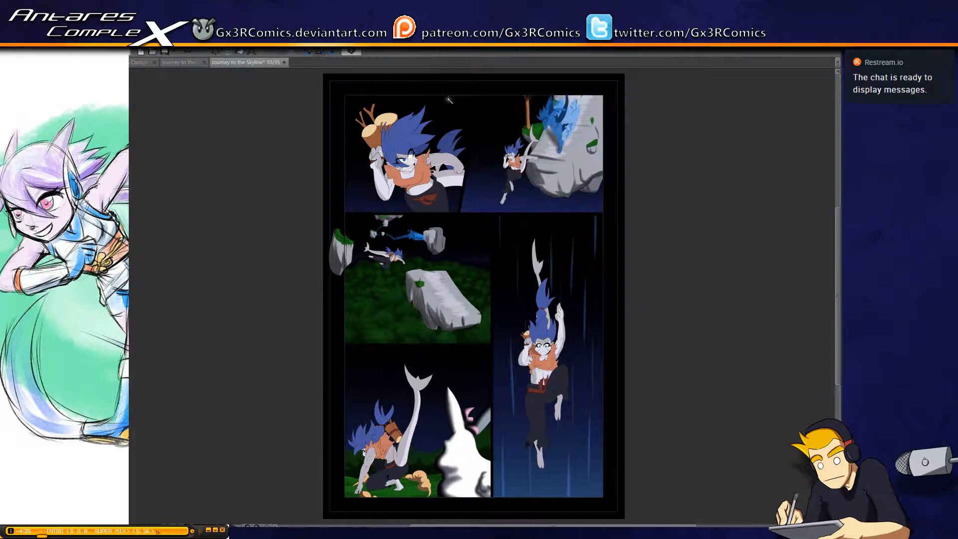
# Select the character's bare midriff in the first panel and paint a dark shadow over most of it
pyautogui.scroll(5, 412, 264)
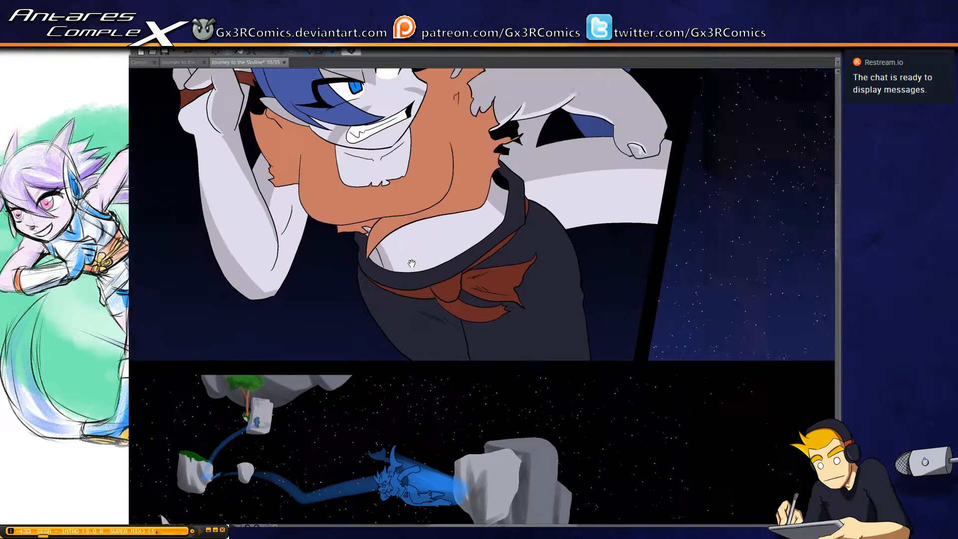
pyautogui.moveTo(412, 263); pyautogui.dragTo(426, 295)
pyautogui.click(433, 282)
pyautogui.keyDown('shift'); pyautogui.click(382, 261); pyautogui.keyUp('shift')
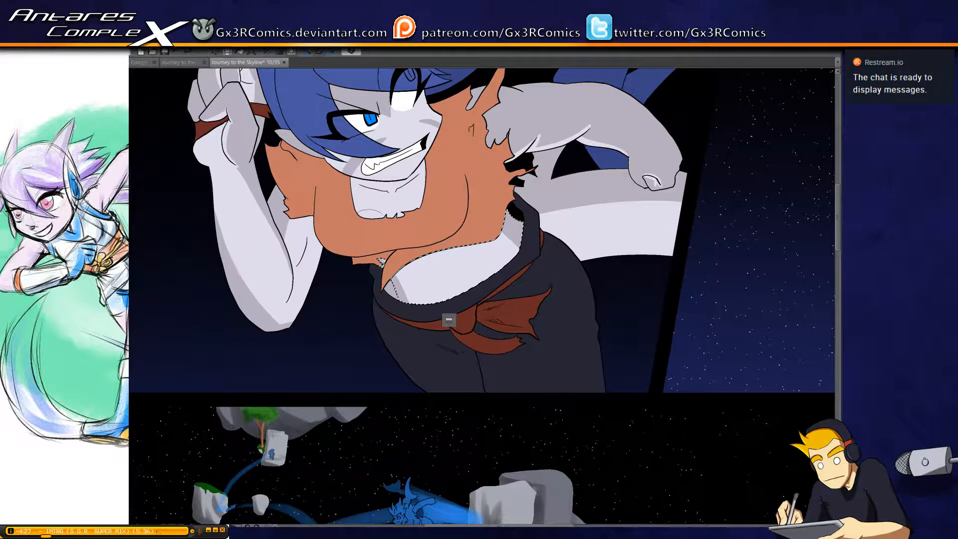
pyautogui.moveTo(371, 226)
pyautogui.mouseDown()
pyautogui.moveTo(429, 338)
pyautogui.moveTo(372, 207)
pyautogui.moveTo(460, 318)
pyautogui.moveTo(438, 268)
pyautogui.moveTo(424, 262)
pyautogui.moveTo(406, 204)
pyautogui.moveTo(490, 350)
pyautogui.moveTo(407, 193)
pyautogui.moveTo(457, 241)
pyautogui.moveTo(478, 291)
pyautogui.moveTo(491, 262)
pyautogui.moveTo(530, 318)
pyautogui.mouseUp()
pyautogui.press('w')
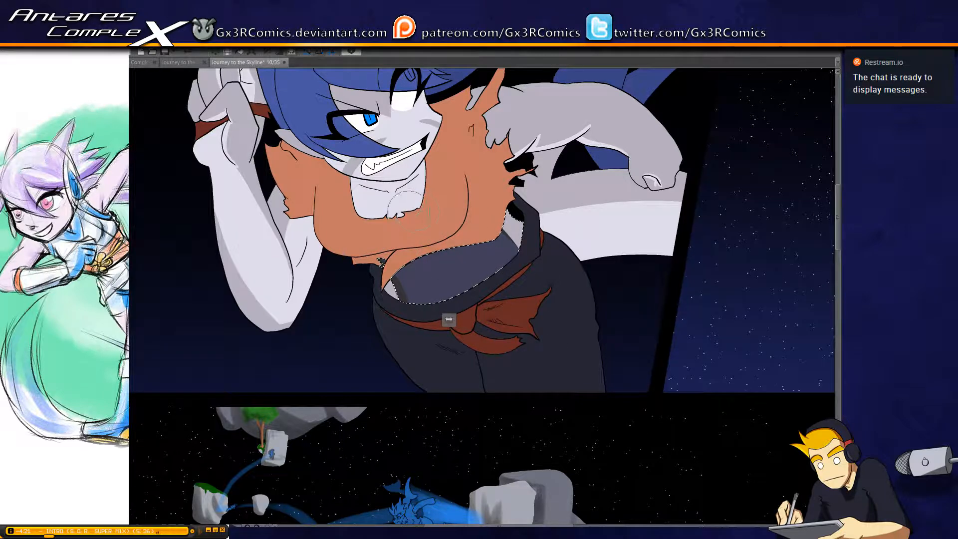
pyautogui.hotkey('ctrl', 'd')
# Select the bare chest inside the torn top's neckline and paint a dark shadow over it
pyautogui.click(388, 199)
pyautogui.press('b')
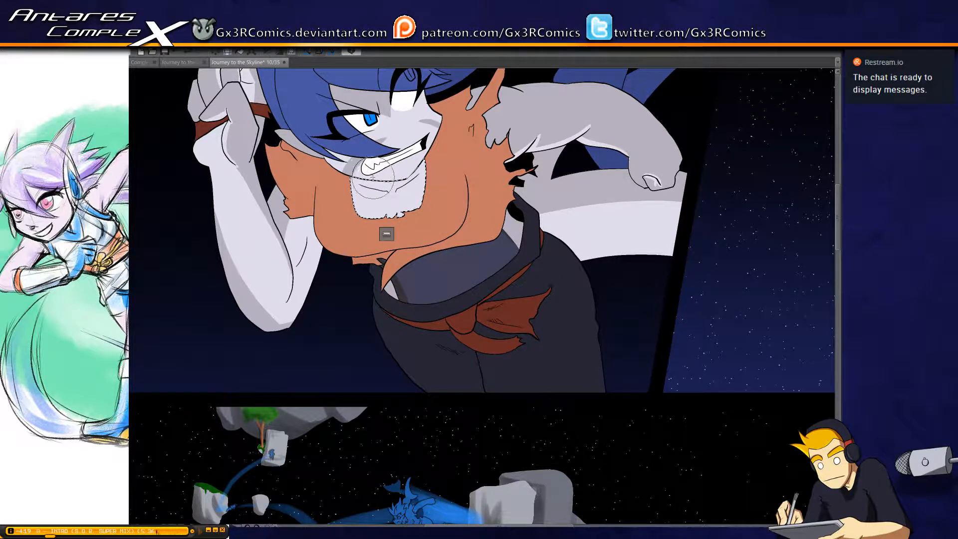
pyautogui.moveTo(371, 173)
pyautogui.mouseDown()
pyautogui.moveTo(363, 199)
pyautogui.moveTo(368, 173)
pyautogui.moveTo(410, 260)
pyautogui.moveTo(411, 204)
pyautogui.mouseUp()
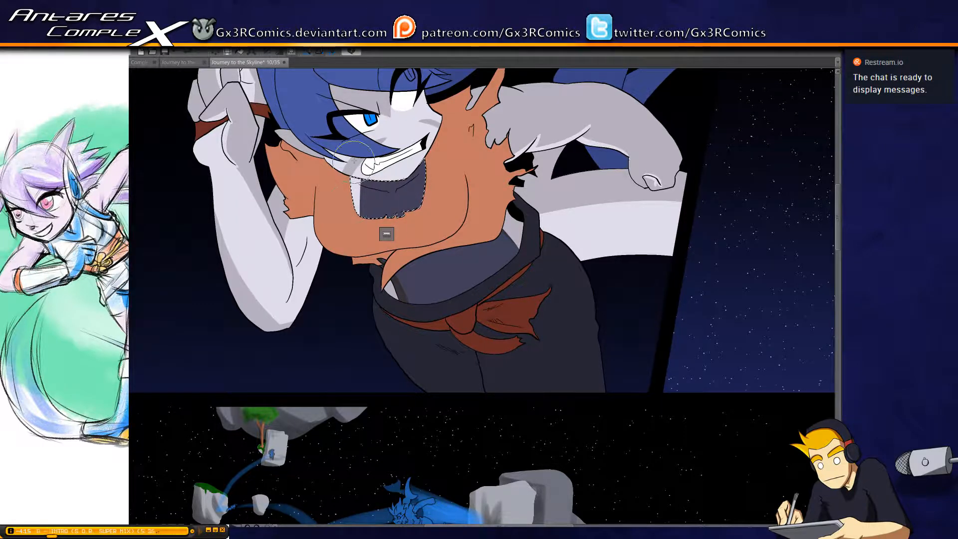
pyautogui.moveTo(353, 160)
pyautogui.mouseDown()
pyautogui.moveTo(367, 198)
pyautogui.moveTo(358, 213)
pyautogui.mouseUp()
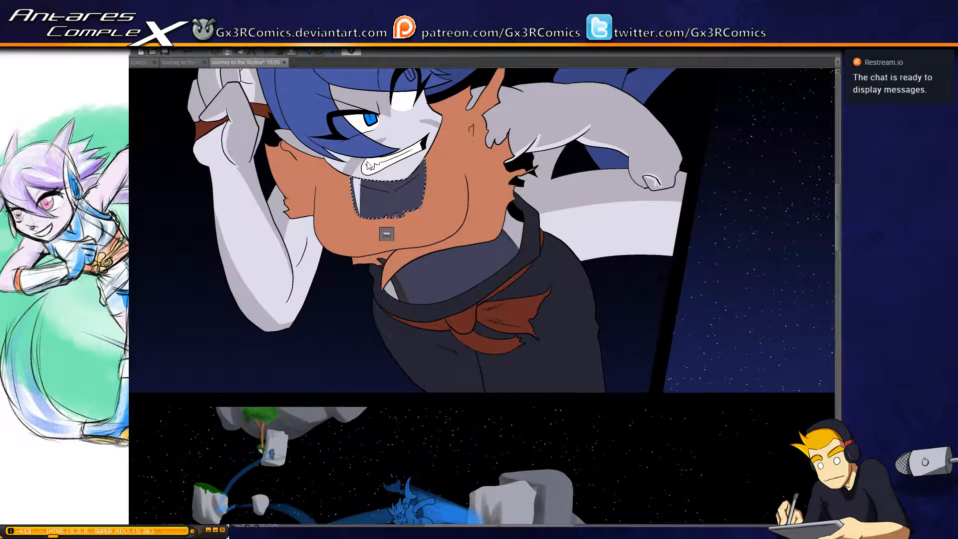
pyautogui.hotkey('ctrl', 'z')
pyautogui.moveTo(355, 166); pyautogui.dragTo(364, 226)
pyautogui.hotkey('ctrl', 'z')
pyautogui.moveTo(354, 167); pyautogui.dragTo(362, 214)
pyautogui.hotkey('ctrl', 'z')
pyautogui.moveTo(354, 163); pyautogui.dragTo(366, 211)
pyautogui.hotkey('ctrl', 'z')
# Select the raised arm and shade its underside at the elbow and the upper arm below the sleeve
pyautogui.press('w')
pyautogui.click(292, 288)
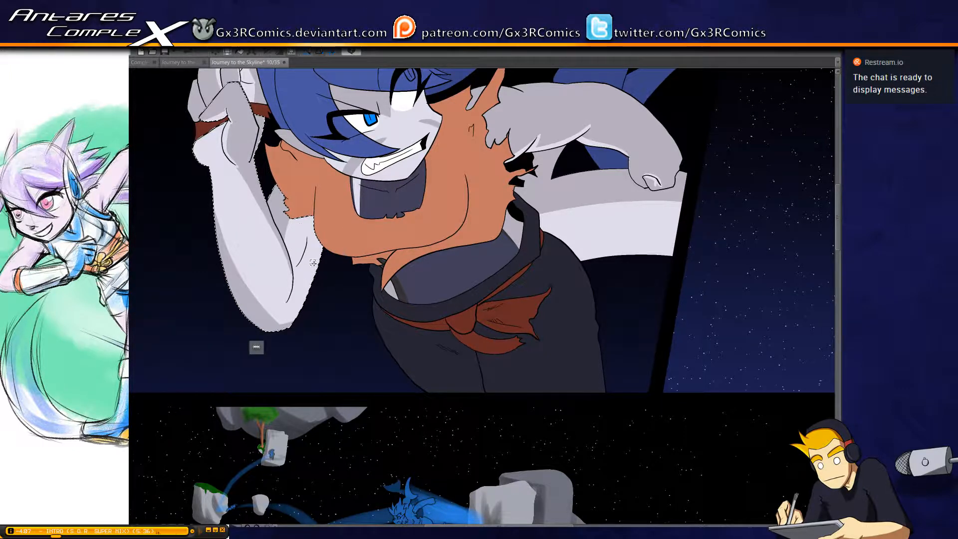
pyautogui.moveTo(251, 333)
pyautogui.mouseDown()
pyautogui.moveTo(302, 312)
pyautogui.moveTo(327, 239)
pyautogui.mouseUp()
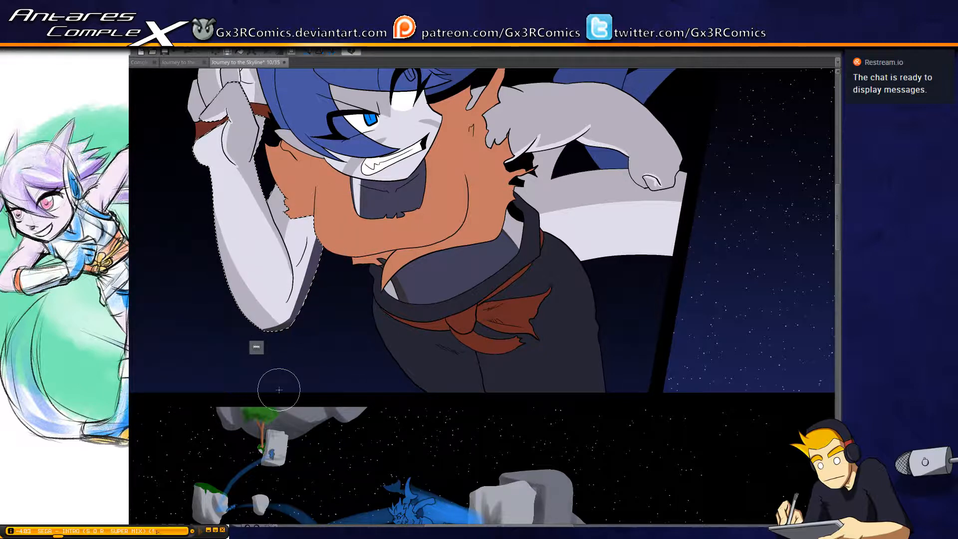
pyautogui.moveTo(292, 271); pyautogui.dragTo(312, 218)
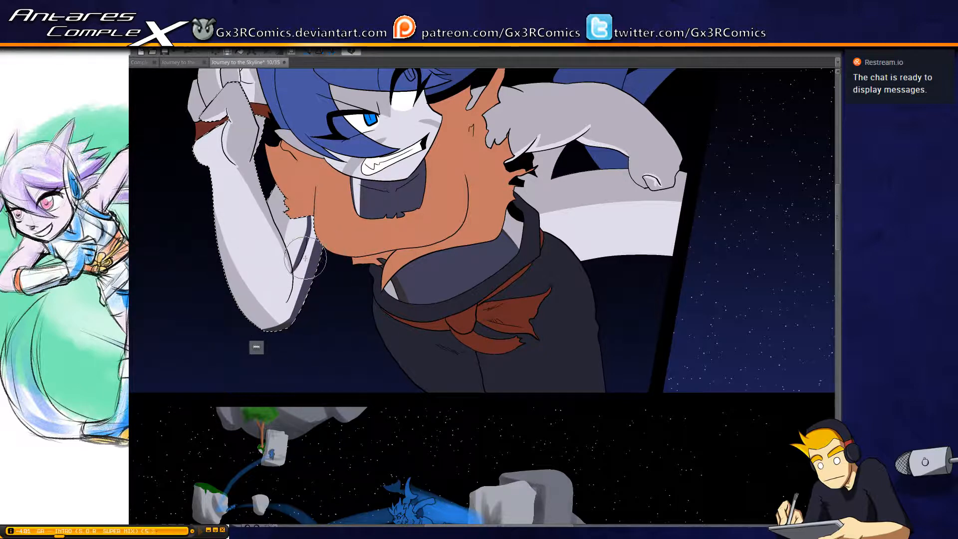
pyautogui.moveTo(298, 270)
pyautogui.mouseDown()
pyautogui.moveTo(287, 278)
pyautogui.moveTo(322, 225)
pyautogui.mouseUp()
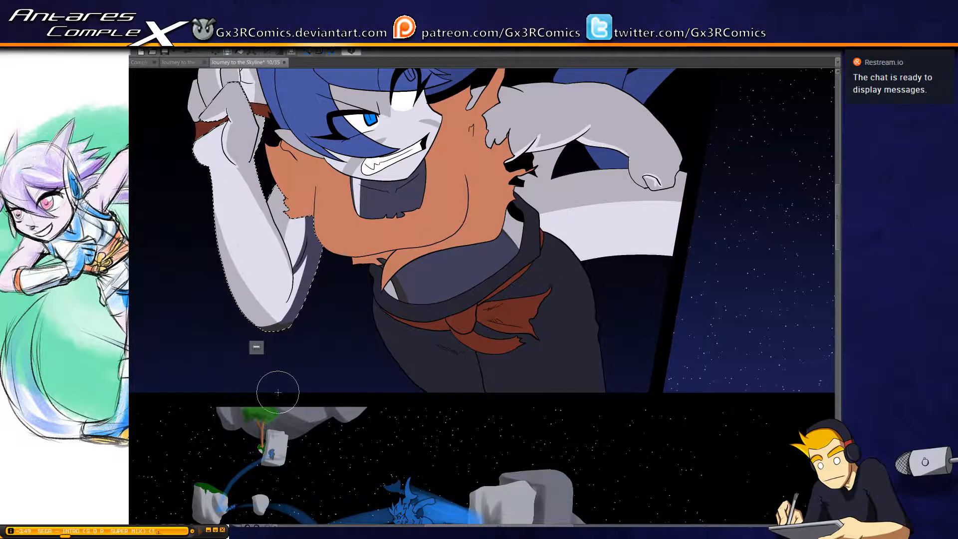
# Select the face and paint dark shadows on the ear and along the jaw beneath the hair
pyautogui.press('w')
pyautogui.moveTo(387, 164); pyautogui.dragTo(412, 248)
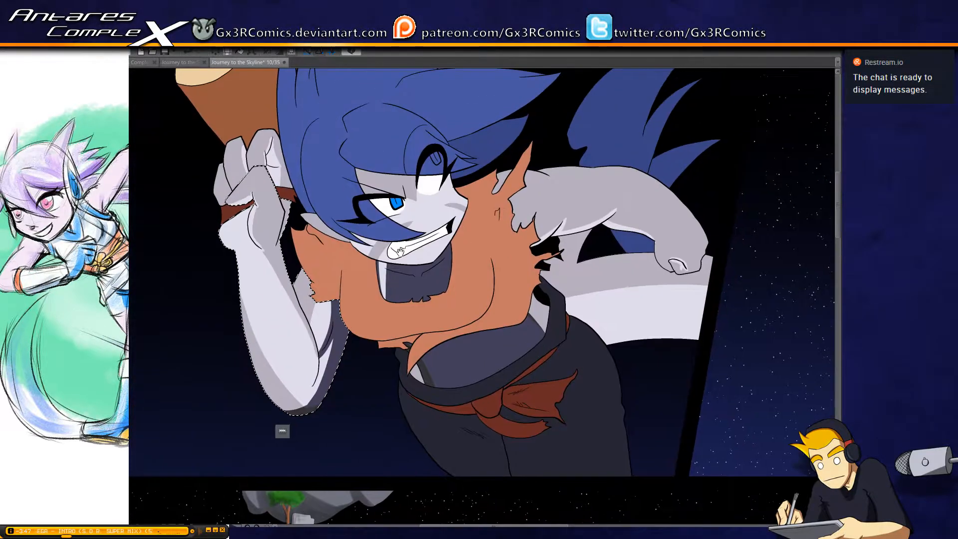
pyautogui.click(389, 260)
pyautogui.press('b')
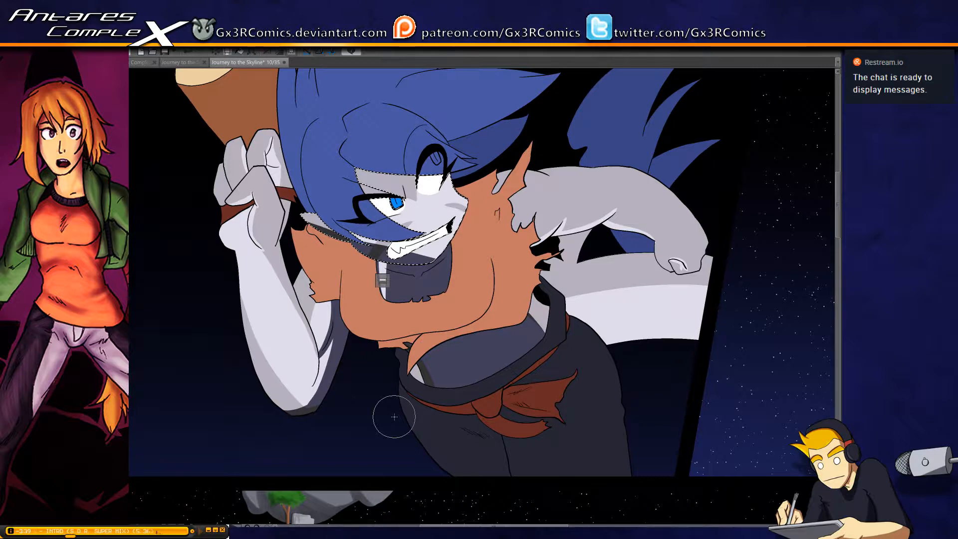
pyautogui.moveTo(312, 229); pyautogui.dragTo(432, 221)
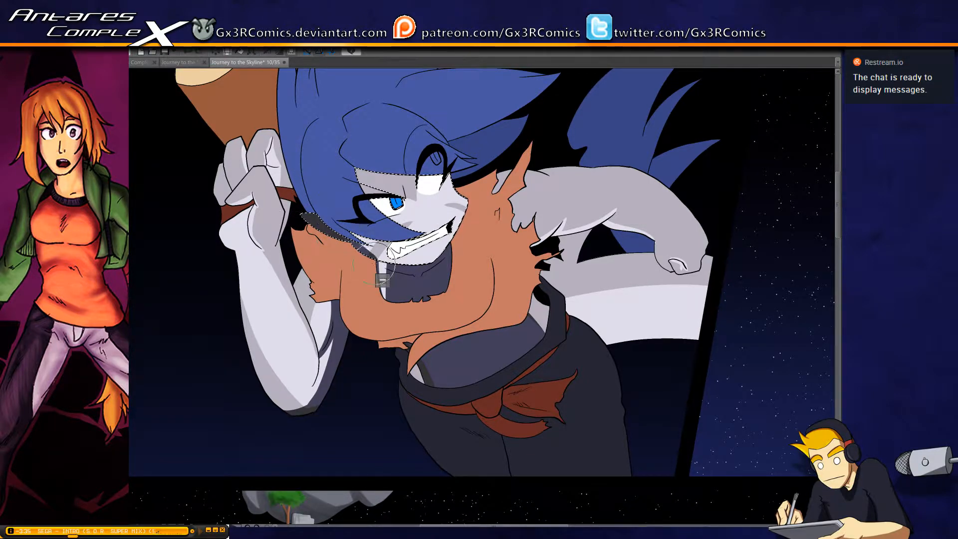
pyautogui.moveTo(371, 242); pyautogui.dragTo(412, 264)
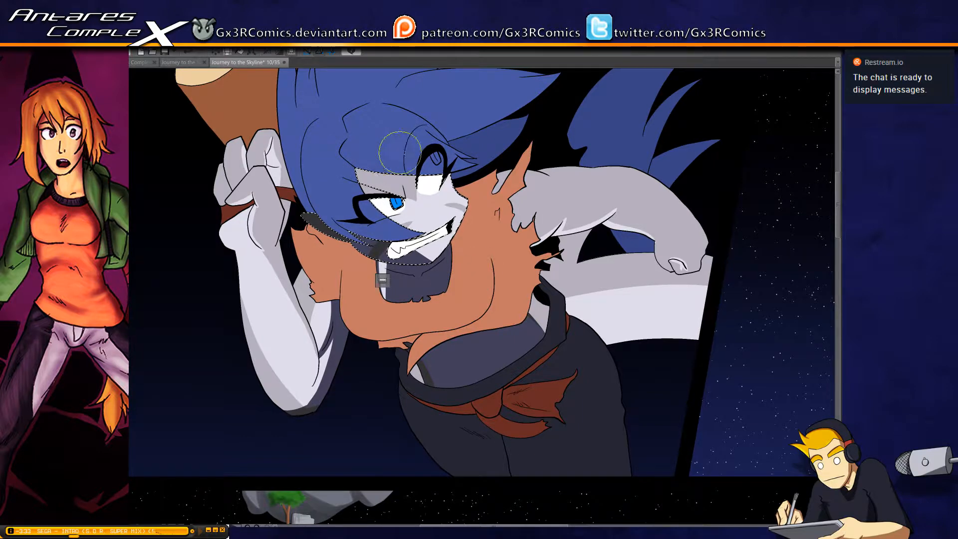
# Paint the hair's cast shadow on the face, beside the blue eye and across the forehead
pyautogui.moveTo(350, 144); pyautogui.dragTo(430, 263)
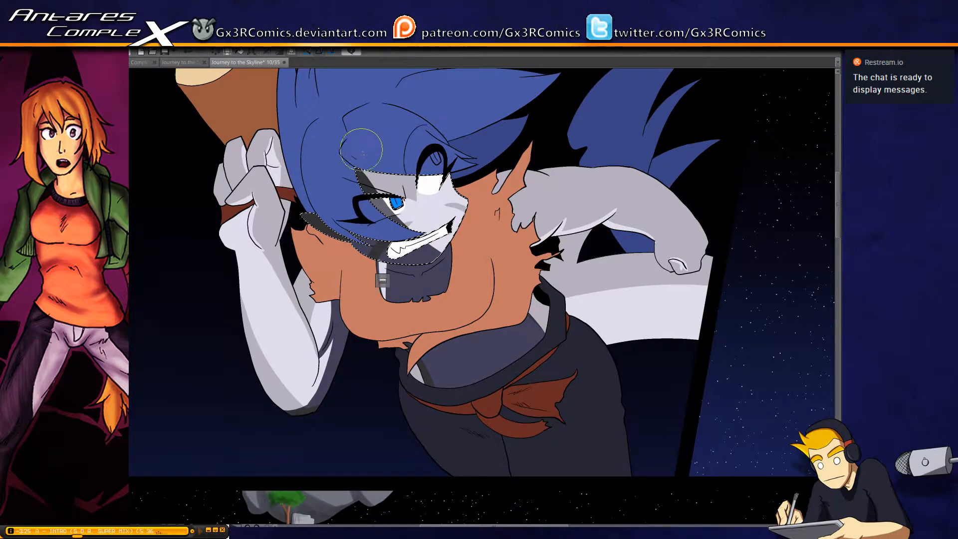
pyautogui.moveTo(336, 166); pyautogui.dragTo(535, 162)
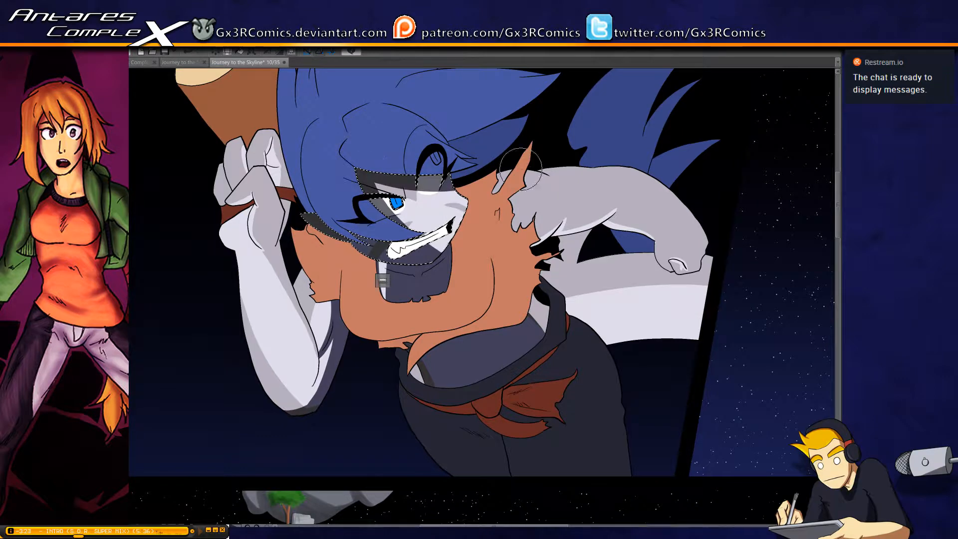
pyautogui.moveTo(420, 229); pyautogui.dragTo(483, 266)
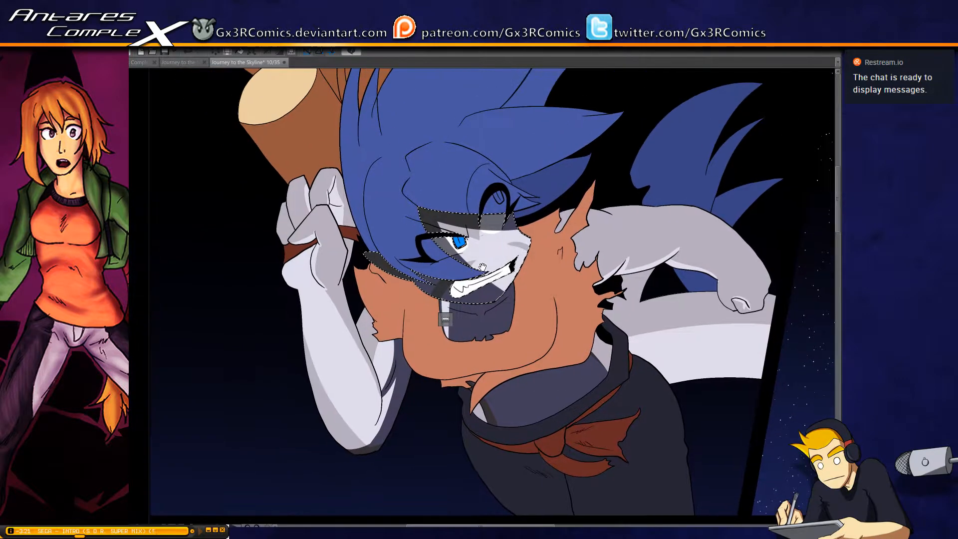
pyautogui.moveTo(409, 213); pyautogui.dragTo(563, 180)
pyautogui.hotkey('ctrl', 'z')
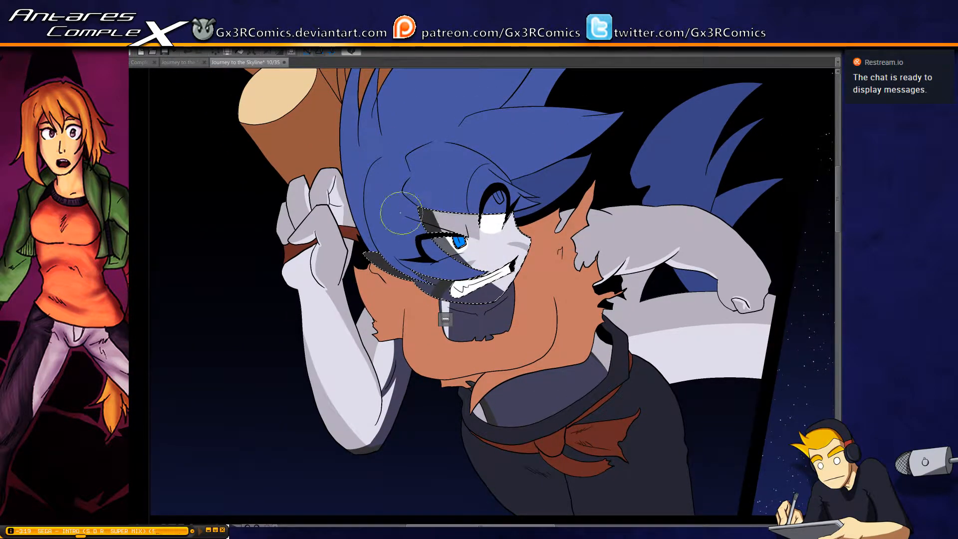
pyautogui.moveTo(402, 210)
pyautogui.mouseDown()
pyautogui.moveTo(473, 214)
pyautogui.moveTo(550, 165)
pyautogui.mouseUp()
# Reselect the bare chest in the neckline and reshape the light sliver along its edge into a narrow wedge
pyautogui.moveTo(410, 277); pyautogui.dragTo(391, 219)
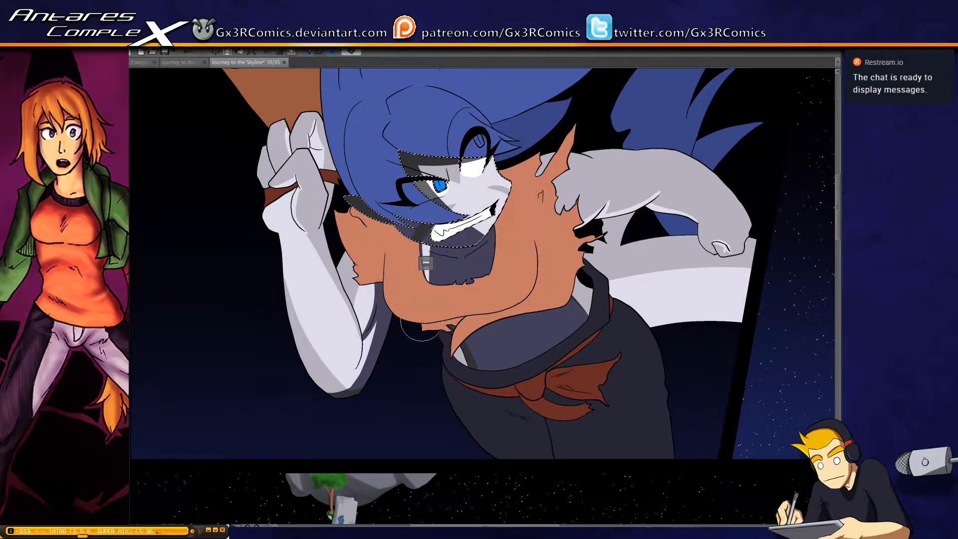
pyautogui.scroll(2, 424, 275)
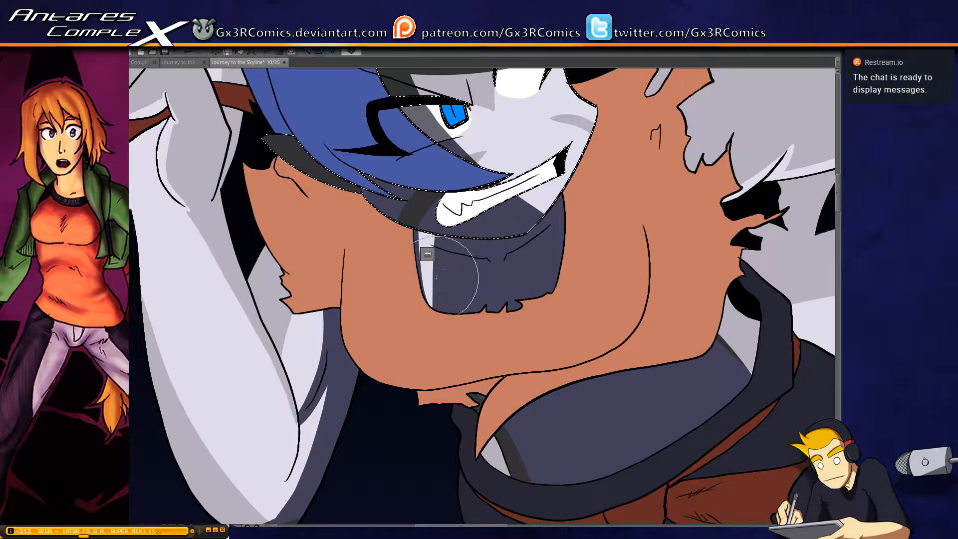
pyautogui.click(437, 288)
pyautogui.press('p')
pyautogui.moveTo(414, 233); pyautogui.dragTo(432, 307)
pyautogui.moveTo(415, 258); pyautogui.dragTo(435, 295)
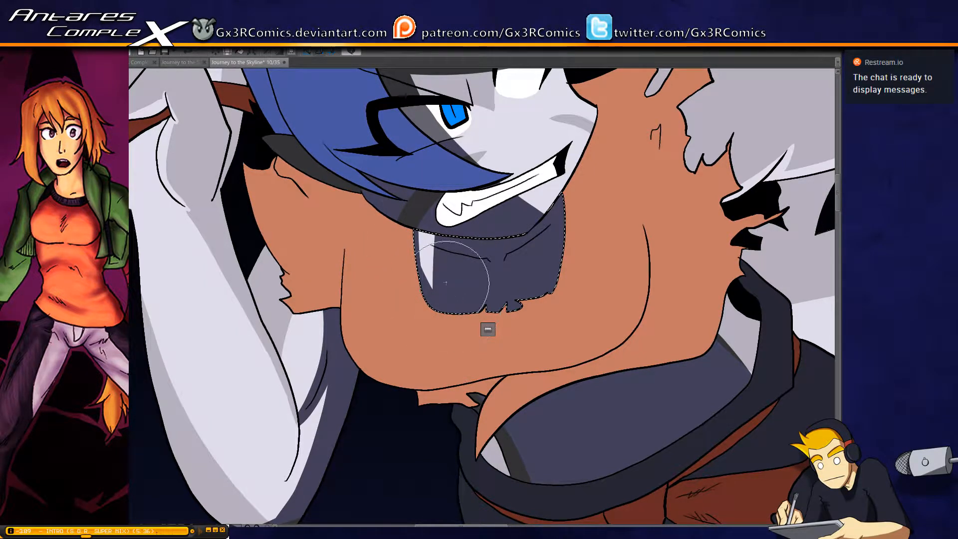
# Reselect the face and trim the shadow on the ear to leave a light rim along its upper edge
pyautogui.moveTo(352, 272); pyautogui.dragTo(460, 297)
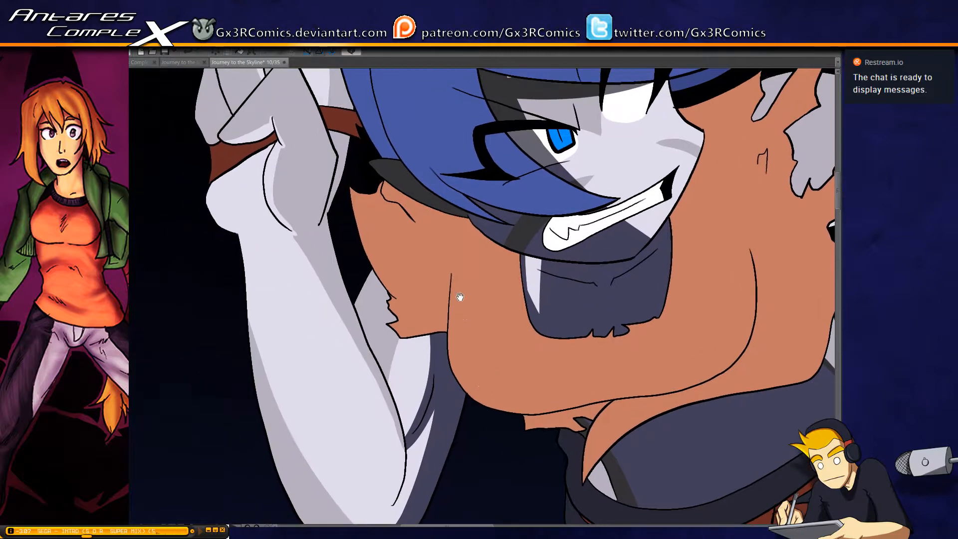
pyautogui.click(402, 176)
pyautogui.press('p')
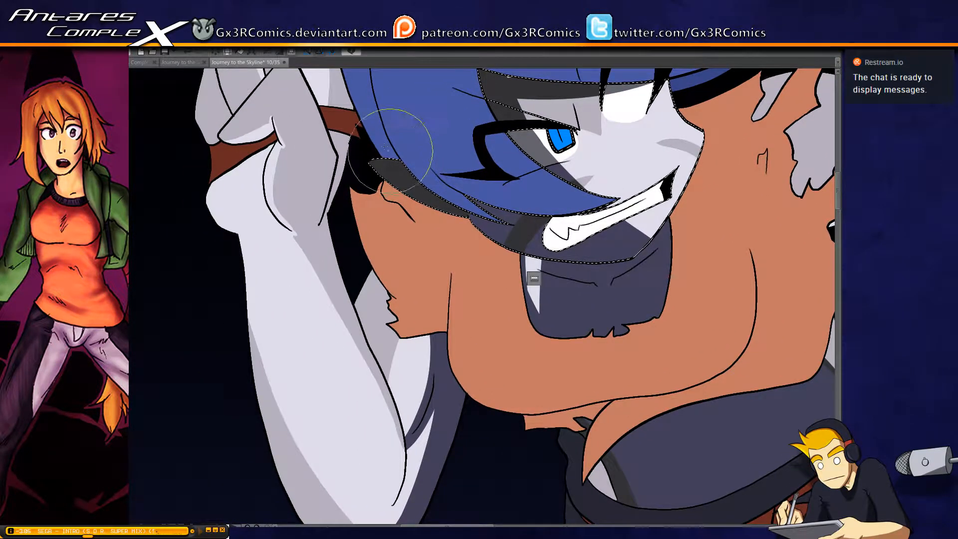
pyautogui.moveTo(364, 160); pyautogui.dragTo(419, 166)
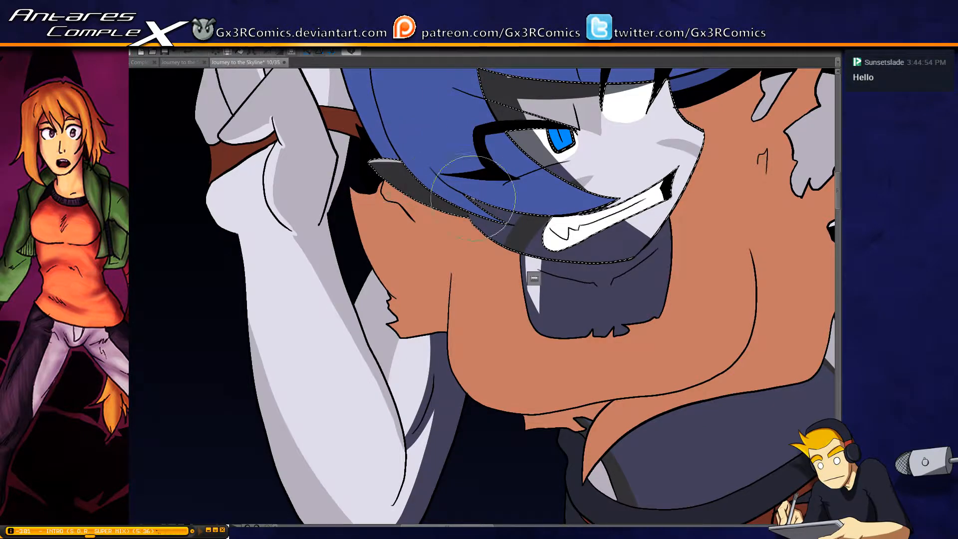
# Lighten the shadow over the white of the blue eye into soft shading and clear the selection
pyautogui.moveTo(565, 217); pyautogui.dragTo(397, 319)
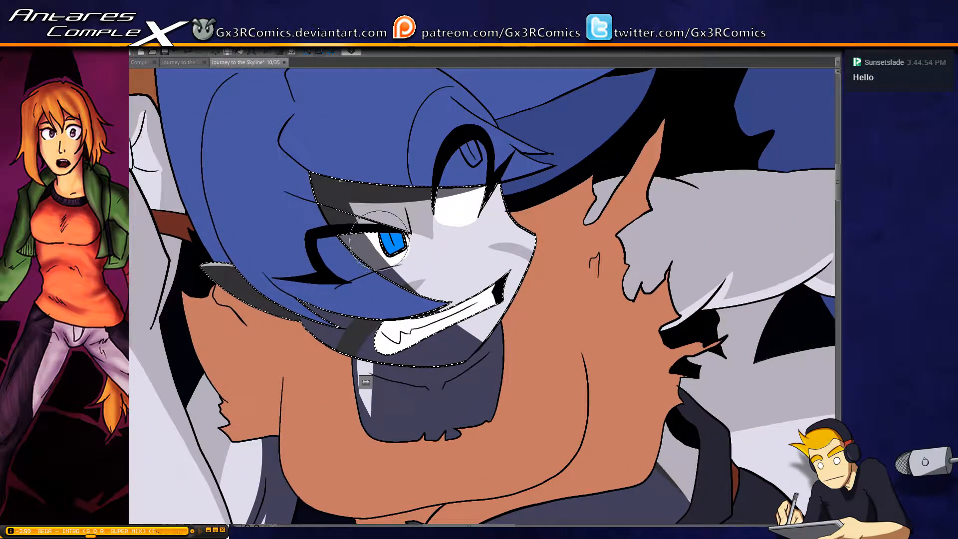
pyautogui.moveTo(378, 248)
pyautogui.mouseDown()
pyautogui.moveTo(367, 252)
pyautogui.moveTo(375, 247)
pyautogui.mouseUp()
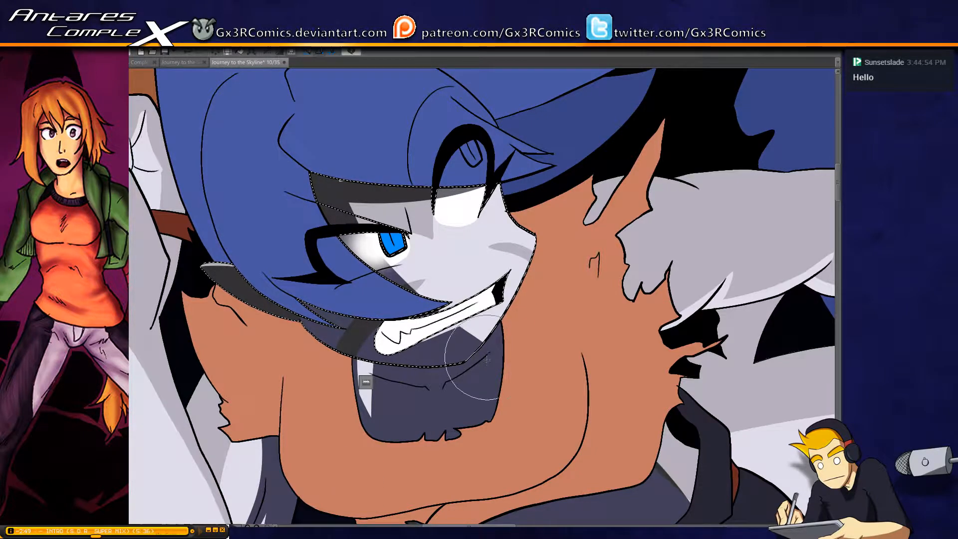
pyautogui.hotkey('ctrl', 'd')
pyautogui.moveTo(525, 261); pyautogui.dragTo(431, 327)
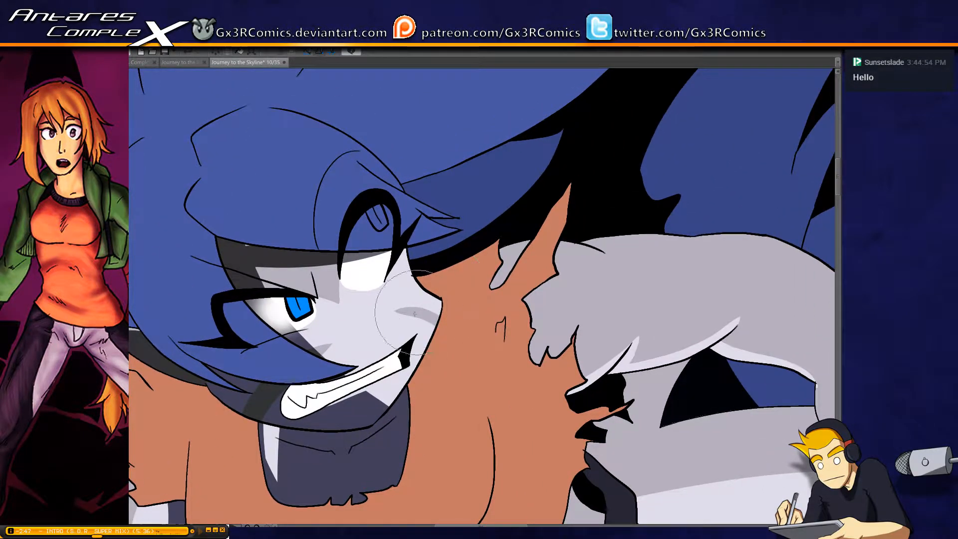
pyautogui.moveTo(250, 84); pyautogui.dragTo(319, 88)
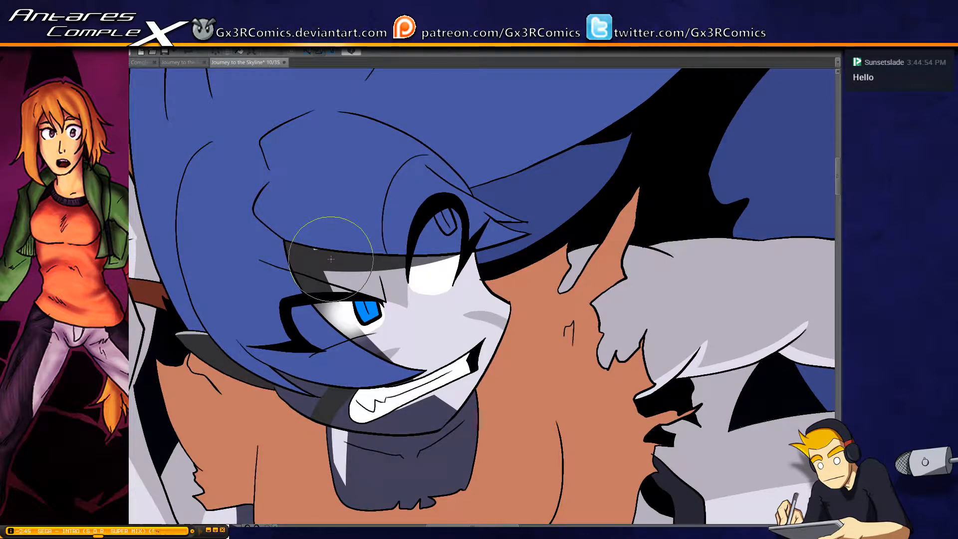
pyautogui.click(328, 257)
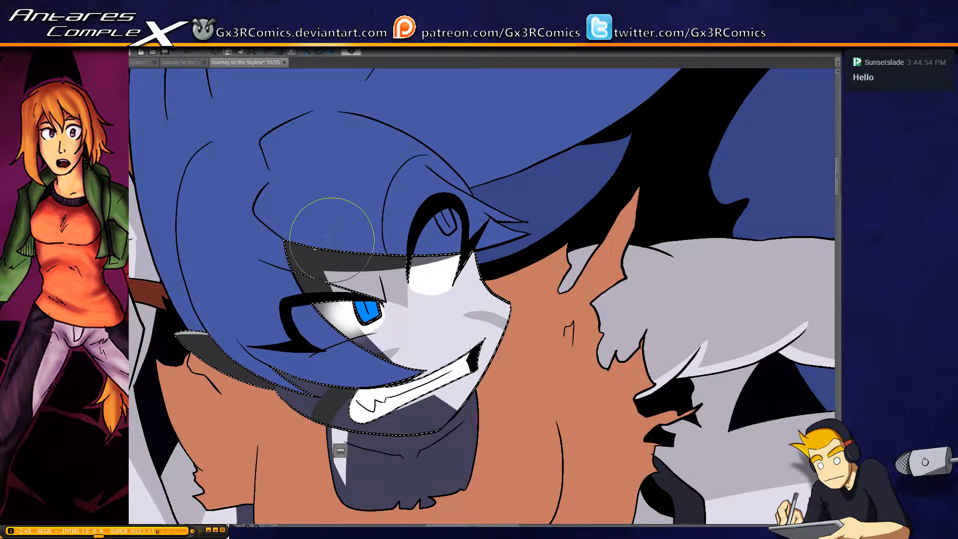
pyautogui.hotkey('ctrl', 'd')
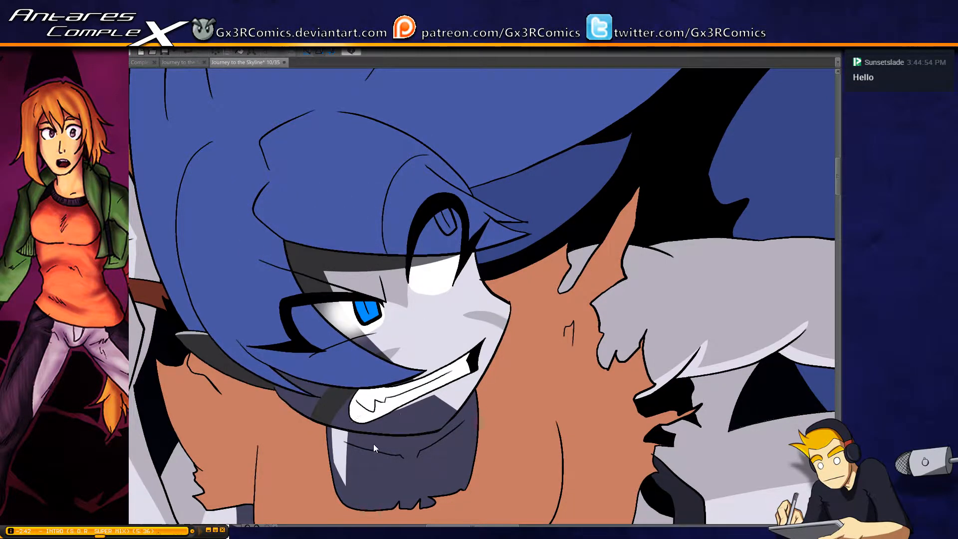
# Select the blue iris and paint a darker blue shadow over its upper part
pyautogui.scroll(-2, 354, 433)
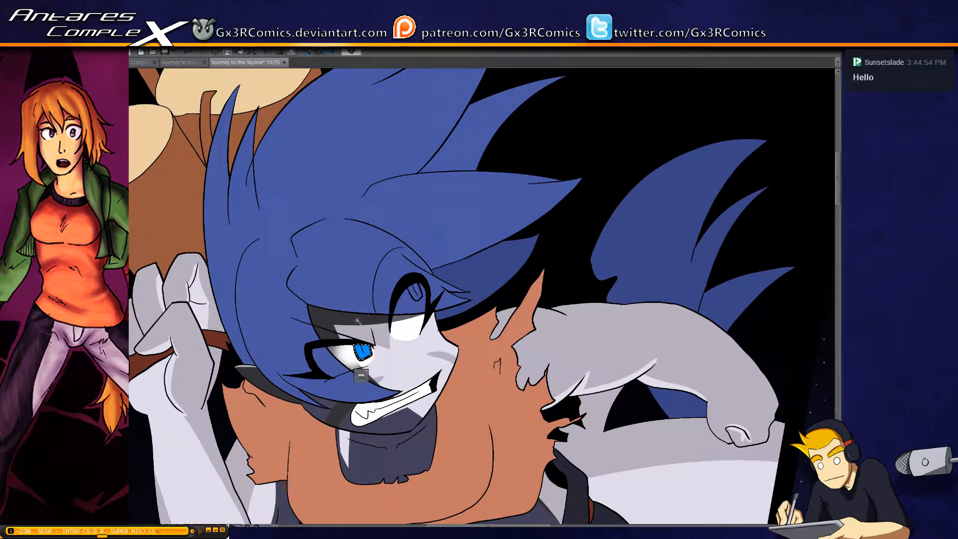
pyautogui.scroll(2, 355, 328)
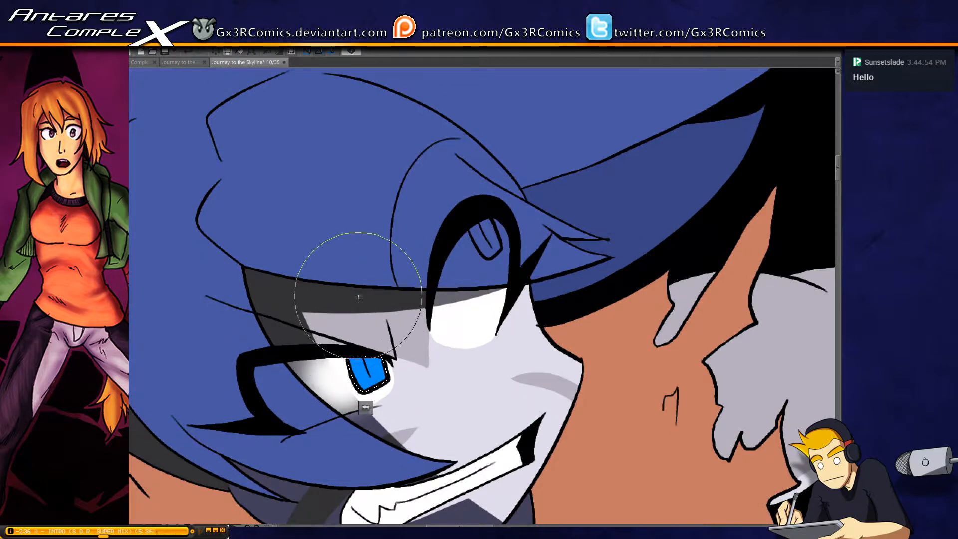
pyautogui.moveTo(373, 357)
pyautogui.mouseDown()
pyautogui.moveTo(376, 366)
pyautogui.moveTo(344, 374)
pyautogui.moveTo(358, 382)
pyautogui.mouseUp()
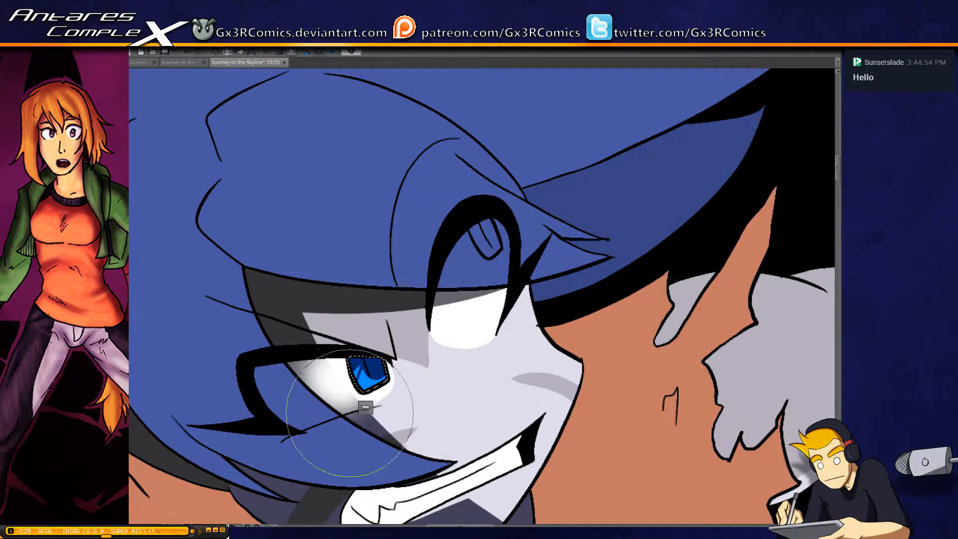
# Select the orange top and paint a dark shadow down its side fold and along the underside of the chest
pyautogui.moveTo(421, 466); pyautogui.dragTo(460, 325)
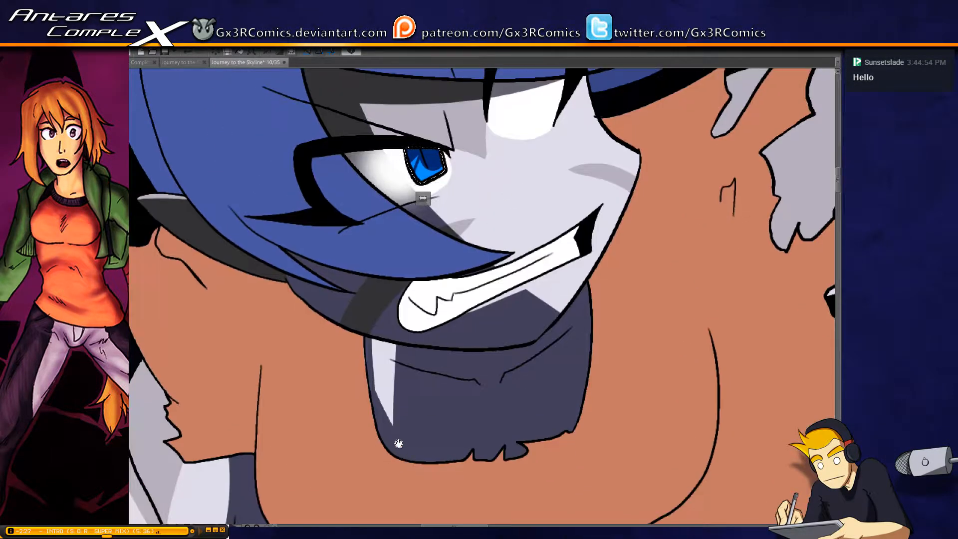
pyautogui.moveTo(399, 444); pyautogui.dragTo(468, 307)
pyautogui.click(324, 254)
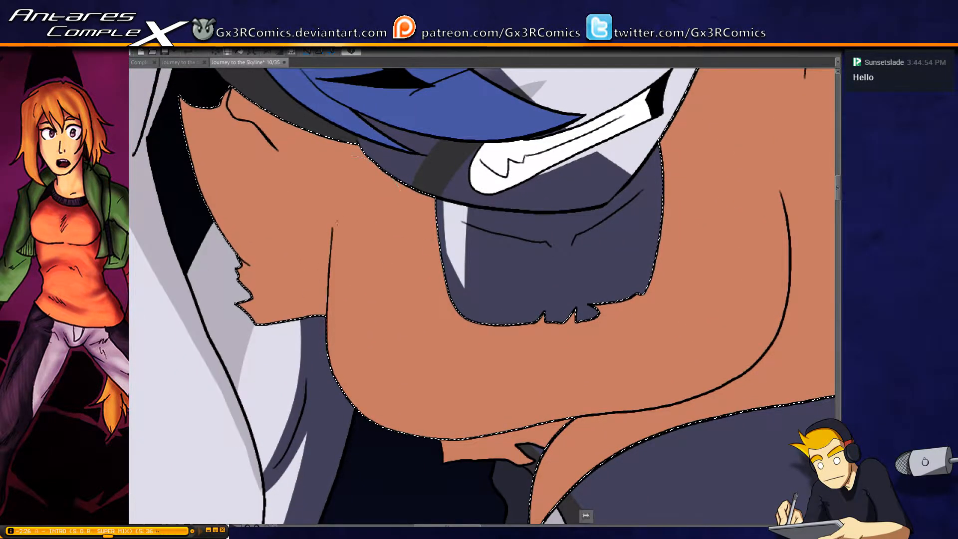
pyautogui.moveTo(329, 180)
pyautogui.mouseDown()
pyautogui.moveTo(353, 382)
pyautogui.moveTo(362, 401)
pyautogui.moveTo(412, 377)
pyautogui.mouseUp()
pyautogui.moveTo(374, 417); pyautogui.dragTo(738, 367)
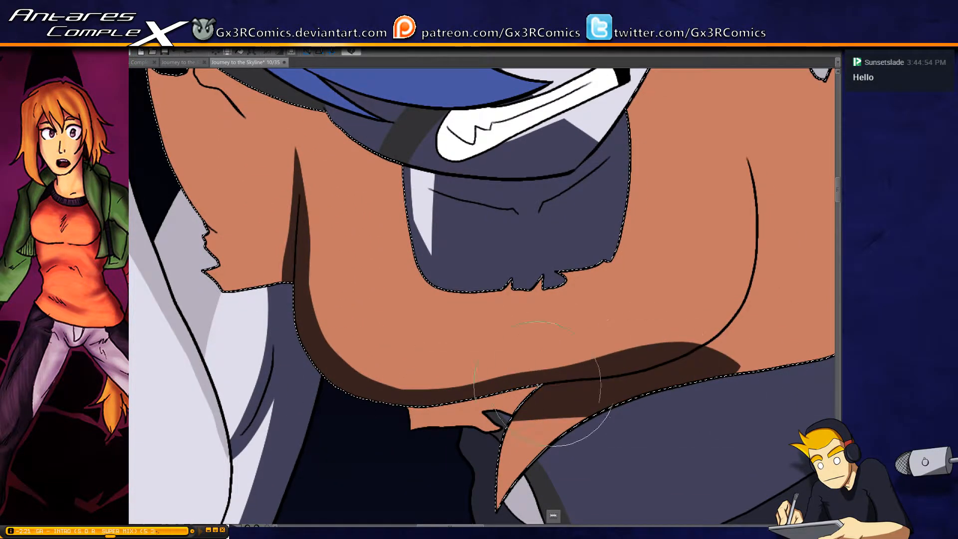
# Widen the shadow under the chest, taper its far end at the fold line, and extend it into the hanging pointed flap
pyautogui.moveTo(398, 407)
pyautogui.mouseDown()
pyautogui.moveTo(699, 384)
pyautogui.moveTo(607, 359)
pyautogui.moveTo(735, 370)
pyautogui.mouseUp()
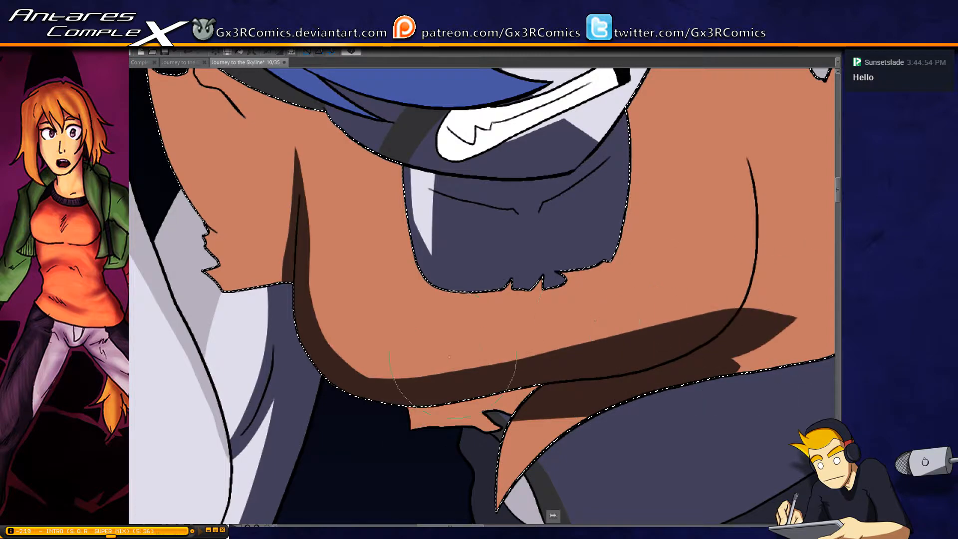
pyautogui.hotkey('ctrl', 'z')
pyautogui.moveTo(339, 399)
pyautogui.mouseDown()
pyautogui.moveTo(408, 394)
pyautogui.moveTo(771, 333)
pyautogui.moveTo(637, 336)
pyautogui.moveTo(464, 372)
pyautogui.moveTo(634, 319)
pyautogui.moveTo(791, 296)
pyautogui.moveTo(756, 313)
pyautogui.moveTo(756, 299)
pyautogui.moveTo(745, 330)
pyautogui.moveTo(645, 402)
pyautogui.mouseUp()
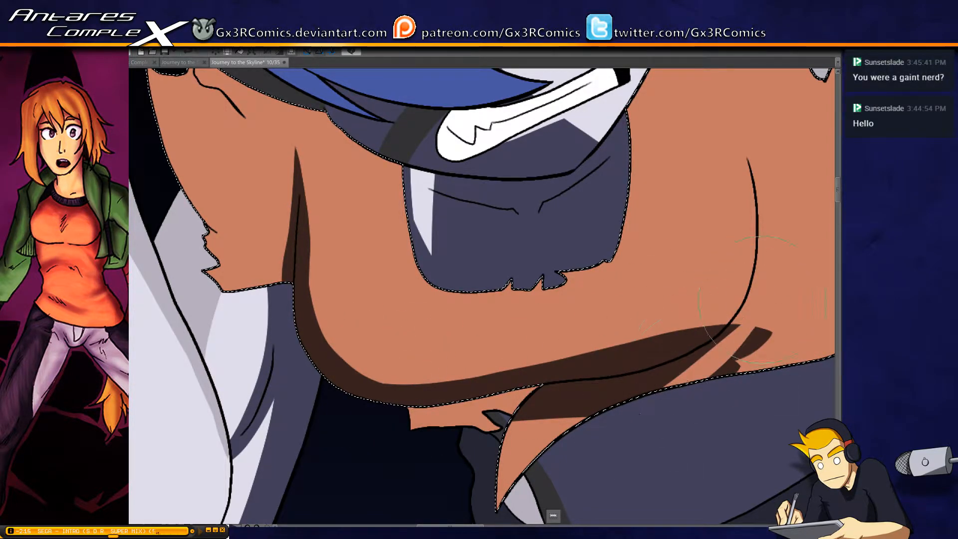
pyautogui.moveTo(741, 325)
pyautogui.mouseDown()
pyautogui.moveTo(656, 407)
pyautogui.moveTo(666, 401)
pyautogui.mouseUp()
pyautogui.moveTo(769, 335); pyautogui.dragTo(688, 419)
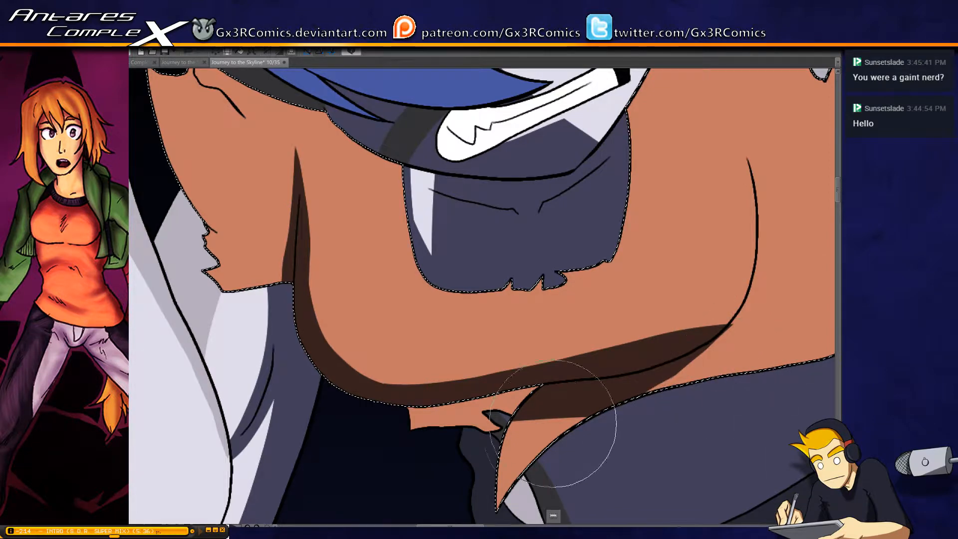
pyautogui.moveTo(535, 414)
pyautogui.mouseDown()
pyautogui.moveTo(500, 335)
pyautogui.moveTo(474, 310)
pyautogui.mouseUp()
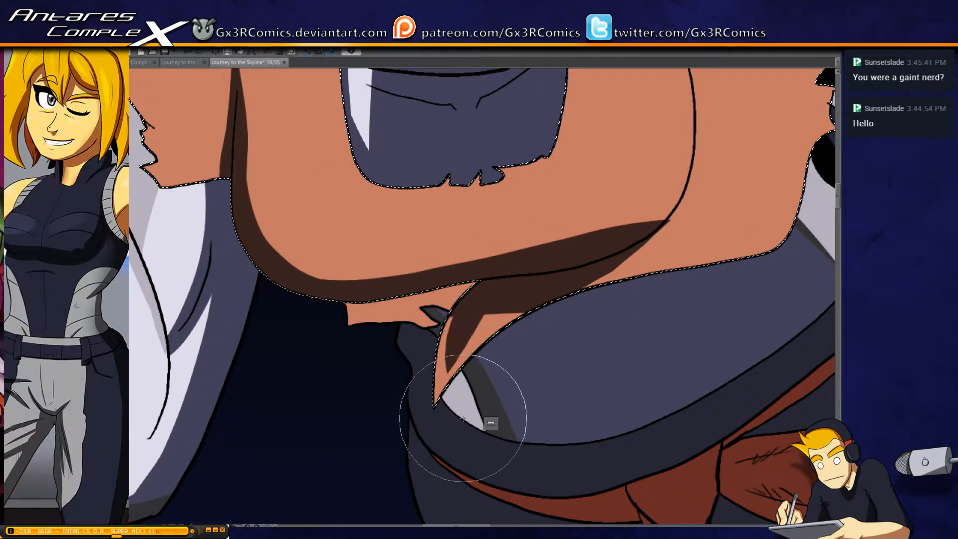
# Shade the torn strip and pale patch beneath the orange top, and paint a dark wedge of shadow over the waistband's lower end
pyautogui.click(415, 308)
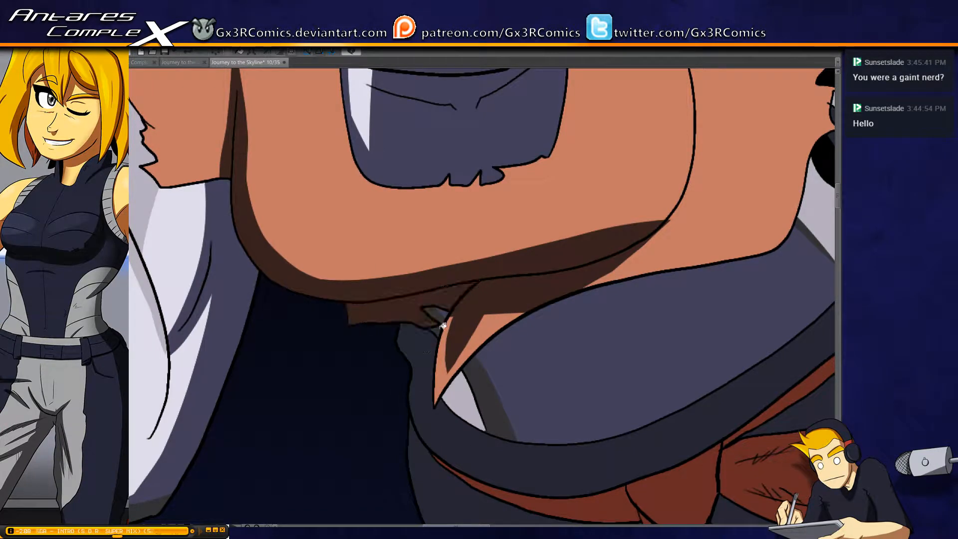
pyautogui.scroll(-3, 439, 298)
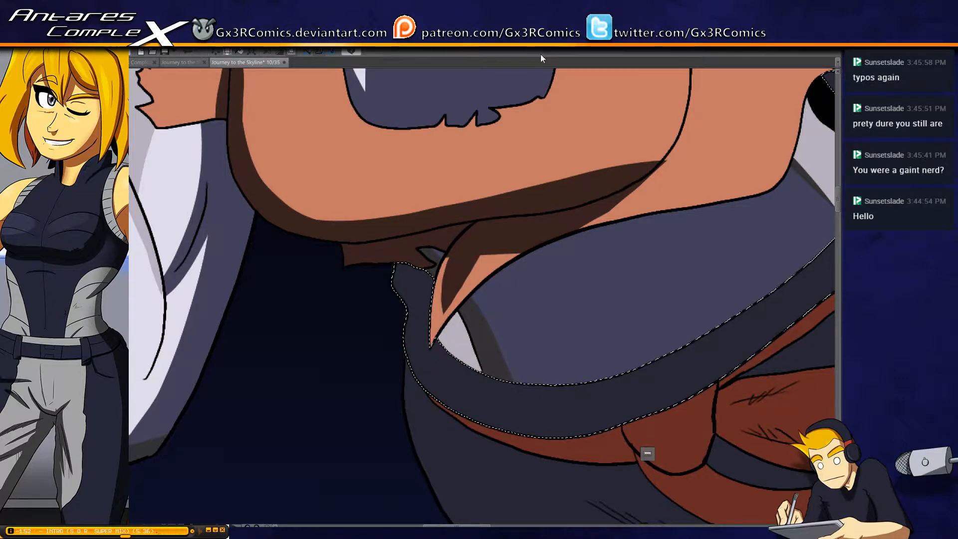
pyautogui.moveTo(464, 288); pyautogui.dragTo(444, 183)
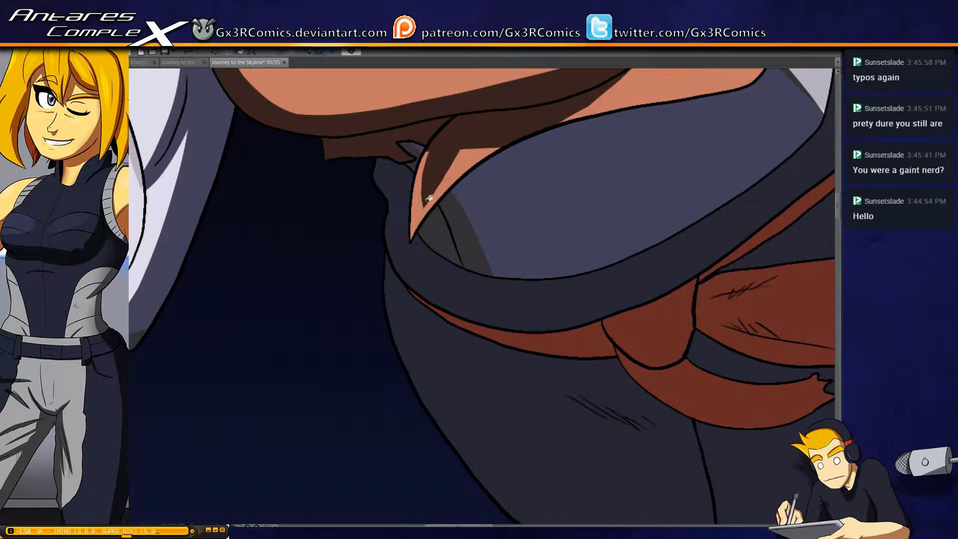
pyautogui.moveTo(344, 172)
pyautogui.mouseDown()
pyautogui.moveTo(447, 353)
pyautogui.moveTo(424, 291)
pyautogui.mouseUp()
pyautogui.moveTo(379, 208); pyautogui.dragTo(629, 368)
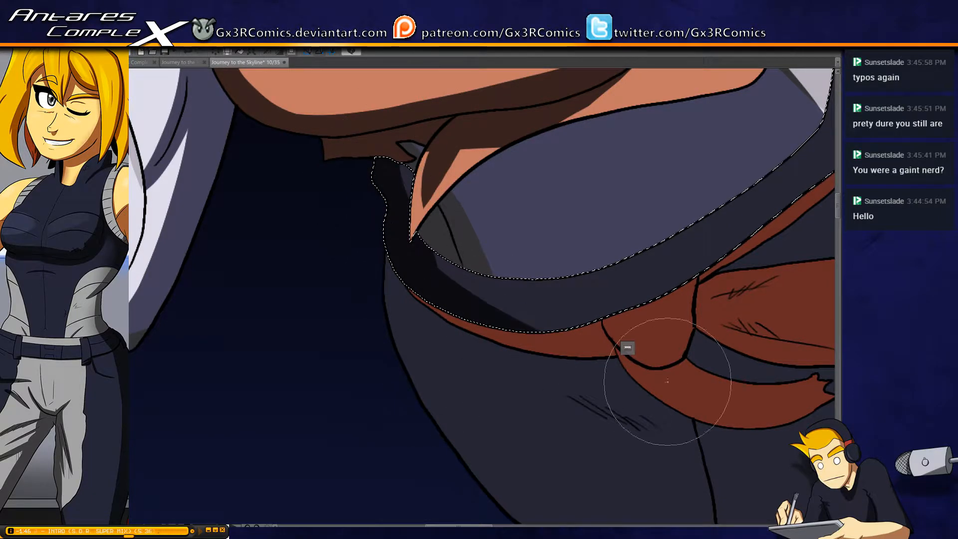
pyautogui.moveTo(474, 382); pyautogui.dragTo(423, 311)
pyautogui.click(388, 268)
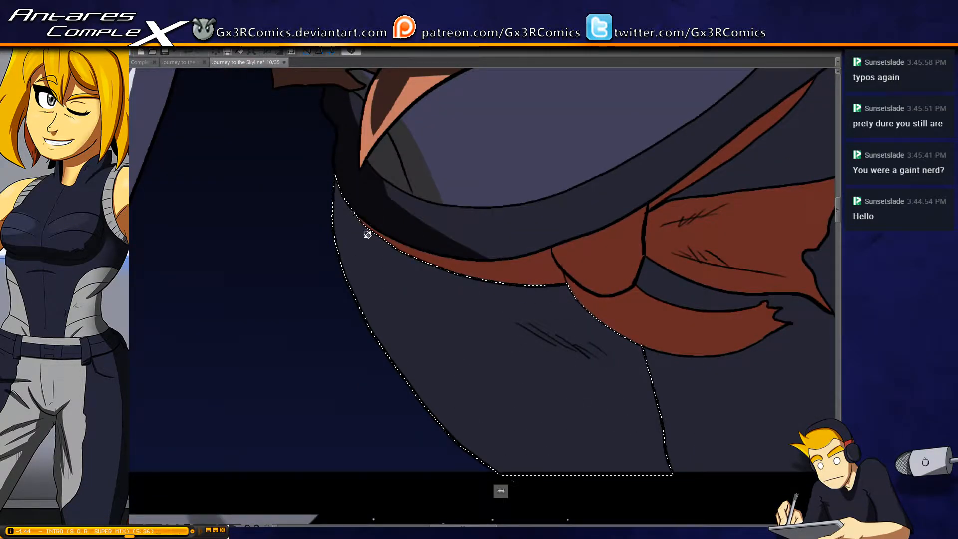
pyautogui.press('p')
pyautogui.moveTo(341, 207); pyautogui.dragTo(586, 496)
pyautogui.hotkey('ctrl', 'z')
# Open a second view of the whole comic page, dock it beside the close-up canvas, and narrow it
pyautogui.click(408, 56)
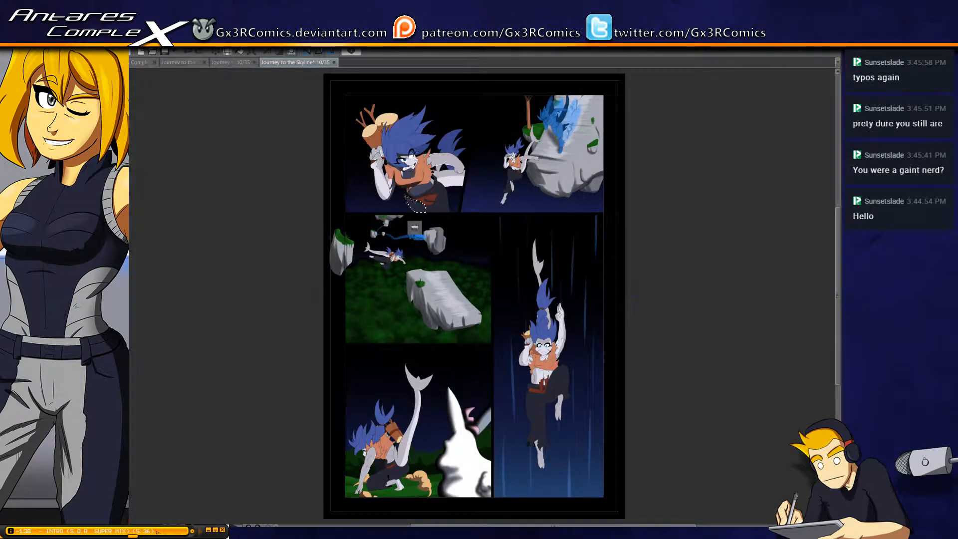
pyautogui.moveTo(295, 62); pyautogui.dragTo(132, 199)
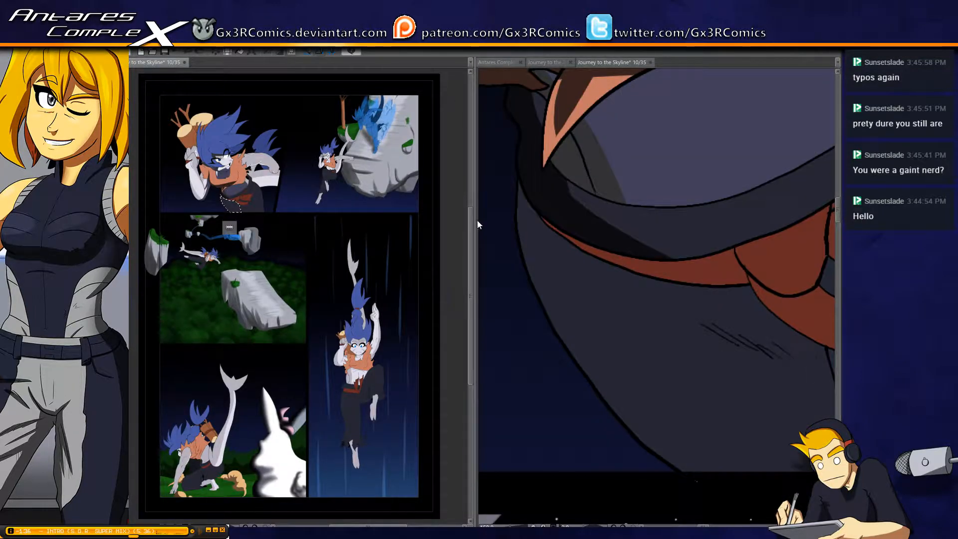
pyautogui.moveTo(472, 227); pyautogui.dragTo(372, 232)
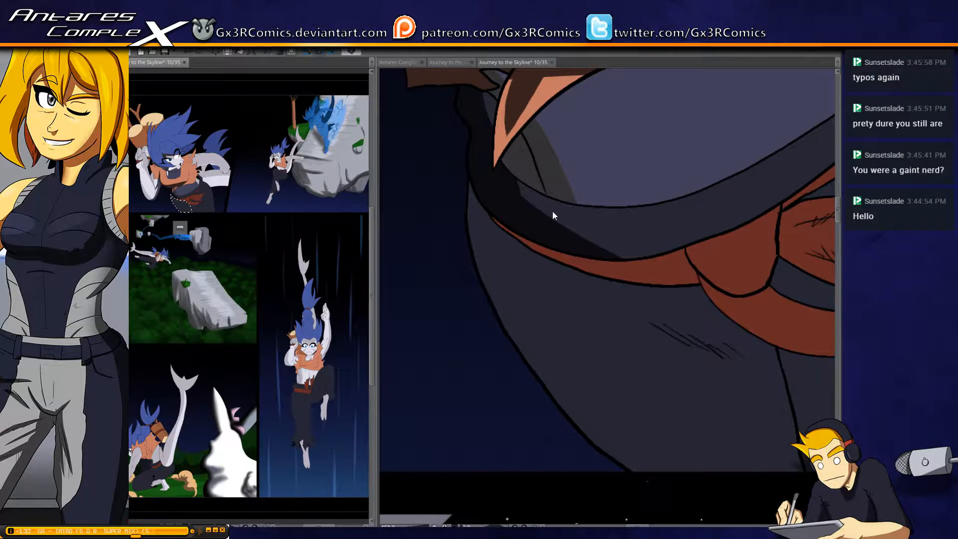
# Select the near trouser leg and paint a broad diagonal shadow along its outer side
pyautogui.click(515, 275)
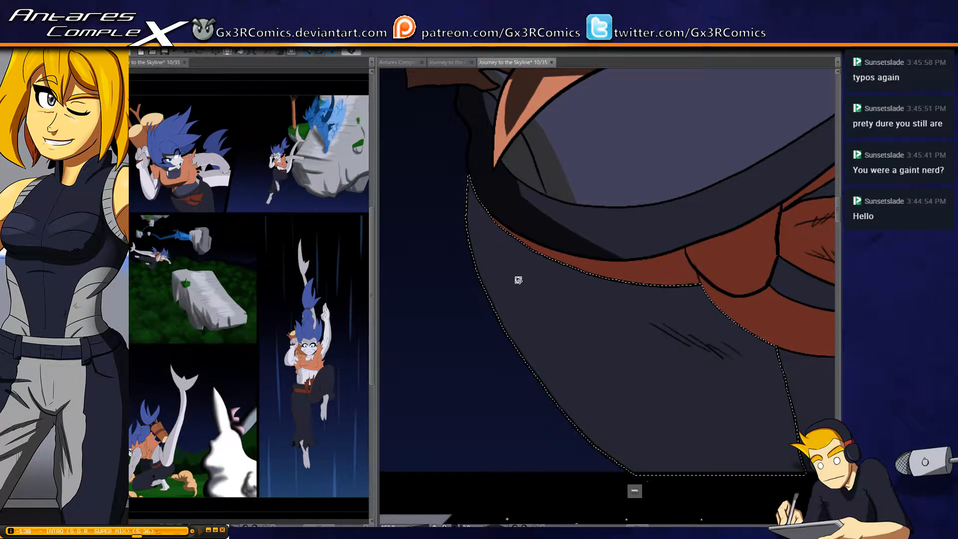
pyautogui.press('b')
pyautogui.moveTo(465, 154)
pyautogui.mouseDown()
pyautogui.moveTo(550, 382)
pyautogui.moveTo(601, 449)
pyautogui.moveTo(713, 516)
pyautogui.mouseUp()
pyautogui.moveTo(496, 152); pyautogui.dragTo(728, 487)
# Paint a pointed shadow along the trouser leg's crease lines and a thin shadow directly under the red sash
pyautogui.press('space')
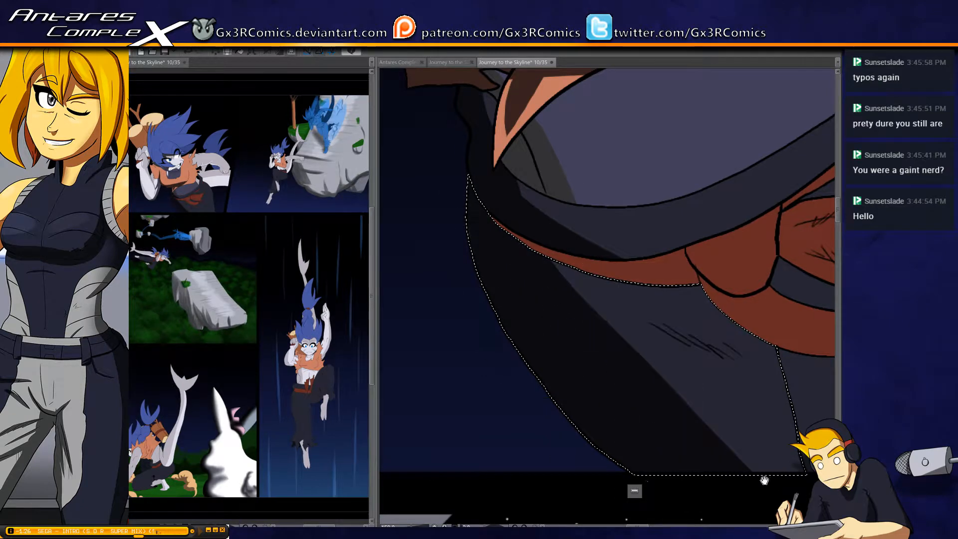
pyautogui.moveTo(573, 341)
pyautogui.mouseDown()
pyautogui.moveTo(474, 316)
pyautogui.moveTo(634, 330)
pyautogui.mouseUp()
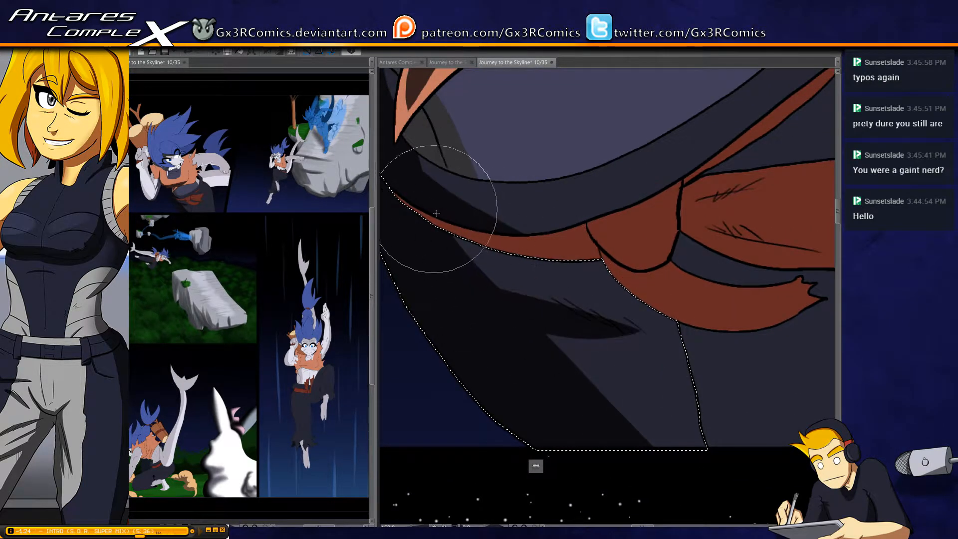
pyautogui.moveTo(438, 208)
pyautogui.mouseDown()
pyautogui.moveTo(486, 301)
pyautogui.moveTo(468, 241)
pyautogui.moveTo(475, 260)
pyautogui.moveTo(521, 273)
pyautogui.moveTo(475, 262)
pyautogui.moveTo(624, 291)
pyautogui.mouseUp()
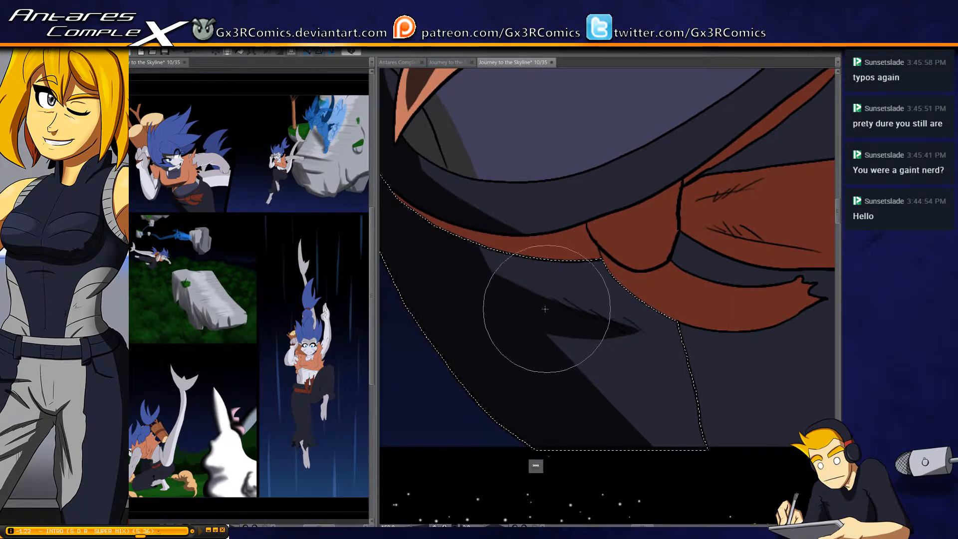
pyautogui.moveTo(584, 237); pyautogui.dragTo(702, 282)
pyautogui.hotkey('ctrl', 'z')
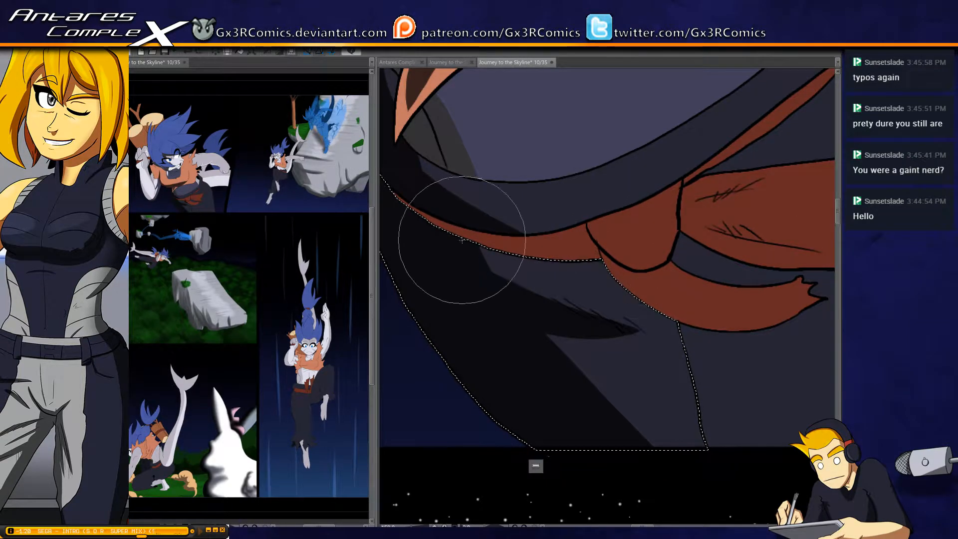
pyautogui.moveTo(459, 239)
pyautogui.mouseDown()
pyautogui.moveTo(514, 248)
pyautogui.moveTo(715, 231)
pyautogui.mouseUp()
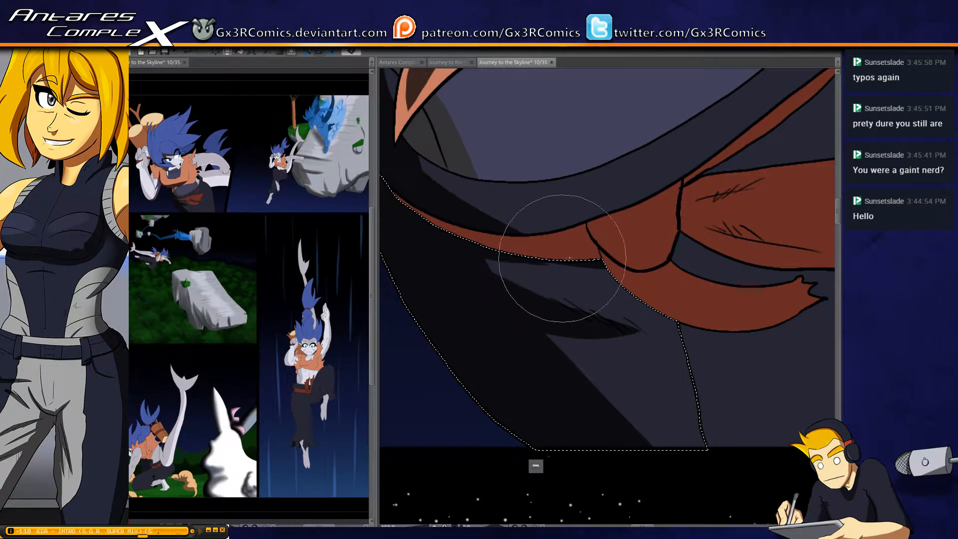
# Widen the trouser leg's shadow below the crease so it curves down toward the panel's lower border
pyautogui.moveTo(645, 370); pyautogui.dragTo(595, 309)
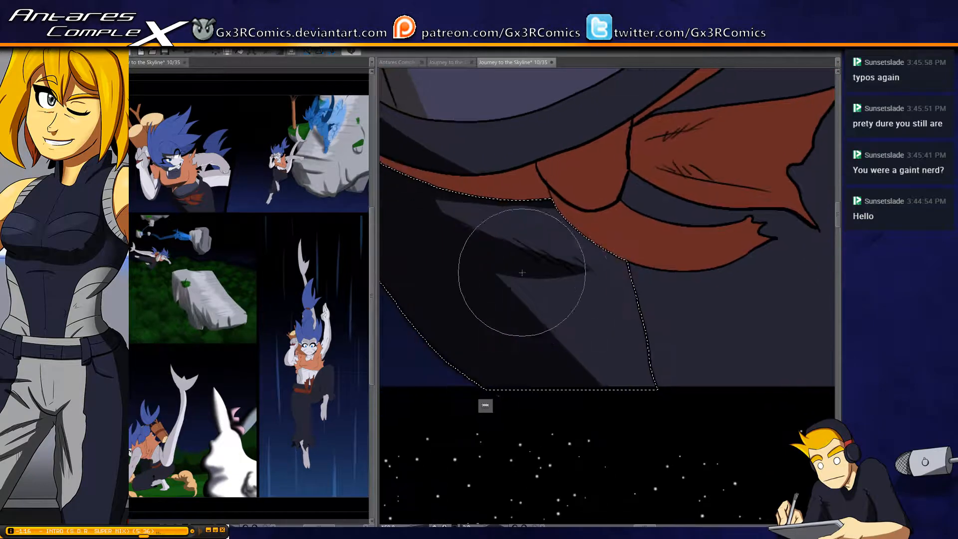
pyautogui.moveTo(503, 254); pyautogui.dragTo(541, 375)
pyautogui.moveTo(531, 262); pyautogui.dragTo(558, 389)
pyautogui.moveTo(532, 282); pyautogui.dragTo(564, 379)
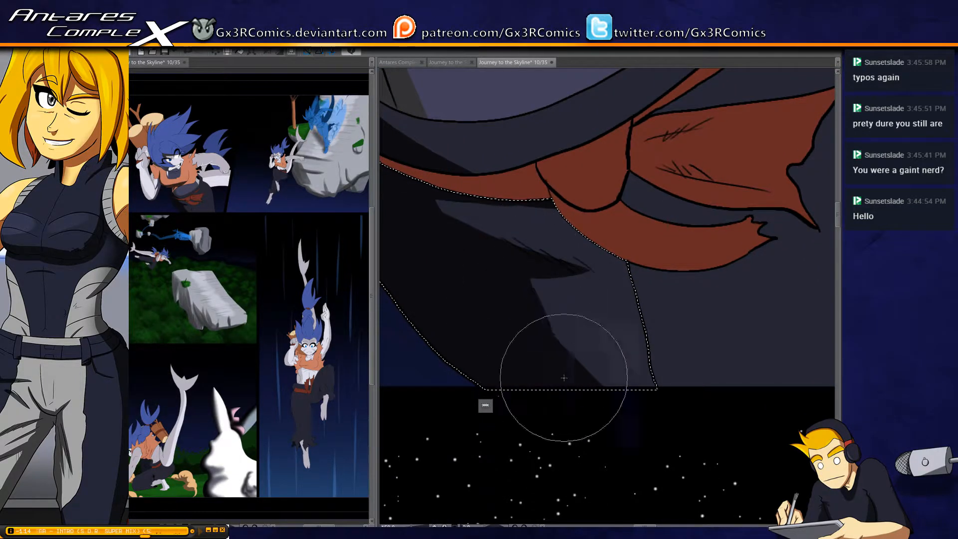
pyautogui.moveTo(630, 384); pyautogui.dragTo(563, 370)
# Add a soft shadow along the trouser leg's inner edge below the sash tail and clear the selection
pyautogui.moveTo(603, 231); pyautogui.dragTo(564, 269)
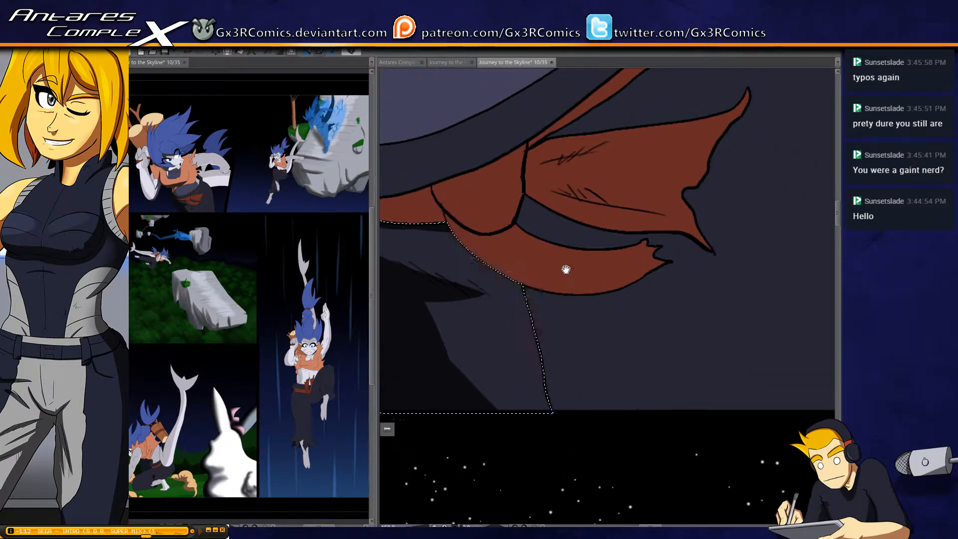
pyautogui.moveTo(467, 199)
pyautogui.mouseDown()
pyautogui.moveTo(578, 412)
pyautogui.moveTo(467, 201)
pyautogui.moveTo(593, 395)
pyautogui.mouseUp()
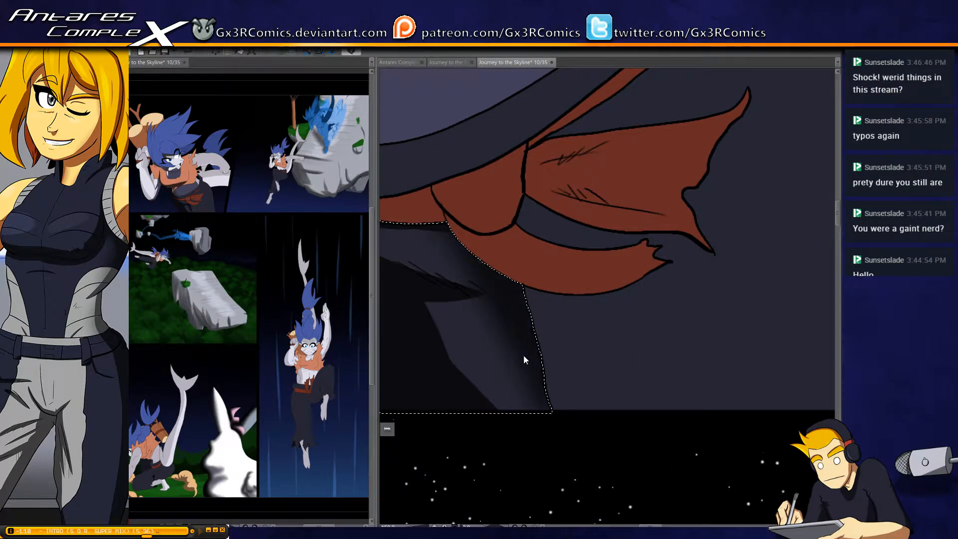
pyautogui.hotkey('ctrl', 'd')
# Select the narrow sash band beside the knot, shade its outer end, upper edge and the area by the knot, and clear the selection
pyautogui.moveTo(482, 258); pyautogui.dragTo(653, 381)
pyautogui.click(520, 298)
pyautogui.click(558, 333)
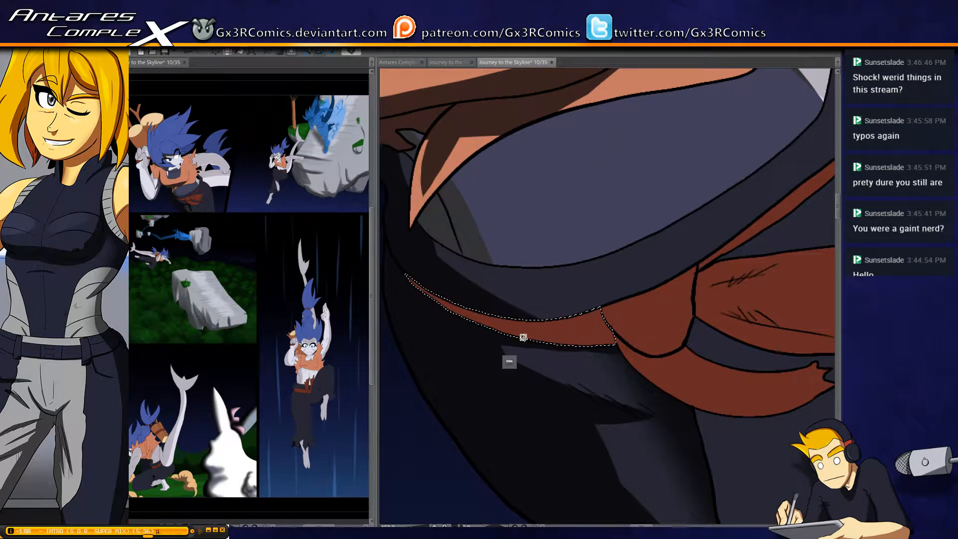
pyautogui.press('b')
pyautogui.moveTo(610, 275); pyautogui.dragTo(663, 368)
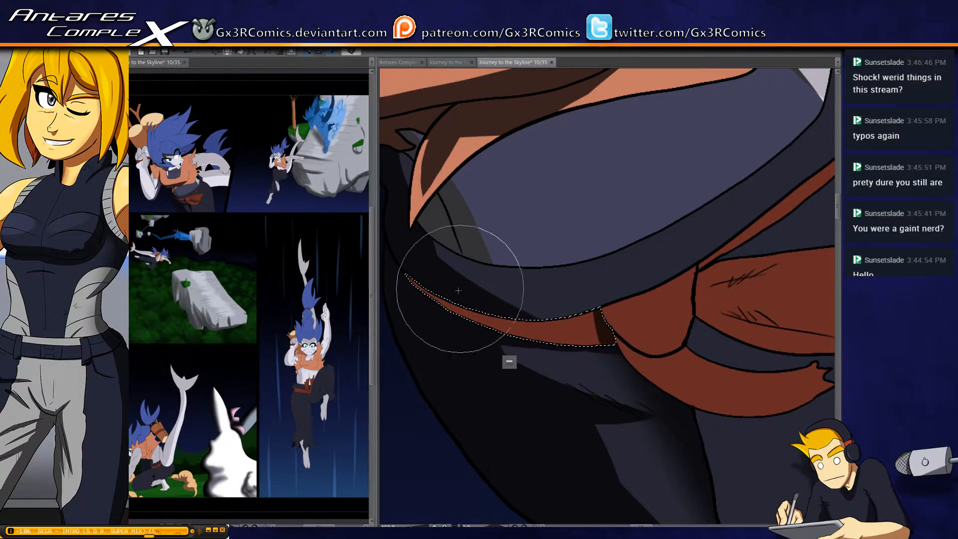
pyautogui.moveTo(443, 259); pyautogui.dragTo(514, 375)
pyautogui.moveTo(445, 302); pyautogui.dragTo(613, 328)
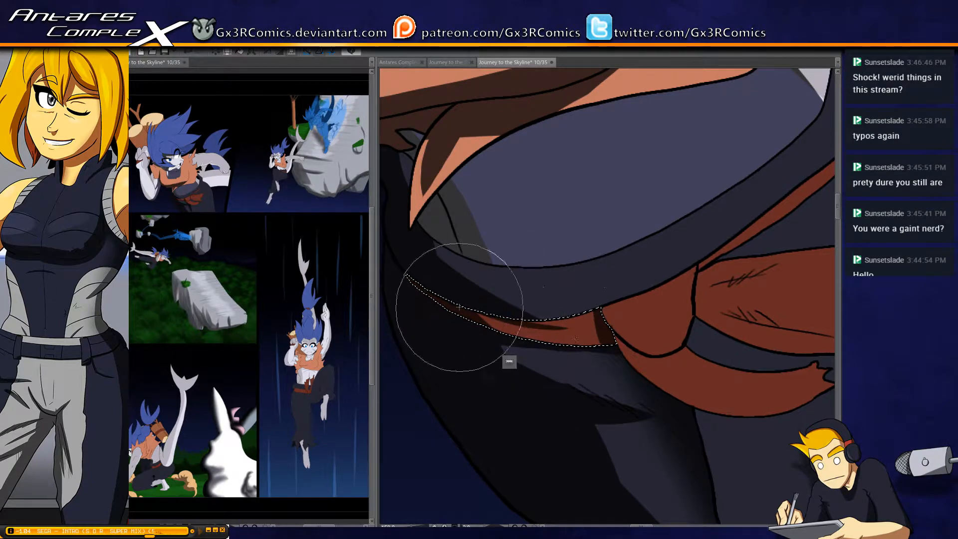
pyautogui.moveTo(459, 306)
pyautogui.mouseDown()
pyautogui.moveTo(624, 331)
pyautogui.moveTo(524, 348)
pyautogui.mouseUp()
pyautogui.hotkey('ctrl', 'd')
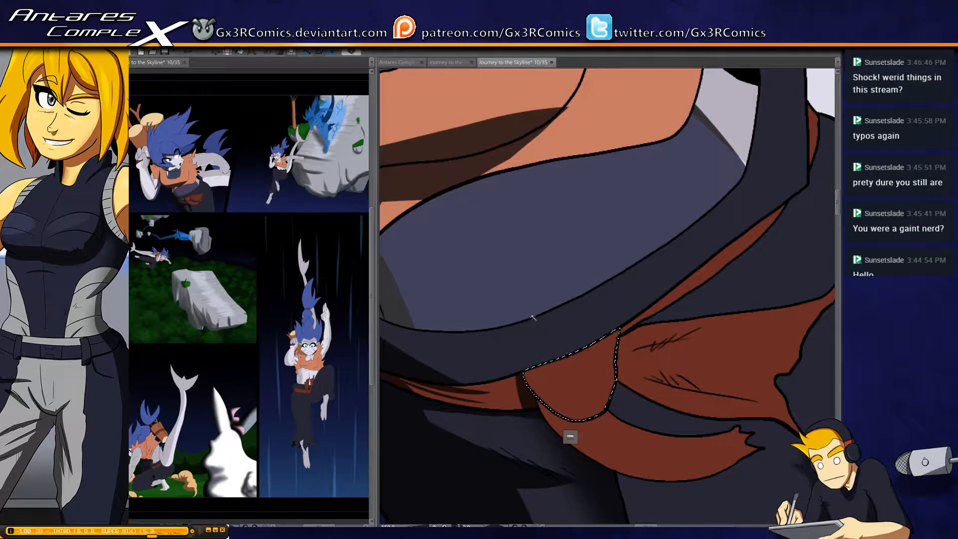
# Shade the lower part of the sash knot and the underside of the short tail hanging below it
pyautogui.moveTo(536, 356); pyautogui.dragTo(609, 385)
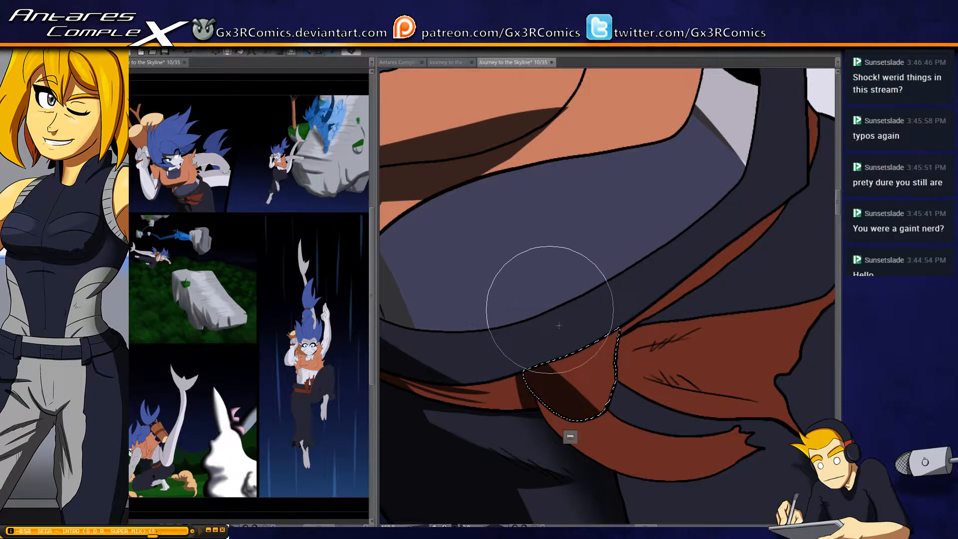
pyautogui.hotkey('ctrl', 'd')
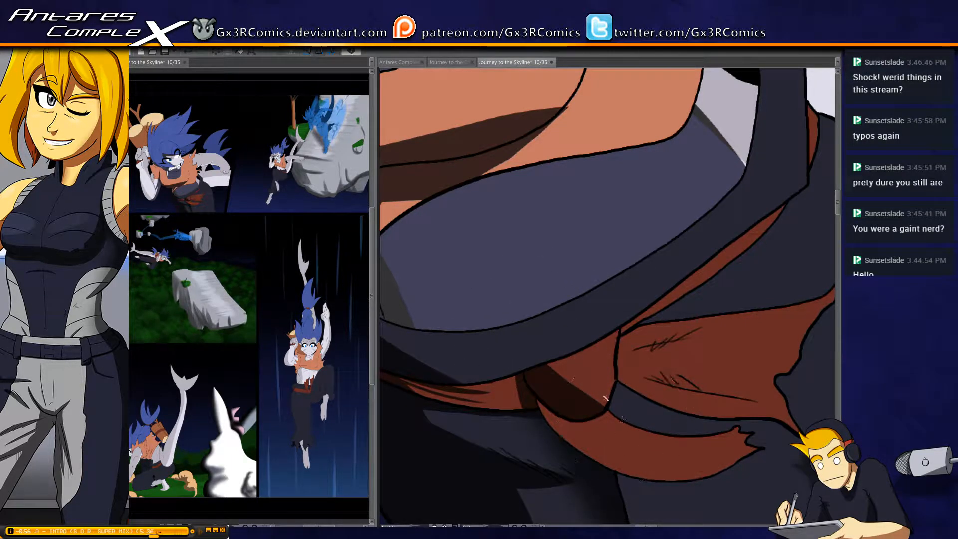
pyautogui.click(606, 439)
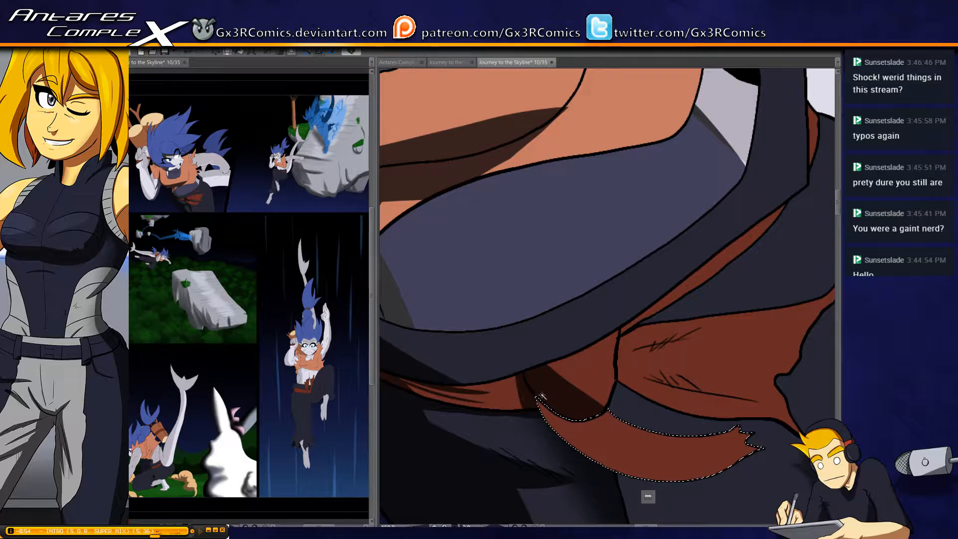
pyautogui.press('p')
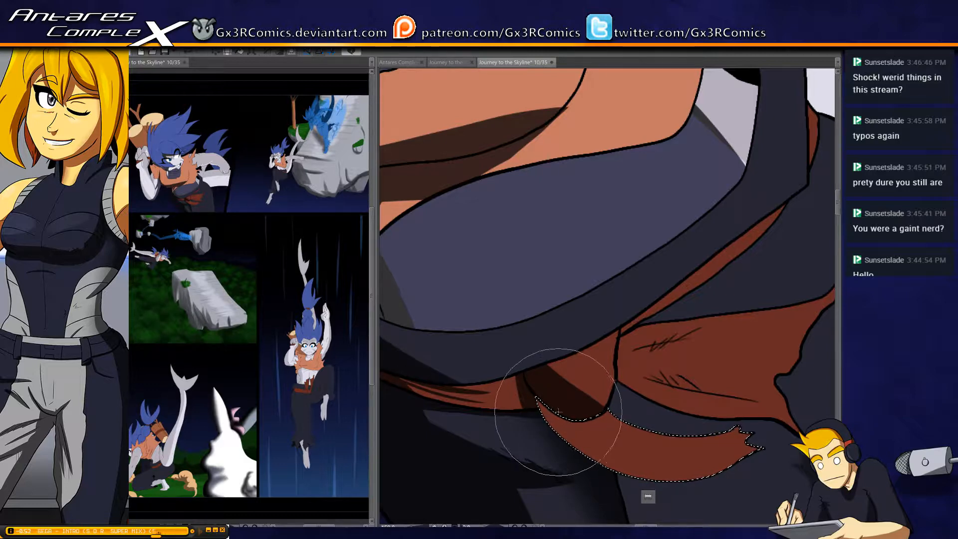
pyautogui.moveTo(557, 411)
pyautogui.mouseDown()
pyautogui.moveTo(507, 340)
pyautogui.moveTo(449, 282)
pyautogui.mouseUp()
pyautogui.moveTo(415, 234)
pyautogui.mouseDown()
pyautogui.moveTo(515, 354)
pyautogui.moveTo(603, 353)
pyautogui.moveTo(412, 258)
pyautogui.moveTo(413, 239)
pyautogui.moveTo(468, 339)
pyautogui.moveTo(428, 243)
pyautogui.moveTo(484, 345)
pyautogui.mouseUp()
pyautogui.moveTo(433, 263)
pyautogui.mouseDown()
pyautogui.moveTo(642, 293)
pyautogui.moveTo(459, 357)
pyautogui.moveTo(594, 289)
pyautogui.moveTo(613, 332)
pyautogui.moveTo(588, 280)
pyautogui.moveTo(612, 319)
pyautogui.moveTo(710, 295)
pyautogui.mouseUp()
# Paint a tapered fold shadow from the knot along the middle of the short sash tail, redoing the first stroke
pyautogui.moveTo(466, 276)
pyautogui.mouseDown()
pyautogui.moveTo(497, 308)
pyautogui.moveTo(580, 302)
pyautogui.moveTo(510, 311)
pyautogui.moveTo(451, 286)
pyautogui.moveTo(545, 303)
pyautogui.mouseUp()
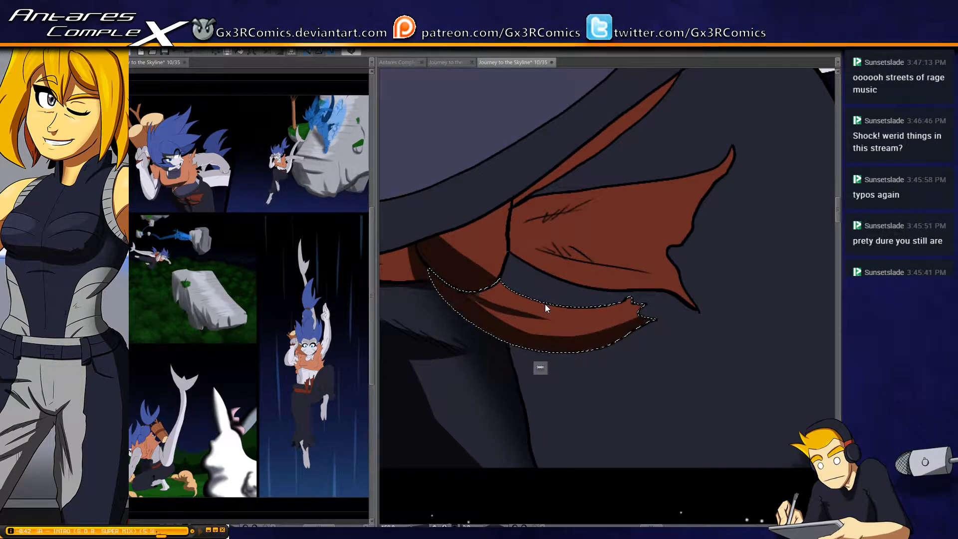
pyautogui.hotkey('ctrl', 'z')
pyautogui.moveTo(445, 275); pyautogui.dragTo(558, 328)
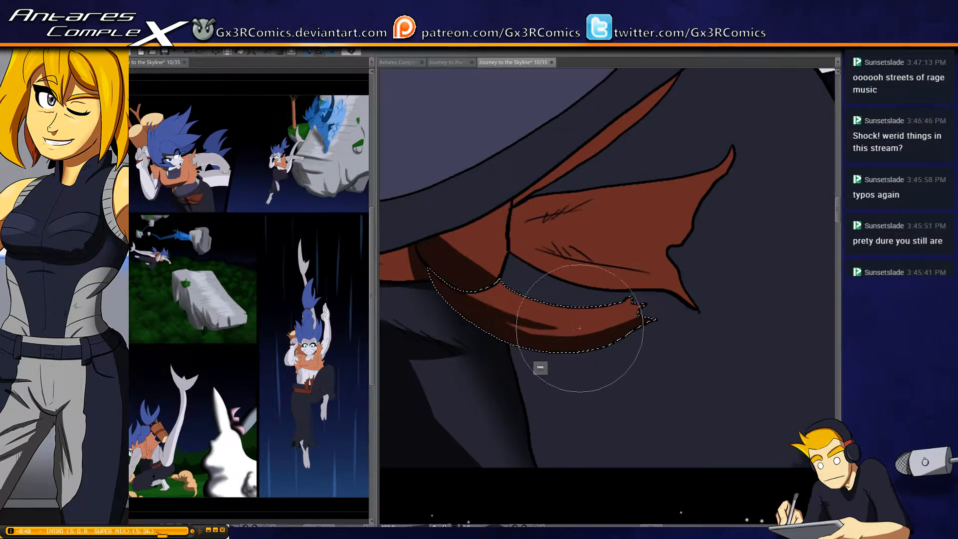
# Select the large flared sash tail, paint two tapered fold shadows outward from the knot along its creases, and clear the selection
pyautogui.press('w')
pyautogui.click(573, 245)
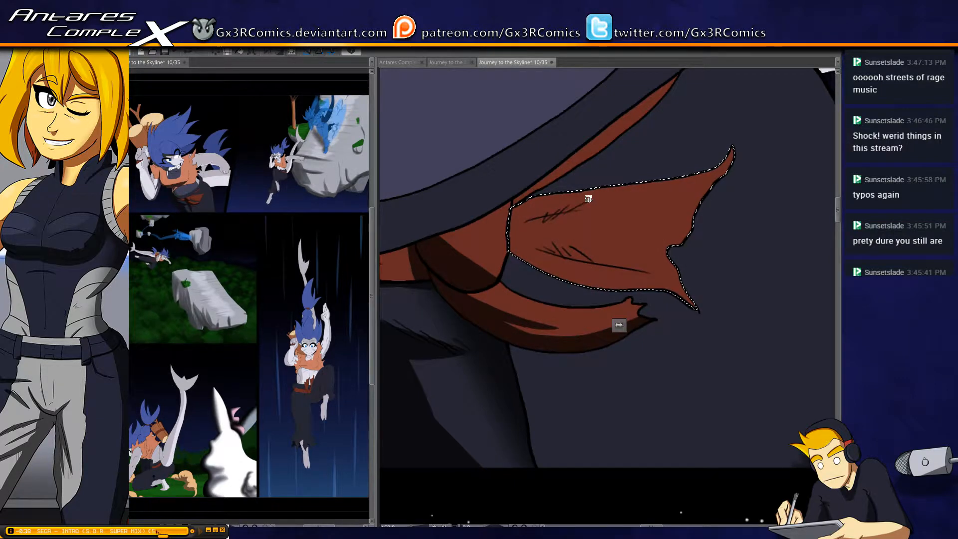
pyautogui.press('b')
pyautogui.moveTo(482, 240)
pyautogui.mouseDown()
pyautogui.moveTo(610, 207)
pyautogui.moveTo(647, 212)
pyautogui.moveTo(490, 233)
pyautogui.moveTo(706, 200)
pyautogui.mouseUp()
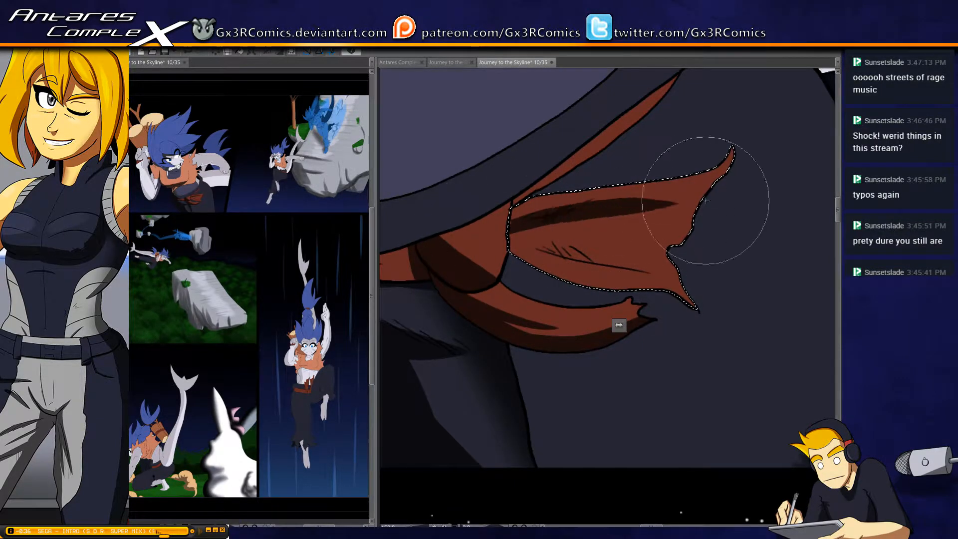
pyautogui.moveTo(483, 239); pyautogui.dragTo(573, 266)
pyautogui.hotkey('ctrl', 'z')
pyautogui.moveTo(512, 235); pyautogui.dragTo(547, 251)
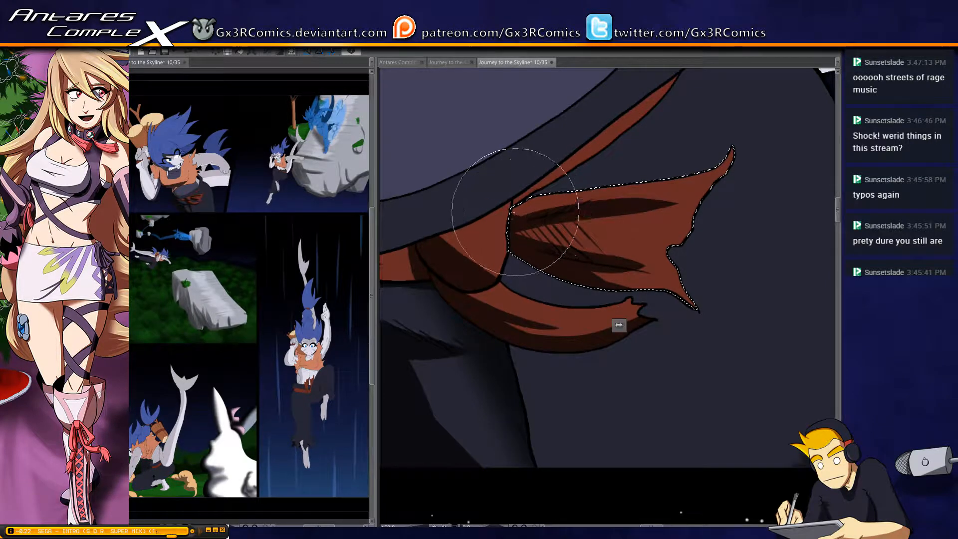
pyautogui.hotkey('ctrl', 'd')
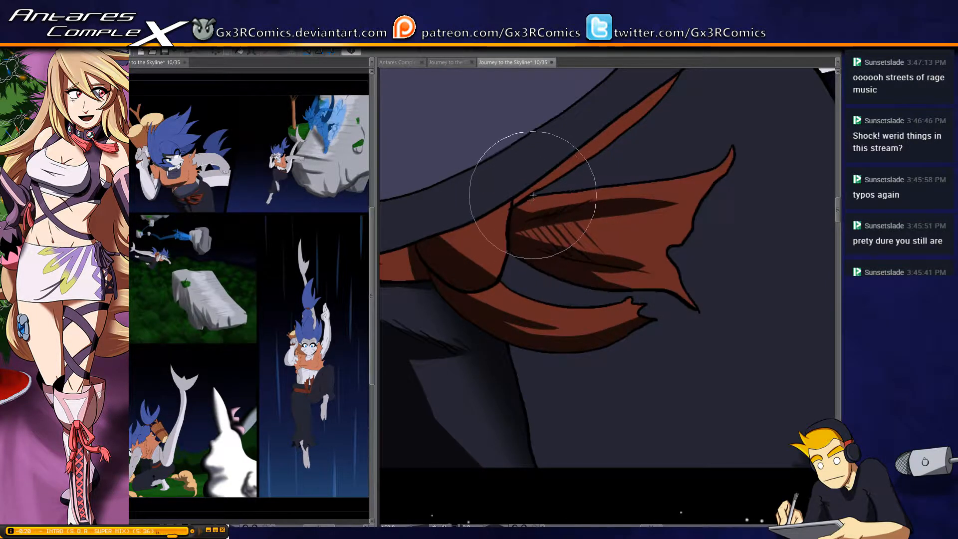
# Select the narrow sash strip running up the hip and shade its lower end and edge beside the knot
pyautogui.press('w')
pyautogui.click(538, 181)
pyautogui.moveTo(562, 144); pyautogui.dragTo(545, 192)
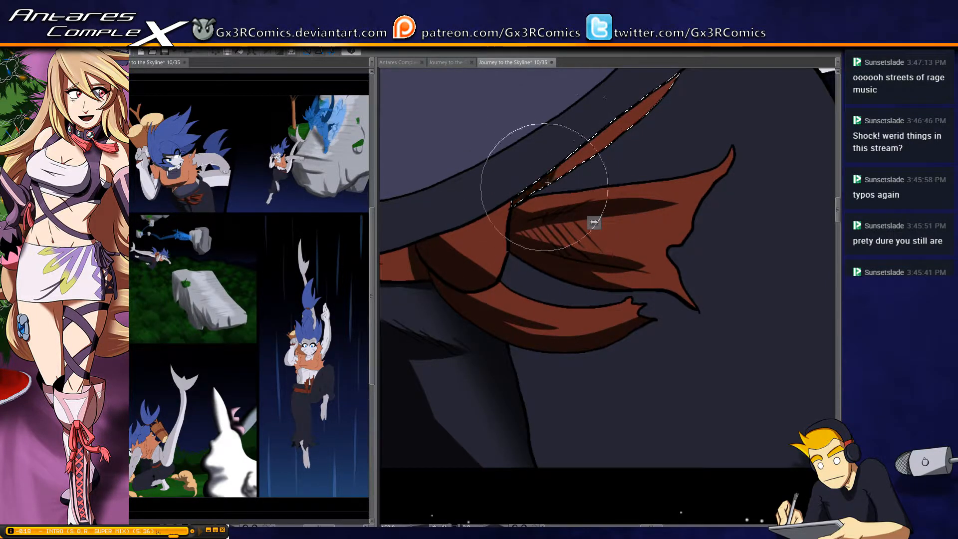
pyautogui.moveTo(610, 130); pyautogui.dragTo(537, 216)
pyautogui.moveTo(572, 180); pyautogui.dragTo(532, 210)
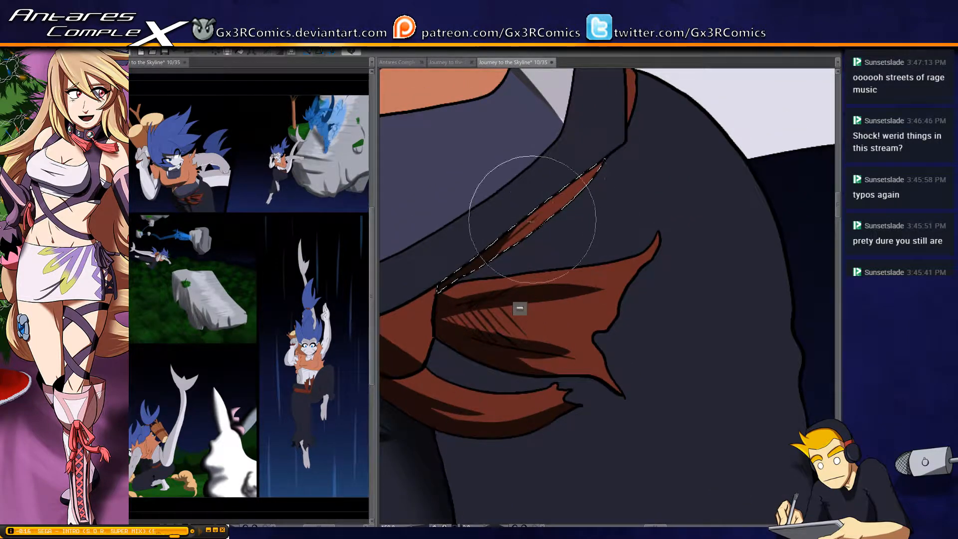
# Select the orange shirt and slim the shadow above the curved fold line at its hem, reshaping the tapered end
pyautogui.moveTo(460, 282); pyautogui.dragTo(640, 259)
pyautogui.moveTo(532, 313); pyautogui.dragTo(560, 306)
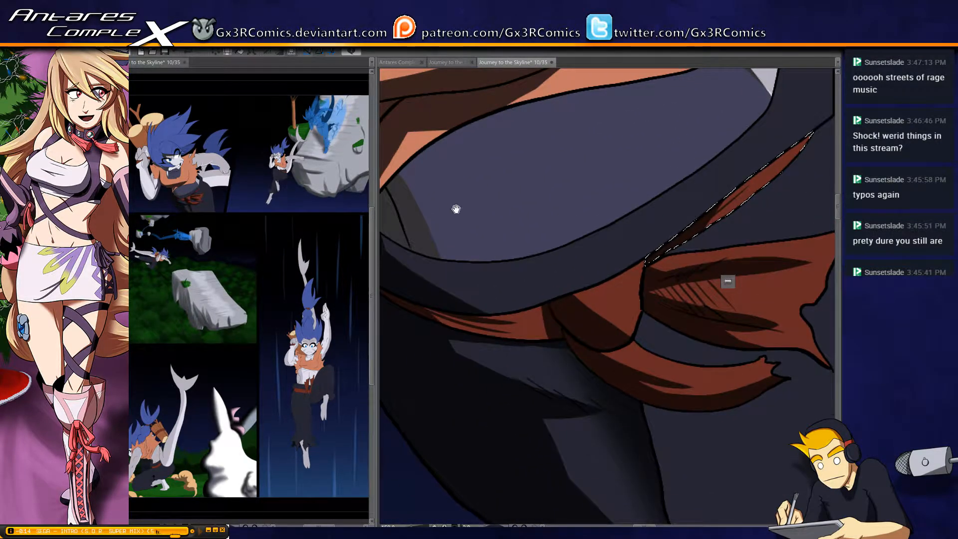
pyautogui.moveTo(456, 209); pyautogui.dragTo(581, 374)
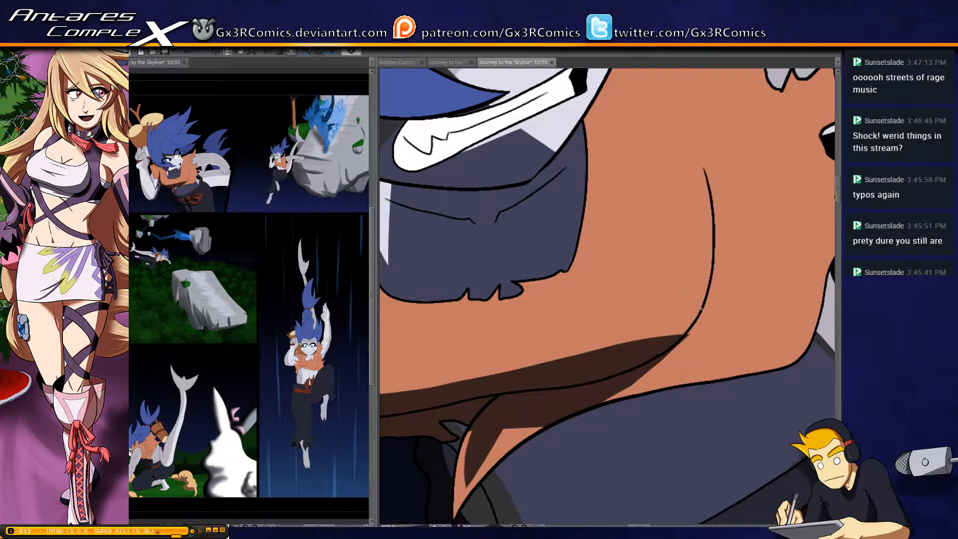
pyautogui.click(701, 308)
pyautogui.press('b')
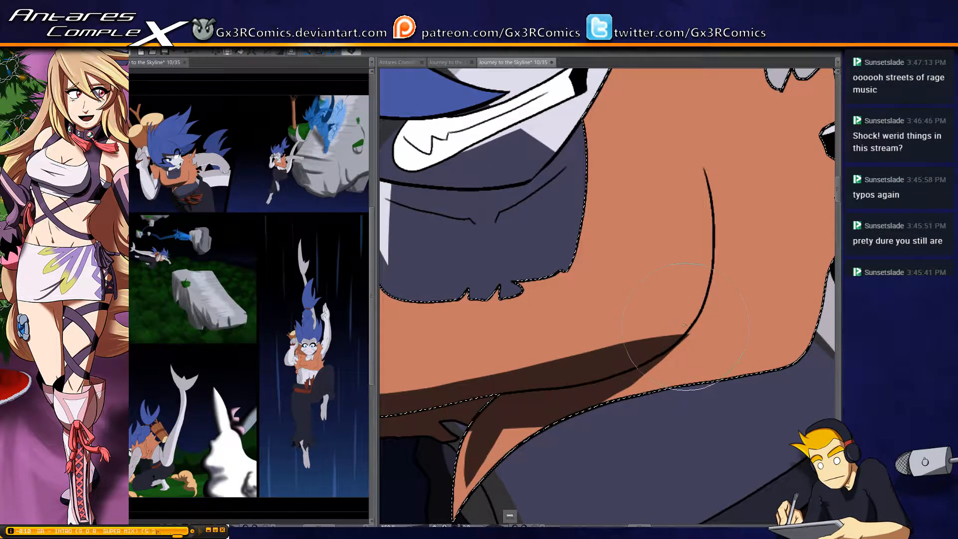
pyautogui.moveTo(657, 343)
pyautogui.mouseDown()
pyautogui.moveTo(706, 306)
pyautogui.moveTo(630, 342)
pyautogui.mouseUp()
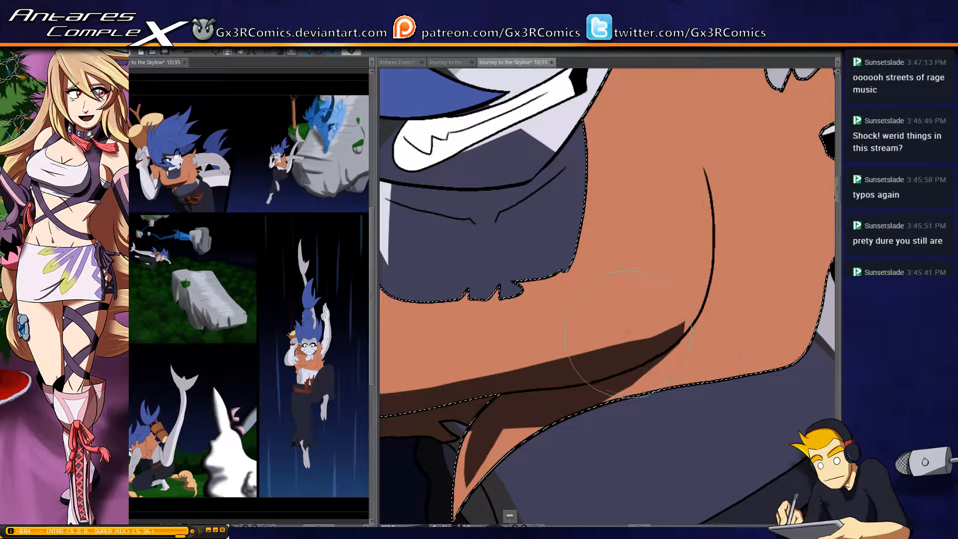
pyautogui.moveTo(634, 339); pyautogui.dragTo(688, 322)
pyautogui.moveTo(597, 345); pyautogui.dragTo(685, 331)
pyautogui.moveTo(561, 350); pyautogui.dragTo(629, 338)
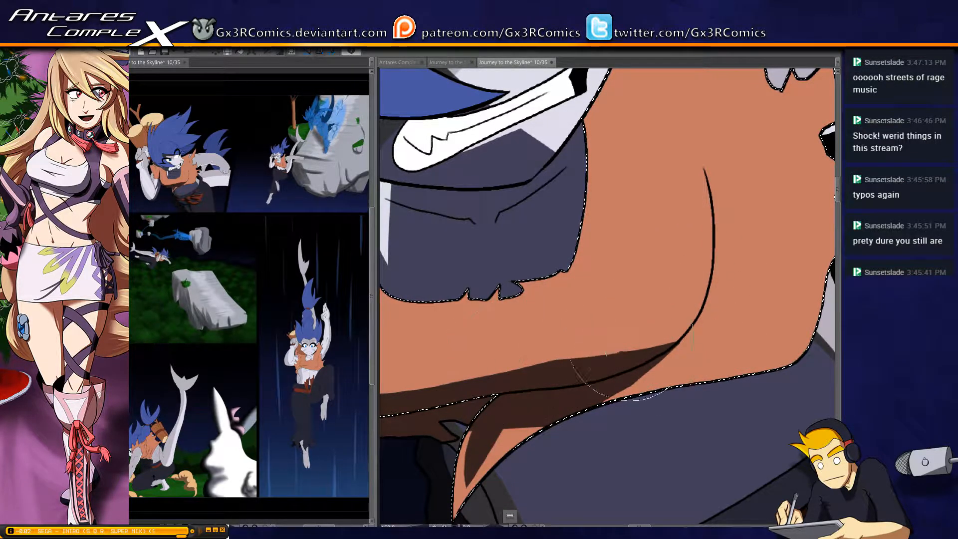
pyautogui.moveTo(523, 354); pyautogui.dragTo(678, 331)
pyautogui.moveTo(533, 358); pyautogui.dragTo(648, 342)
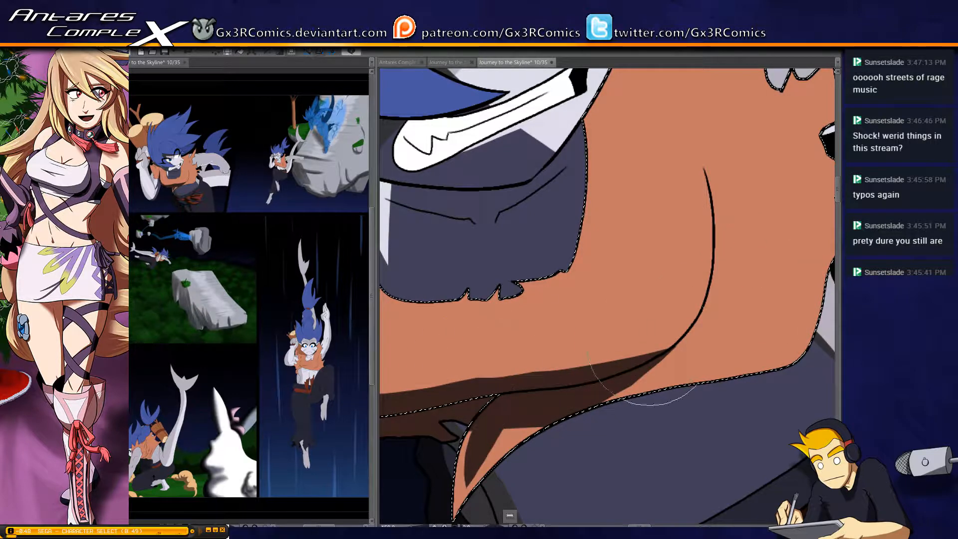
# Shade the sleeve's torn hem, the folds around the armpit crease and the short crease line at the shoulder
pyautogui.moveTo(454, 415)
pyautogui.mouseDown()
pyautogui.moveTo(477, 394)
pyautogui.moveTo(499, 267)
pyautogui.moveTo(497, 329)
pyautogui.mouseUp()
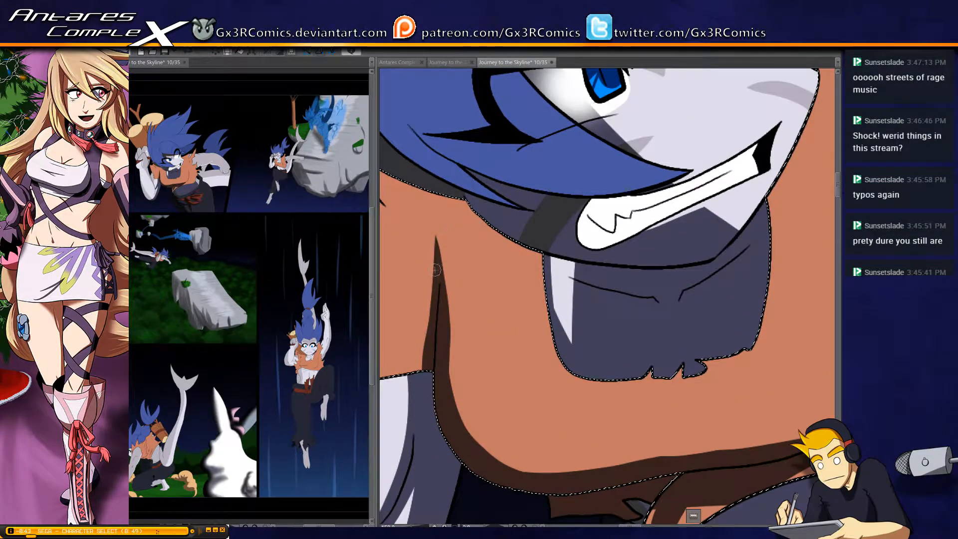
pyautogui.moveTo(425, 268); pyautogui.dragTo(505, 373)
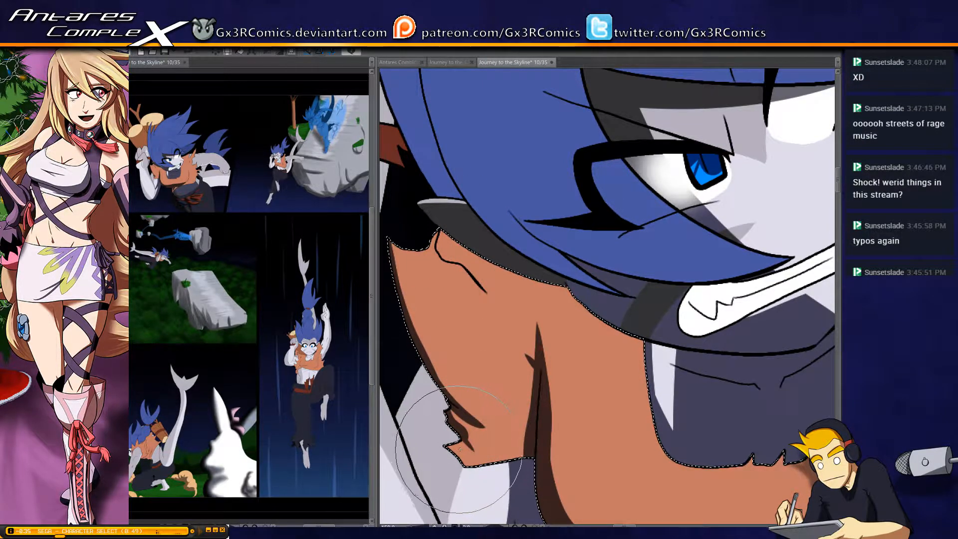
pyautogui.moveTo(461, 457); pyautogui.dragTo(497, 452)
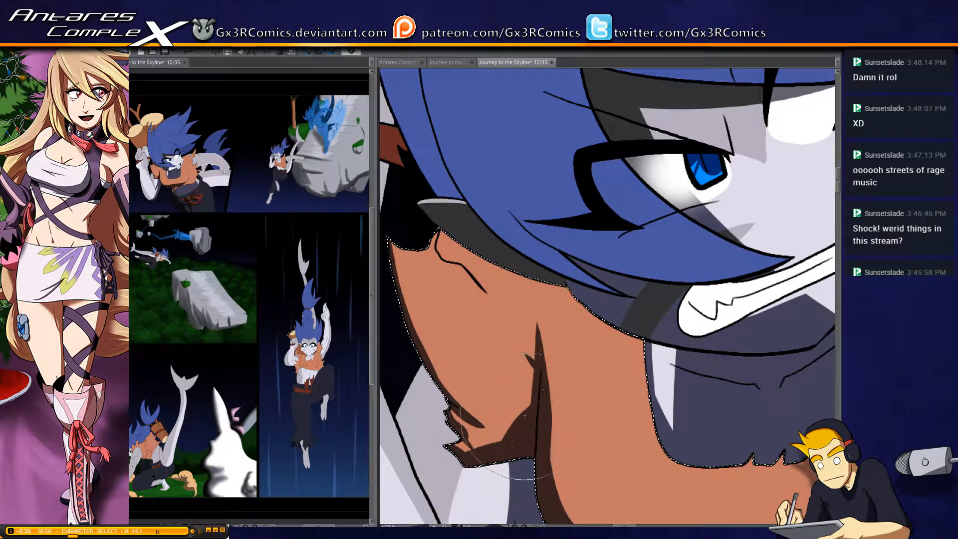
pyautogui.moveTo(461, 452); pyautogui.dragTo(537, 427)
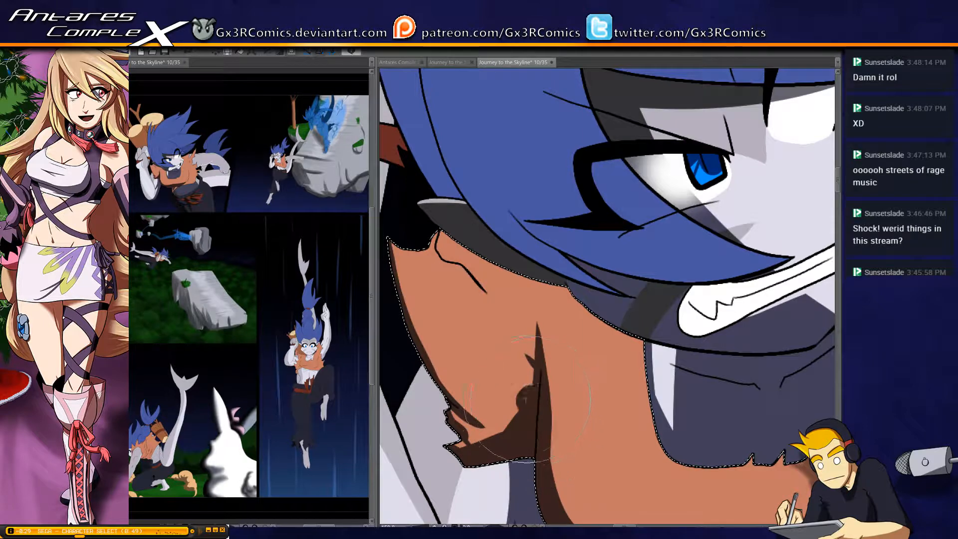
pyautogui.moveTo(474, 387); pyautogui.dragTo(519, 412)
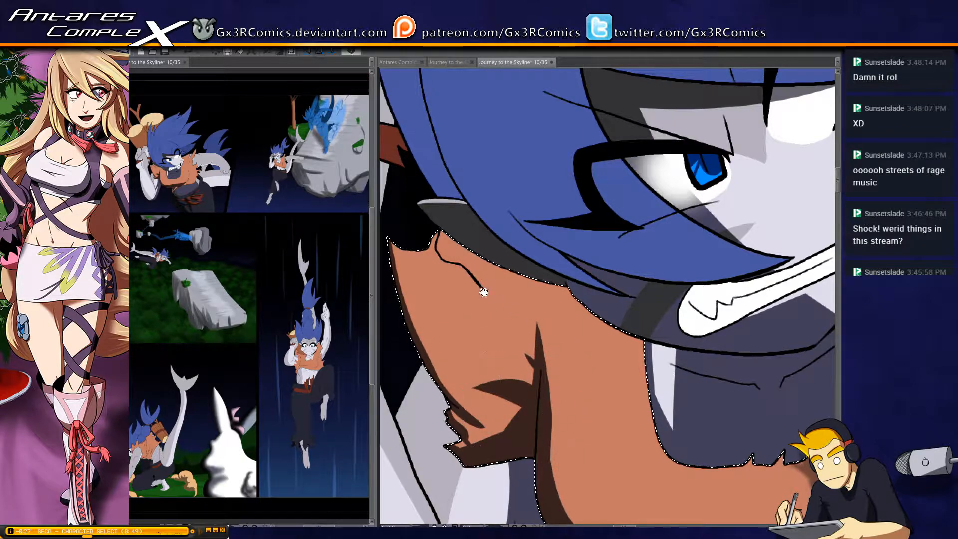
pyautogui.moveTo(442, 235); pyautogui.dragTo(447, 262)
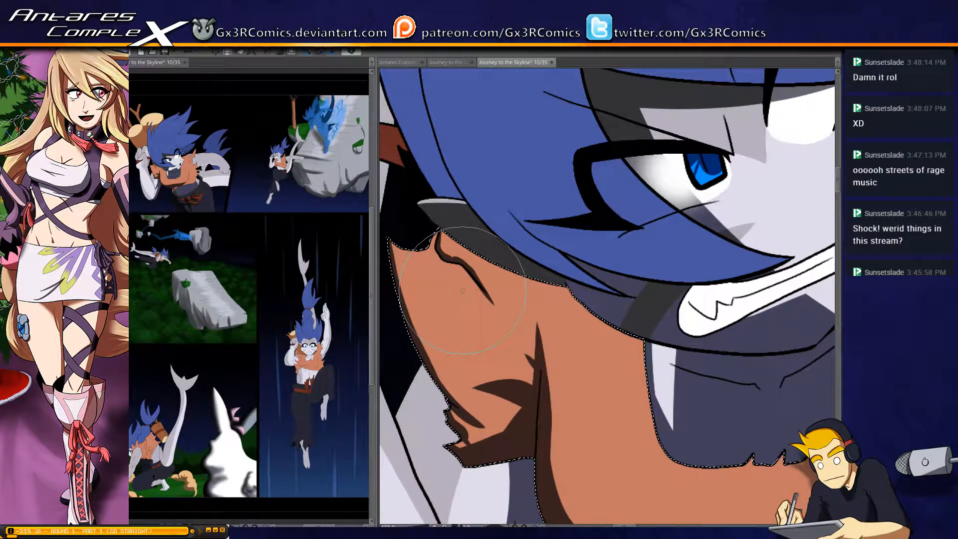
# Deepen the shadow around the shirt's lower side curve below the armpit, redoing the first stroke, and clear the selection
pyautogui.moveTo(491, 277); pyautogui.dragTo(427, 178)
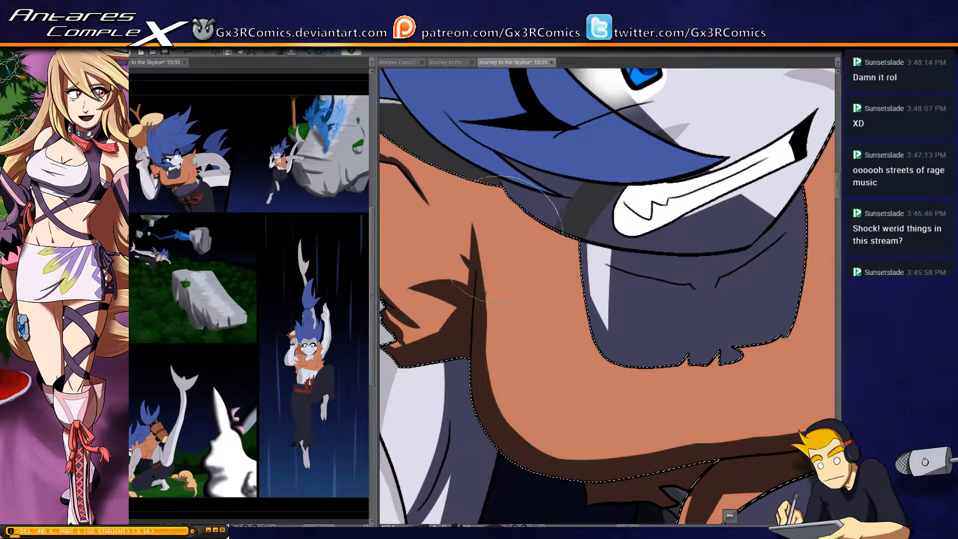
pyautogui.moveTo(481, 383); pyautogui.dragTo(611, 446)
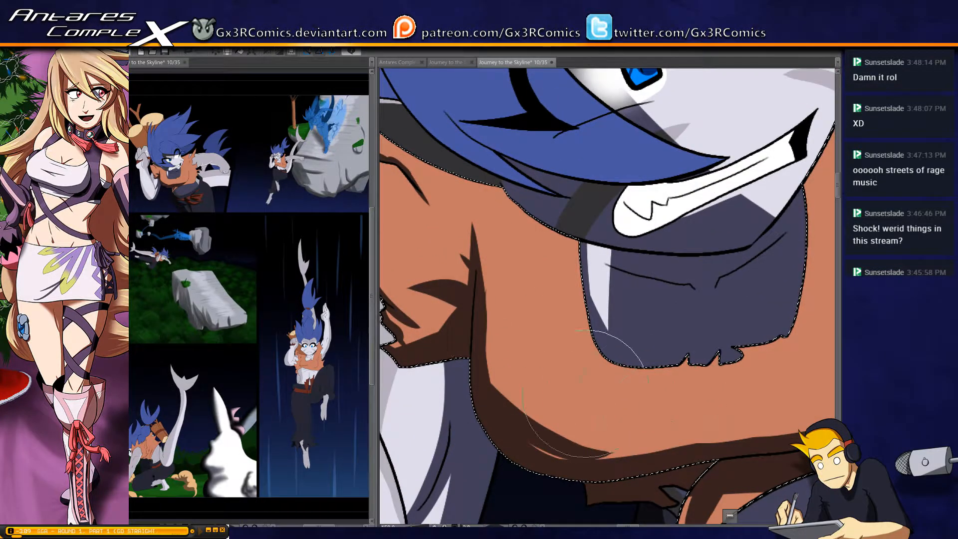
pyautogui.hotkey('ctrl', 'z')
pyautogui.moveTo(480, 381); pyautogui.dragTo(613, 453)
pyautogui.moveTo(516, 425)
pyautogui.mouseDown()
pyautogui.moveTo(633, 460)
pyautogui.moveTo(701, 451)
pyautogui.moveTo(664, 444)
pyautogui.moveTo(478, 473)
pyautogui.mouseUp()
pyautogui.hotkey('ctrl', 'd')
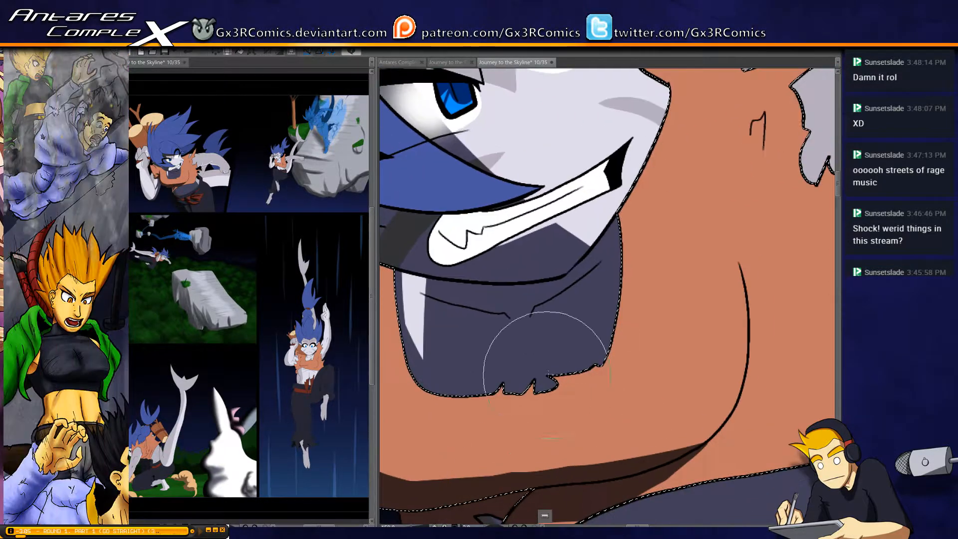
# Select the bared teeth, shade around the jagged tooth line and along the upper row, and clear the selection
pyautogui.click(473, 230)
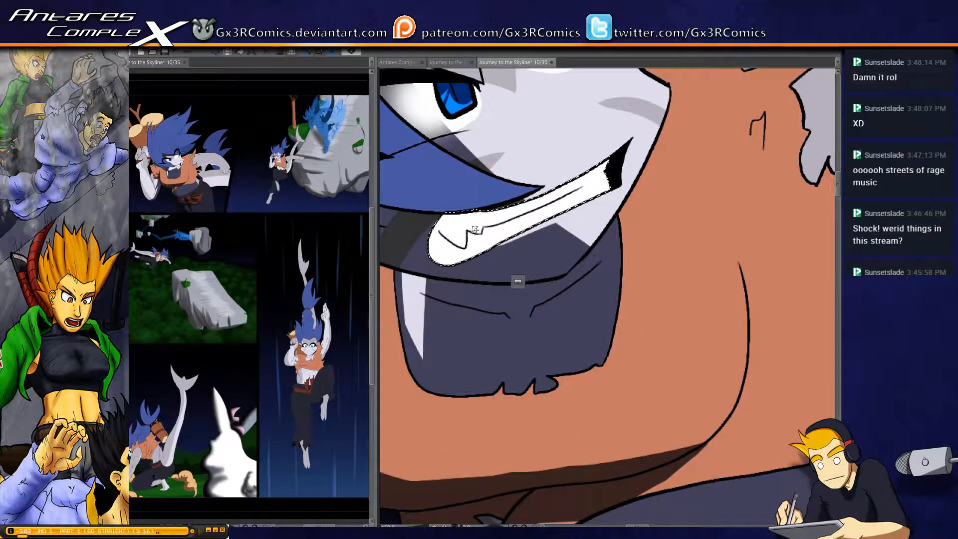
pyautogui.press('b')
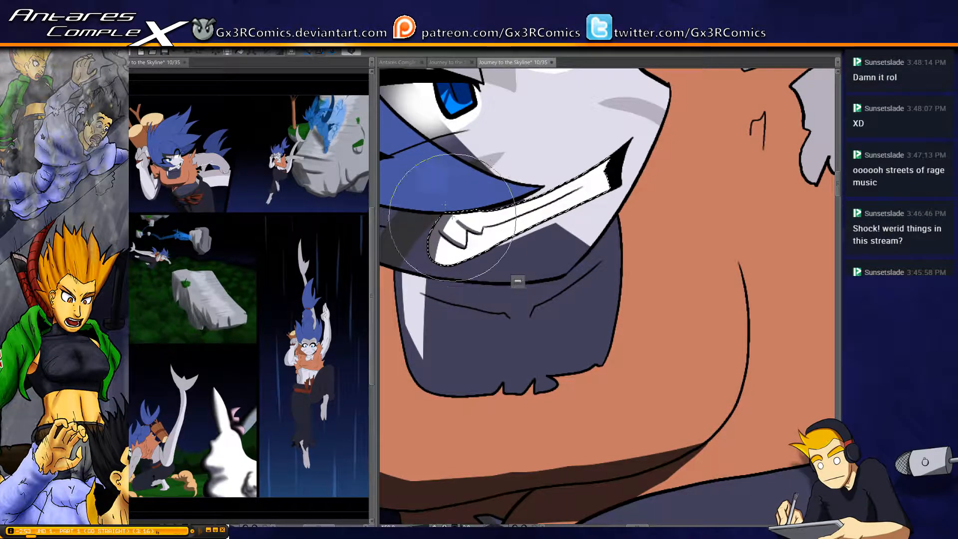
pyautogui.moveTo(451, 217)
pyautogui.mouseDown()
pyautogui.moveTo(482, 233)
pyautogui.moveTo(502, 213)
pyautogui.mouseUp()
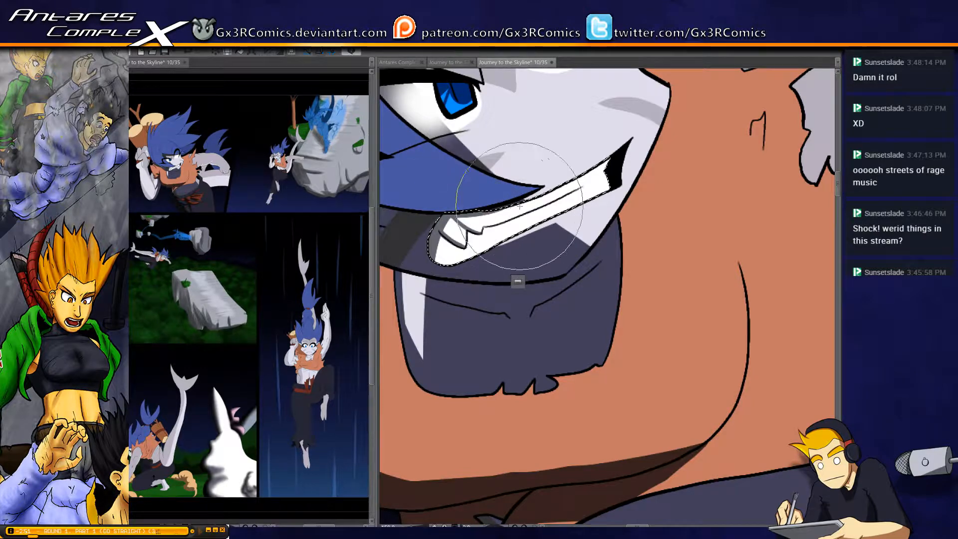
pyautogui.moveTo(446, 227); pyautogui.dragTo(563, 300)
pyautogui.hotkey('ctrl', 'd')
# Select the main blue hair mass and paint a narrow shadow along its outer back edge
pyautogui.moveTo(449, 223); pyautogui.dragTo(558, 311)
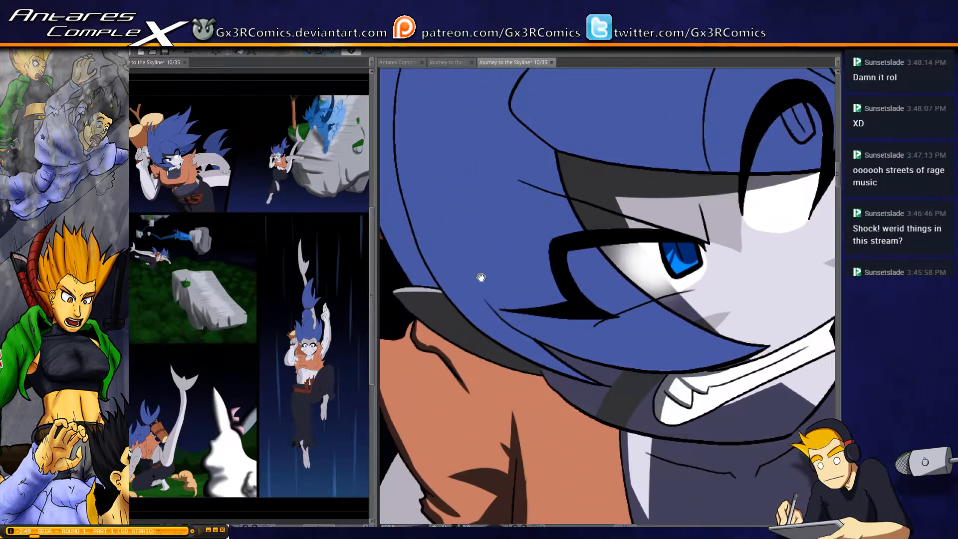
pyautogui.scroll(-1, 441, 264)
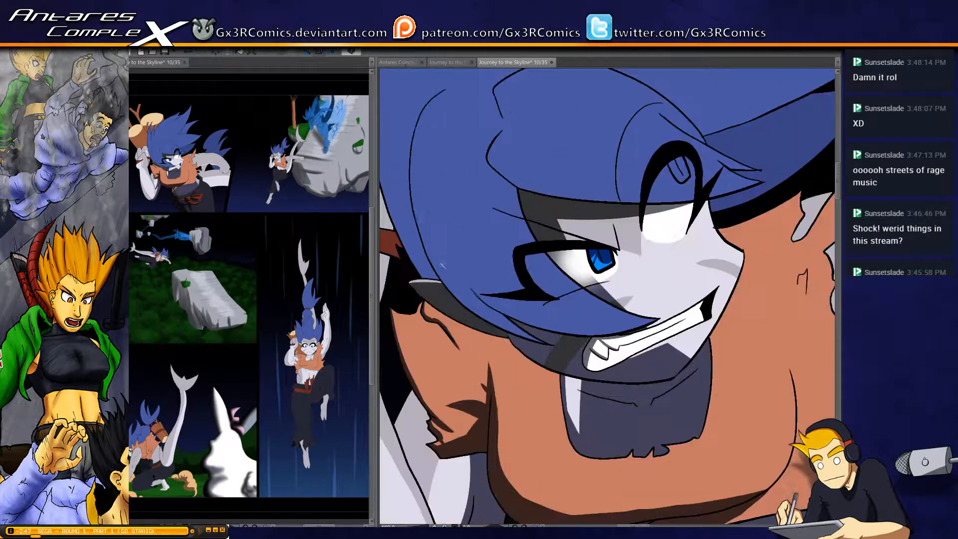
pyautogui.click(419, 249)
pyautogui.moveTo(402, 239); pyautogui.dragTo(480, 355)
pyautogui.scroll(-1, 490, 288)
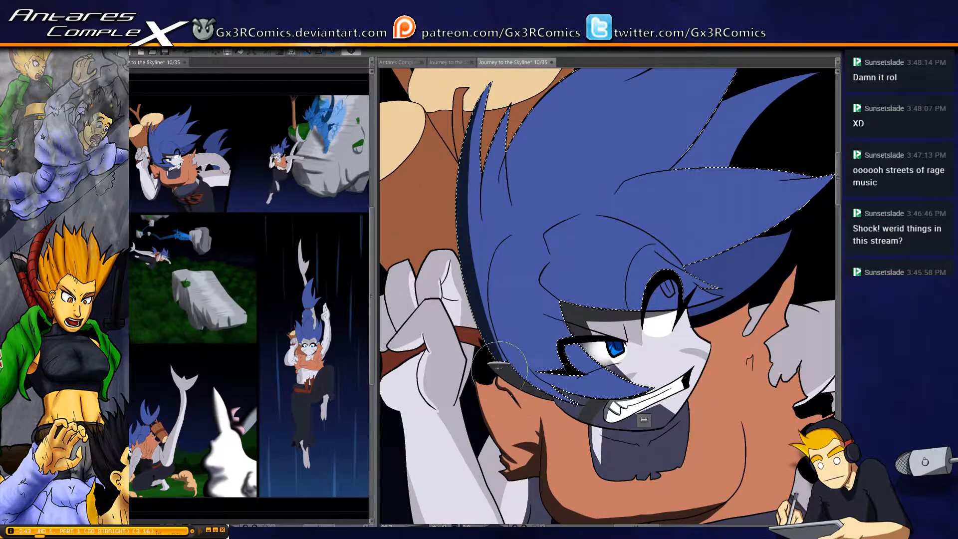
# Enlarge the brush, widen the back hair shadow down into the bangs beside the eye, and shade along the curved inner strand
pyautogui.press(']')
pyautogui.press(']')
pyautogui.press(']')
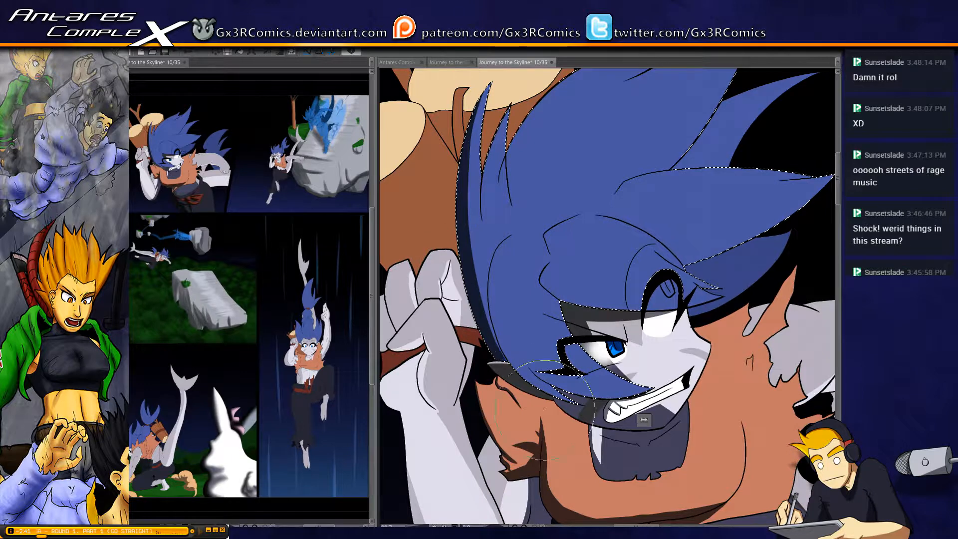
pyautogui.moveTo(512, 363)
pyautogui.mouseDown()
pyautogui.moveTo(467, 258)
pyautogui.moveTo(515, 377)
pyautogui.mouseUp()
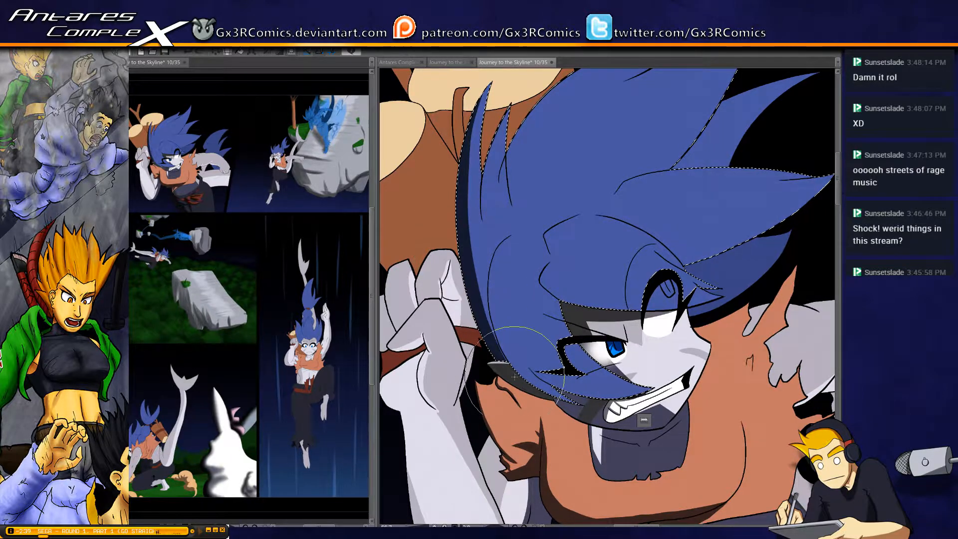
pyautogui.moveTo(469, 228); pyautogui.dragTo(510, 364)
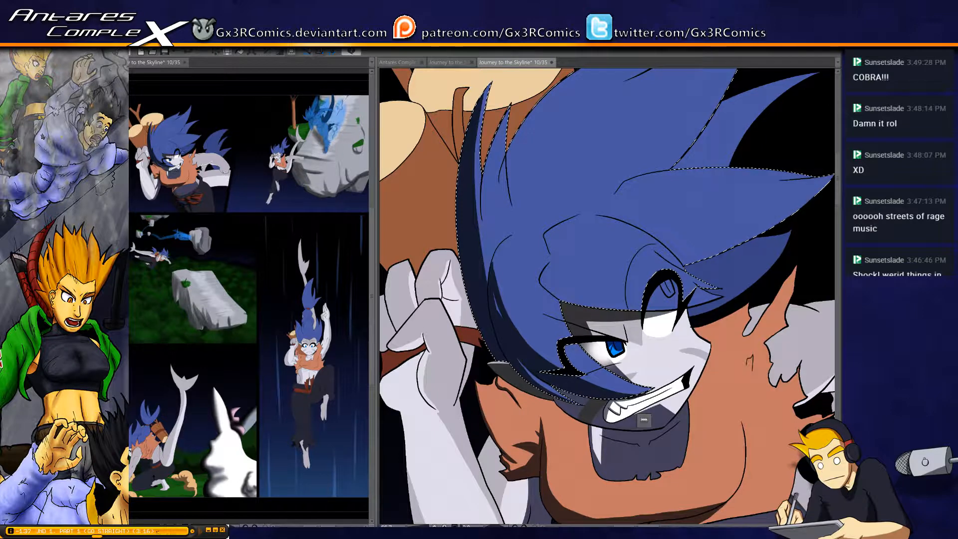
pyautogui.moveTo(517, 325); pyautogui.dragTo(491, 286)
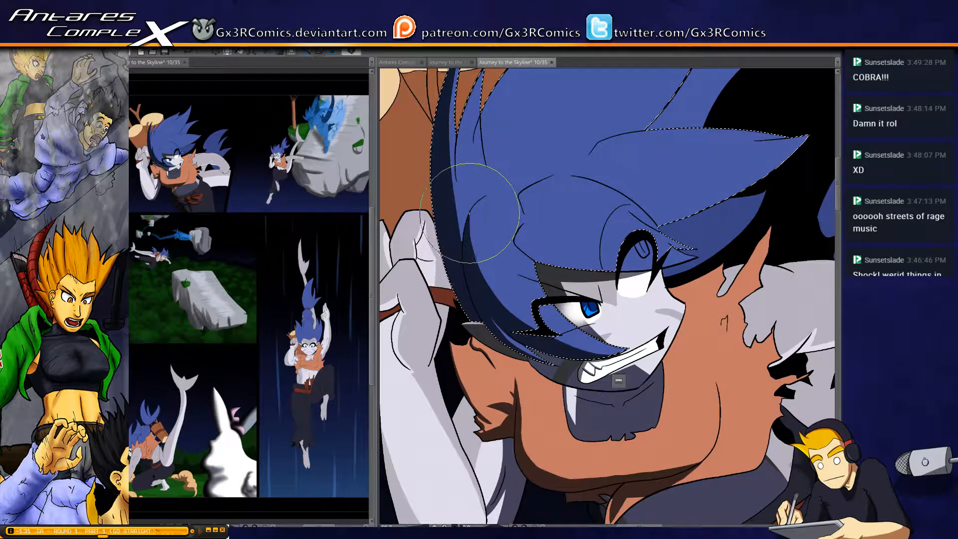
pyautogui.moveTo(459, 175); pyautogui.dragTo(452, 225)
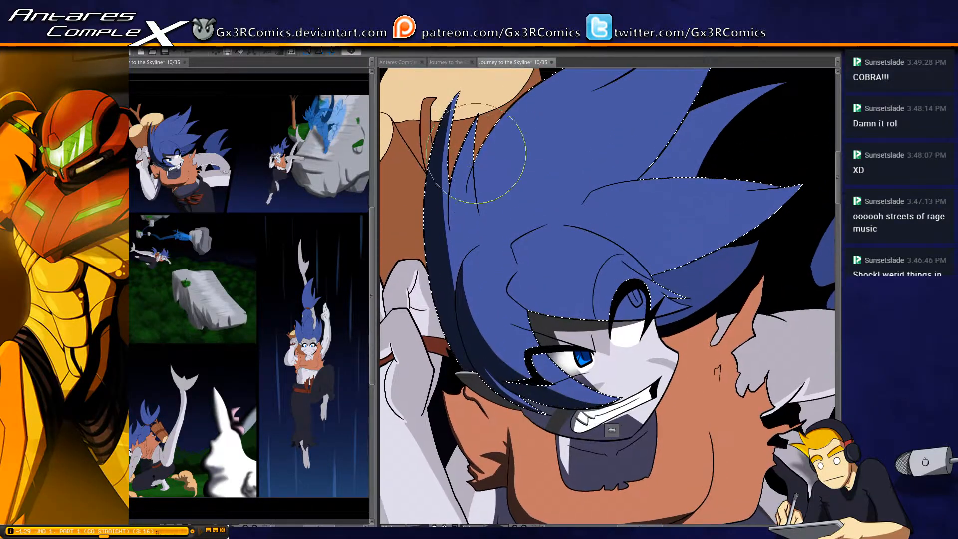
# Shade the small upright hair spikes at the back of the head and blend their shadows into the strands below
pyautogui.press('[')
pyautogui.press('[')
pyautogui.press('[')
pyautogui.press('[')
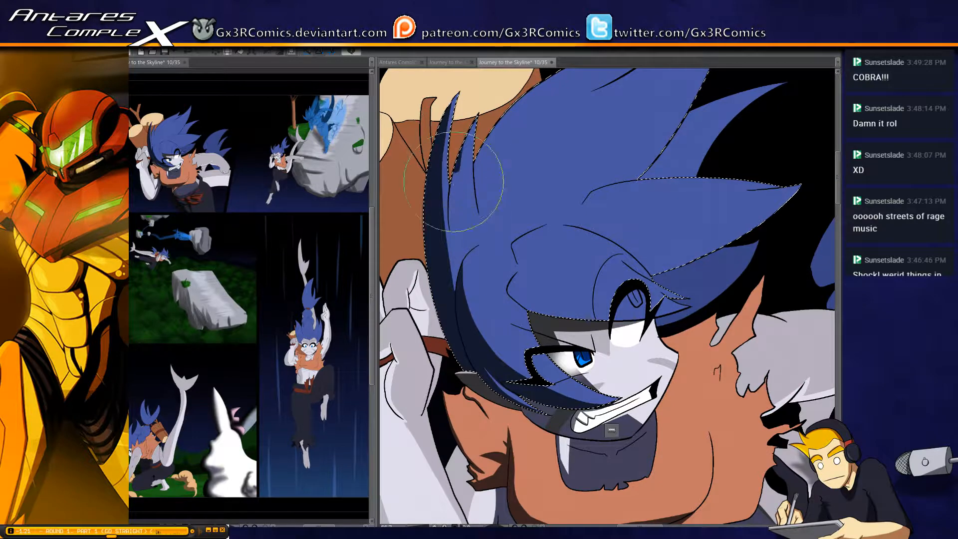
pyautogui.moveTo(453, 182); pyautogui.dragTo(458, 257)
pyautogui.moveTo(461, 156)
pyautogui.mouseDown()
pyautogui.moveTo(472, 388)
pyautogui.moveTo(449, 239)
pyautogui.moveTo(461, 292)
pyautogui.mouseUp()
pyautogui.moveTo(450, 255); pyautogui.dragTo(453, 269)
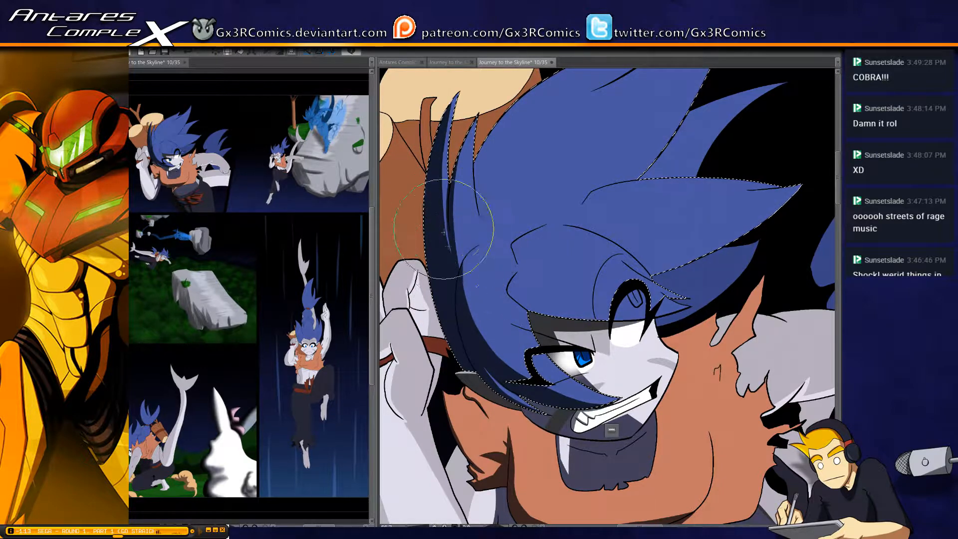
pyautogui.moveTo(445, 230); pyautogui.dragTo(451, 262)
pyautogui.moveTo(494, 191); pyautogui.dragTo(456, 245)
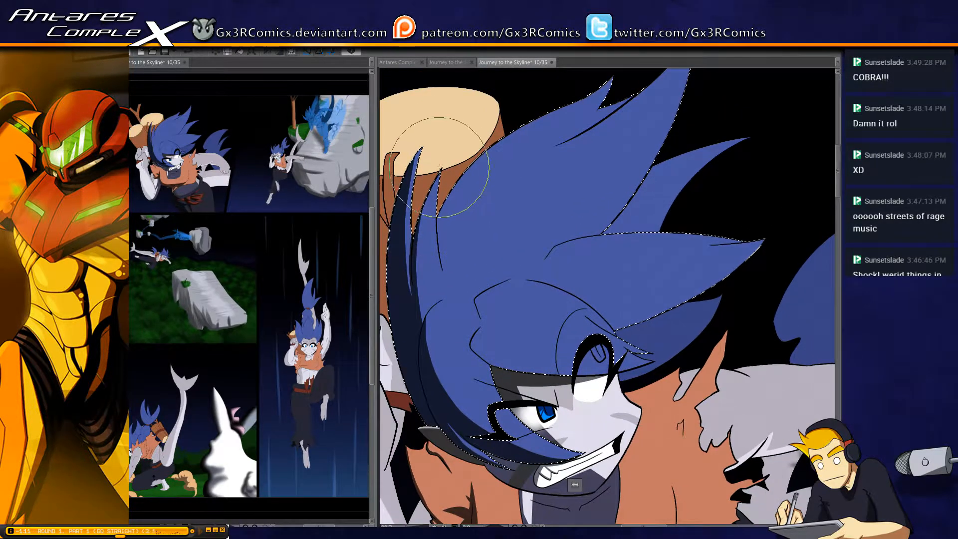
# Refine the shadow down the back hair strands, redoing the stroke where it meets the curved inner strand
pyautogui.moveTo(427, 202); pyautogui.dragTo(422, 320)
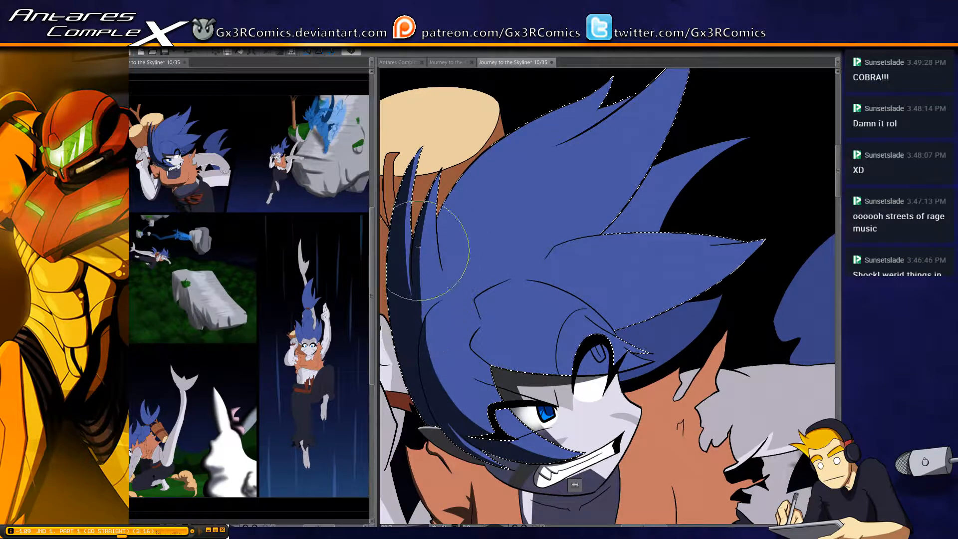
pyautogui.moveTo(419, 250); pyautogui.dragTo(428, 327)
pyautogui.hotkey('ctrl', 'z')
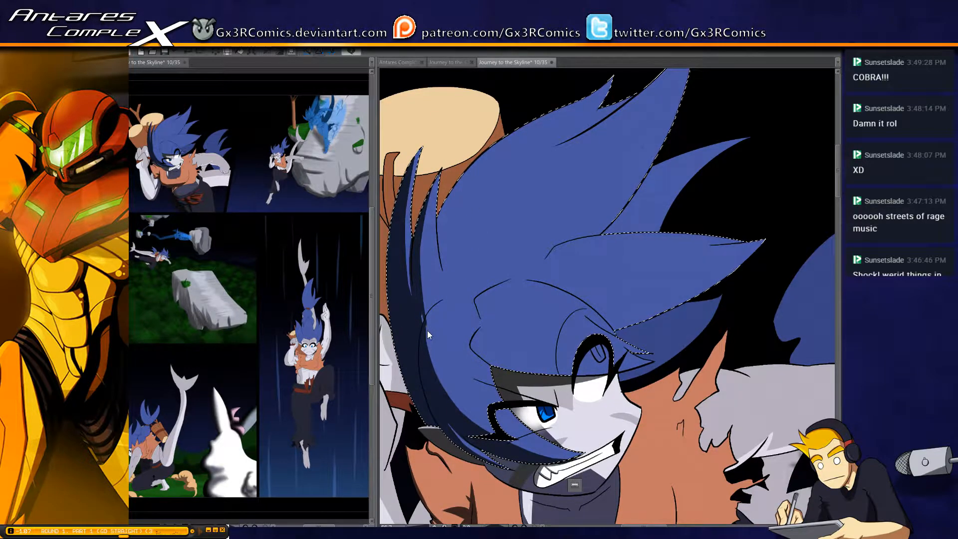
pyautogui.moveTo(422, 301); pyautogui.dragTo(426, 327)
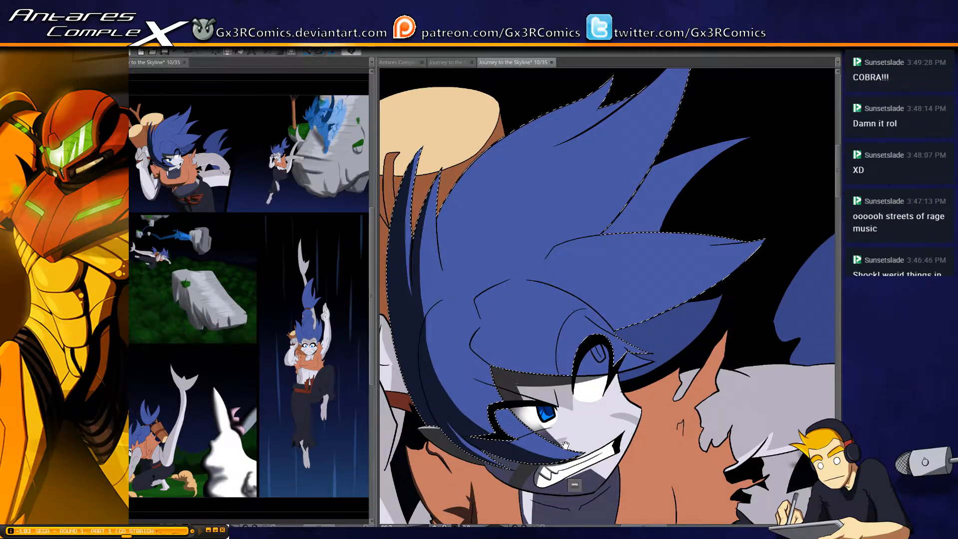
# Shade the curl and lower edge of the bangs above the eyes, then save the page and clear the selection
pyautogui.moveTo(570, 399); pyautogui.dragTo(522, 359)
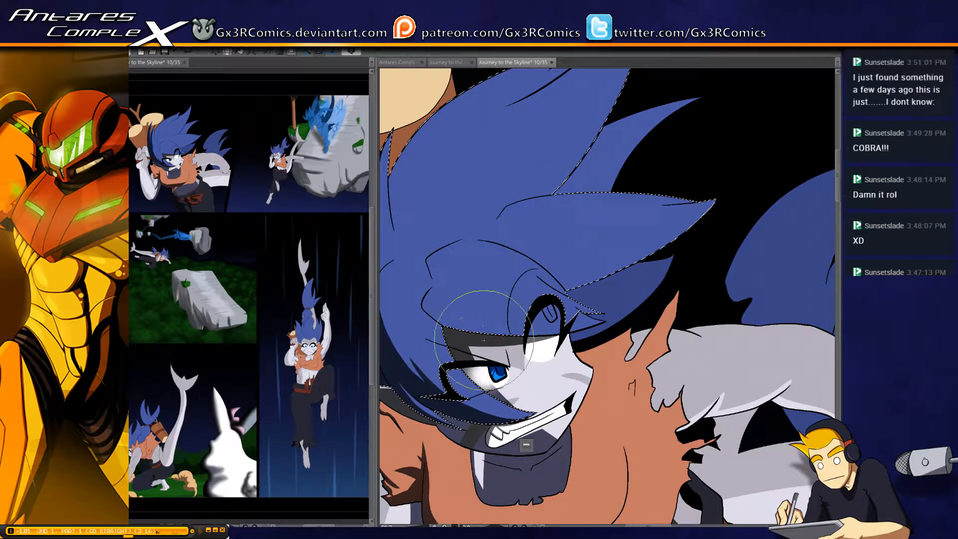
pyautogui.moveTo(433, 287); pyautogui.dragTo(453, 325)
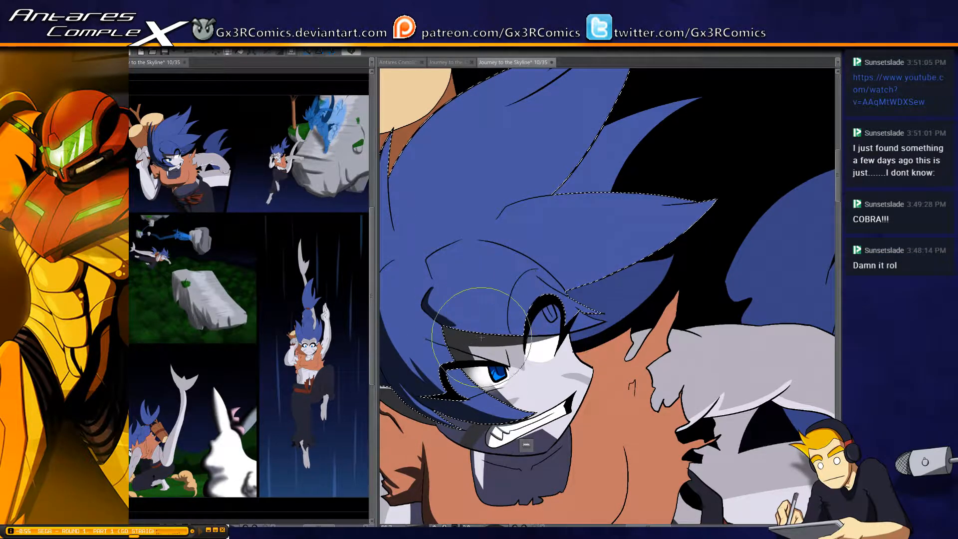
pyautogui.press('w')
pyautogui.keyDown('shift'); pyautogui.click(547, 334); pyautogui.keyUp('shift')
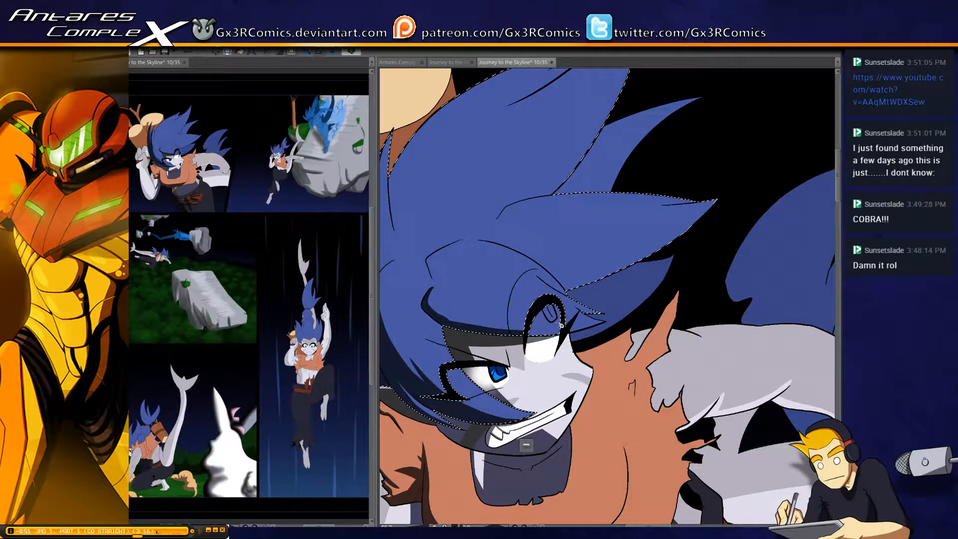
pyautogui.press('b')
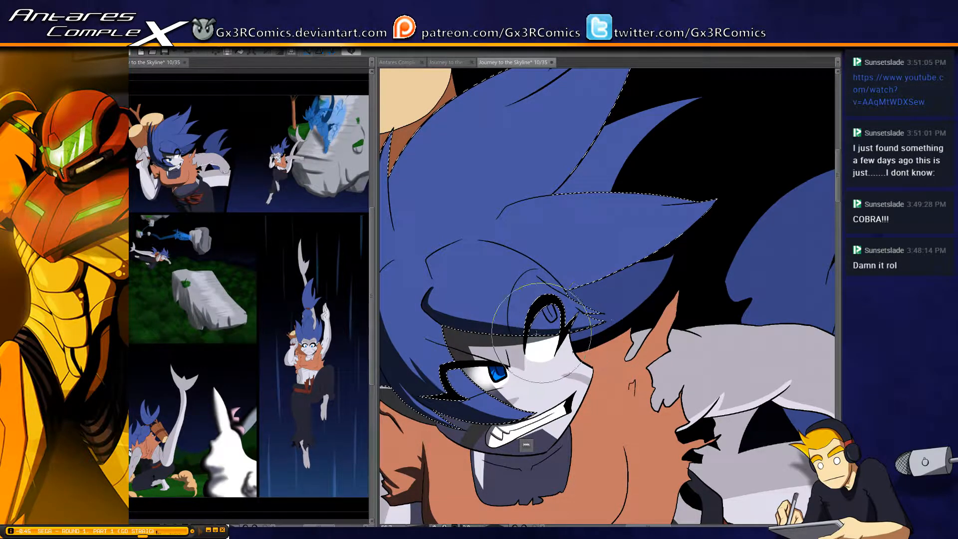
pyautogui.scroll(4, 589, 353)
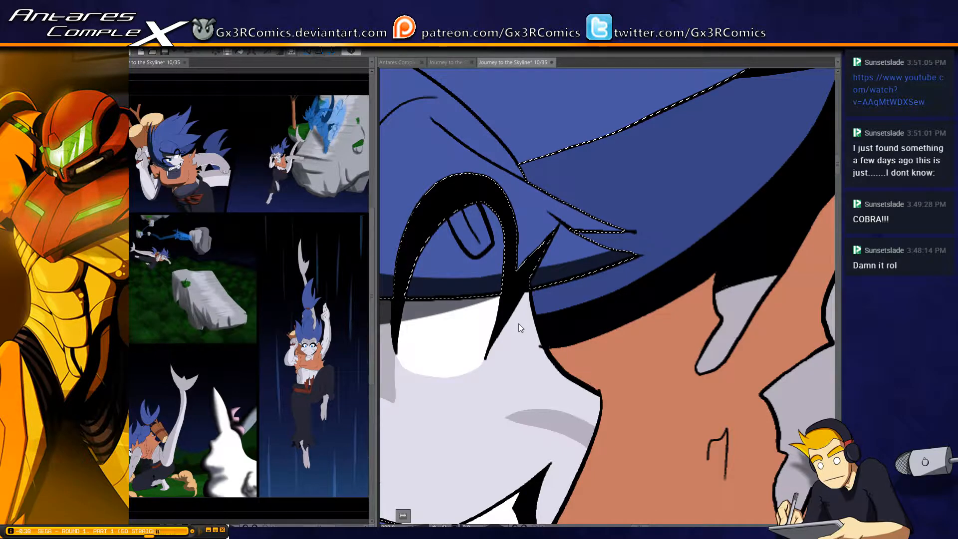
pyautogui.hotkey('ctrl', 's')
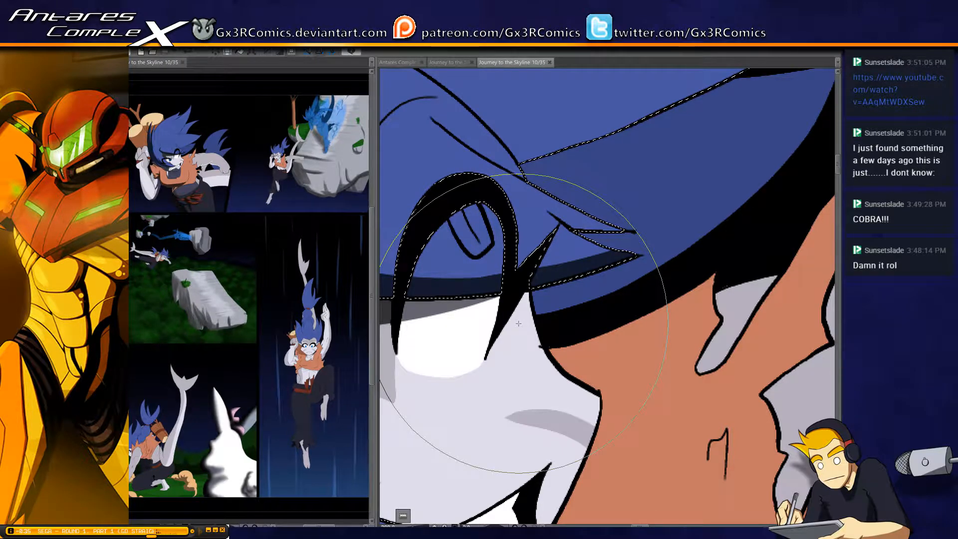
pyautogui.hotkey('ctrl', 'd')
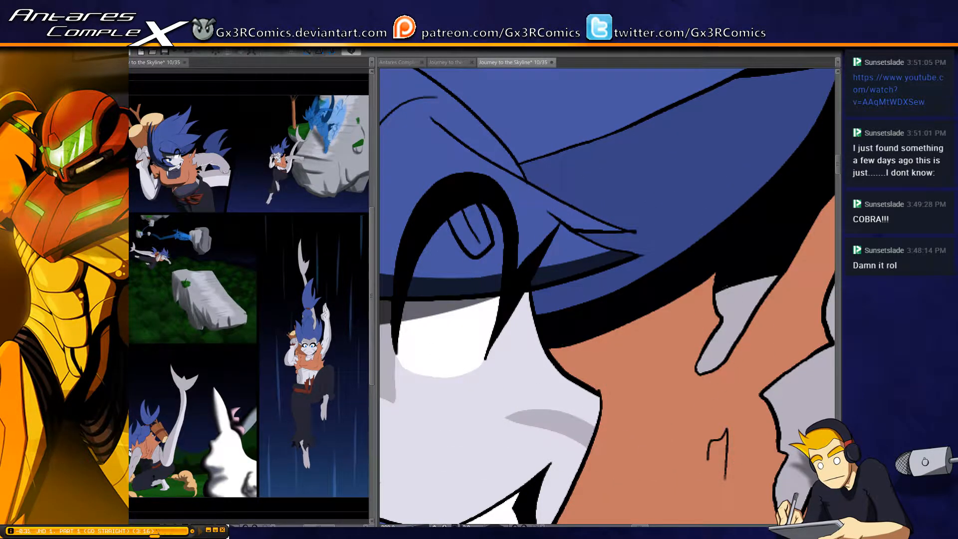
# Touch up the outline ends around the curved bangs strand and the pointed hair tip beside the far eye
pyautogui.moveTo(446, 288); pyautogui.dragTo(553, 335)
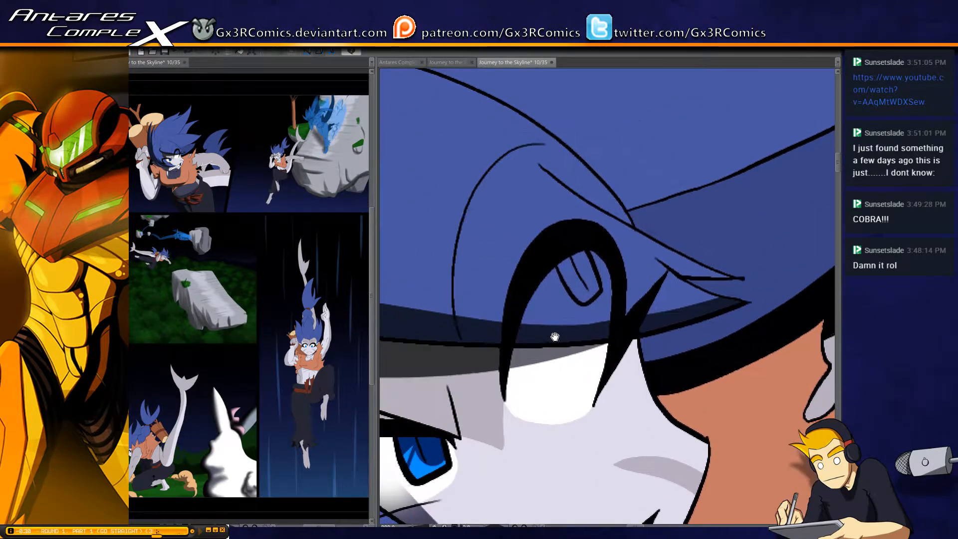
pyautogui.press('w')
pyautogui.click(641, 285)
pyautogui.hotkey('ctrl', 'd')
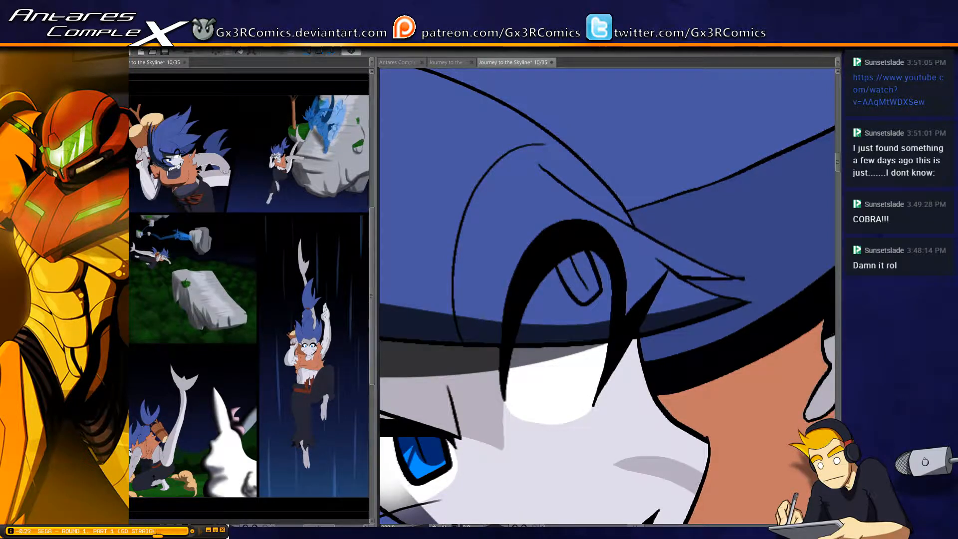
pyautogui.press('b')
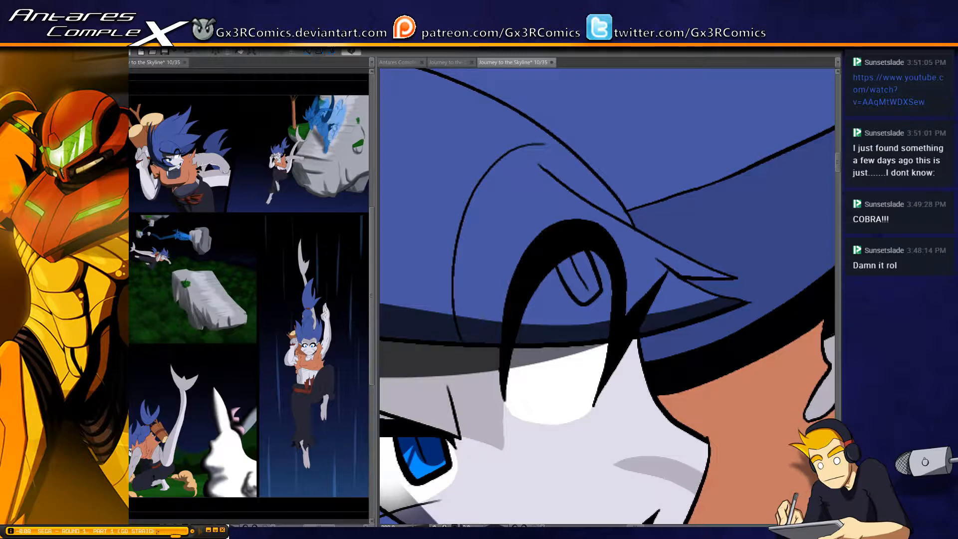
pyautogui.moveTo(634, 294); pyautogui.dragTo(465, 322)
# Select the darker hair lock behind the face and paint a broad shadow along its underside and upper edge, leaving a pointed highlight
pyautogui.press('w')
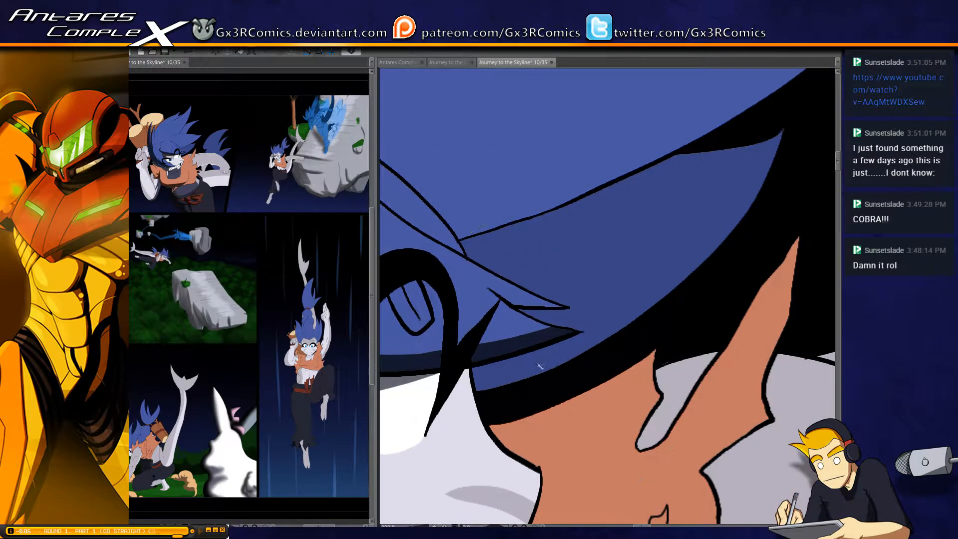
pyautogui.click(542, 364)
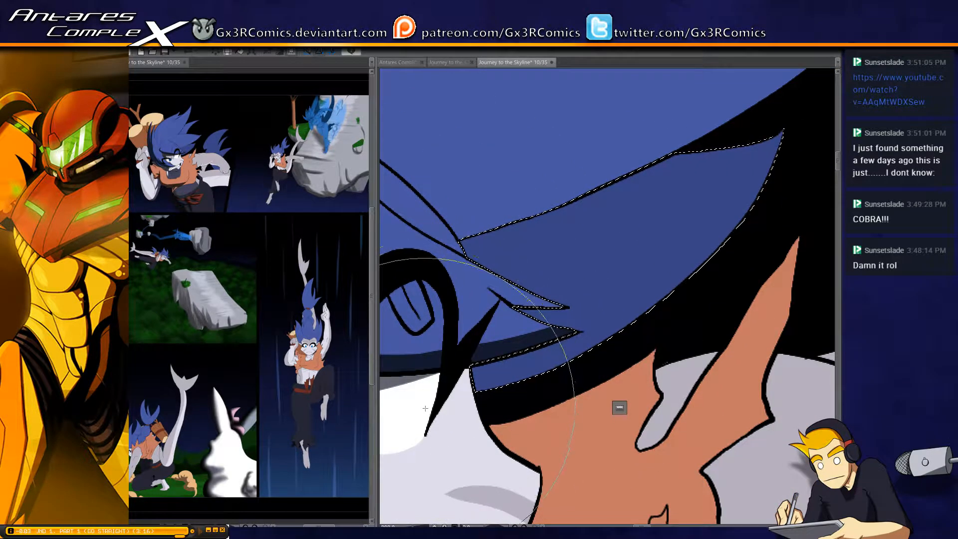
pyautogui.scroll(-1, 456, 379)
pyautogui.press('b')
pyautogui.moveTo(456, 379)
pyautogui.mouseDown()
pyautogui.moveTo(578, 360)
pyautogui.moveTo(753, 299)
pyautogui.mouseUp()
pyautogui.moveTo(593, 330)
pyautogui.mouseDown()
pyautogui.moveTo(633, 316)
pyautogui.moveTo(714, 257)
pyautogui.moveTo(619, 314)
pyautogui.moveTo(778, 245)
pyautogui.mouseUp()
pyautogui.moveTo(591, 332)
pyautogui.mouseDown()
pyautogui.moveTo(698, 292)
pyautogui.moveTo(818, 196)
pyautogui.mouseUp()
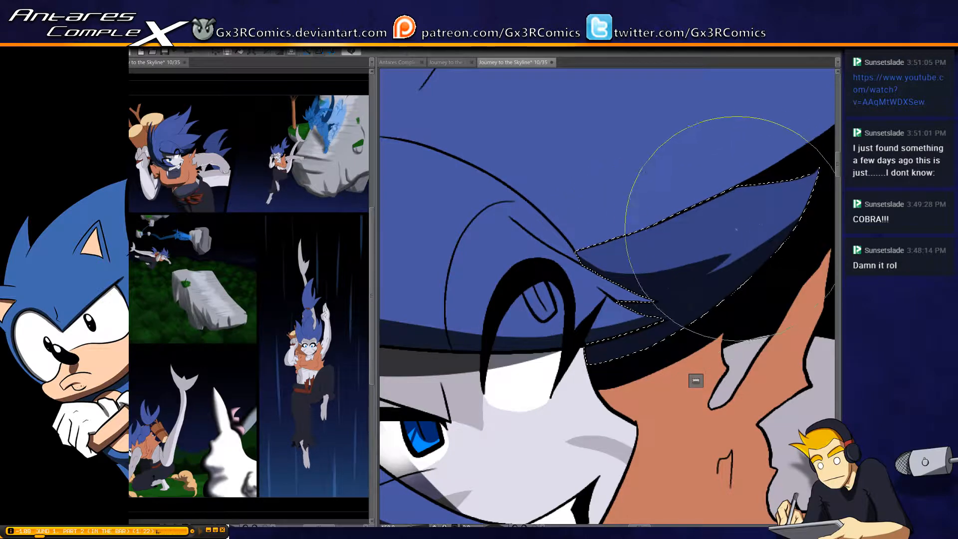
pyautogui.moveTo(525, 268); pyautogui.dragTo(706, 167)
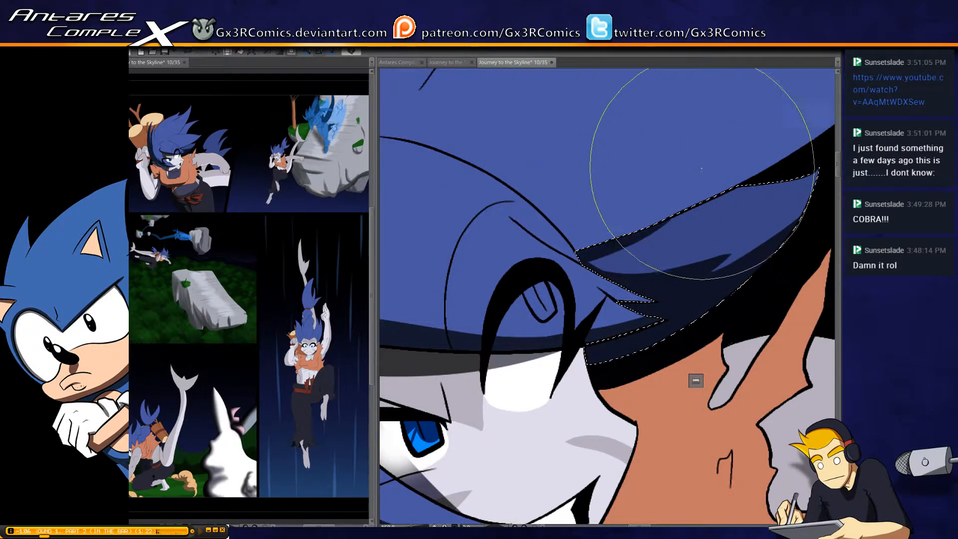
# Select the main hair mass, shade the underside of the large front spike out to its tip, and trim the shadow spilling onto the bangs
pyautogui.moveTo(670, 219)
pyautogui.mouseDown()
pyautogui.moveTo(601, 258)
pyautogui.moveTo(649, 262)
pyautogui.mouseUp()
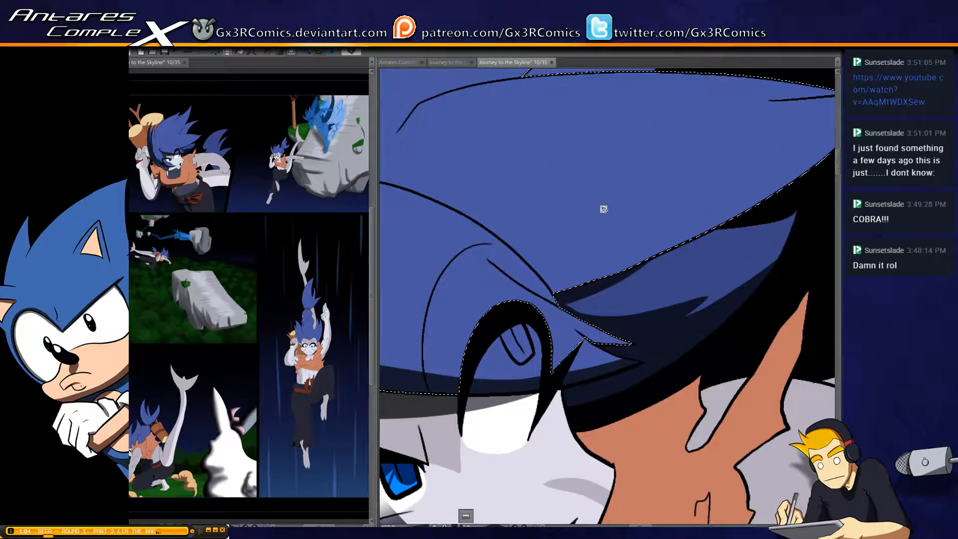
pyautogui.scroll(-1, 603, 207)
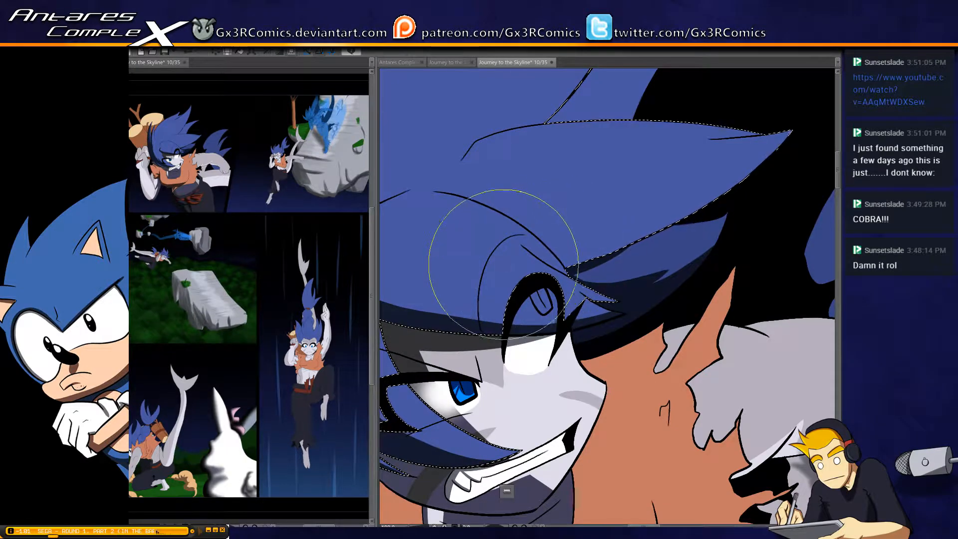
pyautogui.moveTo(499, 275); pyautogui.dragTo(567, 269)
pyautogui.hotkey('ctrl', 'z')
pyautogui.moveTo(488, 261)
pyautogui.mouseDown()
pyautogui.moveTo(558, 261)
pyautogui.moveTo(792, 164)
pyautogui.moveTo(527, 272)
pyautogui.moveTo(511, 267)
pyautogui.moveTo(711, 204)
pyautogui.moveTo(797, 142)
pyautogui.mouseUp()
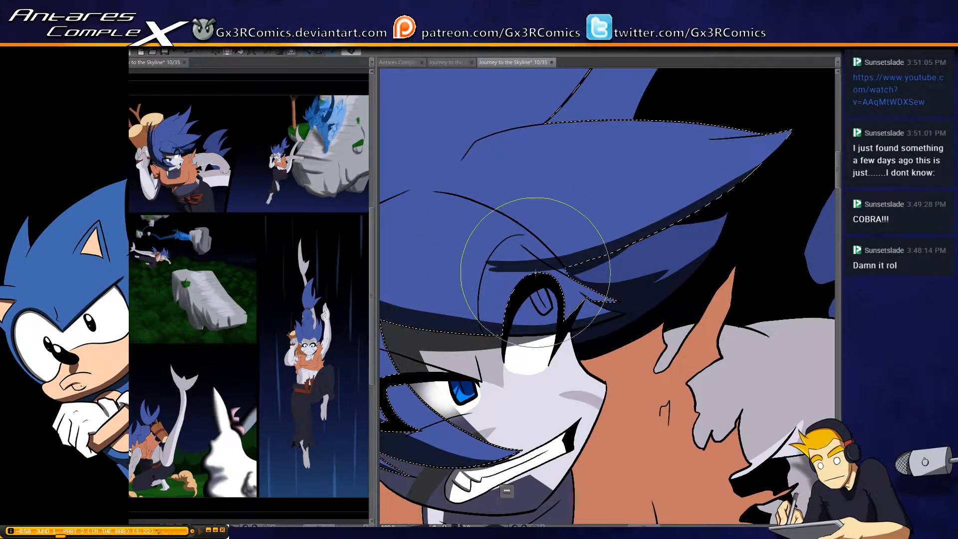
pyautogui.moveTo(534, 256); pyautogui.dragTo(797, 130)
pyautogui.moveTo(681, 205); pyautogui.dragTo(801, 122)
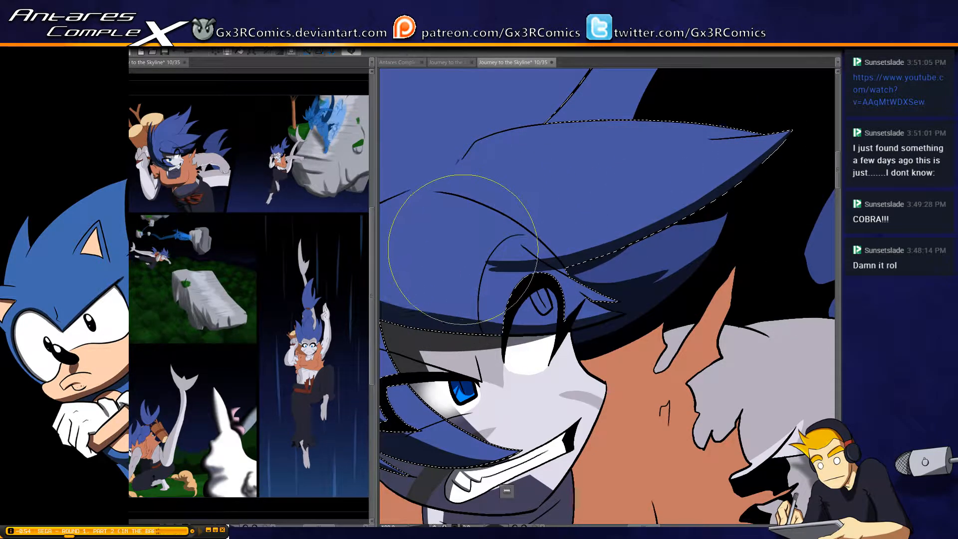
pyautogui.moveTo(466, 251)
pyautogui.mouseDown()
pyautogui.moveTo(524, 285)
pyautogui.moveTo(459, 240)
pyautogui.moveTo(535, 288)
pyautogui.mouseUp()
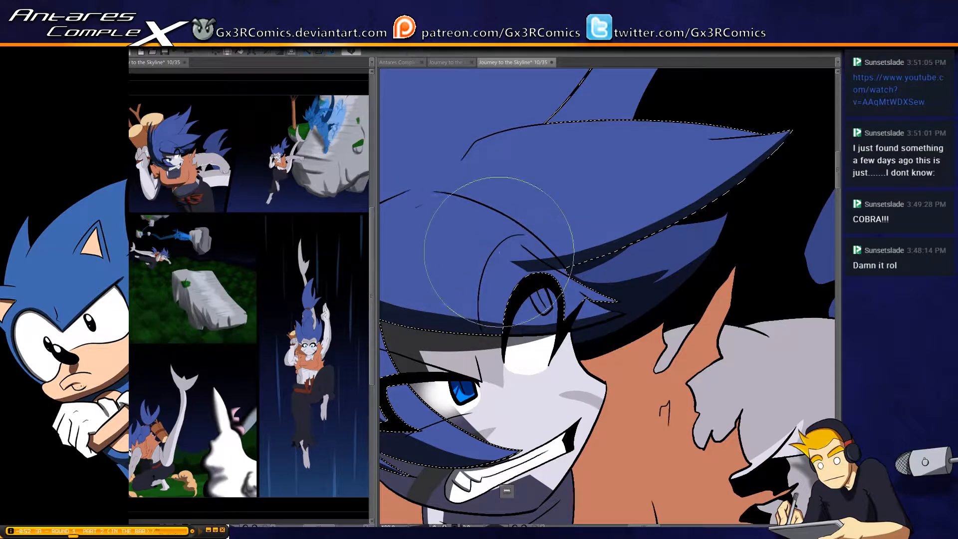
pyautogui.moveTo(457, 229); pyautogui.dragTo(554, 286)
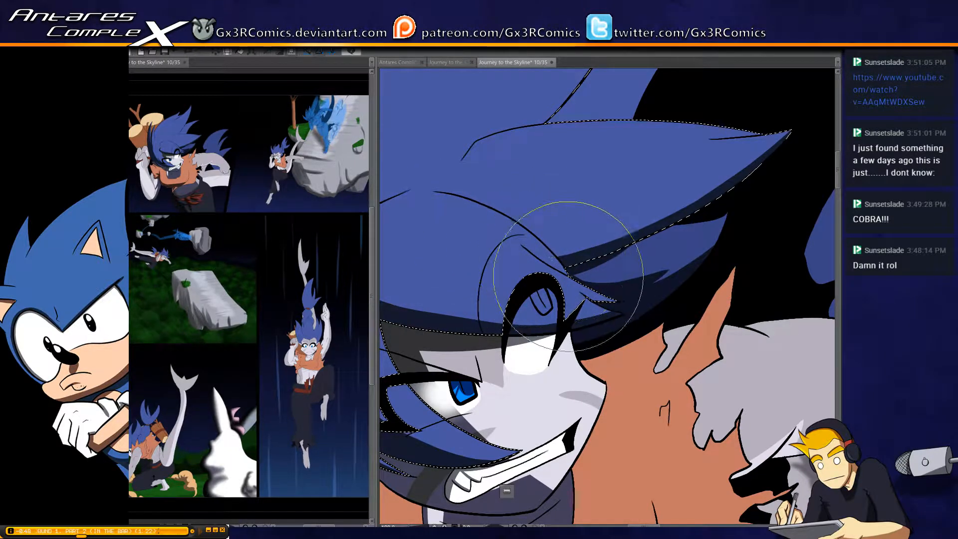
# Paint tapered shadows from the forehead crease into the bangs and thicken the shadow along the bangs' lower edge
pyautogui.moveTo(485, 219); pyautogui.dragTo(575, 220)
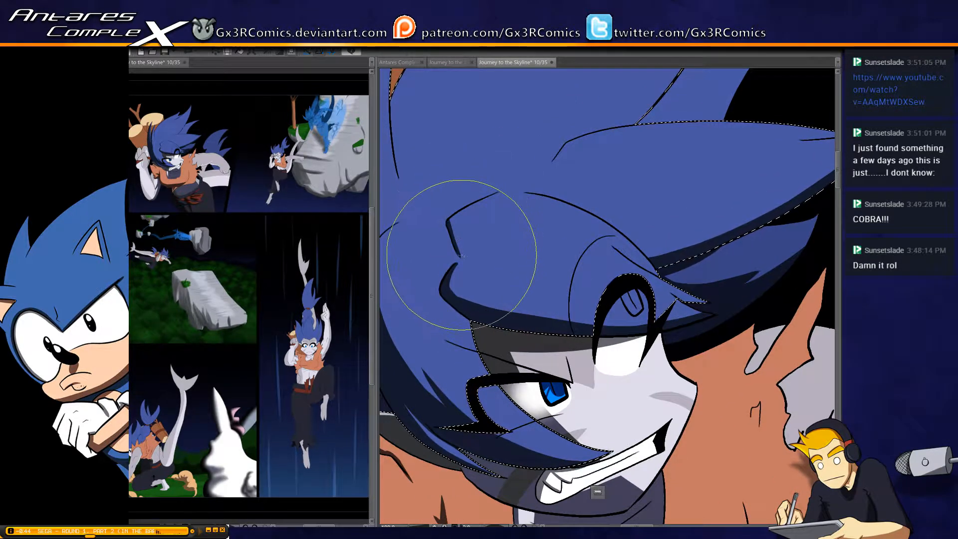
pyautogui.moveTo(480, 269); pyautogui.dragTo(514, 281)
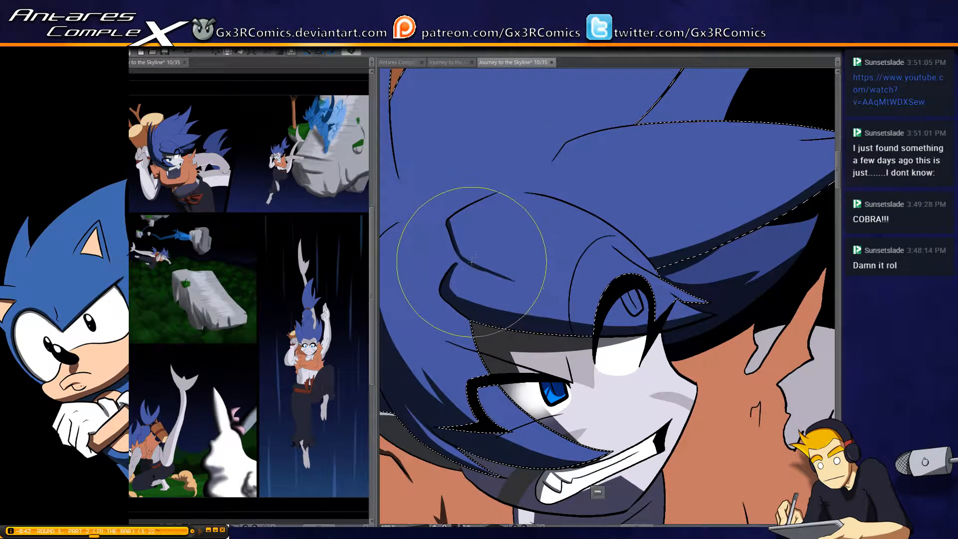
pyautogui.moveTo(463, 254); pyautogui.dragTo(503, 269)
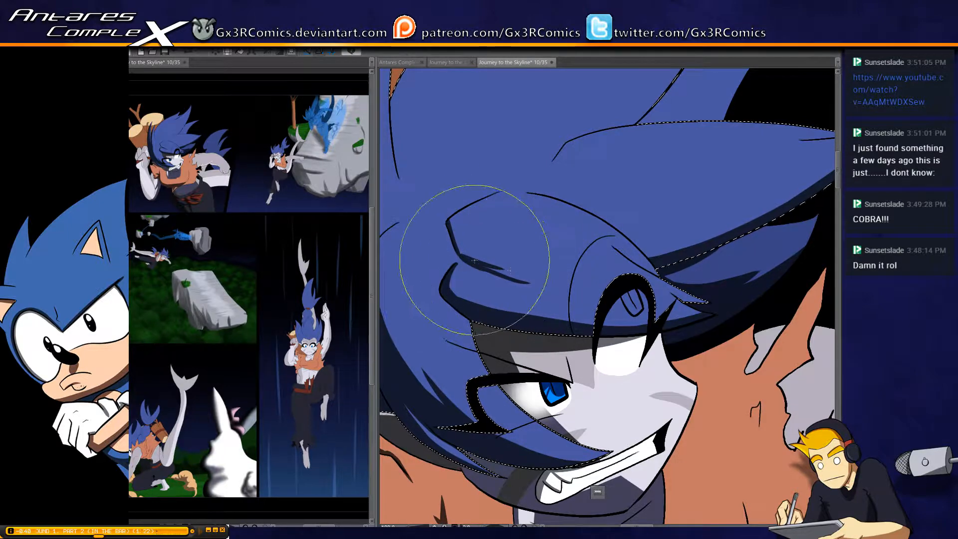
pyautogui.moveTo(459, 300); pyautogui.dragTo(578, 319)
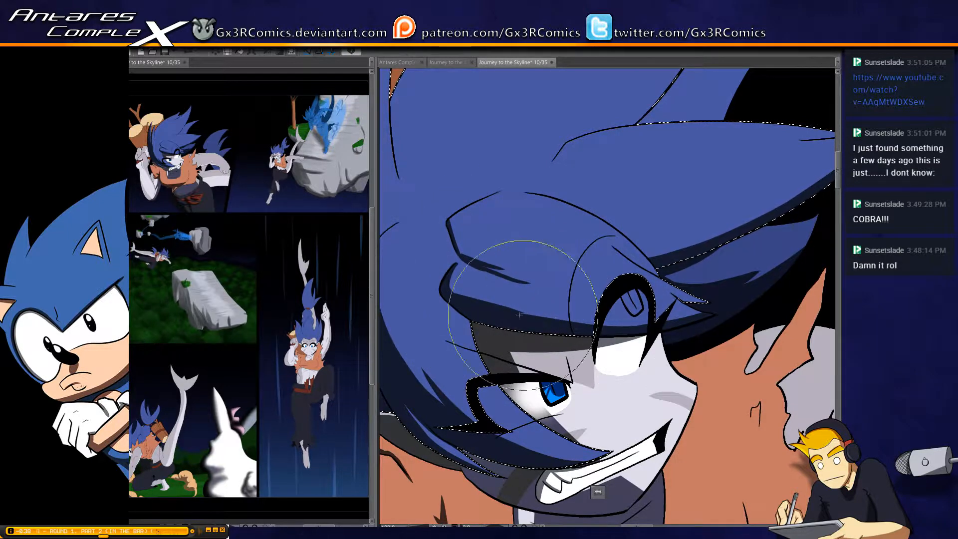
pyautogui.moveTo(453, 296); pyautogui.dragTo(588, 317)
pyautogui.moveTo(461, 304); pyautogui.dragTo(605, 317)
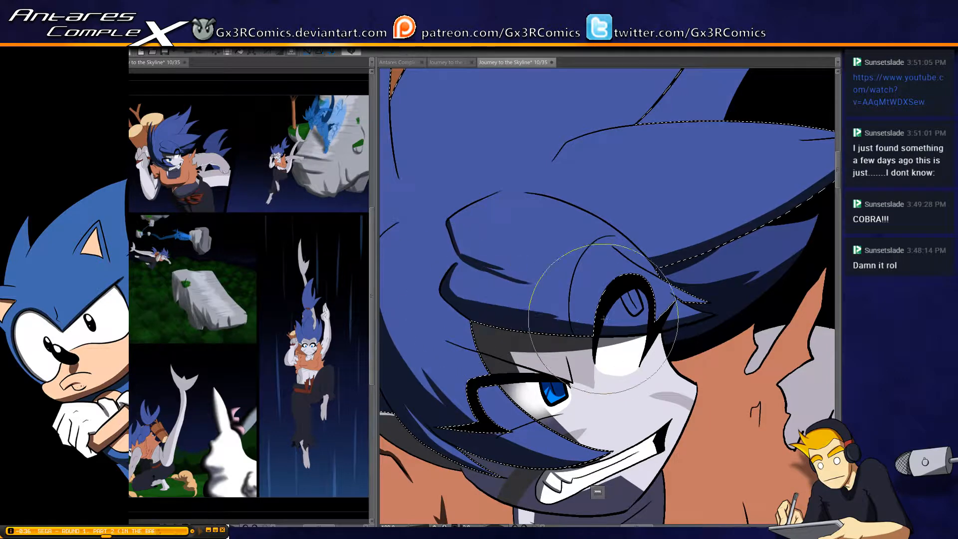
# Shade the inside of the curved strand beside the bangs, from its upper tip down into the existing shadow
pyautogui.moveTo(403, 185); pyautogui.dragTo(483, 218)
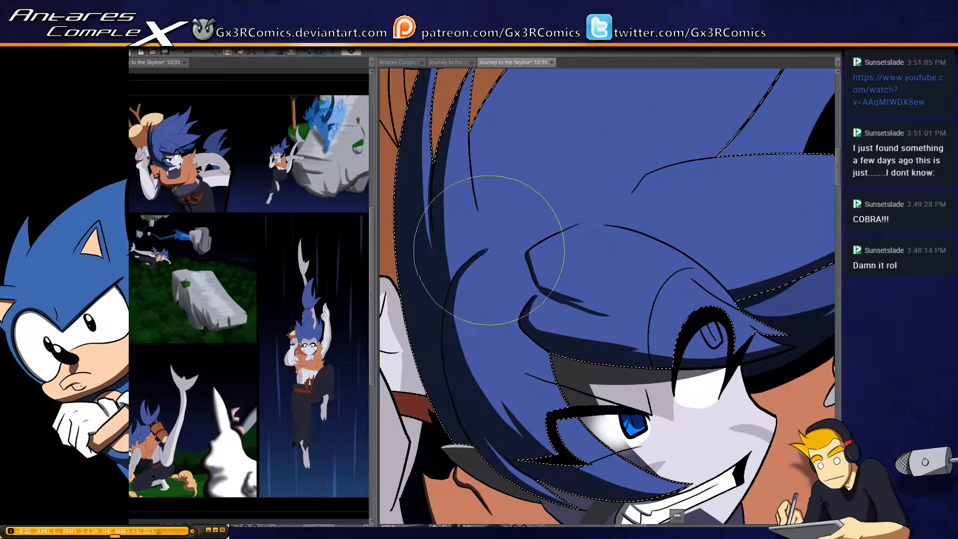
pyautogui.moveTo(491, 250); pyautogui.dragTo(464, 341)
pyautogui.moveTo(473, 267); pyautogui.dragTo(470, 370)
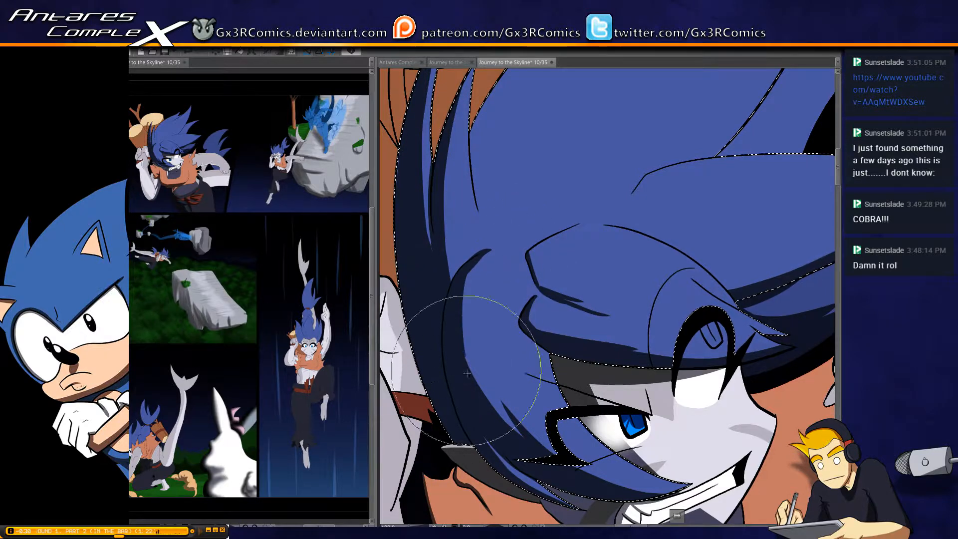
pyautogui.moveTo(466, 304); pyautogui.dragTo(494, 399)
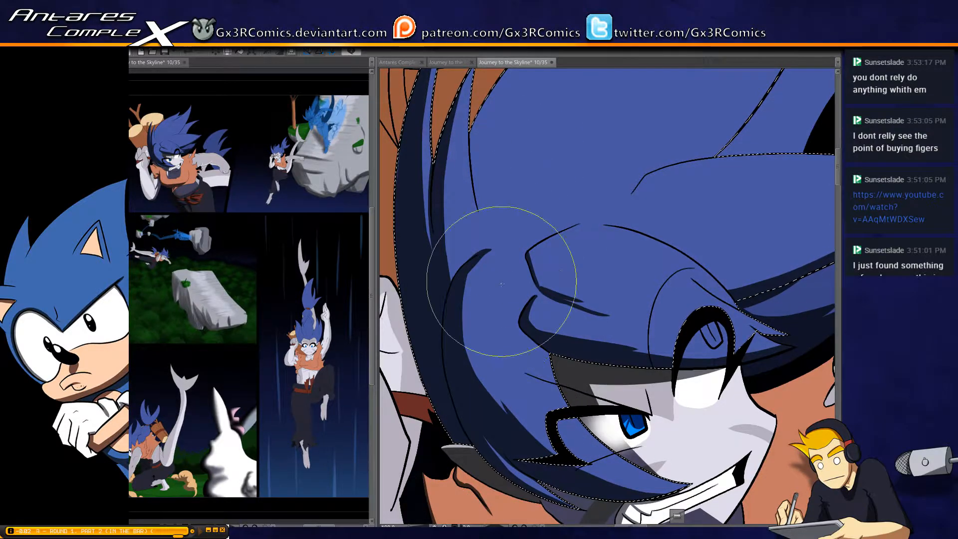
# Shade the rear outer edge of the main hair mass, from the pointed back locks up along the crown, with tapered inner tips
pyautogui.scroll(-1, 463, 280)
pyautogui.scroll(1, 474, 213)
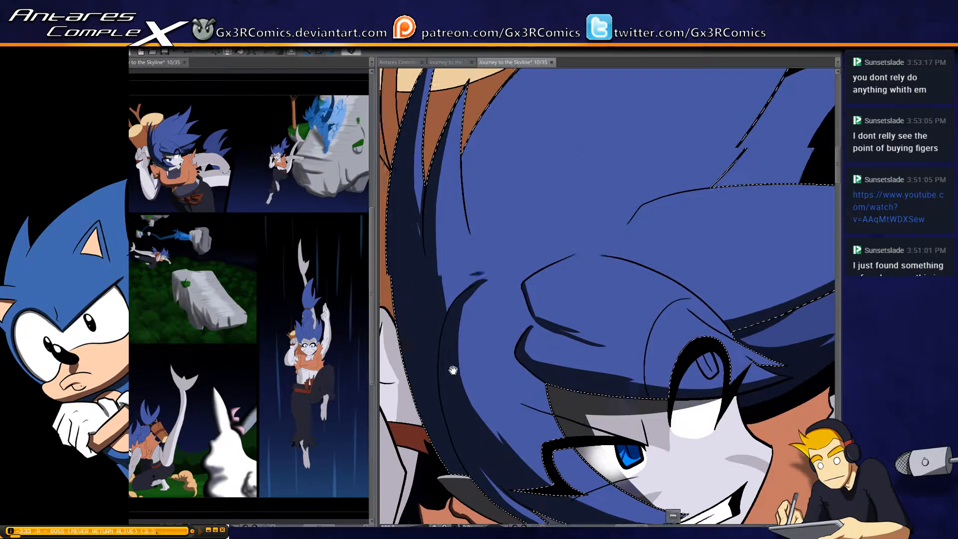
pyautogui.moveTo(479, 317)
pyautogui.mouseDown()
pyautogui.moveTo(456, 205)
pyautogui.moveTo(454, 371)
pyautogui.mouseUp()
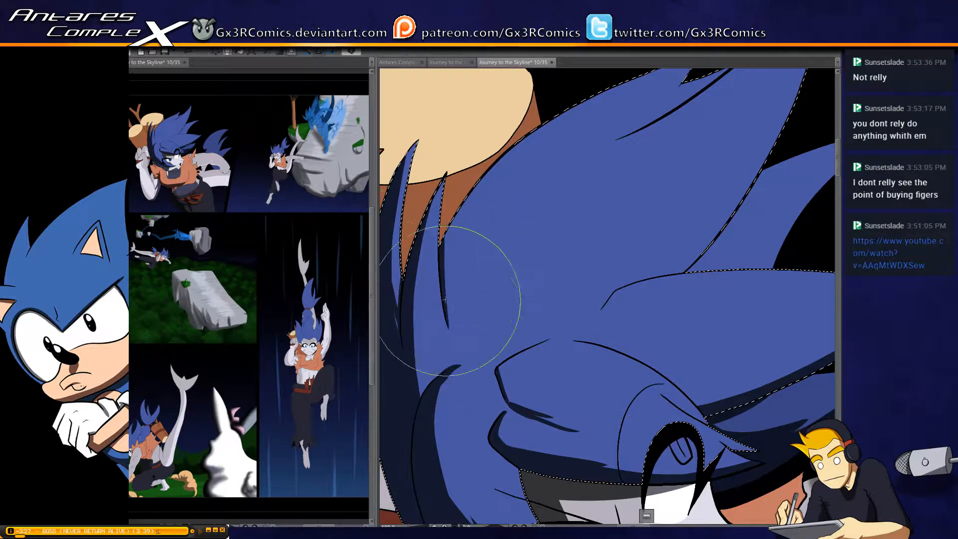
pyautogui.moveTo(448, 327); pyautogui.dragTo(485, 175)
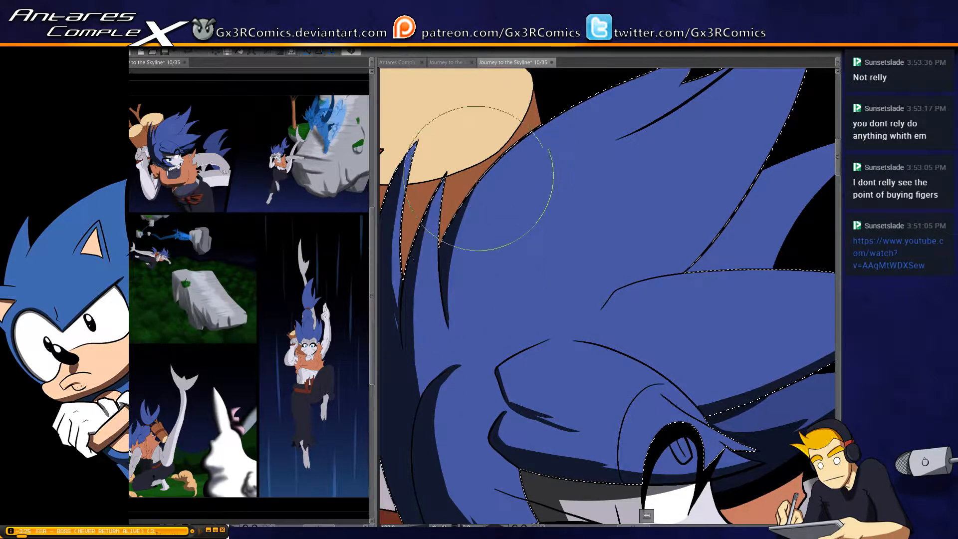
pyautogui.moveTo(447, 287)
pyautogui.mouseDown()
pyautogui.moveTo(456, 237)
pyautogui.moveTo(598, 84)
pyautogui.moveTo(575, 106)
pyautogui.mouseUp()
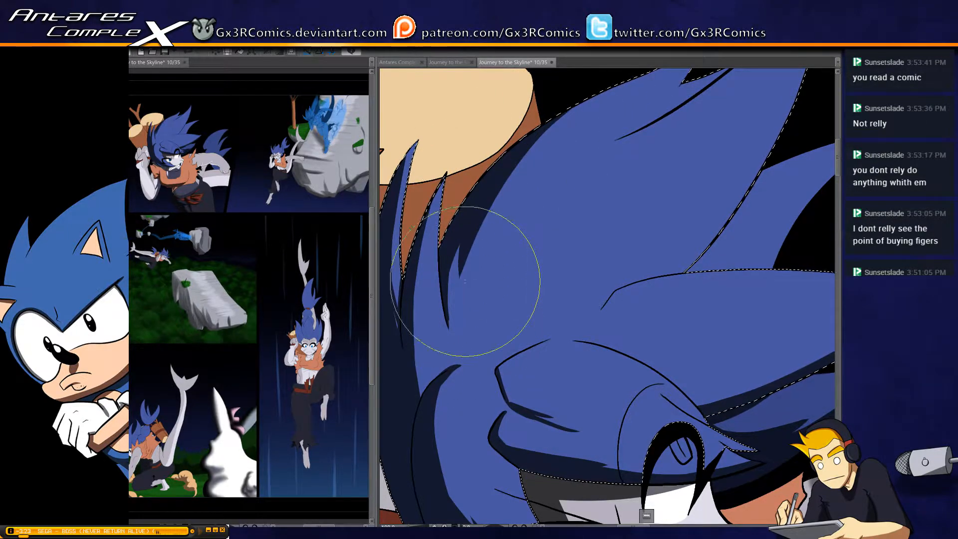
pyautogui.moveTo(460, 277); pyautogui.dragTo(512, 190)
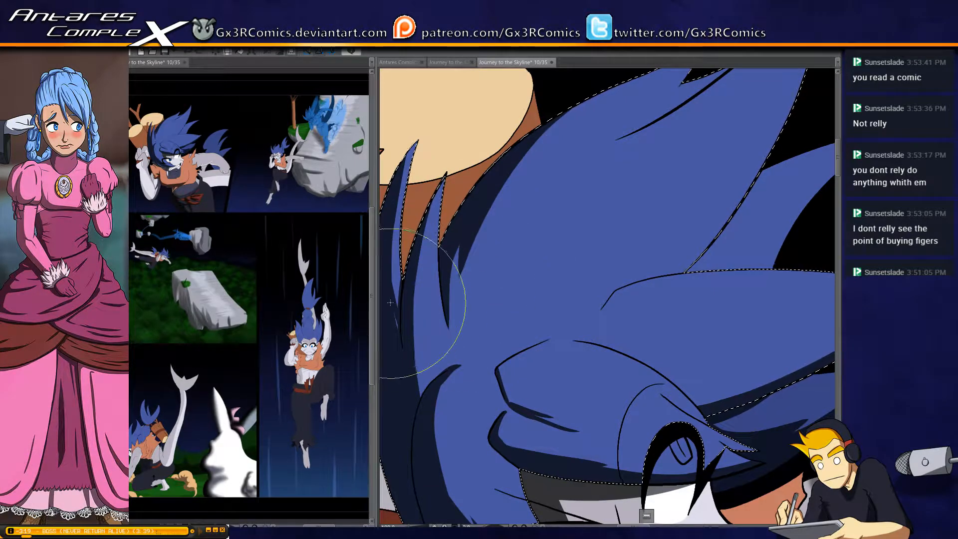
# Thicken the crease under the top tuft with a tapered shadow and add a short pointed shadow above the forehead crease
pyautogui.moveTo(542, 241); pyautogui.dragTo(485, 288)
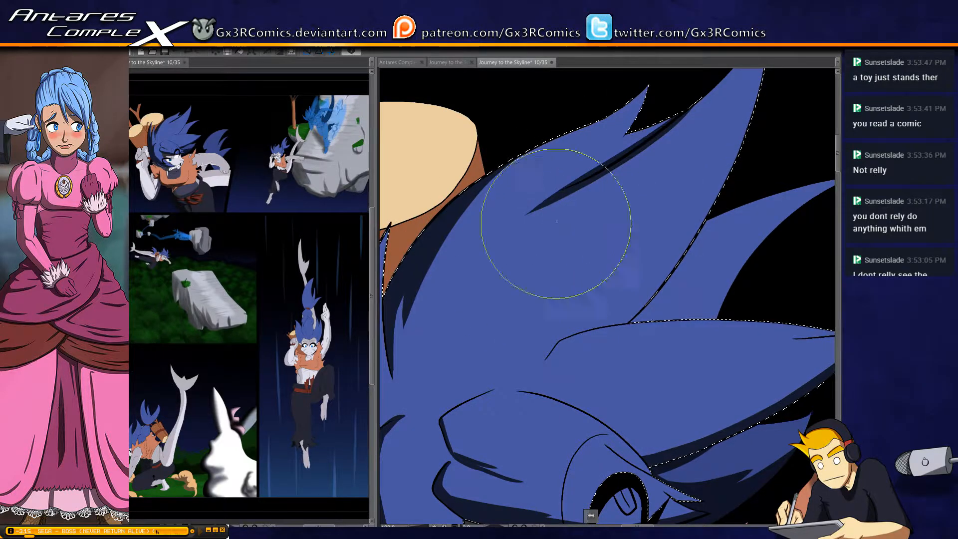
pyautogui.moveTo(666, 119); pyautogui.dragTo(504, 228)
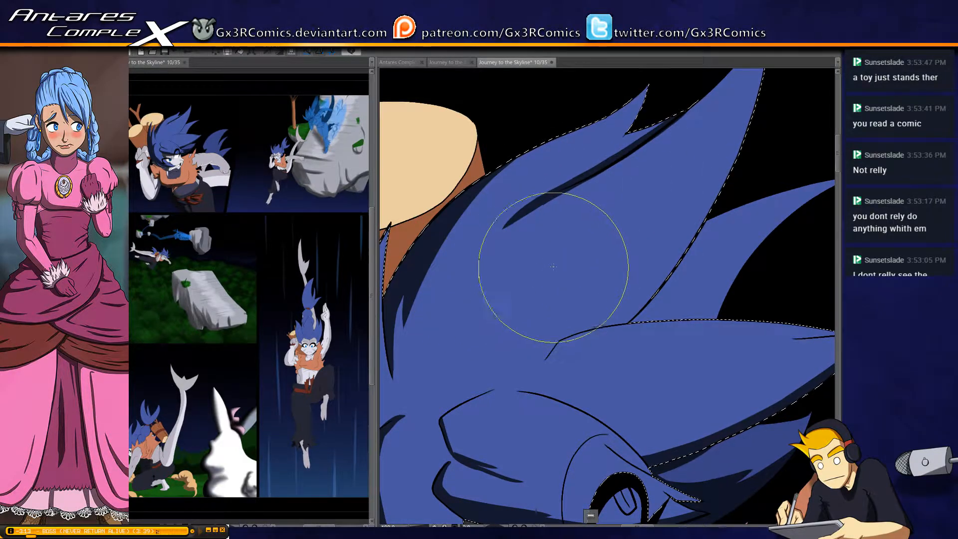
pyautogui.moveTo(534, 309); pyautogui.dragTo(524, 271)
pyautogui.moveTo(534, 228)
pyautogui.mouseDown()
pyautogui.moveTo(486, 274)
pyautogui.moveTo(447, 350)
pyautogui.moveTo(515, 290)
pyautogui.mouseUp()
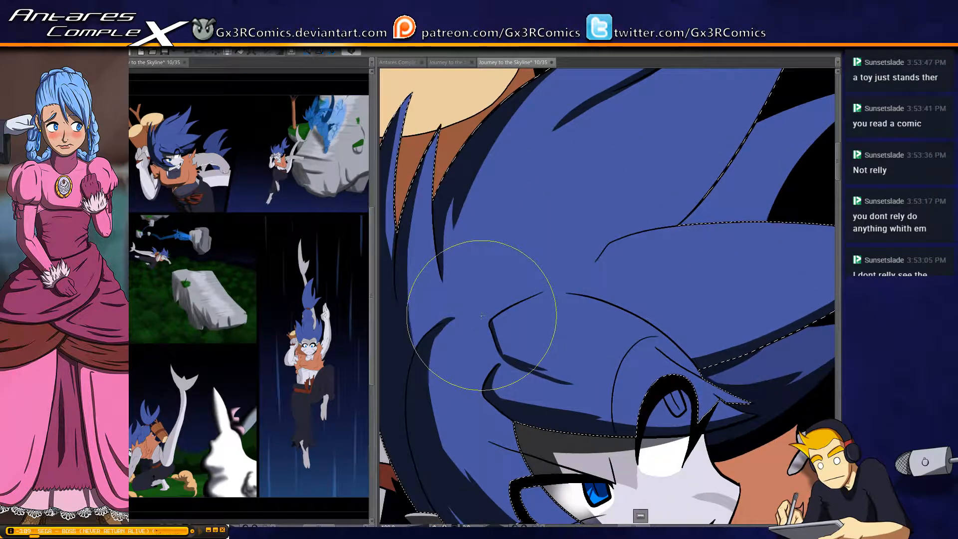
pyautogui.moveTo(545, 357); pyautogui.dragTo(498, 302)
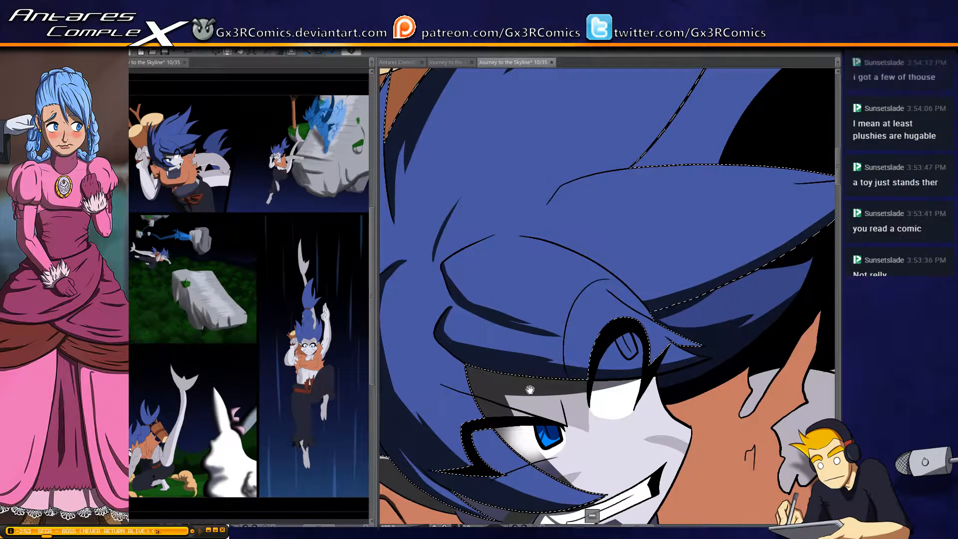
pyautogui.moveTo(561, 413)
pyautogui.mouseDown()
pyautogui.moveTo(527, 385)
pyautogui.moveTo(450, 398)
pyautogui.mouseUp()
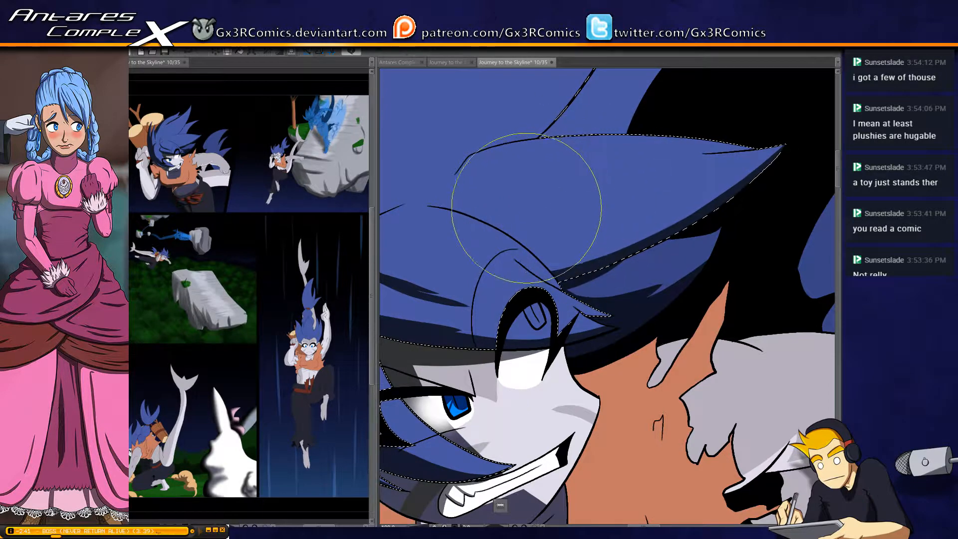
# Extend the shadow under the large front spike with pointed streaks reaching inward and a thicker edge towards the tip
pyautogui.moveTo(483, 251)
pyautogui.mouseDown()
pyautogui.moveTo(511, 258)
pyautogui.moveTo(653, 227)
pyautogui.mouseUp()
pyautogui.moveTo(514, 271)
pyautogui.mouseDown()
pyautogui.moveTo(655, 223)
pyautogui.moveTo(550, 260)
pyautogui.moveTo(548, 270)
pyautogui.moveTo(671, 228)
pyautogui.moveTo(511, 263)
pyautogui.moveTo(642, 232)
pyautogui.moveTo(731, 188)
pyautogui.mouseUp()
pyautogui.moveTo(620, 242); pyautogui.dragTo(771, 155)
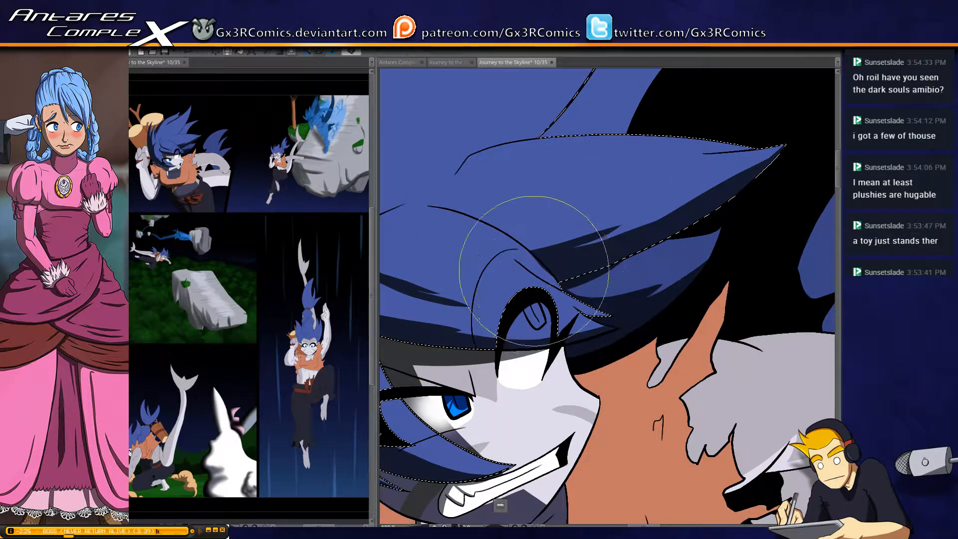
# Paint streaked shadows along the front edge of the tall top spike and erase the part spilling over the front spike
pyautogui.scroll(3, 538, 267)
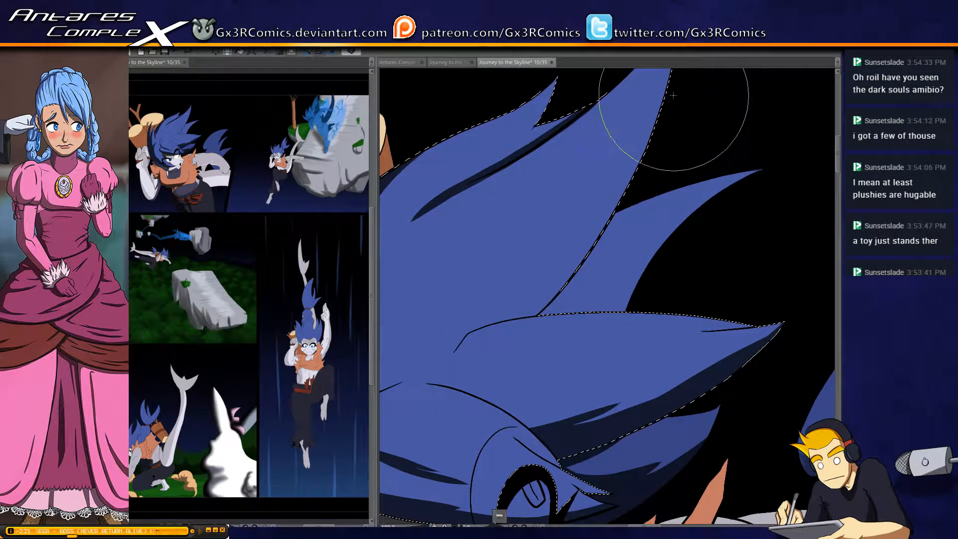
pyautogui.moveTo(499, 344); pyautogui.dragTo(623, 199)
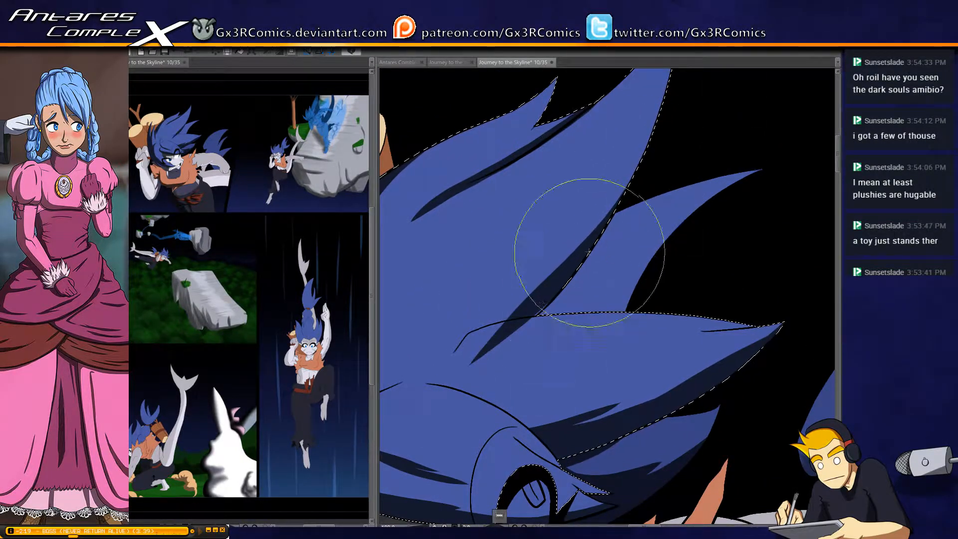
pyautogui.moveTo(504, 349); pyautogui.dragTo(577, 263)
pyautogui.moveTo(455, 359); pyautogui.dragTo(588, 227)
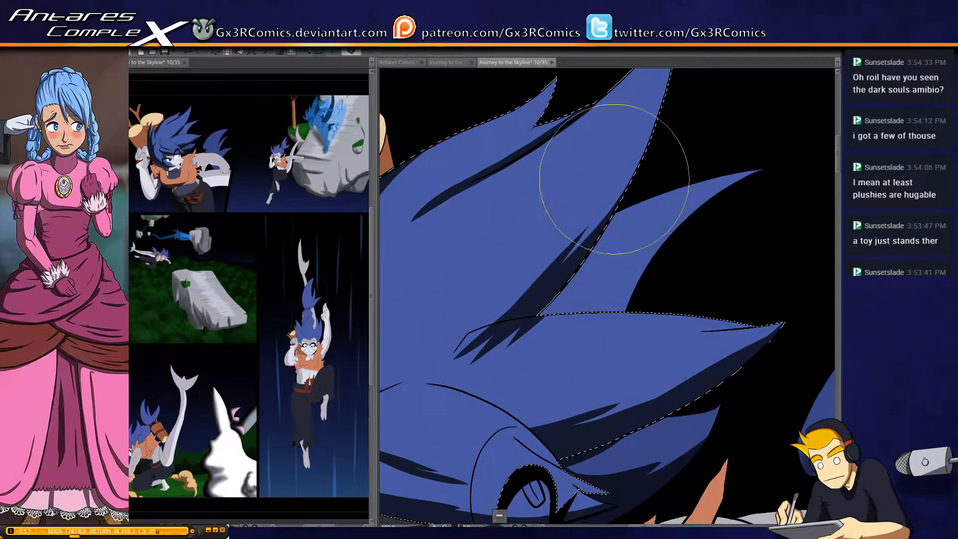
pyautogui.press('e')
pyautogui.moveTo(451, 361)
pyautogui.mouseDown()
pyautogui.moveTo(541, 345)
pyautogui.moveTo(457, 345)
pyautogui.moveTo(563, 325)
pyautogui.moveTo(478, 330)
pyautogui.moveTo(558, 316)
pyautogui.moveTo(499, 324)
pyautogui.moveTo(590, 284)
pyautogui.moveTo(574, 287)
pyautogui.moveTo(565, 265)
pyautogui.moveTo(579, 246)
pyautogui.moveTo(602, 243)
pyautogui.mouseUp()
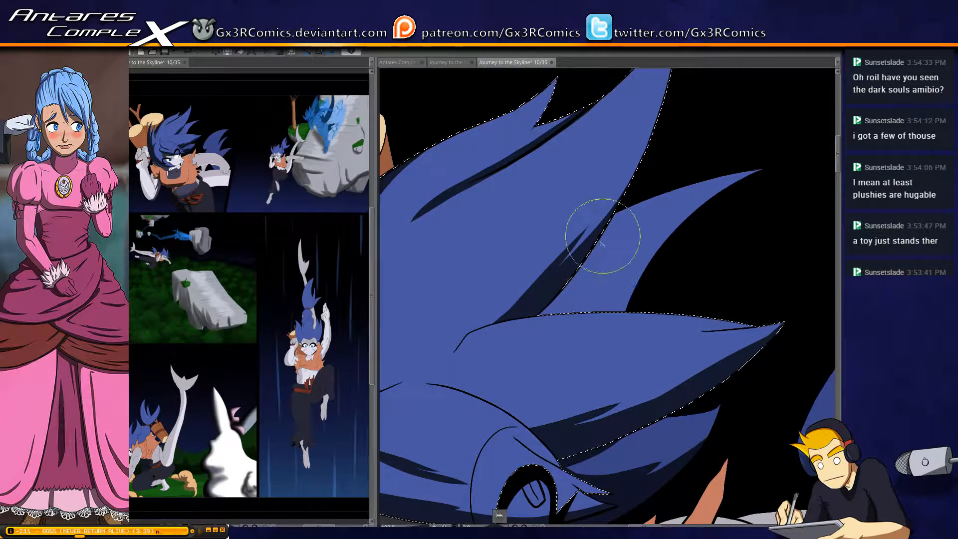
# Select the darker lock between the two large spikes, shade its lower half with jagged streaks, and clear the selection
pyautogui.click(604, 282)
pyautogui.press('p')
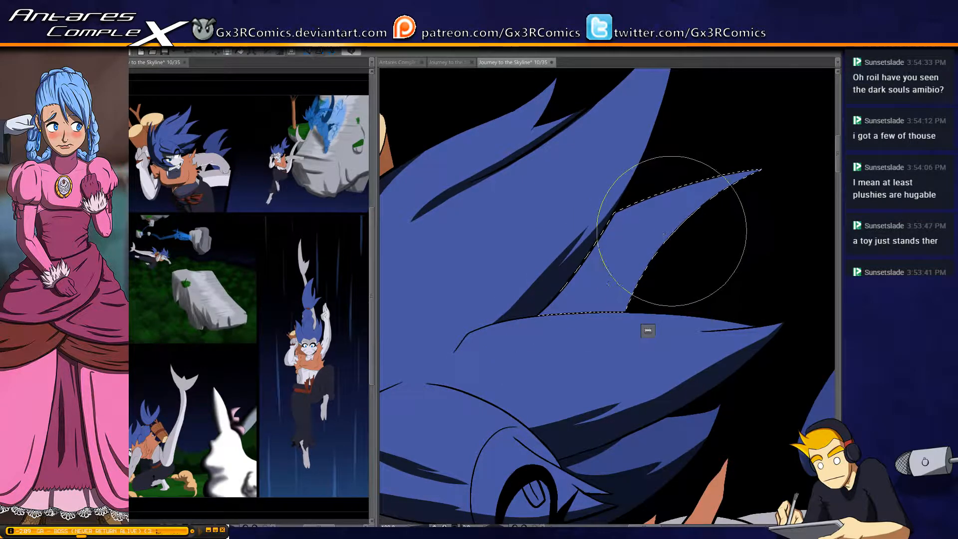
pyautogui.moveTo(554, 395); pyautogui.dragTo(666, 260)
pyautogui.moveTo(544, 368)
pyautogui.mouseDown()
pyautogui.moveTo(601, 289)
pyautogui.moveTo(708, 206)
pyautogui.moveTo(609, 241)
pyautogui.mouseUp()
pyautogui.moveTo(537, 343); pyautogui.dragTo(623, 195)
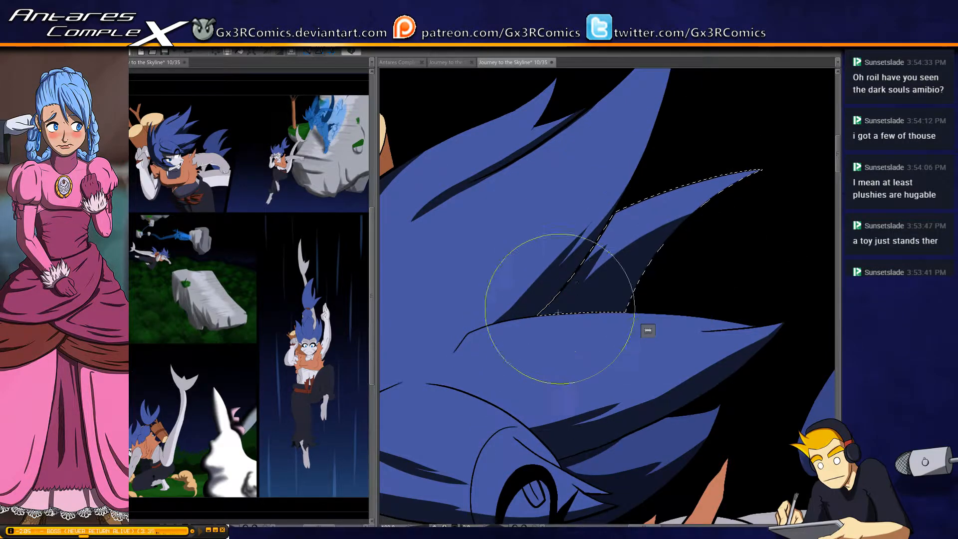
pyautogui.moveTo(554, 309); pyautogui.dragTo(657, 214)
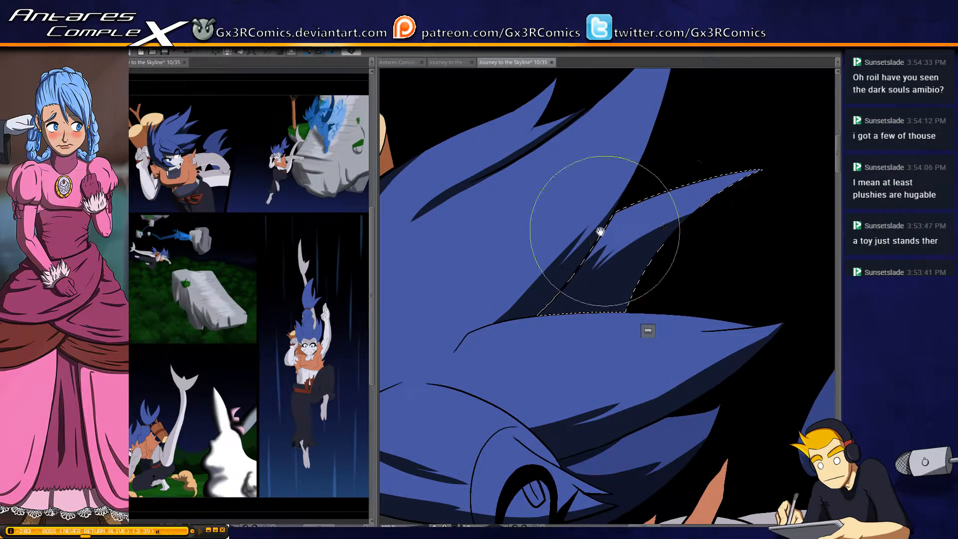
pyautogui.moveTo(465, 273); pyautogui.dragTo(476, 359)
pyautogui.hotkey('ctrl', 'd')
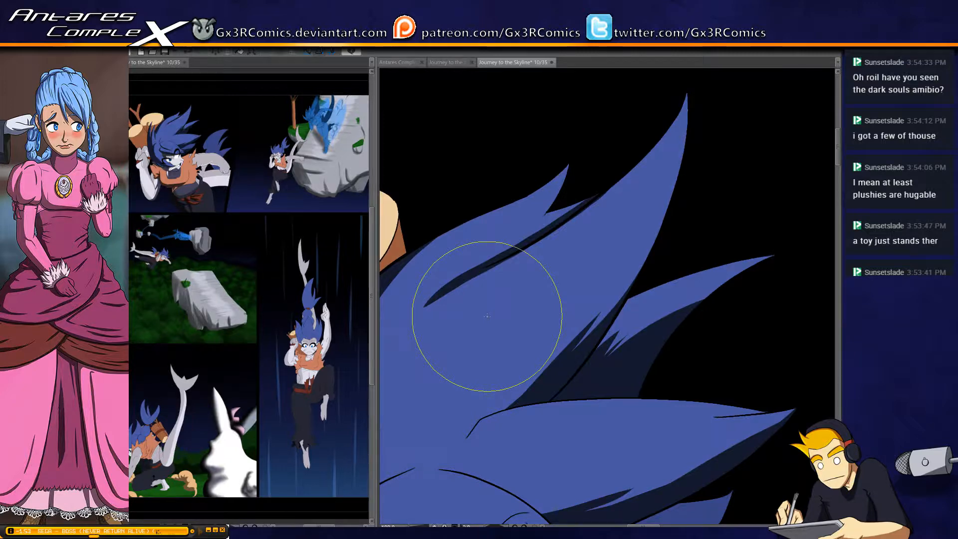
# Paint a tapered shadow from the tip of the small top tuft down into the hair beside its notch
pyautogui.moveTo(568, 170); pyautogui.dragTo(512, 234)
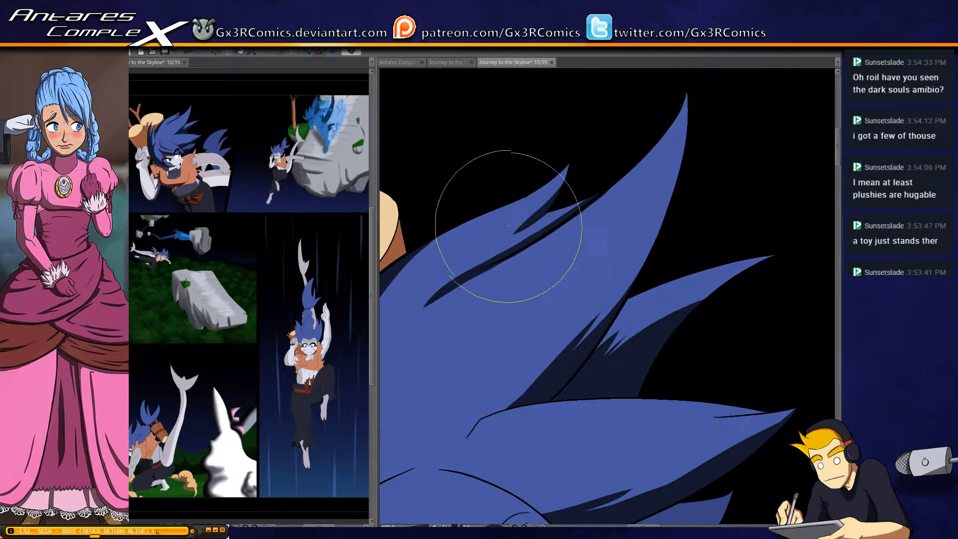
pyautogui.moveTo(485, 441); pyautogui.dragTo(513, 274)
pyautogui.moveTo(488, 383); pyautogui.dragTo(553, 293)
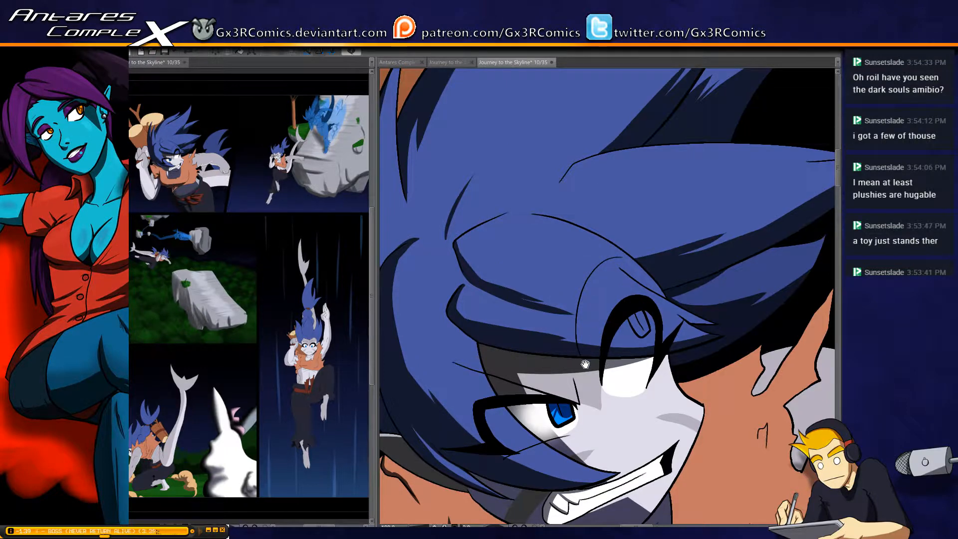
# Select the gritted teeth and shade the back corner of the mouth beneath the bangs
pyautogui.moveTo(564, 344); pyautogui.dragTo(461, 246)
pyautogui.moveTo(511, 420); pyautogui.dragTo(493, 313)
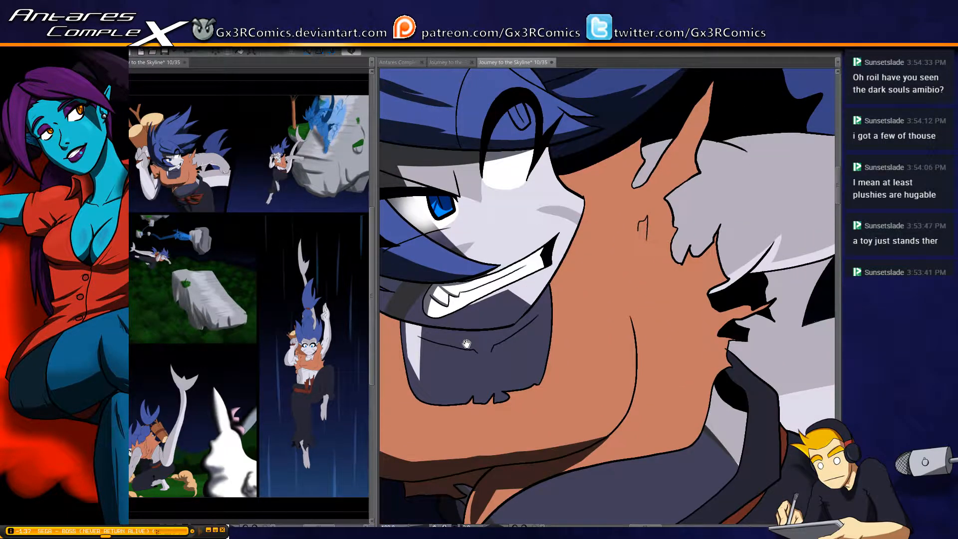
pyautogui.press('[')
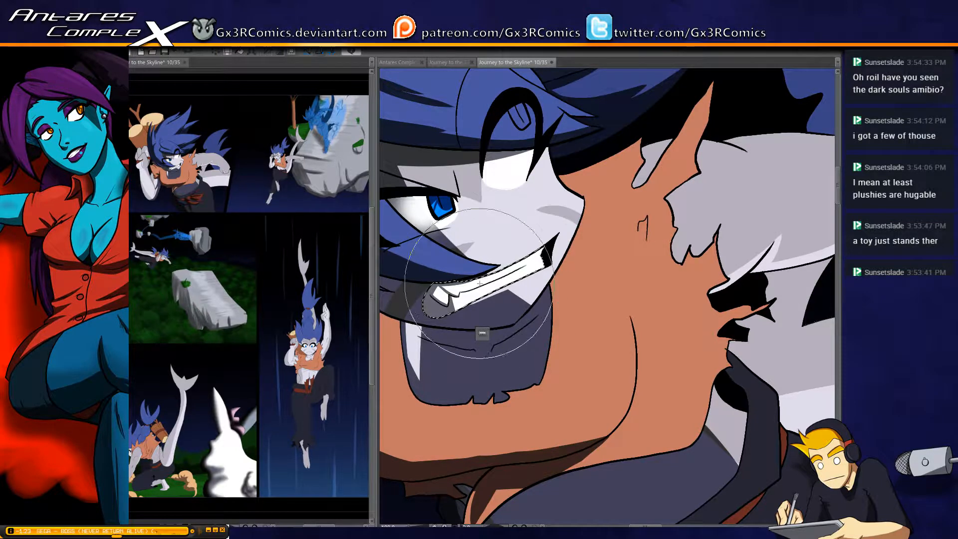
pyautogui.scroll(2, 526, 274)
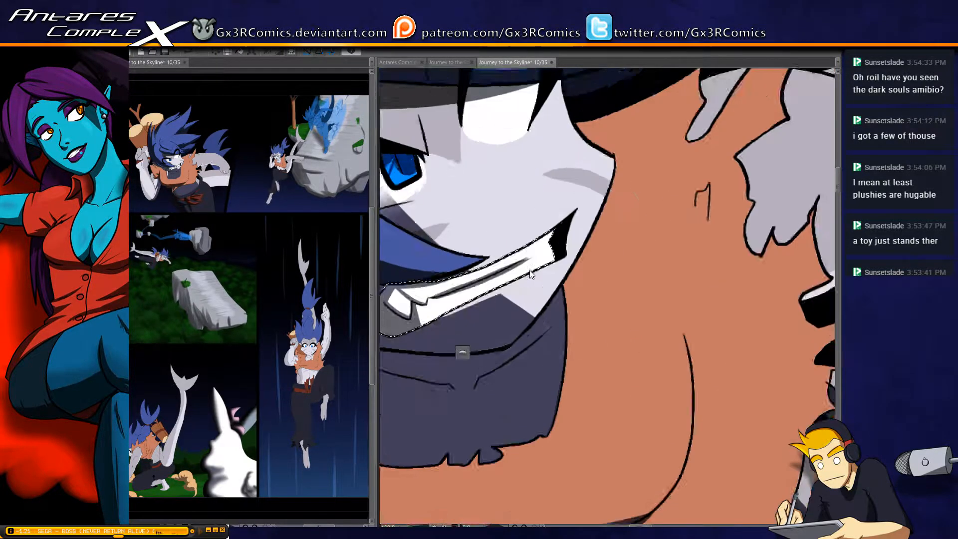
pyautogui.scroll(1, 530, 272)
pyautogui.moveTo(475, 291); pyautogui.dragTo(554, 266)
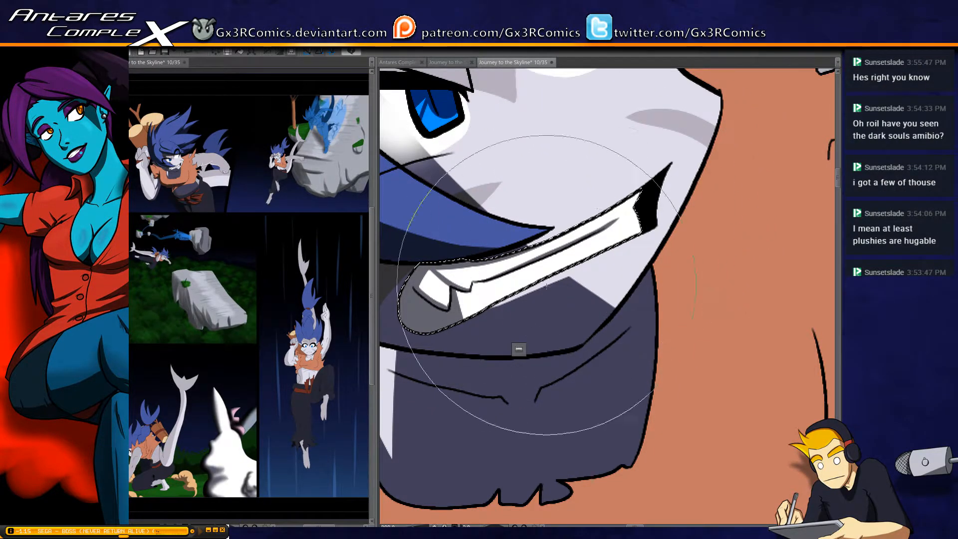
pyautogui.scroll(-2, 494, 379)
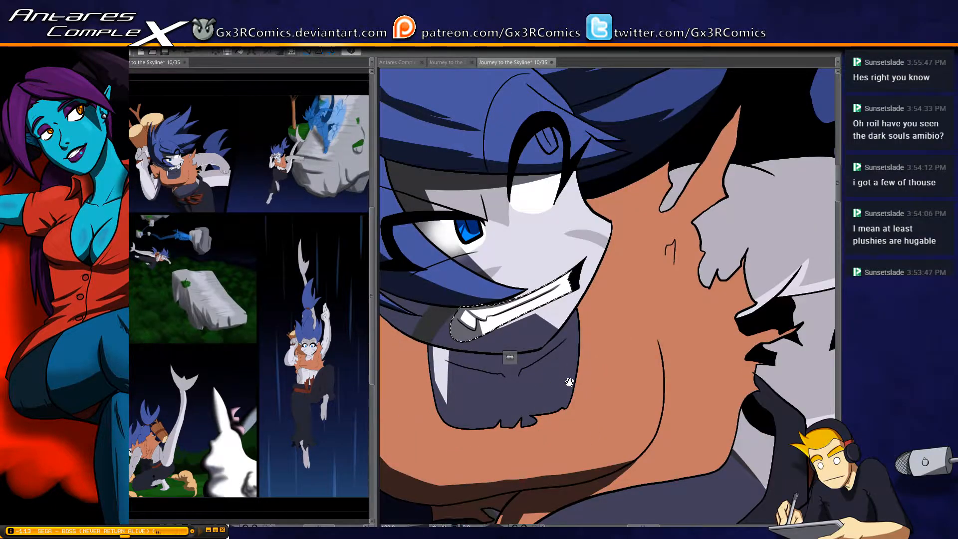
# Select the raised arm and shade the area beside the torn orange sleeve, keeping the shadow off the forearm
pyautogui.moveTo(569, 383); pyautogui.dragTo(549, 282)
pyautogui.moveTo(471, 336); pyautogui.dragTo(536, 325)
pyautogui.click(513, 239)
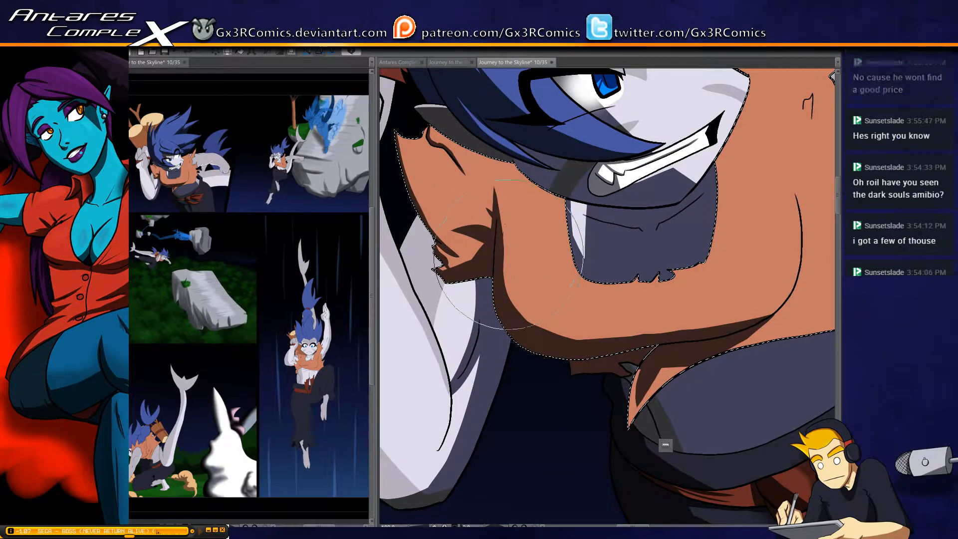
pyautogui.moveTo(505, 342); pyautogui.dragTo(605, 309)
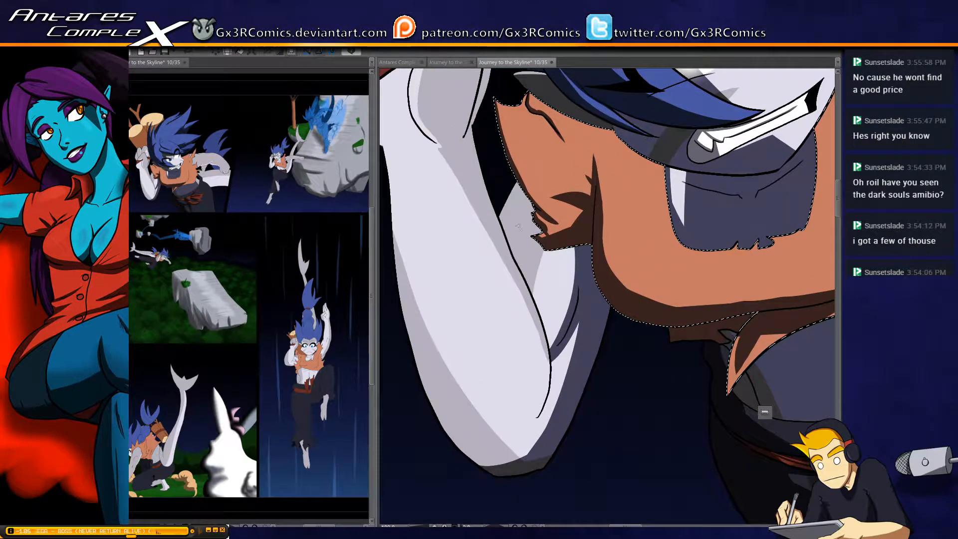
pyautogui.press('w')
pyautogui.click(568, 280)
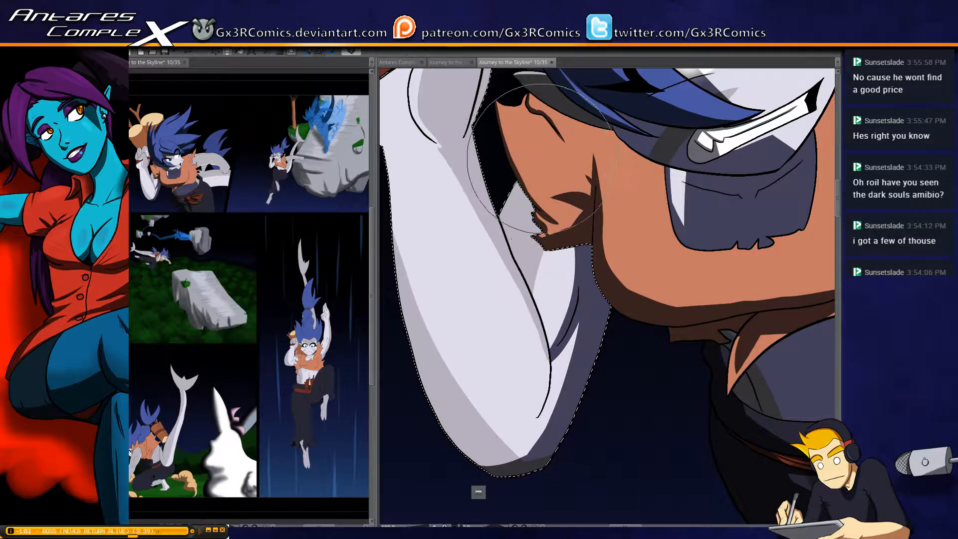
pyautogui.moveTo(519, 187); pyautogui.dragTo(482, 290)
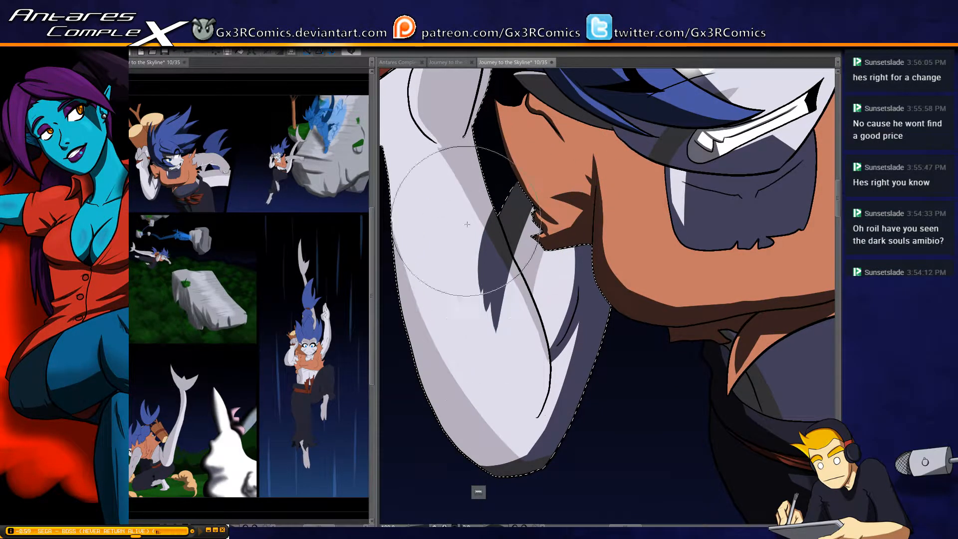
pyautogui.moveTo(467, 225); pyautogui.dragTo(463, 211)
pyautogui.moveTo(491, 239)
pyautogui.mouseDown()
pyautogui.moveTo(512, 278)
pyautogui.moveTo(485, 207)
pyautogui.moveTo(524, 297)
pyautogui.moveTo(484, 192)
pyautogui.moveTo(523, 294)
pyautogui.moveTo(484, 197)
pyautogui.moveTo(519, 333)
pyautogui.mouseUp()
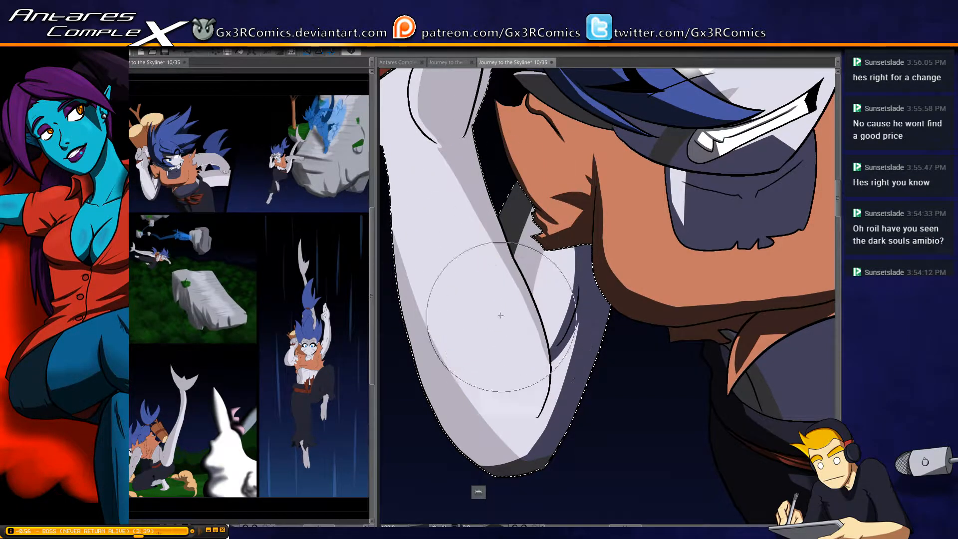
# Darken the underside of the raised arm's elbow with a tapered shadow along its lower outline
pyautogui.moveTo(425, 311); pyautogui.dragTo(448, 220)
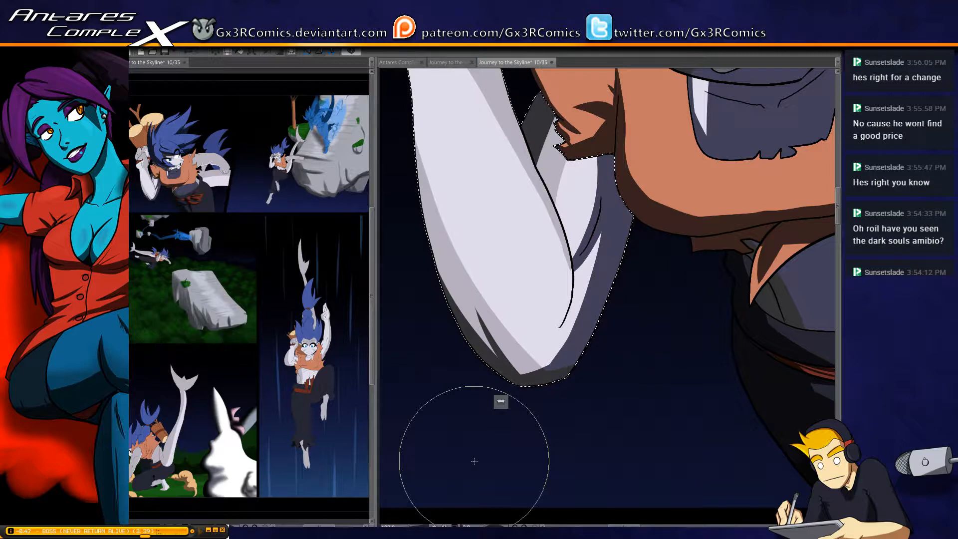
pyautogui.scroll(-1, 575, 82)
pyautogui.moveTo(668, 216); pyautogui.dragTo(546, 291)
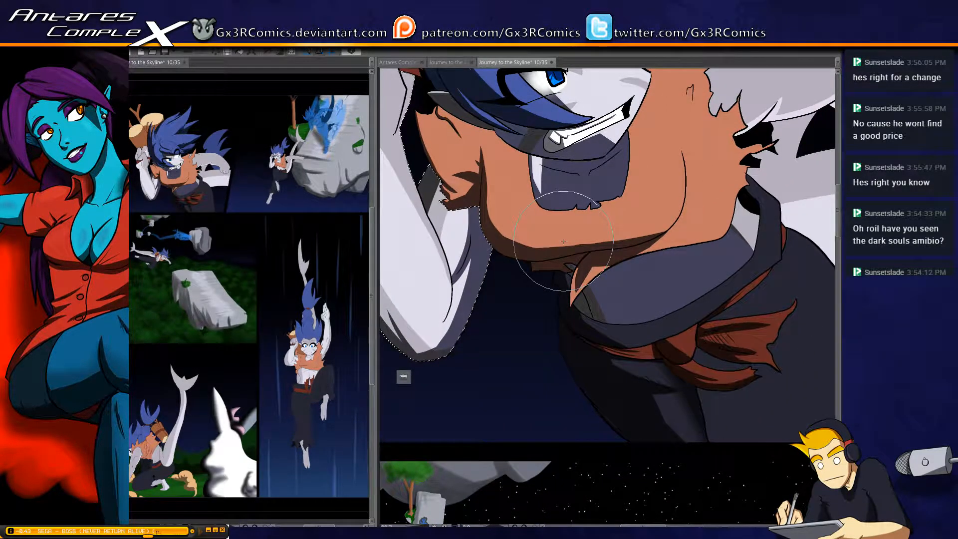
pyautogui.moveTo(451, 345); pyautogui.dragTo(417, 350)
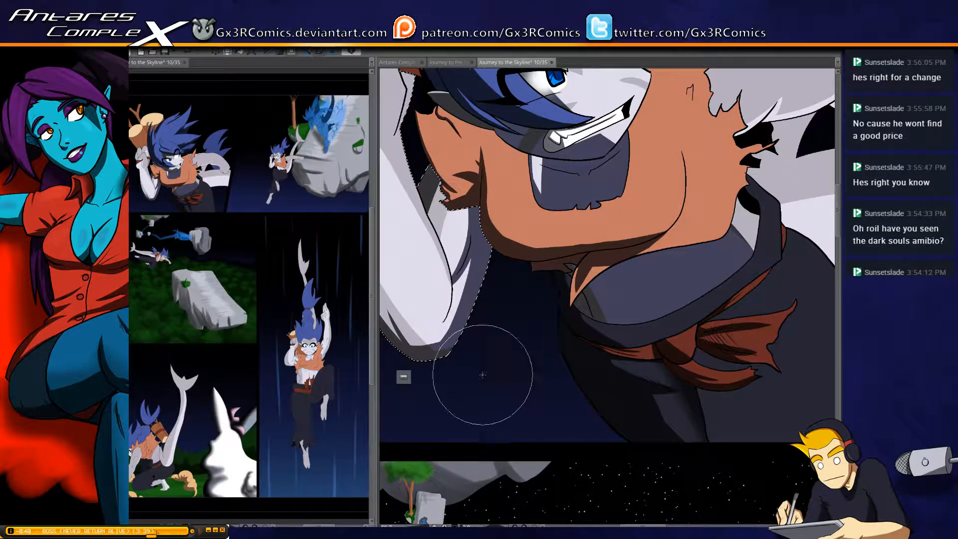
# Add a soft shadow to the light sliver of the torso between the orange vest and the dark waistband
pyautogui.moveTo(645, 339); pyautogui.dragTo(452, 359)
pyautogui.moveTo(573, 239)
pyautogui.mouseDown()
pyautogui.moveTo(507, 303)
pyautogui.moveTo(522, 320)
pyautogui.mouseUp()
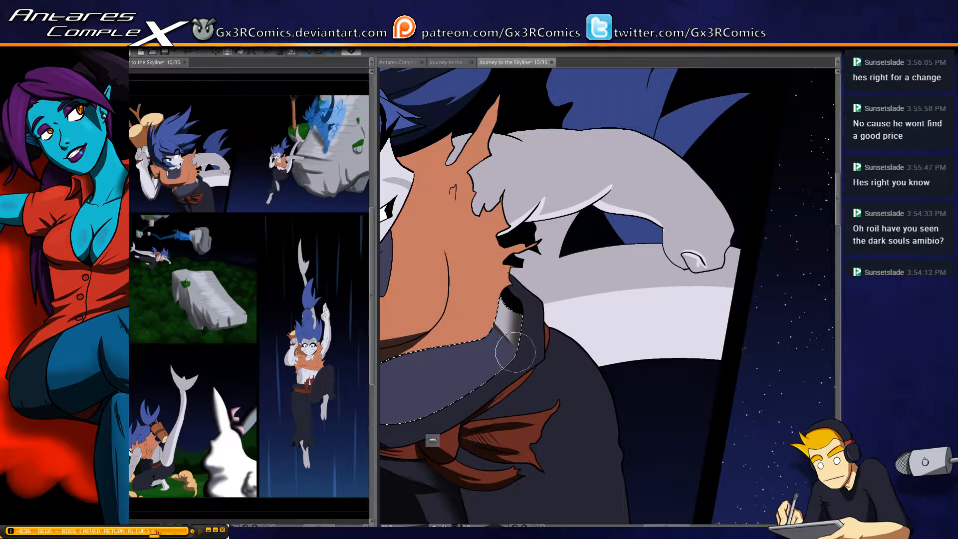
pyautogui.hotkey('ctrl', 'z')
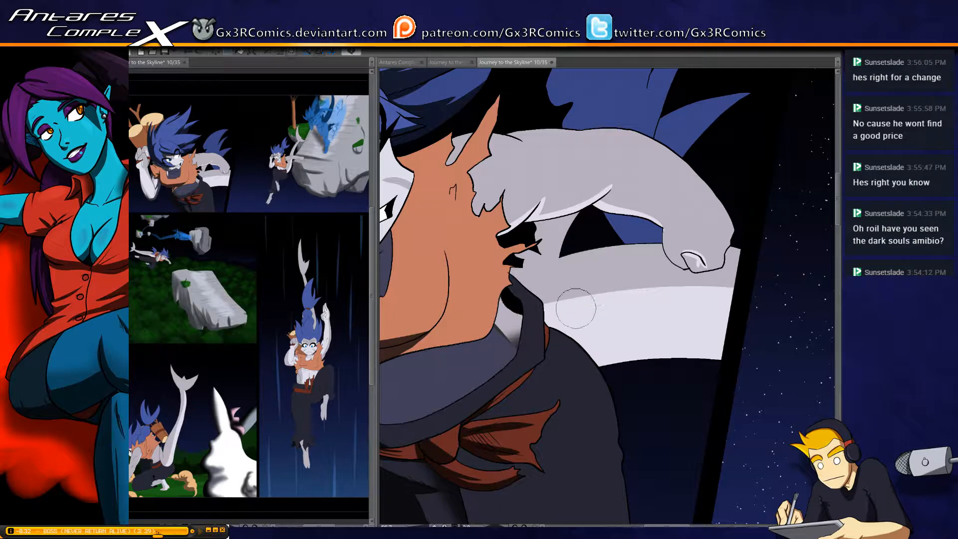
# Select the thick tail behind the arm, darken its pale lower band and add a soft shadow where it meets the body
pyautogui.moveTo(595, 346); pyautogui.dragTo(540, 352)
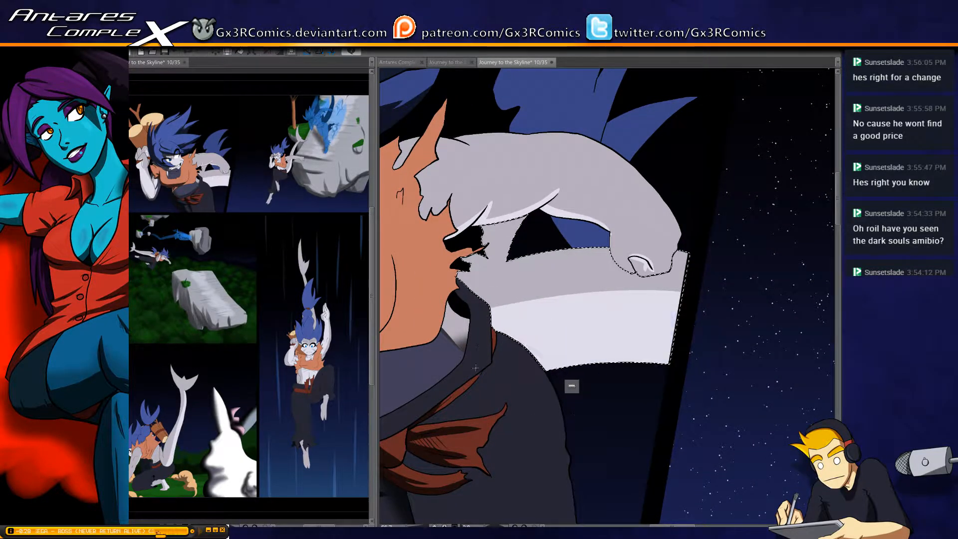
pyautogui.moveTo(439, 367)
pyautogui.mouseDown()
pyautogui.moveTo(665, 372)
pyautogui.moveTo(674, 380)
pyautogui.mouseUp()
pyautogui.moveTo(450, 350); pyautogui.dragTo(682, 365)
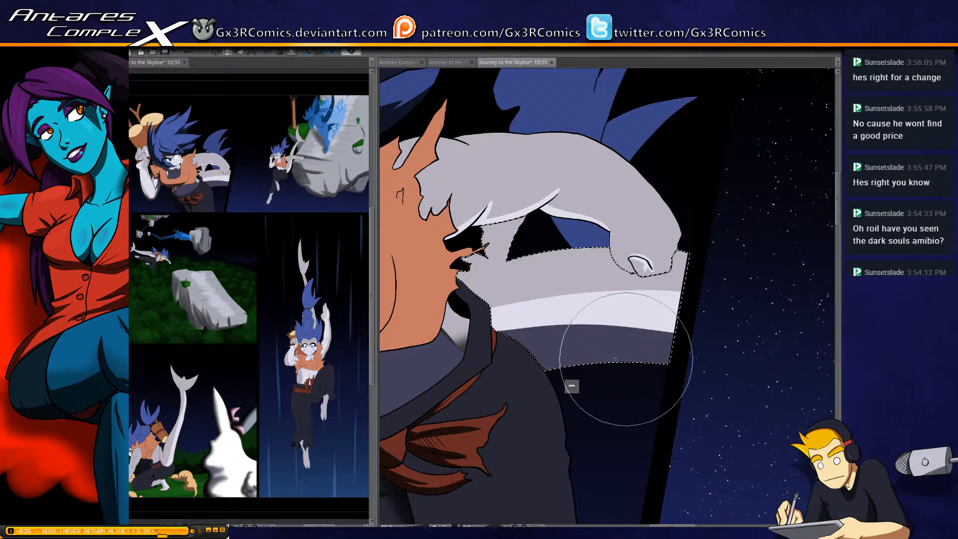
pyautogui.moveTo(441, 325); pyautogui.dragTo(769, 355)
pyautogui.moveTo(456, 321)
pyautogui.mouseDown()
pyautogui.moveTo(479, 314)
pyautogui.moveTo(799, 361)
pyautogui.mouseUp()
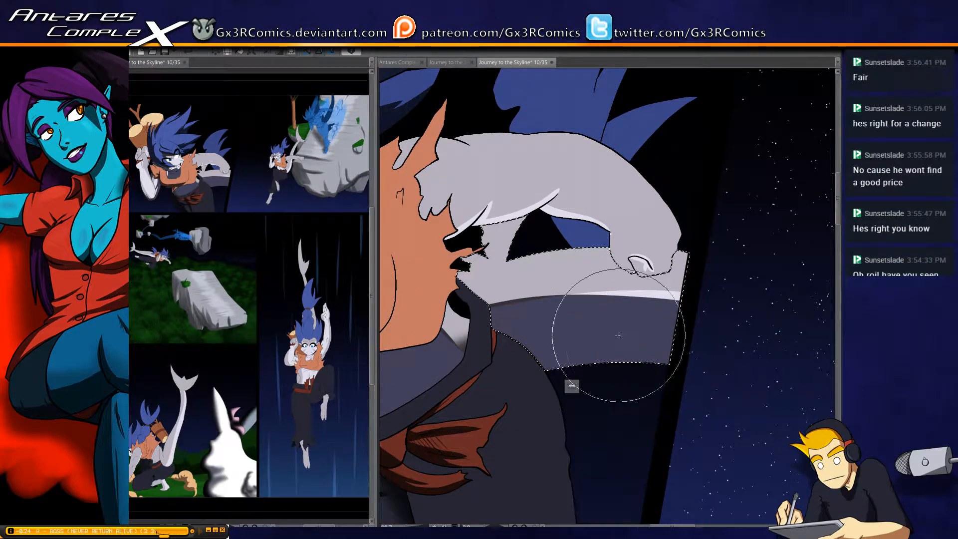
pyautogui.hotkey('ctrl', 'd')
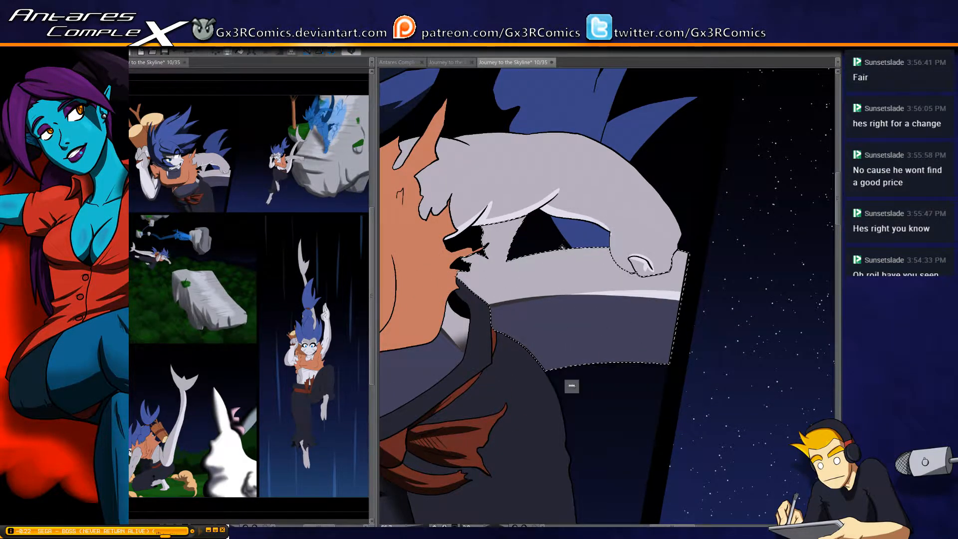
pyautogui.moveTo(559, 227); pyautogui.dragTo(487, 385)
pyautogui.press(']')
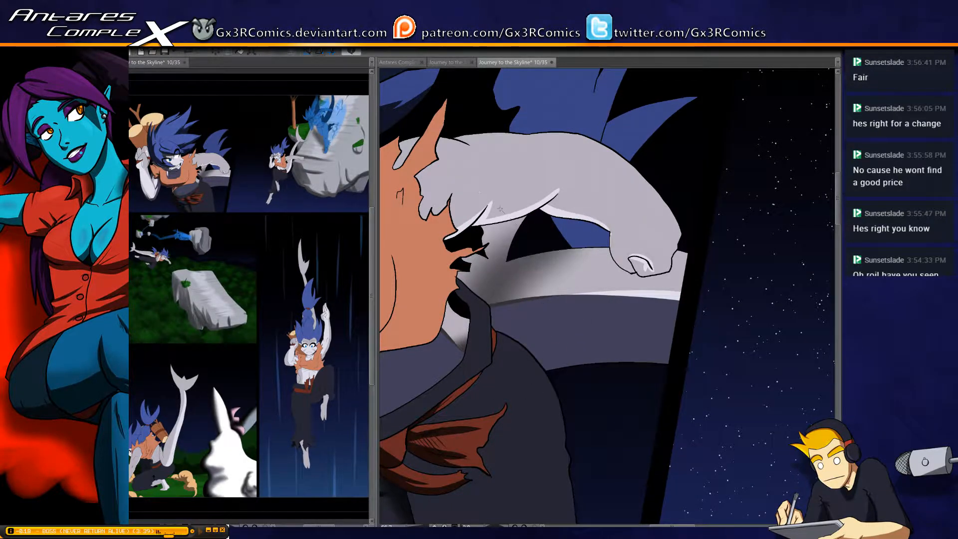
# Select the outstretched arm and shade its underside from the armpit crease past the elbow to the wrist and curled hand
pyautogui.press('b')
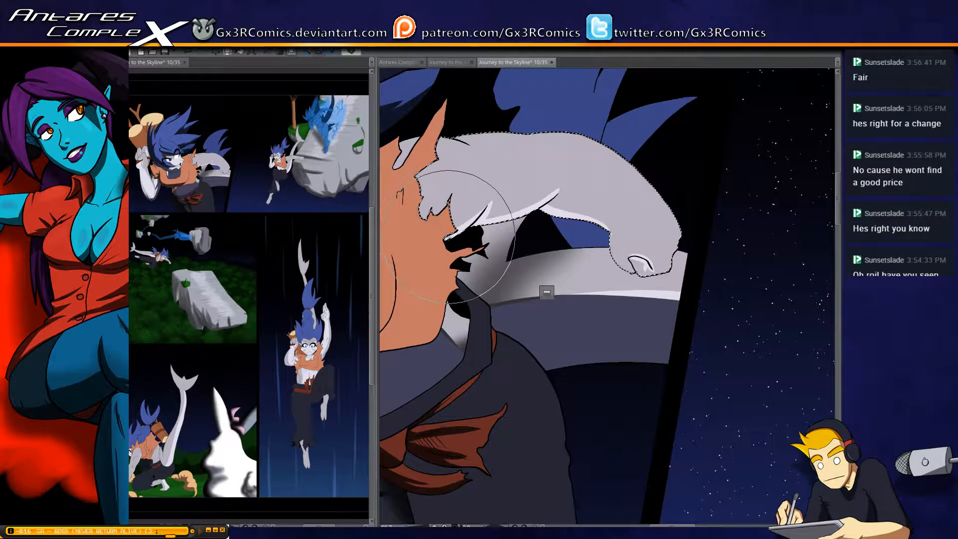
pyautogui.scroll(1, 460, 199)
pyautogui.moveTo(452, 243)
pyautogui.mouseDown()
pyautogui.moveTo(498, 260)
pyautogui.moveTo(520, 309)
pyautogui.moveTo(622, 259)
pyautogui.mouseUp()
pyautogui.hotkey('ctrl', 'z')
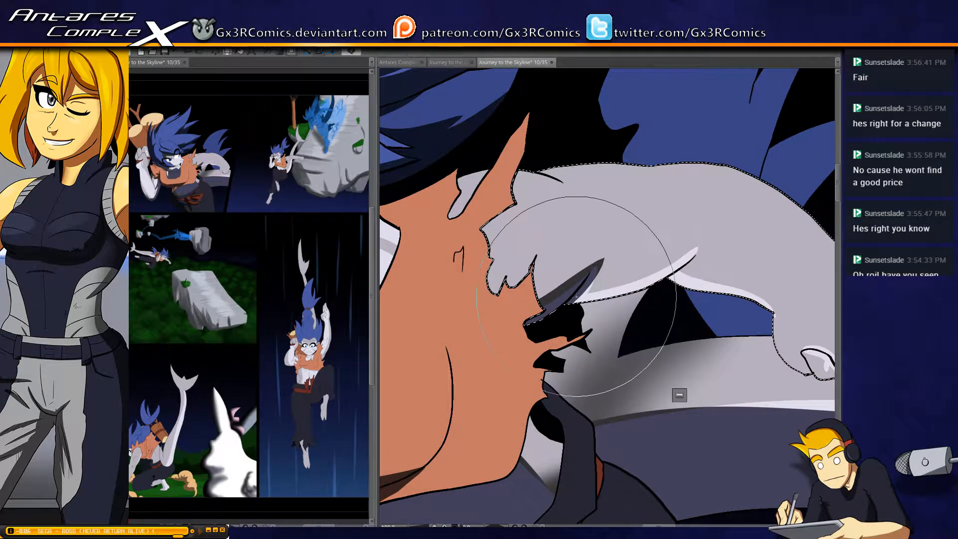
pyautogui.moveTo(609, 278); pyautogui.dragTo(621, 294)
pyautogui.moveTo(680, 296); pyautogui.dragTo(570, 296)
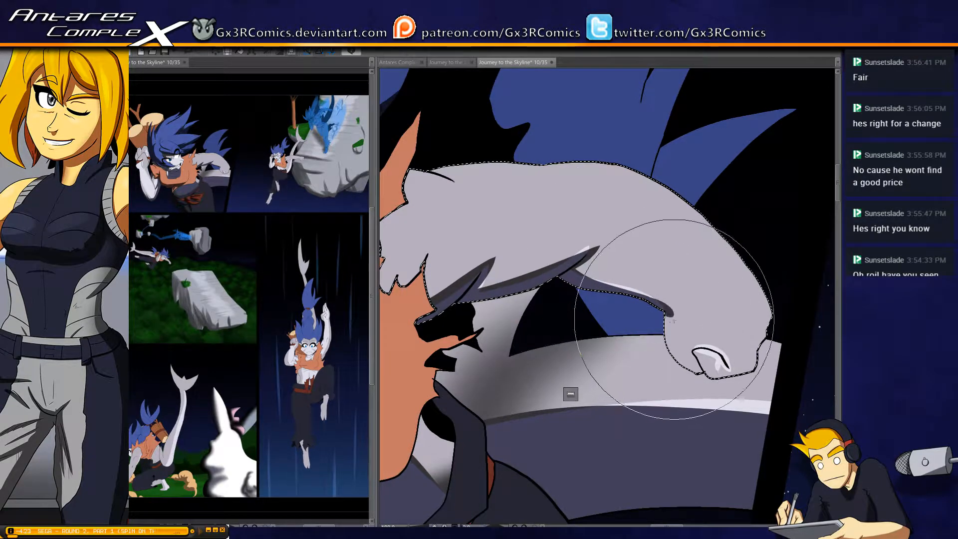
pyautogui.moveTo(673, 320)
pyautogui.mouseDown()
pyautogui.moveTo(673, 344)
pyautogui.moveTo(691, 358)
pyautogui.mouseUp()
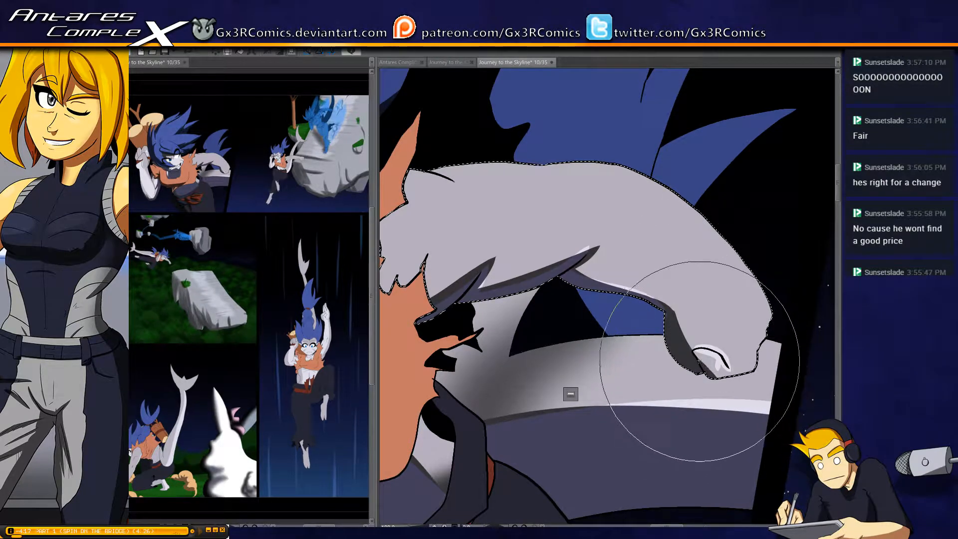
pyautogui.moveTo(700, 362); pyautogui.dragTo(709, 363)
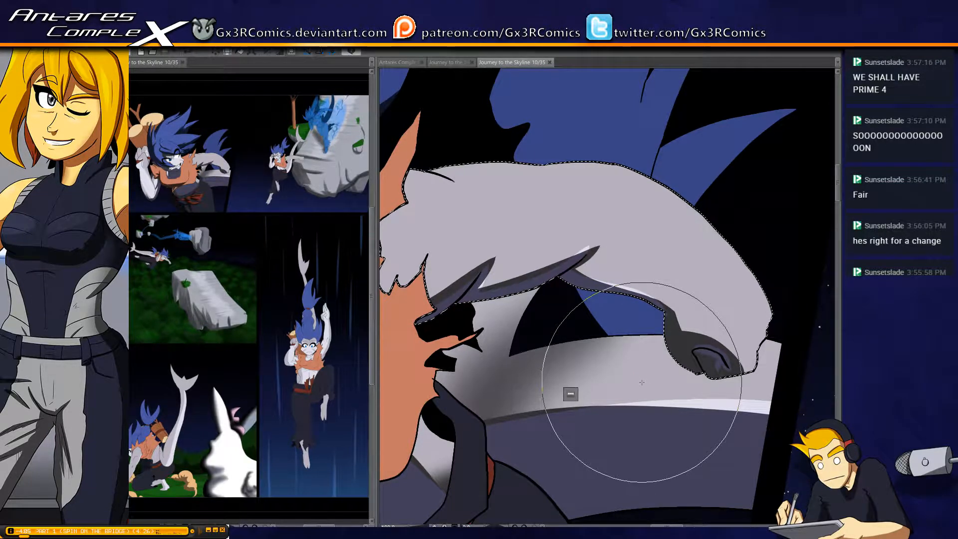
# Extend the dark shadows along the outstretched arm's armpit and elbow creases over the remaining pale edges
pyautogui.scroll(1, 642, 382)
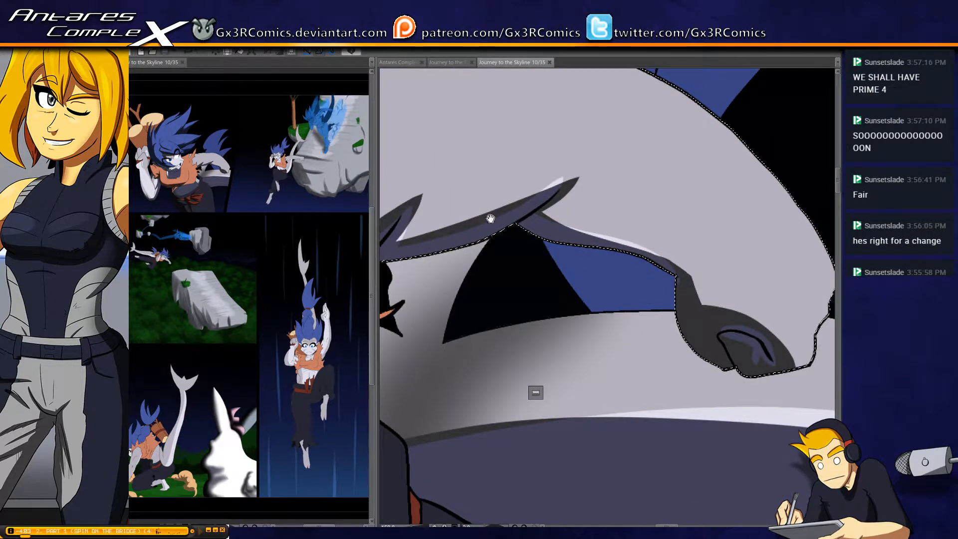
pyautogui.moveTo(489, 218); pyautogui.dragTo(550, 243)
pyautogui.moveTo(626, 208); pyautogui.dragTo(653, 187)
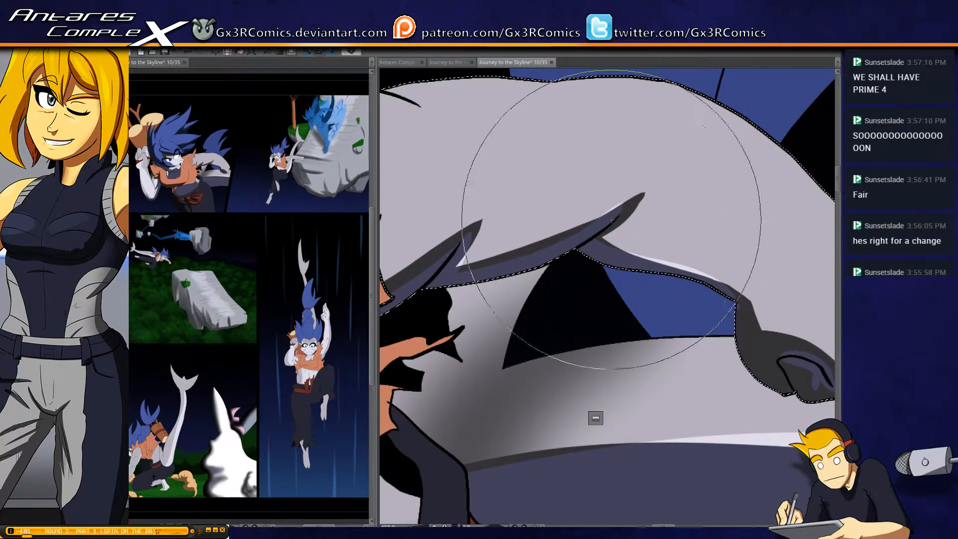
pyautogui.moveTo(434, 271)
pyautogui.mouseDown()
pyautogui.moveTo(609, 240)
pyautogui.moveTo(479, 259)
pyautogui.mouseUp()
pyautogui.moveTo(612, 217); pyautogui.dragTo(533, 241)
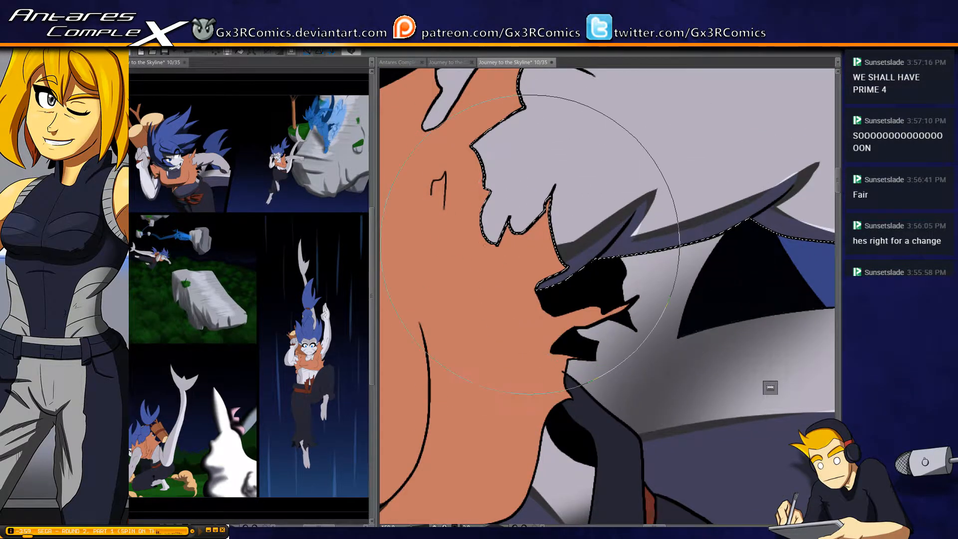
# Shade the shoulder along the vest's torn edge, filling the area up to the armpit crease and the jagged tips
pyautogui.moveTo(634, 203); pyautogui.dragTo(448, 222)
pyautogui.moveTo(643, 198)
pyautogui.mouseDown()
pyautogui.moveTo(537, 234)
pyautogui.moveTo(445, 222)
pyautogui.mouseUp()
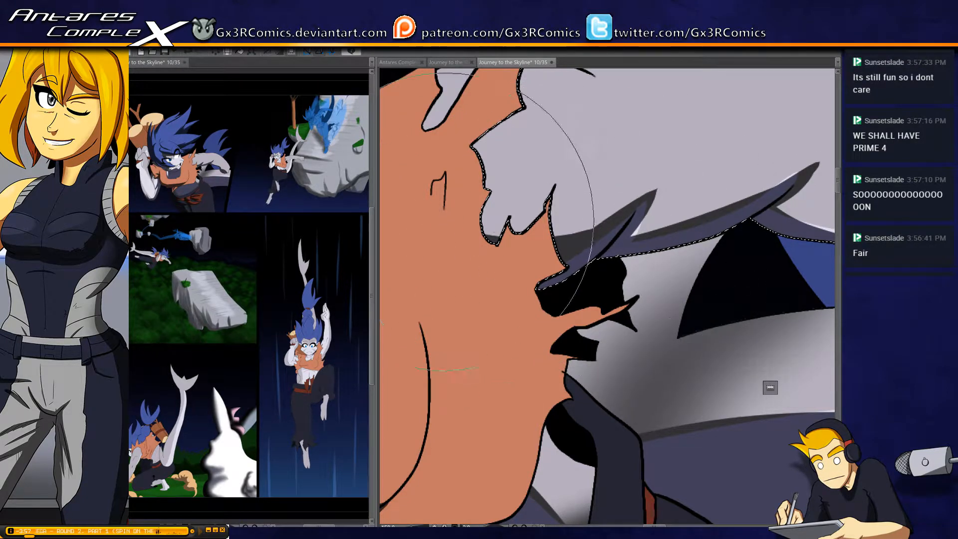
pyautogui.moveTo(619, 208); pyautogui.dragTo(459, 229)
pyautogui.moveTo(638, 202); pyautogui.dragTo(428, 239)
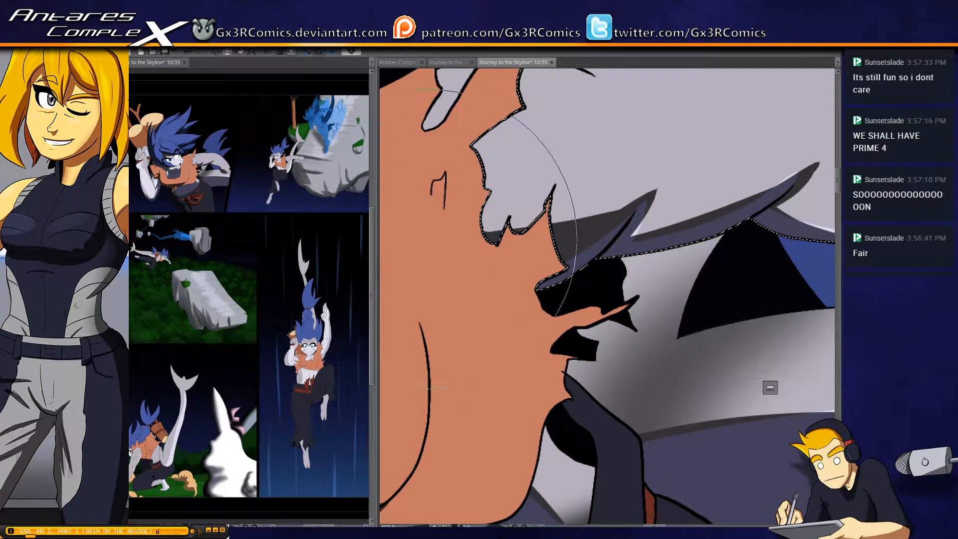
pyautogui.moveTo(581, 213); pyautogui.dragTo(488, 228)
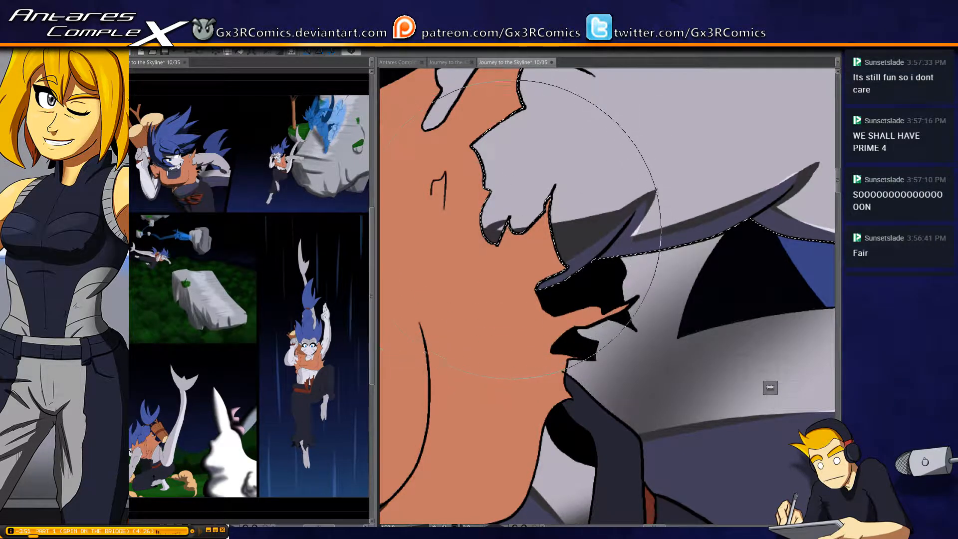
pyautogui.moveTo(504, 214)
pyautogui.mouseDown()
pyautogui.moveTo(516, 133)
pyautogui.moveTo(517, 213)
pyautogui.moveTo(469, 247)
pyautogui.mouseUp()
pyautogui.moveTo(502, 212)
pyautogui.mouseDown()
pyautogui.moveTo(465, 247)
pyautogui.moveTo(534, 180)
pyautogui.mouseUp()
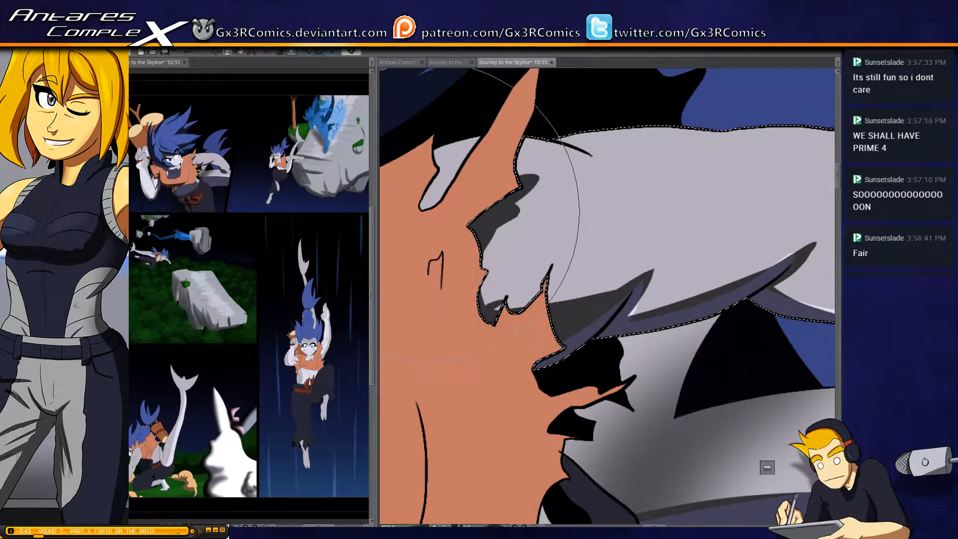
# Add the shoulder sliver in the vest's torn slit to the selection, shade its inner edge, clear the selection and save the page
pyautogui.press('w')
pyautogui.keyDown('shift'); pyautogui.click(440, 150); pyautogui.keyUp('shift')
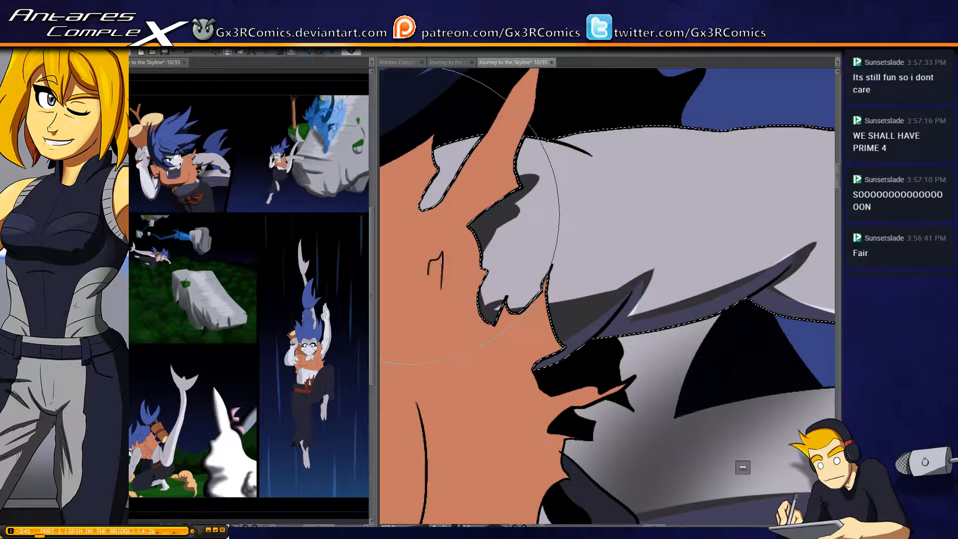
pyautogui.moveTo(411, 214)
pyautogui.mouseDown()
pyautogui.moveTo(447, 201)
pyautogui.moveTo(430, 190)
pyautogui.moveTo(442, 159)
pyautogui.moveTo(456, 222)
pyautogui.moveTo(429, 185)
pyautogui.moveTo(435, 192)
pyautogui.moveTo(440, 179)
pyautogui.moveTo(431, 173)
pyautogui.moveTo(442, 132)
pyautogui.moveTo(445, 180)
pyautogui.mouseUp()
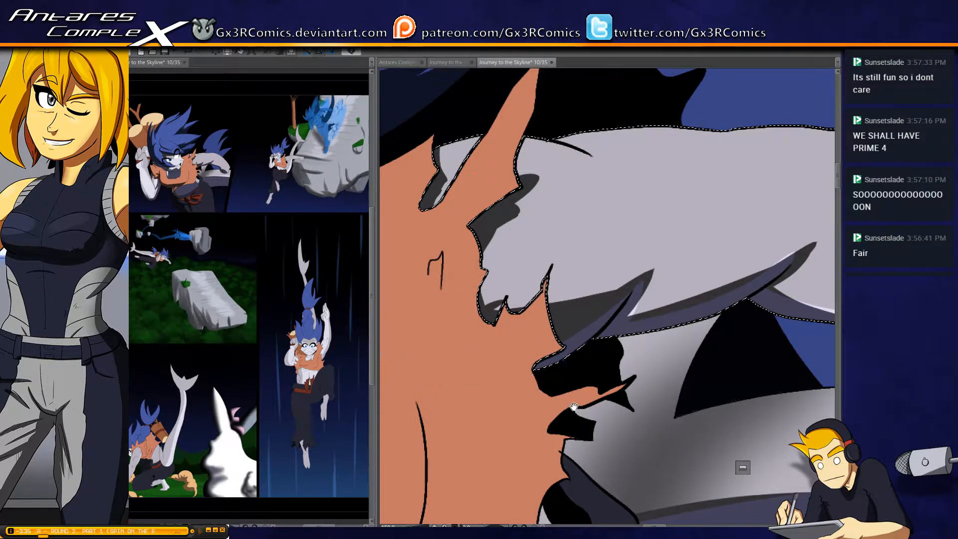
pyautogui.moveTo(541, 324); pyautogui.dragTo(467, 247)
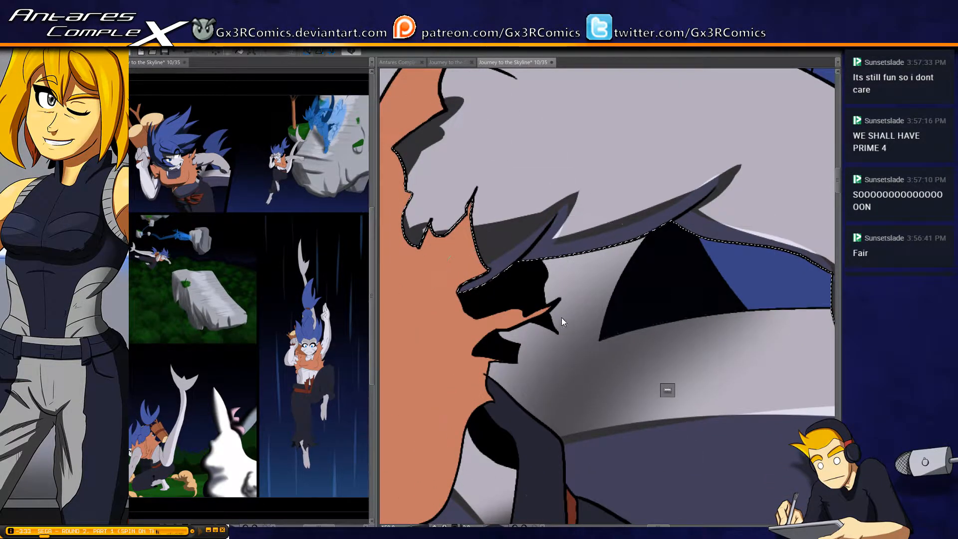
pyautogui.hotkey('ctrl', 'd')
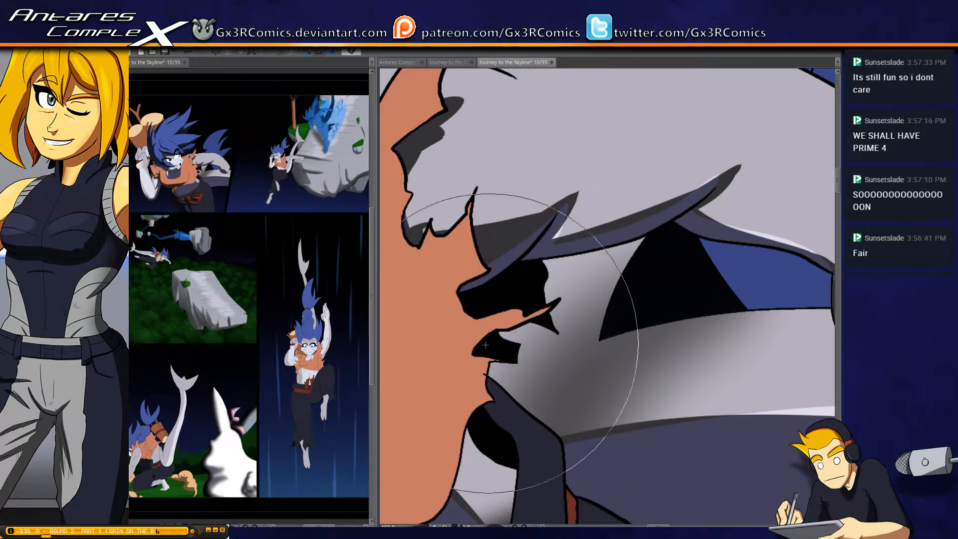
pyautogui.moveTo(602, 405); pyautogui.dragTo(556, 336)
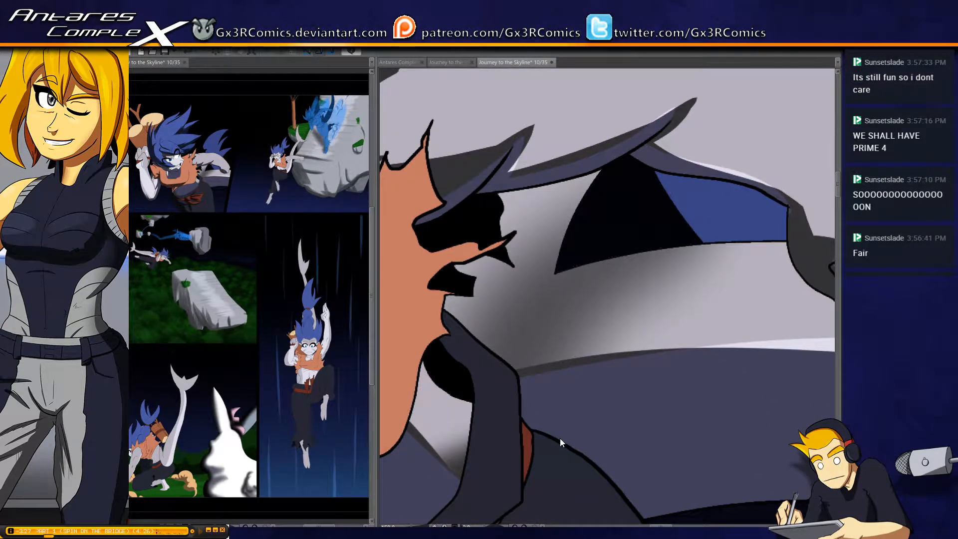
pyautogui.hotkey('ctrl', 's')
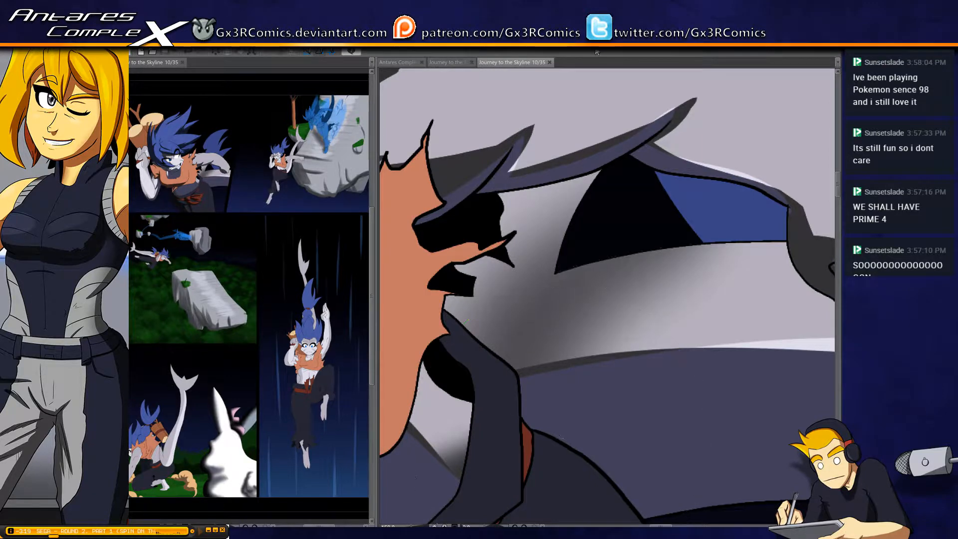
# Darken the narrow red sash strip above the bow and extend the orange vest's lower-edge shadow into a tapered point
pyautogui.moveTo(572, 353); pyautogui.dragTo(571, 121)
pyautogui.moveTo(496, 335); pyautogui.dragTo(575, 267)
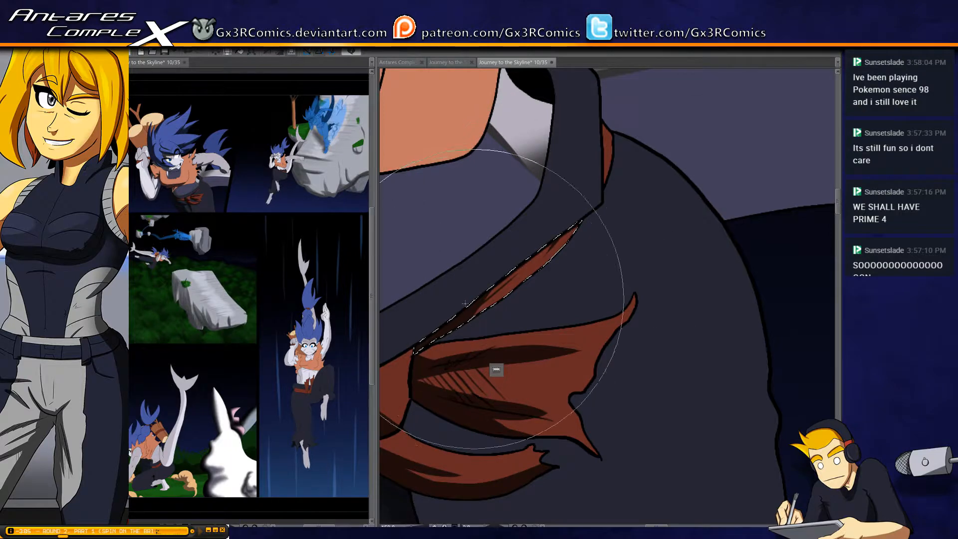
pyautogui.moveTo(502, 282); pyautogui.dragTo(560, 306)
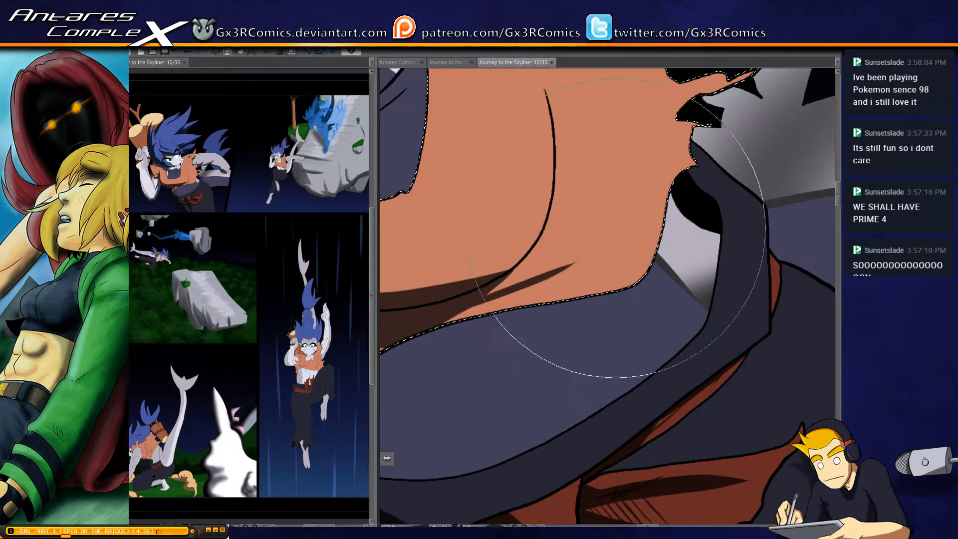
# Examine the shading across the vest, face, hair and outstretched arm, clearing the vest selection
pyautogui.moveTo(488, 267); pyautogui.dragTo(592, 279)
pyautogui.moveTo(508, 335); pyautogui.dragTo(600, 313)
pyautogui.moveTo(551, 262)
pyautogui.mouseDown()
pyautogui.moveTo(612, 235)
pyautogui.moveTo(709, 251)
pyautogui.mouseUp()
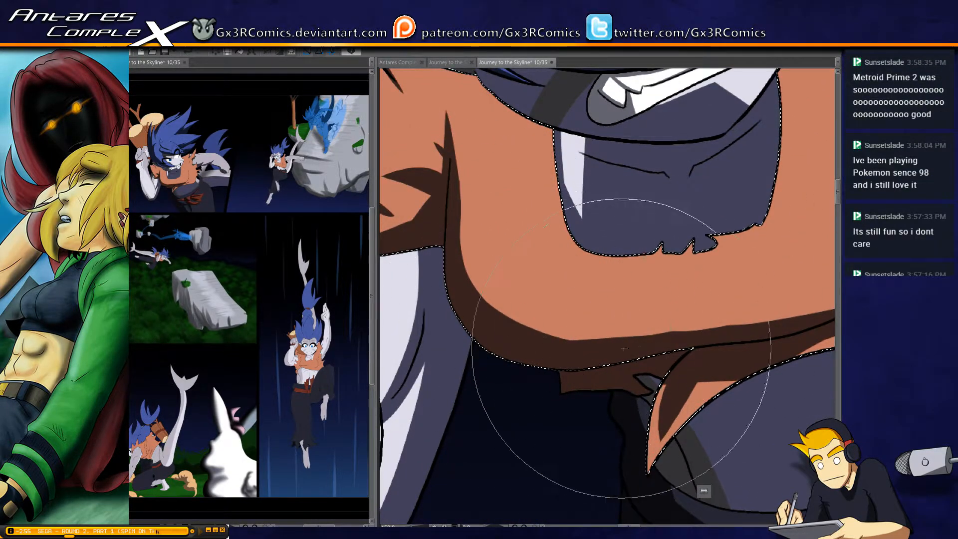
pyautogui.moveTo(680, 268); pyautogui.dragTo(577, 284)
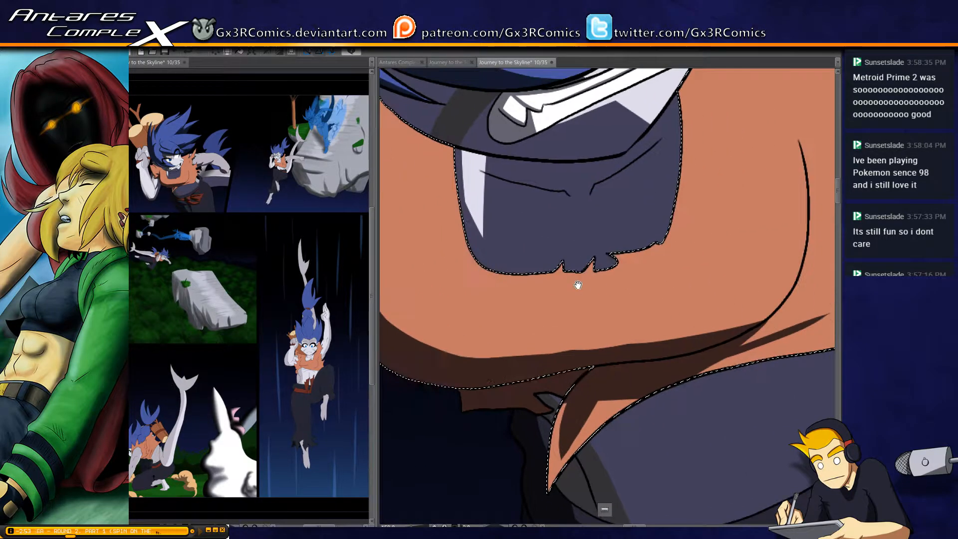
pyautogui.moveTo(655, 287); pyautogui.dragTo(593, 306)
pyautogui.moveTo(546, 204); pyautogui.dragTo(576, 279)
pyautogui.moveTo(513, 234); pyautogui.dragTo(521, 353)
pyautogui.moveTo(627, 294); pyautogui.dragTo(582, 322)
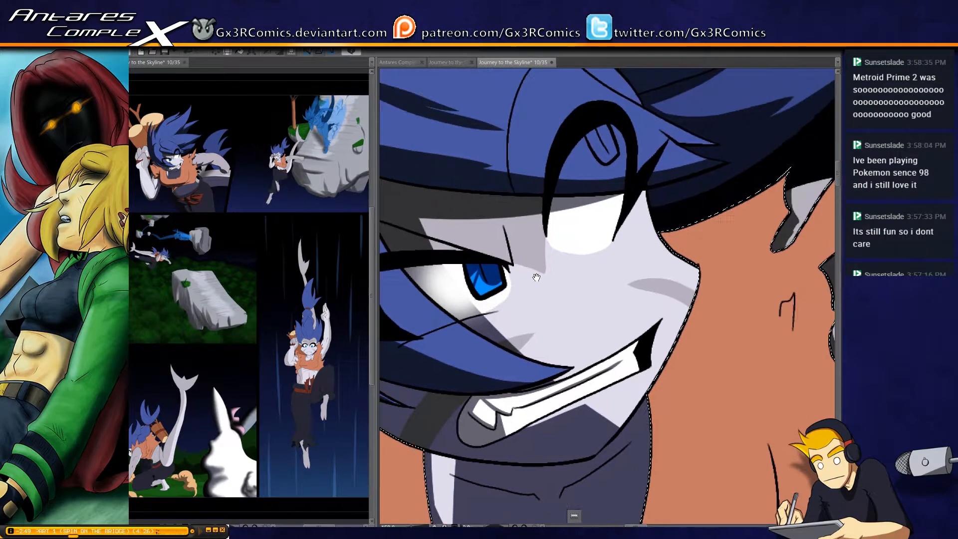
pyautogui.hotkey('ctrl', 'd')
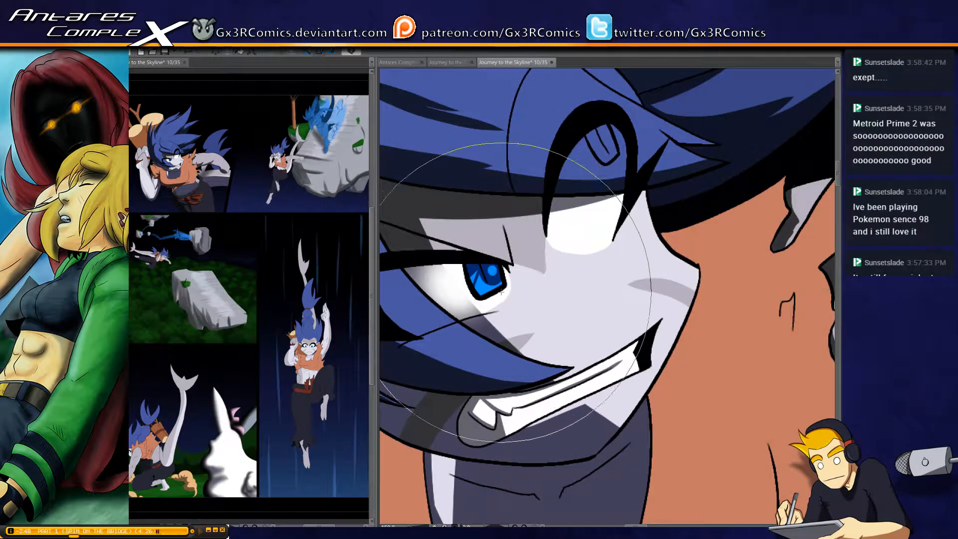
pyautogui.press(']')
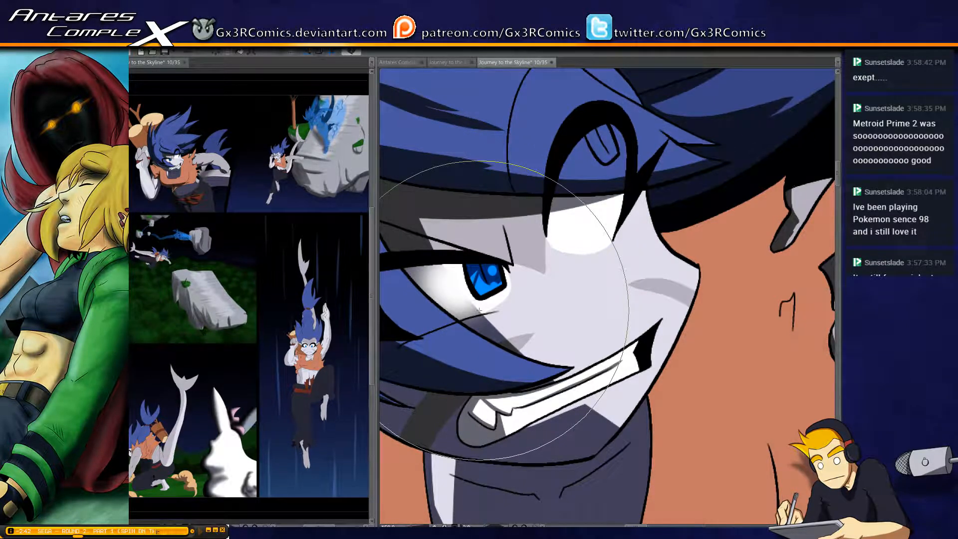
pyautogui.scroll(-2, 546, 282)
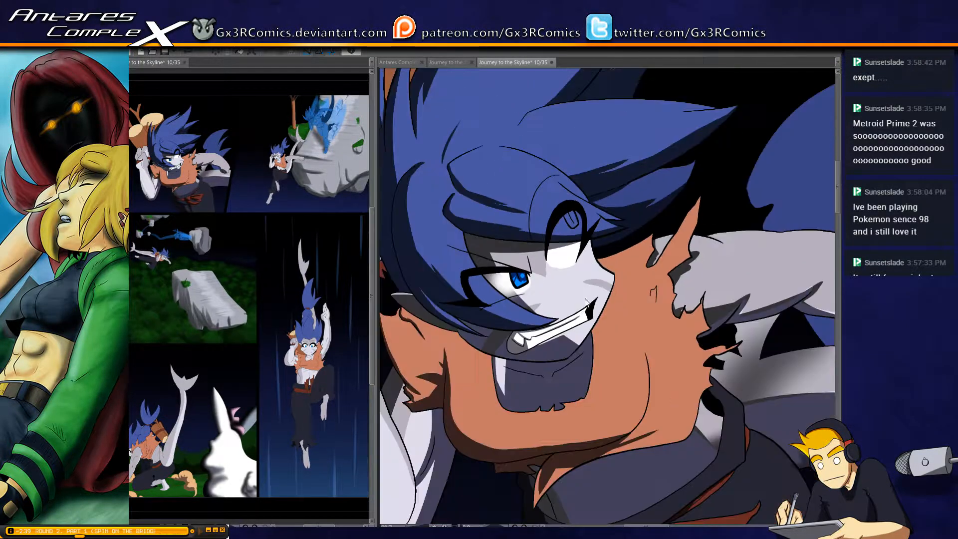
pyautogui.moveTo(614, 233); pyautogui.dragTo(529, 361)
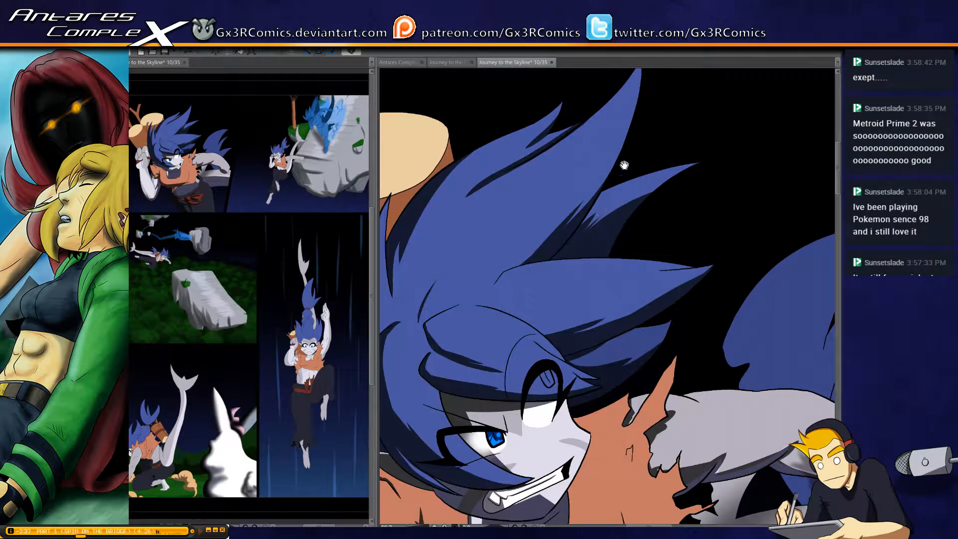
pyautogui.moveTo(493, 519); pyautogui.dragTo(432, 332)
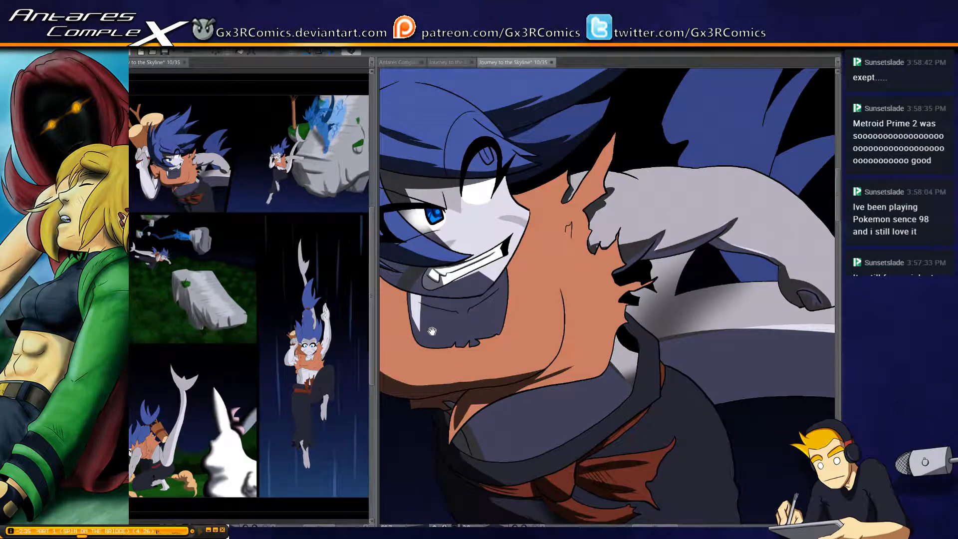
# Select the dark trouser leg beside the red sash bow and paint fold shadows running from the bow down to the panel's lower edge
pyautogui.moveTo(526, 472); pyautogui.dragTo(526, 332)
pyautogui.moveTo(625, 389); pyautogui.dragTo(558, 265)
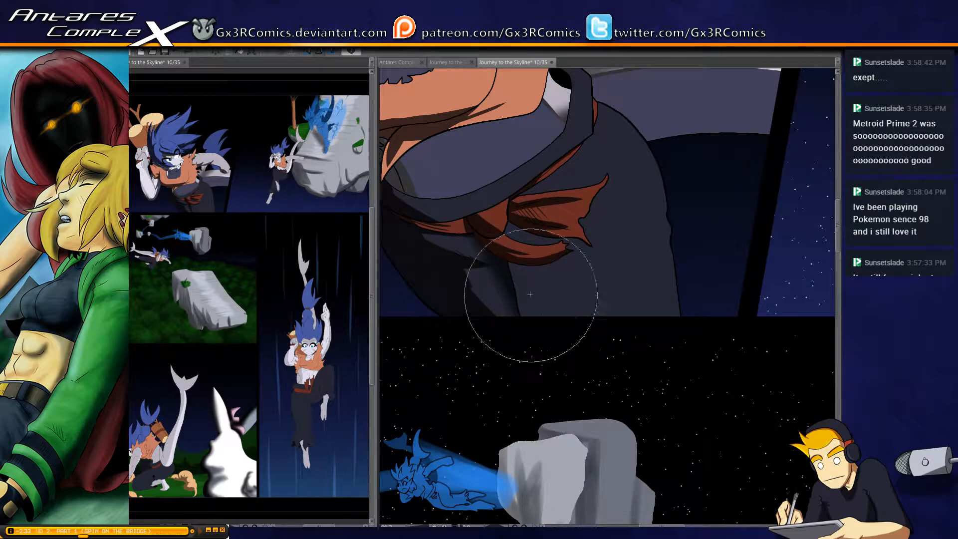
pyautogui.press('w')
pyautogui.click(529, 242)
pyautogui.press('b')
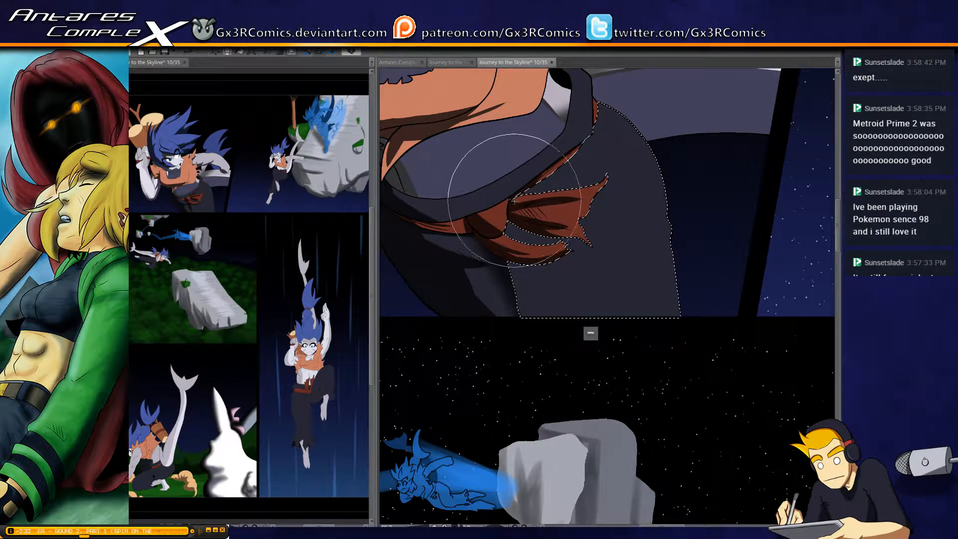
pyautogui.moveTo(507, 229); pyautogui.dragTo(538, 347)
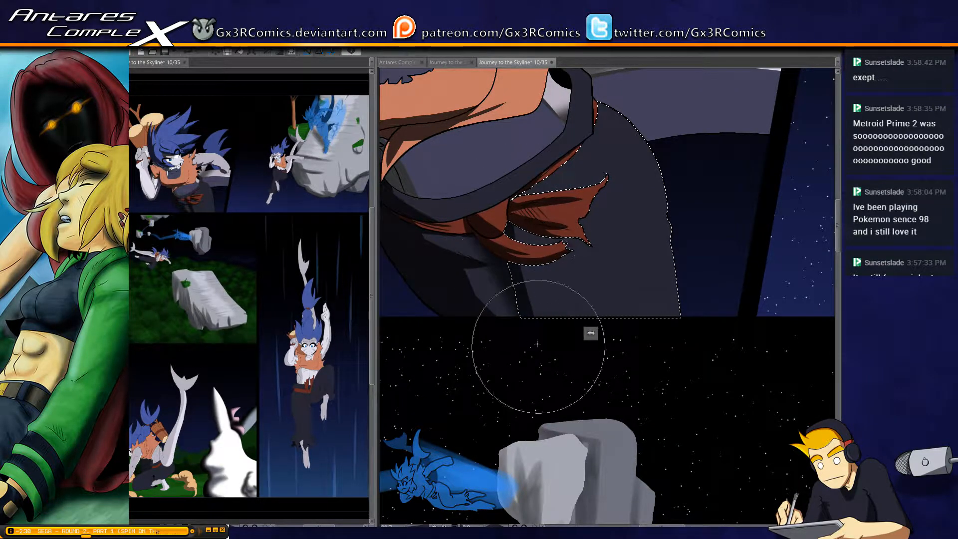
pyautogui.moveTo(509, 207)
pyautogui.mouseDown()
pyautogui.moveTo(525, 269)
pyautogui.moveTo(574, 352)
pyautogui.mouseUp()
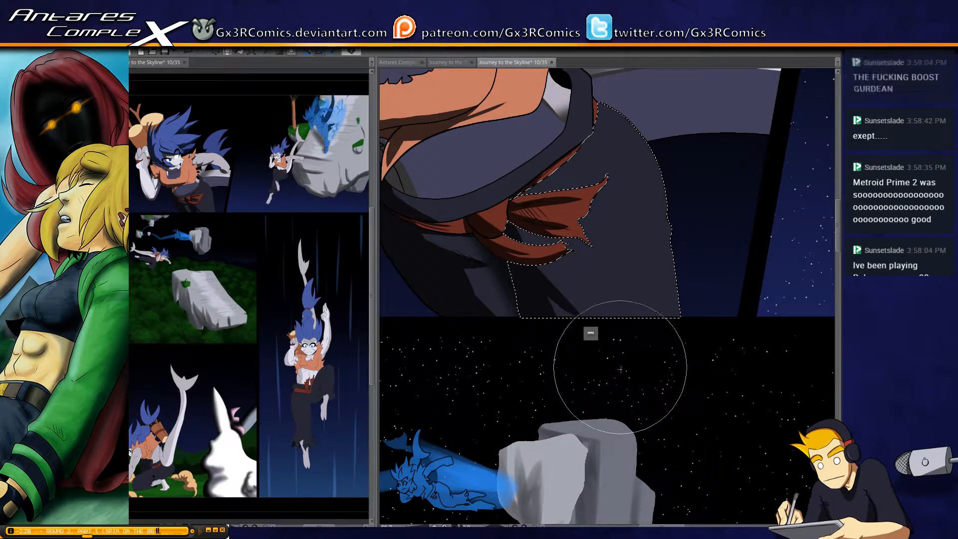
pyautogui.moveTo(680, 220)
pyautogui.mouseDown()
pyautogui.moveTo(660, 256)
pyautogui.moveTo(672, 224)
pyautogui.moveTo(658, 301)
pyautogui.moveTo(643, 290)
pyautogui.moveTo(679, 262)
pyautogui.moveTo(677, 198)
pyautogui.mouseUp()
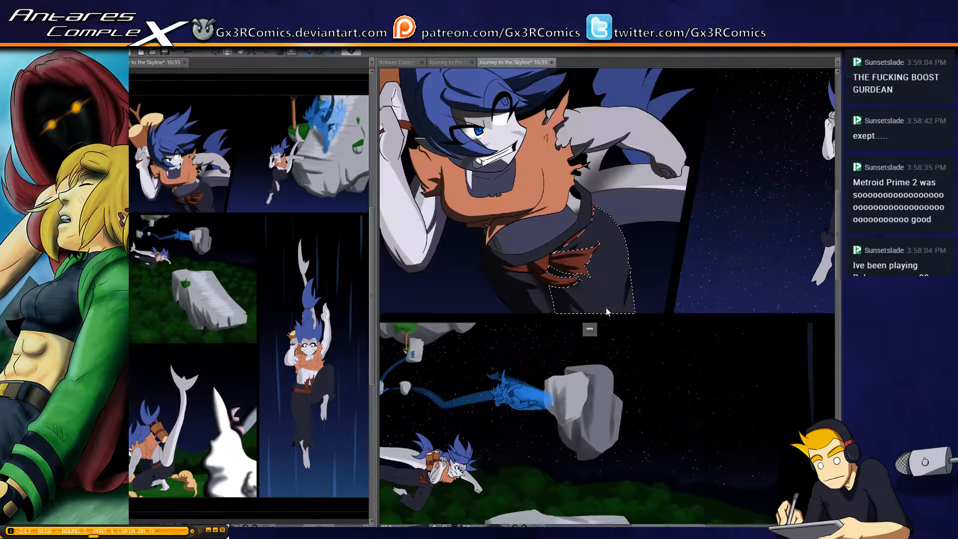
# Select the raised arm's skin and shade the curved palm crease and the underside of the thumb with thin tapered shadows
pyautogui.scroll(-3, 584, 289)
pyautogui.moveTo(415, 221); pyautogui.dragTo(512, 329)
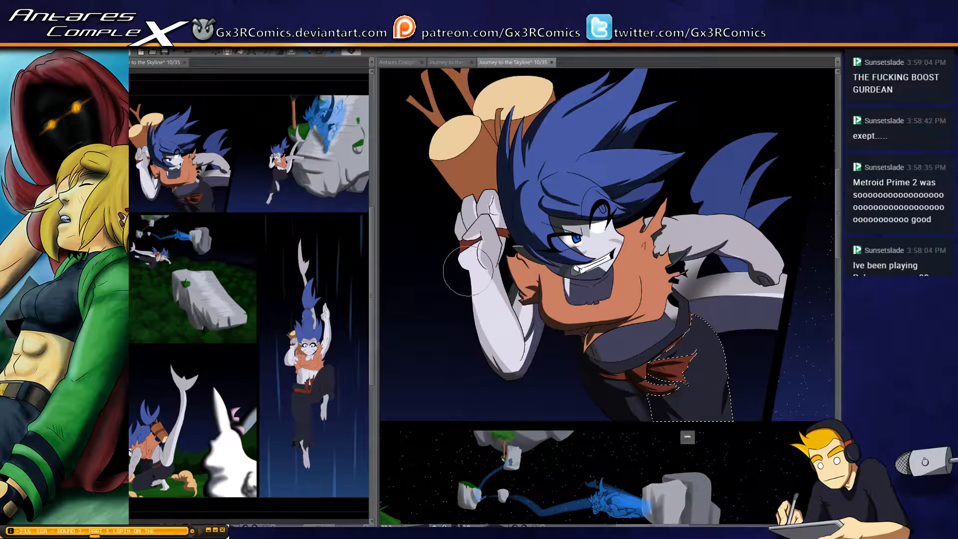
pyautogui.scroll(4, 453, 254)
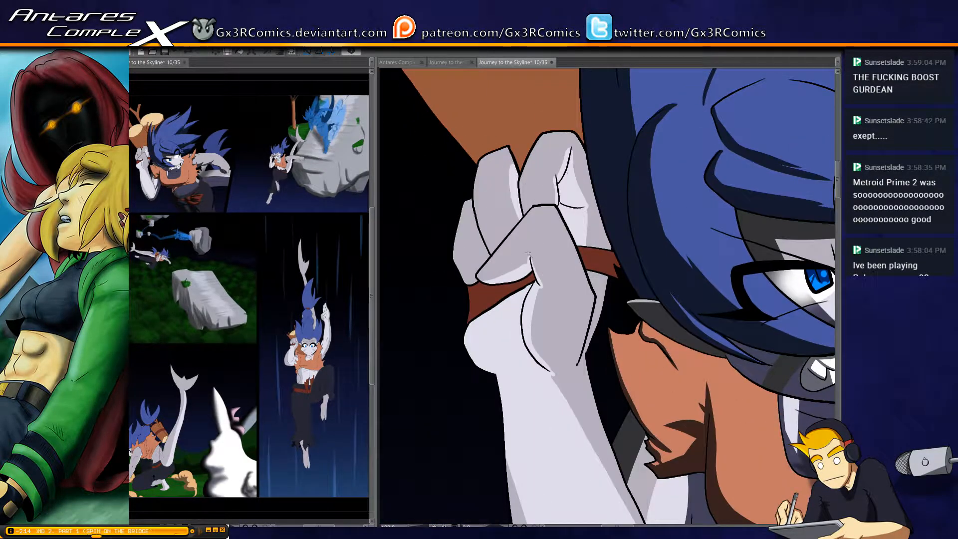
pyautogui.click(558, 292)
pyautogui.scroll(2, 532, 270)
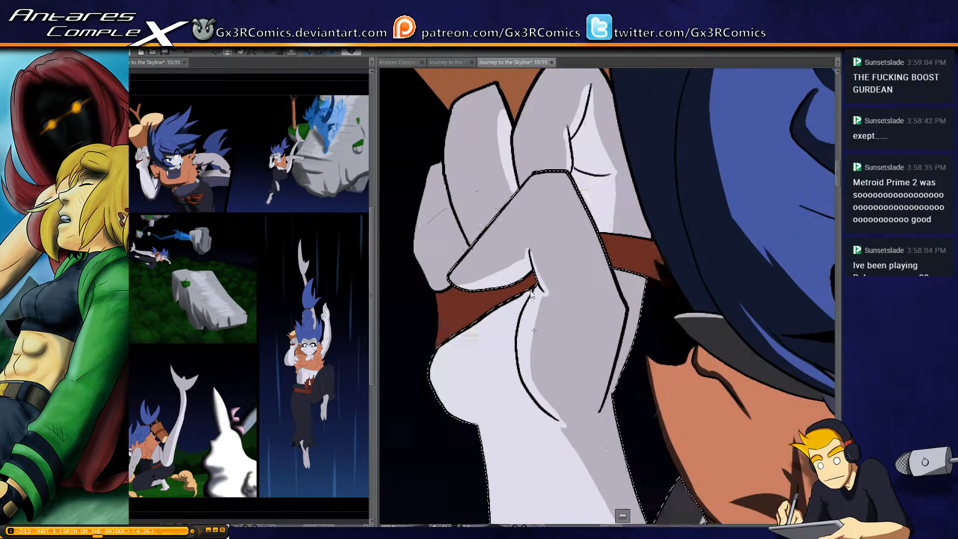
pyautogui.moveTo(563, 424)
pyautogui.mouseDown()
pyautogui.moveTo(538, 397)
pyautogui.moveTo(535, 323)
pyautogui.mouseUp()
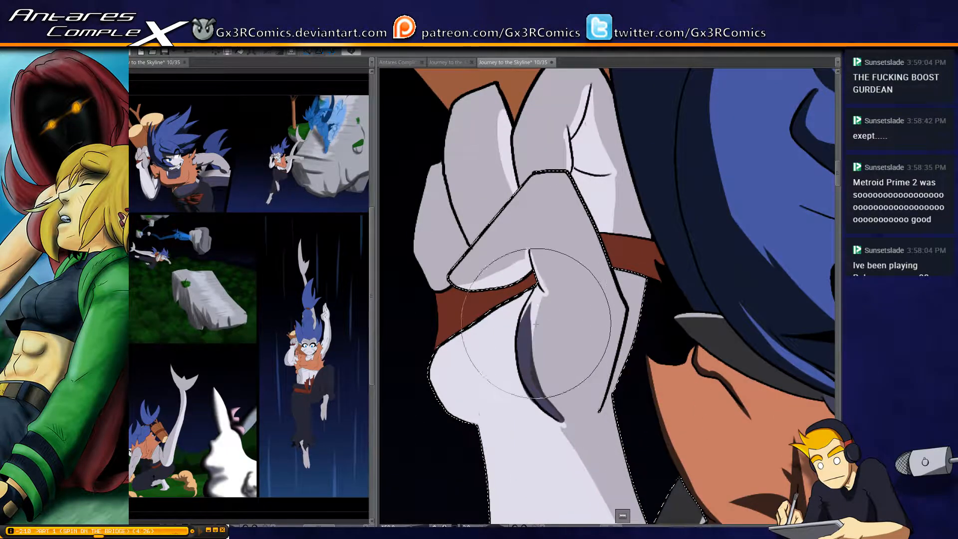
pyautogui.hotkey('ctrl', 'z')
pyautogui.moveTo(565, 426)
pyautogui.mouseDown()
pyautogui.moveTo(527, 375)
pyautogui.moveTo(524, 309)
pyautogui.moveTo(534, 278)
pyautogui.moveTo(519, 295)
pyautogui.moveTo(508, 253)
pyautogui.mouseUp()
pyautogui.moveTo(454, 285)
pyautogui.mouseDown()
pyautogui.moveTo(531, 259)
pyautogui.moveTo(496, 284)
pyautogui.moveTo(530, 259)
pyautogui.mouseUp()
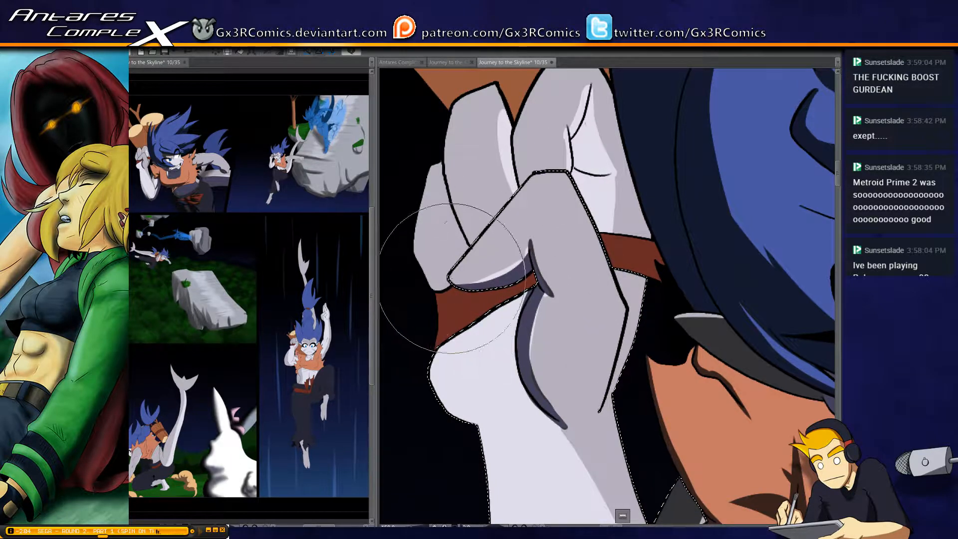
pyautogui.moveTo(455, 284)
pyautogui.mouseDown()
pyautogui.moveTo(510, 253)
pyautogui.moveTo(494, 275)
pyautogui.mouseUp()
# Select the outermost finger of the raised fist and shade it along the edge bordering the neighbouring finger
pyautogui.press('w')
pyautogui.click(428, 219)
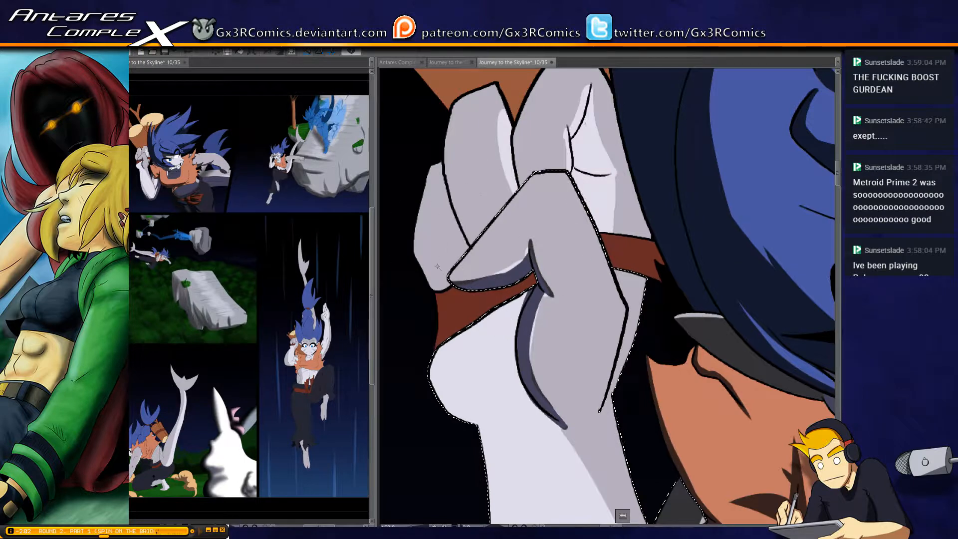
pyautogui.press('b')
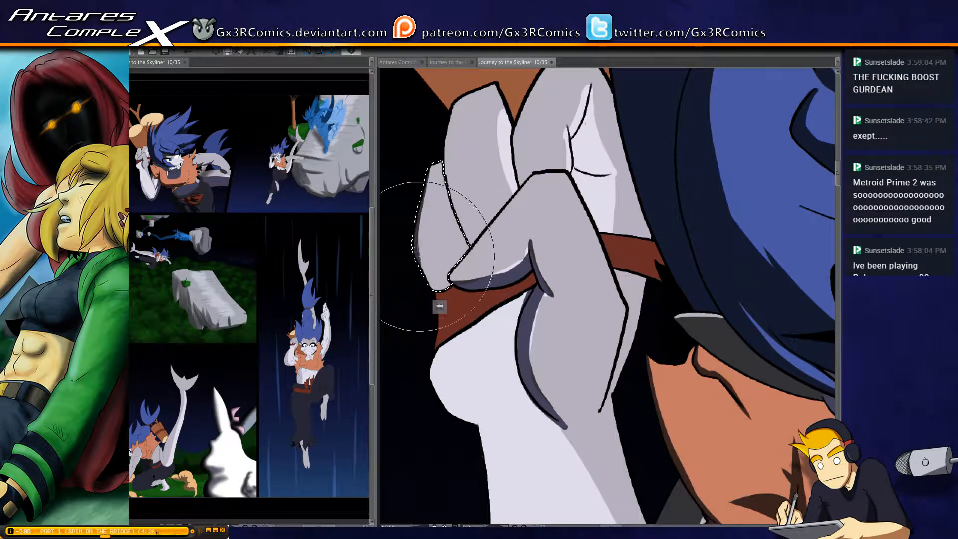
pyautogui.moveTo(445, 172); pyautogui.dragTo(461, 244)
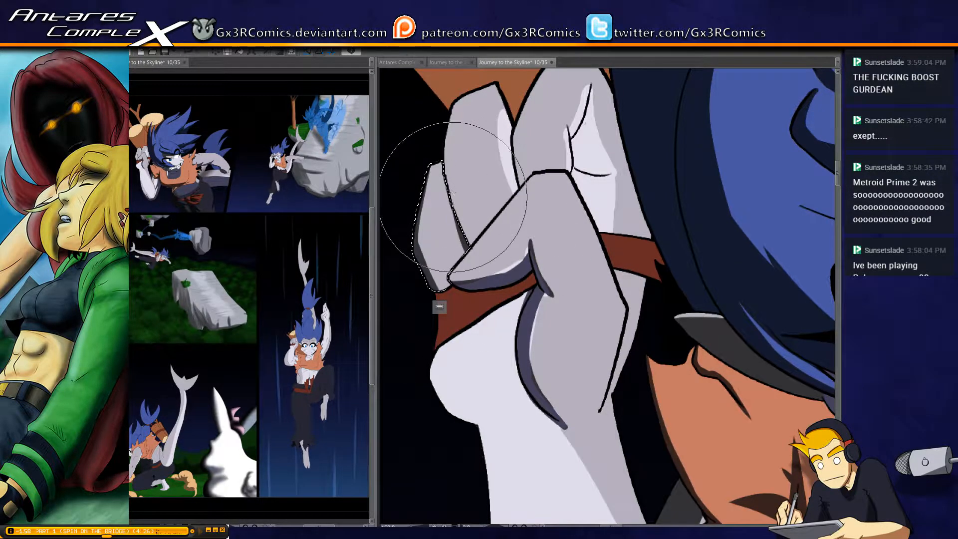
pyautogui.moveTo(445, 196); pyautogui.dragTo(461, 251)
pyautogui.moveTo(454, 155); pyautogui.dragTo(453, 245)
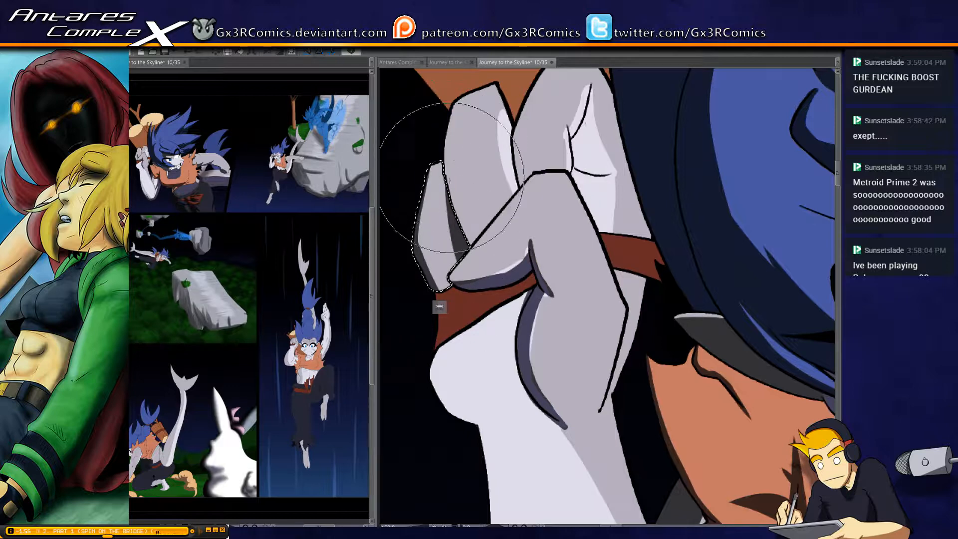
pyautogui.moveTo(449, 178); pyautogui.dragTo(461, 272)
# Select the middle finger of the raised fist and paint a shadow strip down its outer edge to the thumb
pyautogui.press('w')
pyautogui.click(453, 154)
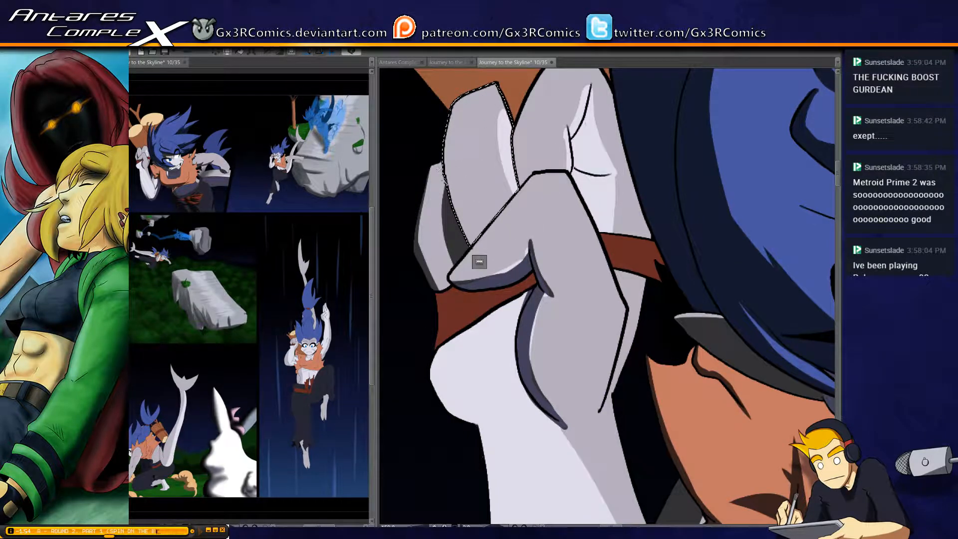
pyautogui.press('b')
pyautogui.moveTo(439, 144); pyautogui.dragTo(447, 271)
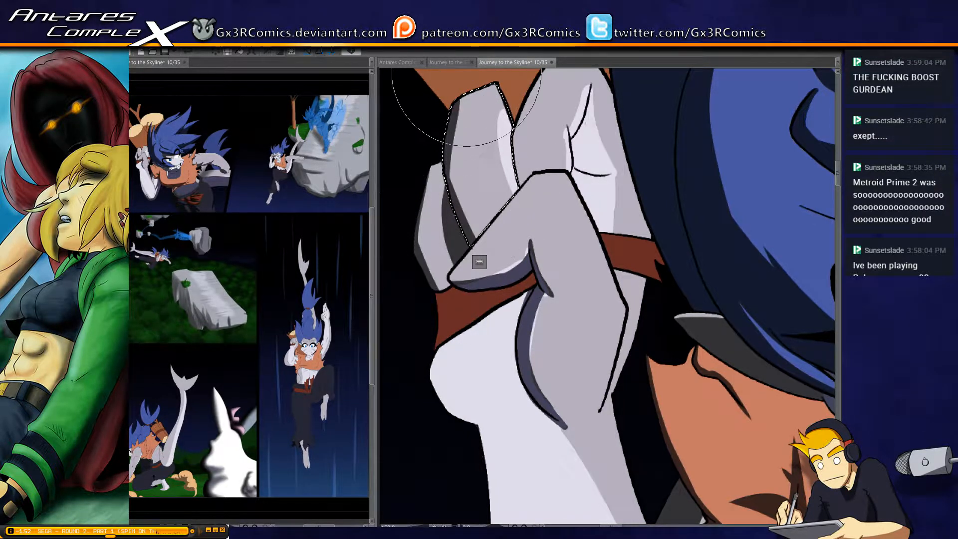
pyautogui.moveTo(458, 97); pyautogui.dragTo(456, 219)
pyautogui.moveTo(455, 177); pyautogui.dragTo(473, 241)
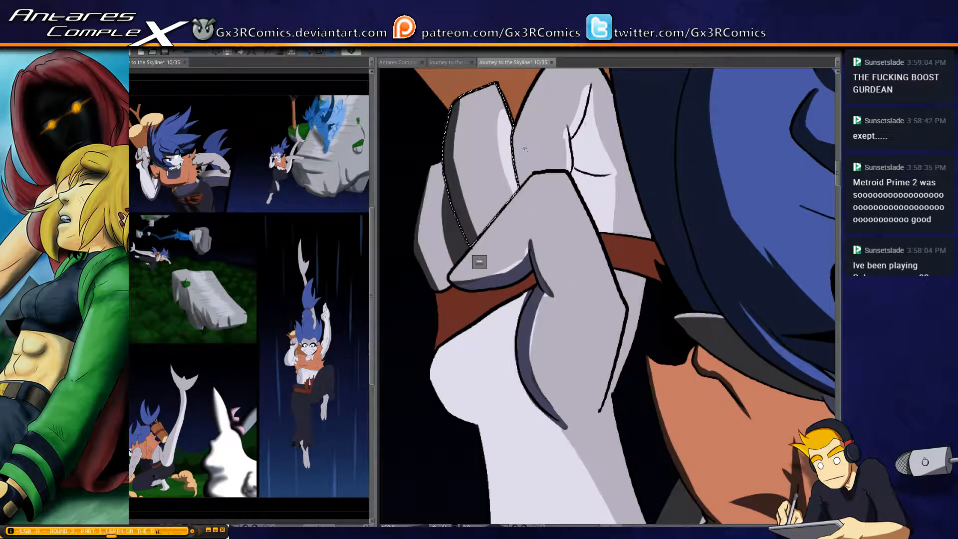
# Shade the creases of the finger nearest the hair, clear the selection and save the page
pyautogui.press('b')
pyautogui.moveTo(522, 154)
pyautogui.mouseDown()
pyautogui.moveTo(498, 269)
pyautogui.moveTo(540, 170)
pyautogui.mouseUp()
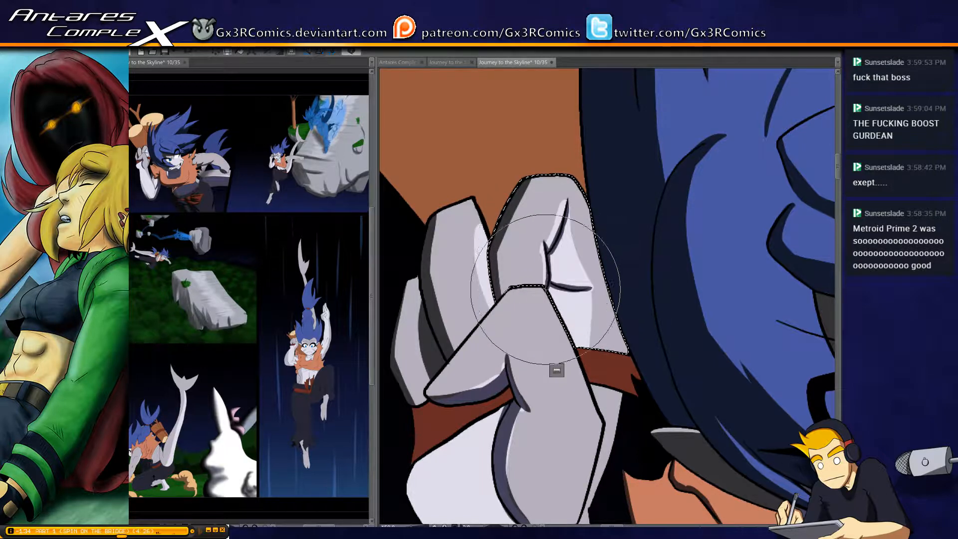
pyautogui.hotkey('ctrl', 'd')
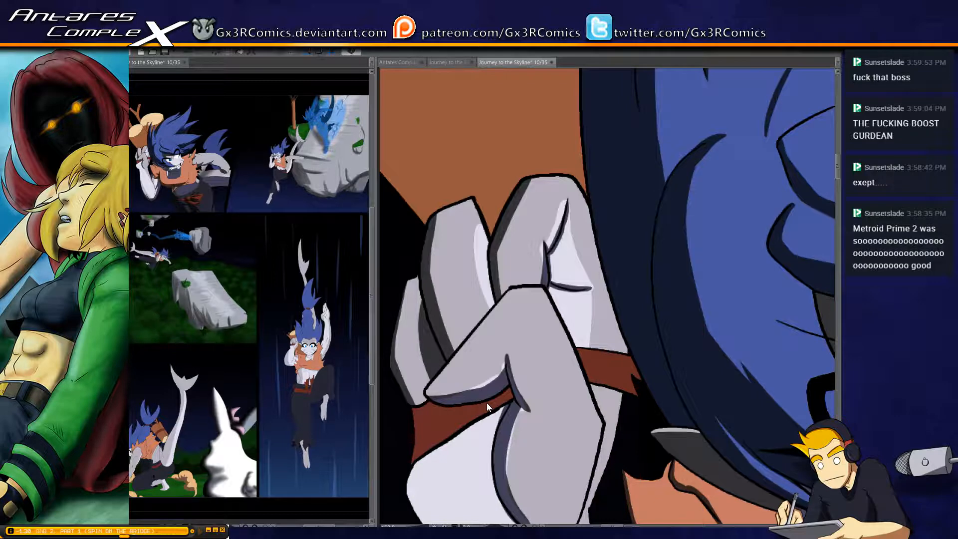
pyautogui.hotkey('ctrl', 's')
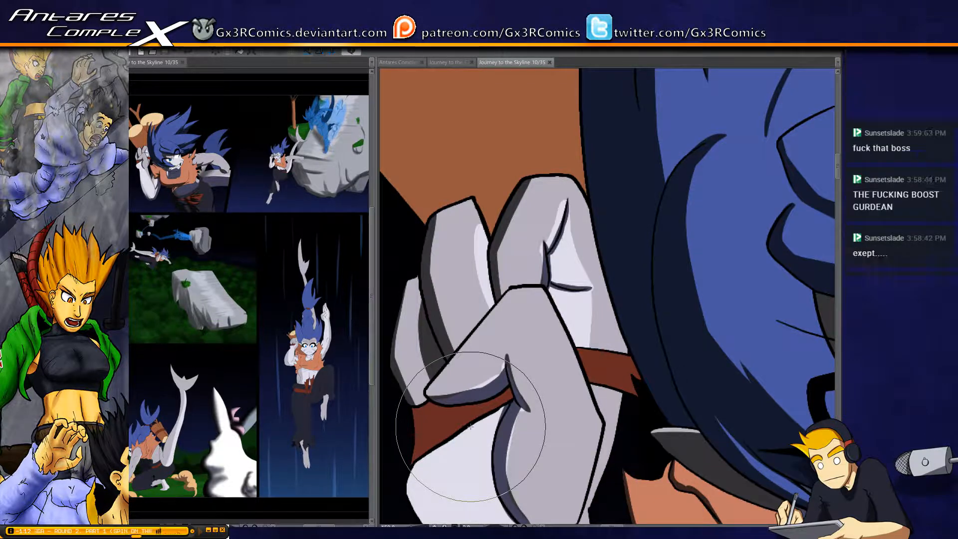
# Select the red wristband section below the thumb, shade it along its upper edge and outer end, and clear the selection
pyautogui.press('w')
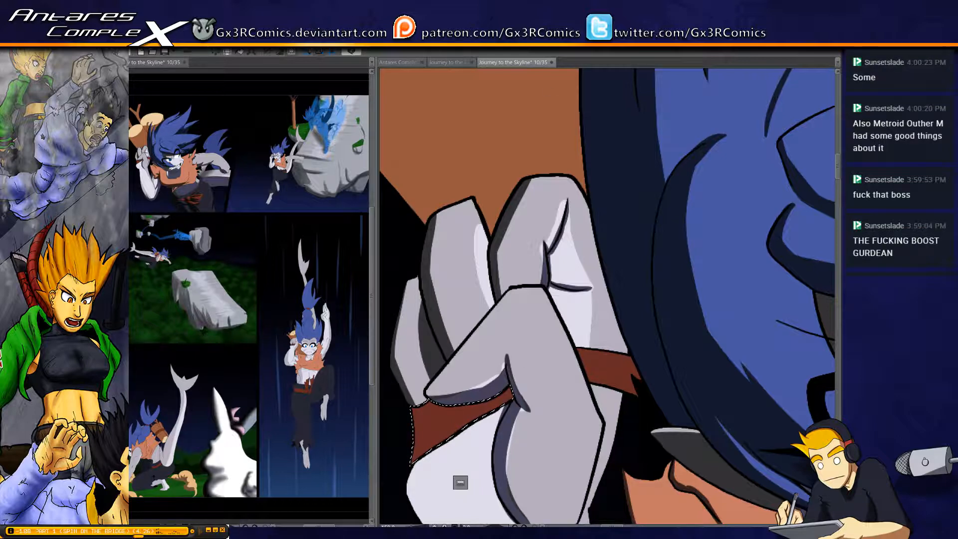
pyautogui.scroll(-5, 557, 196)
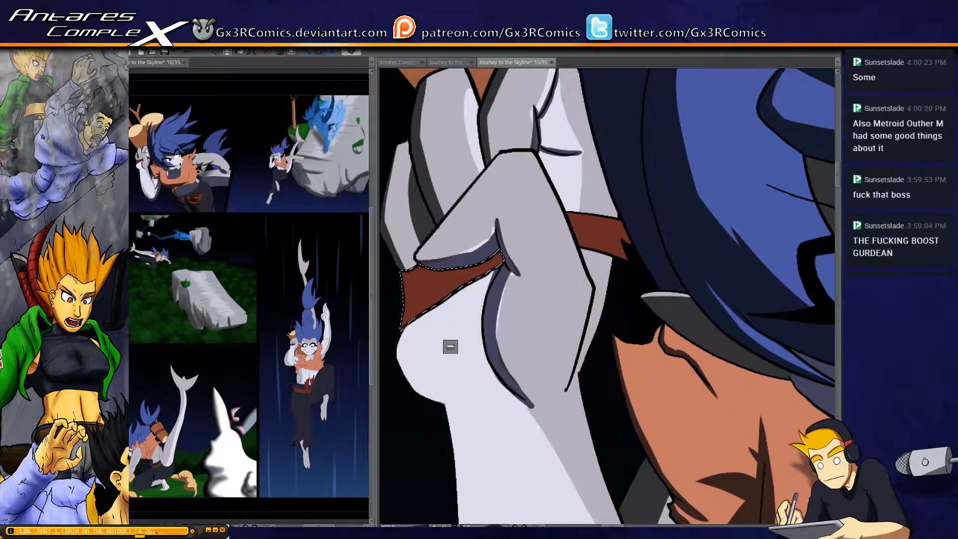
pyautogui.press('b')
pyautogui.moveTo(500, 259); pyautogui.dragTo(446, 289)
pyautogui.moveTo(518, 247)
pyautogui.mouseDown()
pyautogui.moveTo(403, 303)
pyautogui.moveTo(501, 268)
pyautogui.moveTo(461, 257)
pyautogui.moveTo(539, 237)
pyautogui.moveTo(471, 262)
pyautogui.moveTo(440, 261)
pyautogui.moveTo(462, 271)
pyautogui.moveTo(503, 251)
pyautogui.moveTo(437, 290)
pyautogui.mouseUp()
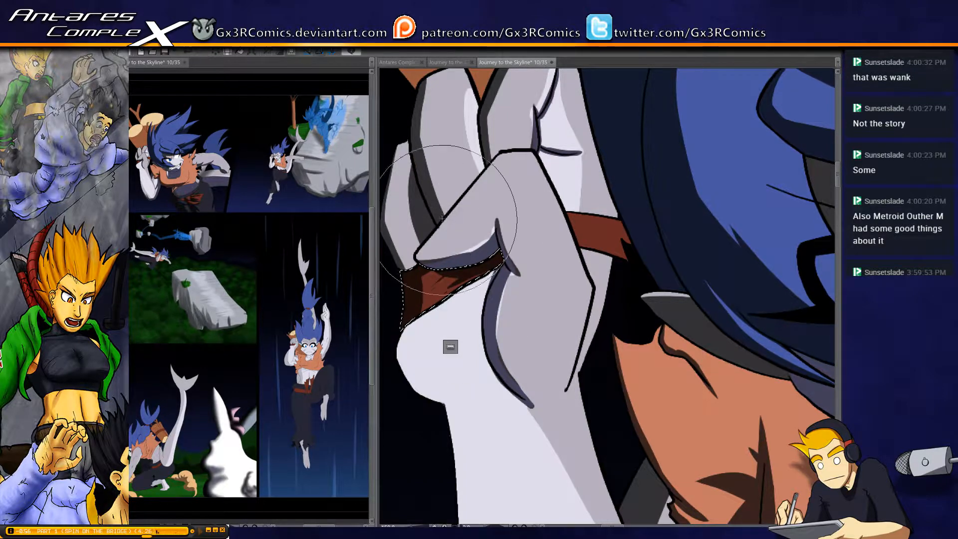
pyautogui.hotkey('ctrl', 'd')
# Clear the finger selection and shade the small red wristband section between the raised hand and the hair
pyautogui.moveTo(547, 271); pyautogui.dragTo(561, 359)
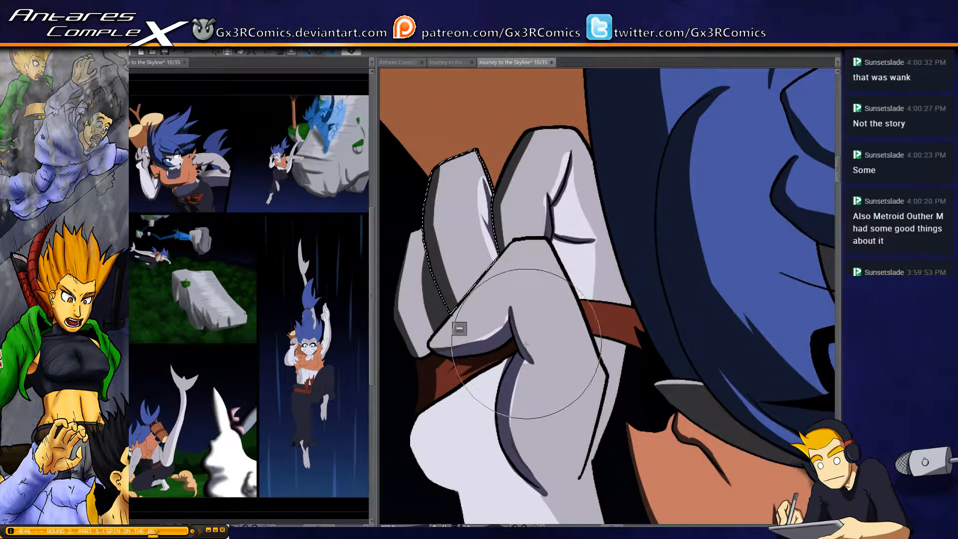
pyautogui.scroll(-1, 515, 332)
pyautogui.moveTo(552, 394)
pyautogui.mouseDown()
pyautogui.moveTo(532, 374)
pyautogui.moveTo(502, 293)
pyautogui.mouseUp()
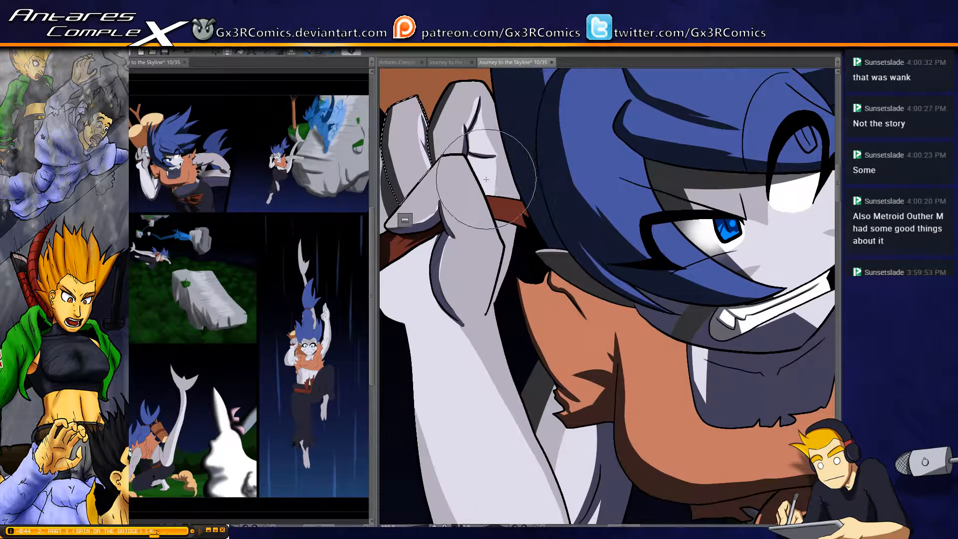
pyautogui.hotkey('ctrl', 'd')
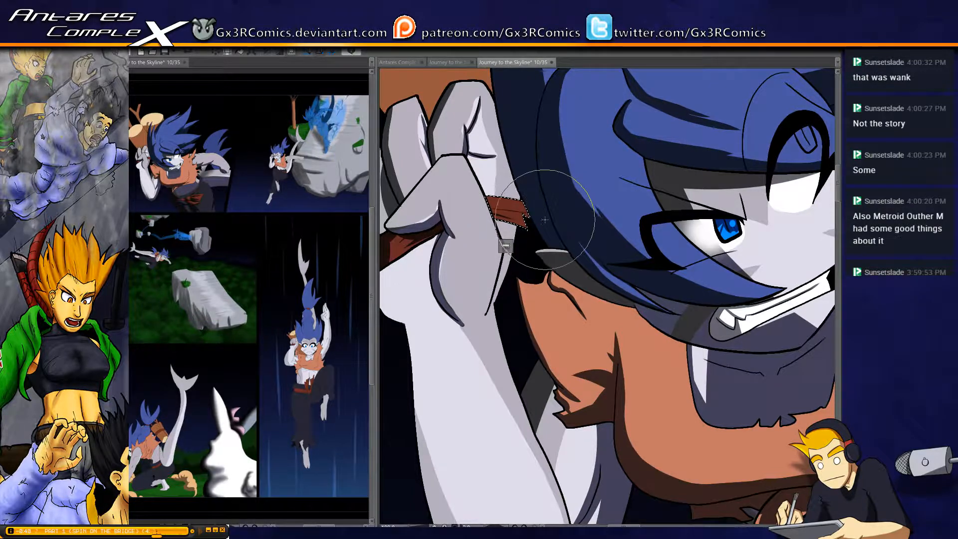
pyautogui.scroll(-2, 583, 293)
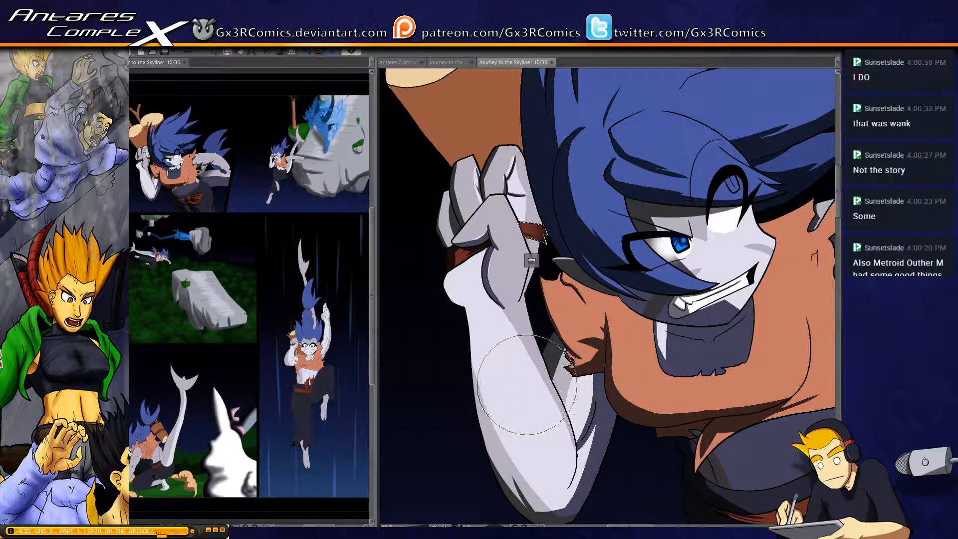
# Select the raised arm and paint a shadow along the forearm's outer edge from the wrist downward, redoing strokes until the contour fits
pyautogui.scroll(-1, 539, 390)
pyautogui.moveTo(540, 390); pyautogui.dragTo(499, 265)
pyautogui.scroll(1, 453, 246)
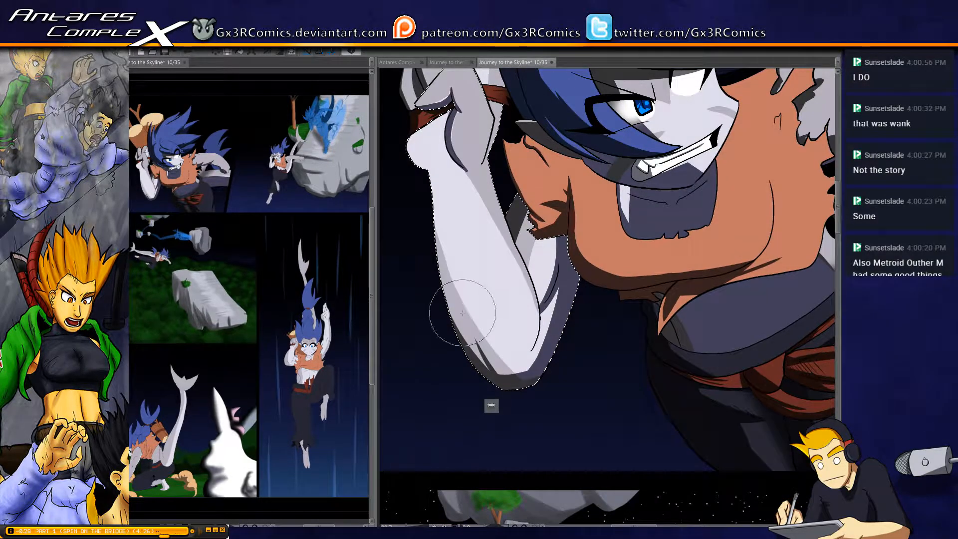
pyautogui.scroll(2, 460, 288)
pyautogui.moveTo(459, 228); pyautogui.dragTo(466, 245)
pyautogui.moveTo(430, 122); pyautogui.dragTo(457, 429)
pyautogui.hotkey('ctrl', 'z')
pyautogui.moveTo(432, 125)
pyautogui.mouseDown()
pyautogui.moveTo(467, 380)
pyautogui.moveTo(507, 508)
pyautogui.mouseUp()
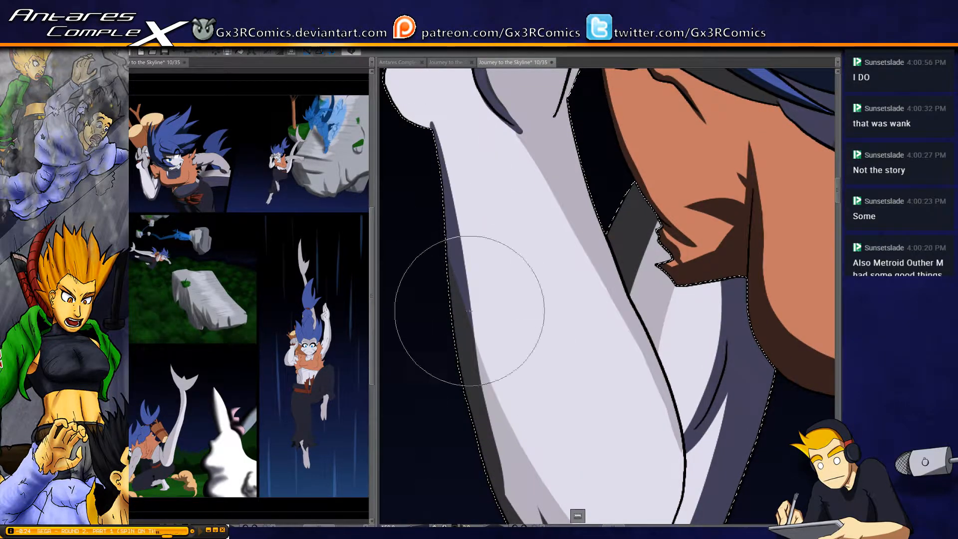
pyautogui.hotkey('ctrl', 'z')
pyautogui.moveTo(435, 126); pyautogui.dragTo(505, 506)
# Extend the forearm's outer-edge shadow down to the elbow, blending it into the existing dark shading
pyautogui.moveTo(495, 407); pyautogui.dragTo(434, 287)
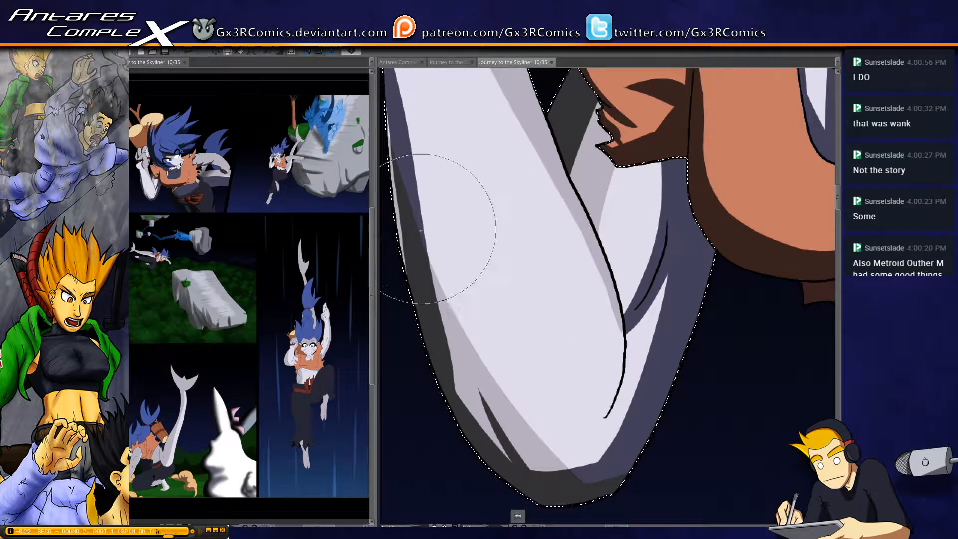
pyautogui.moveTo(402, 171)
pyautogui.mouseDown()
pyautogui.moveTo(437, 345)
pyautogui.moveTo(499, 472)
pyautogui.mouseUp()
pyautogui.hotkey('ctrl', 'z')
pyautogui.moveTo(425, 282); pyautogui.dragTo(508, 467)
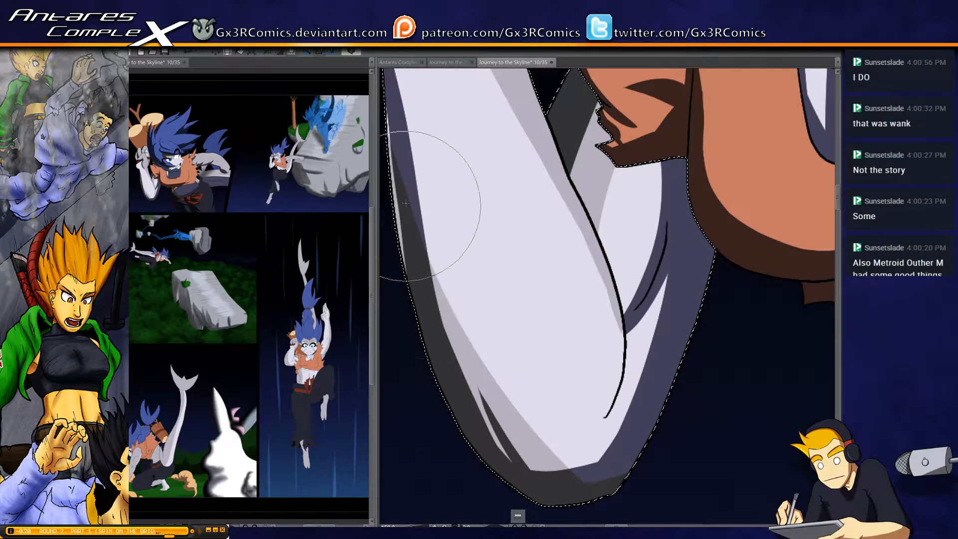
pyautogui.moveTo(411, 271); pyautogui.dragTo(451, 381)
# Shade the rounded heel of the raised hand along its outer edge, tapering the shadow inward across the wrist crease
pyautogui.moveTo(429, 177); pyautogui.dragTo(474, 461)
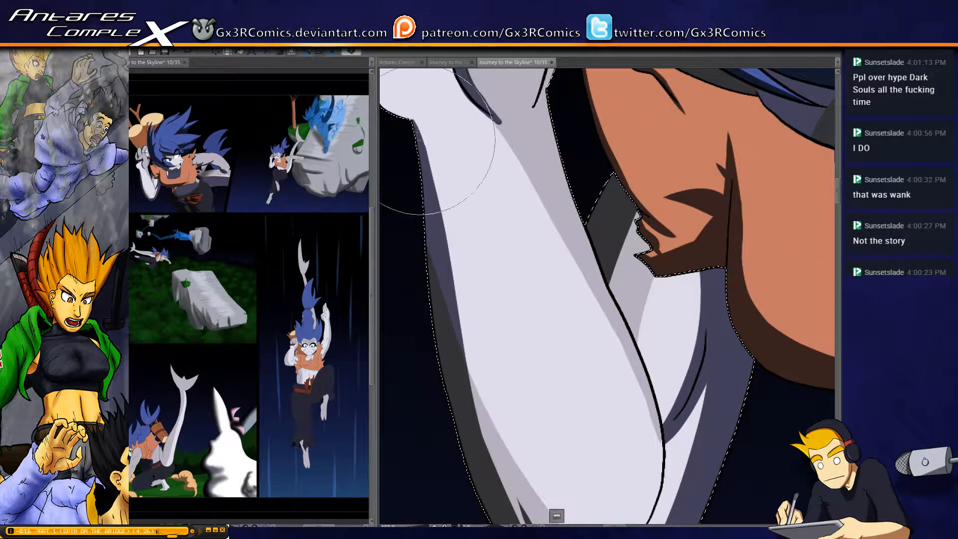
pyautogui.moveTo(410, 146); pyautogui.dragTo(482, 271)
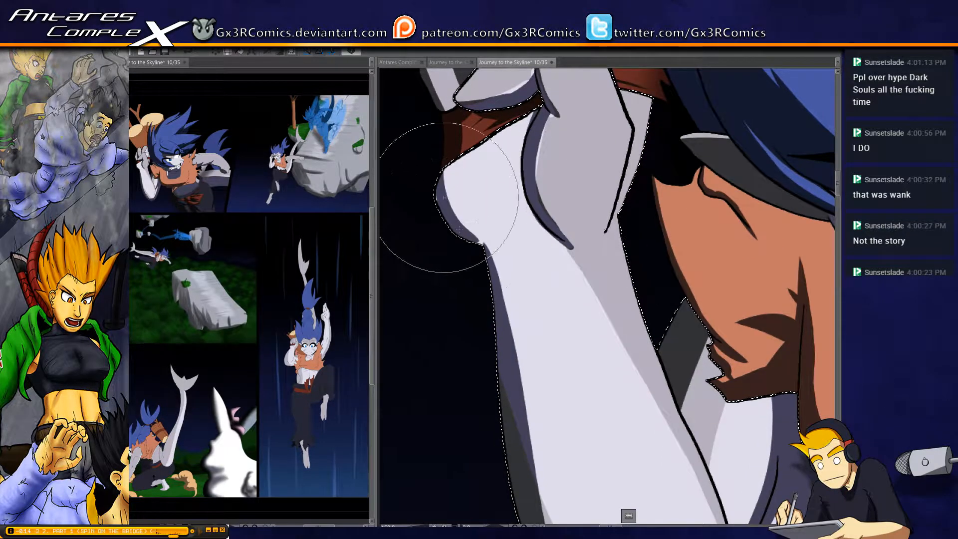
pyautogui.moveTo(458, 231); pyautogui.dragTo(506, 236)
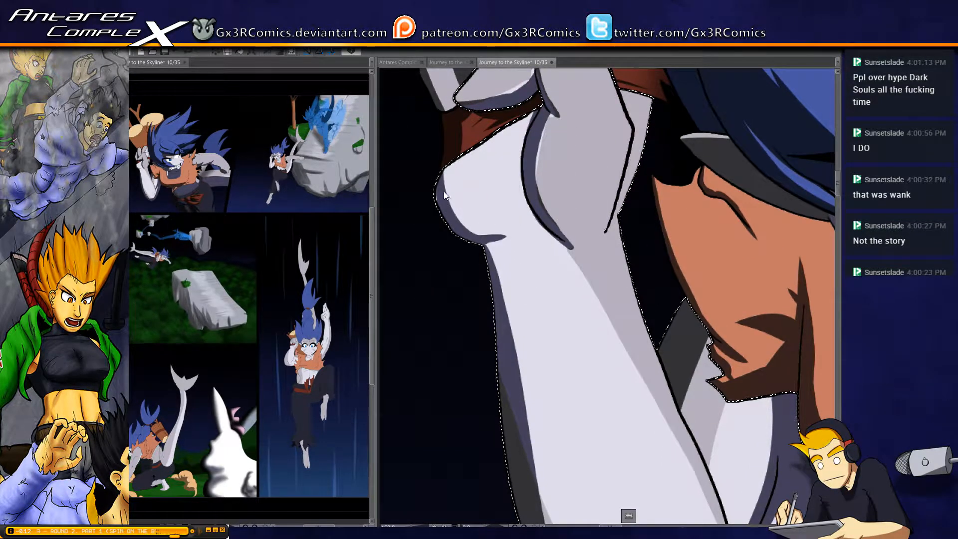
pyautogui.moveTo(444, 210); pyautogui.dragTo(516, 237)
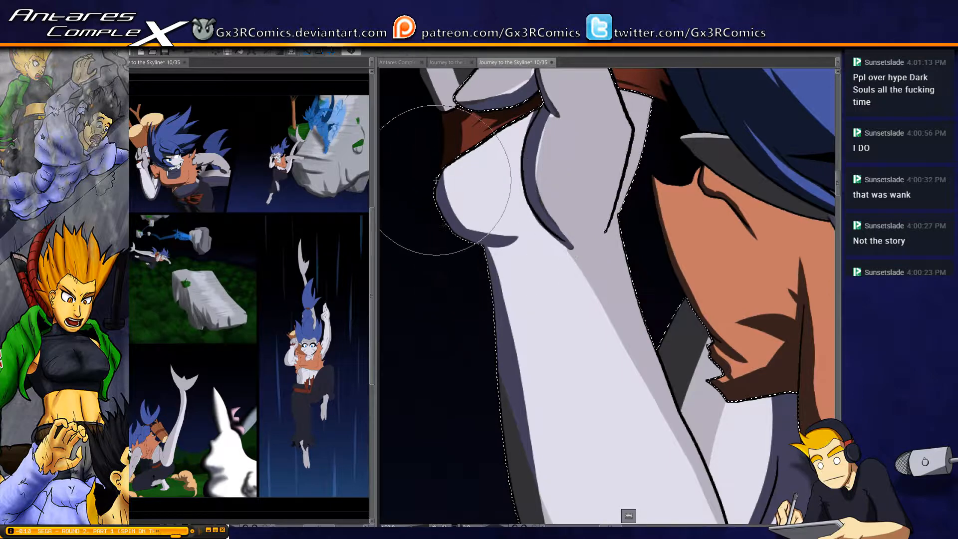
# Lengthen the shadow under the raised hand's heel so it tapers further inward across the wrist
pyautogui.moveTo(440, 187)
pyautogui.mouseDown()
pyautogui.moveTo(497, 234)
pyautogui.moveTo(535, 190)
pyautogui.moveTo(559, 235)
pyautogui.moveTo(488, 234)
pyautogui.moveTo(513, 227)
pyautogui.moveTo(485, 246)
pyautogui.moveTo(520, 224)
pyautogui.moveTo(489, 242)
pyautogui.moveTo(500, 292)
pyautogui.mouseUp()
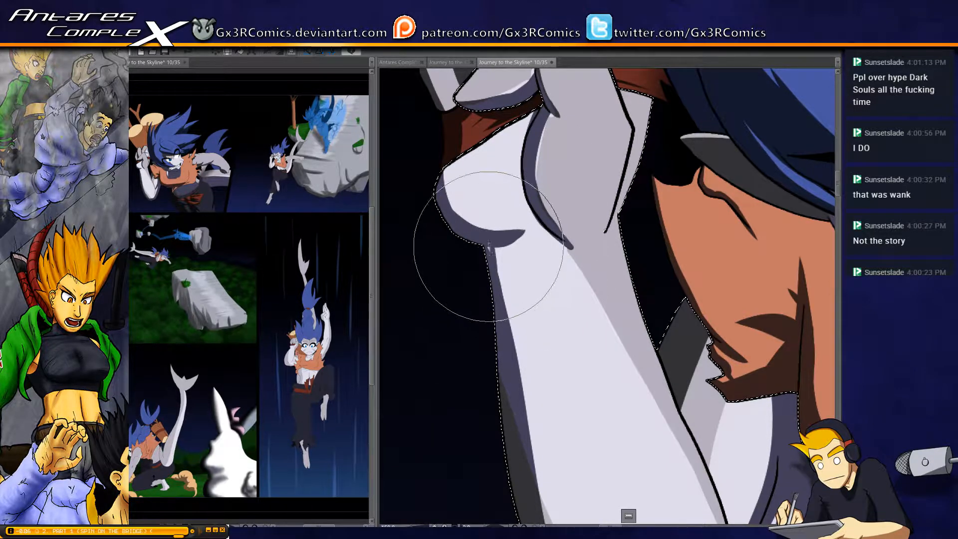
pyautogui.moveTo(594, 388); pyautogui.dragTo(459, 287)
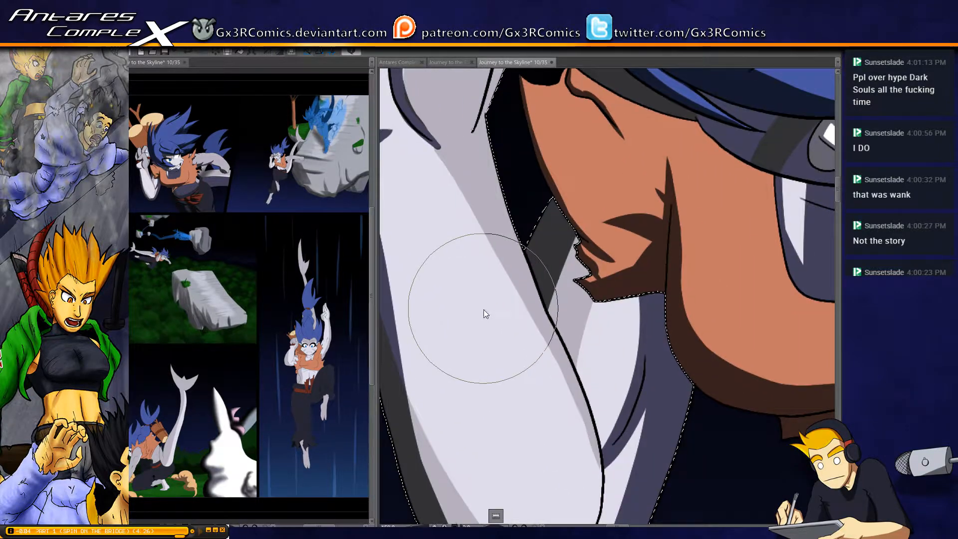
pyautogui.scroll(-2, 483, 300)
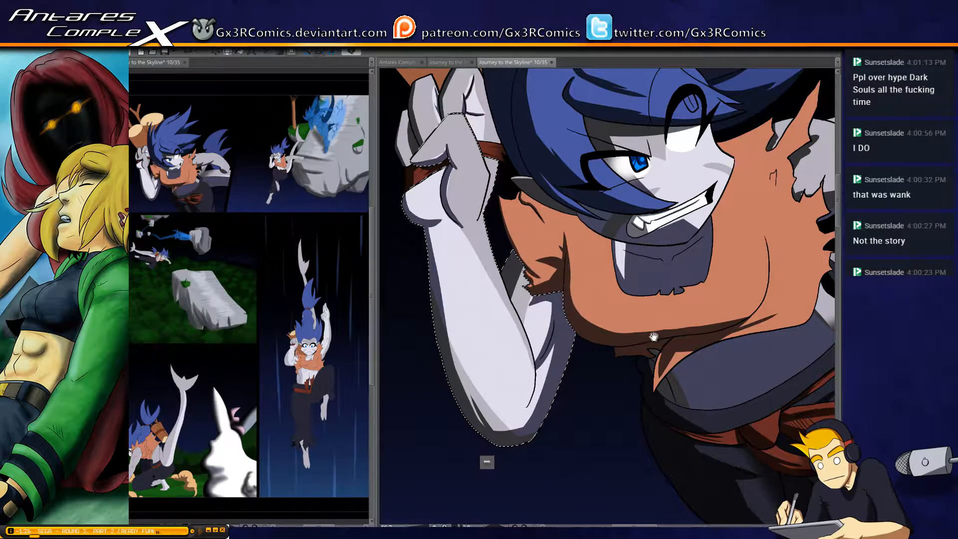
# Select the orange top and paint a dark shadow on its pointed torn shoulder strip, curving around the base of the tear
pyautogui.moveTo(653, 337); pyautogui.dragTo(503, 278)
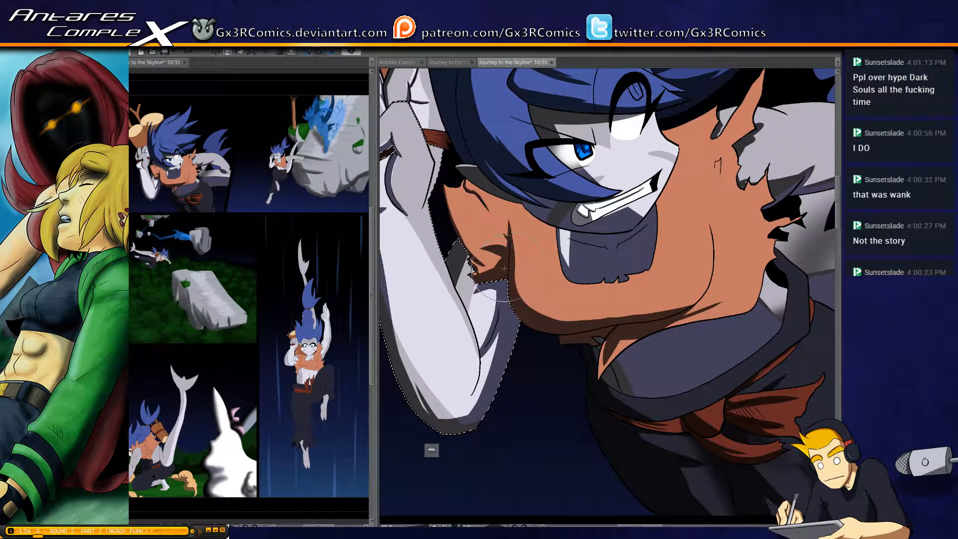
pyautogui.moveTo(649, 373); pyautogui.dragTo(543, 376)
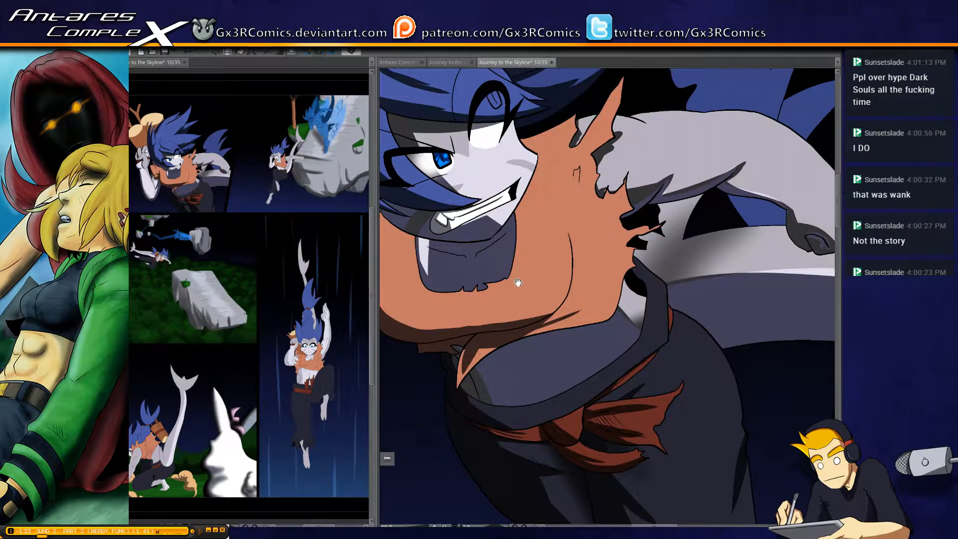
pyautogui.moveTo(518, 282); pyautogui.dragTo(529, 288)
pyautogui.click(500, 309)
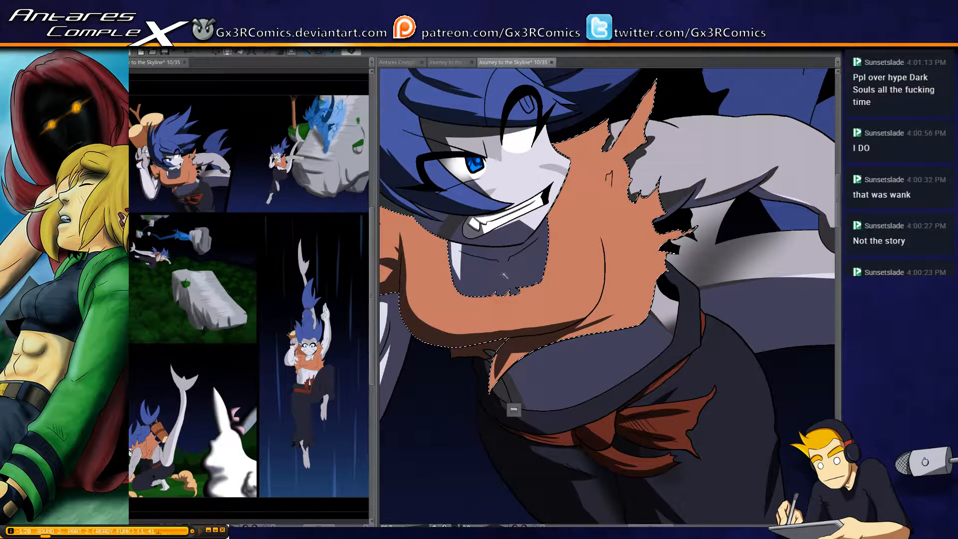
pyautogui.press('b')
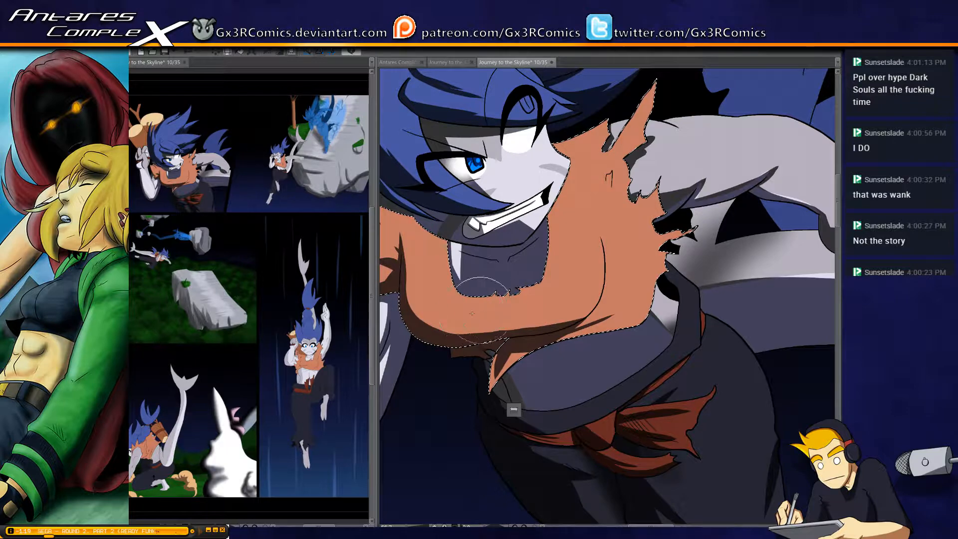
pyautogui.moveTo(630, 264); pyautogui.dragTo(512, 344)
pyautogui.scroll(2, 491, 267)
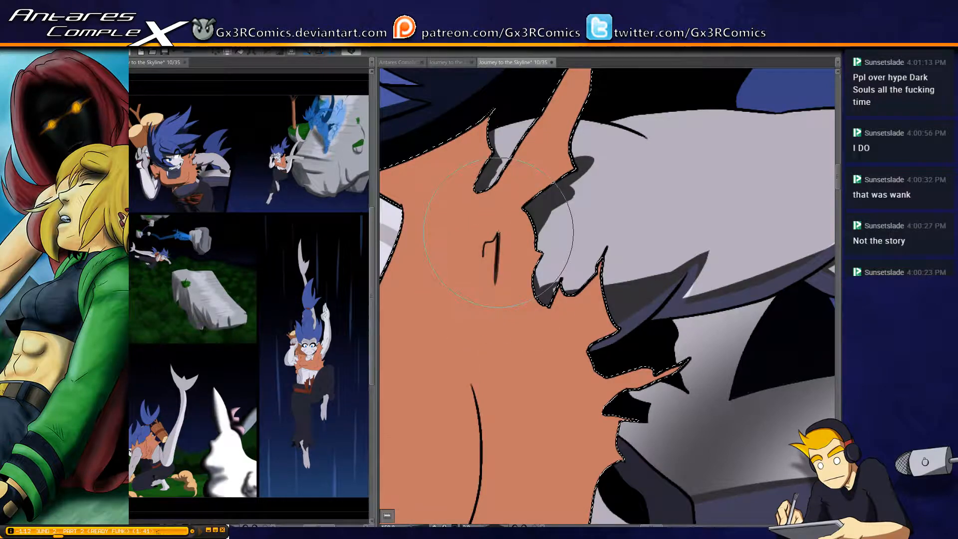
pyautogui.moveTo(494, 181)
pyautogui.mouseDown()
pyautogui.moveTo(474, 270)
pyautogui.moveTo(560, 115)
pyautogui.mouseUp()
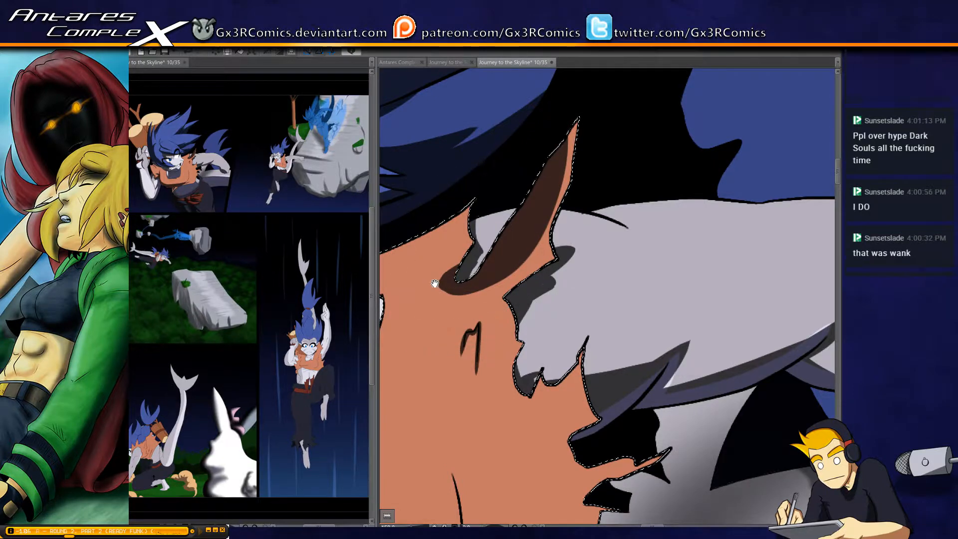
pyautogui.moveTo(440, 276); pyautogui.dragTo(495, 256)
# Shade the orange top's shoulder where it meets the hair and cheek, and add a thin tapered fold shadow beside it
pyautogui.moveTo(435, 258); pyautogui.dragTo(537, 265)
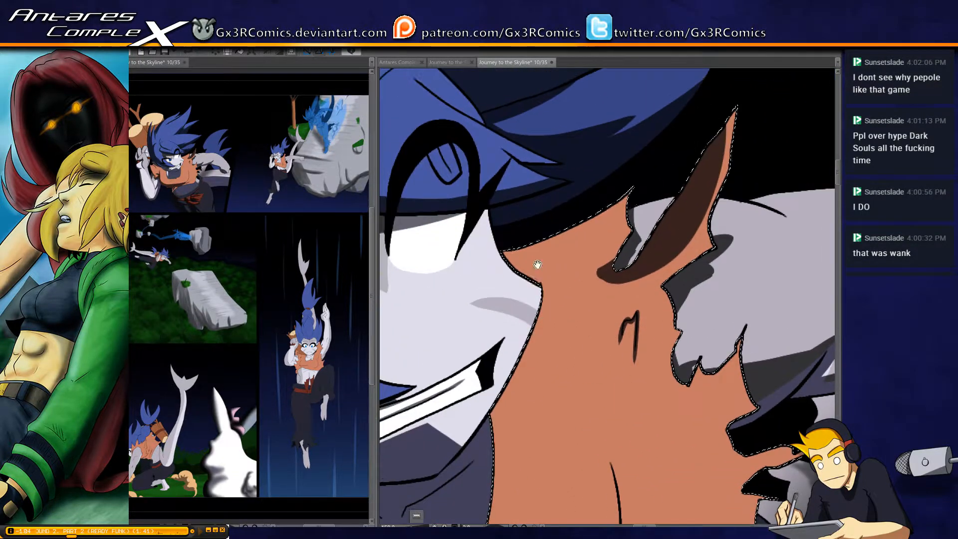
pyautogui.moveTo(496, 259)
pyautogui.mouseDown()
pyautogui.moveTo(548, 282)
pyautogui.moveTo(541, 266)
pyautogui.moveTo(524, 262)
pyautogui.moveTo(560, 289)
pyautogui.moveTo(542, 284)
pyautogui.moveTo(520, 325)
pyautogui.moveTo(542, 309)
pyautogui.mouseUp()
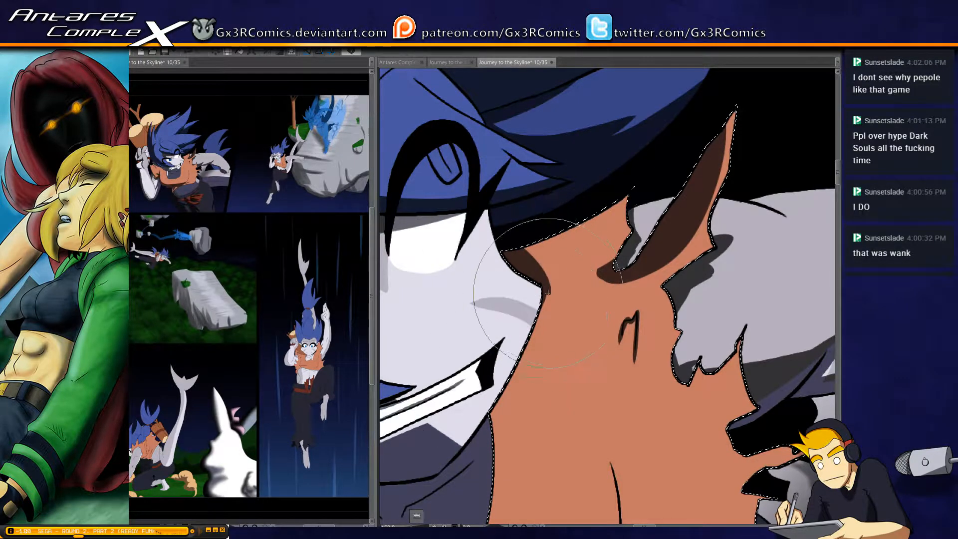
pyautogui.moveTo(521, 269); pyautogui.dragTo(583, 248)
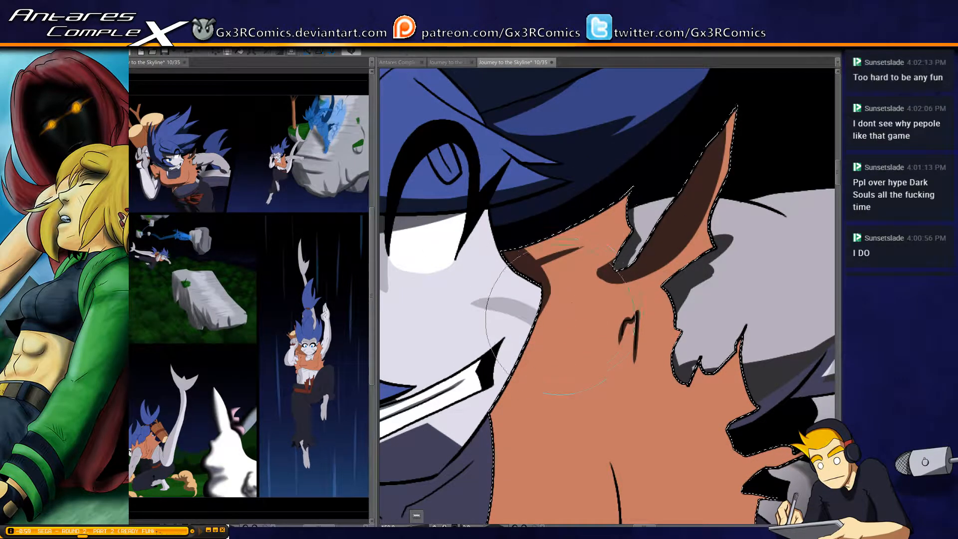
# Shade along the chest contour of the orange top, undoing the full-length stroke and keeping the shadow to the lower curve
pyautogui.scroll(-1, 565, 300)
pyautogui.moveTo(584, 432)
pyautogui.mouseDown()
pyautogui.moveTo(486, 342)
pyautogui.moveTo(589, 215)
pyautogui.moveTo(619, 229)
pyautogui.moveTo(592, 319)
pyautogui.mouseUp()
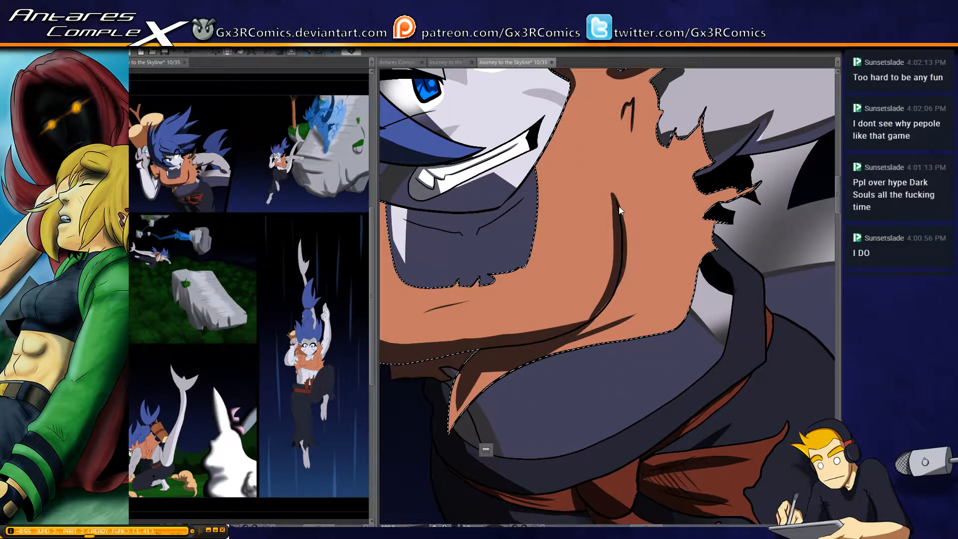
pyautogui.hotkey('ctrl', 'z')
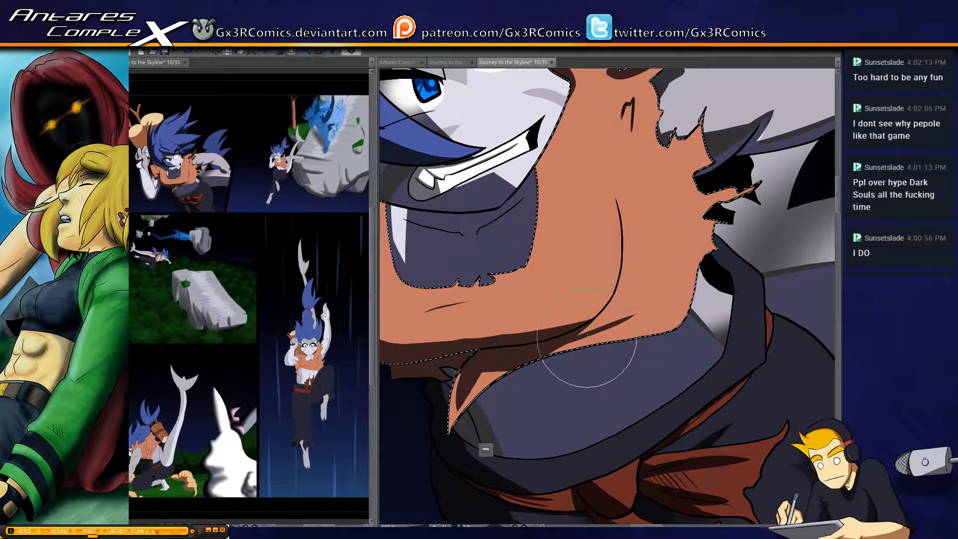
pyautogui.scroll(3, 587, 338)
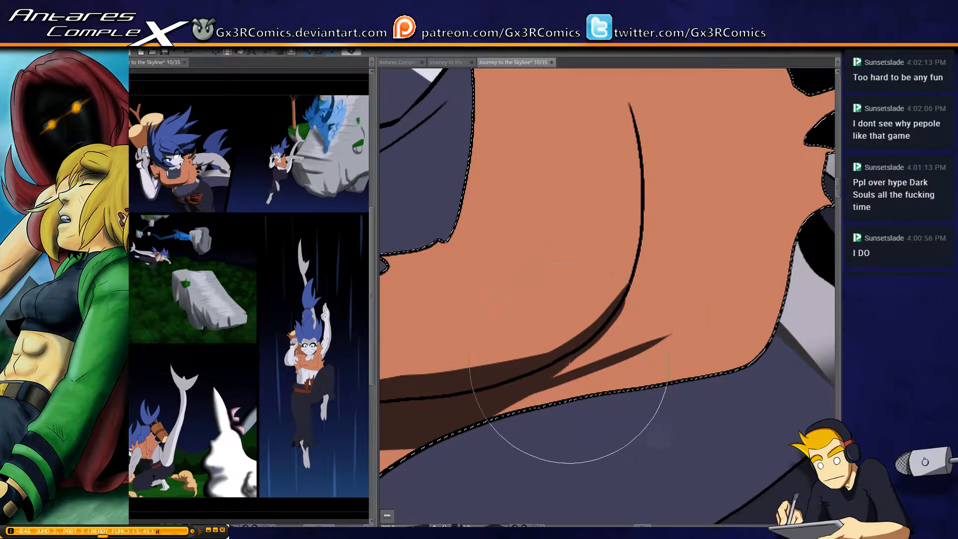
pyautogui.scroll(-3, 449, 394)
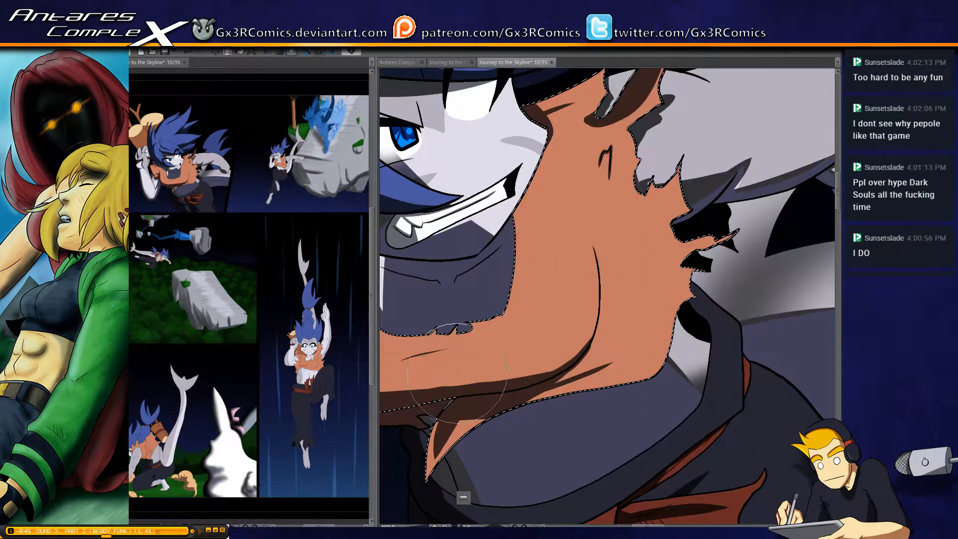
# Paint a soft, blurred shadow on the orange top between the armpit fold and the neckline
pyautogui.moveTo(413, 324); pyautogui.dragTo(571, 281)
pyautogui.moveTo(495, 356); pyautogui.dragTo(546, 299)
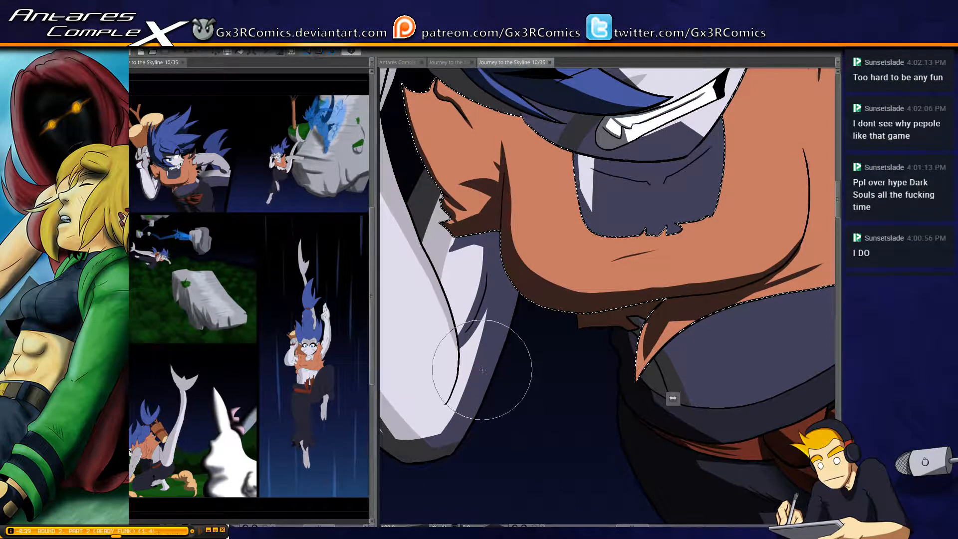
pyautogui.moveTo(482, 369); pyautogui.dragTo(408, 473)
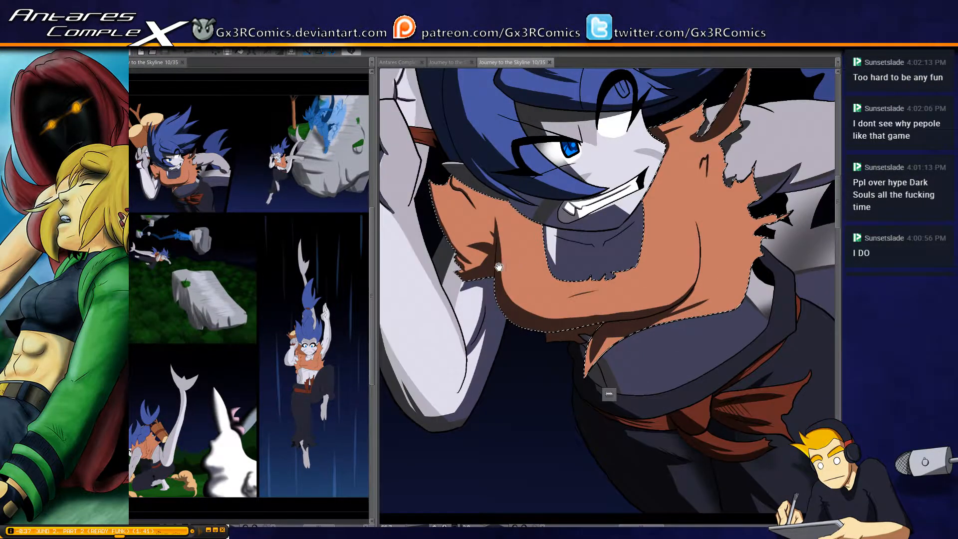
pyautogui.moveTo(438, 329); pyautogui.dragTo(556, 374)
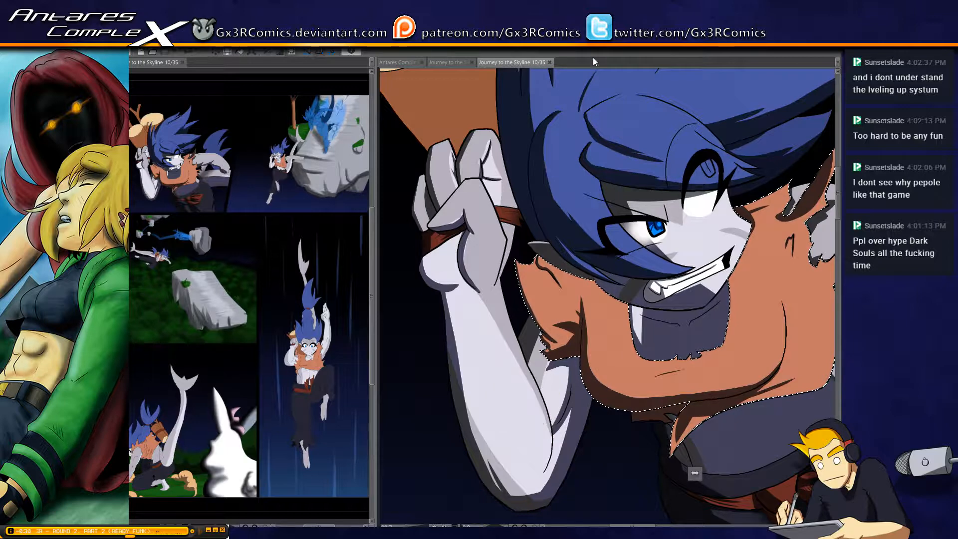
pyautogui.scroll(-1, 577, 332)
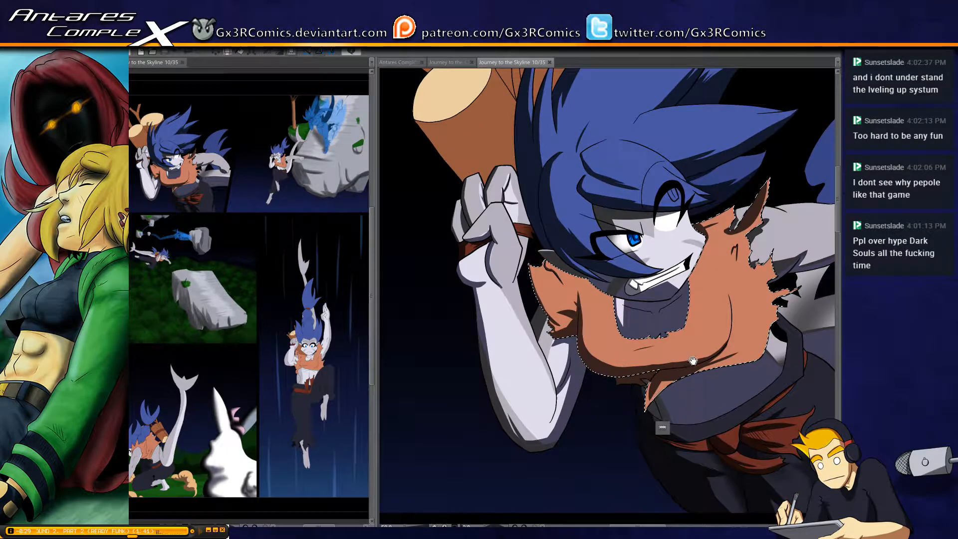
pyautogui.moveTo(693, 360); pyautogui.dragTo(618, 351)
pyautogui.moveTo(522, 256)
pyautogui.mouseDown()
pyautogui.moveTo(534, 279)
pyautogui.moveTo(537, 256)
pyautogui.moveTo(553, 279)
pyautogui.moveTo(514, 294)
pyautogui.moveTo(484, 255)
pyautogui.mouseUp()
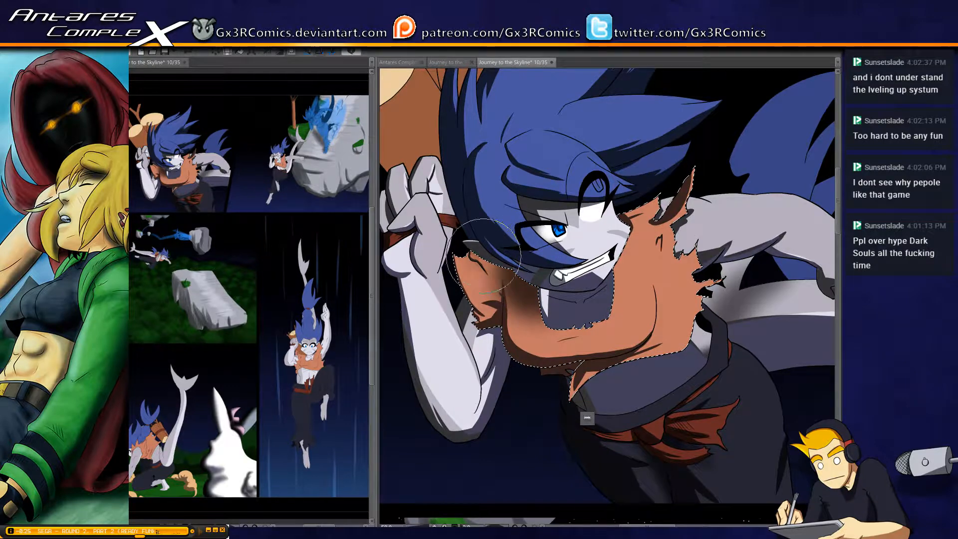
# Shade the torn side flaps of the orange top with dark shadows tapering inward from the ragged edge
pyautogui.scroll(-2, 565, 289)
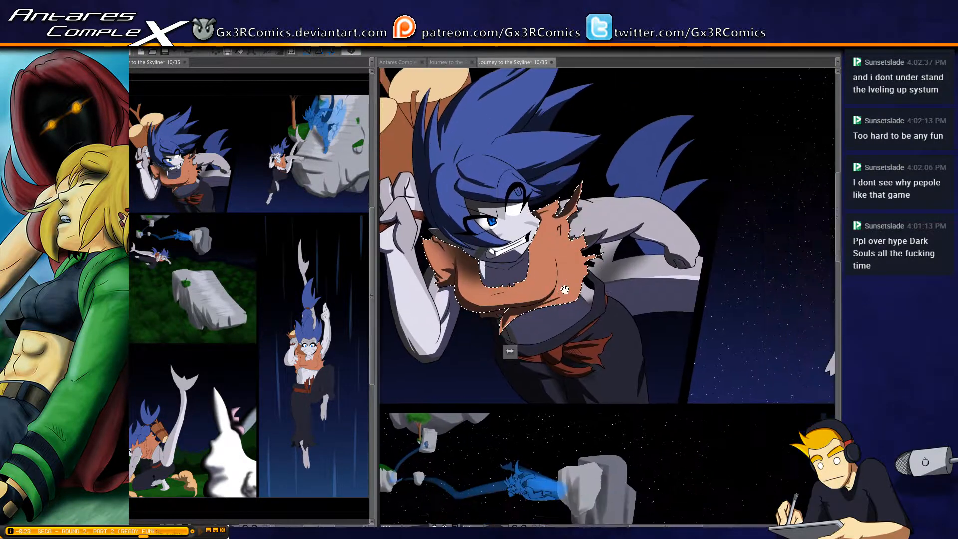
pyautogui.scroll(2, 562, 319)
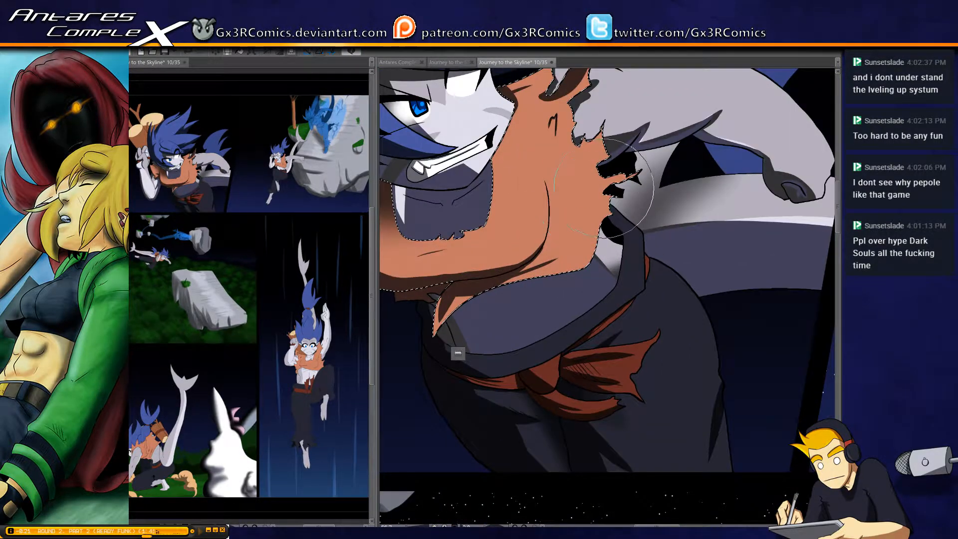
pyautogui.scroll(1, 603, 188)
pyautogui.scroll(1, 598, 194)
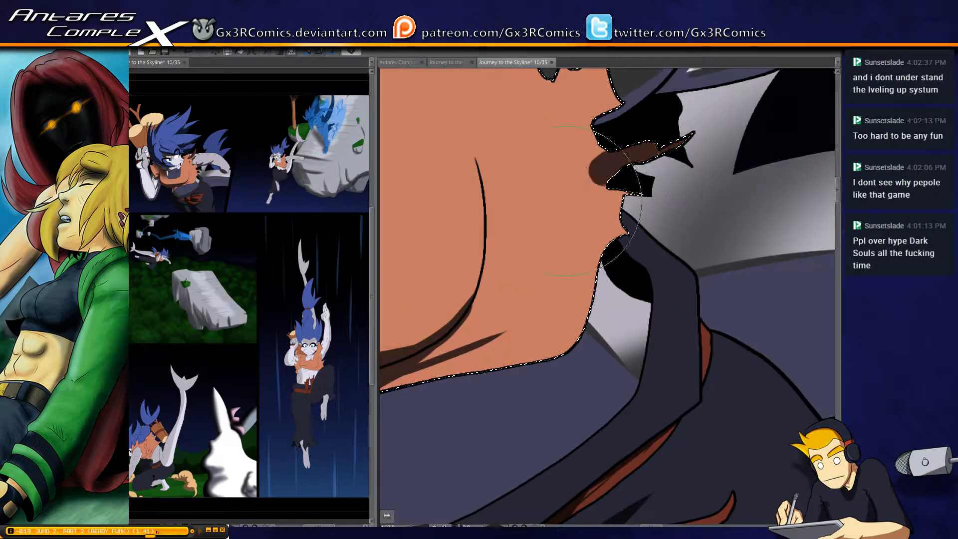
pyautogui.moveTo(567, 201); pyautogui.dragTo(556, 223)
pyautogui.moveTo(636, 186)
pyautogui.mouseDown()
pyautogui.moveTo(590, 212)
pyautogui.moveTo(591, 224)
pyautogui.mouseUp()
# Shade the hanging torn tip at the lower hem of the orange top, leaving its outer edge lit
pyautogui.moveTo(447, 382); pyautogui.dragTo(583, 305)
pyautogui.moveTo(476, 381); pyautogui.dragTo(626, 299)
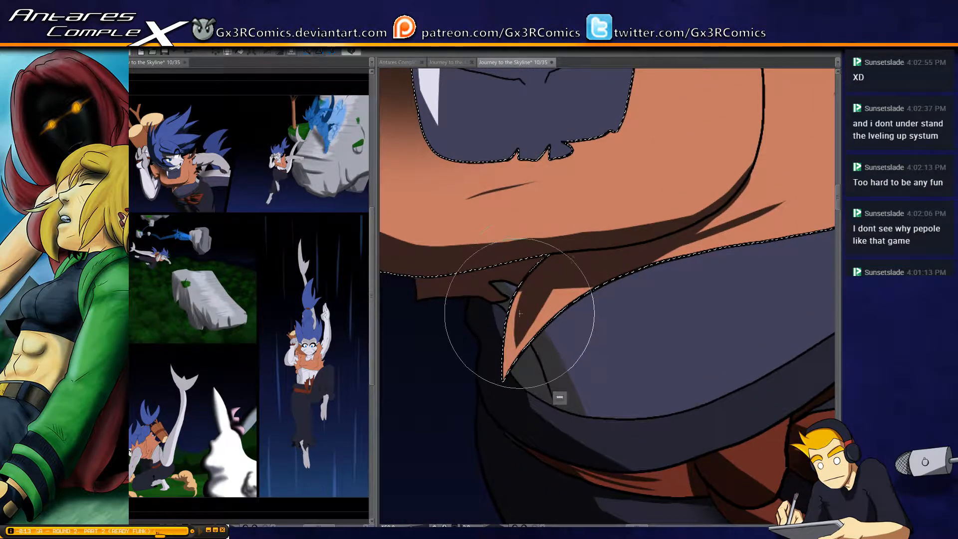
pyautogui.moveTo(534, 322); pyautogui.dragTo(565, 274)
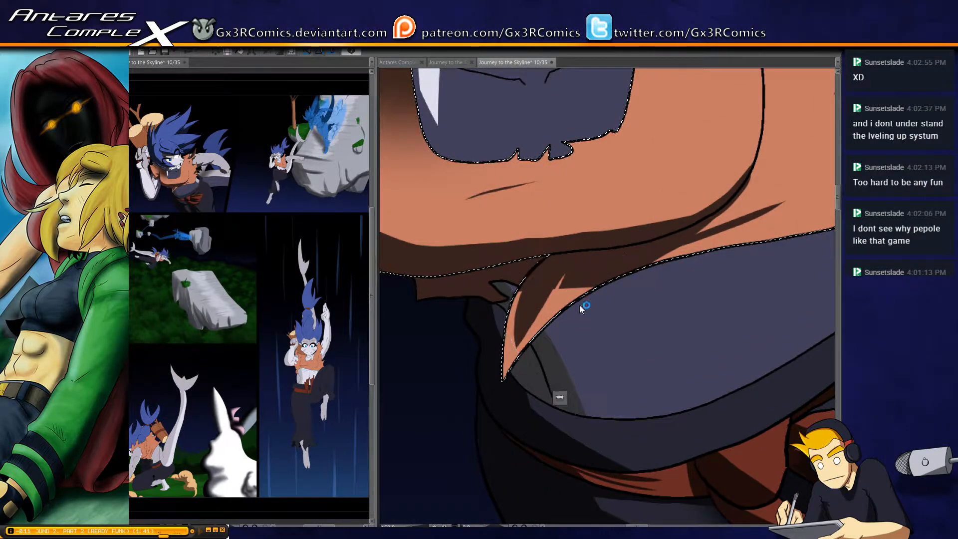
pyautogui.keyDown('alt'); pyautogui.click(582, 306); pyautogui.keyUp('alt')
# Select the neck area inside the neckline and paint a thin light highlight along the collarbone line with a smaller brush
pyautogui.moveTo(468, 286); pyautogui.dragTo(540, 361)
pyautogui.moveTo(590, 271); pyautogui.dragTo(596, 354)
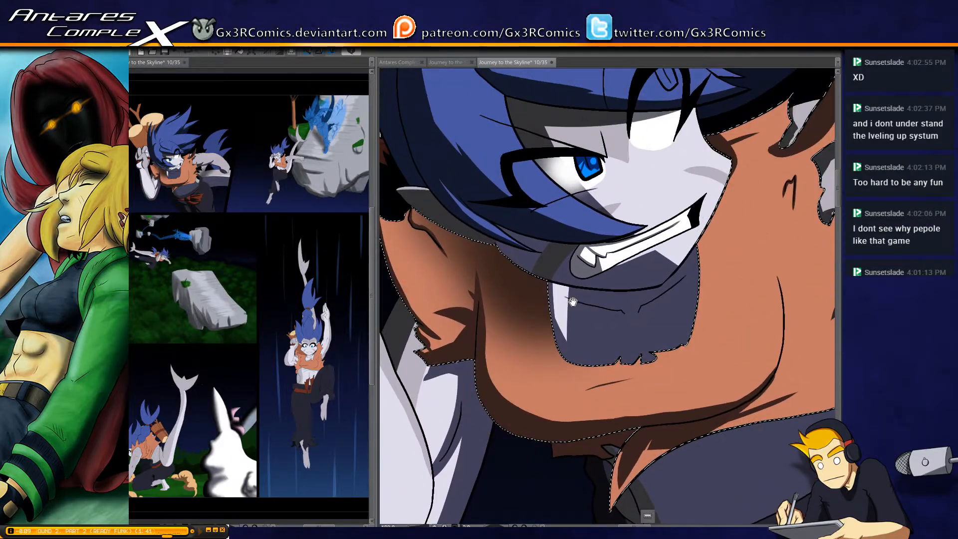
pyautogui.moveTo(609, 289); pyautogui.dragTo(600, 231)
pyautogui.moveTo(589, 314); pyautogui.dragTo(529, 329)
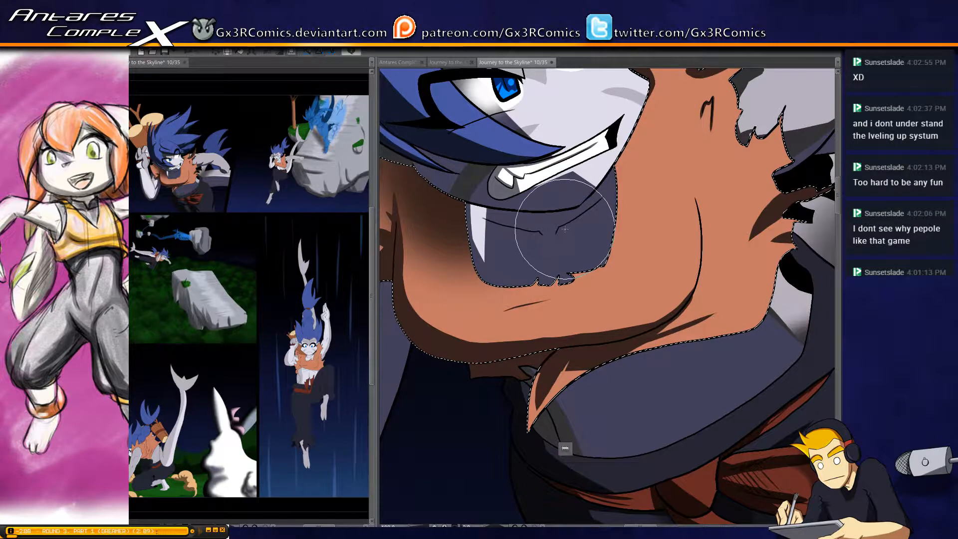
pyautogui.press('[')
pyautogui.press('[')
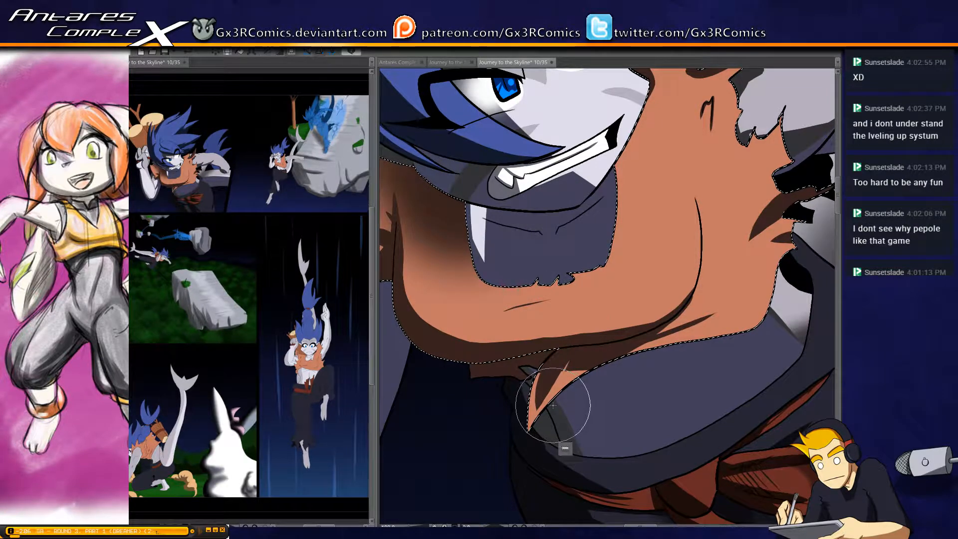
pyautogui.press('w')
pyautogui.click(570, 227)
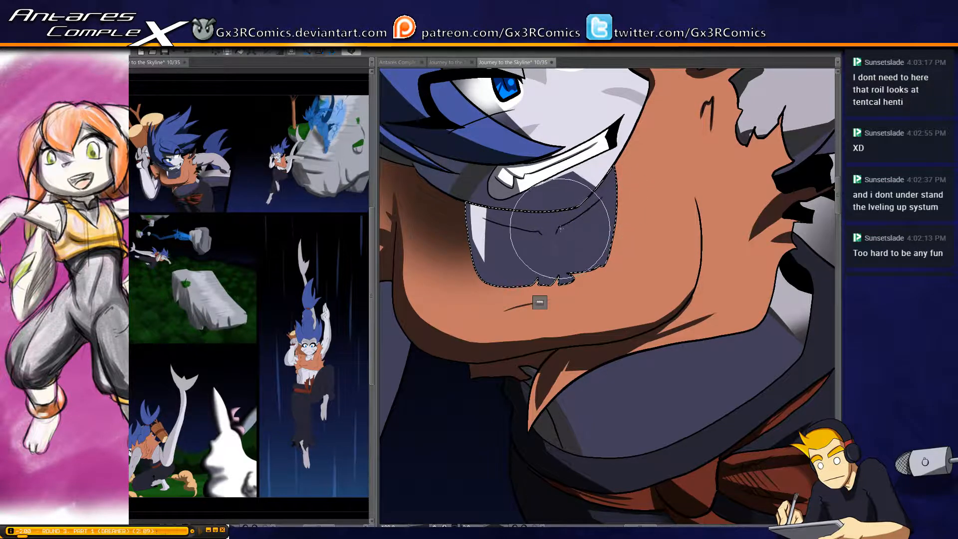
pyautogui.moveTo(569, 223); pyautogui.dragTo(600, 205)
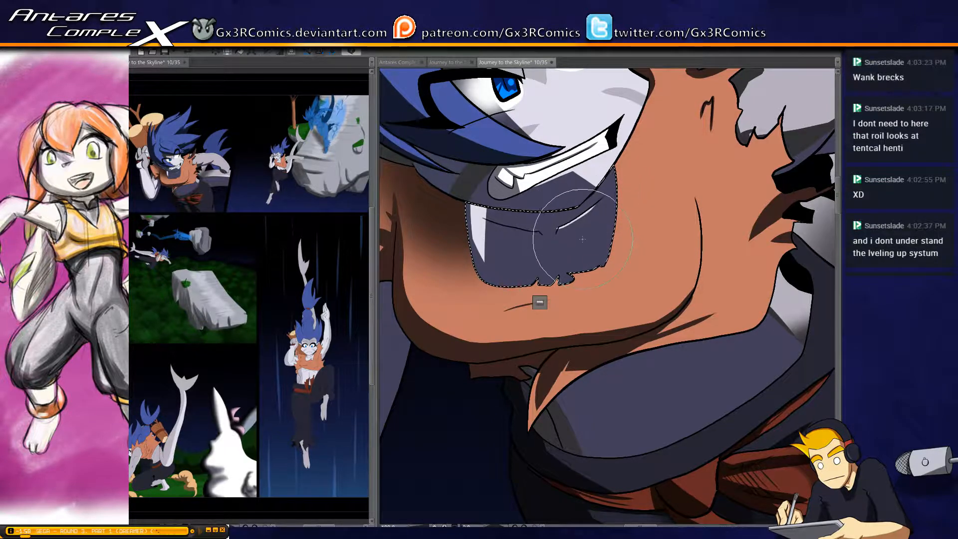
# Select the large blue tuft behind the outstretched arm and paint a dark shadow down its outer curved edge to the base
pyautogui.scroll(-1, 568, 242)
pyautogui.moveTo(646, 352); pyautogui.dragTo(560, 276)
pyautogui.moveTo(613, 398); pyautogui.dragTo(537, 194)
pyautogui.moveTo(518, 245); pyautogui.dragTo(535, 410)
pyautogui.moveTo(636, 250); pyautogui.dragTo(518, 376)
pyautogui.moveTo(653, 282); pyautogui.dragTo(550, 331)
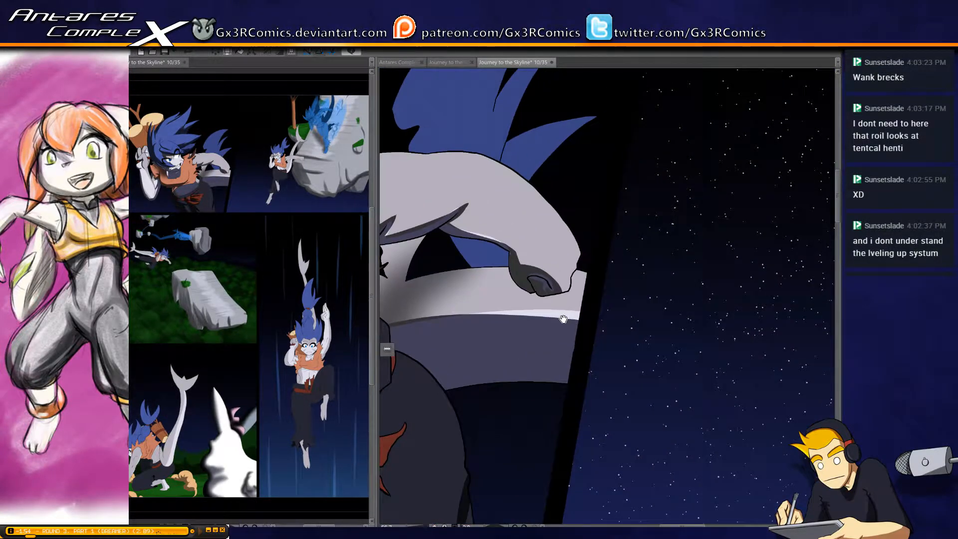
pyautogui.moveTo(481, 241); pyautogui.dragTo(588, 379)
pyautogui.moveTo(569, 234); pyautogui.dragTo(583, 241)
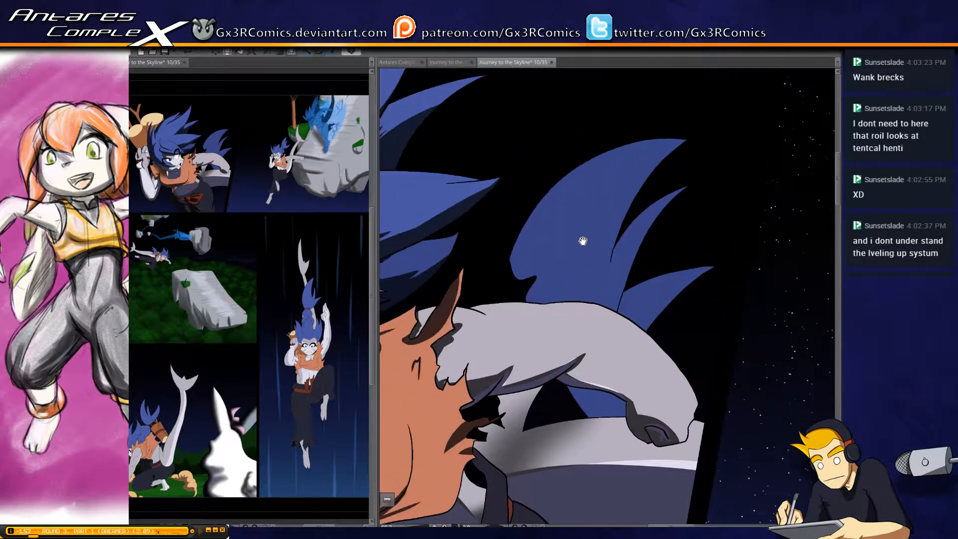
pyautogui.click(542, 246)
pyautogui.press('b')
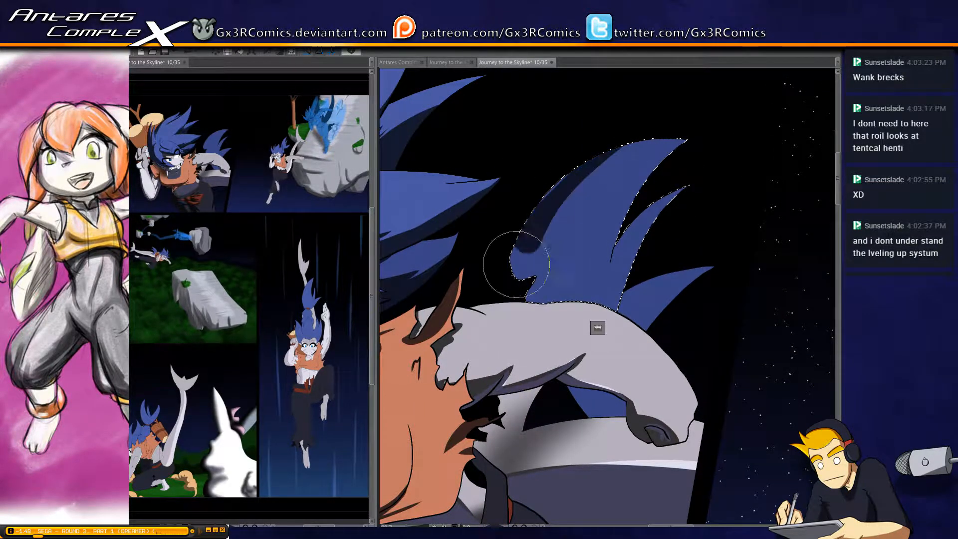
pyautogui.moveTo(608, 150); pyautogui.dragTo(516, 275)
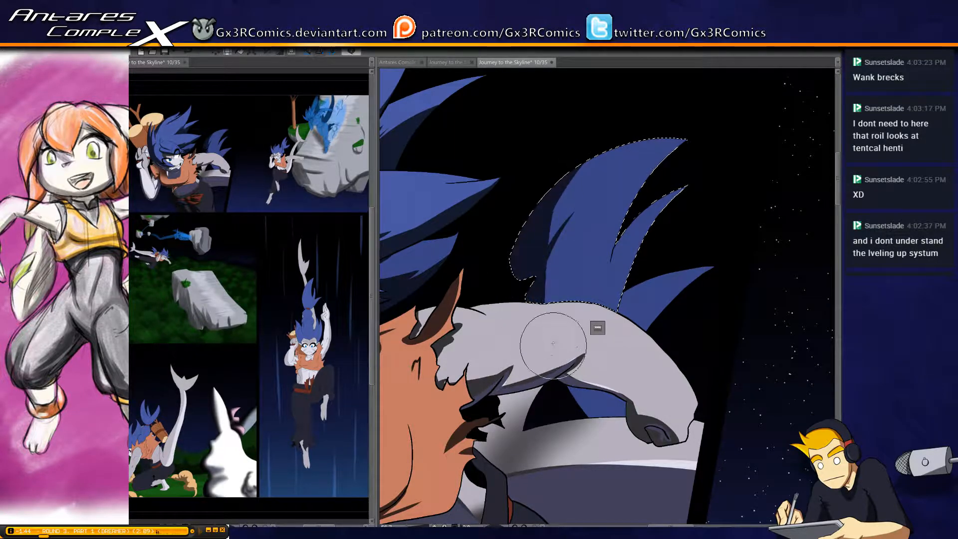
# Paint tapering shadow folds inside the large blue tuft, from its base upward and along the narrow second spike
pyautogui.moveTo(552, 310); pyautogui.dragTo(551, 258)
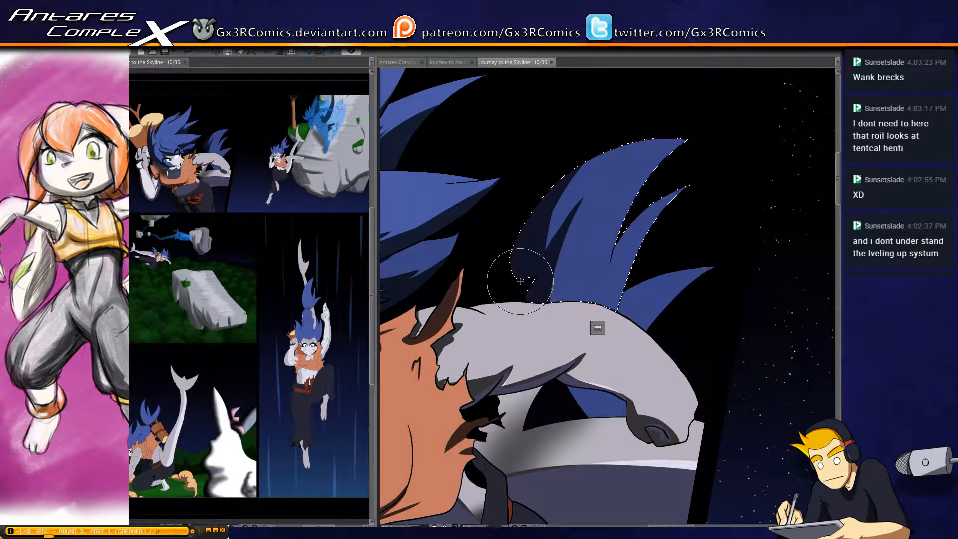
pyautogui.moveTo(678, 175); pyautogui.dragTo(676, 187)
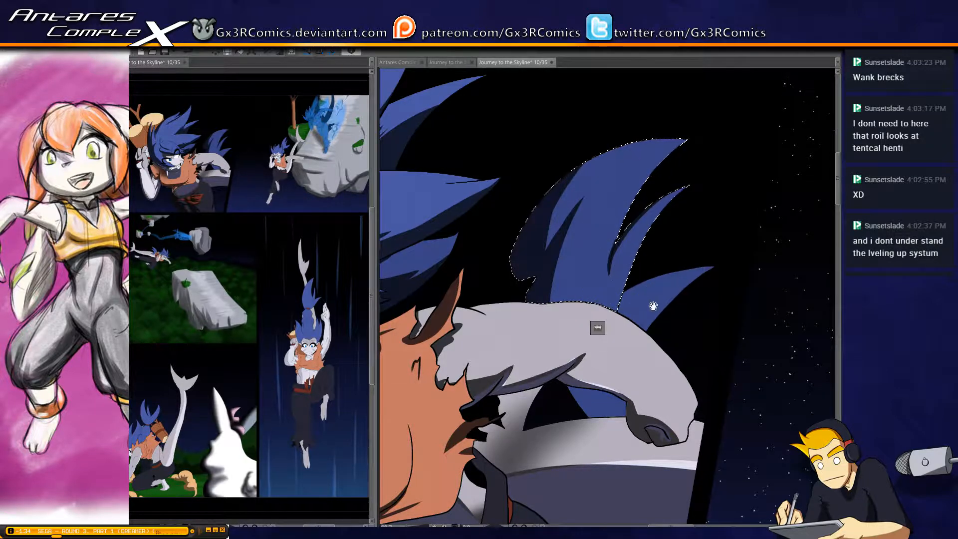
# Select the blue patch showing beneath the outstretched arm, shade it dark along the arm's underside, and clear the selection
pyautogui.moveTo(653, 305); pyautogui.dragTo(601, 209)
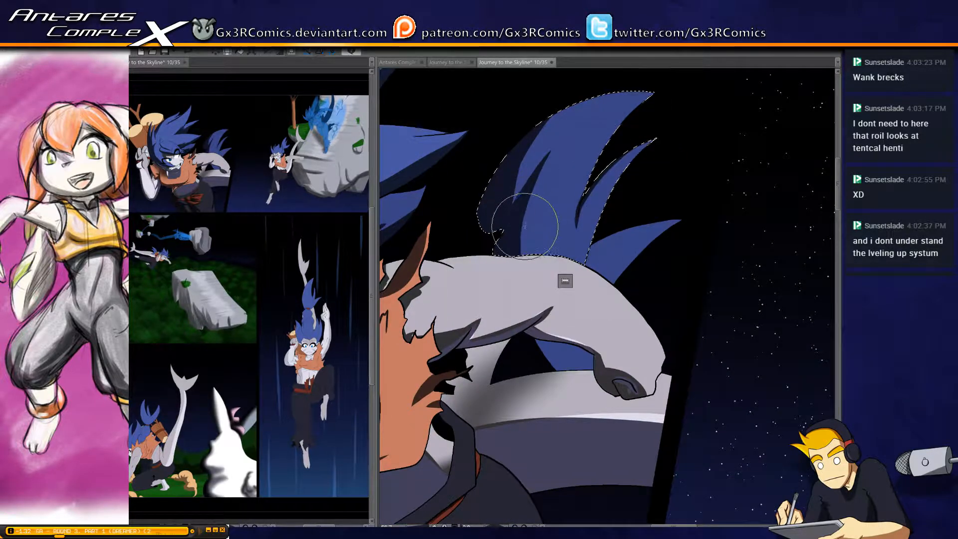
pyautogui.press('w')
pyautogui.click(625, 218)
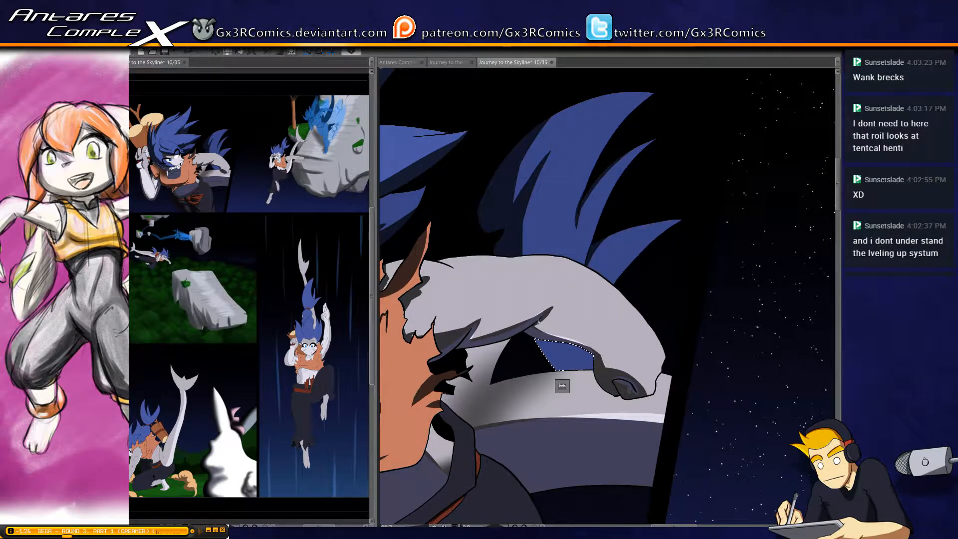
pyautogui.moveTo(553, 334); pyautogui.dragTo(597, 402)
pyautogui.moveTo(529, 312)
pyautogui.mouseDown()
pyautogui.moveTo(594, 401)
pyautogui.moveTo(579, 382)
pyautogui.moveTo(610, 398)
pyautogui.moveTo(602, 394)
pyautogui.mouseUp()
pyautogui.hotkey('ctrl', 'd')
# Select the orange top, deepen its shadow beneath the head and along the lower chest edge, and clear the selection
pyautogui.press('space')
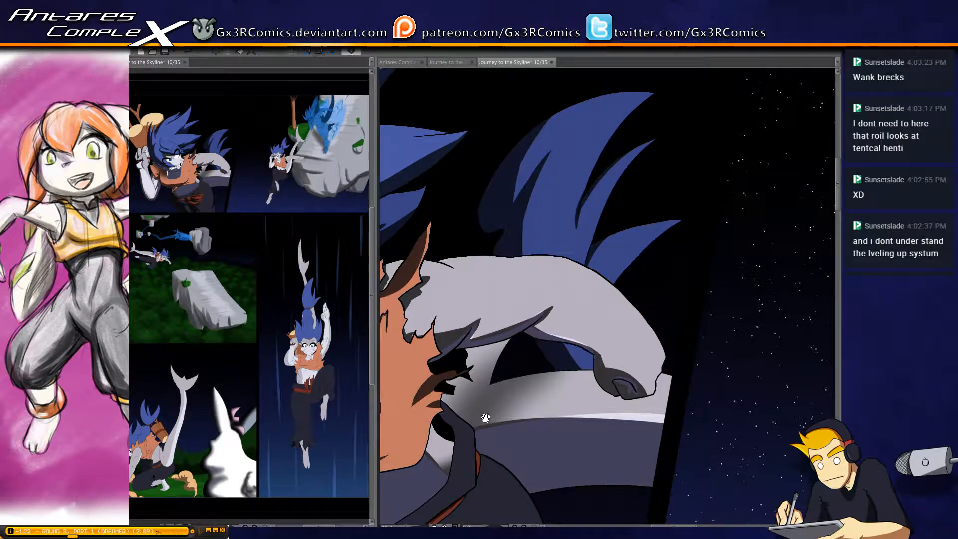
pyautogui.moveTo(461, 421); pyautogui.dragTo(569, 331)
pyautogui.moveTo(567, 404); pyautogui.dragTo(603, 274)
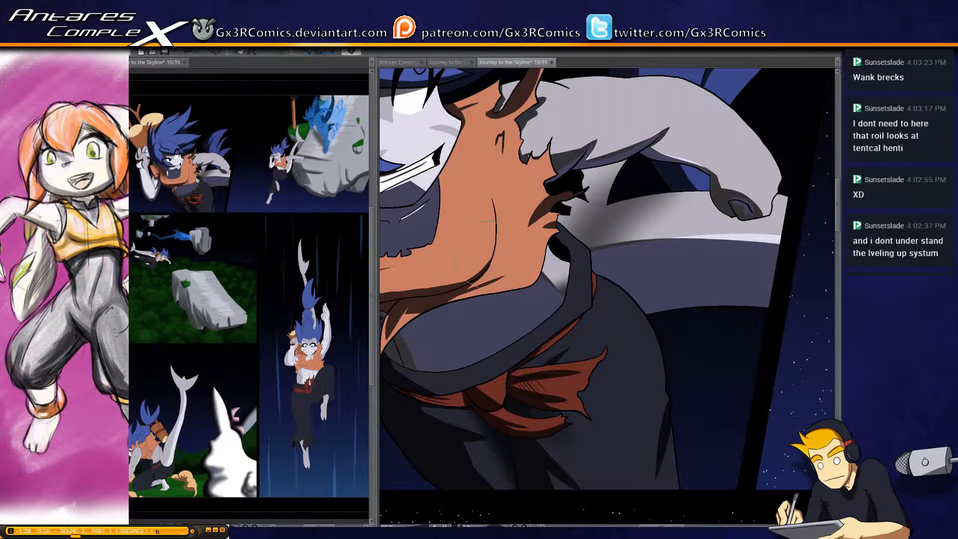
pyautogui.press('space')
pyautogui.moveTo(423, 294); pyautogui.dragTo(610, 257)
pyautogui.click(512, 251)
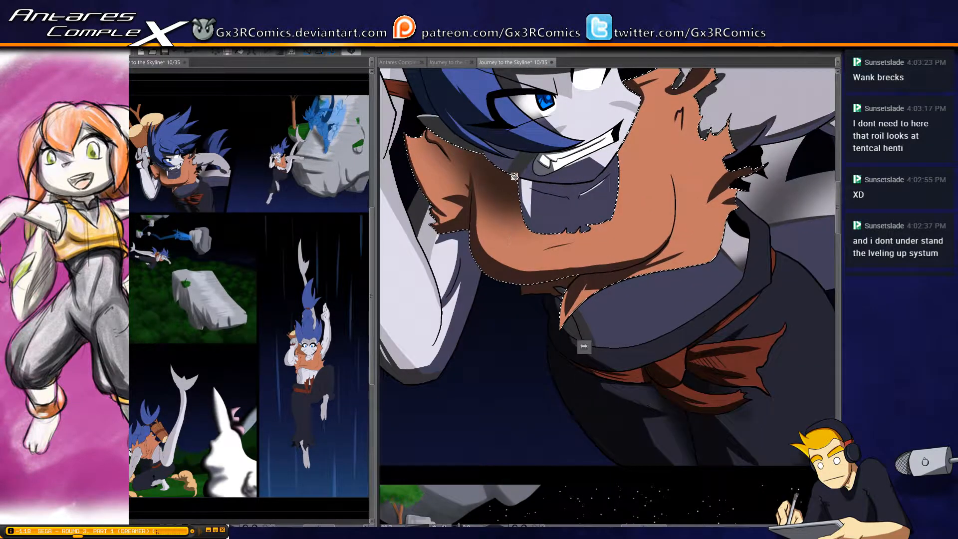
pyautogui.moveTo(486, 186)
pyautogui.mouseDown()
pyautogui.moveTo(493, 193)
pyautogui.moveTo(480, 183)
pyautogui.mouseUp()
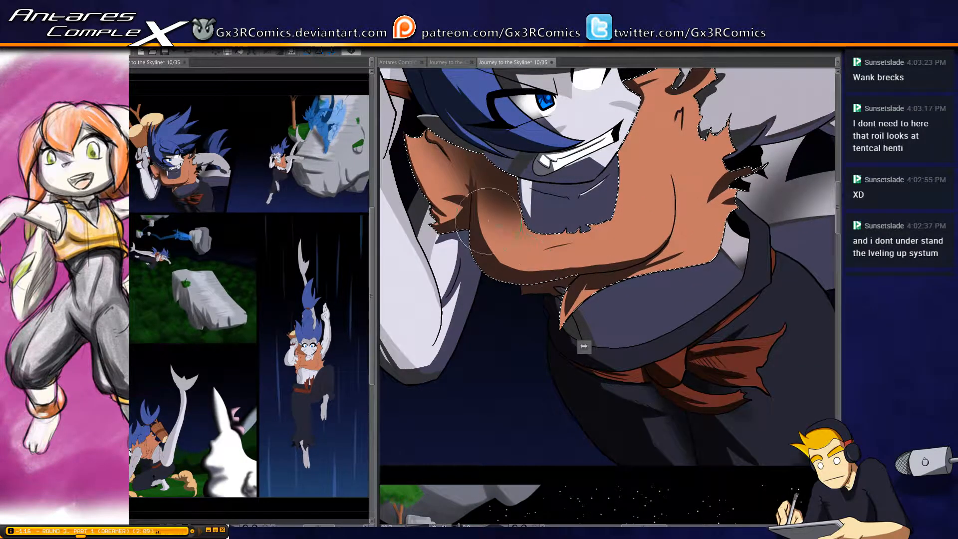
pyautogui.moveTo(502, 259)
pyautogui.mouseDown()
pyautogui.moveTo(578, 268)
pyautogui.moveTo(520, 270)
pyautogui.moveTo(479, 241)
pyautogui.moveTo(621, 275)
pyautogui.moveTo(500, 271)
pyautogui.moveTo(584, 277)
pyautogui.moveTo(654, 258)
pyautogui.moveTo(532, 274)
pyautogui.moveTo(494, 267)
pyautogui.moveTo(663, 262)
pyautogui.moveTo(506, 283)
pyautogui.mouseUp()
pyautogui.hotkey('ctrl', 'd')
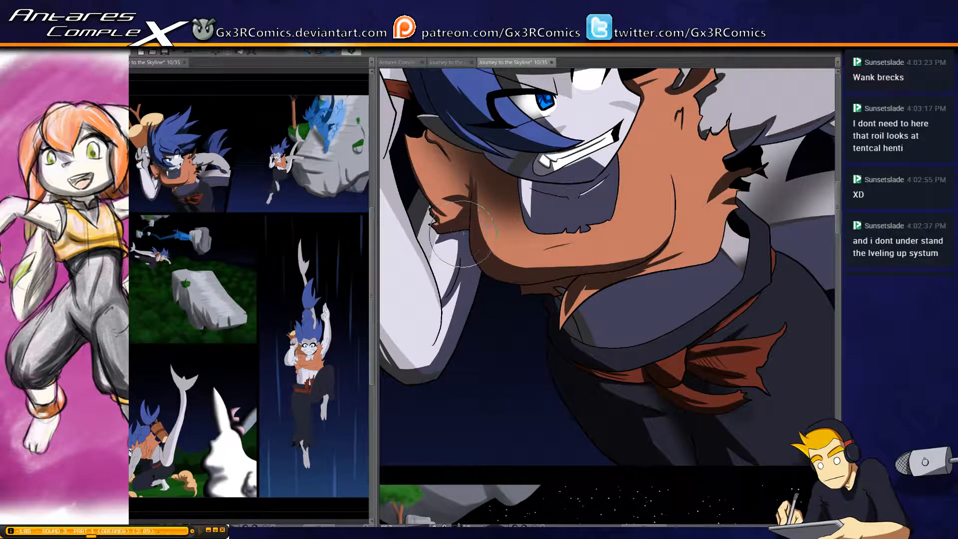
# Paint a short, thin light highlight on the shaded grey midriff just below the orange top
pyautogui.hotkey('ctrl', '-')
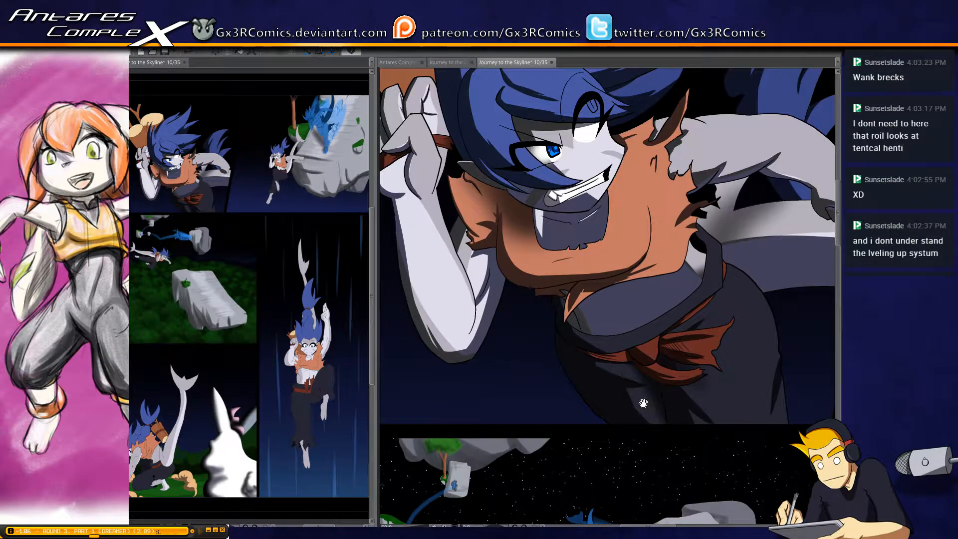
pyautogui.moveTo(641, 401)
pyautogui.mouseDown()
pyautogui.moveTo(495, 388)
pyautogui.moveTo(477, 351)
pyautogui.mouseUp()
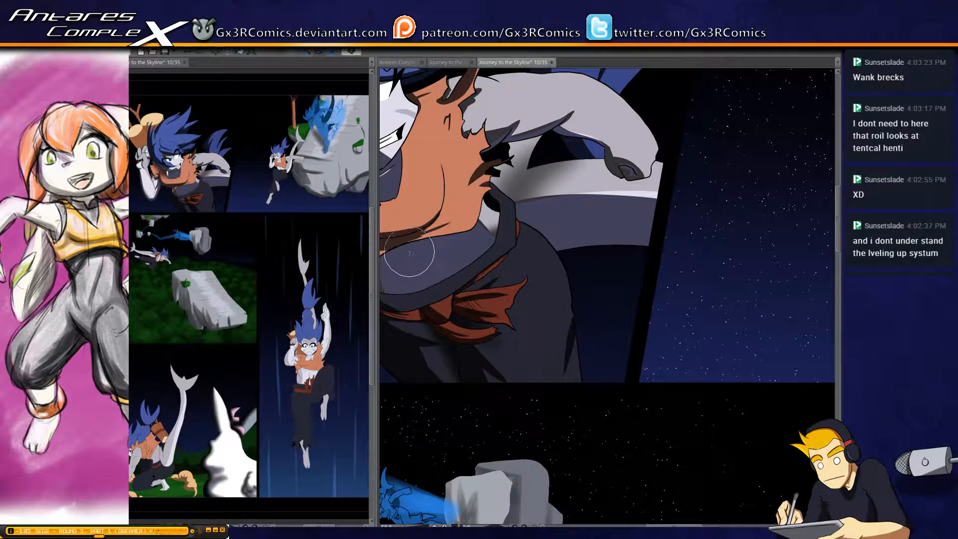
pyautogui.moveTo(410, 247); pyautogui.dragTo(426, 266)
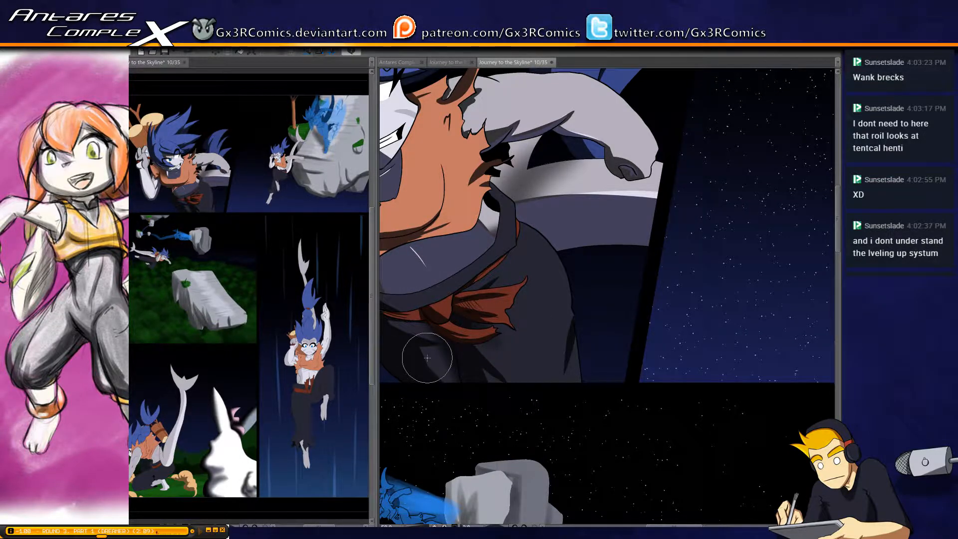
# Select the bare midriff of the blue-haired character in the second panel and shade it beneath the orange top's hem with a smaller brush
pyautogui.scroll(-2, 541, 247)
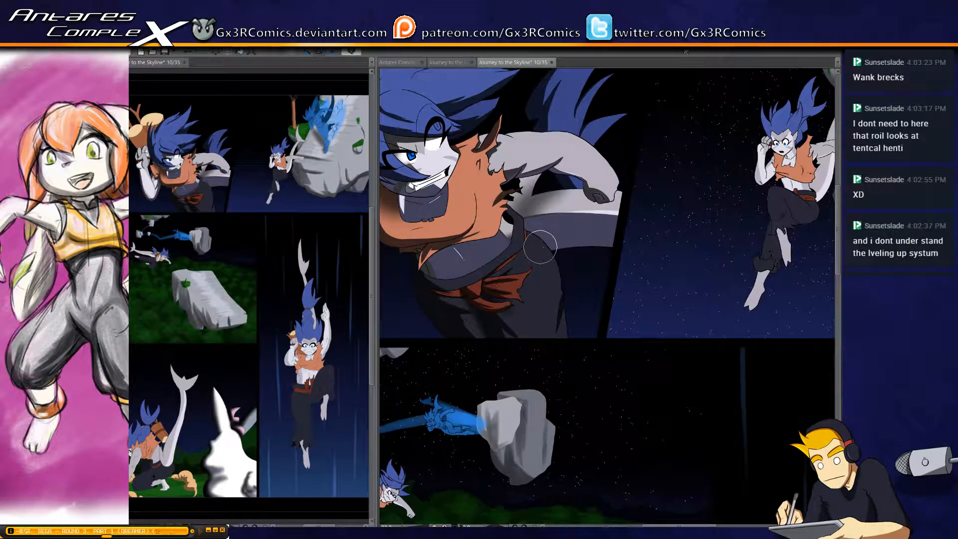
pyautogui.moveTo(541, 247); pyautogui.dragTo(578, 156)
pyautogui.scroll(3, 514, 279)
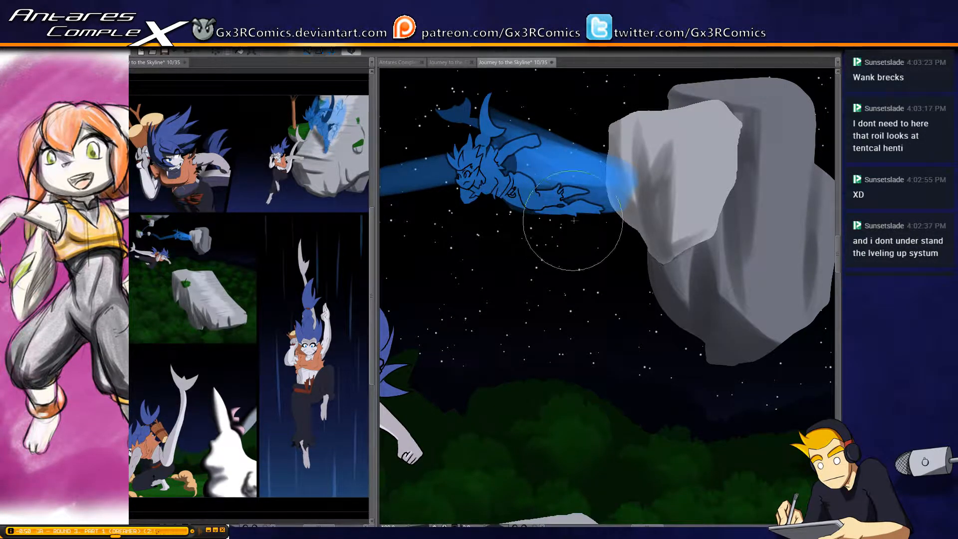
pyautogui.press('[')
pyautogui.press('[')
pyautogui.moveTo(653, 206); pyautogui.dragTo(402, 514)
pyautogui.moveTo(728, 95); pyautogui.dragTo(427, 512)
pyautogui.moveTo(573, 294); pyautogui.dragTo(329, 382)
pyautogui.moveTo(687, 282); pyautogui.dragTo(537, 317)
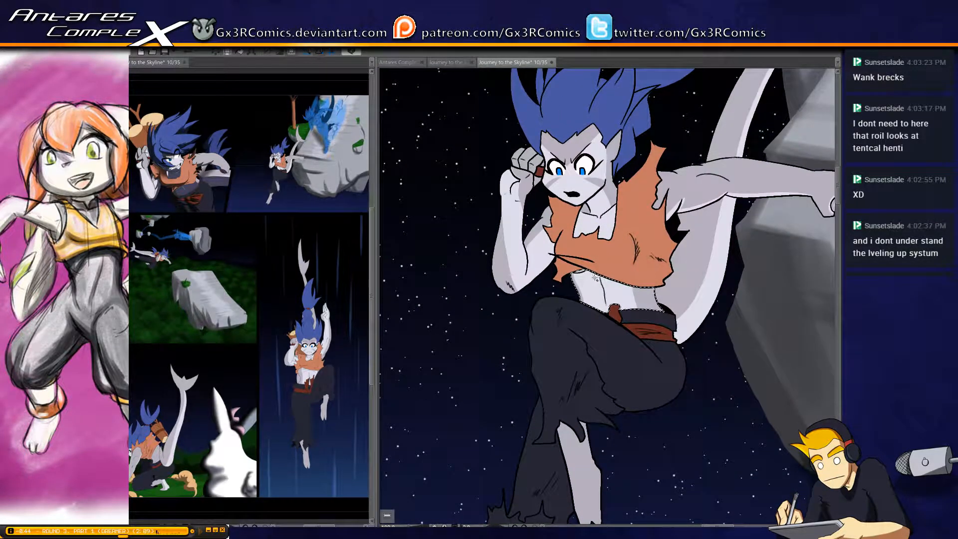
pyautogui.press('b')
pyautogui.moveTo(555, 269)
pyautogui.mouseDown()
pyautogui.moveTo(604, 242)
pyautogui.moveTo(593, 267)
pyautogui.moveTo(564, 266)
pyautogui.moveTo(592, 271)
pyautogui.moveTo(603, 254)
pyautogui.moveTo(582, 285)
pyautogui.moveTo(600, 277)
pyautogui.moveTo(589, 269)
pyautogui.moveTo(632, 270)
pyautogui.mouseUp()
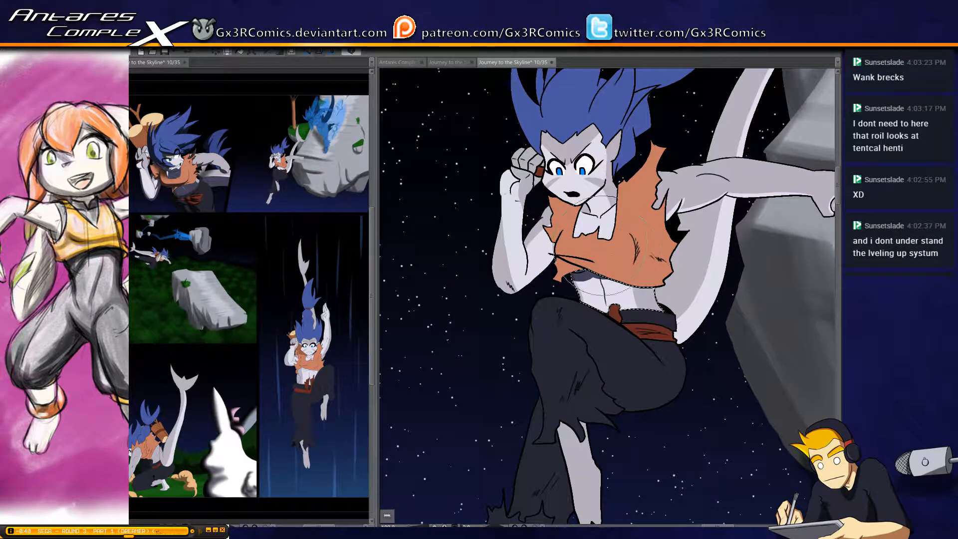
# Select the face of the blue-haired character in the second panel for shading
pyautogui.press('w')
pyautogui.click(603, 218)
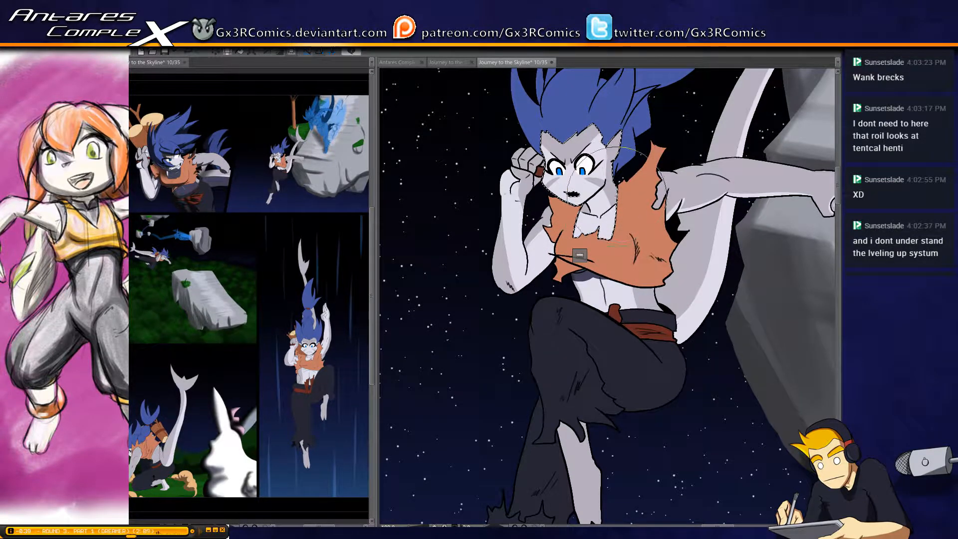
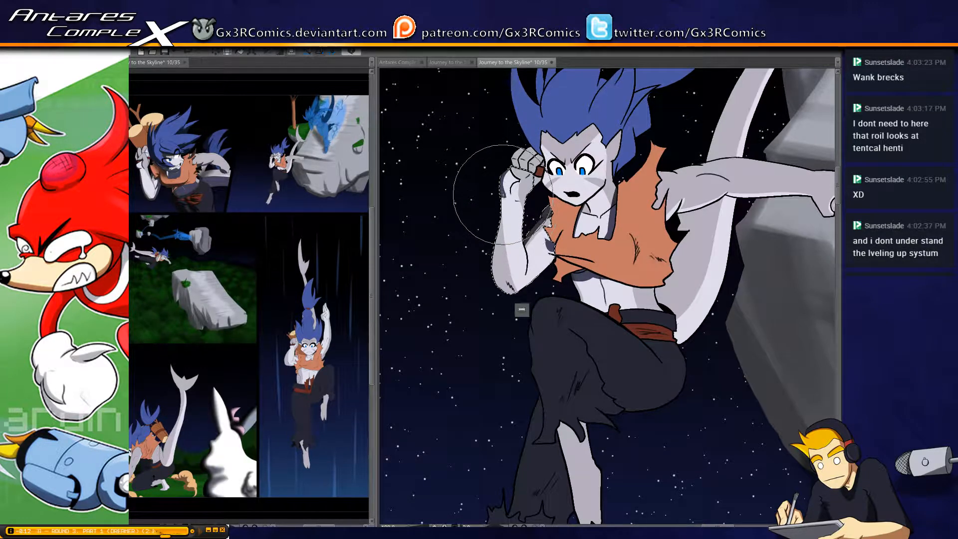
# Finish the shadow on the raised forearm, select the raised fist and darken its fingers, and clear the selection
pyautogui.moveTo(495, 245); pyautogui.dragTo(494, 250)
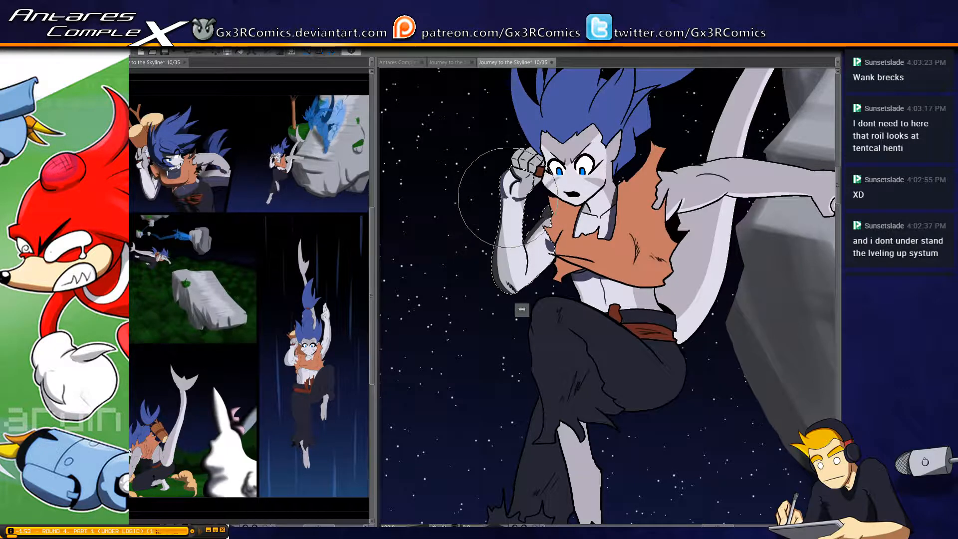
pyautogui.hotkey('ctrl', 'd')
pyautogui.press('w')
pyautogui.click(516, 159)
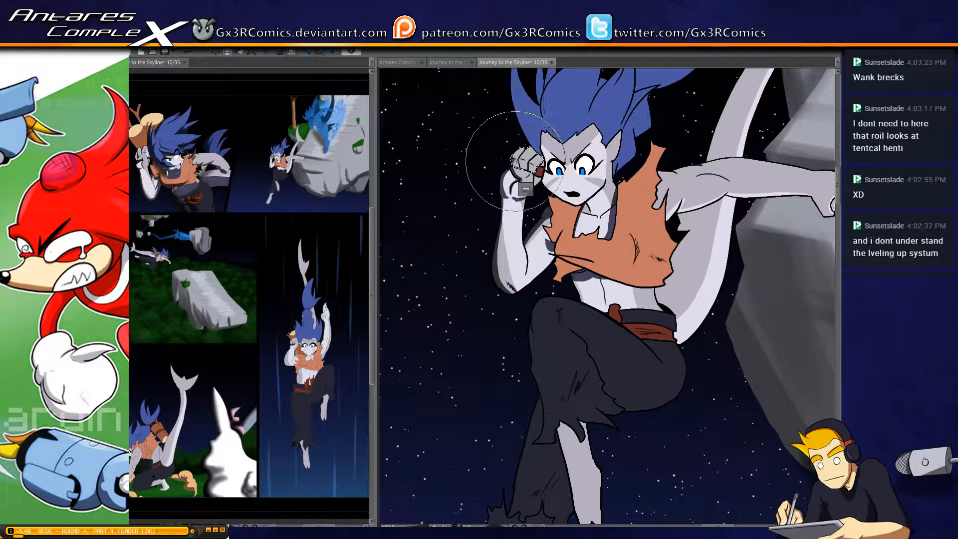
pyautogui.moveTo(517, 168); pyautogui.dragTo(532, 168)
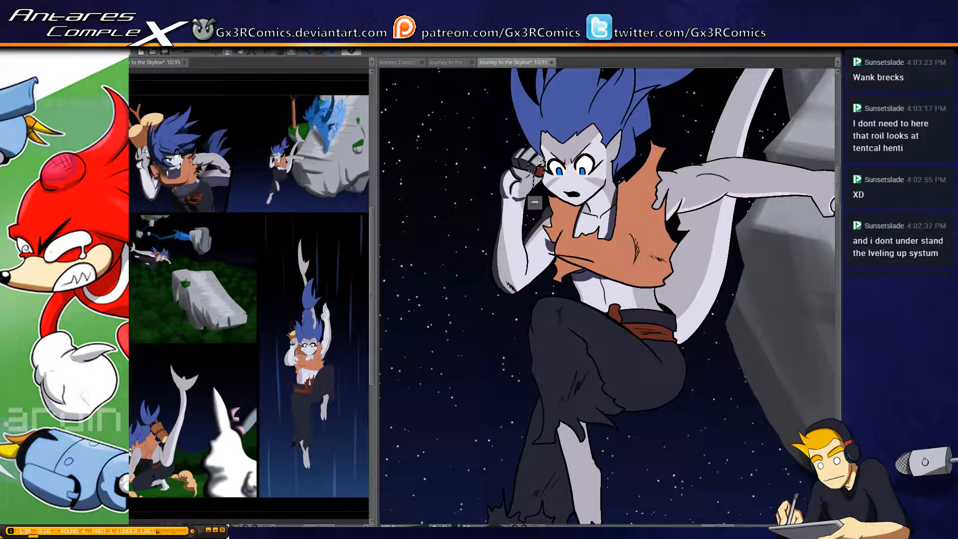
pyautogui.press('b')
pyautogui.press('[')
pyautogui.moveTo(549, 153); pyautogui.dragTo(550, 149)
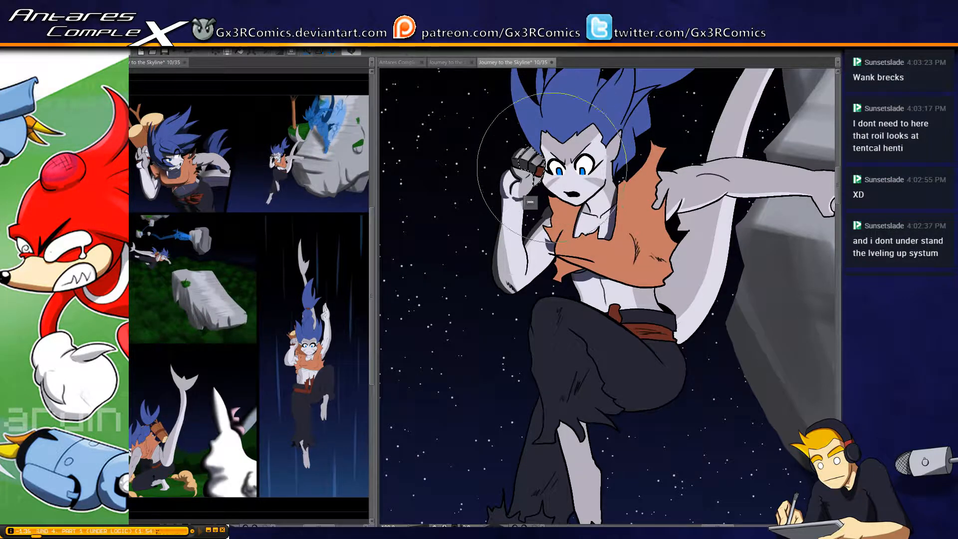
pyautogui.hotkey('ctrl', 'd')
# Select the bare midriff in the second panel, shade its side edge above the raised knee, and clear the selection
pyautogui.moveTo(519, 294); pyautogui.dragTo(446, 323)
pyautogui.press('w')
pyautogui.click(474, 281)
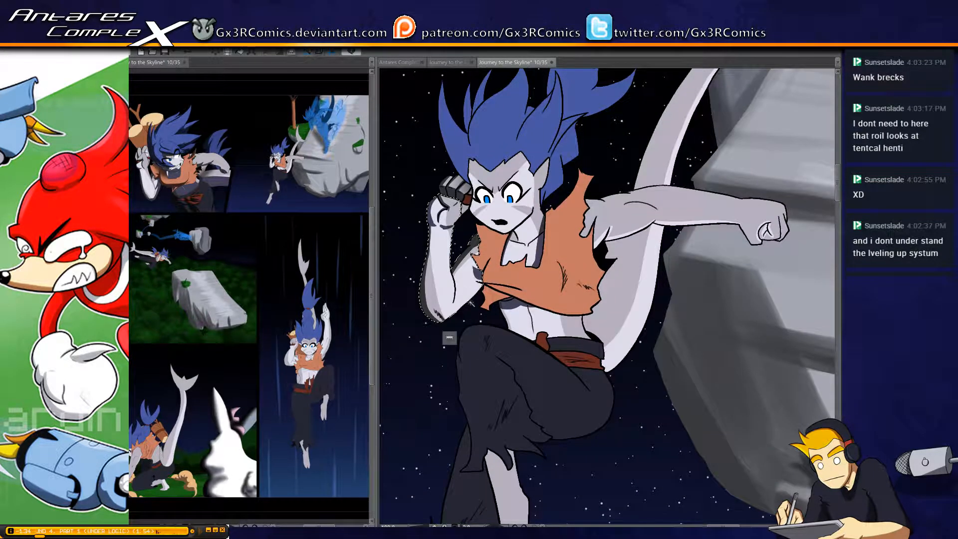
pyautogui.press('b')
pyautogui.scroll(1, 467, 331)
pyautogui.moveTo(555, 394); pyautogui.dragTo(509, 330)
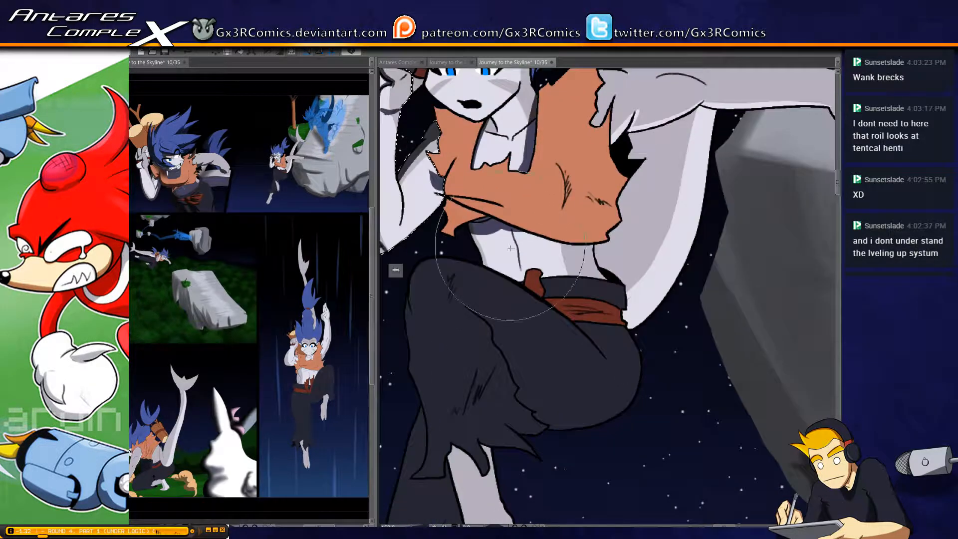
pyautogui.press('w')
pyautogui.click(505, 242)
pyautogui.press('b')
pyautogui.moveTo(467, 226); pyautogui.dragTo(477, 289)
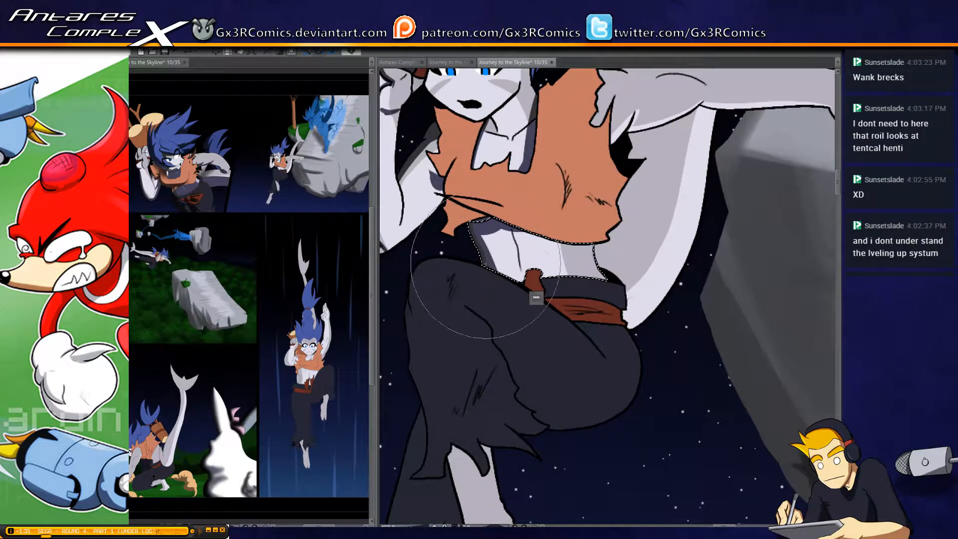
pyautogui.moveTo(479, 229); pyautogui.dragTo(500, 310)
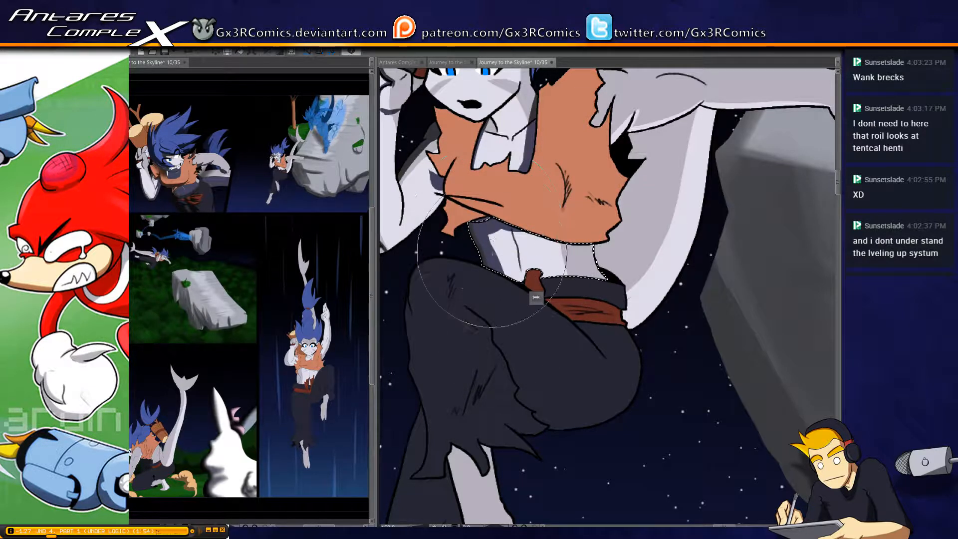
pyautogui.hotkey('ctrl', 'd')
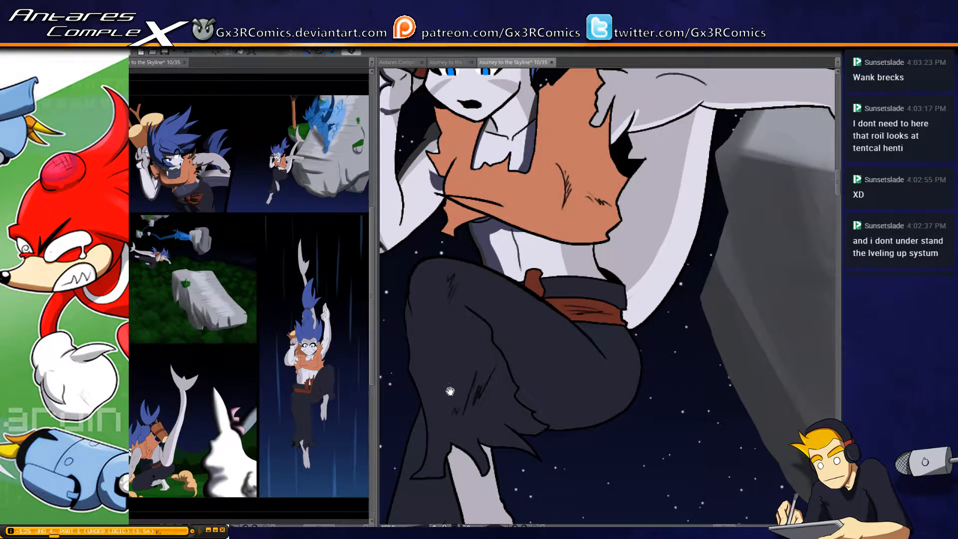
# Select the dark trousers of the raised leg and shade their outer edge, the fabric tears and the pale shin below the ragged cuff
pyautogui.moveTo(449, 391); pyautogui.dragTo(513, 221)
pyautogui.press('w')
pyautogui.keyDown('shift'); pyautogui.click(500, 212); pyautogui.keyUp('shift')
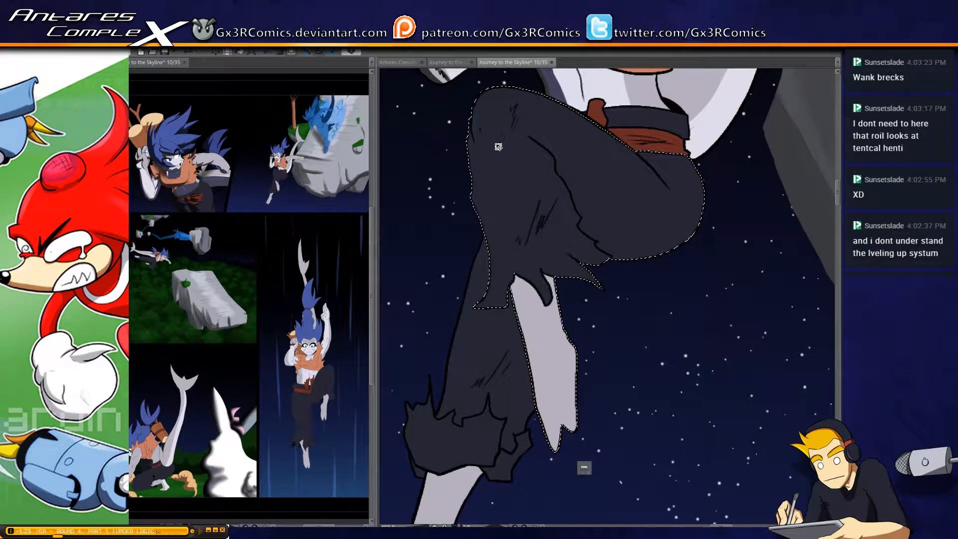
pyautogui.press('b')
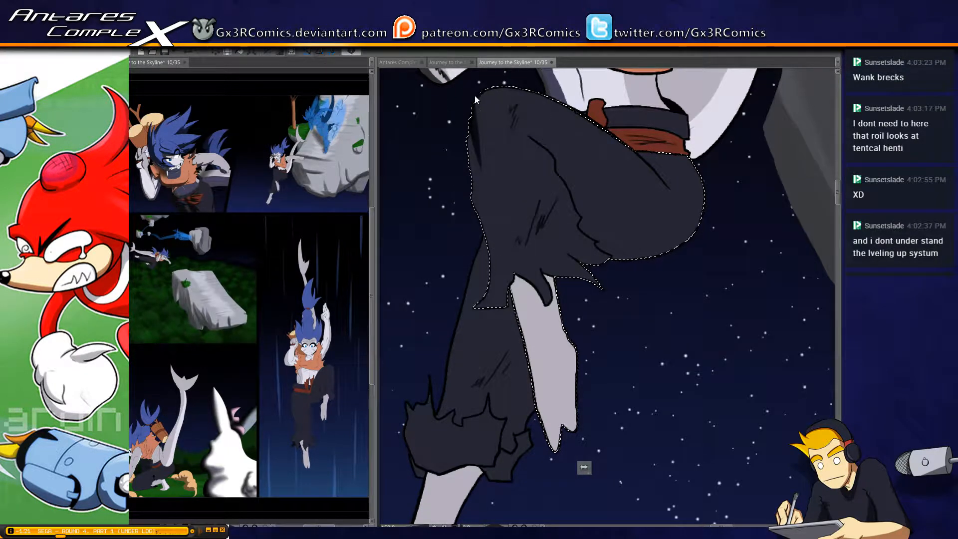
pyautogui.moveTo(475, 94)
pyautogui.mouseDown()
pyautogui.moveTo(489, 172)
pyautogui.moveTo(467, 120)
pyautogui.moveTo(493, 232)
pyautogui.moveTo(471, 156)
pyautogui.moveTo(494, 288)
pyautogui.moveTo(495, 252)
pyautogui.moveTo(472, 323)
pyautogui.moveTo(495, 293)
pyautogui.mouseUp()
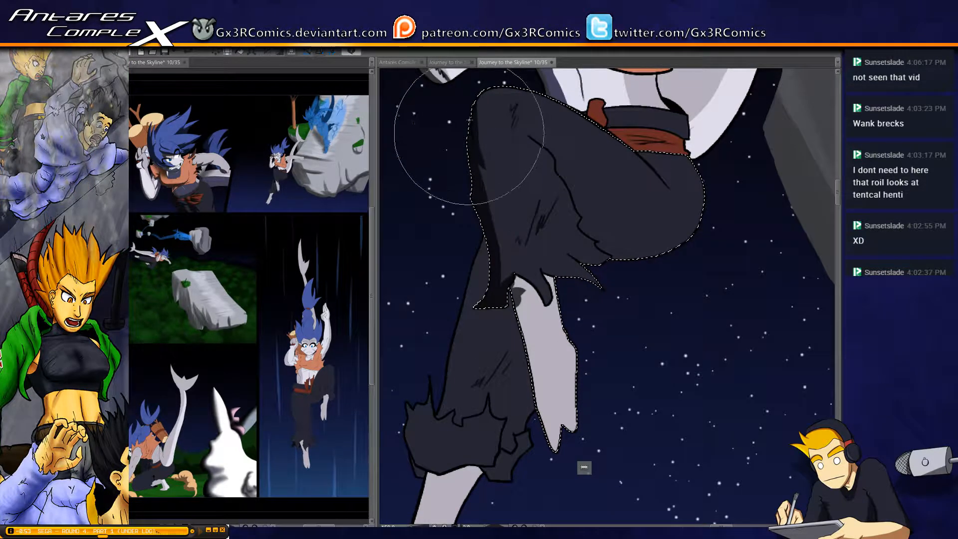
pyautogui.moveTo(513, 298); pyautogui.dragTo(499, 265)
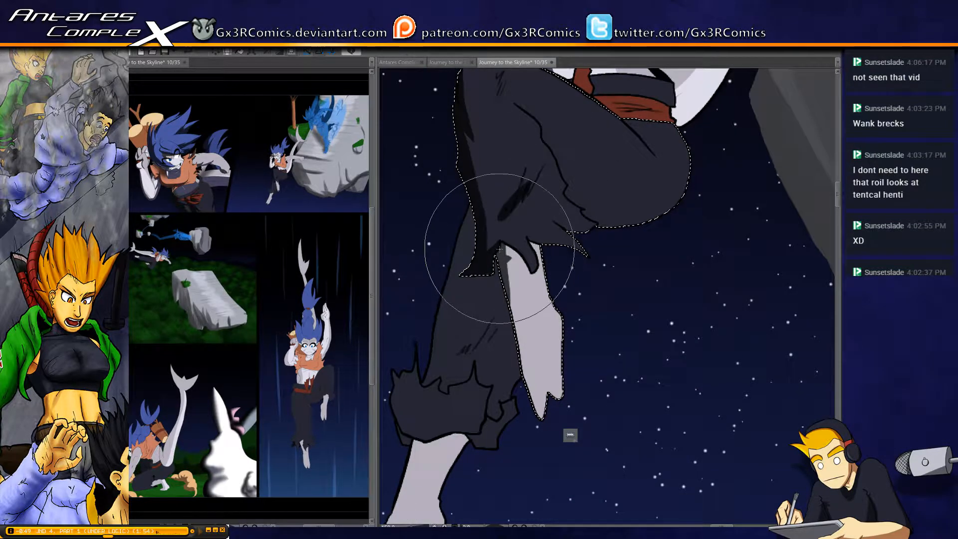
pyautogui.moveTo(507, 238); pyautogui.dragTo(509, 406)
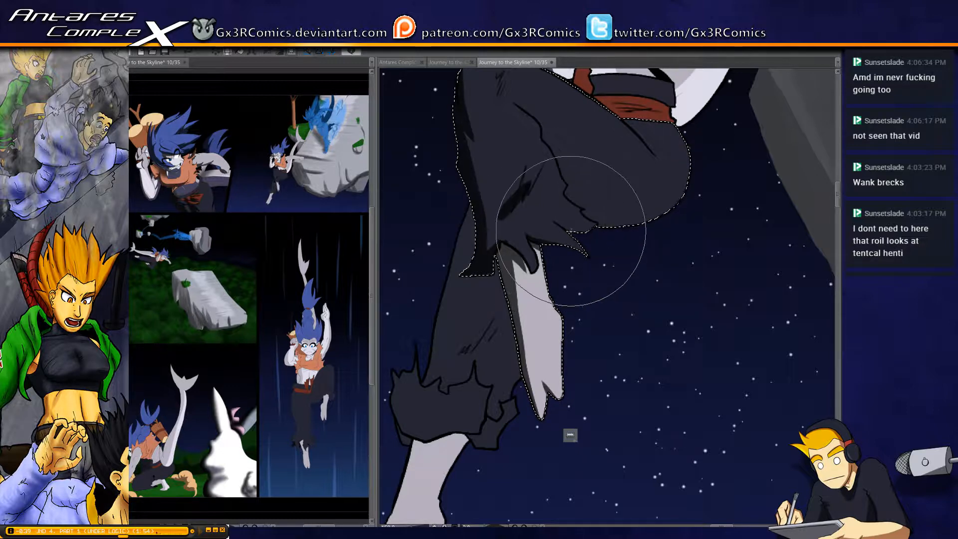
# Shade the raised leg's trousers along the knee fold and the underside of the thigh
pyautogui.moveTo(566, 186)
pyautogui.mouseDown()
pyautogui.moveTo(534, 230)
pyautogui.moveTo(517, 299)
pyautogui.mouseUp()
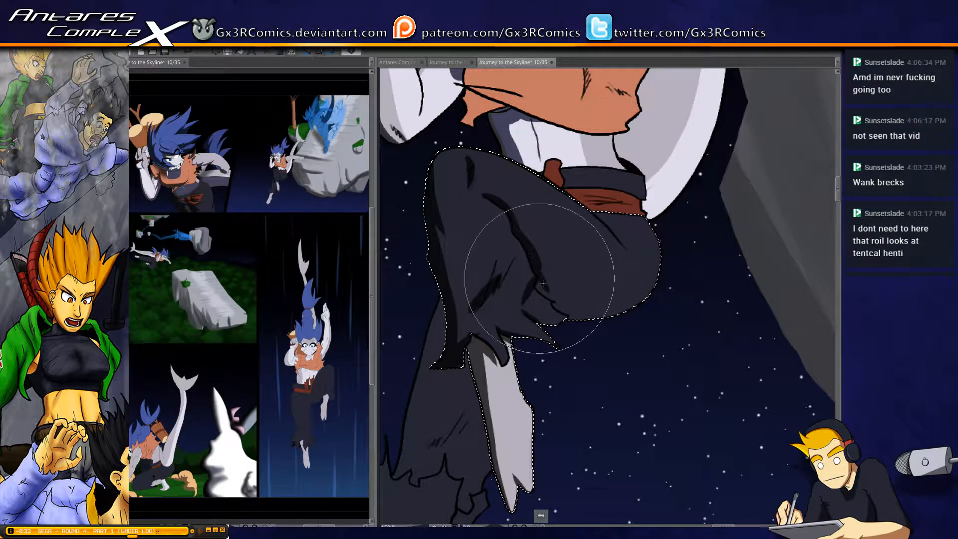
pyautogui.moveTo(534, 261)
pyautogui.mouseDown()
pyautogui.moveTo(566, 302)
pyautogui.moveTo(557, 303)
pyautogui.moveTo(587, 321)
pyautogui.mouseUp()
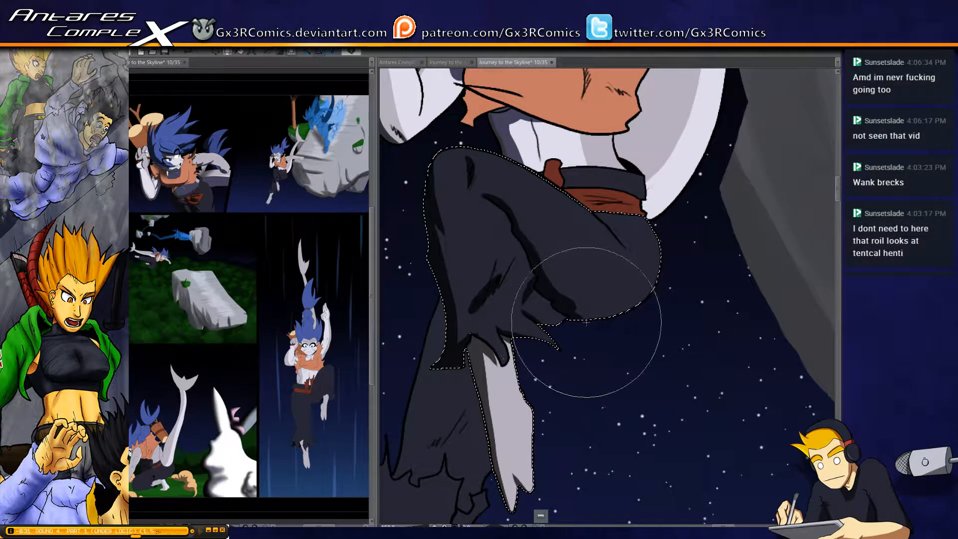
pyautogui.moveTo(540, 273); pyautogui.dragTo(611, 318)
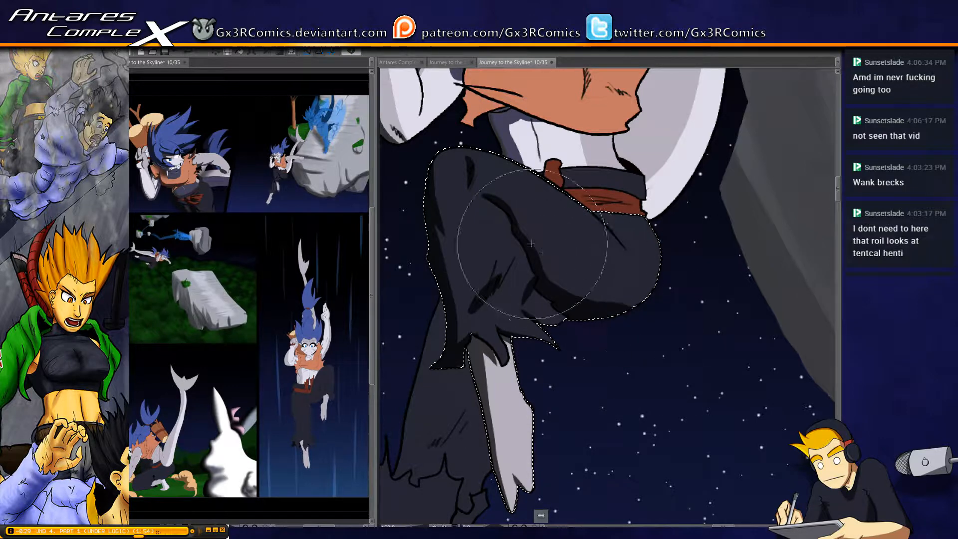
pyautogui.moveTo(541, 269); pyautogui.dragTo(641, 309)
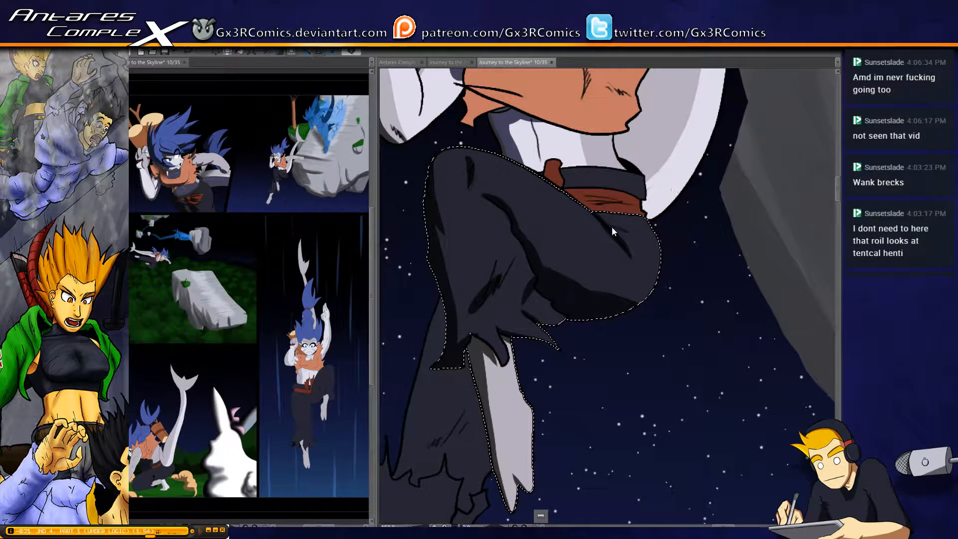
# Select the red-brown sash and darken its folds, and select its small knot and shade it
pyautogui.press('w')
pyautogui.click(617, 194)
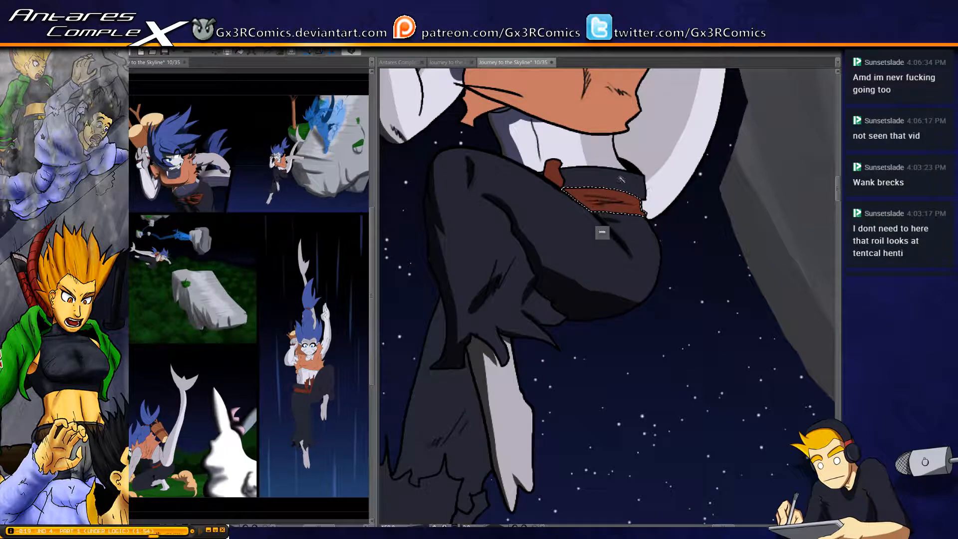
pyautogui.press('b')
pyautogui.moveTo(586, 202); pyautogui.dragTo(632, 201)
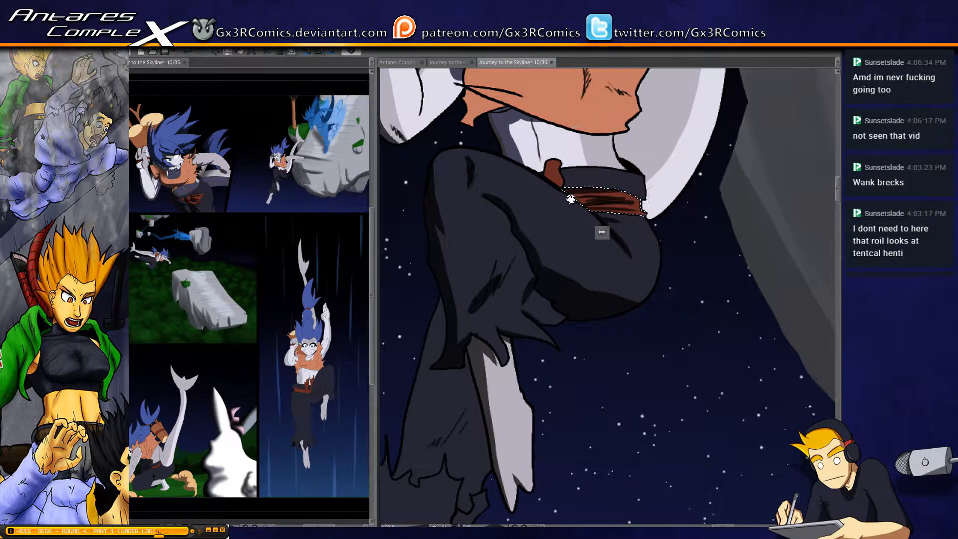
pyautogui.moveTo(602, 232); pyautogui.dragTo(596, 270)
pyautogui.press('w')
pyautogui.click(551, 213)
pyautogui.press('b')
pyautogui.moveTo(544, 204); pyautogui.dragTo(547, 227)
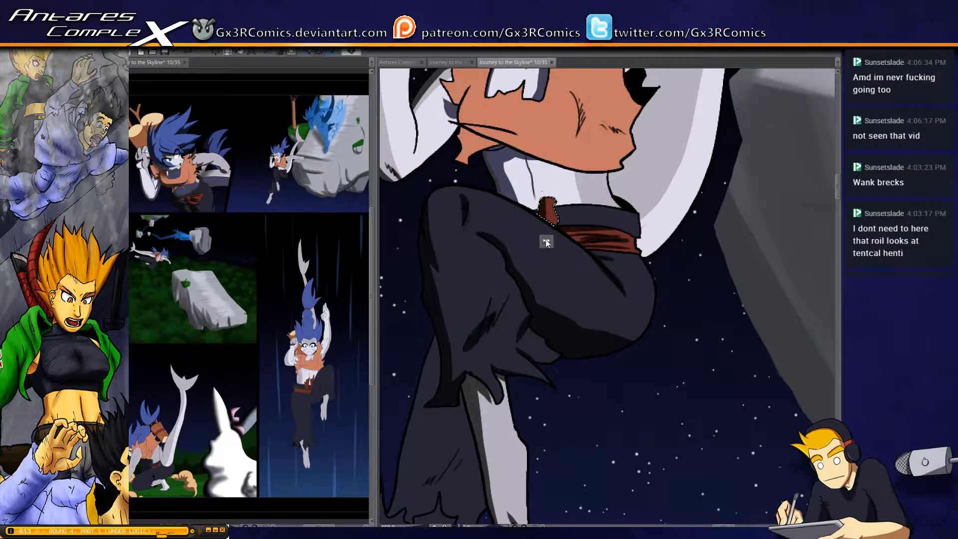
# Select the midriff again and paint a shadow just beneath the orange top's hem, undoing the trial strokes
pyautogui.press('w')
pyautogui.click(574, 187)
pyautogui.press('b')
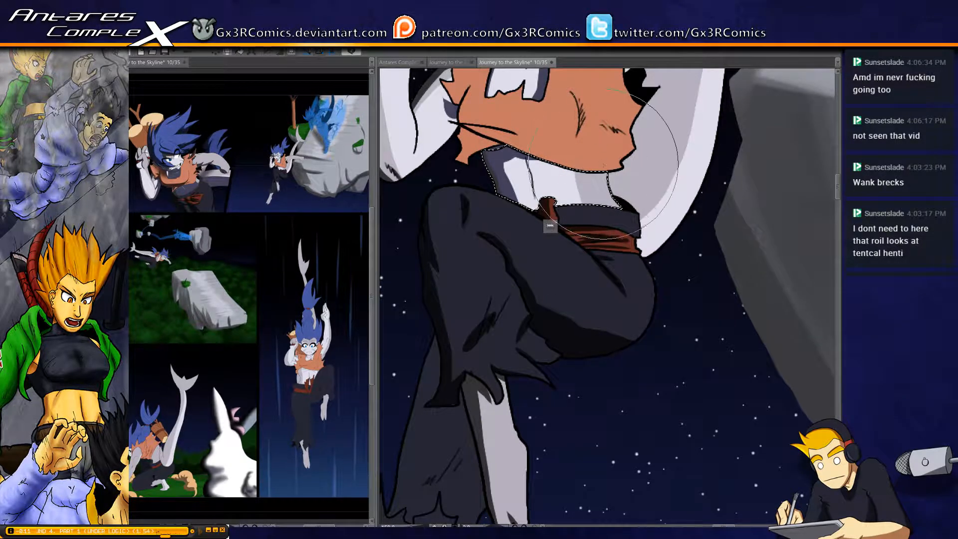
pyautogui.moveTo(607, 172)
pyautogui.mouseDown()
pyautogui.moveTo(575, 175)
pyautogui.moveTo(516, 154)
pyautogui.mouseUp()
pyautogui.hotkey('ctrl', 'z')
pyautogui.moveTo(608, 171)
pyautogui.mouseDown()
pyautogui.moveTo(560, 166)
pyautogui.moveTo(521, 153)
pyautogui.mouseUp()
pyautogui.hotkey('ctrl', 'z')
pyautogui.moveTo(607, 171); pyautogui.dragTo(525, 170)
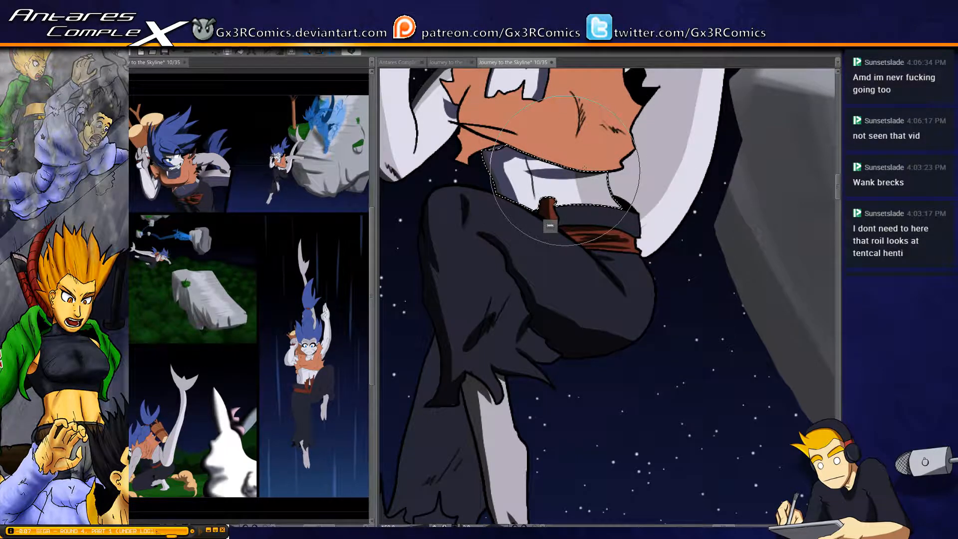
pyautogui.hotkey('ctrl', 'z')
pyautogui.moveTo(600, 172)
pyautogui.mouseDown()
pyautogui.moveTo(517, 166)
pyautogui.moveTo(622, 160)
pyautogui.moveTo(525, 168)
pyautogui.mouseUp()
pyautogui.hotkey('ctrl', 'z')
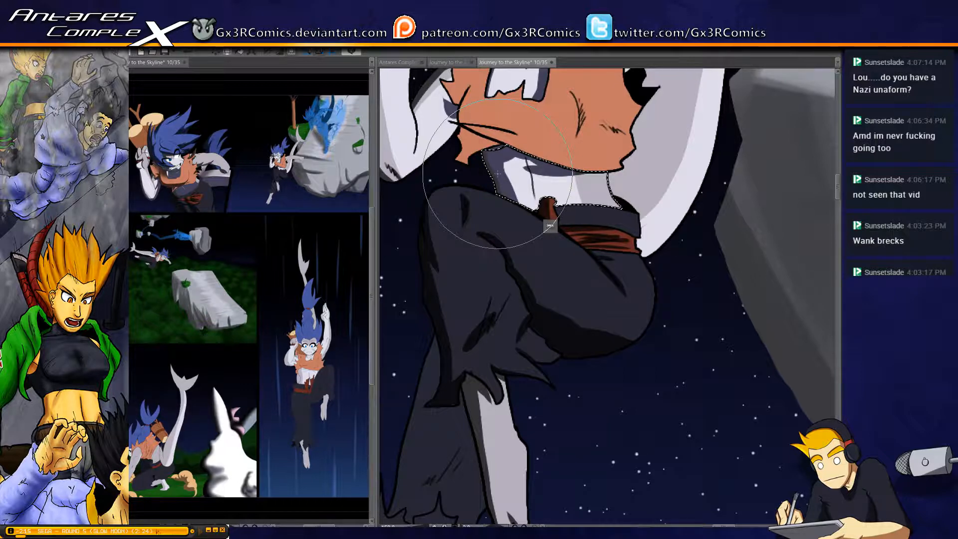
# Select the raised arm and shade the upper arm beside the orange top's torn armhole
pyautogui.moveTo(427, 153); pyautogui.dragTo(462, 243)
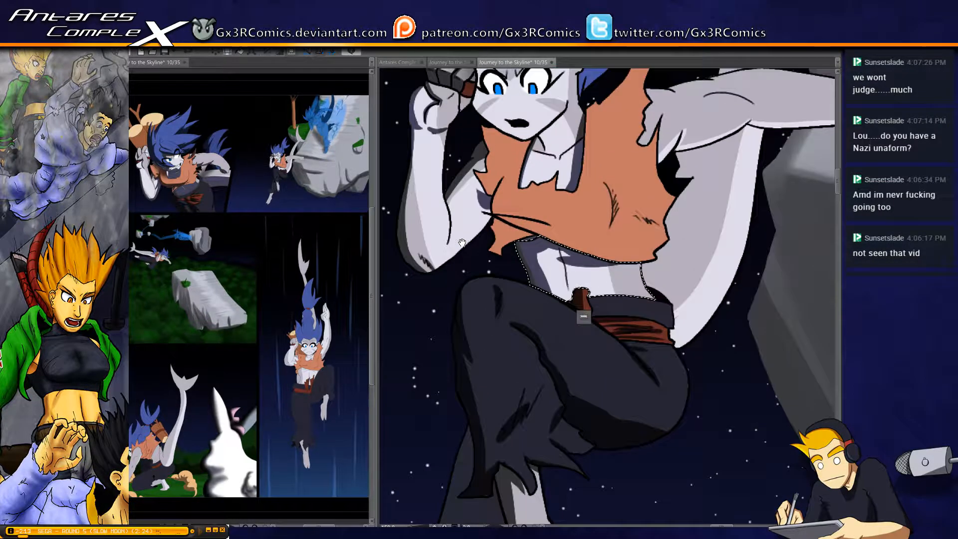
pyautogui.click(445, 247)
pyautogui.press('b')
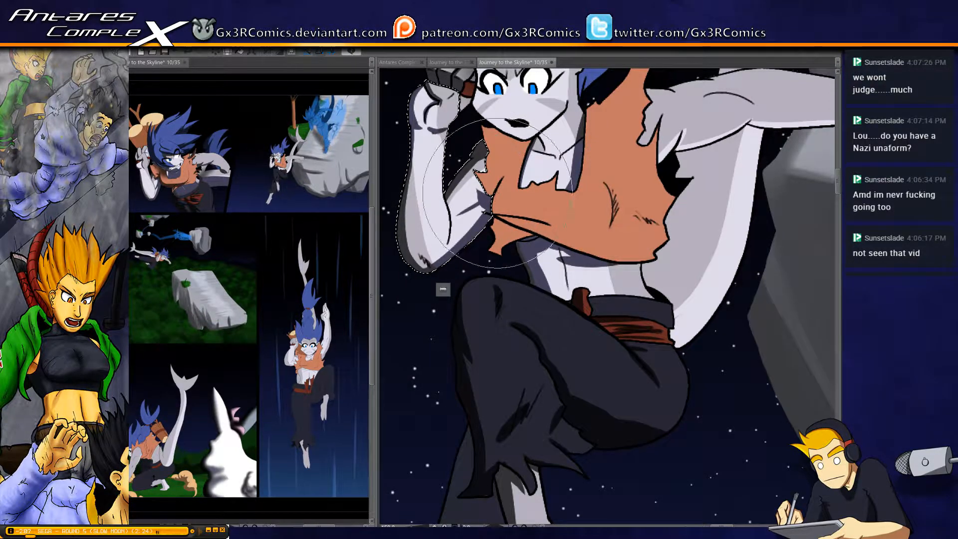
# Shade the selected face and neck, darkening the forehead beneath the hairline
pyautogui.moveTo(570, 213); pyautogui.dragTo(487, 255)
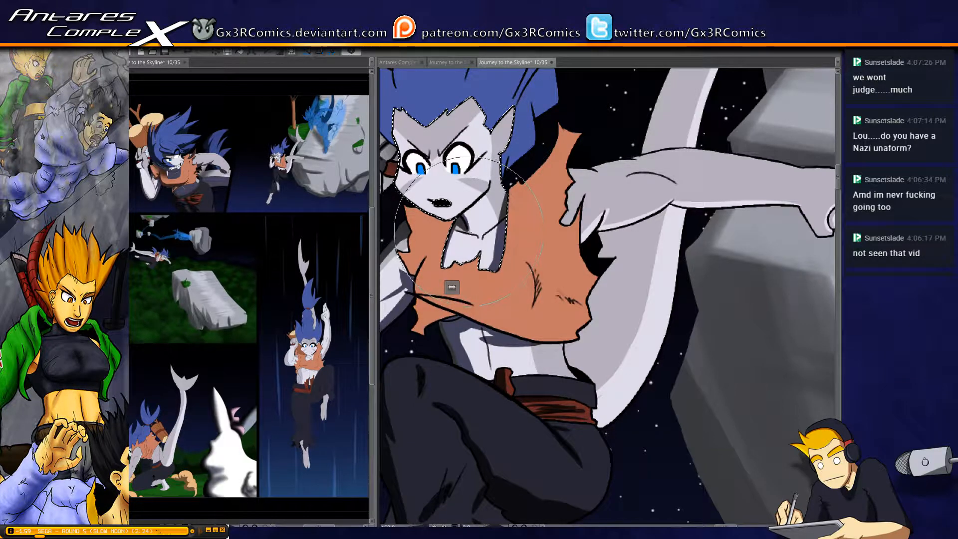
pyautogui.moveTo(451, 287); pyautogui.dragTo(479, 320)
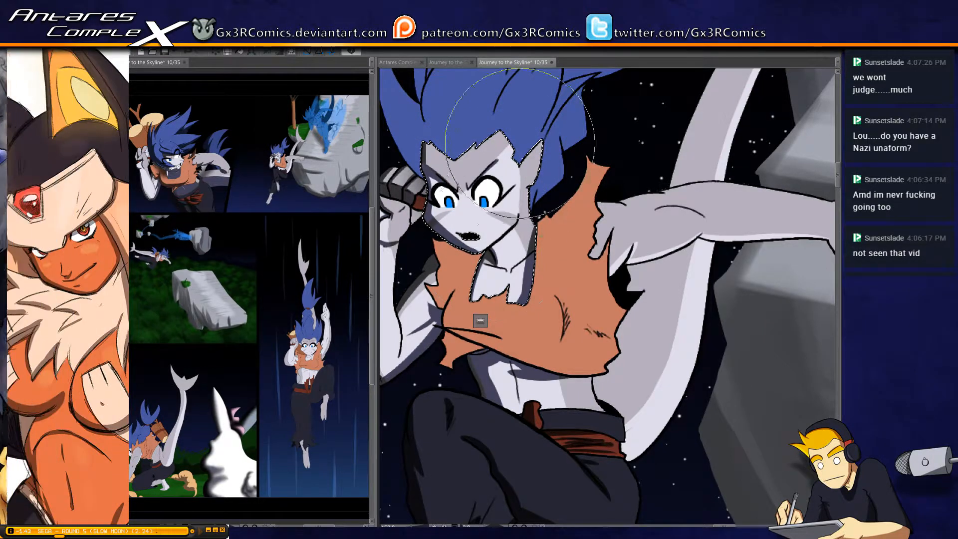
pyautogui.moveTo(442, 167); pyautogui.dragTo(475, 209)
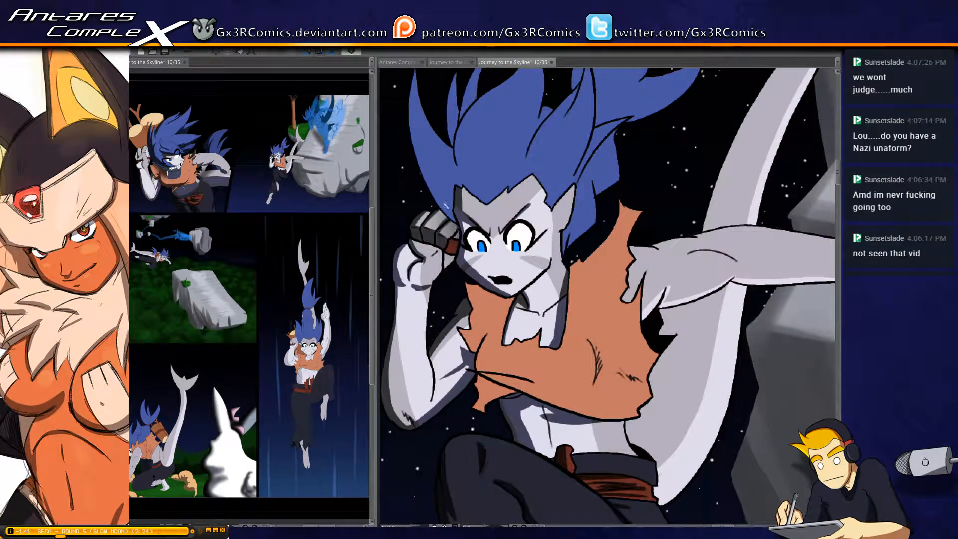
# Select the main mass of blue hair, paint dark shadows along the front spikes, and clear the selection
pyautogui.click(434, 176)
pyautogui.press('b')
pyautogui.moveTo(416, 133); pyautogui.dragTo(440, 196)
pyautogui.moveTo(458, 288)
pyautogui.mouseDown()
pyautogui.moveTo(454, 255)
pyautogui.moveTo(467, 271)
pyautogui.moveTo(439, 168)
pyautogui.moveTo(504, 237)
pyautogui.mouseUp()
pyautogui.moveTo(464, 147)
pyautogui.mouseDown()
pyautogui.moveTo(463, 247)
pyautogui.moveTo(486, 289)
pyautogui.moveTo(453, 224)
pyautogui.moveTo(459, 141)
pyautogui.moveTo(475, 196)
pyautogui.moveTo(532, 137)
pyautogui.moveTo(479, 229)
pyautogui.moveTo(497, 206)
pyautogui.moveTo(496, 160)
pyautogui.moveTo(509, 279)
pyautogui.moveTo(507, 256)
pyautogui.moveTo(489, 240)
pyautogui.moveTo(518, 172)
pyautogui.moveTo(491, 230)
pyautogui.moveTo(501, 273)
pyautogui.moveTo(501, 179)
pyautogui.moveTo(495, 243)
pyautogui.moveTo(482, 213)
pyautogui.mouseUp()
pyautogui.moveTo(537, 132)
pyautogui.mouseDown()
pyautogui.moveTo(481, 164)
pyautogui.moveTo(489, 142)
pyautogui.moveTo(498, 160)
pyautogui.moveTo(499, 150)
pyautogui.moveTo(481, 159)
pyautogui.moveTo(465, 248)
pyautogui.mouseUp()
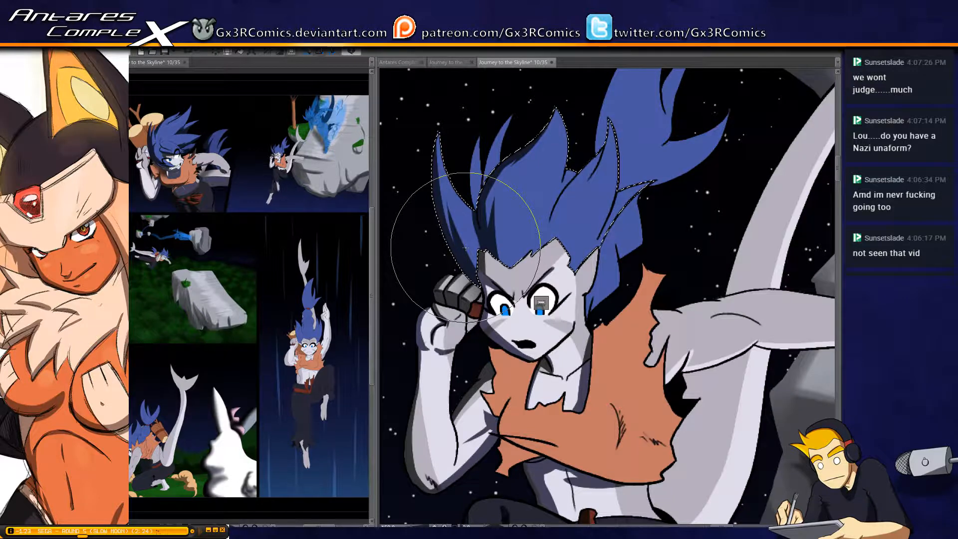
pyautogui.hotkey('ctrl', 'd')
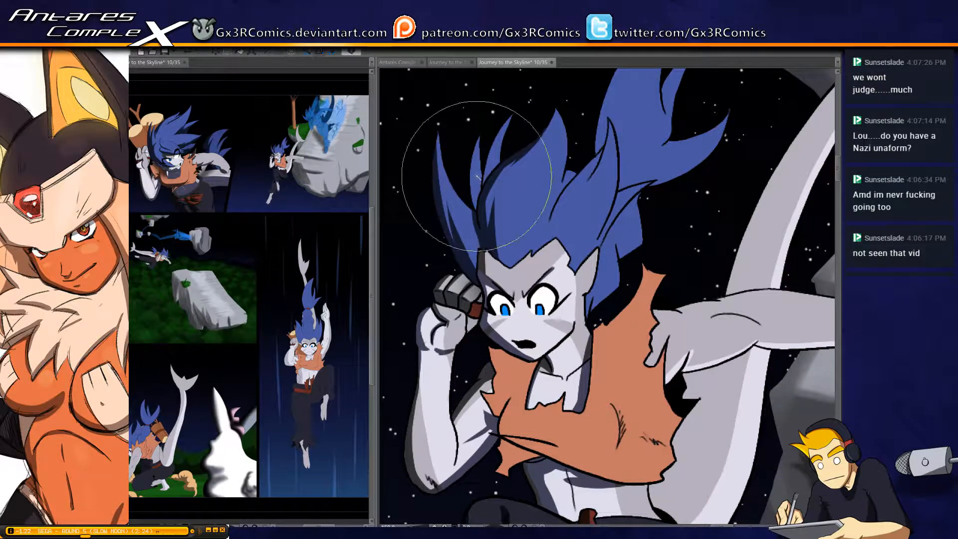
# Select and shade the two thin hair spikes behind the front locks, and add more shadows to the main hair mass
pyautogui.press('w')
pyautogui.click(478, 172)
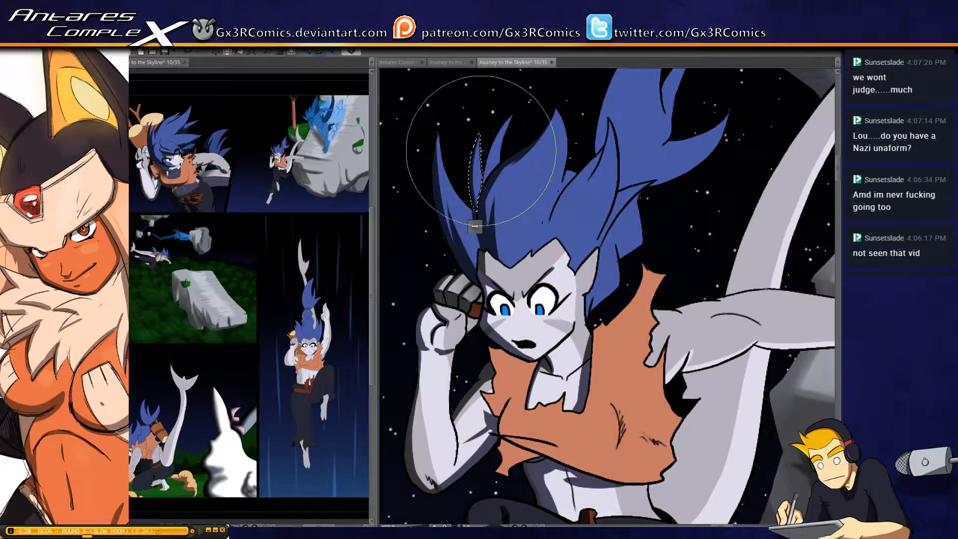
pyautogui.press('w')
pyautogui.click(509, 119)
pyautogui.press('b')
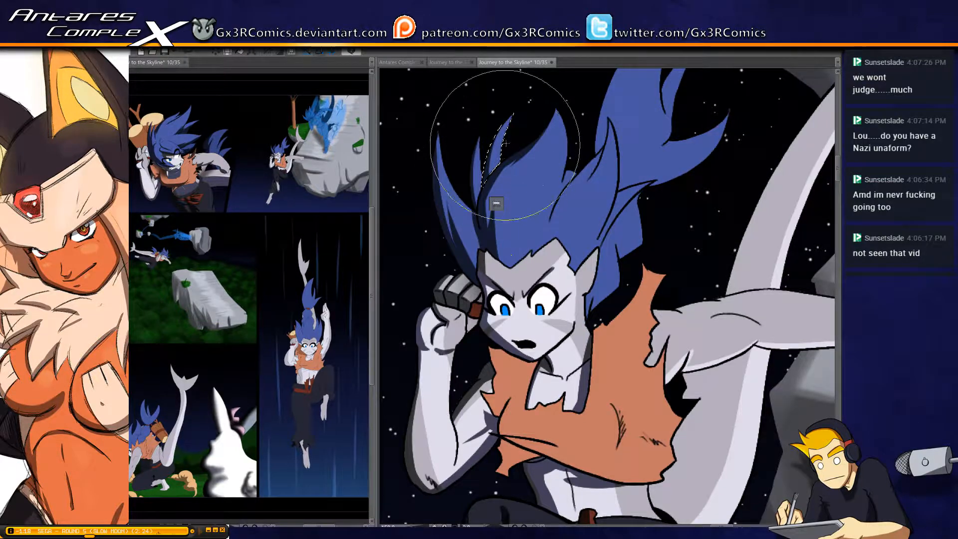
pyautogui.hotkey('ctrl', 'd')
pyautogui.press('w')
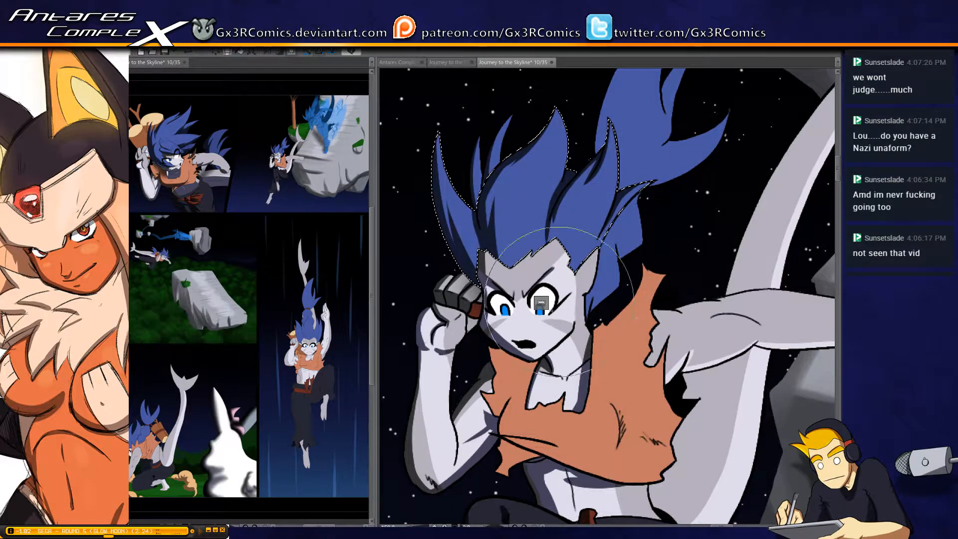
# Select the raised dark trouser leg and paint shadow around its torn hem
pyautogui.moveTo(522, 337); pyautogui.dragTo(557, 225)
pyautogui.moveTo(552, 482); pyautogui.dragTo(520, 246)
pyautogui.moveTo(481, 396); pyautogui.dragTo(508, 226)
pyautogui.press('w')
pyautogui.click(525, 144)
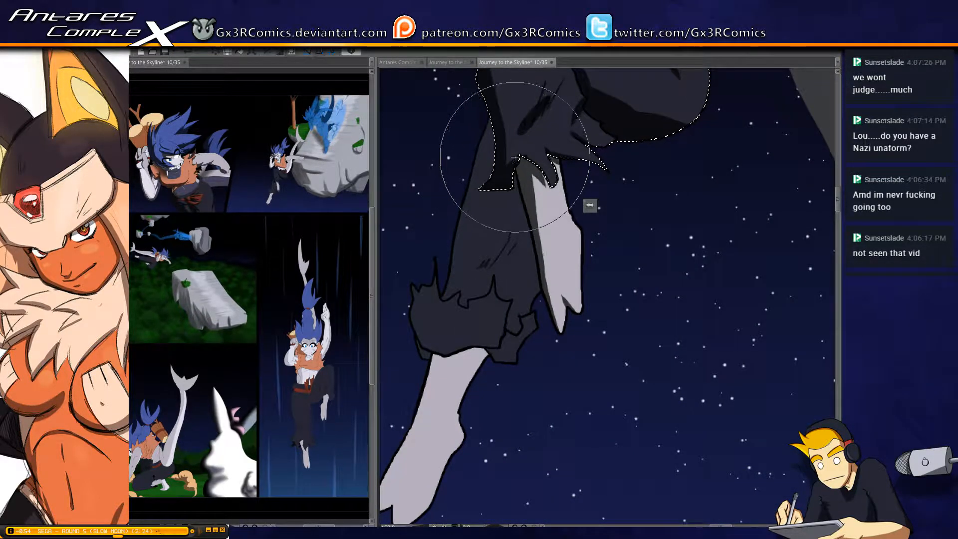
pyautogui.moveTo(518, 151); pyautogui.dragTo(503, 186)
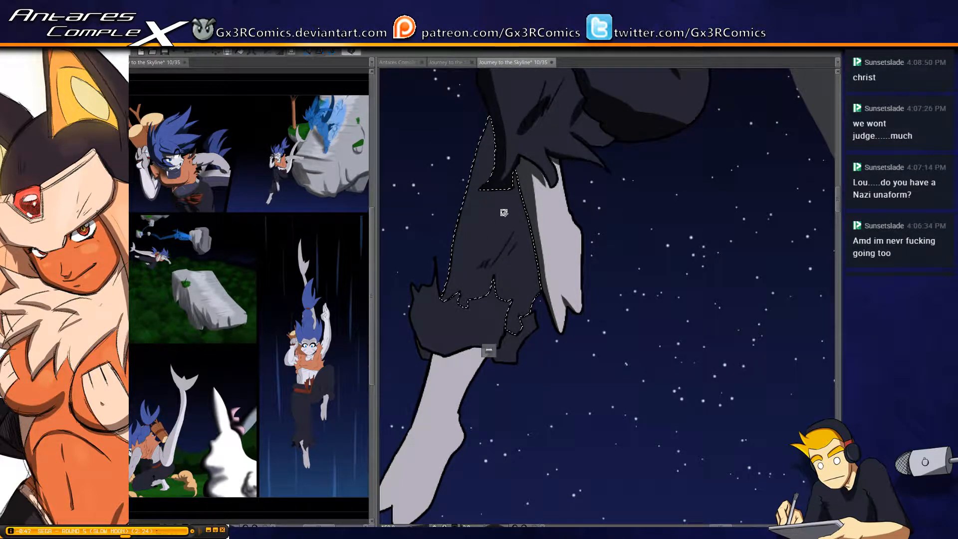
# Shade the lower trouser leg along its outer edge and creases, and darken the ragged cuff beneath it
pyautogui.moveTo(484, 145); pyautogui.dragTo(471, 190)
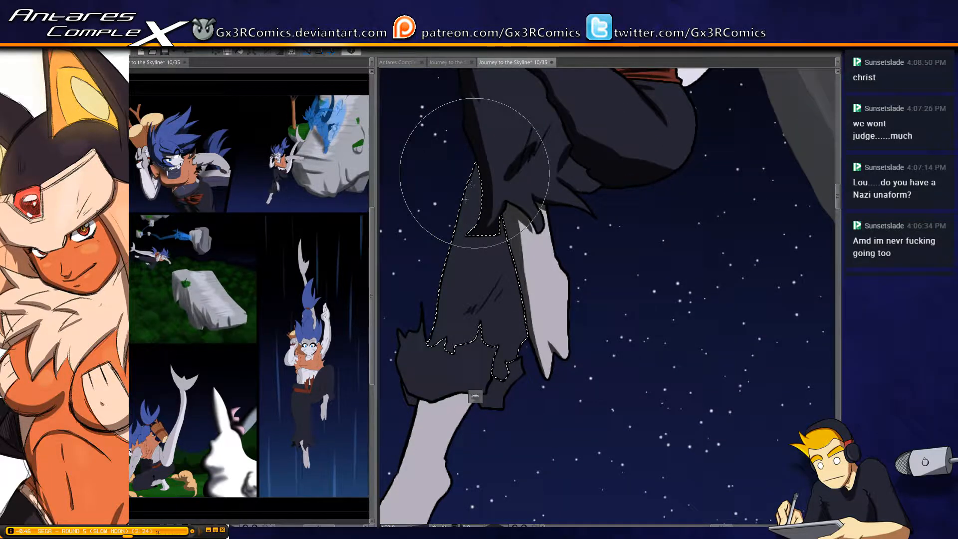
pyautogui.moveTo(492, 140); pyautogui.dragTo(428, 311)
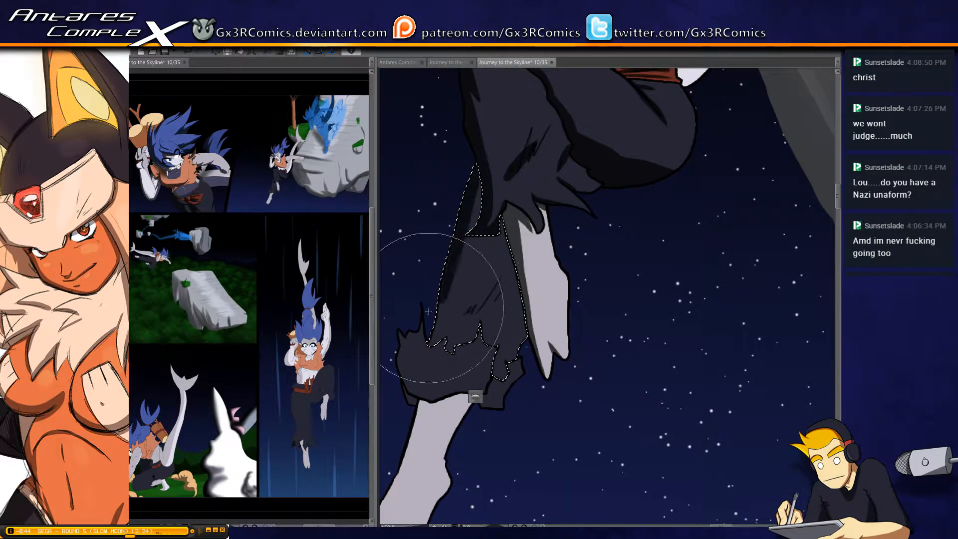
pyautogui.moveTo(456, 252)
pyautogui.mouseDown()
pyautogui.moveTo(445, 414)
pyautogui.moveTo(461, 228)
pyautogui.moveTo(449, 227)
pyautogui.moveTo(480, 325)
pyautogui.moveTo(463, 268)
pyautogui.mouseUp()
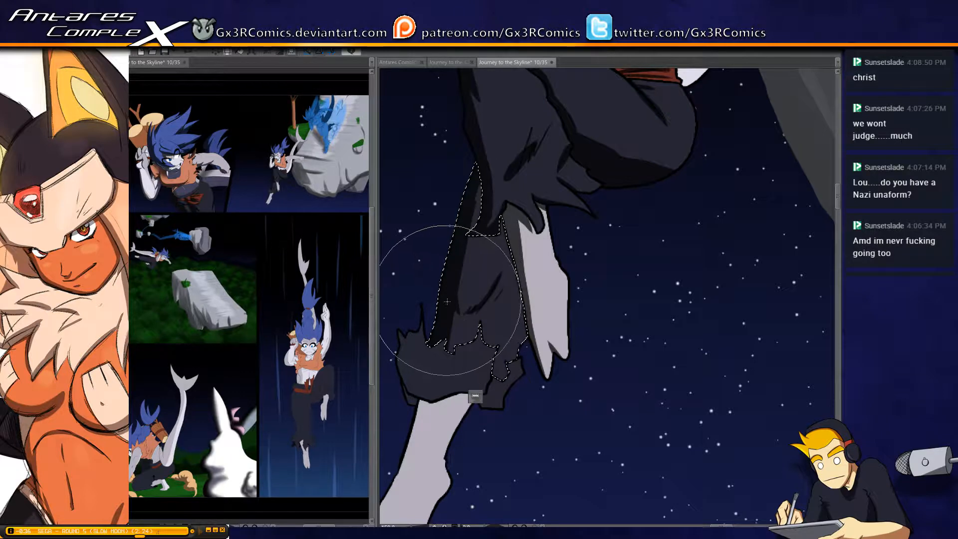
pyautogui.moveTo(452, 344); pyautogui.dragTo(477, 305)
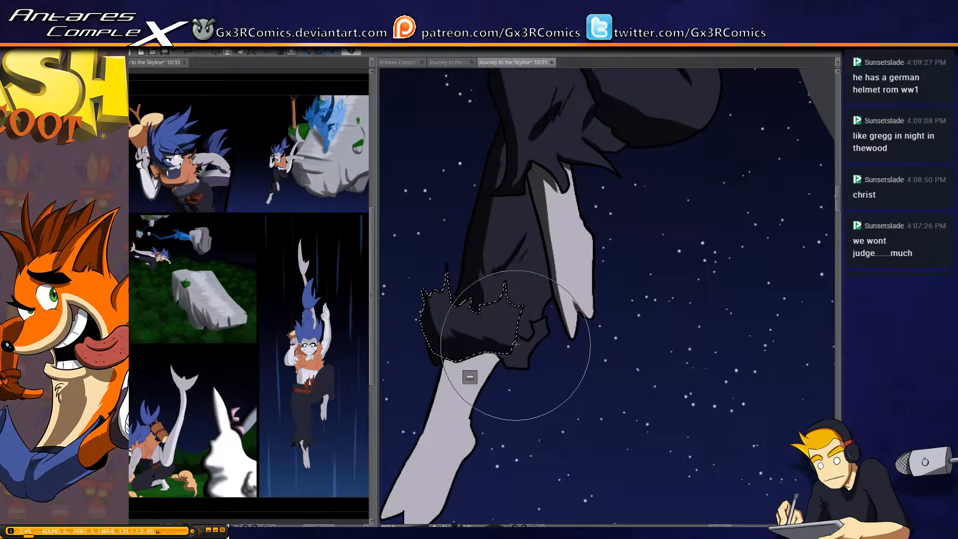
pyautogui.moveTo(517, 337)
pyautogui.mouseDown()
pyautogui.moveTo(491, 274)
pyautogui.moveTo(543, 197)
pyautogui.moveTo(472, 219)
pyautogui.moveTo(433, 343)
pyautogui.mouseUp()
# Select the bare shin and foot below the ragged cuff and shade their outer edge and the area under the cuff
pyautogui.press('w')
pyautogui.click(496, 297)
pyautogui.click(542, 198)
pyautogui.press('b')
pyautogui.moveTo(462, 297); pyautogui.dragTo(440, 381)
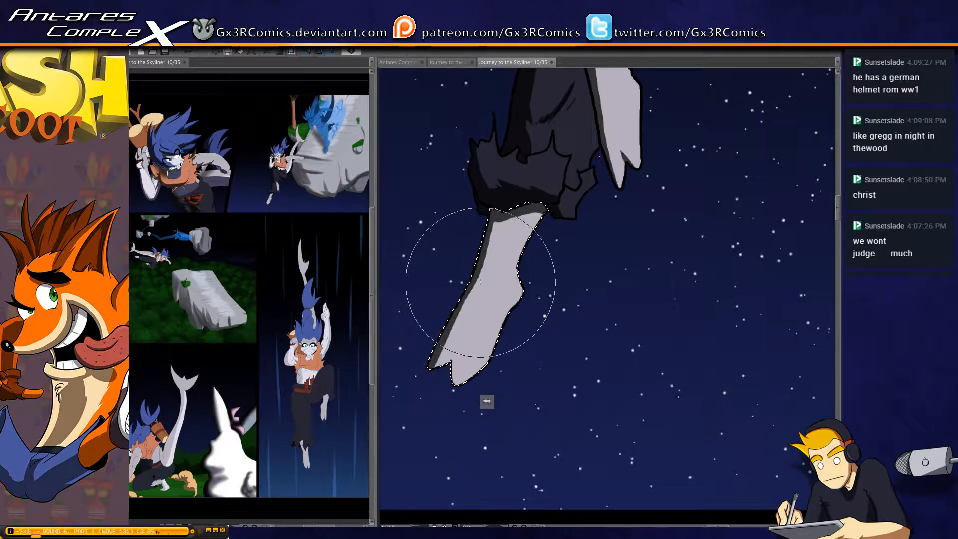
pyautogui.moveTo(484, 267); pyautogui.dragTo(436, 361)
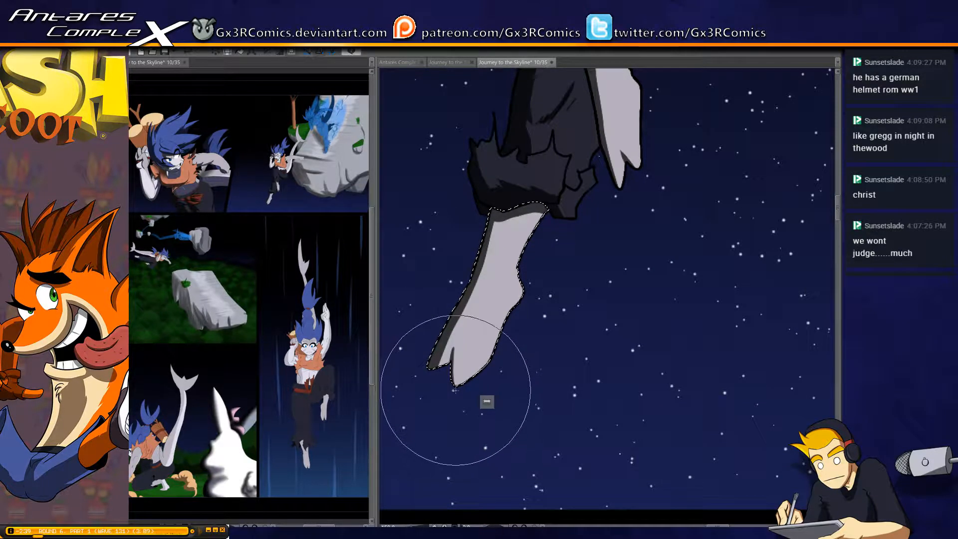
pyautogui.moveTo(535, 239); pyautogui.dragTo(489, 282)
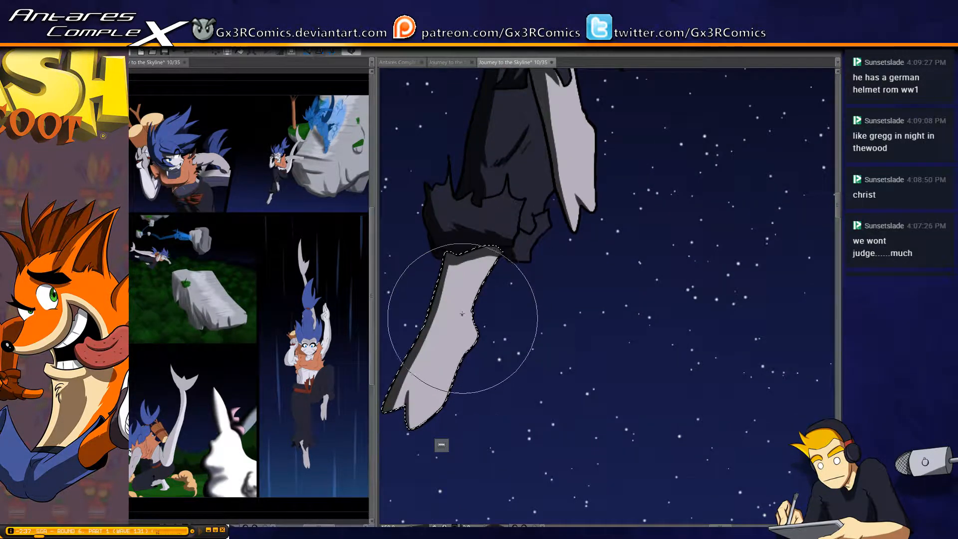
pyautogui.moveTo(462, 313); pyautogui.dragTo(463, 322)
# Select the lower trouser leg again, try a soft shadow beneath the torn knee hem, reduce the brush size, and clear the selection
pyautogui.moveTo(463, 278)
pyautogui.mouseDown()
pyautogui.moveTo(443, 443)
pyautogui.moveTo(396, 512)
pyautogui.moveTo(413, 491)
pyautogui.mouseUp()
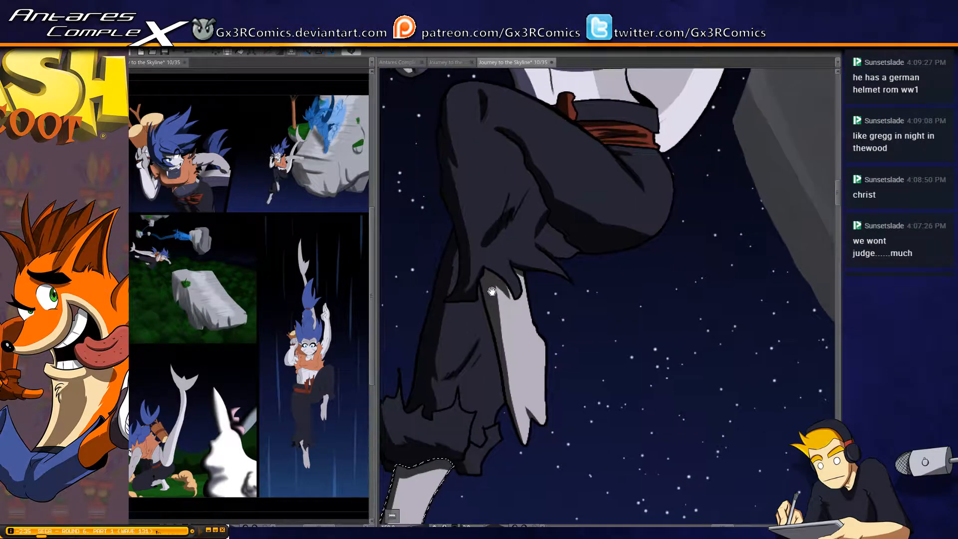
pyautogui.press('w')
pyautogui.click(468, 325)
pyautogui.press('b')
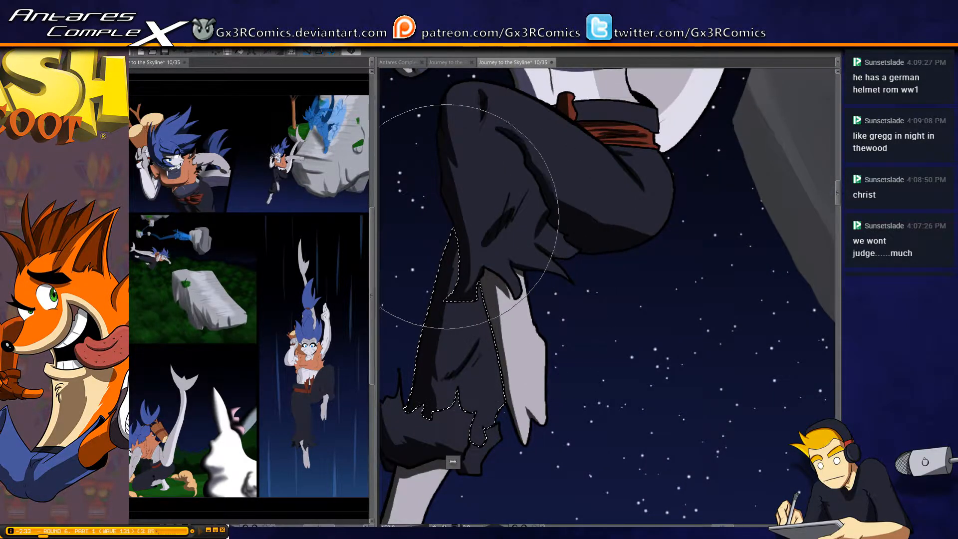
pyautogui.moveTo(521, 357)
pyautogui.mouseDown()
pyautogui.moveTo(466, 240)
pyautogui.moveTo(497, 250)
pyautogui.moveTo(474, 231)
pyautogui.moveTo(456, 246)
pyautogui.moveTo(457, 234)
pyautogui.moveTo(460, 253)
pyautogui.moveTo(455, 229)
pyautogui.moveTo(516, 346)
pyautogui.mouseUp()
pyautogui.hotkey('ctrl', 'z')
pyautogui.press('[')
pyautogui.press('[')
pyautogui.press('[')
pyautogui.press('[')
pyautogui.press('[')
pyautogui.hotkey('ctrl', 'd')
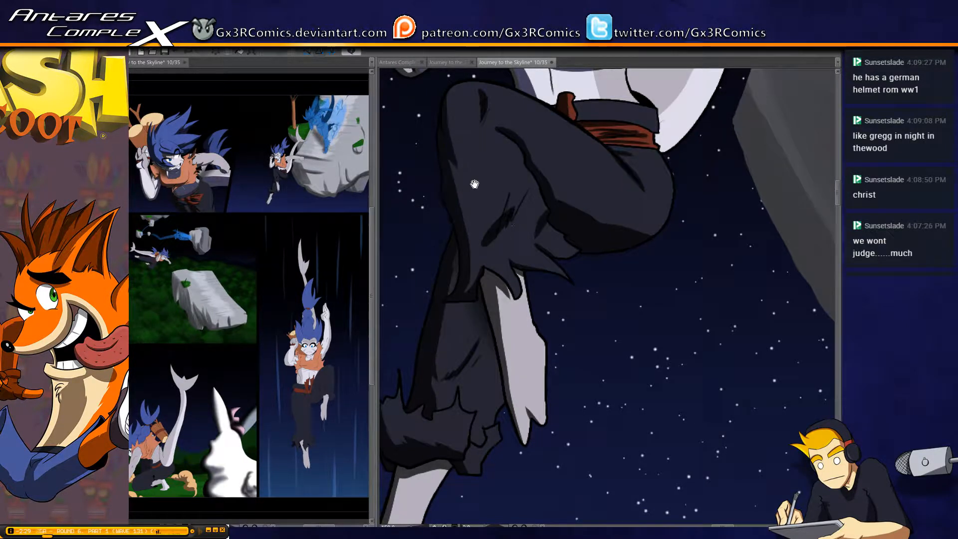
# Select the dark waistband and the bare midriff in turn, shade them, and clear the selection
pyautogui.moveTo(475, 184); pyautogui.dragTo(432, 259)
pyautogui.click(529, 228)
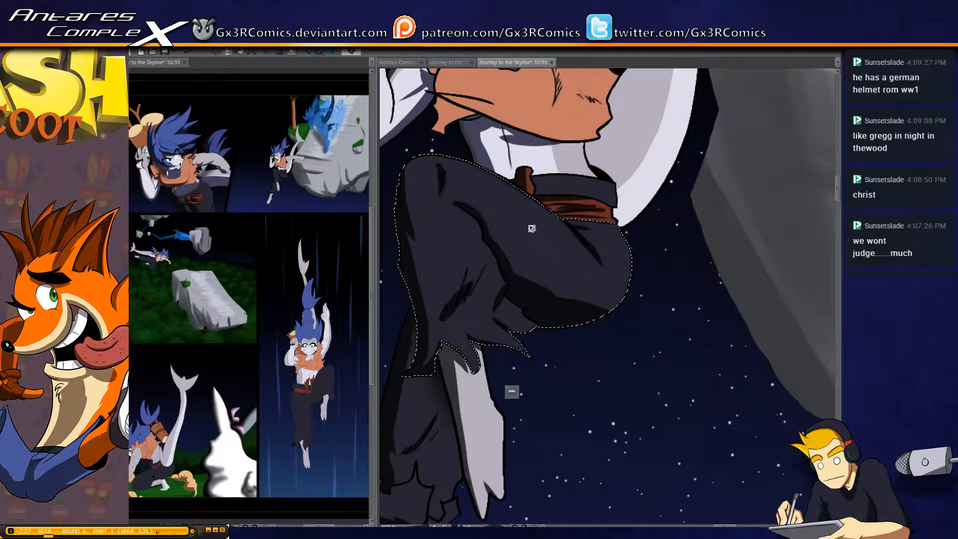
pyautogui.click(564, 186)
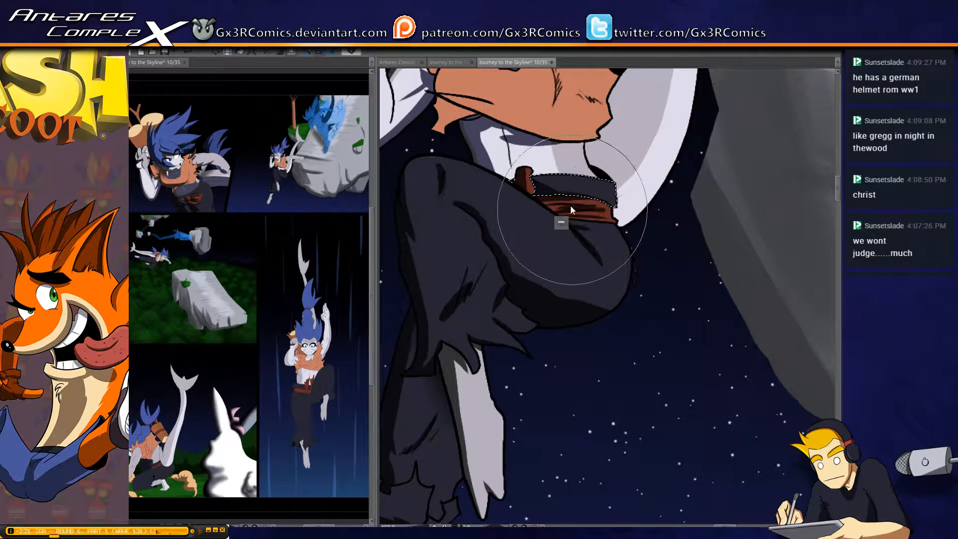
pyautogui.moveTo(551, 186); pyautogui.dragTo(479, 247)
pyautogui.click(477, 239)
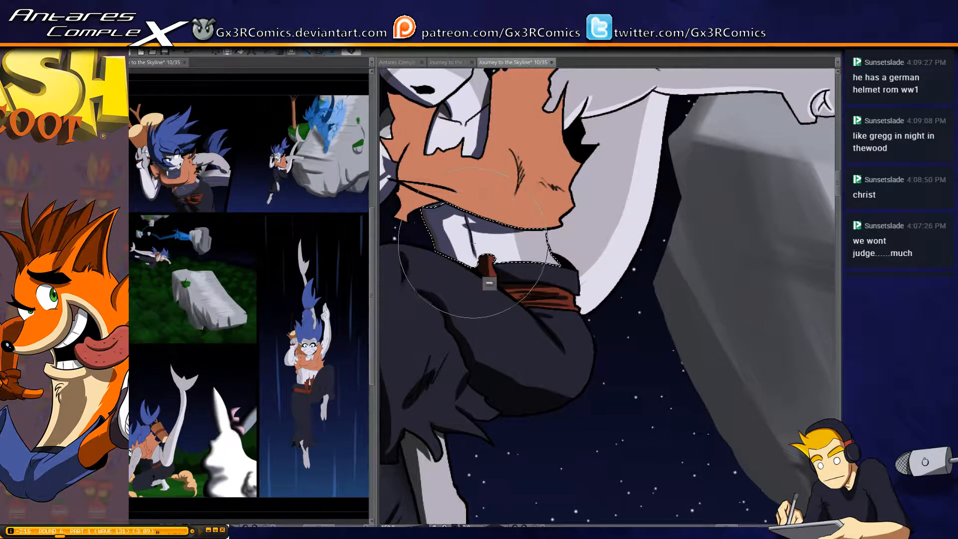
pyautogui.hotkey('ctrl', 'd')
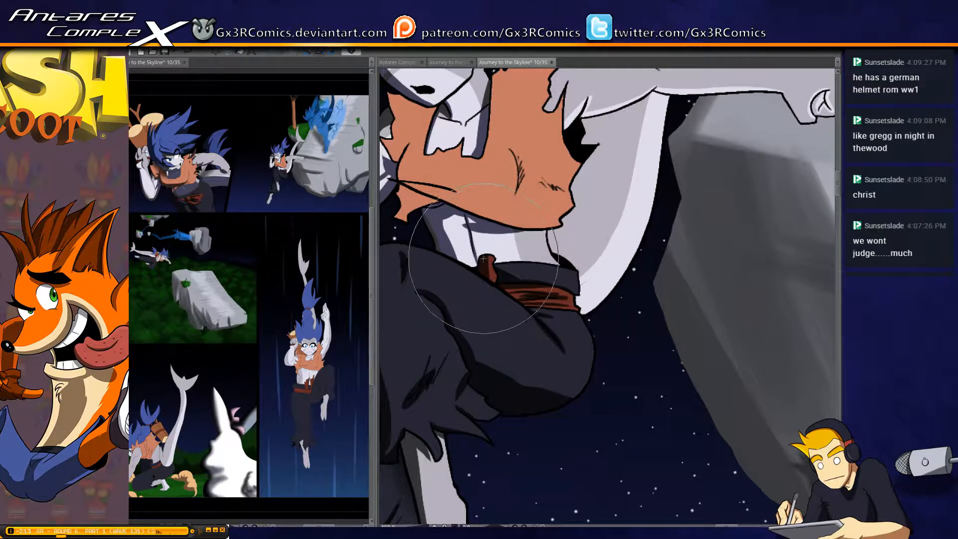
pyautogui.scroll(-1, 493, 242)
pyautogui.scroll(1, 535, 243)
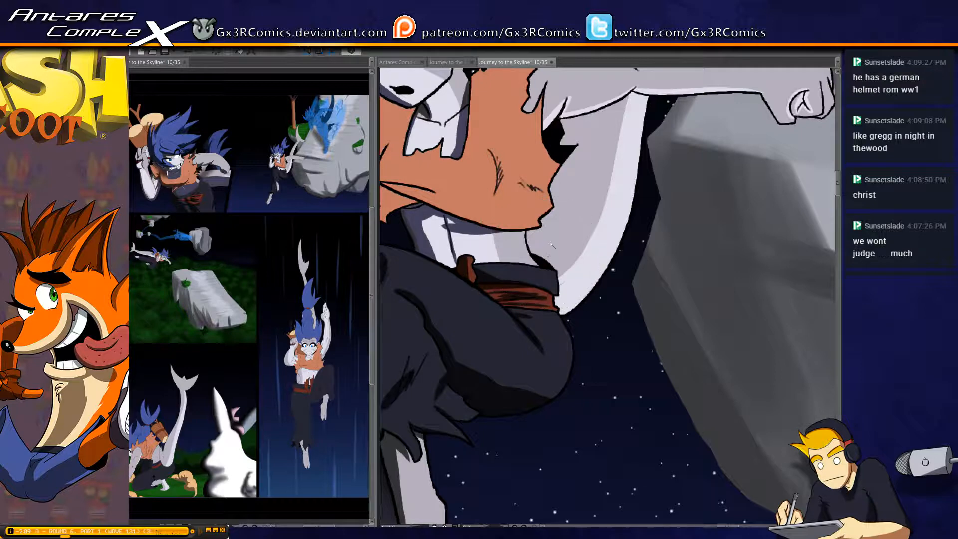
# Select the tail section behind the waist and paint a dark shadow along its lower underside
pyautogui.click(551, 244)
pyautogui.press('p')
pyautogui.moveTo(538, 234)
pyautogui.mouseDown()
pyautogui.moveTo(590, 295)
pyautogui.moveTo(639, 274)
pyautogui.mouseUp()
pyautogui.hotkey('ctrl', 'z')
pyautogui.moveTo(523, 309)
pyautogui.mouseDown()
pyautogui.moveTo(674, 211)
pyautogui.moveTo(527, 285)
pyautogui.moveTo(651, 219)
pyautogui.mouseUp()
pyautogui.moveTo(510, 266)
pyautogui.mouseDown()
pyautogui.moveTo(672, 142)
pyautogui.moveTo(645, 137)
pyautogui.moveTo(580, 230)
pyautogui.mouseUp()
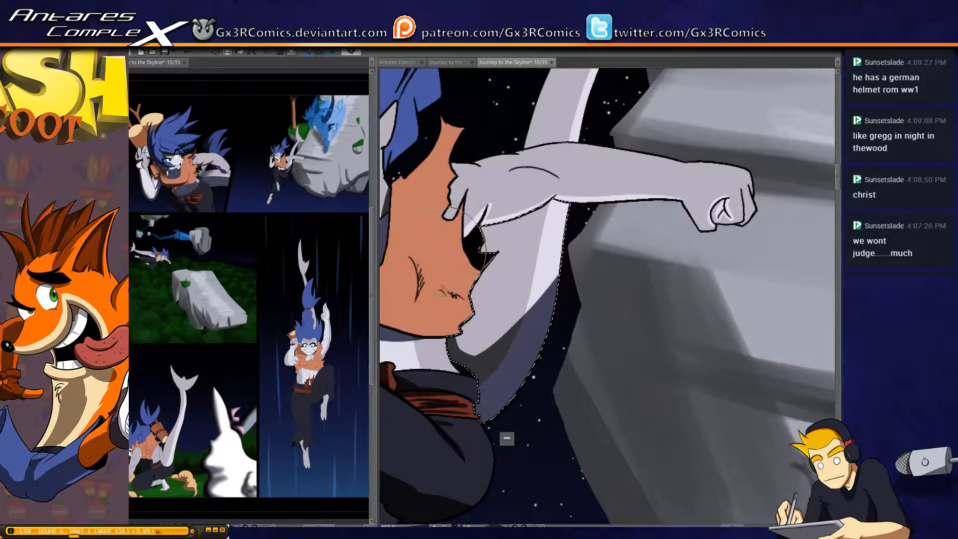
# Select the outstretched arm and shade its underside from the shoulder to the clenched fist
pyautogui.click(496, 212)
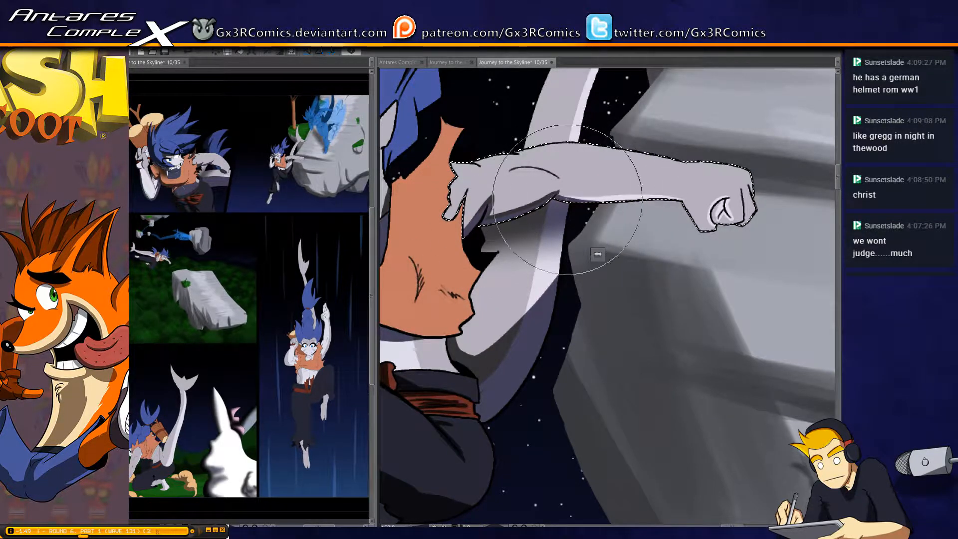
pyautogui.moveTo(559, 197); pyautogui.dragTo(664, 194)
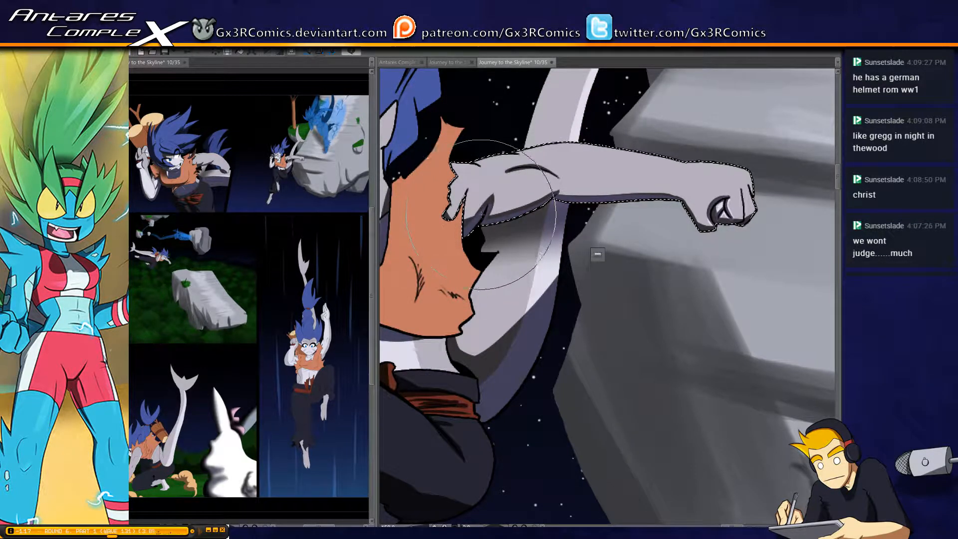
# Select the torn orange flap hanging under the top's hem and cover it with dark shadow
pyautogui.moveTo(417, 321)
pyautogui.mouseDown()
pyautogui.moveTo(481, 259)
pyautogui.moveTo(528, 262)
pyautogui.mouseUp()
pyautogui.click(463, 274)
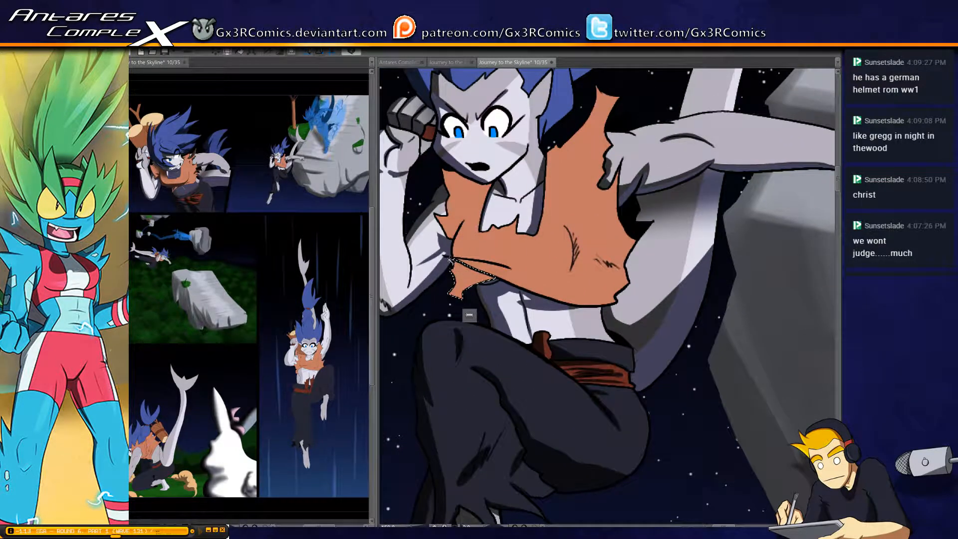
pyautogui.press('b')
pyautogui.moveTo(445, 269)
pyautogui.mouseDown()
pyautogui.moveTo(456, 310)
pyautogui.moveTo(457, 292)
pyautogui.moveTo(499, 276)
pyautogui.mouseUp()
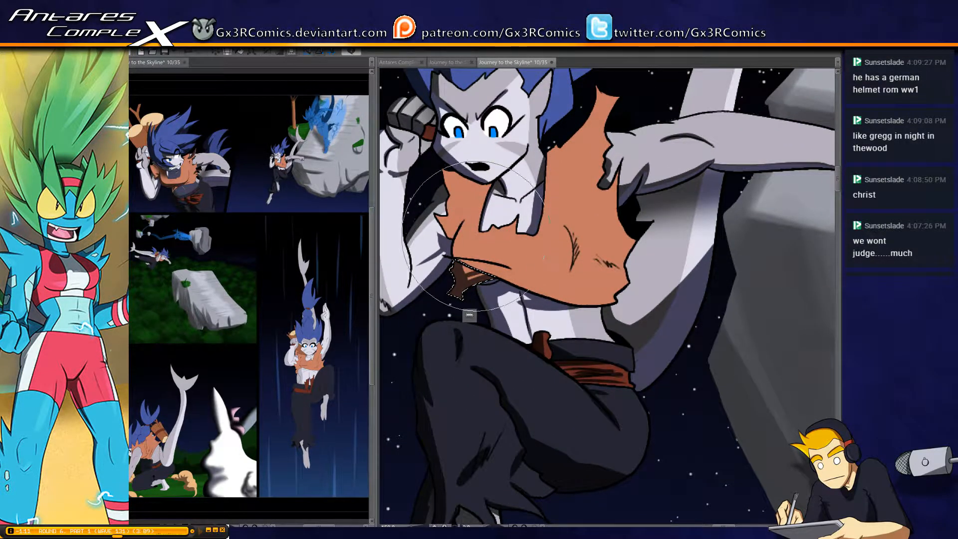
# Shade the main orange top with a soft shadow under the chin and dark folds at the armhole and chest
pyautogui.press('b')
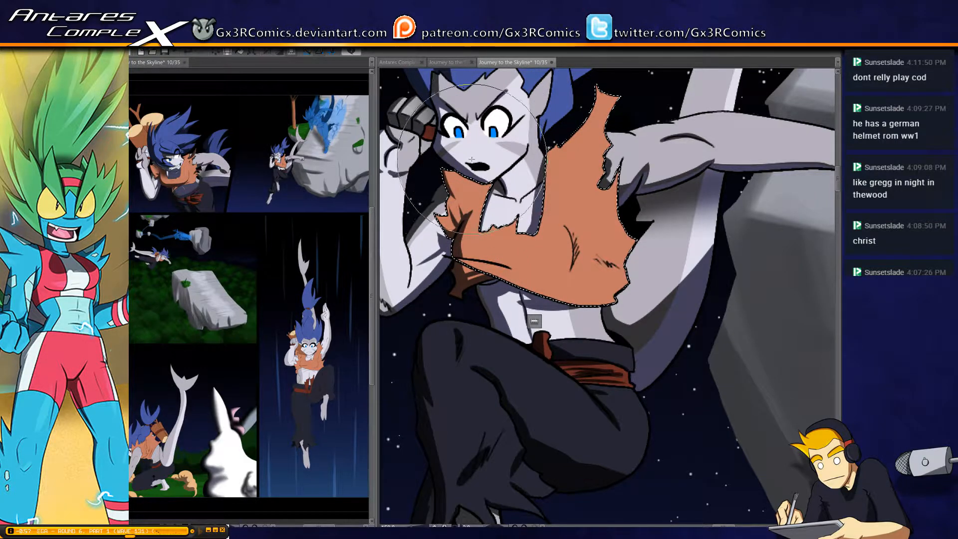
pyautogui.press(']')
pyautogui.press(']')
pyautogui.press(']')
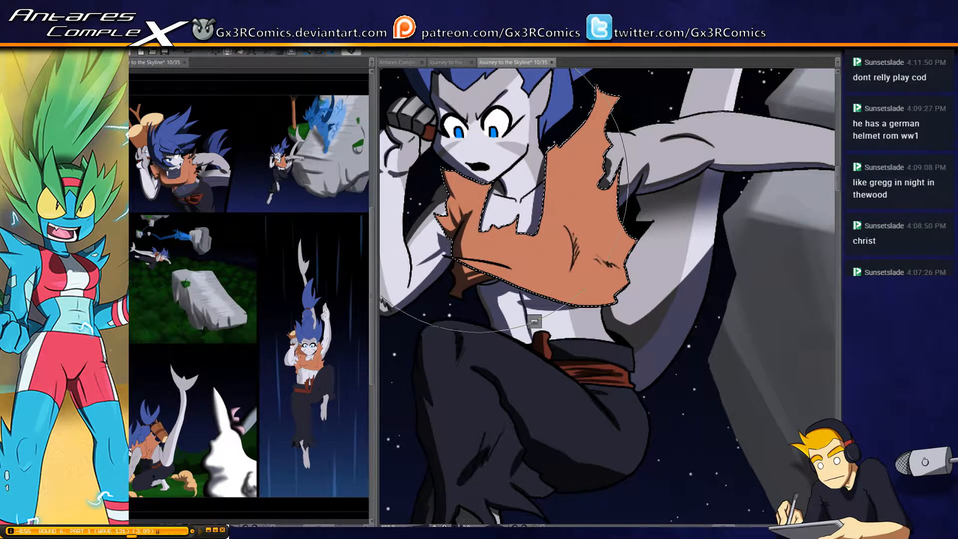
pyautogui.press('[')
pyautogui.press('[')
pyautogui.press('[')
pyautogui.moveTo(530, 292); pyautogui.dragTo(487, 258)
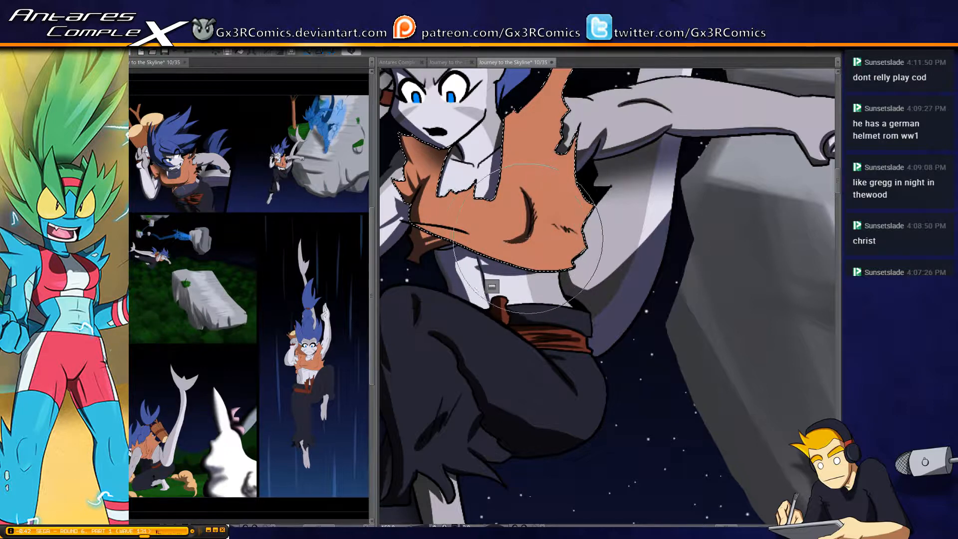
# Darken the creases on the side of the orange top and along its lower hem, and clear the selection
pyautogui.moveTo(548, 217)
pyautogui.mouseDown()
pyautogui.moveTo(596, 226)
pyautogui.moveTo(554, 218)
pyautogui.moveTo(566, 226)
pyautogui.moveTo(596, 204)
pyautogui.moveTo(559, 223)
pyautogui.moveTo(587, 217)
pyautogui.moveTo(567, 224)
pyautogui.mouseUp()
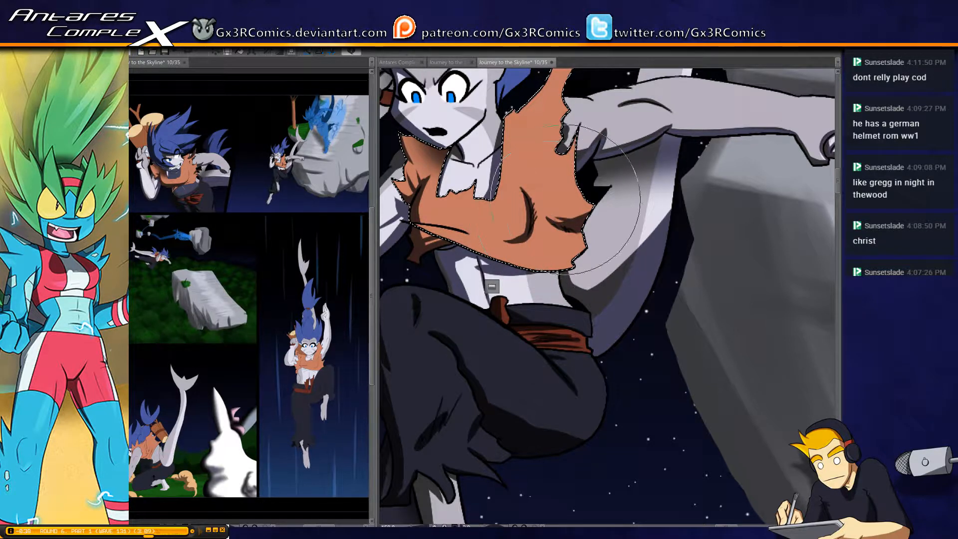
pyautogui.moveTo(513, 244); pyautogui.dragTo(582, 258)
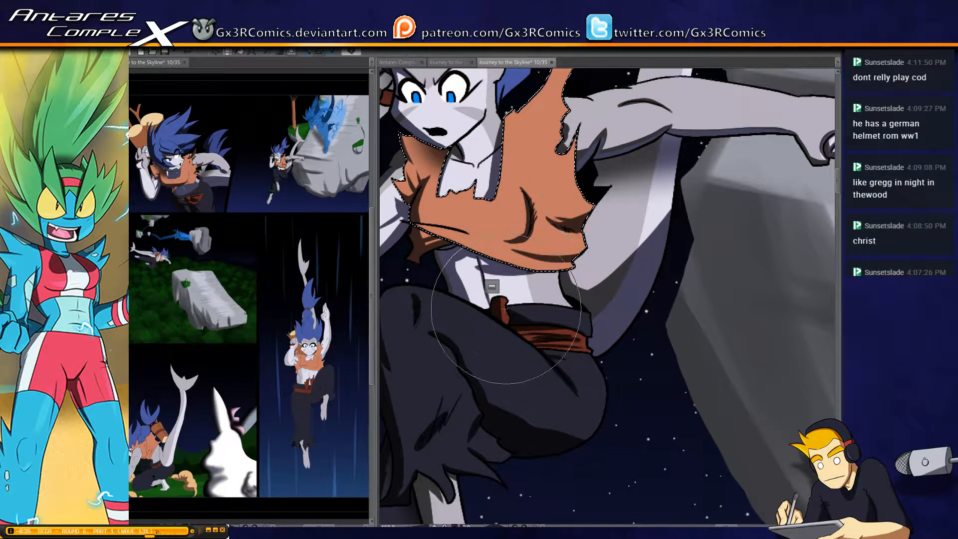
pyautogui.moveTo(407, 279); pyautogui.dragTo(415, 313)
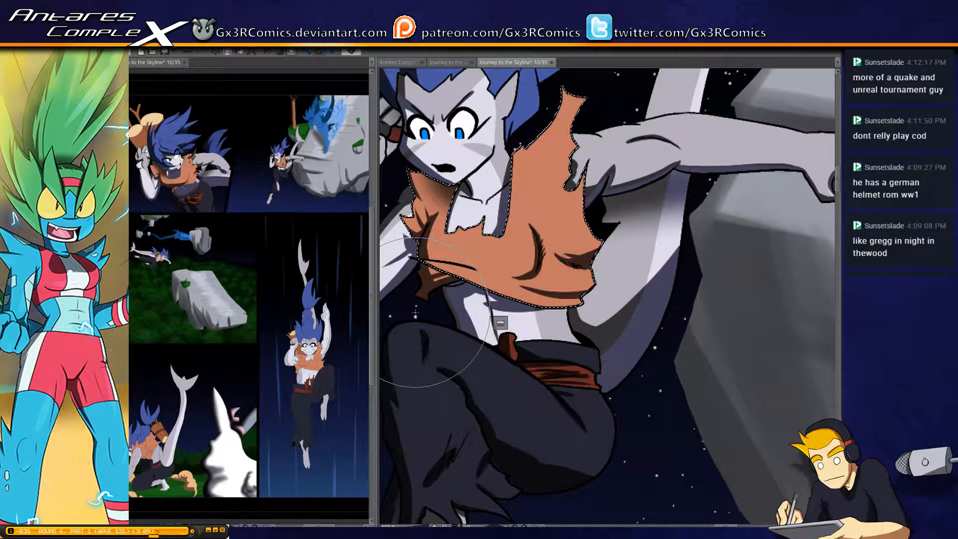
pyautogui.moveTo(466, 374); pyautogui.dragTo(521, 193)
pyautogui.hotkey('ctrl', 'd')
# Select the lower tail section between the waist and the outstretched arm for shading
pyautogui.moveTo(530, 385)
pyautogui.mouseDown()
pyautogui.moveTo(449, 416)
pyautogui.moveTo(410, 489)
pyautogui.mouseUp()
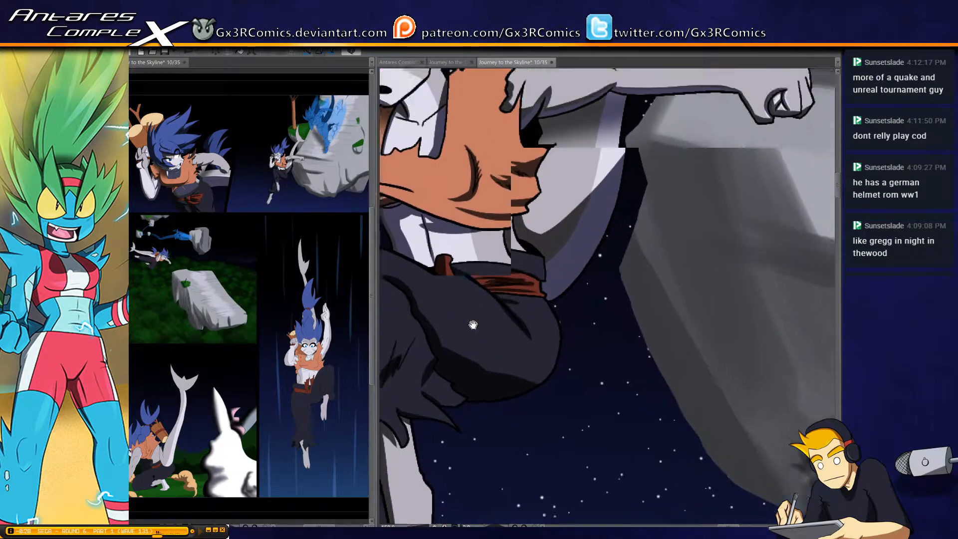
pyautogui.moveTo(485, 244); pyautogui.dragTo(445, 347)
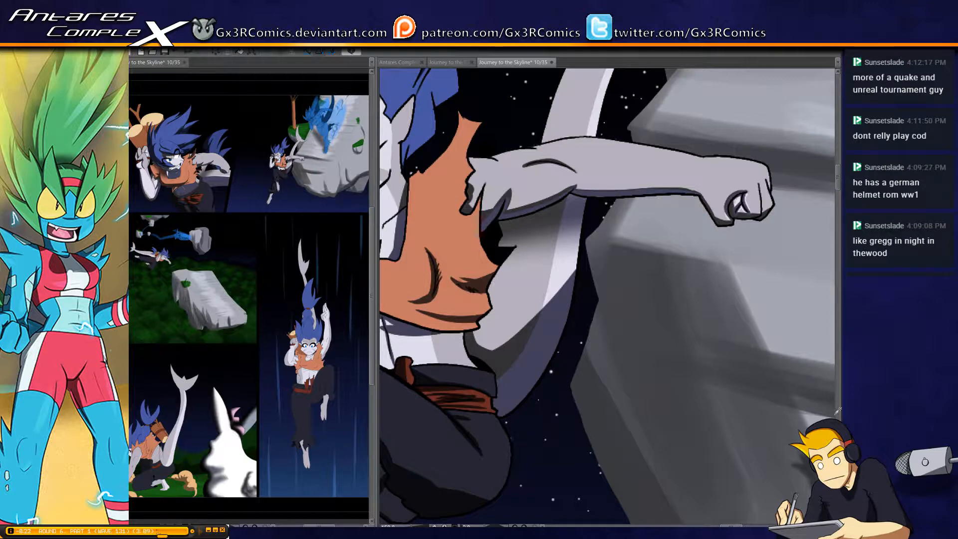
pyautogui.press('w')
pyautogui.click(522, 342)
pyautogui.press('b')
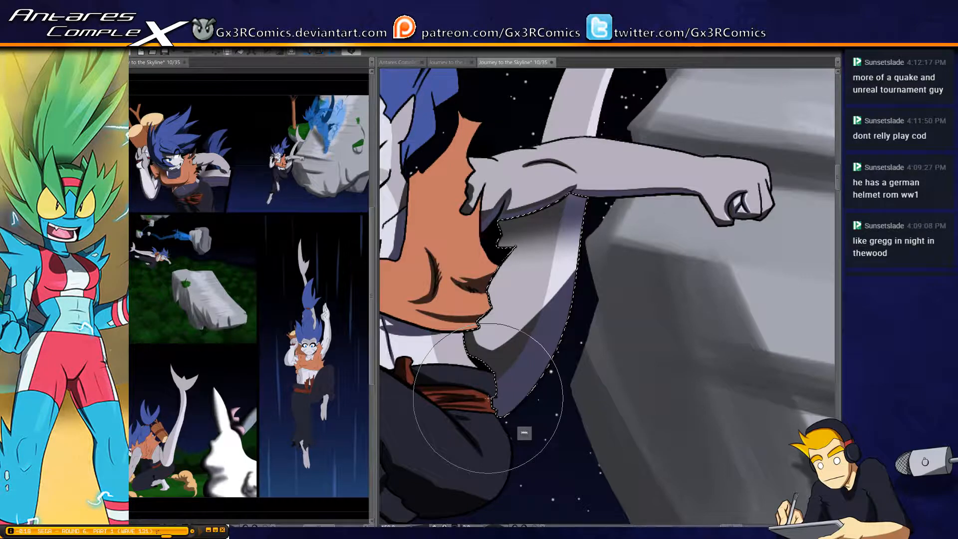
pyautogui.moveTo(497, 242); pyautogui.dragTo(436, 390)
# Select the upper tail above the outstretched arm and paint a dark shadow band along its left edge up to the fin
pyautogui.press('w')
pyautogui.click(529, 232)
pyautogui.moveTo(529, 233); pyautogui.dragTo(458, 293)
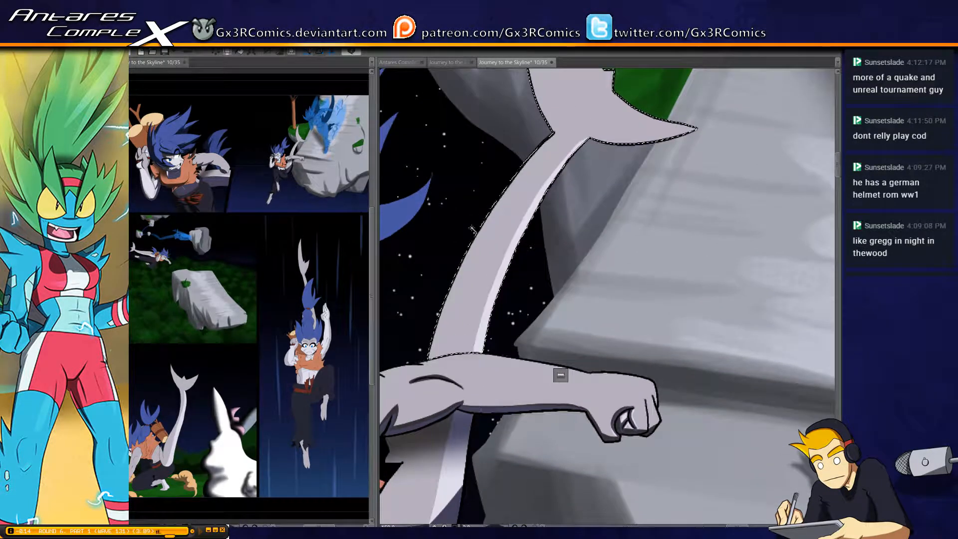
pyautogui.moveTo(452, 253)
pyautogui.mouseDown()
pyautogui.moveTo(444, 310)
pyautogui.moveTo(453, 262)
pyautogui.moveTo(564, 149)
pyautogui.mouseUp()
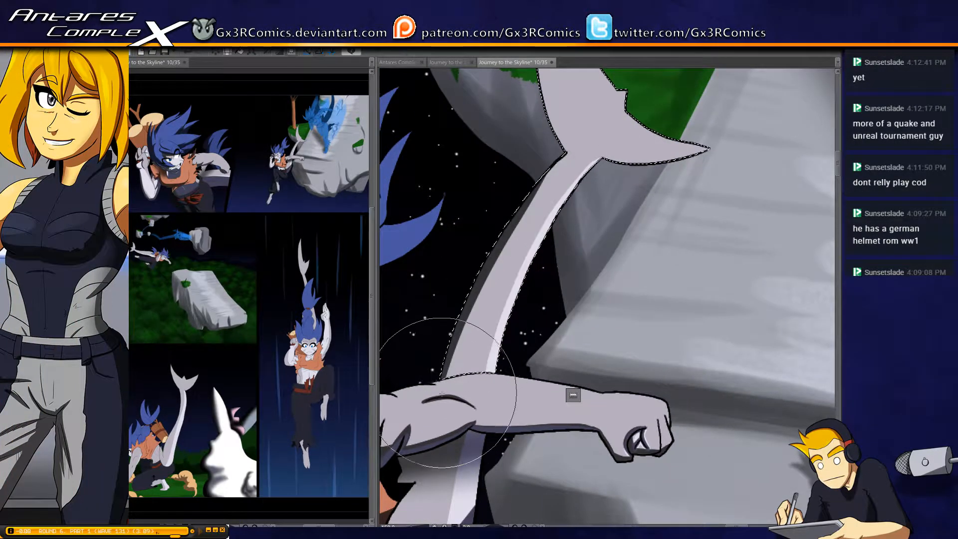
pyautogui.moveTo(443, 394)
pyautogui.mouseDown()
pyautogui.moveTo(511, 228)
pyautogui.moveTo(571, 144)
pyautogui.mouseUp()
pyautogui.moveTo(539, 198); pyautogui.dragTo(592, 144)
pyautogui.moveTo(541, 179); pyautogui.dragTo(579, 148)
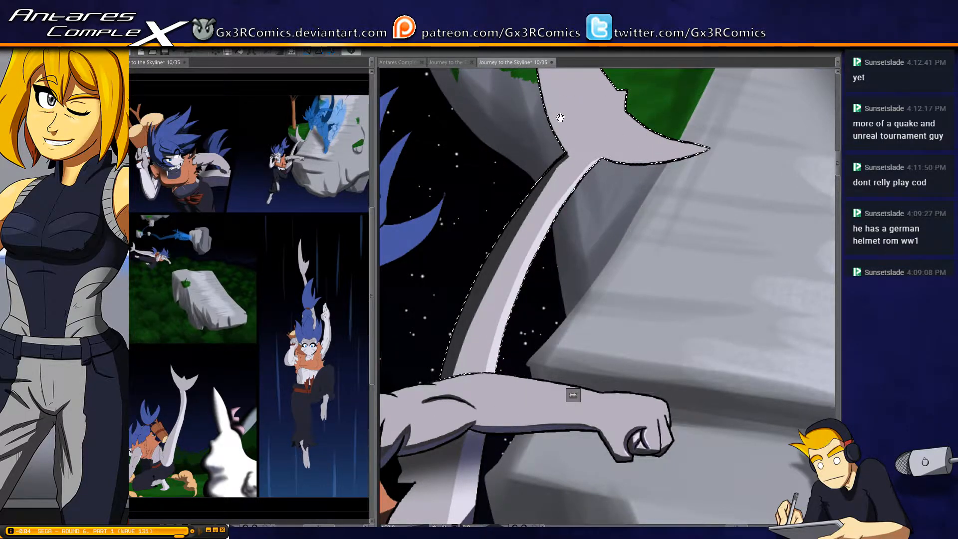
# Shade the left edge of the upright tail fin with a thin dark shadow and save the page
pyautogui.moveTo(555, 80)
pyautogui.mouseDown()
pyautogui.moveTo(545, 163)
pyautogui.moveTo(502, 182)
pyautogui.moveTo(489, 232)
pyautogui.mouseUp()
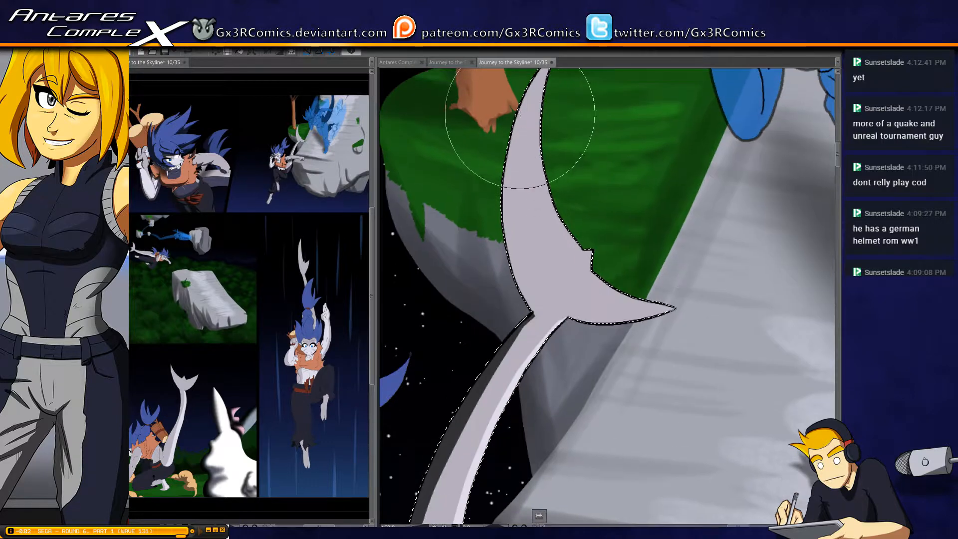
pyautogui.moveTo(530, 112); pyautogui.dragTo(514, 151)
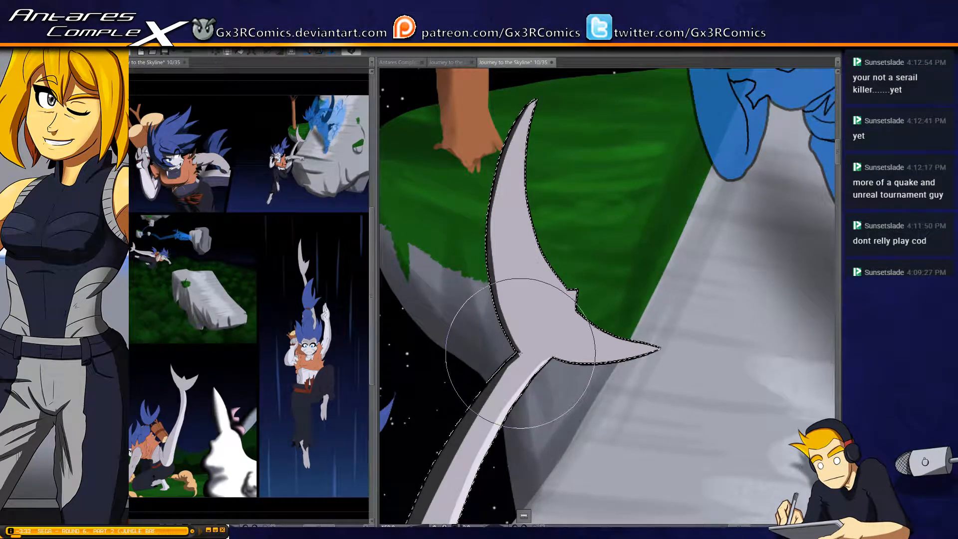
pyautogui.moveTo(500, 442); pyautogui.dragTo(500, 315)
pyautogui.moveTo(553, 221); pyautogui.dragTo(509, 280)
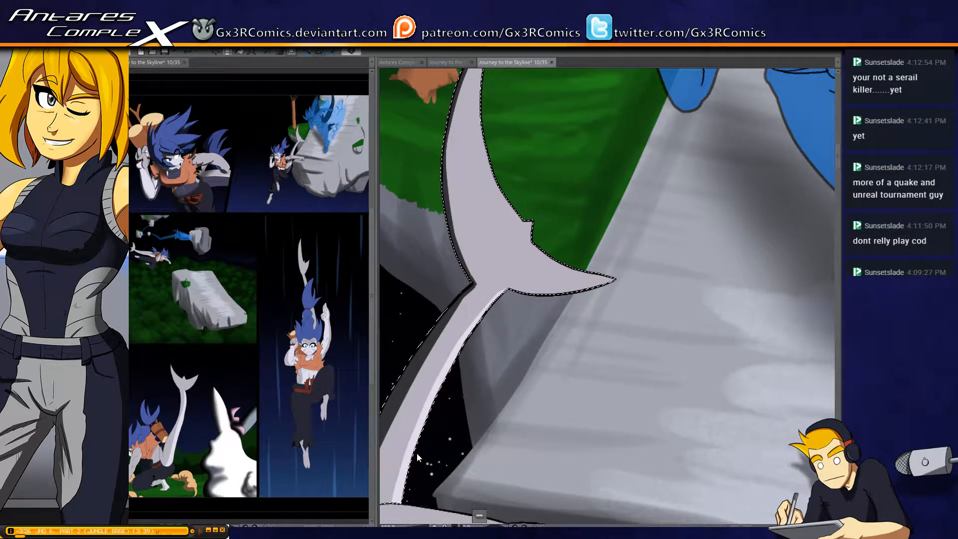
pyautogui.hotkey('ctrl', 's')
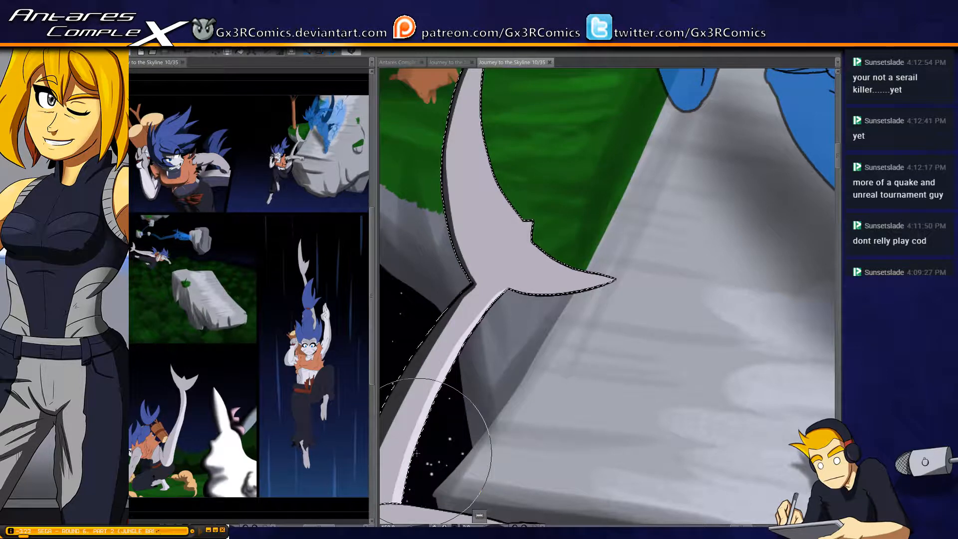
# Check the shading on the second panel figure from the tail down to the legs and feet
pyautogui.moveTo(438, 325); pyautogui.dragTo(543, 132)
pyautogui.moveTo(498, 283); pyautogui.dragTo(506, 197)
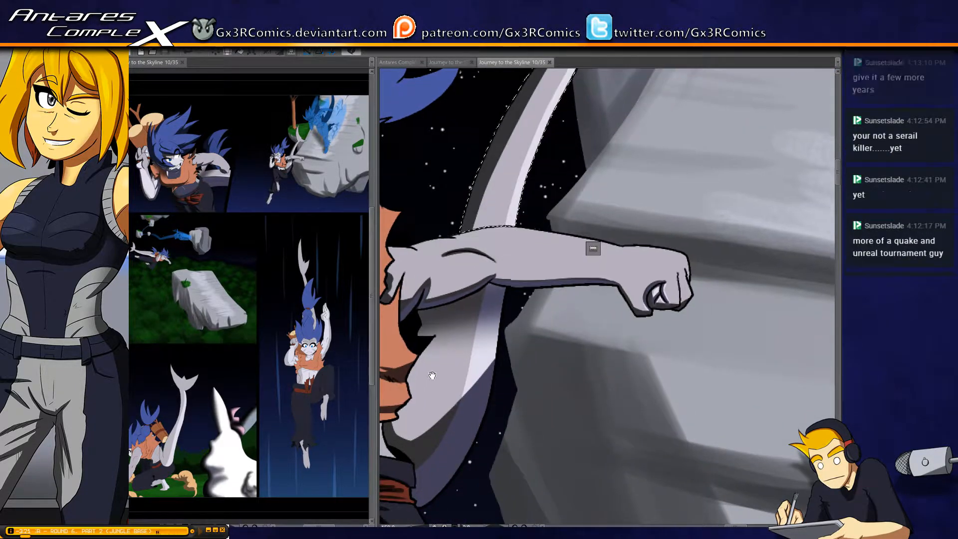
pyautogui.moveTo(430, 375); pyautogui.dragTo(465, 294)
pyautogui.moveTo(435, 407); pyautogui.dragTo(473, 200)
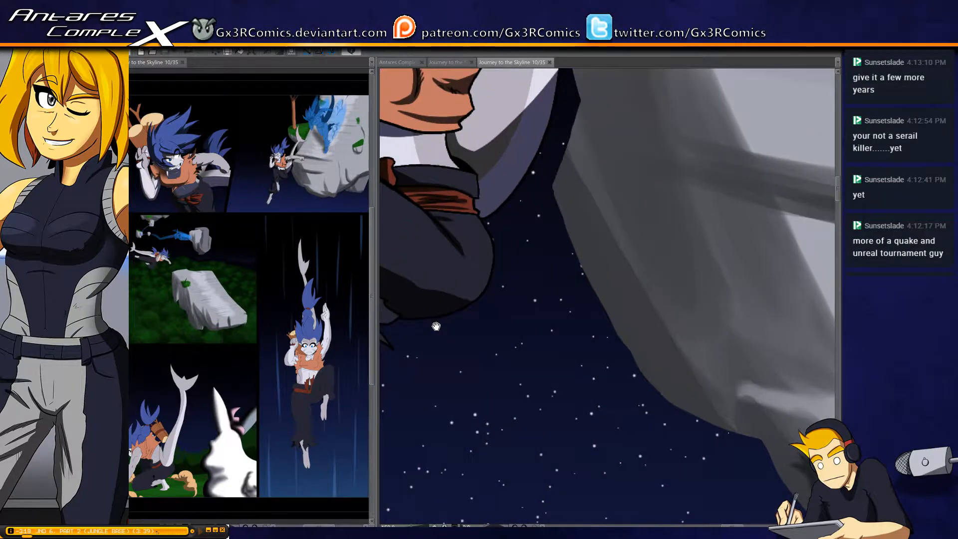
pyautogui.moveTo(436, 325); pyautogui.dragTo(509, 318)
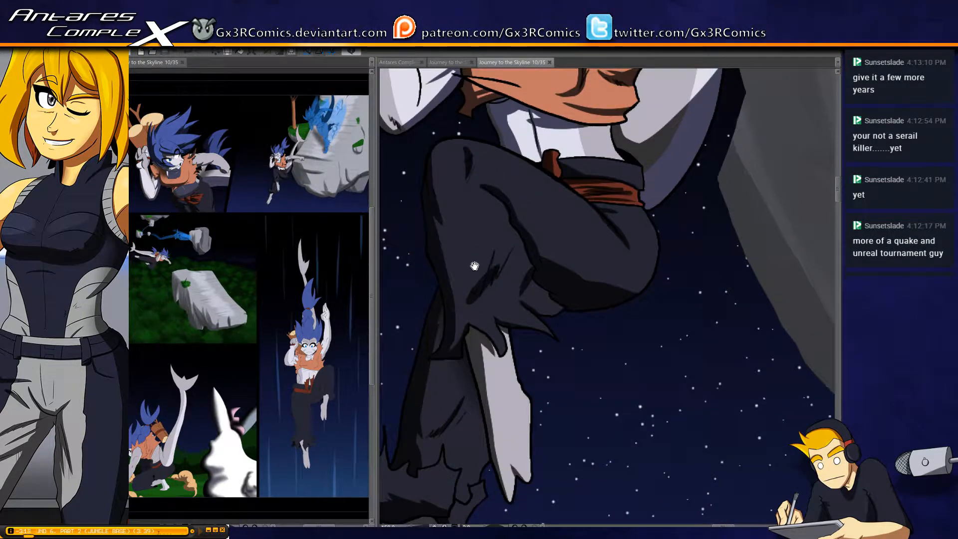
pyautogui.scroll(-2, 445, 257)
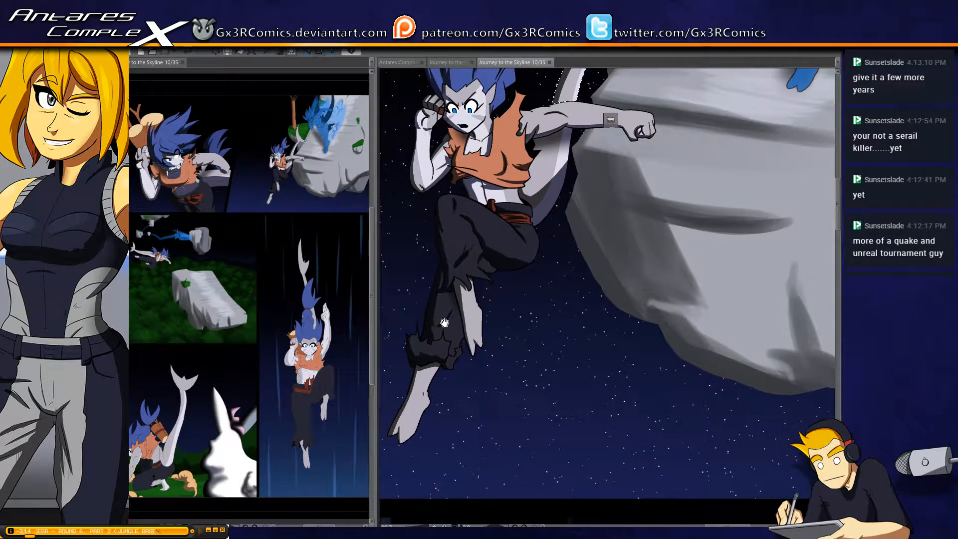
pyautogui.moveTo(425, 352); pyautogui.dragTo(422, 415)
pyautogui.moveTo(449, 344); pyautogui.dragTo(458, 395)
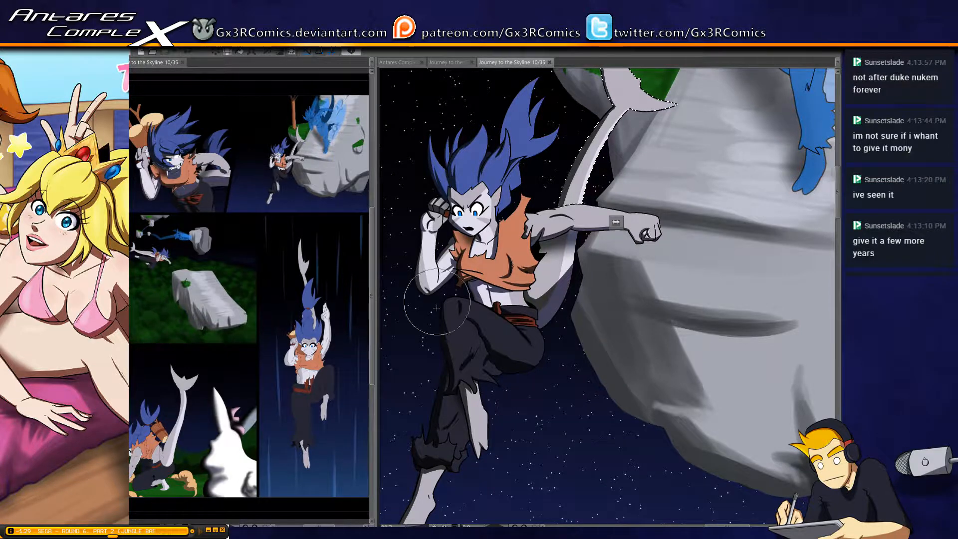
# Review the translucent blue figure on the rock and the remaining panels of the page
pyautogui.scroll(2, 395, 361)
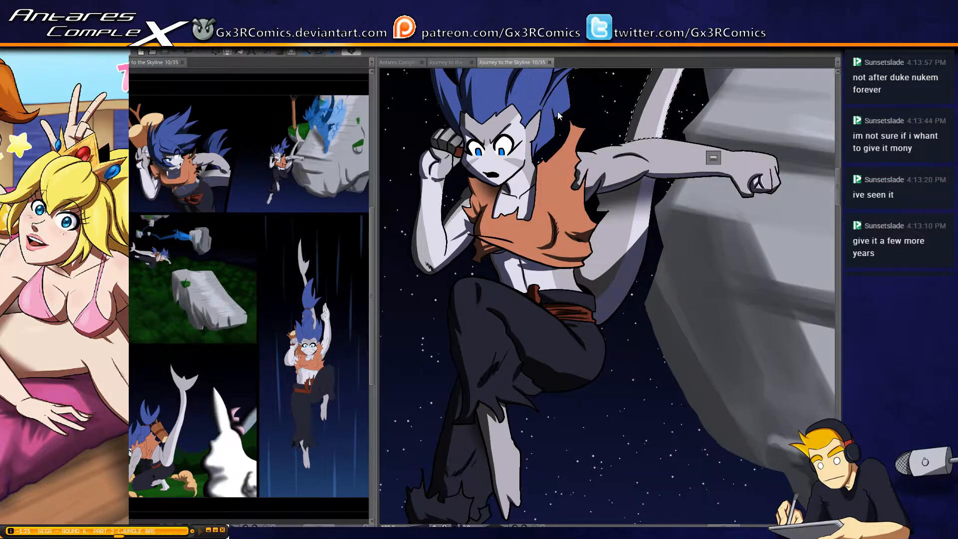
pyautogui.scroll(-2, 534, 409)
pyautogui.moveTo(561, 344); pyautogui.dragTo(421, 519)
pyautogui.moveTo(566, 212); pyautogui.dragTo(550, 250)
pyautogui.moveTo(514, 207); pyautogui.dragTo(430, 320)
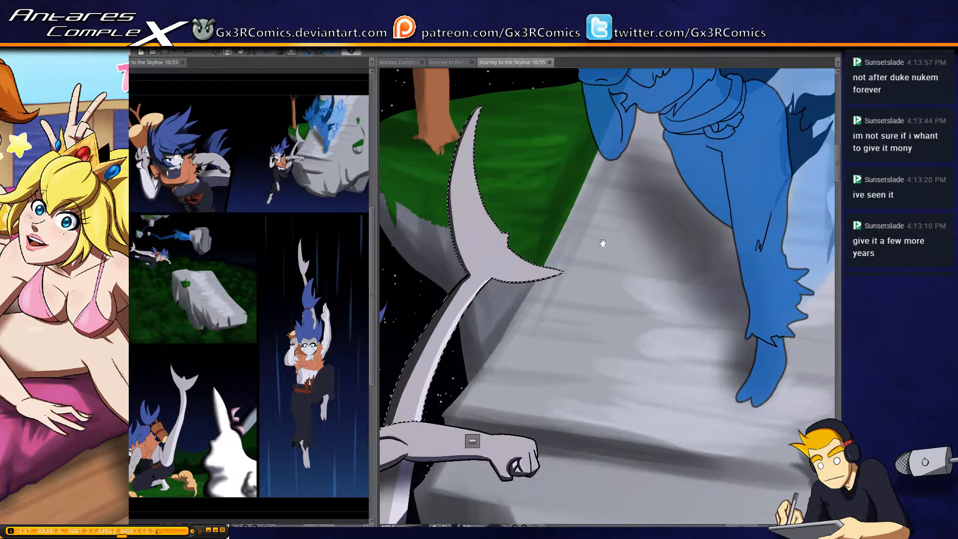
pyautogui.moveTo(594, 259); pyautogui.dragTo(475, 380)
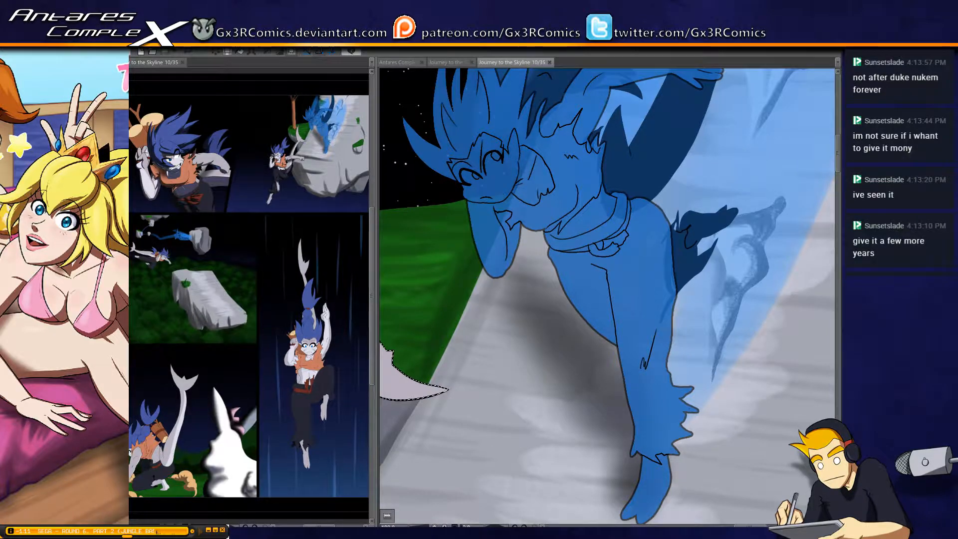
pyautogui.hotkey('ctrl', '-')
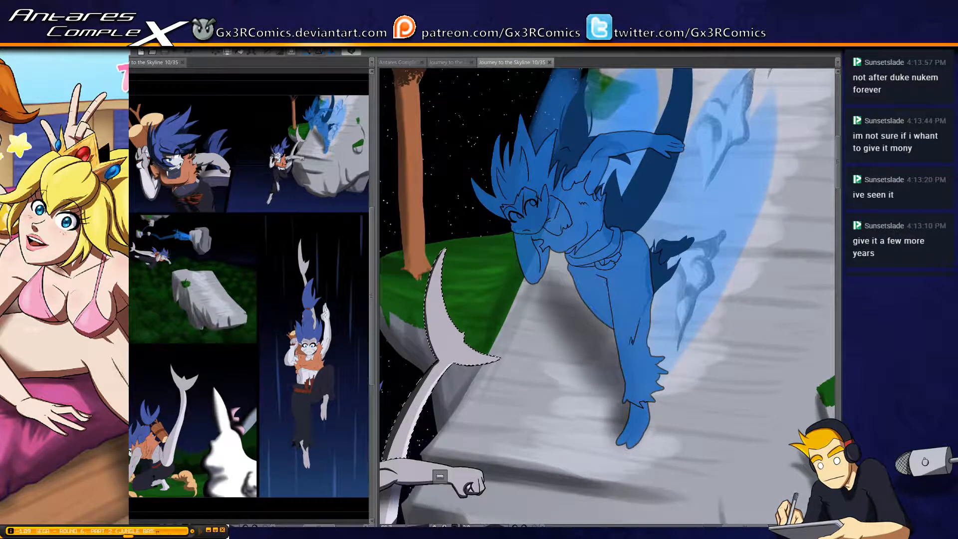
pyautogui.hotkey('ctrl', '+')
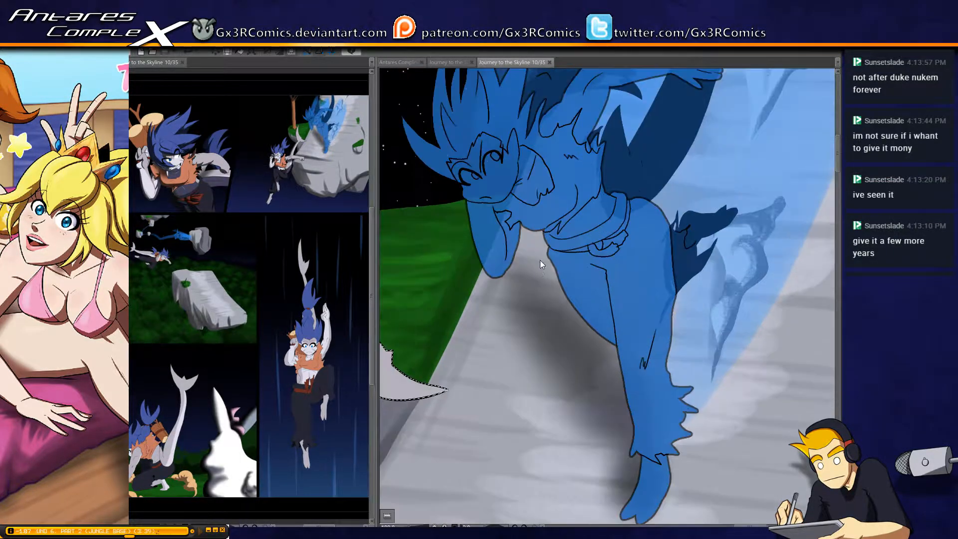
pyautogui.moveTo(537, 478); pyautogui.dragTo(580, 276)
pyautogui.scroll(-10, 579, 280)
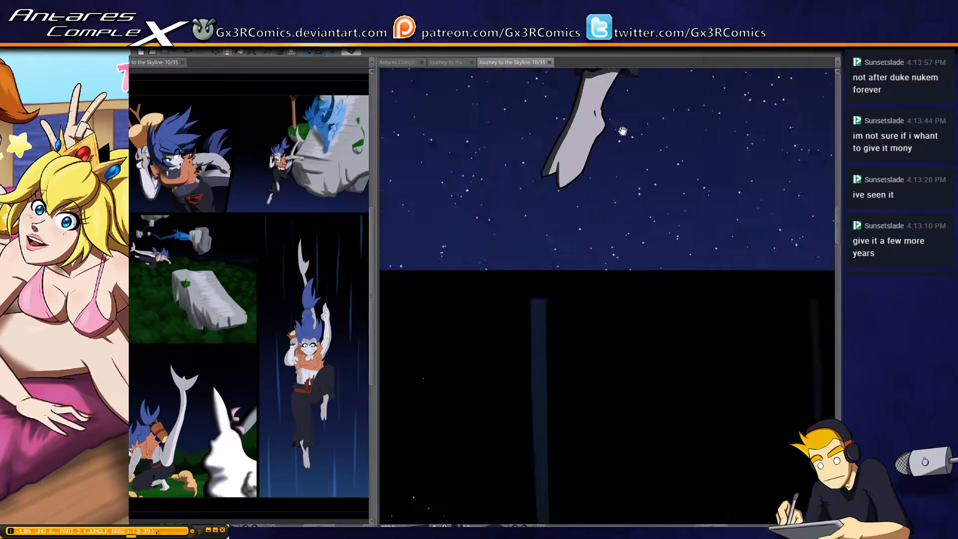
pyautogui.scroll(-3, 586, 382)
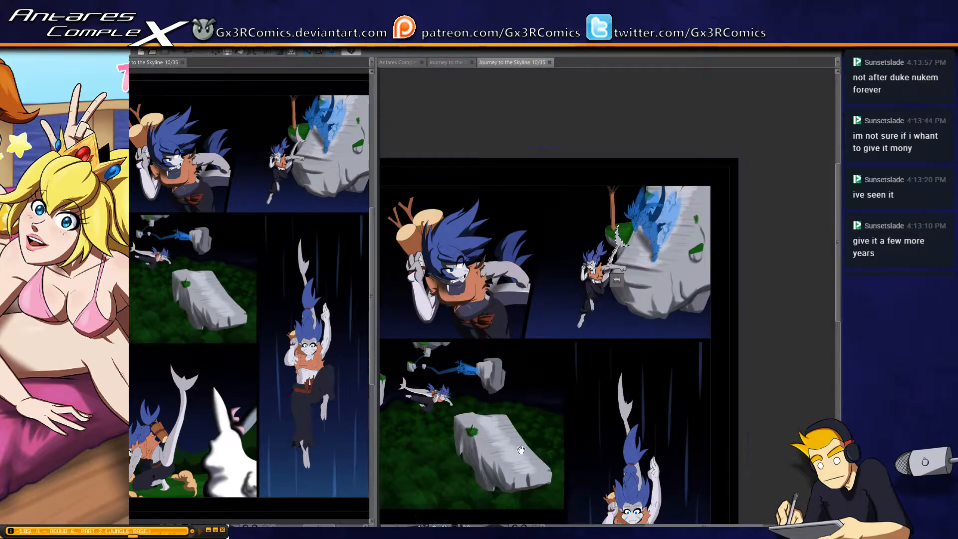
pyautogui.moveTo(483, 488); pyautogui.dragTo(508, 272)
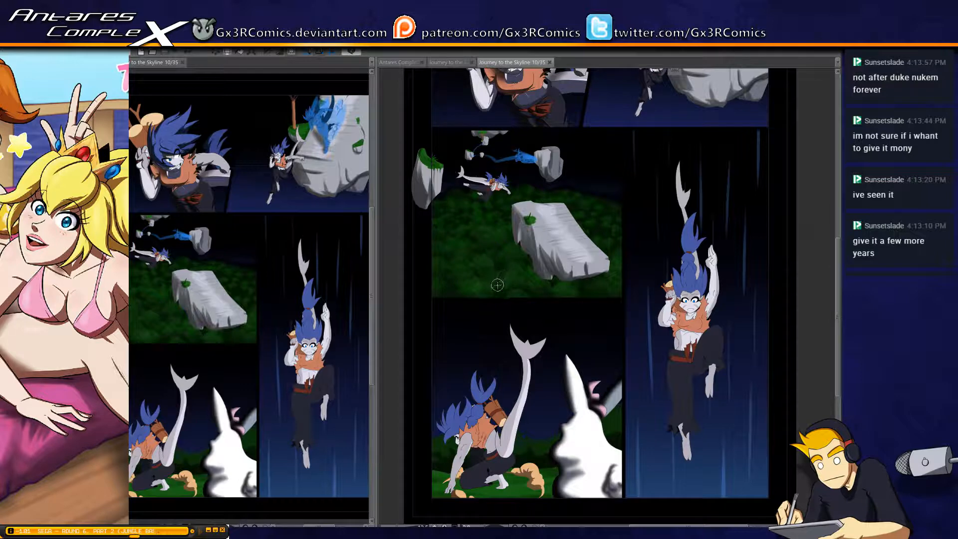
# Shade the flying figure's bent leg and foot and the underside of its outstretched trouser leg in the forest panel
pyautogui.scroll(5, 489, 252)
pyautogui.moveTo(455, 162); pyautogui.dragTo(512, 249)
pyautogui.scroll(4, 513, 256)
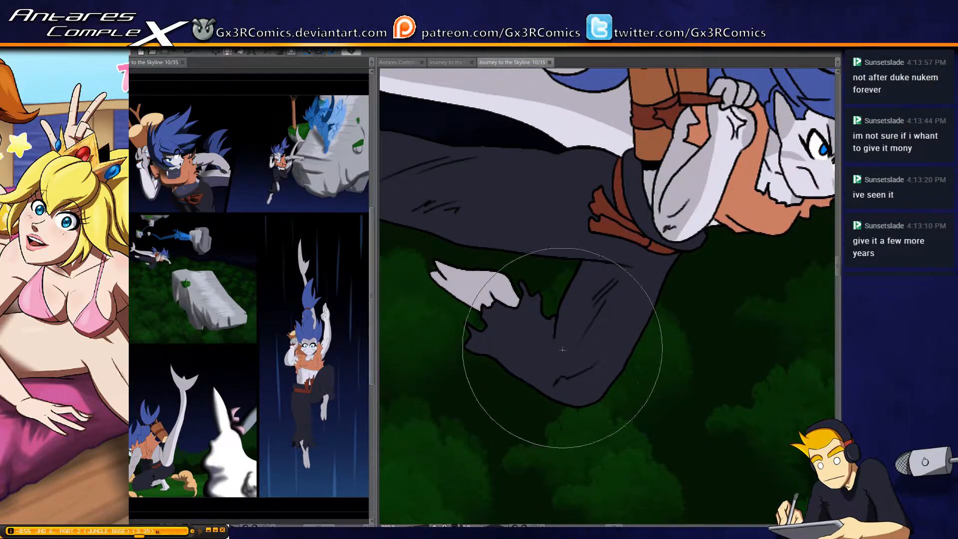
pyautogui.moveTo(563, 349)
pyautogui.mouseDown()
pyautogui.moveTo(592, 261)
pyautogui.moveTo(567, 367)
pyautogui.moveTo(551, 336)
pyautogui.moveTo(515, 342)
pyautogui.moveTo(464, 331)
pyautogui.moveTo(539, 375)
pyautogui.moveTo(531, 388)
pyautogui.moveTo(467, 332)
pyautogui.moveTo(502, 386)
pyautogui.moveTo(464, 326)
pyautogui.moveTo(527, 382)
pyautogui.moveTo(479, 326)
pyautogui.moveTo(598, 438)
pyautogui.moveTo(535, 367)
pyautogui.moveTo(603, 365)
pyautogui.moveTo(555, 353)
pyautogui.moveTo(481, 305)
pyautogui.moveTo(520, 348)
pyautogui.moveTo(489, 306)
pyautogui.moveTo(493, 320)
pyautogui.moveTo(419, 267)
pyautogui.moveTo(476, 304)
pyautogui.moveTo(437, 271)
pyautogui.moveTo(459, 300)
pyautogui.moveTo(466, 292)
pyautogui.moveTo(444, 274)
pyautogui.moveTo(483, 308)
pyautogui.moveTo(436, 273)
pyautogui.moveTo(499, 303)
pyautogui.moveTo(433, 258)
pyautogui.moveTo(447, 274)
pyautogui.moveTo(486, 296)
pyautogui.moveTo(434, 253)
pyautogui.moveTo(519, 317)
pyautogui.mouseUp()
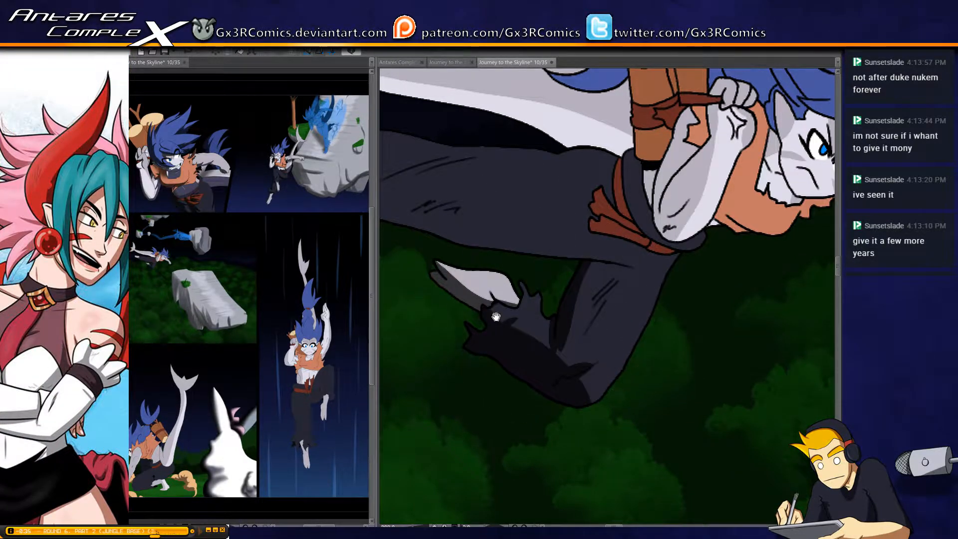
pyautogui.moveTo(453, 255)
pyautogui.mouseDown()
pyautogui.moveTo(532, 312)
pyautogui.moveTo(583, 319)
pyautogui.moveTo(517, 277)
pyautogui.moveTo(663, 343)
pyautogui.moveTo(663, 352)
pyautogui.moveTo(588, 352)
pyautogui.moveTo(754, 329)
pyautogui.moveTo(778, 341)
pyautogui.moveTo(769, 328)
pyautogui.moveTo(536, 269)
pyautogui.moveTo(440, 274)
pyautogui.moveTo(495, 277)
pyautogui.moveTo(436, 253)
pyautogui.moveTo(537, 235)
pyautogui.moveTo(422, 226)
pyautogui.mouseUp()
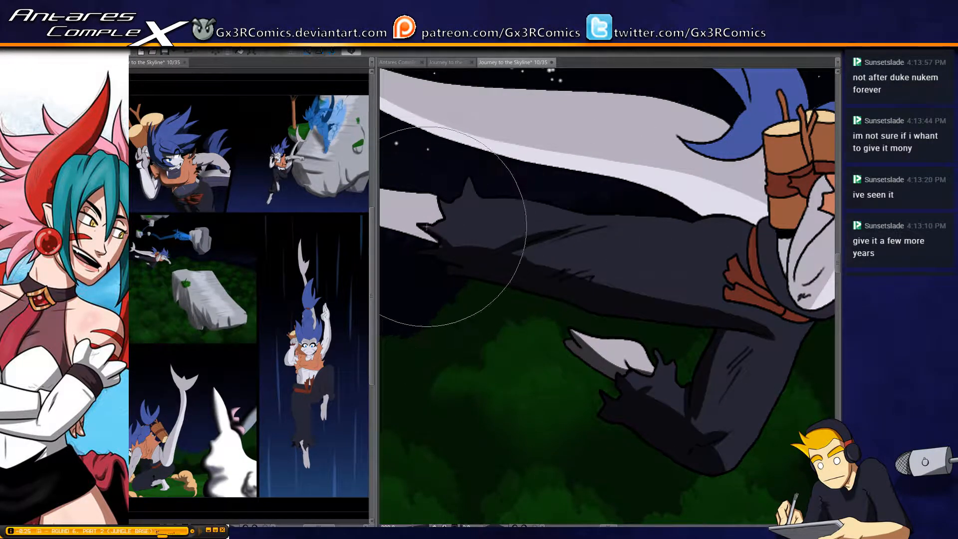
# Darken the underside of the flying figure's outstretched rear foot with a grey shadow
pyautogui.moveTo(440, 264)
pyautogui.mouseDown()
pyautogui.moveTo(531, 290)
pyautogui.moveTo(574, 289)
pyautogui.moveTo(464, 261)
pyautogui.moveTo(569, 274)
pyautogui.moveTo(465, 249)
pyautogui.moveTo(574, 263)
pyautogui.mouseUp()
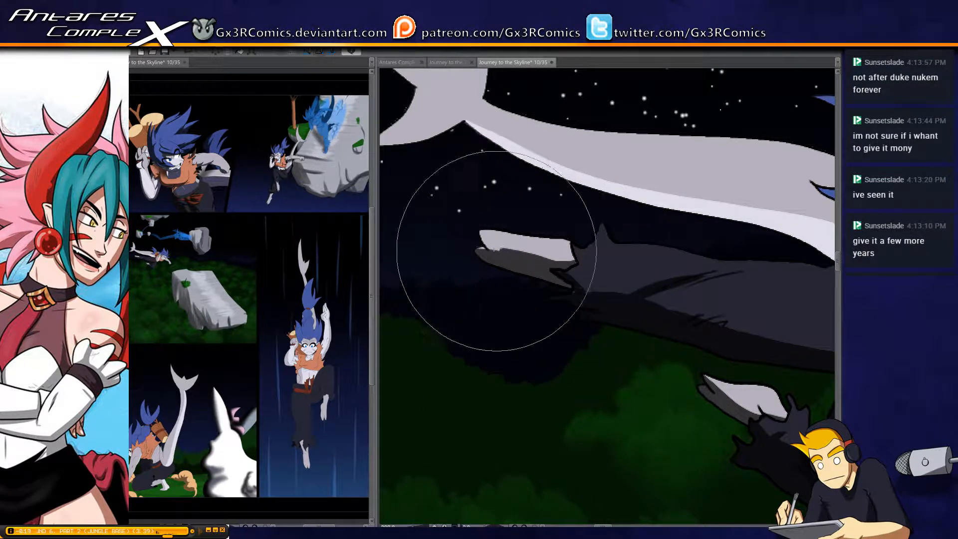
pyautogui.moveTo(479, 237); pyautogui.dragTo(554, 257)
pyautogui.moveTo(475, 232); pyautogui.dragTo(570, 266)
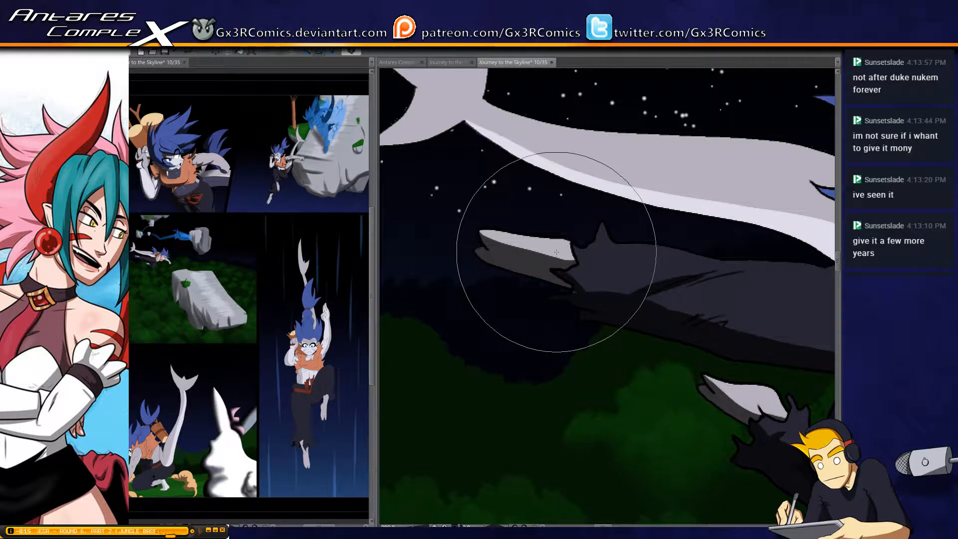
# Cover the lower lobe of the flying figure's tail fin with dark shadow and start shading the tail's underside
pyautogui.moveTo(474, 189); pyautogui.dragTo(489, 301)
pyautogui.moveTo(439, 220); pyautogui.dragTo(474, 227)
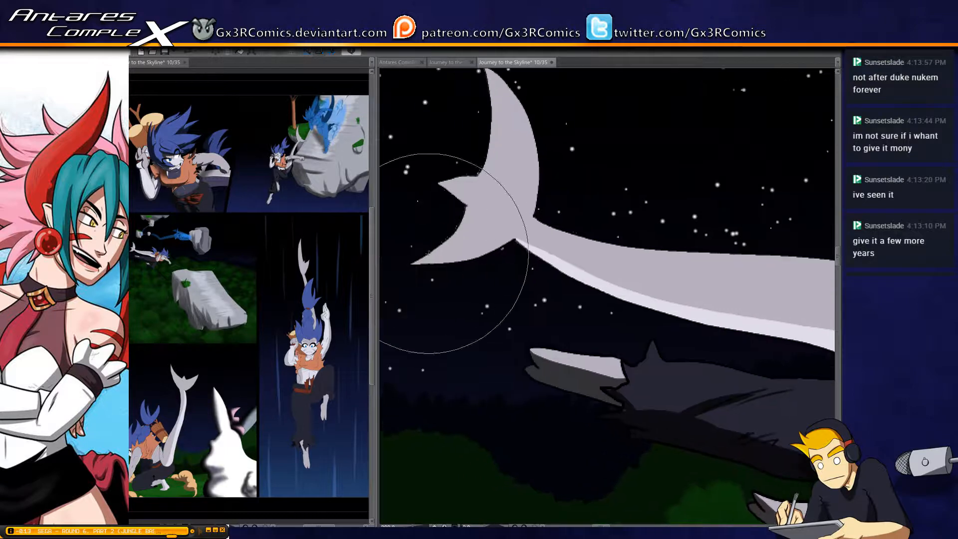
pyautogui.moveTo(424, 256)
pyautogui.mouseDown()
pyautogui.moveTo(395, 238)
pyautogui.moveTo(419, 234)
pyautogui.moveTo(416, 217)
pyautogui.moveTo(439, 209)
pyautogui.moveTo(567, 284)
pyautogui.moveTo(575, 308)
pyautogui.mouseUp()
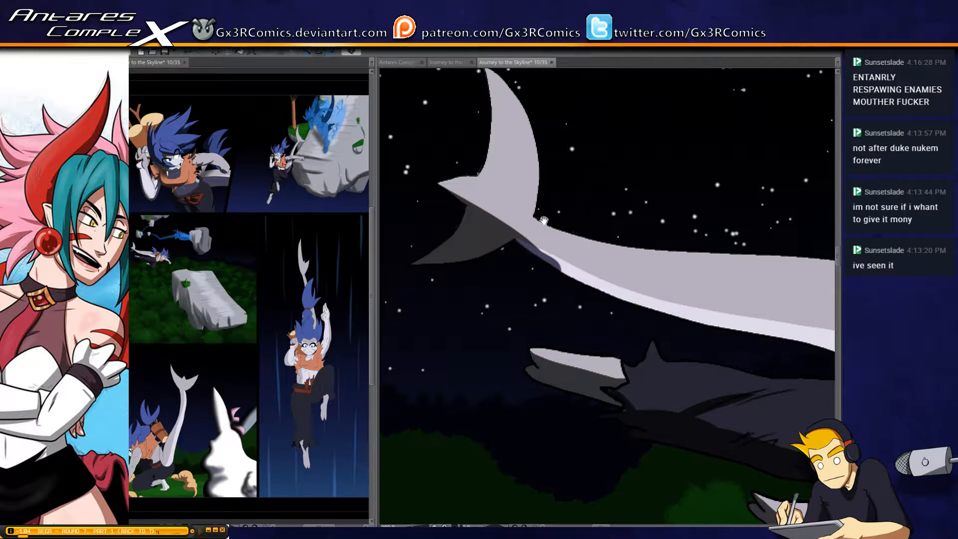
# Extend the dark shadow along the underside of the flying figure's tail from the fin towards the body
pyautogui.moveTo(544, 221)
pyautogui.mouseDown()
pyautogui.moveTo(518, 194)
pyautogui.moveTo(498, 205)
pyautogui.moveTo(572, 243)
pyautogui.mouseUp()
pyautogui.moveTo(469, 185); pyautogui.dragTo(587, 261)
pyautogui.moveTo(483, 199); pyautogui.dragTo(612, 280)
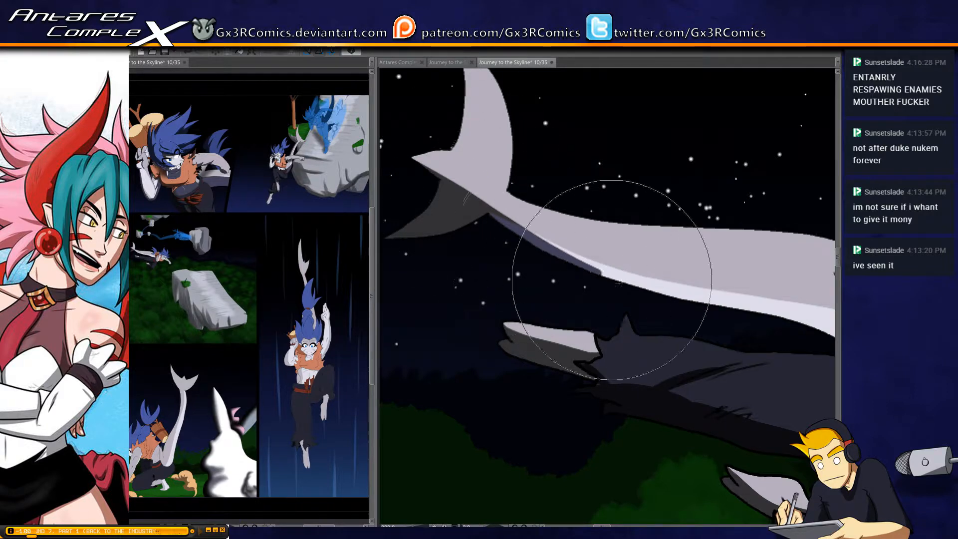
pyautogui.moveTo(512, 233)
pyautogui.mouseDown()
pyautogui.moveTo(736, 304)
pyautogui.moveTo(528, 244)
pyautogui.mouseUp()
pyautogui.moveTo(469, 212); pyautogui.dragTo(635, 262)
pyautogui.moveTo(417, 209)
pyautogui.mouseDown()
pyautogui.moveTo(672, 272)
pyautogui.moveTo(664, 212)
pyautogui.moveTo(668, 280)
pyautogui.mouseUp()
# Select the flying figure's tail and widen the underside shadow up to the waist and the log bundle
pyautogui.press('w')
pyautogui.click(687, 269)
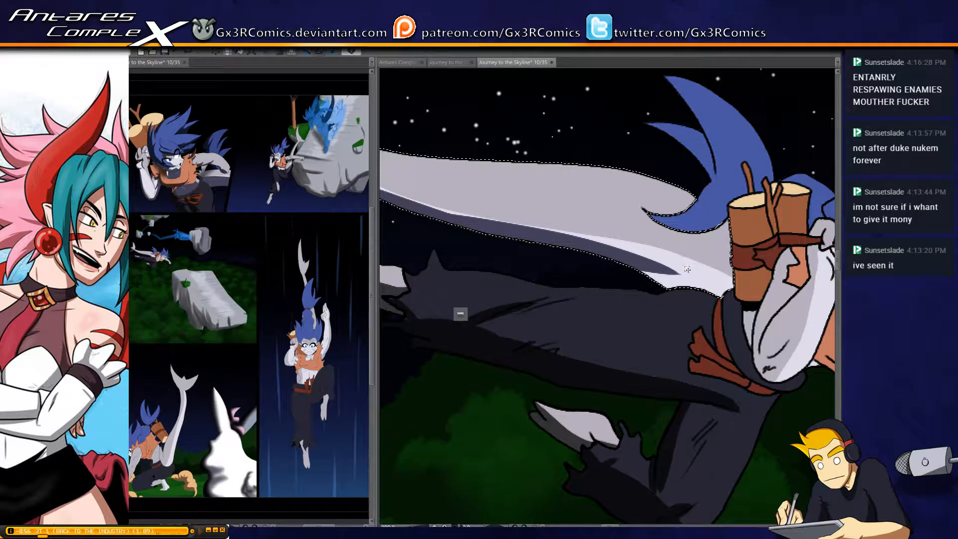
pyautogui.press('p')
pyautogui.moveTo(609, 259); pyautogui.dragTo(734, 352)
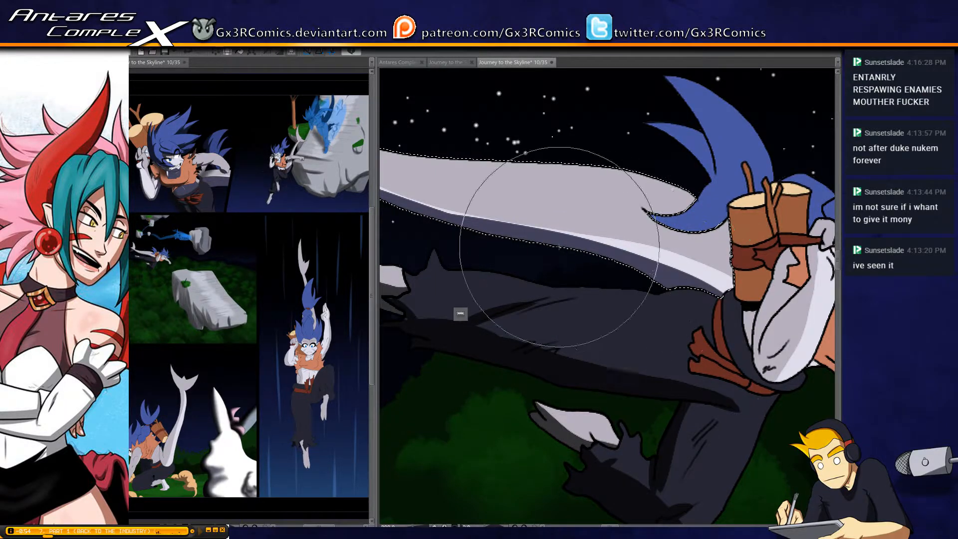
pyautogui.moveTo(559, 247); pyautogui.dragTo(735, 309)
pyautogui.moveTo(469, 224)
pyautogui.mouseDown()
pyautogui.moveTo(601, 263)
pyautogui.moveTo(714, 327)
pyautogui.mouseUp()
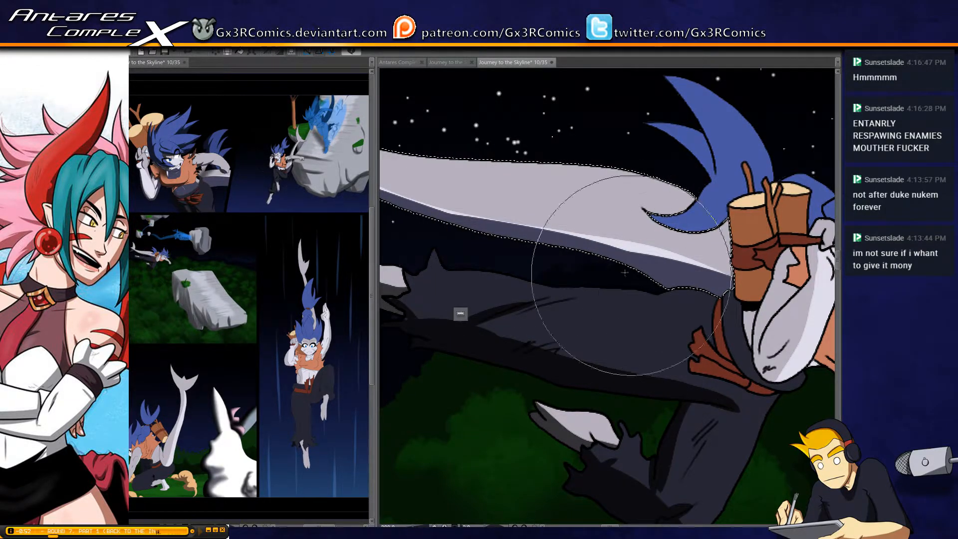
pyautogui.moveTo(419, 208)
pyautogui.mouseDown()
pyautogui.moveTo(666, 260)
pyautogui.moveTo(735, 307)
pyautogui.mouseUp()
pyautogui.hotkey('ctrl', 'z')
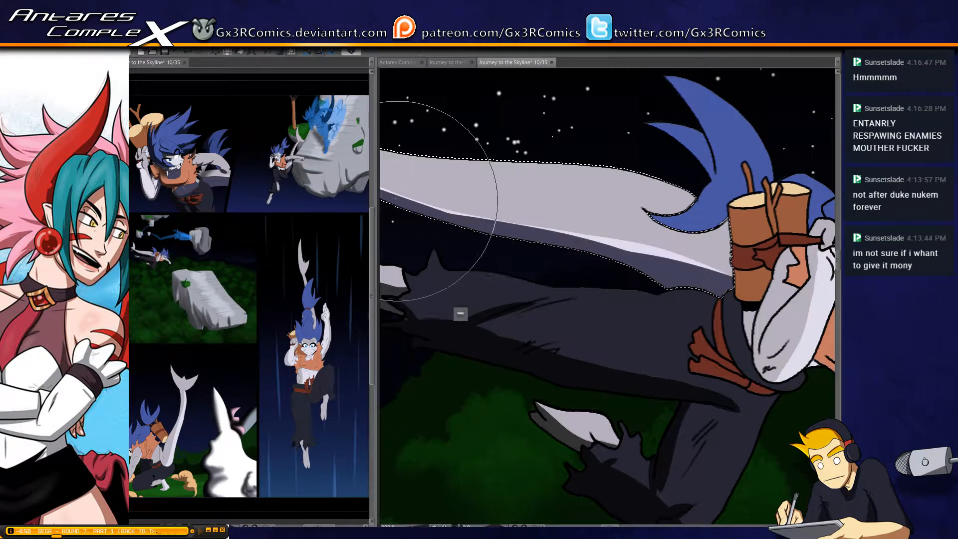
pyautogui.moveTo(399, 200)
pyautogui.mouseDown()
pyautogui.moveTo(657, 258)
pyautogui.moveTo(763, 306)
pyautogui.mouseUp()
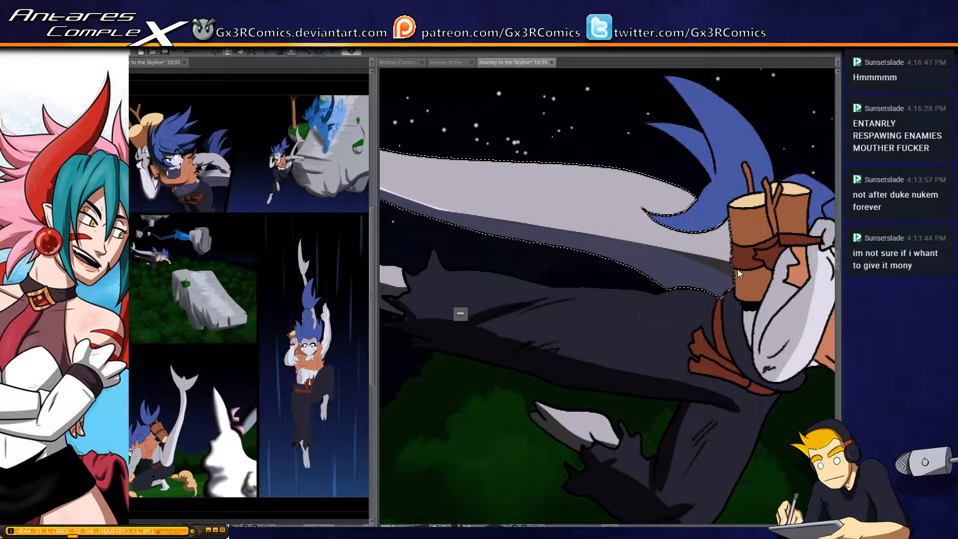
# Darken the shaded side of the flying figure's log bundle and add shadow to the blue tail hair behind it
pyautogui.moveTo(664, 361); pyautogui.dragTo(512, 302)
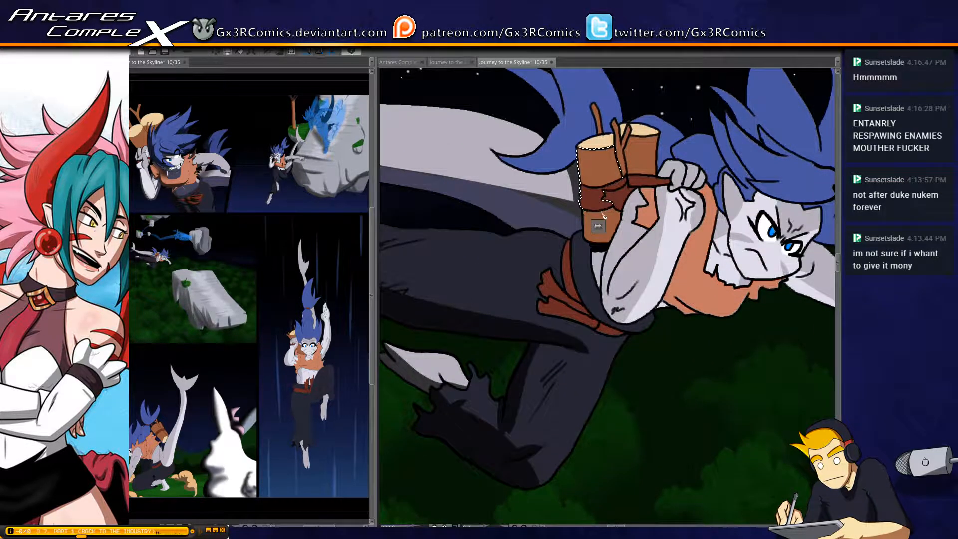
pyautogui.moveTo(584, 152)
pyautogui.mouseDown()
pyautogui.moveTo(600, 276)
pyautogui.moveTo(590, 164)
pyautogui.moveTo(597, 140)
pyautogui.moveTo(605, 205)
pyautogui.moveTo(564, 210)
pyautogui.moveTo(605, 192)
pyautogui.moveTo(577, 194)
pyautogui.mouseUp()
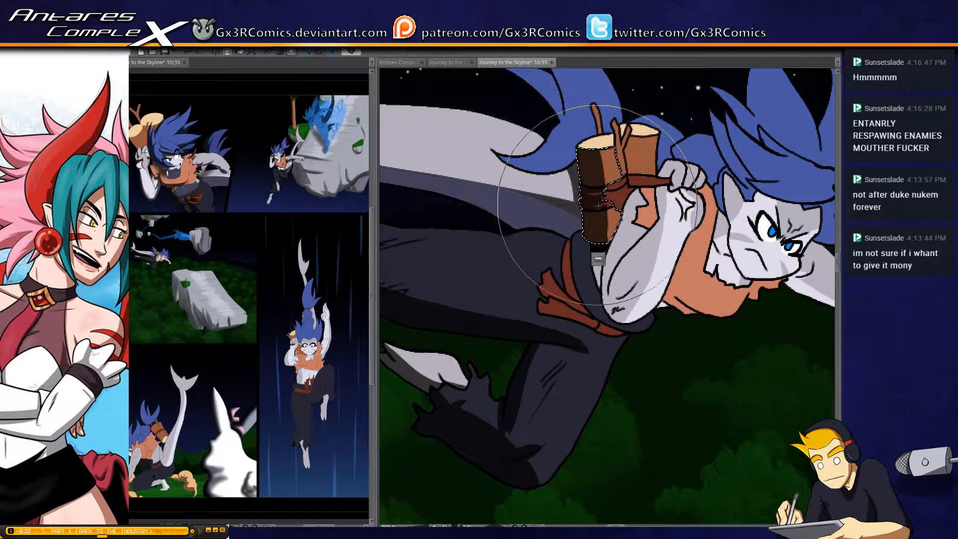
pyautogui.hotkey('ctrl', 'd')
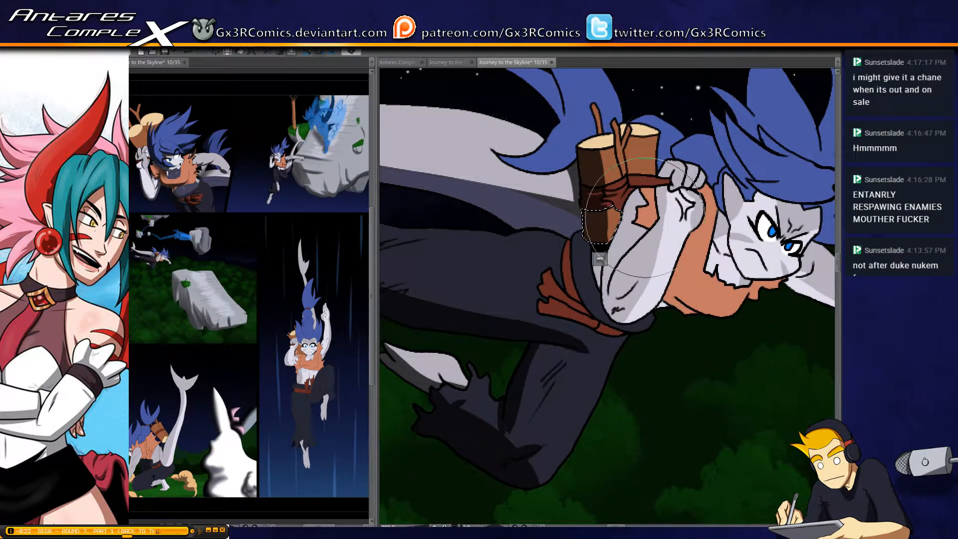
pyautogui.hotkey('ctrl', 'd')
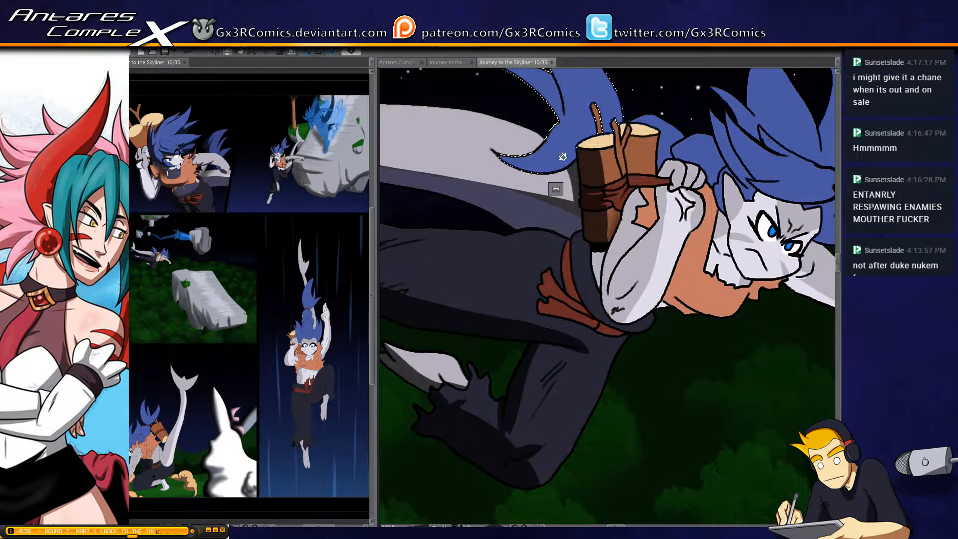
pyautogui.moveTo(562, 156)
pyautogui.mouseDown()
pyautogui.moveTo(508, 249)
pyautogui.moveTo(484, 240)
pyautogui.moveTo(589, 211)
pyautogui.moveTo(482, 238)
pyautogui.moveTo(538, 234)
pyautogui.mouseUp()
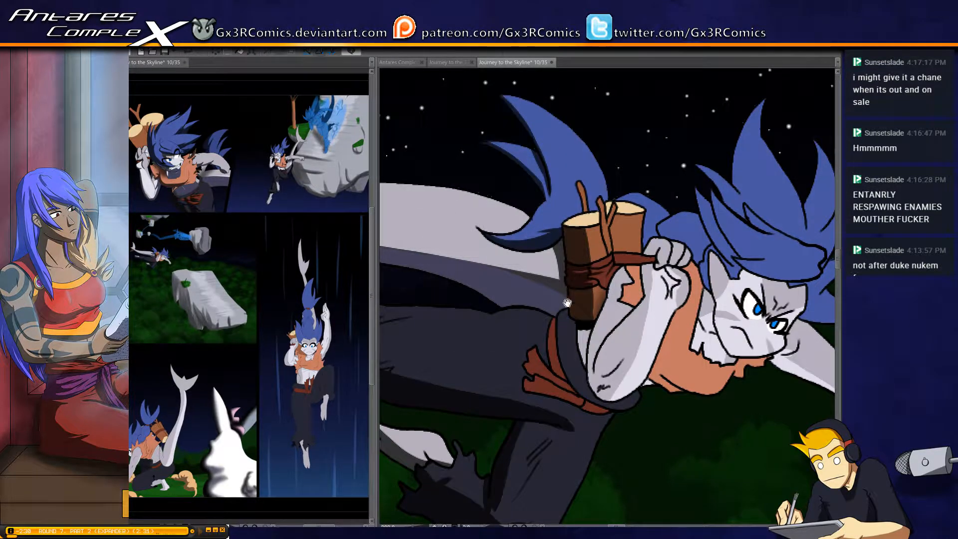
# Shade the flying figure's red sash and the dark waistband beside it, beneath the log bundle
pyautogui.moveTo(567, 302); pyautogui.dragTo(659, 208)
pyautogui.moveTo(521, 227); pyautogui.dragTo(539, 256)
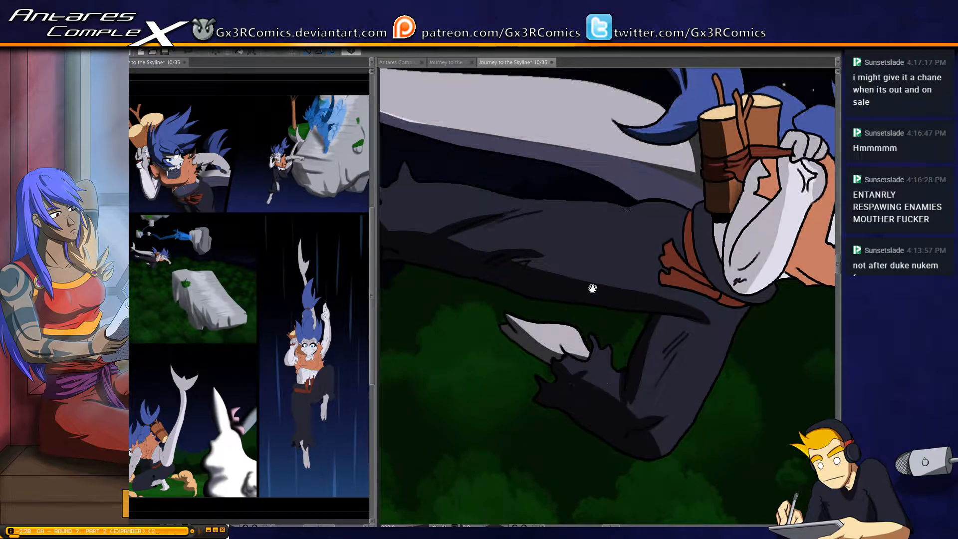
pyautogui.moveTo(592, 288); pyautogui.dragTo(468, 298)
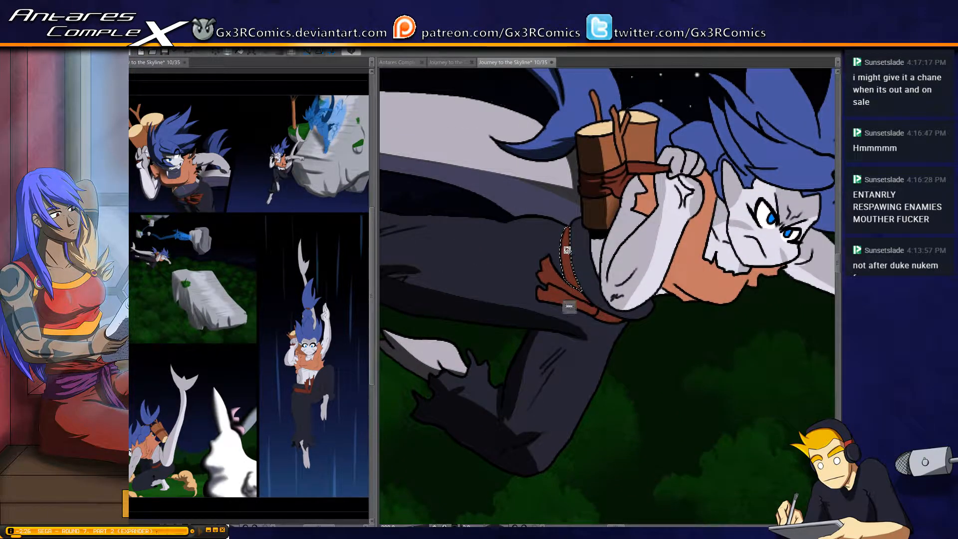
pyautogui.moveTo(564, 222); pyautogui.dragTo(600, 306)
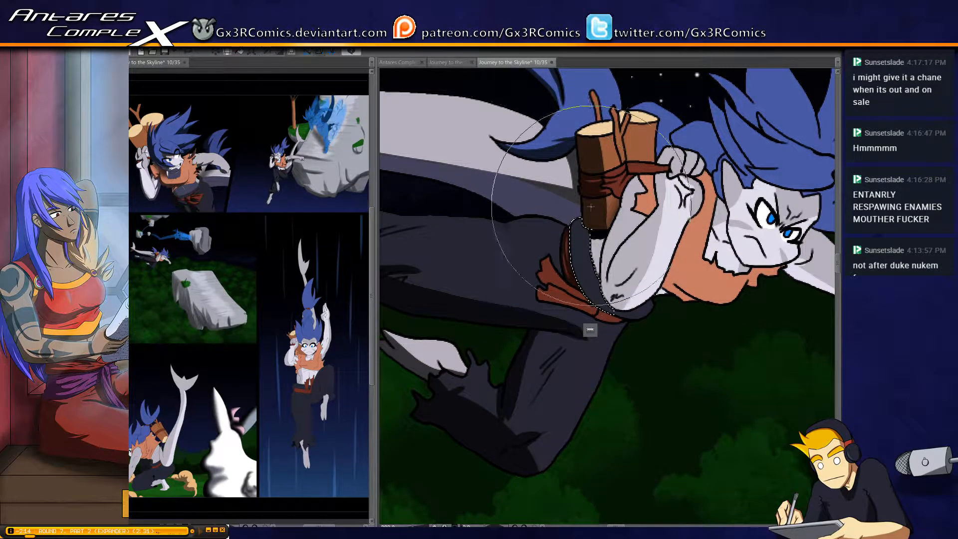
pyautogui.hotkey('ctrl', 'd')
# Select the flying figure's dark trousers and paint shadows at the hip and along both legs
pyautogui.press('w')
pyautogui.moveTo(483, 260); pyautogui.dragTo(579, 245)
pyautogui.click(634, 214)
pyautogui.press('b')
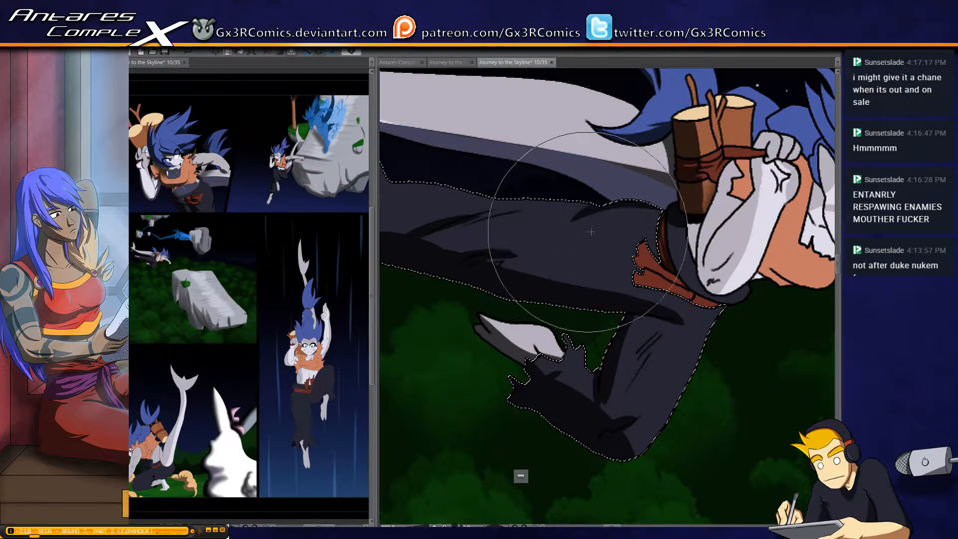
pyautogui.moveTo(628, 204)
pyautogui.mouseDown()
pyautogui.moveTo(587, 216)
pyautogui.moveTo(659, 235)
pyautogui.mouseUp()
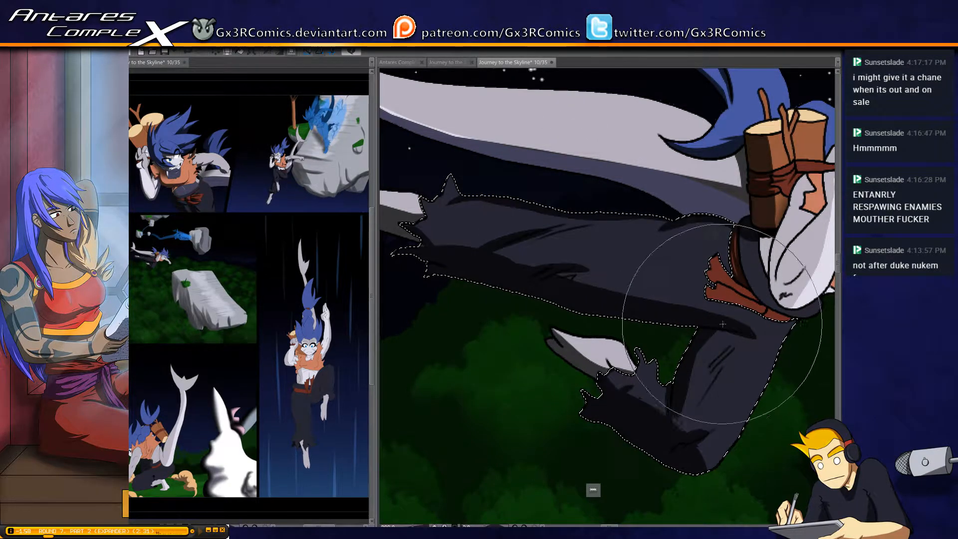
pyautogui.moveTo(711, 359); pyautogui.dragTo(678, 276)
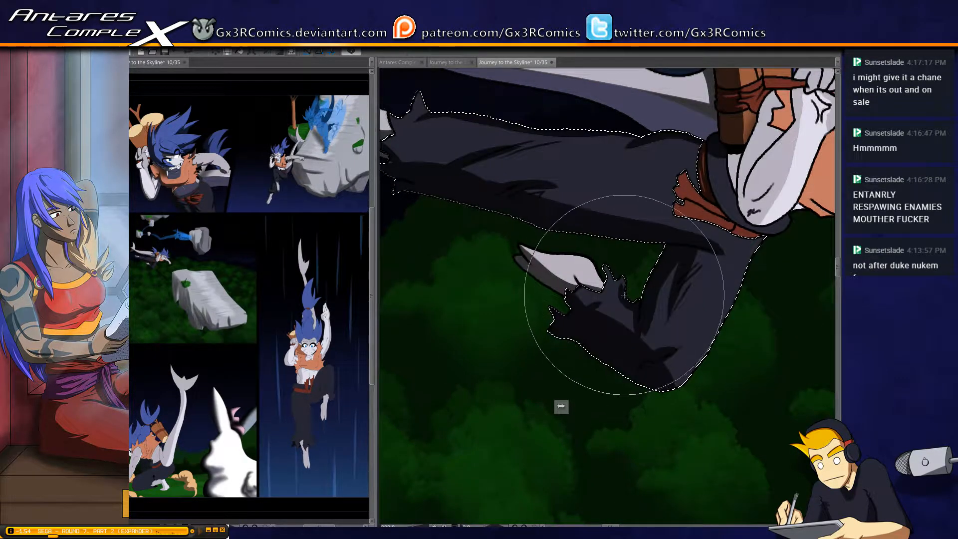
# Shade the underside of the flying figure's orange vest and darken the rear edge of the bent arm
pyautogui.moveTo(642, 321); pyautogui.dragTo(481, 320)
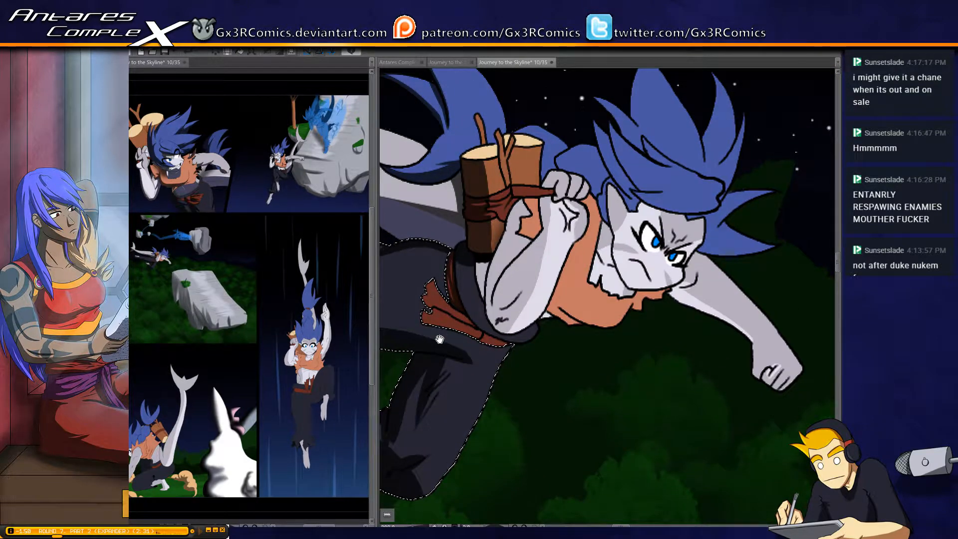
pyautogui.click(560, 309)
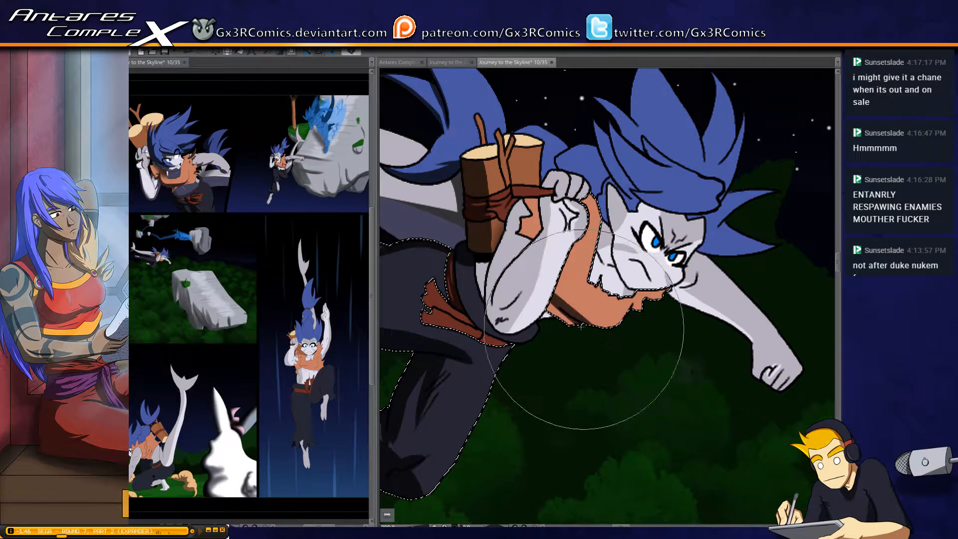
pyautogui.moveTo(556, 297)
pyautogui.mouseDown()
pyautogui.moveTo(601, 342)
pyautogui.moveTo(616, 340)
pyautogui.moveTo(587, 320)
pyautogui.mouseUp()
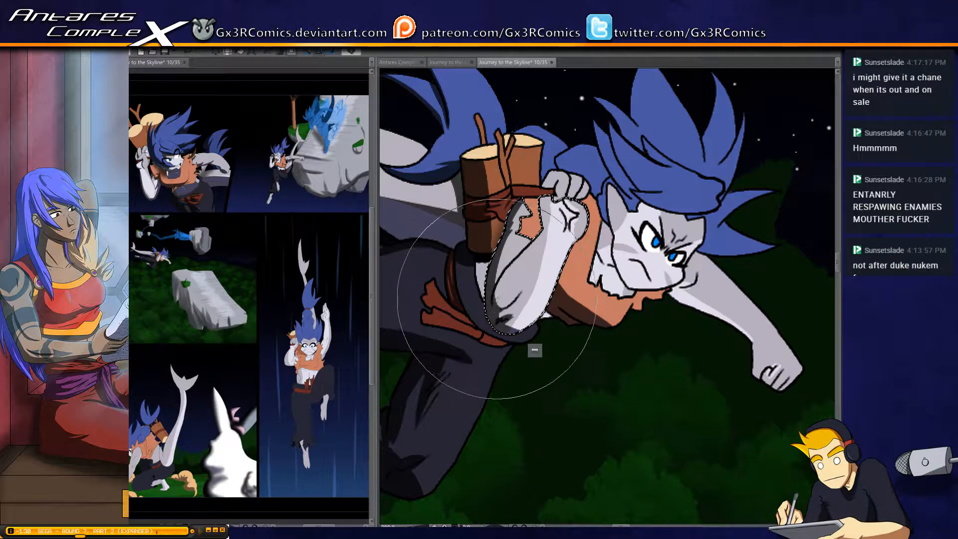
pyautogui.moveTo(530, 200); pyautogui.dragTo(513, 256)
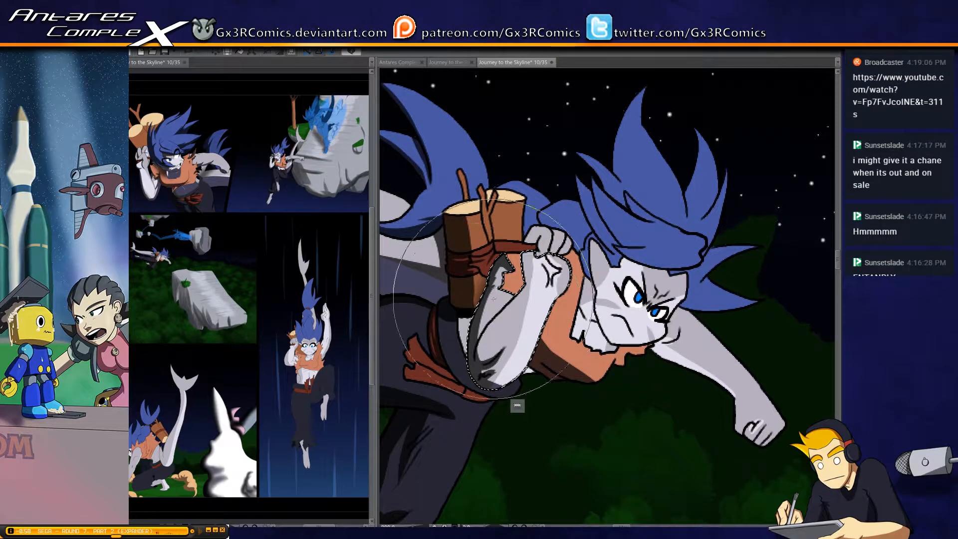
pyautogui.moveTo(490, 294)
pyautogui.mouseDown()
pyautogui.moveTo(501, 264)
pyautogui.moveTo(480, 342)
pyautogui.moveTo(513, 248)
pyautogui.moveTo(483, 294)
pyautogui.moveTo(494, 330)
pyautogui.moveTo(480, 355)
pyautogui.moveTo(502, 309)
pyautogui.moveTo(479, 348)
pyautogui.moveTo(530, 284)
pyautogui.mouseUp()
# Add shadow to the back of the hand gripping the logs and to the bent arm's creases below it
pyautogui.press('w')
pyautogui.click(531, 238)
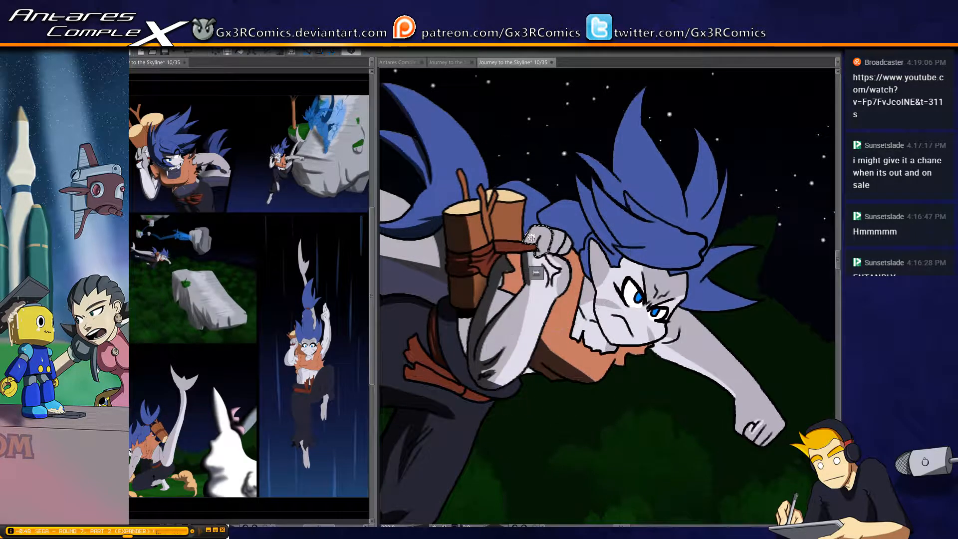
pyautogui.press('b')
pyautogui.moveTo(539, 234)
pyautogui.mouseDown()
pyautogui.moveTo(536, 257)
pyautogui.moveTo(555, 239)
pyautogui.mouseUp()
pyautogui.click(531, 272)
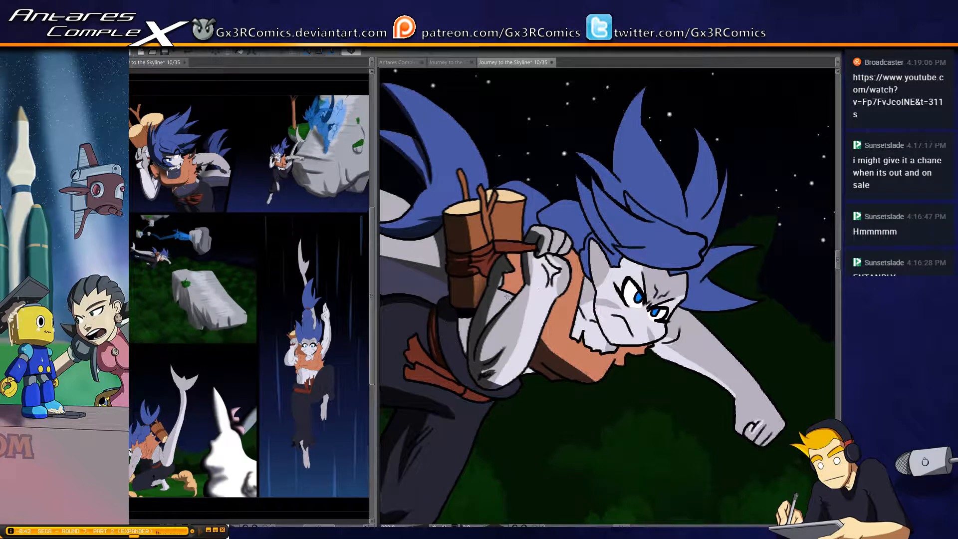
pyautogui.moveTo(518, 298)
pyautogui.mouseDown()
pyautogui.moveTo(496, 296)
pyautogui.moveTo(522, 300)
pyautogui.moveTo(511, 312)
pyautogui.moveTo(527, 285)
pyautogui.moveTo(499, 313)
pyautogui.moveTo(534, 279)
pyautogui.moveTo(523, 290)
pyautogui.moveTo(563, 303)
pyautogui.moveTo(517, 278)
pyautogui.mouseUp()
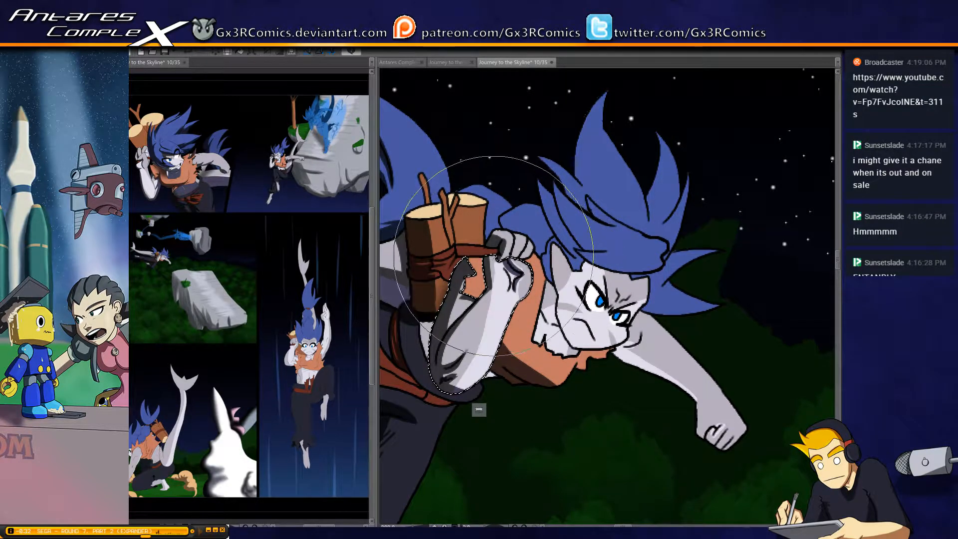
pyautogui.hotkey('ctrl', 'd')
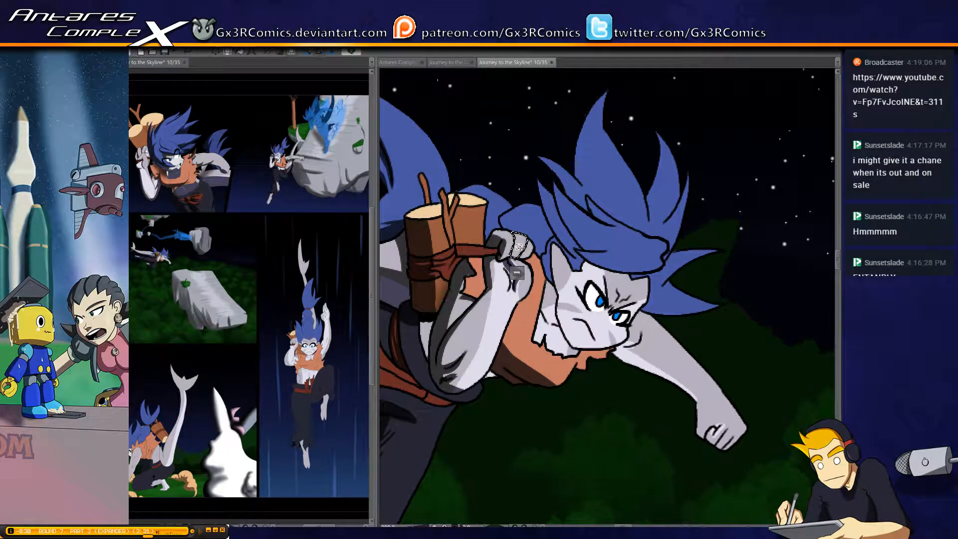
# Shade the remaining fingers of the gripping hand and darken the bare waist patch beside the bent arm
pyautogui.press('b')
pyautogui.moveTo(517, 237)
pyautogui.mouseDown()
pyautogui.moveTo(507, 250)
pyautogui.moveTo(527, 258)
pyautogui.mouseUp()
pyautogui.hotkey('ctrl', 'd')
pyautogui.press('w')
pyautogui.press('b')
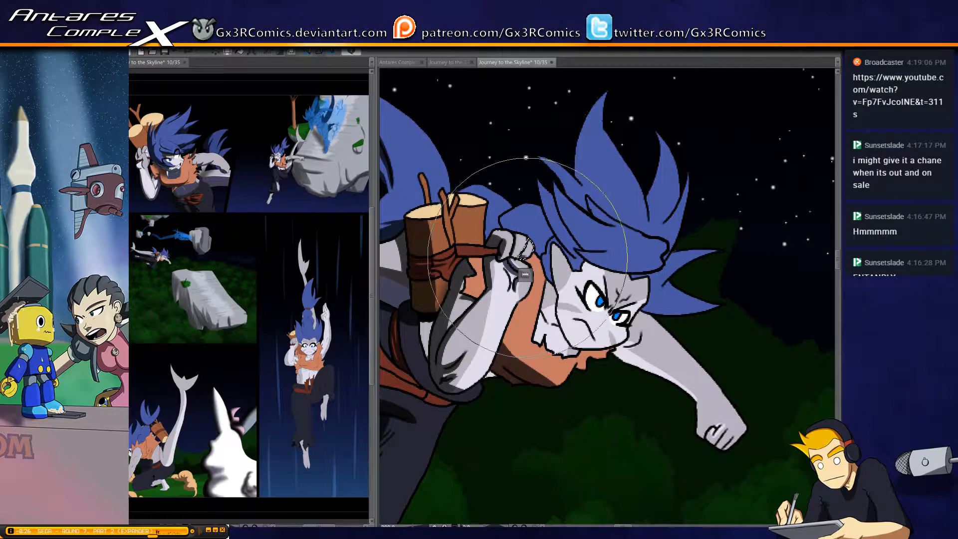
pyautogui.hotkey('ctrl', 'd')
pyautogui.press('w')
pyautogui.click(516, 257)
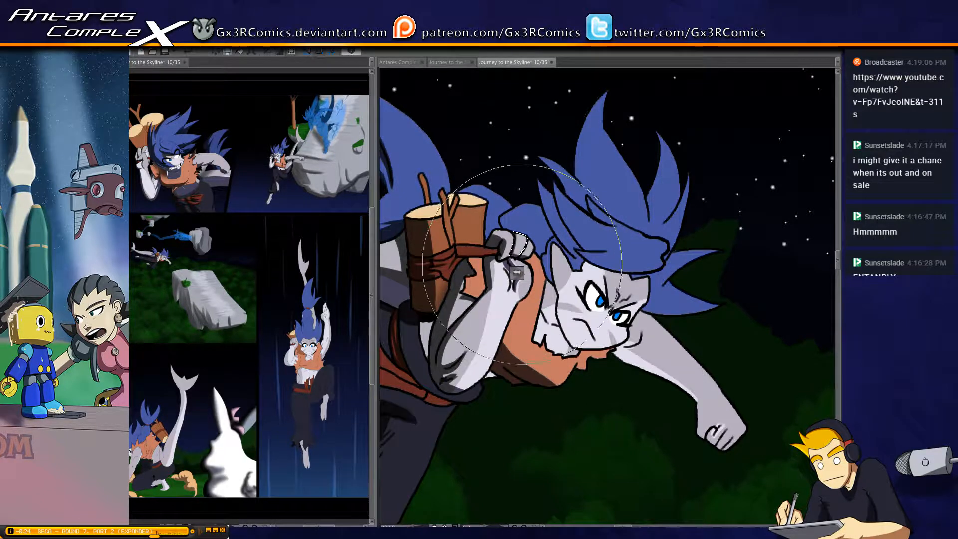
pyautogui.moveTo(424, 356); pyautogui.dragTo(500, 262)
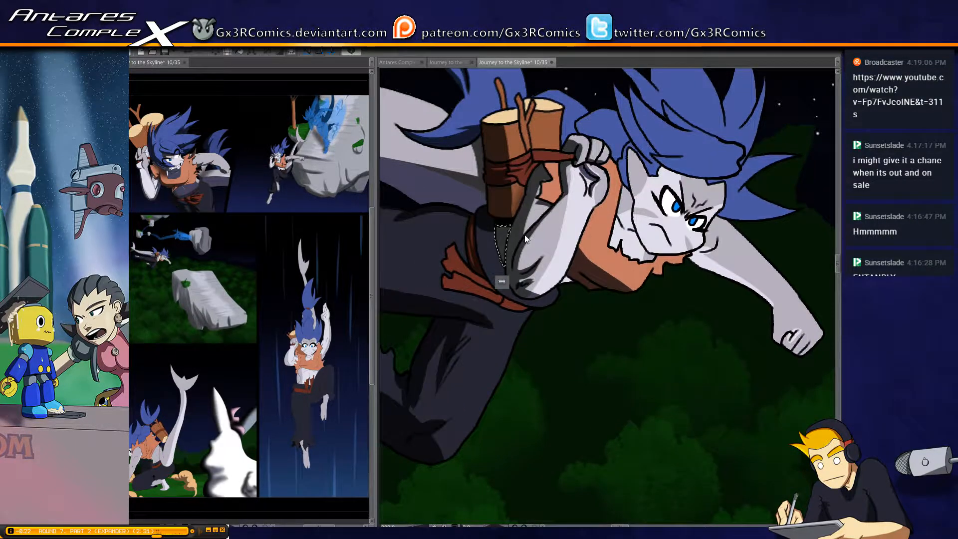
# Select the flying figure's neck fur and paint soft shadow along the jaw with a smaller brush
pyautogui.moveTo(550, 298)
pyautogui.mouseDown()
pyautogui.moveTo(486, 295)
pyautogui.moveTo(472, 322)
pyautogui.mouseUp()
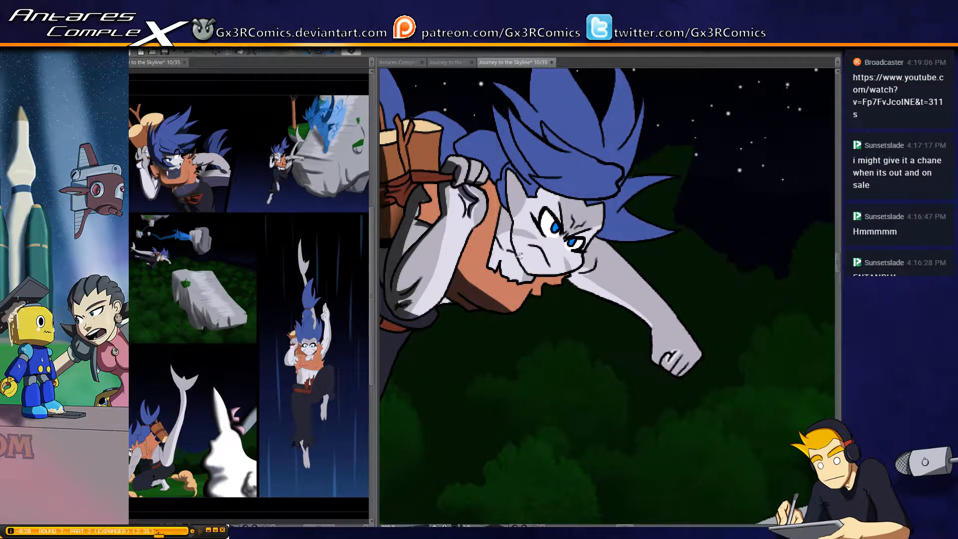
pyautogui.click(512, 264)
pyautogui.press('b')
pyautogui.press(']')
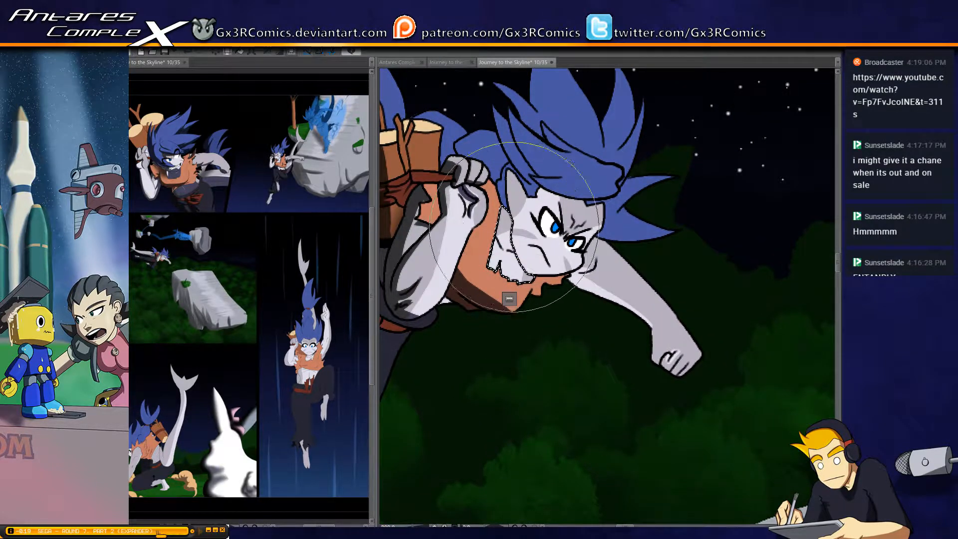
pyautogui.press('[')
pyautogui.press('[')
pyautogui.press('[')
pyautogui.press('[')
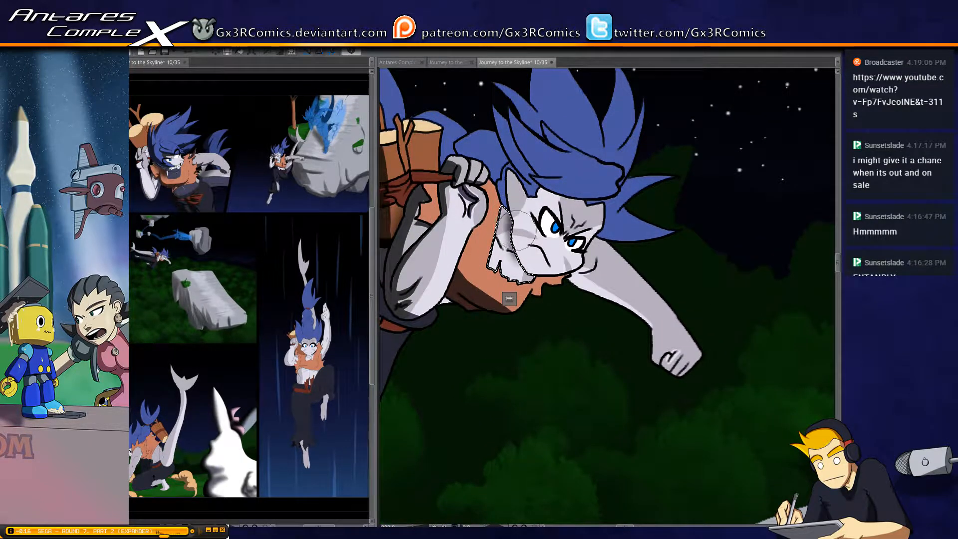
pyautogui.moveTo(517, 230)
pyautogui.mouseDown()
pyautogui.moveTo(528, 270)
pyautogui.moveTo(517, 218)
pyautogui.mouseUp()
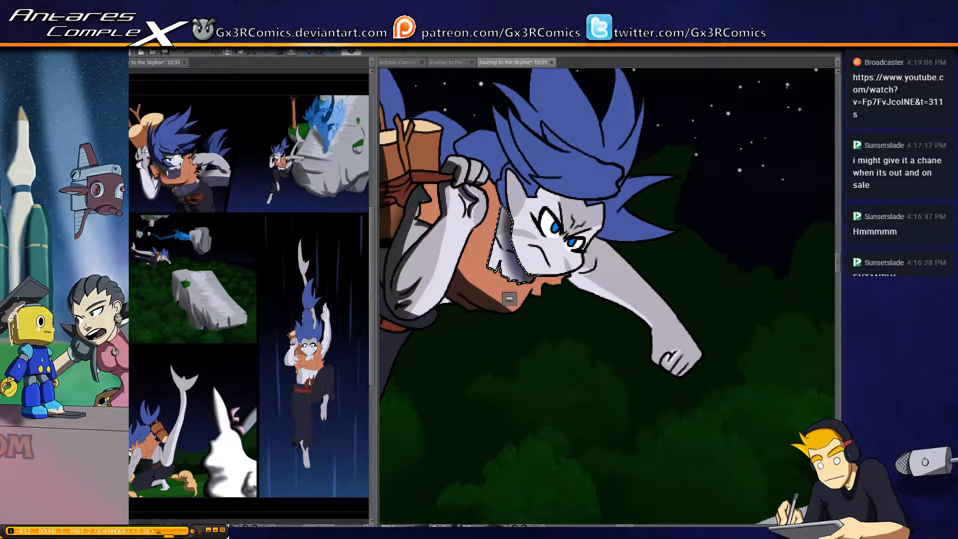
pyautogui.hotkey('ctrl', 'd')
# Shade the flying figure's ear and the side of the face, plus the underside of the outstretched arm and fist
pyautogui.press('w')
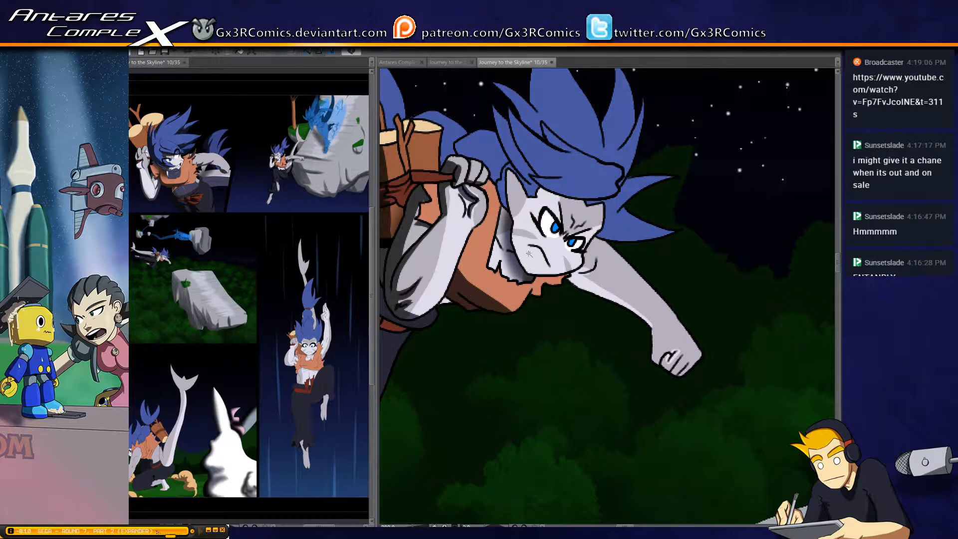
pyautogui.press('b')
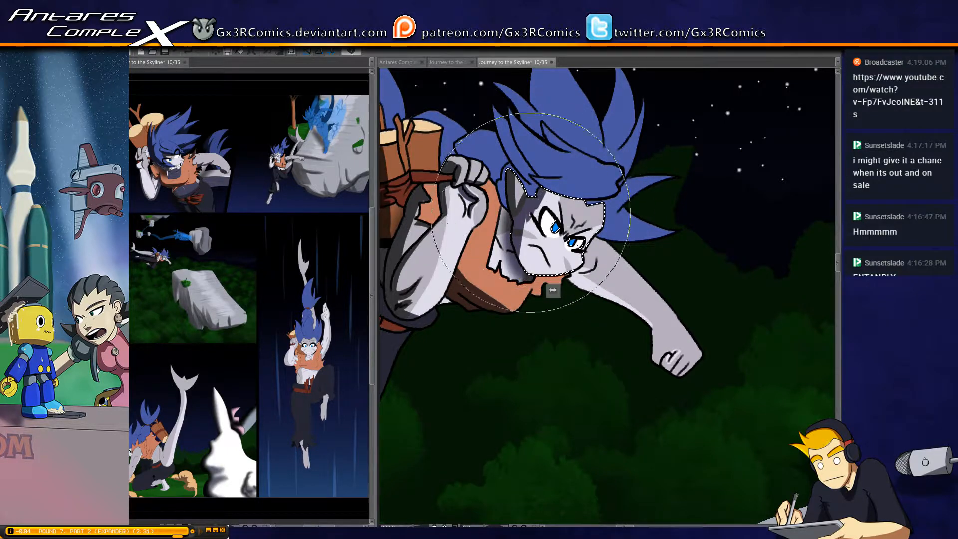
pyautogui.hotkey('ctrl', 'd')
pyautogui.press('w')
pyautogui.click(586, 282)
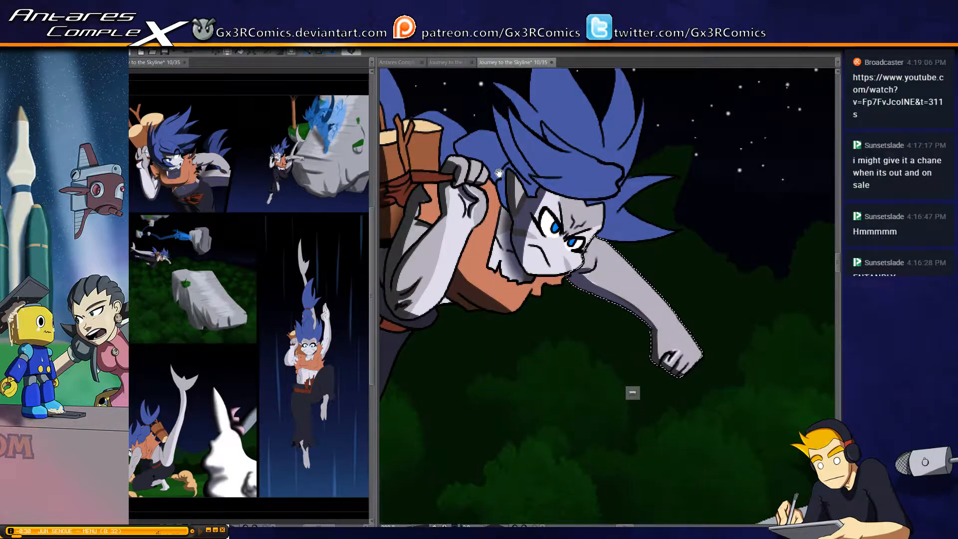
# Select the hair section behind the flying figure's ear and darken it down to the neck and gripping hand
pyautogui.moveTo(632, 392); pyautogui.dragTo(647, 455)
pyautogui.moveTo(519, 233); pyautogui.dragTo(516, 289)
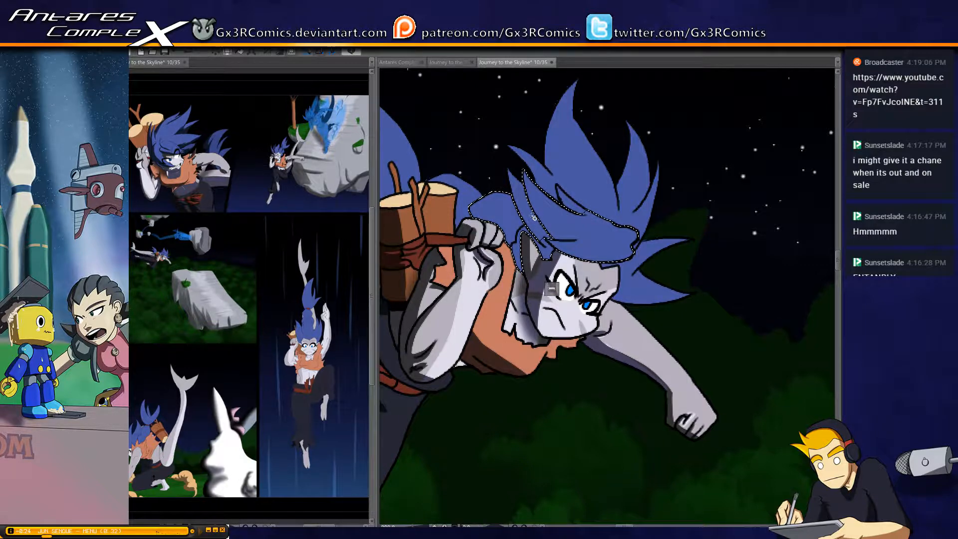
pyautogui.hotkey('ctrl', 'z')
pyautogui.press('b')
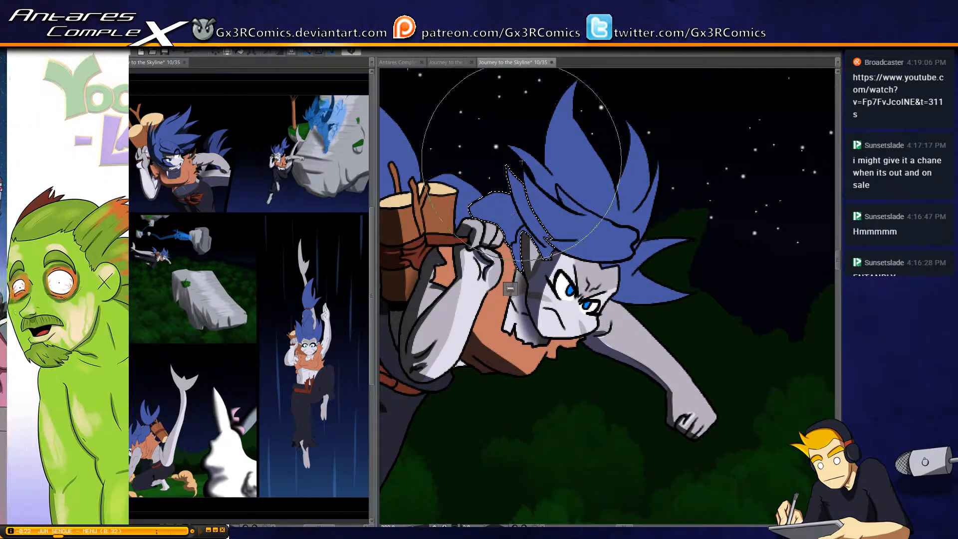
pyautogui.moveTo(509, 168); pyautogui.dragTo(540, 241)
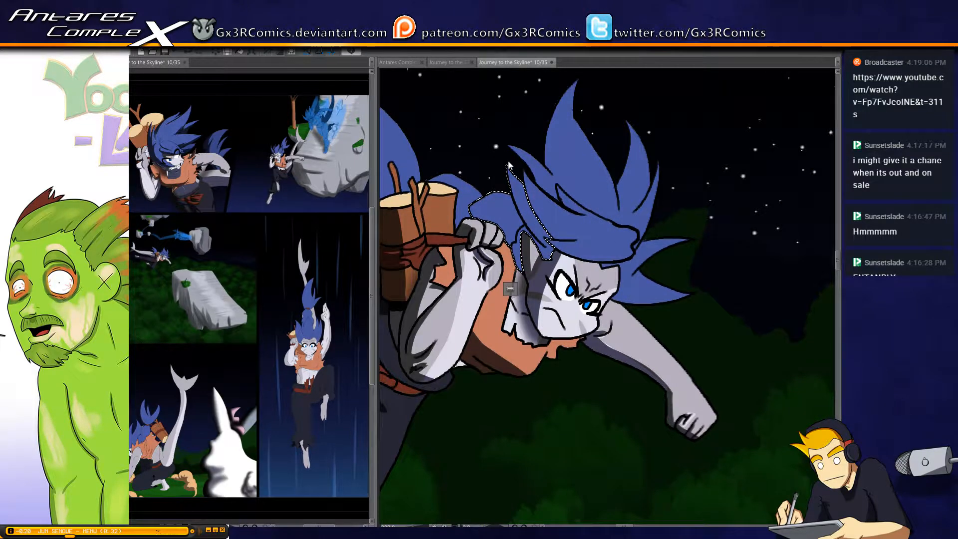
pyautogui.moveTo(462, 210)
pyautogui.mouseDown()
pyautogui.moveTo(518, 240)
pyautogui.moveTo(527, 276)
pyautogui.mouseUp()
pyautogui.moveTo(484, 209); pyautogui.dragTo(560, 264)
pyautogui.hotkey('ctrl', 'd')
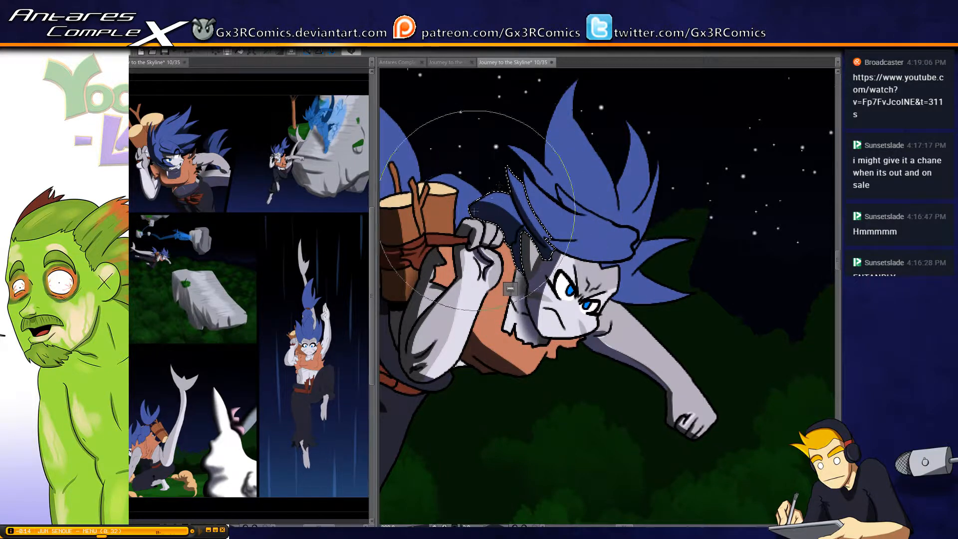
# Select the blue hair between the log bundle and the gripping hand and add shadow to it
pyautogui.moveTo(441, 209); pyautogui.dragTo(498, 225)
pyautogui.press('w')
pyautogui.click(523, 230)
pyautogui.press('b')
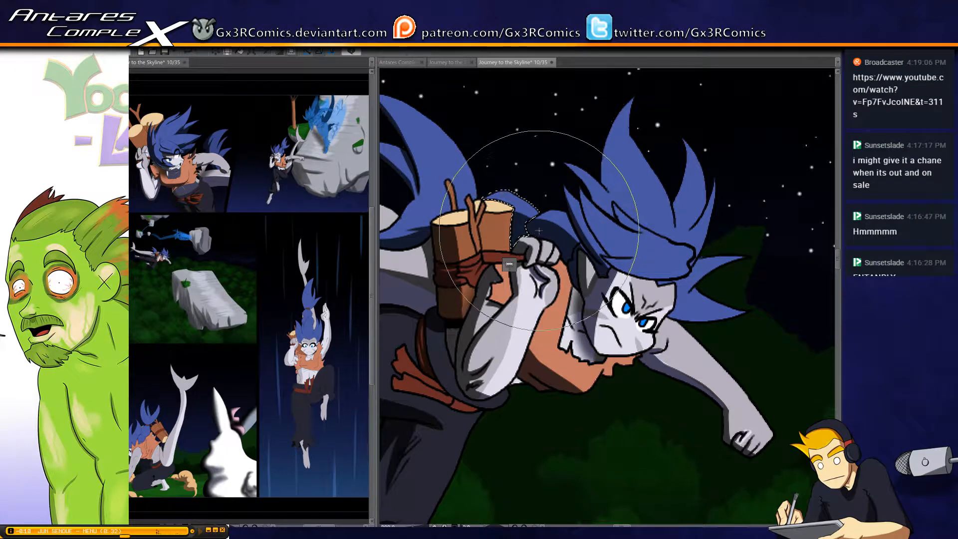
pyautogui.hotkey('ctrl', 'd')
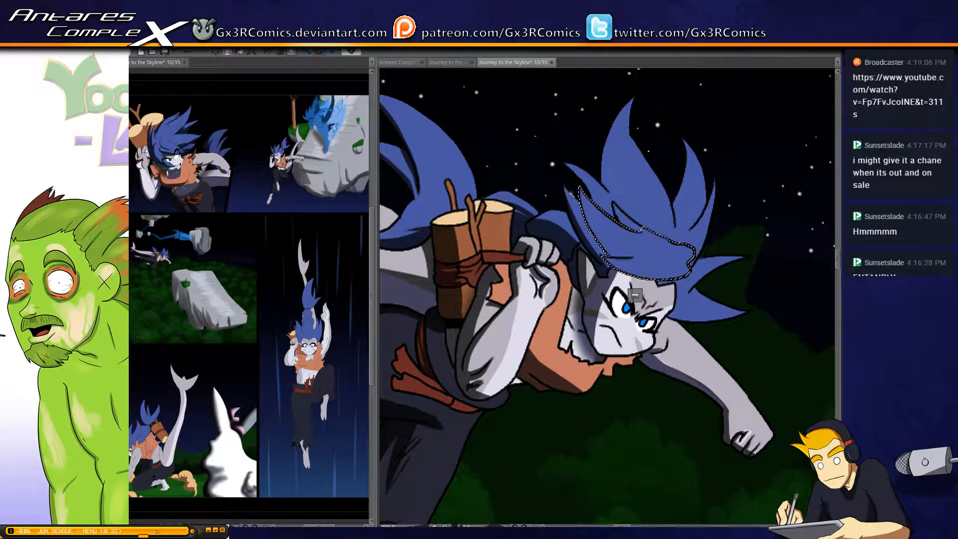
# Paint shadow on the flying figure's hair band above the forehead and the small strand behind it, then clear the selection
pyautogui.press('b')
pyautogui.moveTo(587, 204); pyautogui.dragTo(503, 176)
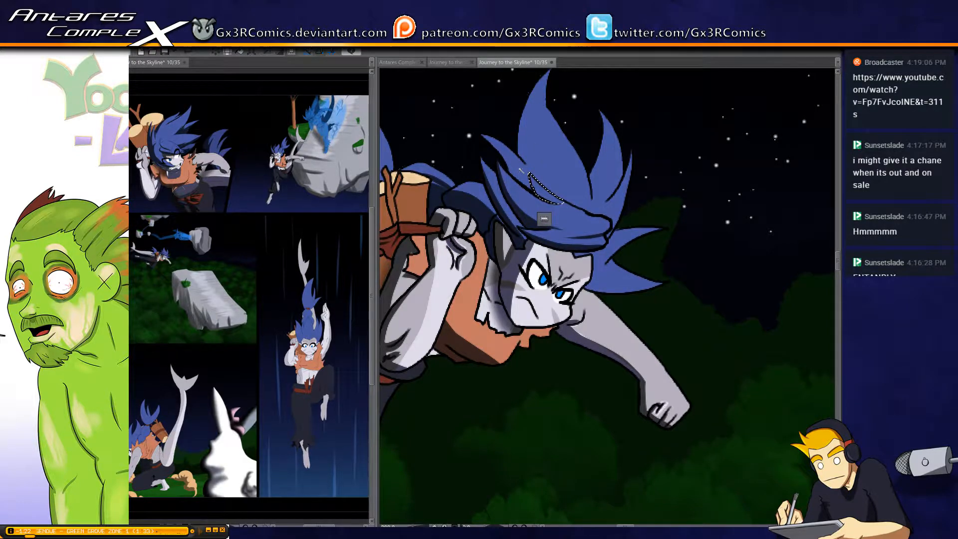
pyautogui.press('b')
pyautogui.moveTo(519, 167); pyautogui.dragTo(555, 183)
pyautogui.hotkey('ctrl', 'd')
# Select the flying figure's upper hair spikes, shade them along the hairline, clear the selection and save the page
pyautogui.press('w')
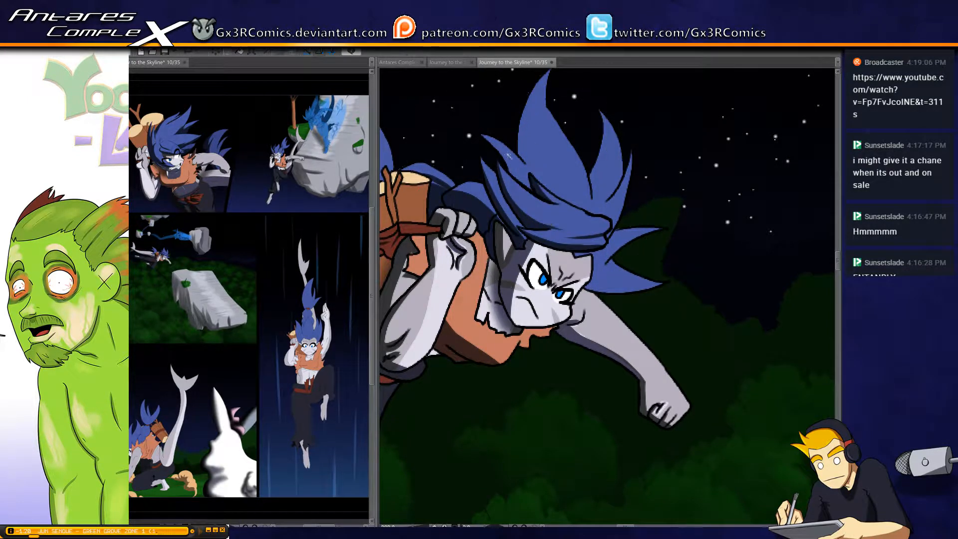
pyautogui.click(508, 156)
pyautogui.press('b')
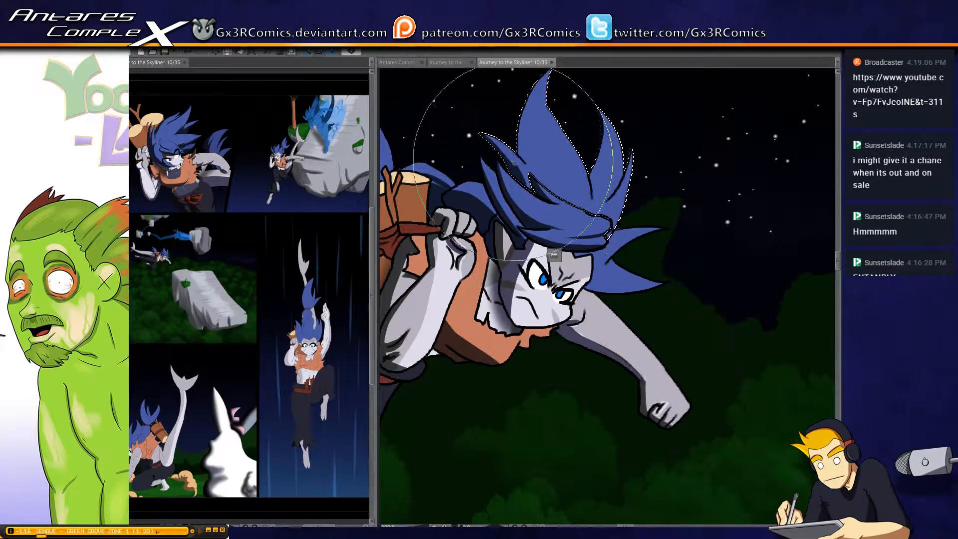
pyautogui.moveTo(554, 255); pyautogui.dragTo(511, 312)
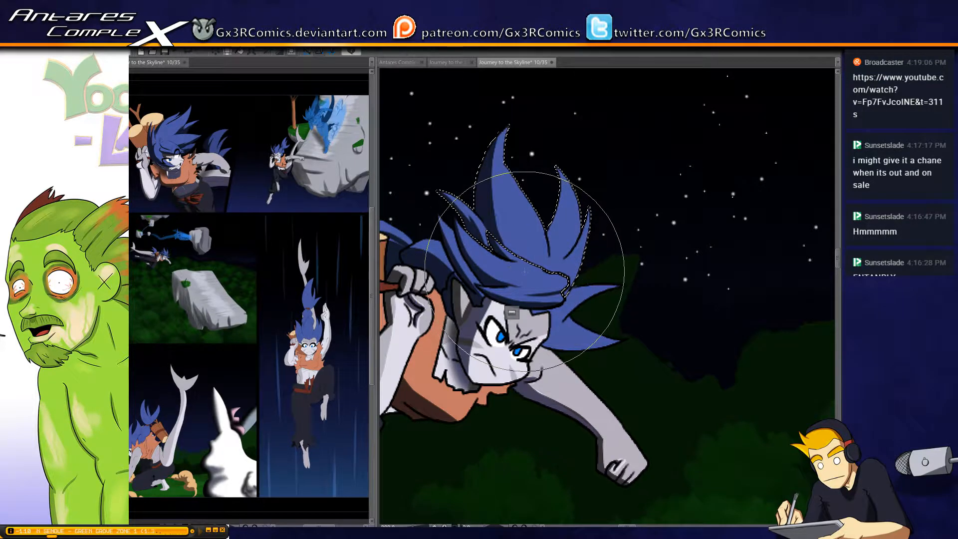
pyautogui.hotkey('ctrl', 'd')
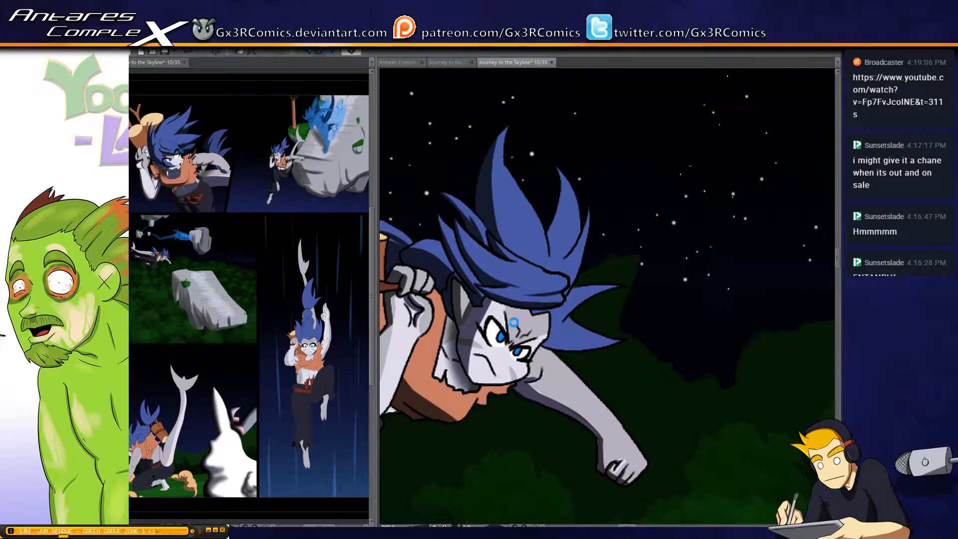
pyautogui.hotkey('ctrl', 's')
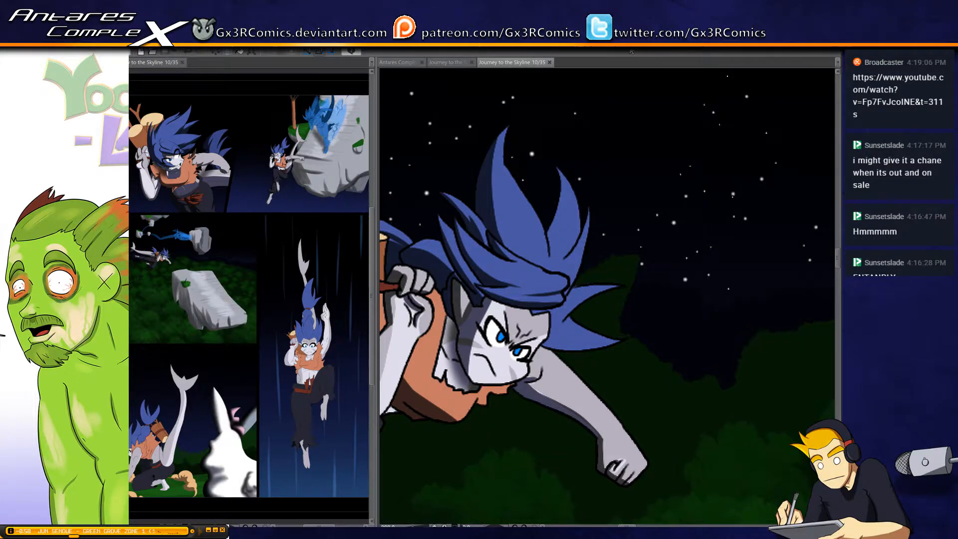
# Shade the flying figure's tall hair spikes and the pointed tufts beside the forehead
pyautogui.moveTo(562, 170); pyautogui.dragTo(558, 228)
pyautogui.hotkey('ctrl', 'z')
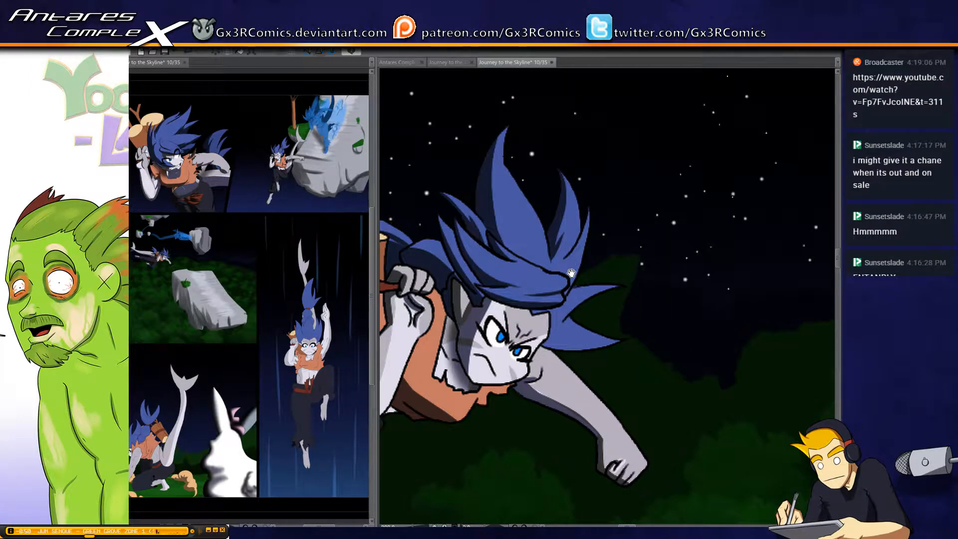
pyautogui.moveTo(572, 273); pyautogui.dragTo(571, 237)
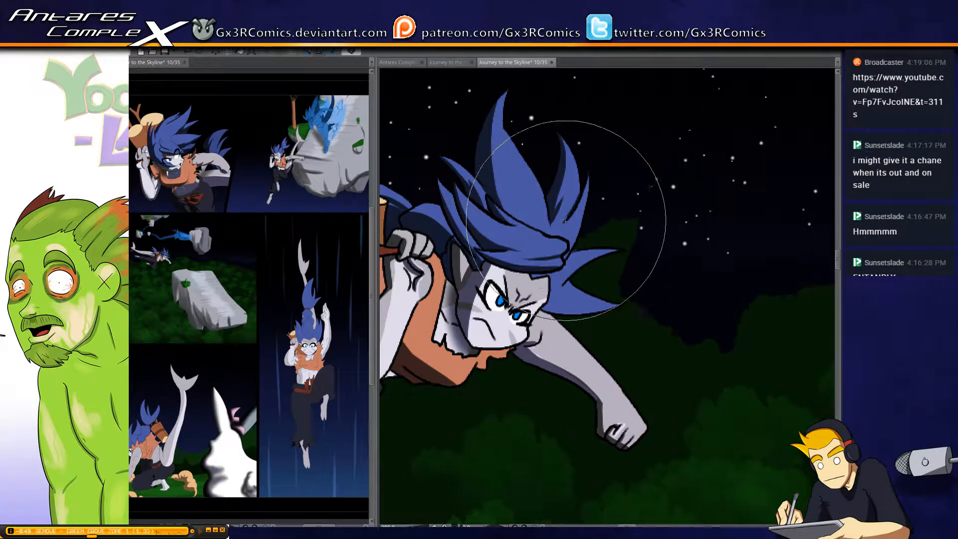
pyautogui.scroll(-3, 559, 234)
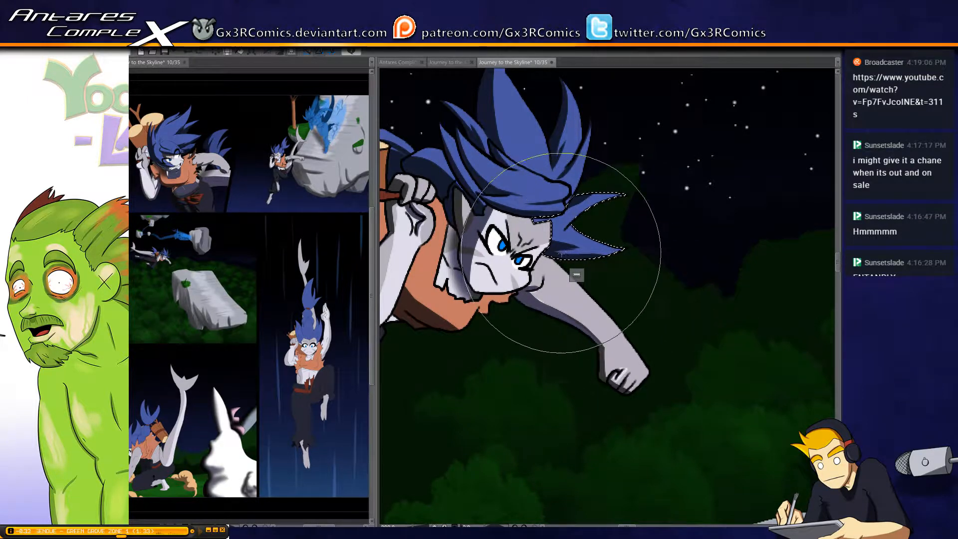
pyautogui.moveTo(561, 254); pyautogui.dragTo(655, 226)
pyautogui.hotkey('ctrl', 'd')
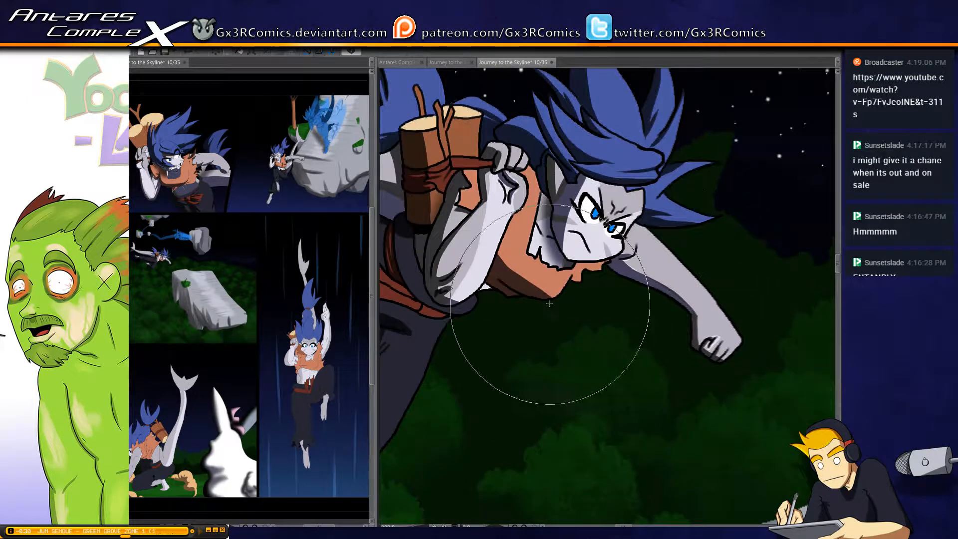
# Paint a dark shadow along the front edge of the crouching figure's upper arm in the bottom-left panel of the page
pyautogui.moveTo(502, 321); pyautogui.dragTo(623, 242)
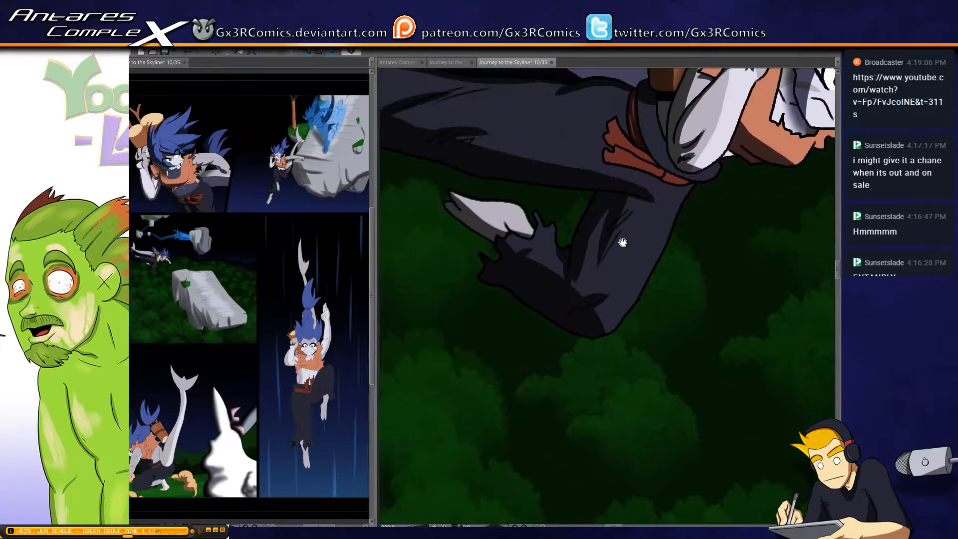
pyautogui.keyDown('alt'); pyautogui.click(499, 288); pyautogui.keyUp('alt')
pyautogui.keyDown('alt'); pyautogui.click(498, 287); pyautogui.keyUp('alt')
pyautogui.keyDown('alt'); pyautogui.click(499, 289); pyautogui.keyUp('alt')
pyautogui.keyDown('alt'); pyautogui.click(497, 329); pyautogui.keyUp('alt')
pyautogui.keyDown('alt'); pyautogui.click(498, 337); pyautogui.keyUp('alt')
pyautogui.moveTo(515, 356); pyautogui.dragTo(527, 317)
pyautogui.scroll(-10, 527, 317)
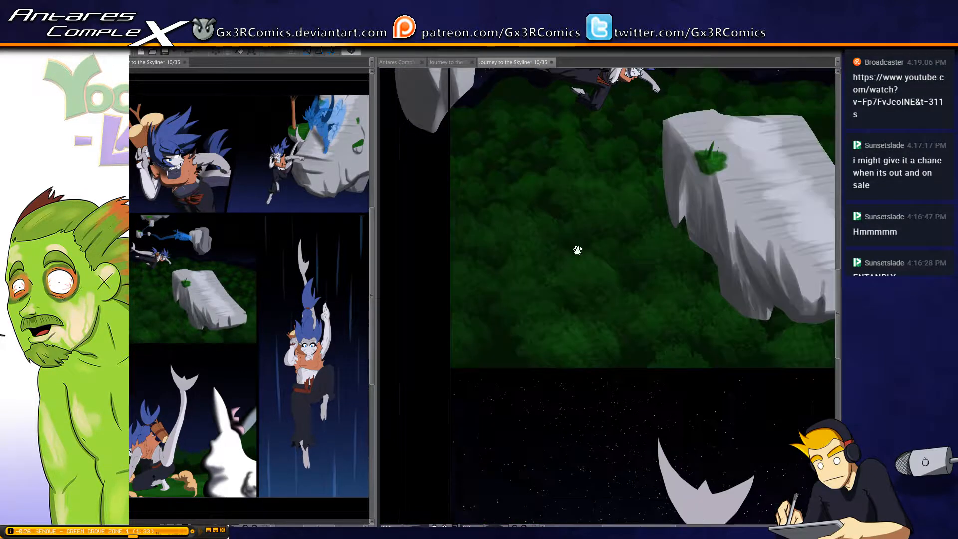
pyautogui.moveTo(561, 366); pyautogui.dragTo(528, 285)
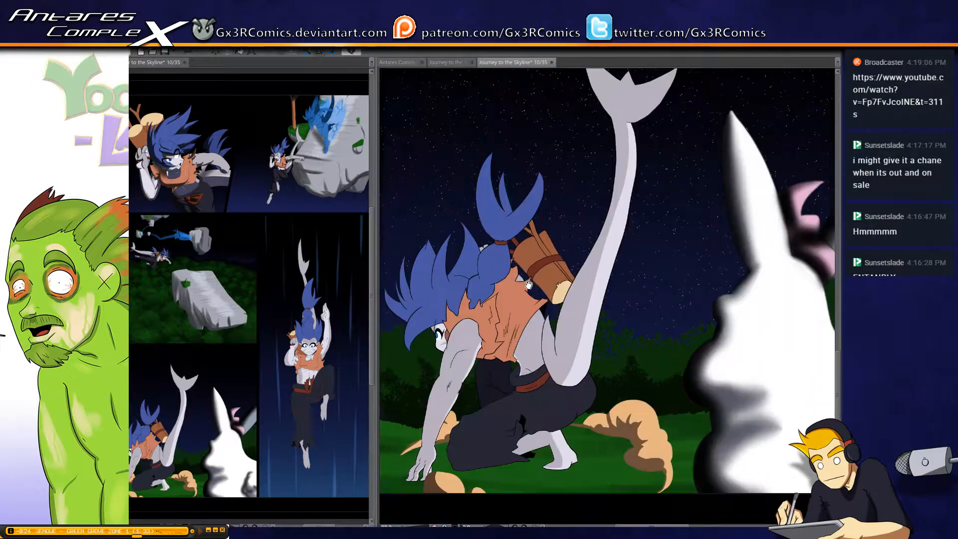
pyautogui.moveTo(472, 376); pyautogui.dragTo(531, 285)
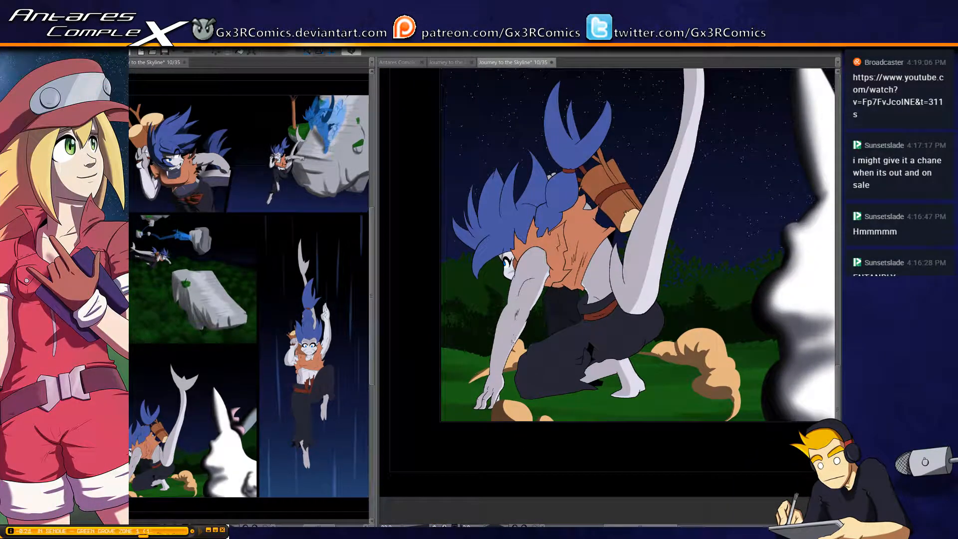
pyautogui.scroll(1, 512, 341)
pyautogui.scroll(1, 507, 338)
pyautogui.moveTo(507, 338); pyautogui.dragTo(546, 241)
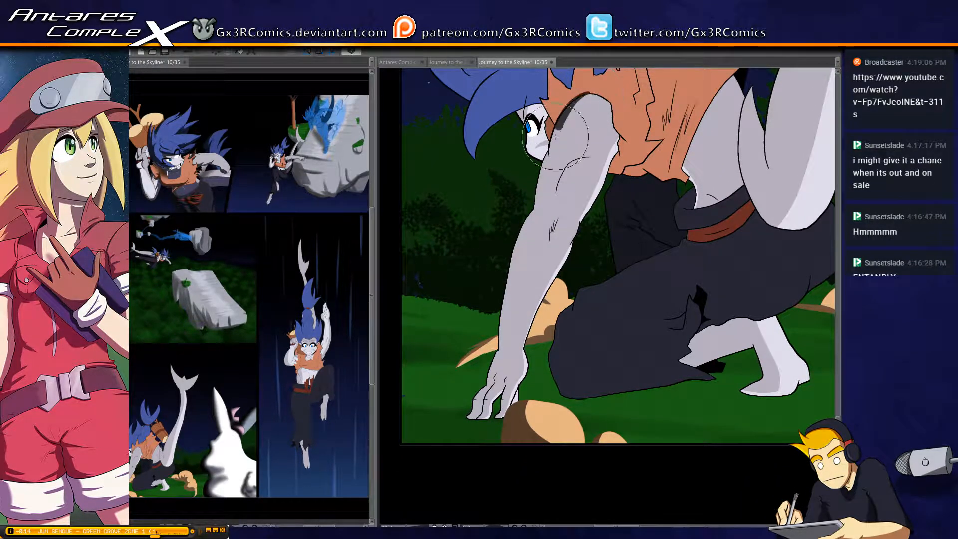
pyautogui.moveTo(556, 136)
pyautogui.mouseDown()
pyautogui.moveTo(587, 101)
pyautogui.moveTo(550, 167)
pyautogui.moveTo(560, 147)
pyautogui.moveTo(548, 160)
pyautogui.moveTo(552, 150)
pyautogui.moveTo(543, 216)
pyautogui.mouseUp()
pyautogui.moveTo(552, 146); pyautogui.dragTo(539, 216)
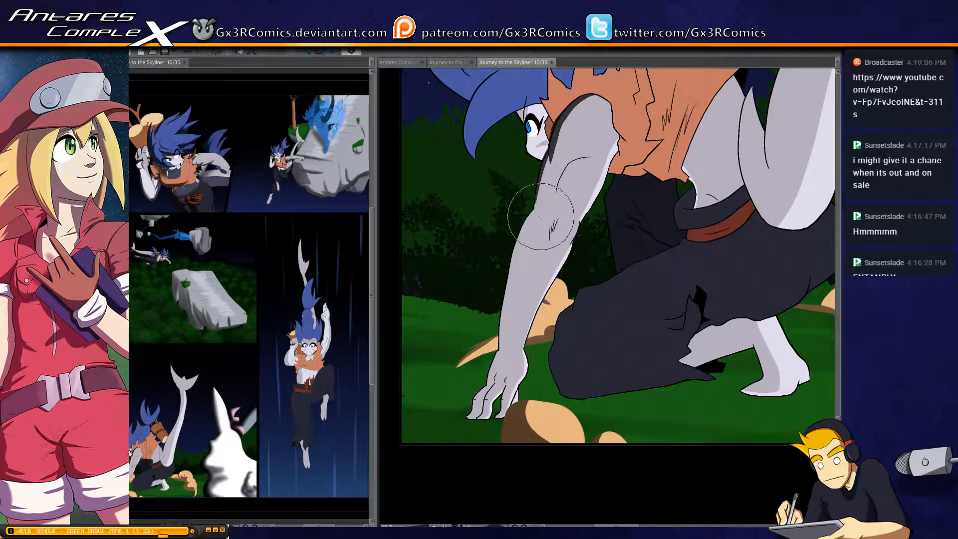
pyautogui.moveTo(545, 160); pyautogui.dragTo(540, 220)
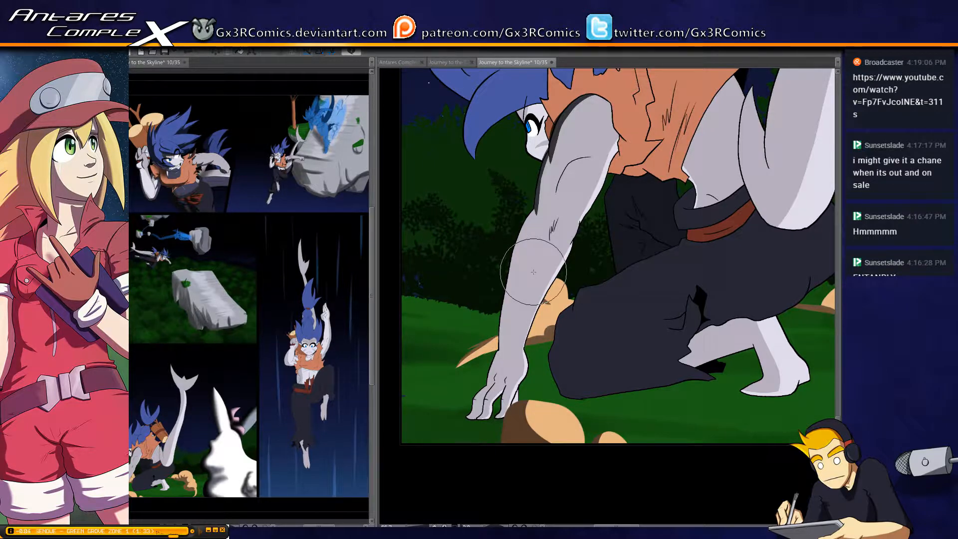
# Shade the outer edge of the crouching figure's forearm from the elbow to the wrist, redoing the first stroke
pyautogui.moveTo(536, 211)
pyautogui.mouseDown()
pyautogui.moveTo(506, 269)
pyautogui.moveTo(537, 207)
pyautogui.moveTo(500, 316)
pyautogui.mouseUp()
pyautogui.hotkey('ctrl', 'z')
pyautogui.hotkey('ctrl', 'z')
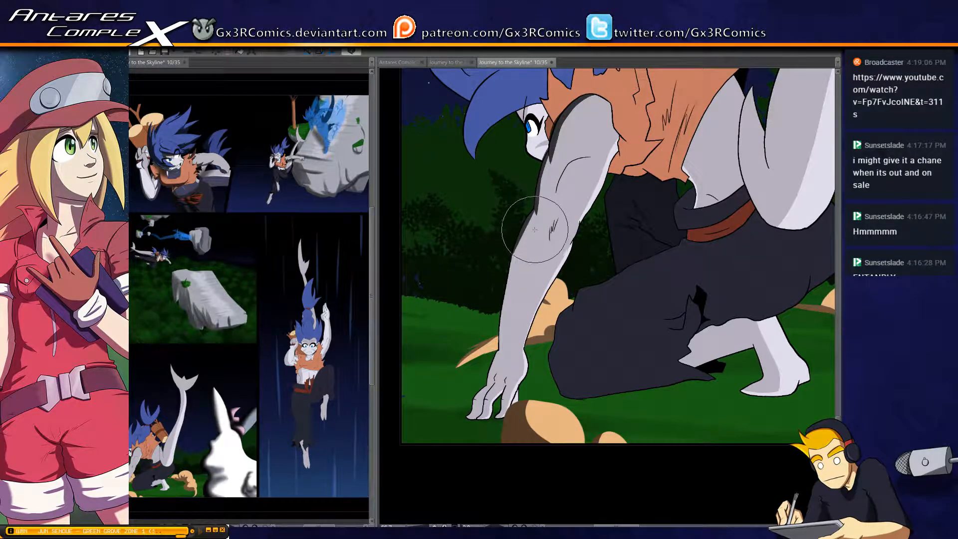
pyautogui.scroll(2, 534, 230)
pyautogui.moveTo(527, 244)
pyautogui.mouseDown()
pyautogui.moveTo(534, 167)
pyautogui.moveTo(505, 217)
pyautogui.mouseUp()
pyautogui.moveTo(517, 171); pyautogui.dragTo(491, 298)
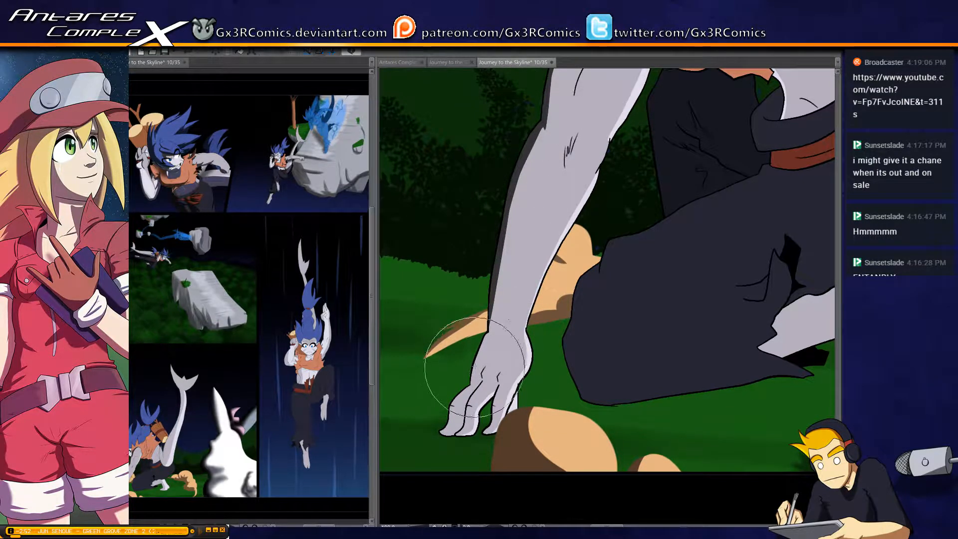
# Add shadow to the back of the crouching figure's planted hand, its fingers and the wrist crease
pyautogui.scroll(1, 473, 402)
pyautogui.moveTo(459, 429)
pyautogui.mouseDown()
pyautogui.moveTo(490, 320)
pyautogui.moveTo(468, 323)
pyautogui.moveTo(473, 299)
pyautogui.moveTo(503, 270)
pyautogui.moveTo(492, 246)
pyautogui.moveTo(524, 175)
pyautogui.moveTo(480, 235)
pyautogui.moveTo(532, 173)
pyautogui.moveTo(503, 271)
pyautogui.moveTo(472, 309)
pyautogui.mouseUp()
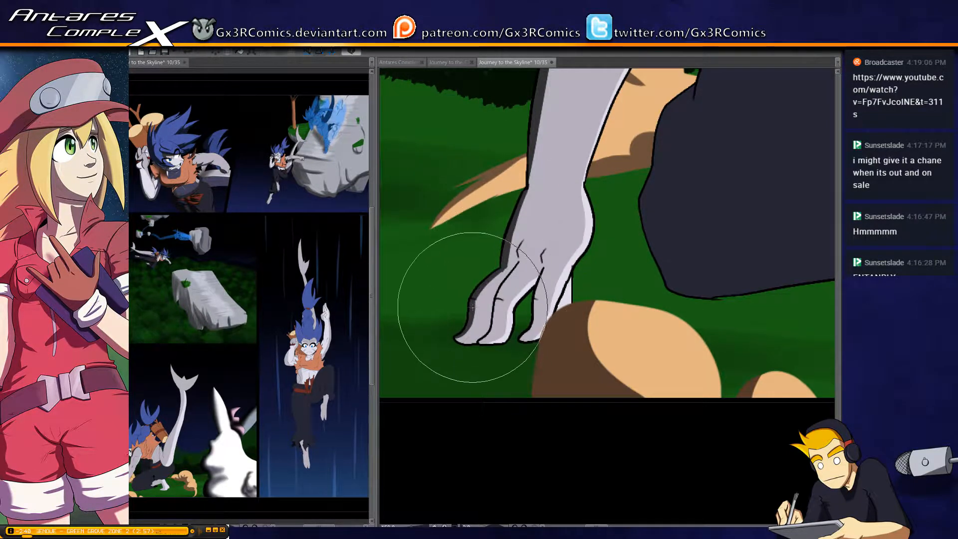
pyautogui.moveTo(532, 176); pyautogui.dragTo(531, 185)
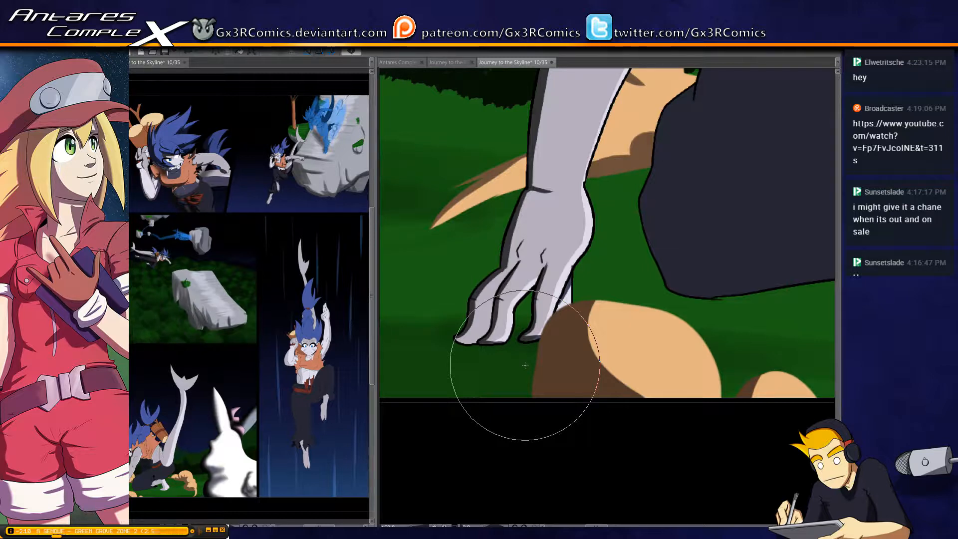
# Paint a tapered shadow along the curved muscle line on the crouching figure's upper arm, redoing the stroke until it fits
pyautogui.scroll(-1, 562, 239)
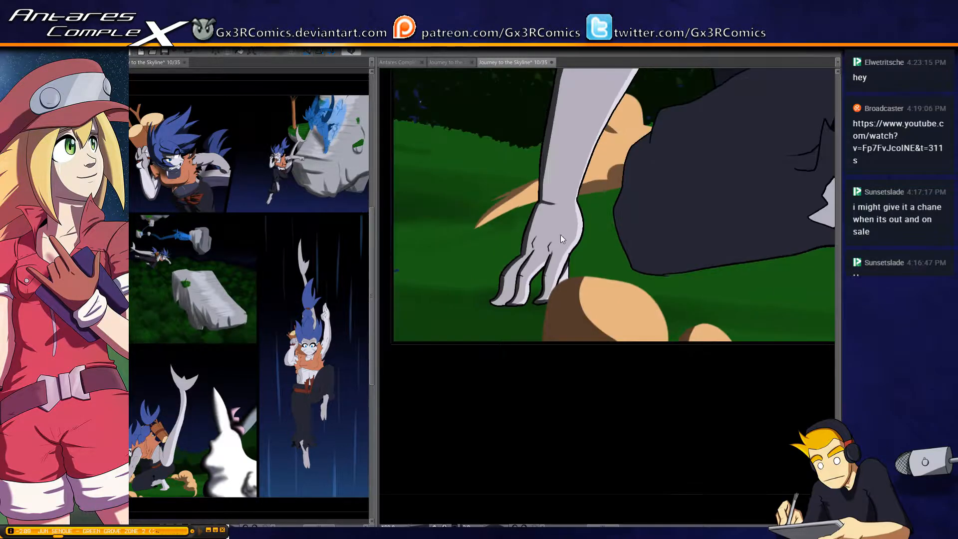
pyautogui.moveTo(558, 115); pyautogui.dragTo(436, 328)
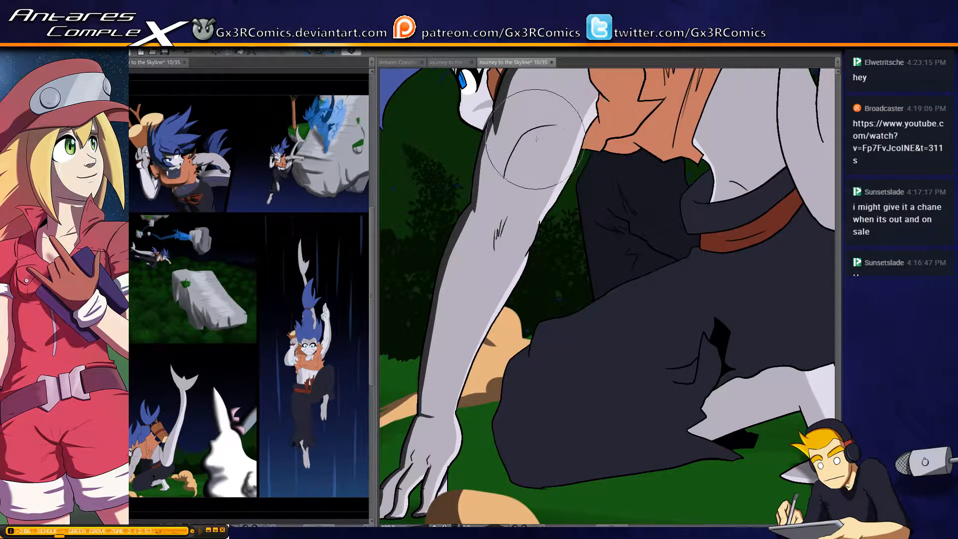
pyautogui.moveTo(555, 123); pyautogui.dragTo(503, 175)
pyautogui.hotkey('ctrl', 'z')
pyautogui.moveTo(556, 123); pyautogui.dragTo(504, 170)
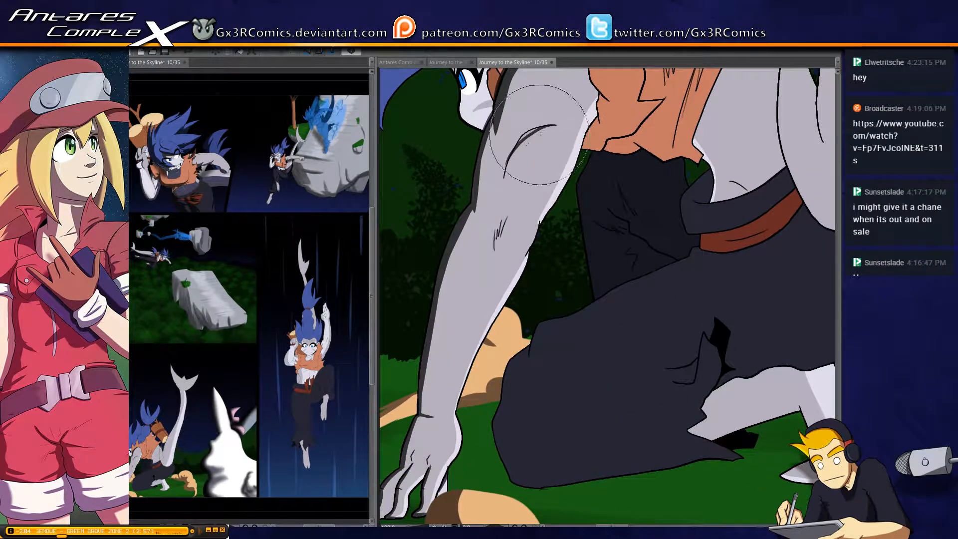
pyautogui.hotkey('ctrl', 'z')
pyautogui.moveTo(559, 125)
pyautogui.mouseDown()
pyautogui.moveTo(537, 128)
pyautogui.moveTo(512, 158)
pyautogui.moveTo(506, 189)
pyautogui.moveTo(517, 144)
pyautogui.moveTo(551, 123)
pyautogui.mouseUp()
pyautogui.hotkey('ctrl', 'z')
pyautogui.hotkey('ctrl', 'z')
pyautogui.moveTo(503, 185)
pyautogui.mouseDown()
pyautogui.moveTo(533, 129)
pyautogui.moveTo(567, 123)
pyautogui.moveTo(526, 135)
pyautogui.mouseUp()
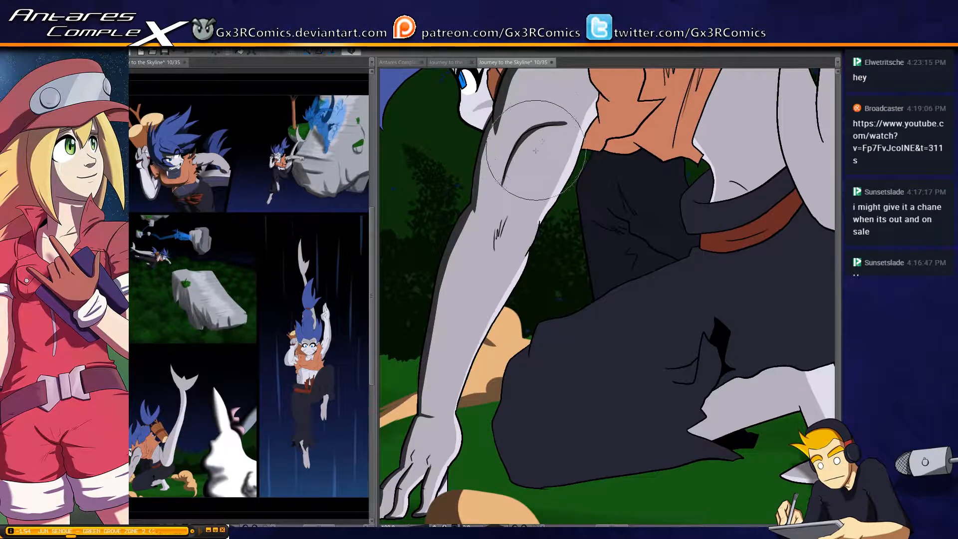
# Select the crouching figure's arm and shade the shoulder edge along the orange vest, then clear the selection
pyautogui.scroll(1, 534, 170)
pyautogui.moveTo(590, 100); pyautogui.dragTo(514, 288)
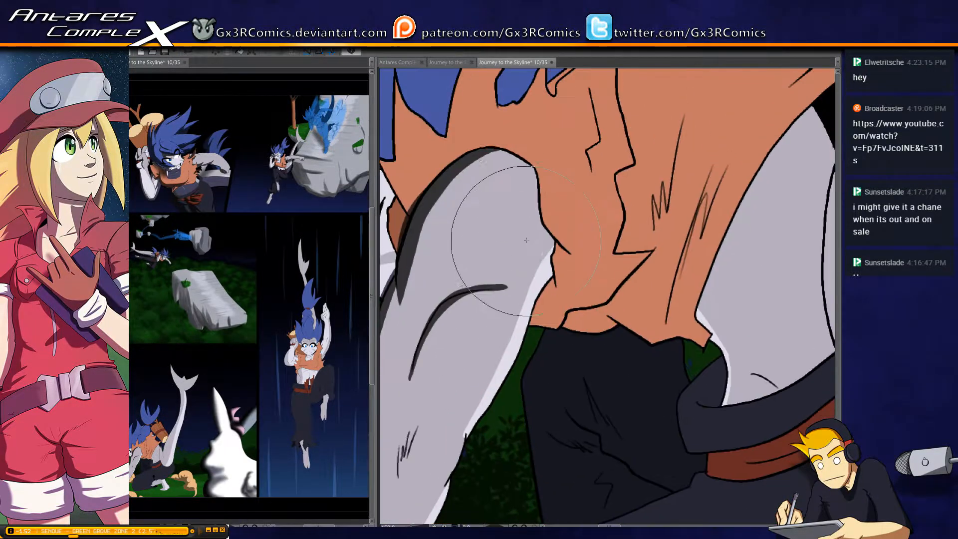
pyautogui.press('w')
pyautogui.click(532, 230)
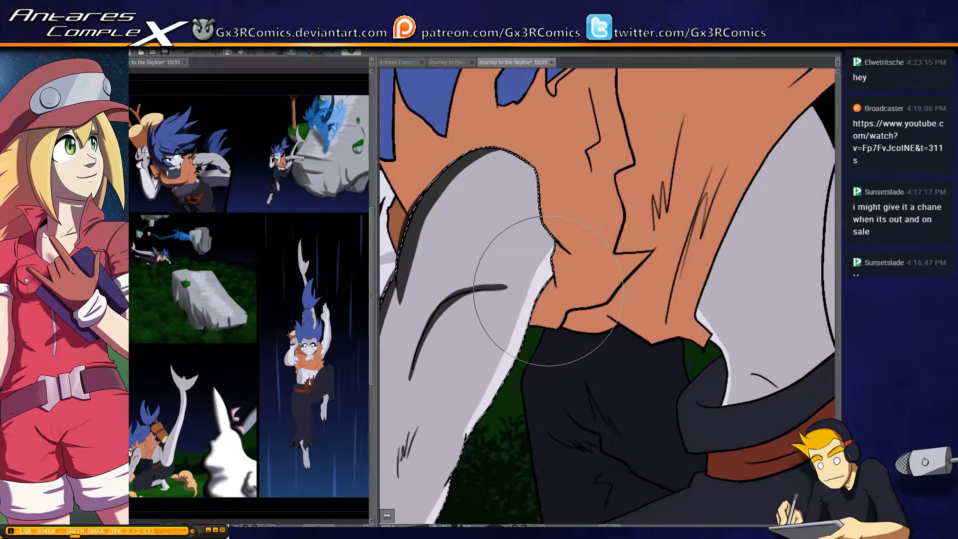
pyautogui.moveTo(555, 237)
pyautogui.mouseDown()
pyautogui.moveTo(533, 201)
pyautogui.moveTo(533, 164)
pyautogui.mouseUp()
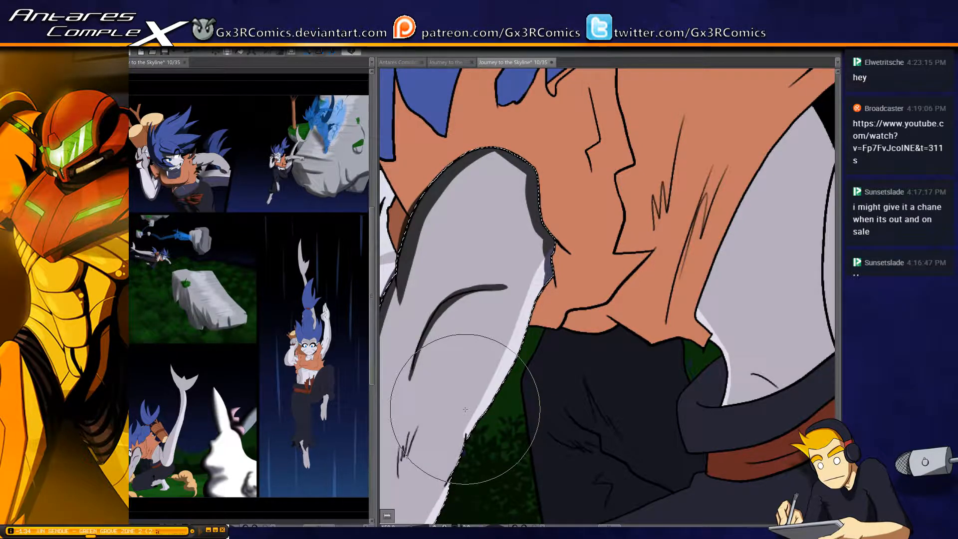
pyautogui.moveTo(531, 171); pyautogui.dragTo(472, 148)
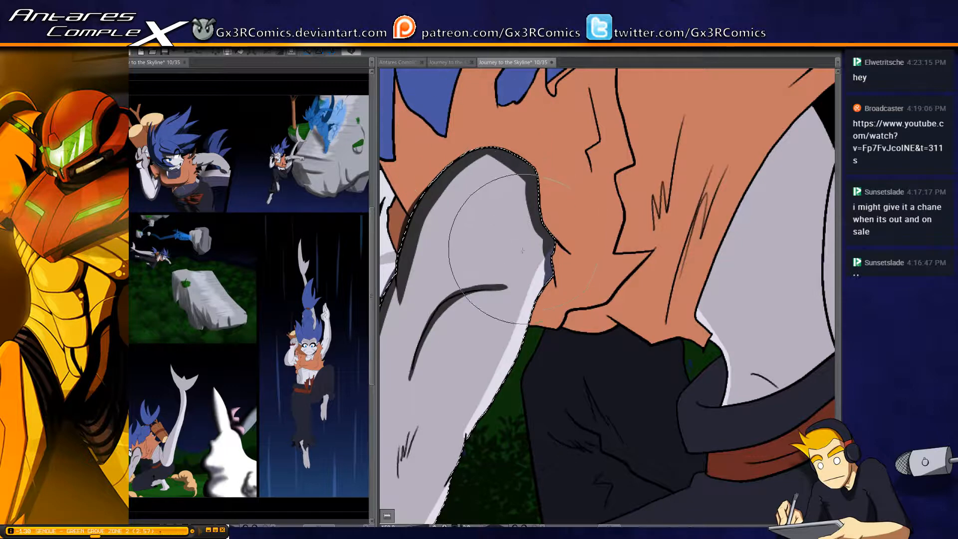
pyautogui.moveTo(524, 247); pyautogui.dragTo(597, 139)
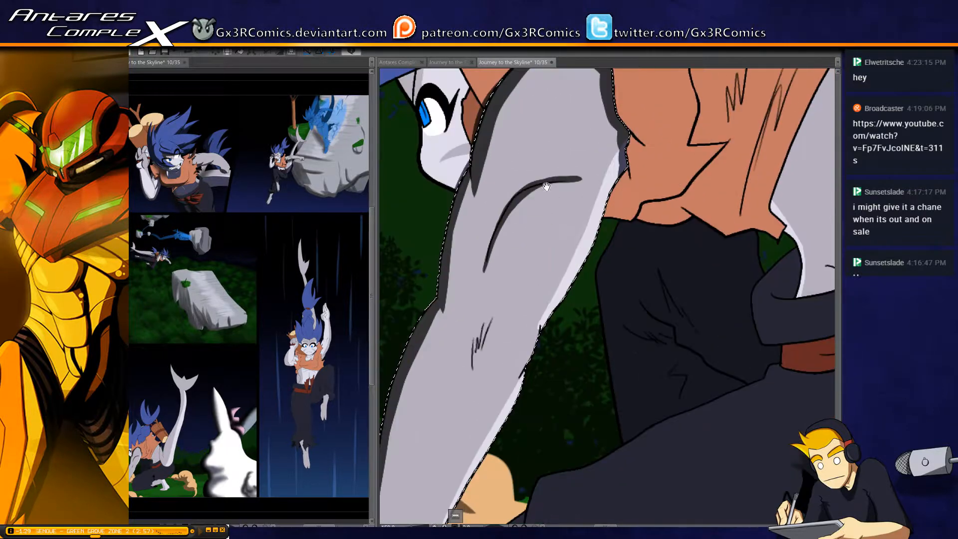
pyautogui.hotkey('ctrl', 'd')
# Select the crouching figure's face and shade it along the arm, vest and hairline
pyautogui.press('w')
pyautogui.moveTo(460, 192); pyautogui.dragTo(464, 236)
pyautogui.click(463, 234)
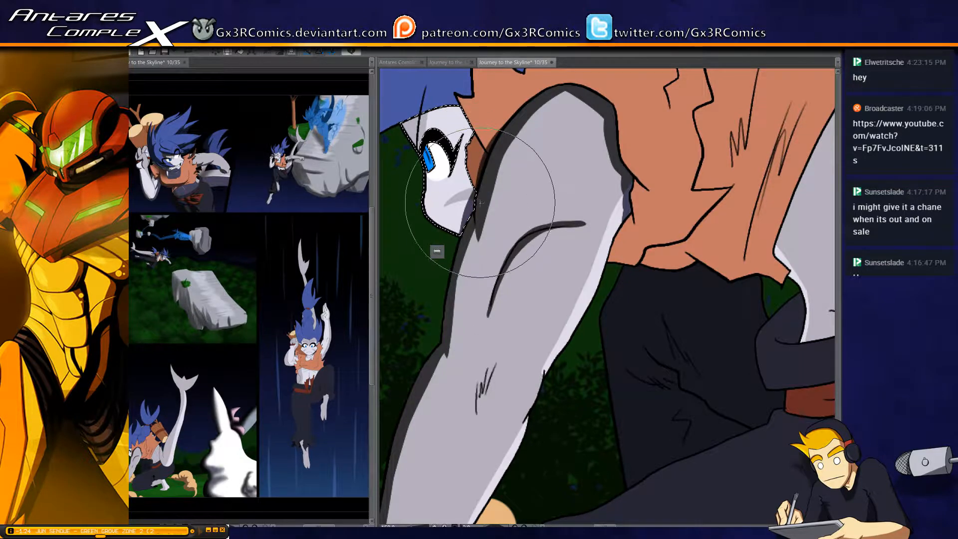
pyautogui.moveTo(479, 209); pyautogui.dragTo(474, 163)
pyautogui.moveTo(477, 204)
pyautogui.mouseDown()
pyautogui.moveTo(456, 120)
pyautogui.moveTo(499, 153)
pyautogui.mouseUp()
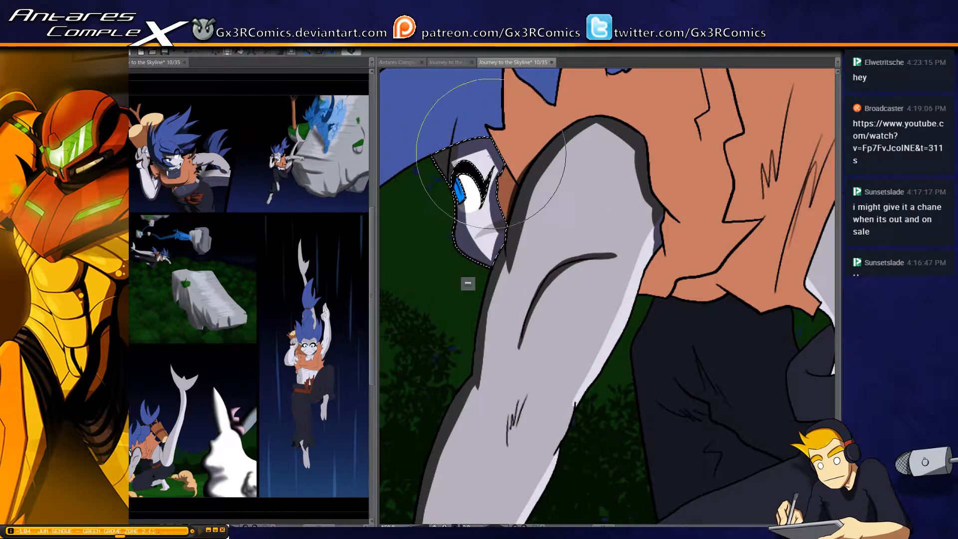
# Select the crouching figure's main hair mass and shade the underside, outer edge and crease of the large front lock above the face
pyautogui.moveTo(436, 102)
pyautogui.mouseDown()
pyautogui.moveTo(461, 242)
pyautogui.moveTo(616, 188)
pyautogui.mouseUp()
pyautogui.press('w')
pyautogui.click(570, 256)
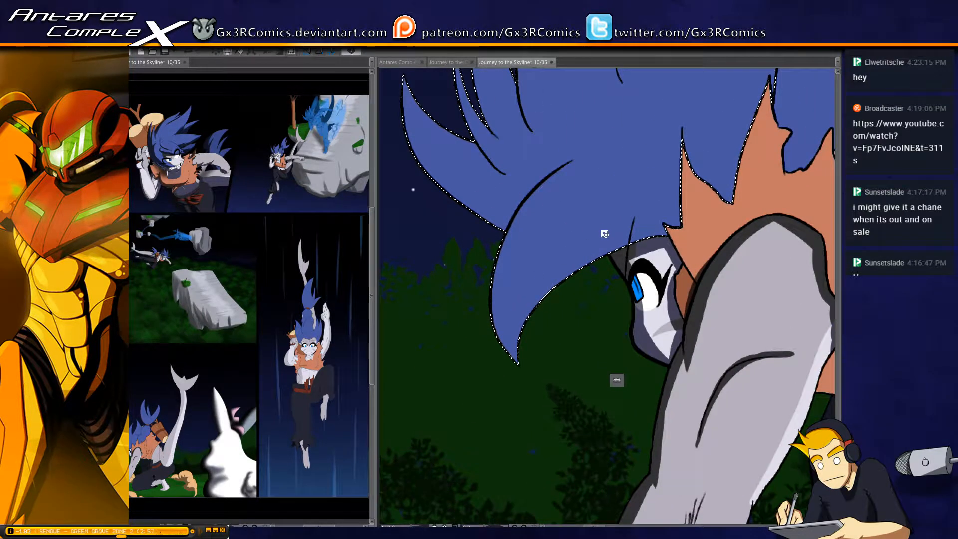
pyautogui.press('b')
pyautogui.moveTo(521, 384); pyautogui.dragTo(749, 291)
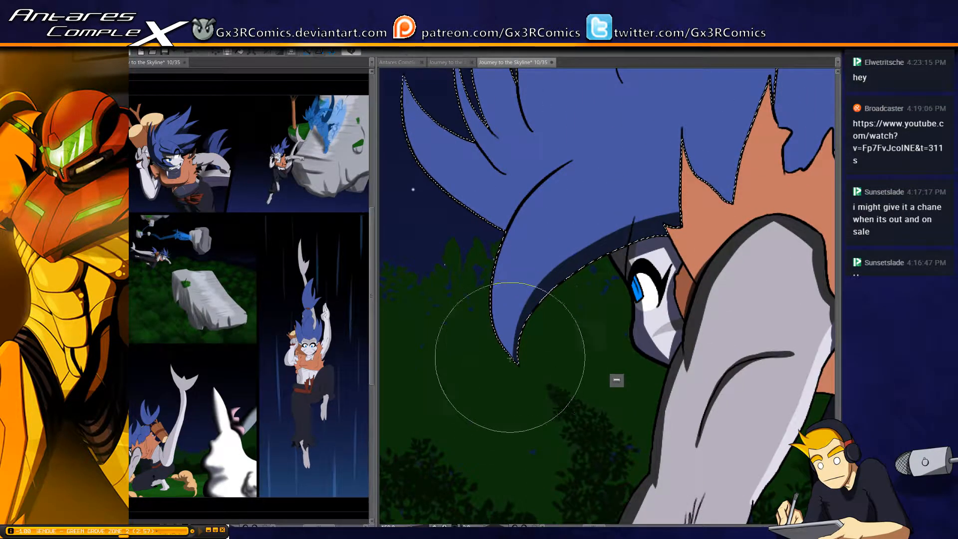
pyautogui.moveTo(523, 376); pyautogui.dragTo(515, 318)
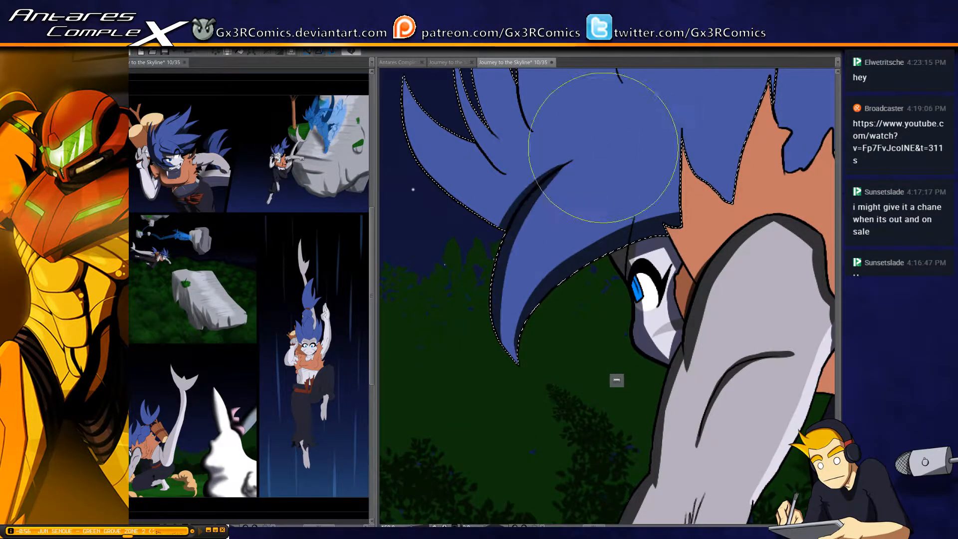
pyautogui.moveTo(523, 371)
pyautogui.mouseDown()
pyautogui.moveTo(492, 310)
pyautogui.moveTo(605, 150)
pyautogui.mouseUp()
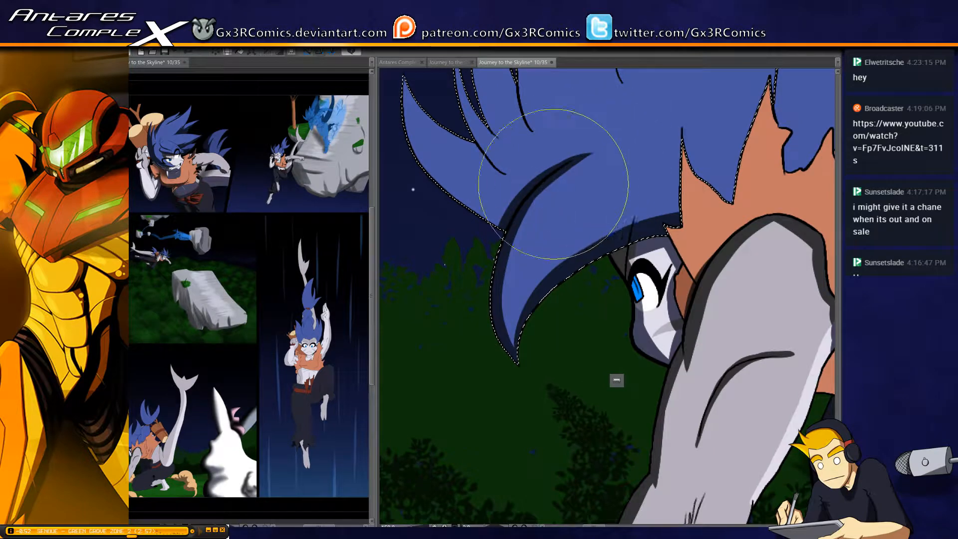
# Shade the small swept-back hair spikes behind the front lock with tapered shadows along their edges and creases
pyautogui.moveTo(471, 229)
pyautogui.mouseDown()
pyautogui.moveTo(501, 273)
pyautogui.moveTo(437, 169)
pyautogui.mouseUp()
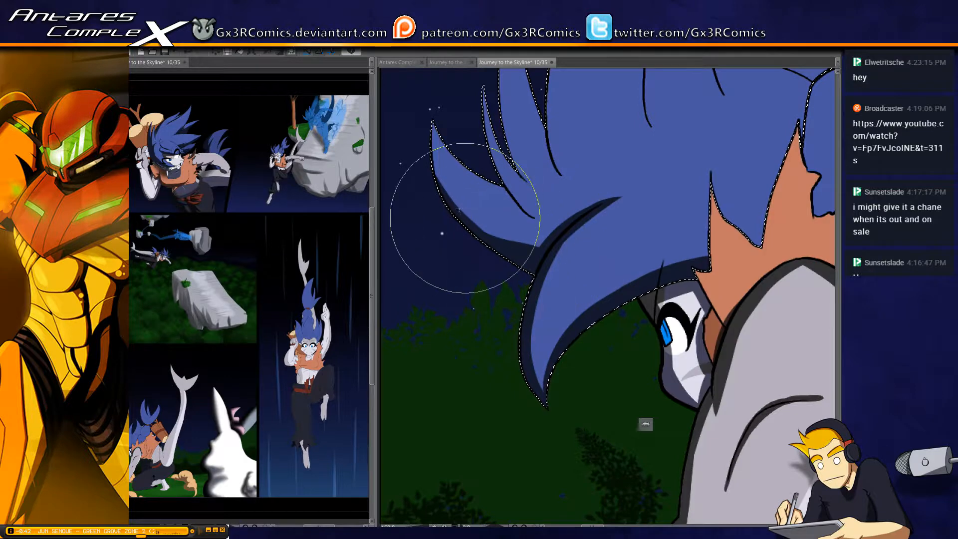
pyautogui.moveTo(569, 210)
pyautogui.mouseDown()
pyautogui.moveTo(442, 193)
pyautogui.moveTo(545, 289)
pyautogui.moveTo(555, 235)
pyautogui.mouseUp()
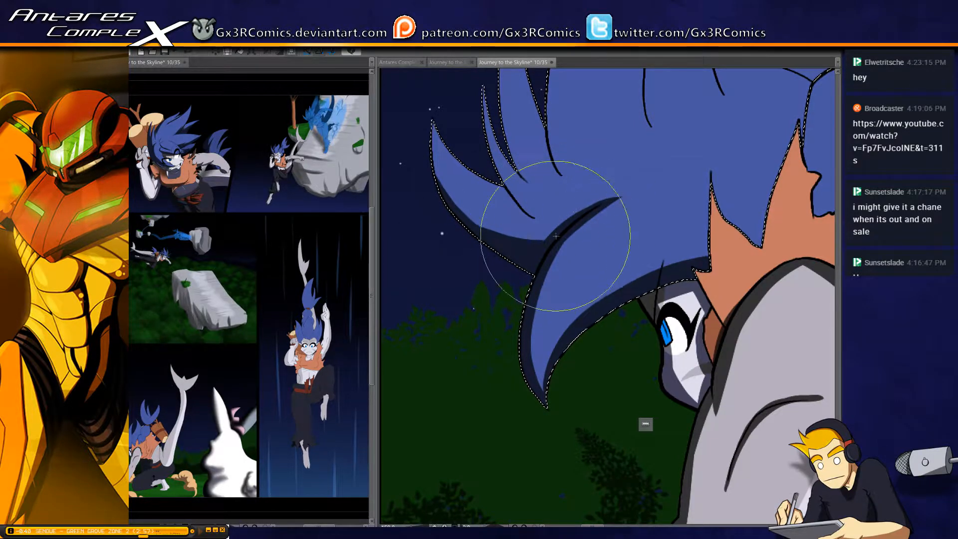
pyautogui.moveTo(458, 149); pyautogui.dragTo(429, 180)
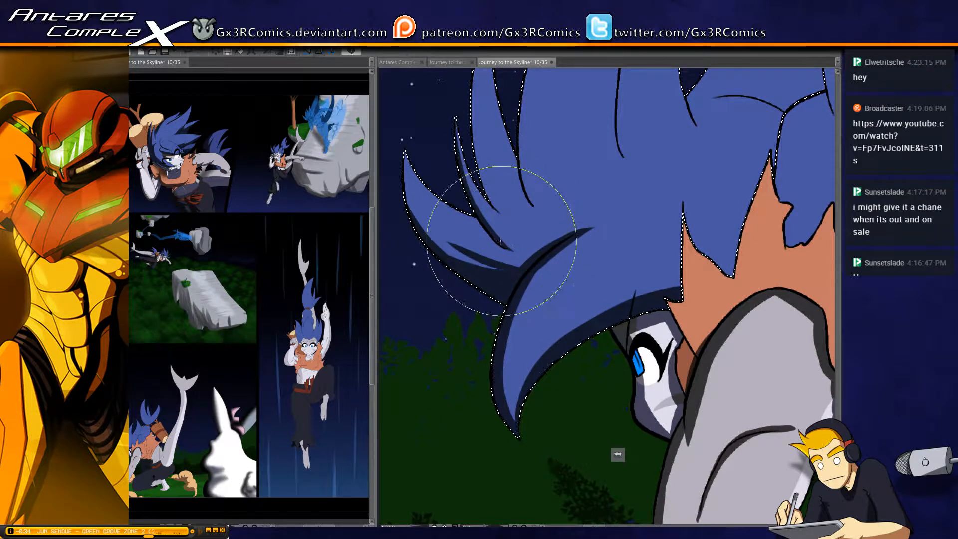
pyautogui.moveTo(475, 228); pyautogui.dragTo(457, 294)
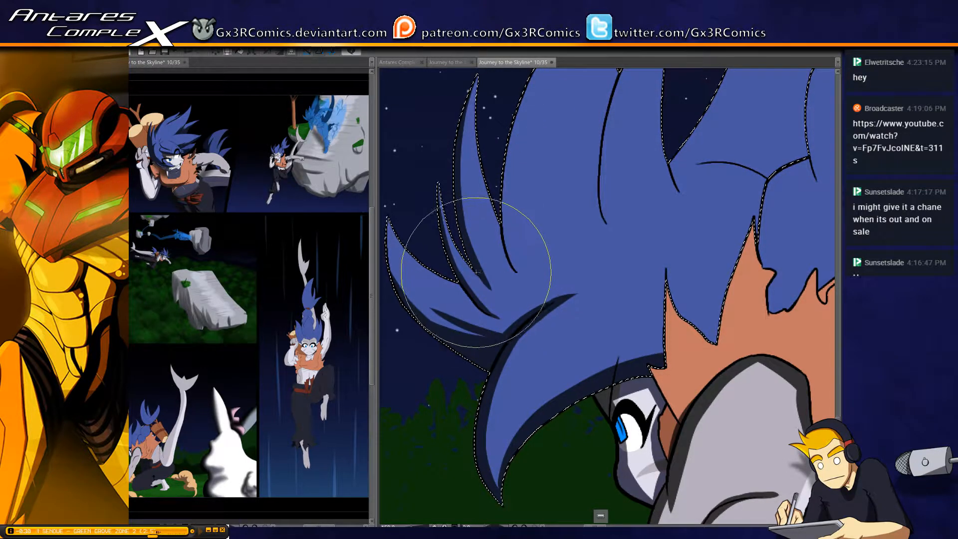
pyautogui.moveTo(494, 225); pyautogui.dragTo(442, 323)
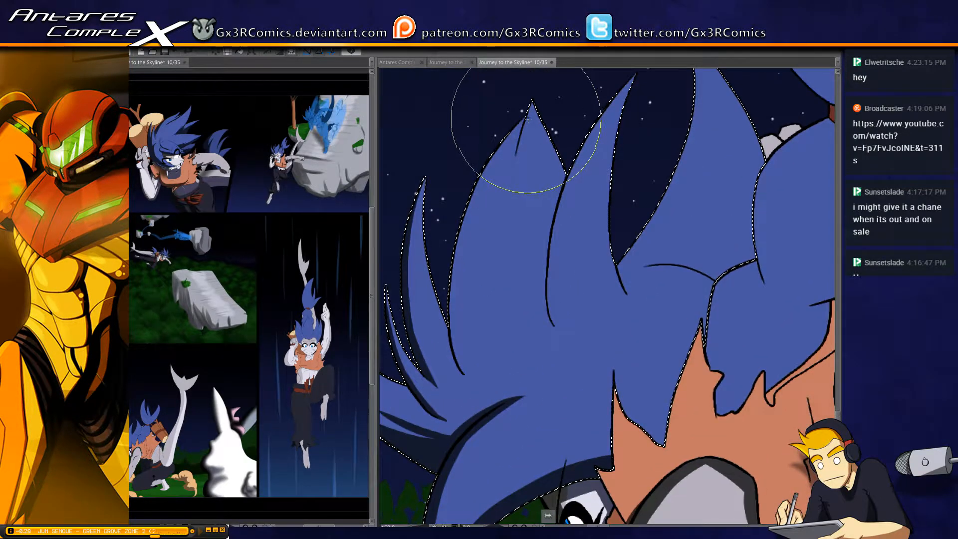
# Shade the outer edges of the two tall hair spikes and add a tapered shadow below the notch in the first tip
pyautogui.moveTo(527, 118)
pyautogui.mouseDown()
pyautogui.moveTo(470, 283)
pyautogui.moveTo(514, 87)
pyautogui.moveTo(469, 321)
pyautogui.moveTo(464, 265)
pyautogui.moveTo(468, 360)
pyautogui.moveTo(509, 136)
pyautogui.mouseUp()
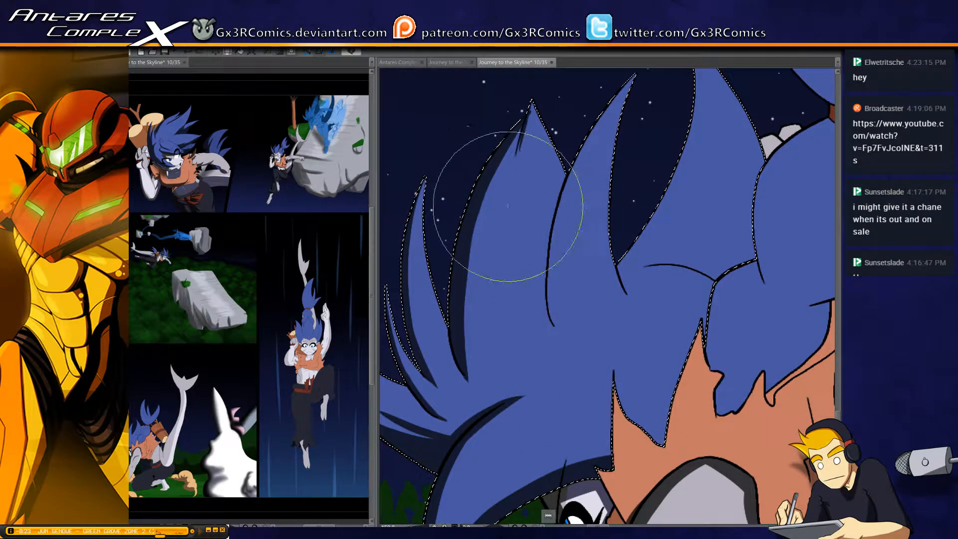
pyautogui.hotkey('ctrl', 'z')
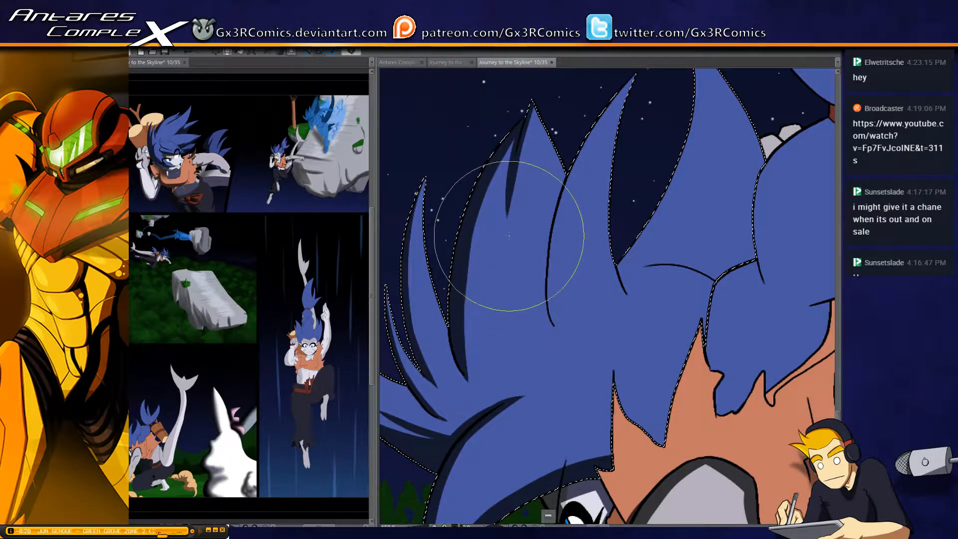
pyautogui.moveTo(484, 245); pyautogui.dragTo(473, 184)
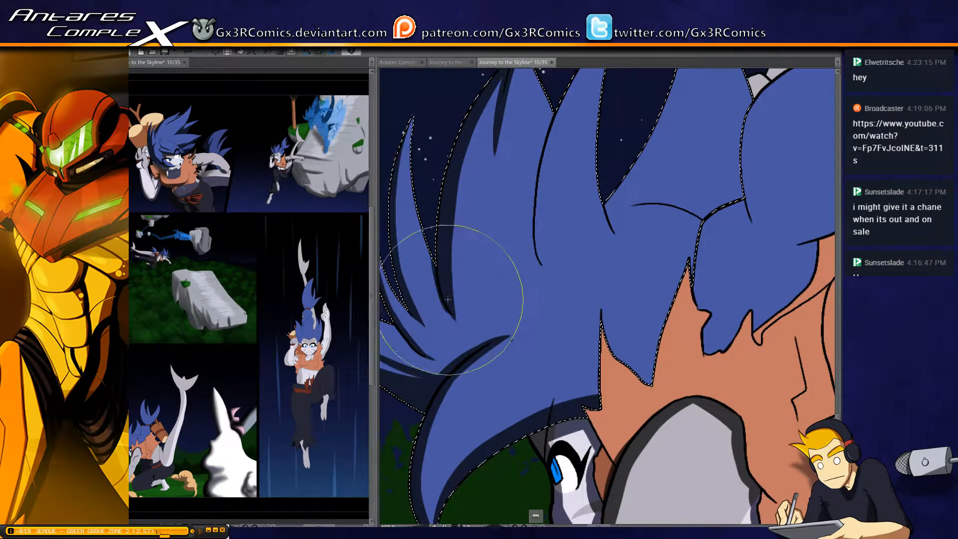
pyautogui.moveTo(459, 214); pyautogui.dragTo(402, 300)
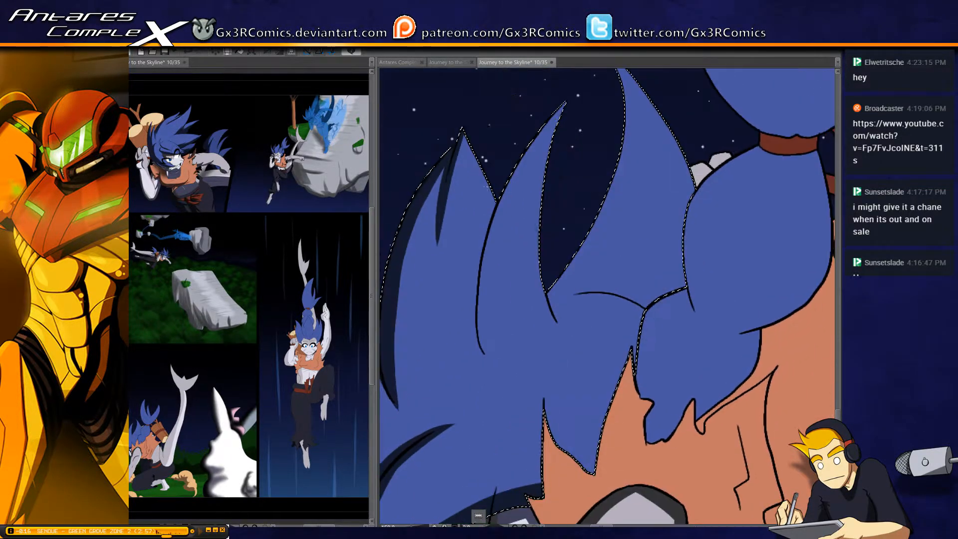
pyautogui.moveTo(563, 104)
pyautogui.mouseDown()
pyautogui.moveTo(487, 371)
pyautogui.moveTo(540, 217)
pyautogui.mouseUp()
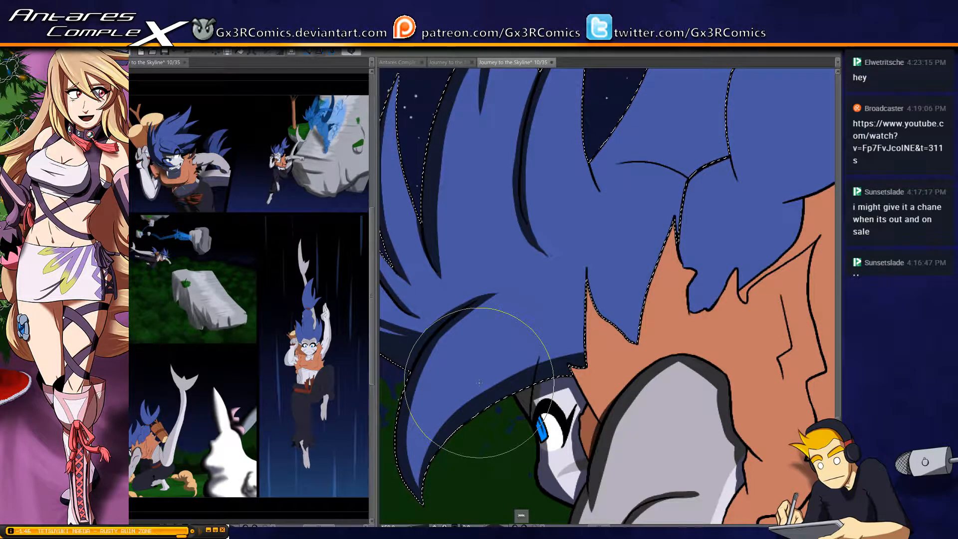
pyautogui.moveTo(564, 181)
pyautogui.mouseDown()
pyautogui.moveTo(445, 308)
pyautogui.moveTo(543, 165)
pyautogui.moveTo(536, 144)
pyautogui.mouseUp()
# Paint a broad shadow along the curved inner edge of the rear hair spike down to its base, redoing the stroke until it fits
pyautogui.moveTo(472, 288)
pyautogui.mouseDown()
pyautogui.moveTo(486, 326)
pyautogui.moveTo(480, 294)
pyautogui.moveTo(490, 269)
pyautogui.moveTo(483, 279)
pyautogui.moveTo(489, 273)
pyautogui.moveTo(479, 299)
pyautogui.moveTo(564, 188)
pyautogui.mouseUp()
pyautogui.moveTo(529, 236); pyautogui.dragTo(490, 328)
pyautogui.hotkey('ctrl', 'z')
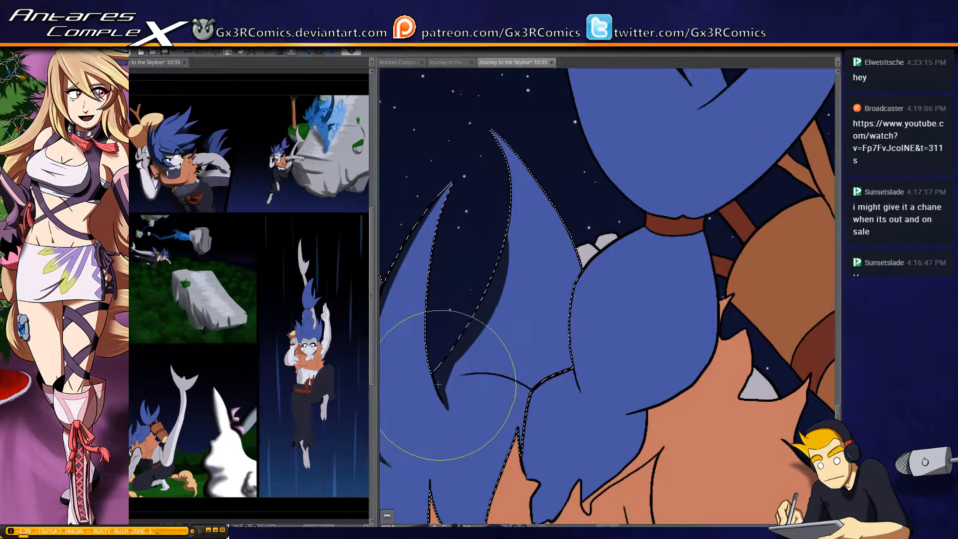
pyautogui.moveTo(443, 385); pyautogui.dragTo(492, 114)
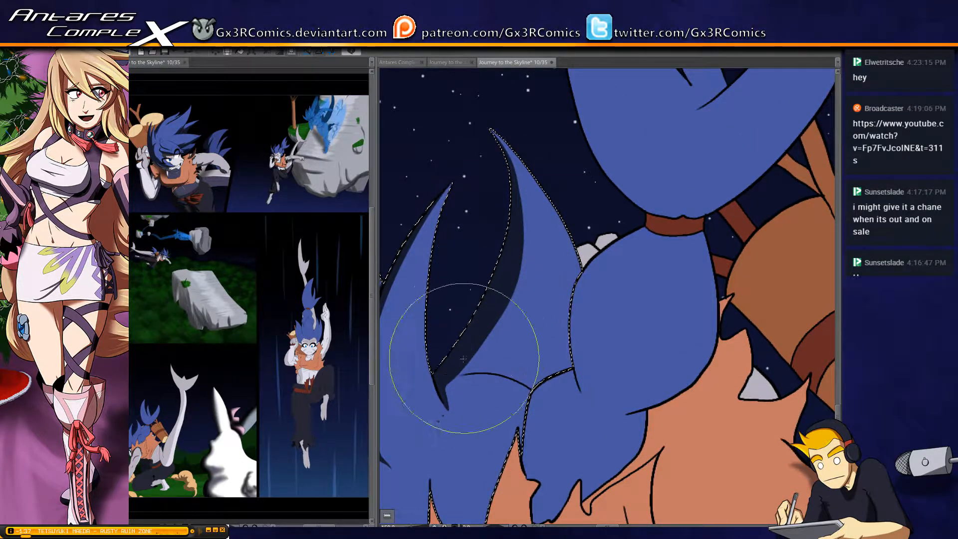
pyautogui.moveTo(446, 391); pyautogui.dragTo(517, 254)
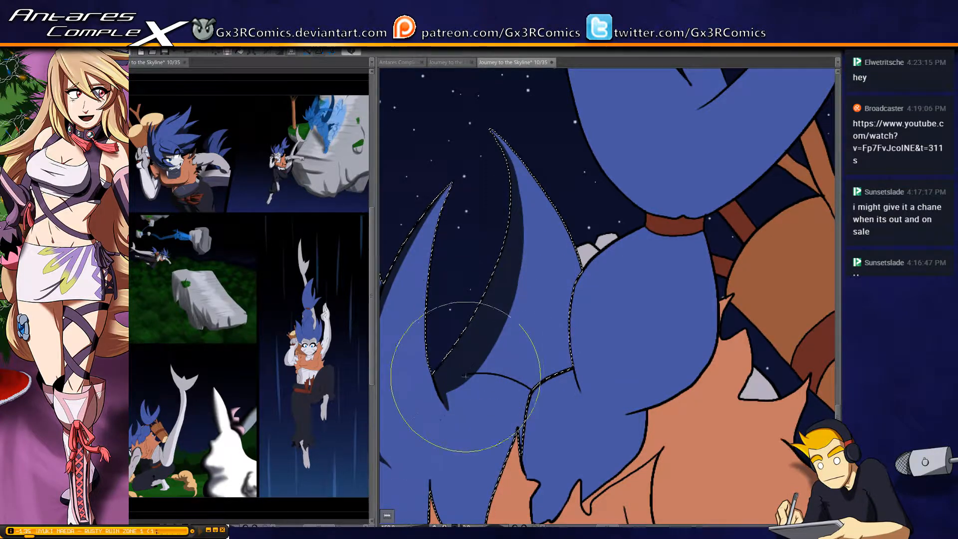
pyautogui.moveTo(458, 359)
pyautogui.mouseDown()
pyautogui.moveTo(512, 314)
pyautogui.moveTo(481, 387)
pyautogui.mouseUp()
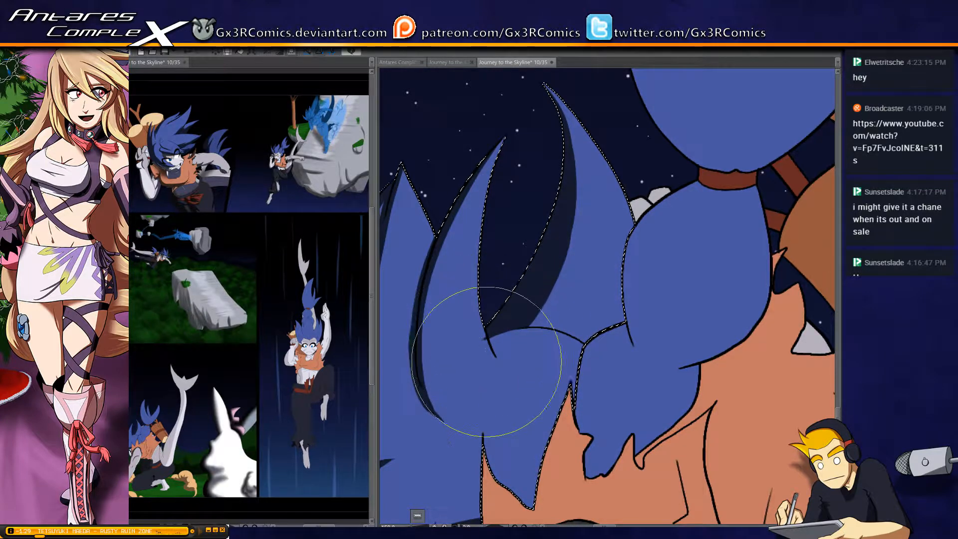
# Add short tapered shadows below the curved hair line between the rear spike and the ponytail, redoing misplaced strokes
pyautogui.moveTo(492, 333); pyautogui.dragTo(501, 370)
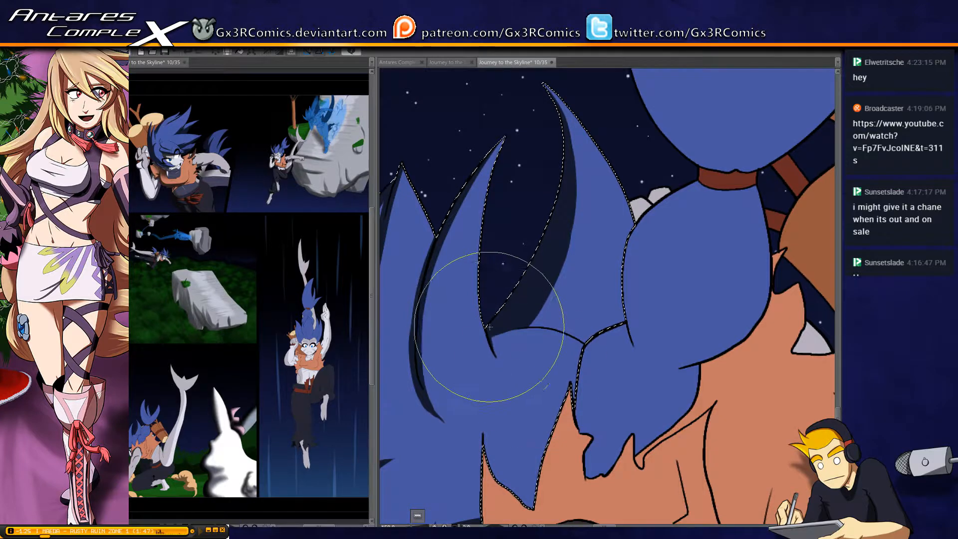
pyautogui.moveTo(559, 357)
pyautogui.mouseDown()
pyautogui.moveTo(511, 323)
pyautogui.moveTo(487, 327)
pyautogui.moveTo(480, 313)
pyautogui.mouseUp()
pyautogui.hotkey('ctrl', 'z')
pyautogui.hotkey('ctrl', 'z')
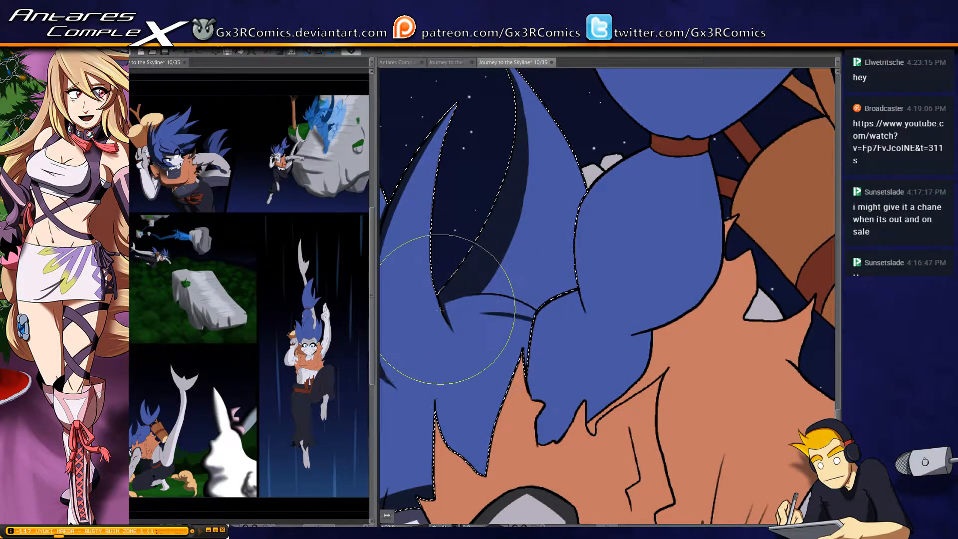
pyautogui.moveTo(443, 305); pyautogui.dragTo(484, 306)
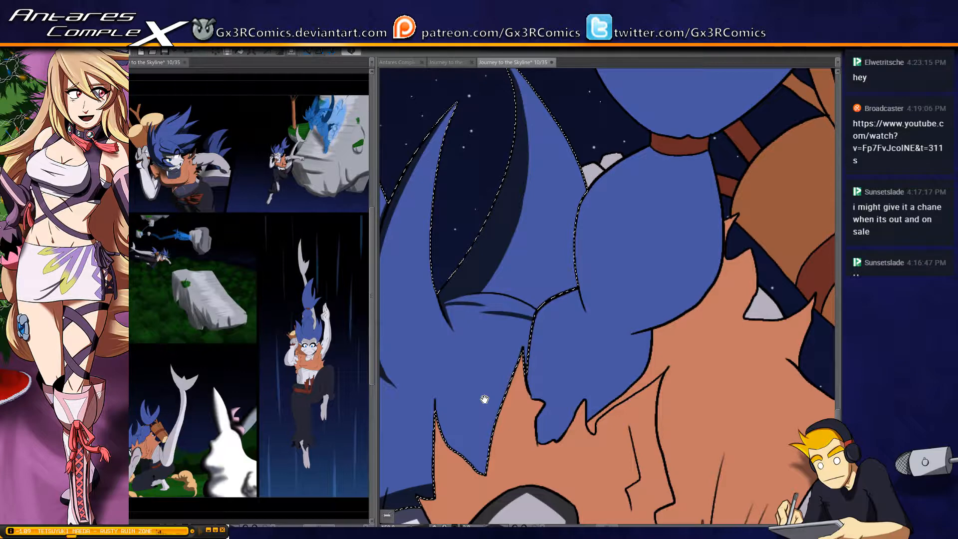
pyautogui.moveTo(484, 399); pyautogui.dragTo(480, 320)
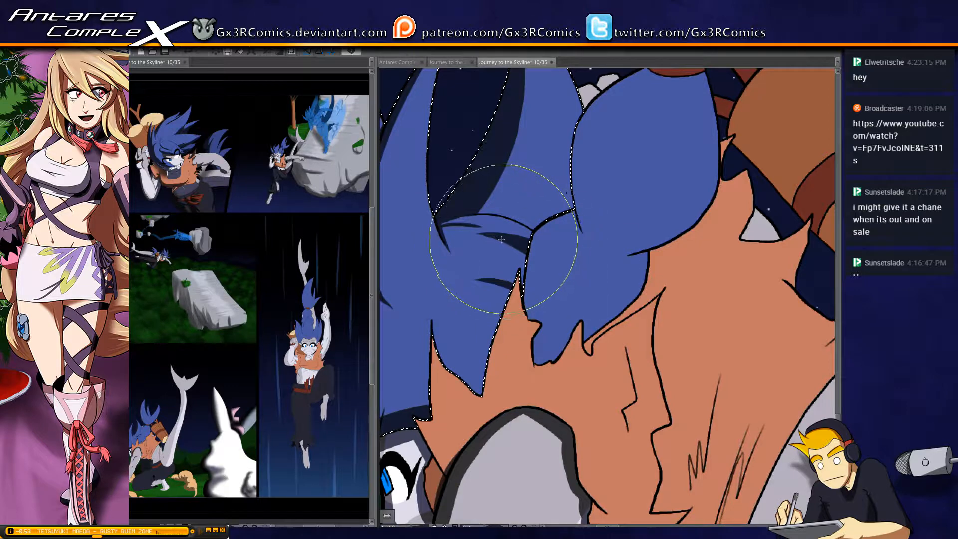
# Widen the shadow along the front hair lock's outer edge, from its crease down to the pointed tip
pyautogui.moveTo(493, 262); pyautogui.dragTo(563, 234)
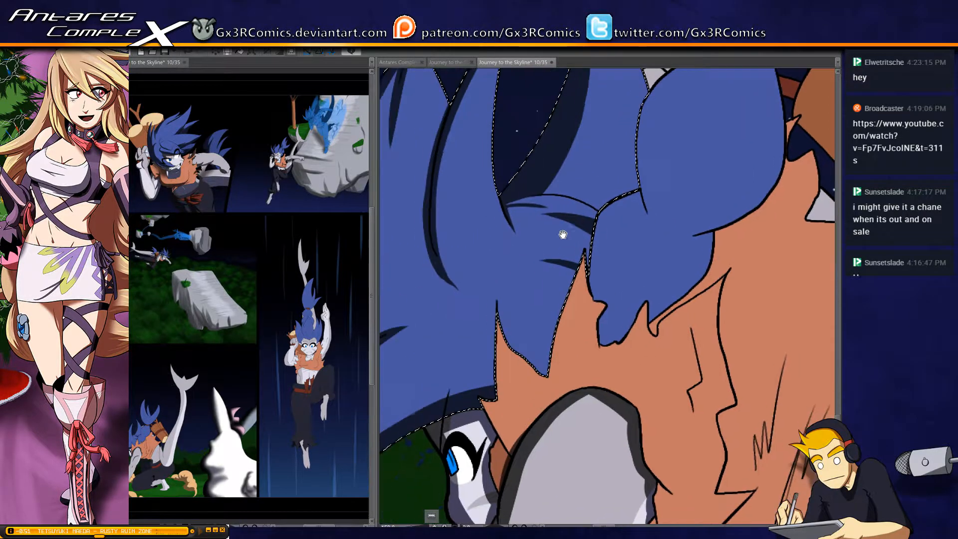
pyautogui.moveTo(599, 349); pyautogui.dragTo(565, 236)
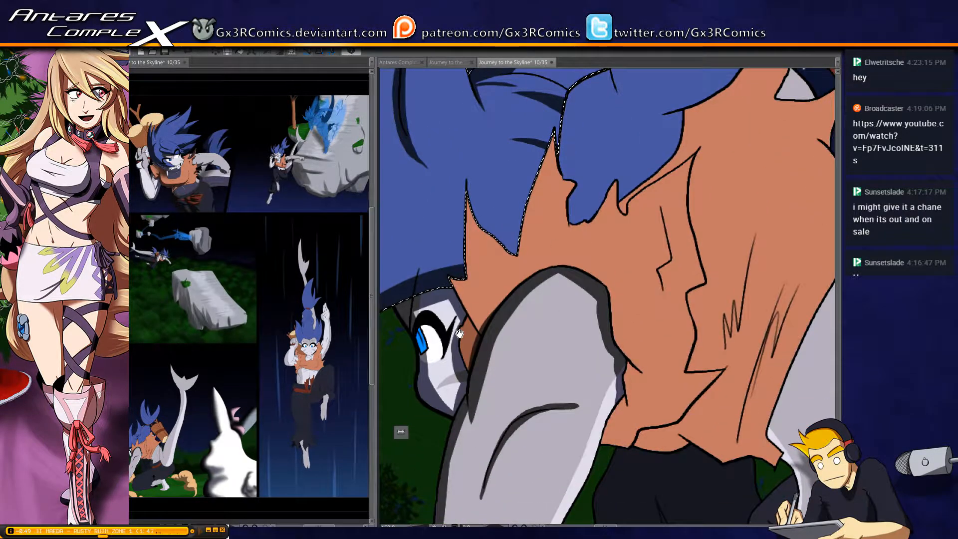
pyautogui.moveTo(459, 333); pyautogui.dragTo(640, 317)
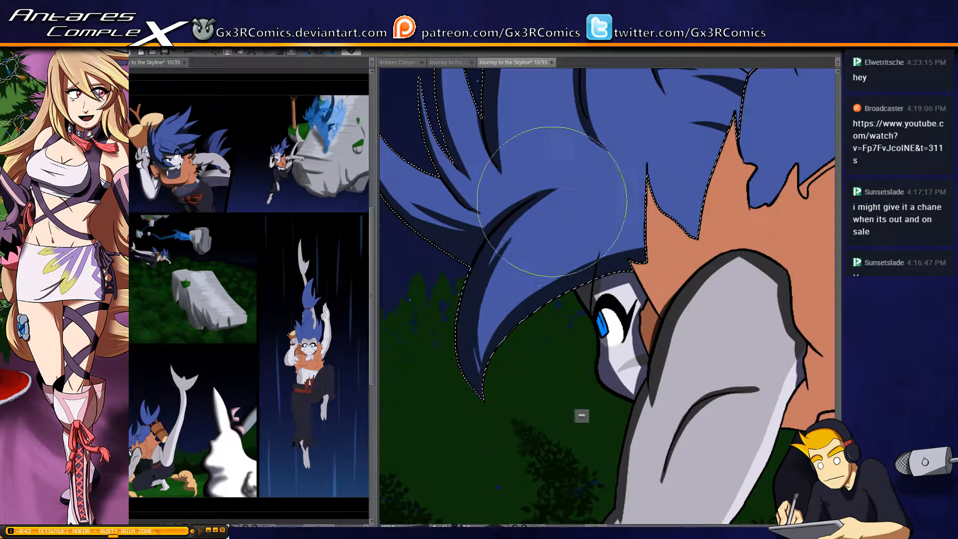
pyautogui.moveTo(491, 344); pyautogui.dragTo(505, 261)
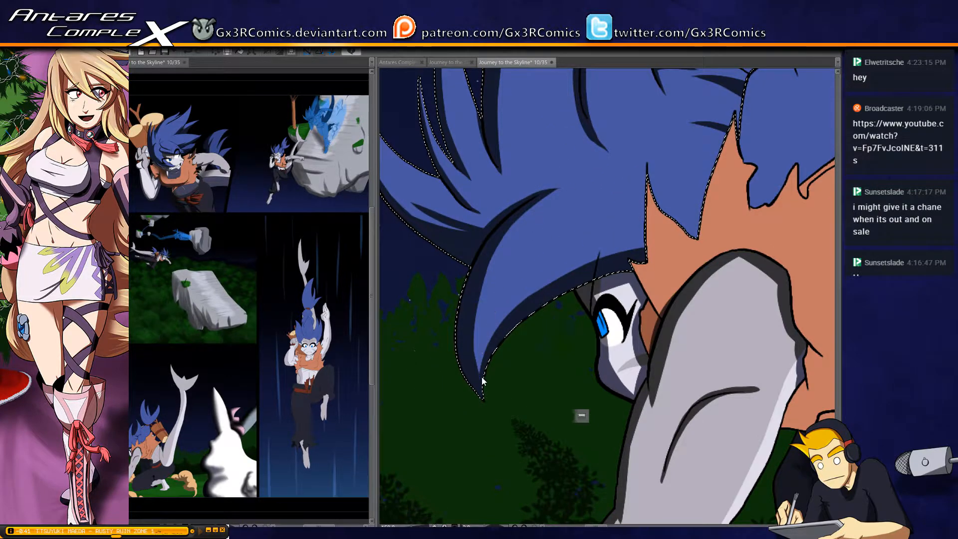
pyautogui.moveTo(493, 184); pyautogui.dragTo(473, 314)
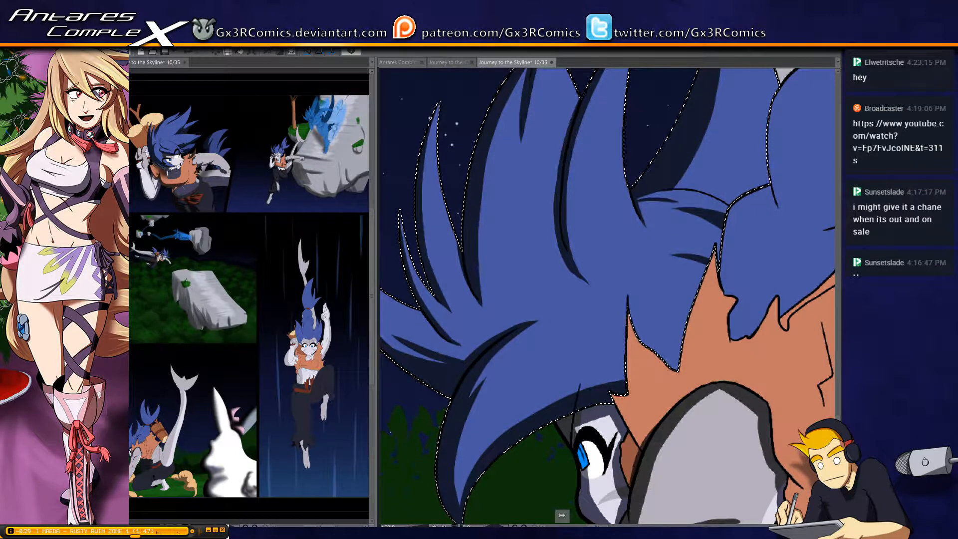
# Shade the edge of the pointed hair tuft beside the ponytail where it overlaps the orange vest, then clear the selection
pyautogui.moveTo(546, 283); pyautogui.dragTo(456, 321)
pyautogui.moveTo(419, 185); pyautogui.dragTo(479, 179)
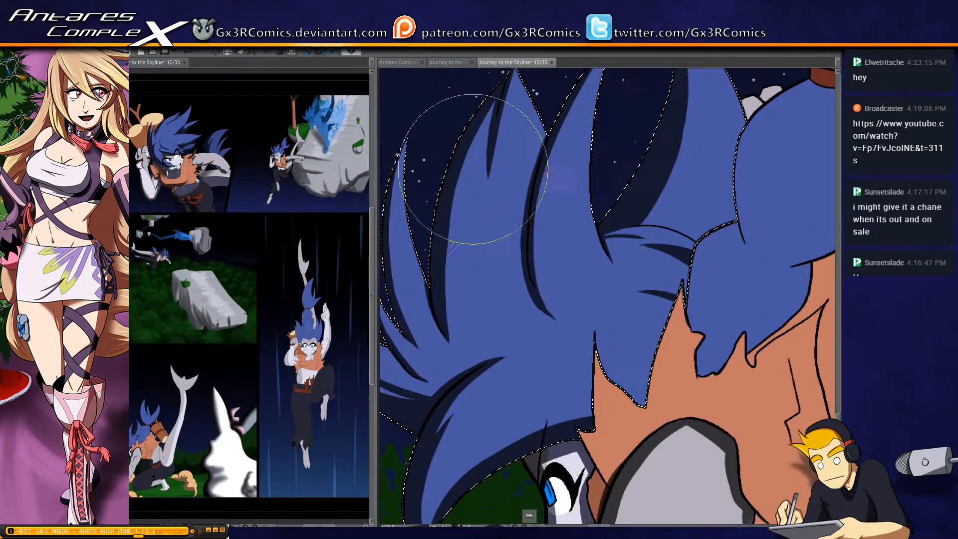
pyautogui.moveTo(521, 396); pyautogui.dragTo(443, 307)
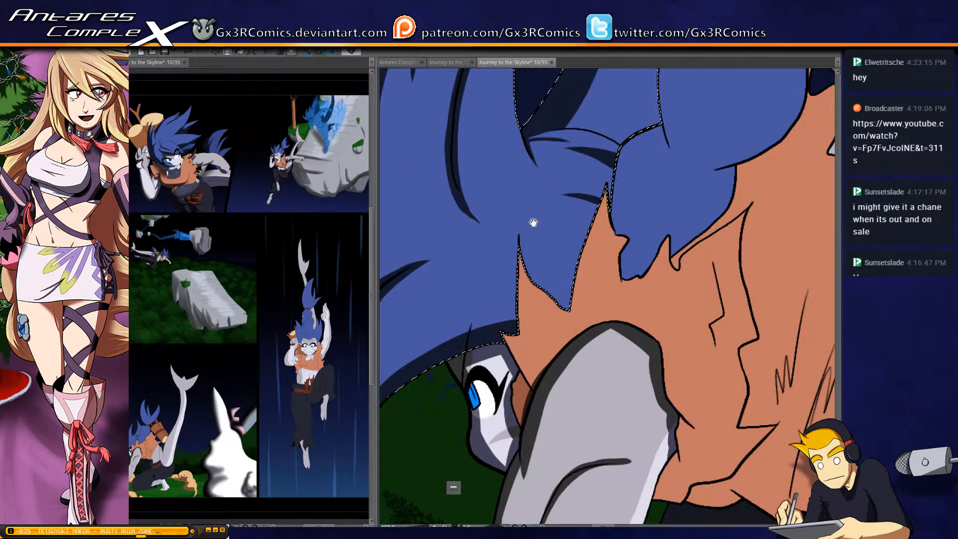
pyautogui.moveTo(627, 220); pyautogui.dragTo(509, 261)
pyautogui.moveTo(508, 224)
pyautogui.mouseDown()
pyautogui.moveTo(501, 284)
pyautogui.moveTo(520, 216)
pyautogui.moveTo(480, 294)
pyautogui.mouseUp()
pyautogui.moveTo(510, 250)
pyautogui.mouseDown()
pyautogui.moveTo(460, 301)
pyautogui.moveTo(453, 345)
pyautogui.mouseUp()
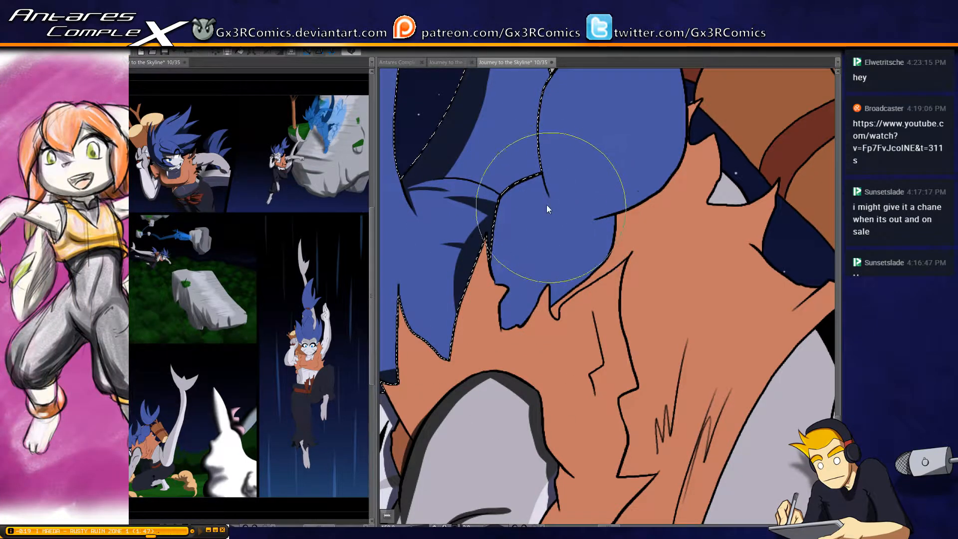
pyautogui.hotkey('ctrl', 'd')
# Select the ponytail section below the hair tie and shade its outer curve down into the crease
pyautogui.press('w')
pyautogui.click(546, 185)
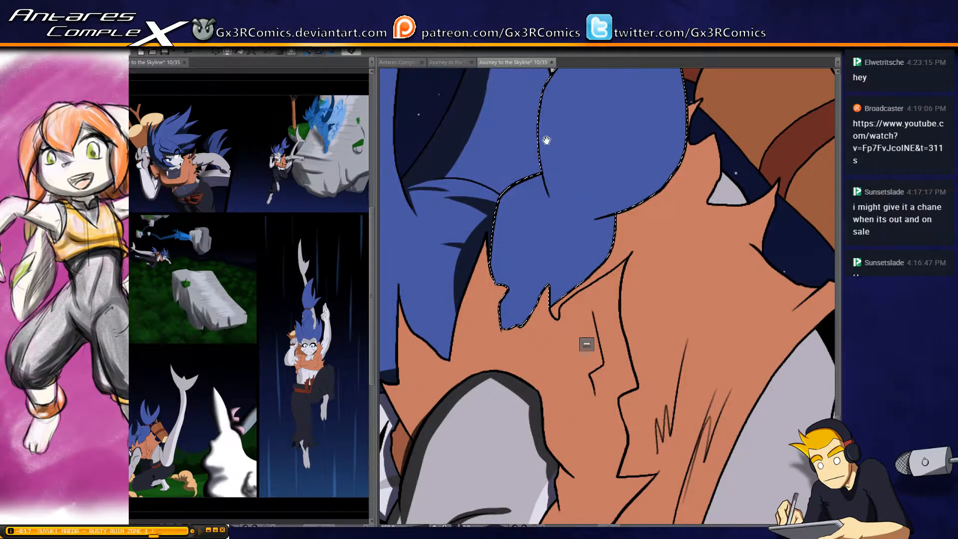
pyautogui.moveTo(545, 141); pyautogui.dragTo(475, 285)
pyautogui.press('p')
pyautogui.moveTo(541, 177); pyautogui.dragTo(484, 344)
pyautogui.hotkey('ctrl', 'z')
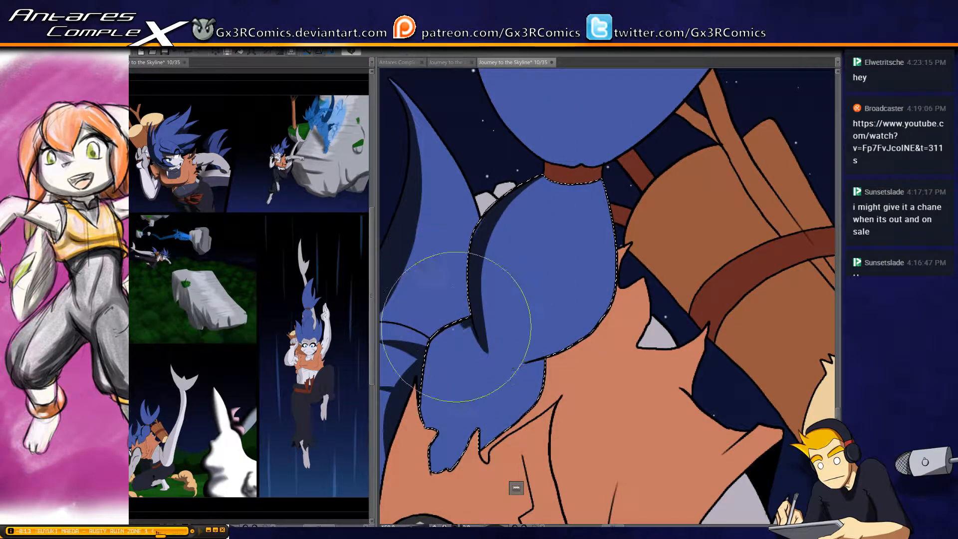
# Shade the ponytail's lower tuft and side crease, and add a tapered fold shadow just below the hair tie
pyautogui.moveTo(456, 436); pyautogui.dragTo(495, 283)
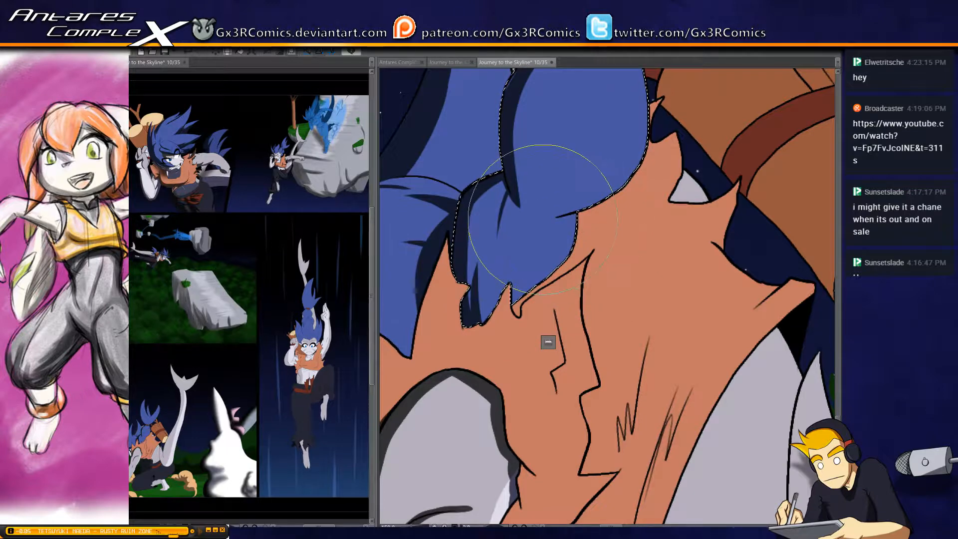
pyautogui.moveTo(620, 120); pyautogui.dragTo(532, 265)
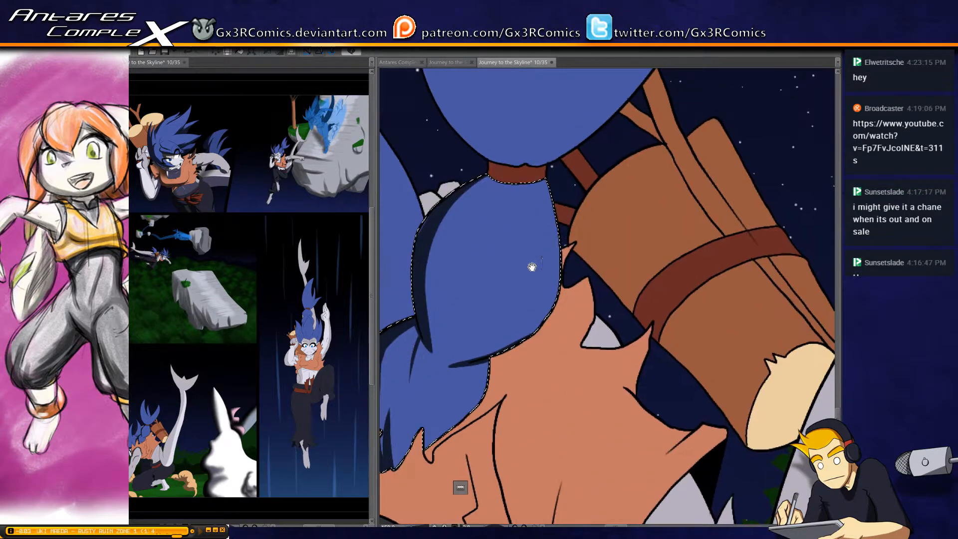
pyautogui.moveTo(500, 182); pyautogui.dragTo(479, 239)
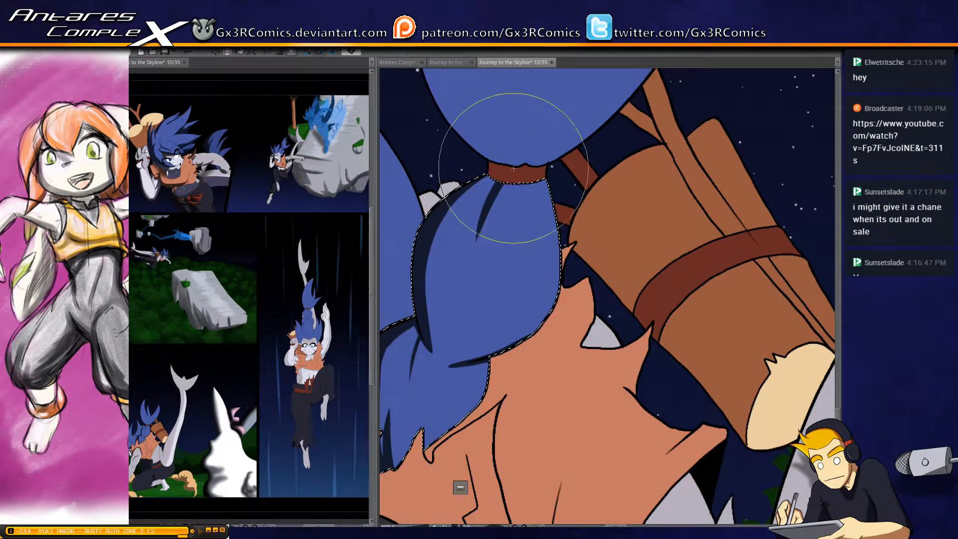
# Widen the shadow along the outer curve of the ponytail section below the hair tie, from the tie down to the crease
pyautogui.moveTo(492, 181); pyautogui.dragTo(431, 349)
pyautogui.moveTo(453, 213); pyautogui.dragTo(431, 348)
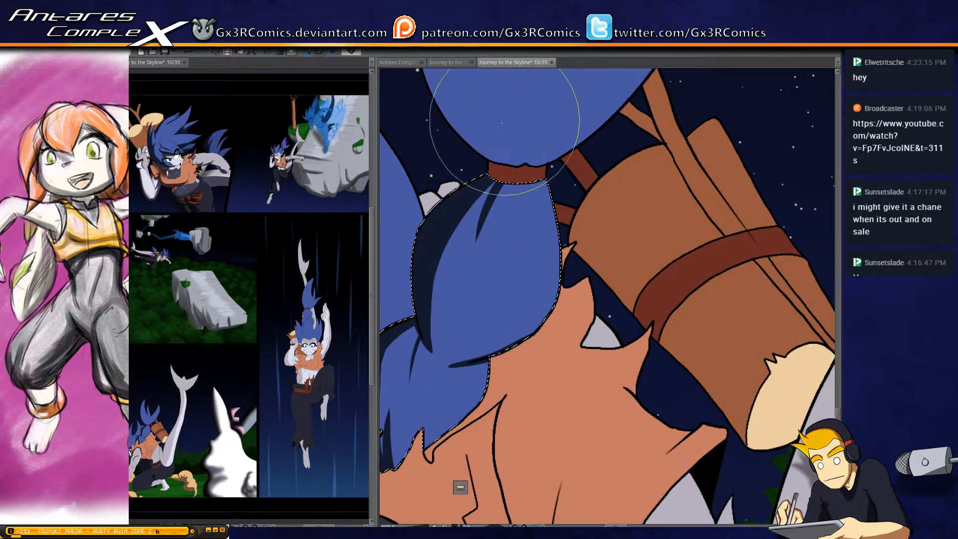
# Select the ponytail's spiky section above the hair tie and shade the tallest spike's outer edge from tip to tie, adding tapered fold shadows
pyautogui.scroll(3, 499, 261)
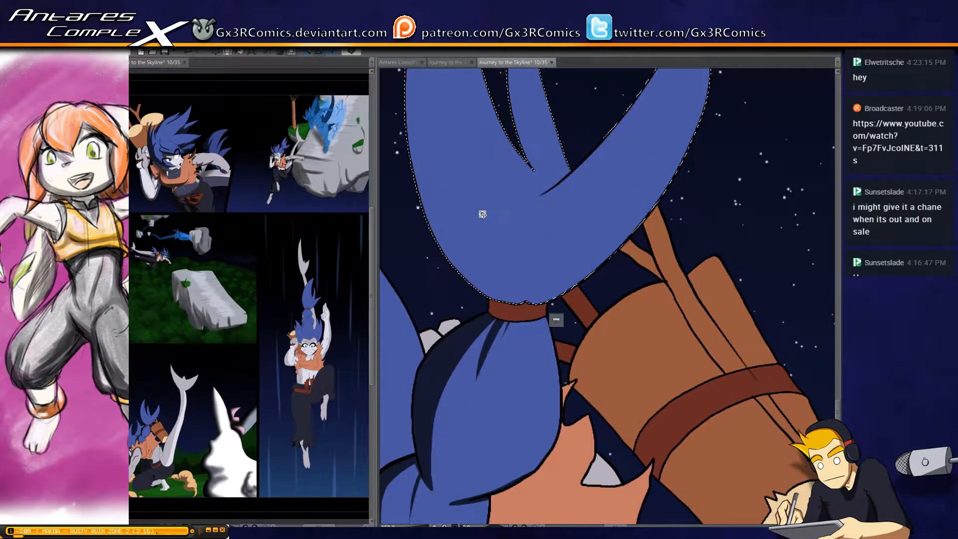
pyautogui.scroll(-1, 464, 180)
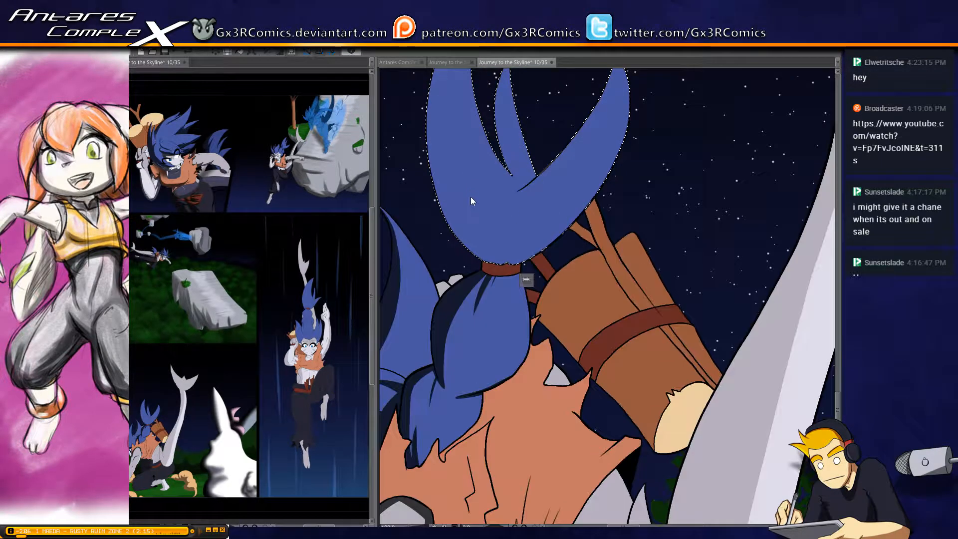
pyautogui.moveTo(462, 195); pyautogui.dragTo(508, 279)
pyautogui.moveTo(552, 350); pyautogui.dragTo(504, 92)
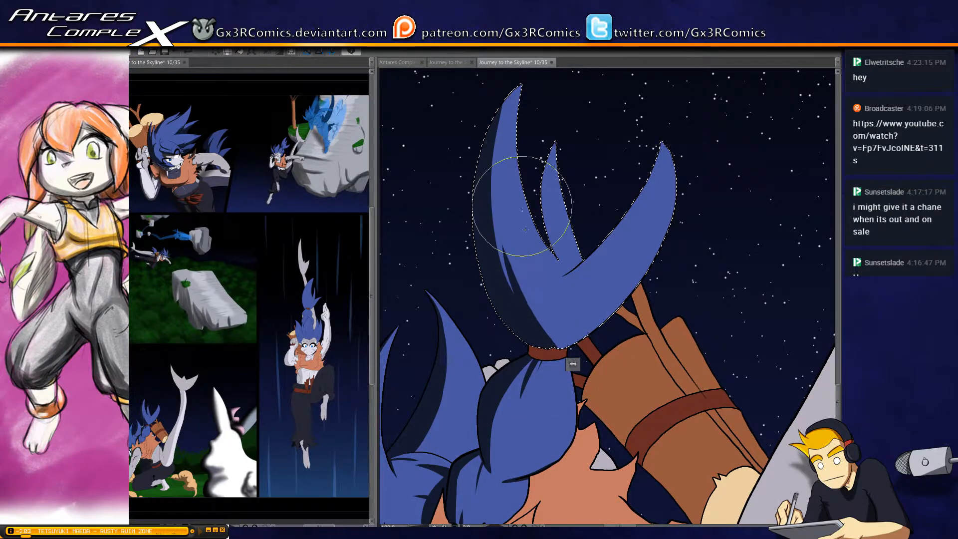
pyautogui.moveTo(505, 151); pyautogui.dragTo(492, 199)
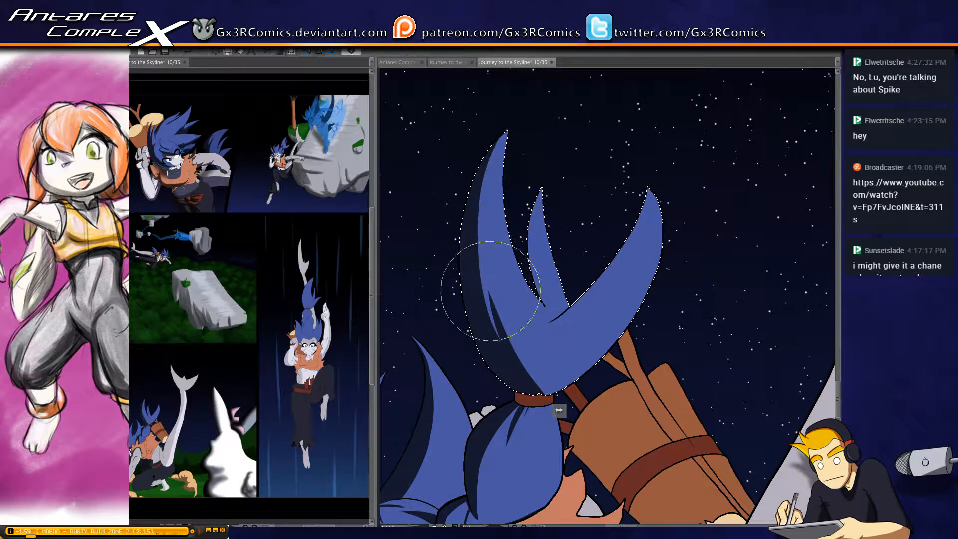
pyautogui.moveTo(499, 134); pyautogui.dragTo(485, 232)
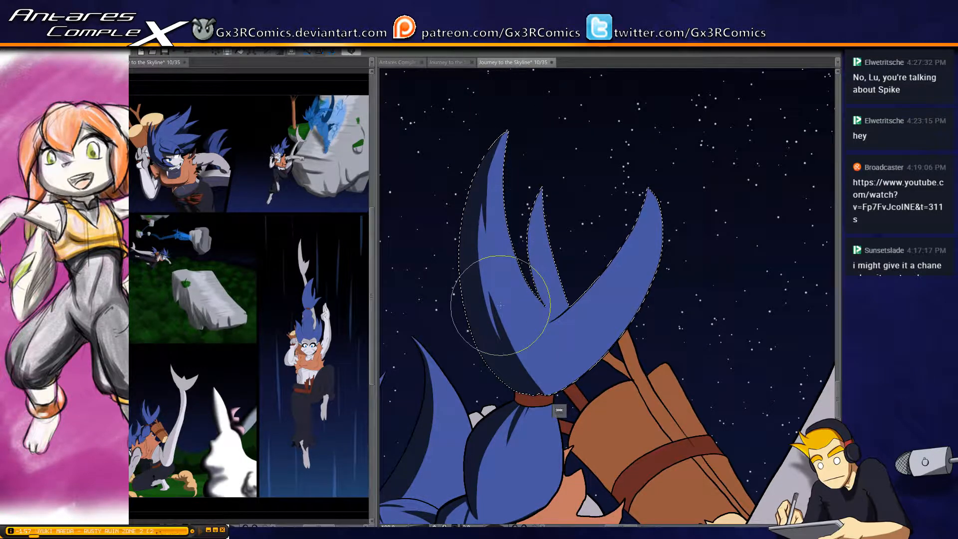
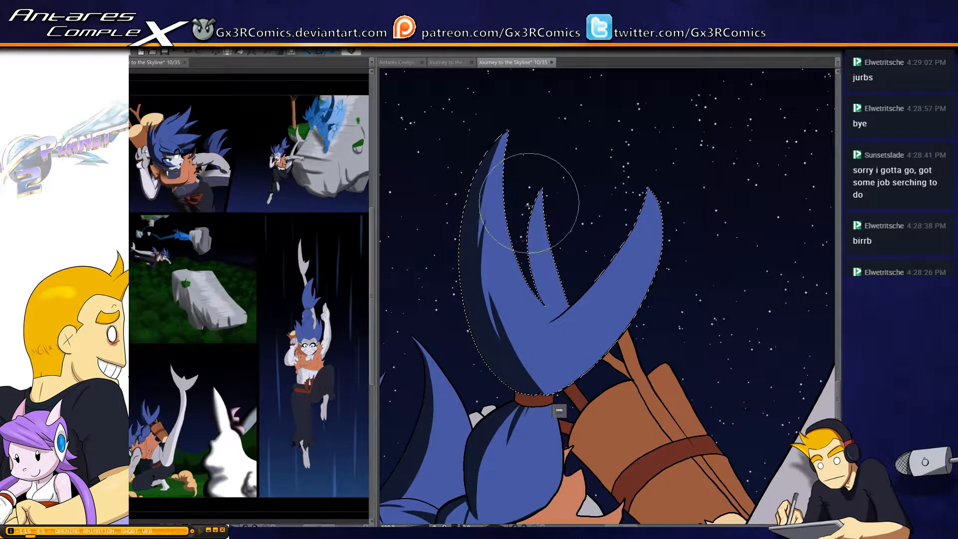
# Shade the ponytail's small middle spike and the inner edge of its curved far spike, and darken the base just above the hair tie
pyautogui.moveTo(548, 309); pyautogui.dragTo(541, 200)
pyautogui.moveTo(530, 332); pyautogui.dragTo(641, 202)
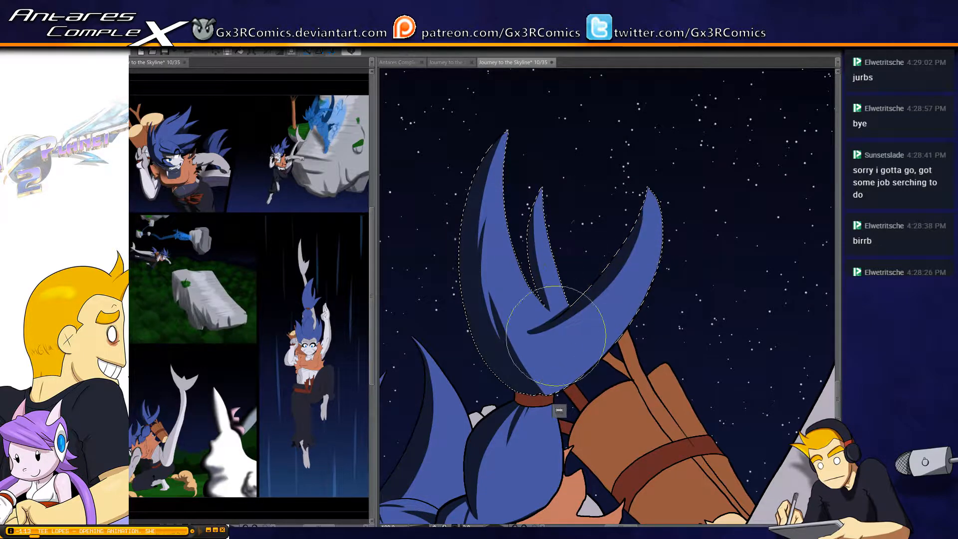
pyautogui.hotkey('ctrl', 'z')
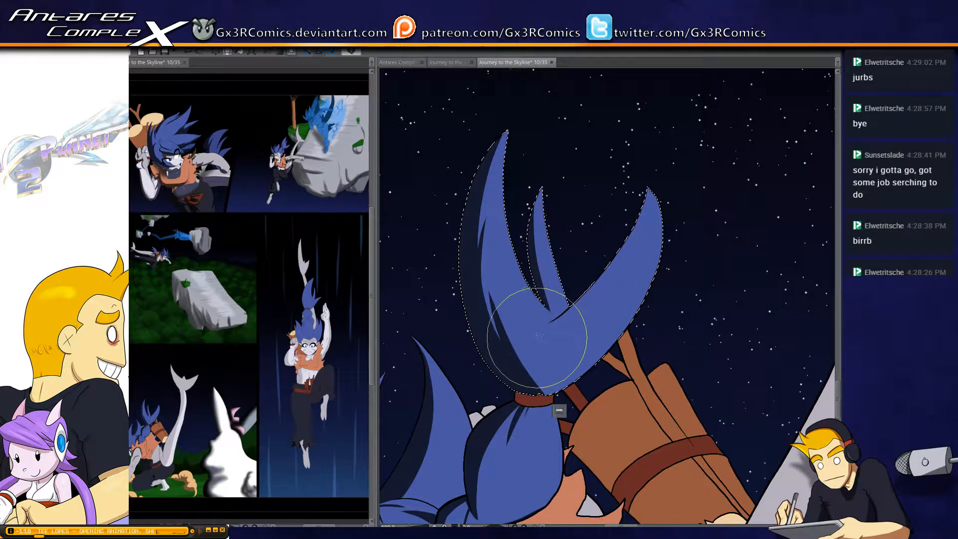
pyautogui.moveTo(535, 331)
pyautogui.mouseDown()
pyautogui.moveTo(565, 314)
pyautogui.moveTo(640, 204)
pyautogui.moveTo(649, 175)
pyautogui.mouseUp()
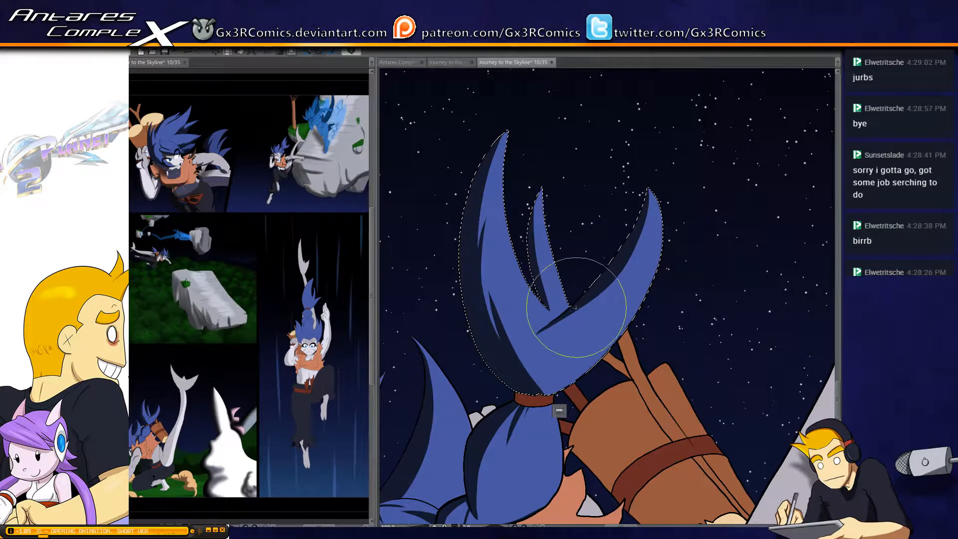
pyautogui.moveTo(566, 366)
pyautogui.mouseDown()
pyautogui.moveTo(546, 128)
pyautogui.moveTo(515, 223)
pyautogui.moveTo(486, 156)
pyautogui.mouseUp()
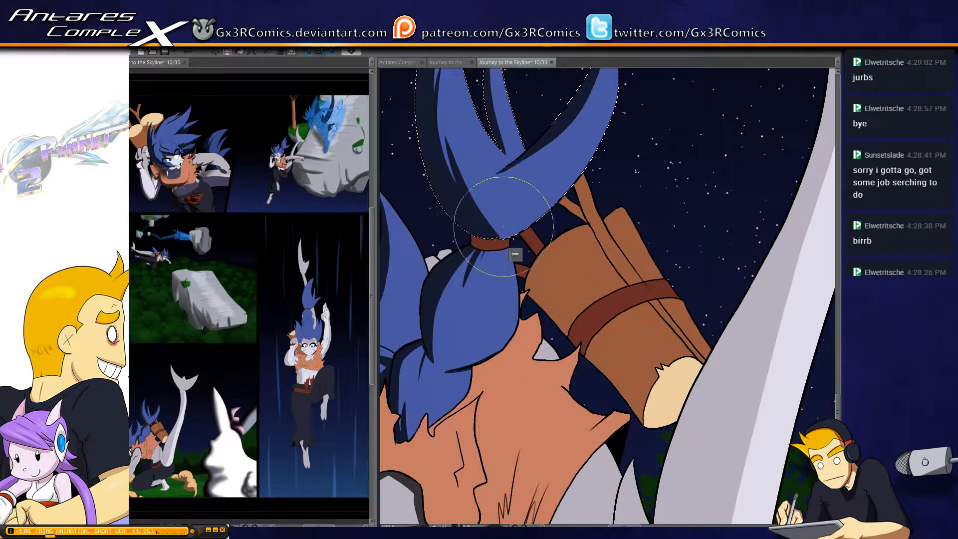
pyautogui.moveTo(481, 228); pyautogui.dragTo(495, 235)
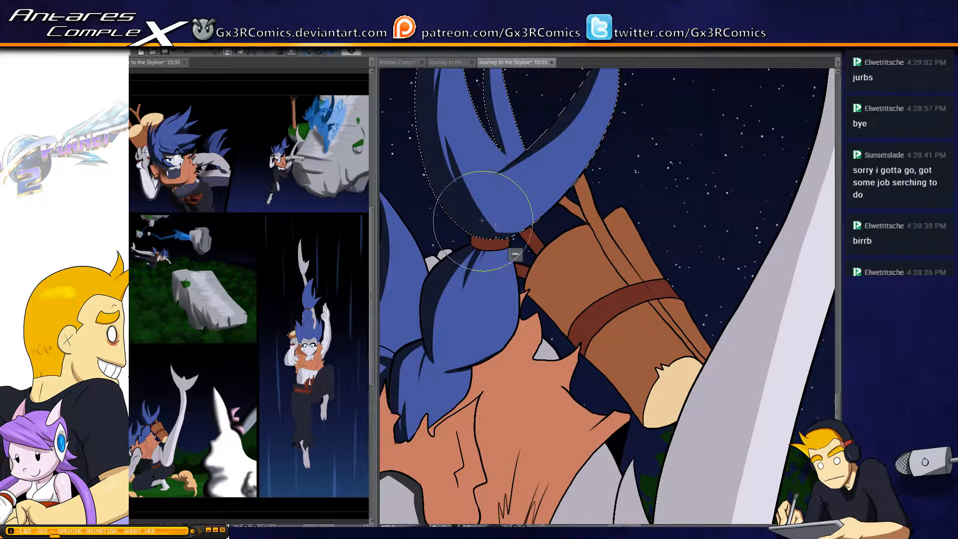
# Select the orange vest's section around the raised shoulder and shade along the armhole, adding a short tapered fold shadow
pyautogui.moveTo(427, 420); pyautogui.dragTo(475, 332)
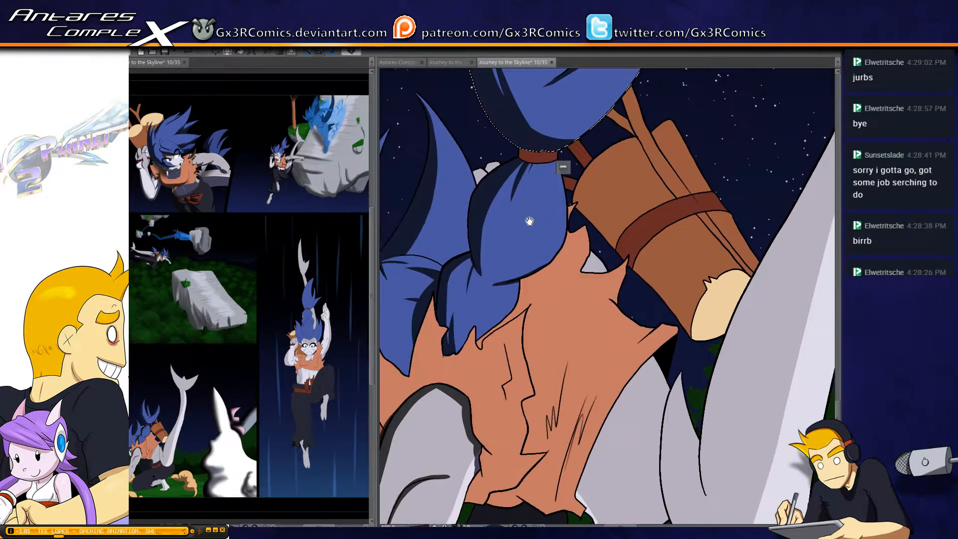
pyautogui.moveTo(466, 365); pyautogui.dragTo(474, 246)
pyautogui.moveTo(504, 359); pyautogui.dragTo(552, 219)
pyautogui.press('w')
pyautogui.click(541, 214)
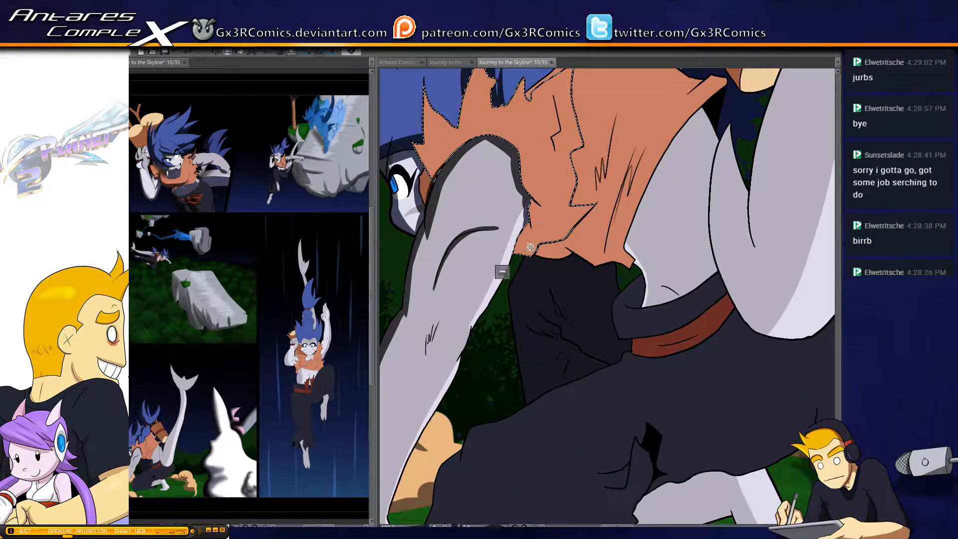
pyautogui.press('b')
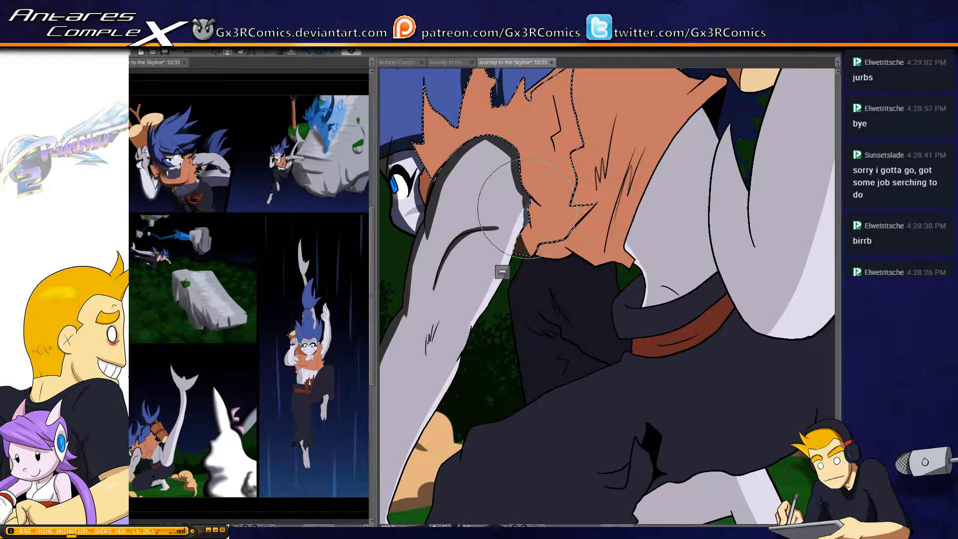
pyautogui.moveTo(526, 217); pyautogui.dragTo(524, 257)
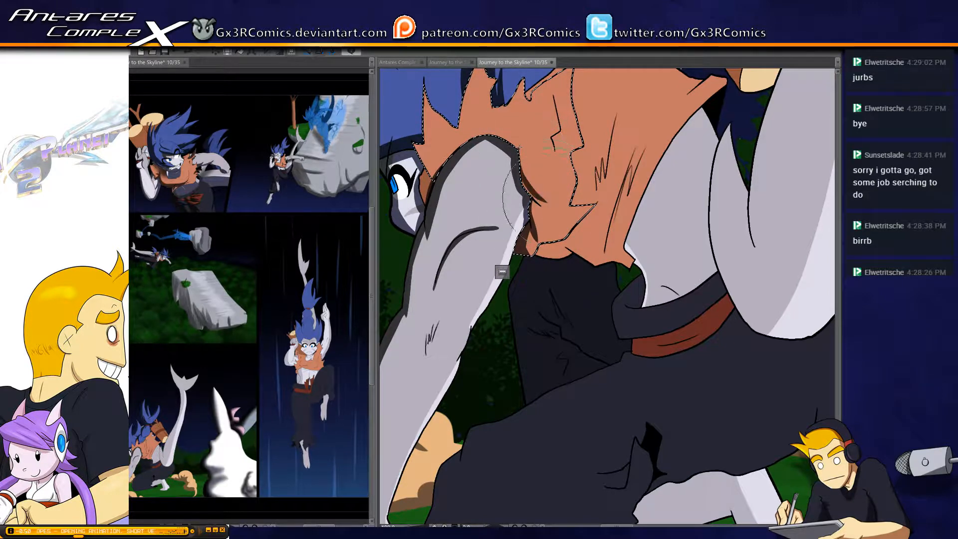
pyautogui.moveTo(521, 150)
pyautogui.mouseDown()
pyautogui.moveTo(498, 135)
pyautogui.moveTo(499, 152)
pyautogui.moveTo(516, 142)
pyautogui.moveTo(470, 142)
pyautogui.mouseUp()
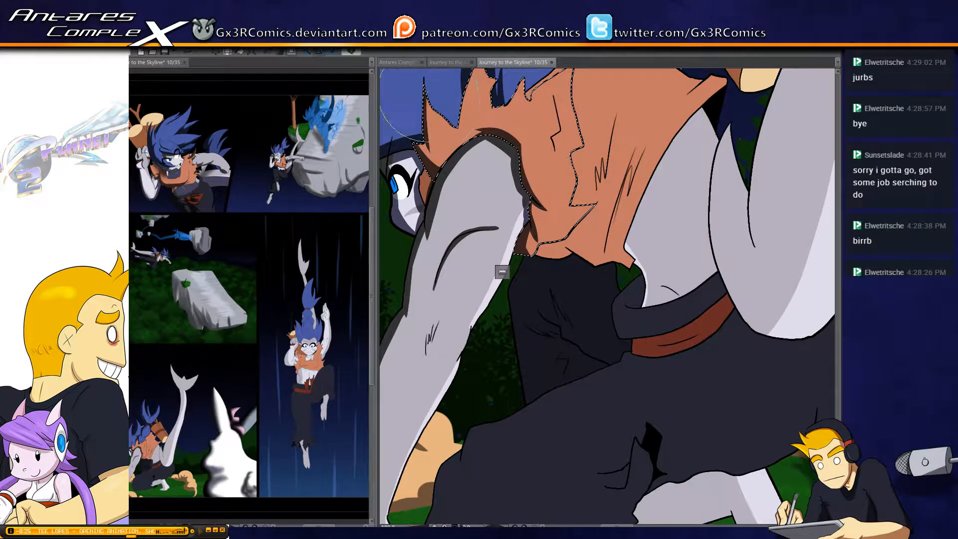
# Shade the vest's jagged collar beneath the hair tips and thicken the shadows along the fold lines beside the front seam
pyautogui.moveTo(470, 109); pyautogui.dragTo(437, 212)
pyautogui.hotkey('ctrl', 'z')
pyautogui.moveTo(455, 109); pyautogui.dragTo(437, 189)
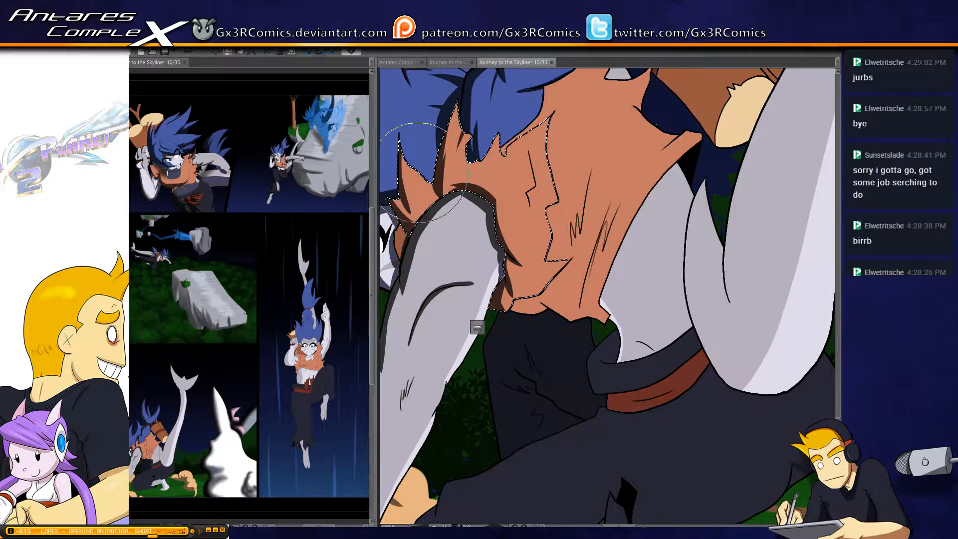
pyautogui.moveTo(426, 268); pyautogui.dragTo(456, 289)
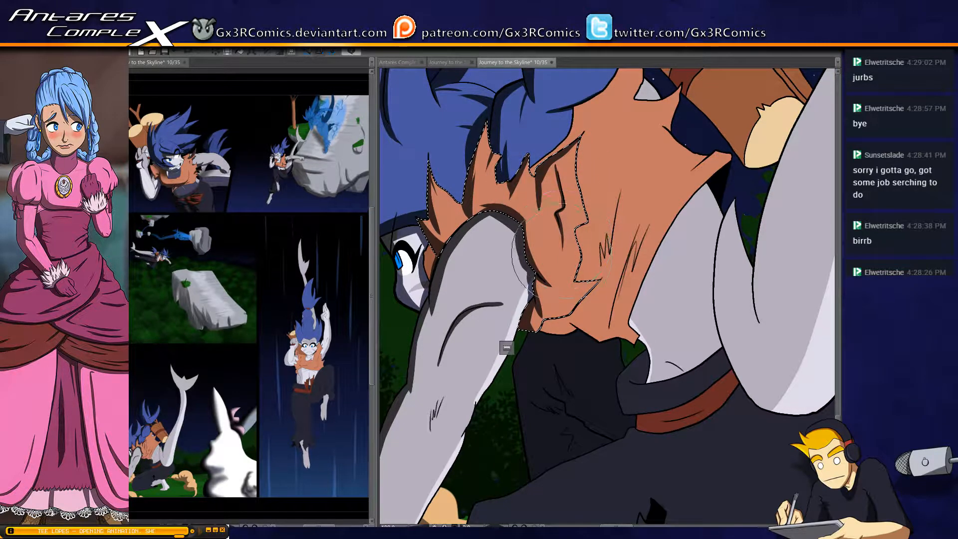
# Select the vest's larger side section and shade its lower hem, with tapered fold shadows rising toward the scribbled creases
pyautogui.scroll(-2, 561, 245)
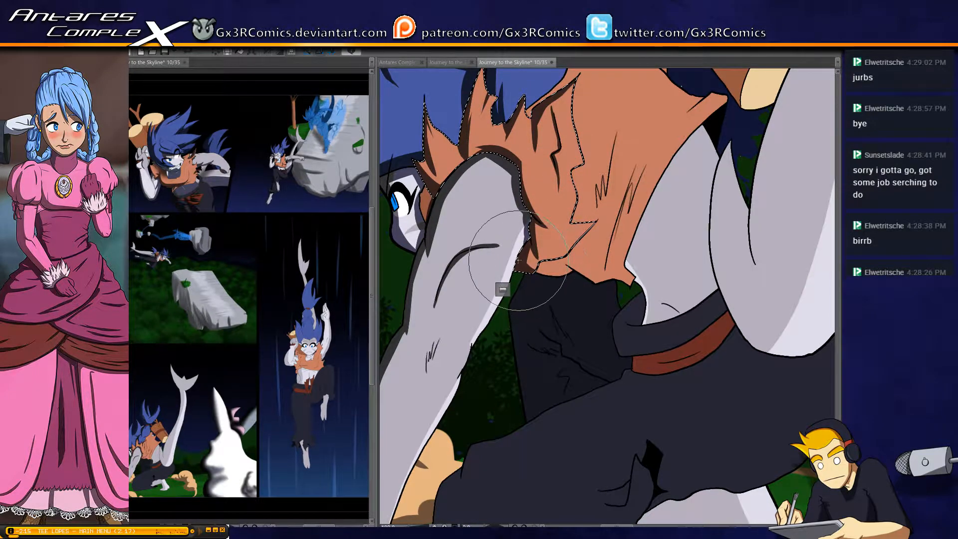
pyautogui.moveTo(526, 359); pyautogui.dragTo(476, 368)
pyautogui.press('w')
pyautogui.click(538, 257)
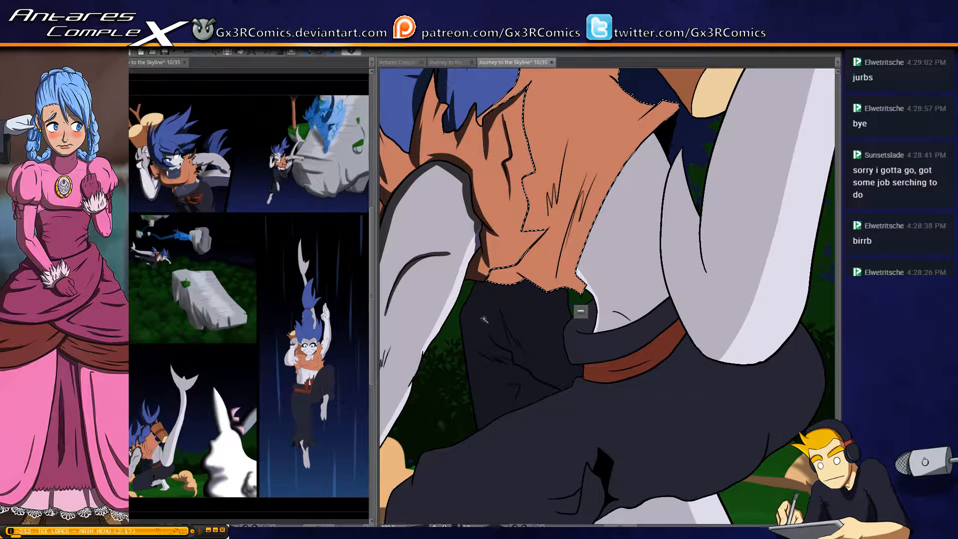
pyautogui.press('b')
pyautogui.moveTo(487, 273)
pyautogui.mouseDown()
pyautogui.moveTo(523, 272)
pyautogui.moveTo(530, 294)
pyautogui.moveTo(585, 285)
pyautogui.moveTo(577, 178)
pyautogui.mouseUp()
pyautogui.hotkey('ctrl', 'z')
pyautogui.hotkey('ctrl', 'z')
pyautogui.moveTo(560, 286); pyautogui.dragTo(593, 163)
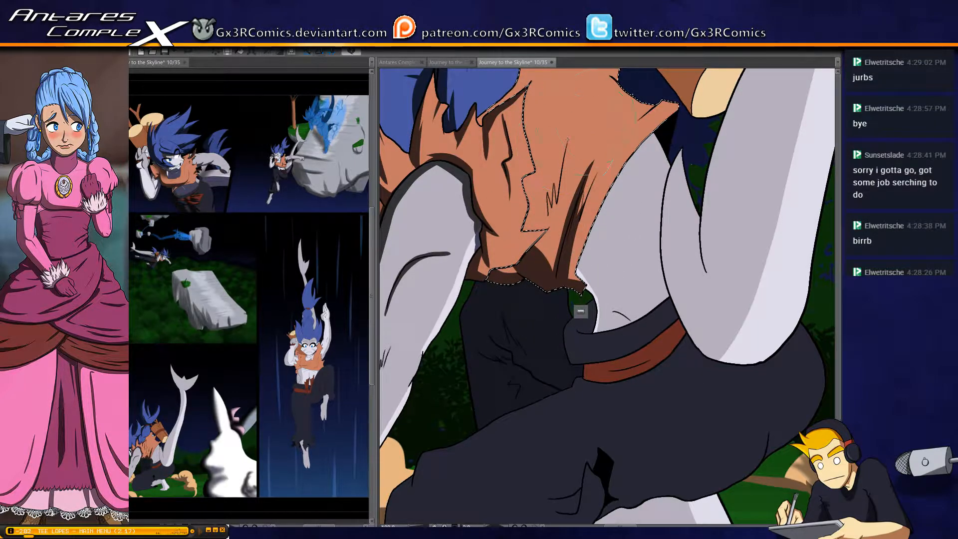
pyautogui.moveTo(572, 136)
pyautogui.mouseDown()
pyautogui.moveTo(525, 311)
pyautogui.moveTo(573, 149)
pyautogui.mouseUp()
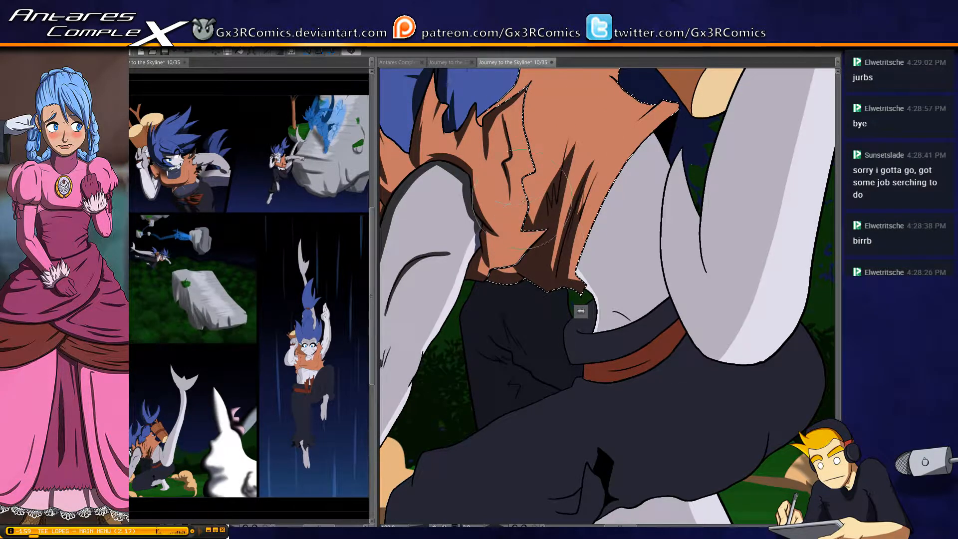
# Paint a soft shadow on the vest where the ponytail rests on it, around the top of the seam
pyautogui.moveTo(595, 236)
pyautogui.mouseDown()
pyautogui.moveTo(520, 261)
pyautogui.moveTo(499, 373)
pyautogui.mouseUp()
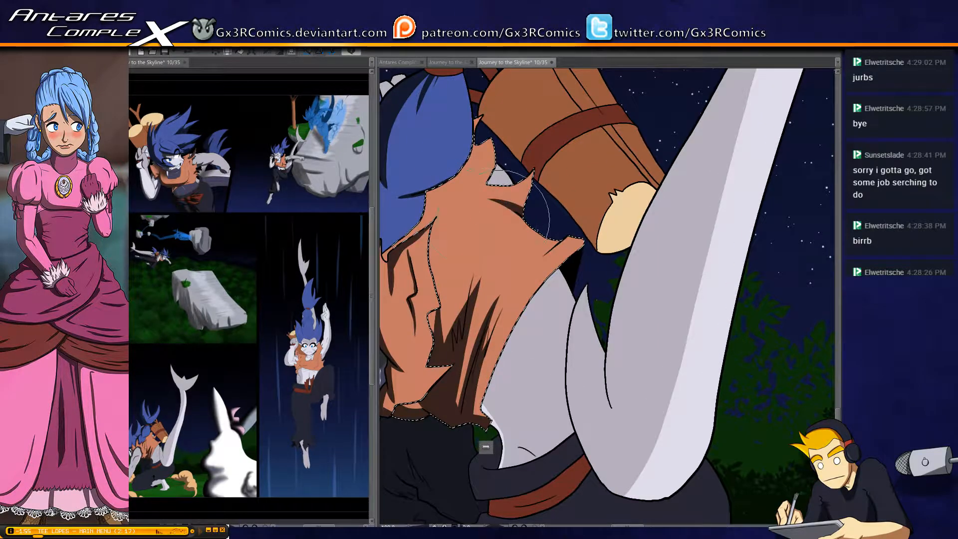
pyautogui.moveTo(435, 237); pyautogui.dragTo(521, 255)
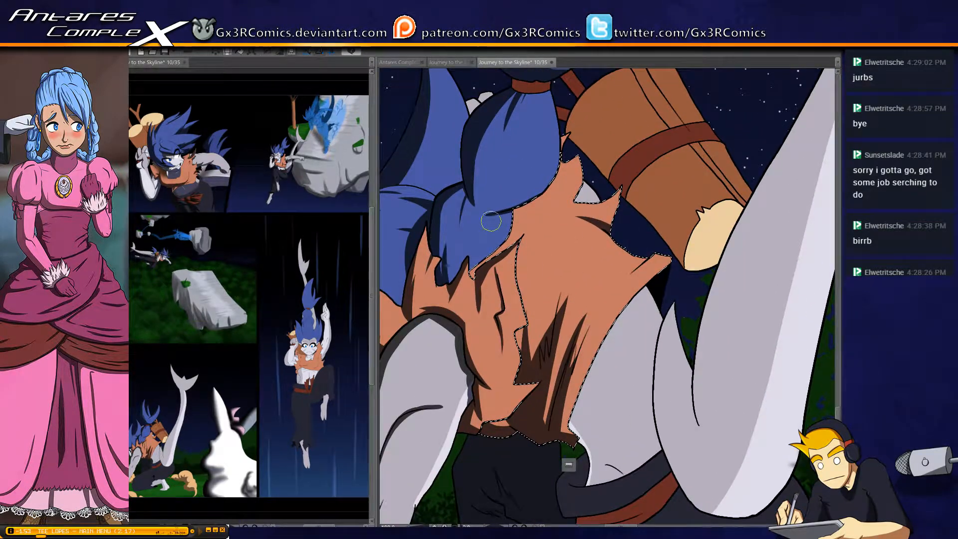
pyautogui.moveTo(520, 205); pyautogui.dragTo(486, 265)
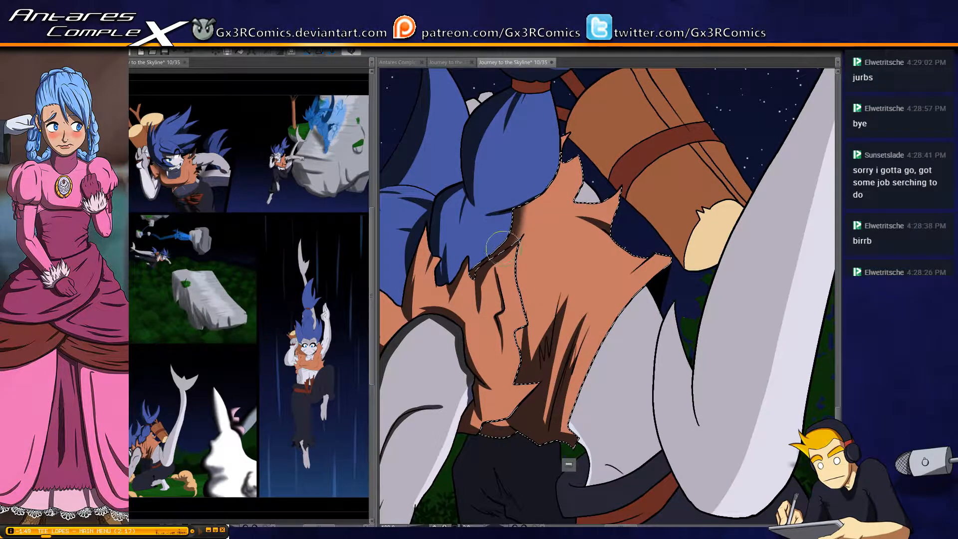
pyautogui.moveTo(539, 235)
pyautogui.mouseDown()
pyautogui.moveTo(535, 203)
pyautogui.moveTo(500, 234)
pyautogui.mouseUp()
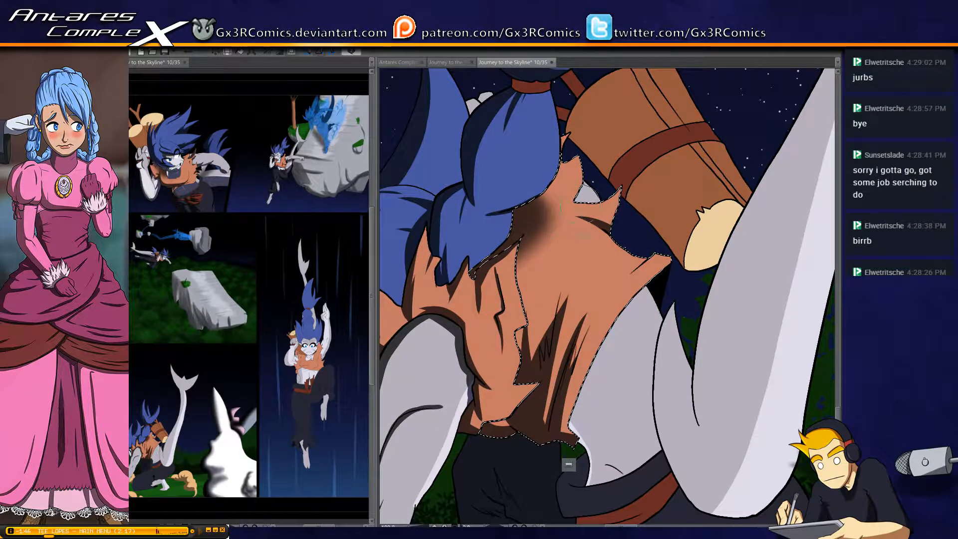
# Clear the vest selection, then select the small pale shape behind the ponytail beside the hair tie and shade it
pyautogui.moveTo(586, 232); pyautogui.dragTo(531, 324)
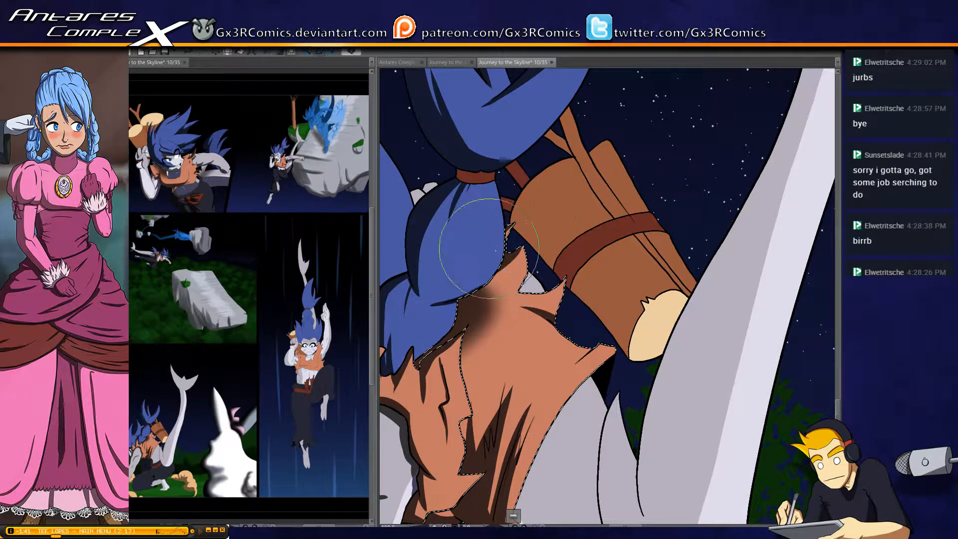
pyautogui.hotkey('ctrl', 'd')
pyautogui.press('w')
pyautogui.click(432, 188)
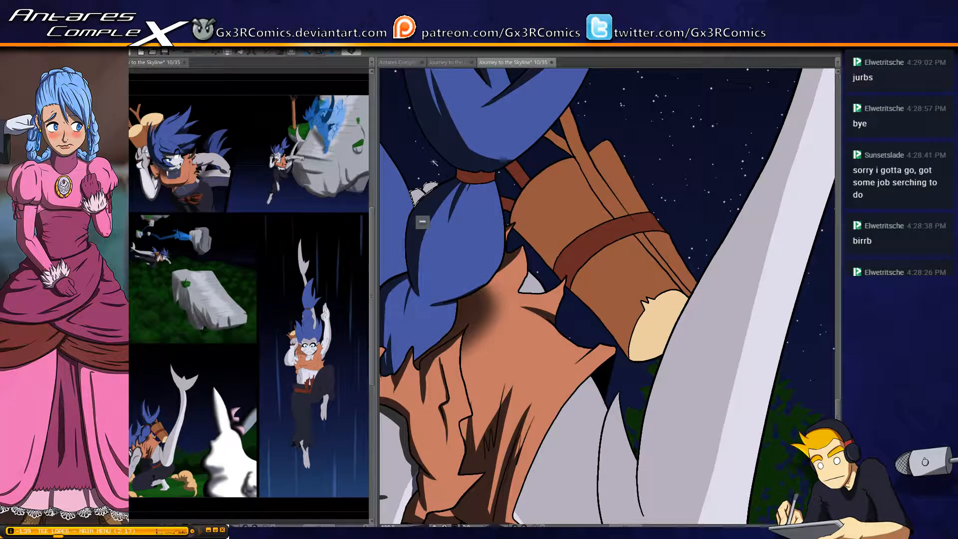
pyautogui.press('b')
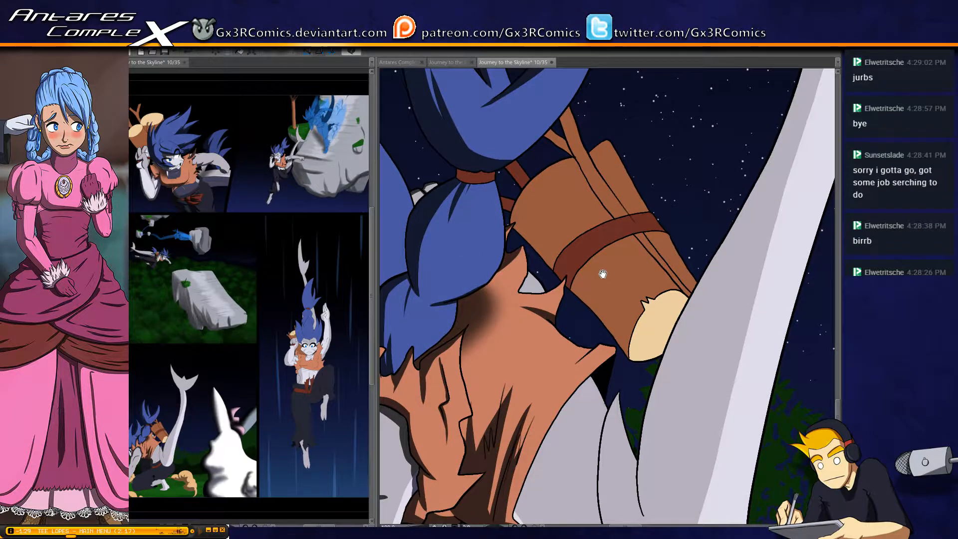
# Select the carried log's bark sections and strap, and shade a straight band along the log's lower edge
pyautogui.moveTo(603, 274); pyautogui.dragTo(502, 259)
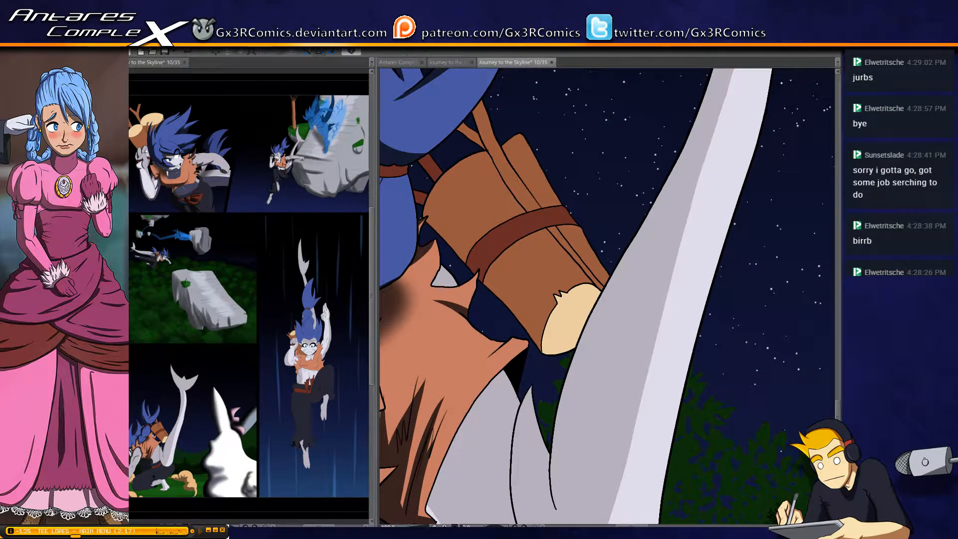
pyautogui.click(531, 283)
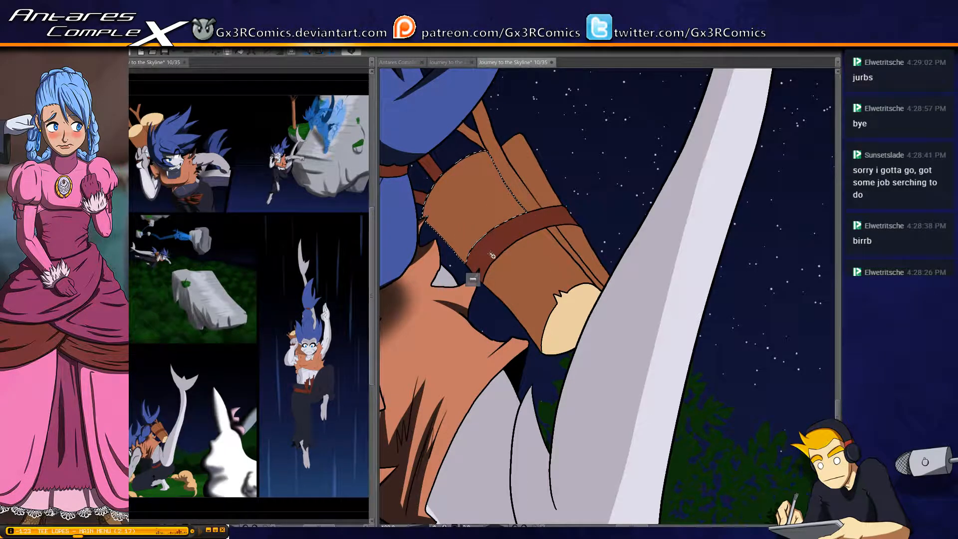
pyautogui.click(531, 284)
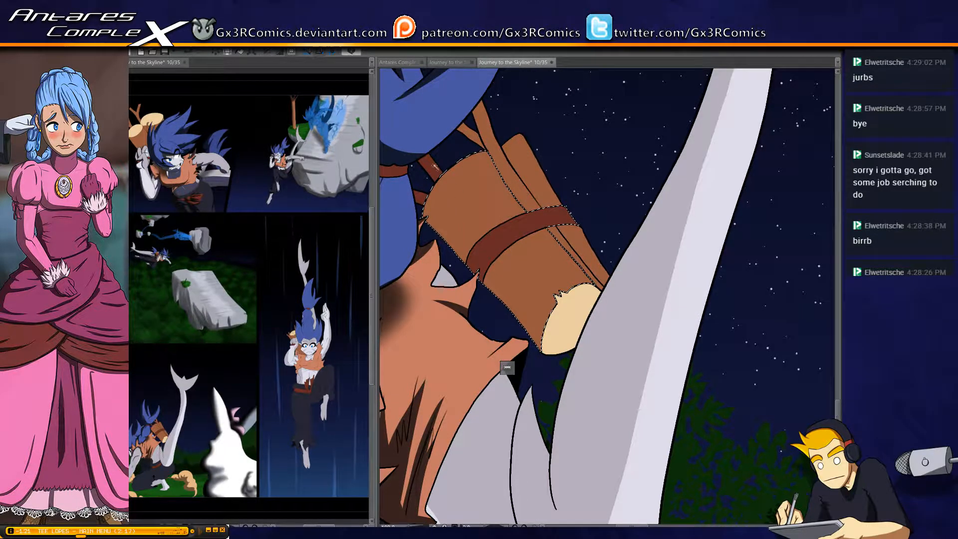
pyautogui.press('p')
pyautogui.moveTo(400, 214); pyautogui.dragTo(579, 402)
# Select the log's pale cut end, shade its lower rim, and draw curved growth-ring lines across it
pyautogui.press('w')
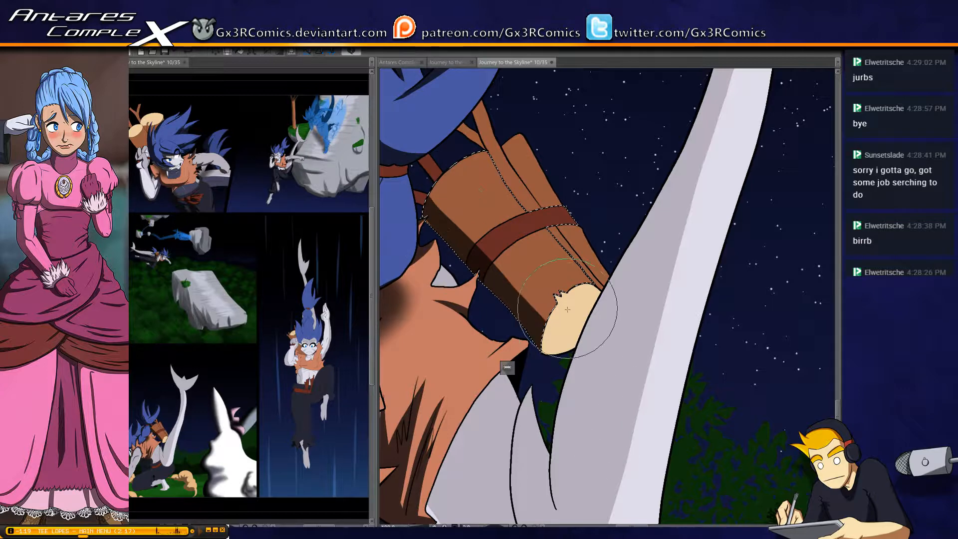
pyautogui.click(566, 330)
pyautogui.press('p')
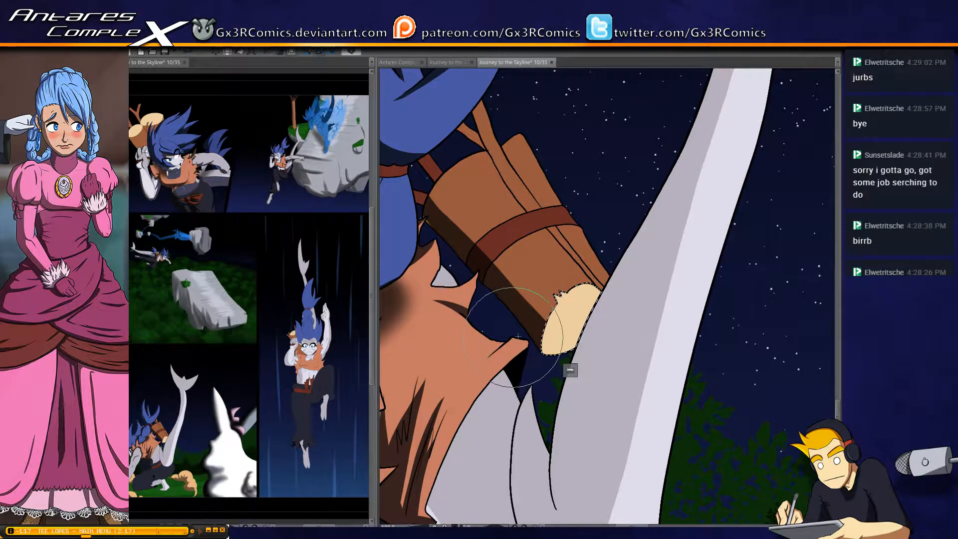
pyautogui.moveTo(517, 338)
pyautogui.mouseDown()
pyautogui.moveTo(611, 330)
pyautogui.moveTo(621, 287)
pyautogui.mouseUp()
pyautogui.moveTo(558, 306); pyautogui.dragTo(618, 308)
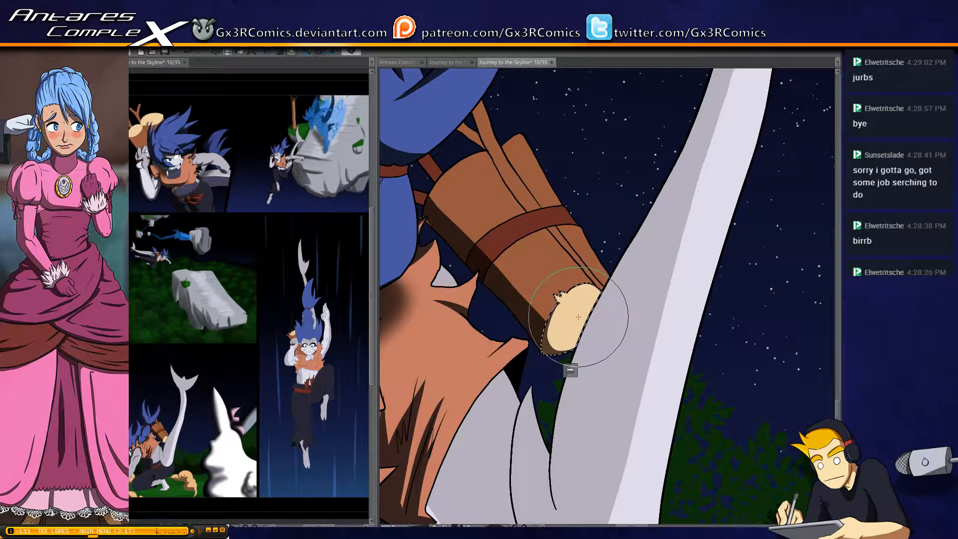
pyautogui.moveTo(569, 332)
pyautogui.mouseDown()
pyautogui.moveTo(585, 302)
pyautogui.moveTo(560, 330)
pyautogui.moveTo(595, 307)
pyautogui.moveTo(582, 314)
pyautogui.moveTo(591, 320)
pyautogui.moveTo(595, 293)
pyautogui.mouseUp()
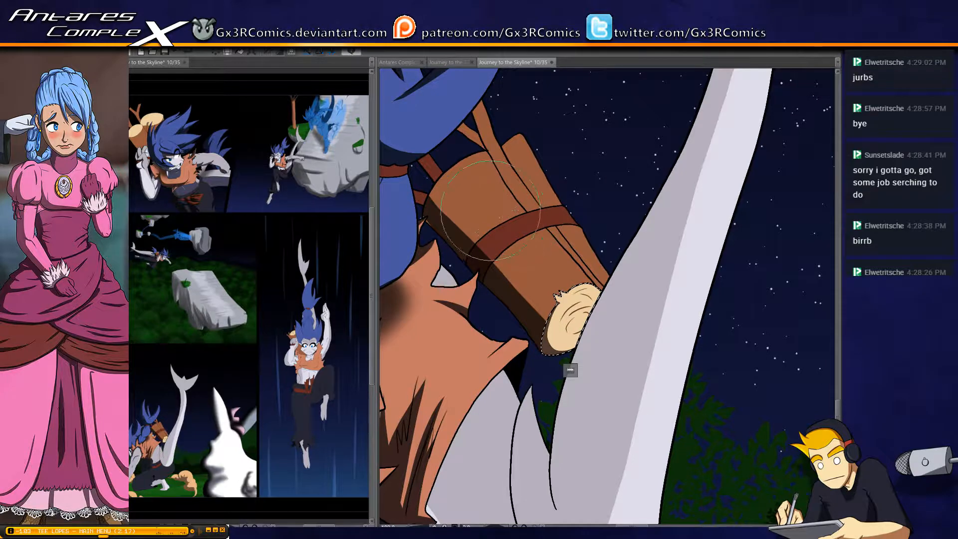
# Select the log's bark sections on both sides of the strap and draw thin wood-grain lines along their length
pyautogui.hotkey('ctrl', 'd')
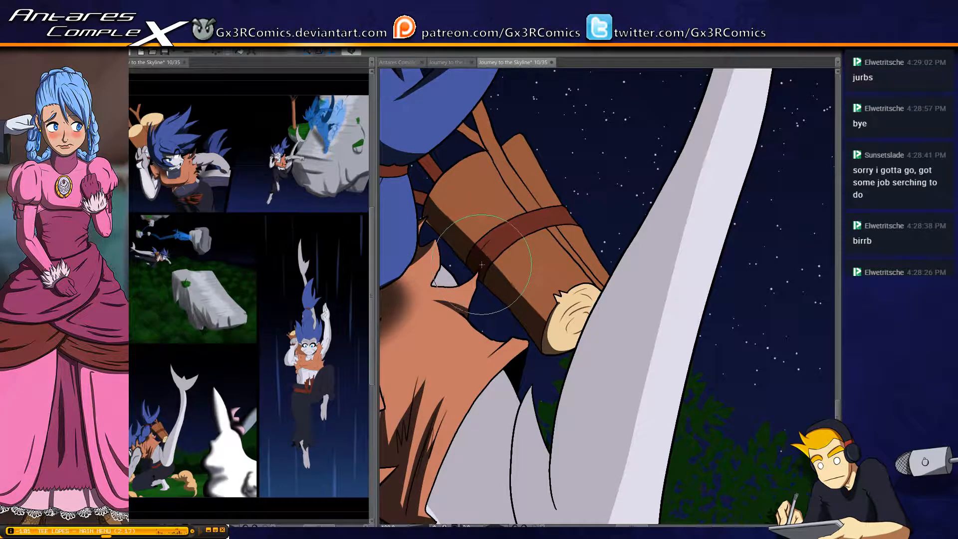
pyautogui.click(432, 223)
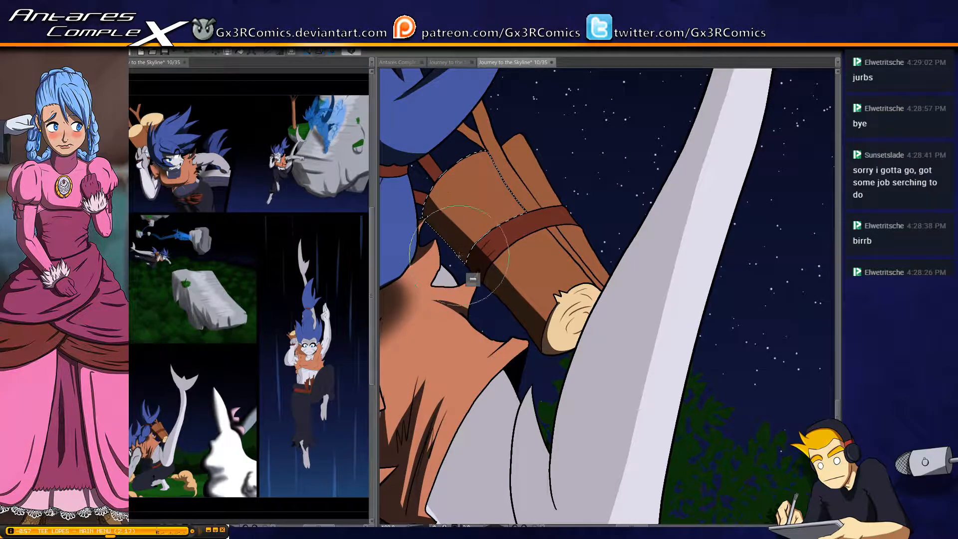
pyautogui.hotkey('ctrl', 'd')
pyautogui.click(461, 207)
pyautogui.press('b')
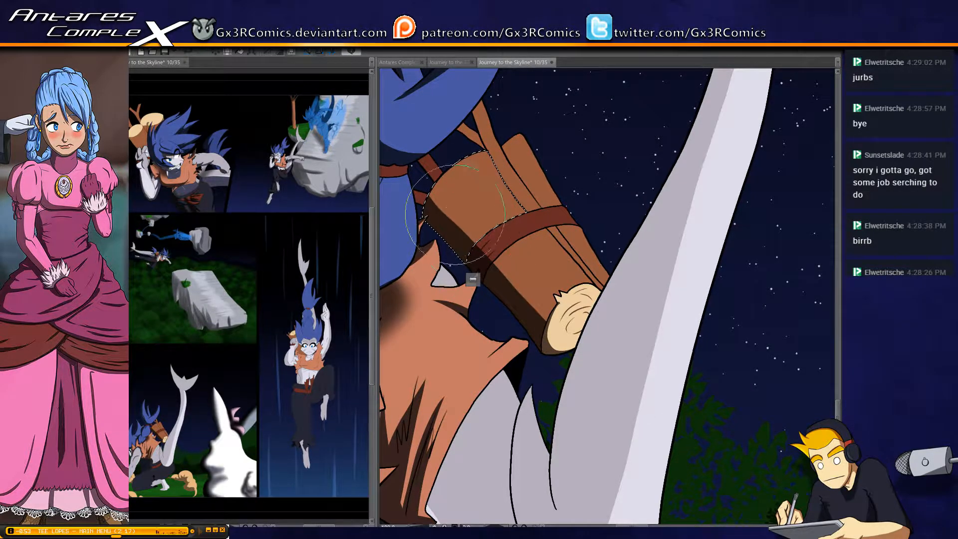
pyautogui.moveTo(438, 180); pyautogui.dragTo(476, 228)
pyautogui.moveTo(465, 194)
pyautogui.mouseDown()
pyautogui.moveTo(494, 221)
pyautogui.moveTo(510, 220)
pyautogui.mouseUp()
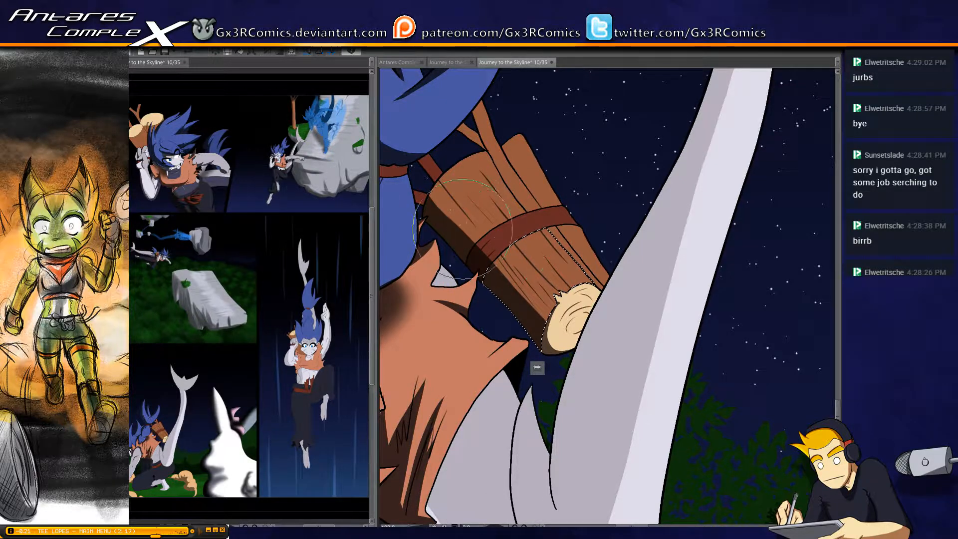
# Select the twigs sticking out above the carried log one after another, shade their edges, and clear the selection
pyautogui.click(512, 172)
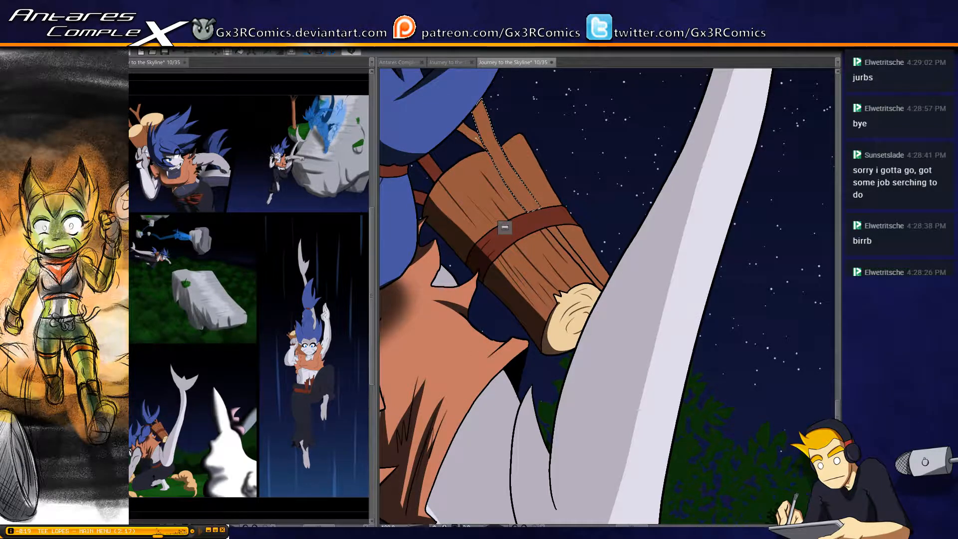
pyautogui.press('b')
pyautogui.moveTo(469, 93); pyautogui.dragTo(513, 195)
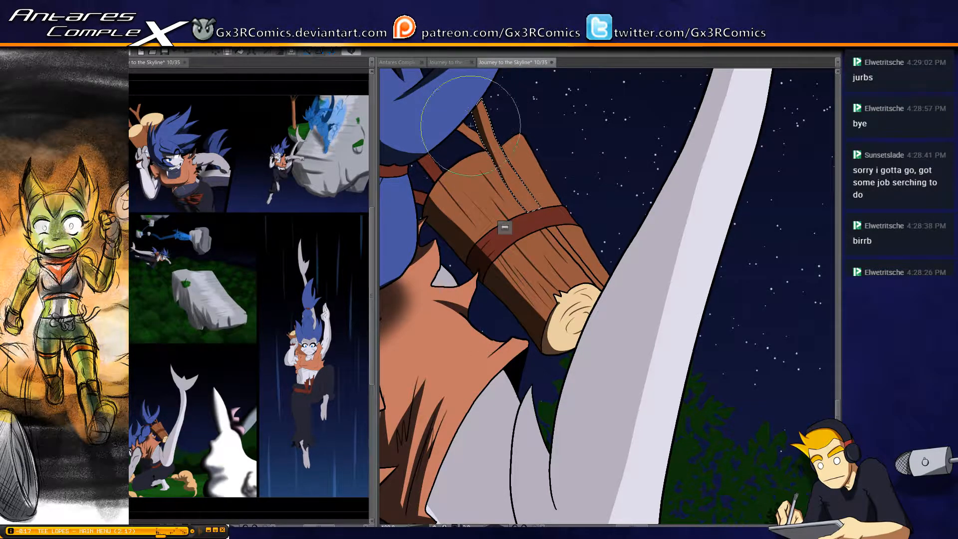
pyautogui.press('w')
pyautogui.click(475, 141)
pyautogui.press('b')
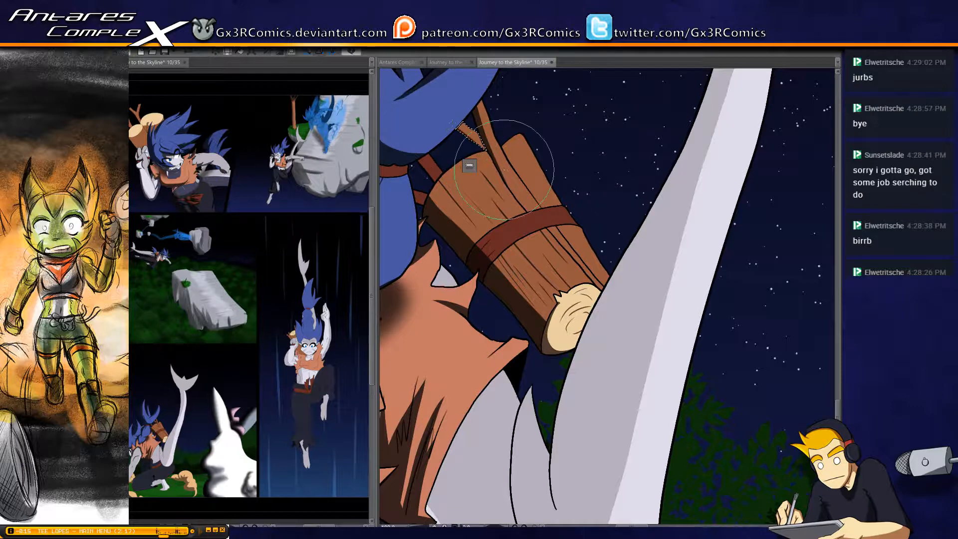
pyautogui.hotkey('ctrl', 'd')
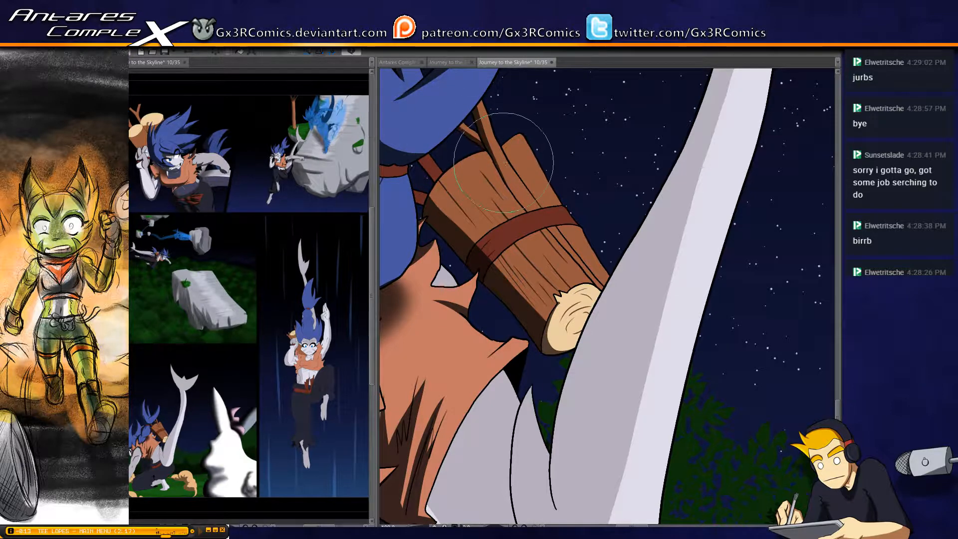
# Select the dark red pieces between the ponytail and the carried log, shade them, and clear the selection
pyautogui.press('w')
pyautogui.click(512, 172)
pyautogui.click(430, 170)
pyautogui.moveTo(437, 225); pyautogui.dragTo(495, 289)
pyautogui.keyDown('shift'); pyautogui.click(474, 258); pyautogui.keyUp('shift')
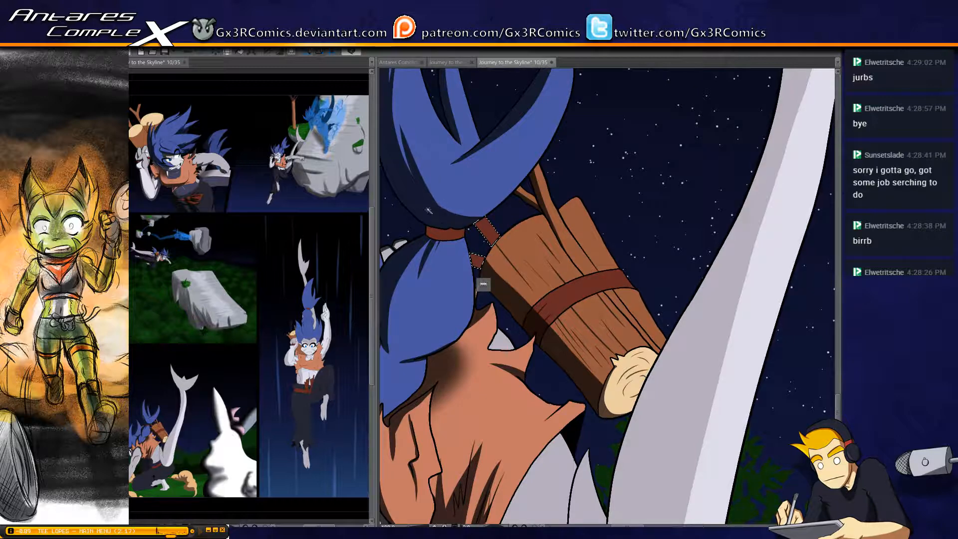
pyautogui.press('b')
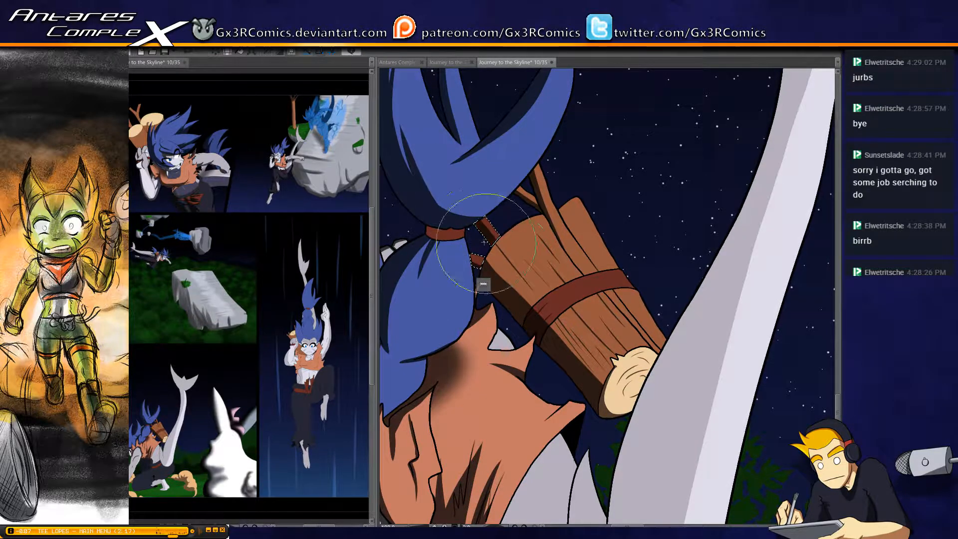
pyautogui.hotkey('ctrl', 'd')
# Select the red hair tie at the base of the ponytail and shade it
pyautogui.press('w')
pyautogui.click(445, 234)
pyautogui.press('b')
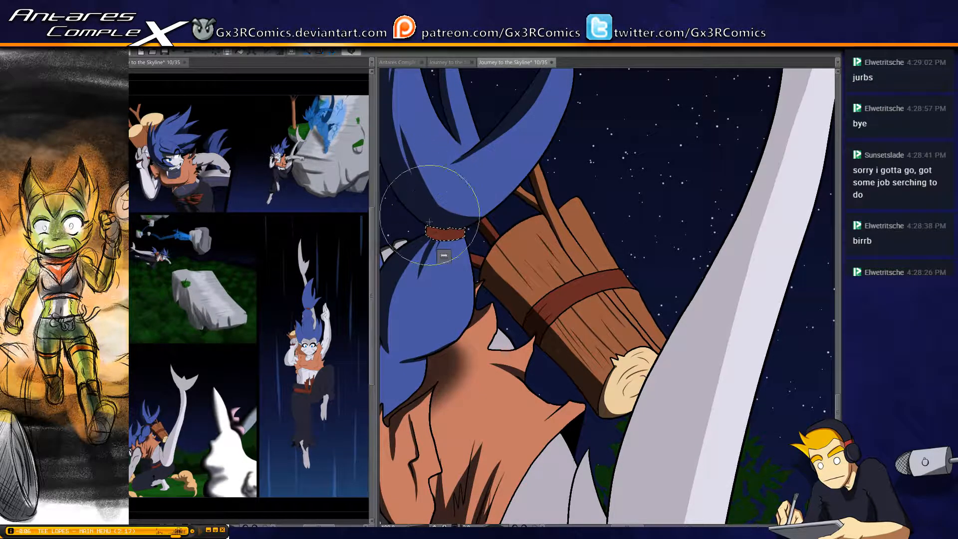
pyautogui.moveTo(393, 225); pyautogui.dragTo(394, 330)
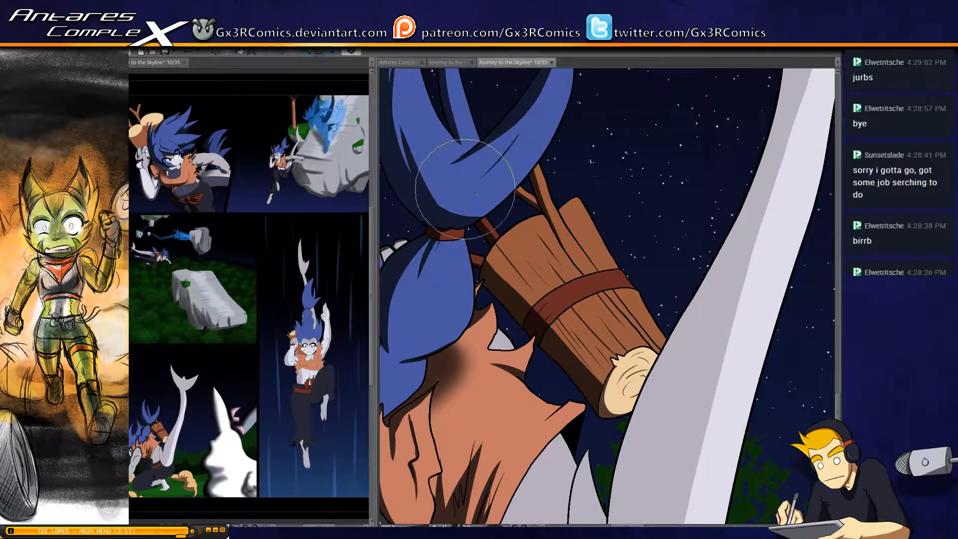
# Select the bare torso between the vest and the tail, and paint a hard-edged shadow down the side next to the vest
pyautogui.moveTo(609, 363); pyautogui.dragTo(518, 255)
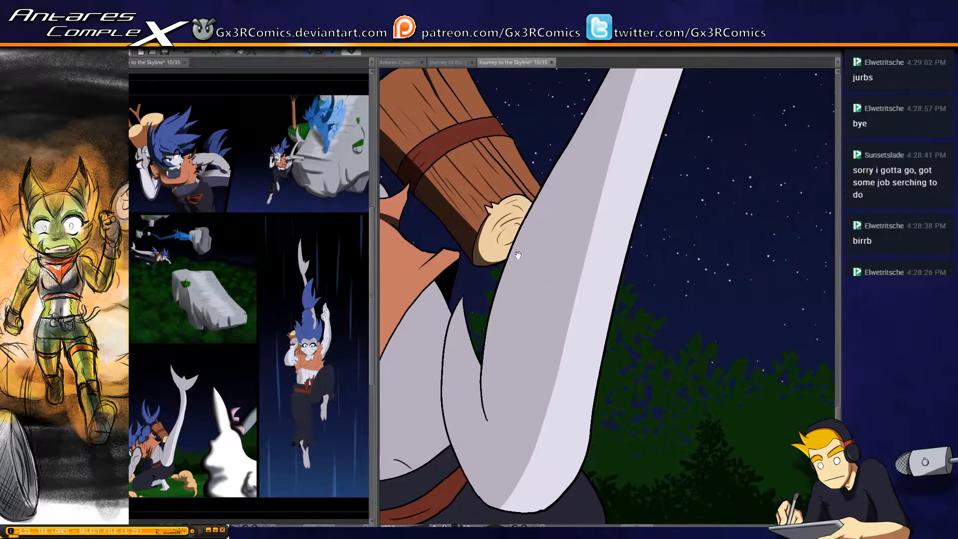
pyautogui.moveTo(478, 347); pyautogui.dragTo(537, 235)
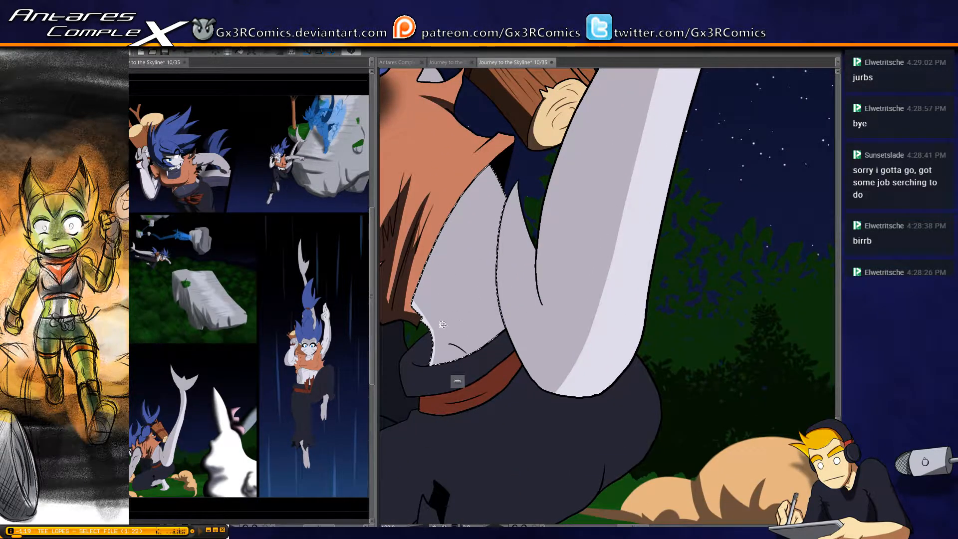
pyautogui.moveTo(402, 298)
pyautogui.mouseDown()
pyautogui.moveTo(435, 330)
pyautogui.moveTo(414, 419)
pyautogui.moveTo(419, 266)
pyautogui.moveTo(408, 266)
pyautogui.moveTo(439, 422)
pyautogui.mouseUp()
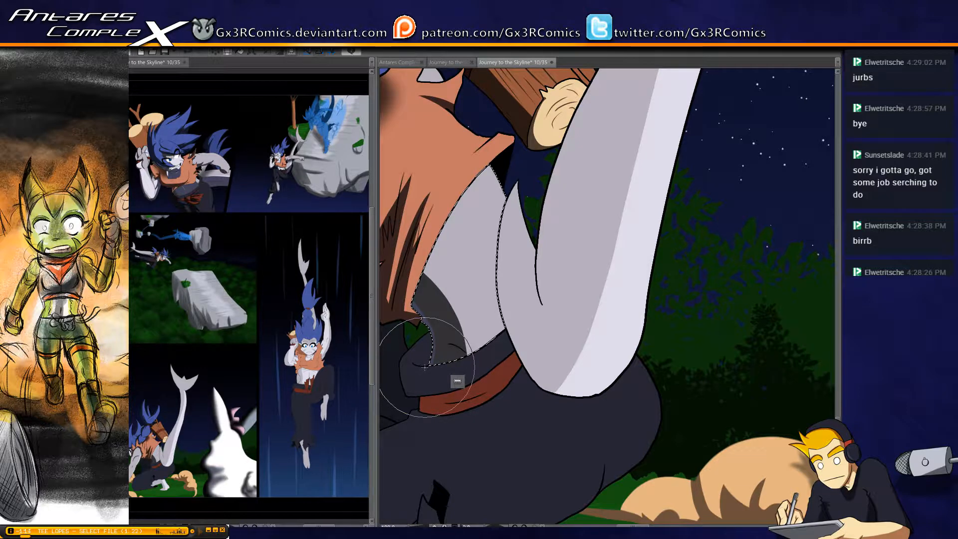
pyautogui.moveTo(387, 234); pyautogui.dragTo(388, 294)
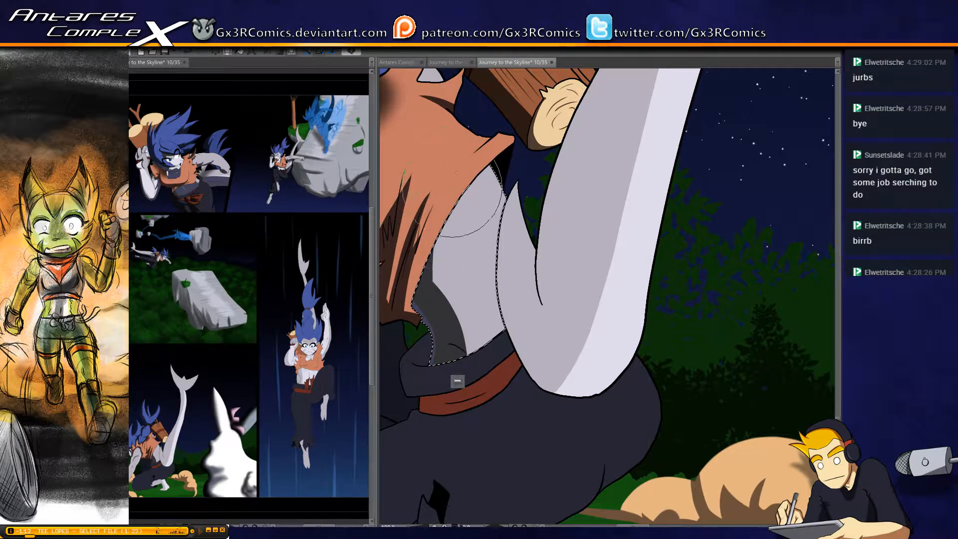
pyautogui.moveTo(401, 212); pyautogui.dragTo(392, 294)
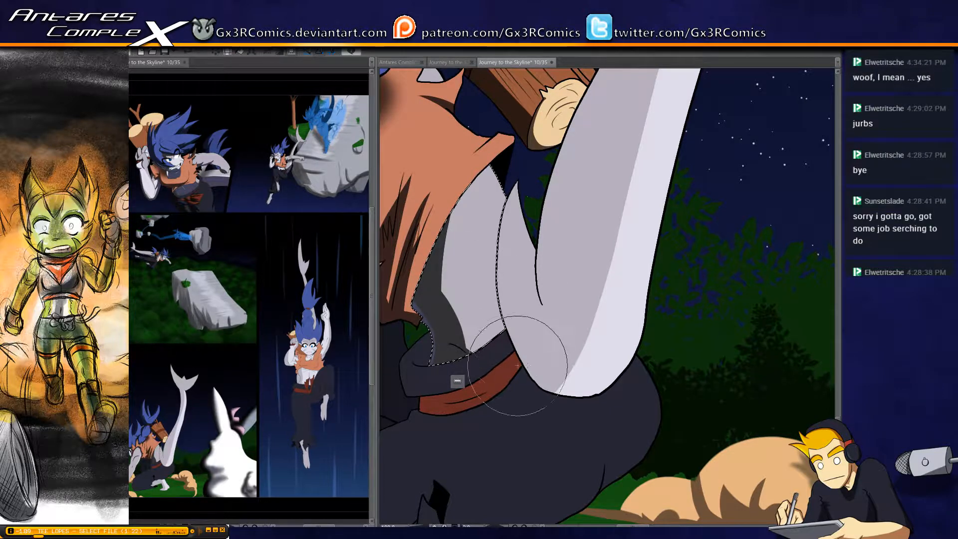
# Resize the brush, paint a soft shadow on the torso where it meets the tail, and clear the selection
pyautogui.press(']')
pyautogui.press(']')
pyautogui.press(']')
pyautogui.press('[')
pyautogui.press('[')
pyautogui.press('[')
pyautogui.press('[')
pyautogui.press('[')
pyautogui.press('[')
pyautogui.press('[')
pyautogui.press('[')
pyautogui.moveTo(513, 377); pyautogui.dragTo(547, 210)
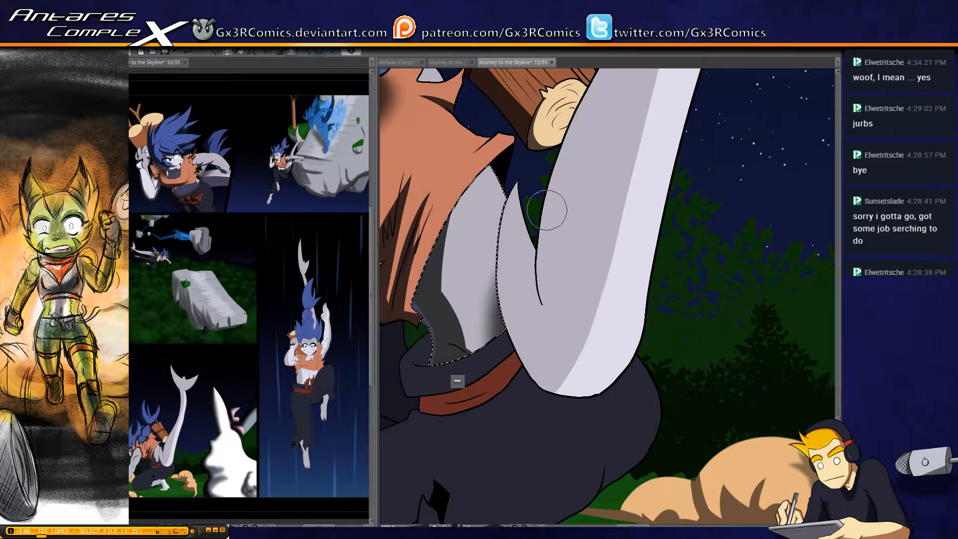
pyautogui.moveTo(519, 387)
pyautogui.mouseDown()
pyautogui.moveTo(499, 347)
pyautogui.moveTo(497, 306)
pyautogui.mouseUp()
pyautogui.hotkey('ctrl', 'd')
# Fill the small green gap between the vest hem and the waistband with the sash's red
pyautogui.moveTo(490, 420); pyautogui.dragTo(615, 260)
pyautogui.press('w')
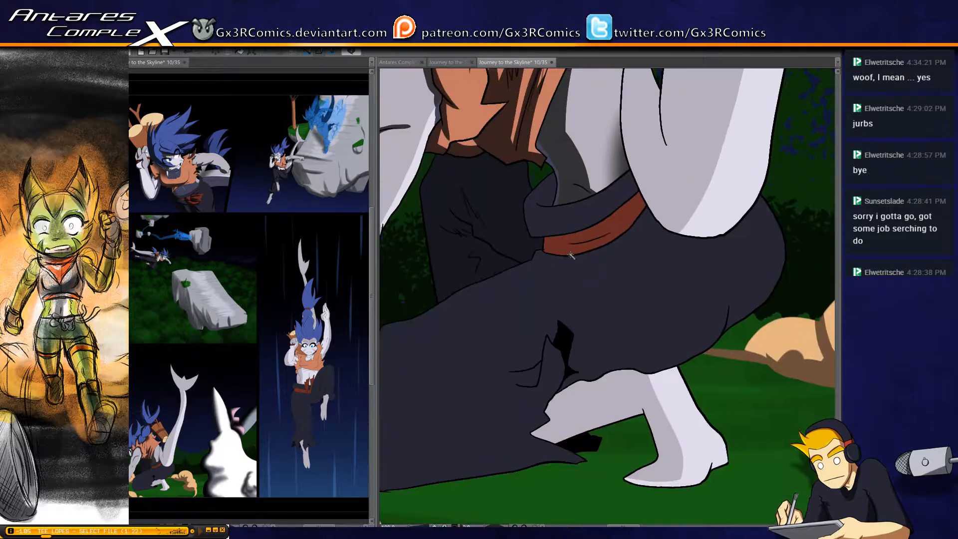
pyautogui.click(536, 215)
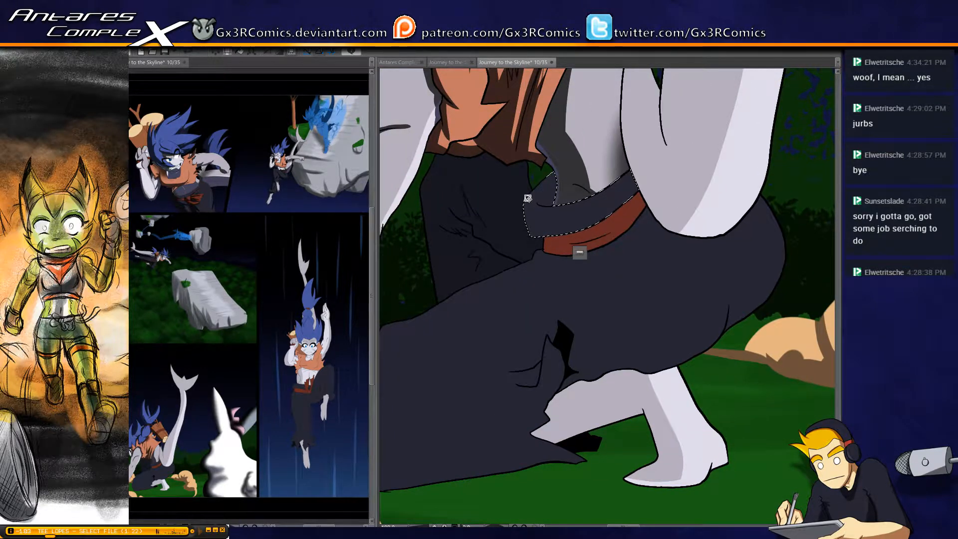
pyautogui.hotkey('ctrl', 'd')
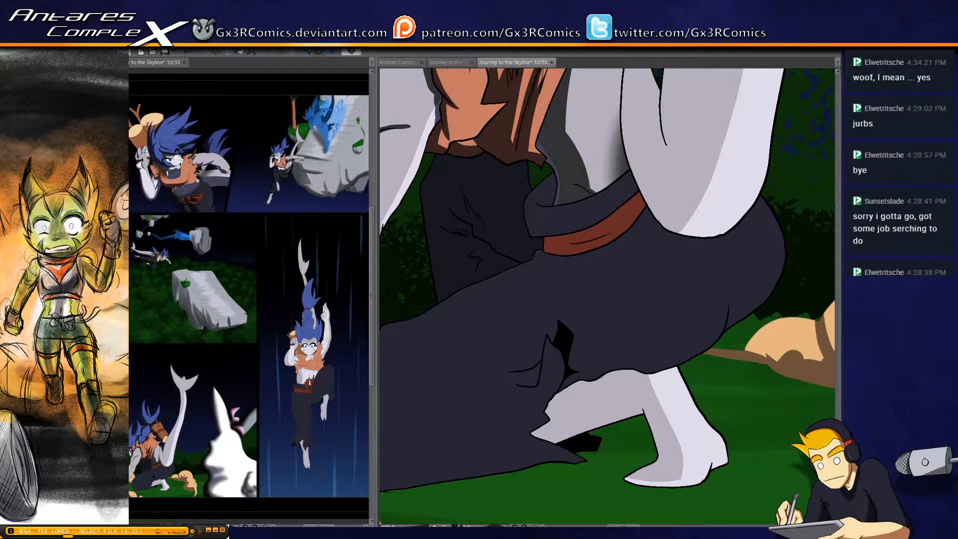
pyautogui.click(537, 178)
pyautogui.press('g')
pyautogui.click(540, 172)
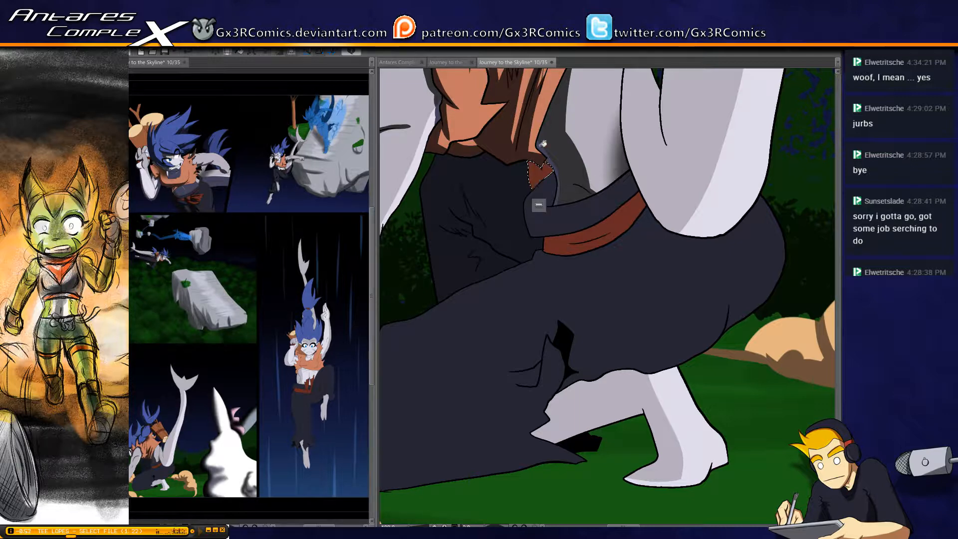
pyautogui.hotkey('ctrl', 'd')
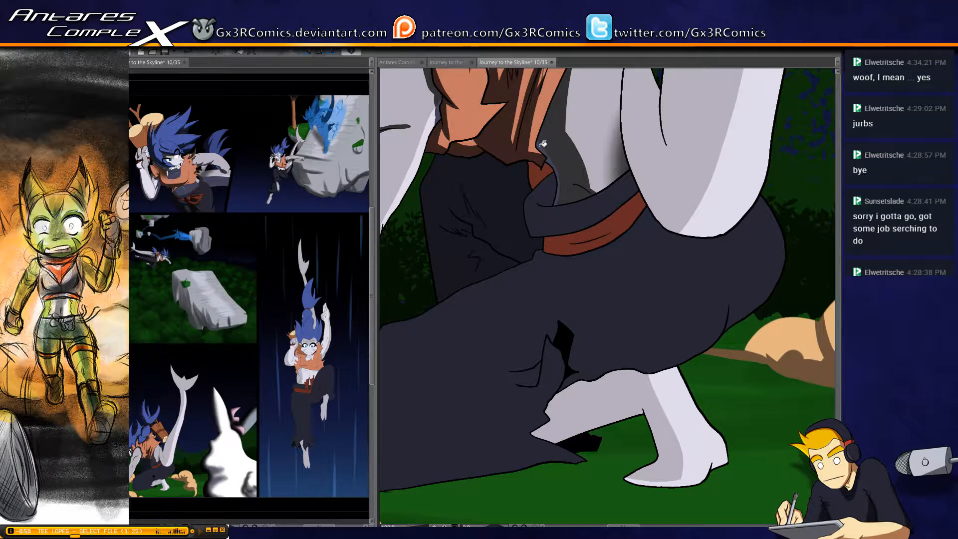
# Select the small red sash piece under the vest hem and shade it
pyautogui.click(534, 178)
pyautogui.press('b')
pyautogui.moveTo(527, 165); pyautogui.dragTo(543, 209)
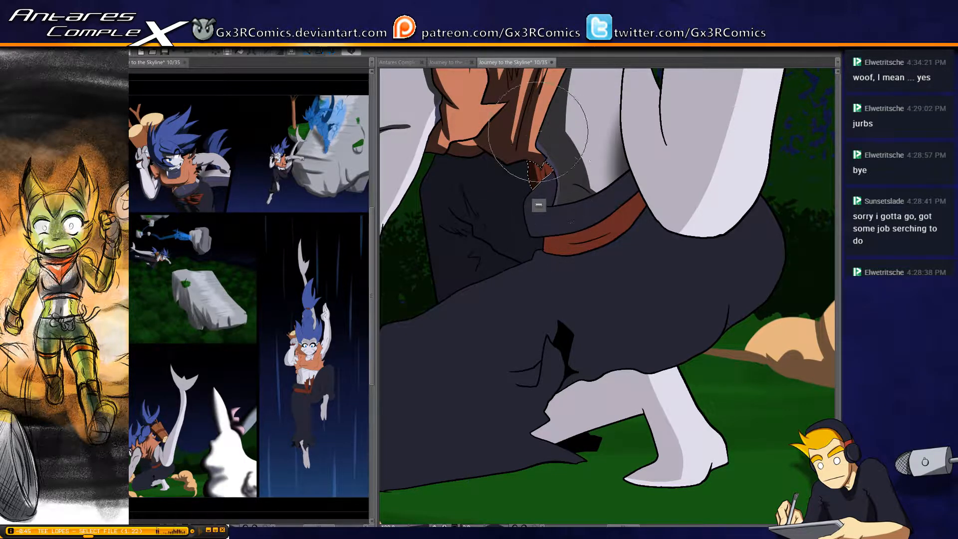
# Select the far trouser leg and paint dark fold shadows along its creases, redoing the stroke on the lower fold
pyautogui.press('w')
pyautogui.click(482, 229)
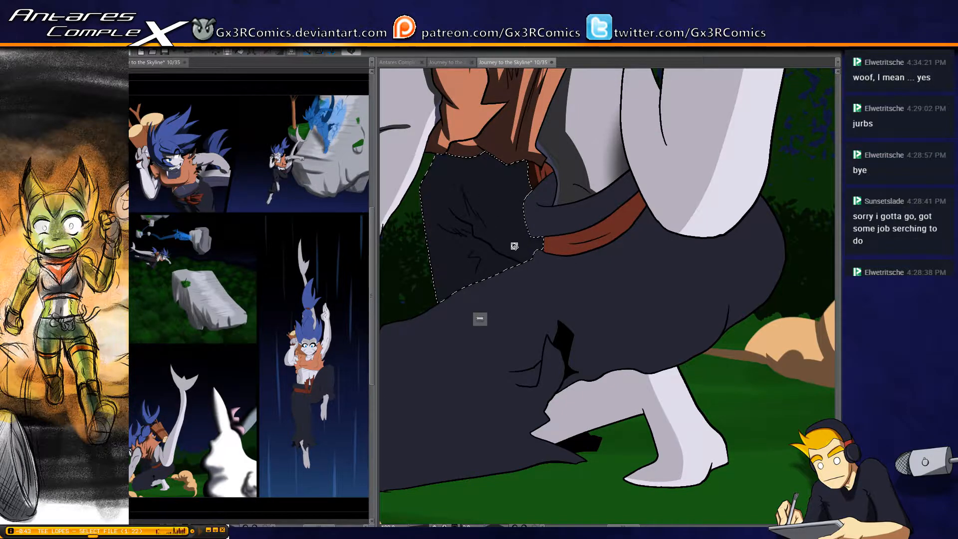
pyautogui.press('b')
pyautogui.moveTo(529, 262)
pyautogui.mouseDown()
pyautogui.moveTo(478, 238)
pyautogui.moveTo(441, 167)
pyautogui.moveTo(464, 194)
pyautogui.mouseUp()
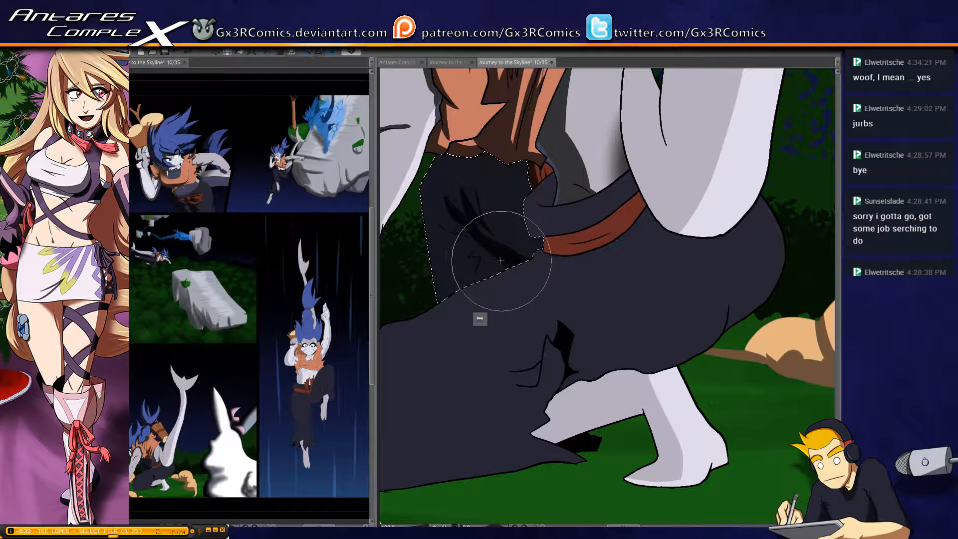
pyautogui.moveTo(481, 241); pyautogui.dragTo(464, 265)
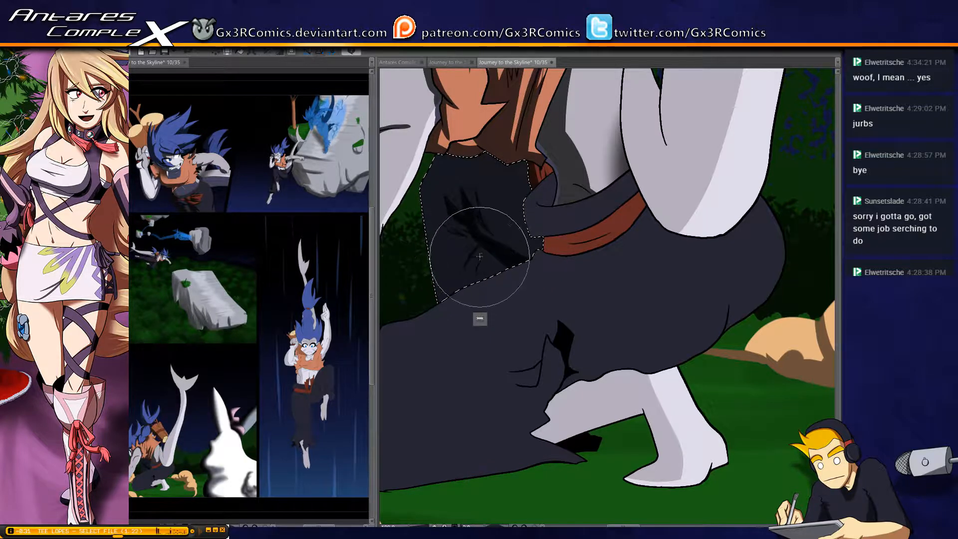
pyautogui.hotkey('ctrl', 'z')
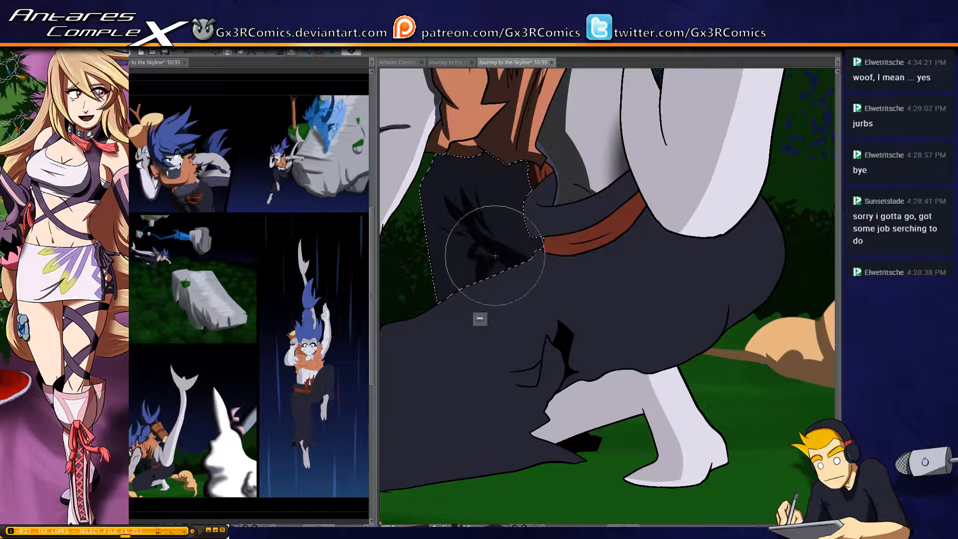
pyautogui.moveTo(476, 255); pyautogui.dragTo(457, 279)
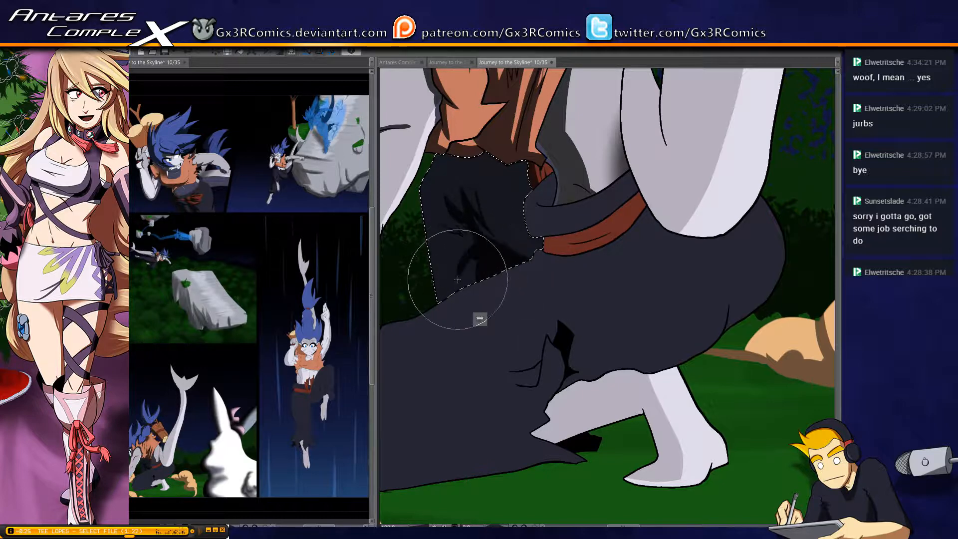
pyautogui.moveTo(476, 246); pyautogui.dragTo(457, 271)
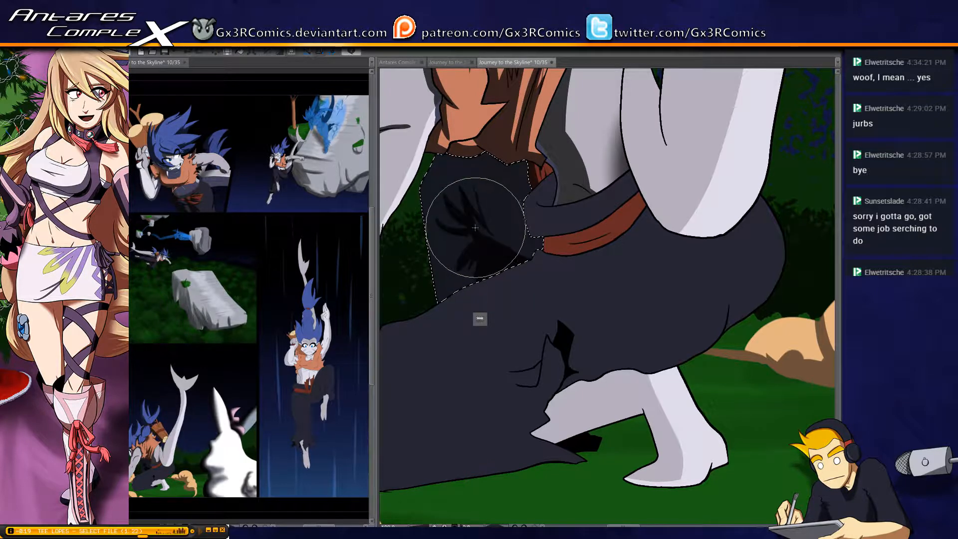
pyautogui.moveTo(468, 238); pyautogui.dragTo(433, 252)
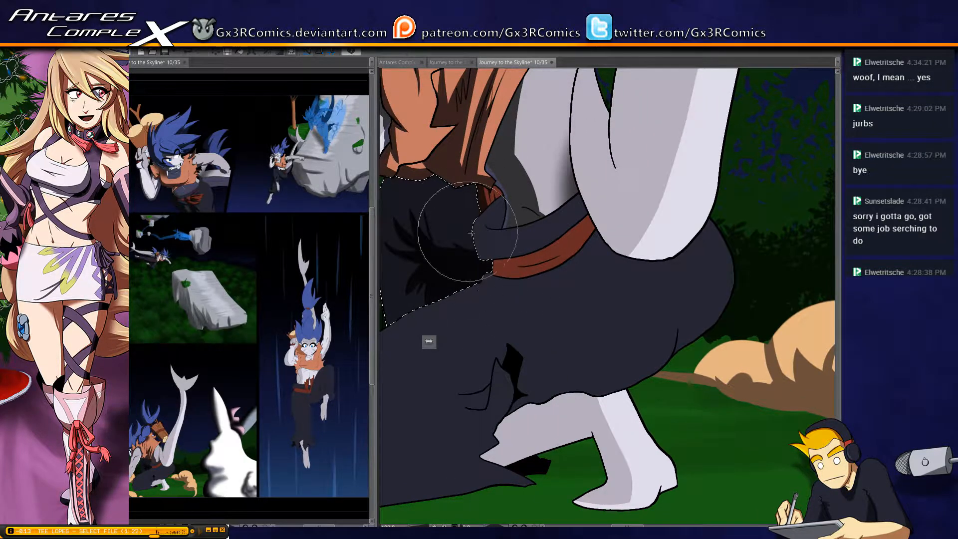
# Clear the far leg's selection, then select the trouser waistband above the red sash and shade its lower edge
pyautogui.hotkey('ctrl', 'd')
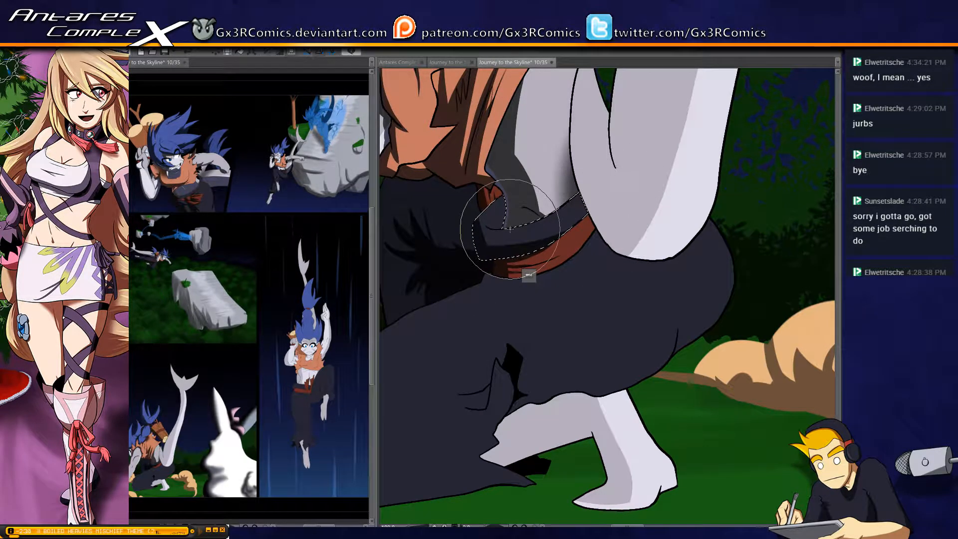
pyautogui.press('b')
pyautogui.press('b')
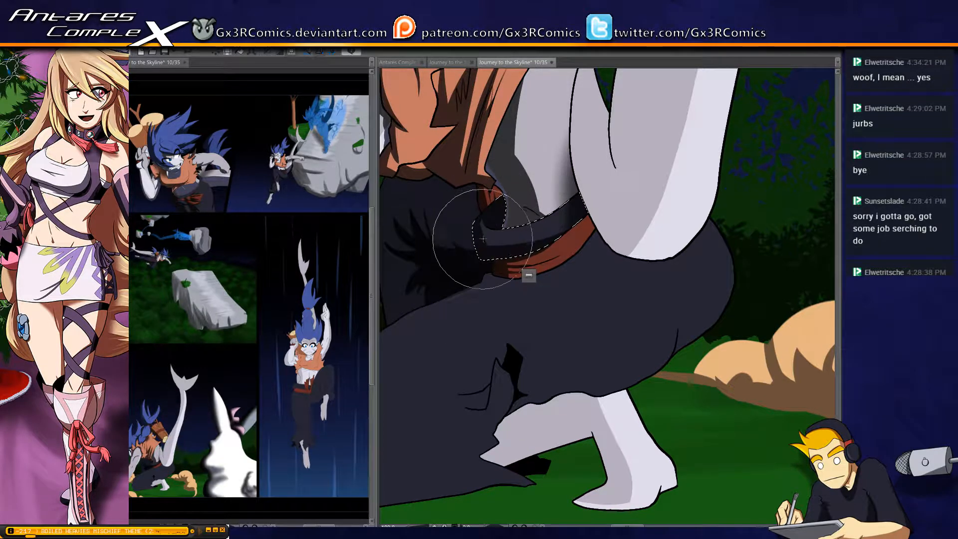
# Select the near trouser leg, shade along its upper edge, knee and lower hem, and clear the selection
pyautogui.moveTo(468, 354); pyautogui.dragTo(566, 243)
pyautogui.press('w')
pyautogui.click(556, 202)
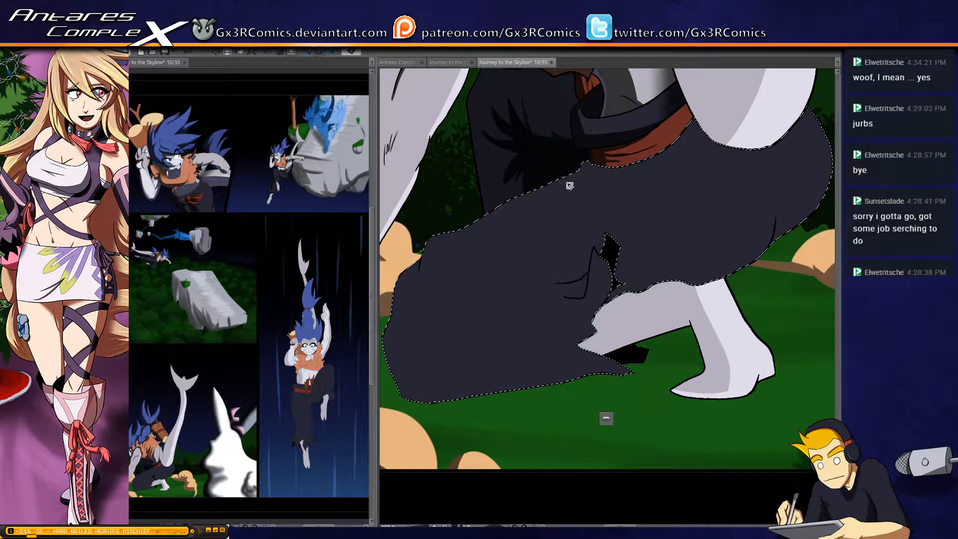
pyautogui.press('b')
pyautogui.moveTo(592, 159)
pyautogui.mouseDown()
pyautogui.moveTo(442, 236)
pyautogui.moveTo(409, 307)
pyautogui.moveTo(457, 252)
pyautogui.moveTo(428, 309)
pyautogui.moveTo(475, 342)
pyautogui.moveTo(689, 347)
pyautogui.mouseUp()
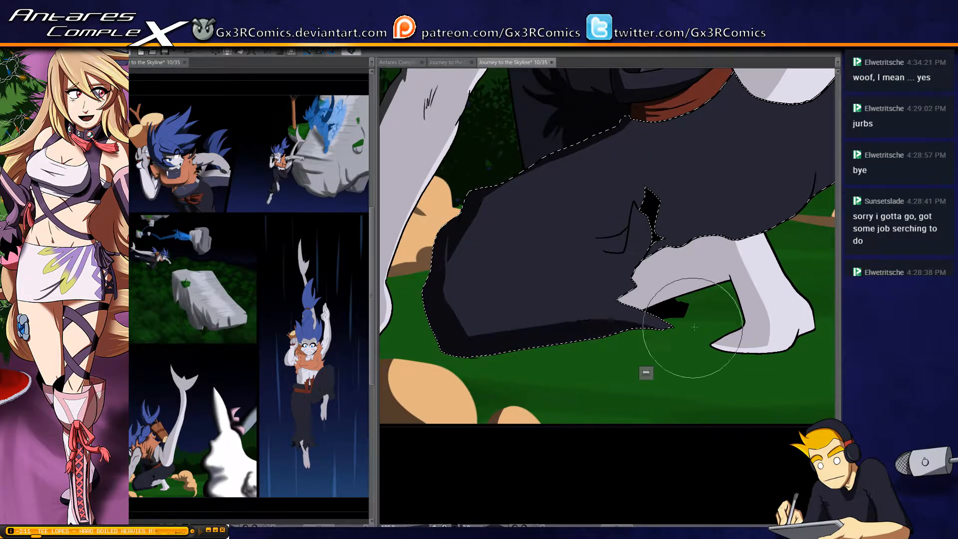
pyautogui.hotkey('ctrl', 'd')
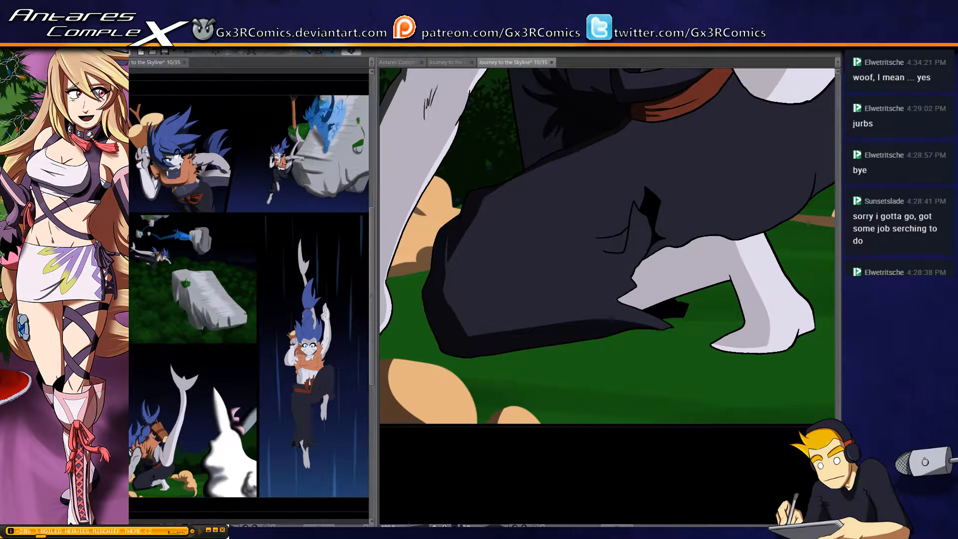
# Restore the near trouser leg's selection and widen the shadow around the knee and along the lower hem
pyautogui.hotkey('ctrl', 'shift', 'd')
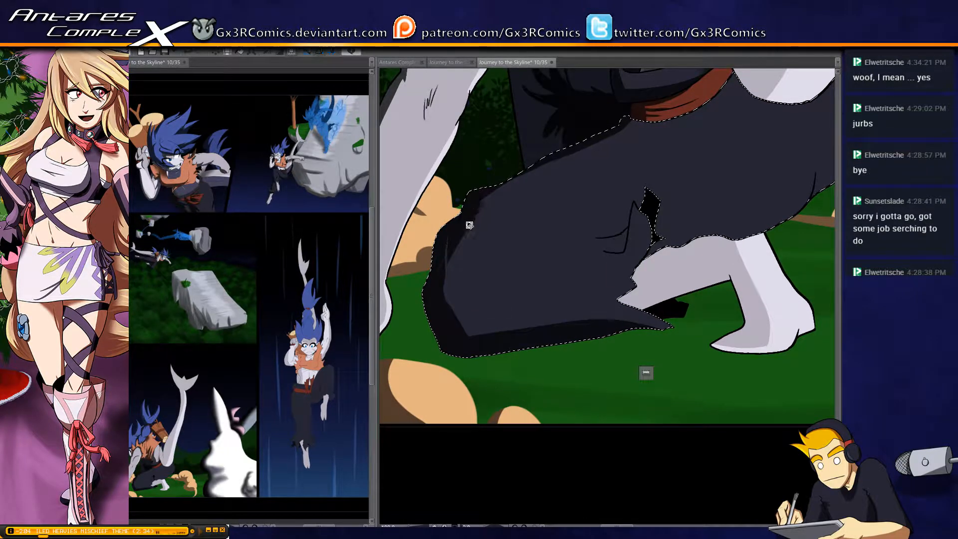
pyautogui.moveTo(458, 220); pyautogui.dragTo(448, 358)
pyautogui.moveTo(459, 241)
pyautogui.mouseDown()
pyautogui.moveTo(476, 349)
pyautogui.moveTo(528, 363)
pyautogui.mouseUp()
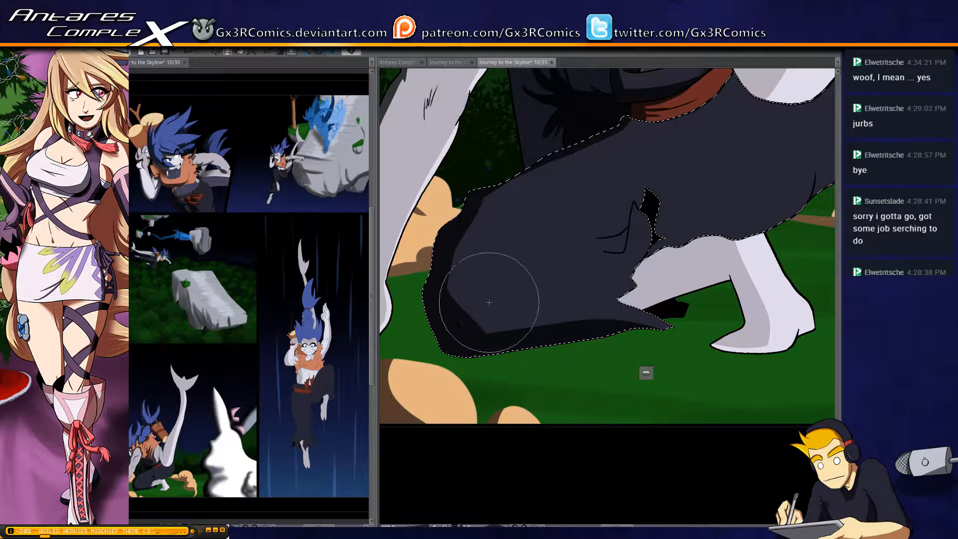
pyautogui.moveTo(456, 311)
pyautogui.mouseDown()
pyautogui.moveTo(511, 345)
pyautogui.moveTo(674, 353)
pyautogui.mouseUp()
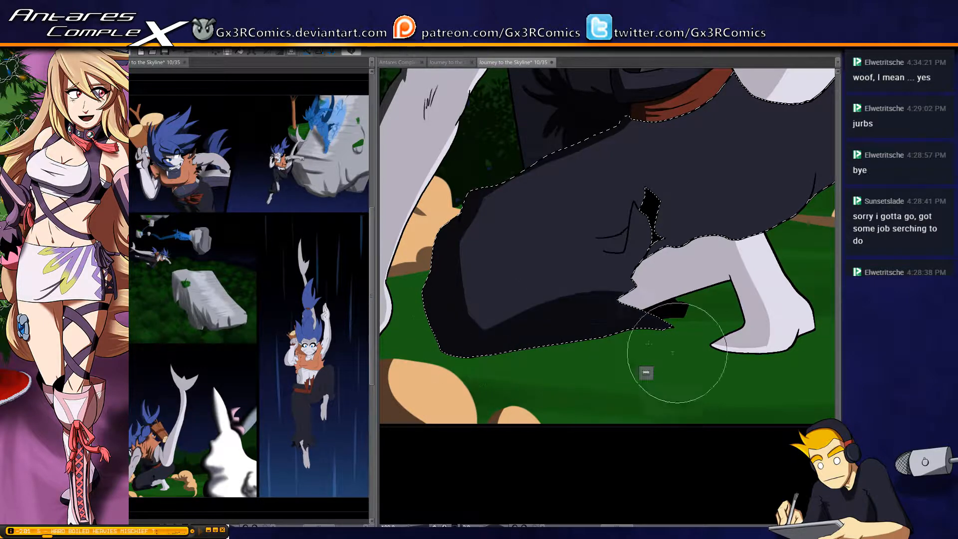
# Finish the dark shadow around the near trouser leg's knee and along its upper edge, and clear the selection
pyautogui.moveTo(501, 167); pyautogui.dragTo(471, 286)
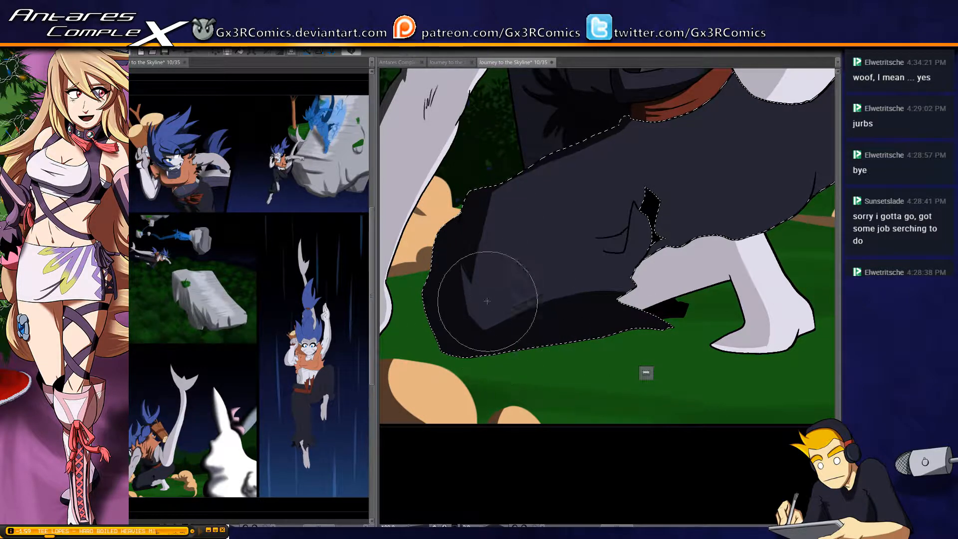
pyautogui.press('space')
pyautogui.moveTo(530, 183); pyautogui.dragTo(491, 246)
pyautogui.press('space')
pyautogui.moveTo(540, 166); pyautogui.dragTo(521, 209)
pyautogui.hotkey('ctrl', 'd')
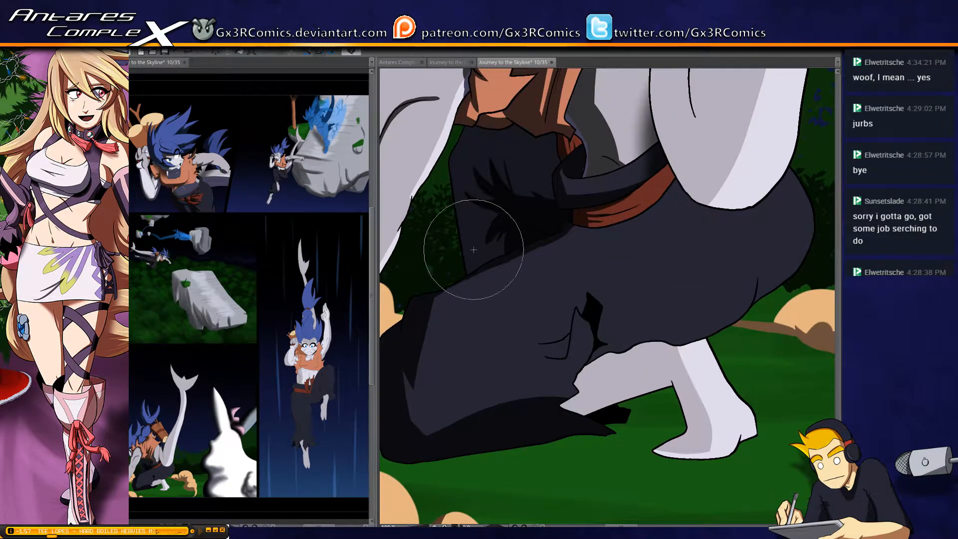
# Select the far trouser leg, darken its front edge and folds with long shadow strokes, and clear the selection
pyautogui.press('w')
pyautogui.click(476, 231)
pyautogui.press('b')
pyautogui.moveTo(444, 146)
pyautogui.mouseDown()
pyautogui.moveTo(494, 347)
pyautogui.moveTo(504, 283)
pyautogui.mouseUp()
pyautogui.moveTo(459, 123)
pyautogui.mouseDown()
pyautogui.moveTo(455, 176)
pyautogui.moveTo(539, 291)
pyautogui.mouseUp()
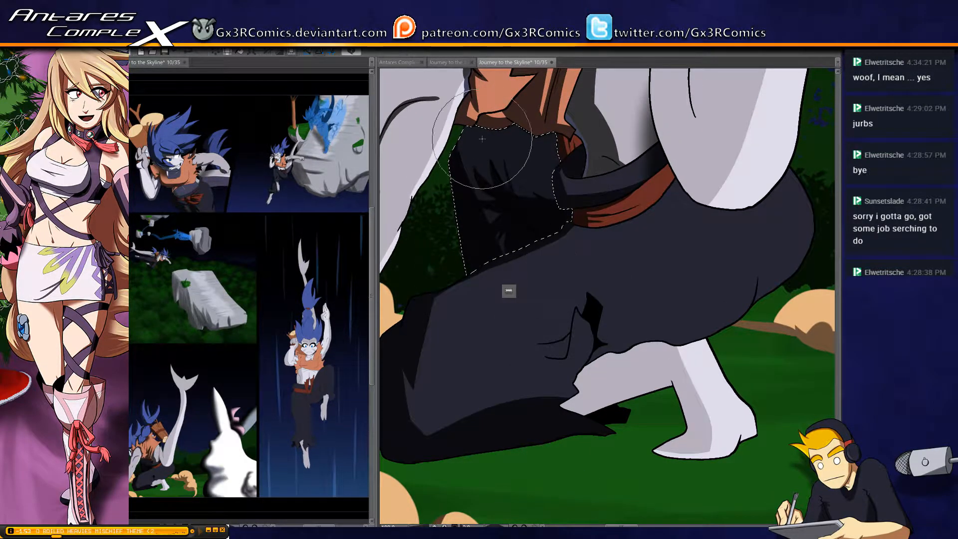
pyautogui.moveTo(483, 134); pyautogui.dragTo(453, 239)
pyautogui.moveTo(498, 100); pyautogui.dragTo(481, 241)
pyautogui.press('space')
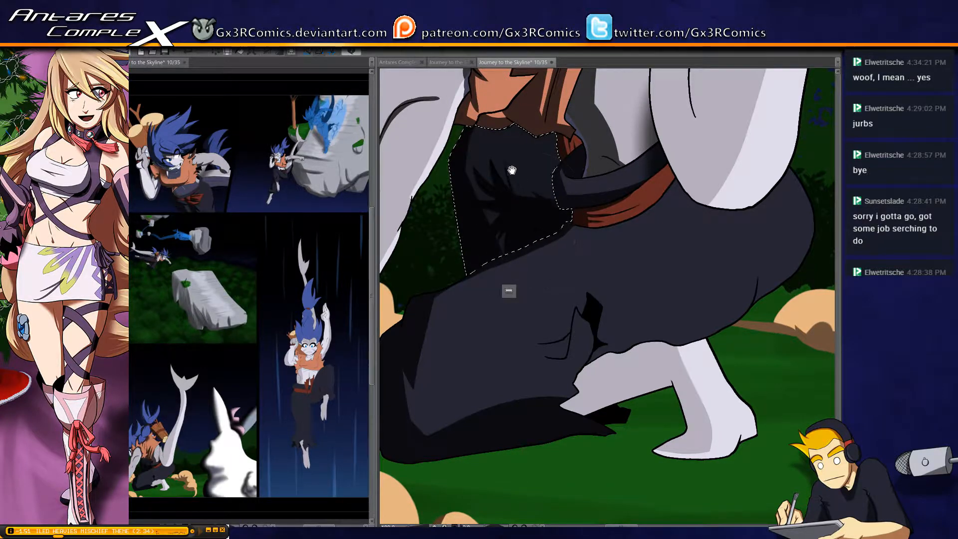
pyautogui.press('w')
pyautogui.moveTo(511, 169)
pyautogui.mouseDown()
pyautogui.moveTo(501, 233)
pyautogui.moveTo(549, 315)
pyautogui.moveTo(609, 224)
pyautogui.mouseUp()
pyautogui.hotkey('ctrl', 'd')
# Select the near trouser leg and paint fold shadows below the red sash, at the rear crease and along the underside
pyautogui.press('space')
pyautogui.press('w')
pyautogui.click(569, 210)
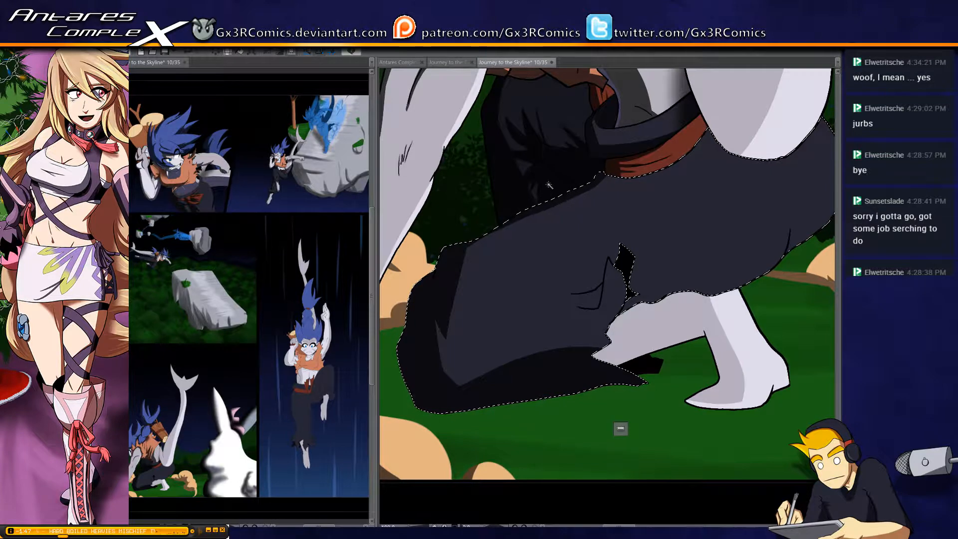
pyautogui.press('b')
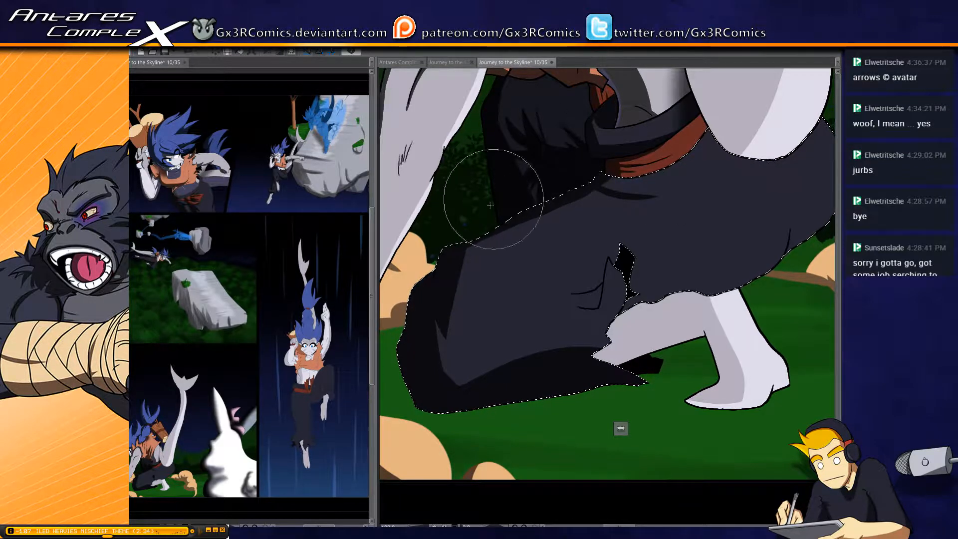
pyautogui.moveTo(585, 255); pyautogui.dragTo(474, 321)
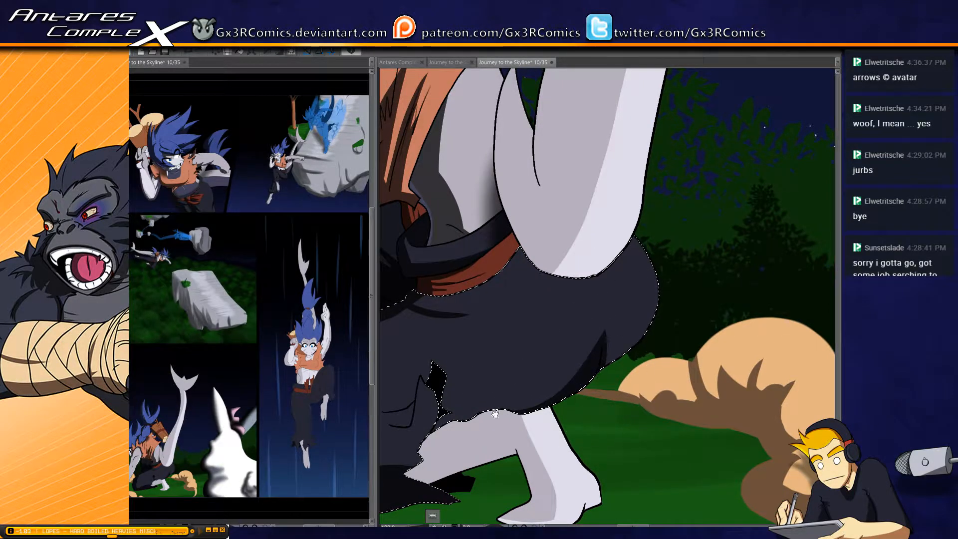
pyautogui.moveTo(449, 423)
pyautogui.mouseDown()
pyautogui.moveTo(519, 363)
pyautogui.moveTo(630, 344)
pyautogui.mouseUp()
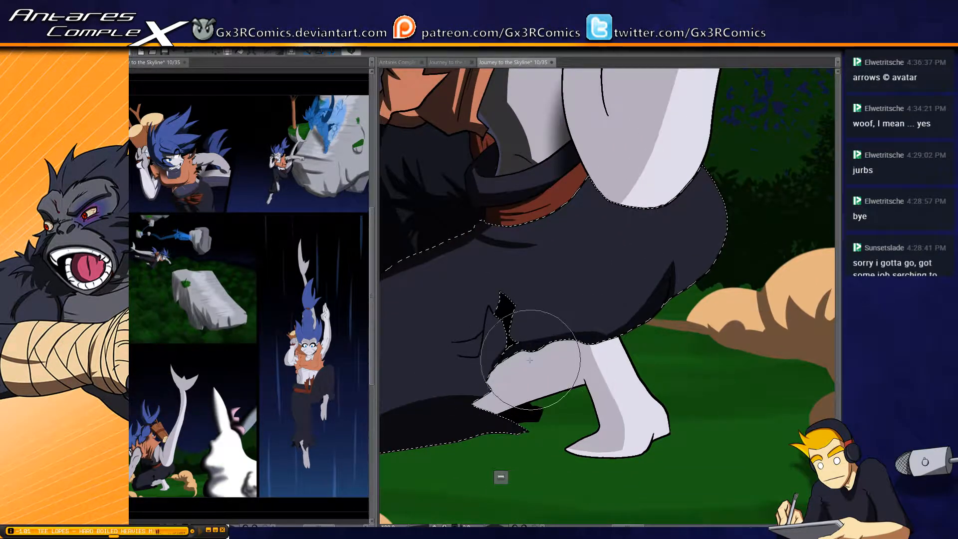
# Paint pointed fold shadows above the near trouser leg's ragged hem and around the creases beside the torn hole
pyautogui.moveTo(580, 302); pyautogui.dragTo(532, 360)
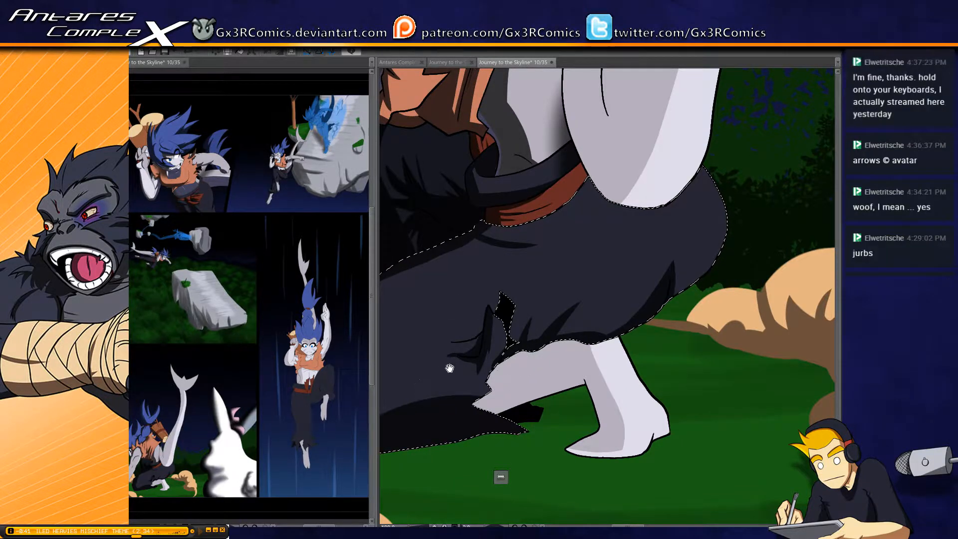
pyautogui.moveTo(466, 365); pyautogui.dragTo(524, 342)
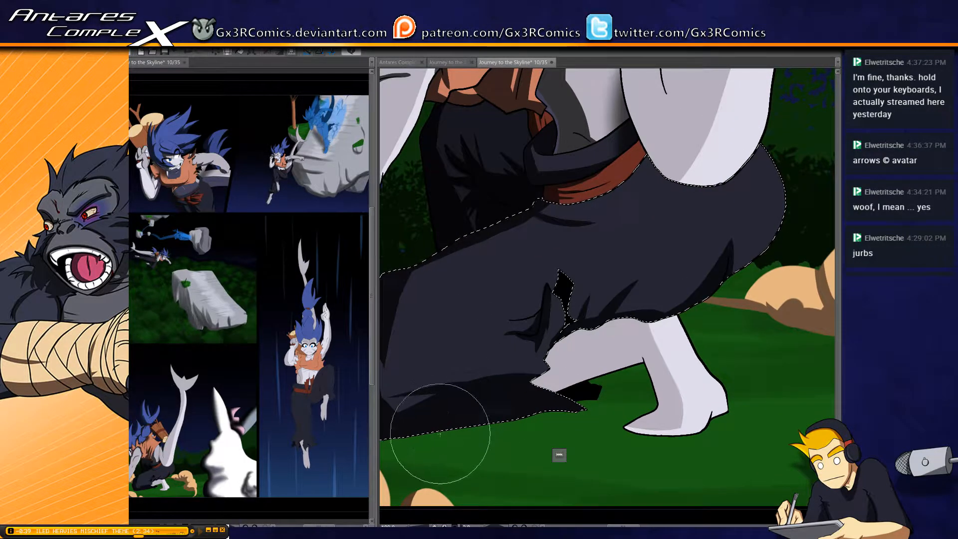
pyautogui.moveTo(543, 402); pyautogui.dragTo(388, 425)
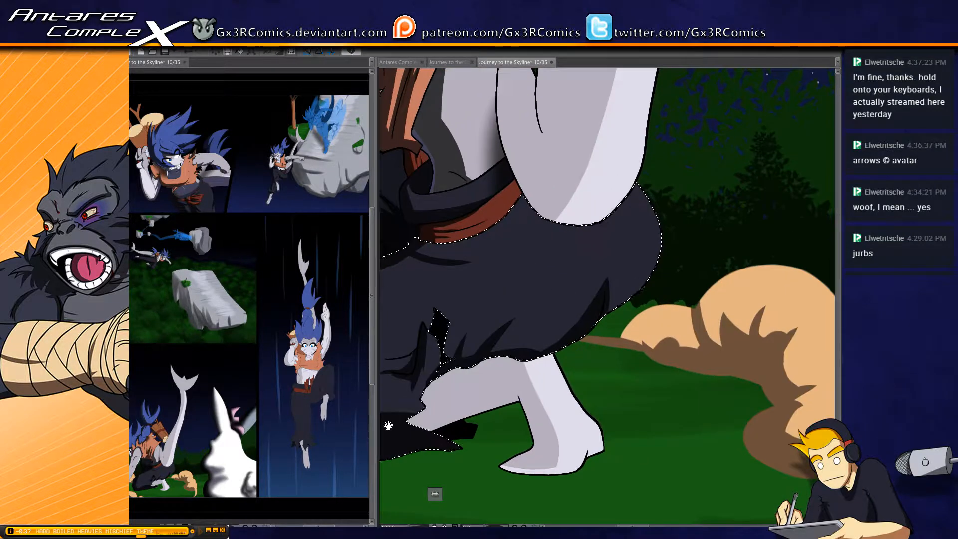
pyautogui.moveTo(560, 248); pyautogui.dragTo(568, 321)
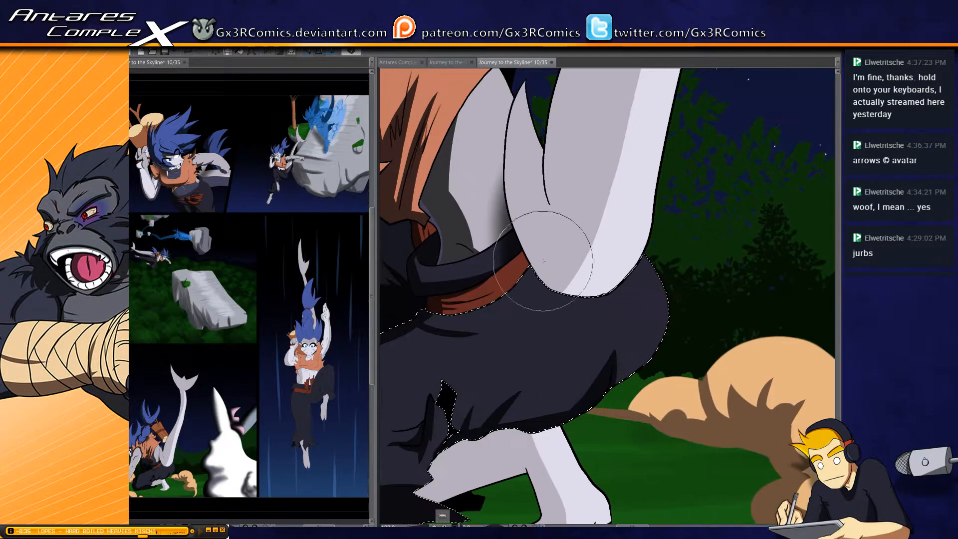
# Paint the tail's cast shadow onto the trousers beneath its base, undoing strokes to rework it
pyautogui.moveTo(527, 257); pyautogui.dragTo(619, 264)
pyautogui.moveTo(534, 246); pyautogui.dragTo(617, 266)
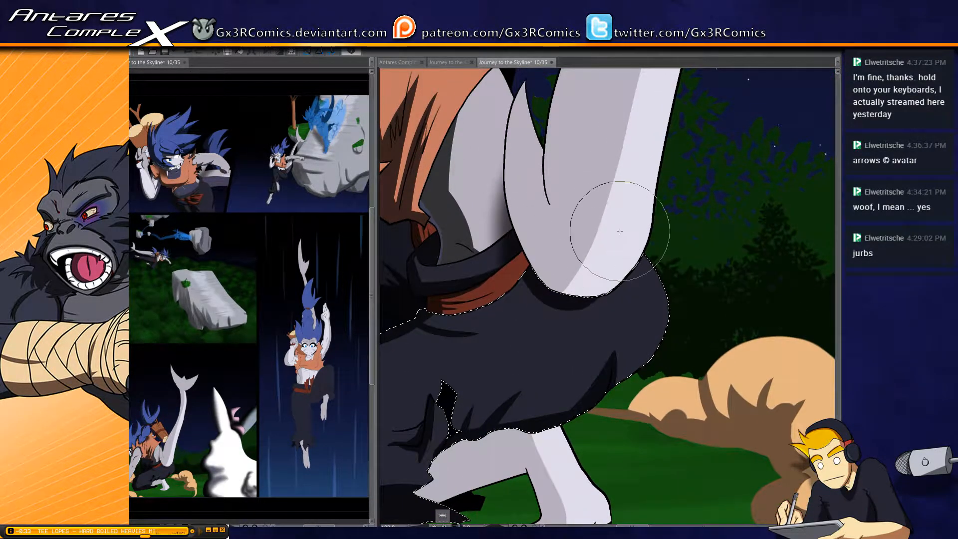
pyautogui.hotkey('ctrl', 'z')
pyautogui.hotkey('ctrl', 'z')
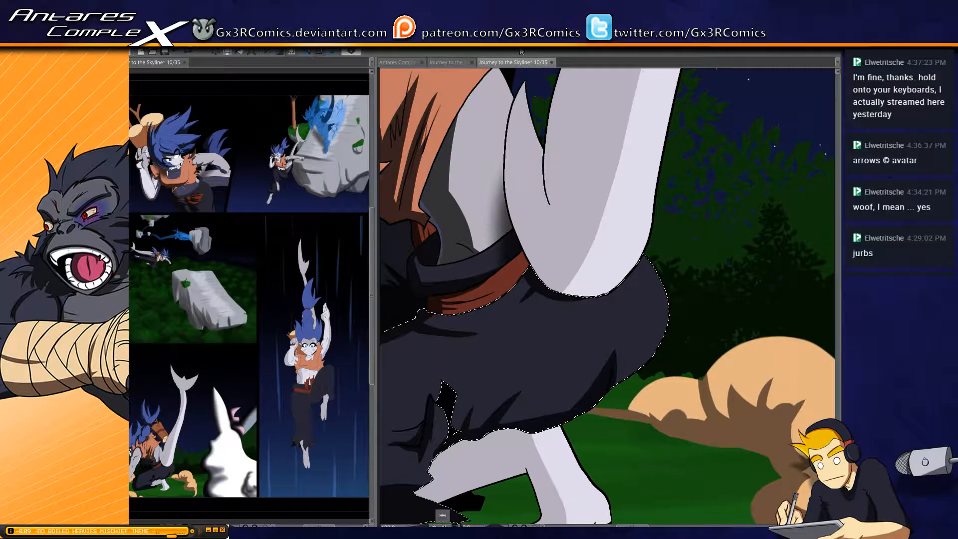
# Select the tail and paint a dark shadow along the base fin's outer edge and into the notch behind it
pyautogui.moveTo(506, 240); pyautogui.dragTo(471, 326)
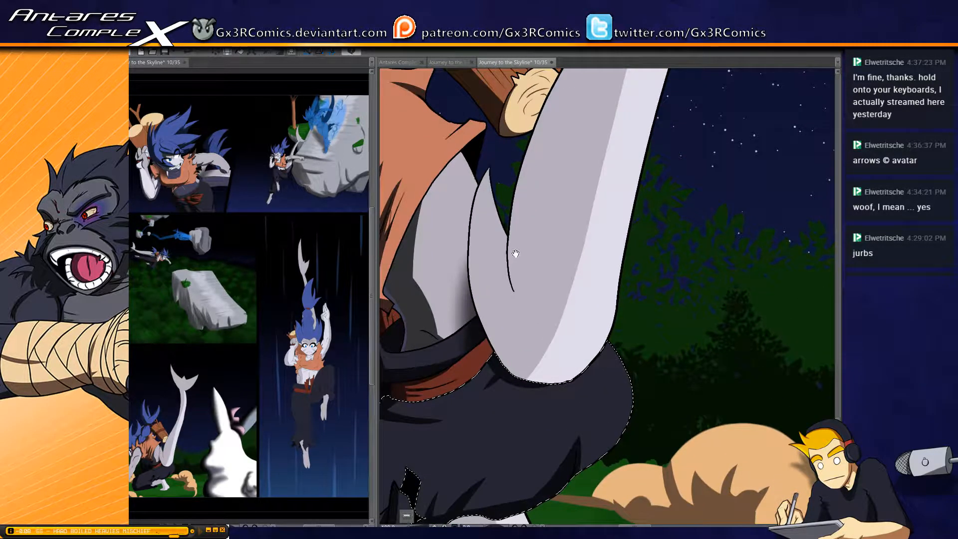
pyautogui.click(491, 242)
pyautogui.press('b')
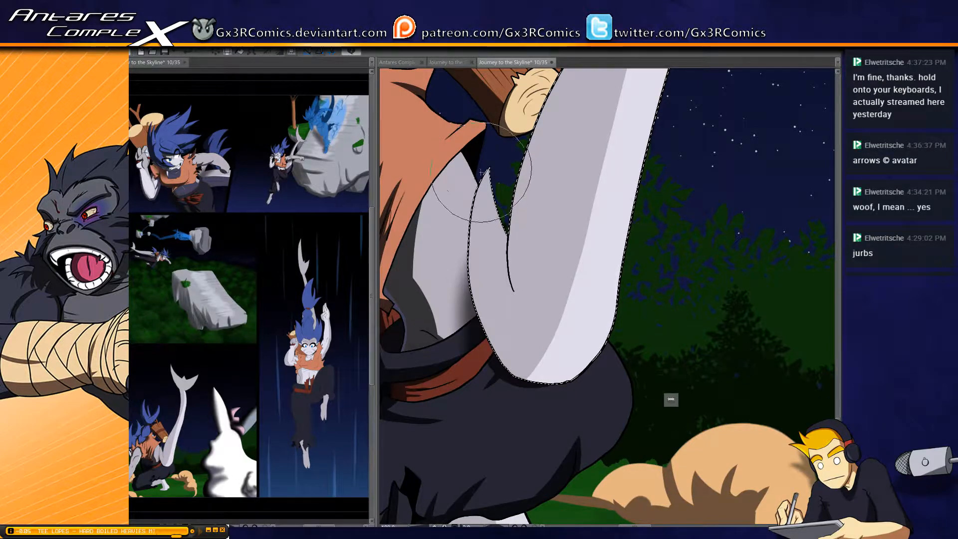
pyautogui.moveTo(482, 172); pyautogui.dragTo(512, 371)
pyautogui.hotkey('ctrl', 'z')
pyautogui.moveTo(491, 163); pyautogui.dragTo(508, 367)
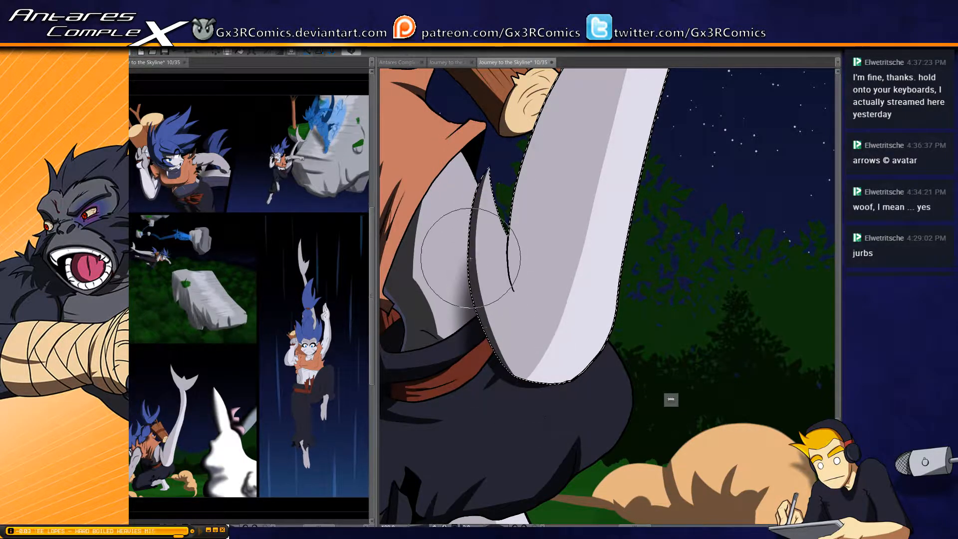
pyautogui.moveTo(470, 258); pyautogui.dragTo(543, 388)
pyautogui.moveTo(517, 172); pyautogui.dragTo(531, 328)
pyautogui.moveTo(524, 214); pyautogui.dragTo(509, 297)
pyautogui.moveTo(558, 127); pyautogui.dragTo(503, 349)
pyautogui.moveTo(516, 271); pyautogui.dragTo(484, 306)
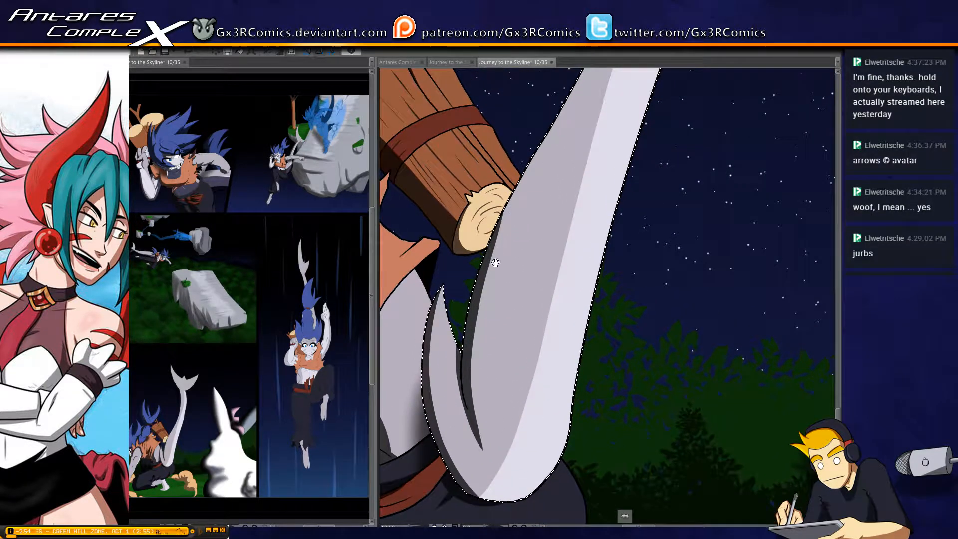
# Continue the dark shadow up the inner edge of the tail's lower half past the log, redoing the first stroke
pyautogui.moveTo(525, 265); pyautogui.dragTo(478, 320)
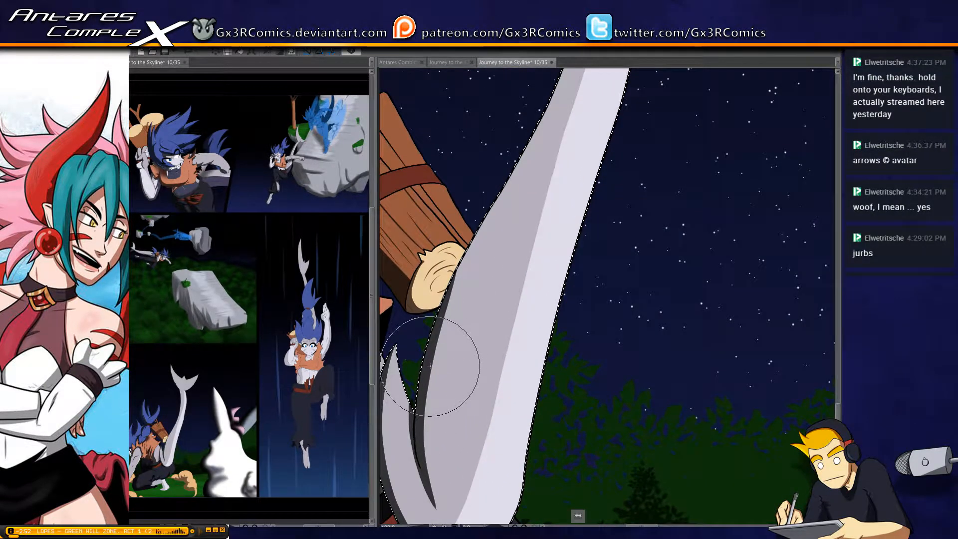
pyautogui.moveTo(429, 365); pyautogui.dragTo(509, 199)
pyautogui.hotkey('ctrl', 'z')
pyautogui.moveTo(433, 346); pyautogui.dragTo(540, 136)
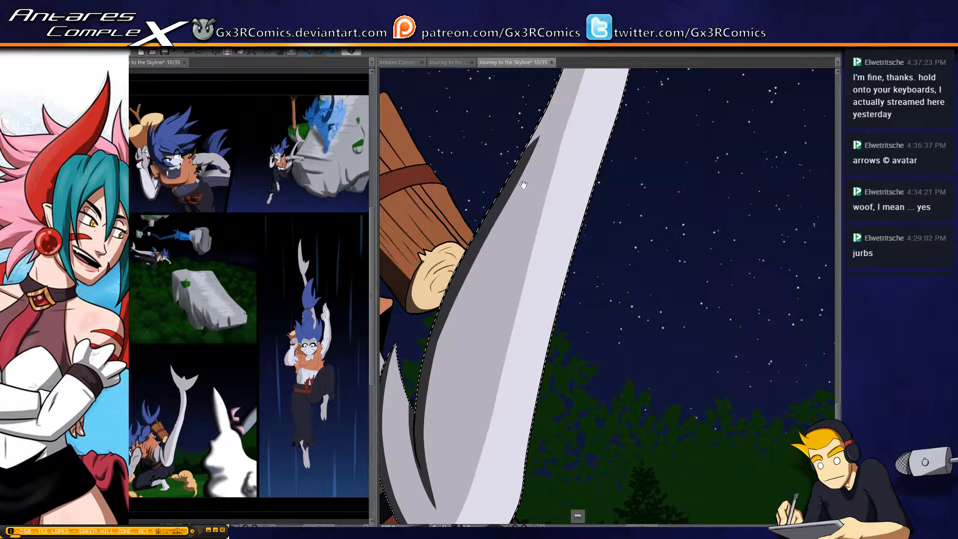
pyautogui.moveTo(523, 185); pyautogui.dragTo(472, 281)
pyautogui.moveTo(441, 337); pyautogui.dragTo(515, 145)
pyautogui.moveTo(507, 227); pyautogui.dragTo(469, 339)
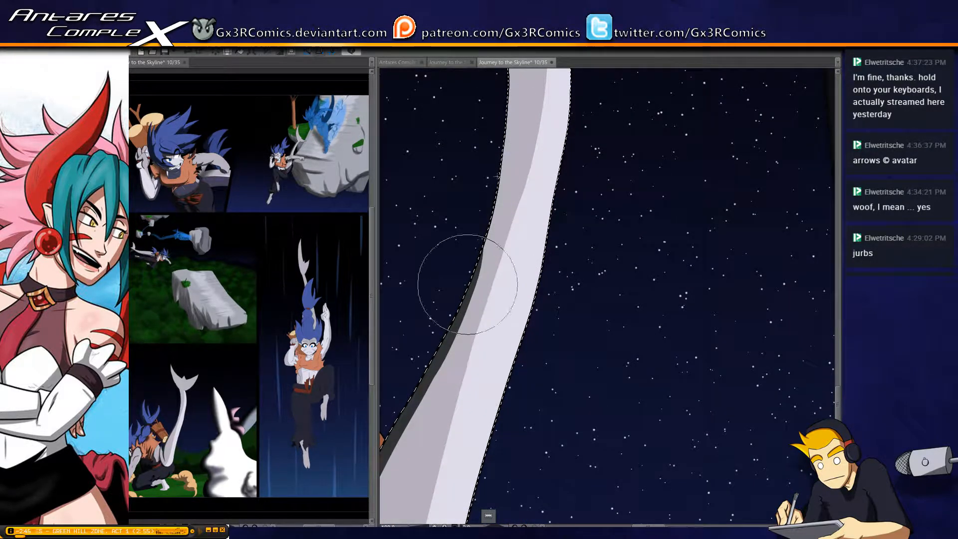
# Extend the dark edge shadow up the tail's narrow upper stem to the flukes, redoing a misplaced stroke
pyautogui.moveTo(471, 282); pyautogui.dragTo(512, 114)
pyautogui.moveTo(499, 188)
pyautogui.mouseDown()
pyautogui.moveTo(485, 290)
pyautogui.moveTo(487, 86)
pyautogui.mouseUp()
pyautogui.hotkey('ctrl', 'z')
pyautogui.moveTo(493, 271); pyautogui.dragTo(487, 95)
pyautogui.moveTo(500, 162); pyautogui.dragTo(499, 257)
pyautogui.moveTo(478, 132); pyautogui.dragTo(493, 383)
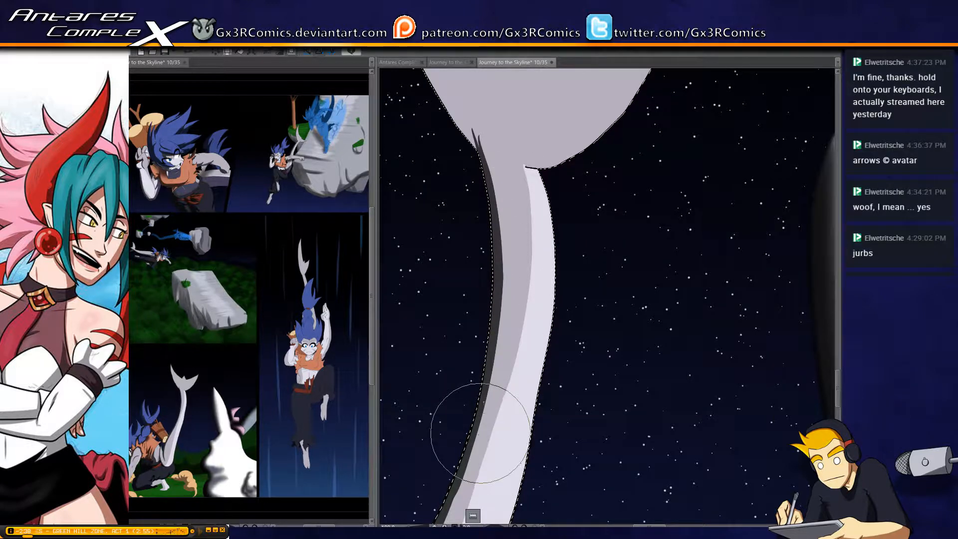
pyautogui.moveTo(479, 432)
pyautogui.mouseDown()
pyautogui.moveTo(475, 119)
pyautogui.moveTo(449, 268)
pyautogui.moveTo(481, 280)
pyautogui.mouseUp()
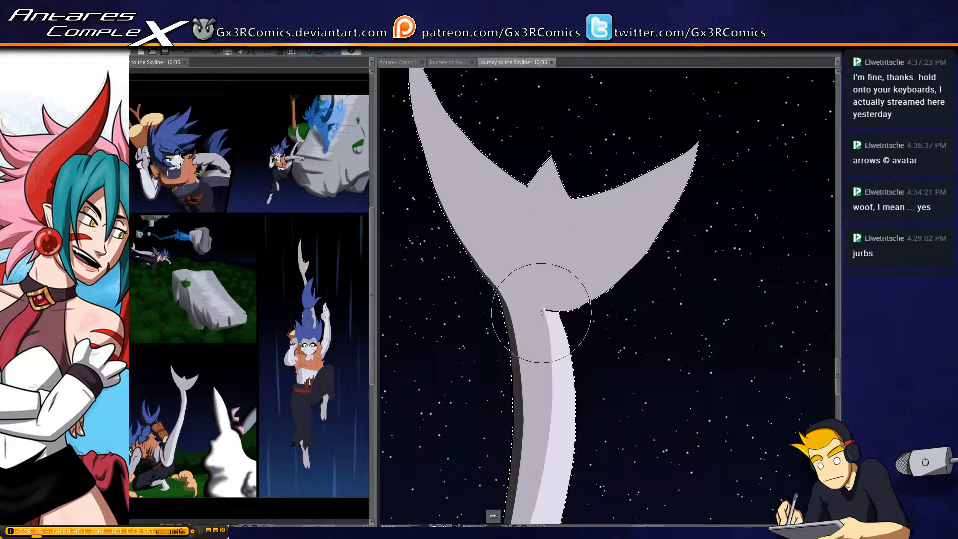
pyautogui.moveTo(538, 307); pyautogui.dragTo(620, 293)
# Widen and smooth the dark shadow back down the tail's inner edge to the base fin
pyautogui.scroll(-10, 551, 305)
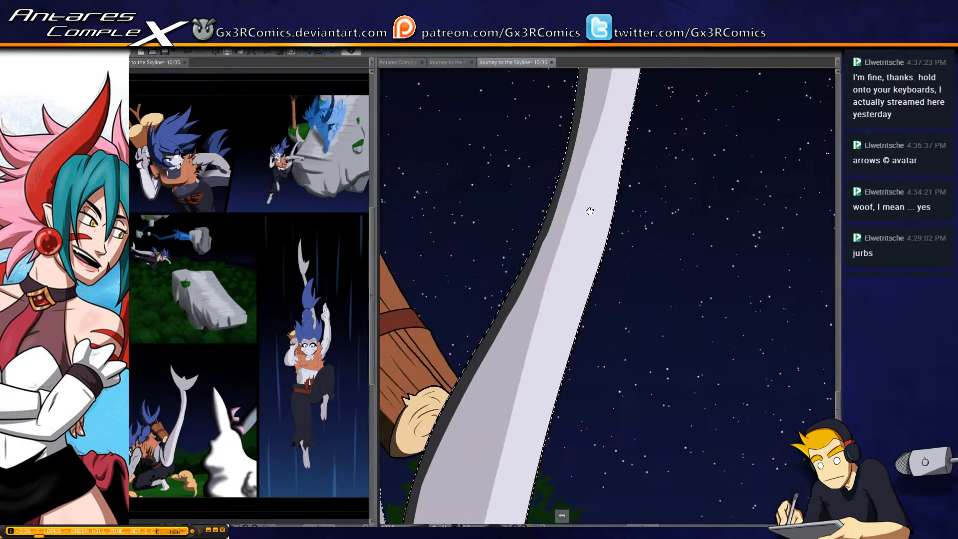
pyautogui.scroll(-5, 487, 284)
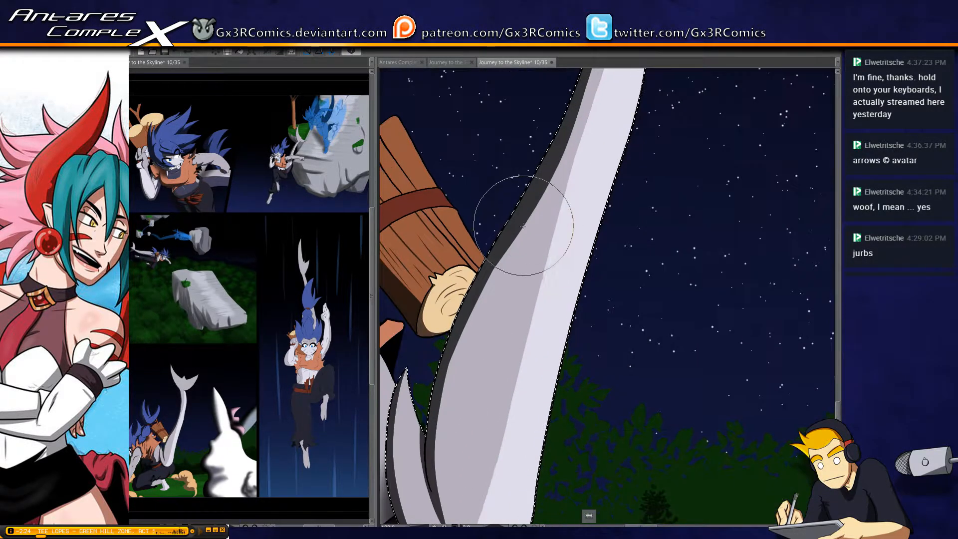
pyautogui.scroll(-4, 447, 364)
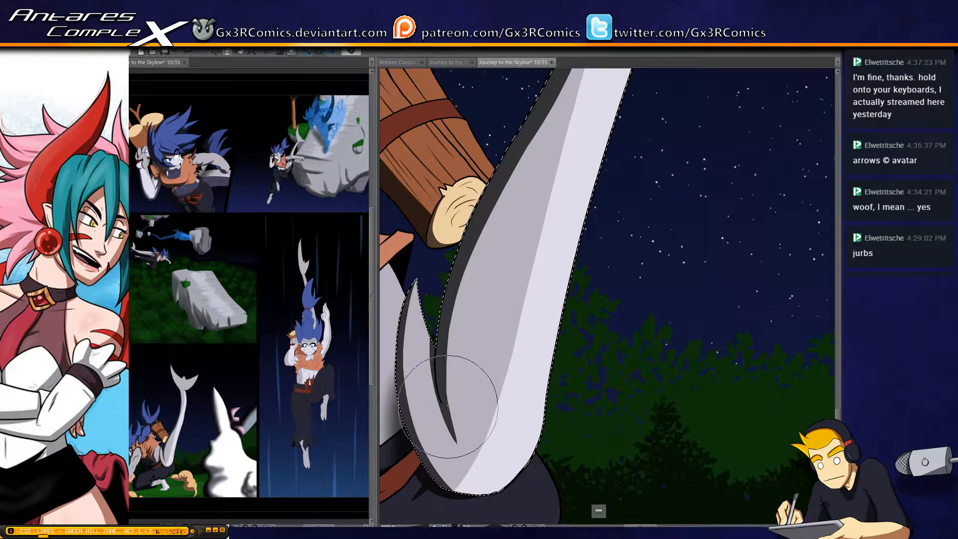
pyautogui.moveTo(444, 343); pyautogui.dragTo(502, 259)
pyautogui.moveTo(468, 143); pyautogui.dragTo(517, 145)
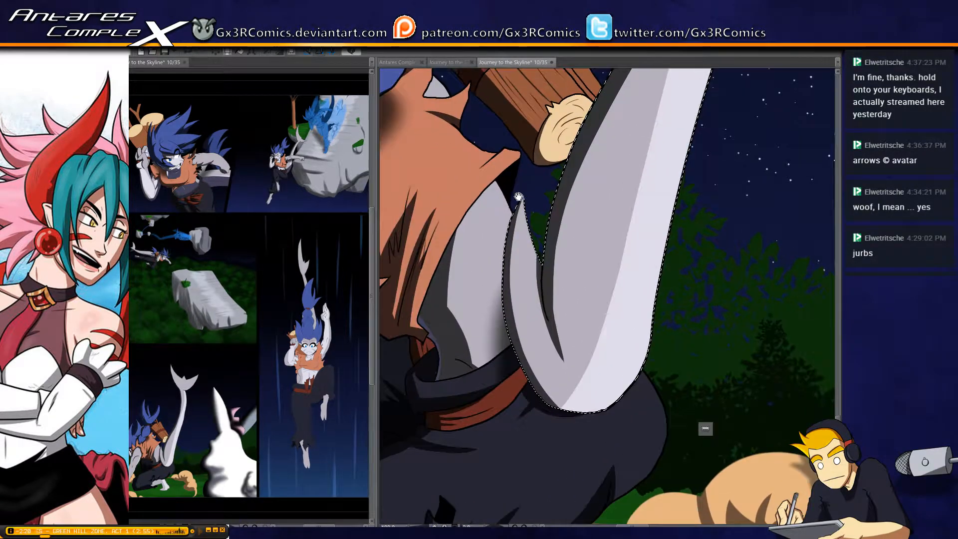
# Select the exposed torso between the orange vest and the tail, touch up its shading and clear the selection
pyautogui.press('w')
pyautogui.click(492, 205)
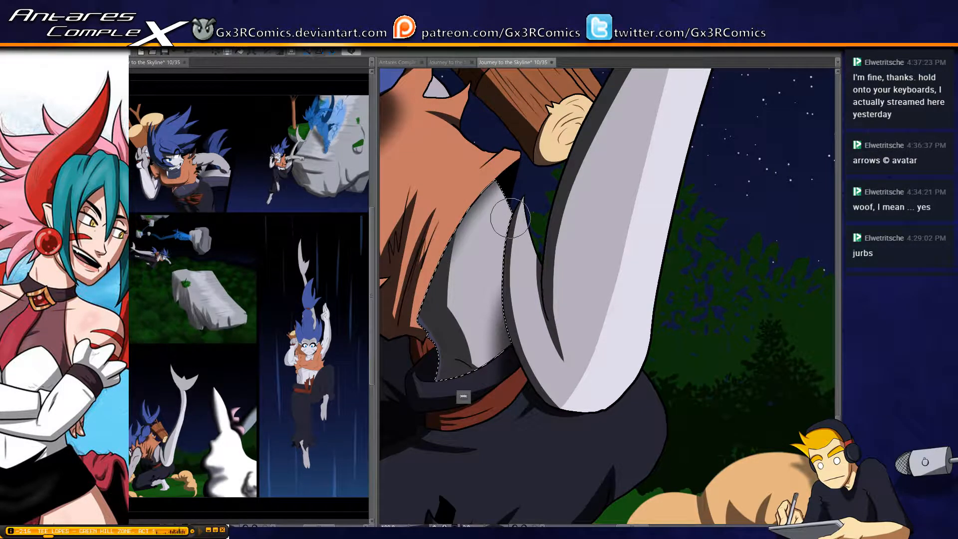
pyautogui.hotkey('ctrl', 'd')
pyautogui.moveTo(473, 380); pyautogui.dragTo(455, 255)
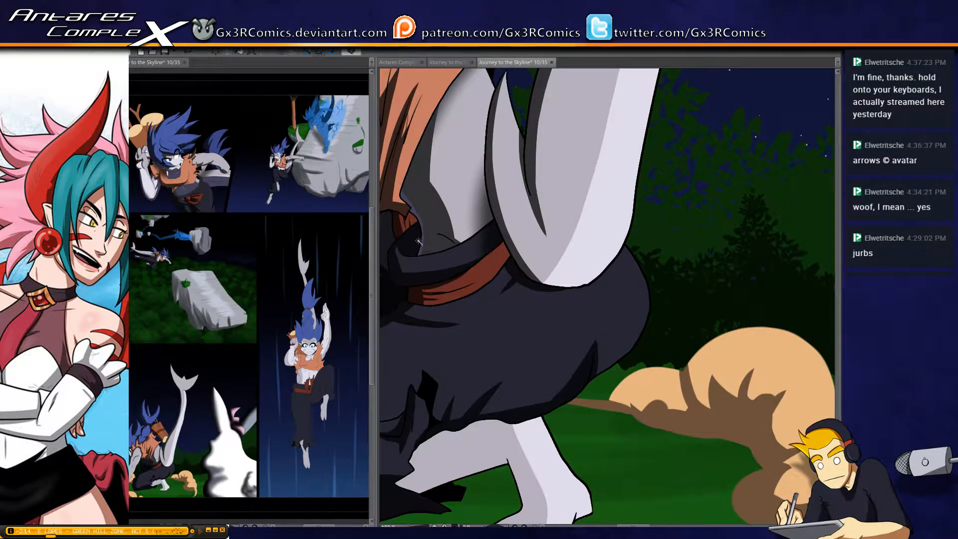
# Select the dark waistband above the red sash, then select the bare lower leg and foot beneath the trousers
pyautogui.press('w')
pyautogui.click(420, 263)
pyautogui.press('b')
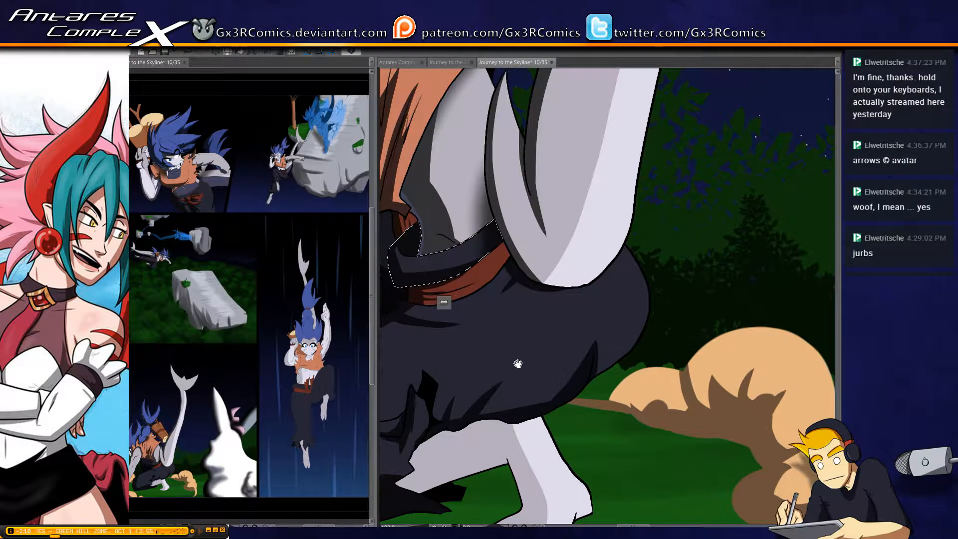
pyautogui.scroll(-5, 459, 366)
pyautogui.press('w')
pyautogui.click(439, 284)
pyautogui.moveTo(439, 283); pyautogui.dragTo(530, 265)
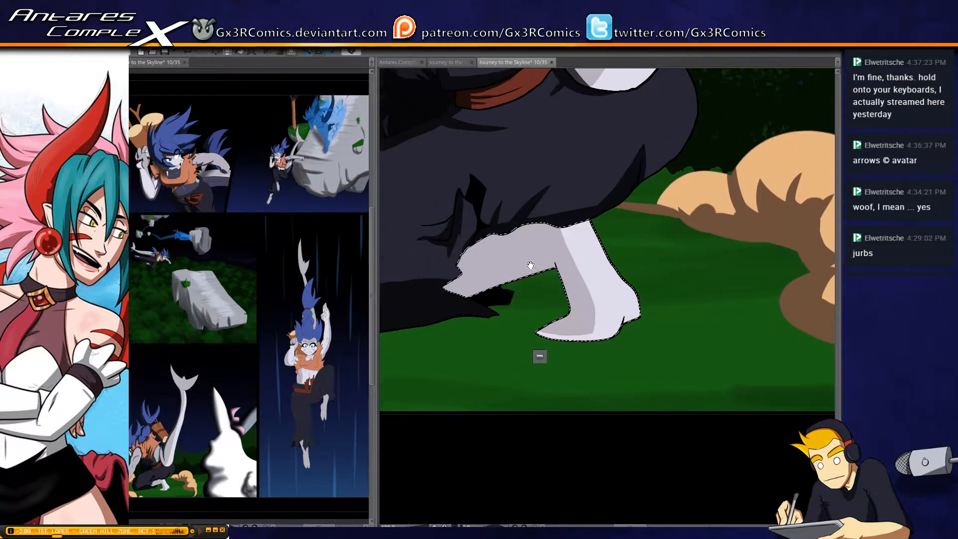
pyautogui.press('b')
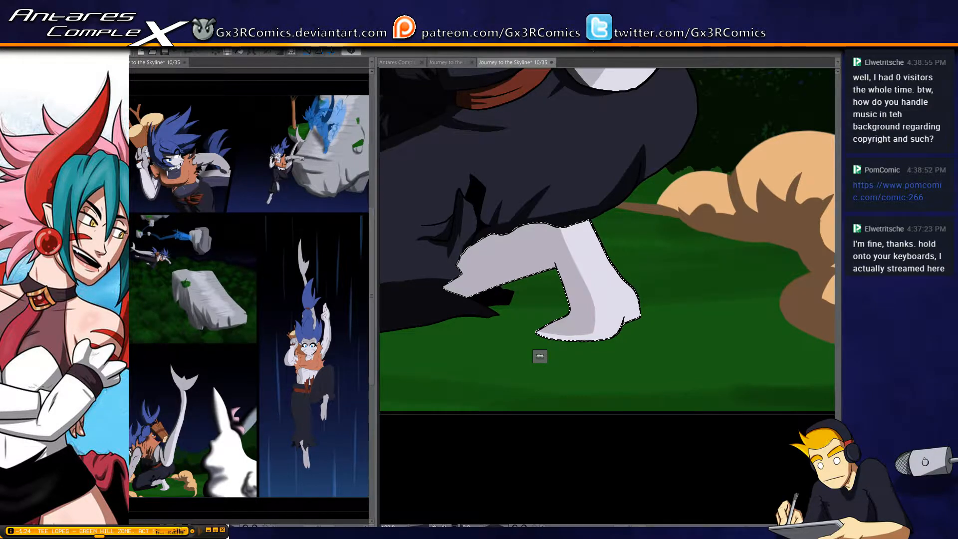
# Select the crouching figure's dark trousers and touch up the shading along the rear curve and lower hem
pyautogui.moveTo(471, 164); pyautogui.dragTo(500, 252)
pyautogui.press('w')
pyautogui.click(490, 201)
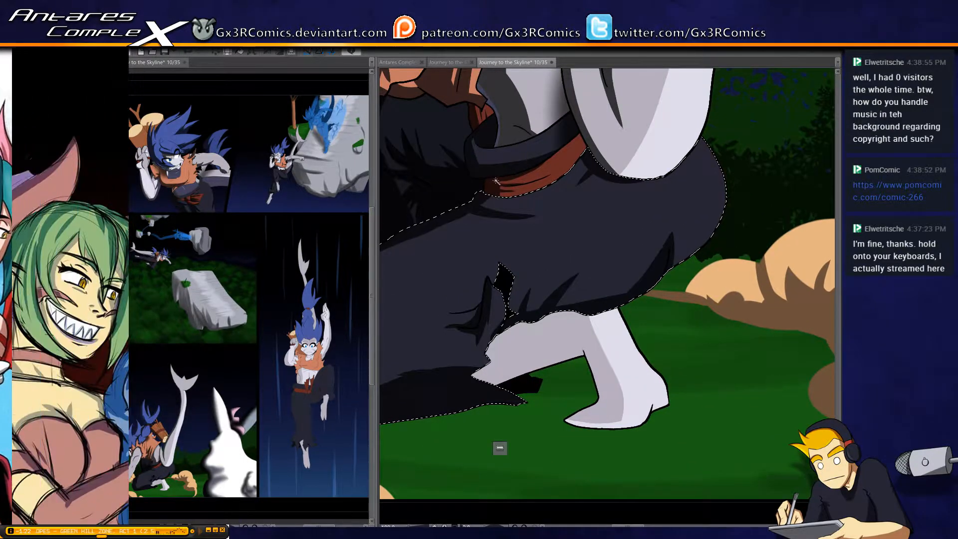
pyautogui.press('b')
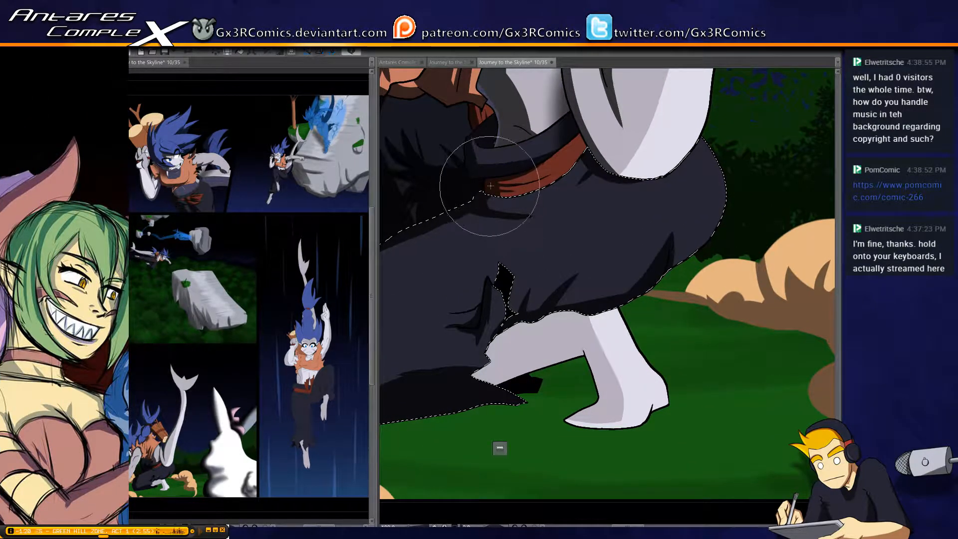
pyautogui.moveTo(485, 379); pyautogui.dragTo(522, 291)
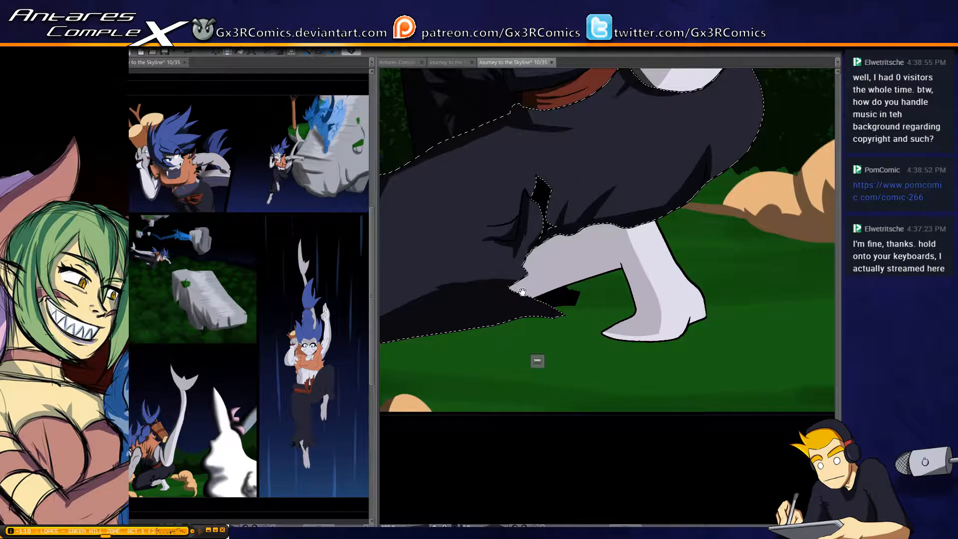
pyautogui.moveTo(627, 220); pyautogui.dragTo(514, 314)
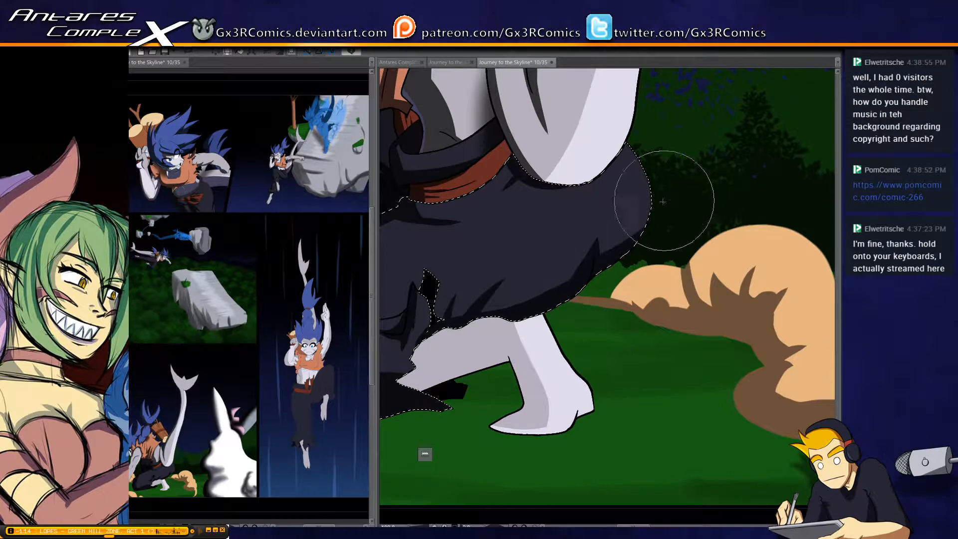
pyautogui.moveTo(593, 254)
pyautogui.mouseDown()
pyautogui.moveTo(446, 334)
pyautogui.moveTo(501, 311)
pyautogui.moveTo(468, 314)
pyautogui.moveTo(593, 278)
pyautogui.moveTo(551, 295)
pyautogui.mouseUp()
# Select the bare lower leg and foot and paint a dark shadow along the leg's underside and the foot's inner edge
pyautogui.moveTo(448, 362); pyautogui.dragTo(466, 273)
pyautogui.press('w')
pyautogui.click(461, 276)
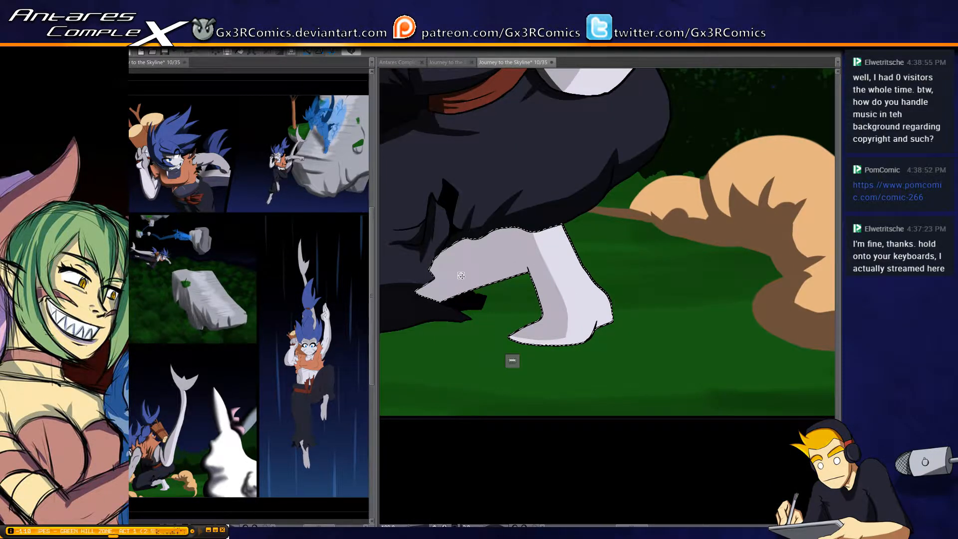
pyautogui.press('b')
pyautogui.scroll(1, 464, 262)
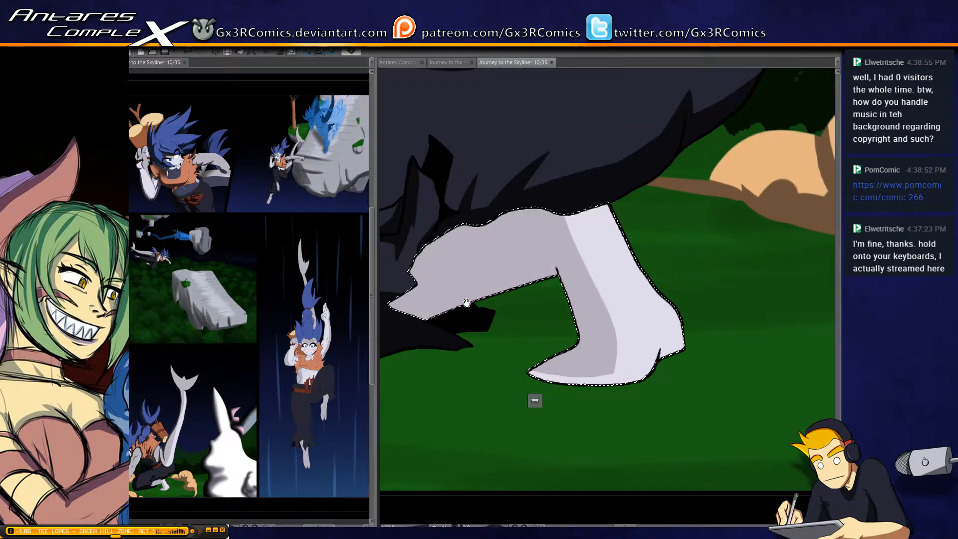
pyautogui.moveTo(466, 302)
pyautogui.mouseDown()
pyautogui.moveTo(537, 257)
pyautogui.moveTo(492, 252)
pyautogui.moveTo(695, 214)
pyautogui.moveTo(609, 214)
pyautogui.moveTo(650, 306)
pyautogui.mouseUp()
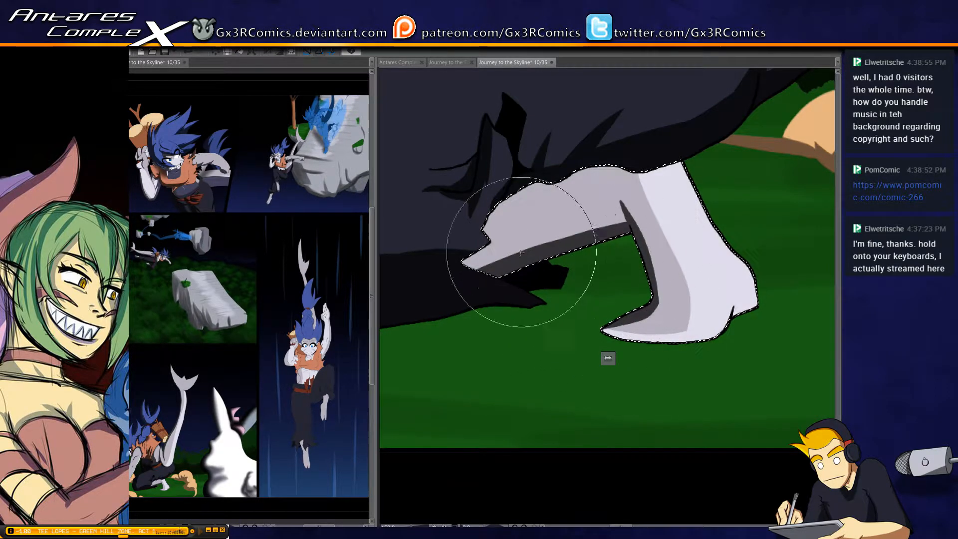
pyautogui.moveTo(487, 268)
pyautogui.mouseDown()
pyautogui.moveTo(499, 307)
pyautogui.moveTo(588, 283)
pyautogui.mouseUp()
pyautogui.moveTo(453, 285)
pyautogui.mouseDown()
pyautogui.moveTo(546, 291)
pyautogui.moveTo(630, 256)
pyautogui.mouseUp()
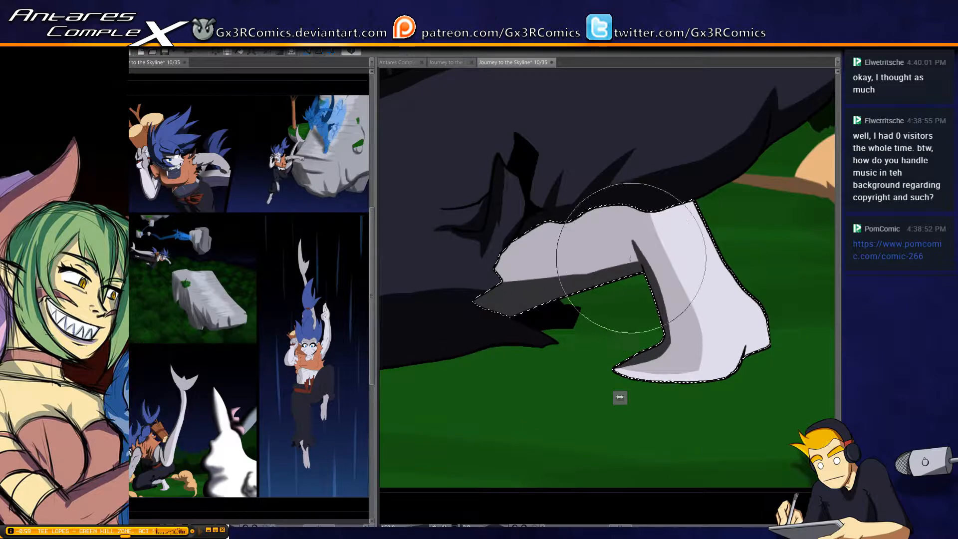
# Shade the lower leg around the knee, add a soft shadow beneath the trouser hem, and clear the selection
pyautogui.moveTo(494, 275); pyautogui.dragTo(618, 174)
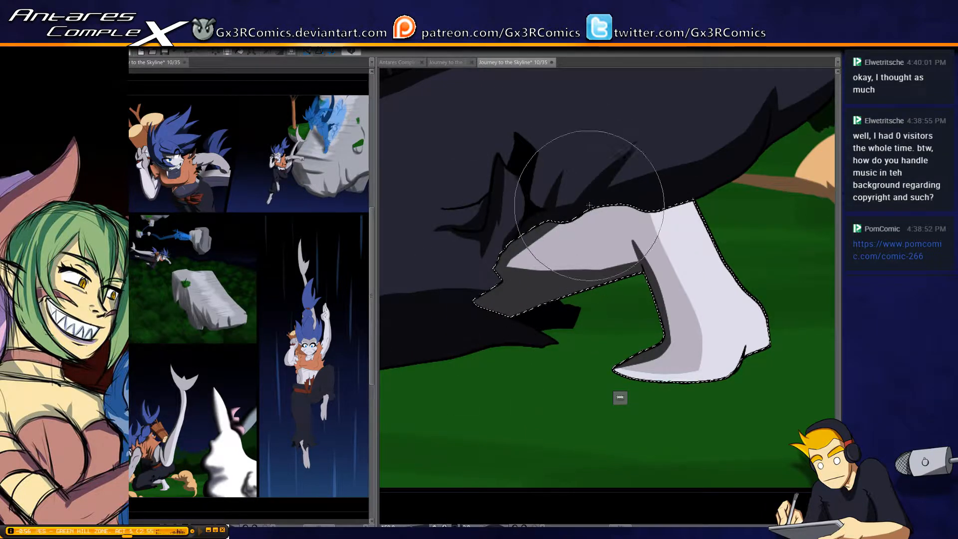
pyautogui.moveTo(540, 212)
pyautogui.mouseDown()
pyautogui.moveTo(583, 214)
pyautogui.moveTo(651, 173)
pyautogui.mouseUp()
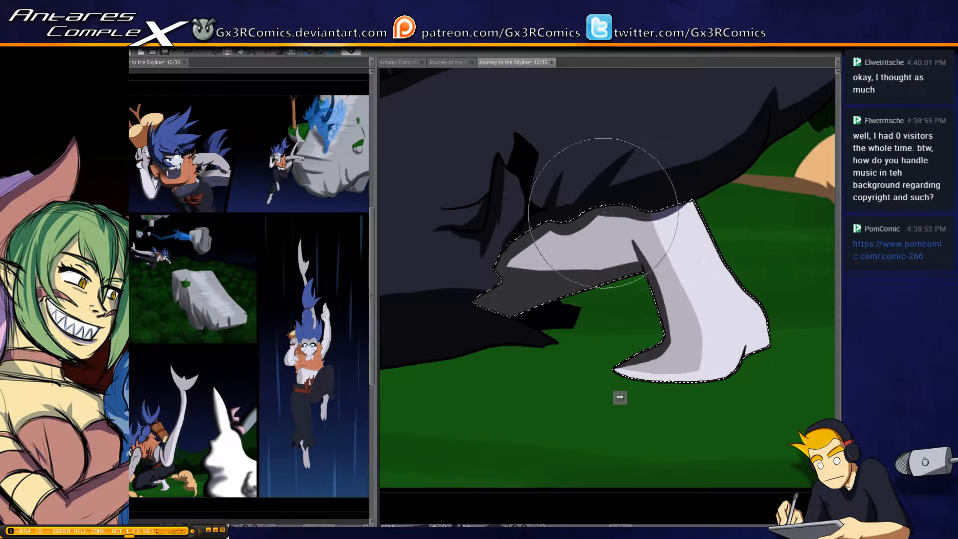
pyautogui.press(']')
pyautogui.press(']')
pyautogui.press(']')
pyautogui.press(']')
pyautogui.press('[')
pyautogui.press('[')
pyautogui.press('[')
pyautogui.press('[')
pyautogui.press('[')
pyautogui.press('[')
pyautogui.press('[')
pyautogui.press('[')
pyautogui.moveTo(598, 202)
pyautogui.mouseDown()
pyautogui.moveTo(664, 197)
pyautogui.moveTo(686, 165)
pyautogui.mouseUp()
pyautogui.moveTo(619, 204)
pyautogui.mouseDown()
pyautogui.moveTo(568, 207)
pyautogui.moveTo(699, 174)
pyautogui.mouseUp()
pyautogui.hotkey('ctrl', 'd')
# Draw a short, thin crease line across the front of the bare lower leg
pyautogui.moveTo(746, 235); pyautogui.dragTo(550, 226)
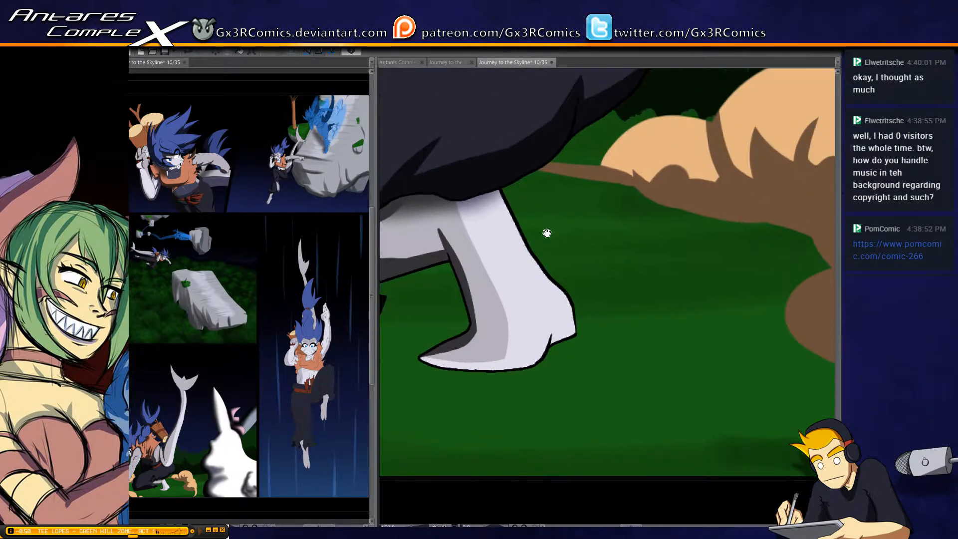
pyautogui.press(']')
pyautogui.press(']')
pyautogui.press(']')
pyautogui.press(']')
pyautogui.press(']')
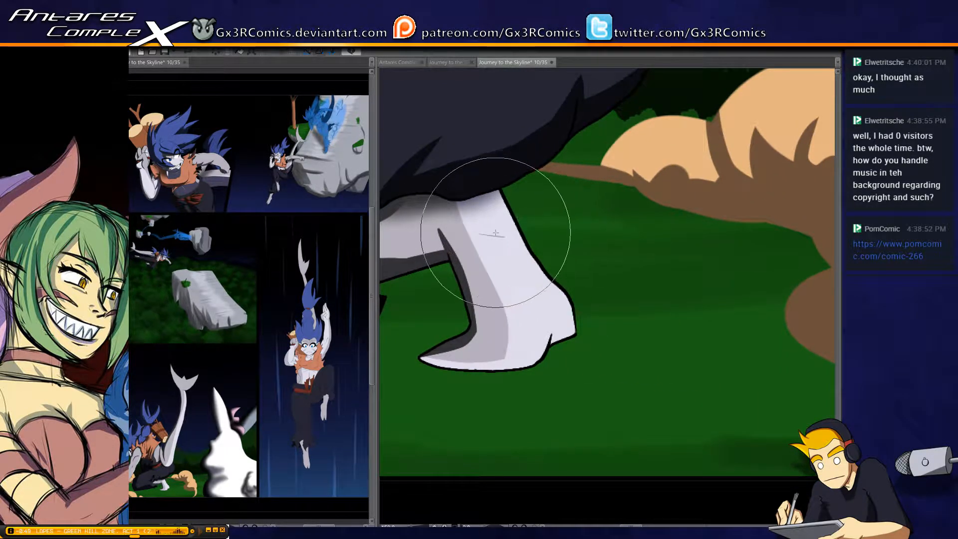
pyautogui.moveTo(582, 192)
pyautogui.mouseDown()
pyautogui.moveTo(528, 267)
pyautogui.moveTo(598, 238)
pyautogui.mouseUp()
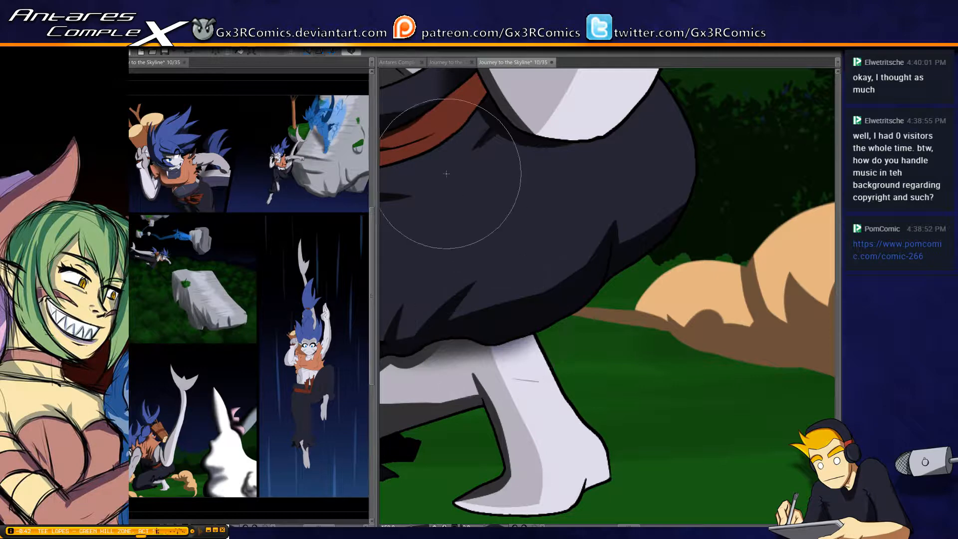
# Check the shading on the crouching figure's torso, tail, orange vest and supporting arm
pyautogui.moveTo(429, 177)
pyautogui.mouseDown()
pyautogui.moveTo(530, 199)
pyautogui.moveTo(489, 224)
pyautogui.moveTo(494, 300)
pyautogui.mouseUp()
pyautogui.moveTo(493, 240); pyautogui.dragTo(466, 349)
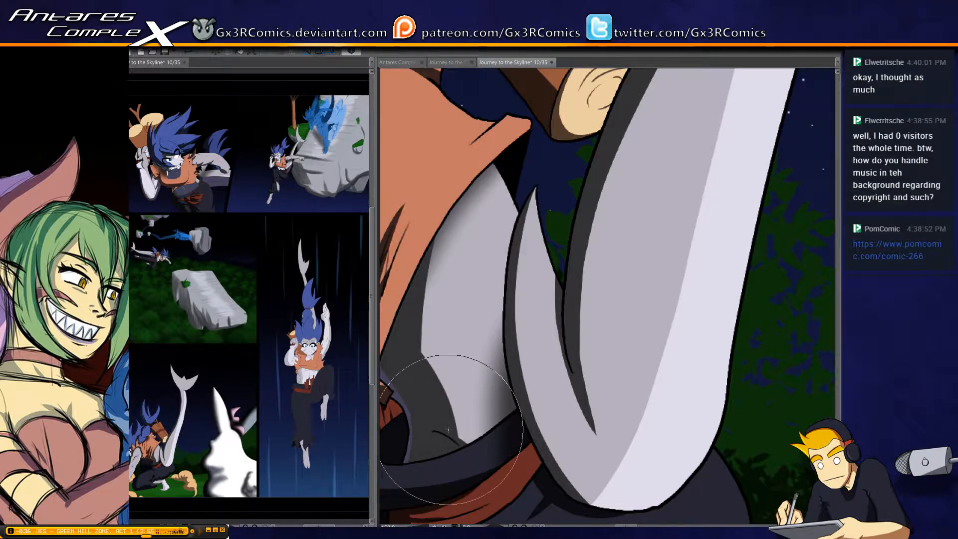
pyautogui.scroll(-2, 446, 431)
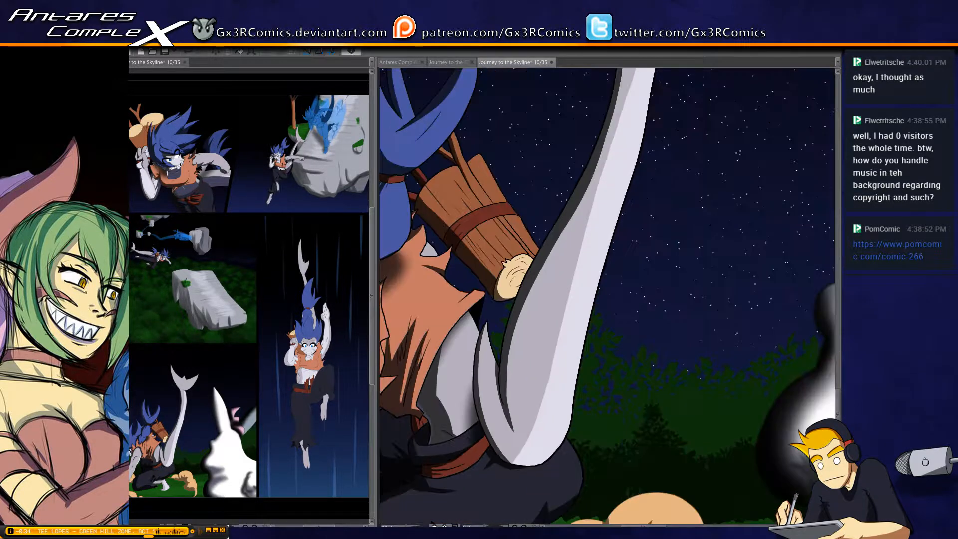
pyautogui.moveTo(456, 210); pyautogui.dragTo(539, 231)
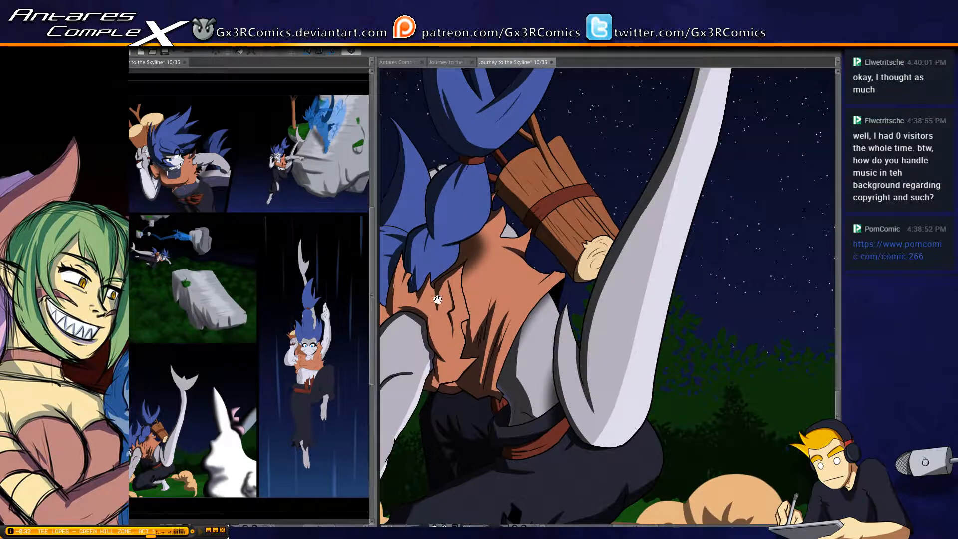
pyautogui.moveTo(437, 300); pyautogui.dragTo(455, 322)
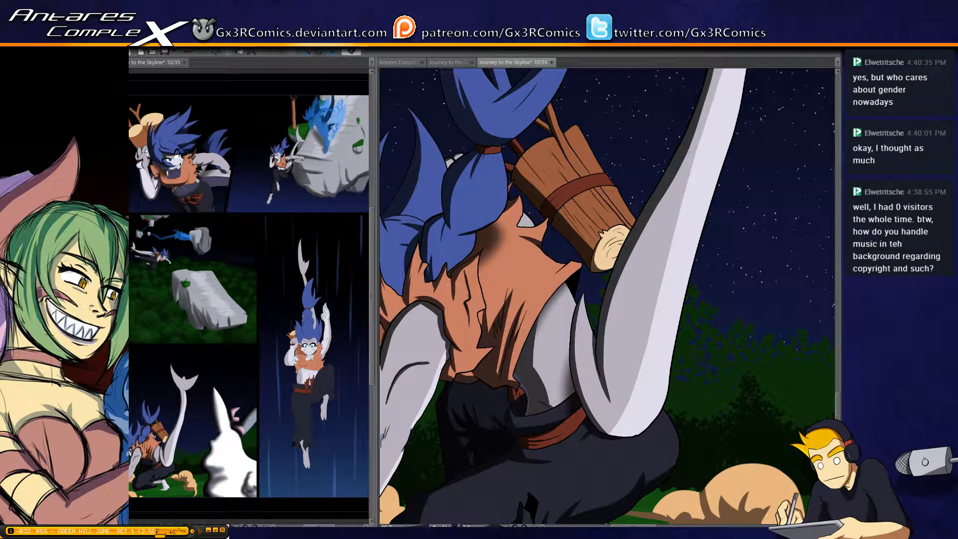
pyautogui.moveTo(491, 282); pyautogui.dragTo(515, 227)
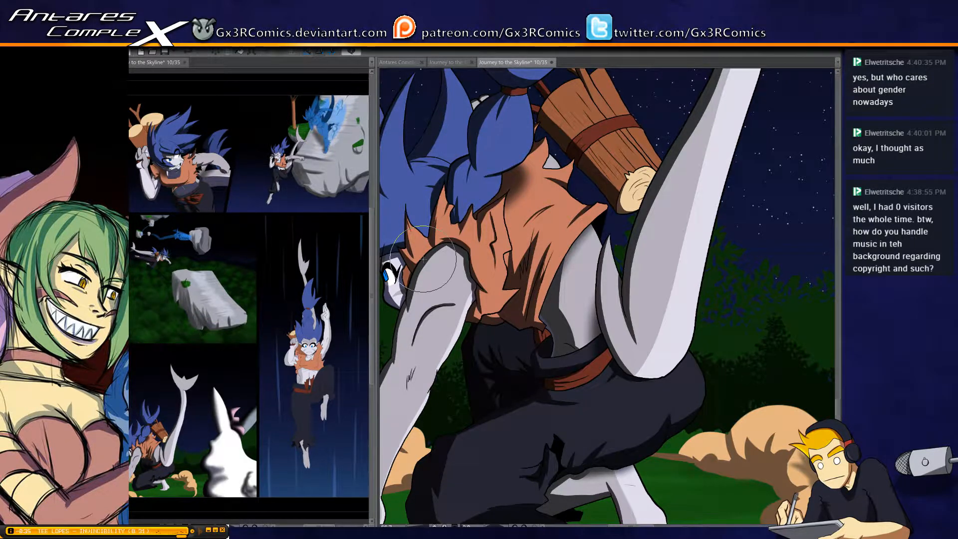
pyautogui.moveTo(407, 269); pyautogui.dragTo(501, 280)
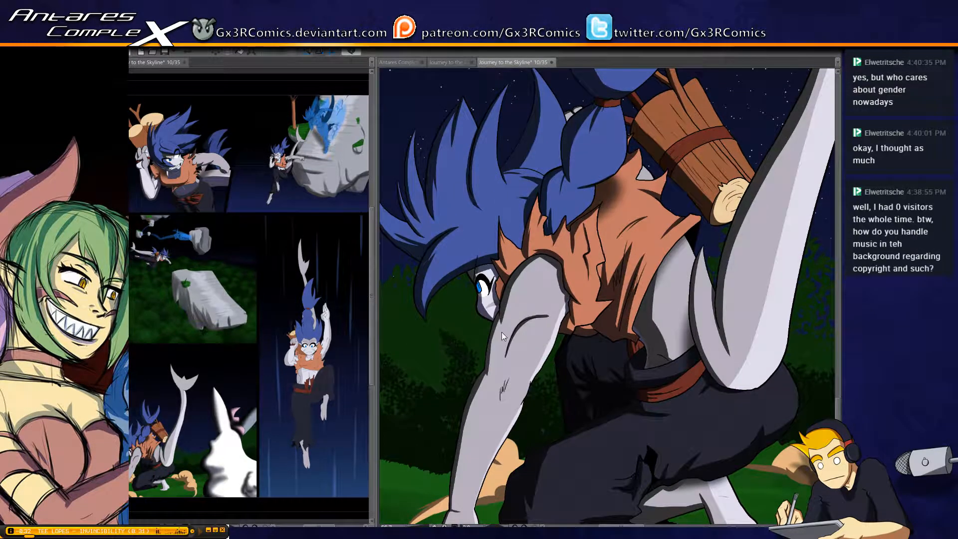
pyautogui.moveTo(502, 380); pyautogui.dragTo(489, 253)
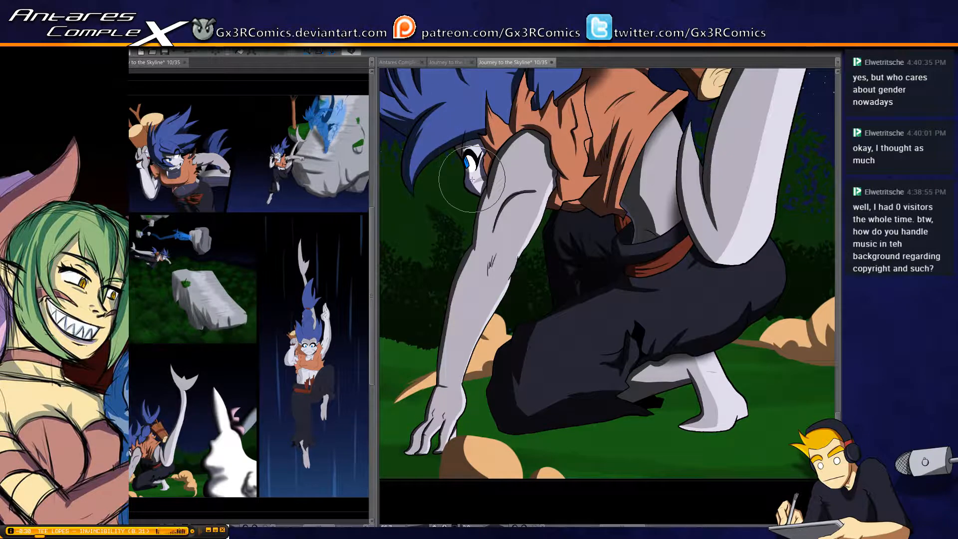
# Select the visible eye's iris, recolour it dark blue with a brighter blue brushed in, and clear the selection
pyautogui.scroll(2, 468, 174)
pyautogui.press('w')
pyautogui.click(460, 150)
pyautogui.press('g')
pyautogui.click(461, 150)
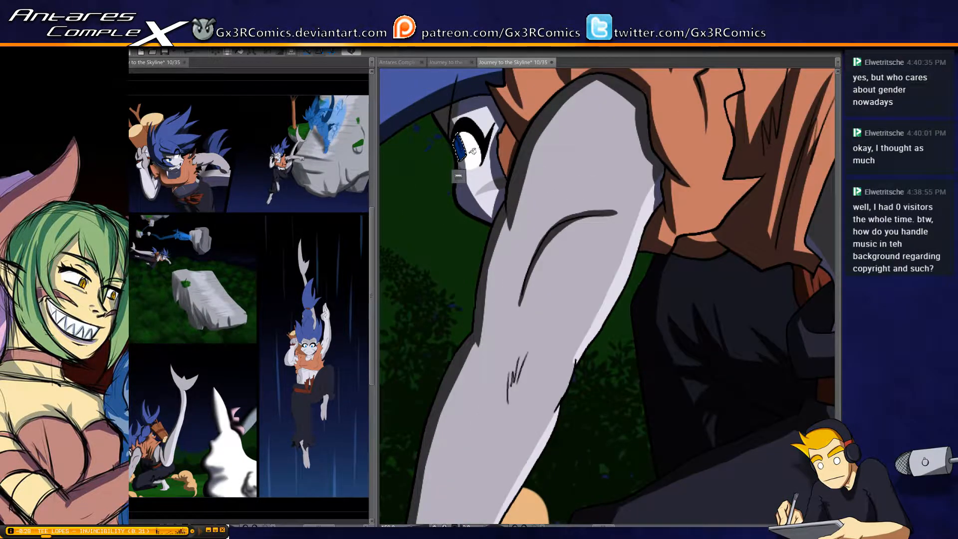
pyautogui.scroll(1, 470, 165)
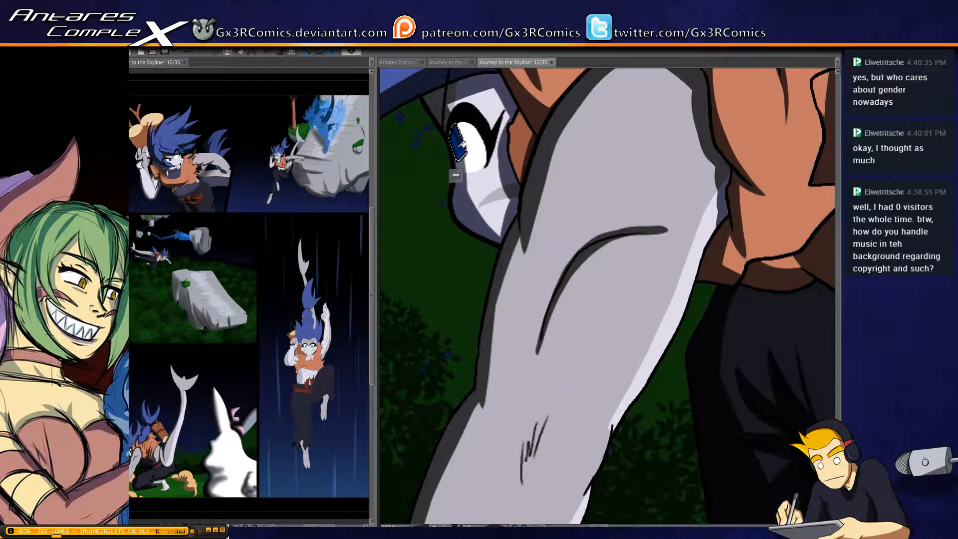
pyautogui.press('b')
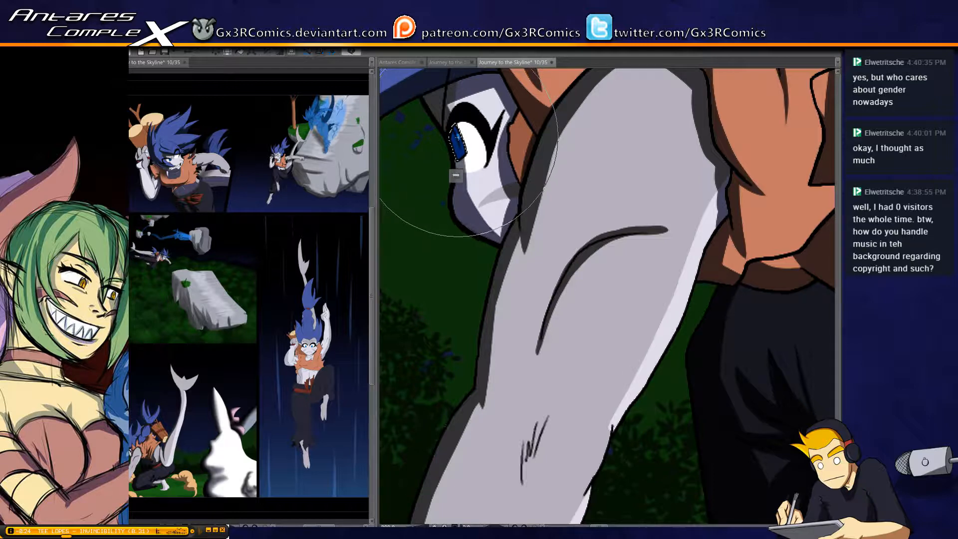
pyautogui.click(458, 137)
pyautogui.hotkey('ctrl', 'd')
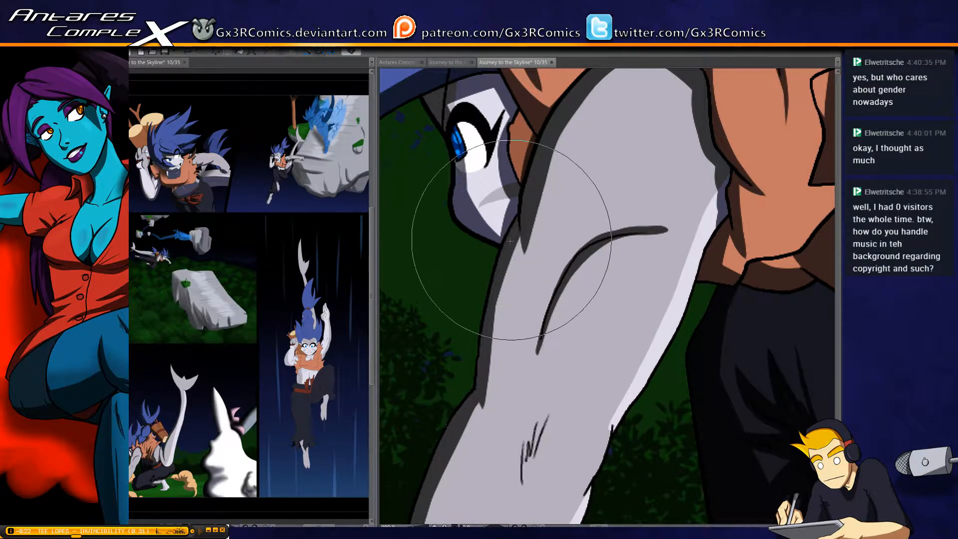
# Select the supporting arm and paint the dark edge shadow along its outer side from the elbow to the wrist
pyautogui.scroll(-2, 476, 249)
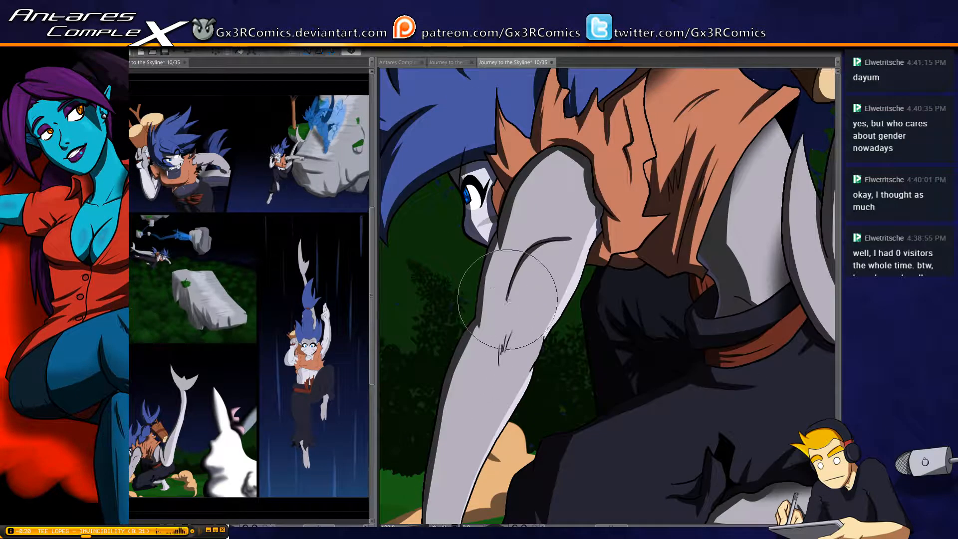
pyautogui.moveTo(508, 349)
pyautogui.mouseDown()
pyautogui.moveTo(490, 230)
pyautogui.moveTo(508, 108)
pyautogui.mouseUp()
pyautogui.moveTo(455, 189); pyautogui.dragTo(431, 298)
pyautogui.press('w')
pyautogui.click(466, 205)
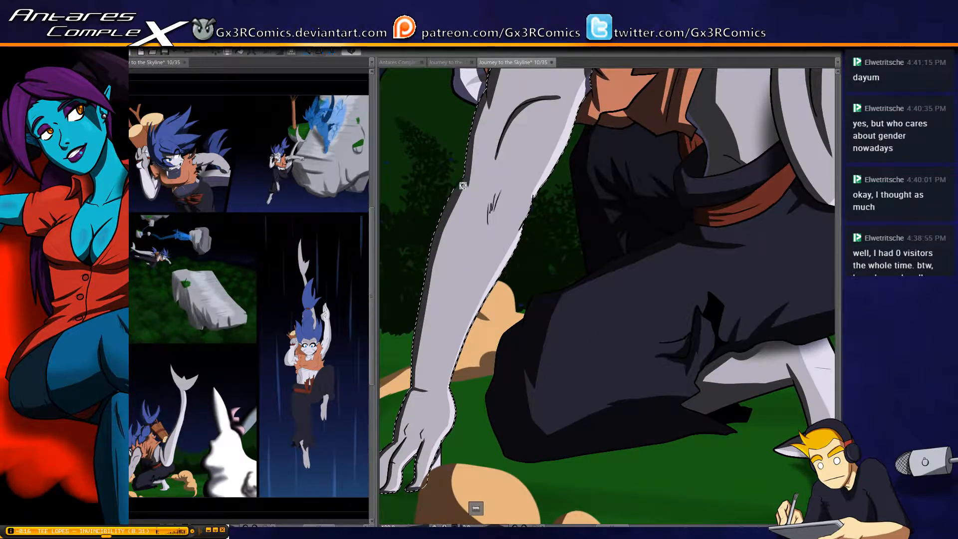
pyautogui.press('b')
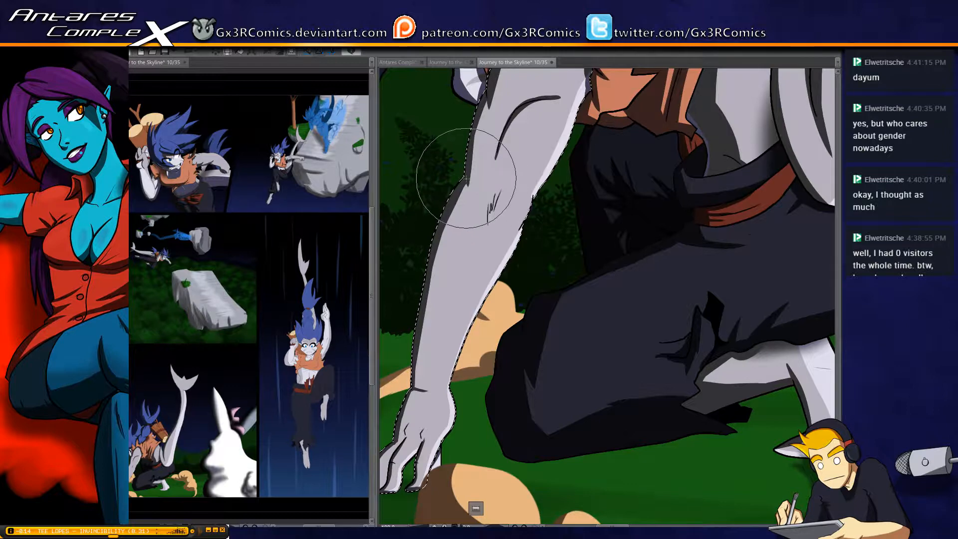
pyautogui.moveTo(466, 177)
pyautogui.mouseDown()
pyautogui.moveTo(426, 313)
pyautogui.moveTo(446, 225)
pyautogui.moveTo(457, 191)
pyautogui.moveTo(417, 380)
pyautogui.mouseUp()
pyautogui.moveTo(428, 305); pyautogui.dragTo(417, 387)
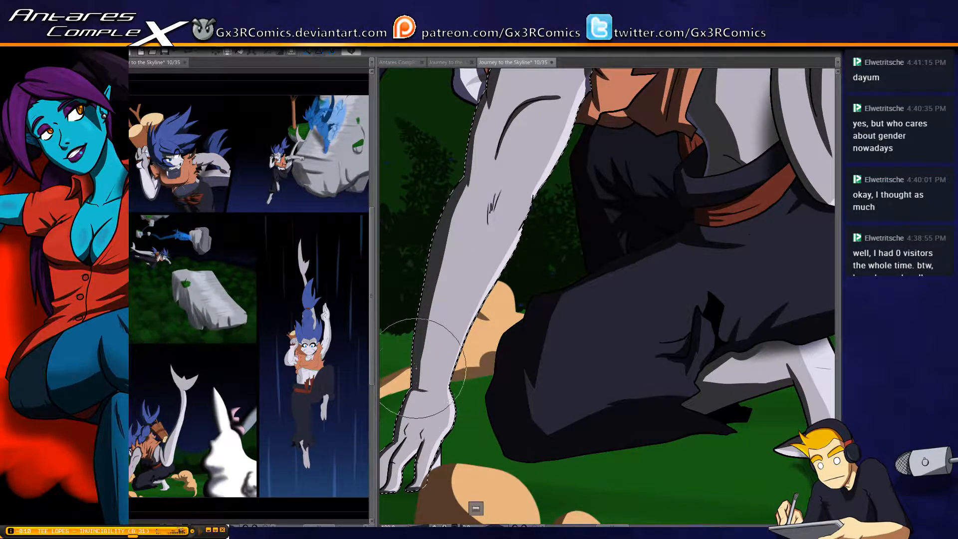
# Fill in the scribbled elbow crease with dark shadow, clear the selection, and add a short thin crease line above it
pyautogui.moveTo(469, 215)
pyautogui.mouseDown()
pyautogui.moveTo(451, 244)
pyautogui.moveTo(467, 265)
pyautogui.mouseUp()
pyautogui.hotkey('ctrl', 'd')
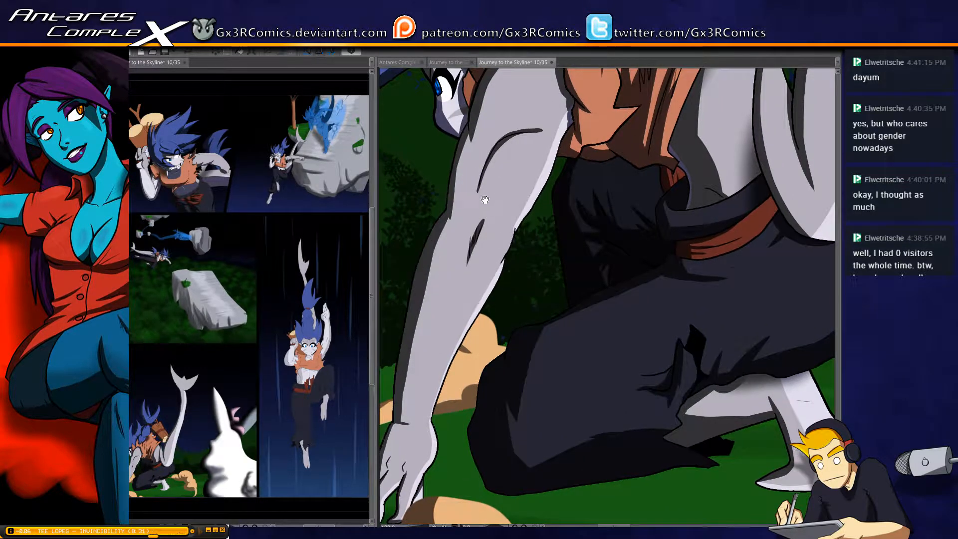
pyautogui.moveTo(483, 199); pyautogui.dragTo(465, 274)
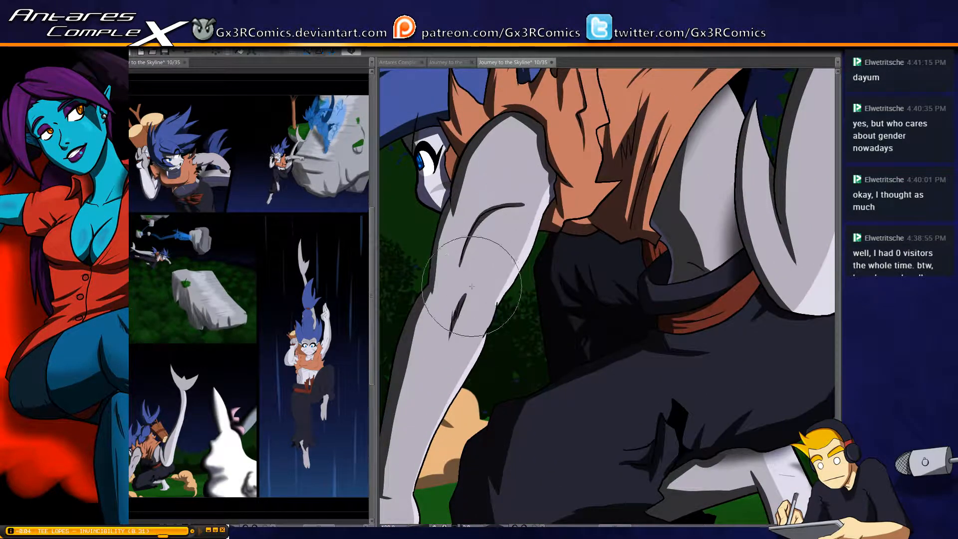
pyautogui.scroll(1, 487, 292)
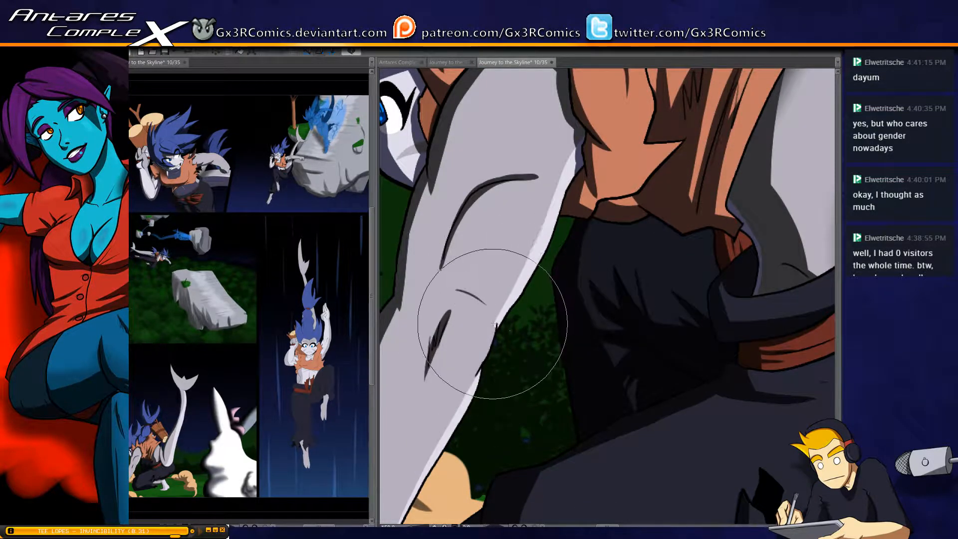
# Touch up the supporting arm's rear outline and light rim beside the elbow
pyautogui.moveTo(545, 280); pyautogui.dragTo(498, 340)
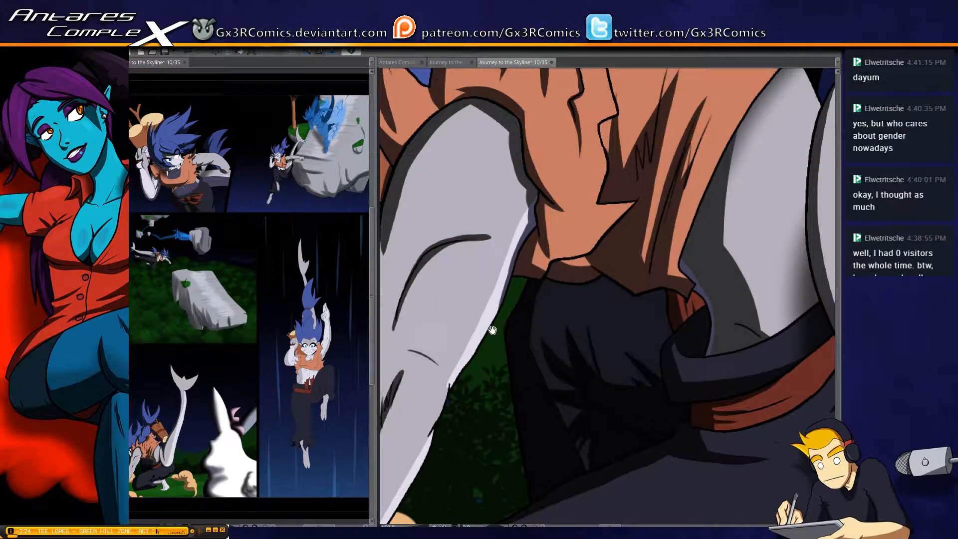
pyautogui.moveTo(449, 394); pyautogui.dragTo(483, 315)
pyautogui.moveTo(456, 368); pyautogui.dragTo(477, 332)
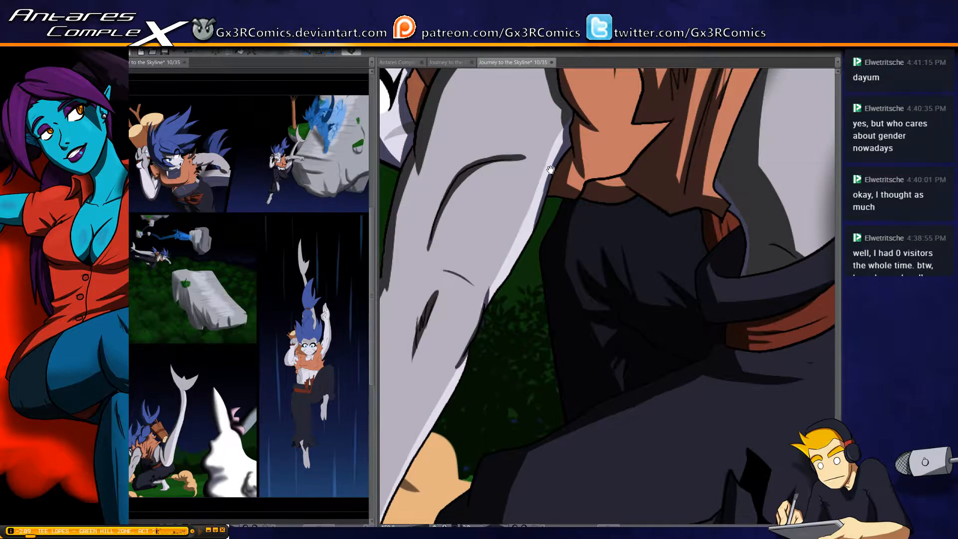
pyautogui.moveTo(549, 88); pyautogui.dragTo(534, 248)
pyautogui.moveTo(621, 175); pyautogui.dragTo(467, 373)
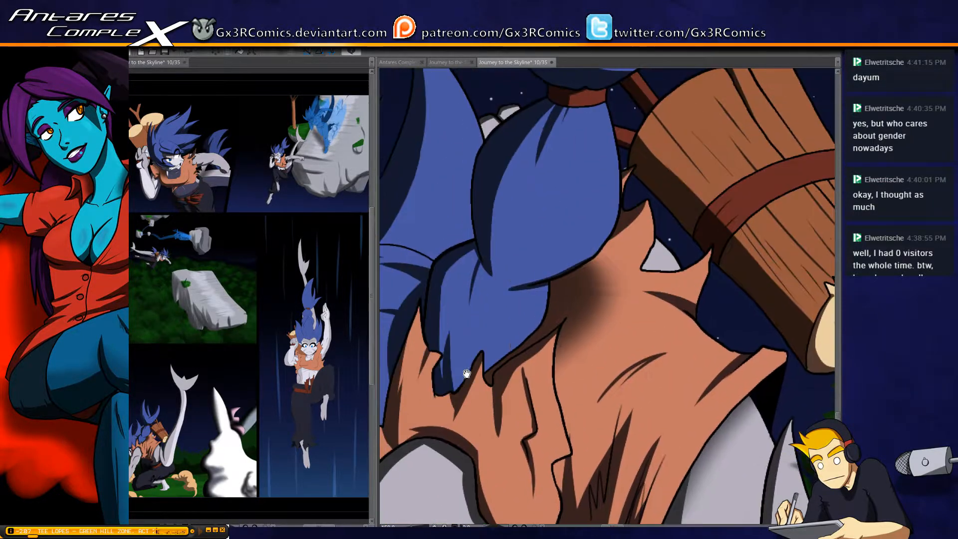
pyautogui.scroll(-2, 553, 278)
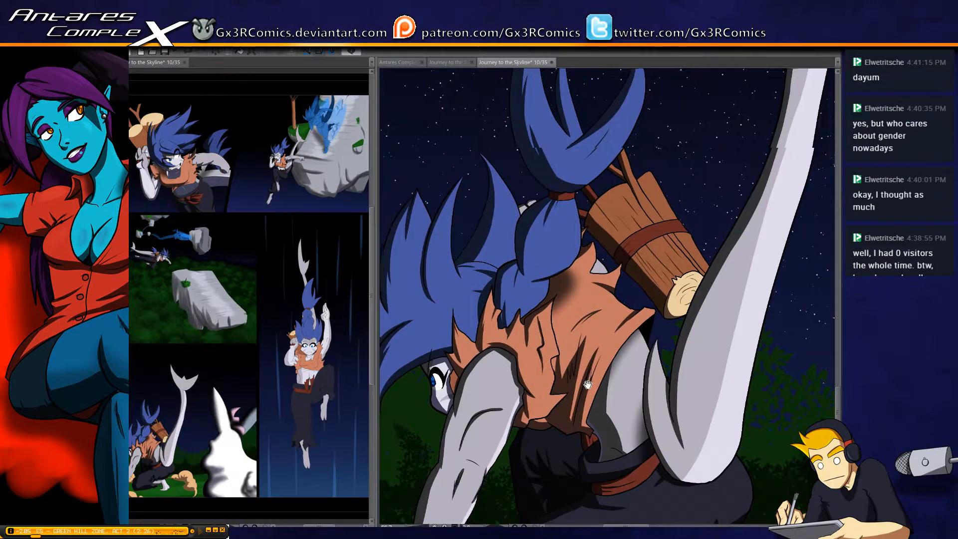
# Look over the crouching-figure panel, clear any selection, and go to the falling figure in the tall panel
pyautogui.moveTo(590, 393)
pyautogui.mouseDown()
pyautogui.moveTo(447, 314)
pyautogui.moveTo(497, 336)
pyautogui.mouseUp()
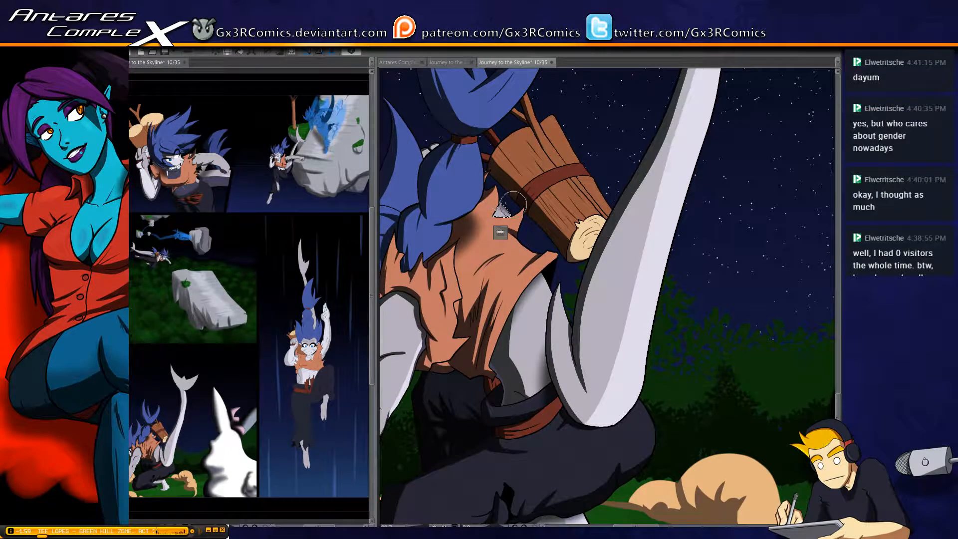
pyautogui.hotkey('ctrl', 'd')
pyautogui.moveTo(569, 421); pyautogui.dragTo(548, 230)
pyautogui.moveTo(611, 374); pyautogui.dragTo(507, 328)
pyautogui.moveTo(615, 341); pyautogui.dragTo(565, 375)
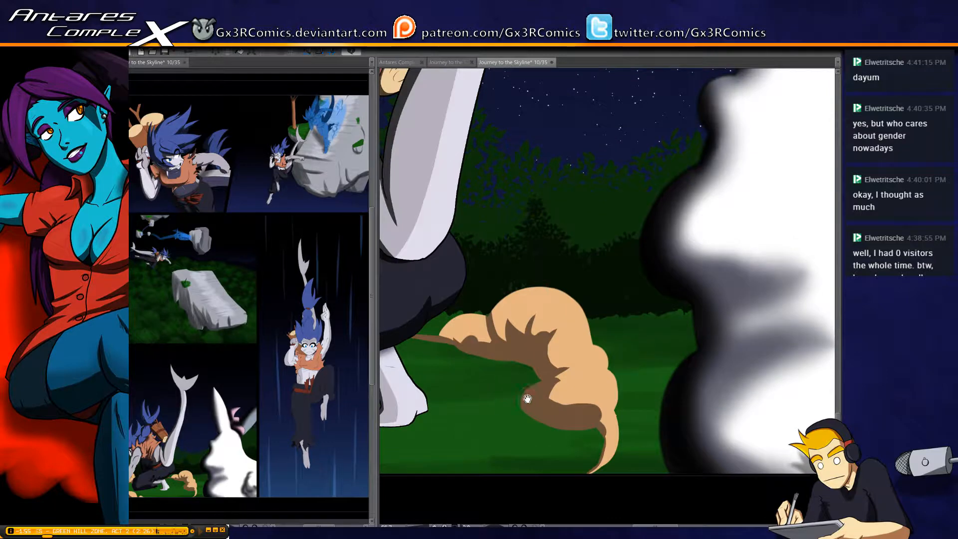
pyautogui.moveTo(528, 398); pyautogui.dragTo(562, 510)
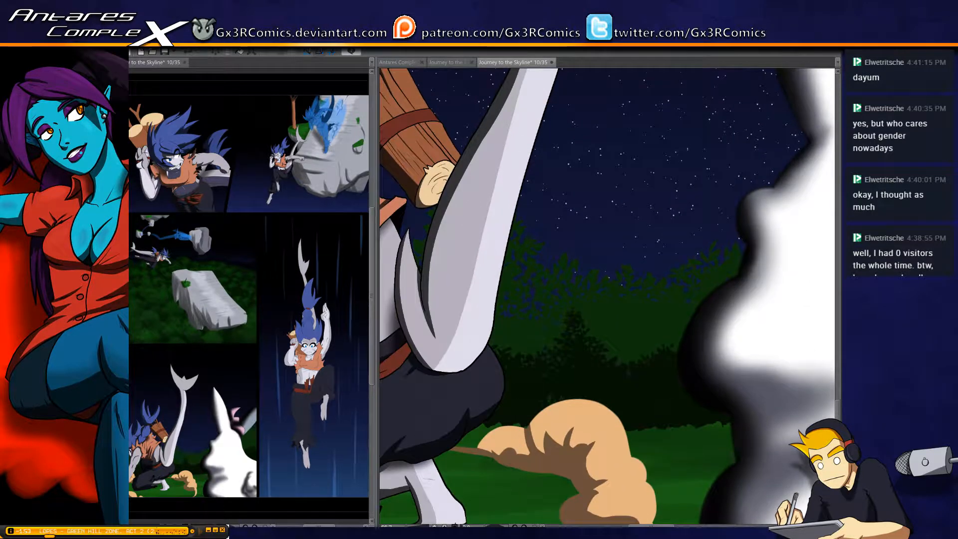
pyautogui.moveTo(489, 301); pyautogui.dragTo(495, 343)
pyautogui.scroll(-3, 521, 289)
pyautogui.moveTo(618, 305); pyautogui.dragTo(396, 374)
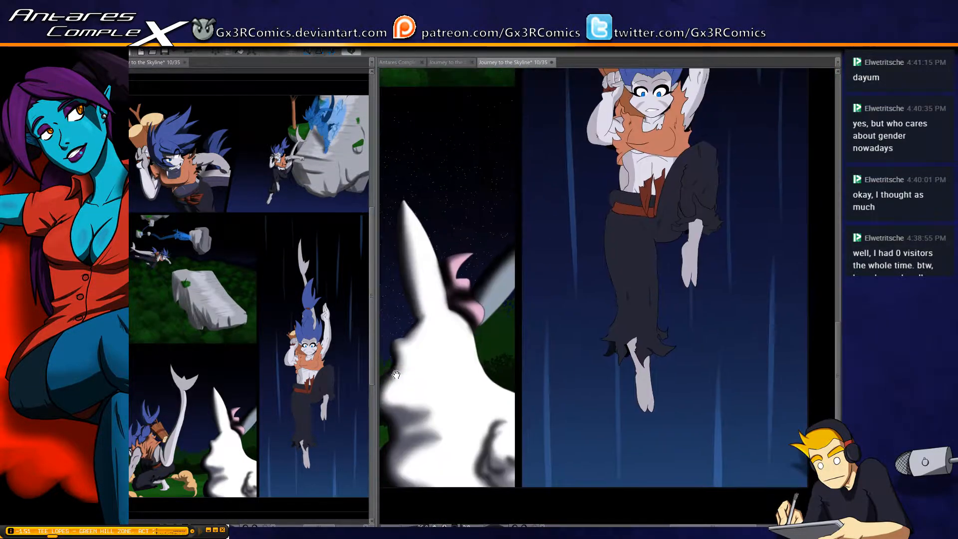
pyautogui.moveTo(572, 288); pyautogui.dragTo(426, 400)
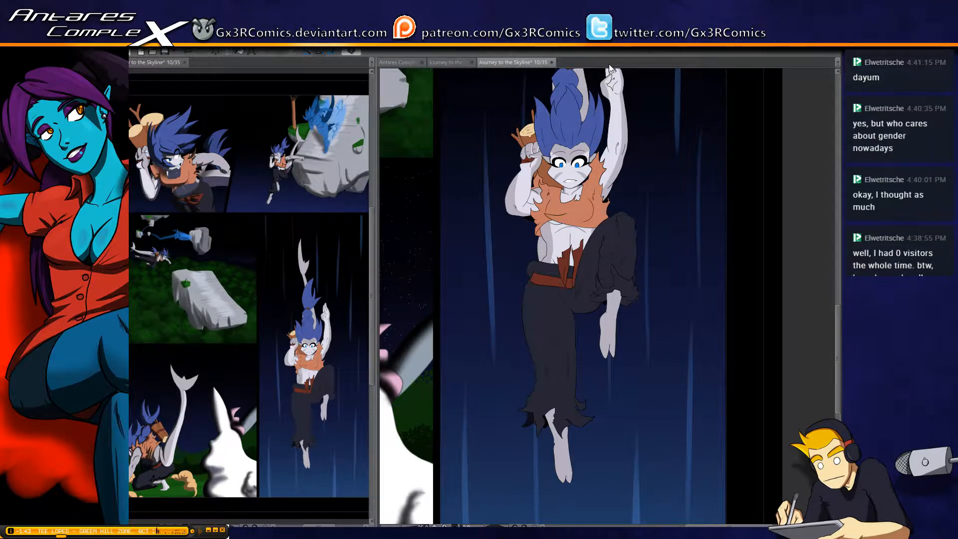
pyautogui.scroll(2, 578, 128)
pyautogui.moveTo(512, 187); pyautogui.dragTo(546, 211)
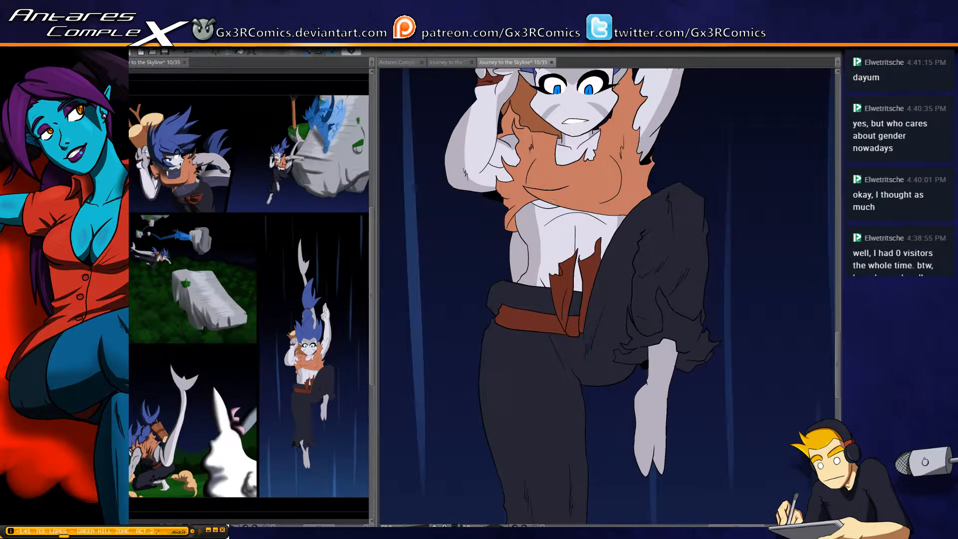
# Select the falling figure's bare midriff and paint a dark edge shadow down its shaded side from shirt to waistband
pyautogui.click(560, 219)
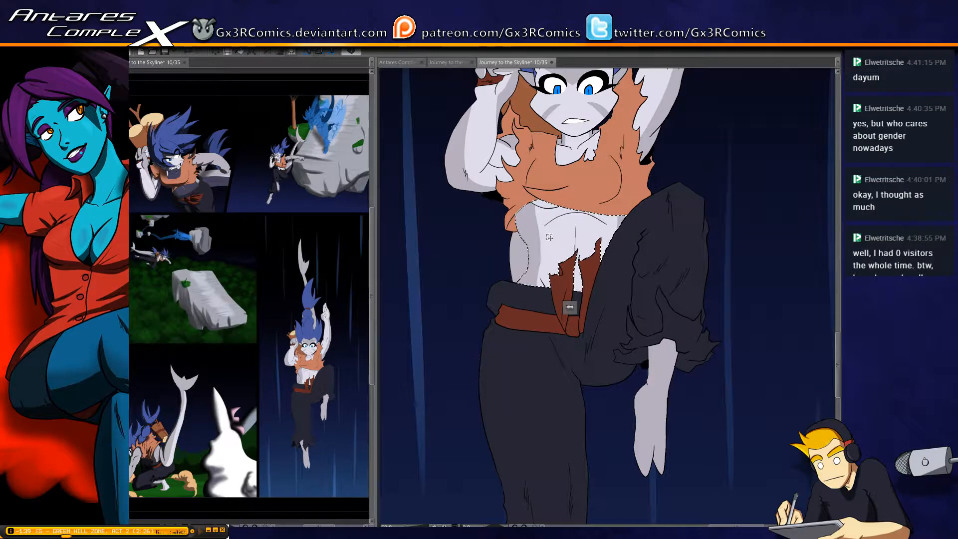
pyautogui.scroll(1, 549, 237)
pyautogui.press('p')
pyautogui.scroll(1, 543, 211)
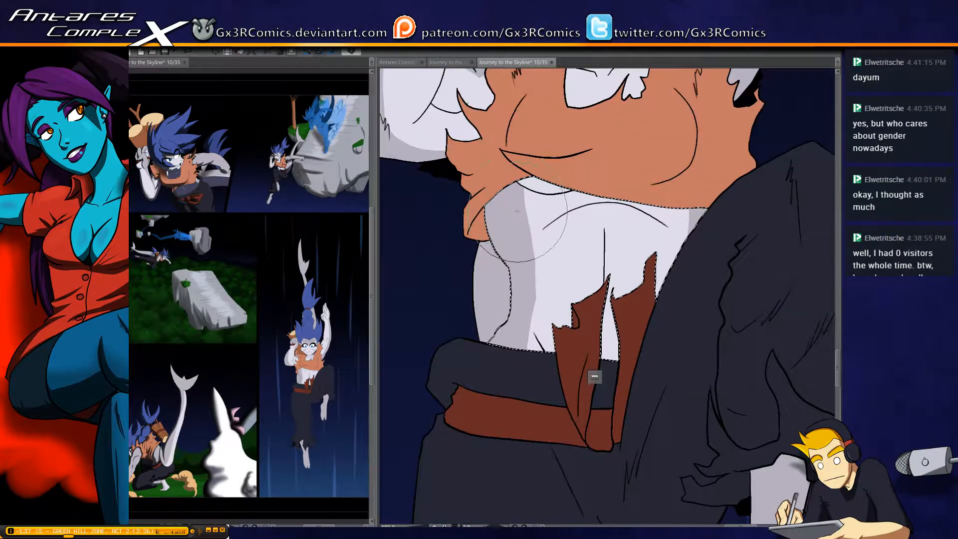
pyautogui.moveTo(489, 200); pyautogui.dragTo(515, 263)
pyautogui.hotkey('ctrl', 'z')
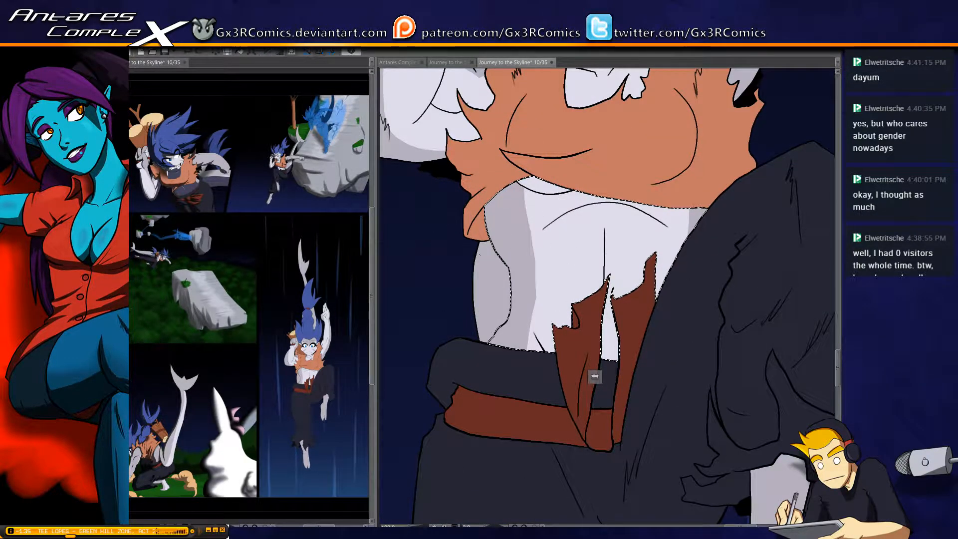
pyautogui.moveTo(488, 197)
pyautogui.mouseDown()
pyautogui.moveTo(532, 285)
pyautogui.moveTo(486, 351)
pyautogui.mouseUp()
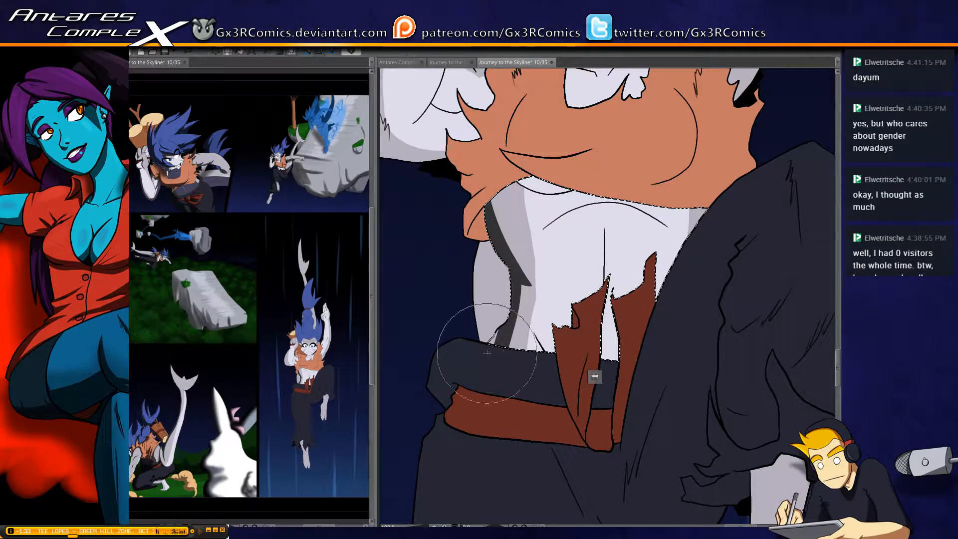
pyautogui.moveTo(515, 302); pyautogui.dragTo(452, 432)
pyautogui.moveTo(526, 282); pyautogui.dragTo(498, 367)
pyautogui.moveTo(528, 284); pyautogui.dragTo(493, 400)
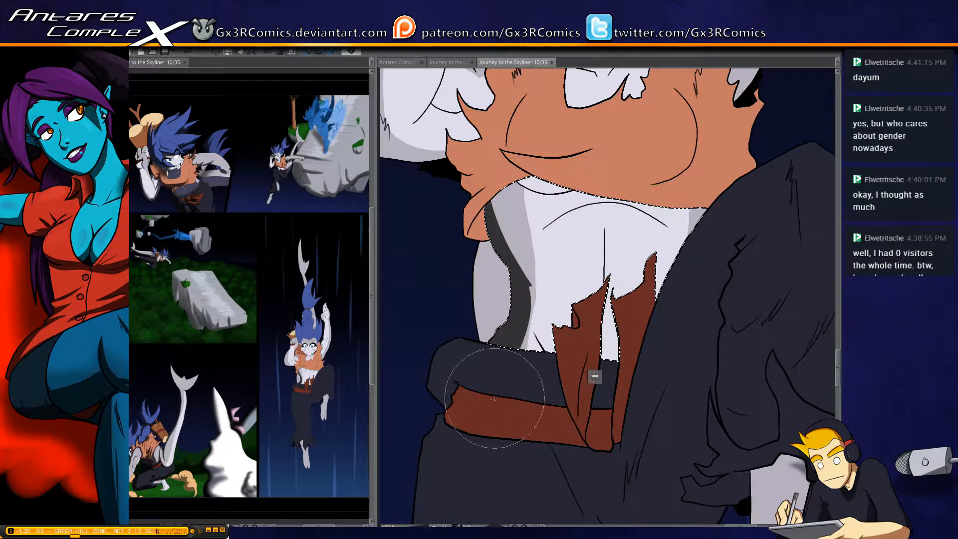
# Darken the small crease above the waistband and widen the upper part of the midriff's side shadow beneath the shirt
pyautogui.moveTo(529, 327); pyautogui.dragTo(559, 366)
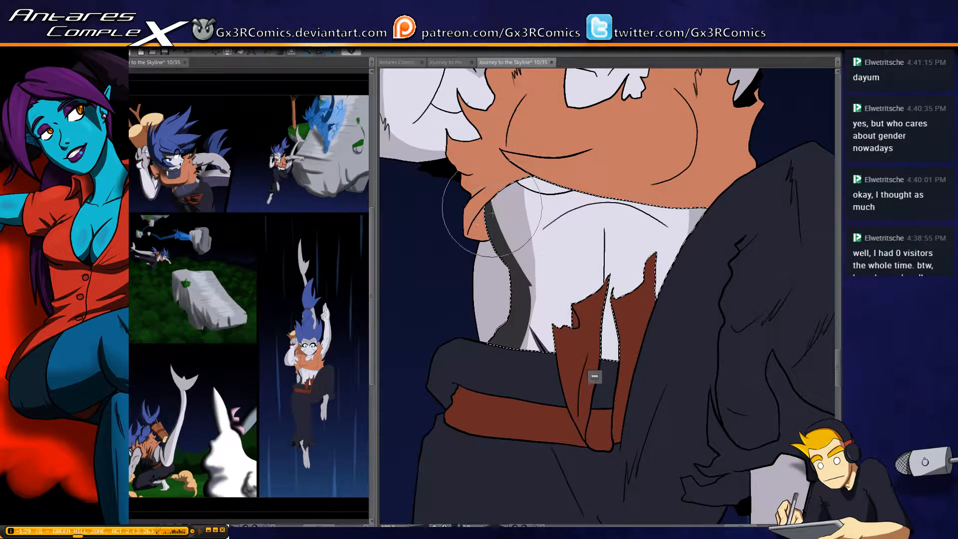
pyautogui.moveTo(493, 193)
pyautogui.mouseDown()
pyautogui.moveTo(530, 285)
pyautogui.moveTo(501, 198)
pyautogui.moveTo(506, 236)
pyautogui.moveTo(532, 284)
pyautogui.mouseUp()
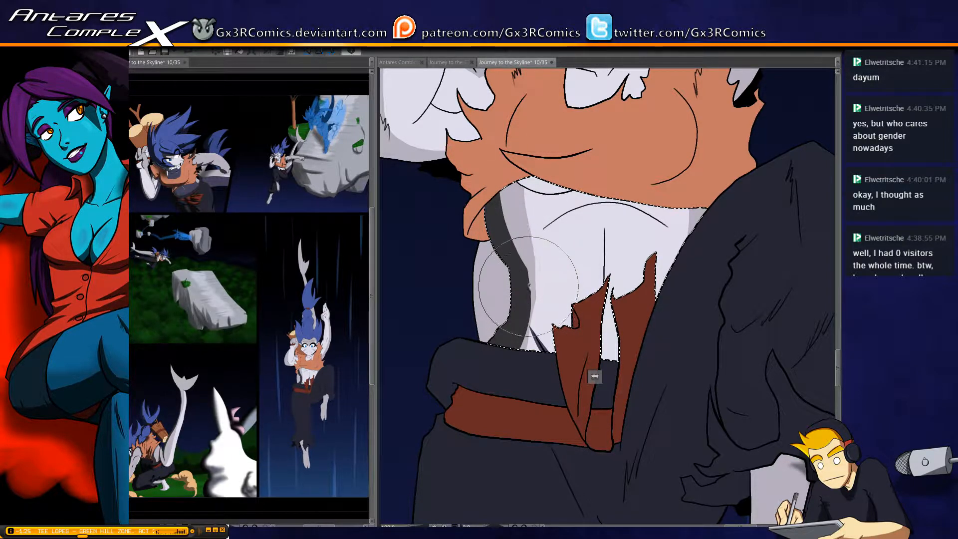
pyautogui.moveTo(525, 273)
pyautogui.mouseDown()
pyautogui.moveTo(513, 242)
pyautogui.moveTo(500, 140)
pyautogui.mouseUp()
pyautogui.moveTo(510, 197); pyautogui.dragTo(529, 254)
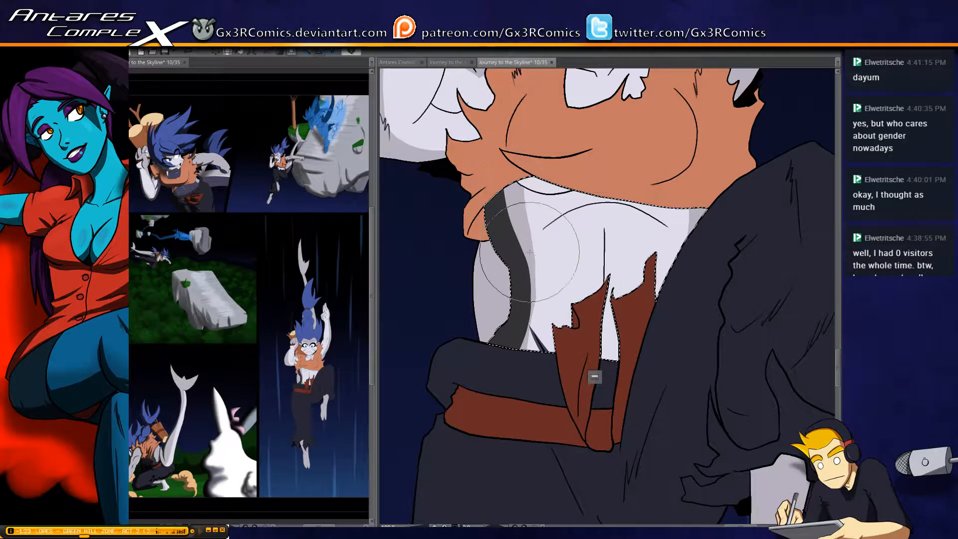
pyautogui.moveTo(535, 192)
pyautogui.mouseDown()
pyautogui.moveTo(523, 242)
pyautogui.moveTo(511, 205)
pyautogui.moveTo(527, 245)
pyautogui.moveTo(514, 165)
pyautogui.moveTo(524, 247)
pyautogui.moveTo(532, 248)
pyautogui.moveTo(512, 214)
pyautogui.moveTo(533, 264)
pyautogui.mouseUp()
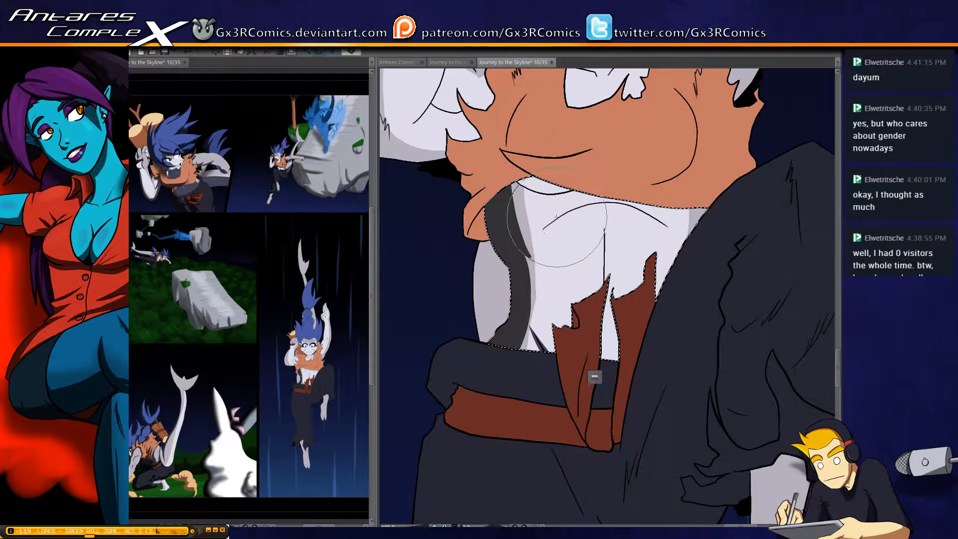
pyautogui.hotkey('ctrl', 'z')
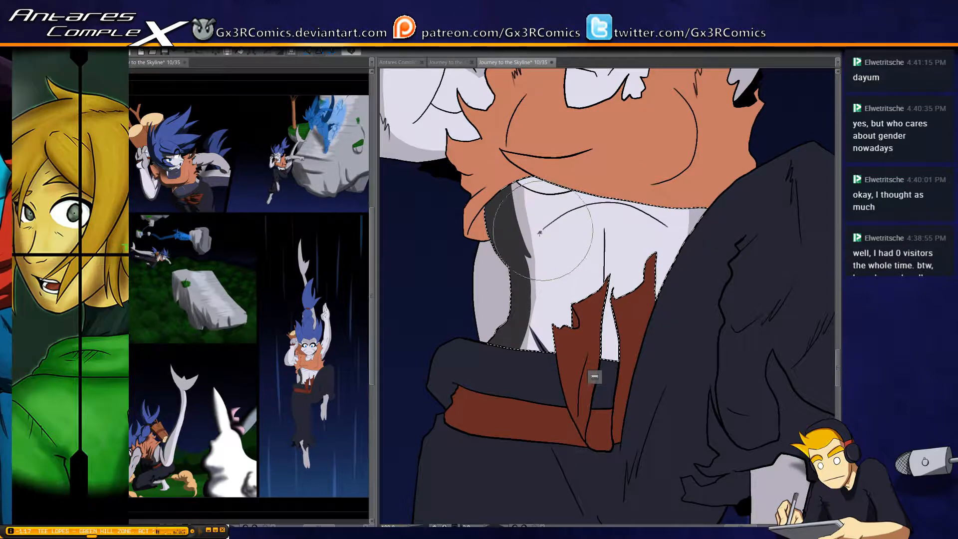
# Add tapered shadows along the rib arch and the abdomen's centre line, and shade the skin beneath the shirt hem
pyautogui.moveTo(539, 233)
pyautogui.mouseDown()
pyautogui.moveTo(574, 211)
pyautogui.moveTo(623, 208)
pyautogui.mouseUp()
pyautogui.moveTo(553, 221)
pyautogui.mouseDown()
pyautogui.moveTo(590, 204)
pyautogui.moveTo(643, 209)
pyautogui.mouseUp()
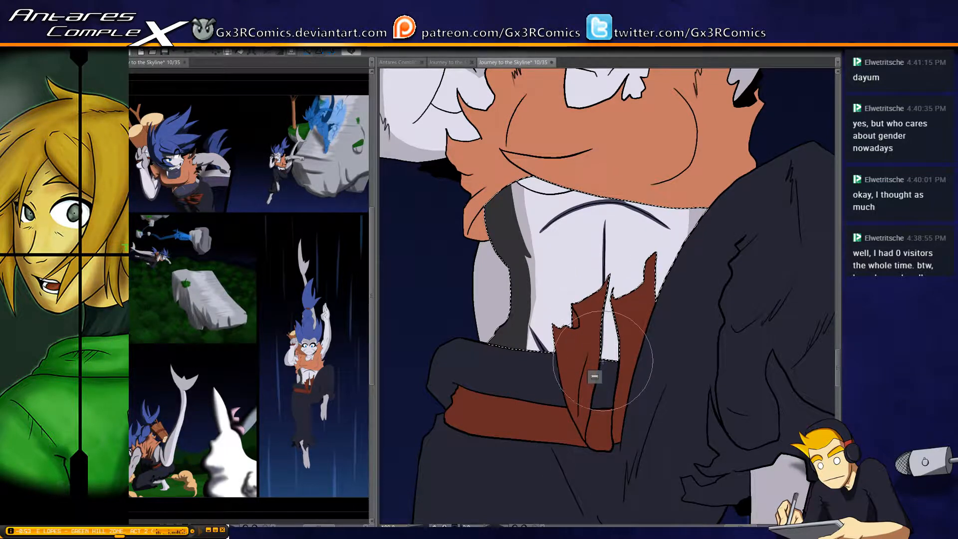
pyautogui.moveTo(533, 223); pyautogui.dragTo(543, 304)
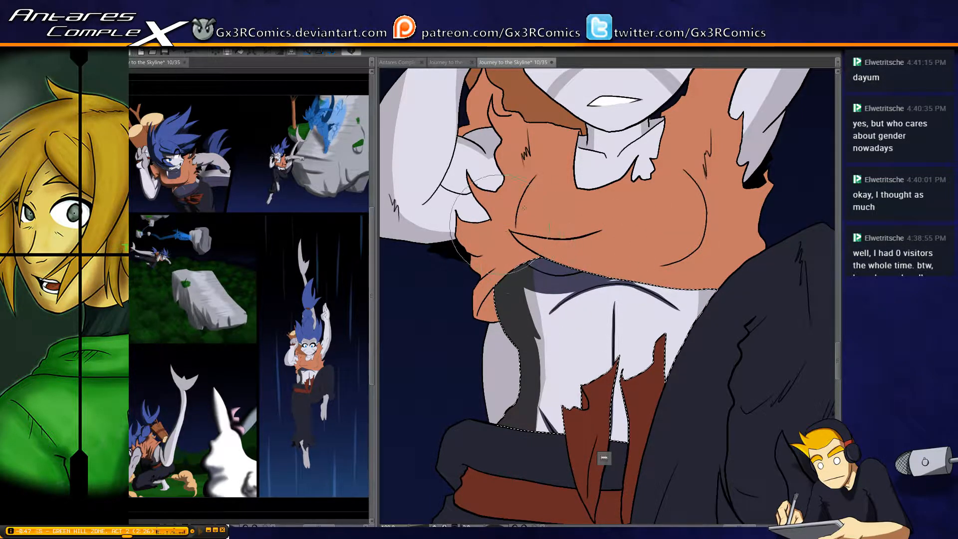
# Select the bent arm holding the log and shade the elbow's underside and the fold beside the torn sleeve
pyautogui.moveTo(531, 295)
pyautogui.mouseDown()
pyautogui.moveTo(535, 326)
pyautogui.moveTo(526, 310)
pyautogui.moveTo(605, 366)
pyautogui.mouseUp()
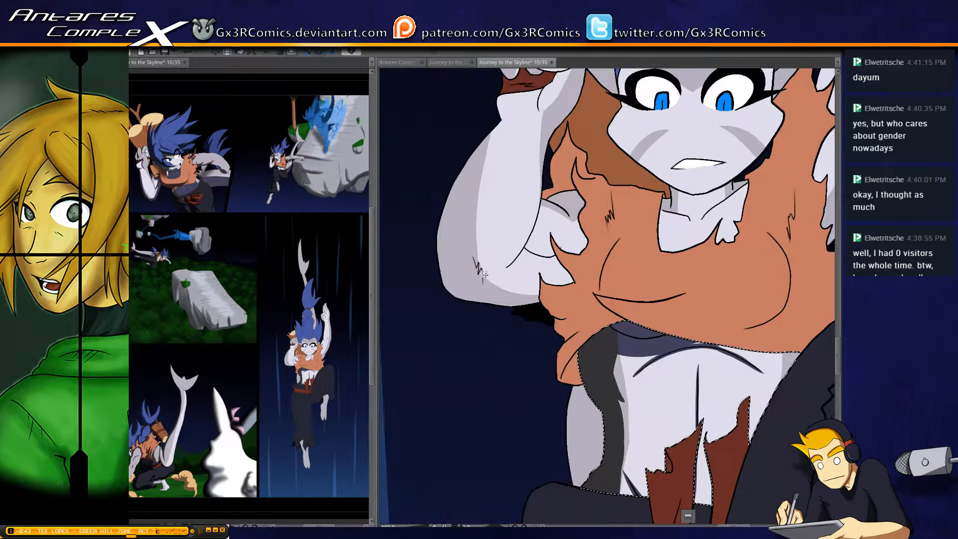
pyautogui.press('w')
pyautogui.click(504, 262)
pyautogui.moveTo(444, 292)
pyautogui.mouseDown()
pyautogui.moveTo(519, 307)
pyautogui.moveTo(541, 300)
pyautogui.moveTo(504, 303)
pyautogui.mouseUp()
pyautogui.moveTo(508, 234); pyautogui.dragTo(525, 247)
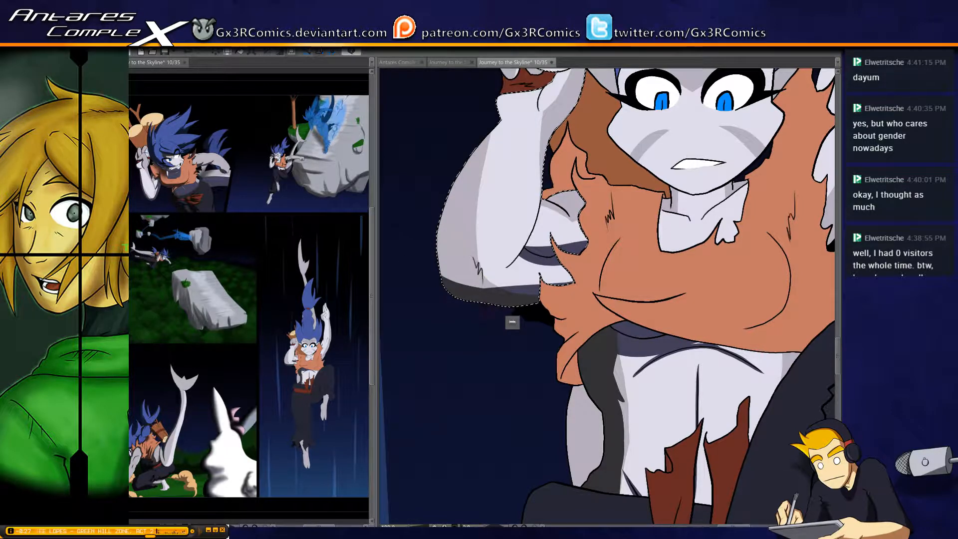
# Paint the dark edge shadow up the bent forearm's outer side and fill in the scribbled elbow crease
pyautogui.moveTo(470, 219); pyautogui.dragTo(474, 252)
pyautogui.moveTo(447, 316); pyautogui.dragTo(470, 193)
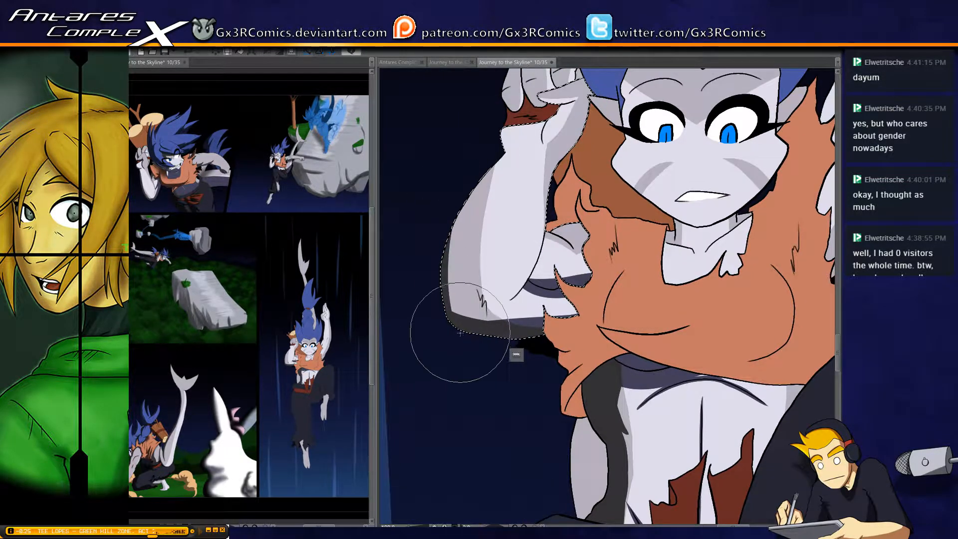
pyautogui.moveTo(463, 331); pyautogui.dragTo(497, 175)
pyautogui.moveTo(463, 330); pyautogui.dragTo(490, 183)
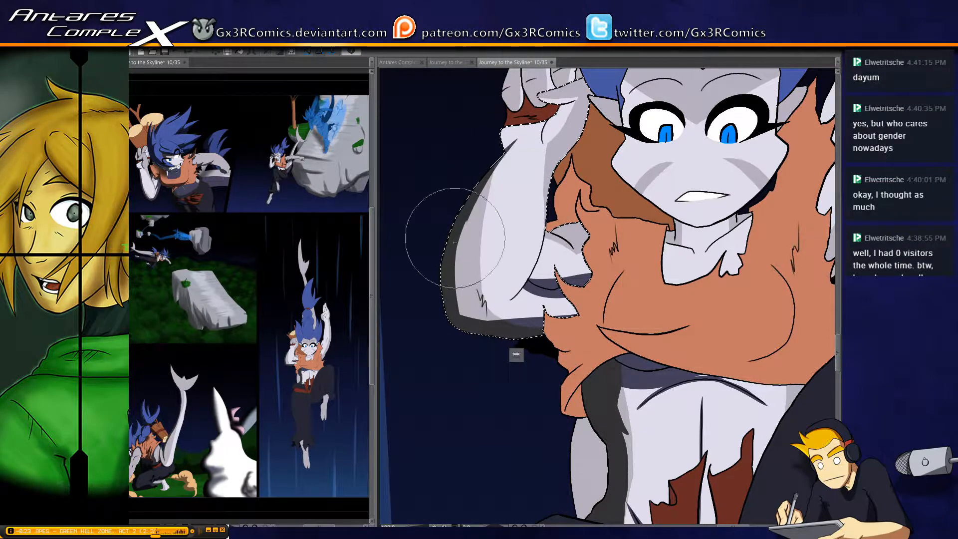
pyautogui.moveTo(457, 284)
pyautogui.mouseDown()
pyautogui.moveTo(511, 151)
pyautogui.moveTo(453, 276)
pyautogui.moveTo(488, 351)
pyautogui.moveTo(478, 287)
pyautogui.moveTo(486, 313)
pyautogui.mouseUp()
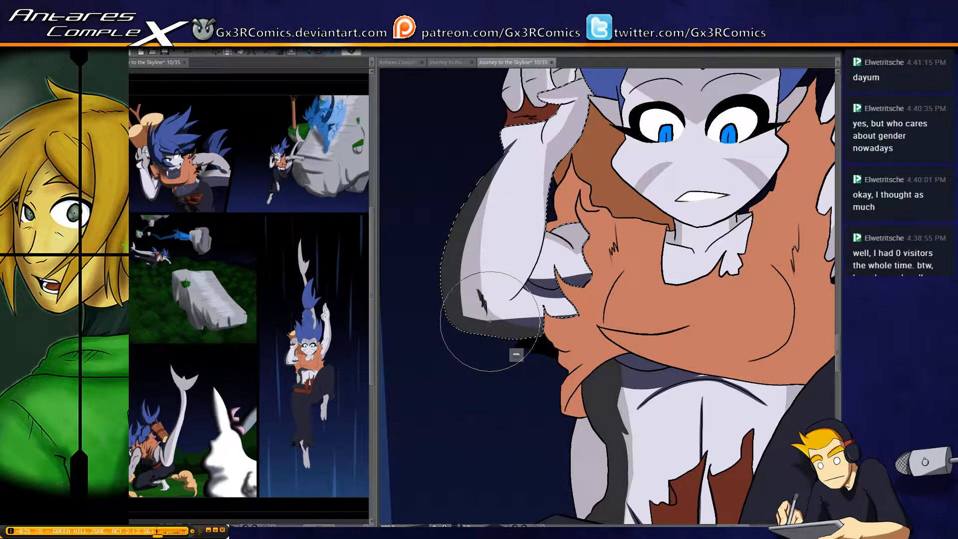
# Shade the bent arm's wrist below the red wristband and along the crease at the base of the thumb
pyautogui.scroll(2, 460, 283)
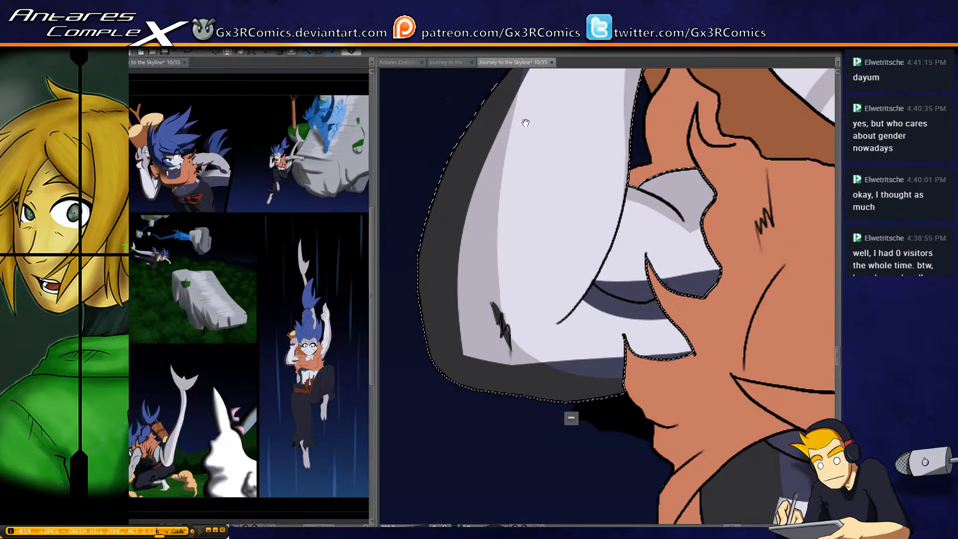
pyautogui.moveTo(549, 71); pyautogui.dragTo(475, 285)
pyautogui.moveTo(500, 210)
pyautogui.mouseDown()
pyautogui.moveTo(490, 249)
pyautogui.moveTo(489, 175)
pyautogui.mouseUp()
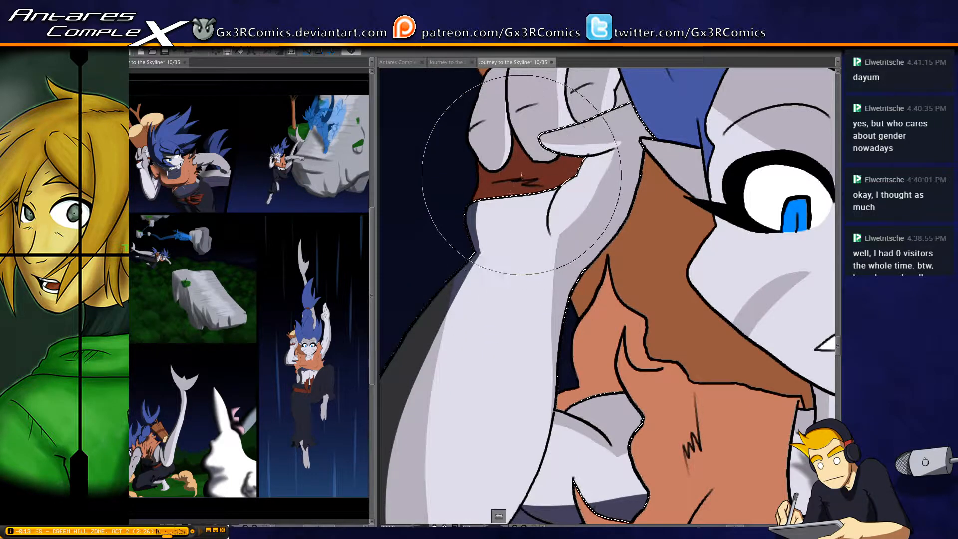
pyautogui.moveTo(529, 194); pyautogui.dragTo(522, 226)
pyautogui.hotkey('ctrl', 'z')
pyautogui.moveTo(573, 181)
pyautogui.mouseDown()
pyautogui.moveTo(550, 225)
pyautogui.moveTo(572, 201)
pyautogui.moveTo(573, 175)
pyautogui.moveTo(551, 234)
pyautogui.mouseUp()
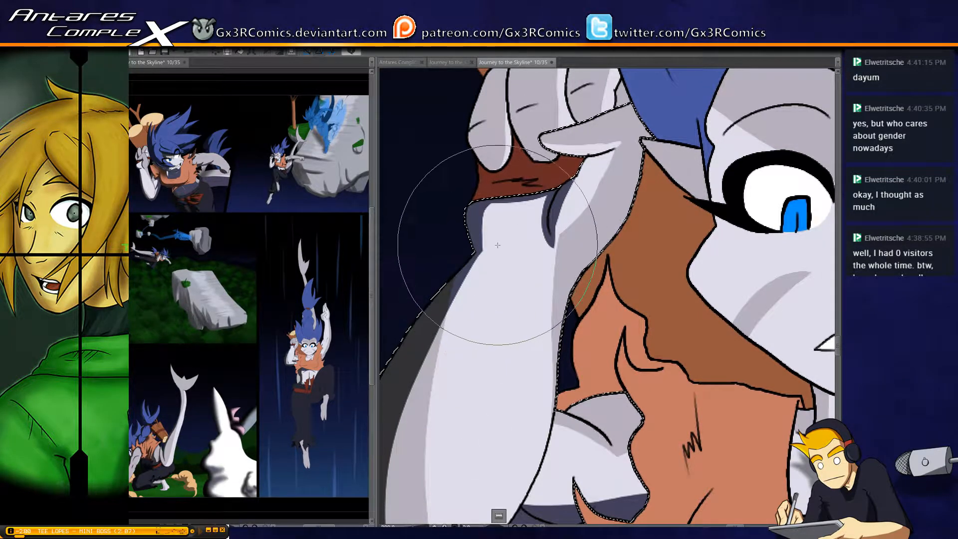
# Select the fingers gripping the log one at a time and paint dark shadows along their edges and creases
pyautogui.moveTo(522, 176); pyautogui.dragTo(489, 231)
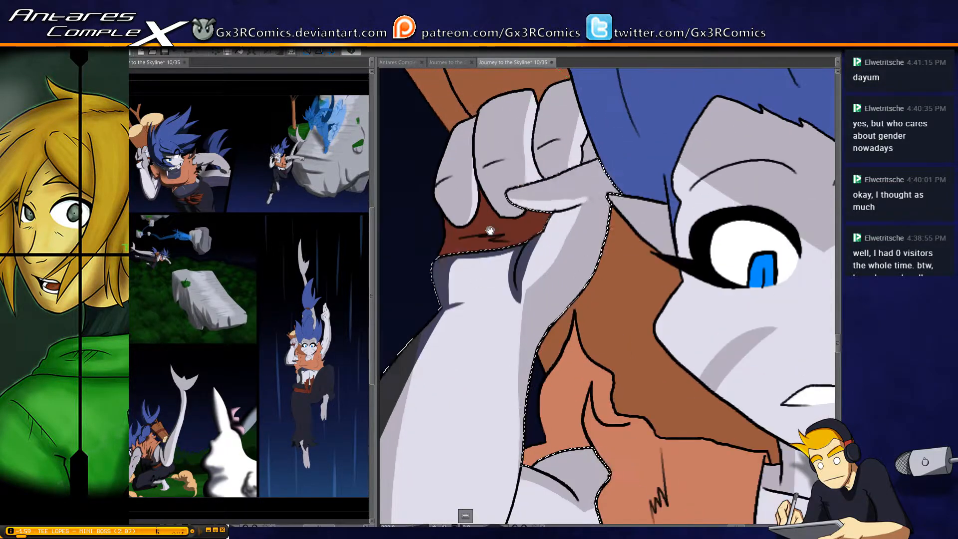
pyautogui.click(453, 195)
pyautogui.moveTo(437, 184); pyautogui.dragTo(468, 237)
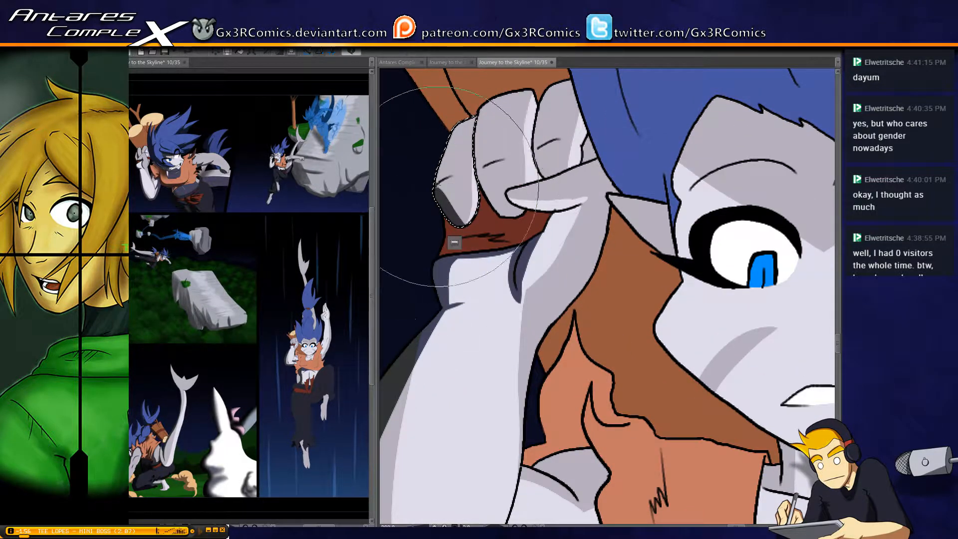
pyautogui.moveTo(451, 138); pyautogui.dragTo(470, 222)
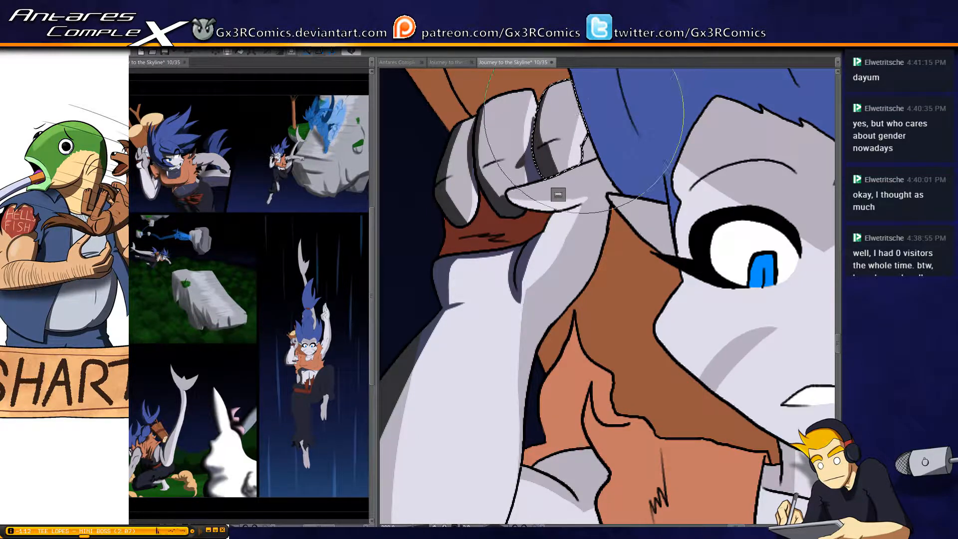
pyautogui.moveTo(580, 115)
pyautogui.mouseDown()
pyautogui.moveTo(542, 203)
pyautogui.moveTo(576, 274)
pyautogui.mouseUp()
pyautogui.hotkey('ctrl', 'z')
pyautogui.moveTo(553, 190); pyautogui.dragTo(564, 275)
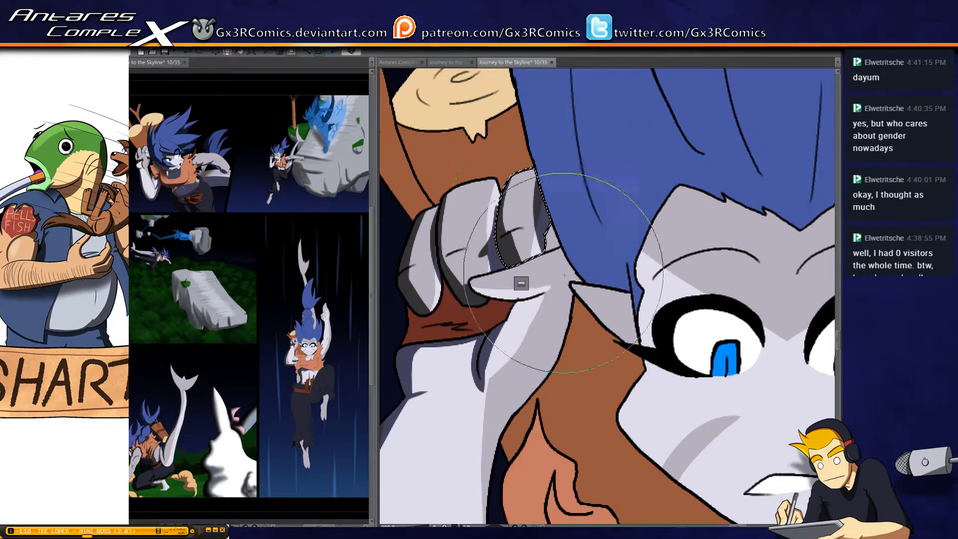
# Select the log's bark above the fingers and paint a dark brown shadow on its outer side plus grain streaks
pyautogui.press('w')
pyautogui.click(424, 153)
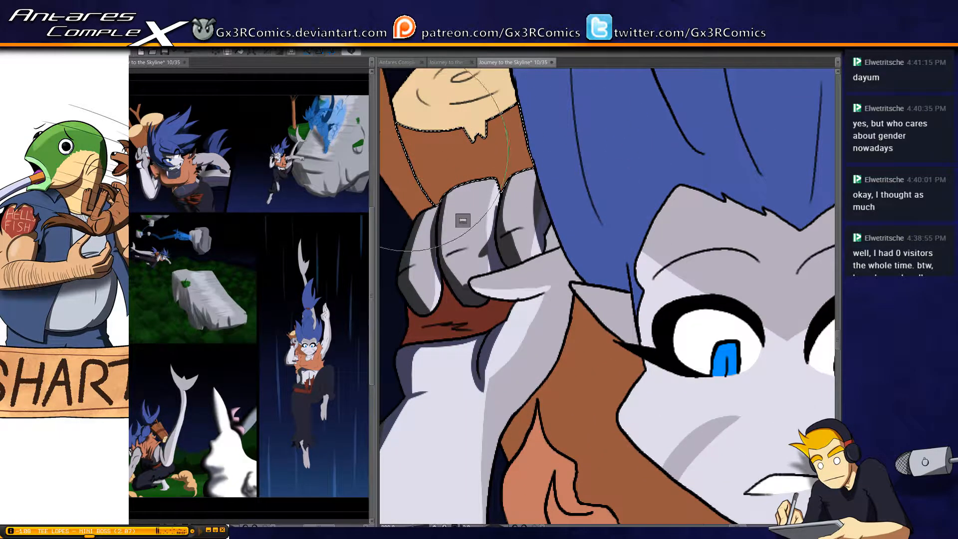
pyautogui.moveTo(408, 150); pyautogui.dragTo(441, 268)
pyautogui.moveTo(415, 168); pyautogui.dragTo(497, 301)
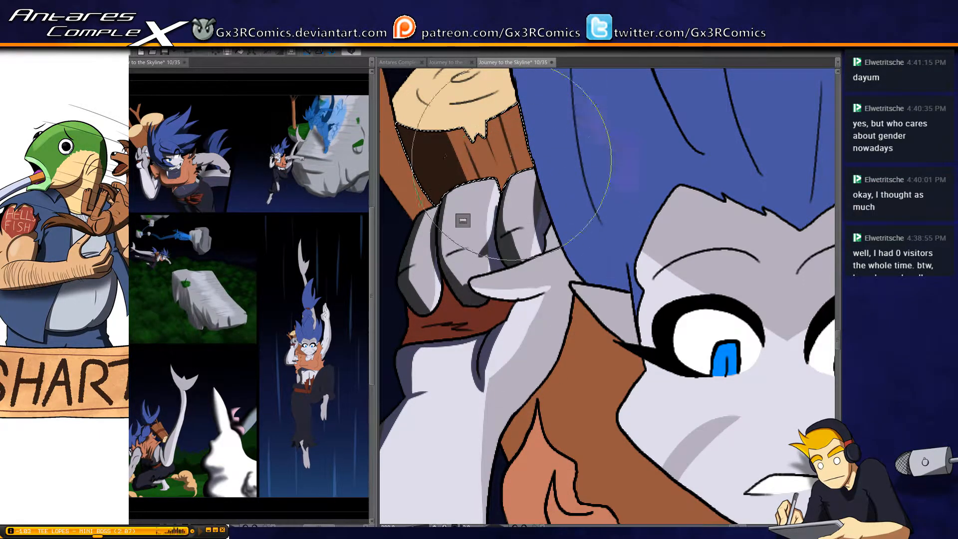
# Select the log's pale cut end and brush a soft dark shadow onto it beside the hair
pyautogui.moveTo(471, 206); pyautogui.dragTo(496, 251)
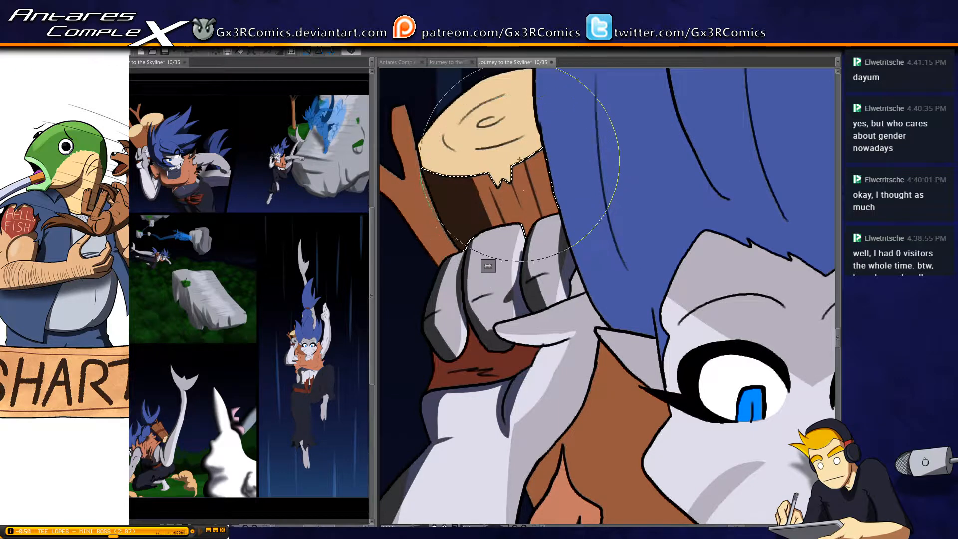
pyautogui.moveTo(466, 144); pyautogui.dragTo(494, 188)
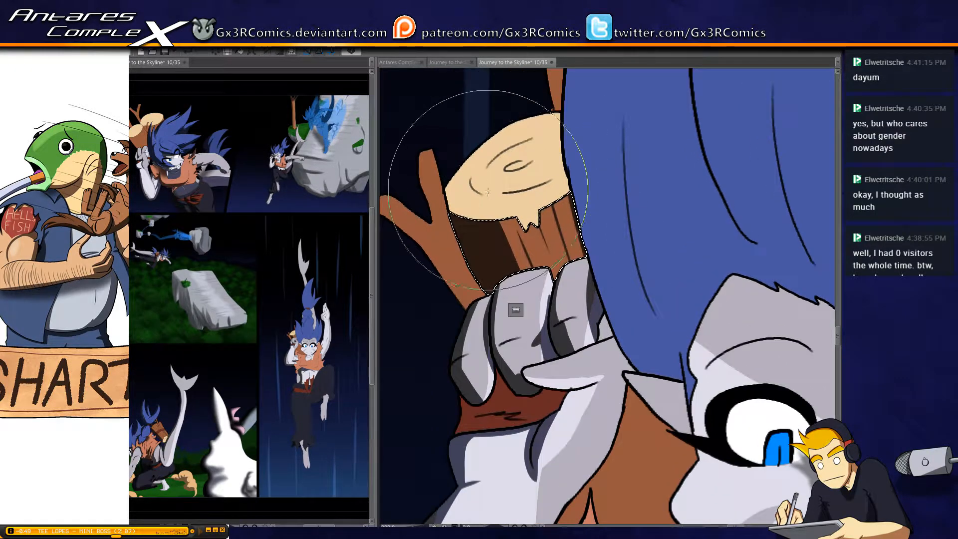
pyautogui.press('w')
pyautogui.click(540, 147)
pyautogui.press('b')
pyautogui.moveTo(566, 143)
pyautogui.mouseDown()
pyautogui.moveTo(565, 107)
pyautogui.moveTo(554, 246)
pyautogui.mouseUp()
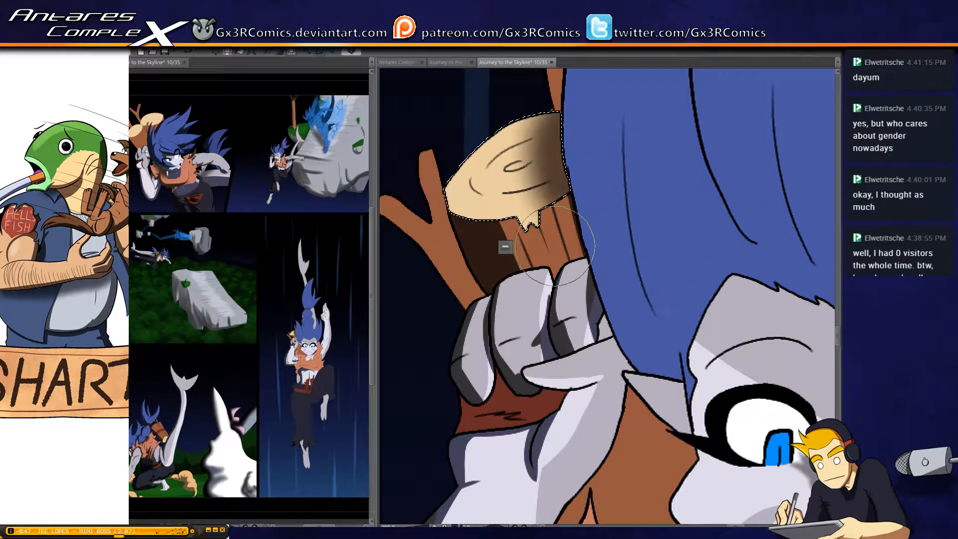
# Select the forked twig beside the log and paint dark brown shadows along the edges of its branches
pyautogui.press('w')
pyautogui.click(444, 258)
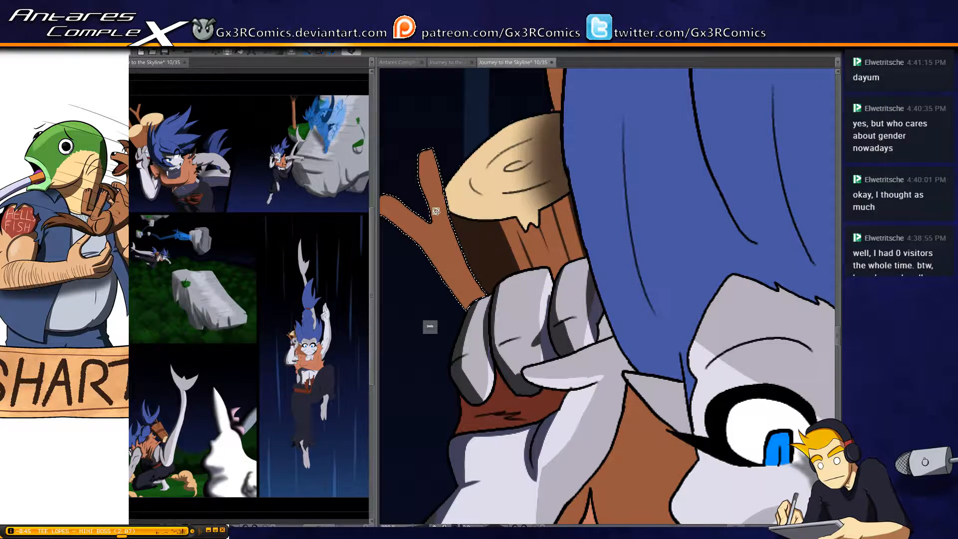
pyautogui.press('b')
pyautogui.moveTo(403, 210); pyautogui.dragTo(483, 191)
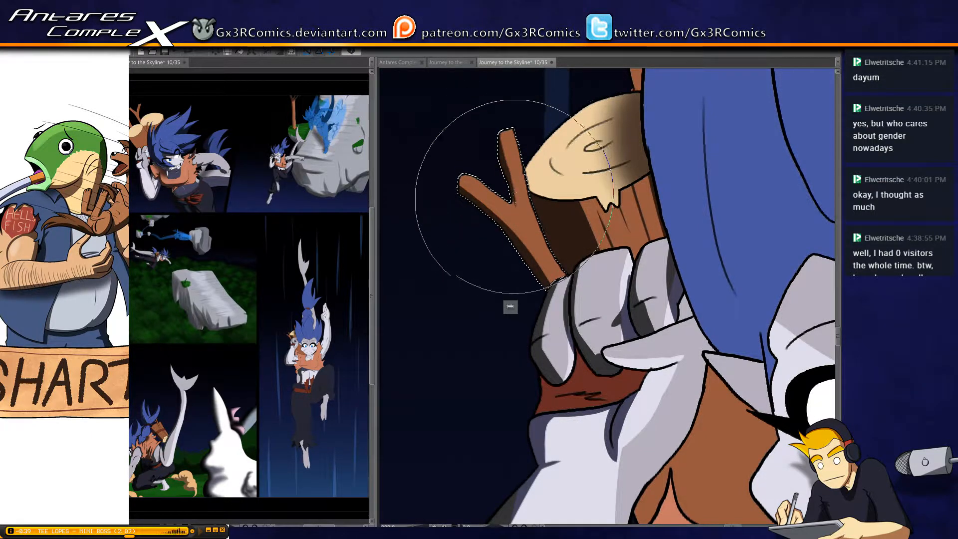
pyautogui.moveTo(575, 245); pyautogui.dragTo(513, 242)
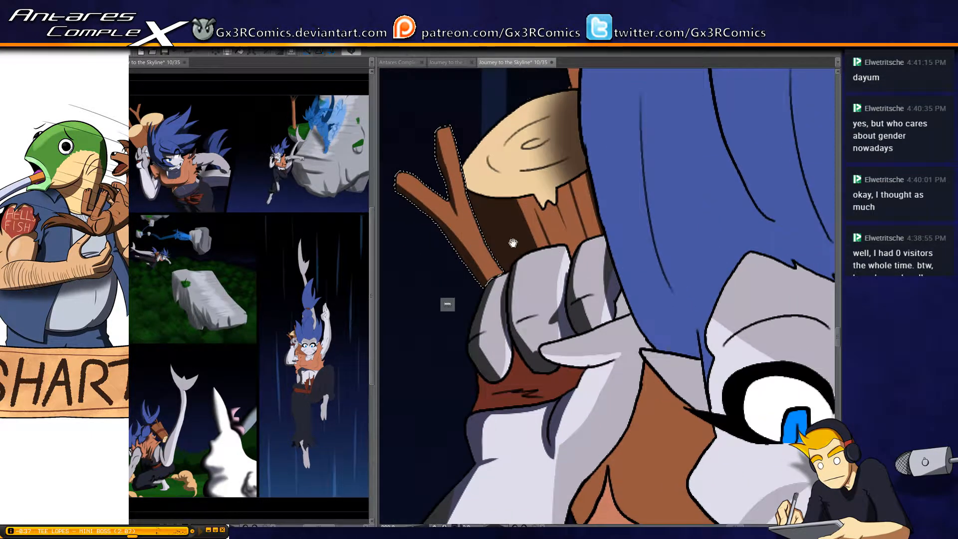
pyautogui.hotkey('ctrl', 'd')
# Darken the small patch of hand between the hair and thumb, and add a shadow along the thumb's underside
pyautogui.moveTo(701, 311); pyautogui.dragTo(563, 225)
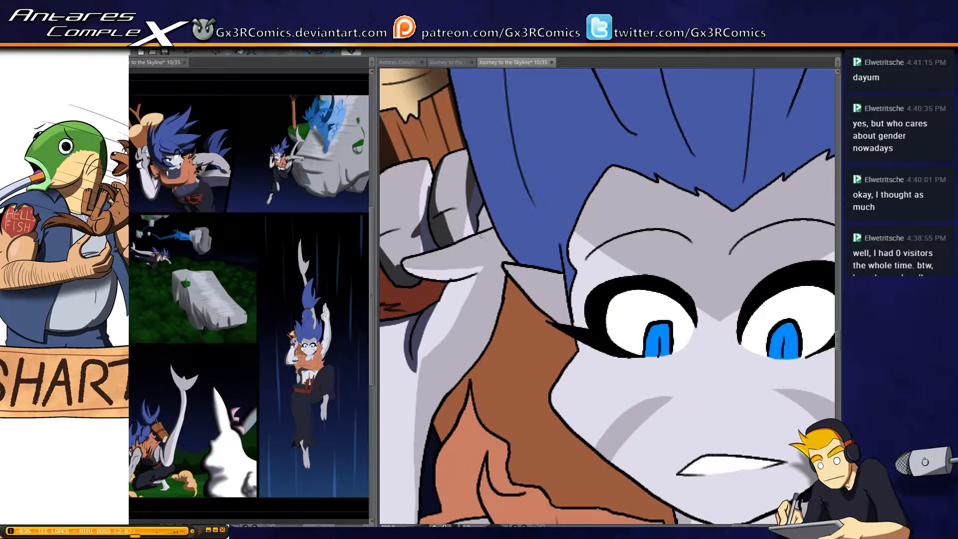
pyautogui.moveTo(480, 230); pyautogui.dragTo(494, 231)
pyautogui.press('b')
pyautogui.moveTo(488, 185); pyautogui.dragTo(489, 226)
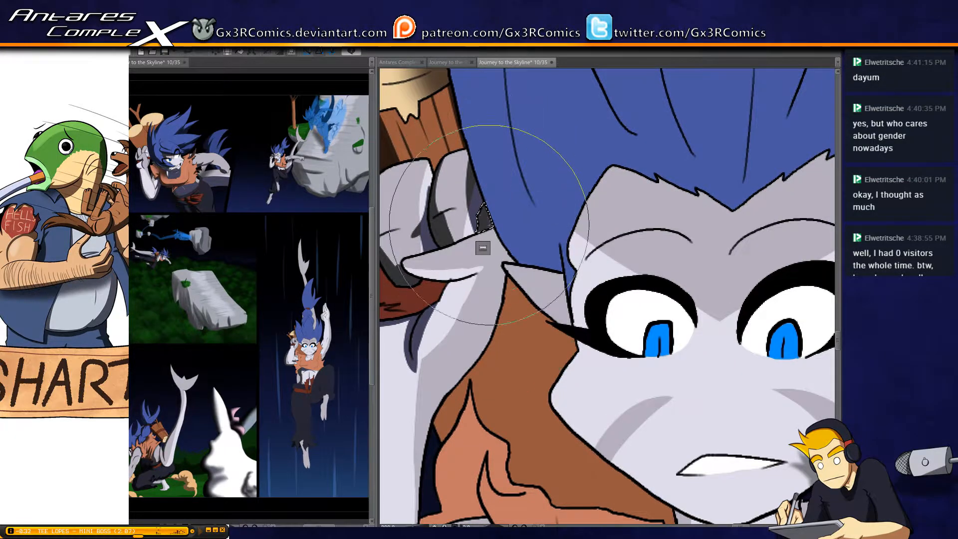
pyautogui.press('w')
pyautogui.click(449, 259)
pyautogui.press('b')
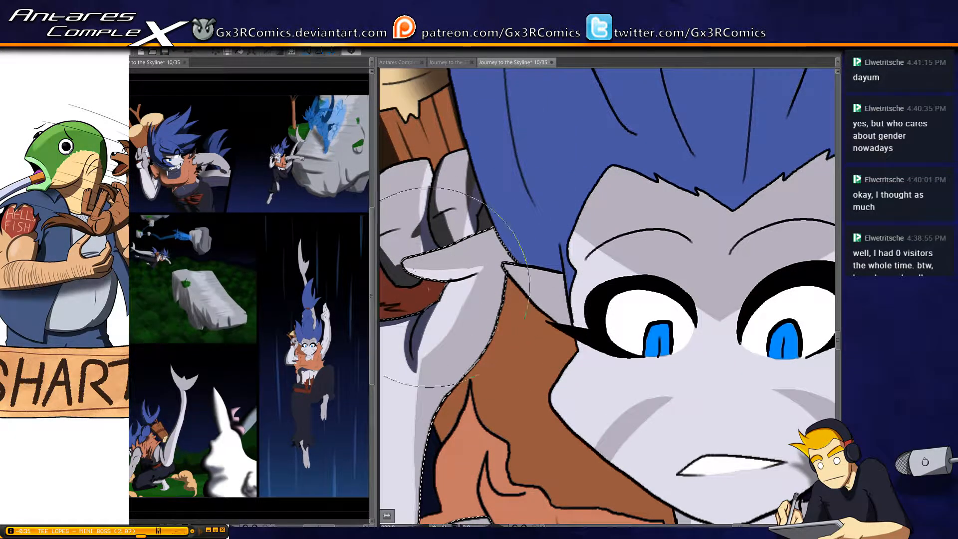
pyautogui.moveTo(449, 271)
pyautogui.mouseDown()
pyautogui.moveTo(428, 285)
pyautogui.moveTo(479, 275)
pyautogui.moveTo(441, 305)
pyautogui.mouseUp()
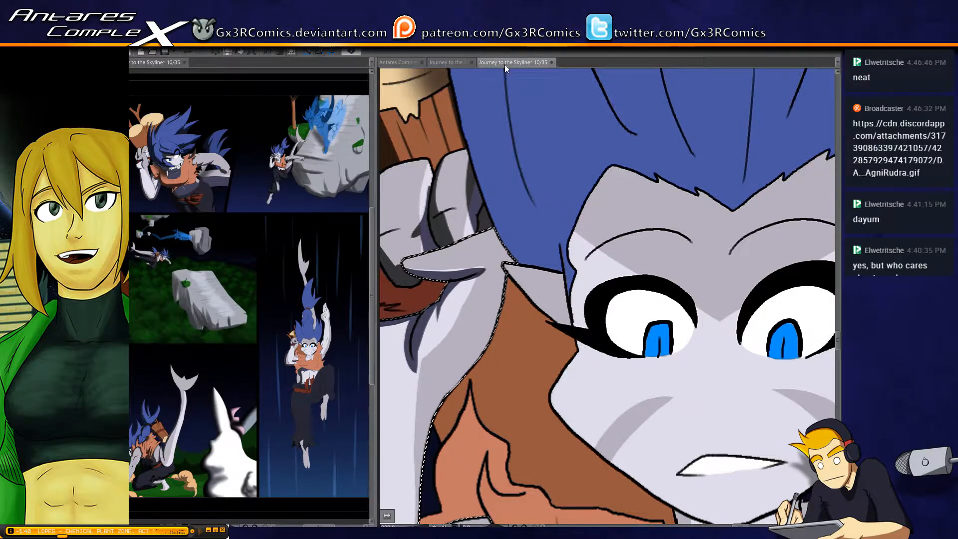
# Select the gripping finger nearest the hair and extend the dark shadow over its edge beside the hair
pyautogui.moveTo(461, 205); pyautogui.dragTo(521, 222)
pyautogui.press('w')
pyautogui.click(517, 193)
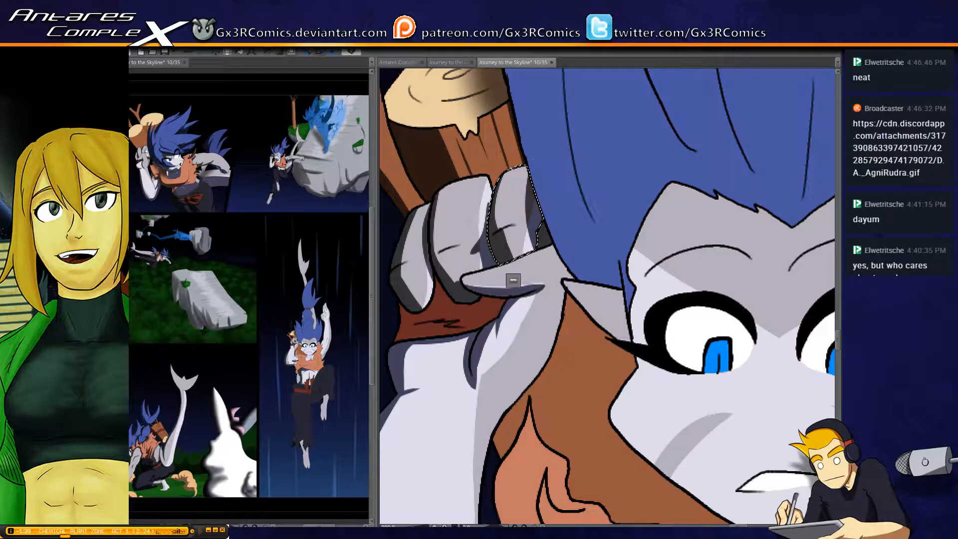
pyautogui.press('b')
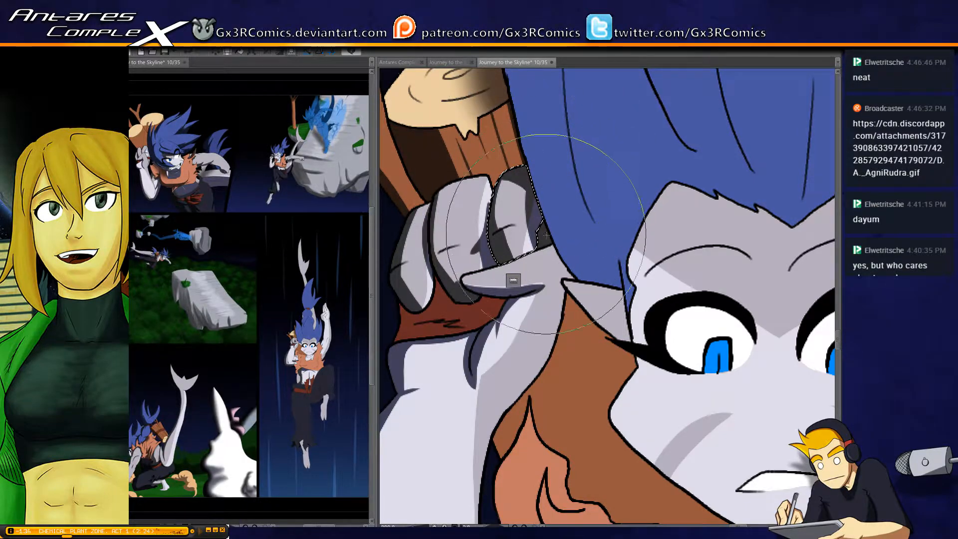
pyautogui.hotkey('ctrl', 'd')
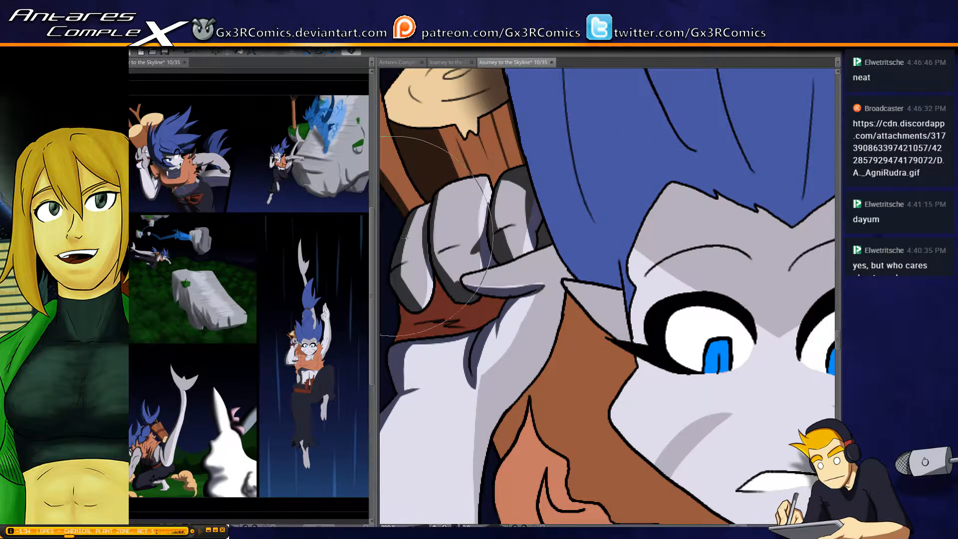
# Select the log section between the bent arm and the face and paint dark brown side shadows and bark grain streaks
pyautogui.scroll(-3, 564, 264)
pyautogui.moveTo(634, 327)
pyautogui.mouseDown()
pyautogui.moveTo(599, 326)
pyautogui.moveTo(553, 269)
pyautogui.mouseUp()
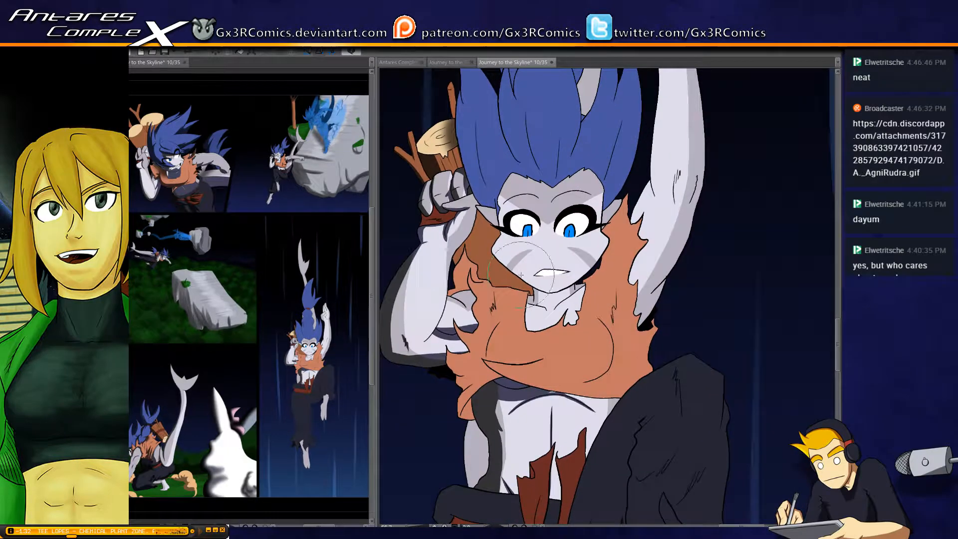
pyautogui.scroll(-2, 442, 256)
pyautogui.scroll(3, 458, 264)
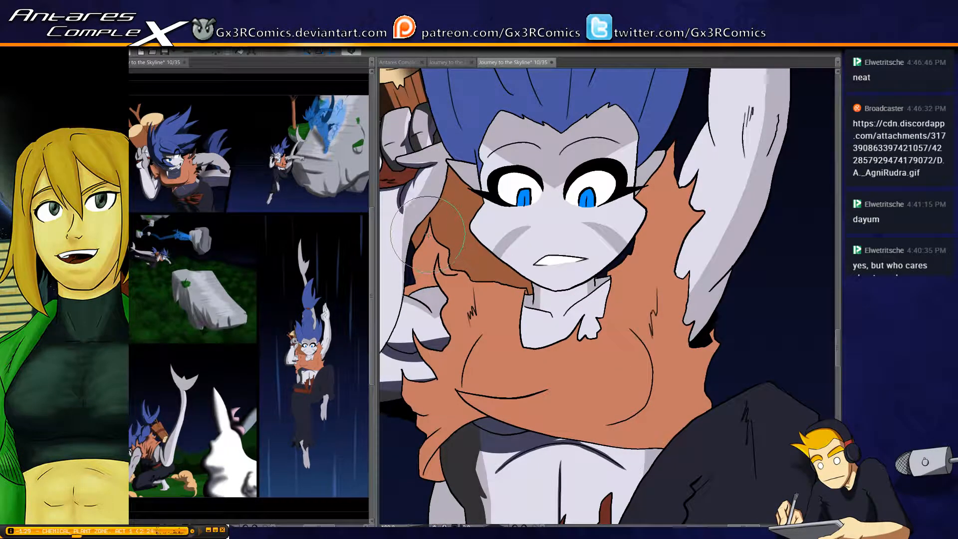
pyautogui.click(424, 232)
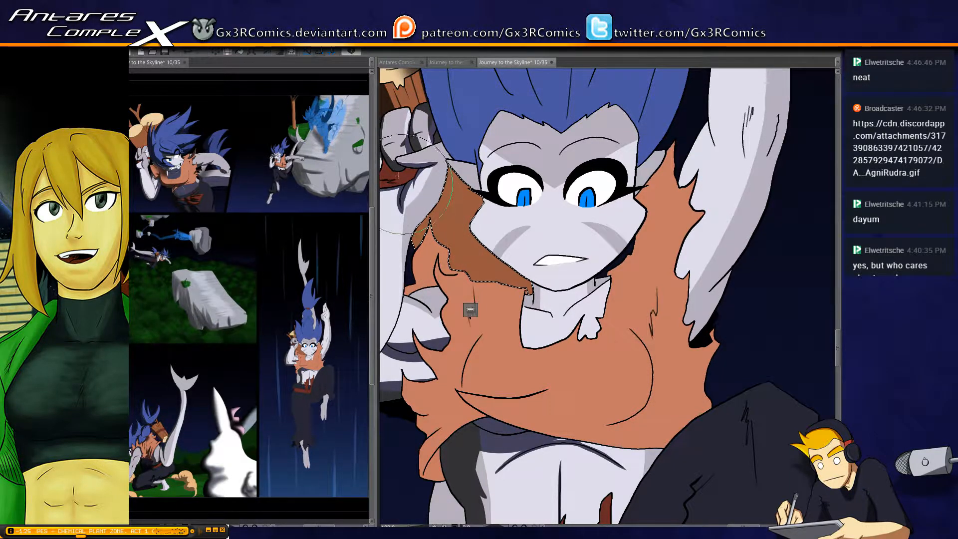
pyautogui.moveTo(406, 164)
pyautogui.mouseDown()
pyautogui.moveTo(433, 221)
pyautogui.moveTo(427, 167)
pyautogui.moveTo(452, 264)
pyautogui.moveTo(439, 221)
pyautogui.mouseUp()
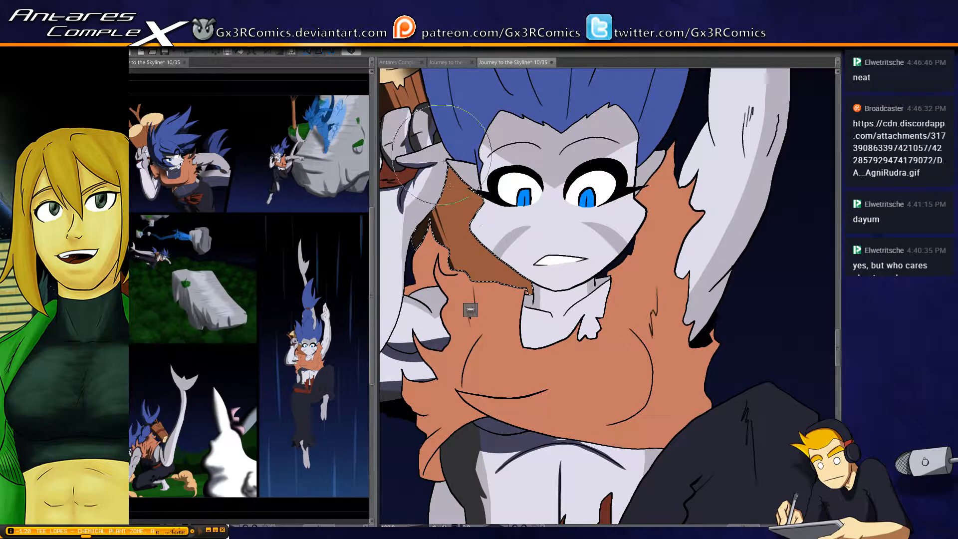
pyautogui.moveTo(457, 186); pyautogui.dragTo(494, 271)
pyautogui.moveTo(483, 172)
pyautogui.mouseDown()
pyautogui.moveTo(528, 329)
pyautogui.moveTo(543, 301)
pyautogui.moveTo(527, 264)
pyautogui.mouseUp()
pyautogui.moveTo(477, 190); pyautogui.dragTo(520, 353)
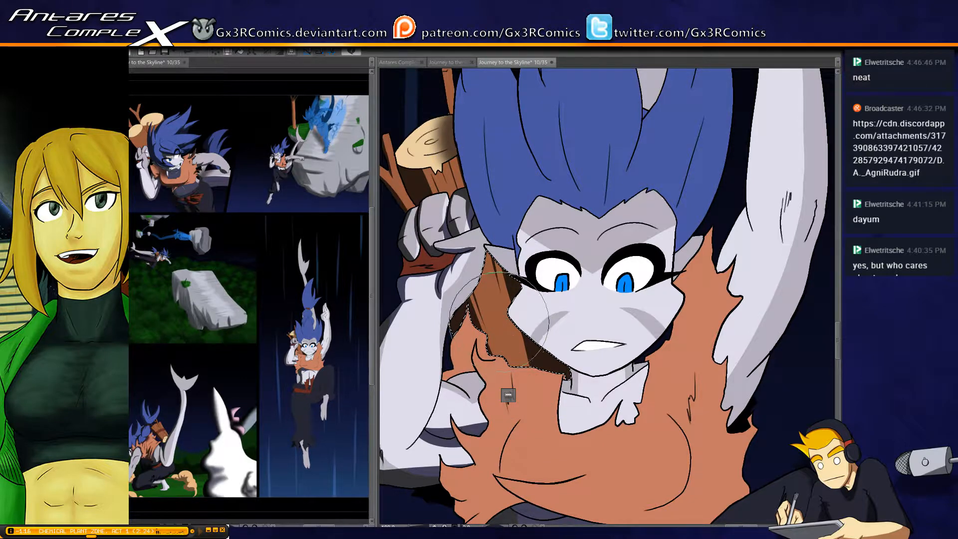
pyautogui.moveTo(470, 241)
pyautogui.mouseDown()
pyautogui.moveTo(502, 352)
pyautogui.moveTo(532, 416)
pyautogui.moveTo(471, 216)
pyautogui.moveTo(507, 349)
pyautogui.mouseUp()
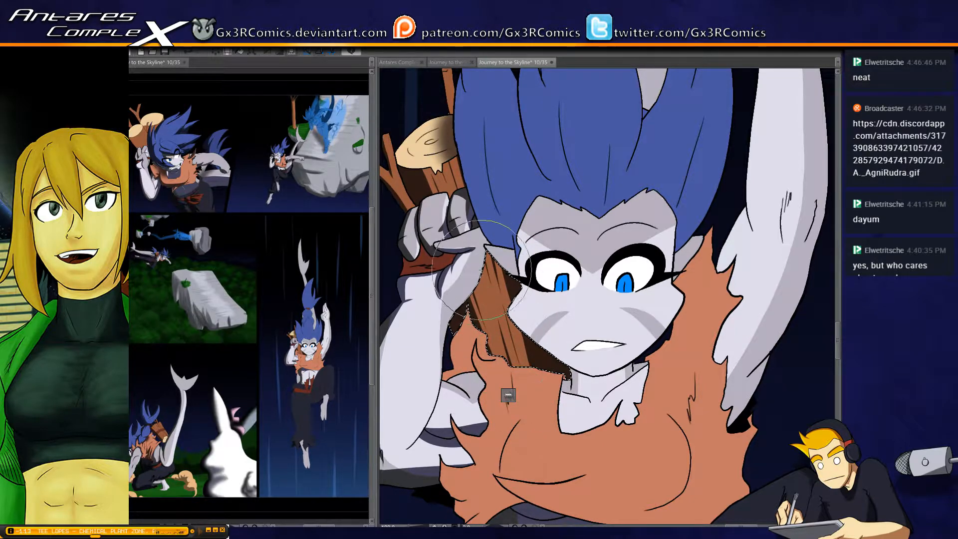
pyautogui.moveTo(481, 270); pyautogui.dragTo(519, 351)
# Brush soft dark shading over the log section beside the face with a resized brush, then clear the selection
pyautogui.press(']')
pyautogui.moveTo(499, 273); pyautogui.dragTo(508, 324)
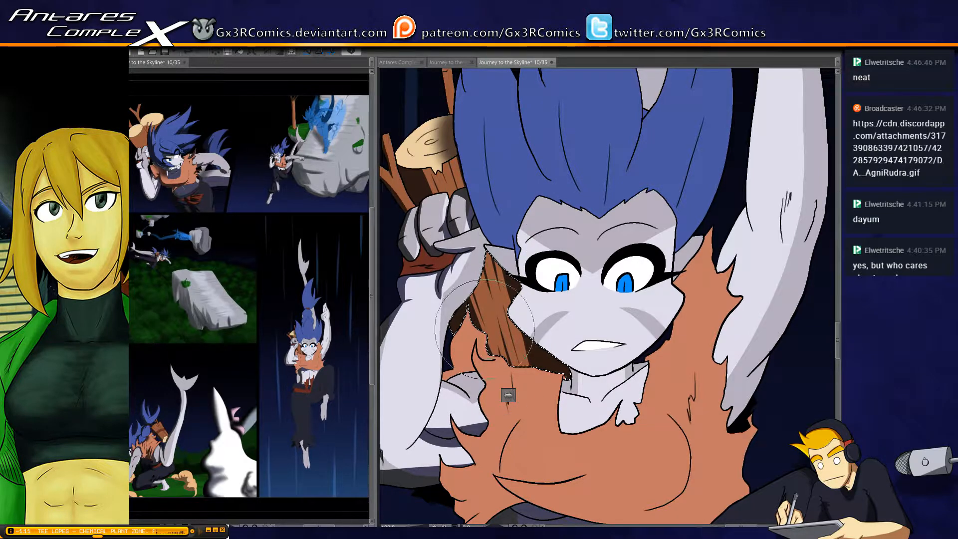
pyautogui.press(']')
pyautogui.press('[')
pyautogui.moveTo(484, 259)
pyautogui.mouseDown()
pyautogui.moveTo(471, 278)
pyautogui.moveTo(480, 335)
pyautogui.mouseUp()
pyautogui.hotkey('ctrl', 'd')
pyautogui.hotkey('ctrl', 'z')
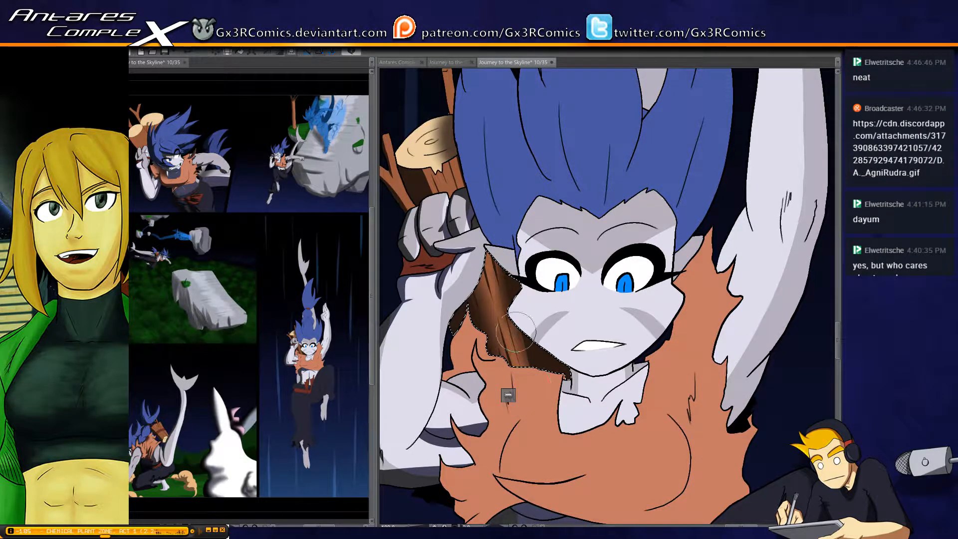
pyautogui.hotkey('ctrl', 'd')
# Select the torso and bent arm skin and touch up the shadows beneath the torn shirt and around the elbow
pyautogui.moveTo(652, 376); pyautogui.dragTo(567, 258)
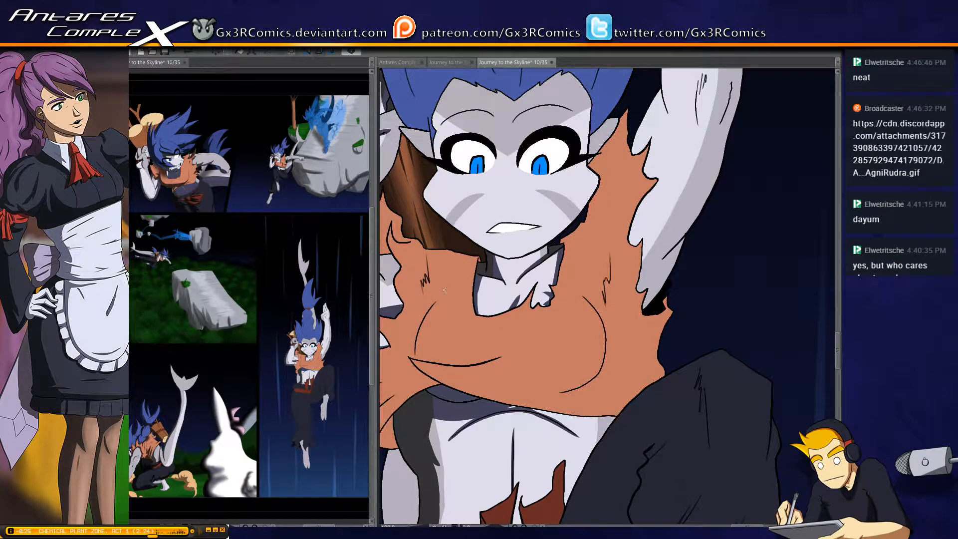
pyautogui.moveTo(494, 479)
pyautogui.mouseDown()
pyautogui.moveTo(551, 340)
pyautogui.moveTo(515, 328)
pyautogui.mouseUp()
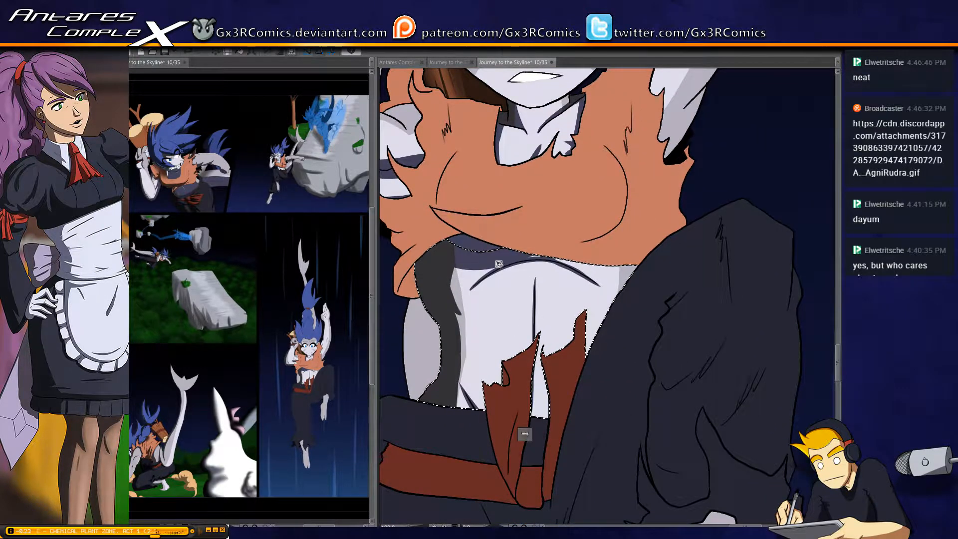
pyautogui.moveTo(460, 279); pyautogui.dragTo(458, 303)
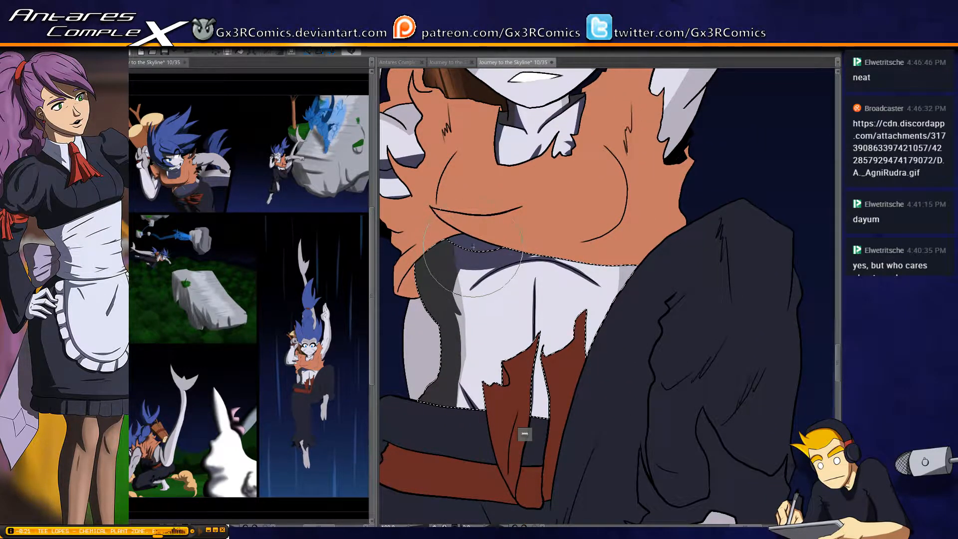
pyautogui.hotkey('ctrl', 'd')
pyautogui.moveTo(460, 183)
pyautogui.mouseDown()
pyautogui.moveTo(496, 252)
pyautogui.moveTo(516, 245)
pyautogui.moveTo(566, 264)
pyautogui.moveTo(560, 272)
pyautogui.moveTo(561, 259)
pyautogui.moveTo(567, 272)
pyautogui.mouseUp()
pyautogui.hotkey('ctrl', 'z')
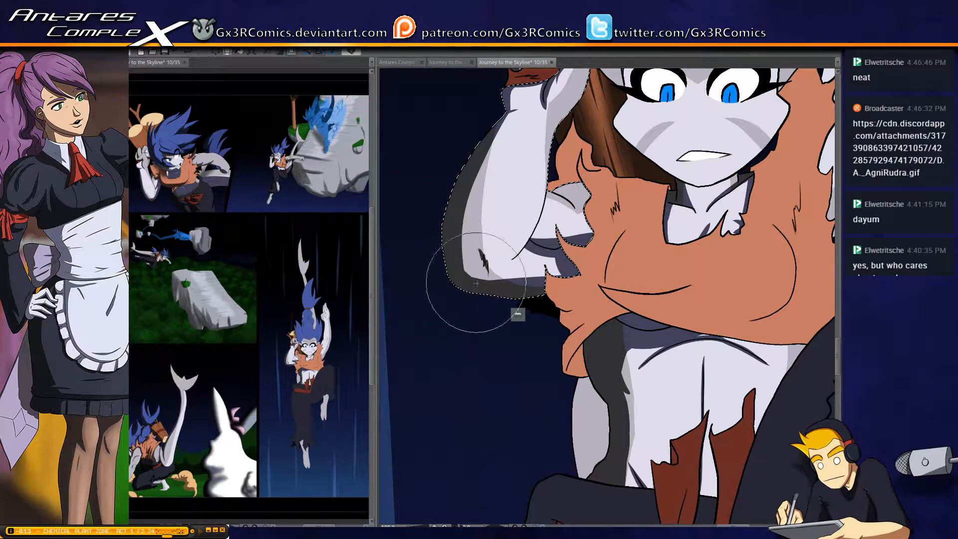
pyautogui.moveTo(545, 114); pyautogui.dragTo(488, 261)
pyautogui.hotkey('ctrl', 'd')
# Select the spiky blue hair and paint a dark shadow down its outer edge from the outermost spike toward the ear
pyautogui.moveTo(505, 159); pyautogui.dragTo(434, 265)
pyautogui.press('w')
pyautogui.click(459, 232)
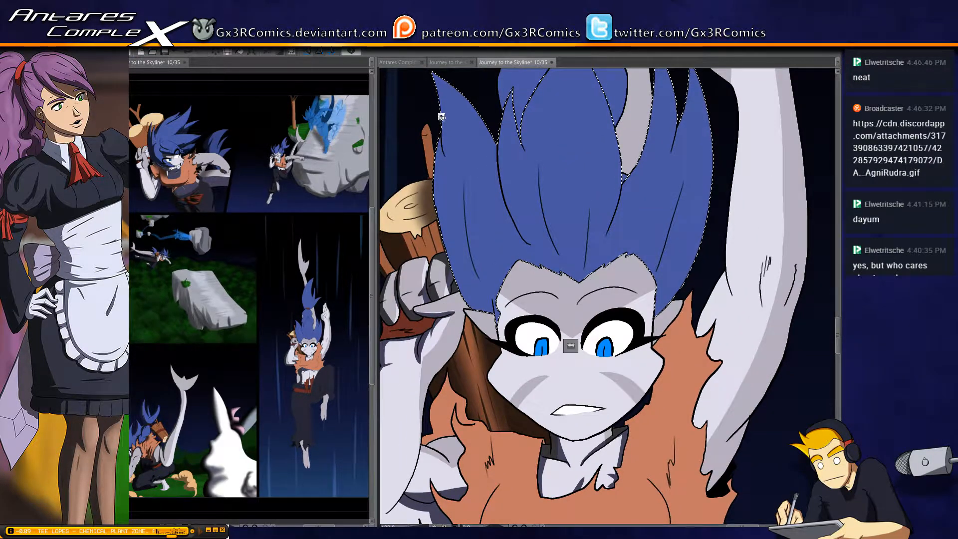
pyautogui.press('b')
pyautogui.moveTo(436, 82); pyautogui.dragTo(444, 132)
pyautogui.moveTo(457, 175); pyautogui.dragTo(459, 191)
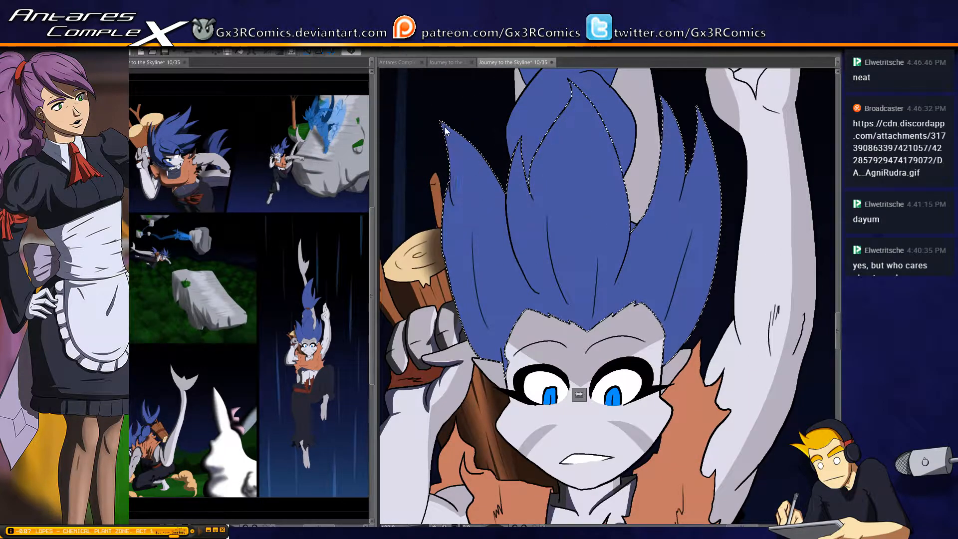
pyautogui.hotkey('ctrl', 'z')
pyautogui.moveTo(443, 124); pyautogui.dragTo(462, 228)
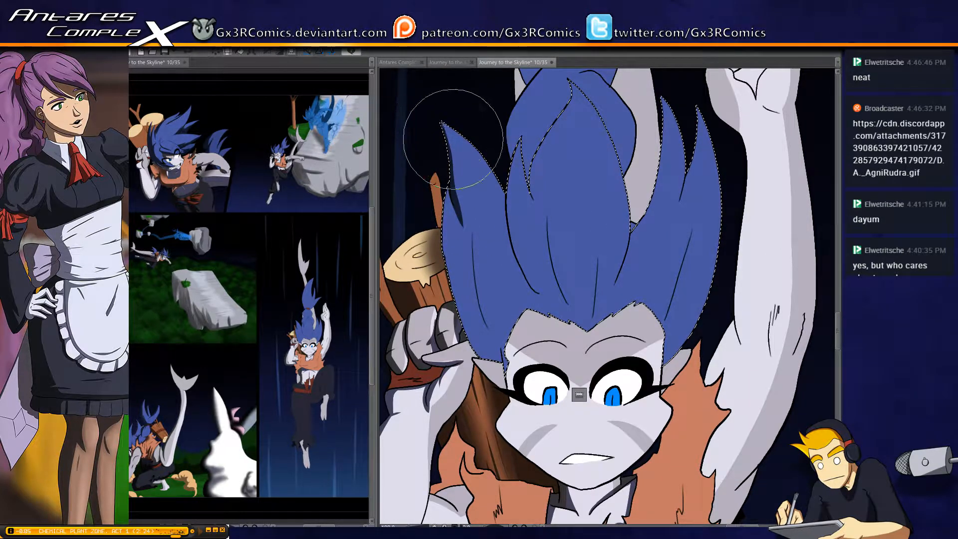
pyautogui.moveTo(448, 216); pyautogui.dragTo(465, 309)
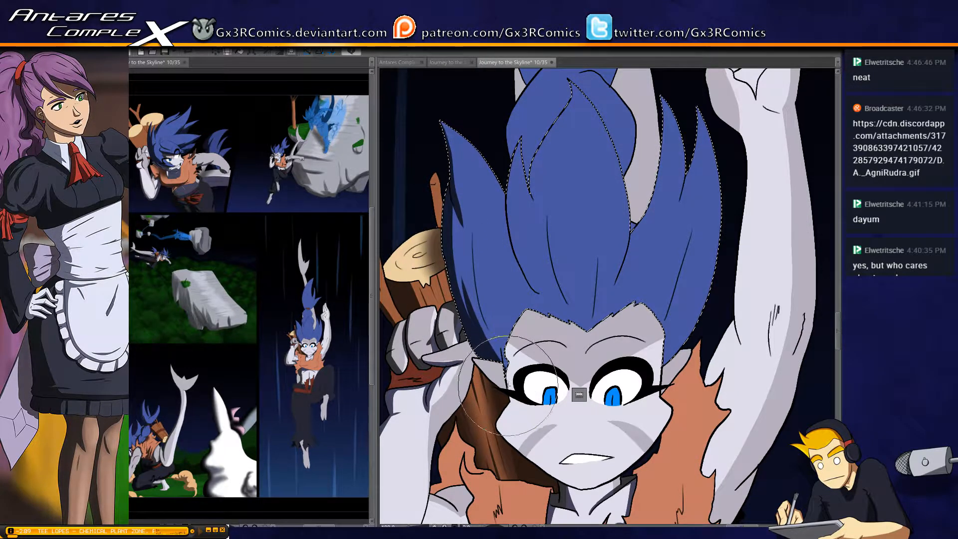
# Paint tapered dark streaks in the hair, rising from above the ear and following the strand lines of the central locks
pyautogui.moveTo(504, 372); pyautogui.dragTo(494, 277)
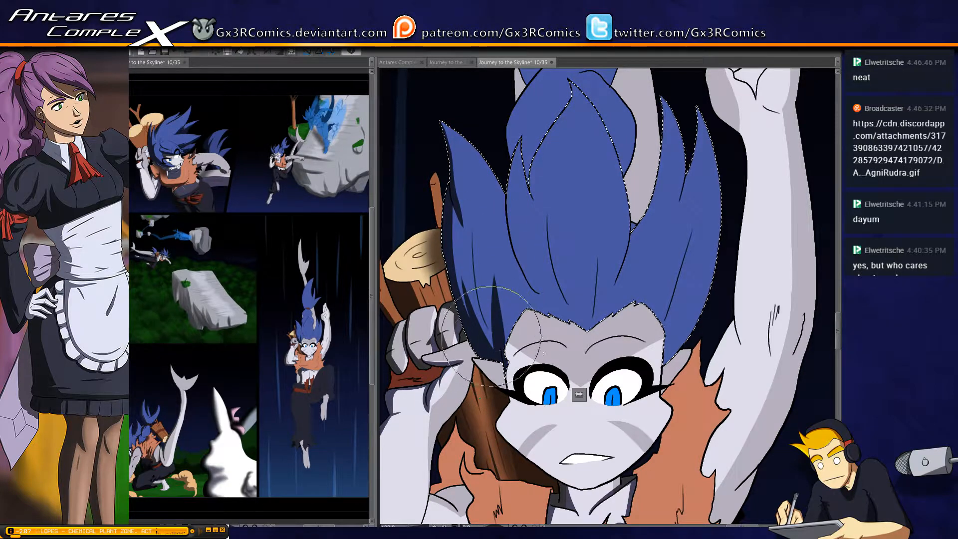
pyautogui.moveTo(490, 331); pyautogui.dragTo(473, 227)
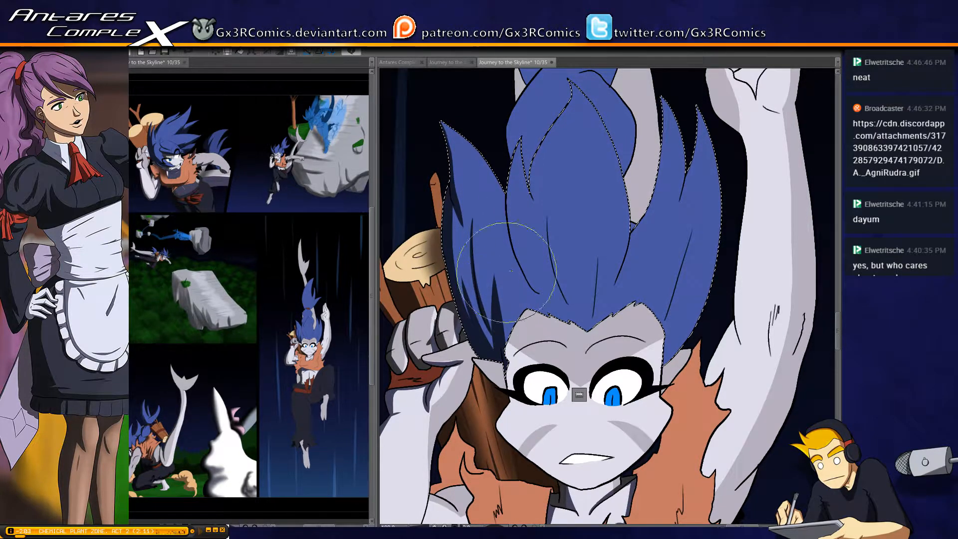
pyautogui.moveTo(506, 272); pyautogui.dragTo(451, 312)
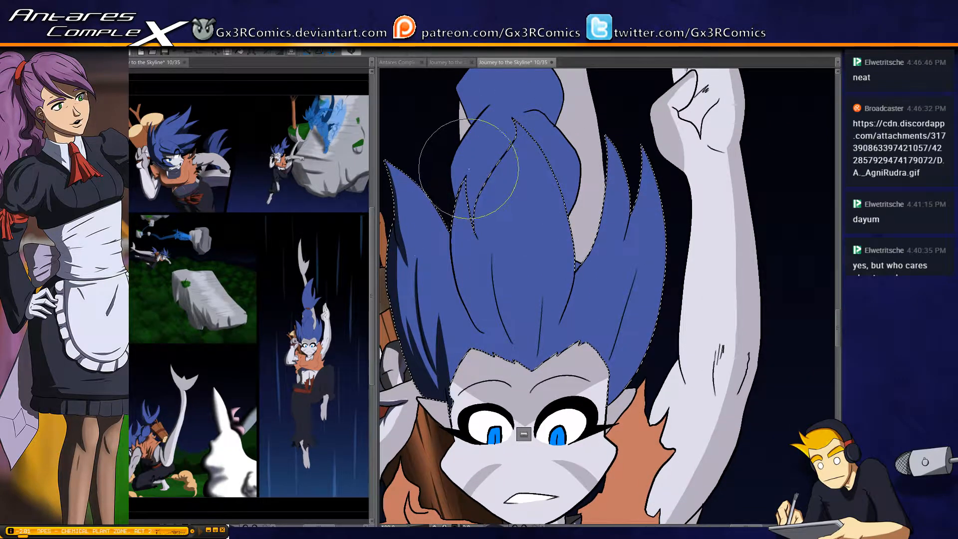
pyautogui.moveTo(463, 183)
pyautogui.mouseDown()
pyautogui.moveTo(480, 325)
pyautogui.moveTo(453, 244)
pyautogui.moveTo(462, 287)
pyautogui.mouseUp()
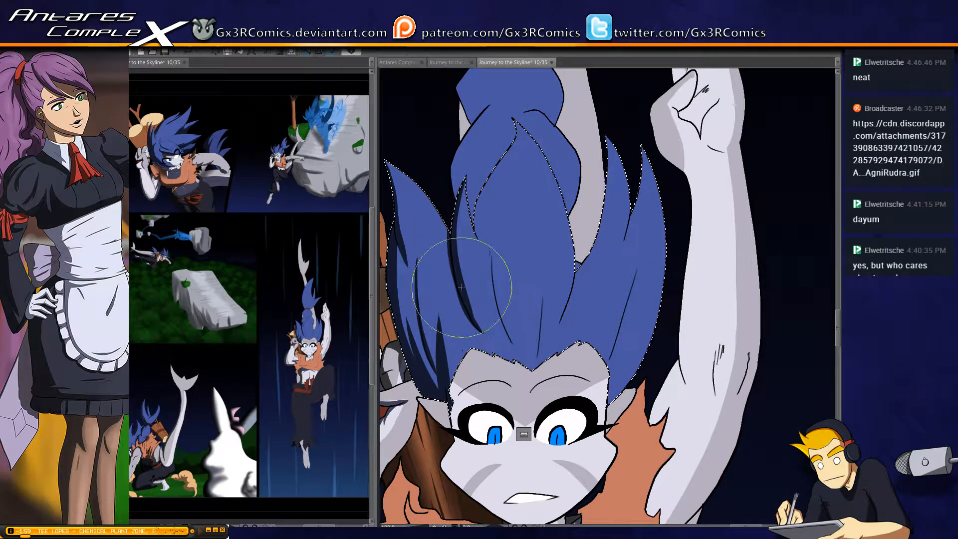
pyautogui.moveTo(480, 318); pyautogui.dragTo(492, 331)
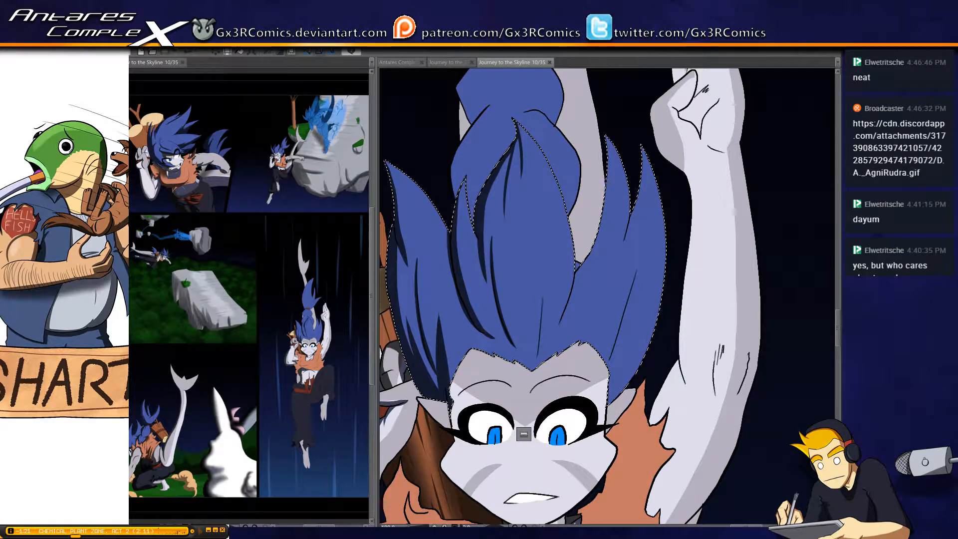
# Select the bundled hair behind the central spikes and paint a dark shadow on the outer side of its lower lobe
pyautogui.moveTo(494, 144); pyautogui.dragTo(487, 202)
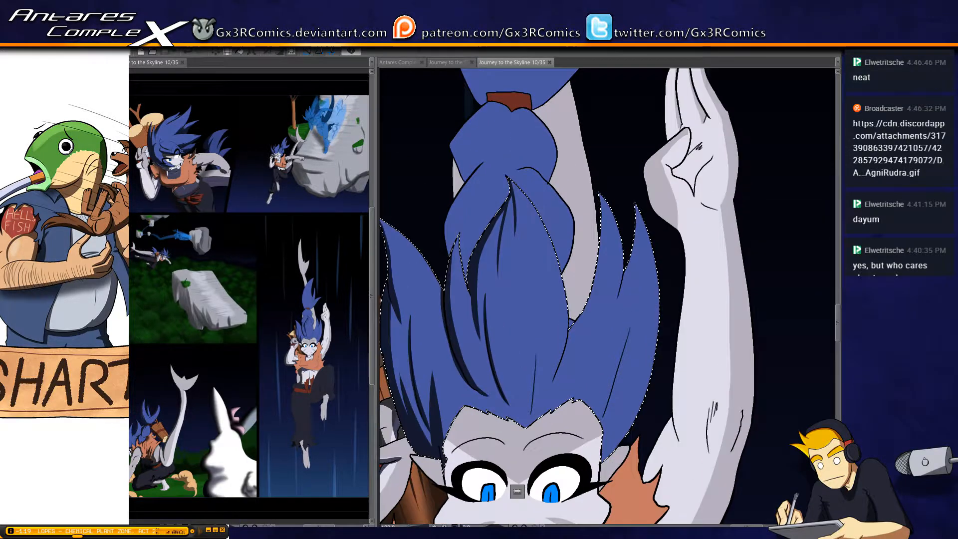
pyautogui.press('w')
pyautogui.click(478, 213)
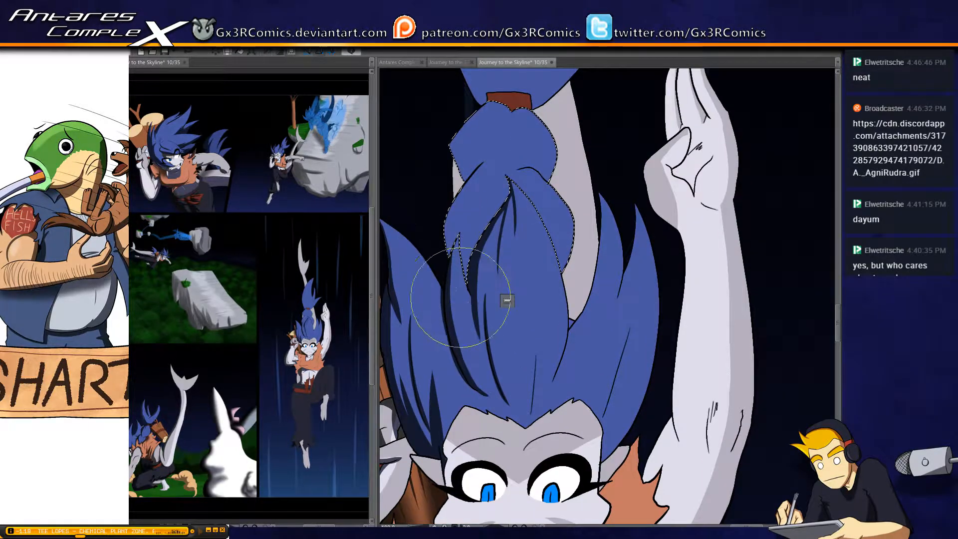
pyautogui.moveTo(468, 292); pyautogui.dragTo(449, 241)
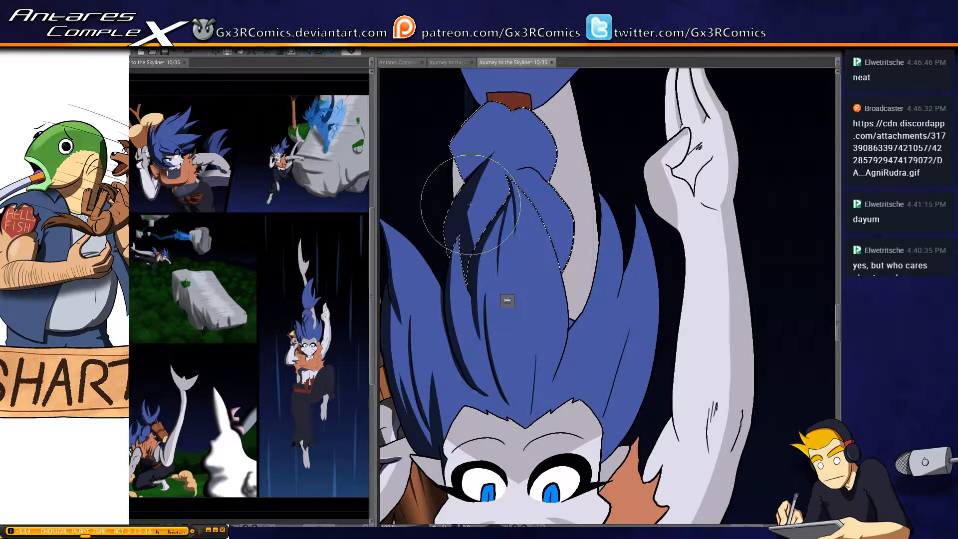
pyautogui.moveTo(479, 182); pyautogui.dragTo(482, 245)
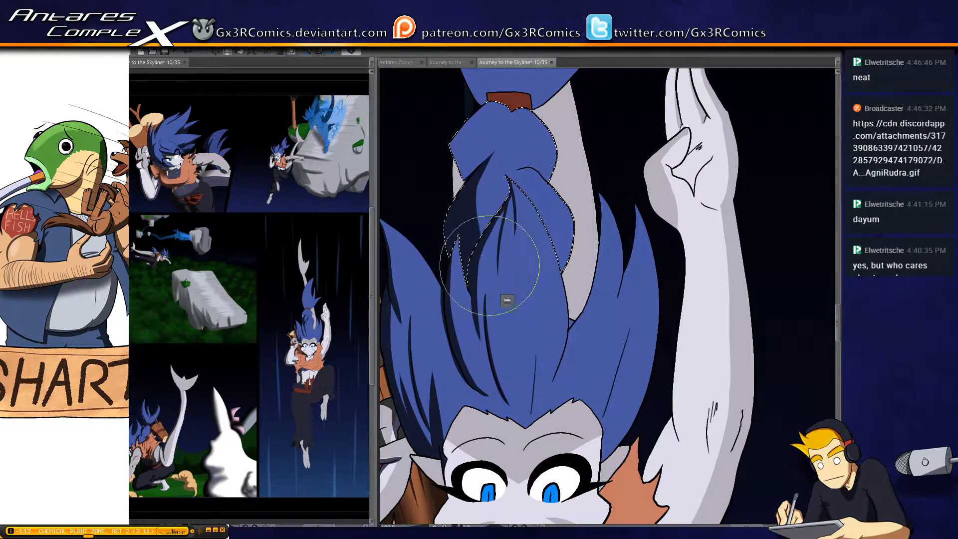
# Paint a dark shadow on the outer side of the bundle's upper lobe, tapering toward the hair tie
pyautogui.scroll(3, 482, 278)
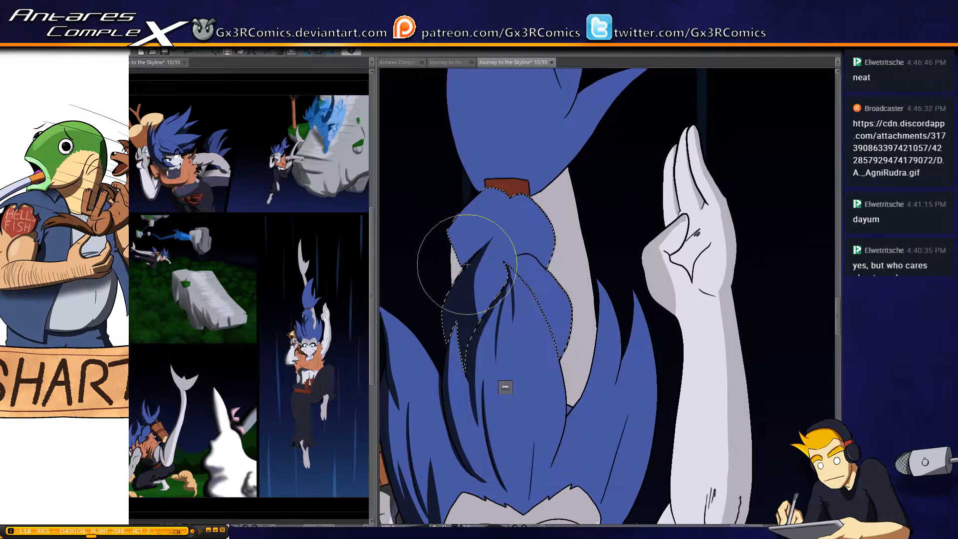
pyautogui.moveTo(458, 215); pyautogui.dragTo(474, 265)
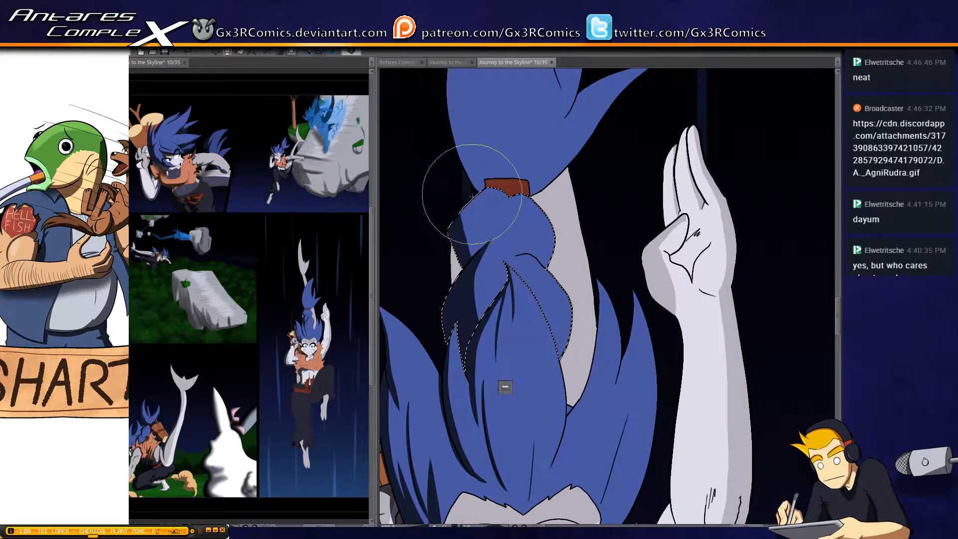
pyautogui.moveTo(472, 196); pyautogui.dragTo(475, 261)
pyautogui.moveTo(498, 192)
pyautogui.mouseDown()
pyautogui.moveTo(460, 266)
pyautogui.moveTo(508, 176)
pyautogui.moveTo(463, 264)
pyautogui.moveTo(499, 226)
pyautogui.moveTo(478, 240)
pyautogui.moveTo(510, 177)
pyautogui.moveTo(481, 250)
pyautogui.moveTo(504, 188)
pyautogui.mouseUp()
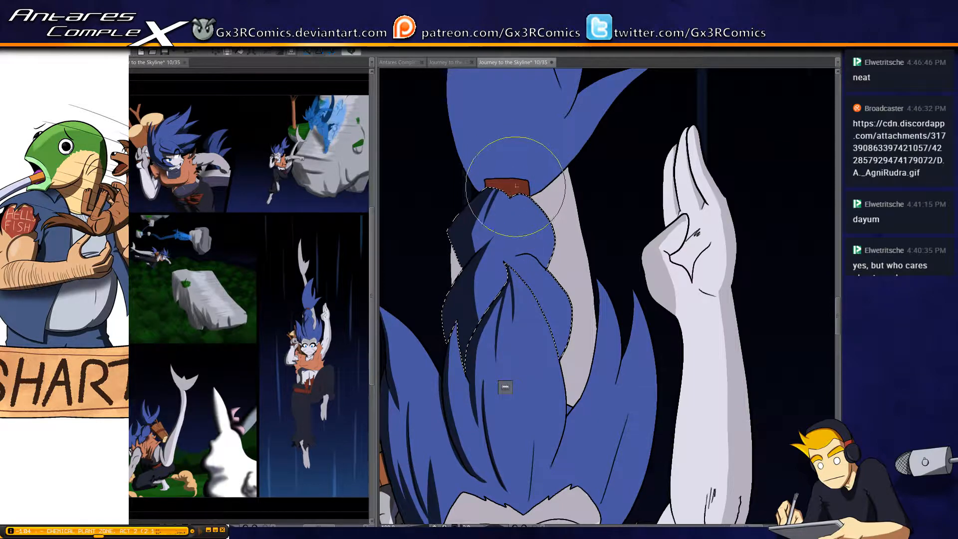
pyautogui.moveTo(483, 311); pyautogui.dragTo(492, 275)
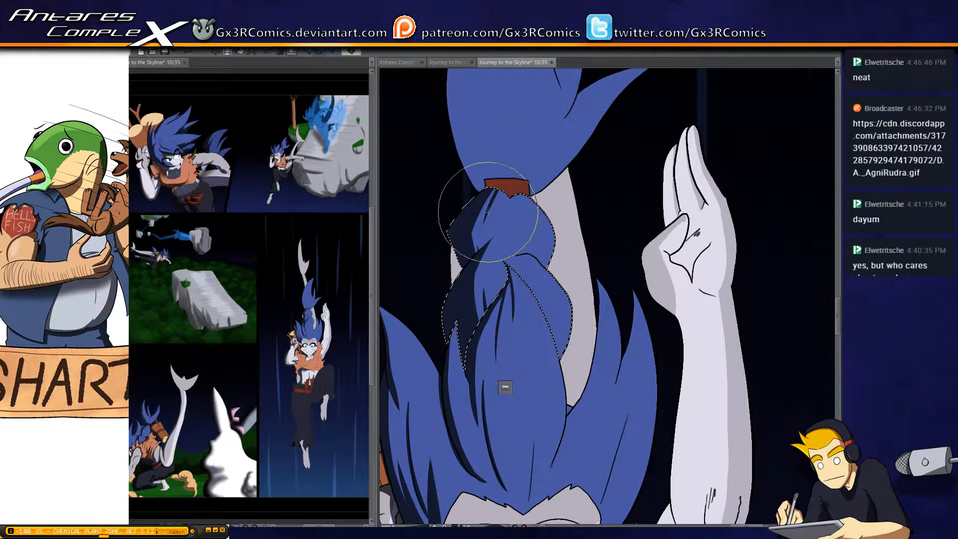
# Select the ponytail above the hair tie and paint a broad dark shadow along the lower part of its outer edge
pyautogui.moveTo(464, 190); pyautogui.dragTo(460, 297)
pyautogui.press('w')
pyautogui.click(472, 233)
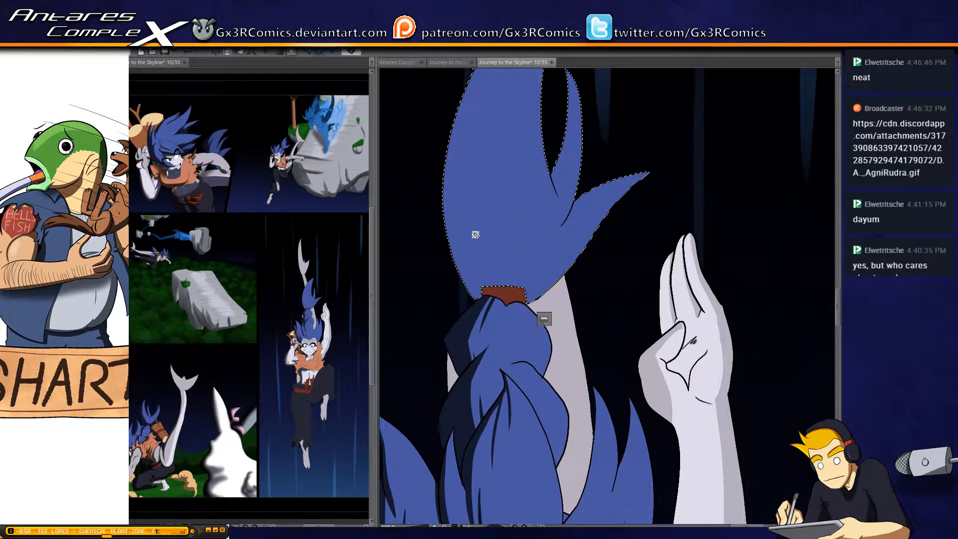
pyautogui.press('b')
pyautogui.scroll(-1, 465, 268)
pyautogui.moveTo(467, 258); pyautogui.dragTo(466, 305)
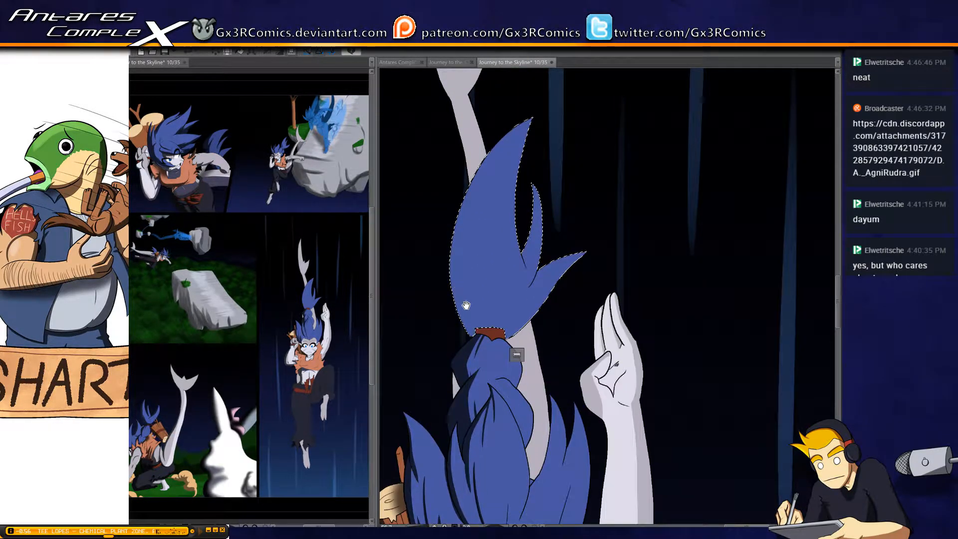
pyautogui.moveTo(475, 344); pyautogui.dragTo(460, 224)
pyautogui.moveTo(472, 319)
pyautogui.mouseDown()
pyautogui.moveTo(494, 103)
pyautogui.moveTo(491, 354)
pyautogui.moveTo(468, 227)
pyautogui.mouseUp()
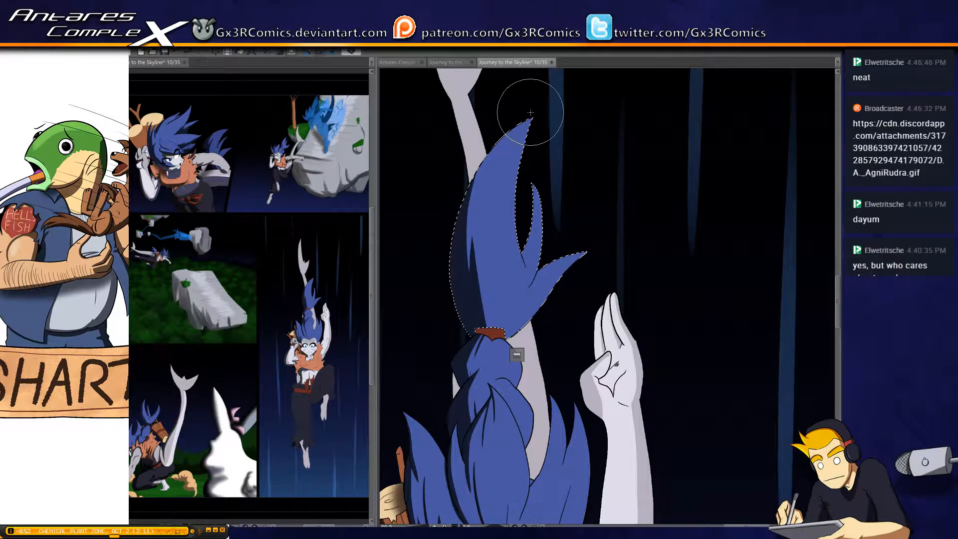
# Extend the ponytail's shadow toward its tip and refine the shadow's inner edge down to the hair tie
pyautogui.moveTo(503, 144)
pyautogui.mouseDown()
pyautogui.moveTo(476, 177)
pyautogui.moveTo(481, 270)
pyautogui.mouseUp()
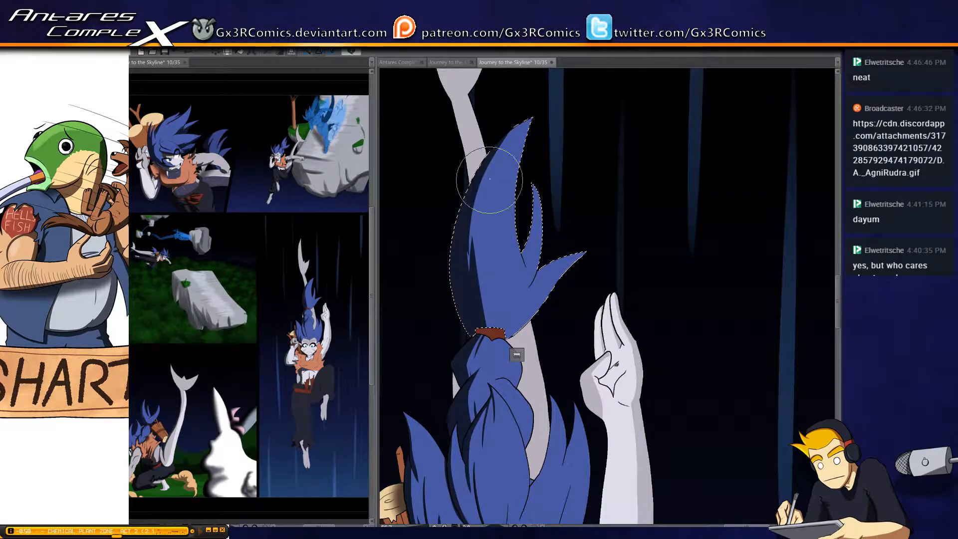
pyautogui.moveTo(484, 224); pyautogui.dragTo(512, 124)
pyautogui.moveTo(473, 298)
pyautogui.mouseDown()
pyautogui.moveTo(473, 236)
pyautogui.moveTo(506, 136)
pyautogui.mouseUp()
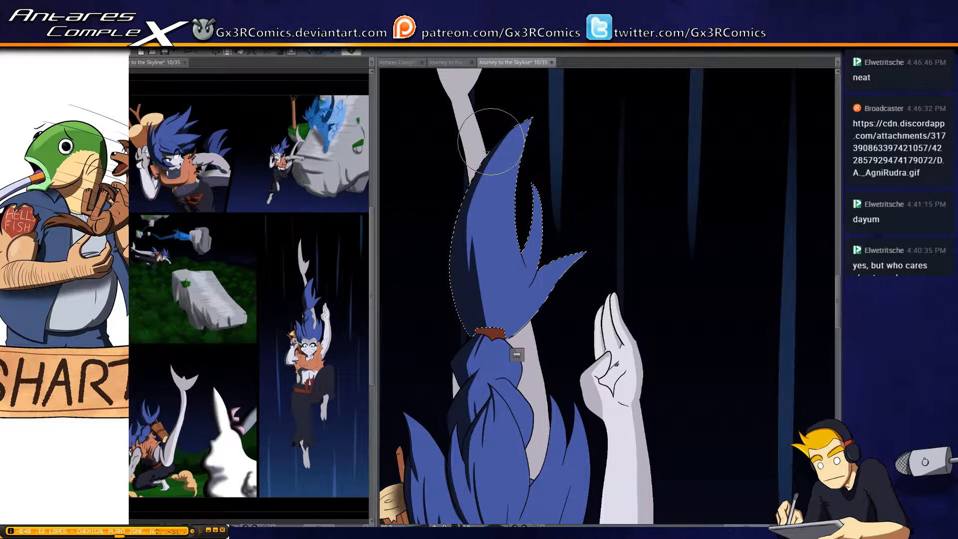
pyautogui.moveTo(474, 245)
pyautogui.mouseDown()
pyautogui.moveTo(499, 263)
pyautogui.moveTo(496, 333)
pyautogui.mouseUp()
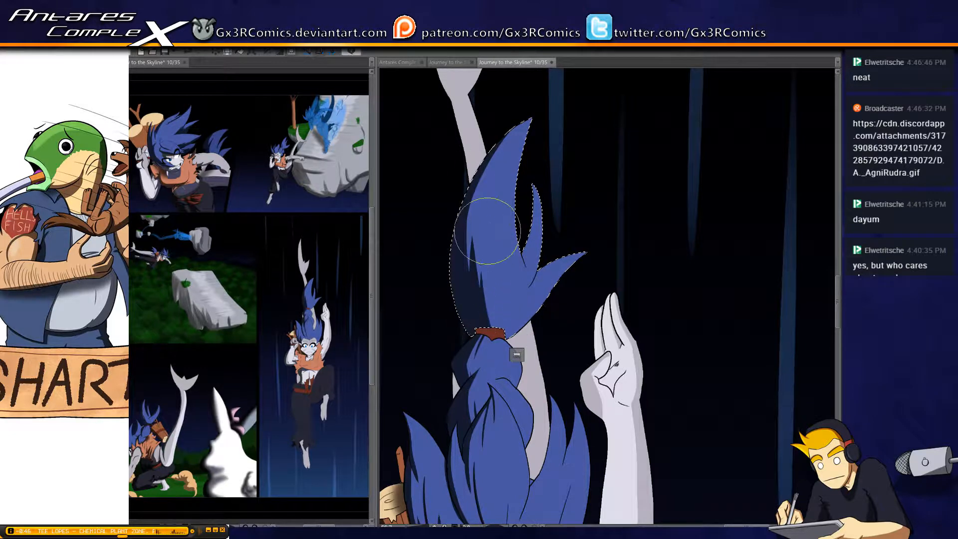
pyautogui.moveTo(487, 231); pyautogui.dragTo(504, 333)
pyautogui.moveTo(476, 270); pyautogui.dragTo(498, 342)
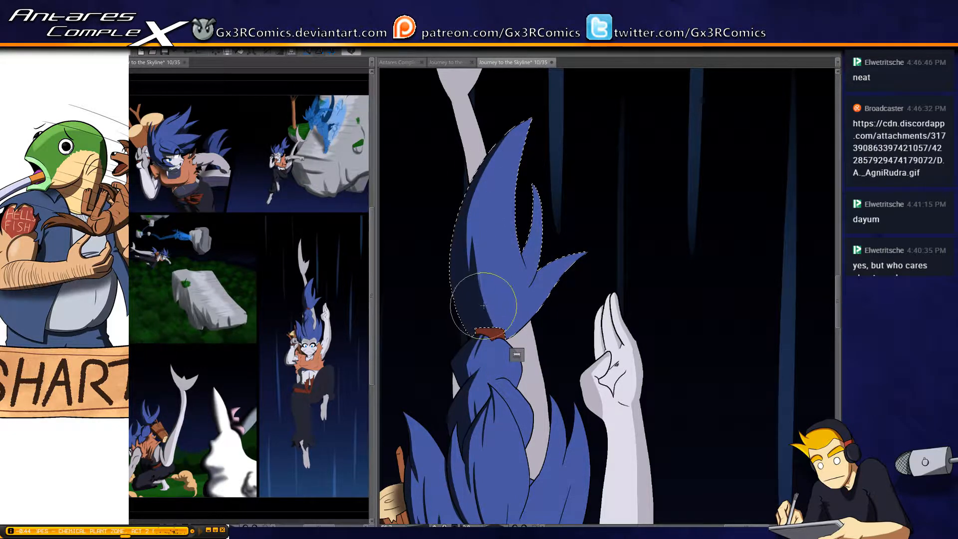
pyautogui.moveTo(487, 304); pyautogui.dragTo(494, 320)
pyautogui.moveTo(474, 287); pyautogui.dragTo(508, 349)
# Select the red-brown hair tie, paint its outer half in shadow, and save the page
pyautogui.moveTo(501, 267); pyautogui.dragTo(480, 232)
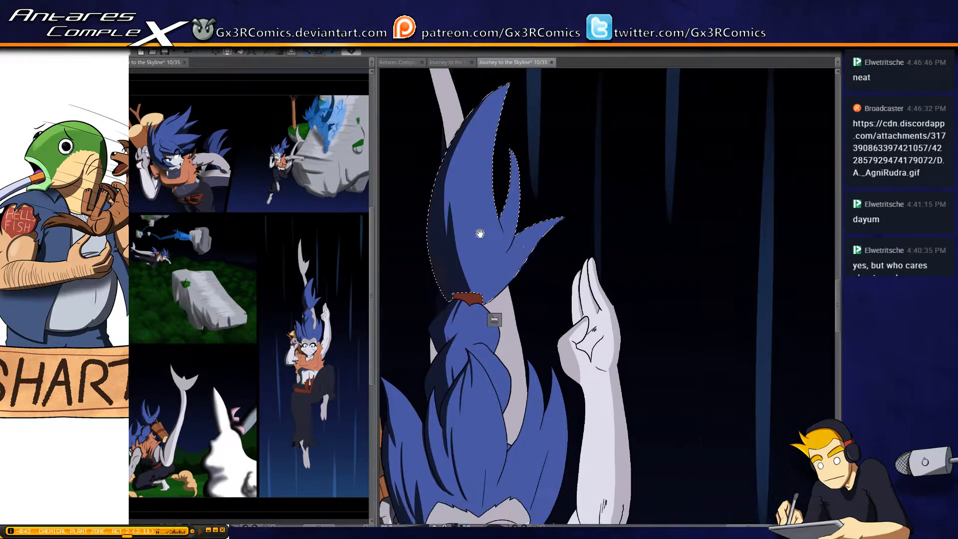
pyautogui.hotkey('ctrl', 'd')
pyautogui.moveTo(473, 341); pyautogui.dragTo(483, 268)
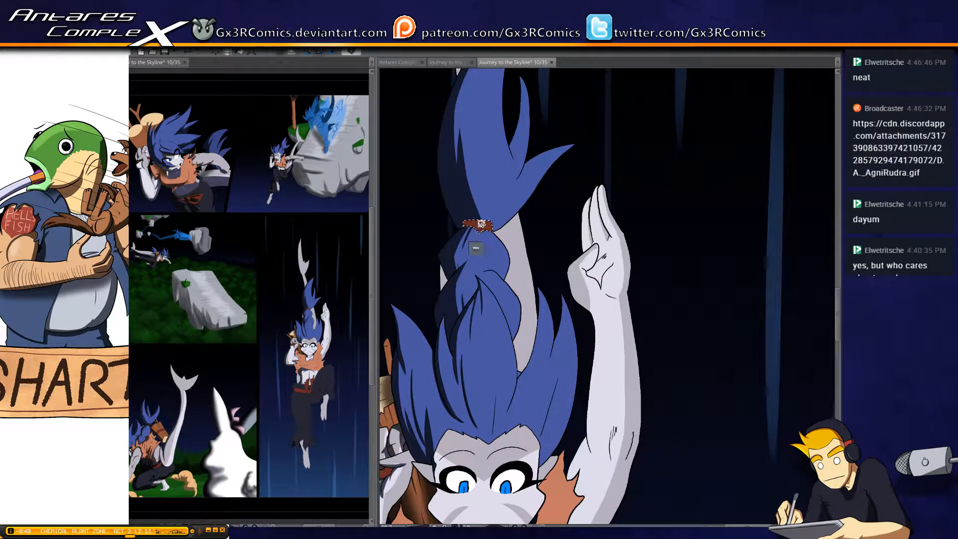
pyautogui.moveTo(467, 198)
pyautogui.mouseDown()
pyautogui.moveTo(469, 253)
pyautogui.moveTo(474, 196)
pyautogui.moveTo(471, 280)
pyautogui.mouseUp()
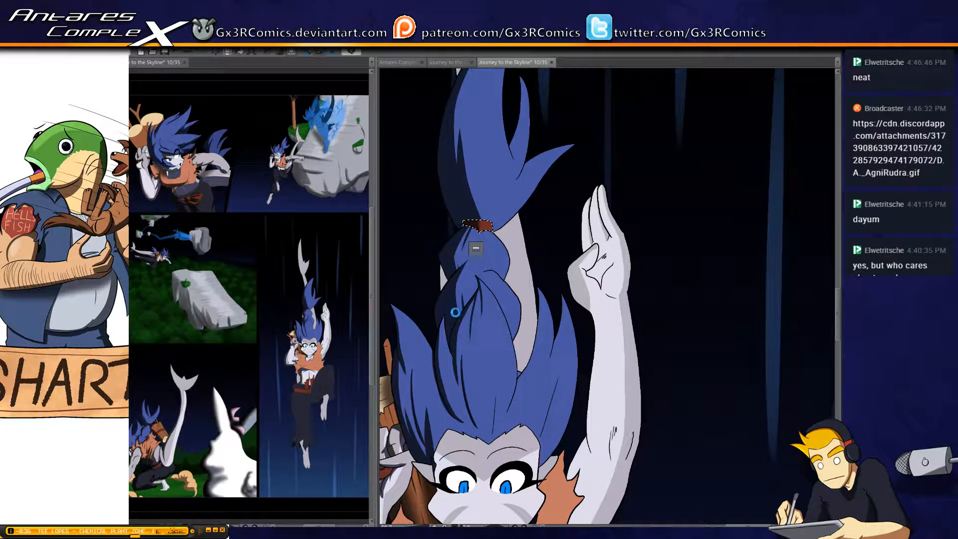
pyautogui.hotkey('ctrl', 's')
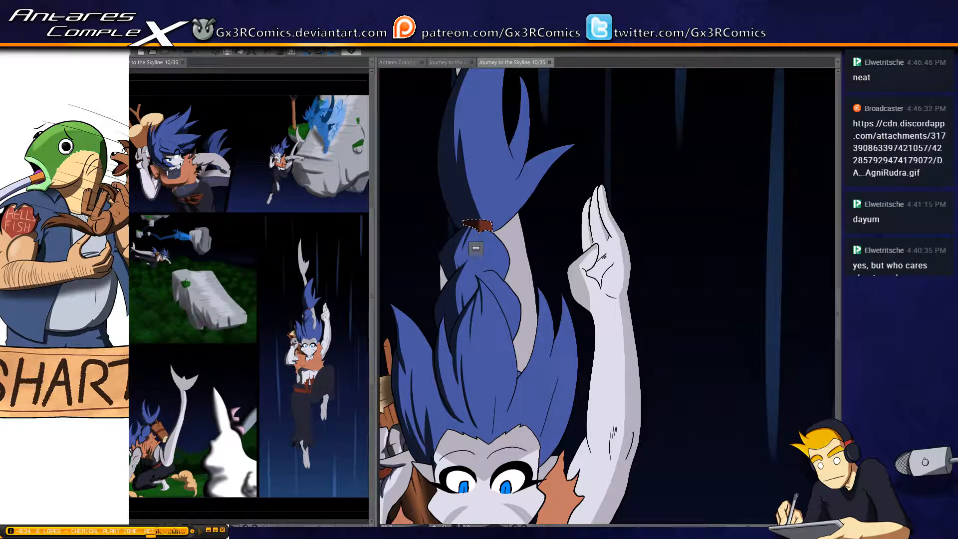
pyautogui.moveTo(482, 238); pyautogui.dragTo(464, 236)
pyautogui.moveTo(485, 292); pyautogui.dragTo(489, 246)
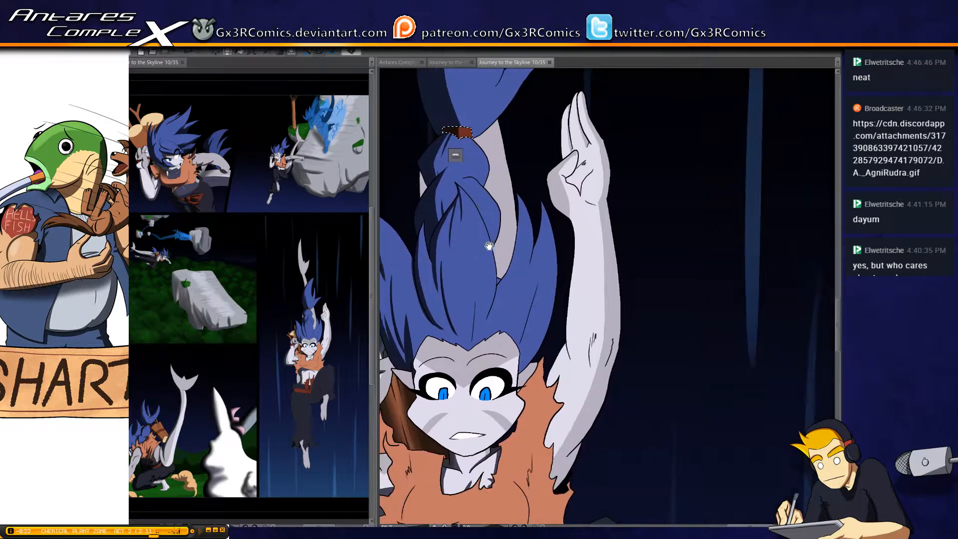
pyautogui.moveTo(458, 119); pyautogui.dragTo(461, 149)
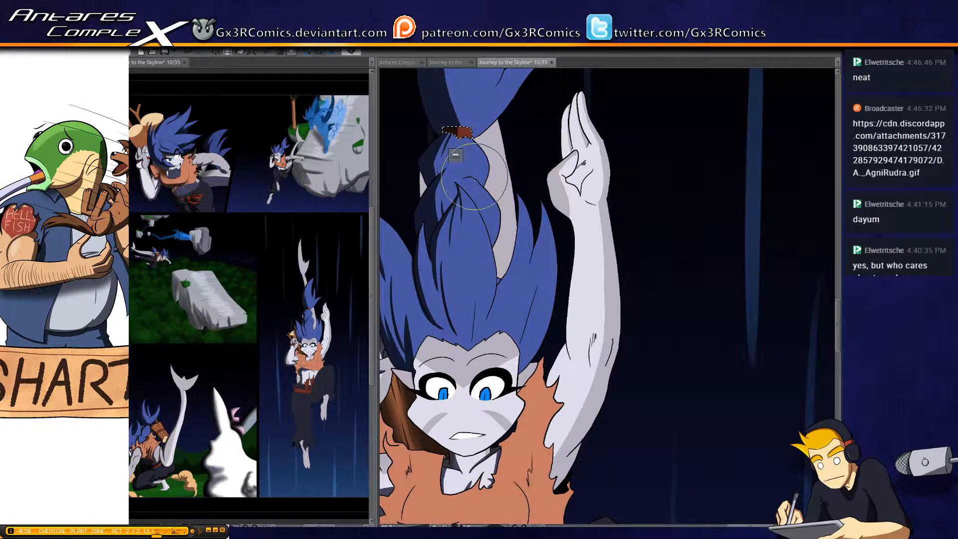
# Reselect the hair tie, touch up the shadow across its outer half, and clear the selection
pyautogui.moveTo(462, 247); pyautogui.dragTo(466, 181)
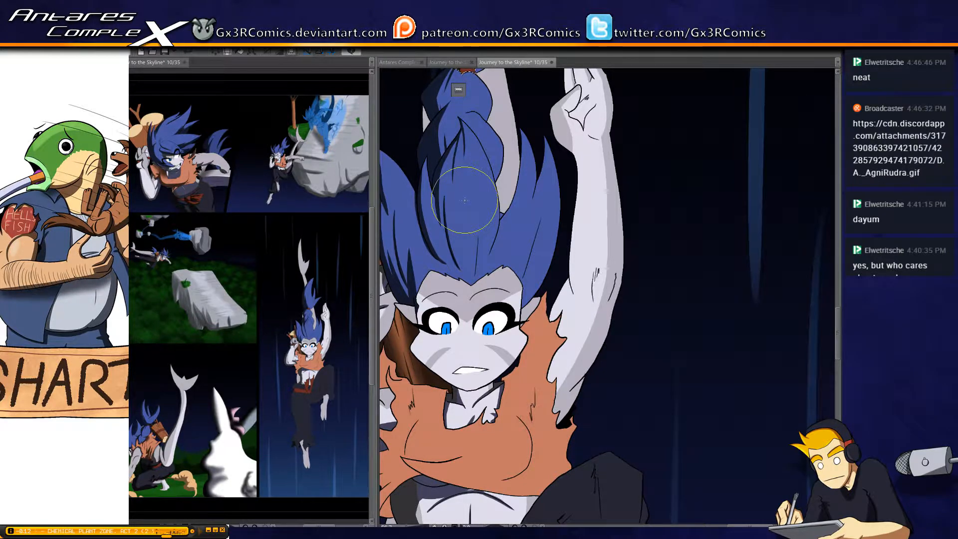
pyautogui.scroll(2, 486, 289)
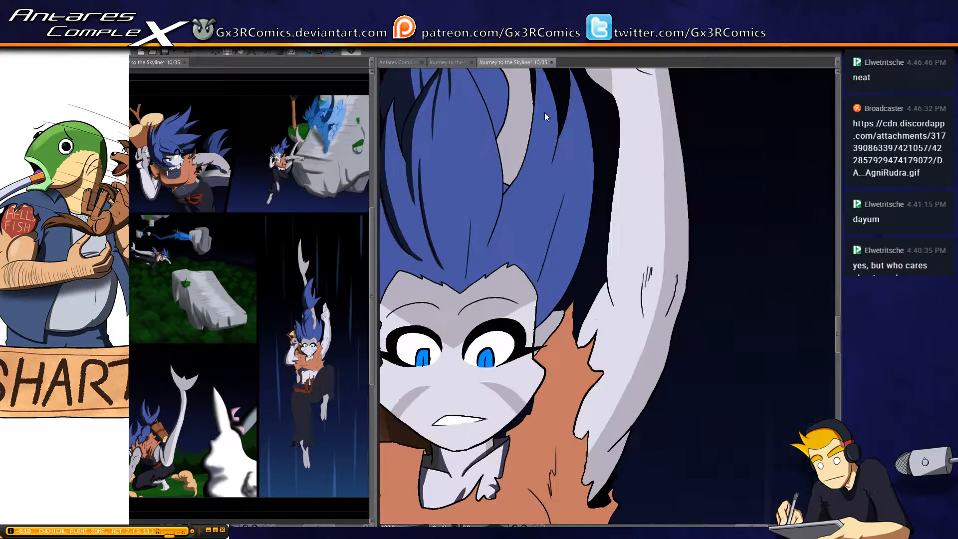
pyautogui.moveTo(433, 158); pyautogui.dragTo(514, 220)
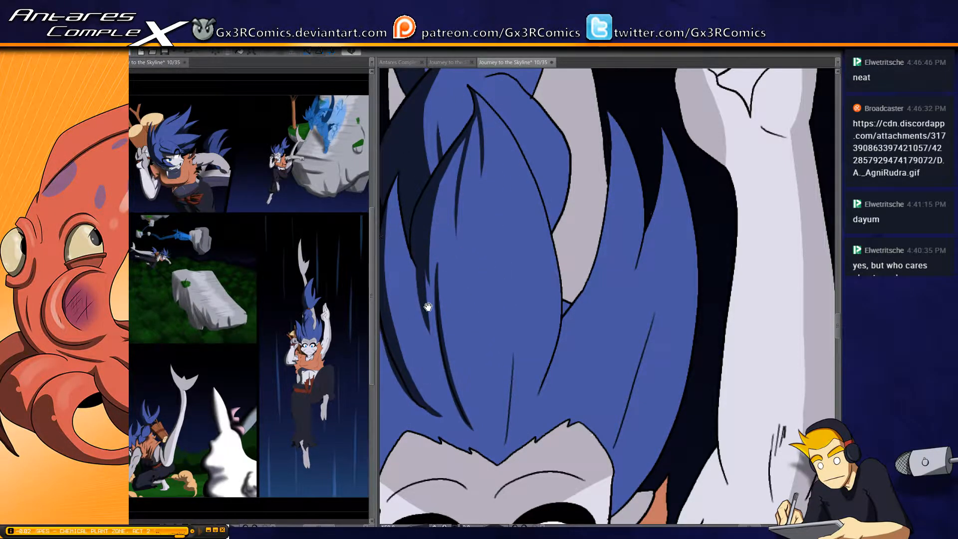
pyautogui.moveTo(426, 303); pyautogui.dragTo(470, 283)
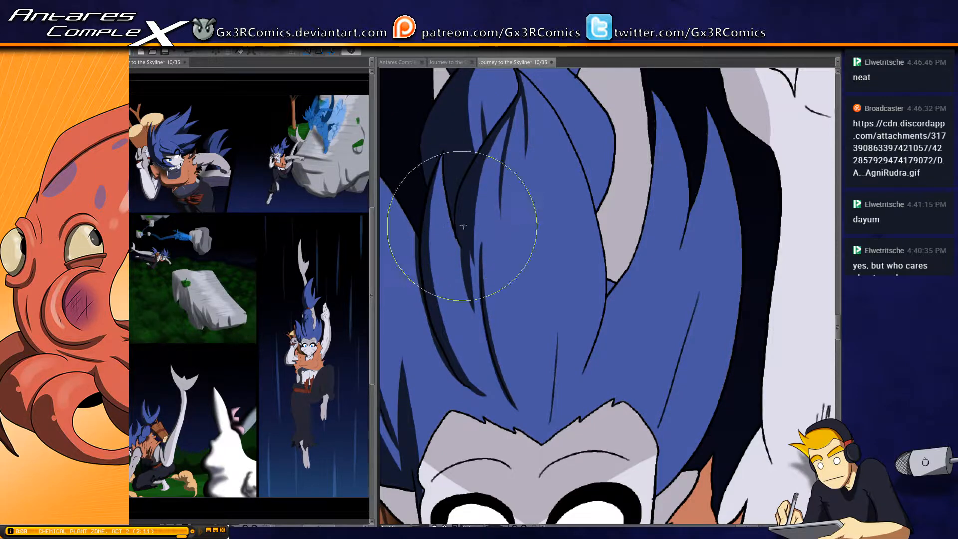
pyautogui.moveTo(466, 269); pyautogui.dragTo(452, 481)
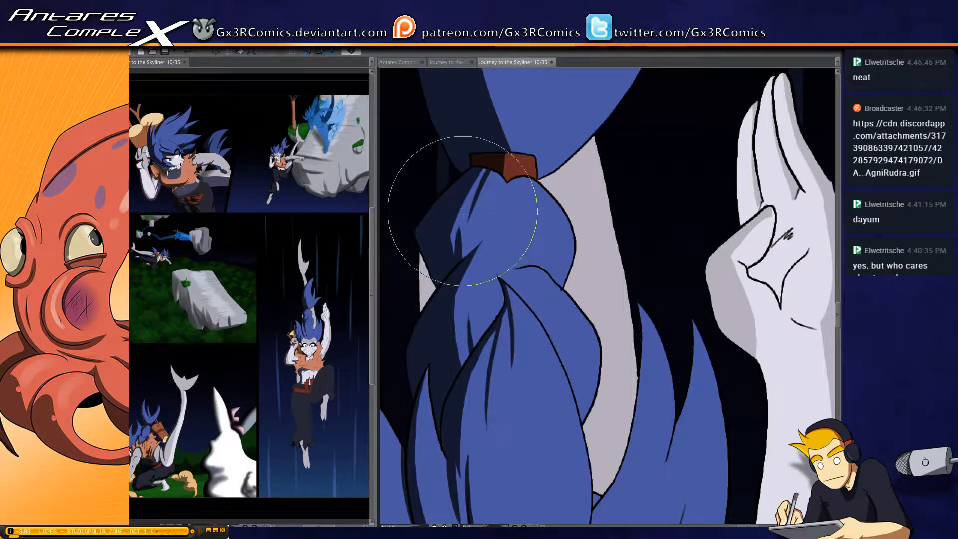
pyautogui.moveTo(476, 121); pyautogui.dragTo(462, 278)
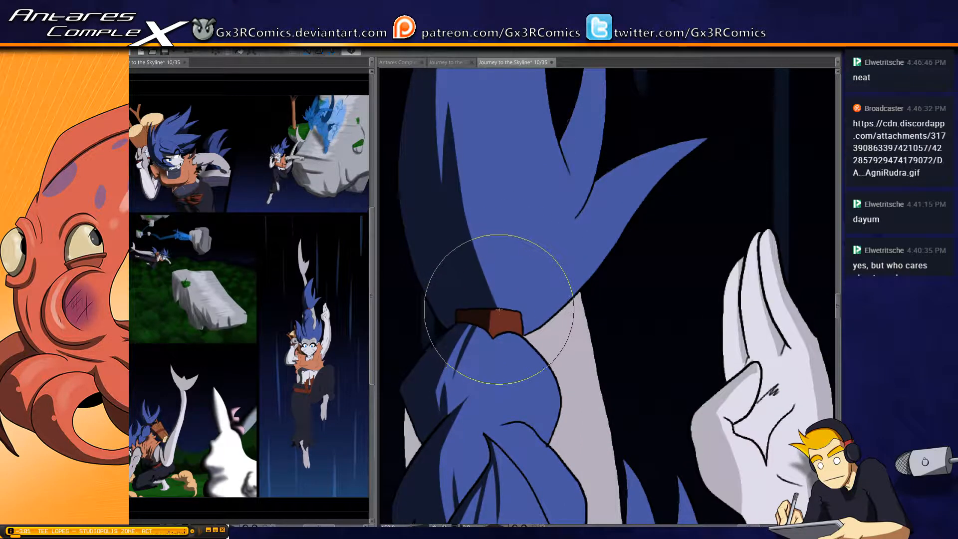
pyautogui.press('w')
pyautogui.click(496, 320)
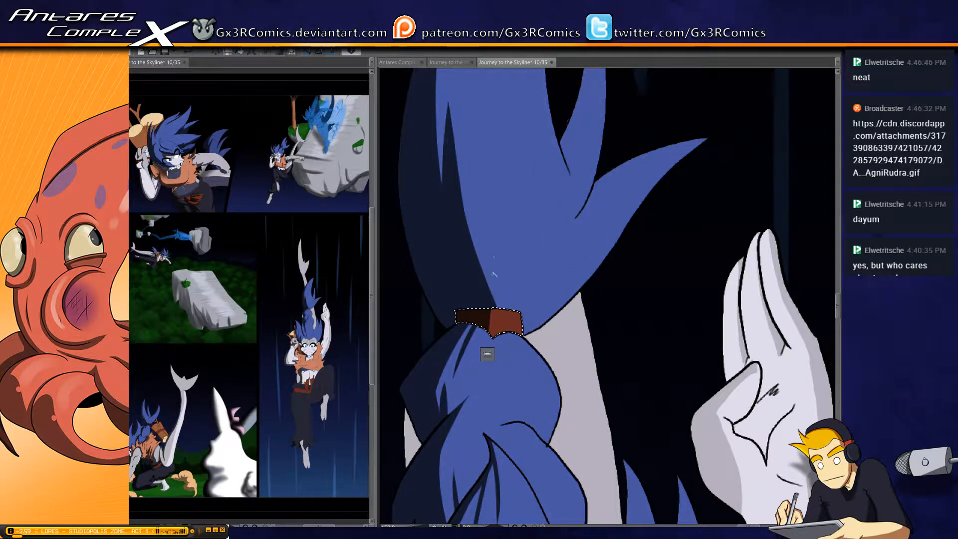
pyautogui.press('b')
pyautogui.moveTo(483, 282); pyautogui.dragTo(477, 363)
pyautogui.hotkey('ctrl', 'd')
# Select the ponytail again and add a tapered dark streak rising from the hair tie along the shadow's inner edge
pyautogui.press('w')
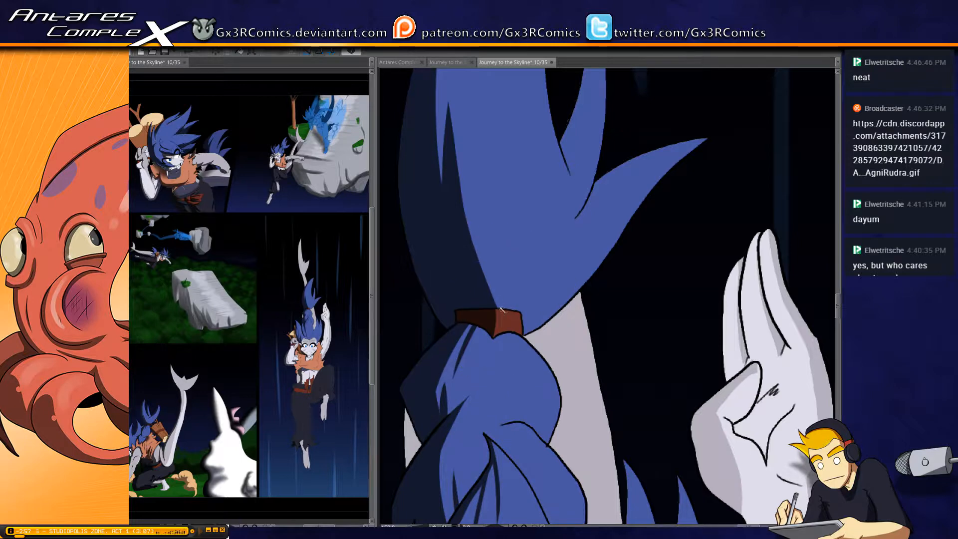
pyautogui.click(502, 285)
pyautogui.press('b')
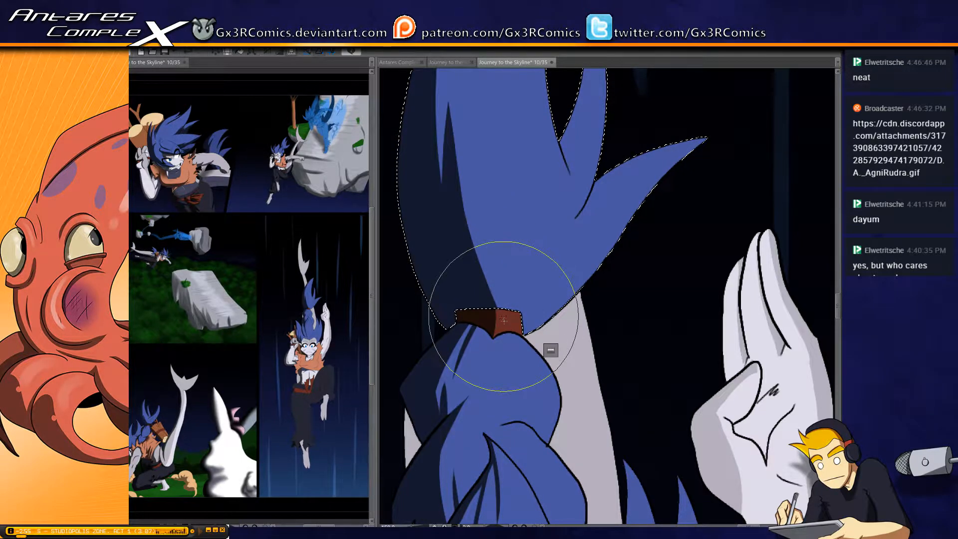
pyautogui.moveTo(503, 321); pyautogui.dragTo(478, 226)
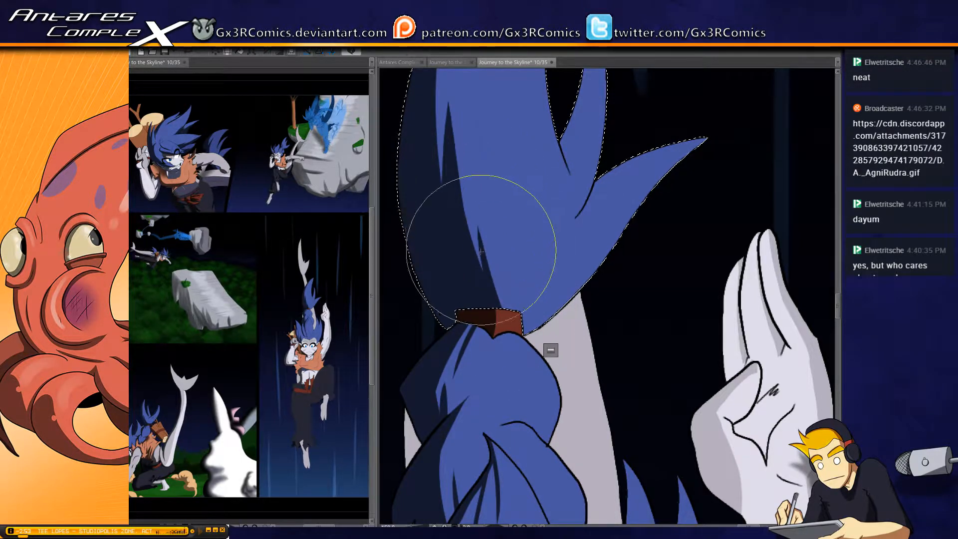
# Paint dark shadows along the inner edge of the ponytail's thin middle prong and in the crease beside the short outer prong
pyautogui.moveTo(531, 190); pyautogui.dragTo(474, 314)
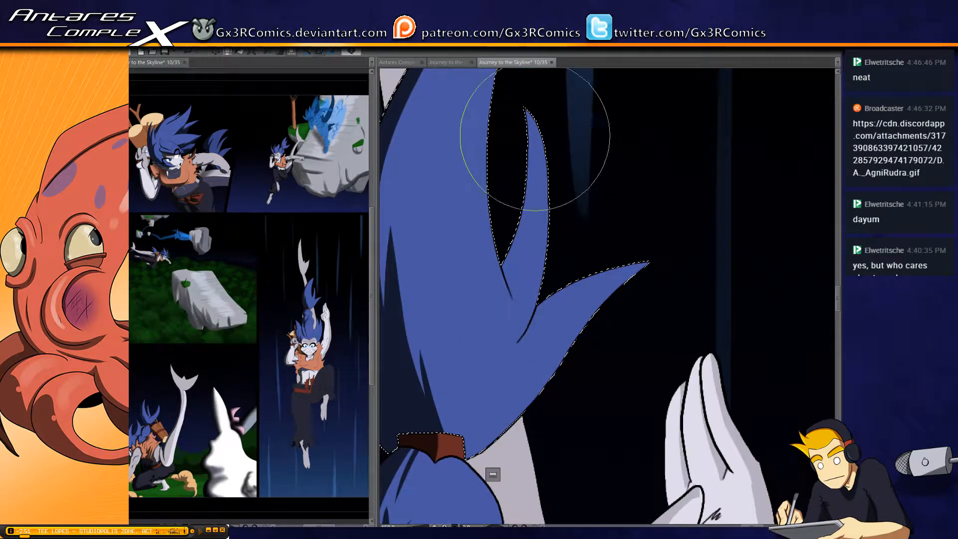
pyautogui.moveTo(525, 108); pyautogui.dragTo(498, 298)
pyautogui.moveTo(481, 231); pyautogui.dragTo(507, 319)
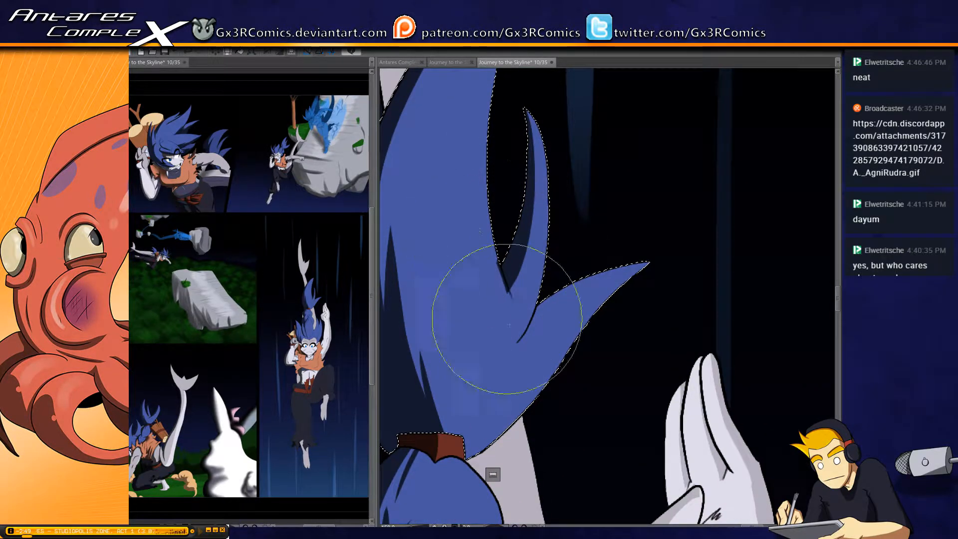
pyautogui.moveTo(492, 262); pyautogui.dragTo(509, 309)
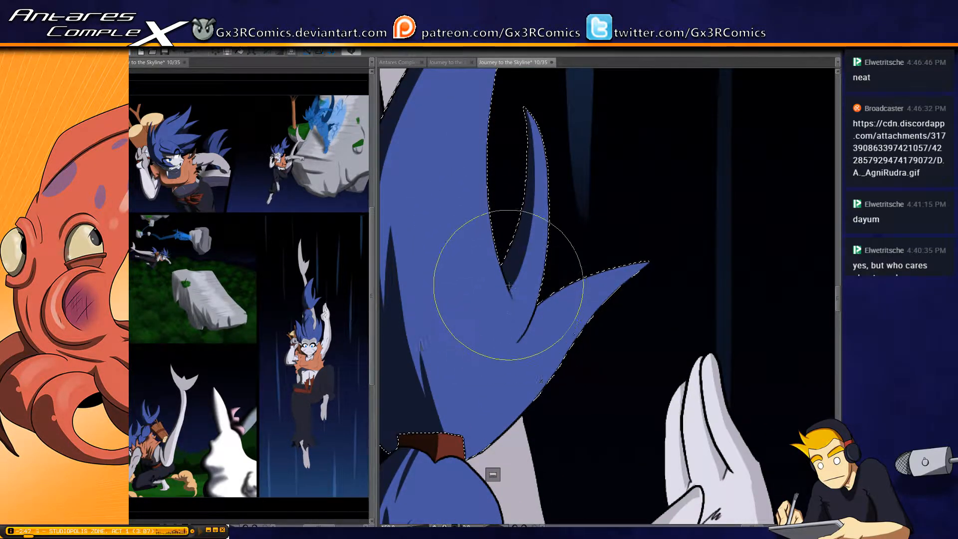
pyautogui.moveTo(550, 287); pyautogui.dragTo(525, 332)
pyautogui.moveTo(543, 283); pyautogui.dragTo(509, 351)
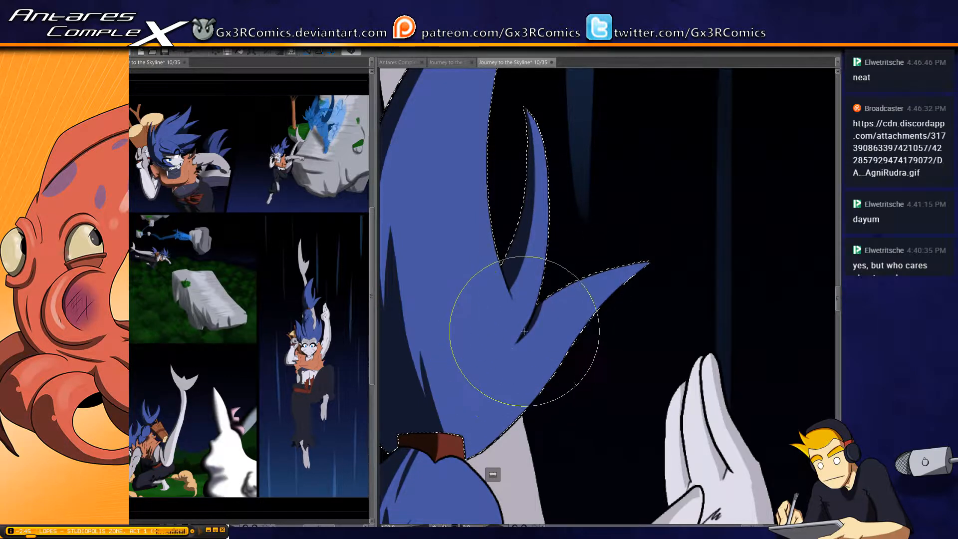
# Paint shadow across the ponytail's base above the hair tie and along the upper edge of the short outer prong, saving the page
pyautogui.moveTo(476, 429)
pyautogui.mouseDown()
pyautogui.moveTo(501, 357)
pyautogui.moveTo(479, 372)
pyautogui.moveTo(526, 363)
pyautogui.mouseUp()
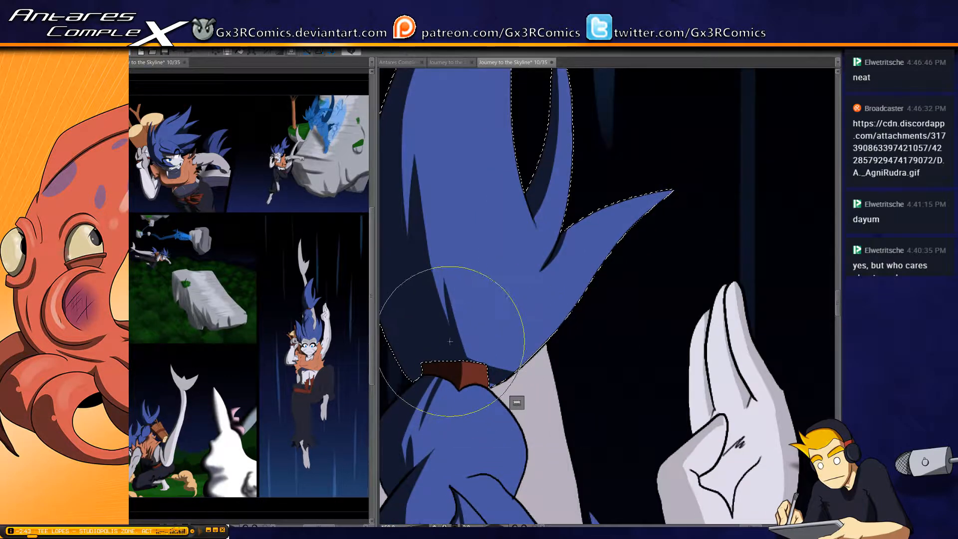
pyautogui.moveTo(455, 345)
pyautogui.mouseDown()
pyautogui.moveTo(527, 380)
pyautogui.moveTo(574, 346)
pyautogui.mouseUp()
pyautogui.moveTo(464, 349); pyautogui.dragTo(525, 345)
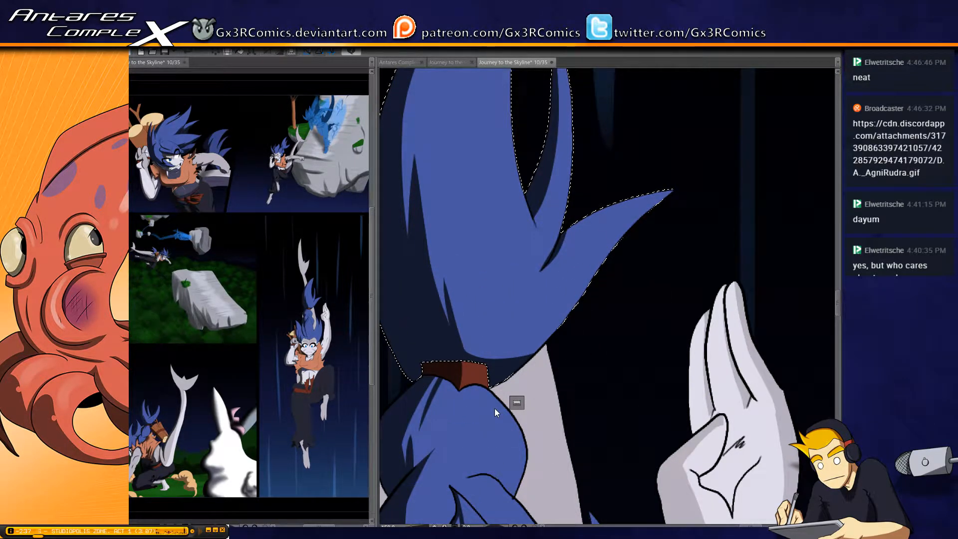
pyautogui.hotkey('ctrl', 's')
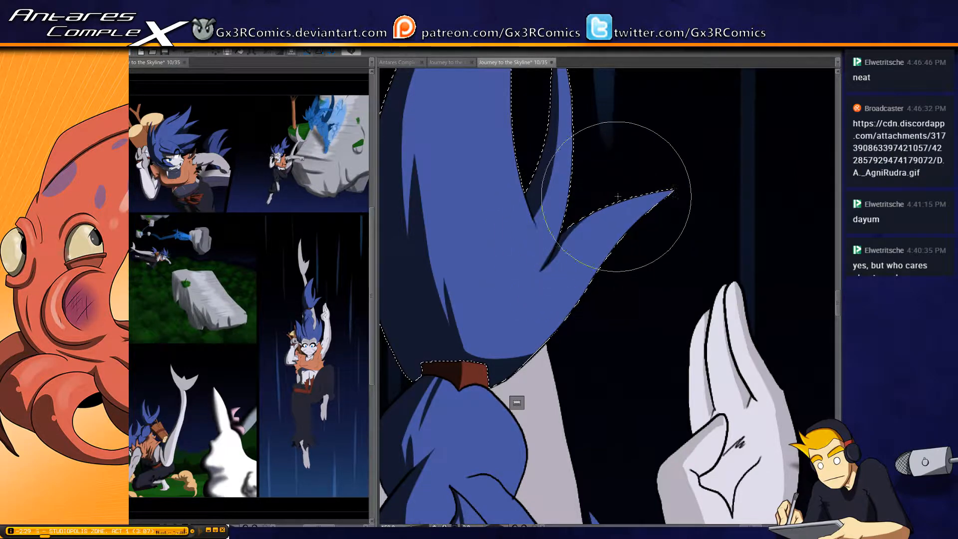
pyautogui.moveTo(610, 201); pyautogui.dragTo(551, 257)
pyautogui.scroll(-3, 519, 341)
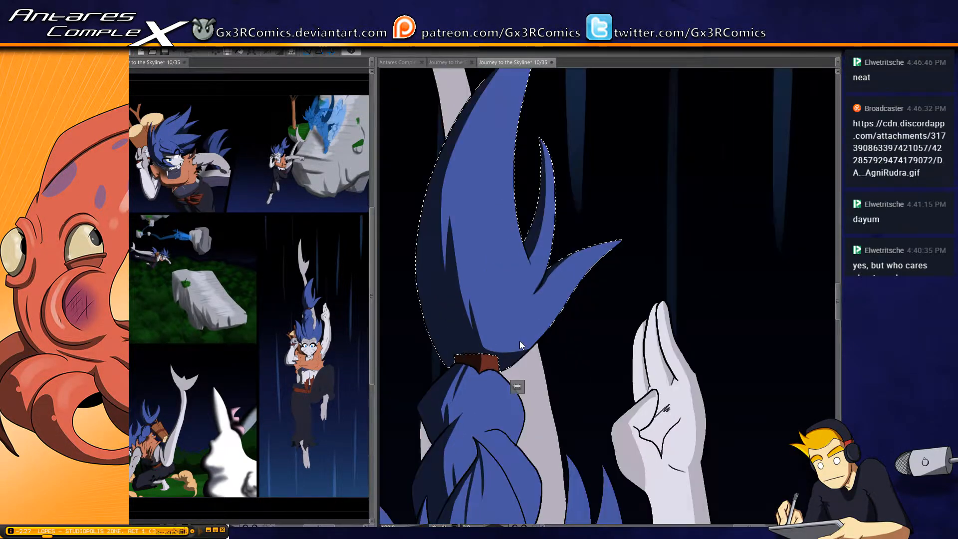
# Select the bunched hair below the hair tie, paint thin tapered shadow creases in its lower lobe, and save the page
pyautogui.moveTo(555, 408); pyautogui.dragTo(515, 211)
pyautogui.click(497, 257)
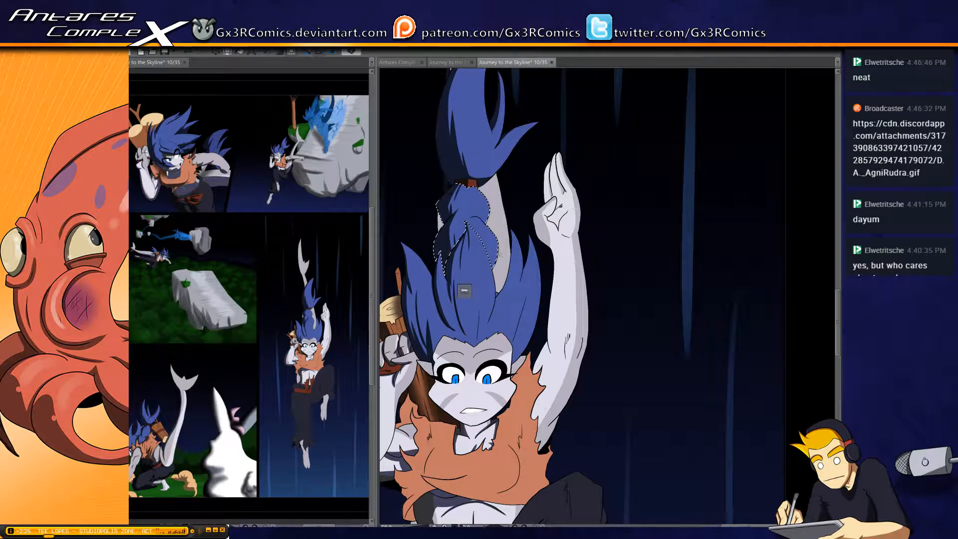
pyautogui.scroll(3, 494, 270)
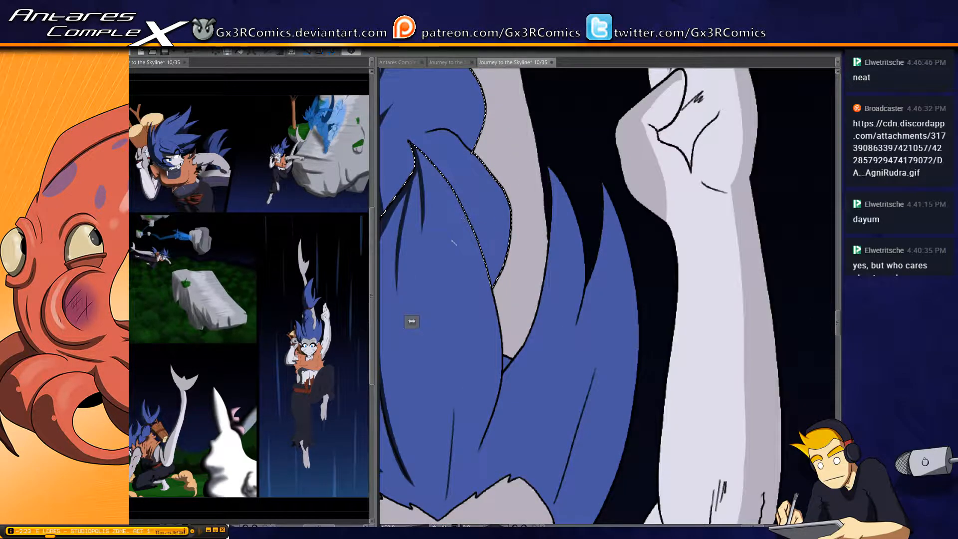
pyautogui.moveTo(477, 189)
pyautogui.mouseDown()
pyautogui.moveTo(487, 209)
pyautogui.moveTo(479, 238)
pyautogui.mouseUp()
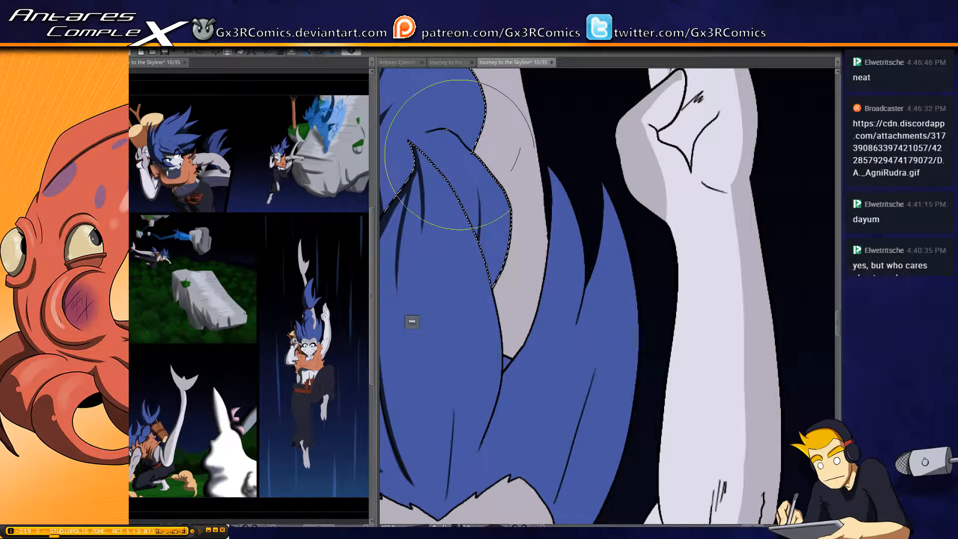
pyautogui.moveTo(447, 132)
pyautogui.mouseDown()
pyautogui.moveTo(461, 162)
pyautogui.moveTo(454, 214)
pyautogui.mouseUp()
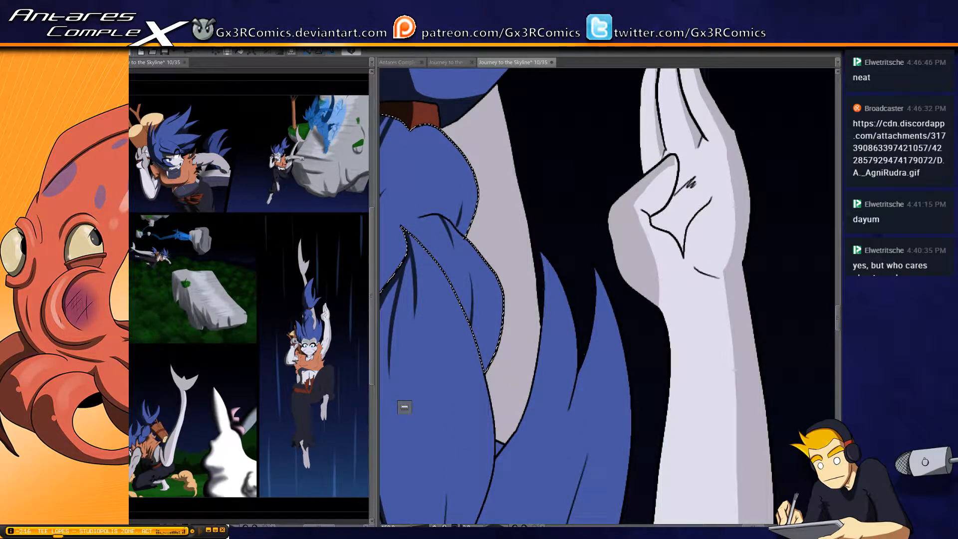
pyautogui.hotkey('ctrl', 's')
pyautogui.scroll(-2, 446, 197)
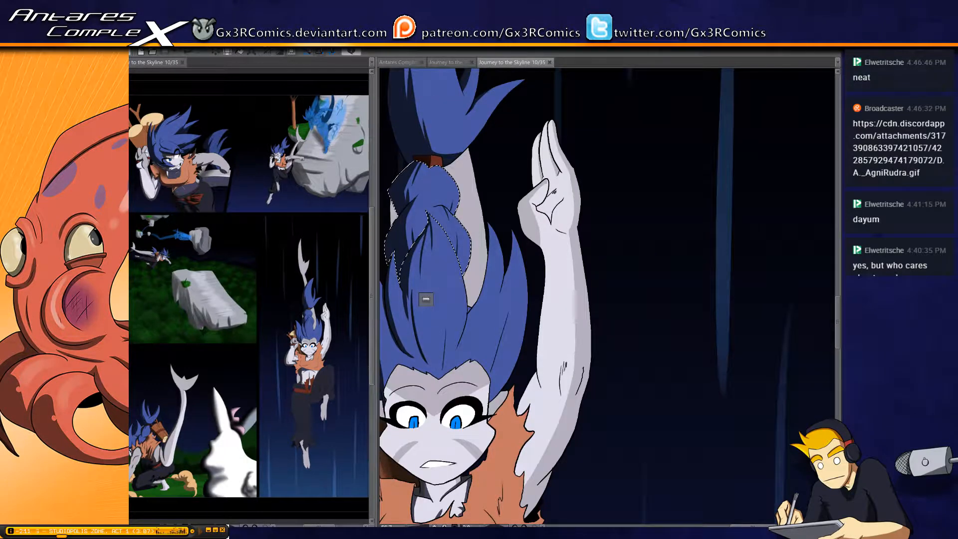
# Select the falling figure's raised arm and paint a dark shadow along its inner edge beside the hair
pyautogui.moveTo(549, 405); pyautogui.dragTo(504, 281)
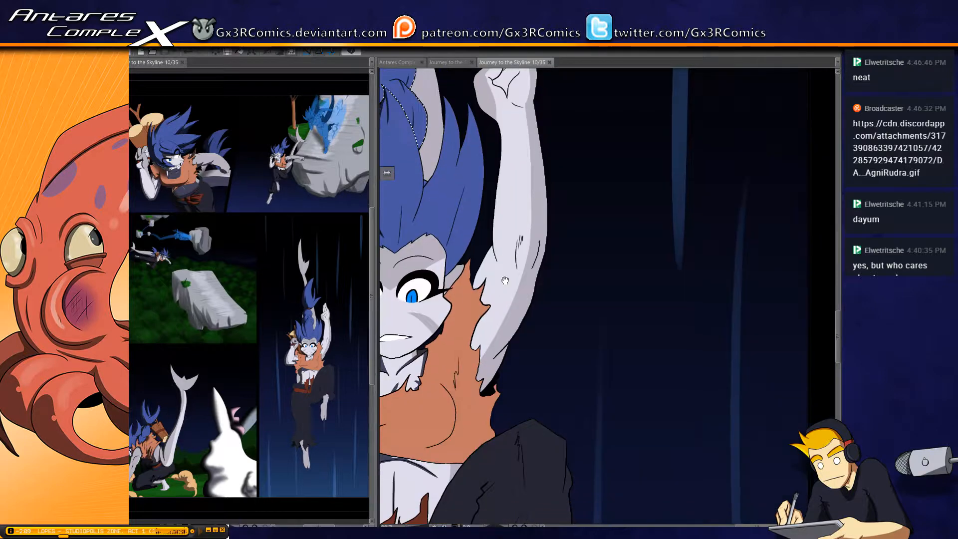
pyautogui.click(484, 271)
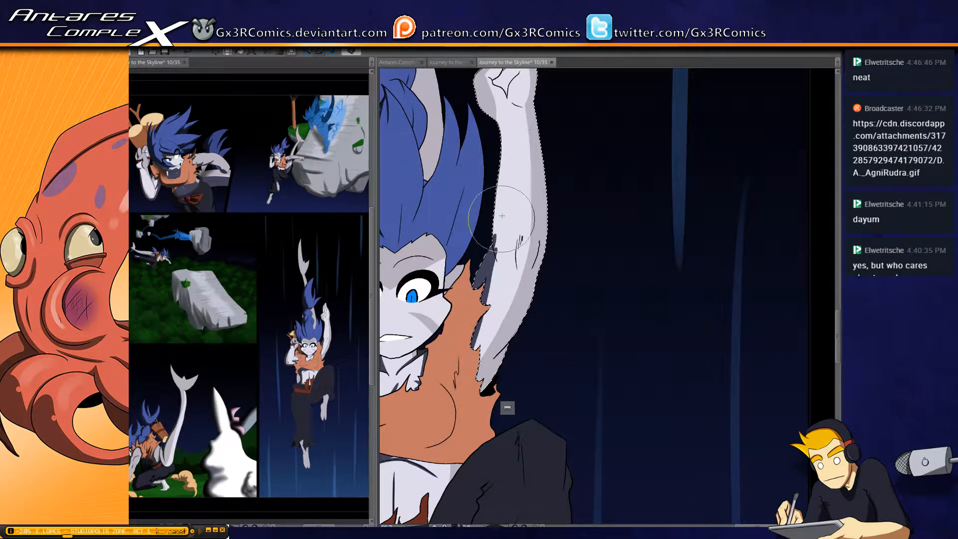
pyautogui.moveTo(502, 126); pyautogui.dragTo(499, 165)
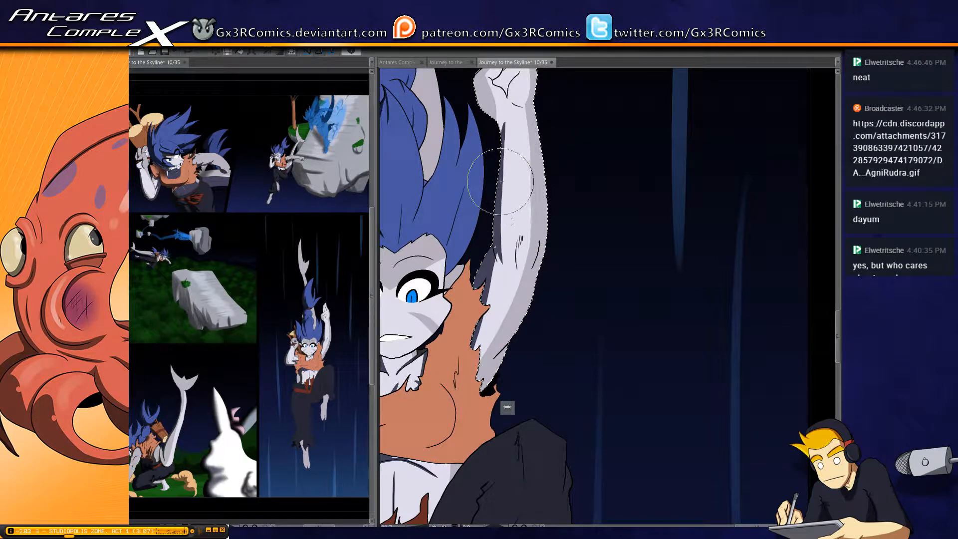
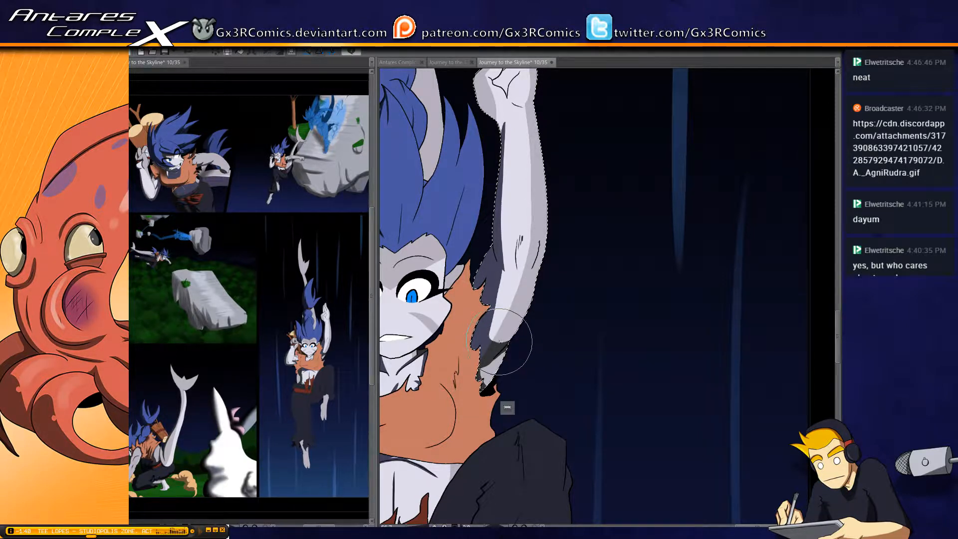
# Paint dark shadow up the inner edge of the raised forearm, around the wrist and along the base of the thumb
pyautogui.moveTo(506, 134); pyautogui.dragTo(495, 233)
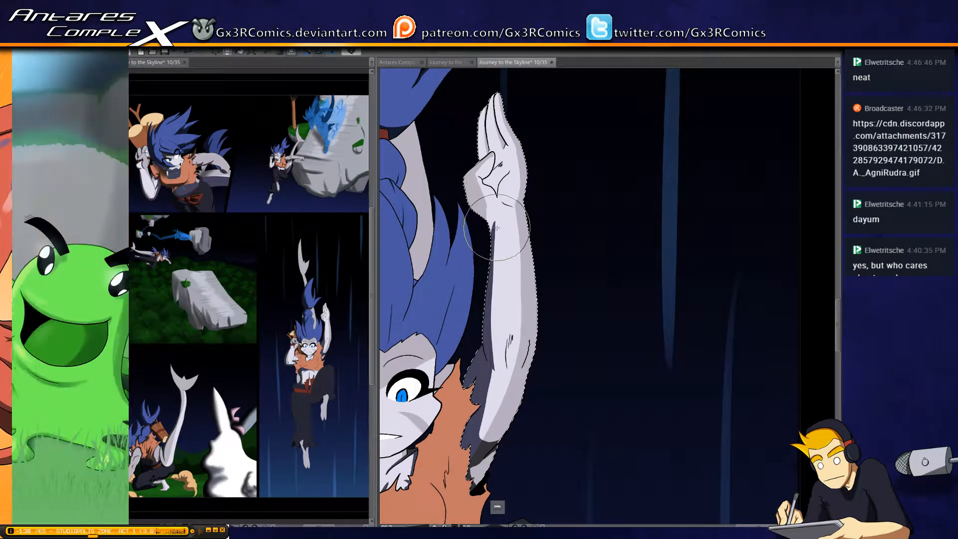
pyautogui.scroll(2, 494, 219)
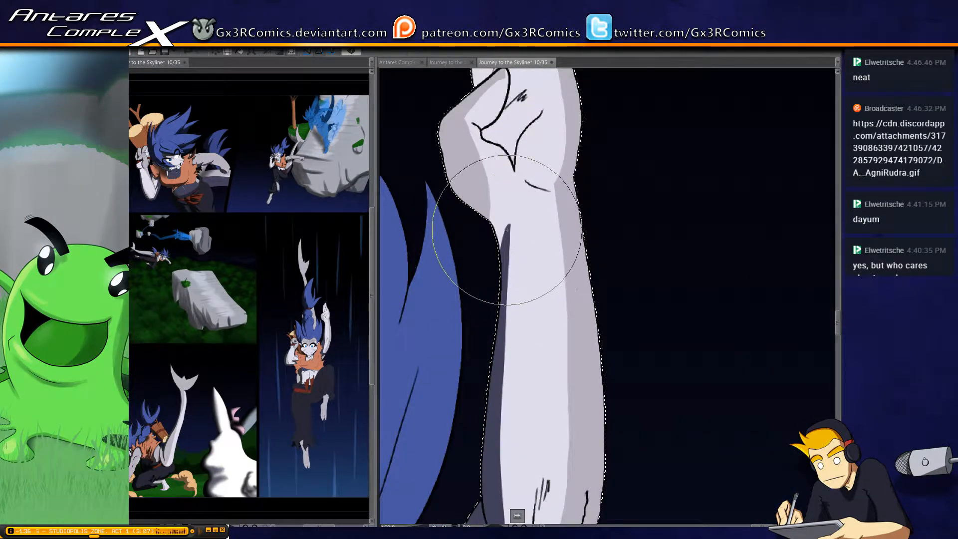
pyautogui.moveTo(504, 230); pyautogui.dragTo(501, 279)
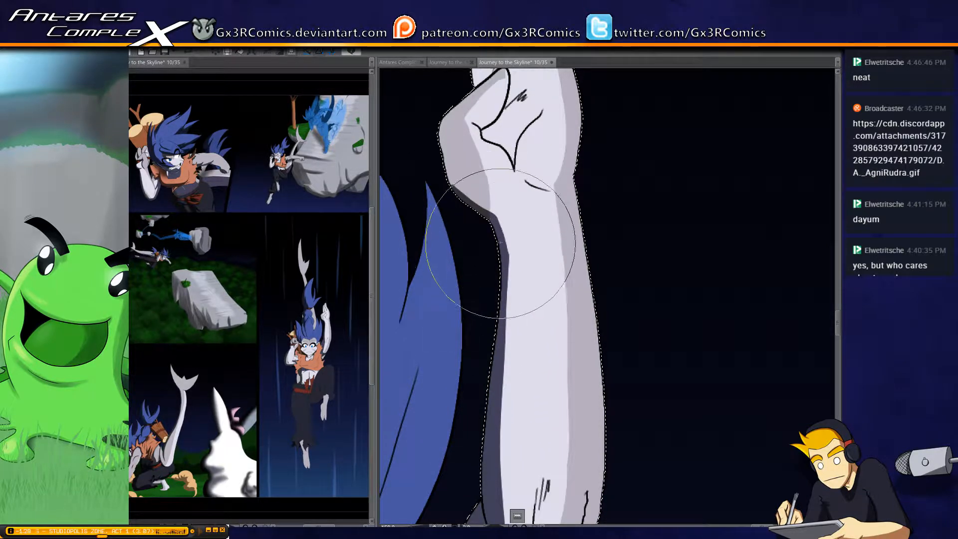
pyautogui.moveTo(466, 208)
pyautogui.mouseDown()
pyautogui.moveTo(453, 139)
pyautogui.moveTo(417, 264)
pyautogui.mouseUp()
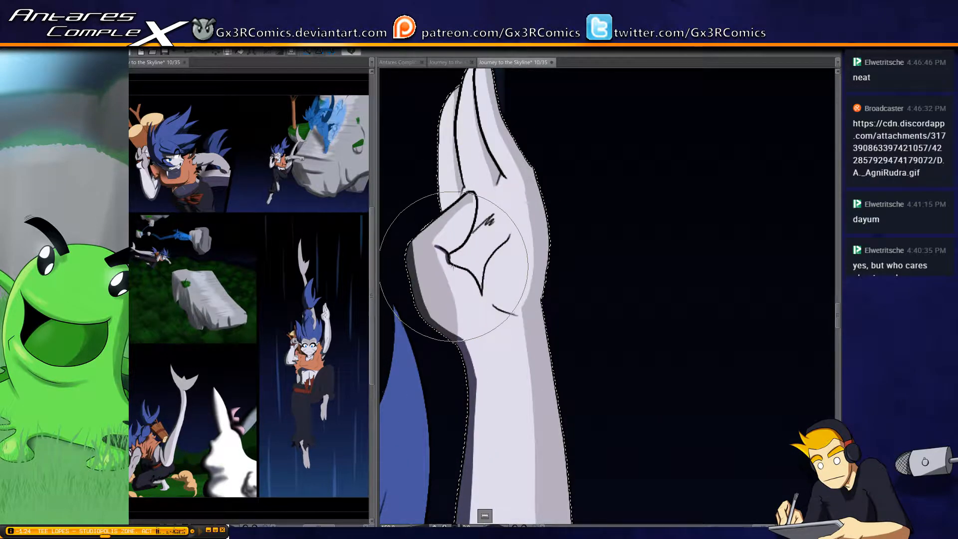
# Paint thin shadows beneath the thumb, between the fingers and along the creases of the palm and wrist
pyautogui.moveTo(454, 253)
pyautogui.mouseDown()
pyautogui.moveTo(462, 243)
pyautogui.moveTo(455, 257)
pyautogui.mouseUp()
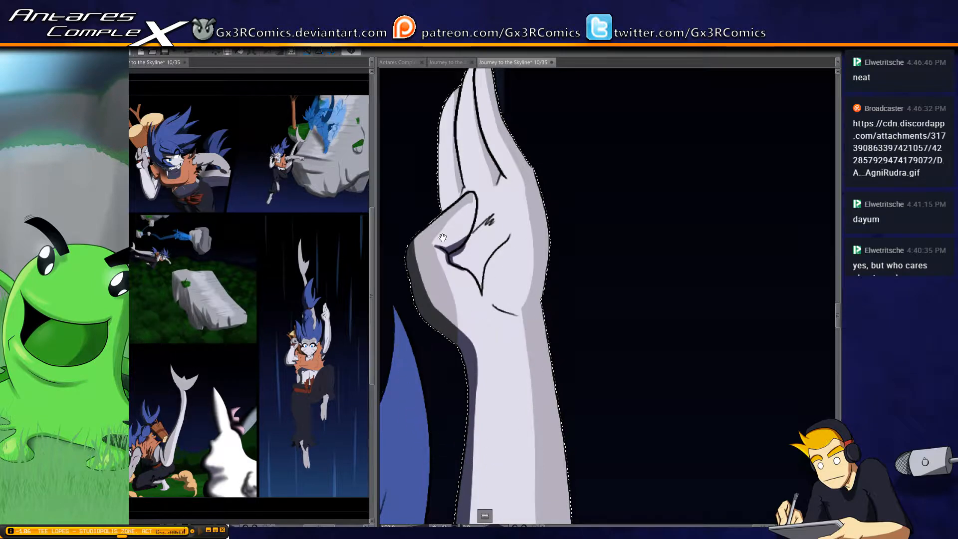
pyautogui.scroll(3, 450, 242)
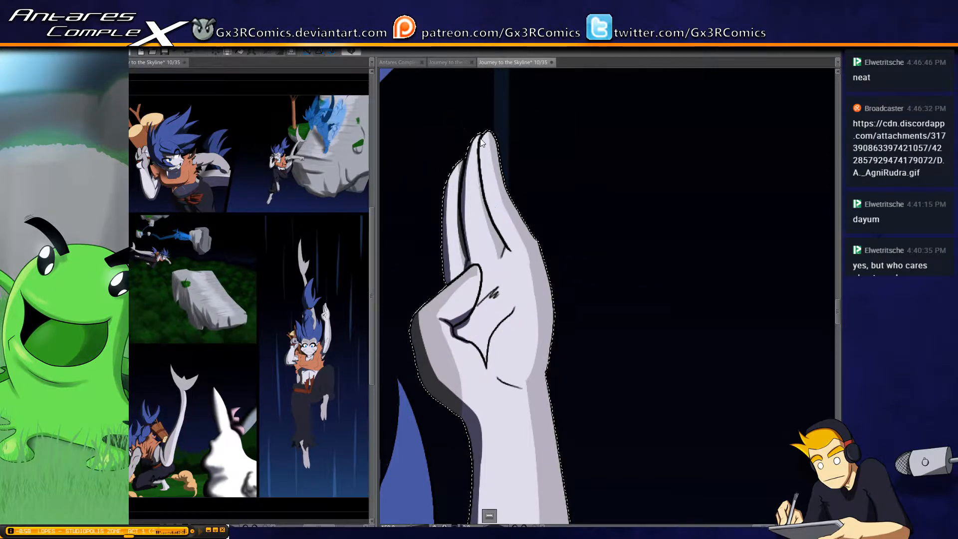
pyautogui.moveTo(495, 358); pyautogui.dragTo(489, 289)
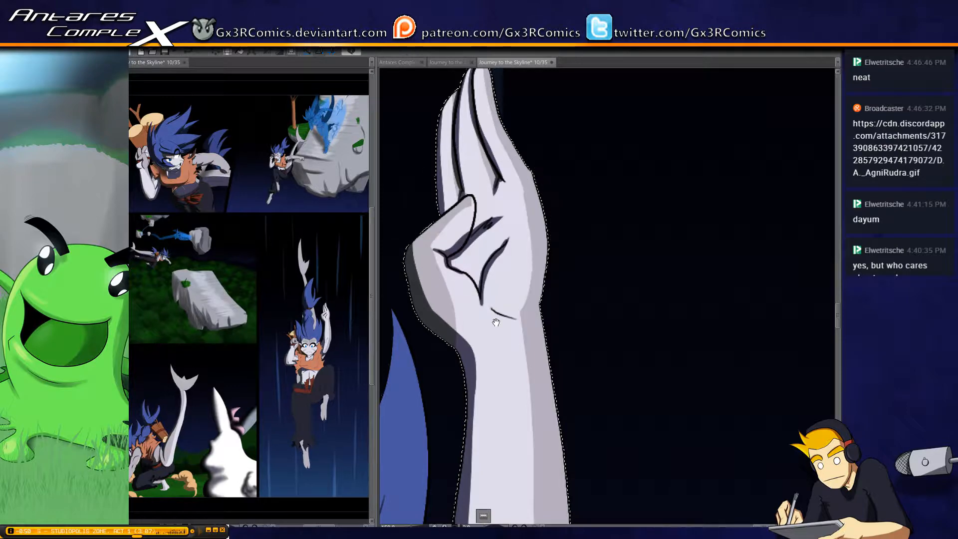
pyautogui.moveTo(495, 323); pyautogui.dragTo(471, 250)
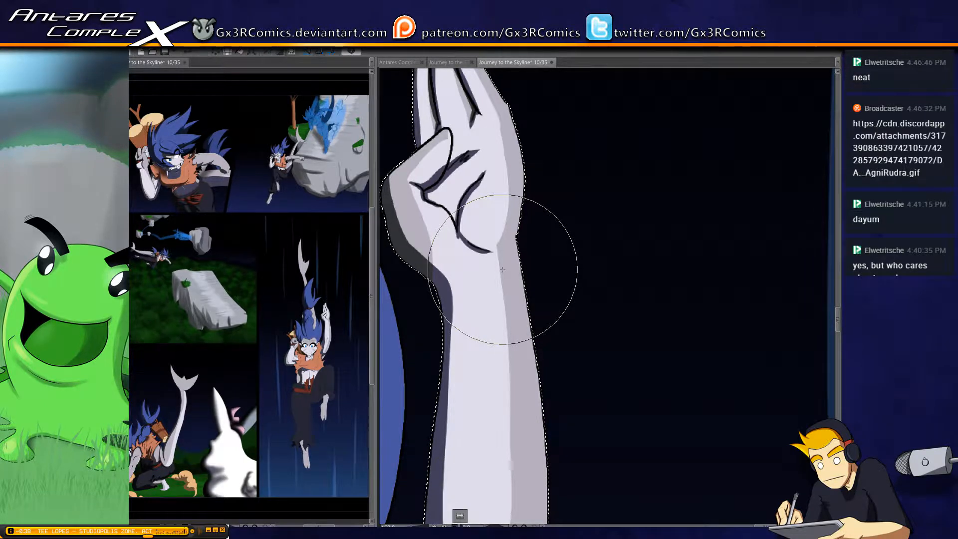
# Paint narrow tapered shadows along the two crease lines at the raised arm's elbow and save the page
pyautogui.moveTo(460, 306); pyautogui.dragTo(518, 238)
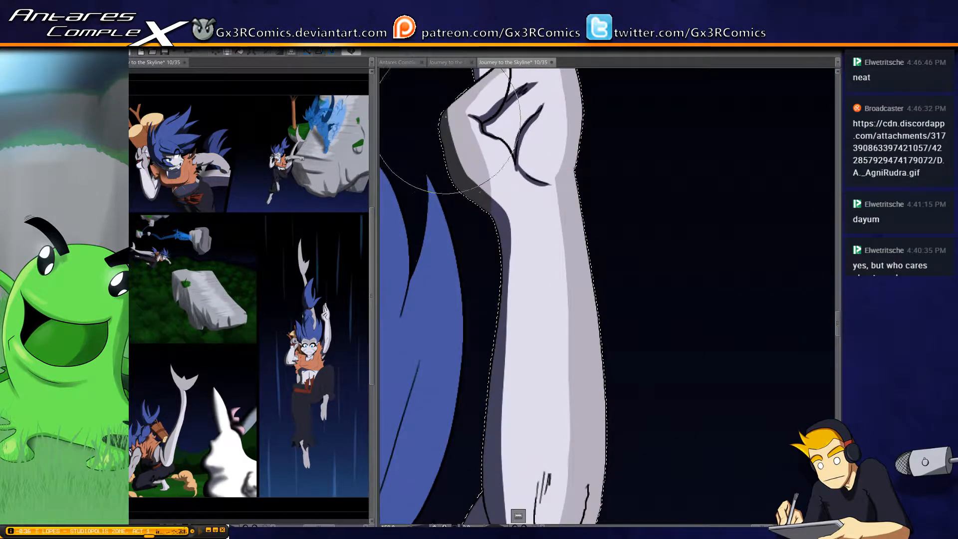
pyautogui.moveTo(463, 295); pyautogui.dragTo(453, 203)
pyautogui.moveTo(466, 256)
pyautogui.mouseDown()
pyautogui.moveTo(466, 197)
pyautogui.moveTo(444, 92)
pyautogui.mouseUp()
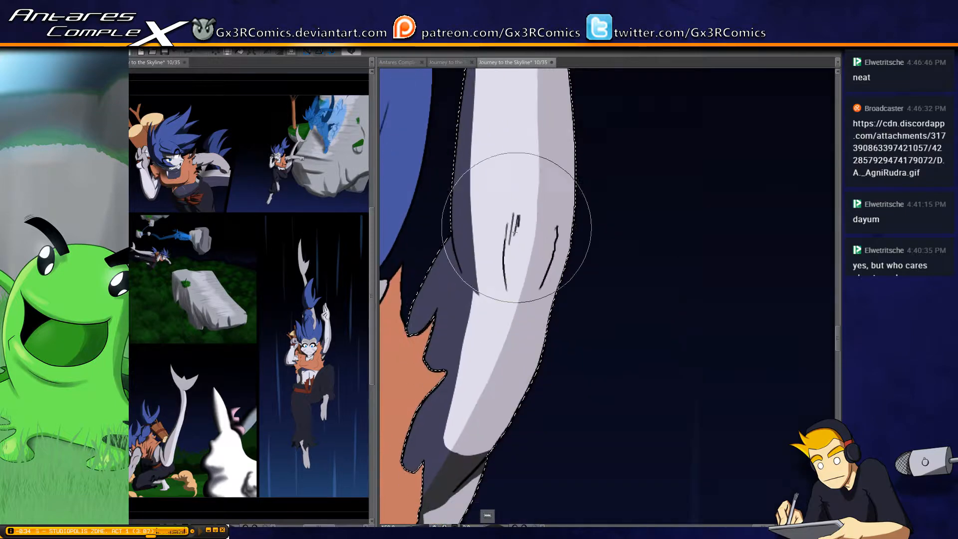
pyautogui.moveTo(516, 215)
pyautogui.mouseDown()
pyautogui.moveTo(506, 289)
pyautogui.moveTo(522, 226)
pyautogui.moveTo(504, 262)
pyautogui.moveTo(529, 213)
pyautogui.moveTo(521, 216)
pyautogui.moveTo(506, 252)
pyautogui.moveTo(561, 239)
pyautogui.moveTo(555, 219)
pyautogui.moveTo(541, 288)
pyautogui.mouseUp()
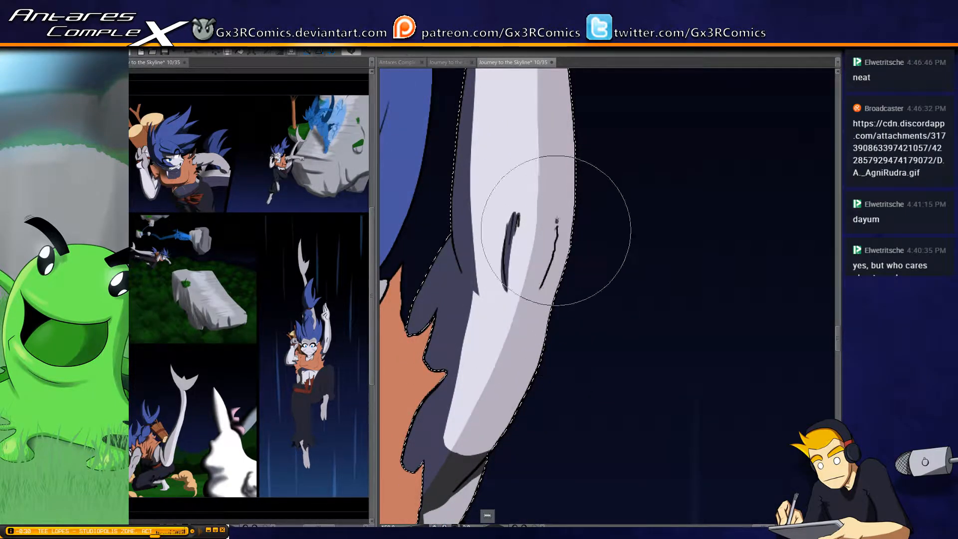
pyautogui.moveTo(556, 229); pyautogui.dragTo(540, 290)
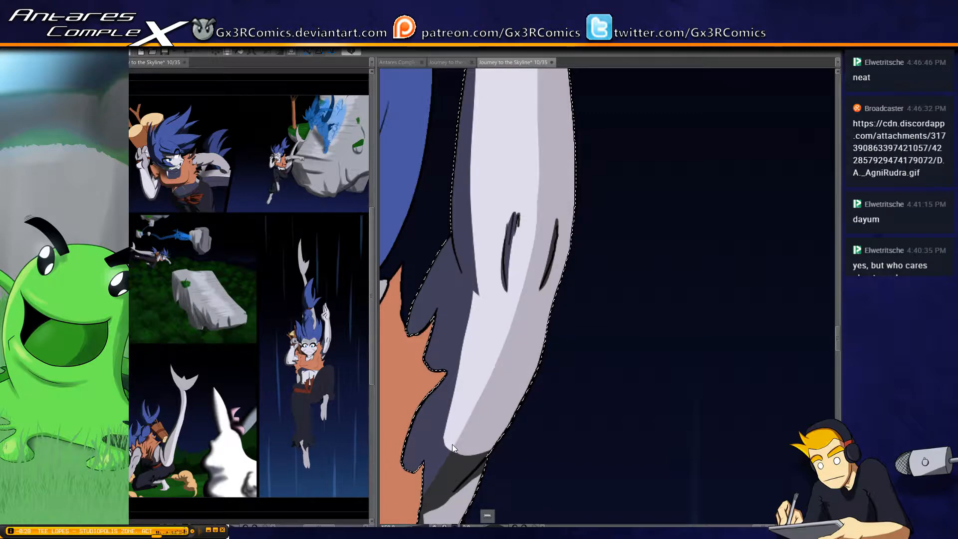
pyautogui.hotkey('ctrl', 's')
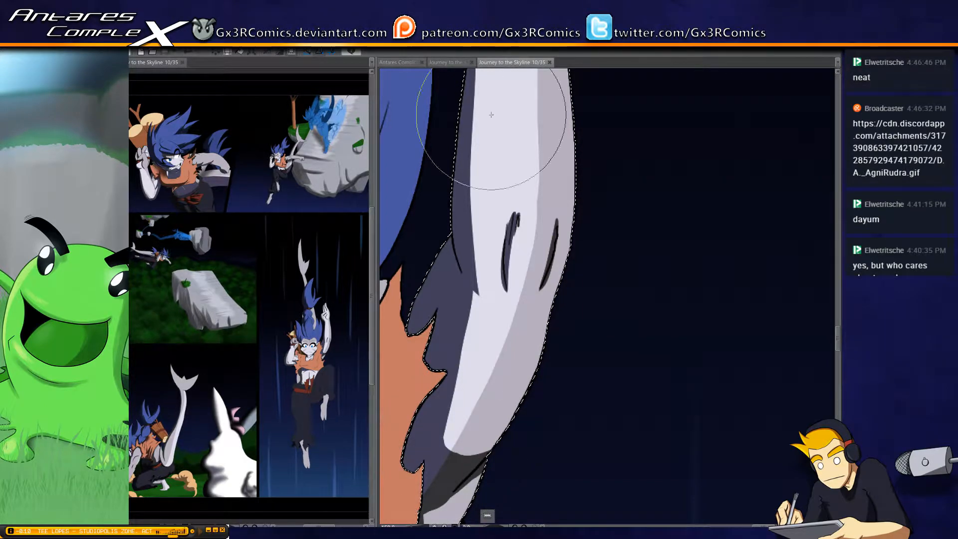
# Deselect the arm and paint a tapered shadow down the inner edge of the outermost hair spike beside it, redoing the stroke
pyautogui.moveTo(491, 115); pyautogui.dragTo(437, 285)
pyautogui.moveTo(427, 161)
pyautogui.mouseDown()
pyautogui.moveTo(445, 272)
pyautogui.moveTo(430, 304)
pyautogui.moveTo(423, 373)
pyautogui.moveTo(428, 472)
pyautogui.mouseUp()
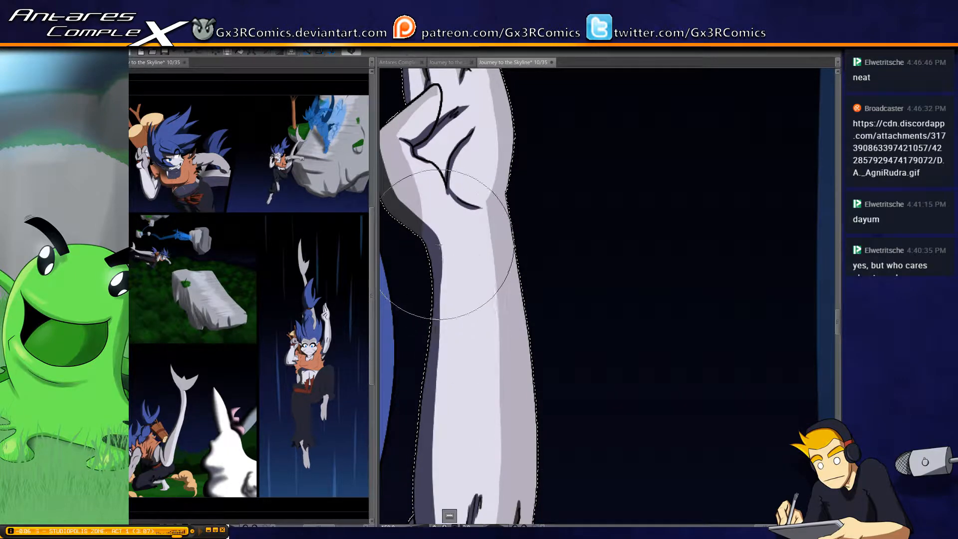
pyautogui.moveTo(439, 245)
pyautogui.mouseDown()
pyautogui.moveTo(435, 405)
pyautogui.moveTo(449, 215)
pyautogui.moveTo(435, 352)
pyautogui.moveTo(447, 415)
pyautogui.mouseUp()
pyautogui.moveTo(386, 111)
pyautogui.mouseDown()
pyautogui.moveTo(432, 388)
pyautogui.moveTo(551, 143)
pyautogui.moveTo(563, 143)
pyautogui.mouseUp()
pyautogui.hotkey('ctrl', 'd')
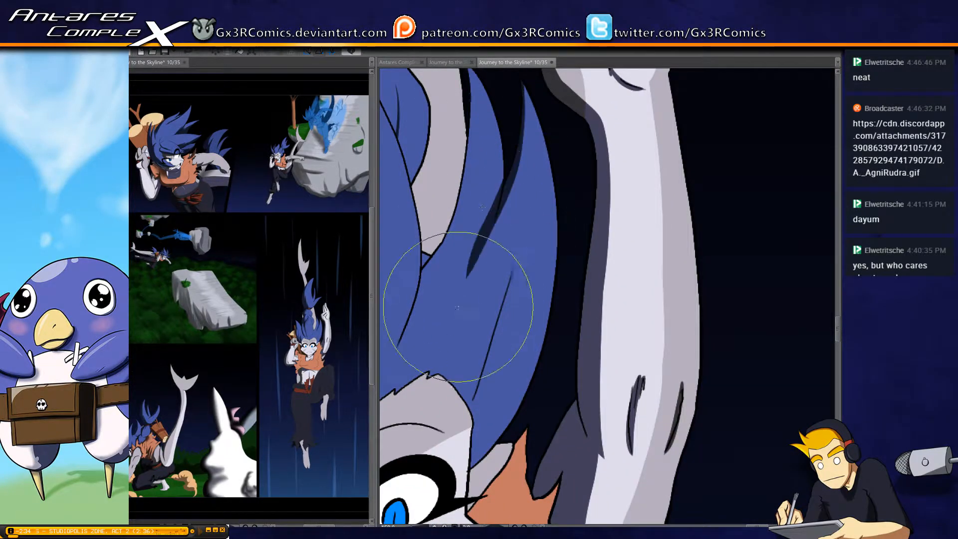
pyautogui.hotkey('ctrl', 'z')
pyautogui.moveTo(523, 84)
pyautogui.mouseDown()
pyautogui.moveTo(517, 147)
pyautogui.moveTo(486, 248)
pyautogui.mouseUp()
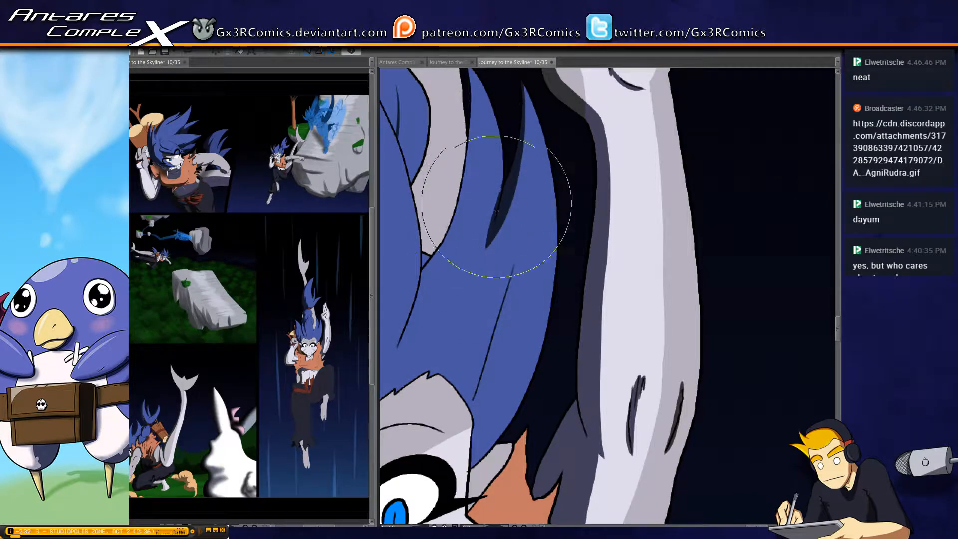
pyautogui.moveTo(496, 211)
pyautogui.mouseDown()
pyautogui.moveTo(481, 248)
pyautogui.moveTo(498, 173)
pyautogui.moveTo(483, 259)
pyautogui.mouseUp()
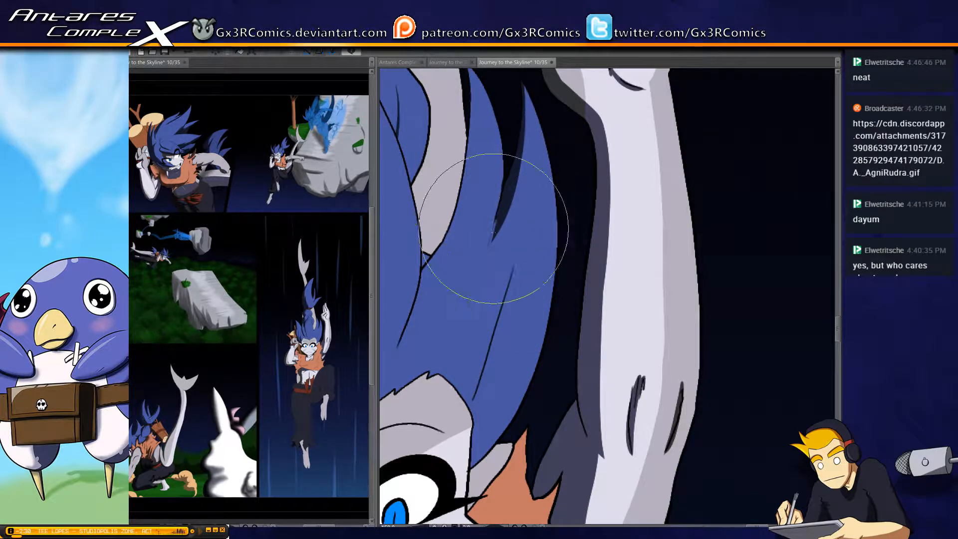
pyautogui.scroll(4, 477, 220)
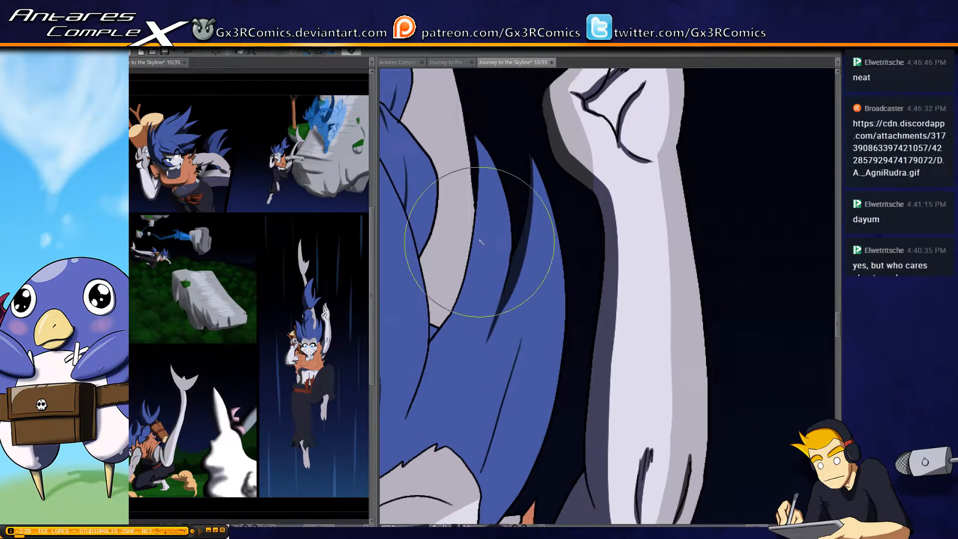
# Select the head hair and paint a long tapered shadow down the inner edge of the second spike from the raised arm
pyautogui.click(487, 189)
pyautogui.moveTo(471, 120); pyautogui.dragTo(429, 370)
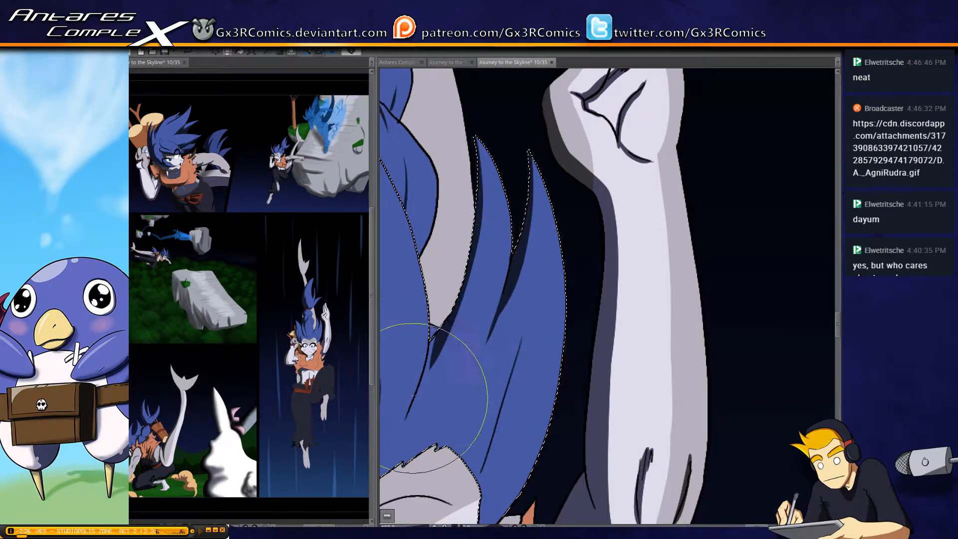
pyautogui.moveTo(477, 273); pyautogui.dragTo(509, 272)
pyautogui.hotkey('ctrl', 'z')
pyautogui.moveTo(507, 139); pyautogui.dragTo(470, 347)
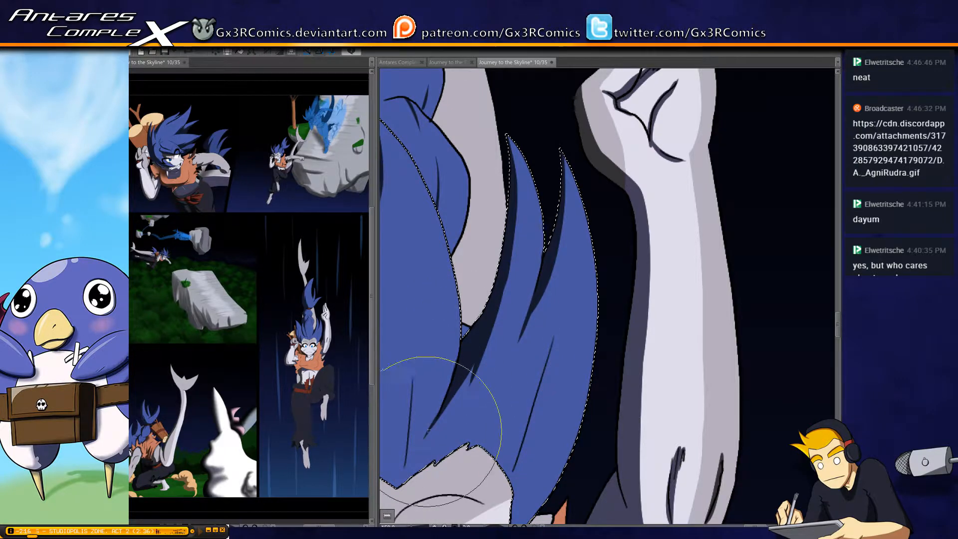
# Paint a thin tapered shadow crease rising from the hairline's central point, redoing the stroke, and save the page
pyautogui.moveTo(445, 399)
pyautogui.mouseDown()
pyautogui.moveTo(509, 296)
pyautogui.moveTo(499, 318)
pyautogui.mouseUp()
pyautogui.moveTo(475, 256); pyautogui.dragTo(458, 388)
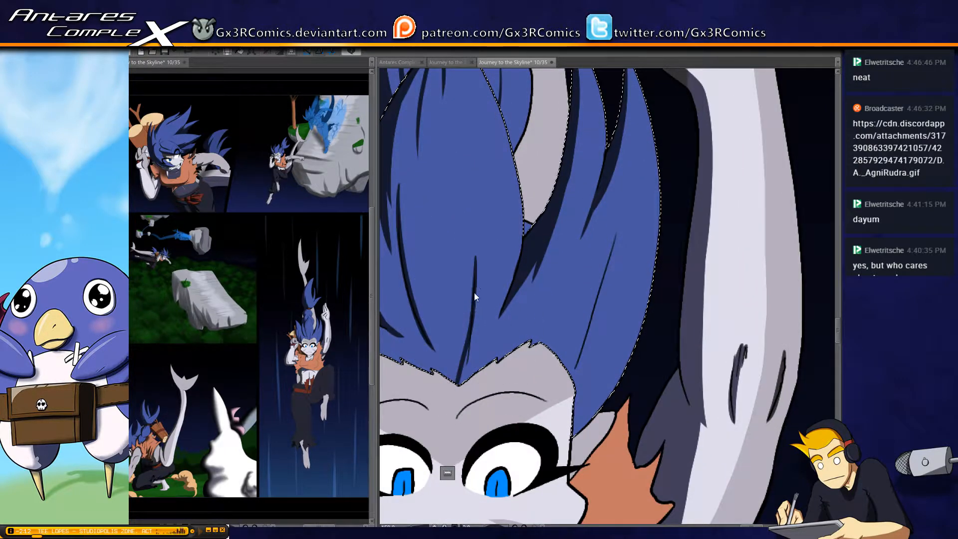
pyautogui.hotkey('ctrl', 'z')
pyautogui.moveTo(470, 252); pyautogui.dragTo(462, 399)
pyautogui.moveTo(472, 271); pyautogui.dragTo(462, 391)
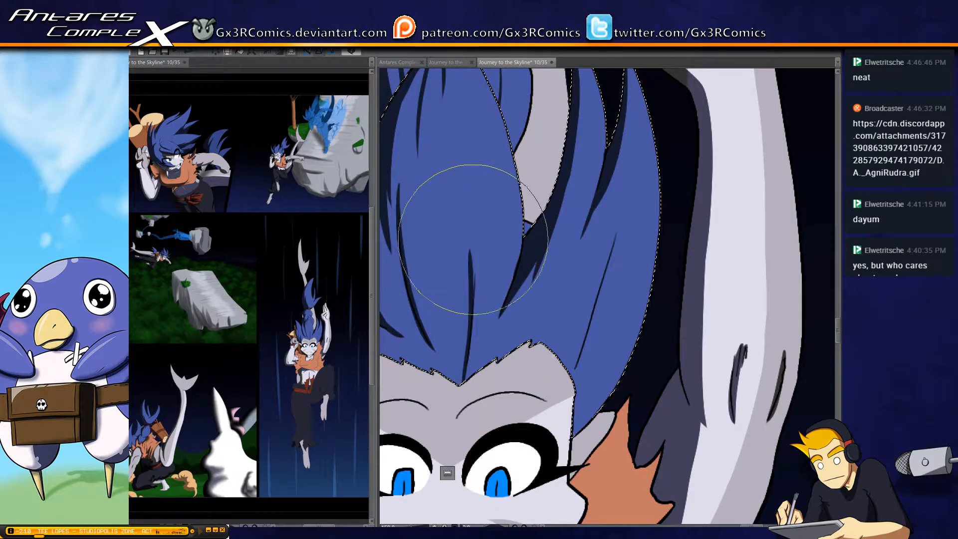
pyautogui.hotkey('ctrl', 'z')
pyautogui.moveTo(474, 257); pyautogui.dragTo(464, 394)
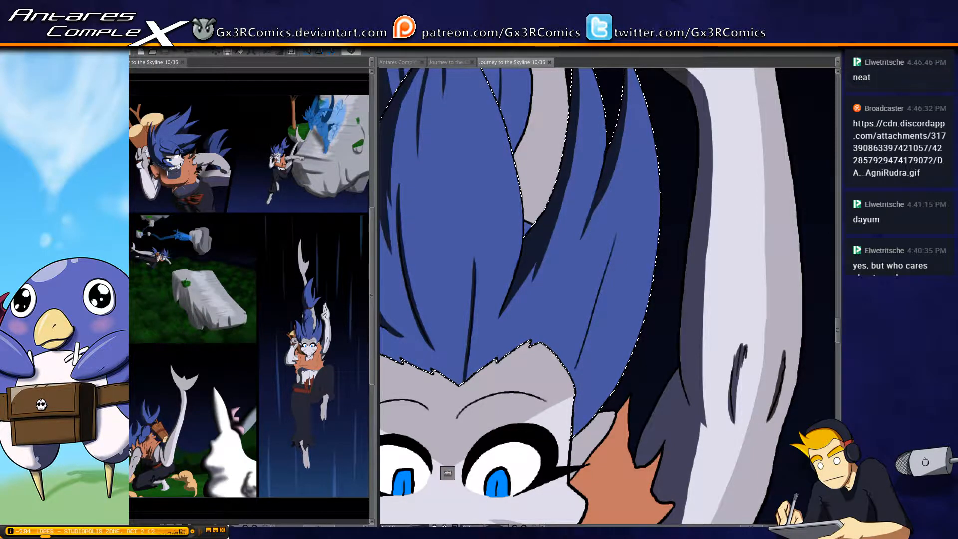
# Broaden the shadow along the shaded side of the large central hair tuft with tapered strokes around its crease lines
pyautogui.moveTo(394, 207); pyautogui.dragTo(414, 295)
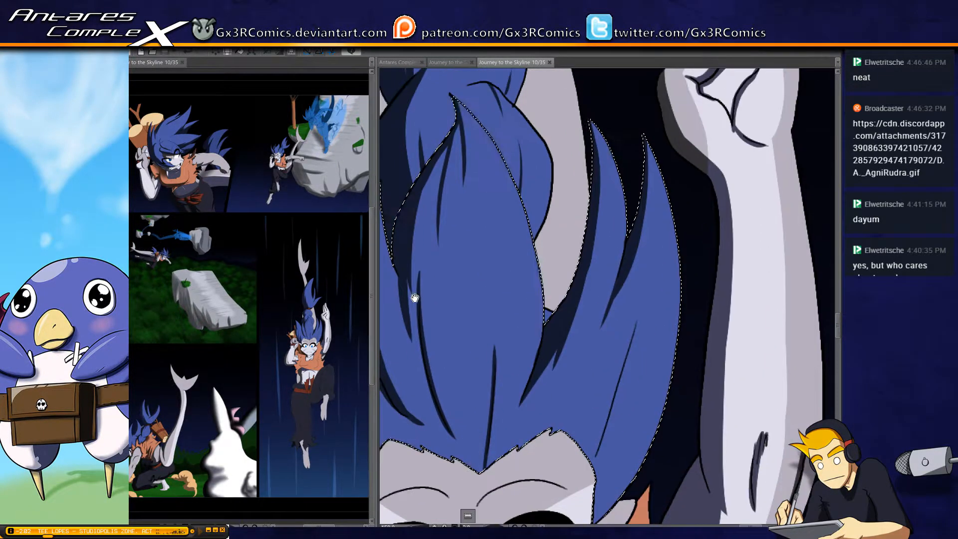
pyautogui.moveTo(444, 154); pyautogui.dragTo(420, 290)
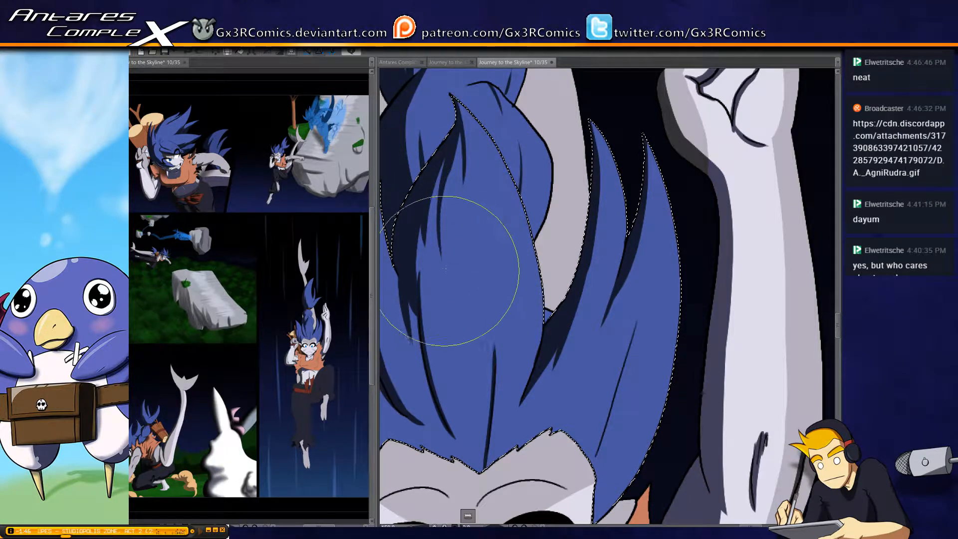
pyautogui.moveTo(438, 356); pyautogui.dragTo(394, 225)
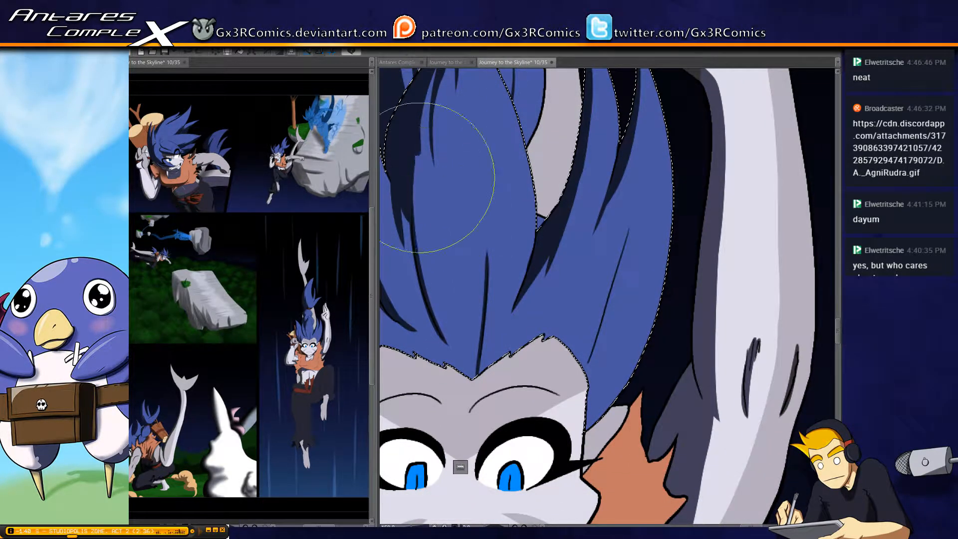
# Paint tapered shadows in the creases and along the outer edge of the hair spikes on the side away from the raised arm
pyautogui.moveTo(440, 330); pyautogui.dragTo(520, 261)
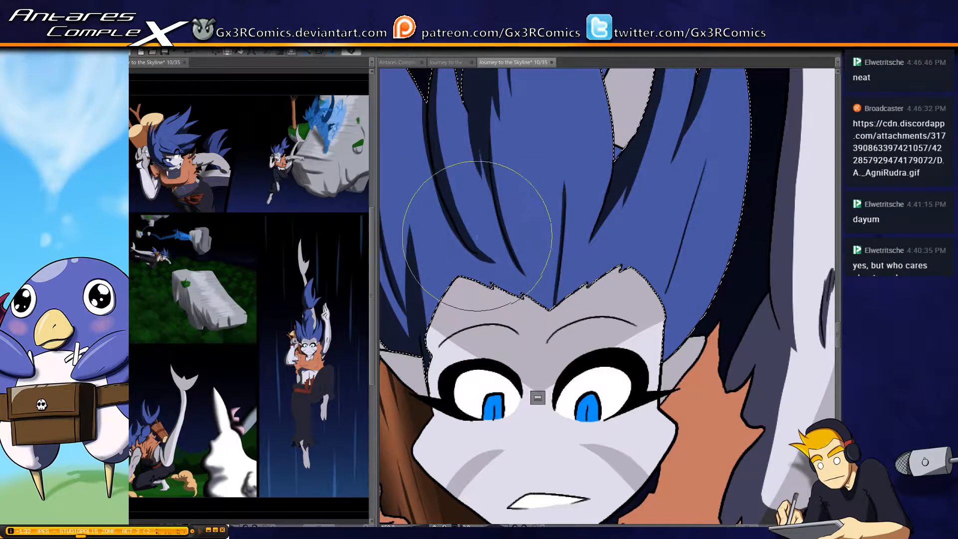
pyautogui.moveTo(444, 188); pyautogui.dragTo(463, 304)
pyautogui.moveTo(442, 241); pyautogui.dragTo(500, 216)
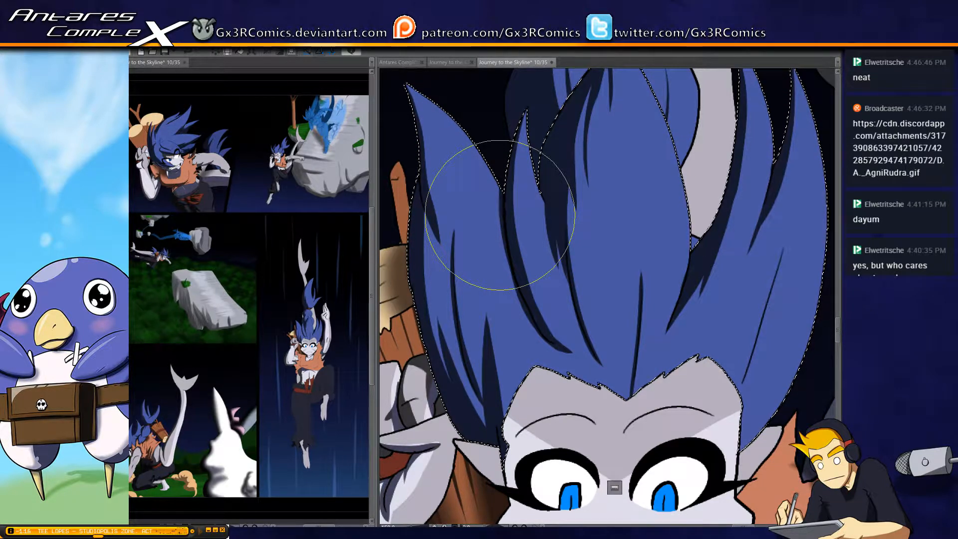
pyautogui.moveTo(457, 239); pyautogui.dragTo(441, 158)
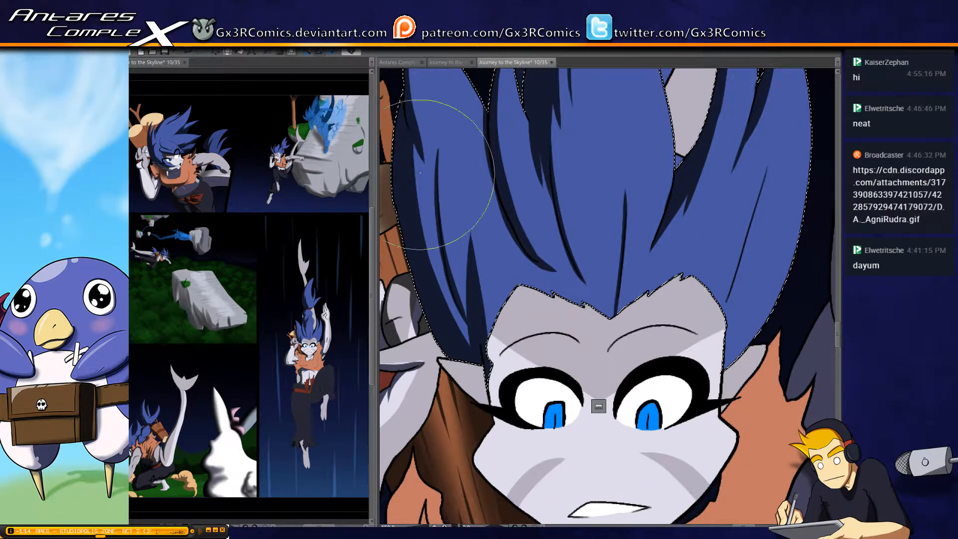
pyautogui.moveTo(522, 376); pyautogui.dragTo(453, 203)
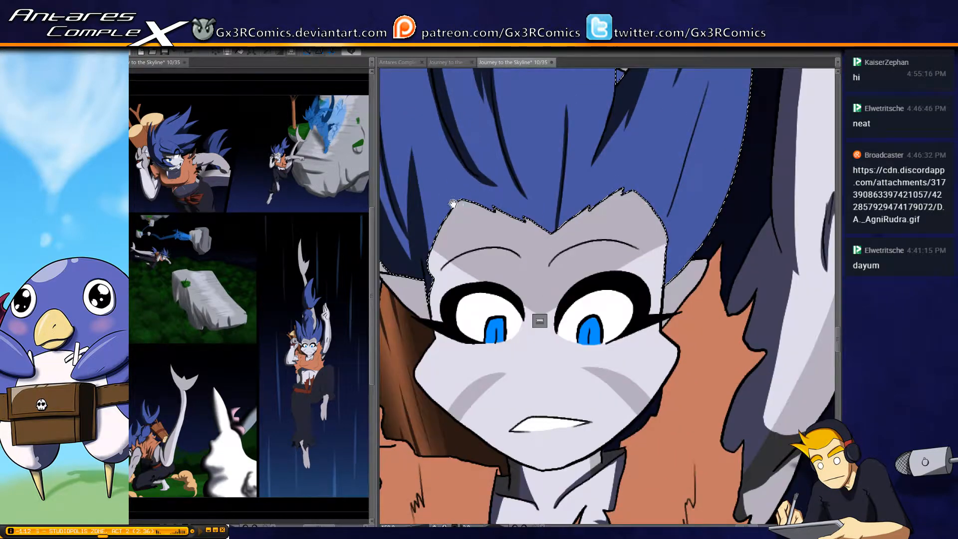
pyautogui.moveTo(424, 174); pyautogui.dragTo(445, 208)
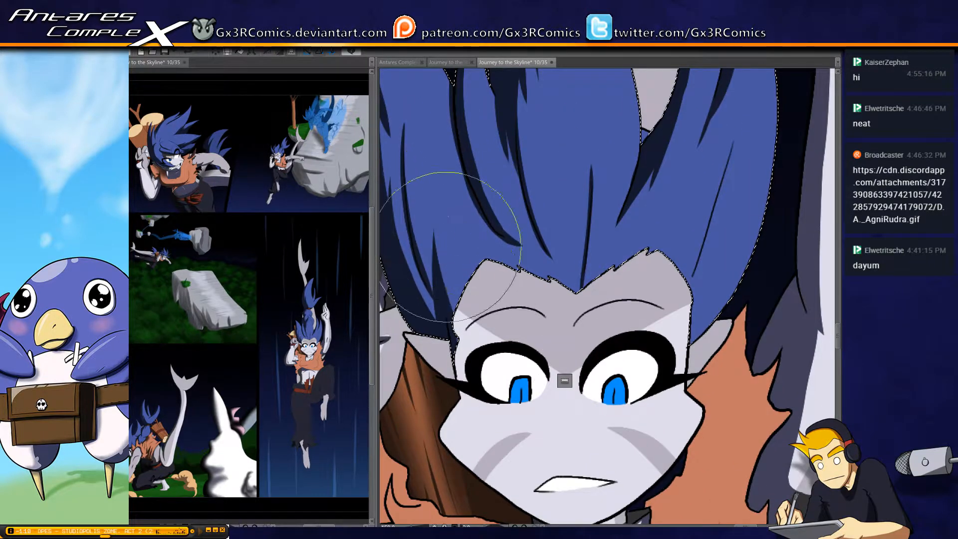
pyautogui.moveTo(445, 320)
pyautogui.mouseDown()
pyautogui.moveTo(439, 202)
pyautogui.moveTo(495, 314)
pyautogui.mouseUp()
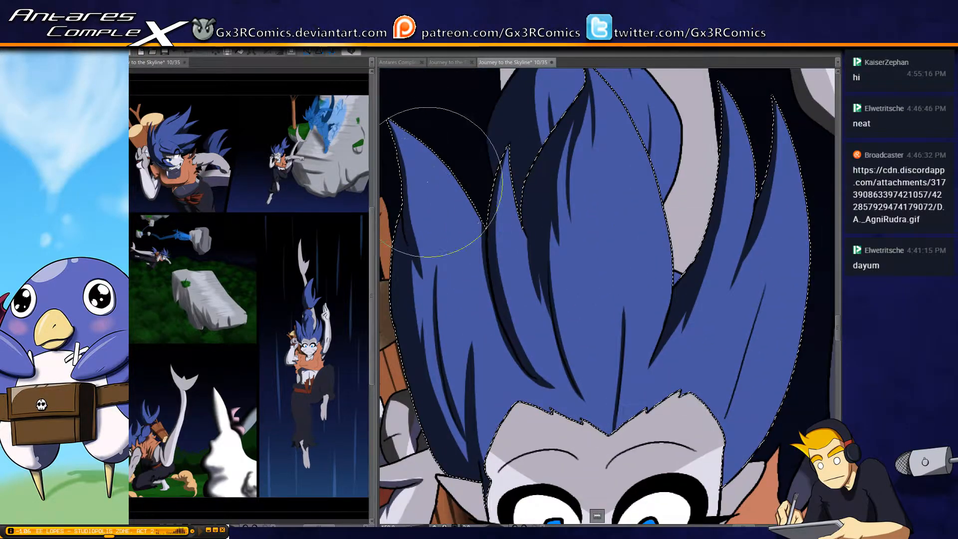
# Reselect the head hair and thicken the shadow at the lower end of the curved crease on the side away from the raised arm
pyautogui.moveTo(424, 150); pyautogui.dragTo(352, 273)
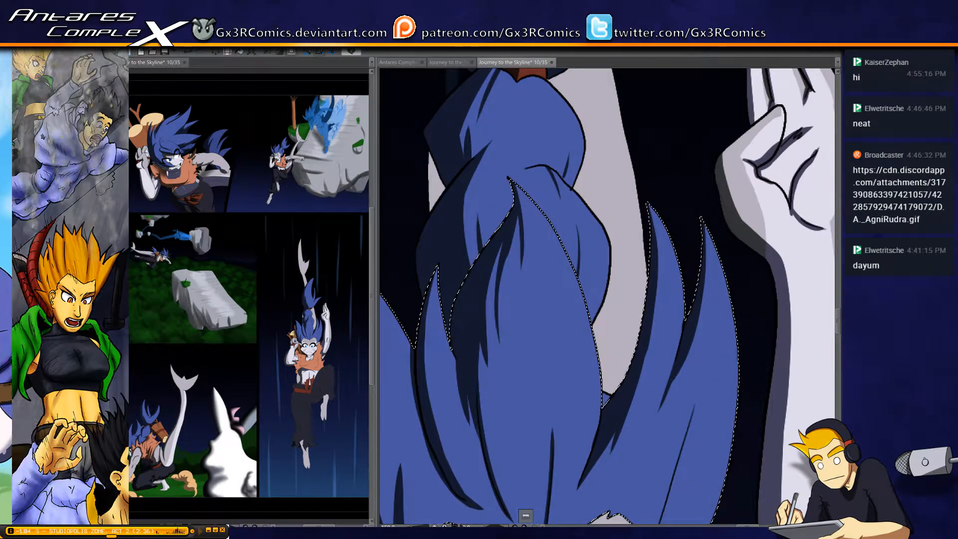
pyautogui.hotkey('ctrl', 'd')
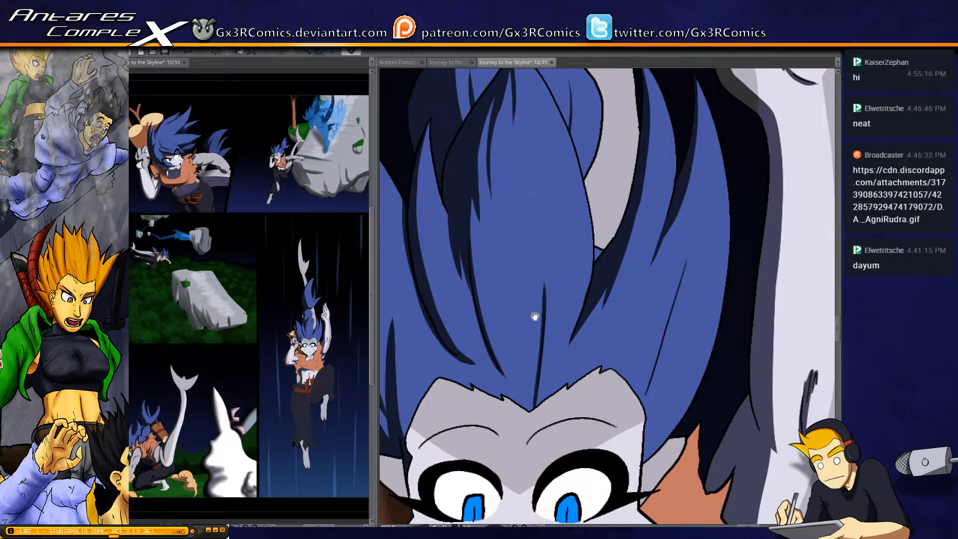
pyautogui.moveTo(534, 316); pyautogui.dragTo(465, 172)
pyautogui.click(426, 201)
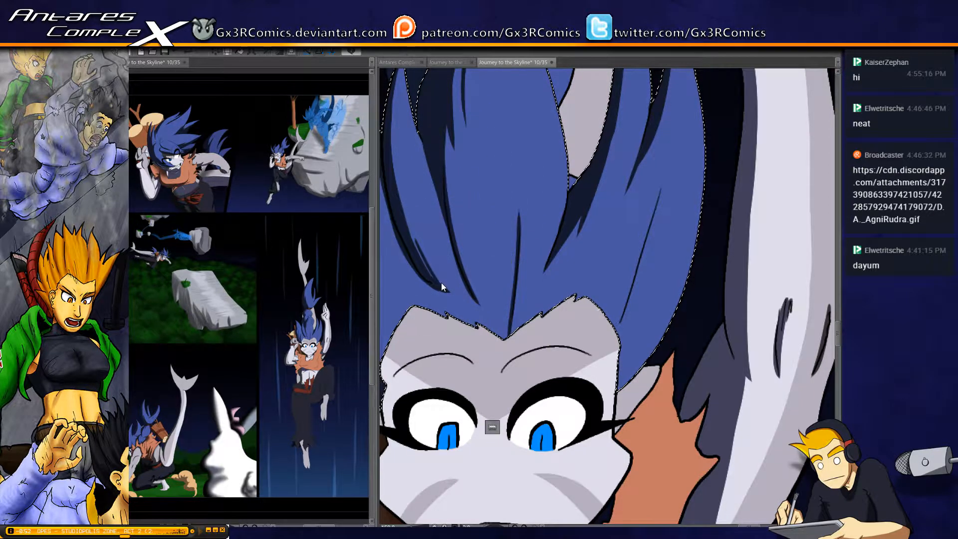
pyautogui.moveTo(450, 291); pyautogui.dragTo(407, 199)
pyautogui.press('space')
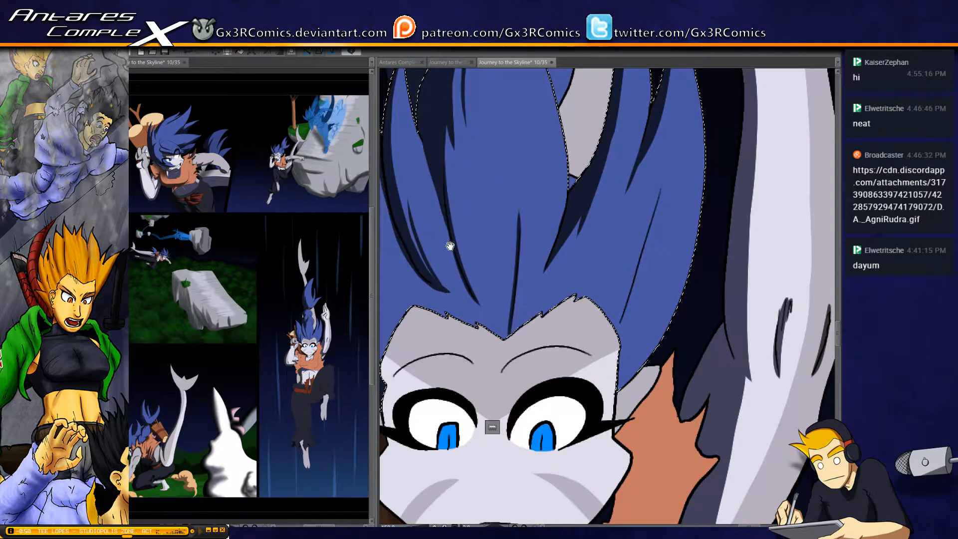
# Paint a thin tapered shadow along the isolated crease line in the outer hair spike beside the raised arm
pyautogui.moveTo(449, 241); pyautogui.dragTo(479, 303)
pyautogui.press('space')
pyautogui.moveTo(615, 190); pyautogui.dragTo(493, 194)
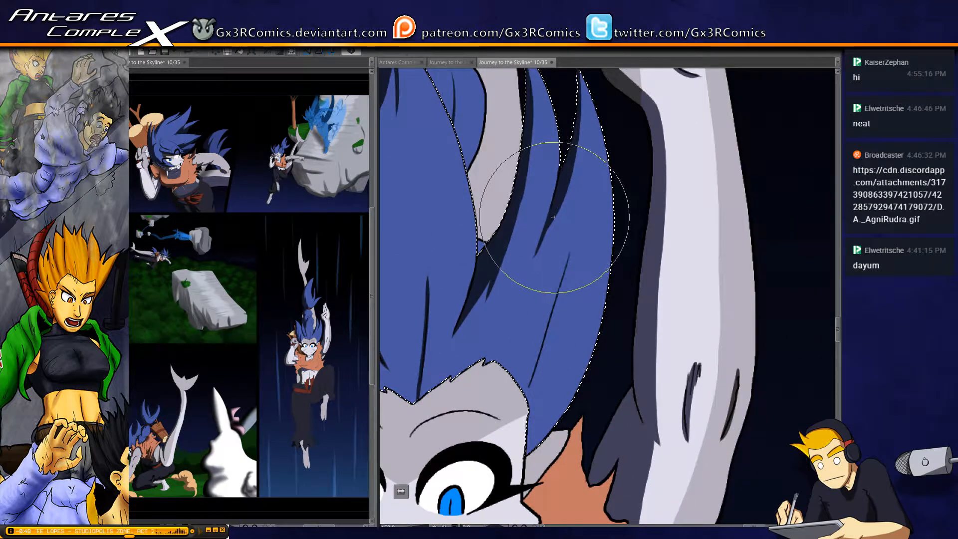
pyautogui.moveTo(517, 306); pyautogui.dragTo(526, 234)
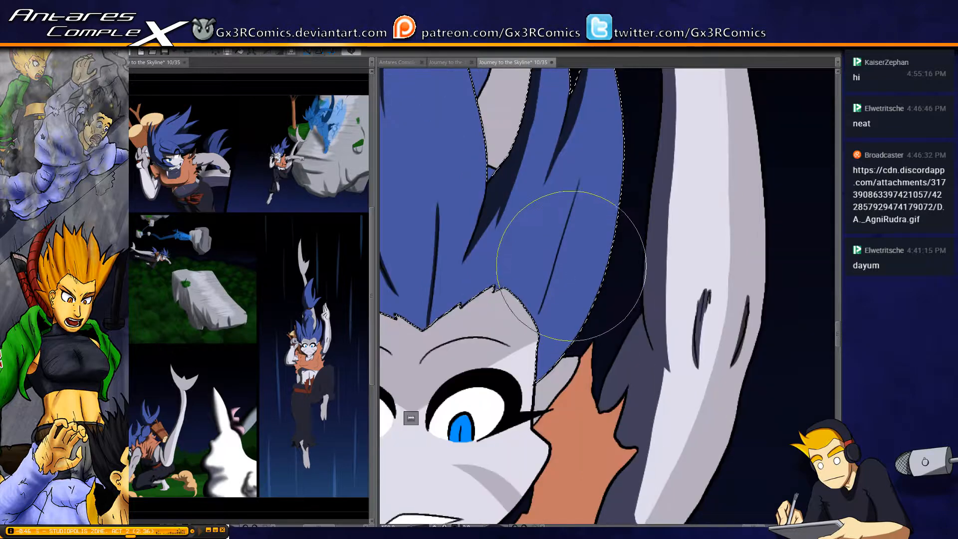
pyautogui.moveTo(579, 182); pyautogui.dragTo(540, 309)
pyautogui.moveTo(577, 177); pyautogui.dragTo(533, 317)
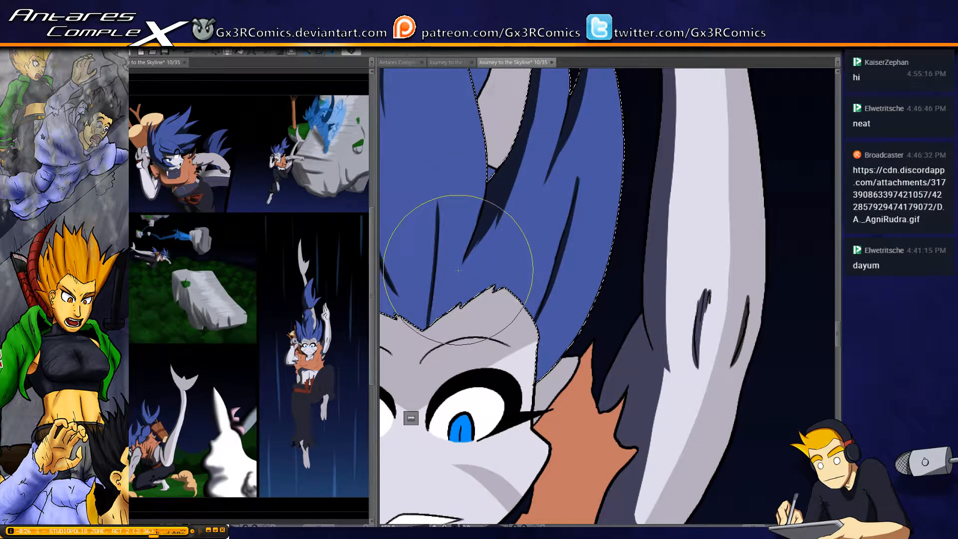
# Select the ear beside the raised arm and shade its inner part next to the face, redoing the first stroke
pyautogui.moveTo(531, 190); pyautogui.dragTo(471, 297)
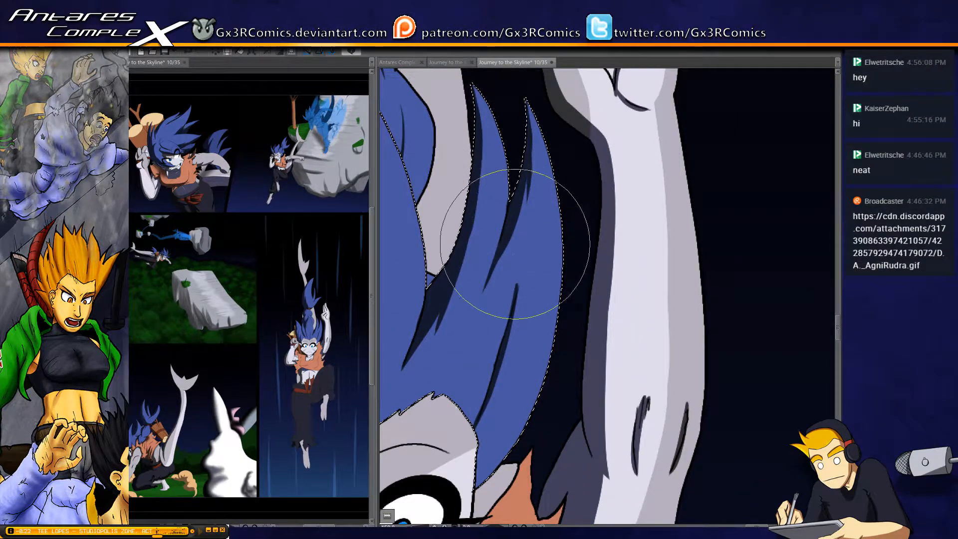
pyautogui.moveTo(502, 424); pyautogui.dragTo(502, 141)
pyautogui.moveTo(486, 250); pyautogui.dragTo(517, 280)
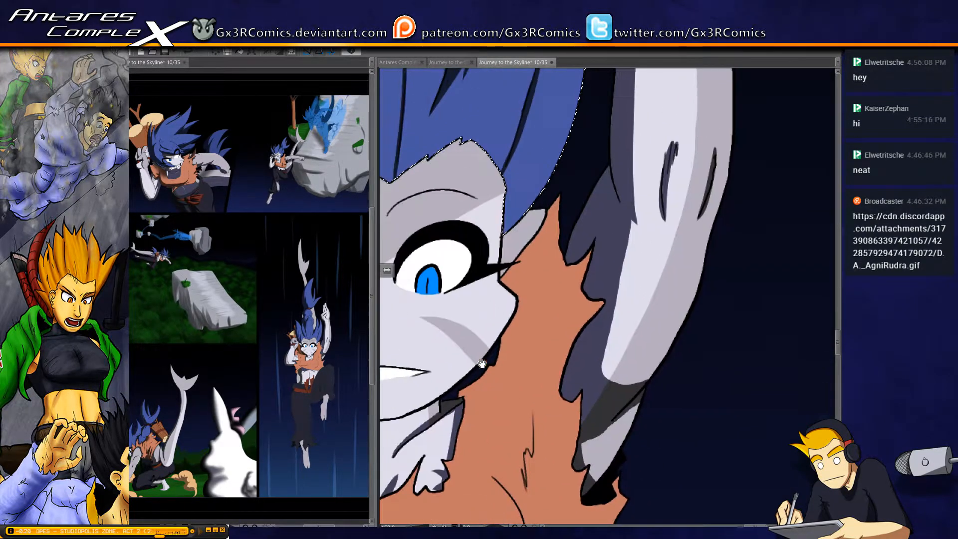
pyautogui.click(515, 235)
pyautogui.press('b')
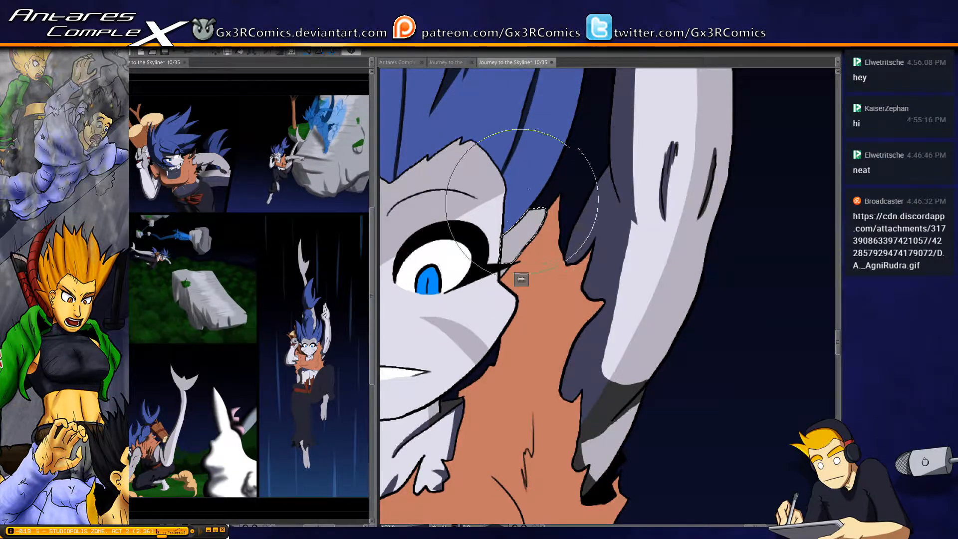
pyautogui.moveTo(507, 219); pyautogui.dragTo(507, 271)
pyautogui.hotkey('ctrl', 'z')
pyautogui.press('w')
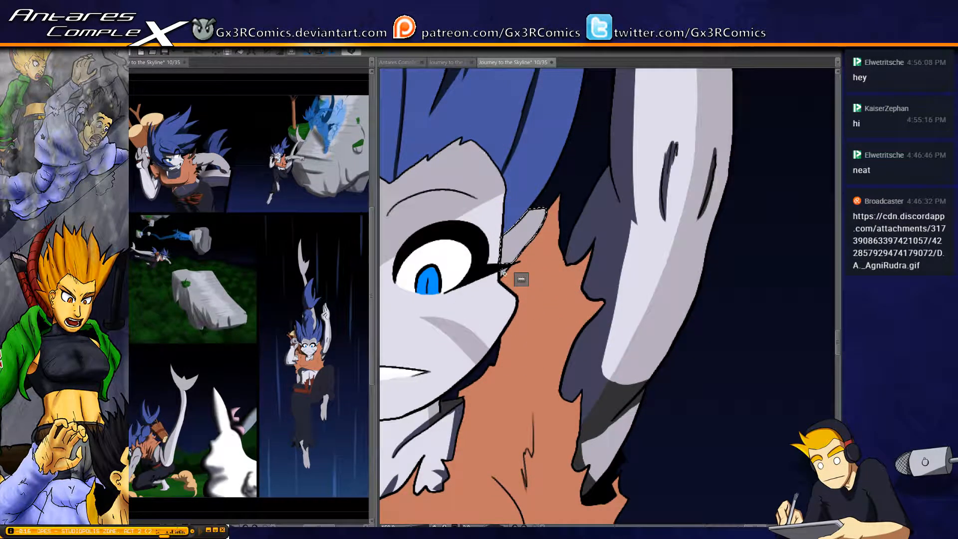
pyautogui.press('b')
pyautogui.moveTo(504, 219)
pyautogui.mouseDown()
pyautogui.moveTo(500, 307)
pyautogui.moveTo(498, 266)
pyautogui.moveTo(516, 257)
pyautogui.moveTo(521, 264)
pyautogui.moveTo(536, 246)
pyautogui.mouseUp()
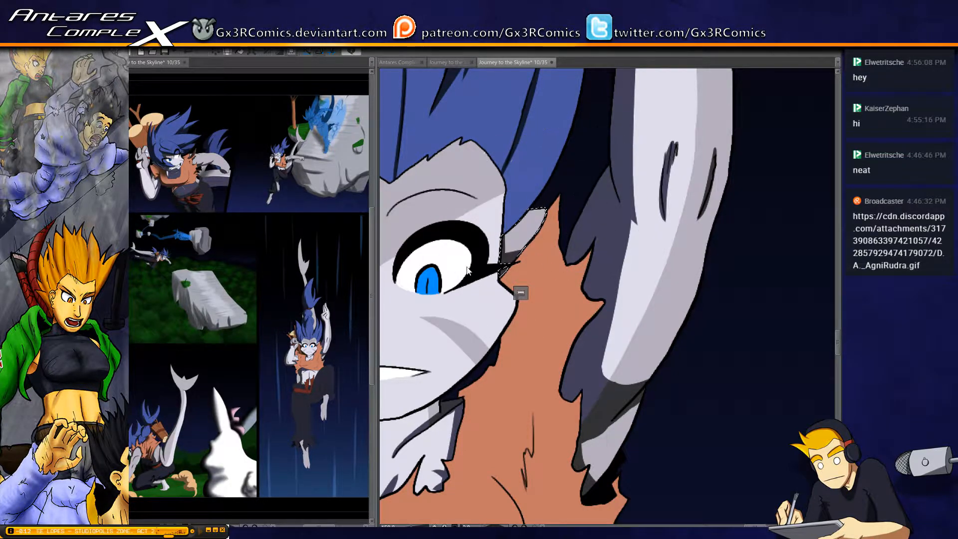
# Select the ear on the side away from the raised arm, shade its base beside the face, and clear the selection
pyautogui.moveTo(613, 263); pyautogui.dragTo(758, 219)
pyautogui.moveTo(449, 268); pyautogui.dragTo(655, 203)
pyautogui.moveTo(567, 201); pyautogui.dragTo(496, 234)
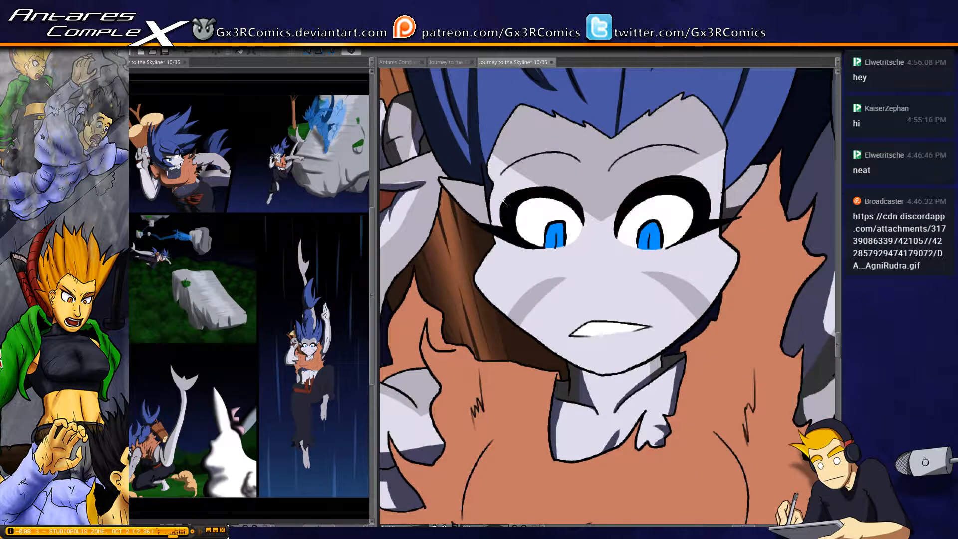
pyautogui.moveTo(438, 177); pyautogui.dragTo(487, 220)
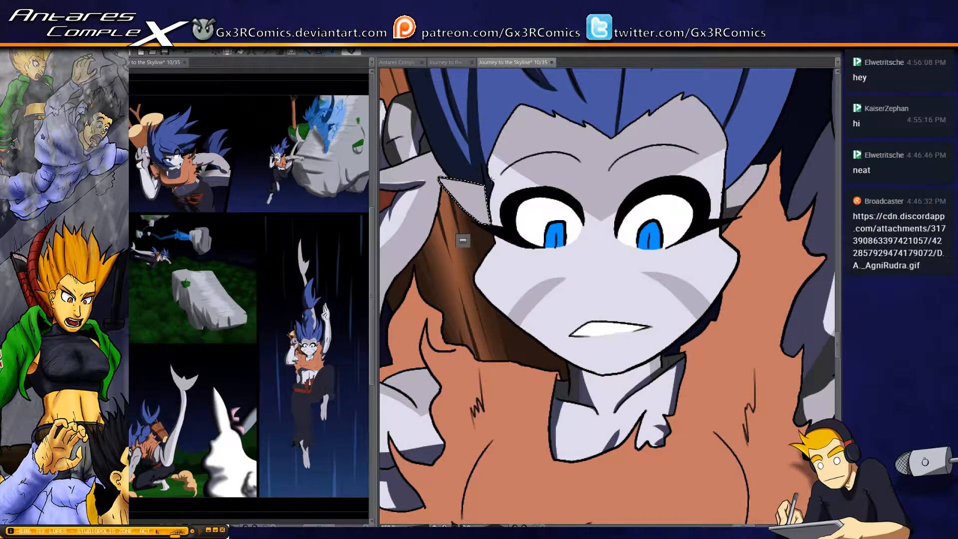
pyautogui.press('b')
pyautogui.moveTo(486, 168)
pyautogui.mouseDown()
pyautogui.moveTo(491, 213)
pyautogui.moveTo(450, 248)
pyautogui.moveTo(493, 160)
pyautogui.moveTo(458, 210)
pyautogui.mouseUp()
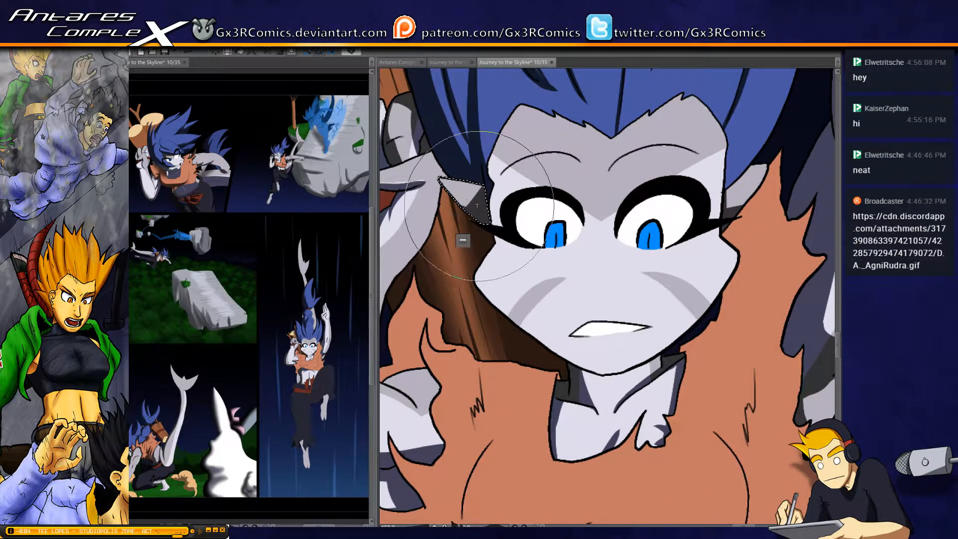
pyautogui.hotkey('ctrl', 'd')
# Select the face and paint shadows along the temple and brow on the side away from the raised arm, redoing unsatisfactory strokes
pyautogui.press('w')
pyautogui.click(516, 298)
pyautogui.moveTo(516, 298); pyautogui.dragTo(457, 289)
pyautogui.press('b')
pyautogui.moveTo(433, 145); pyautogui.dragTo(432, 247)
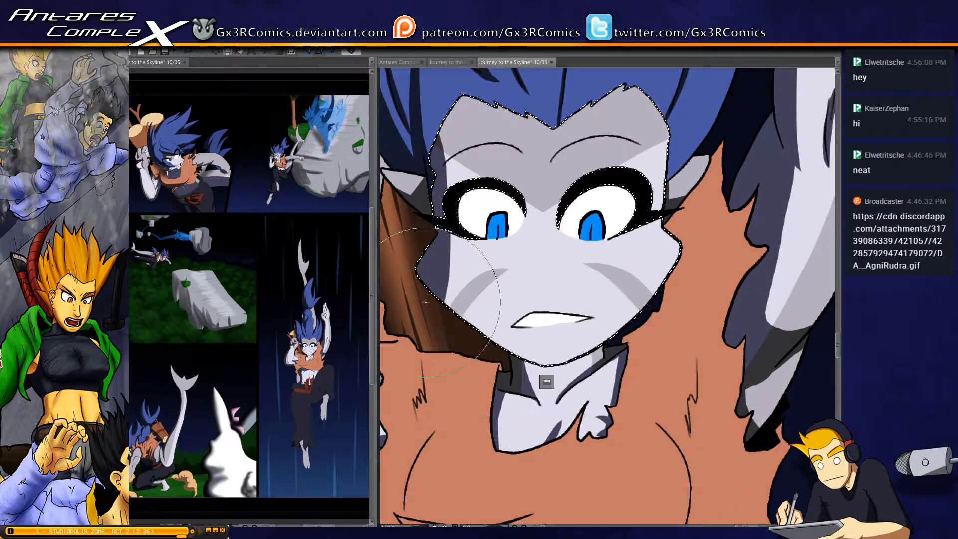
pyautogui.hotkey('ctrl', 'z')
pyautogui.moveTo(430, 143); pyautogui.dragTo(431, 247)
pyautogui.moveTo(433, 137); pyautogui.dragTo(439, 200)
pyautogui.moveTo(437, 101)
pyautogui.mouseDown()
pyautogui.moveTo(477, 158)
pyautogui.moveTo(478, 149)
pyautogui.mouseUp()
pyautogui.hotkey('ctrl', 'z')
pyautogui.moveTo(438, 174)
pyautogui.mouseDown()
pyautogui.moveTo(458, 158)
pyautogui.moveTo(512, 148)
pyautogui.mouseUp()
pyautogui.hotkey('ctrl', 'z')
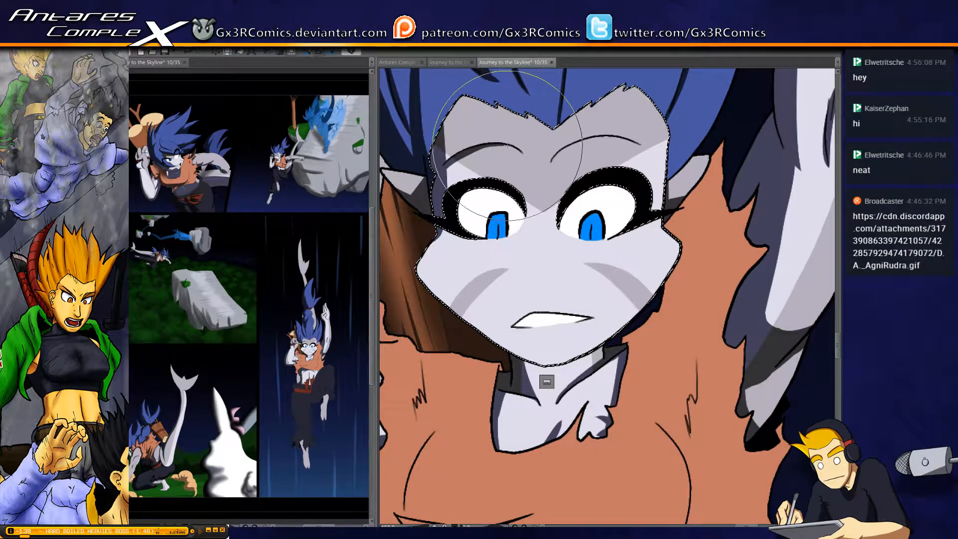
# Paint a shadow from the cheek edge along the jawline and under the chin
pyautogui.moveTo(442, 238); pyautogui.dragTo(422, 279)
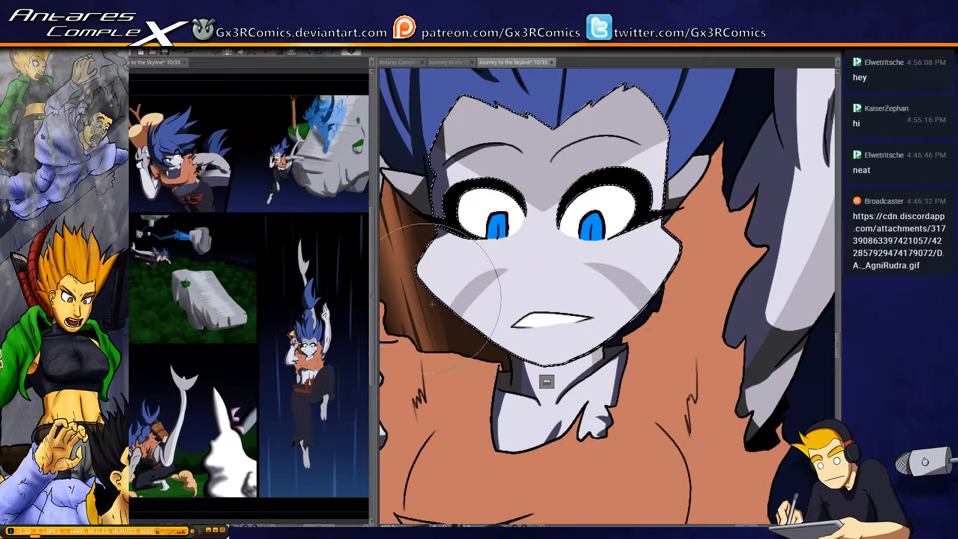
pyautogui.moveTo(461, 322)
pyautogui.mouseDown()
pyautogui.moveTo(525, 361)
pyautogui.moveTo(556, 369)
pyautogui.moveTo(586, 356)
pyautogui.mouseUp()
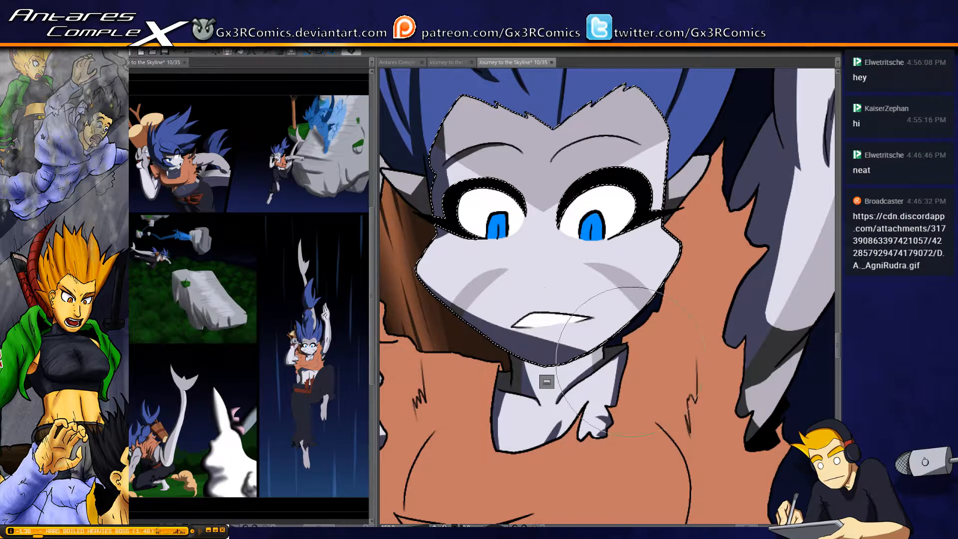
pyautogui.moveTo(460, 295)
pyautogui.mouseDown()
pyautogui.moveTo(590, 336)
pyautogui.moveTo(590, 224)
pyautogui.mouseUp()
# Select the neck and chest skin, paint the chin's cast shadow across the neck, redoing the first stroke, and clear the selection
pyautogui.press('w')
pyautogui.click(537, 253)
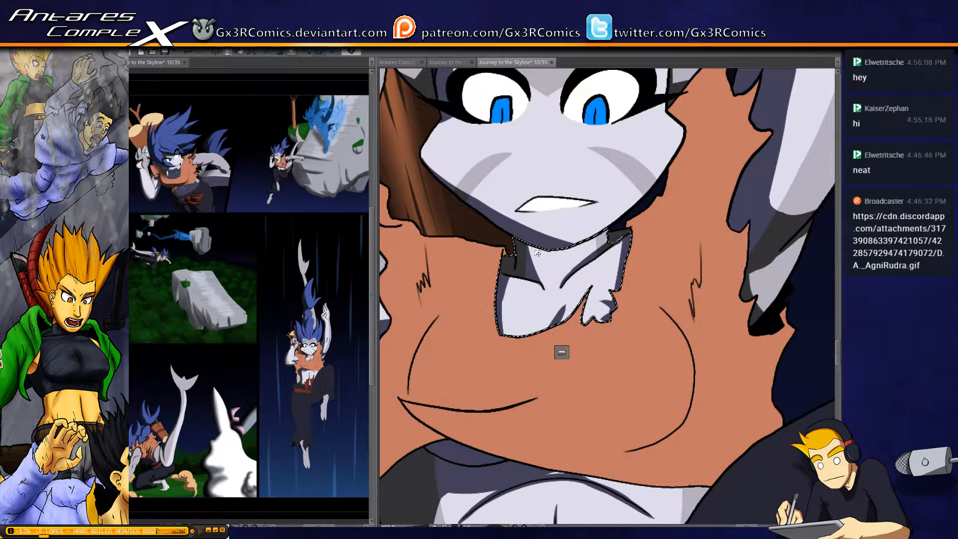
pyautogui.press('b')
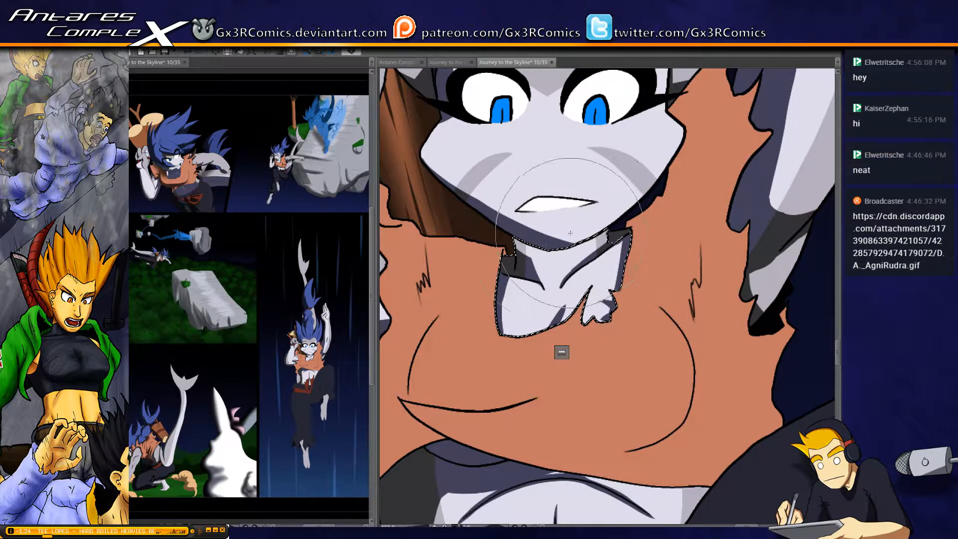
pyautogui.moveTo(521, 247)
pyautogui.mouseDown()
pyautogui.moveTo(563, 252)
pyautogui.moveTo(607, 235)
pyautogui.mouseUp()
pyautogui.hotkey('ctrl', 'z')
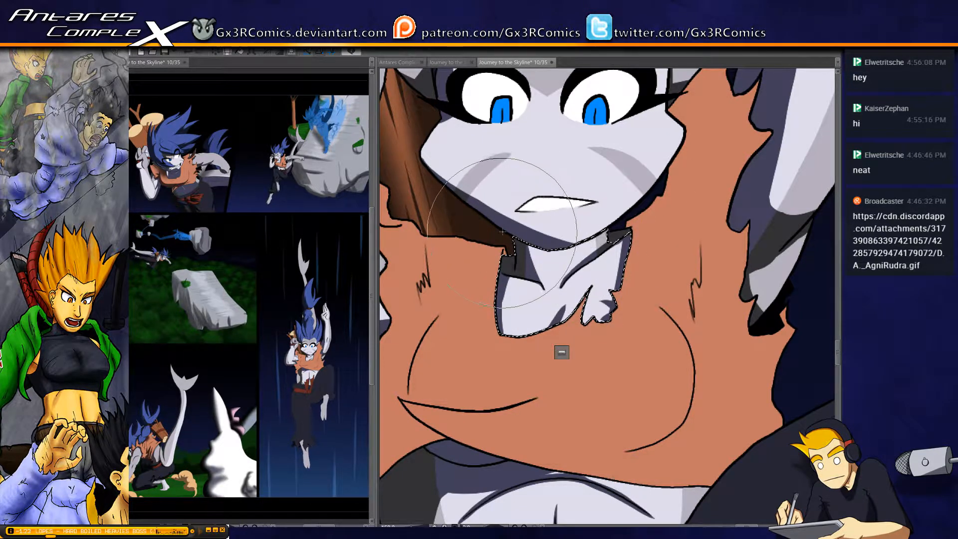
pyautogui.moveTo(531, 259); pyautogui.dragTo(581, 237)
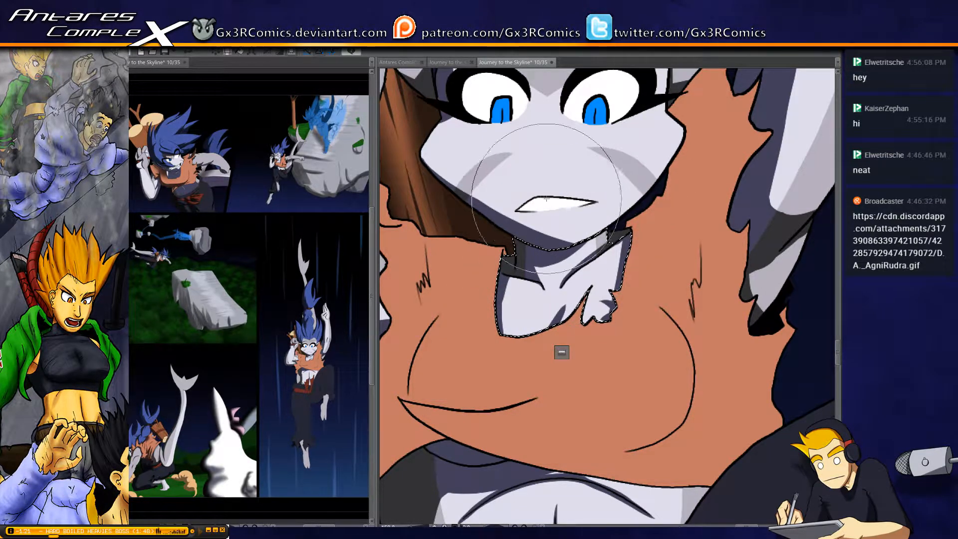
pyautogui.hotkey('ctrl', 'd')
# Paint dark blue shadows inside the irises of both eyes and a thin shadow along the upper edge of the teeth
pyautogui.moveTo(599, 109); pyautogui.dragTo(567, 203)
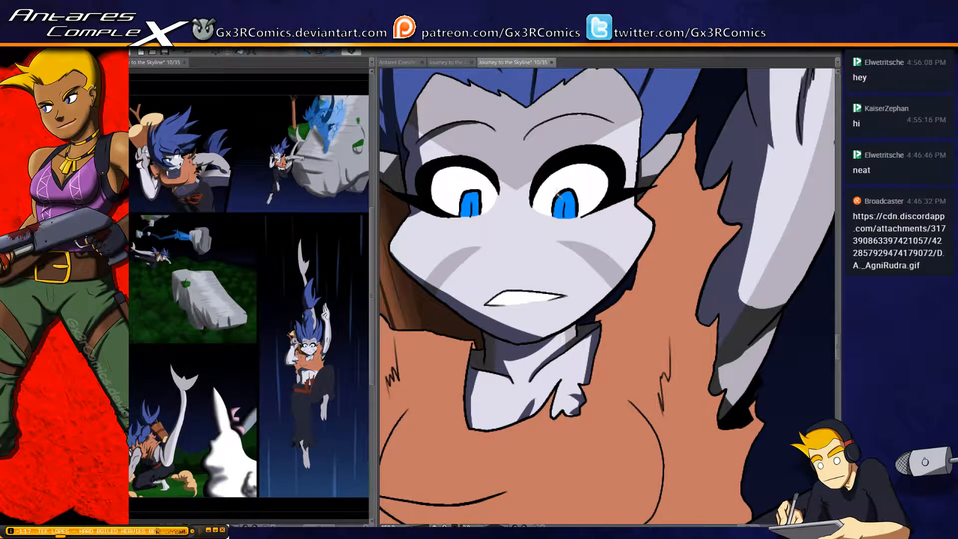
pyautogui.scroll(1, 551, 214)
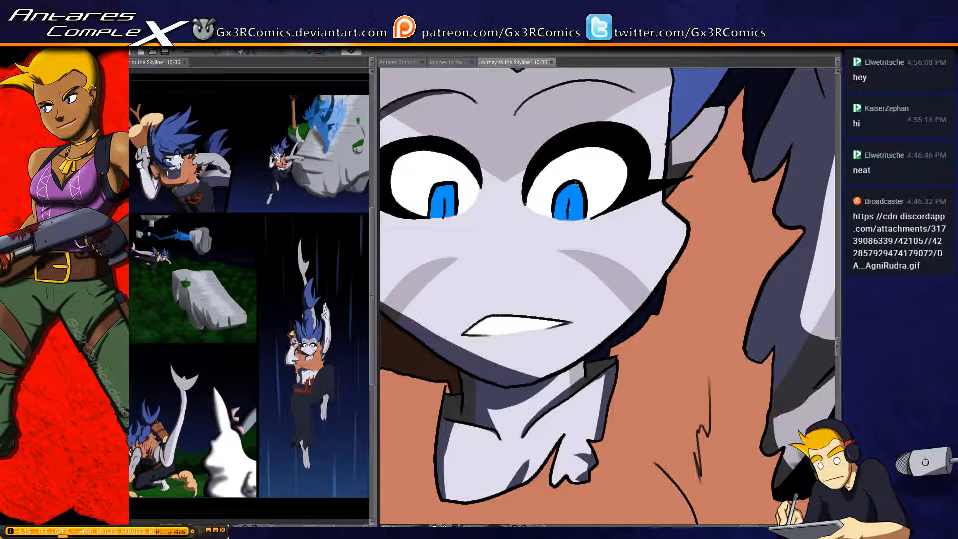
pyautogui.moveTo(581, 193)
pyautogui.mouseDown()
pyautogui.moveTo(580, 221)
pyautogui.moveTo(566, 194)
pyautogui.moveTo(565, 209)
pyautogui.moveTo(580, 202)
pyautogui.moveTo(573, 191)
pyautogui.moveTo(572, 203)
pyautogui.mouseUp()
pyautogui.click(574, 192)
pyautogui.hotkey('ctrl', 'z')
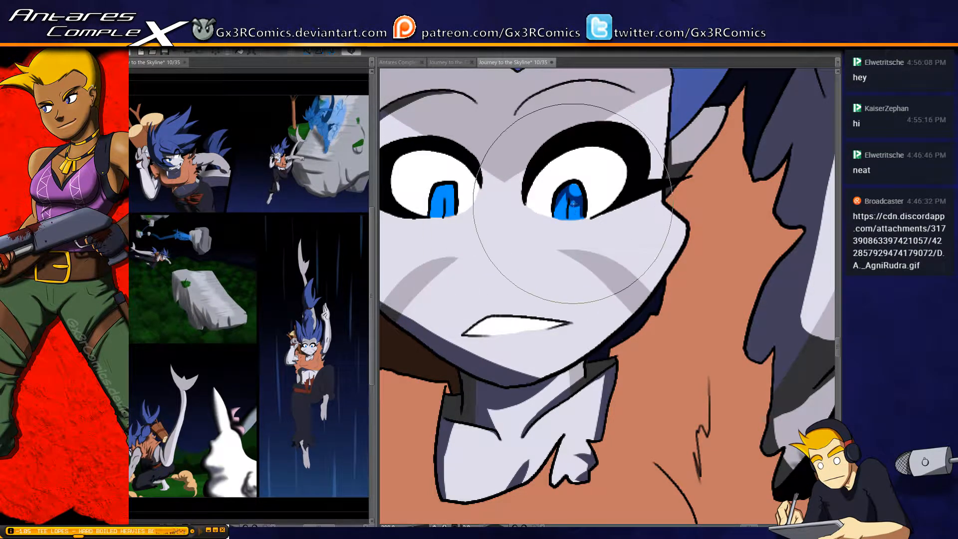
pyautogui.moveTo(451, 187)
pyautogui.mouseDown()
pyautogui.moveTo(452, 218)
pyautogui.moveTo(442, 196)
pyautogui.mouseUp()
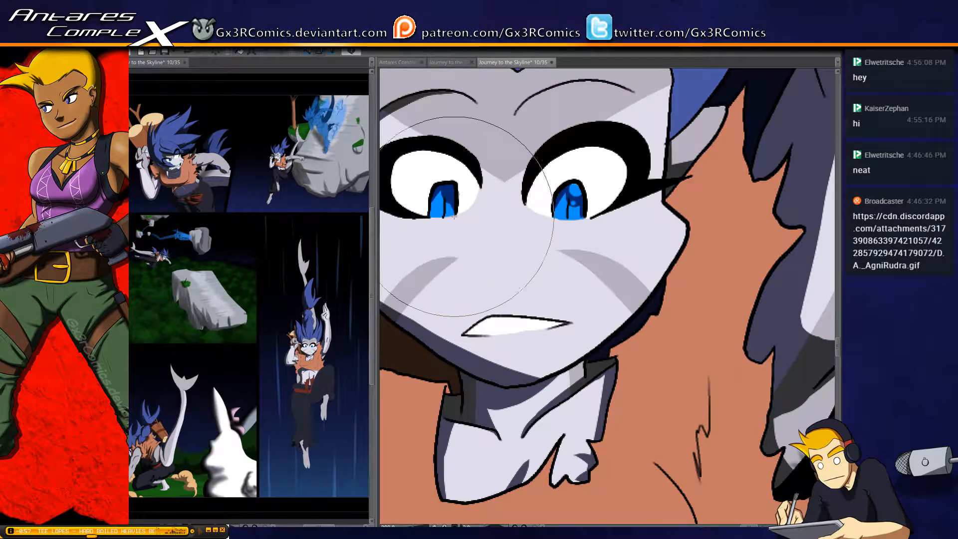
pyautogui.moveTo(501, 296); pyautogui.dragTo(509, 227)
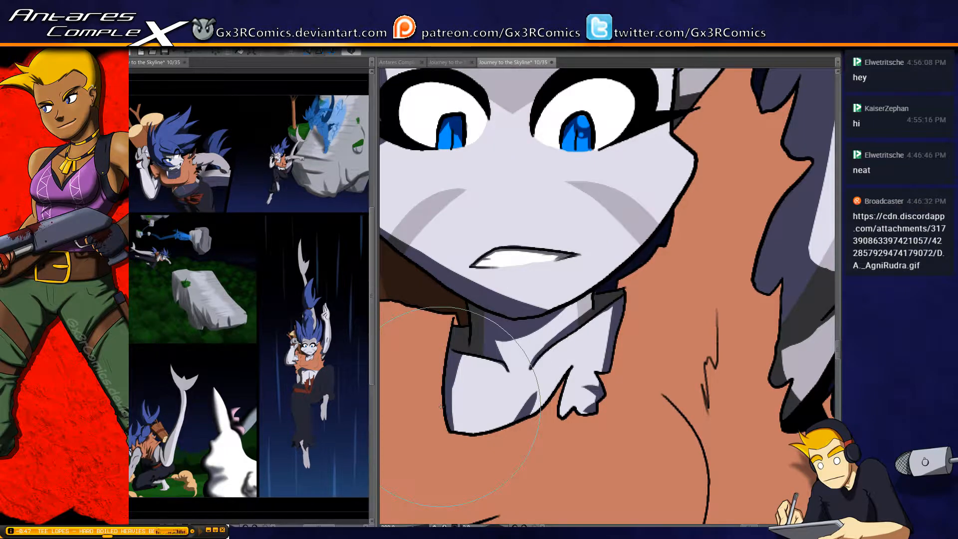
# Select the orange shirt and paint tapered shadows in the torn, pointed folds at the shoulder away from the raised arm
pyautogui.moveTo(424, 301)
pyautogui.mouseDown()
pyautogui.moveTo(557, 202)
pyautogui.moveTo(595, 225)
pyautogui.moveTo(495, 149)
pyautogui.moveTo(583, 214)
pyautogui.mouseUp()
pyautogui.hotkey('ctrl', 'shift', 'd')
pyautogui.moveTo(447, 241); pyautogui.dragTo(548, 251)
pyautogui.moveTo(484, 232); pyautogui.dragTo(475, 198)
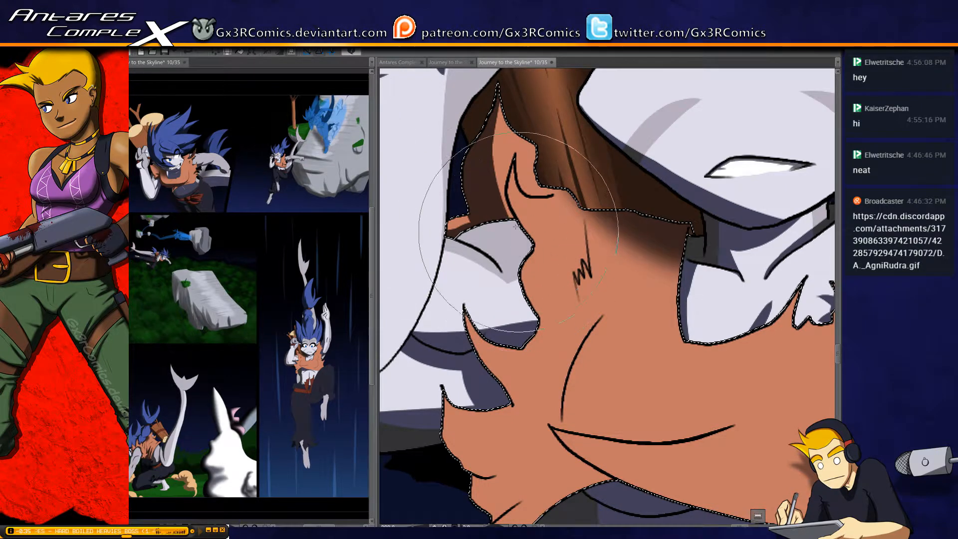
pyautogui.moveTo(505, 198); pyautogui.dragTo(511, 145)
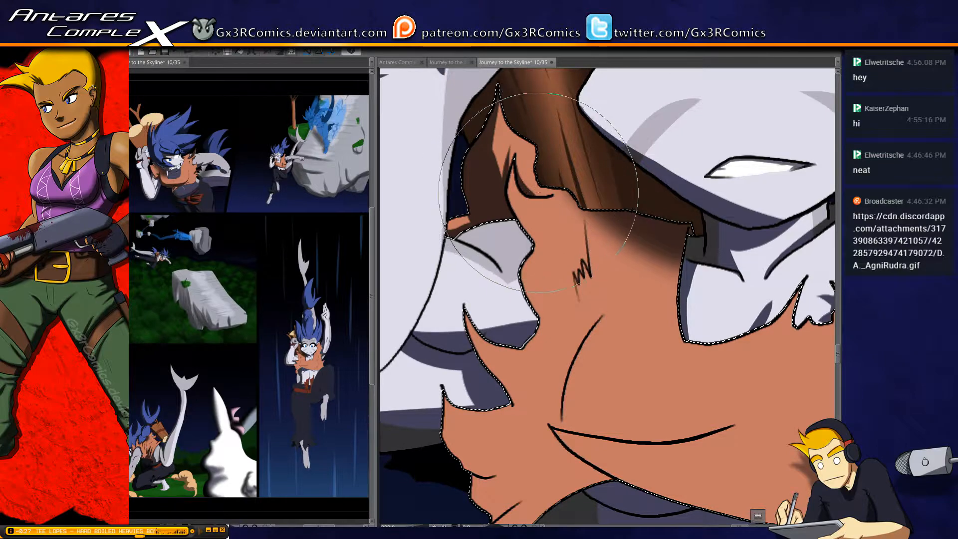
# Paint a tapered shadow along the fold line of the shirt's hanging lower flap
pyautogui.moveTo(536, 460); pyautogui.dragTo(546, 233)
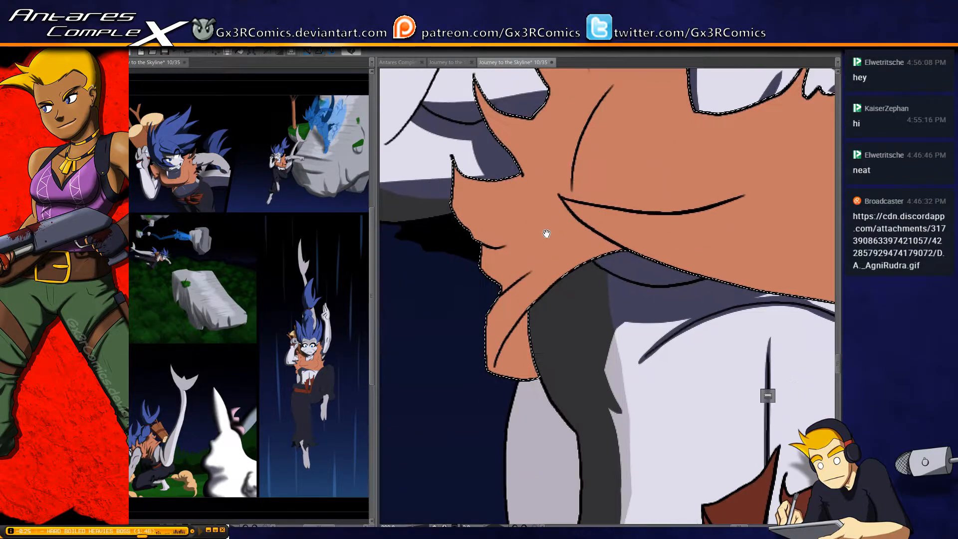
pyautogui.moveTo(493, 304); pyautogui.dragTo(572, 240)
pyautogui.moveTo(505, 296)
pyautogui.mouseDown()
pyautogui.moveTo(500, 394)
pyautogui.moveTo(496, 353)
pyautogui.moveTo(513, 414)
pyautogui.moveTo(523, 346)
pyautogui.moveTo(629, 246)
pyautogui.moveTo(489, 250)
pyautogui.mouseUp()
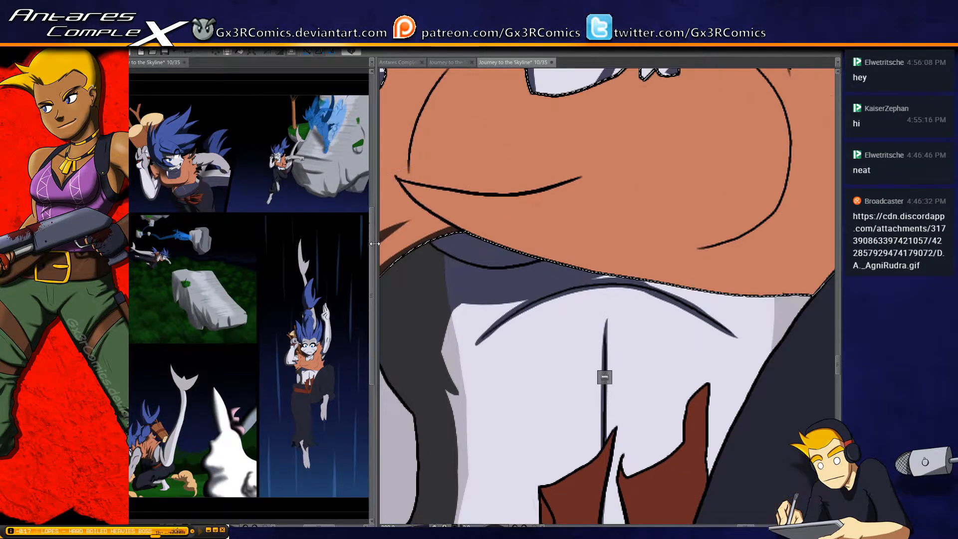
# Paint a narrow shadow from the chest fold's corner along the shirt's bottom hem above the belly
pyautogui.moveTo(426, 202); pyautogui.dragTo(458, 223)
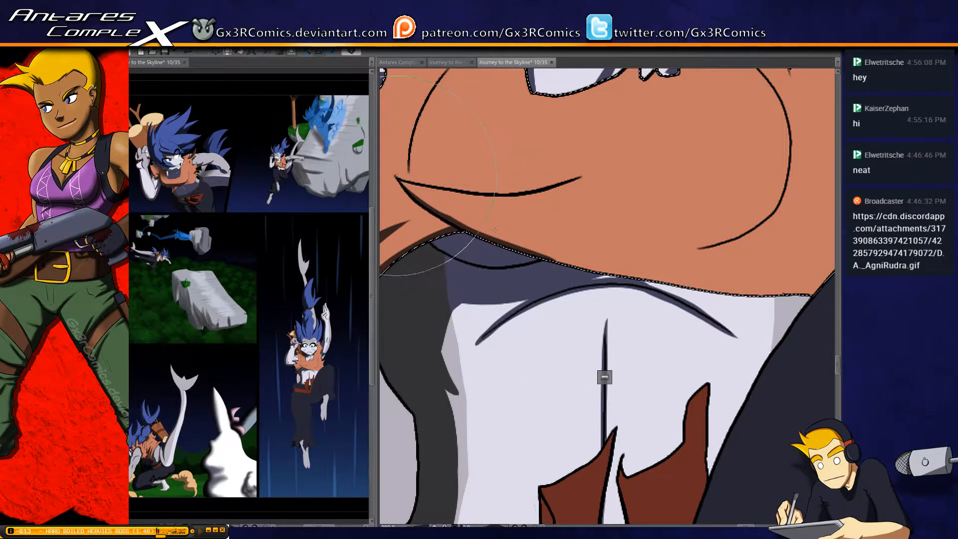
pyautogui.moveTo(533, 250); pyautogui.dragTo(666, 279)
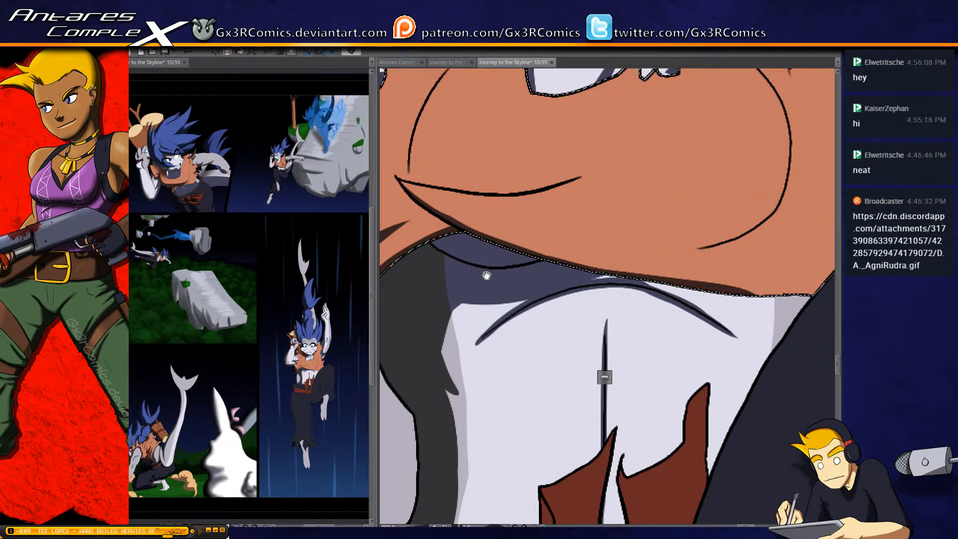
pyautogui.moveTo(486, 274); pyautogui.dragTo(664, 285)
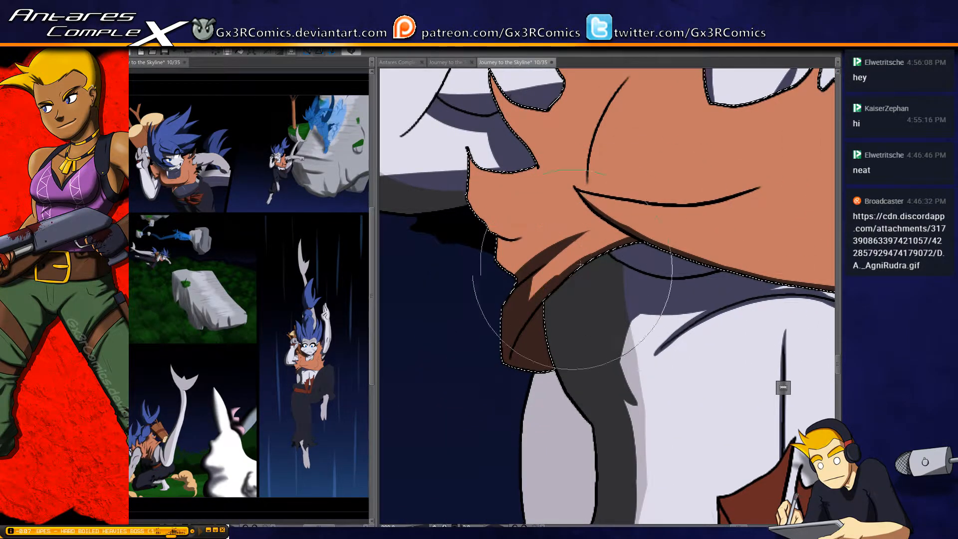
# Paint dark pointed shadows in the torn folds along the shirt's side edge above the hanging flap
pyautogui.moveTo(517, 253); pyautogui.dragTo(531, 282)
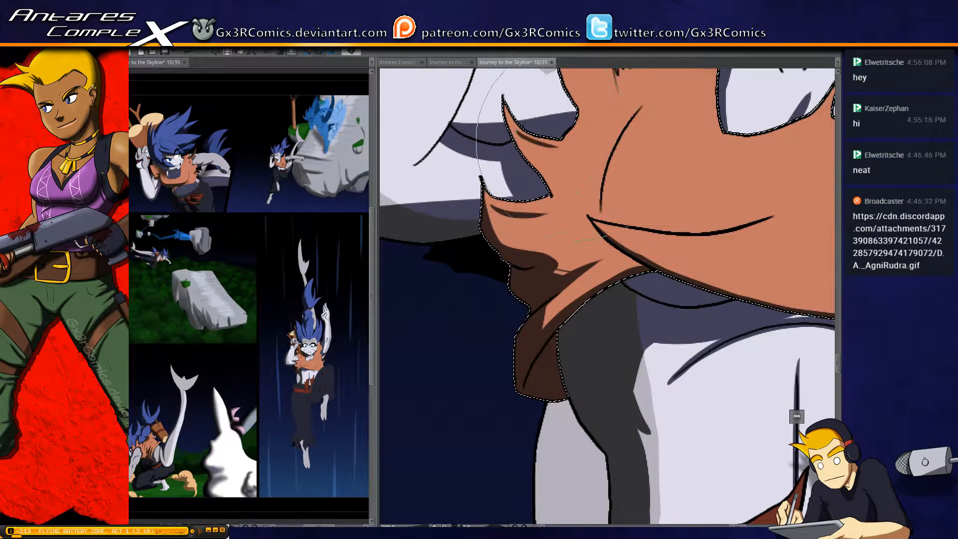
pyautogui.moveTo(562, 113); pyautogui.dragTo(487, 258)
pyautogui.moveTo(547, 137); pyautogui.dragTo(528, 357)
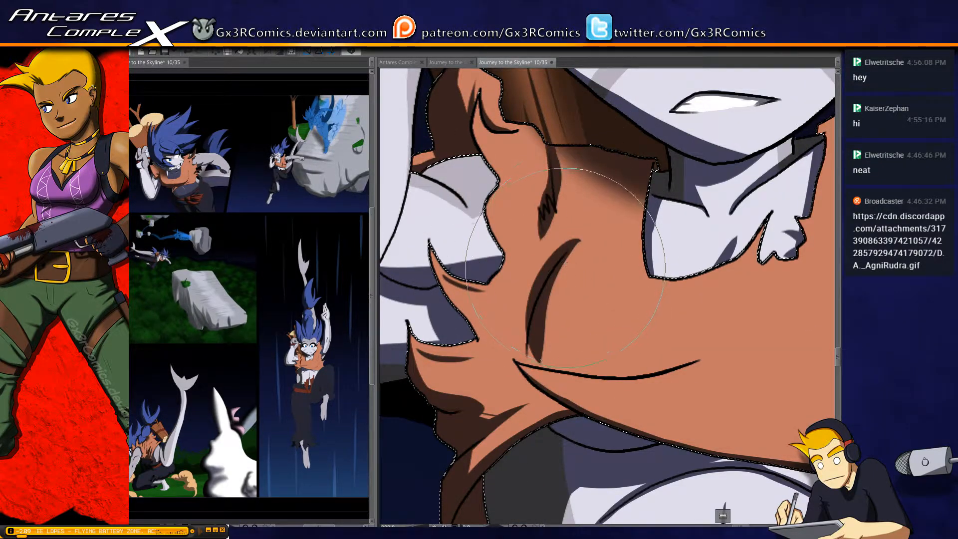
# Paint a dark wedge-shaped shadow along the shirt's vertical chest crease, widening down to the chest fold and tapering at its upper tip
pyautogui.hotkey('ctrl', 'z')
pyautogui.moveTo(582, 234)
pyautogui.mouseDown()
pyautogui.moveTo(548, 277)
pyautogui.moveTo(528, 370)
pyautogui.moveTo(540, 375)
pyautogui.mouseUp()
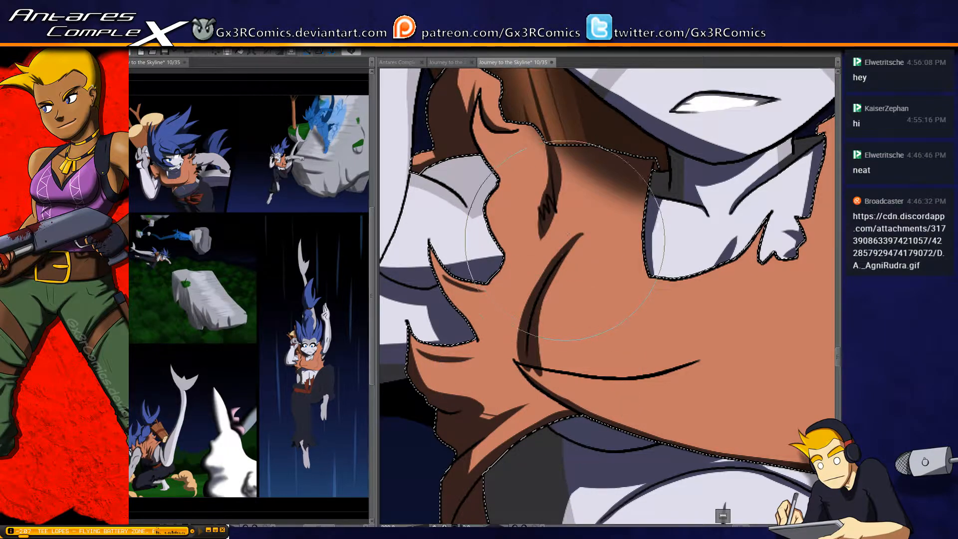
pyautogui.moveTo(565, 266); pyautogui.dragTo(534, 378)
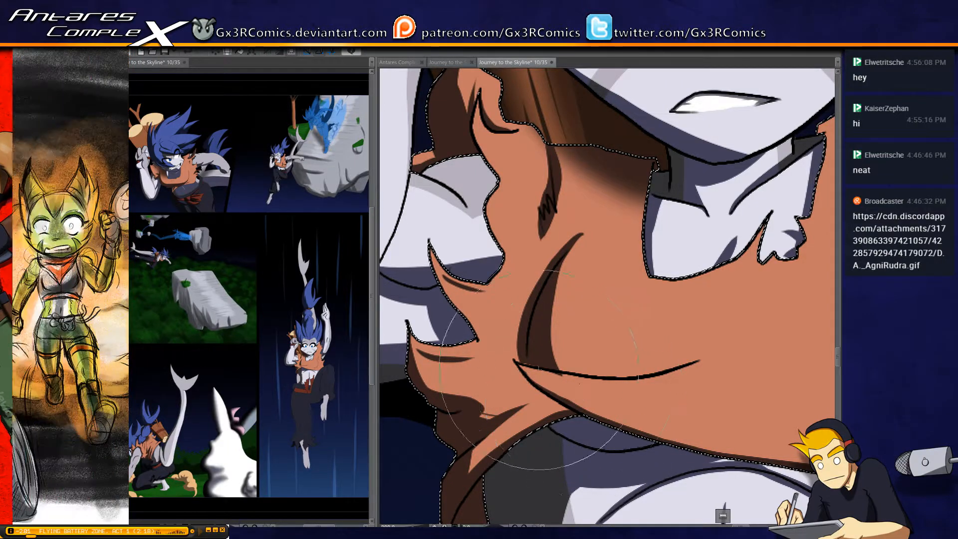
pyautogui.moveTo(585, 382); pyautogui.dragTo(552, 376)
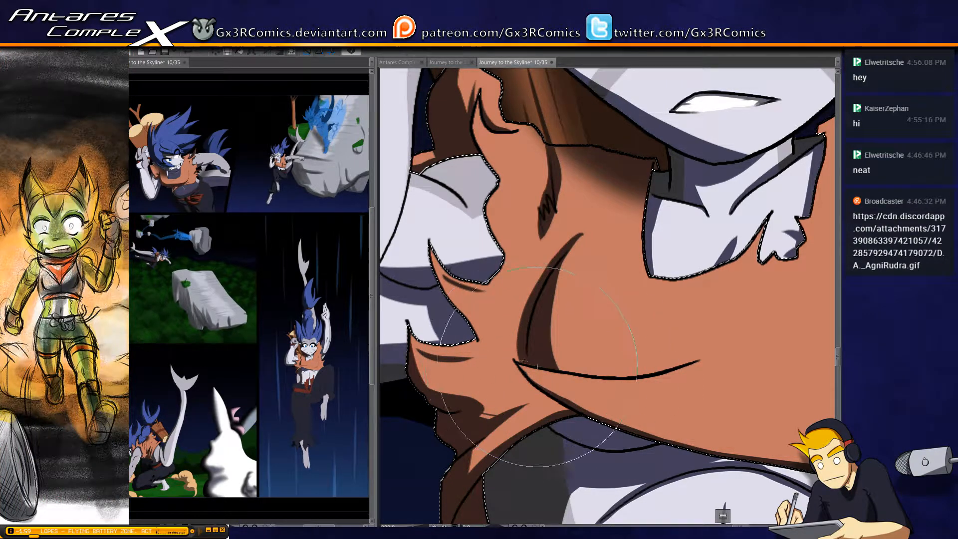
pyautogui.moveTo(566, 368); pyautogui.dragTo(546, 290)
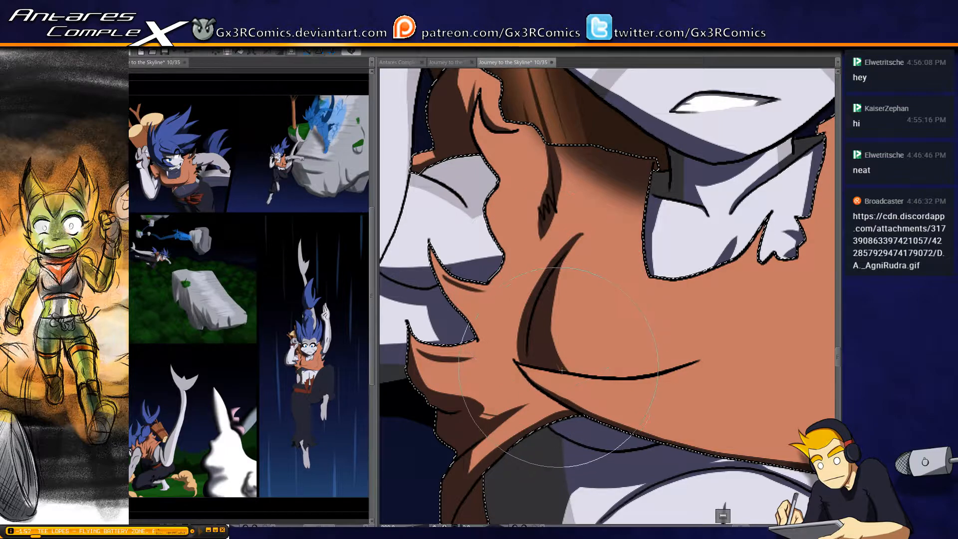
pyautogui.moveTo(578, 372); pyautogui.dragTo(554, 271)
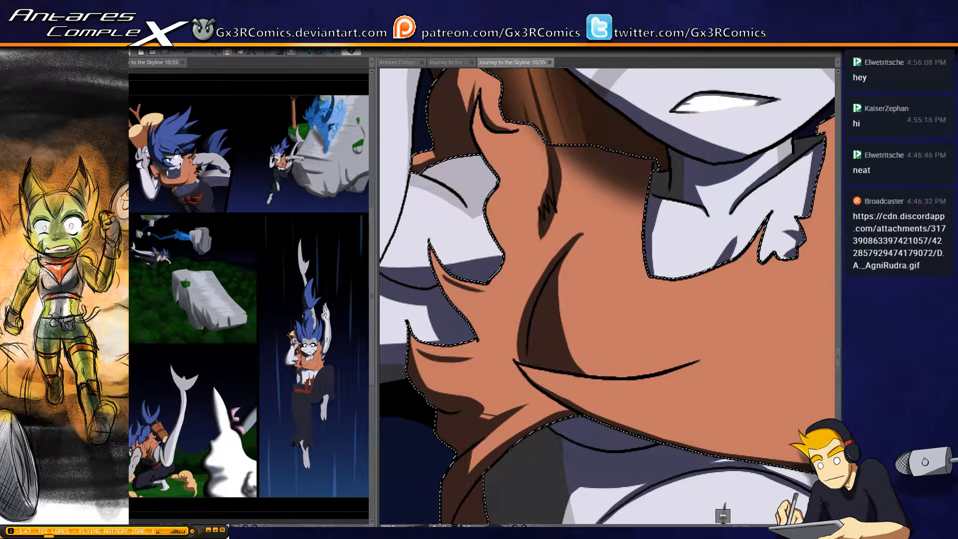
pyautogui.moveTo(593, 229); pyautogui.dragTo(581, 249)
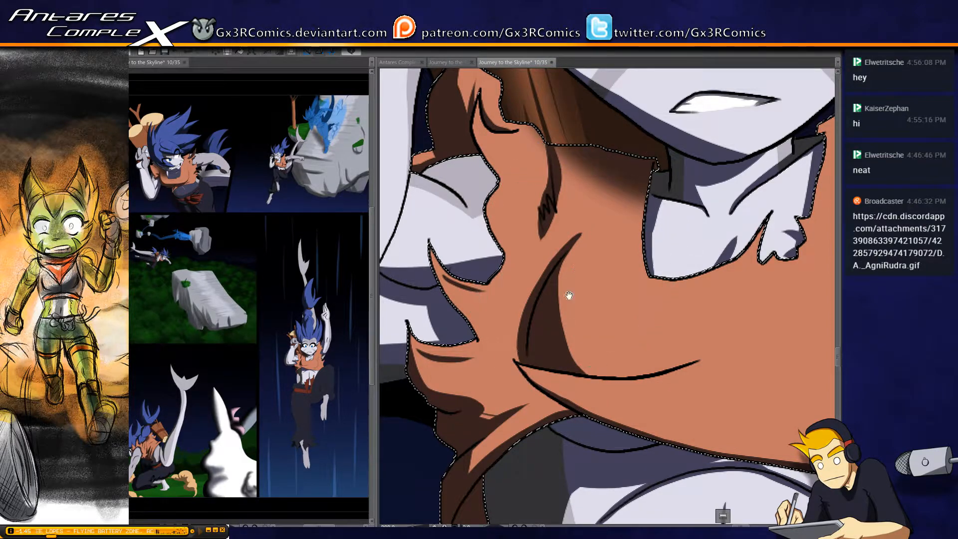
# Select the bent arm's skin and paint a small dark shadow at the shoulder beside the shirt's torn edge
pyautogui.moveTo(570, 382); pyautogui.dragTo(488, 341)
pyautogui.moveTo(430, 259); pyautogui.dragTo(544, 330)
pyautogui.click(512, 253)
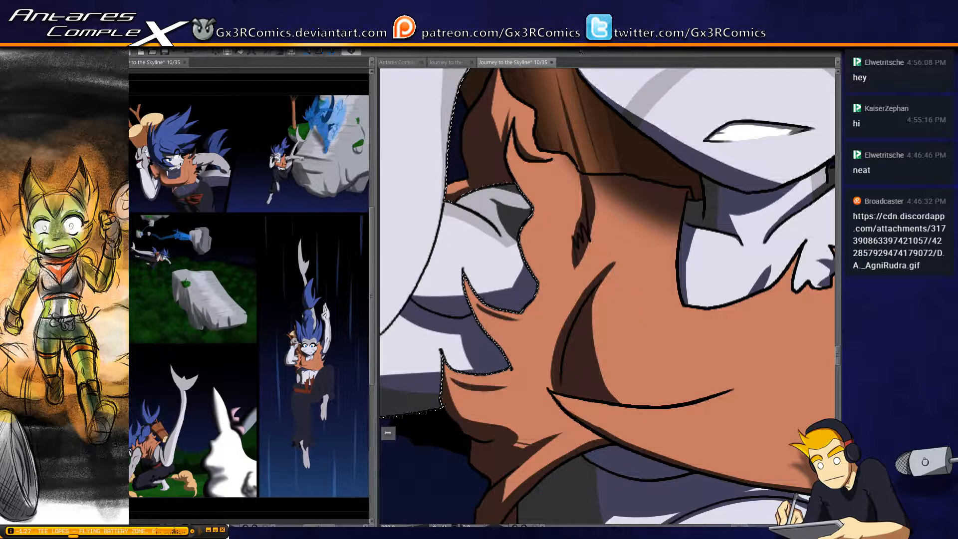
pyautogui.moveTo(466, 282); pyautogui.dragTo(556, 278)
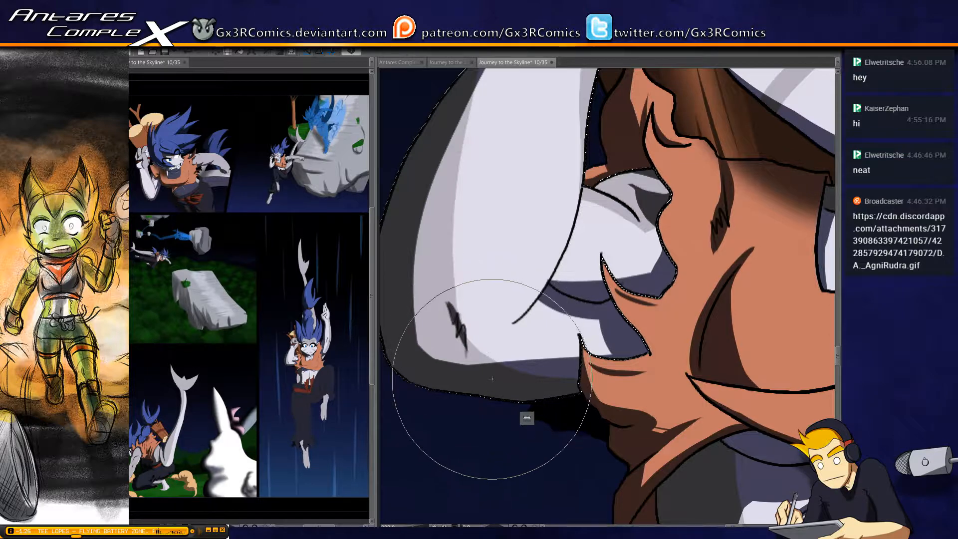
# Select the belly's skin, paint a soft shadow beneath the shirt's hem across to the raised knee, and clear the selection
pyautogui.scroll(-2, 493, 378)
pyautogui.moveTo(696, 419)
pyautogui.mouseDown()
pyautogui.moveTo(680, 408)
pyautogui.moveTo(649, 327)
pyautogui.moveTo(548, 184)
pyautogui.mouseUp()
pyautogui.scroll(1, 649, 425)
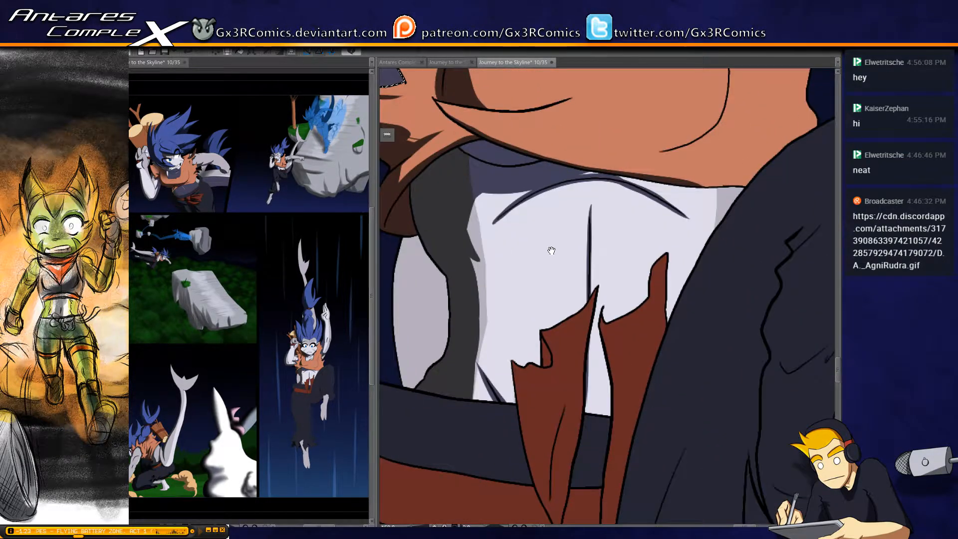
pyautogui.moveTo(551, 250); pyautogui.dragTo(519, 276)
pyautogui.press('w')
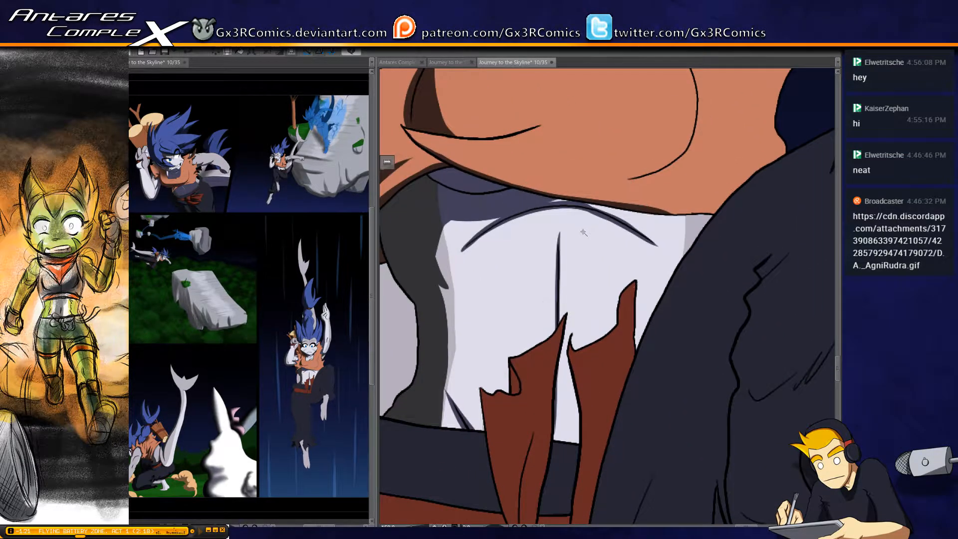
pyautogui.click(582, 231)
pyautogui.press('b')
pyautogui.moveTo(490, 201); pyautogui.dragTo(744, 210)
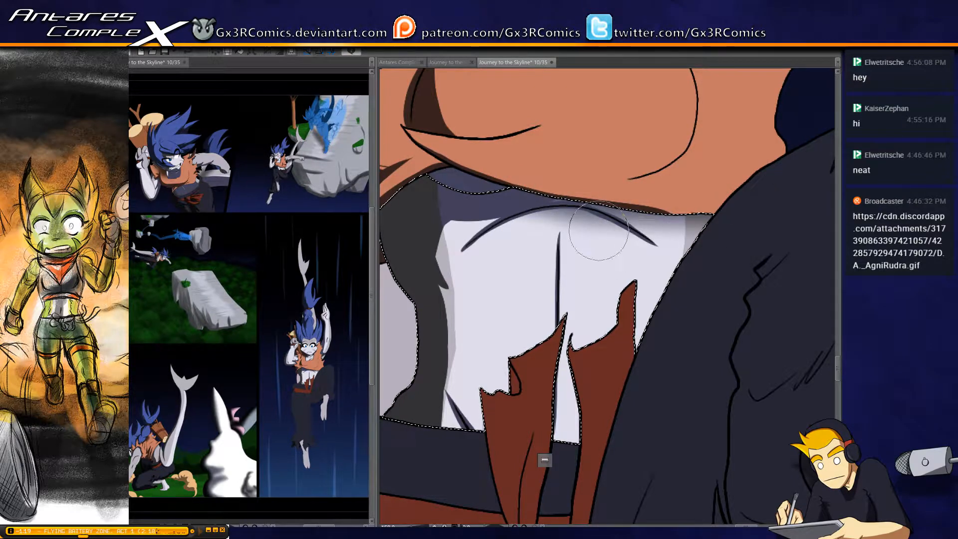
pyautogui.hotkey('ctrl', 'z')
pyautogui.moveTo(501, 202); pyautogui.dragTo(714, 211)
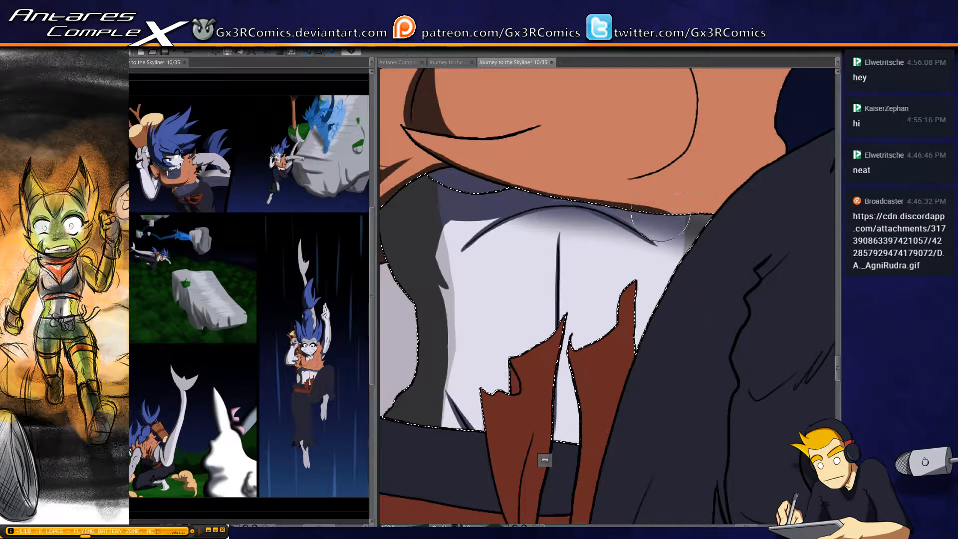
pyautogui.hotkey('ctrl', 'd')
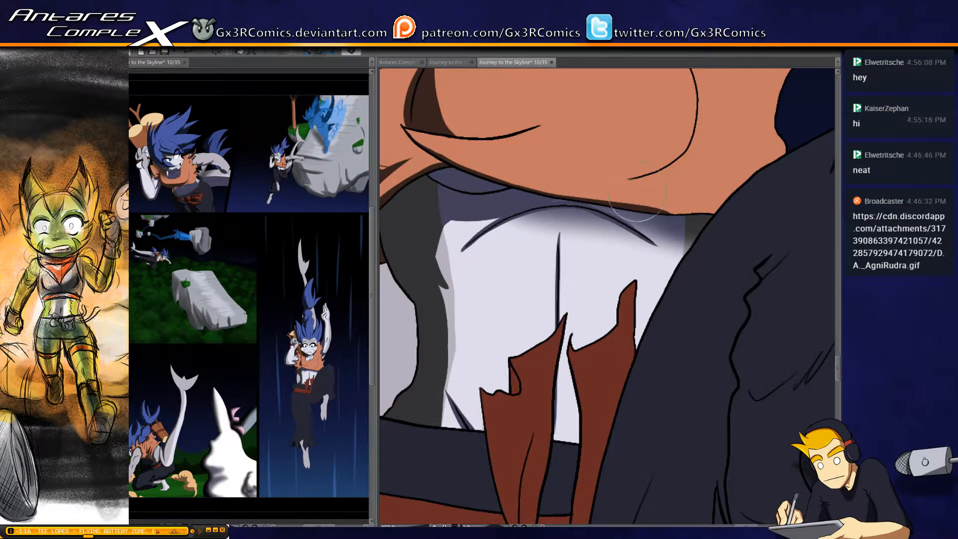
# Select the orange shirt and paint a curved, tapered shadow beneath the chest, running up along the rounded chest line
pyautogui.moveTo(638, 192); pyautogui.dragTo(546, 331)
pyautogui.click(546, 289)
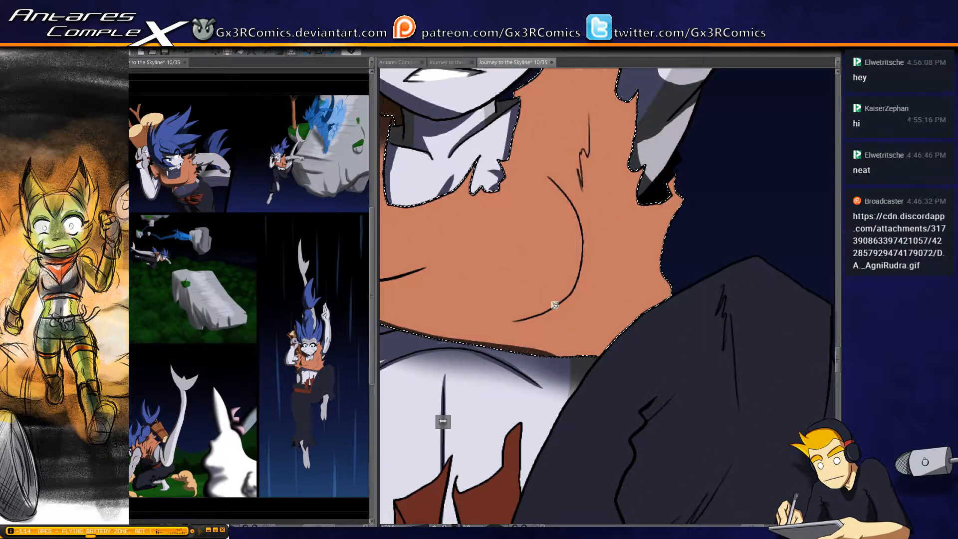
pyautogui.scroll(1, 538, 272)
pyautogui.press('b')
pyautogui.moveTo(489, 337); pyautogui.dragTo(638, 325)
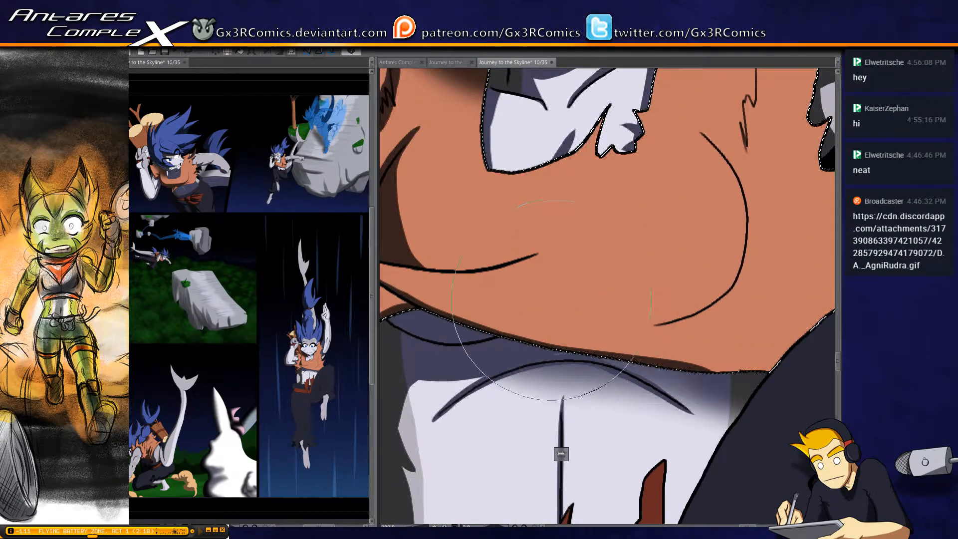
pyautogui.moveTo(477, 286)
pyautogui.mouseDown()
pyautogui.moveTo(722, 302)
pyautogui.moveTo(530, 312)
pyautogui.moveTo(691, 318)
pyautogui.mouseUp()
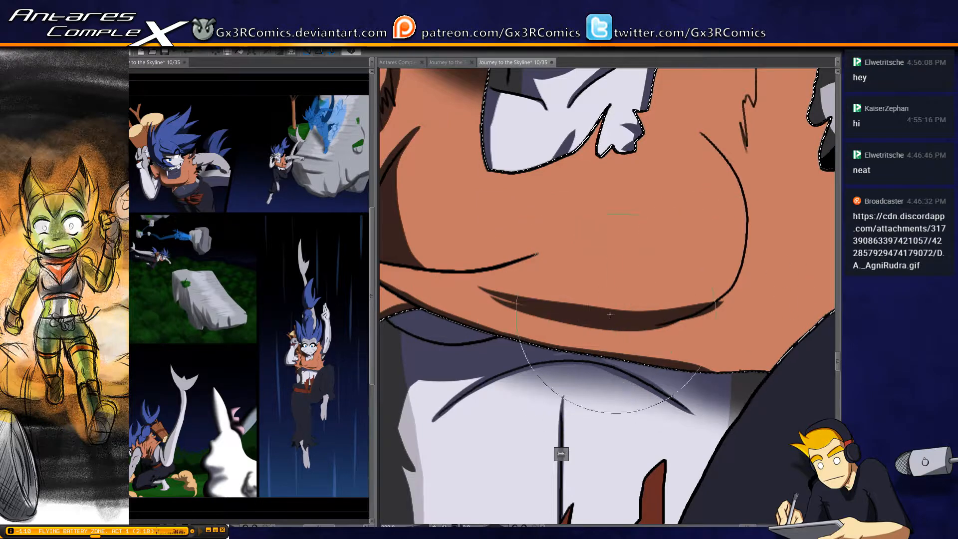
pyautogui.hotkey('ctrl', 'z')
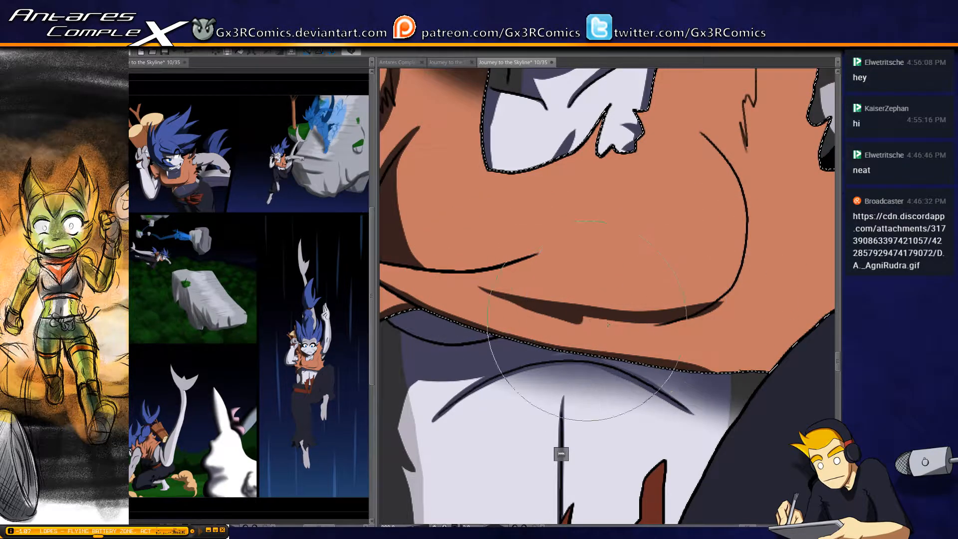
pyautogui.moveTo(629, 326)
pyautogui.mouseDown()
pyautogui.moveTo(688, 322)
pyautogui.moveTo(717, 307)
pyautogui.mouseUp()
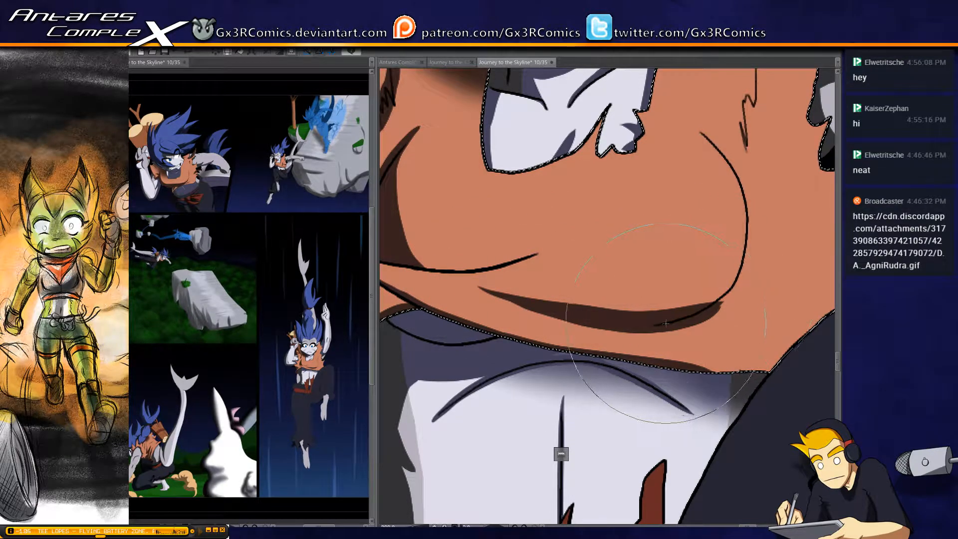
pyautogui.moveTo(738, 257)
pyautogui.mouseDown()
pyautogui.moveTo(718, 289)
pyautogui.moveTo(623, 309)
pyautogui.mouseUp()
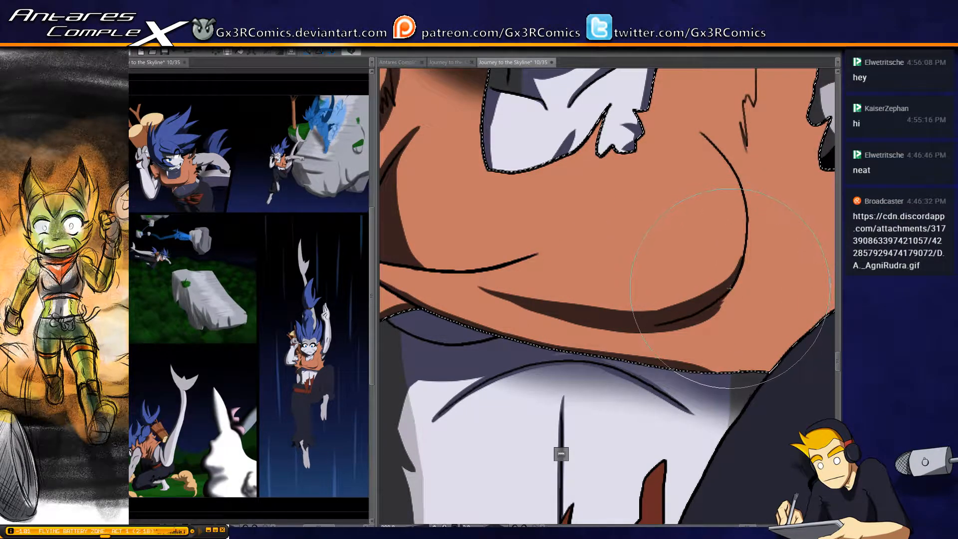
# Add a tapered upper stroke to the shadow beneath the chest, with fine hatching in the gap below it
pyautogui.moveTo(521, 301)
pyautogui.mouseDown()
pyautogui.moveTo(607, 306)
pyautogui.moveTo(661, 303)
pyautogui.mouseUp()
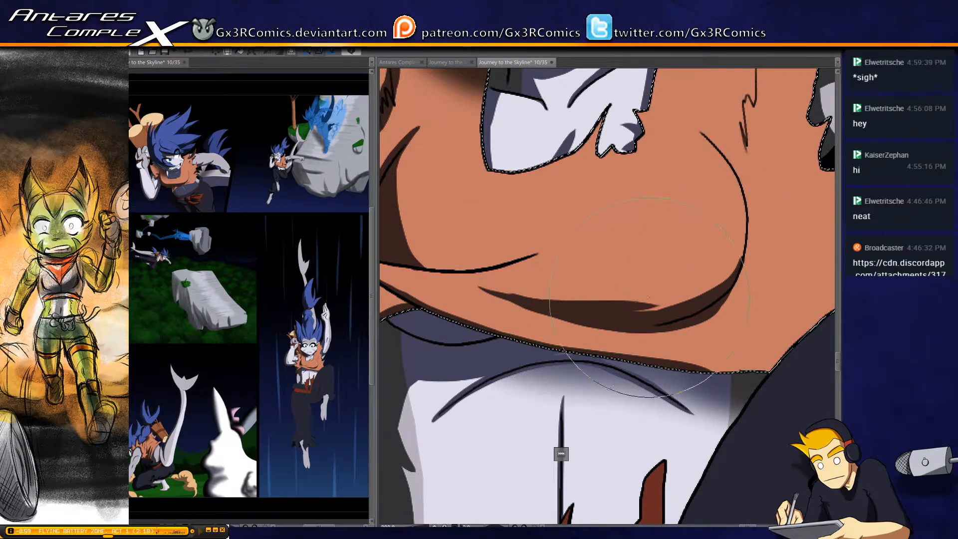
pyautogui.hotkey('ctrl', 'z')
pyautogui.moveTo(508, 295); pyautogui.dragTo(648, 291)
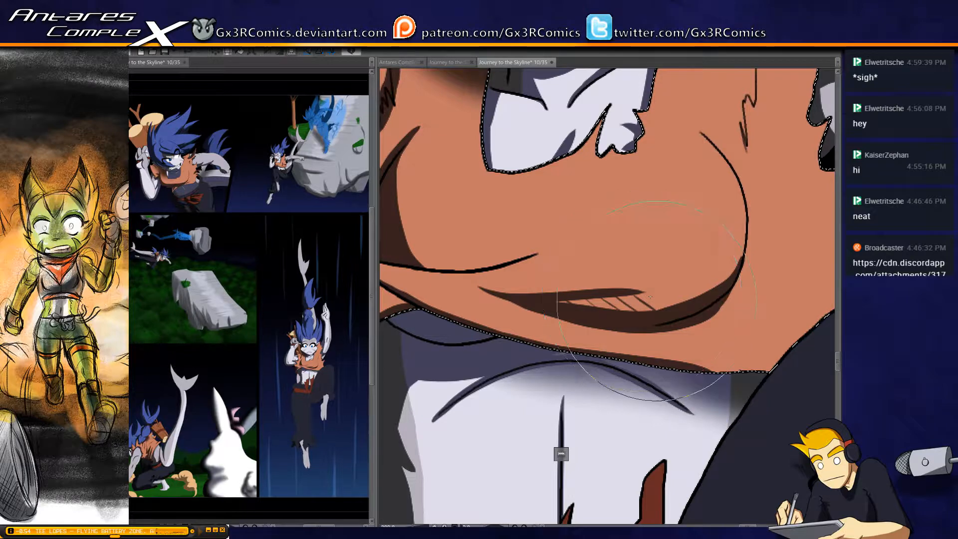
# Clear the selection and examine the shading on the shirt's chest, the hair, and the raised arm and hand
pyautogui.moveTo(530, 283); pyautogui.dragTo(547, 401)
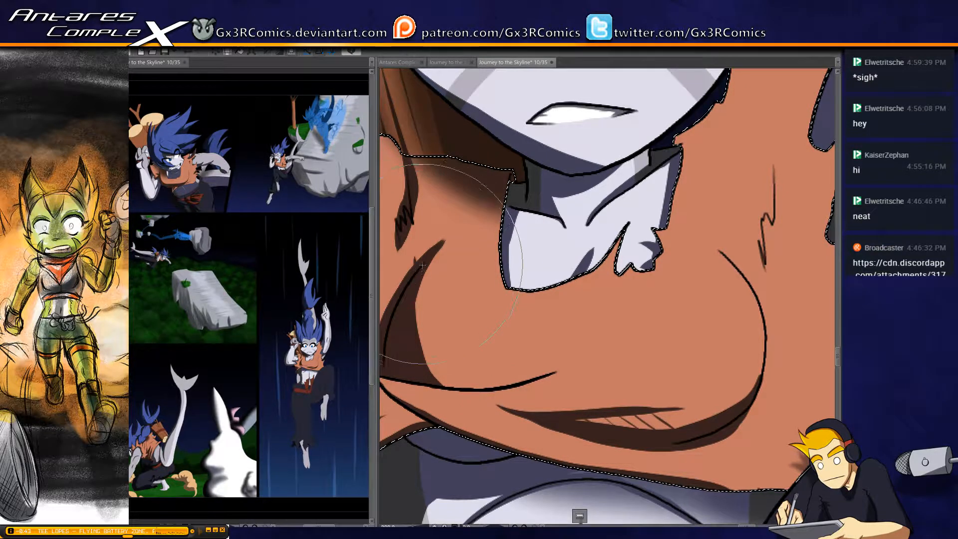
pyautogui.moveTo(526, 267); pyautogui.dragTo(468, 363)
pyautogui.moveTo(528, 243); pyautogui.dragTo(592, 360)
pyautogui.moveTo(562, 271); pyautogui.dragTo(456, 288)
pyautogui.hotkey('ctrl', 'd')
pyautogui.moveTo(525, 192); pyautogui.dragTo(517, 349)
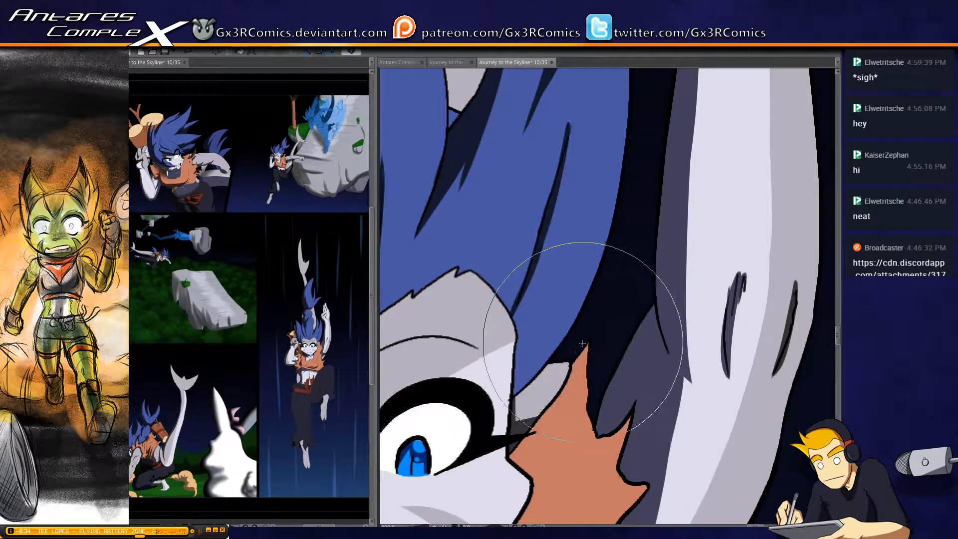
pyautogui.press('p')
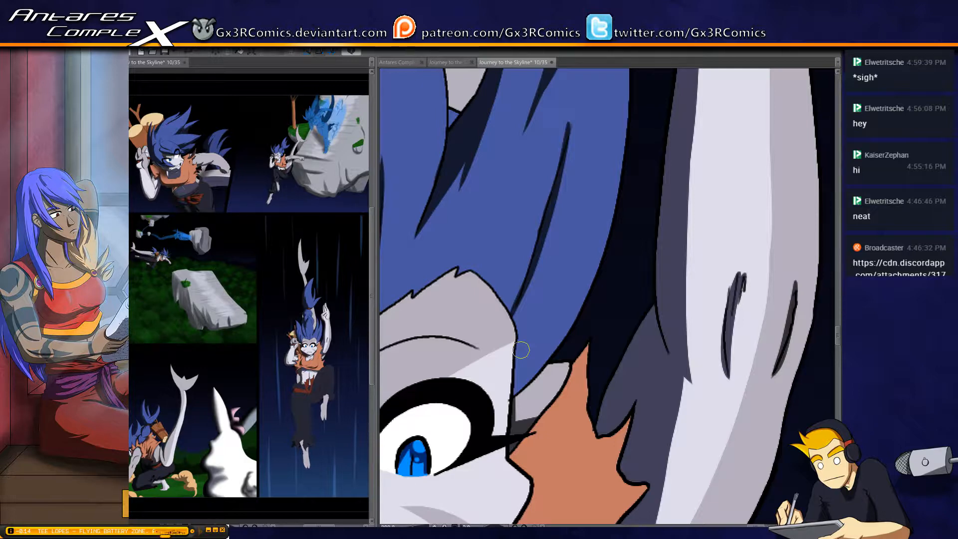
pyautogui.moveTo(542, 193); pyautogui.dragTo(512, 312)
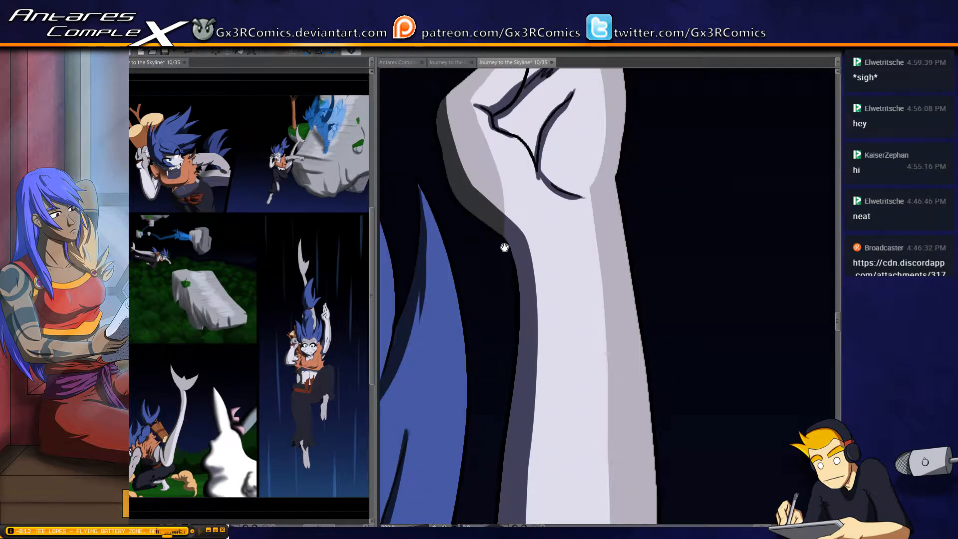
pyautogui.scroll(-1, 513, 286)
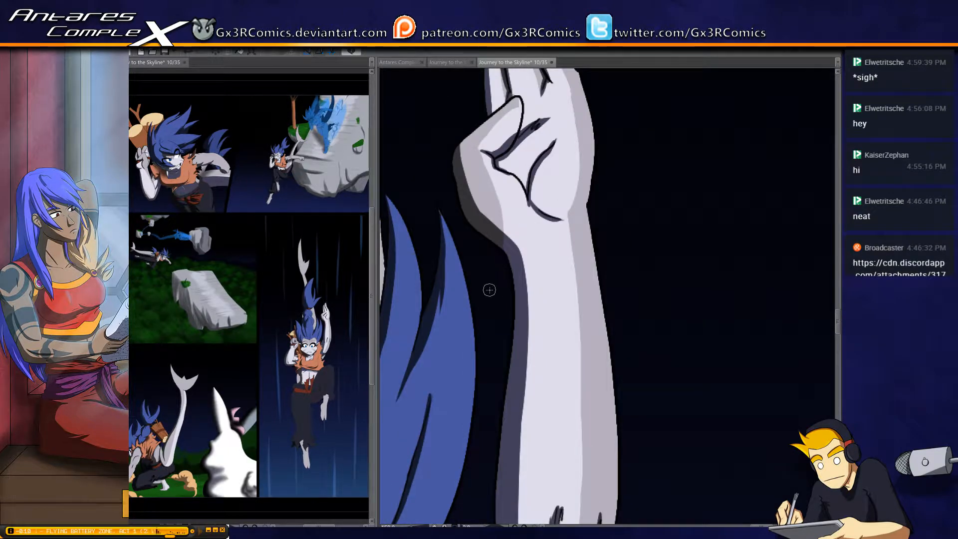
pyautogui.scroll(-2, 490, 290)
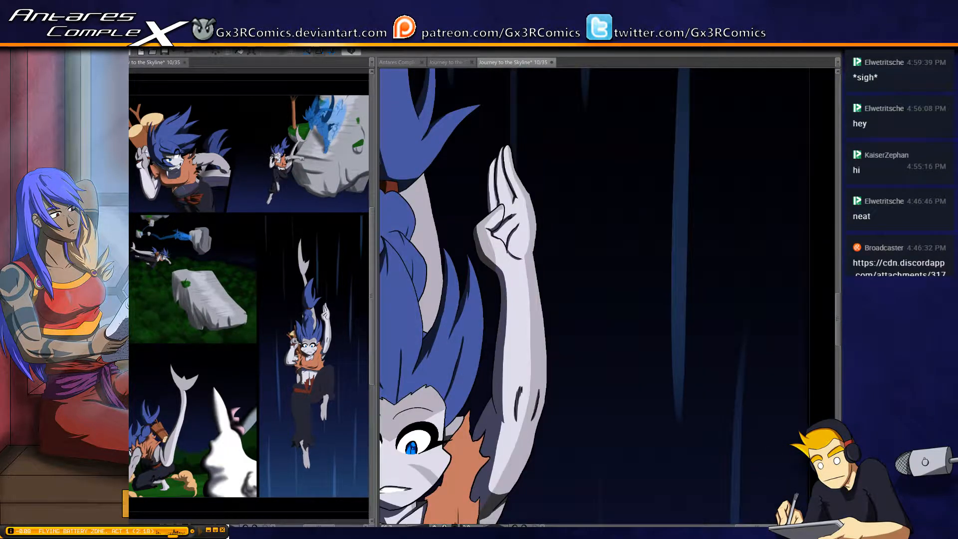
# Select the belly's skin and paint a narrow shadow down its outer side, from the shirt's hem to the waistband
pyautogui.moveTo(437, 373); pyautogui.dragTo(616, 196)
pyautogui.moveTo(521, 313); pyautogui.dragTo(544, 326)
pyautogui.moveTo(590, 392); pyautogui.dragTo(570, 238)
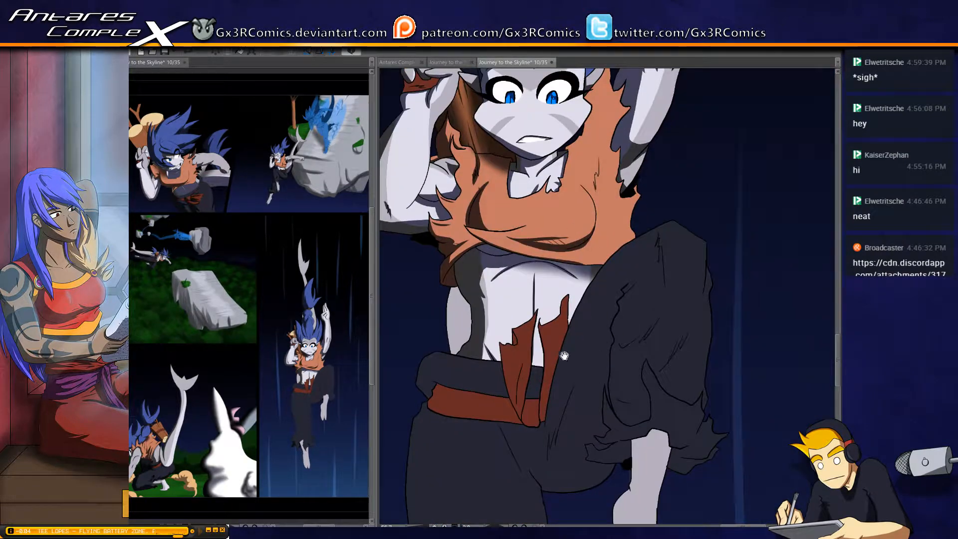
pyautogui.moveTo(487, 261); pyautogui.dragTo(477, 304)
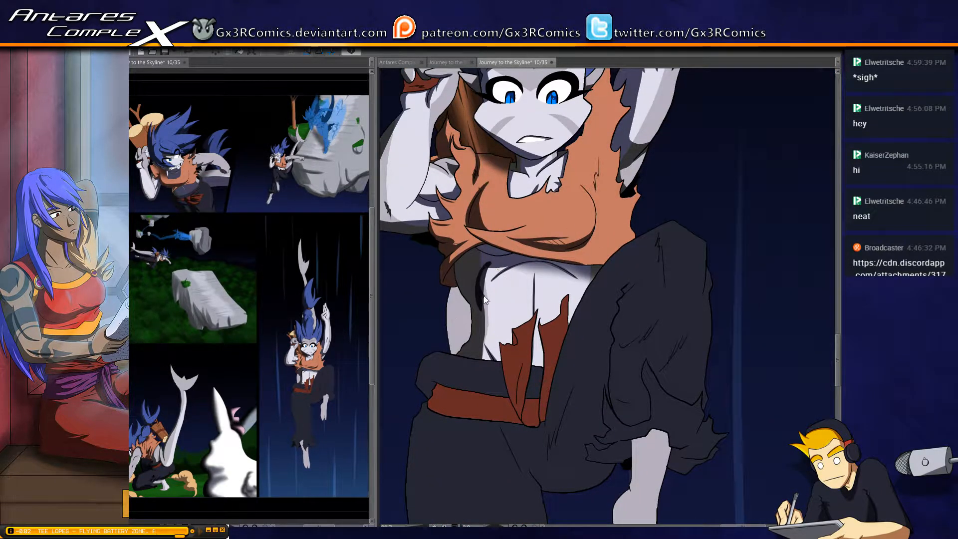
pyautogui.hotkey('ctrl', 'z')
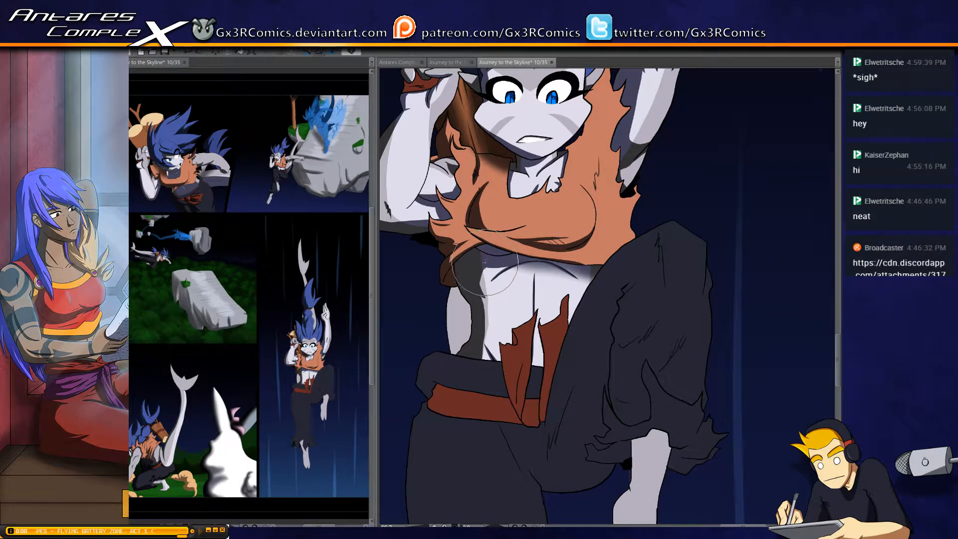
pyautogui.moveTo(491, 263)
pyautogui.mouseDown()
pyautogui.moveTo(482, 295)
pyautogui.moveTo(489, 289)
pyautogui.mouseUp()
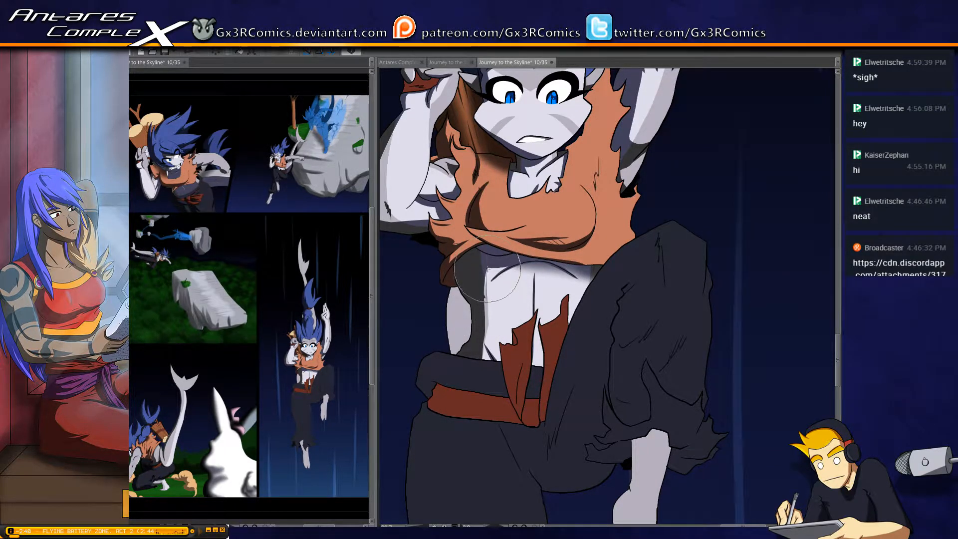
pyautogui.click(488, 352)
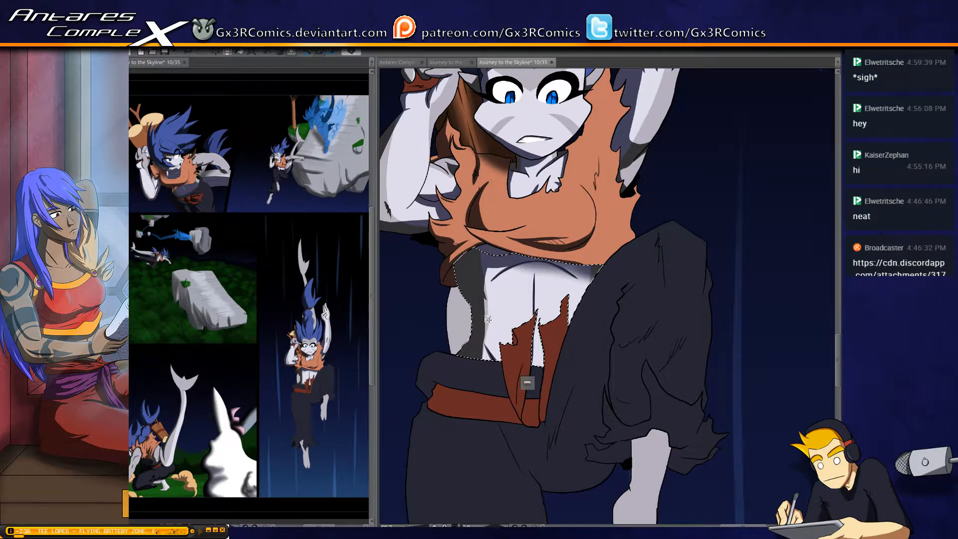
pyautogui.moveTo(480, 335); pyautogui.dragTo(482, 360)
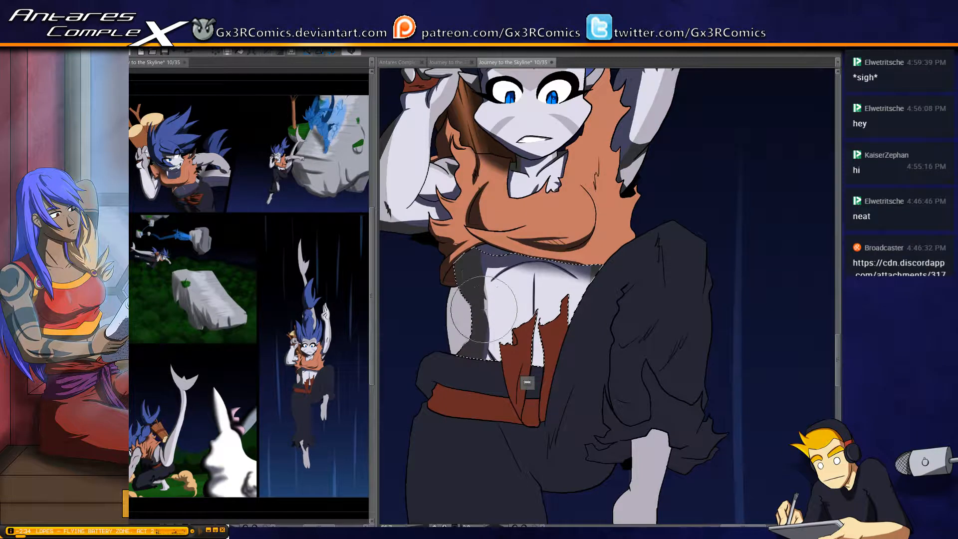
pyautogui.moveTo(481, 303); pyautogui.dragTo(485, 370)
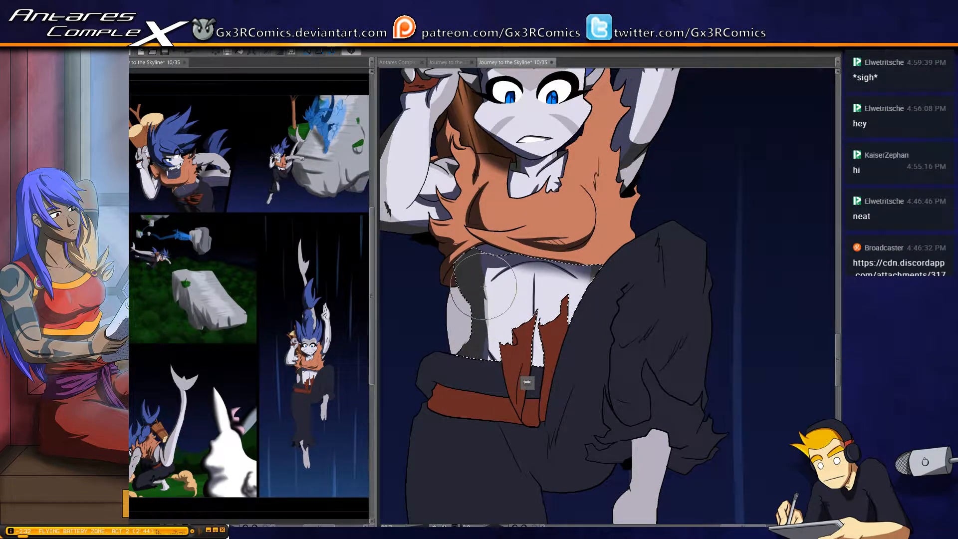
# Select the pale strip behind the waist, paint a shadow along its length, and clear the selection
pyautogui.press('w')
pyautogui.click(464, 302)
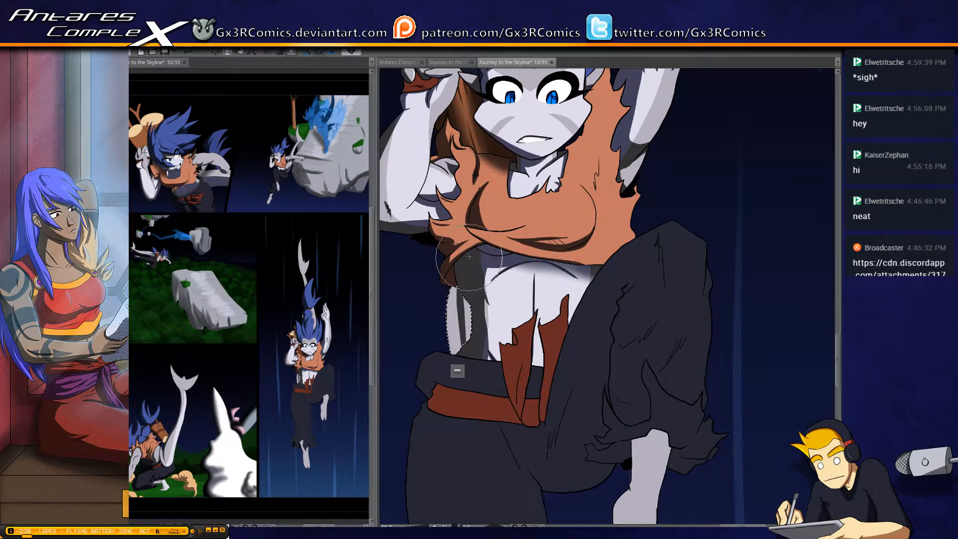
pyautogui.moveTo(454, 274)
pyautogui.mouseDown()
pyautogui.moveTo(475, 396)
pyautogui.moveTo(465, 257)
pyautogui.moveTo(458, 267)
pyautogui.moveTo(481, 385)
pyautogui.mouseUp()
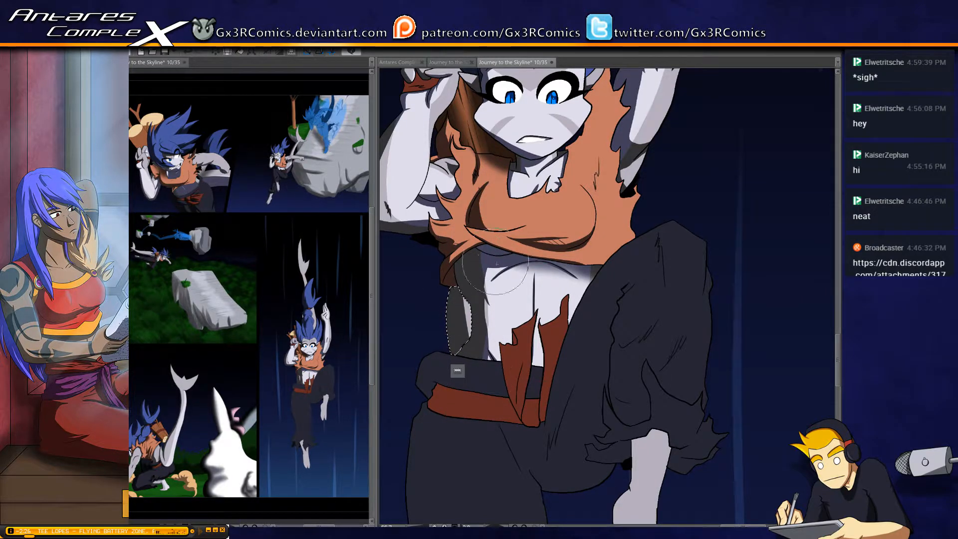
pyautogui.hotkey('ctrl', 'd')
# Select the trousers' dark folded waistband and paint a tapered shadow along its lower edge, just above the red sash
pyautogui.press('w')
pyautogui.moveTo(524, 443); pyautogui.dragTo(540, 330)
pyautogui.click(478, 268)
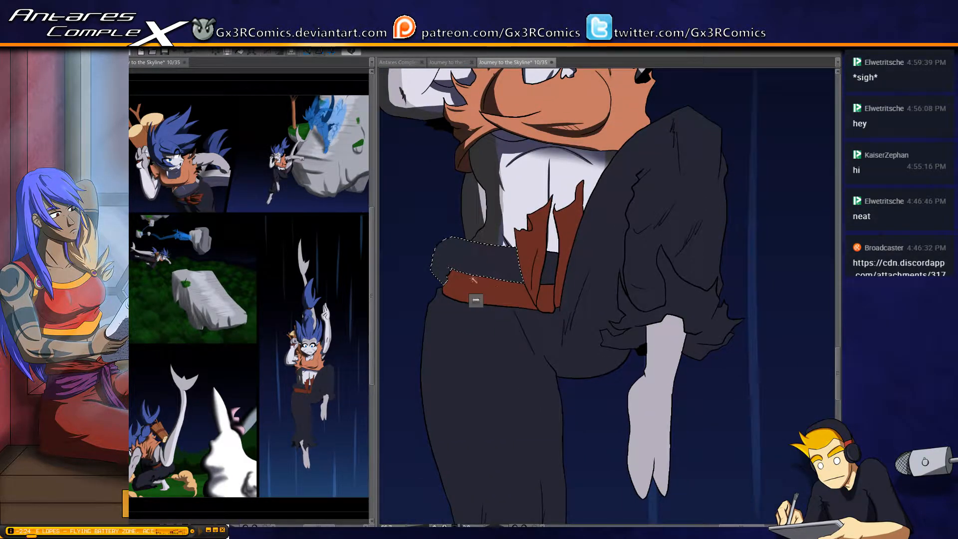
pyautogui.press('b')
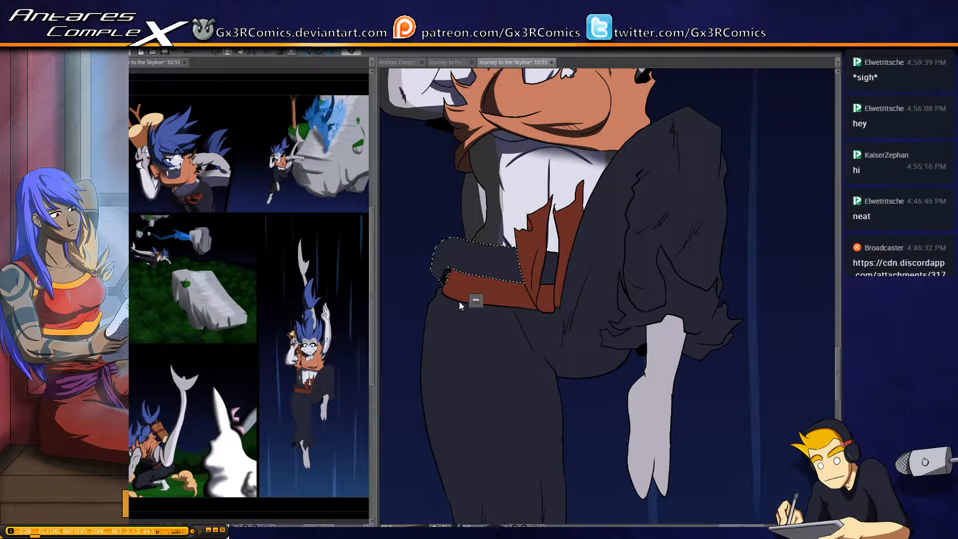
pyautogui.scroll(1, 459, 301)
pyautogui.scroll(1, 475, 280)
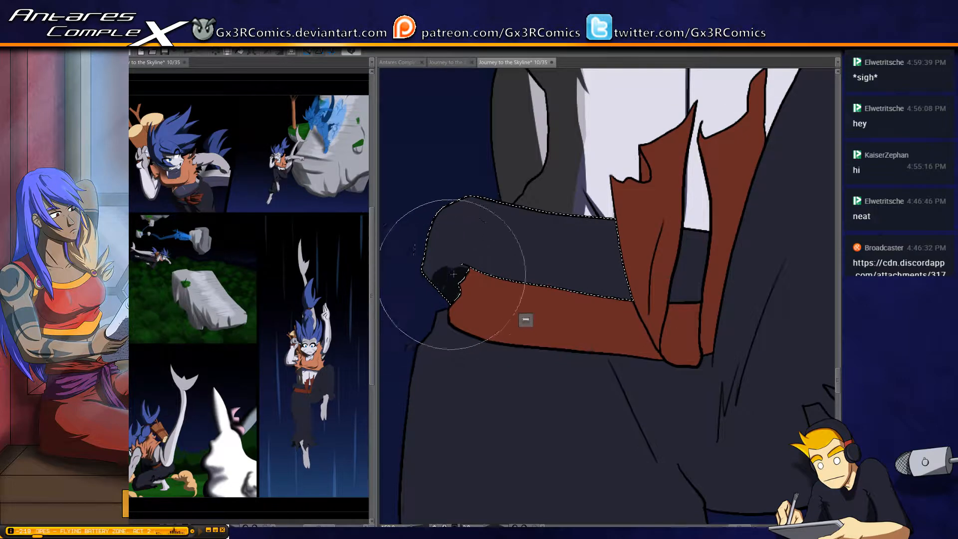
pyautogui.moveTo(453, 274)
pyautogui.mouseDown()
pyautogui.moveTo(470, 291)
pyautogui.moveTo(425, 283)
pyautogui.moveTo(434, 265)
pyautogui.moveTo(690, 304)
pyautogui.mouseUp()
pyautogui.moveTo(430, 284)
pyautogui.mouseDown()
pyautogui.moveTo(455, 258)
pyautogui.moveTo(542, 285)
pyautogui.moveTo(697, 310)
pyautogui.mouseUp()
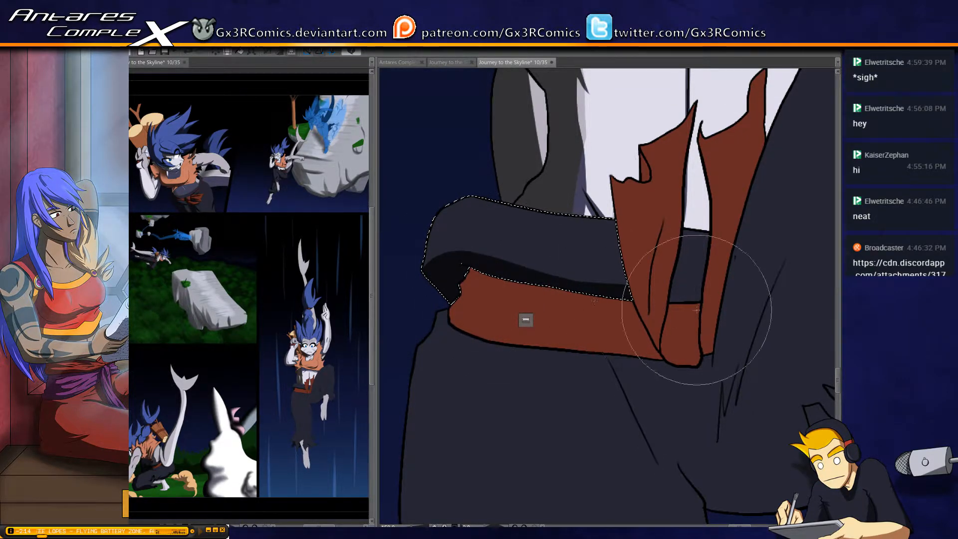
# Extend the waistband's shadow into the small section between the sash tails, clear the selection, and darken the waistband's outer end
pyautogui.press('w')
pyautogui.keyDown('shift'); pyautogui.click(691, 295); pyautogui.keyUp('shift')
pyautogui.press('b')
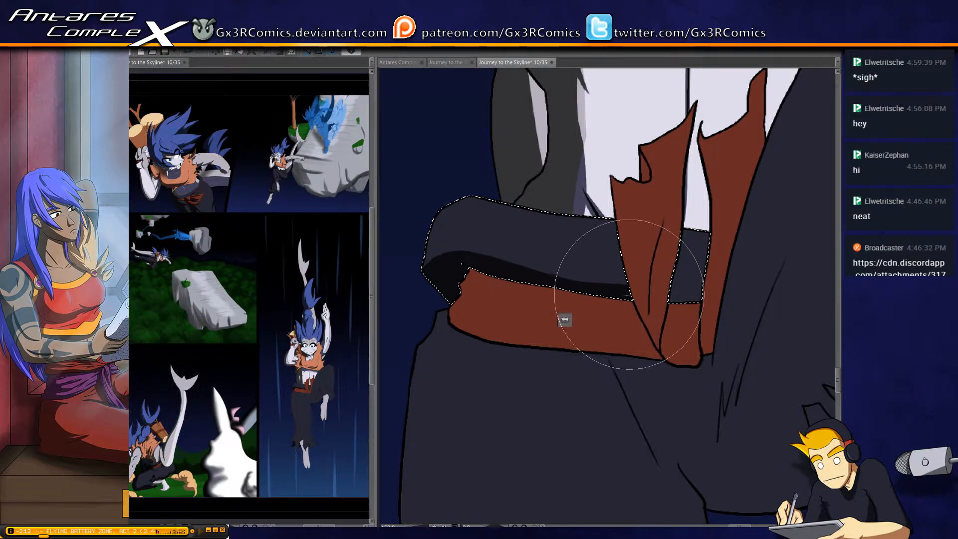
pyautogui.moveTo(628, 296)
pyautogui.mouseDown()
pyautogui.moveTo(588, 316)
pyautogui.moveTo(631, 320)
pyautogui.mouseUp()
pyautogui.hotkey('ctrl', 'd')
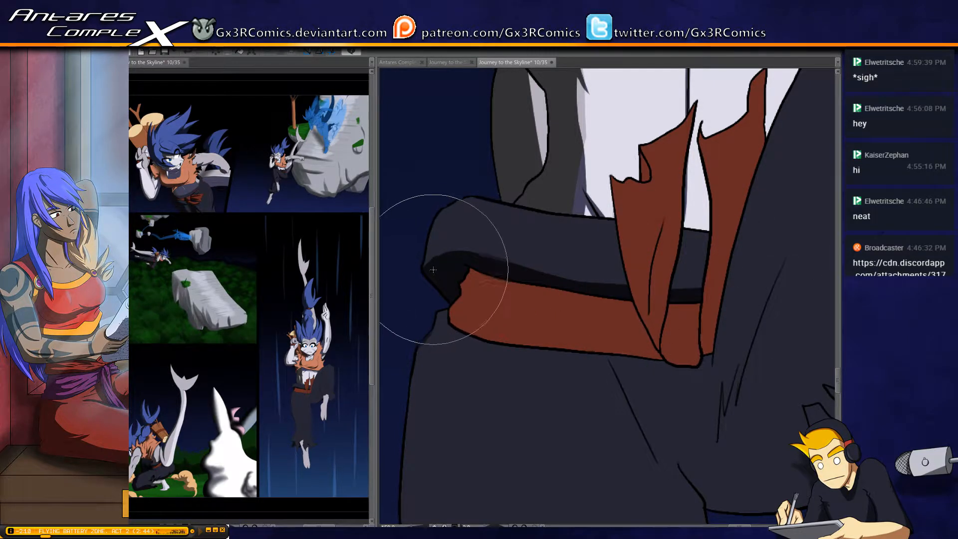
pyautogui.moveTo(433, 269)
pyautogui.mouseDown()
pyautogui.moveTo(454, 169)
pyautogui.moveTo(435, 273)
pyautogui.moveTo(452, 204)
pyautogui.moveTo(443, 260)
pyautogui.mouseUp()
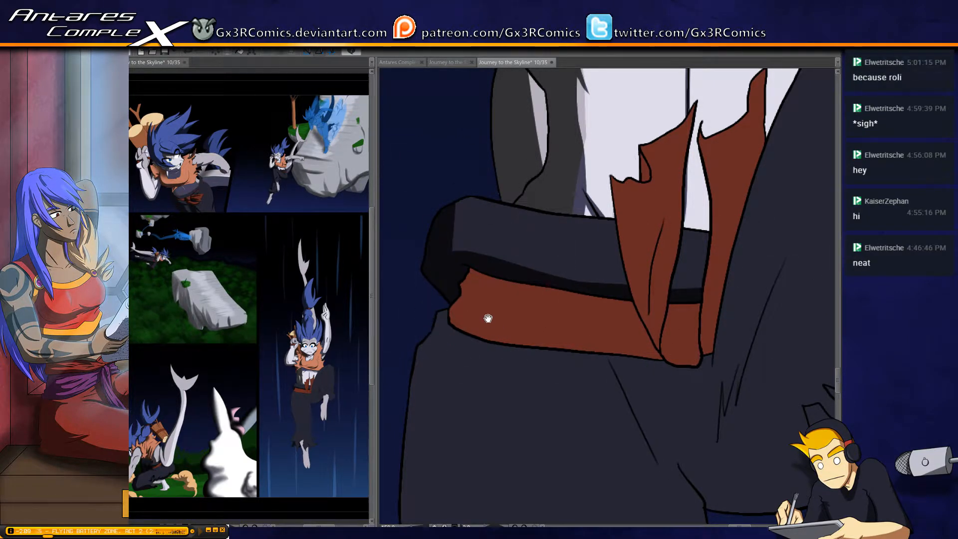
# Shade the red sash's lower edge and outer end, and add thin tapered fold shadows running inward along the band
pyautogui.moveTo(488, 318)
pyautogui.mouseDown()
pyautogui.moveTo(466, 235)
pyautogui.moveTo(450, 294)
pyautogui.moveTo(463, 265)
pyautogui.moveTo(461, 286)
pyautogui.moveTo(448, 284)
pyautogui.moveTo(474, 299)
pyautogui.moveTo(440, 279)
pyautogui.moveTo(529, 315)
pyautogui.mouseUp()
pyautogui.moveTo(454, 292); pyautogui.dragTo(578, 319)
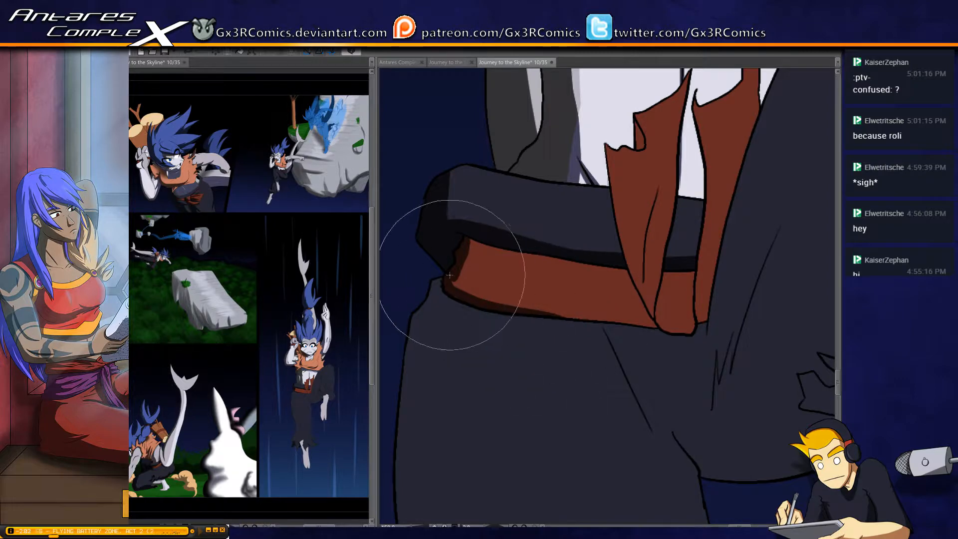
pyautogui.moveTo(451, 278)
pyautogui.mouseDown()
pyautogui.moveTo(487, 302)
pyautogui.moveTo(446, 281)
pyautogui.moveTo(484, 301)
pyautogui.moveTo(464, 300)
pyautogui.moveTo(445, 273)
pyautogui.moveTo(544, 305)
pyautogui.mouseUp()
pyautogui.moveTo(457, 272); pyautogui.dragTo(517, 295)
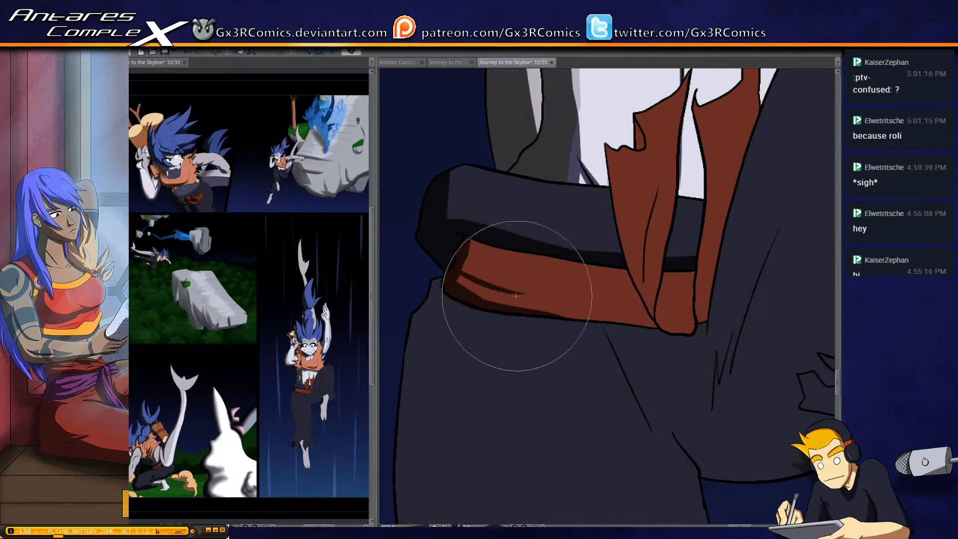
pyautogui.moveTo(458, 258); pyautogui.dragTo(535, 276)
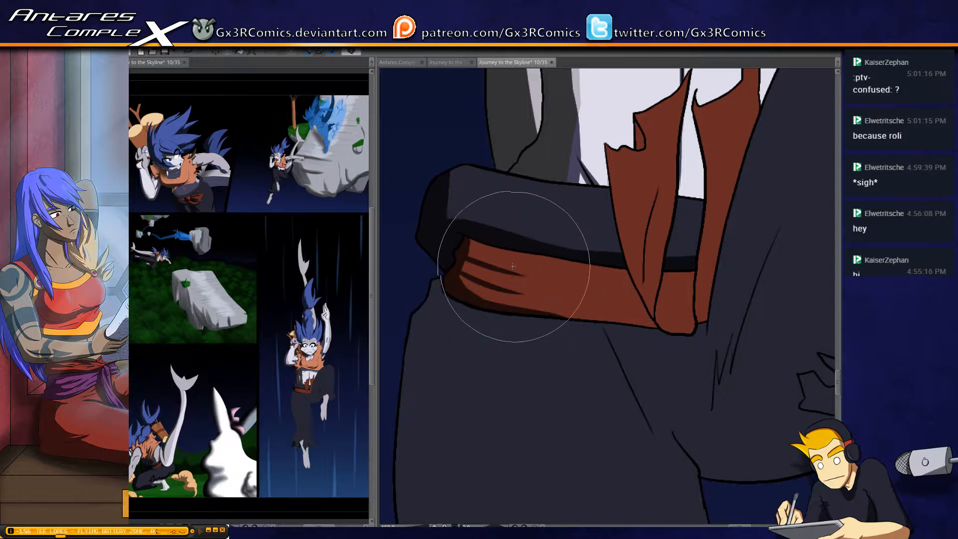
pyautogui.hotkey('ctrl', 'z')
pyautogui.moveTo(464, 248)
pyautogui.mouseDown()
pyautogui.moveTo(612, 293)
pyautogui.moveTo(534, 333)
pyautogui.mouseUp()
# Select the sash tail with the central crease and paint shadows down its outer edge and along the crease
pyautogui.press('w')
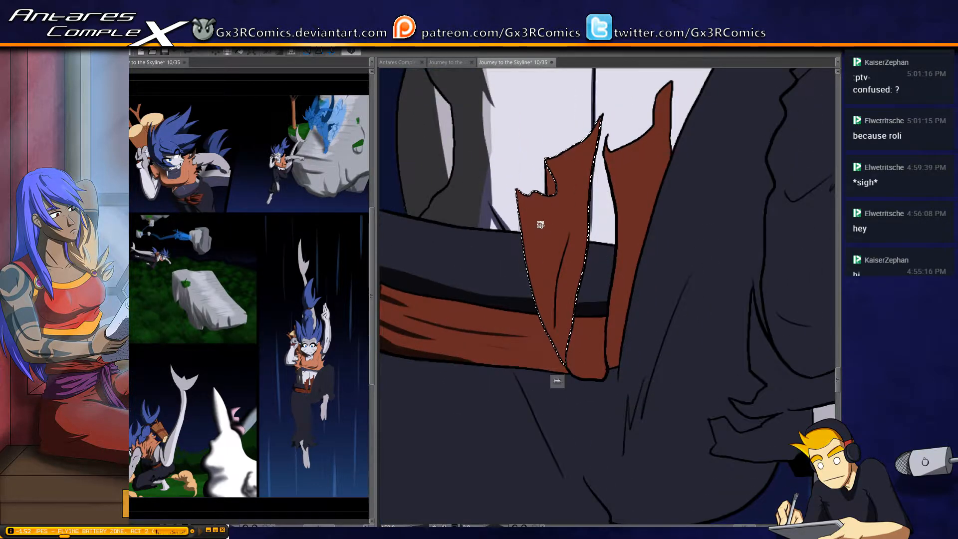
pyautogui.press('b')
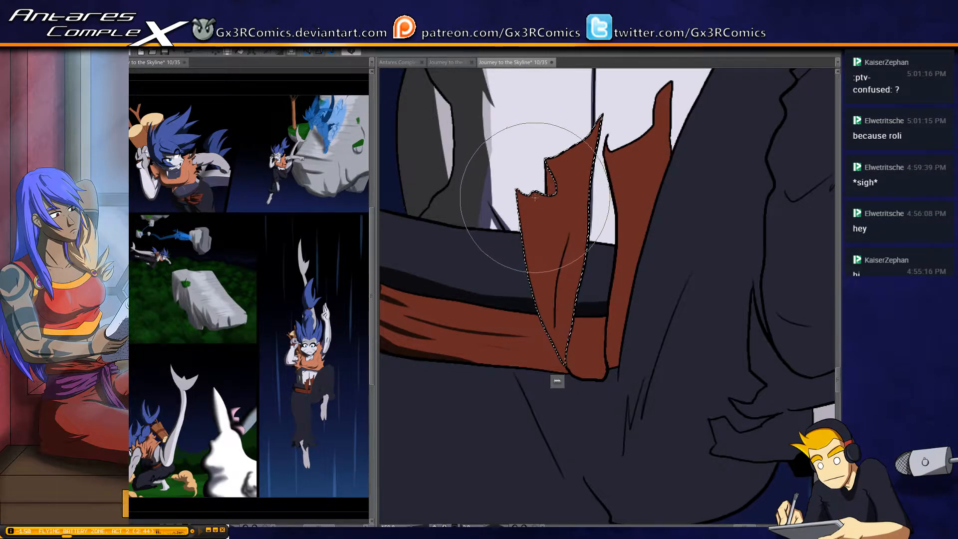
pyautogui.moveTo(521, 180); pyautogui.dragTo(552, 350)
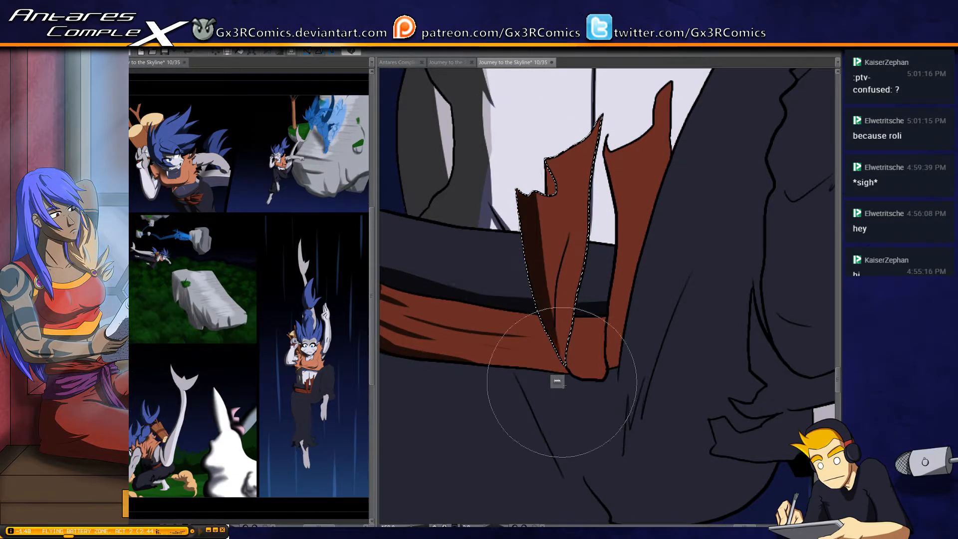
pyautogui.moveTo(571, 229)
pyautogui.mouseDown()
pyautogui.moveTo(558, 299)
pyautogui.moveTo(574, 211)
pyautogui.moveTo(564, 288)
pyautogui.mouseUp()
pyautogui.moveTo(537, 172); pyautogui.dragTo(549, 264)
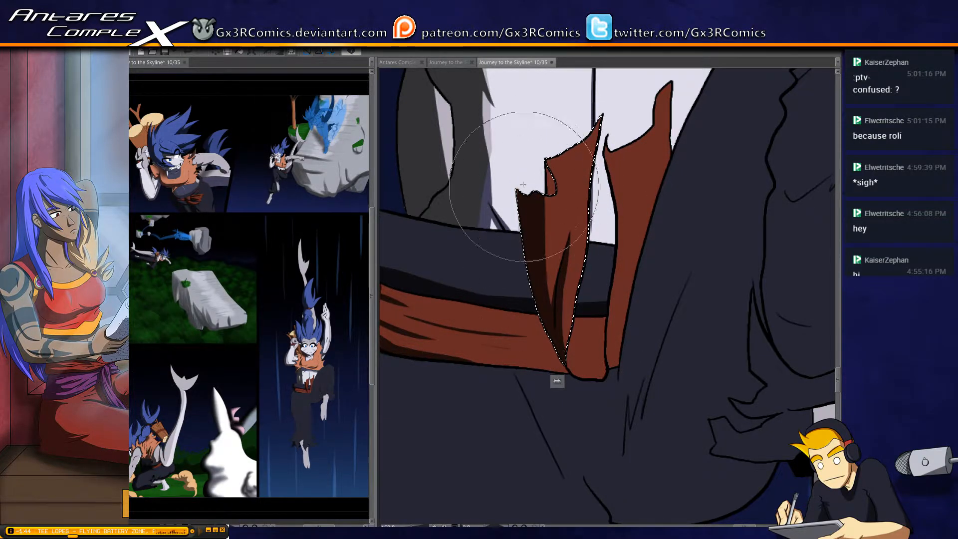
# Select the second sash tail beside the raised thigh and paint a narrow shadow down its inner edge to the knot
pyautogui.press('w')
pyautogui.click(553, 184)
pyautogui.moveTo(579, 184); pyautogui.dragTo(534, 228)
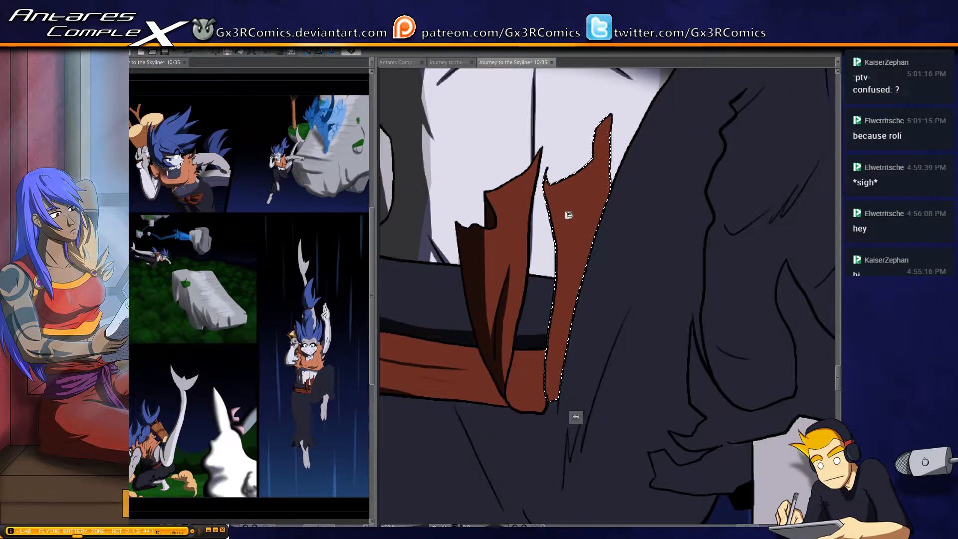
pyautogui.press('b')
pyautogui.moveTo(536, 171)
pyautogui.mouseDown()
pyautogui.moveTo(550, 313)
pyautogui.moveTo(540, 441)
pyautogui.moveTo(554, 192)
pyautogui.moveTo(536, 160)
pyautogui.moveTo(563, 368)
pyautogui.moveTo(553, 395)
pyautogui.mouseUp()
pyautogui.moveTo(562, 295)
pyautogui.mouseDown()
pyautogui.moveTo(559, 411)
pyautogui.moveTo(552, 294)
pyautogui.moveTo(563, 297)
pyautogui.mouseUp()
# Select the sash's knot and paint shadows along its top, side and lower edge
pyautogui.press('space')
pyautogui.press('w')
pyautogui.click(571, 276)
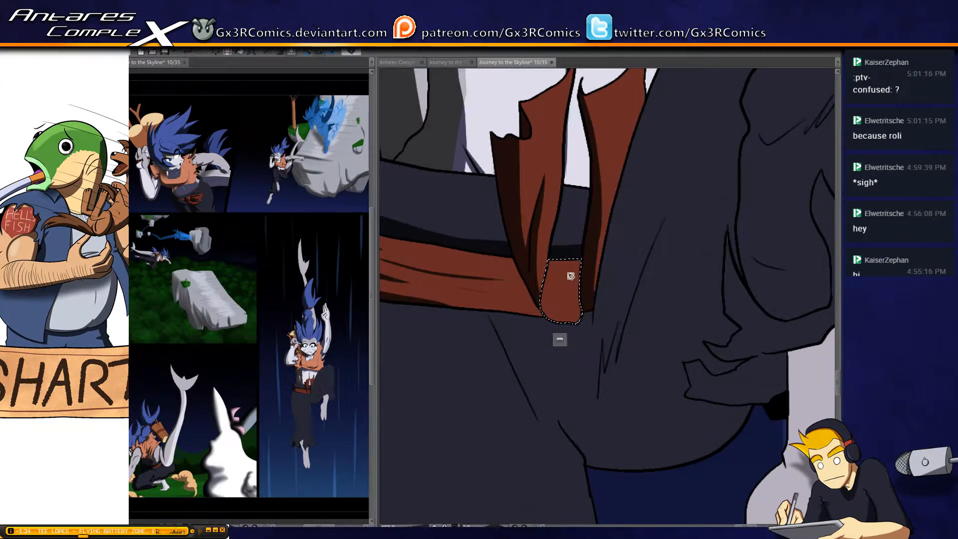
pyautogui.moveTo(529, 267)
pyautogui.mouseDown()
pyautogui.moveTo(607, 277)
pyautogui.moveTo(548, 280)
pyautogui.moveTo(617, 294)
pyautogui.moveTo(586, 269)
pyautogui.moveTo(544, 307)
pyautogui.moveTo(566, 274)
pyautogui.moveTo(547, 321)
pyautogui.mouseUp()
pyautogui.moveTo(560, 269); pyautogui.dragTo(559, 329)
pyautogui.moveTo(545, 292); pyautogui.dragTo(591, 320)
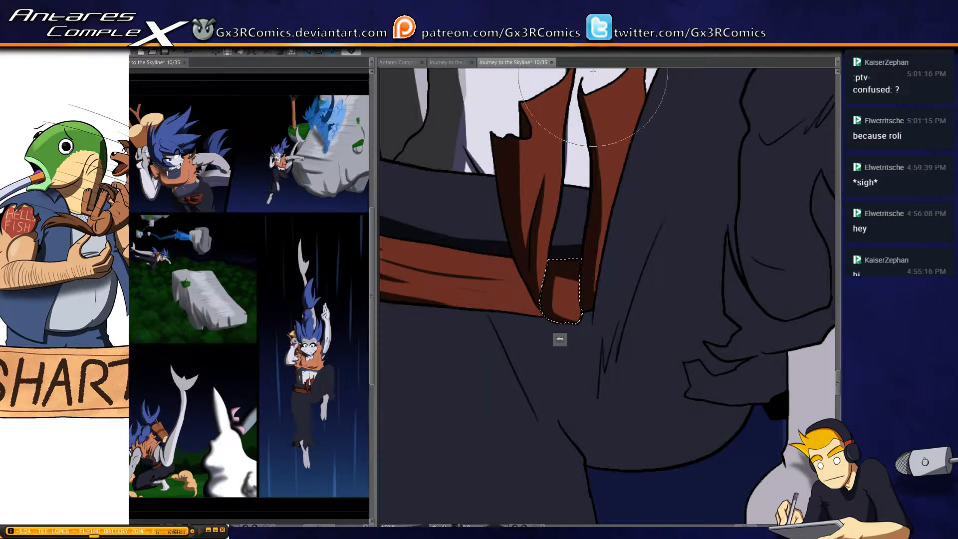
# Select the dark trousers and paint a wide shadow down the straight leg's outer edge, from the sash towards the knee
pyautogui.moveTo(524, 187); pyautogui.dragTo(584, 91)
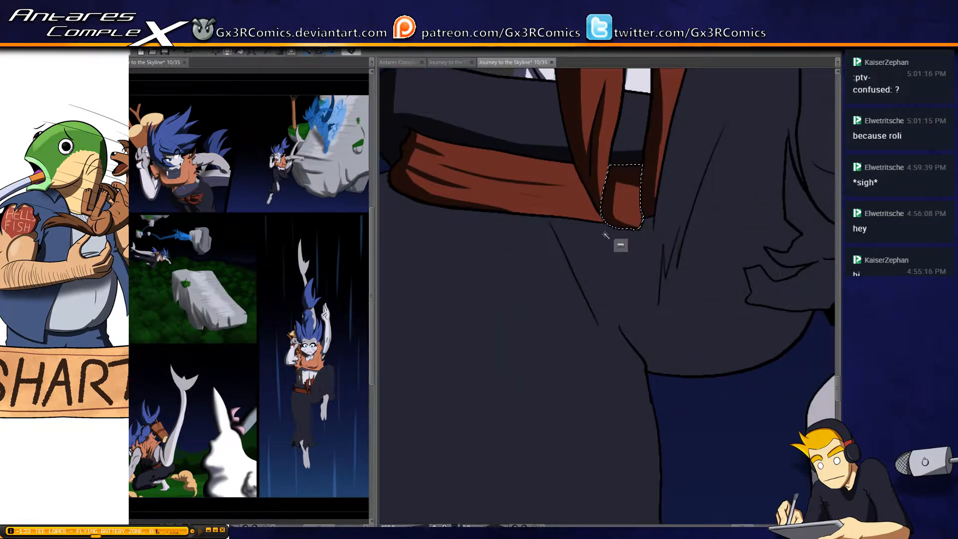
pyautogui.click(612, 217)
pyautogui.moveTo(612, 219)
pyautogui.mouseDown()
pyautogui.moveTo(618, 227)
pyautogui.moveTo(639, 213)
pyautogui.mouseUp()
pyautogui.hotkey('ctrl', 'z')
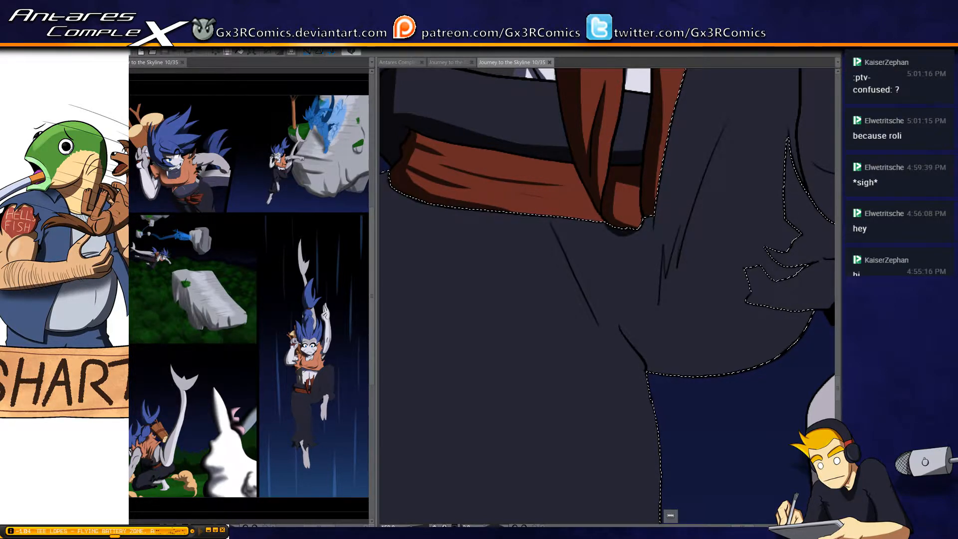
pyautogui.scroll(-3, 503, 295)
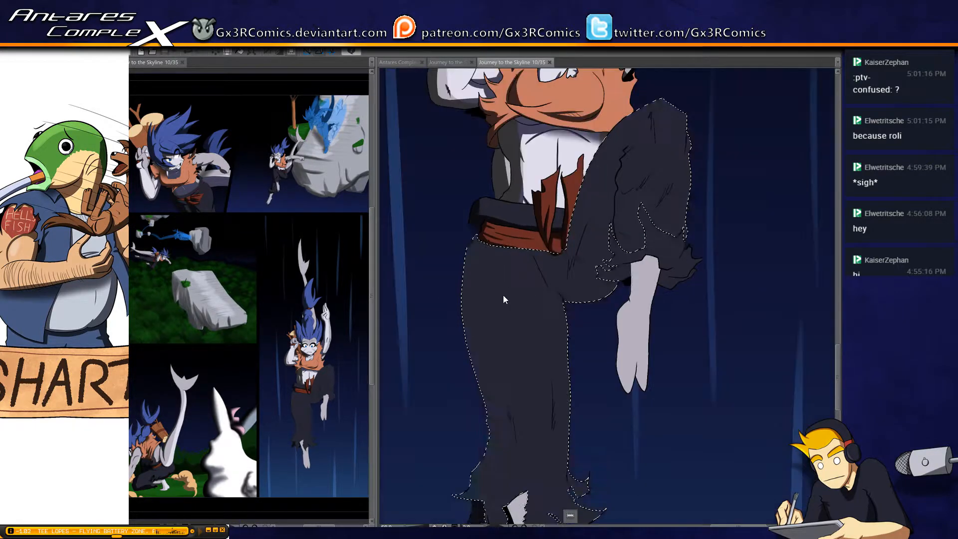
pyautogui.moveTo(484, 316); pyautogui.dragTo(456, 217)
pyautogui.moveTo(455, 122); pyautogui.dragTo(442, 272)
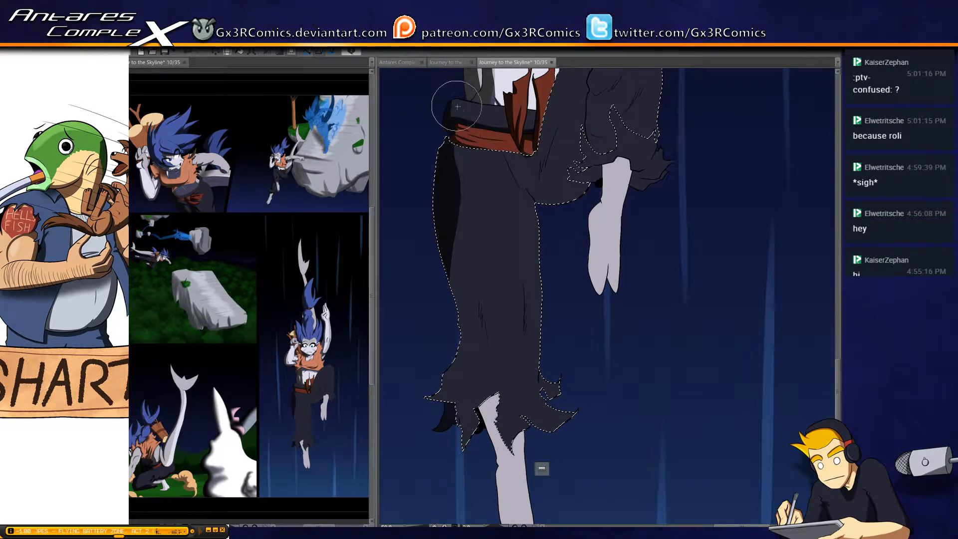
pyautogui.hotkey('ctrl', 'z')
pyautogui.moveTo(455, 121)
pyautogui.mouseDown()
pyautogui.moveTo(437, 177)
pyautogui.moveTo(447, 301)
pyautogui.mouseUp()
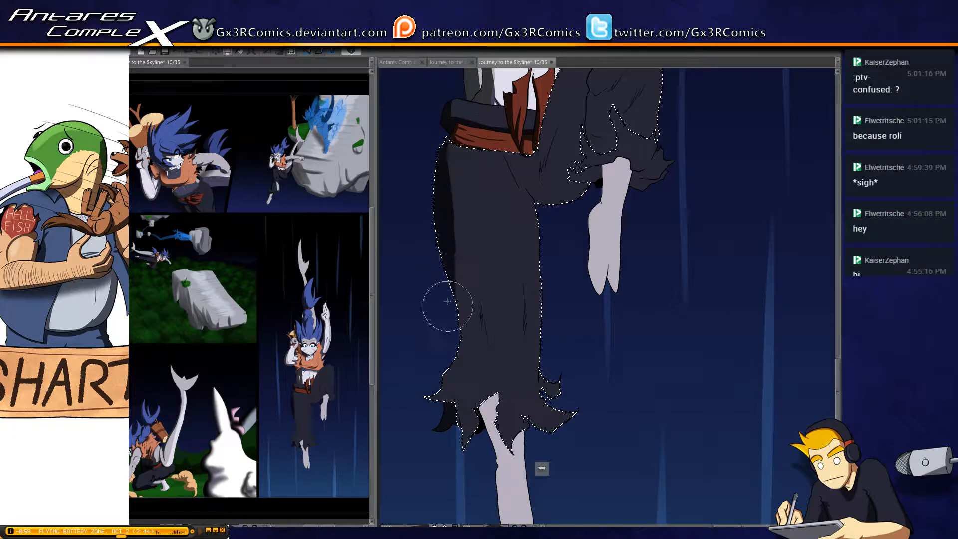
pyautogui.moveTo(460, 120)
pyautogui.mouseDown()
pyautogui.moveTo(441, 273)
pyautogui.moveTo(448, 296)
pyautogui.mouseUp()
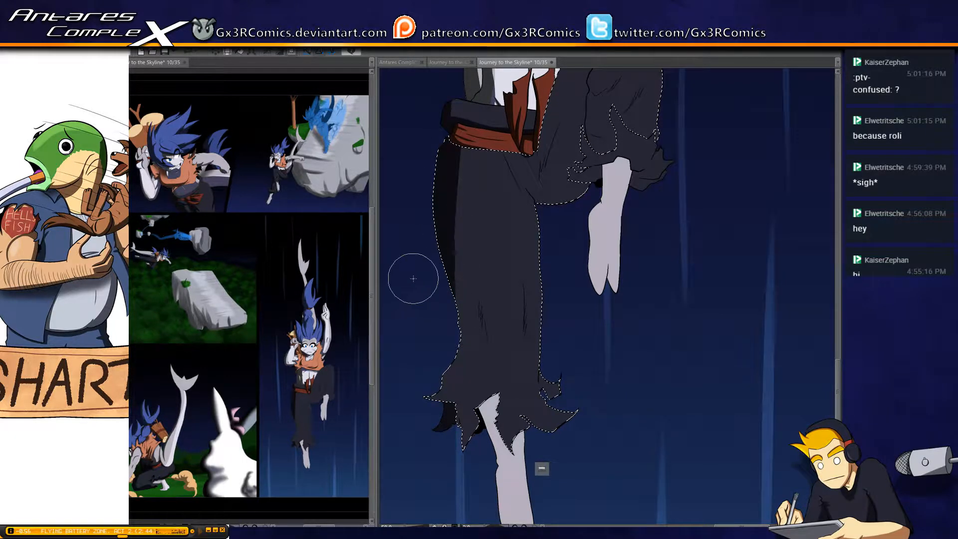
pyautogui.moveTo(467, 149); pyautogui.dragTo(459, 320)
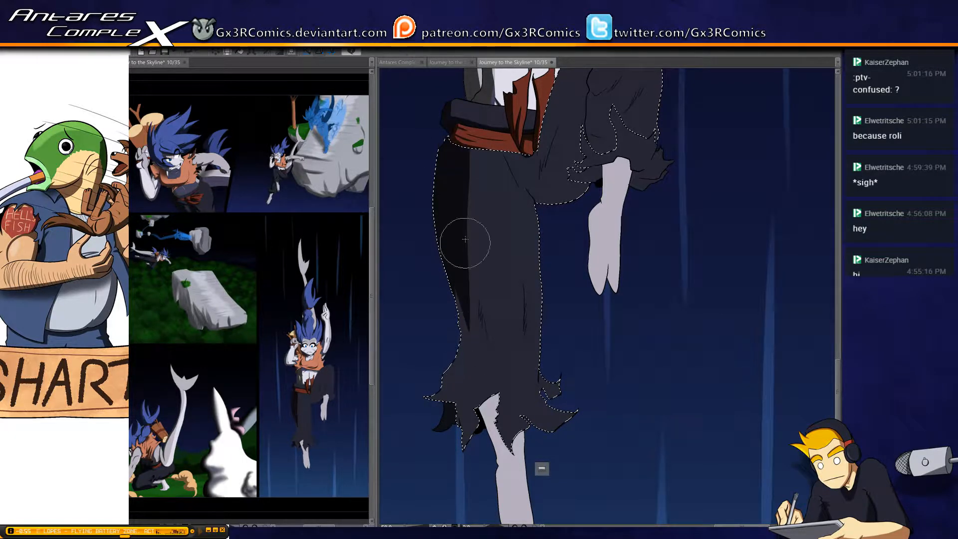
# Add a pointed fold shadow at the straight leg's knee and continue the outer shadow down into the ragged hem
pyautogui.moveTo(464, 240); pyautogui.dragTo(487, 349)
pyautogui.moveTo(480, 301); pyautogui.dragTo(495, 364)
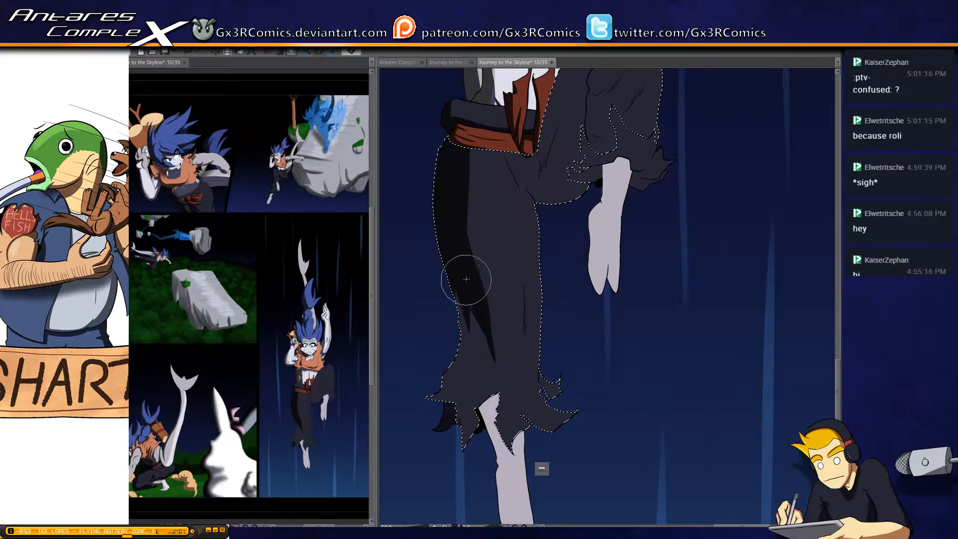
pyautogui.moveTo(464, 296)
pyautogui.mouseDown()
pyautogui.moveTo(436, 378)
pyautogui.moveTo(470, 305)
pyautogui.moveTo(415, 438)
pyautogui.moveTo(455, 358)
pyautogui.moveTo(452, 417)
pyautogui.mouseUp()
pyautogui.moveTo(449, 381); pyautogui.dragTo(468, 447)
pyautogui.moveTo(458, 409); pyautogui.dragTo(462, 451)
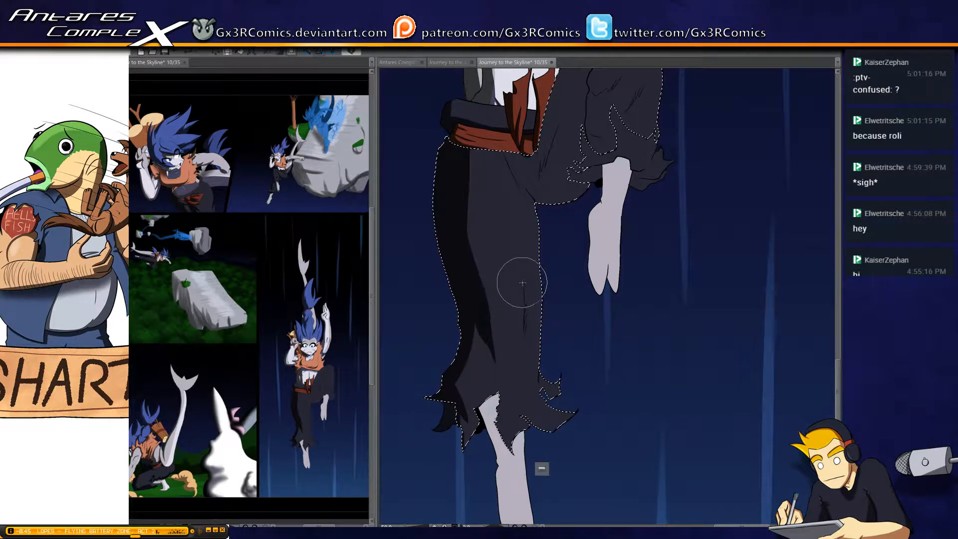
# Paint a narrow fold shadow near the straight leg's inner knee and shade the crotch and underside of the raised thigh
pyautogui.moveTo(523, 283); pyautogui.dragTo(522, 343)
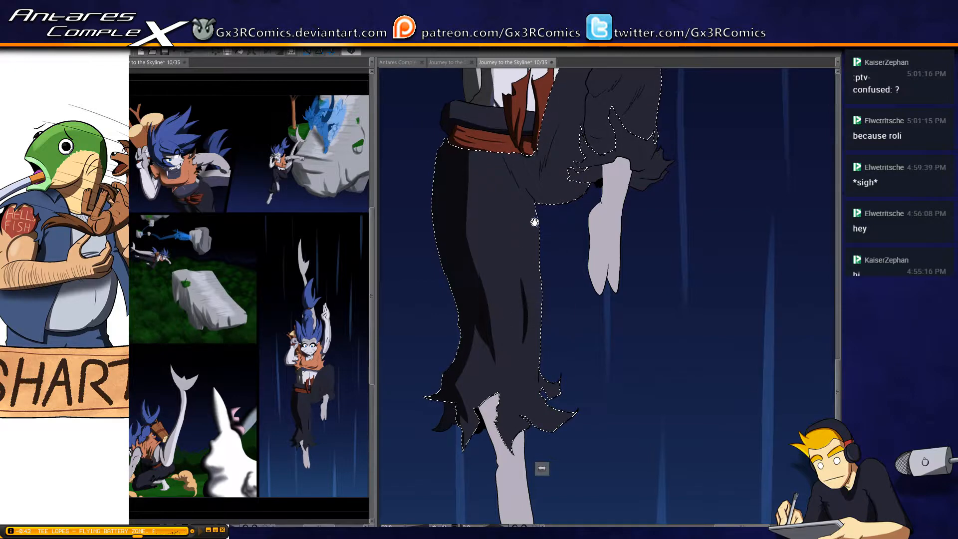
pyautogui.moveTo(534, 220); pyautogui.dragTo(513, 305)
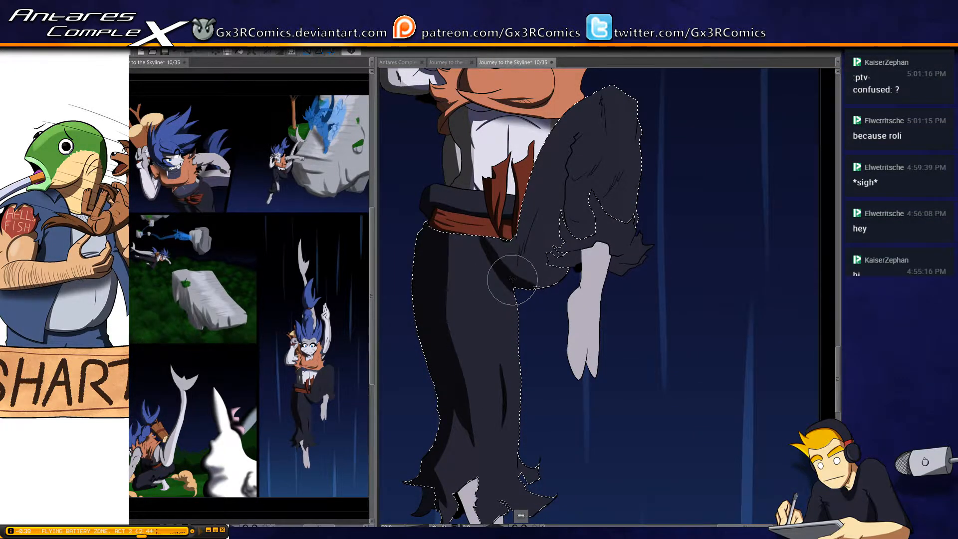
pyautogui.moveTo(509, 278)
pyautogui.mouseDown()
pyautogui.moveTo(582, 279)
pyautogui.moveTo(577, 267)
pyautogui.moveTo(508, 257)
pyautogui.moveTo(491, 228)
pyautogui.moveTo(539, 204)
pyautogui.mouseUp()
pyautogui.moveTo(514, 239)
pyautogui.mouseDown()
pyautogui.moveTo(492, 237)
pyautogui.moveTo(510, 219)
pyautogui.moveTo(518, 230)
pyautogui.moveTo(520, 214)
pyautogui.mouseUp()
pyautogui.moveTo(524, 272)
pyautogui.mouseDown()
pyautogui.moveTo(553, 171)
pyautogui.moveTo(525, 271)
pyautogui.moveTo(551, 204)
pyautogui.moveTo(530, 255)
pyautogui.moveTo(562, 248)
pyautogui.moveTo(527, 232)
pyautogui.moveTo(579, 241)
pyautogui.moveTo(549, 205)
pyautogui.mouseUp()
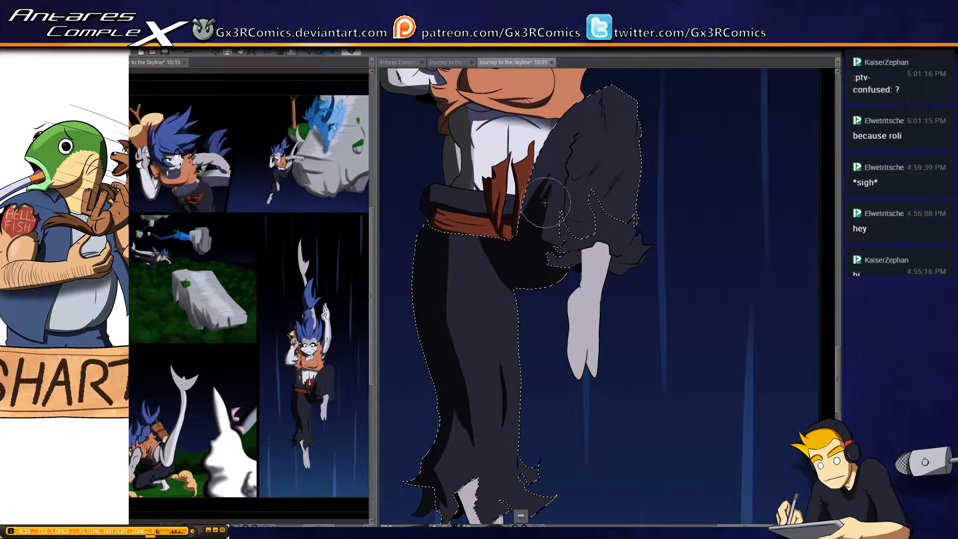
# Fill the raised thigh's inner side with shadow and add pointed fold shadows at its knee and calf
pyautogui.moveTo(543, 252)
pyautogui.mouseDown()
pyautogui.moveTo(573, 205)
pyautogui.moveTo(544, 198)
pyautogui.moveTo(554, 239)
pyautogui.moveTo(557, 200)
pyautogui.moveTo(550, 227)
pyautogui.moveTo(560, 211)
pyautogui.moveTo(550, 194)
pyautogui.moveTo(557, 242)
pyautogui.mouseUp()
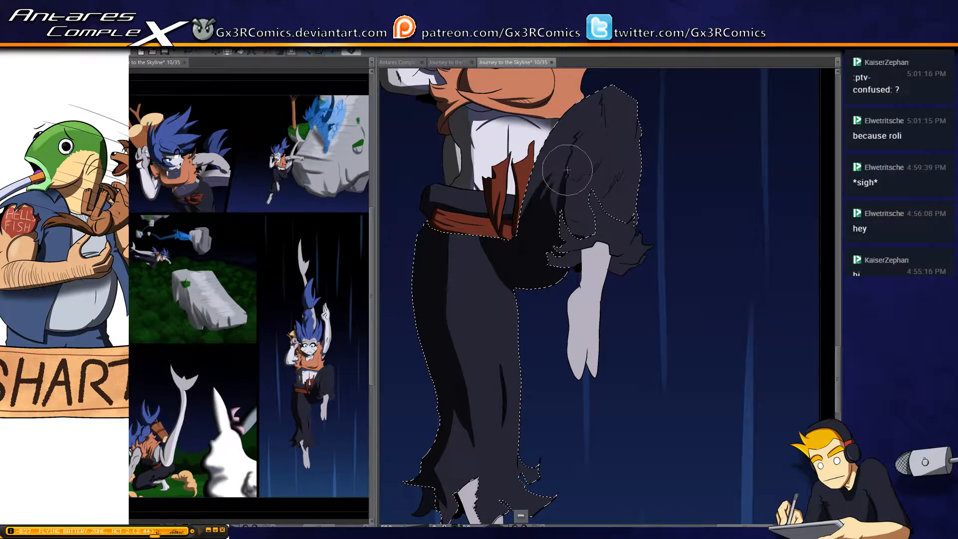
pyautogui.moveTo(566, 155)
pyautogui.mouseDown()
pyautogui.moveTo(565, 176)
pyautogui.moveTo(573, 143)
pyautogui.moveTo(561, 200)
pyautogui.moveTo(564, 173)
pyautogui.moveTo(539, 205)
pyautogui.mouseUp()
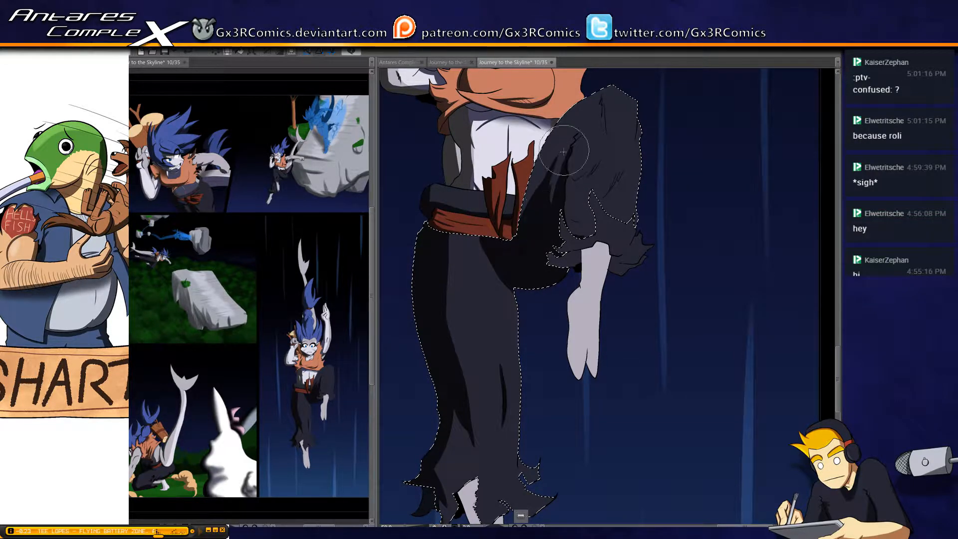
pyautogui.moveTo(566, 149); pyautogui.dragTo(529, 222)
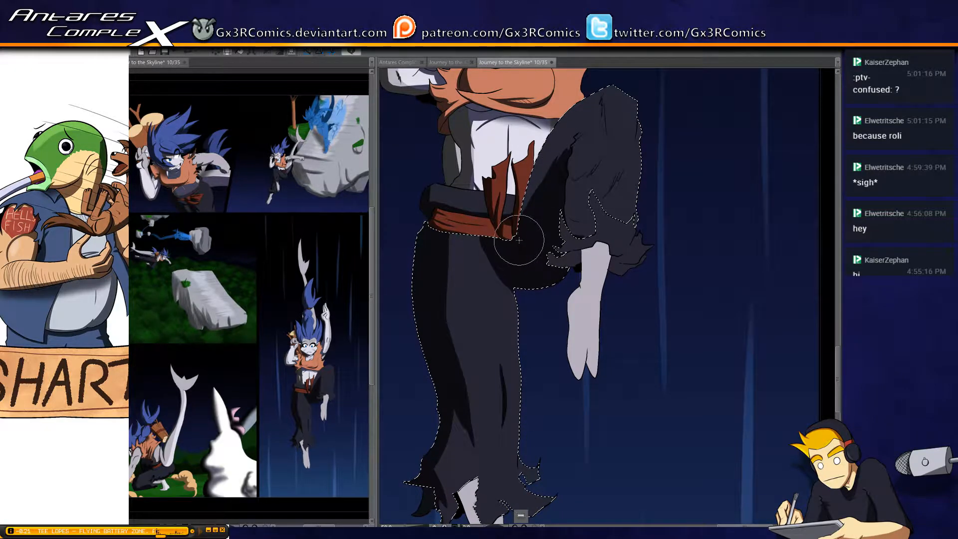
pyautogui.moveTo(570, 146); pyautogui.dragTo(546, 188)
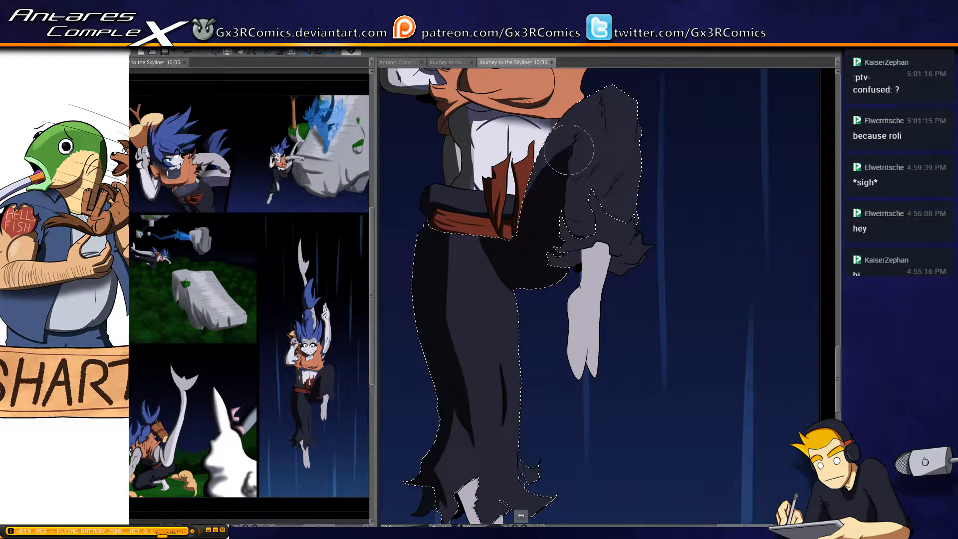
pyautogui.moveTo(582, 137)
pyautogui.mouseDown()
pyautogui.moveTo(572, 175)
pyautogui.moveTo(570, 155)
pyautogui.moveTo(568, 168)
pyautogui.moveTo(579, 185)
pyautogui.moveTo(572, 175)
pyautogui.moveTo(613, 142)
pyautogui.moveTo(585, 178)
pyautogui.moveTo(569, 177)
pyautogui.moveTo(578, 251)
pyautogui.moveTo(570, 216)
pyautogui.moveTo(576, 236)
pyautogui.moveTo(582, 225)
pyautogui.moveTo(559, 207)
pyautogui.moveTo(591, 217)
pyautogui.moveTo(592, 207)
pyautogui.moveTo(560, 213)
pyautogui.moveTo(593, 216)
pyautogui.moveTo(590, 197)
pyautogui.moveTo(574, 225)
pyautogui.mouseUp()
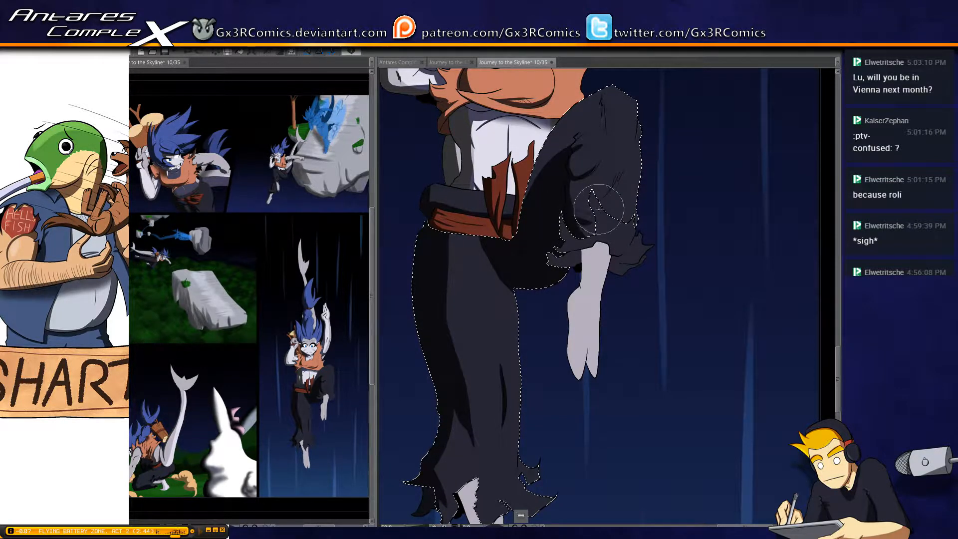
pyautogui.moveTo(620, 175)
pyautogui.mouseDown()
pyautogui.moveTo(588, 207)
pyautogui.moveTo(616, 186)
pyautogui.mouseUp()
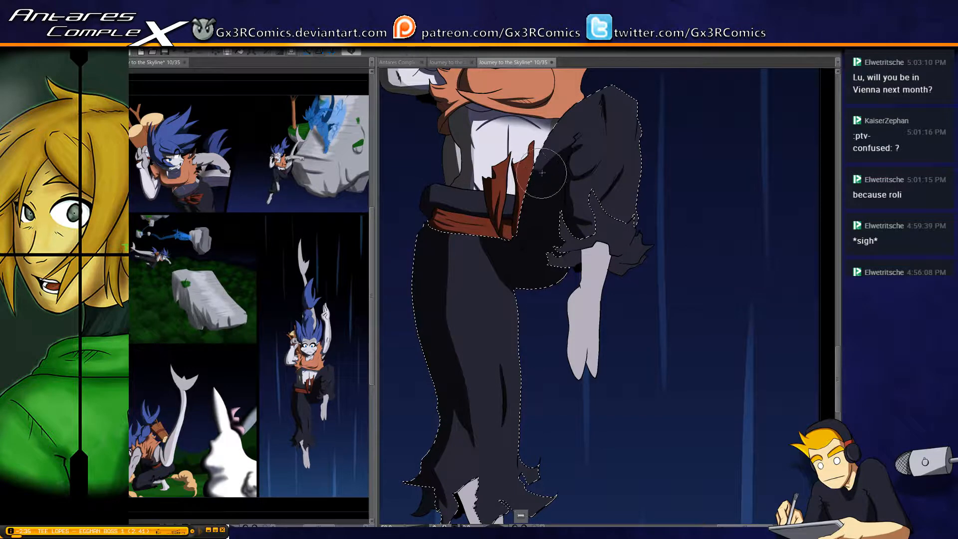
# Select the dark belt areas between and beside the sash tails and shade them
pyautogui.hotkey('ctrl', 'd')
pyautogui.press('w')
pyautogui.click(510, 206)
pyautogui.press('b')
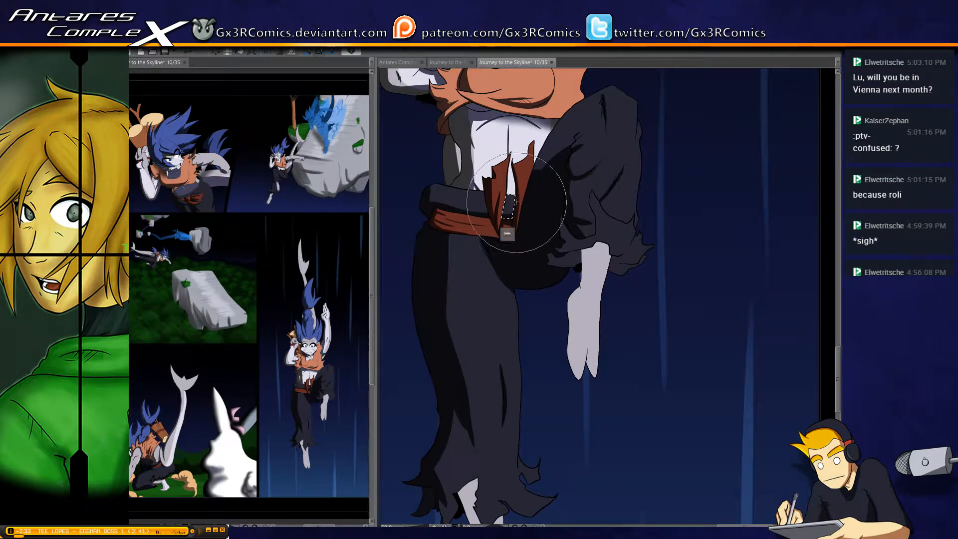
pyautogui.hotkey('ctrl', 'd')
pyautogui.press('space')
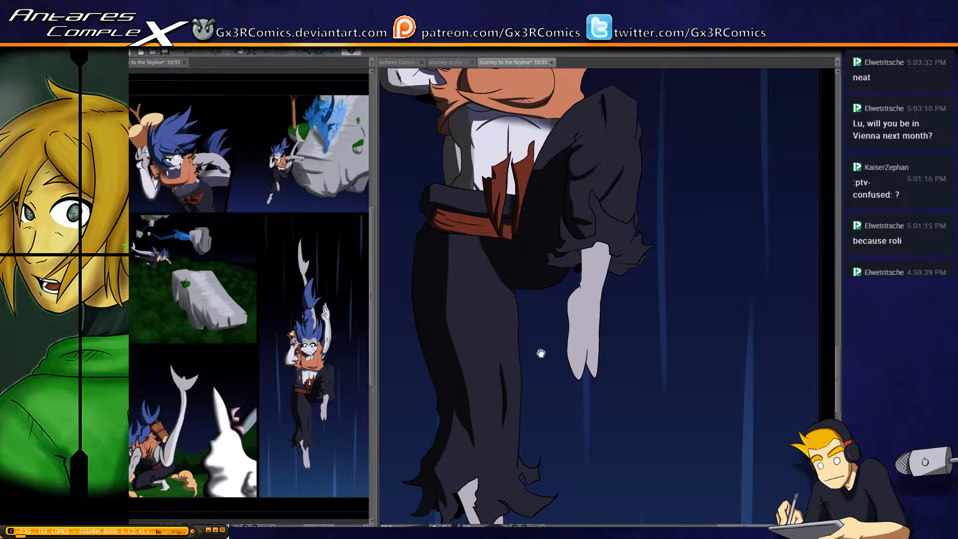
pyautogui.click(476, 204)
pyautogui.press('b')
pyautogui.press('space')
pyautogui.moveTo(539, 313); pyautogui.dragTo(493, 272)
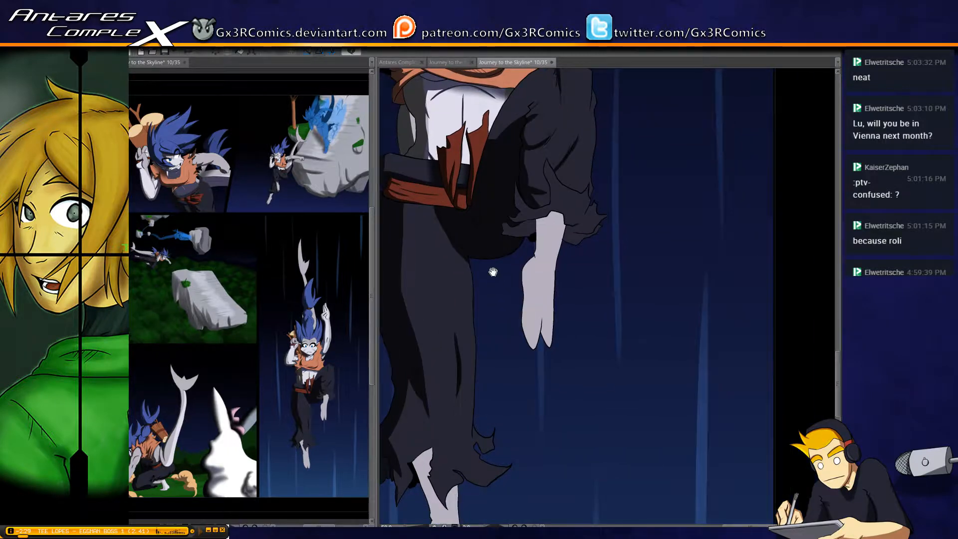
# Select the trousers and shade them just below the sash, and paint shadows on the raised leg's ragged cuff
pyautogui.click(450, 248)
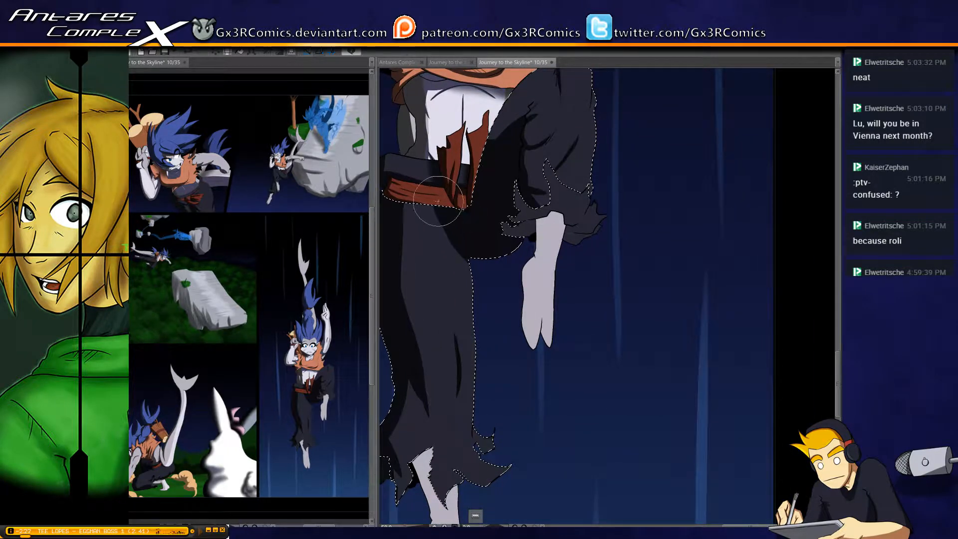
pyautogui.press('b')
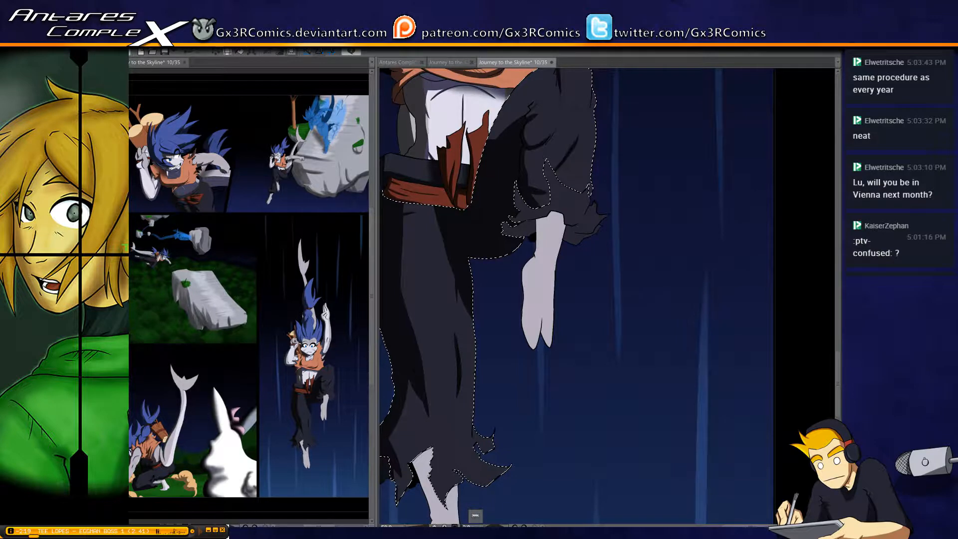
pyautogui.moveTo(548, 170); pyautogui.dragTo(519, 206)
pyautogui.click(528, 242)
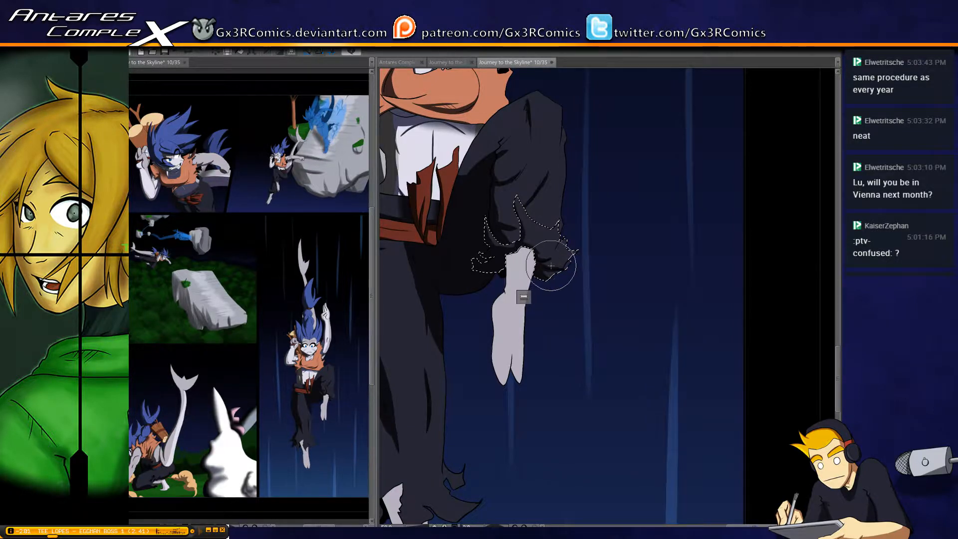
# Select the raised leg's bare foot and paint a shadow down its inner edge, with a soft shadow beneath the cuff
pyautogui.moveTo(502, 352); pyautogui.dragTo(531, 292)
pyautogui.press('w')
pyautogui.click(534, 274)
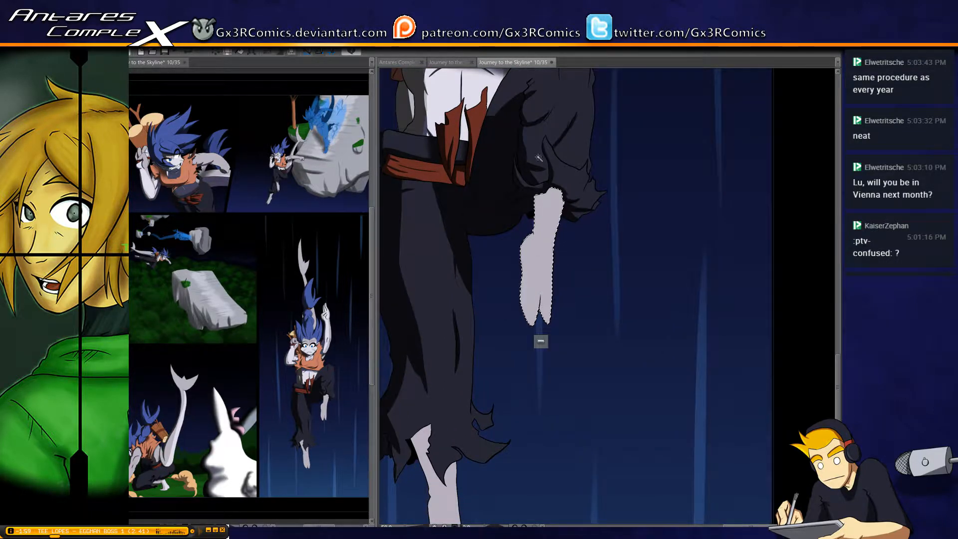
pyautogui.press('b')
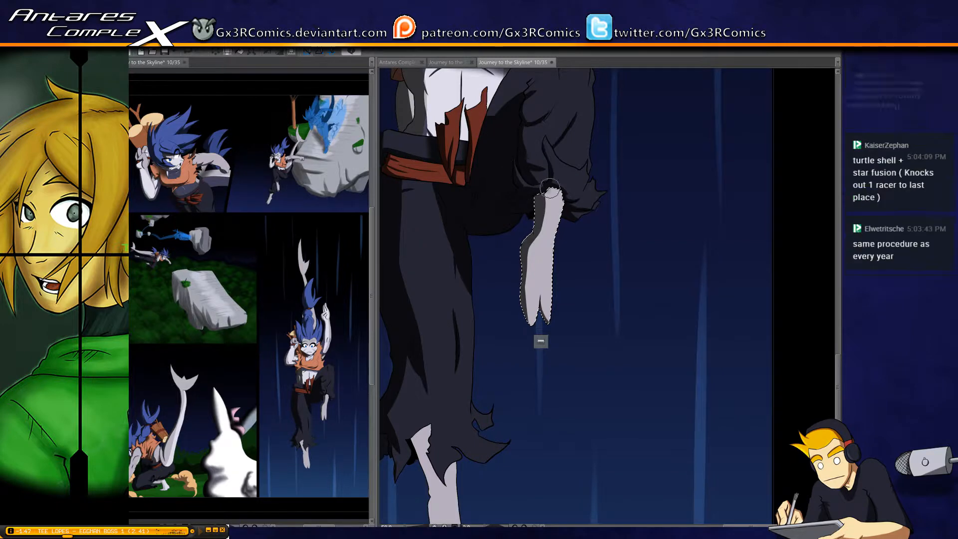
pyautogui.moveTo(550, 185); pyautogui.dragTo(555, 192)
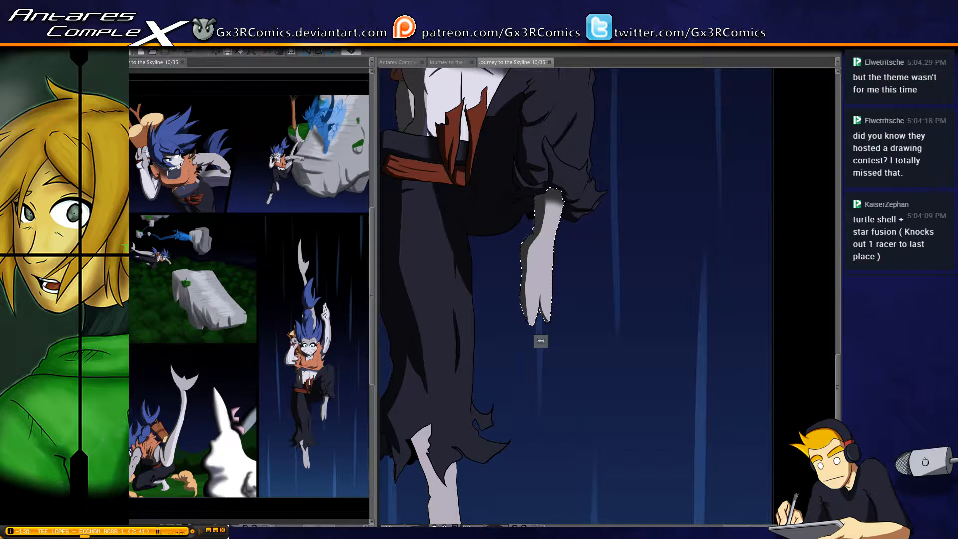
pyautogui.hotkey('ctrl', 'd')
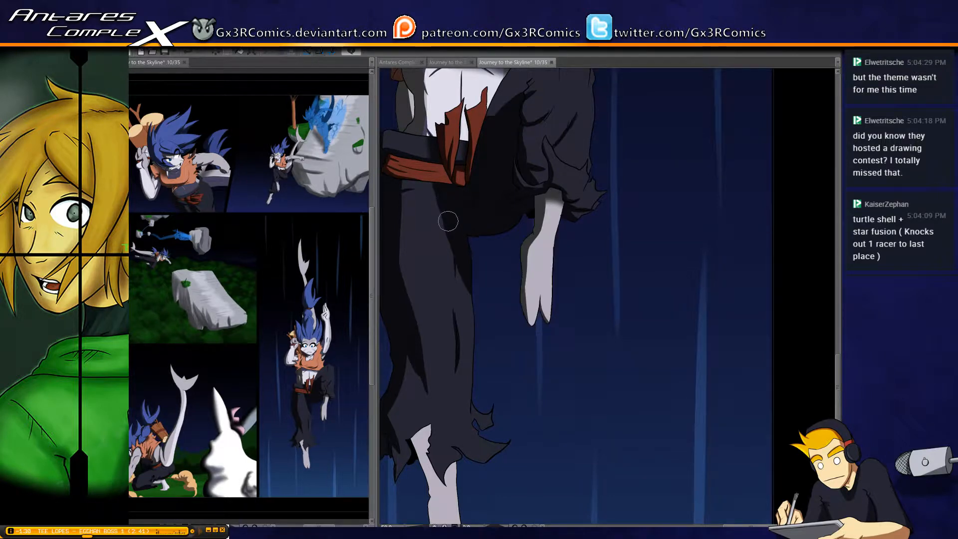
# Select the trousers again and refine the upper edge of the raised thigh's shadow near the waist
pyautogui.moveTo(450, 228); pyautogui.dragTo(451, 205)
pyautogui.press('e')
pyautogui.press('w')
pyautogui.scroll(3, 494, 199)
pyautogui.click(495, 174)
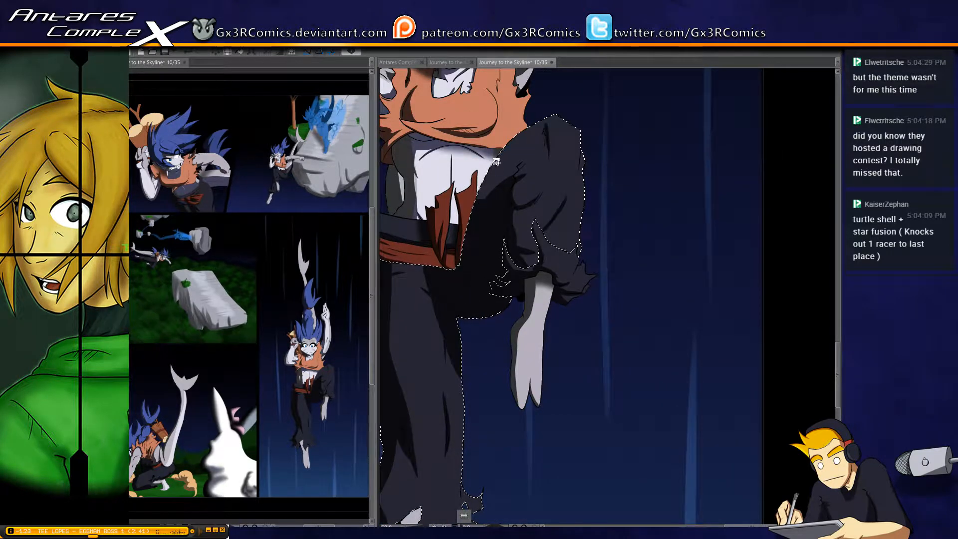
pyautogui.scroll(2, 481, 181)
pyautogui.press('b')
pyautogui.moveTo(481, 166); pyautogui.dragTo(499, 205)
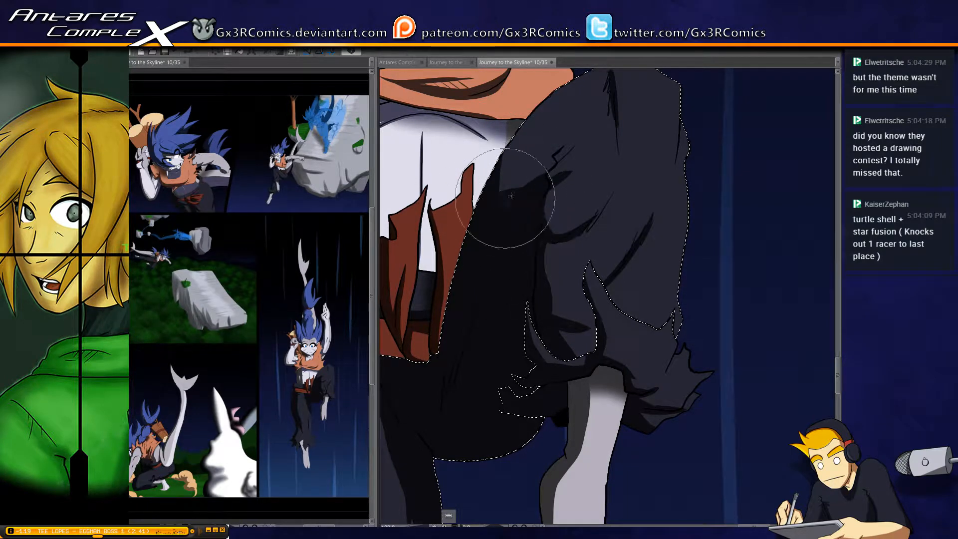
# Paint a shadow down the back of the raised lower leg to the cuff and extend the fold shadow at the knee crease
pyautogui.moveTo(546, 306); pyautogui.dragTo(523, 236)
pyautogui.moveTo(539, 193)
pyautogui.mouseDown()
pyautogui.moveTo(541, 160)
pyautogui.moveTo(549, 214)
pyautogui.mouseUp()
pyautogui.moveTo(578, 261)
pyautogui.mouseDown()
pyautogui.moveTo(540, 249)
pyautogui.moveTo(594, 237)
pyautogui.moveTo(564, 270)
pyautogui.moveTo(523, 255)
pyautogui.moveTo(535, 251)
pyautogui.moveTo(568, 303)
pyautogui.moveTo(539, 259)
pyautogui.moveTo(560, 280)
pyautogui.mouseUp()
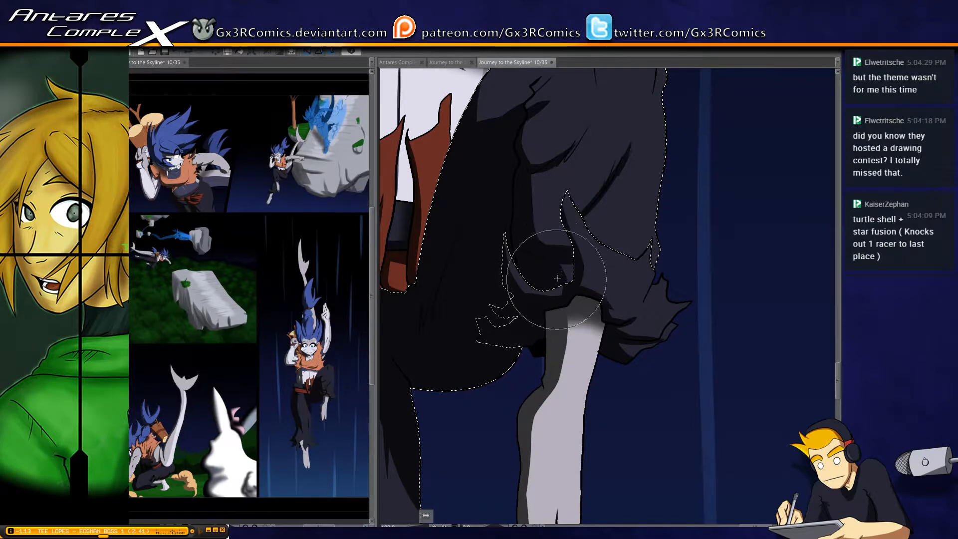
pyautogui.moveTo(539, 221); pyautogui.dragTo(525, 275)
pyautogui.moveTo(512, 225)
pyautogui.mouseDown()
pyautogui.moveTo(535, 253)
pyautogui.moveTo(521, 227)
pyautogui.moveTo(543, 218)
pyautogui.moveTo(511, 232)
pyautogui.moveTo(550, 220)
pyautogui.mouseUp()
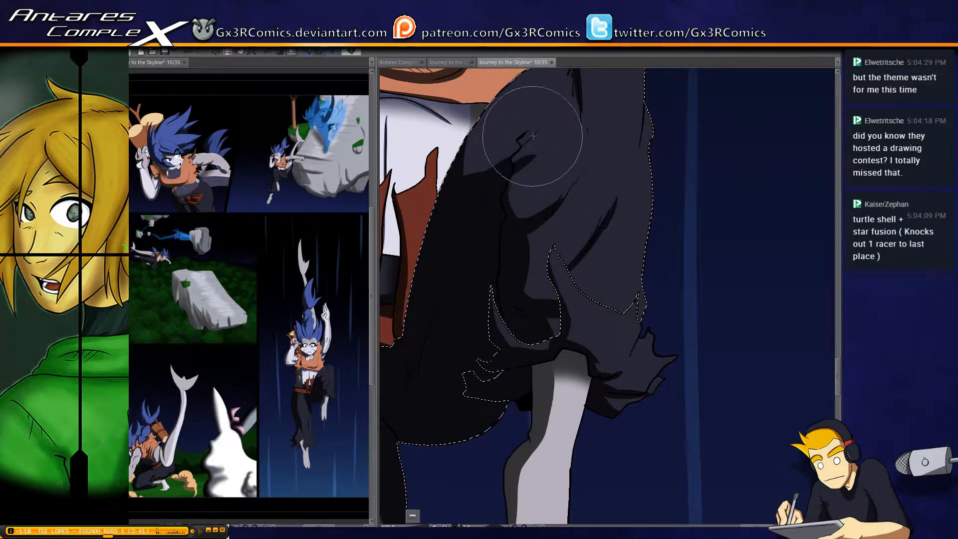
pyautogui.moveTo(529, 153)
pyautogui.mouseDown()
pyautogui.moveTo(477, 253)
pyautogui.moveTo(571, 201)
pyautogui.mouseUp()
pyautogui.hotkey('ctrl', 'd')
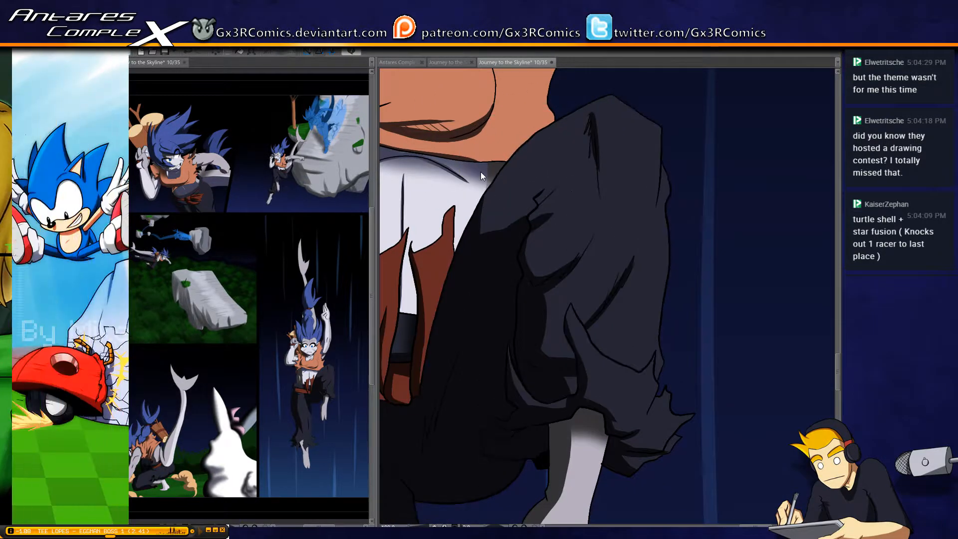
# Select the orange top and paint a shadow on the shoulder strap beside the face, undoing the unwanted stroke
pyautogui.moveTo(482, 162); pyautogui.dragTo(491, 235)
pyautogui.press('w')
pyautogui.click(531, 190)
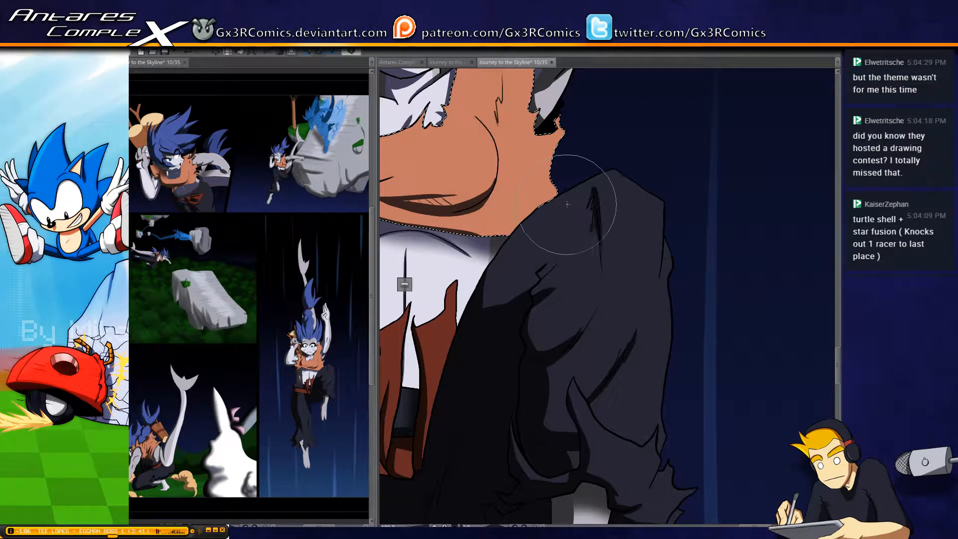
pyautogui.moveTo(530, 184); pyautogui.dragTo(543, 291)
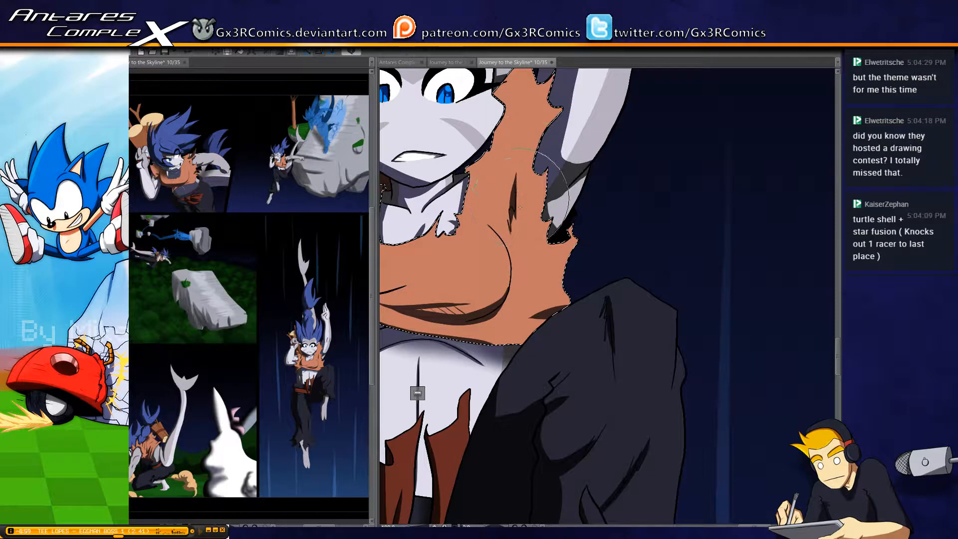
pyautogui.moveTo(491, 182); pyautogui.dragTo(508, 257)
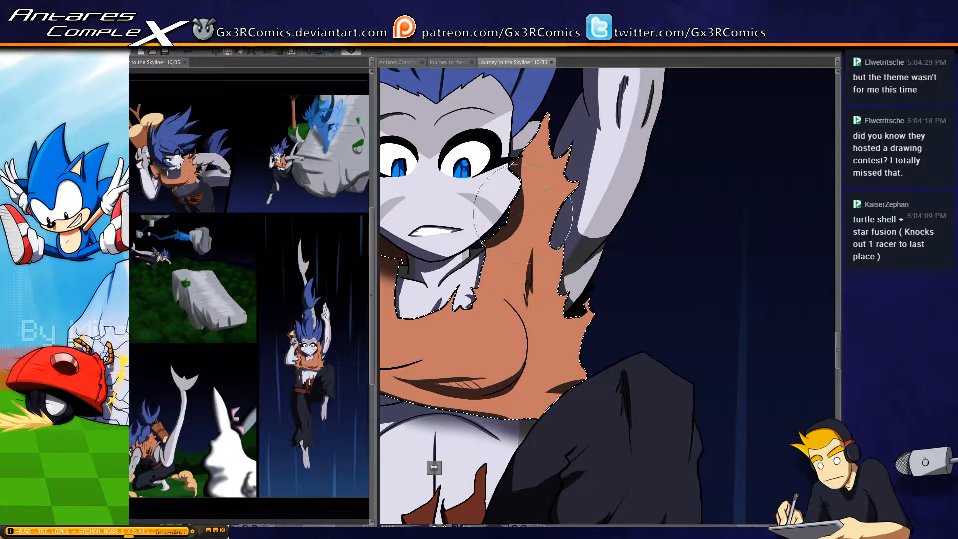
pyautogui.hotkey('ctrl', 'z')
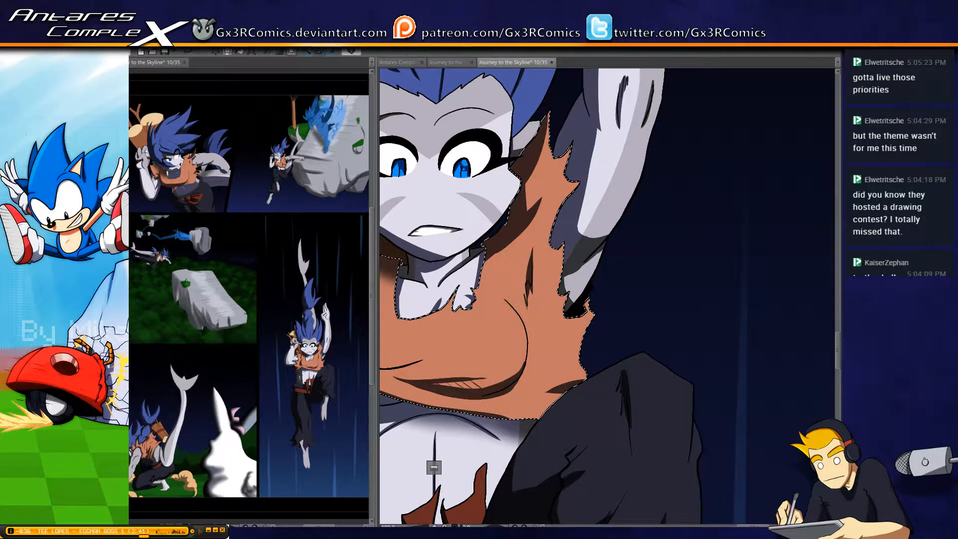
pyautogui.scroll(-1, 529, 213)
pyautogui.hotkey('ctrl', 'd')
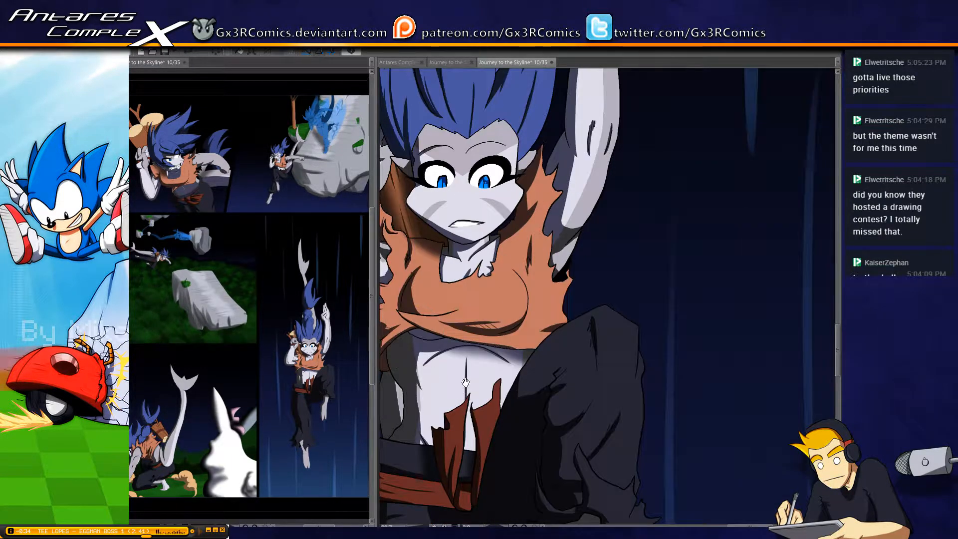
# Select the red sash's waistband and add a soft shadow beside the knot
pyautogui.moveTo(471, 331); pyautogui.dragTo(481, 236)
pyautogui.moveTo(520, 352); pyautogui.dragTo(505, 224)
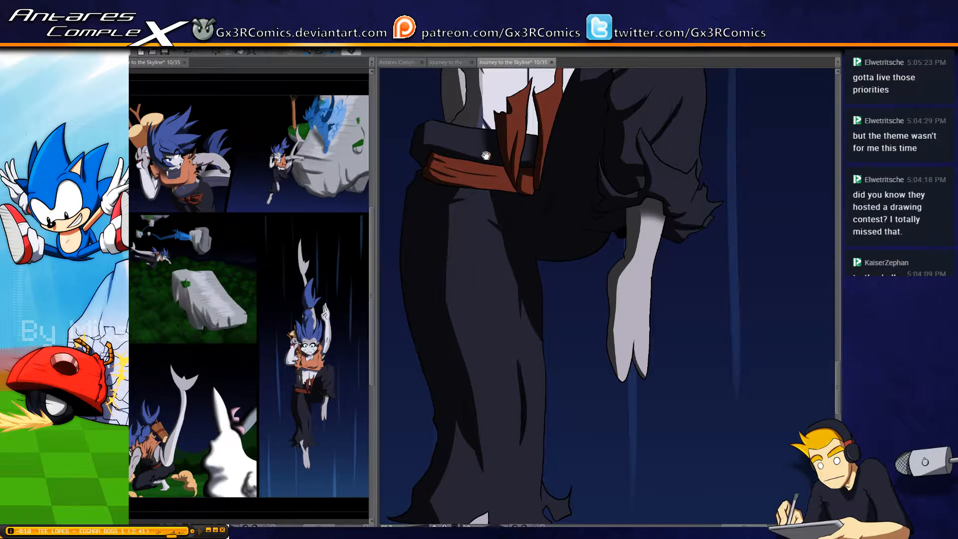
pyautogui.moveTo(486, 155); pyautogui.dragTo(478, 237)
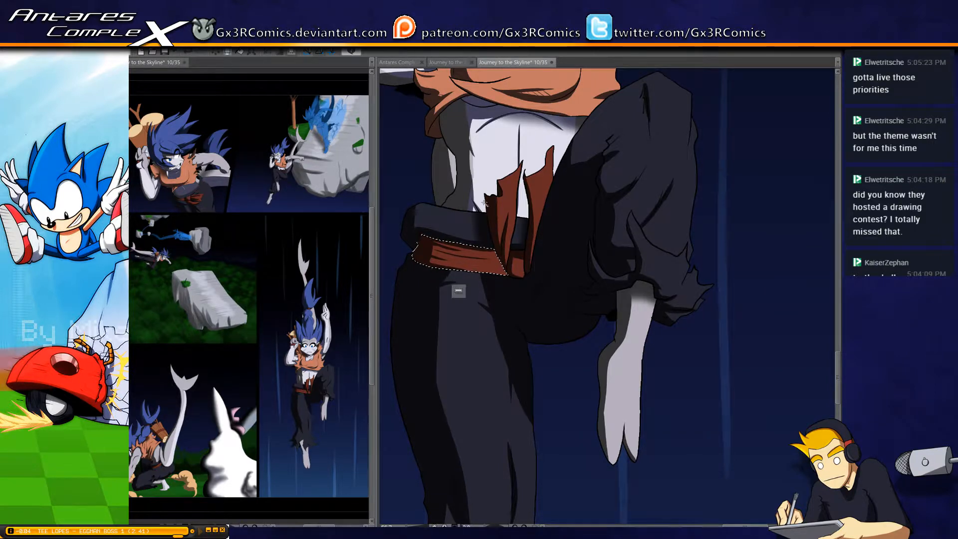
pyautogui.moveTo(533, 335); pyautogui.dragTo(499, 274)
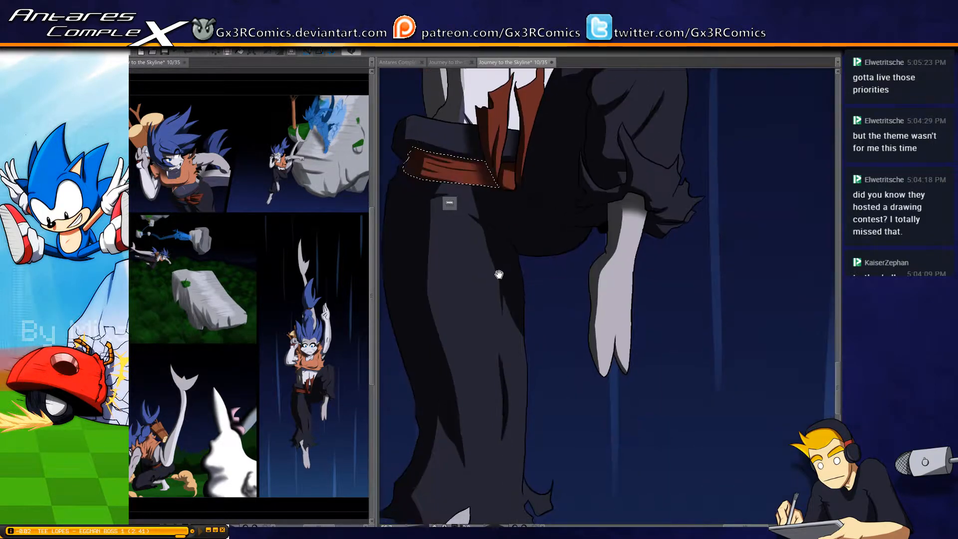
# Select the straight leg's bare foot and paint a shadow down its outer edge from the ragged hem to the toes
pyautogui.moveTo(464, 519)
pyautogui.mouseDown()
pyautogui.moveTo(489, 274)
pyautogui.moveTo(484, 192)
pyautogui.mouseUp()
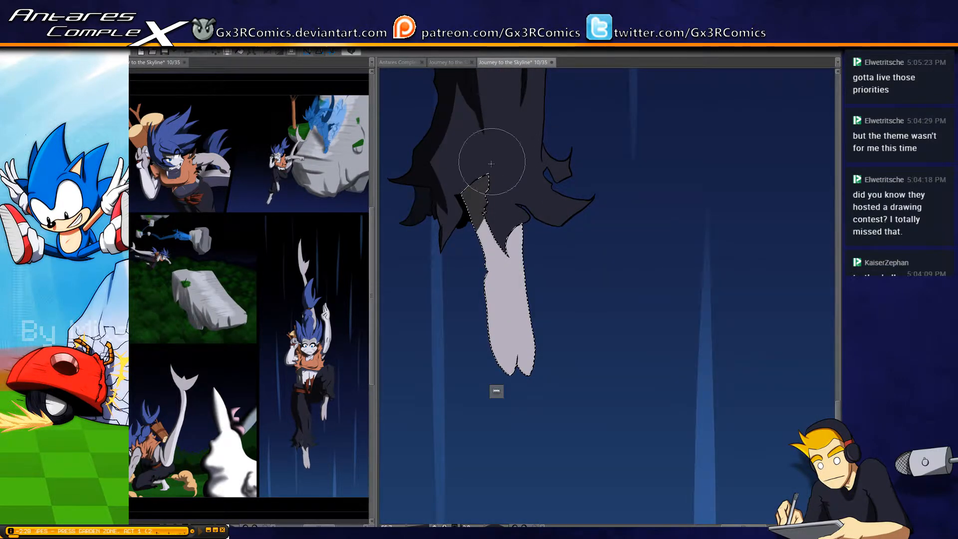
pyautogui.moveTo(480, 173); pyautogui.dragTo(492, 297)
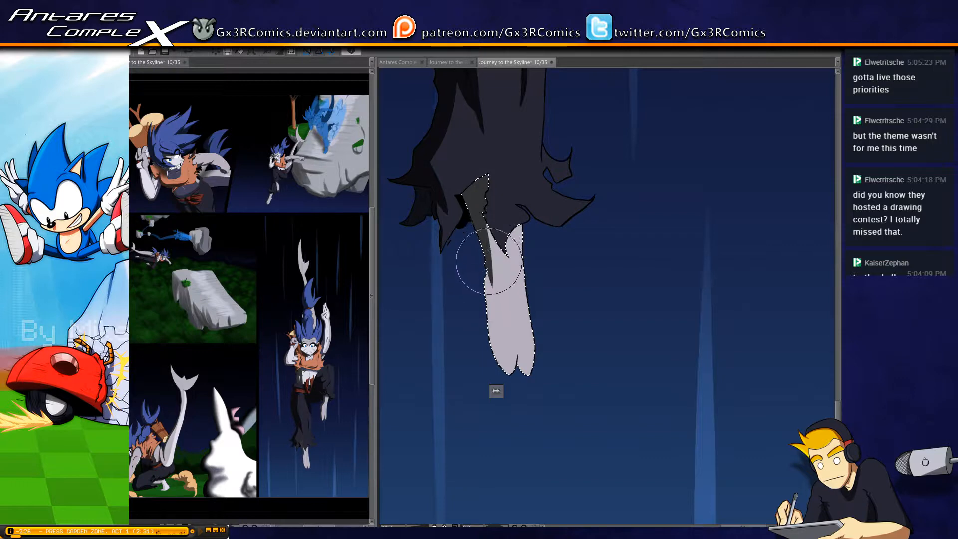
pyautogui.moveTo(492, 258)
pyautogui.mouseDown()
pyautogui.moveTo(518, 394)
pyautogui.moveTo(494, 243)
pyautogui.moveTo(494, 265)
pyautogui.mouseUp()
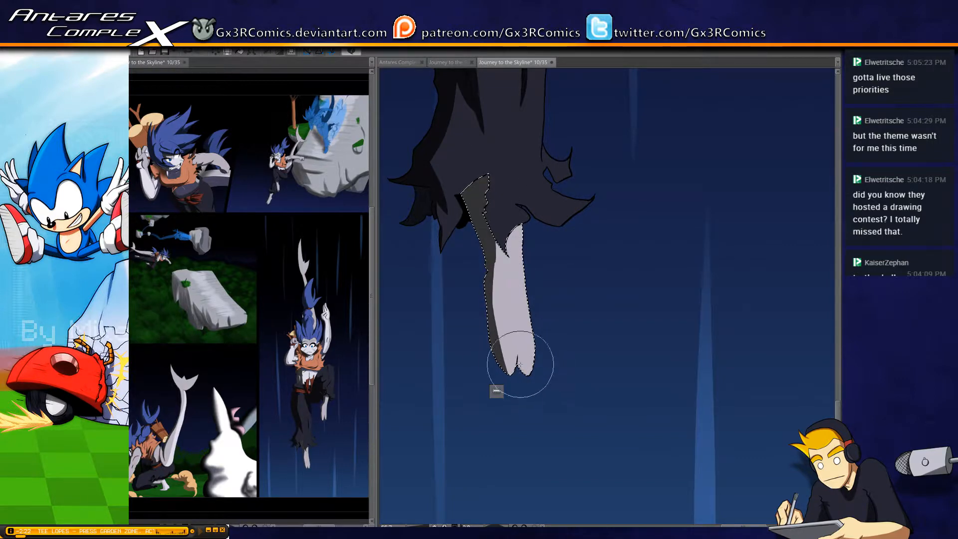
# Finish the shadow at the bare foot's toes, then select the trouser leg and paint fold shadows above its ragged hem
pyautogui.moveTo(519, 370); pyautogui.dragTo(519, 352)
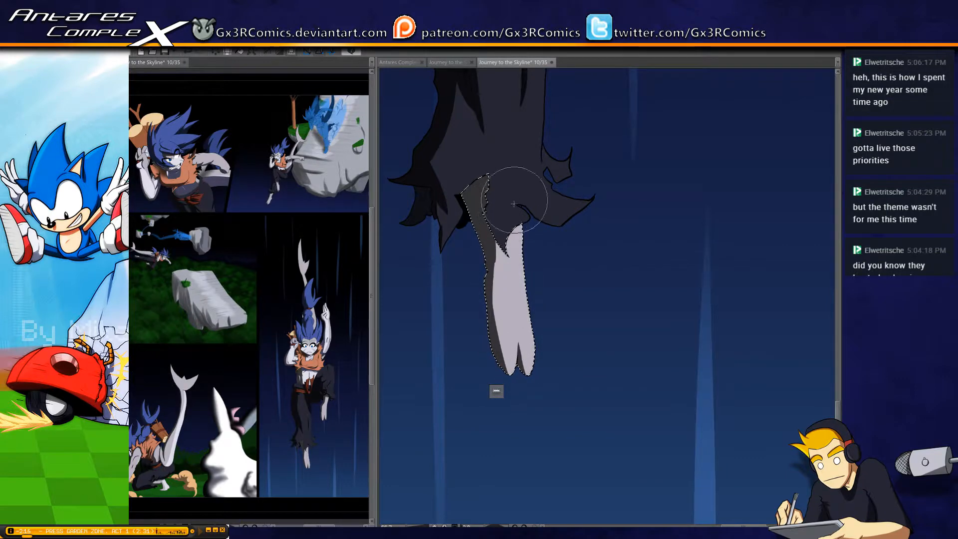
pyautogui.click(478, 193)
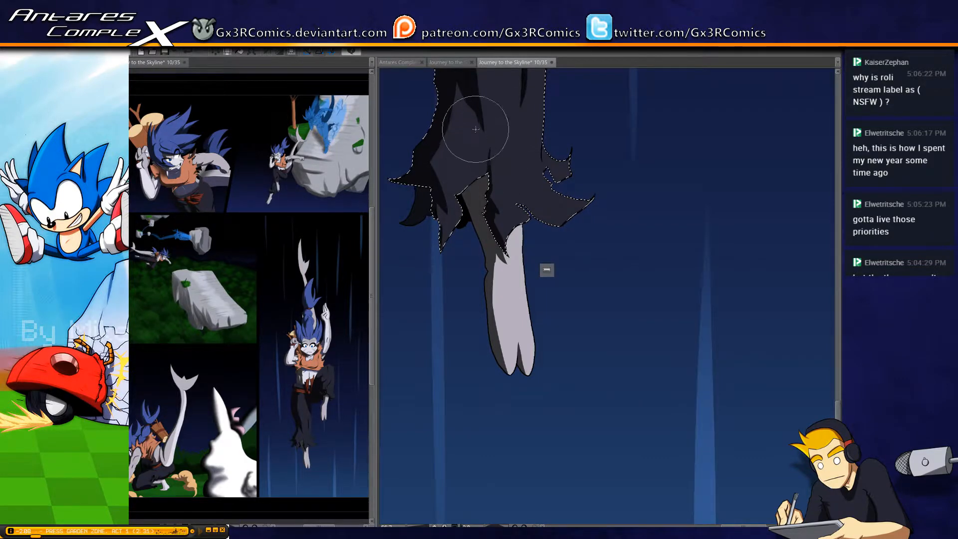
pyautogui.moveTo(459, 165); pyautogui.dragTo(468, 199)
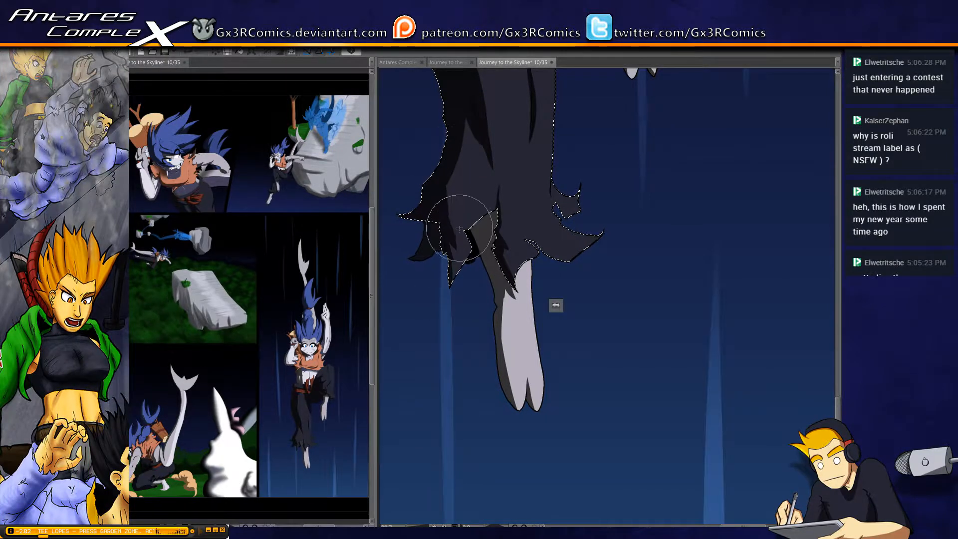
pyautogui.moveTo(480, 147); pyautogui.dragTo(460, 222)
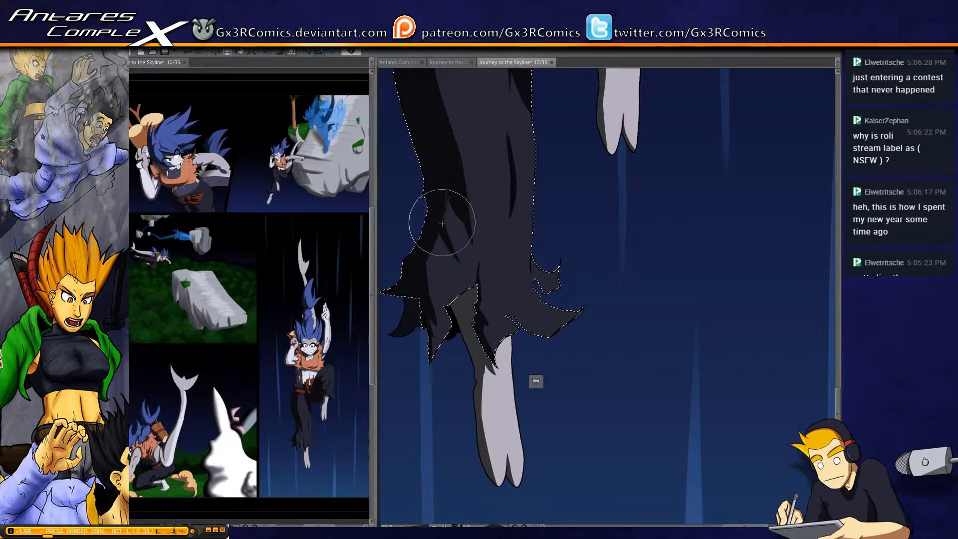
pyautogui.moveTo(450, 200)
pyautogui.mouseDown()
pyautogui.moveTo(440, 229)
pyautogui.moveTo(449, 192)
pyautogui.moveTo(446, 239)
pyautogui.moveTo(456, 203)
pyautogui.moveTo(448, 242)
pyautogui.moveTo(471, 229)
pyautogui.moveTo(463, 204)
pyautogui.moveTo(478, 264)
pyautogui.moveTo(481, 167)
pyautogui.moveTo(477, 256)
pyautogui.moveTo(465, 224)
pyautogui.moveTo(483, 271)
pyautogui.moveTo(459, 201)
pyautogui.moveTo(471, 279)
pyautogui.mouseUp()
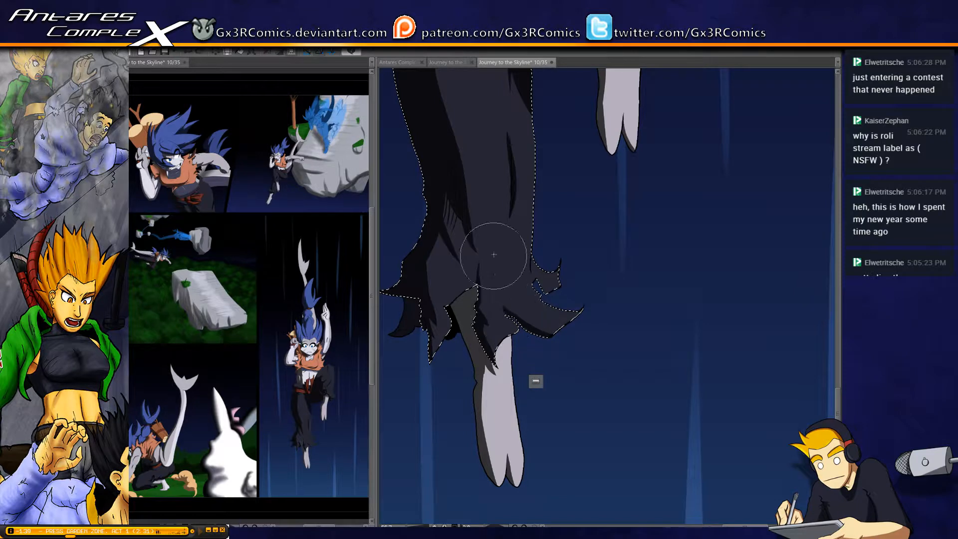
pyautogui.hotkey('ctrl', 'd')
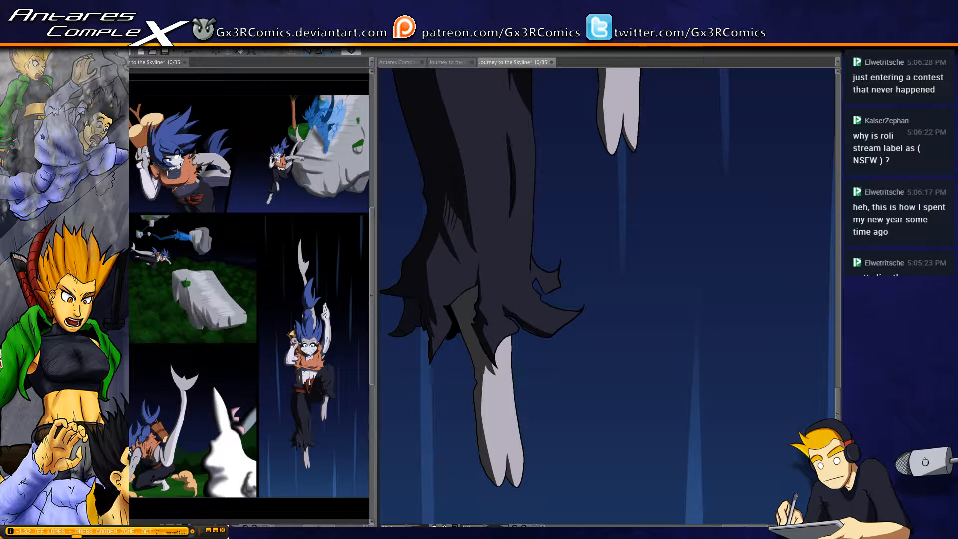
# Reselect the straight trouser leg and extend the fold shadow upward from the notch beside the large flared tatter, adding shadow near the small tatter
pyautogui.click(529, 328)
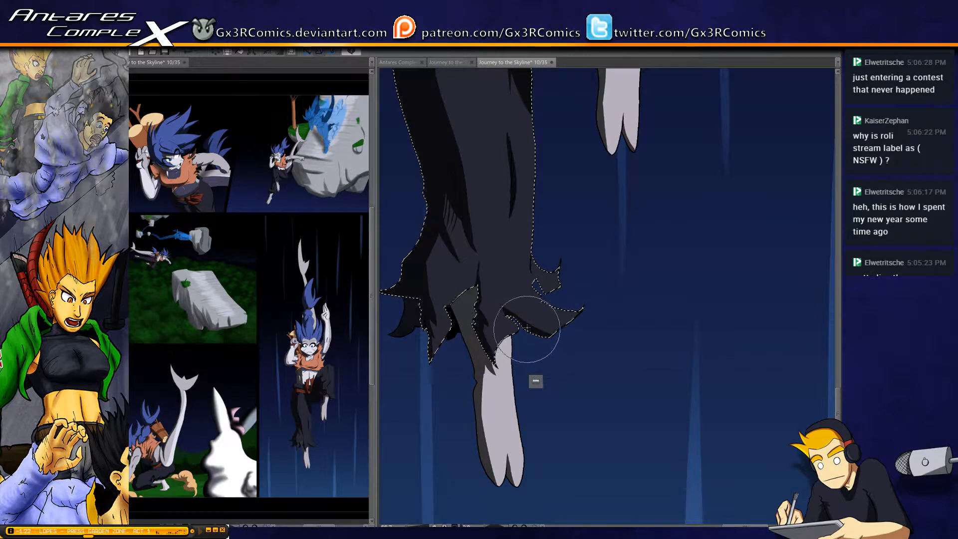
pyautogui.scroll(2, 527, 315)
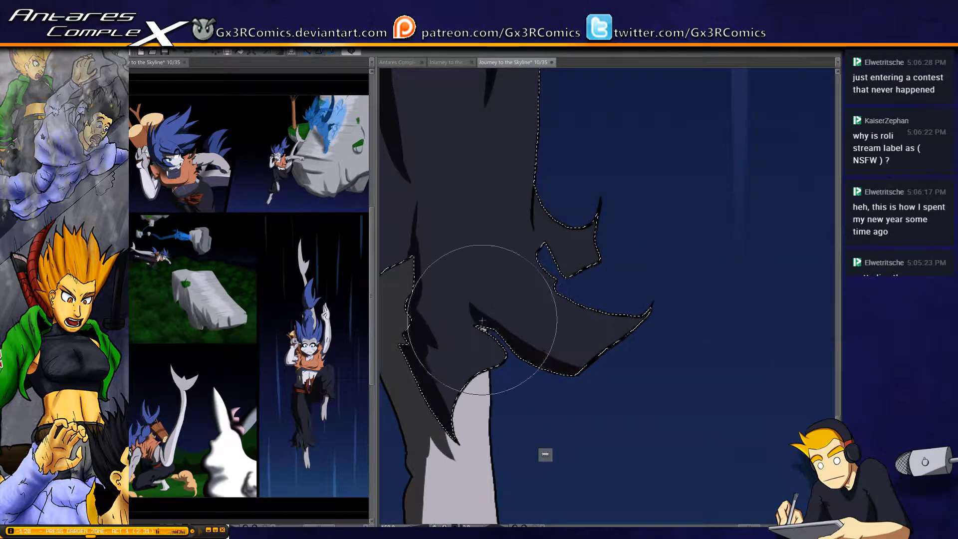
pyautogui.moveTo(477, 320); pyautogui.dragTo(467, 283)
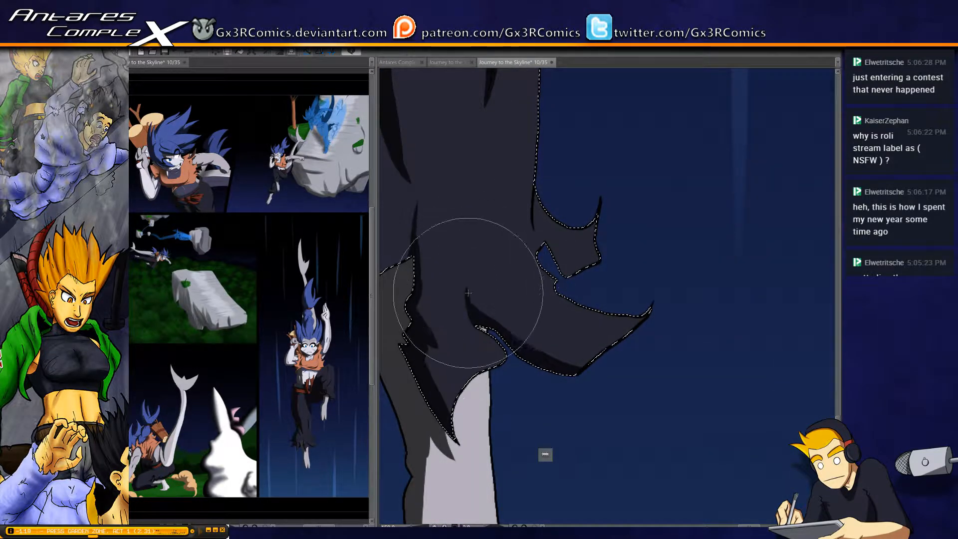
pyautogui.moveTo(509, 335); pyautogui.dragTo(477, 269)
pyautogui.hotkey('ctrl', 'z')
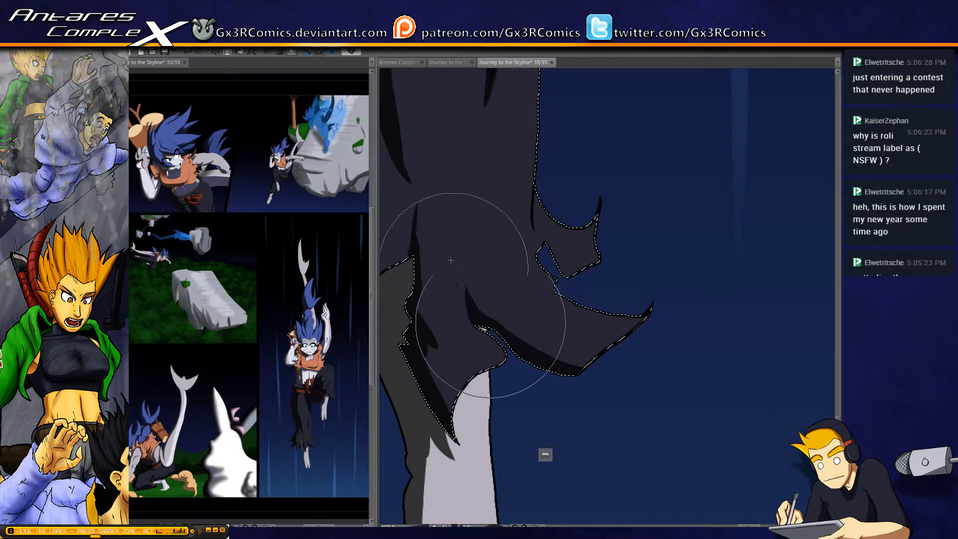
pyautogui.moveTo(496, 331); pyautogui.dragTo(456, 254)
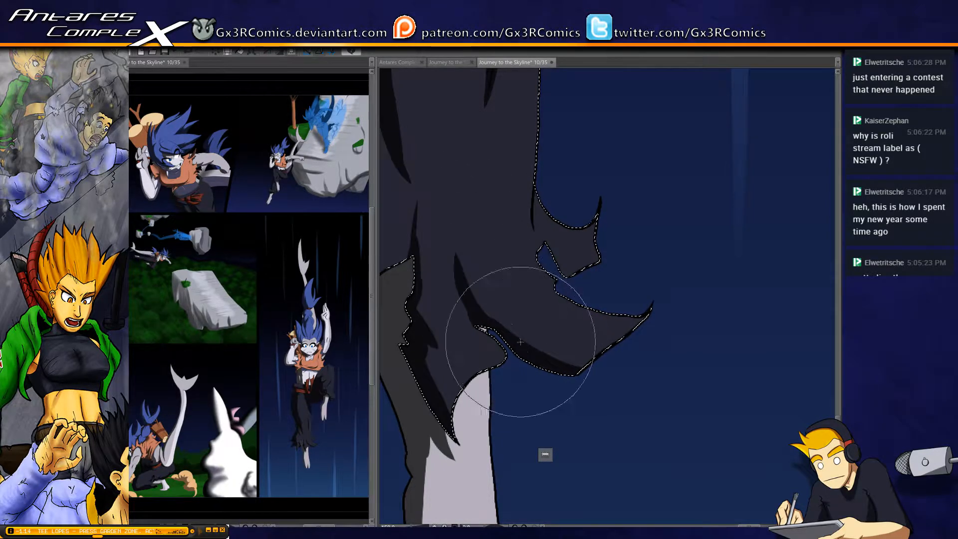
pyautogui.moveTo(535, 176); pyautogui.dragTo(537, 238)
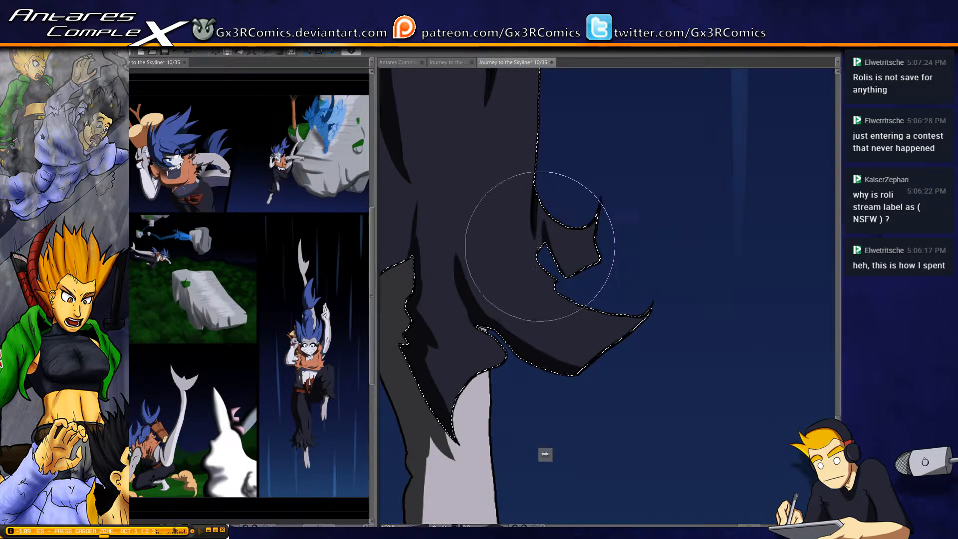
pyautogui.hotkey('ctrl', 'd')
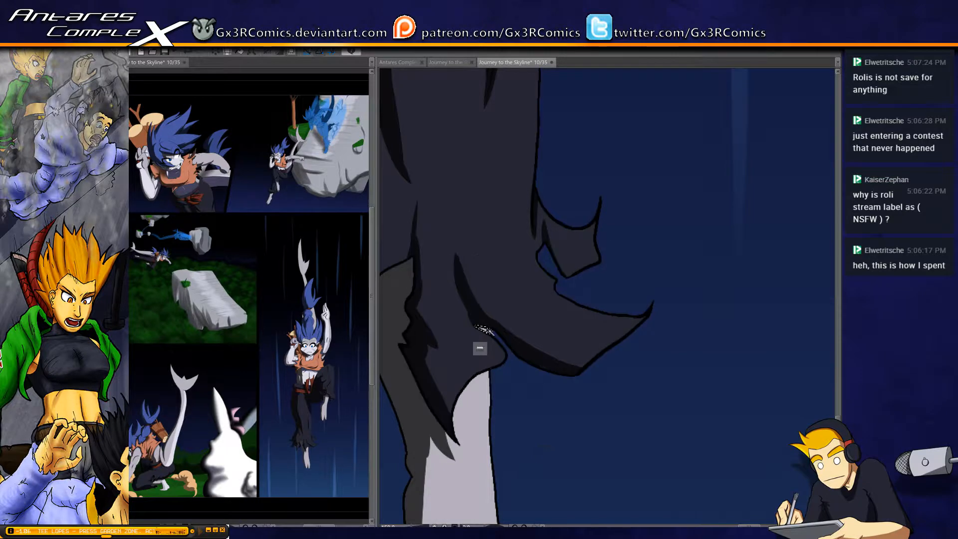
# Paint a curved fold shadow above the trouser hem's opening and add jagged fold lines along the outer shadow edge
pyautogui.moveTo(462, 288); pyautogui.dragTo(508, 325)
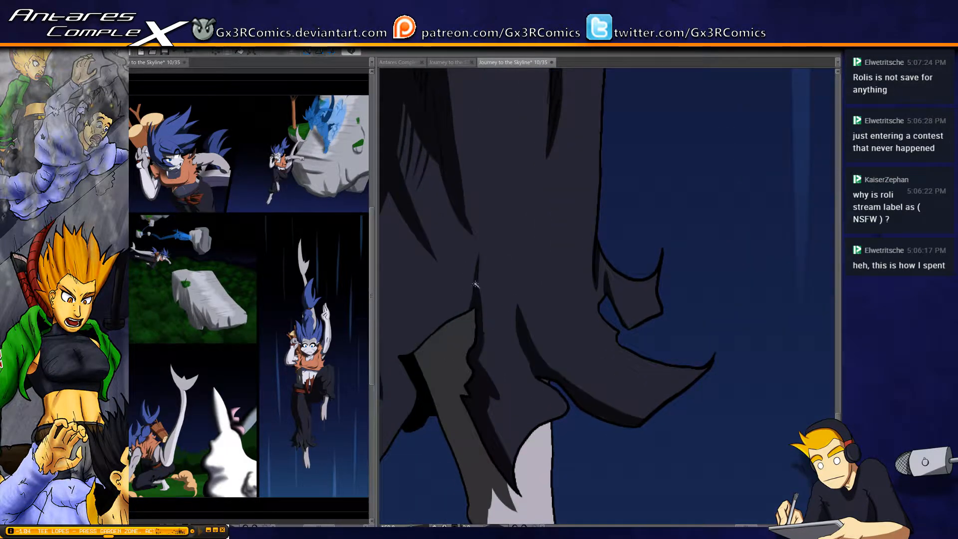
pyautogui.click(562, 231)
pyautogui.press('b')
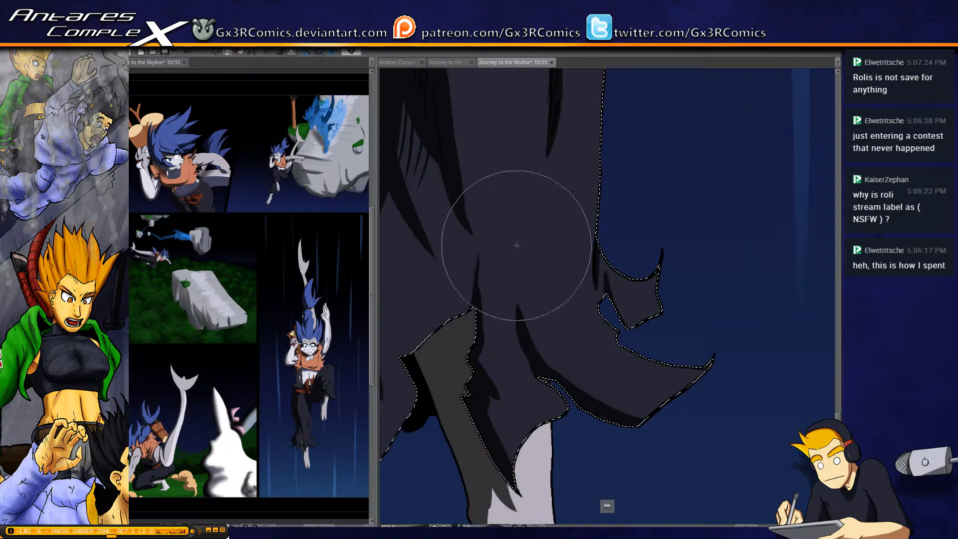
pyautogui.moveTo(453, 266); pyautogui.dragTo(514, 248)
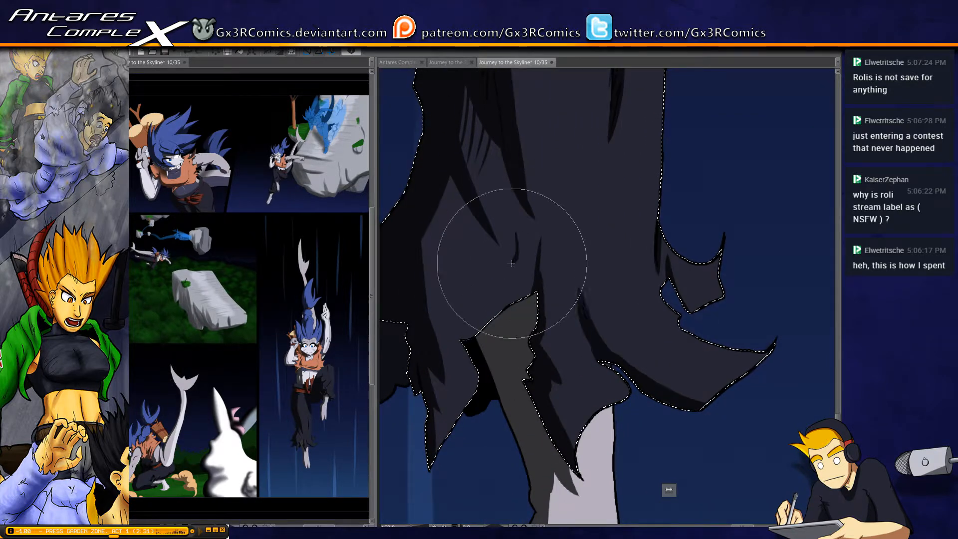
pyautogui.moveTo(477, 280)
pyautogui.mouseDown()
pyautogui.moveTo(470, 314)
pyautogui.moveTo(482, 247)
pyautogui.moveTo(463, 327)
pyautogui.mouseUp()
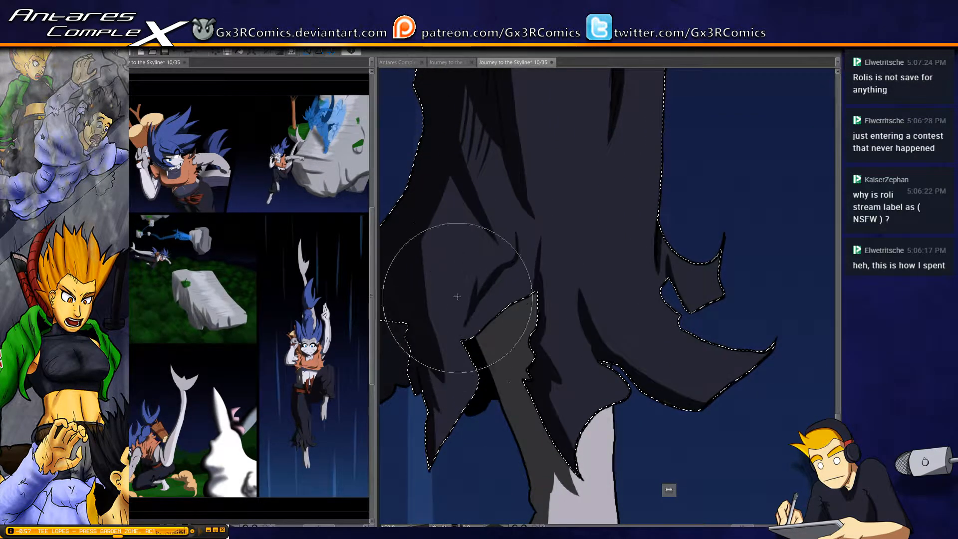
pyautogui.moveTo(423, 233); pyautogui.dragTo(448, 330)
pyautogui.moveTo(424, 233); pyautogui.dragTo(449, 333)
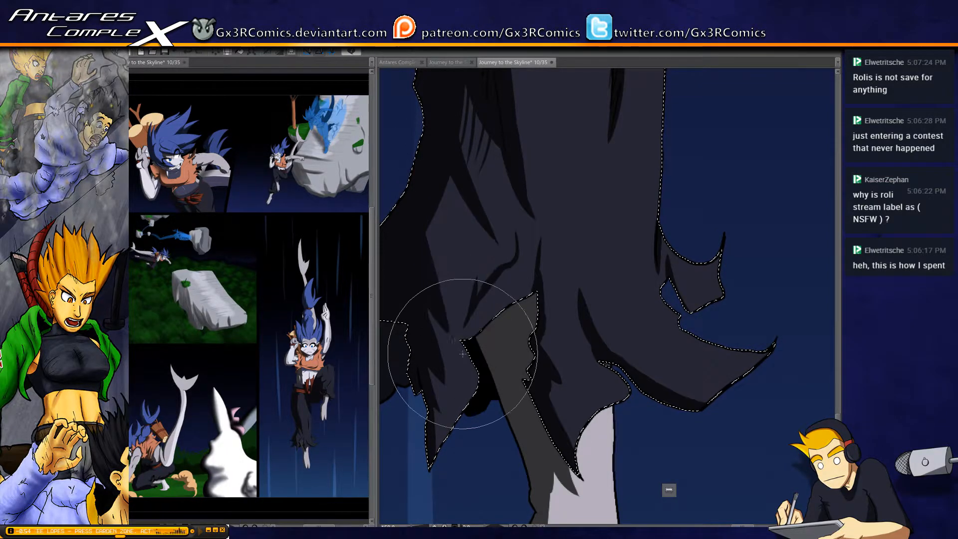
pyautogui.hotkey('ctrl', 'z')
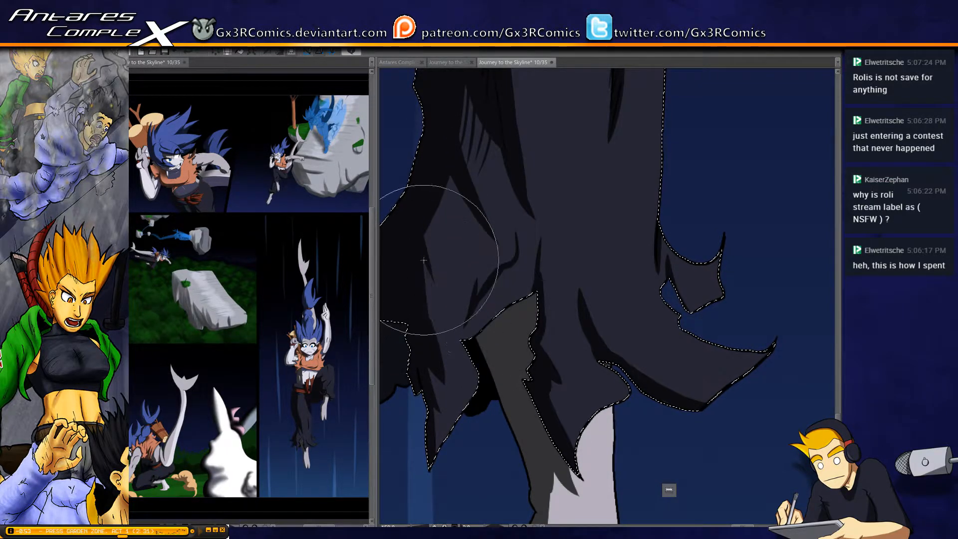
pyautogui.moveTo(423, 259); pyautogui.dragTo(435, 299)
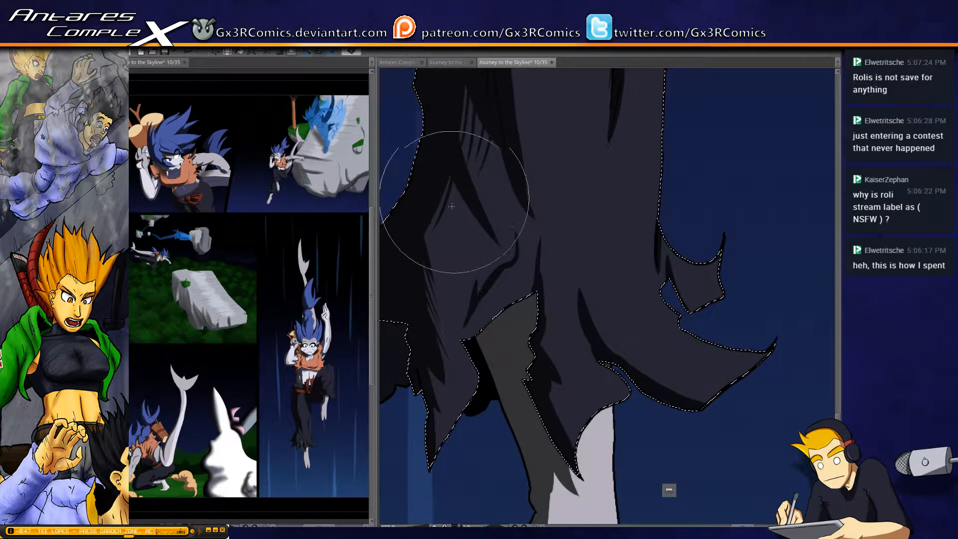
# In the crouching figure's panel, select the rear log of the wood bundle and paint a shadow on it down to the cut end
pyautogui.scroll(-5, 469, 233)
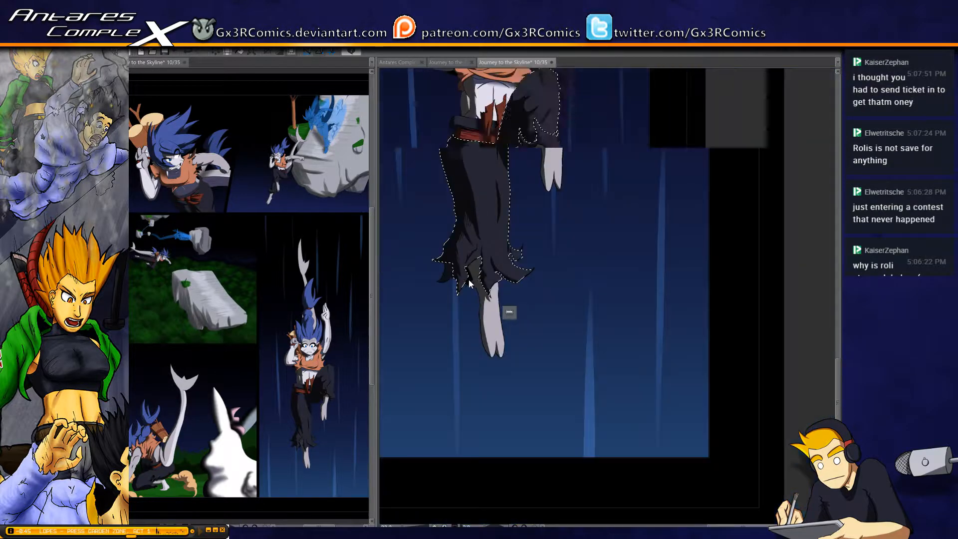
pyautogui.moveTo(446, 345); pyautogui.dragTo(614, 412)
pyautogui.moveTo(494, 323); pyautogui.dragTo(646, 324)
pyautogui.moveTo(561, 300); pyautogui.dragTo(605, 276)
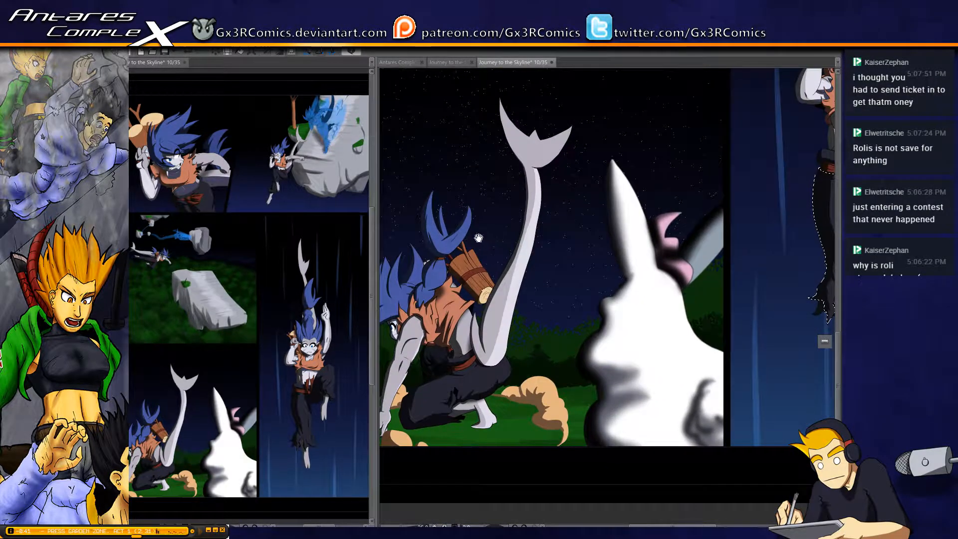
pyautogui.scroll(4, 474, 245)
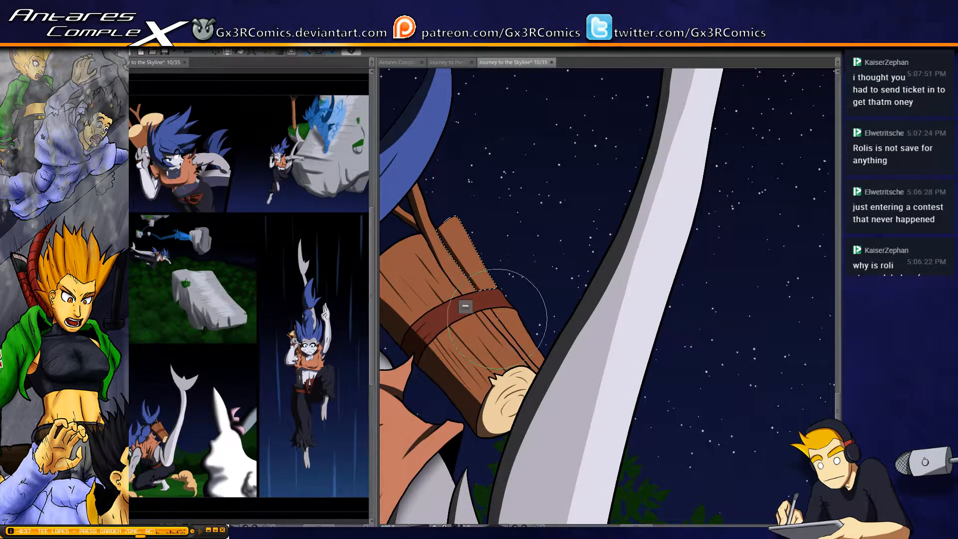
pyautogui.click(517, 340)
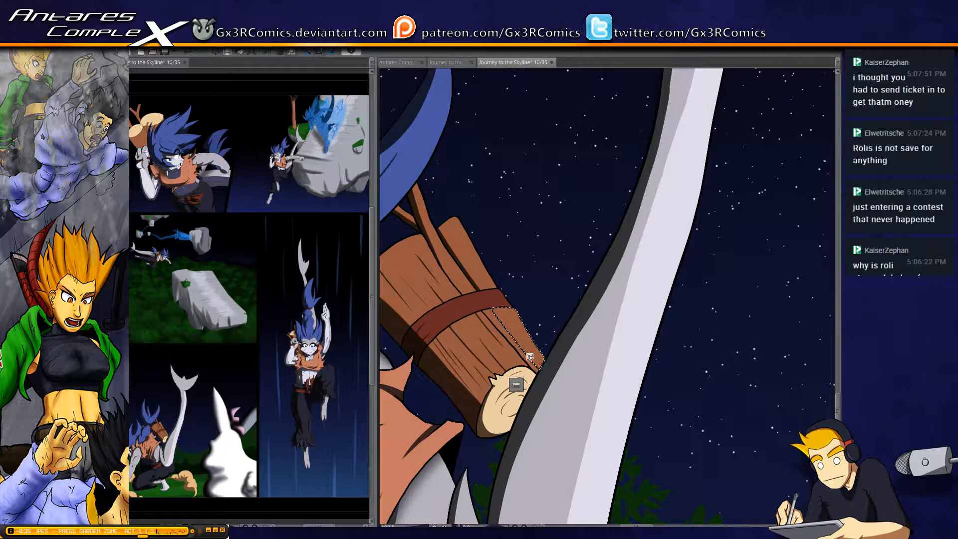
pyautogui.moveTo(496, 299); pyautogui.dragTo(551, 384)
pyautogui.hotkey('ctrl', 'd')
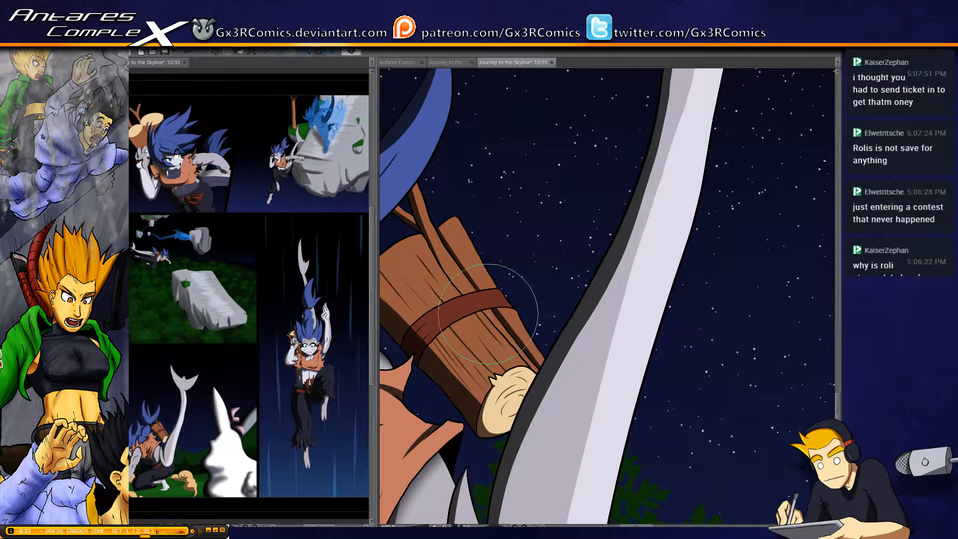
# Select the wood bundle's cord below and above the red band and shade both segments
pyautogui.press('w')
pyautogui.click(517, 348)
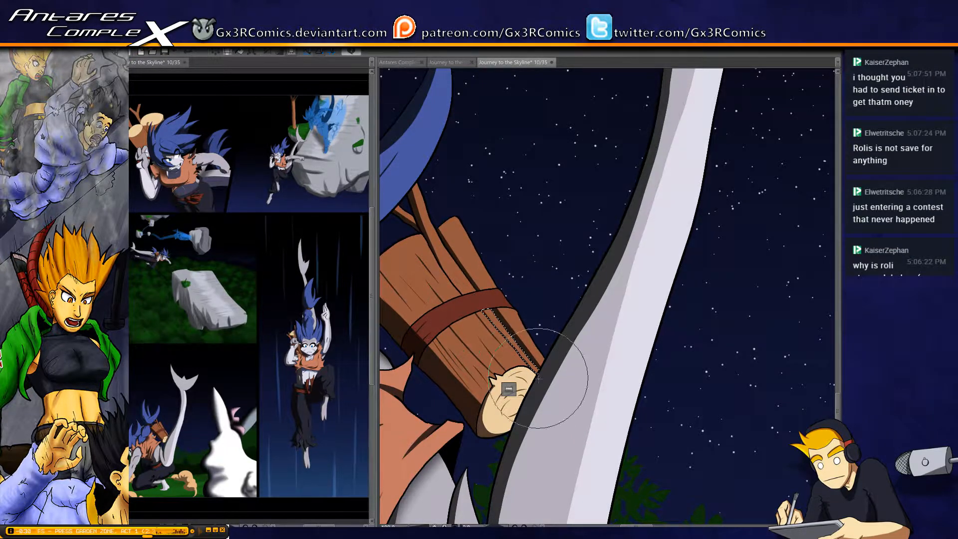
pyautogui.press('w')
pyautogui.click(448, 267)
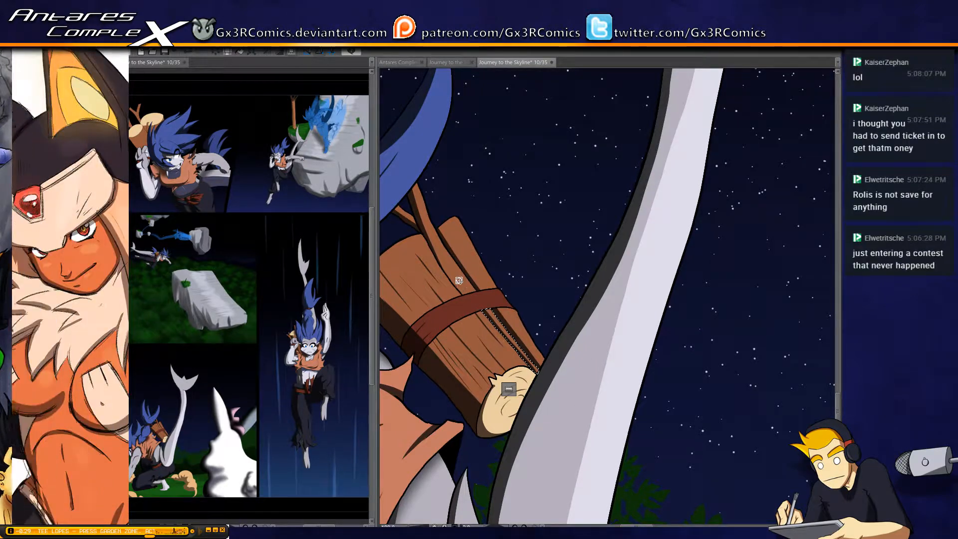
pyautogui.press('b')
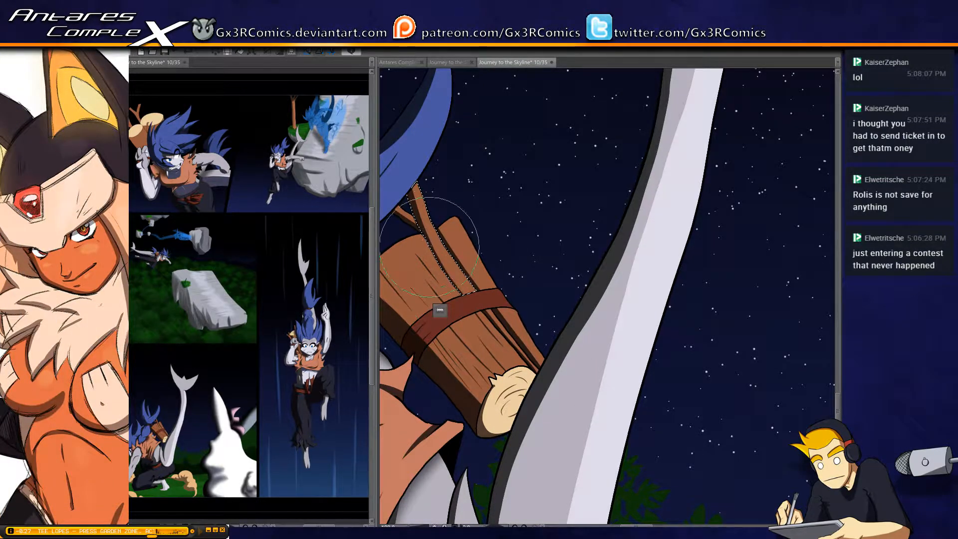
pyautogui.hotkey('ctrl', 'd')
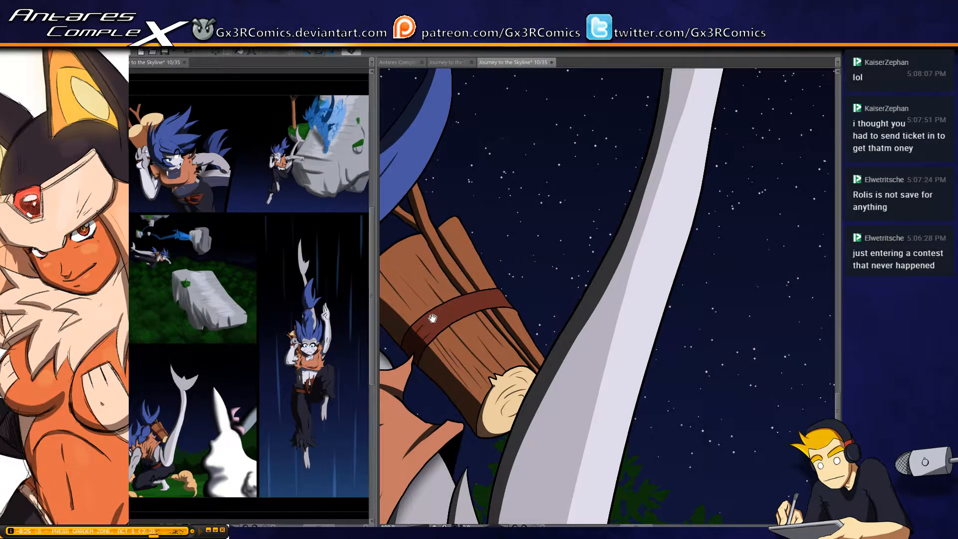
# Examine the crouching figure's ponytail and back, then the floating-rock and upper action panels, for unfinished shading
pyautogui.moveTo(430, 319); pyautogui.dragTo(542, 309)
pyautogui.moveTo(435, 295); pyautogui.dragTo(505, 288)
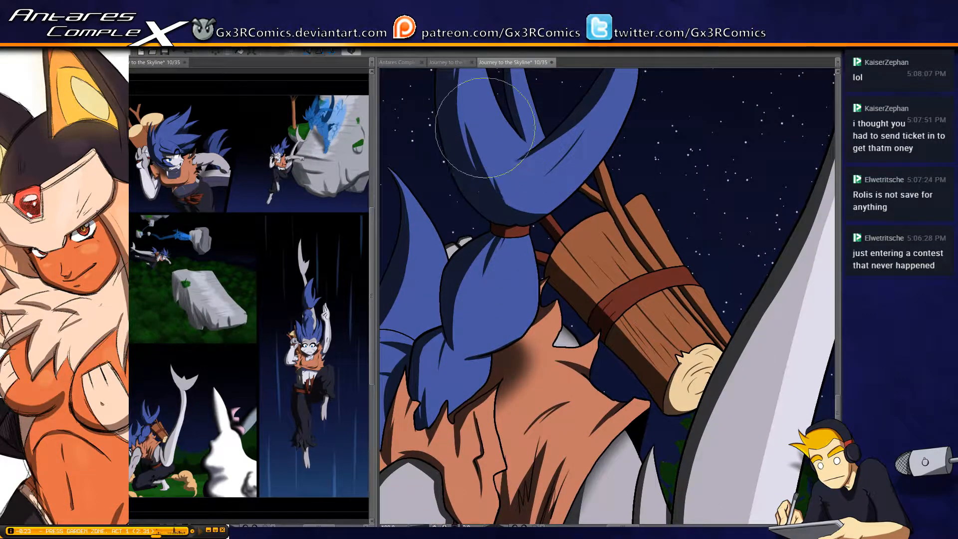
pyautogui.moveTo(480, 156); pyautogui.dragTo(490, 251)
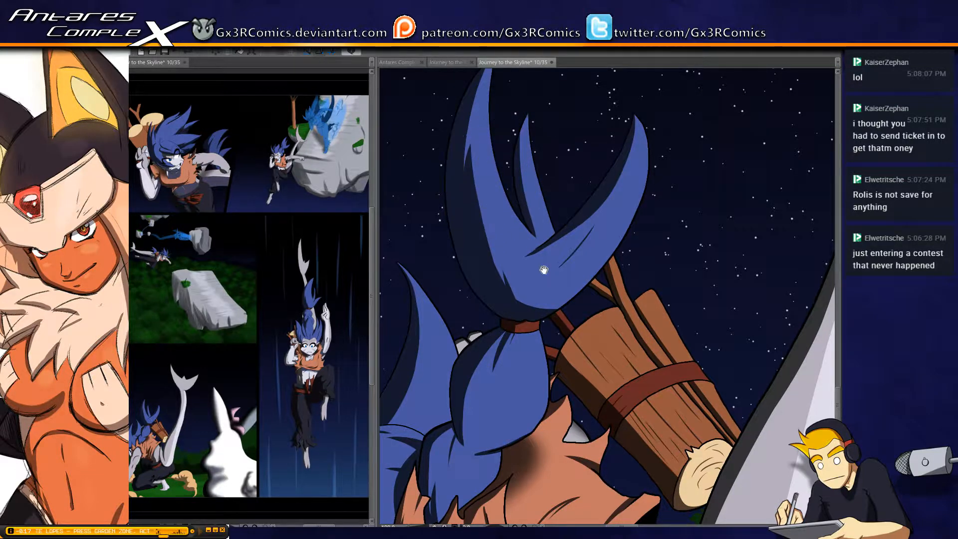
pyautogui.moveTo(526, 309); pyautogui.dragTo(473, 267)
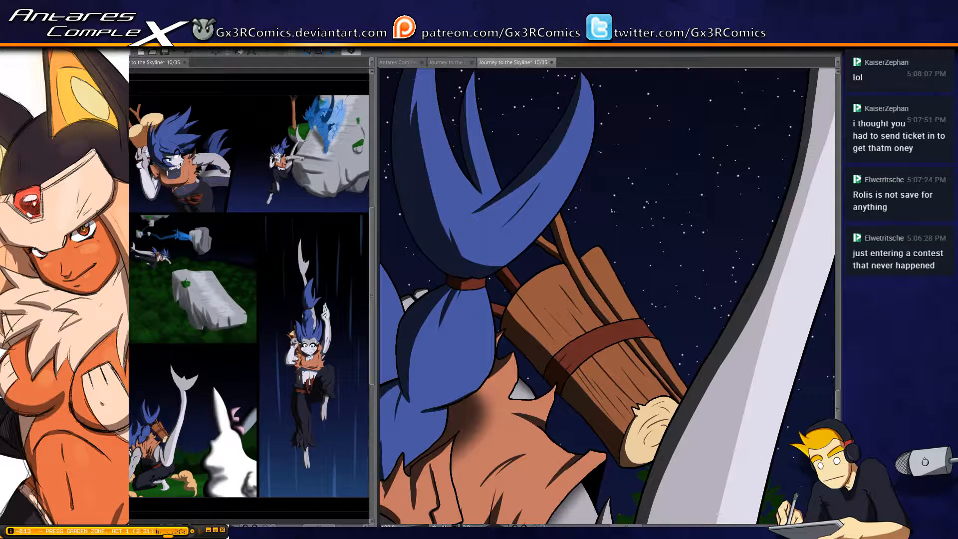
pyautogui.scroll(-6, 523, 187)
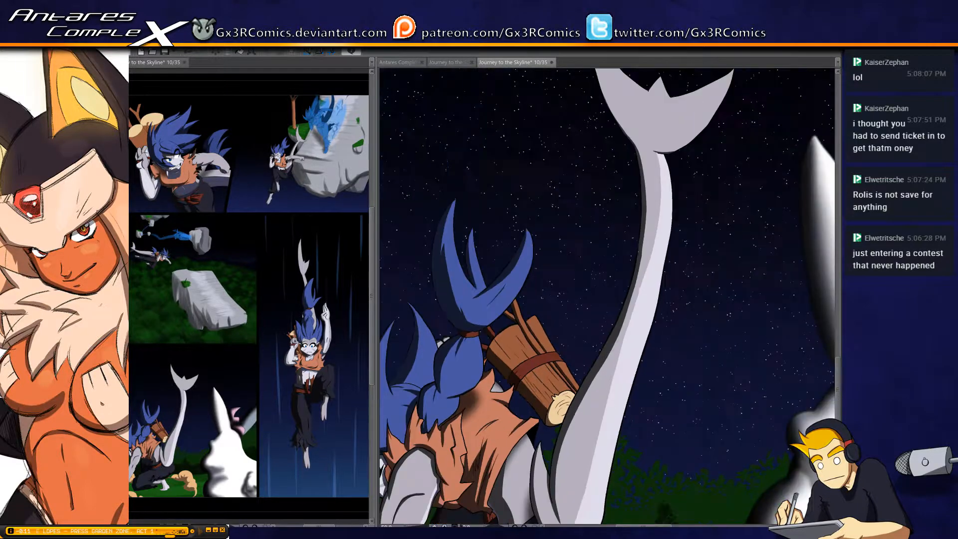
pyautogui.moveTo(523, 188); pyautogui.dragTo(575, 408)
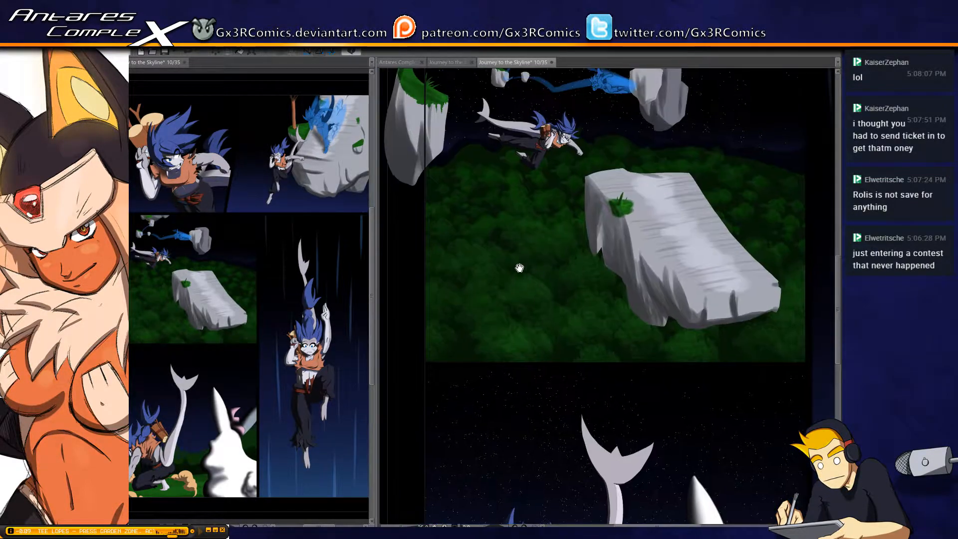
pyautogui.moveTo(519, 268); pyautogui.dragTo(447, 411)
pyautogui.moveTo(572, 293); pyautogui.dragTo(528, 377)
pyautogui.moveTo(547, 330); pyautogui.dragTo(479, 341)
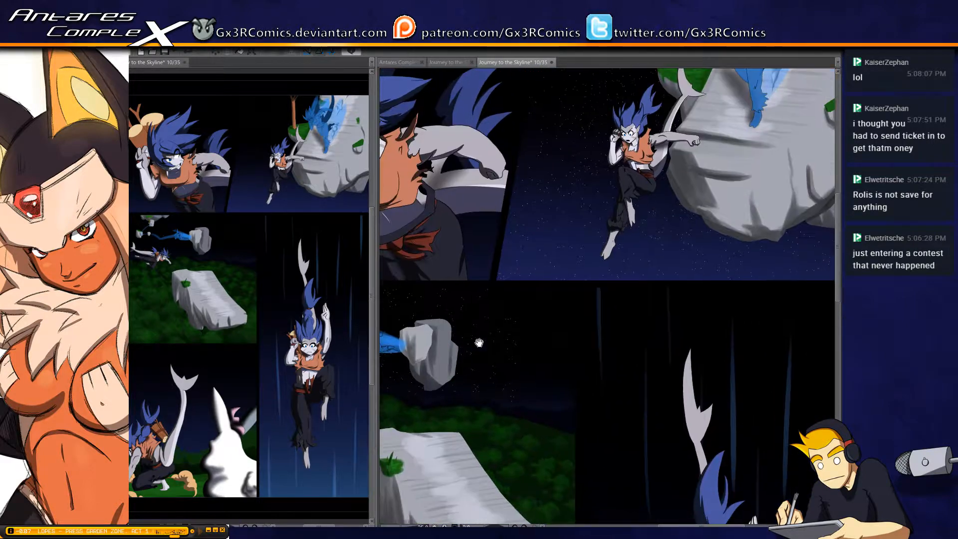
# Examine the page's upper, falling-figure and crouching-figure panels up close, and review the whole page for unfinished shading
pyautogui.moveTo(570, 259); pyautogui.dragTo(571, 185)
pyautogui.moveTo(669, 281); pyautogui.dragTo(648, 111)
pyautogui.moveTo(594, 344); pyautogui.dragTo(562, 220)
pyautogui.moveTo(540, 342); pyautogui.dragTo(517, 235)
pyautogui.scroll(-2, 446, 455)
pyautogui.scroll(-2, 440, 476)
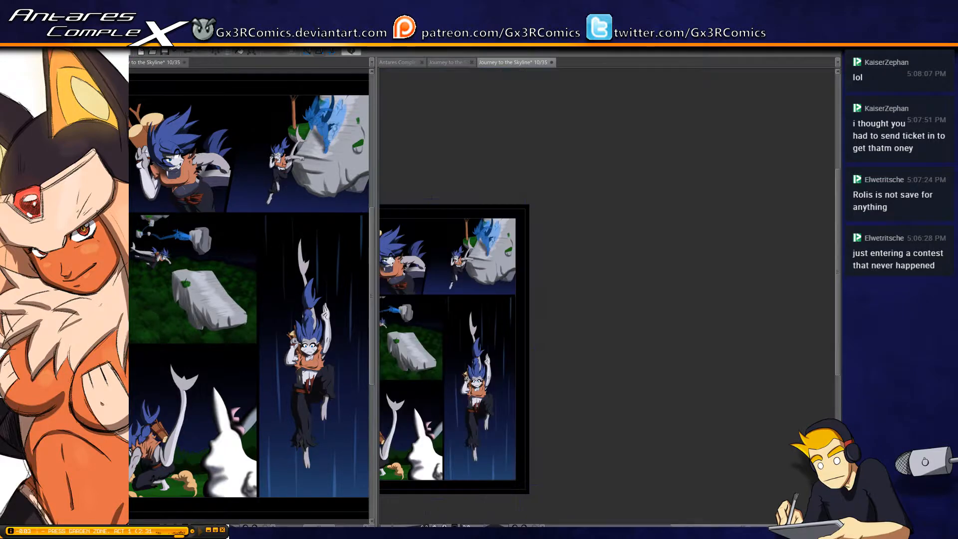
pyautogui.scroll(2, 569, 279)
pyautogui.moveTo(436, 383); pyautogui.dragTo(573, 320)
pyautogui.moveTo(476, 378); pyautogui.dragTo(624, 324)
pyautogui.moveTo(699, 302); pyautogui.dragTo(694, 236)
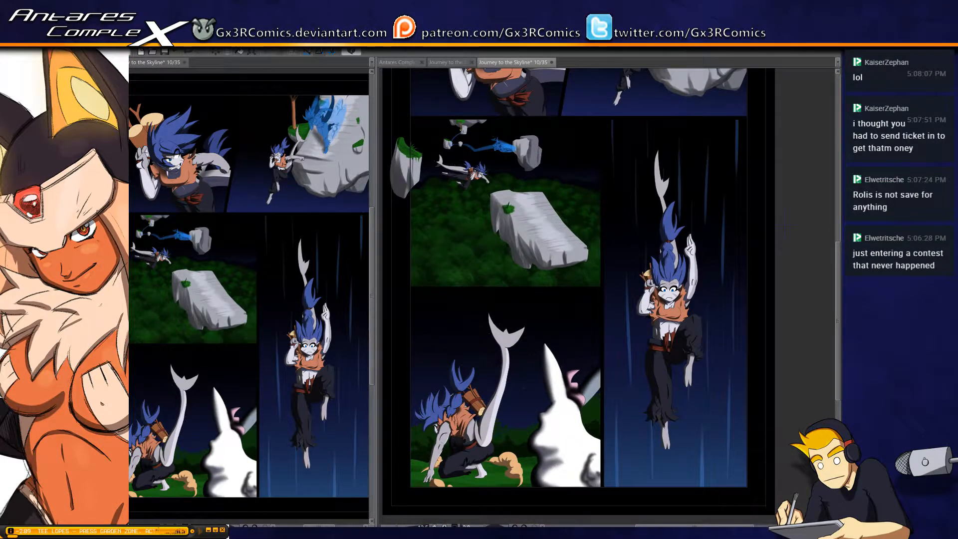
# Open page 6 from the page overview to consult its solid pink overlay, close it and return to page 10
pyautogui.click(458, 63)
pyautogui.click(510, 62)
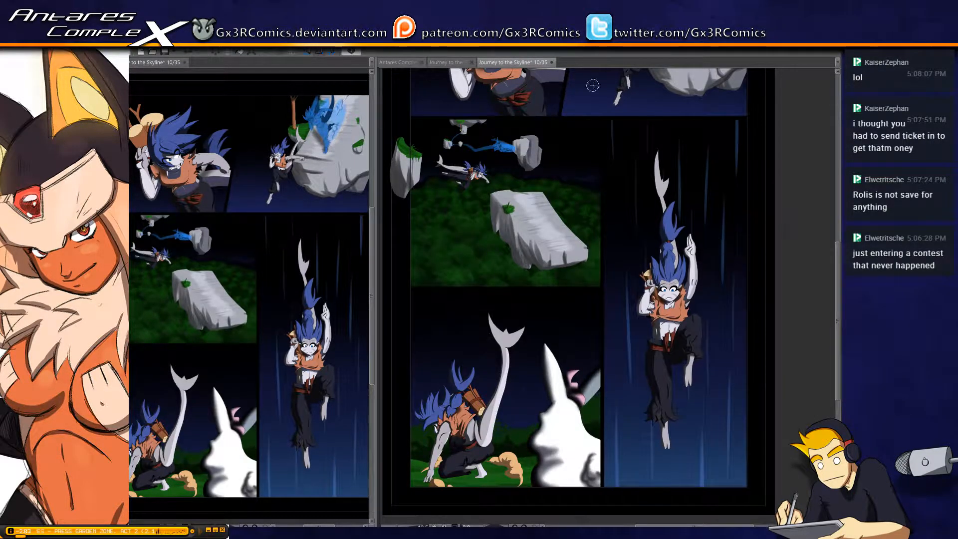
pyautogui.click(468, 62)
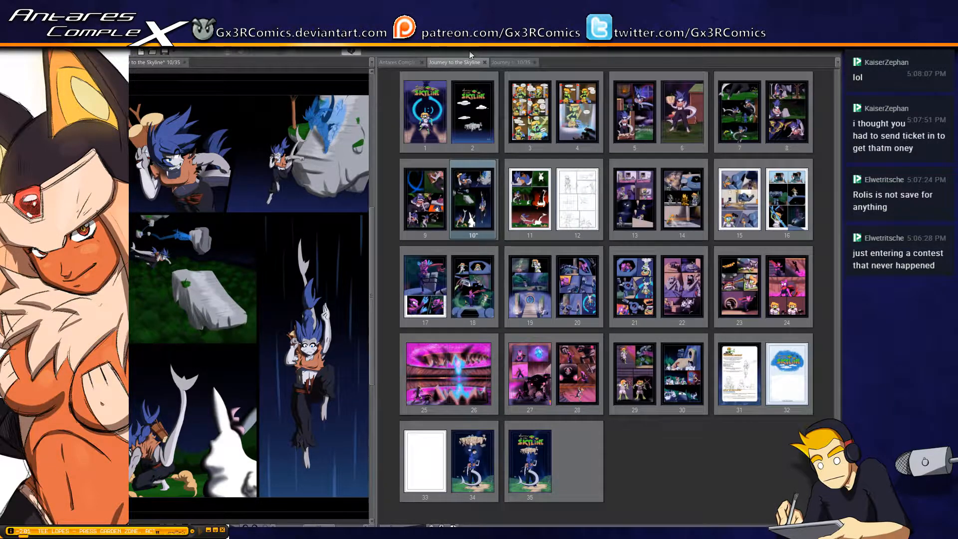
pyautogui.click(676, 105)
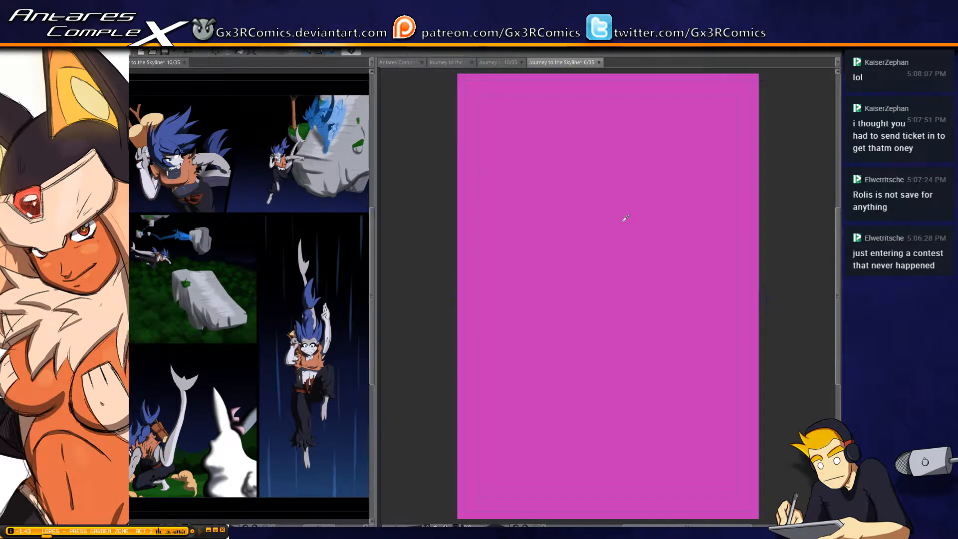
pyautogui.click(599, 63)
pyautogui.click(521, 216)
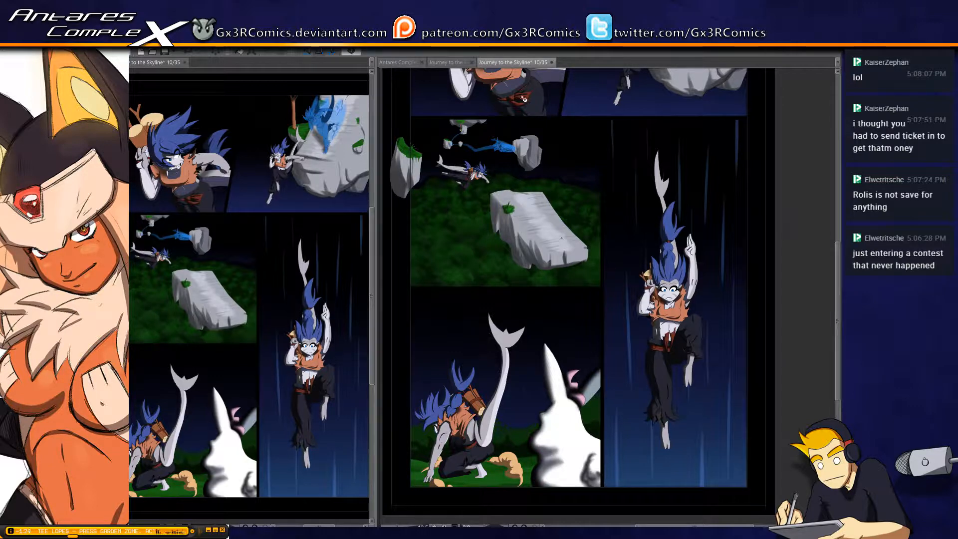
# Select the interiors of all of page 10's panels, fill them with pink and blend the fill into a bluish night tint
pyautogui.click(602, 365)
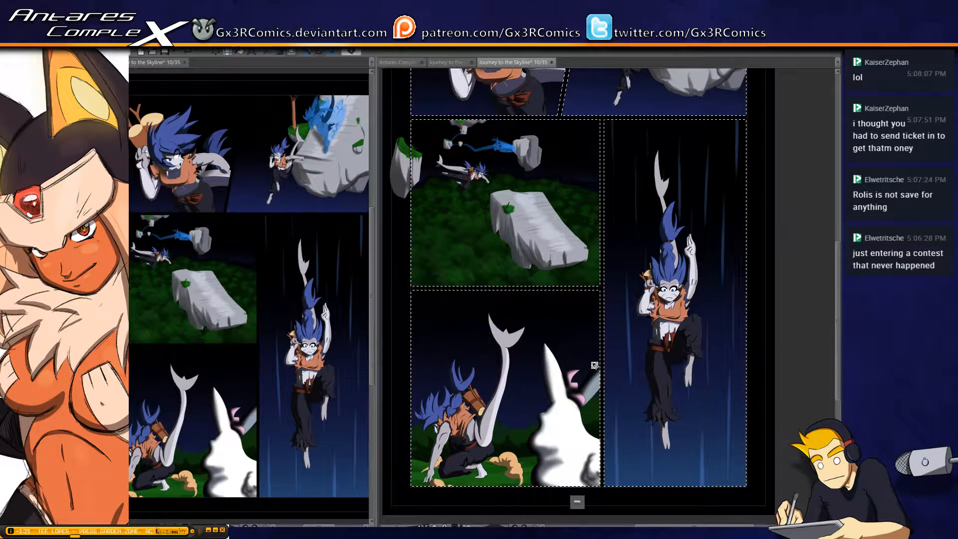
pyautogui.moveTo(563, 275); pyautogui.dragTo(548, 313)
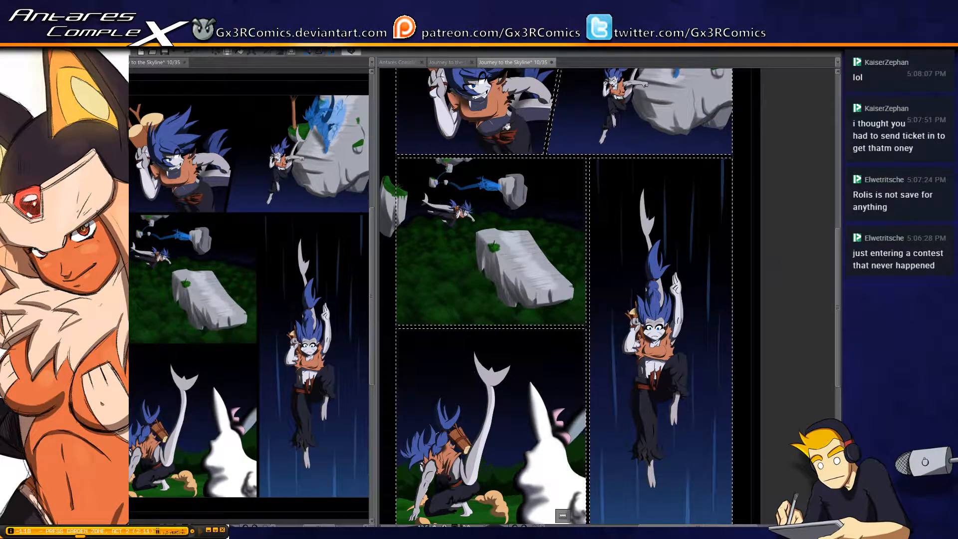
pyautogui.click(597, 424)
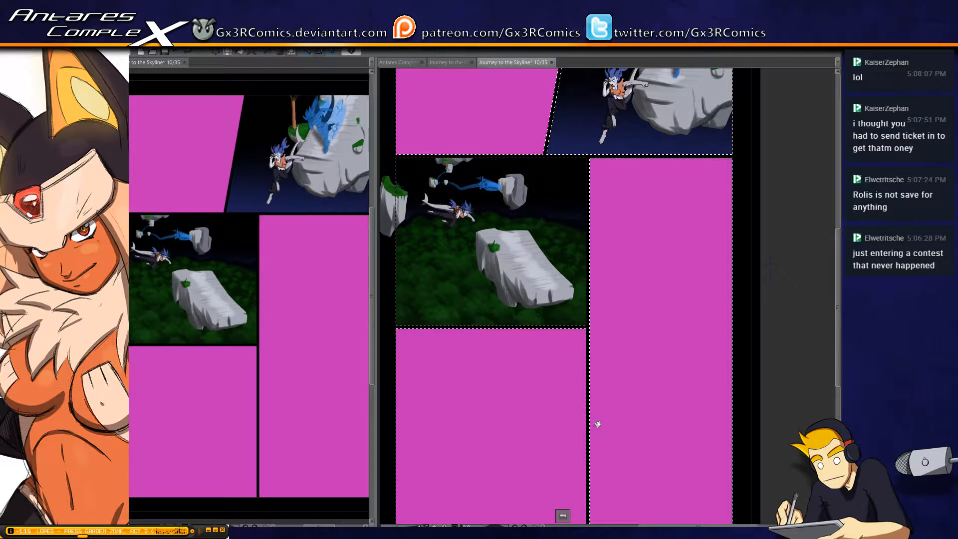
pyautogui.click(598, 119)
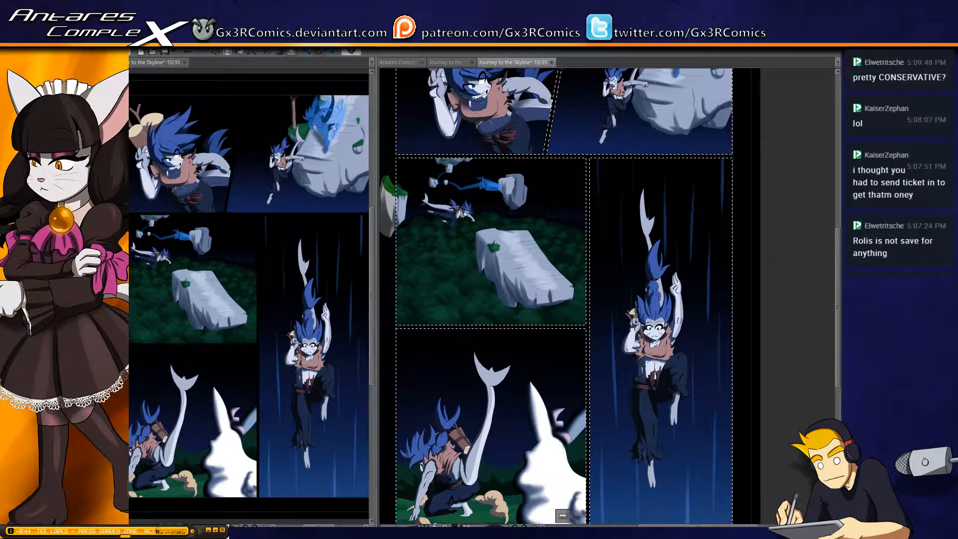
pyautogui.moveTo(558, 144); pyautogui.dragTo(517, 253)
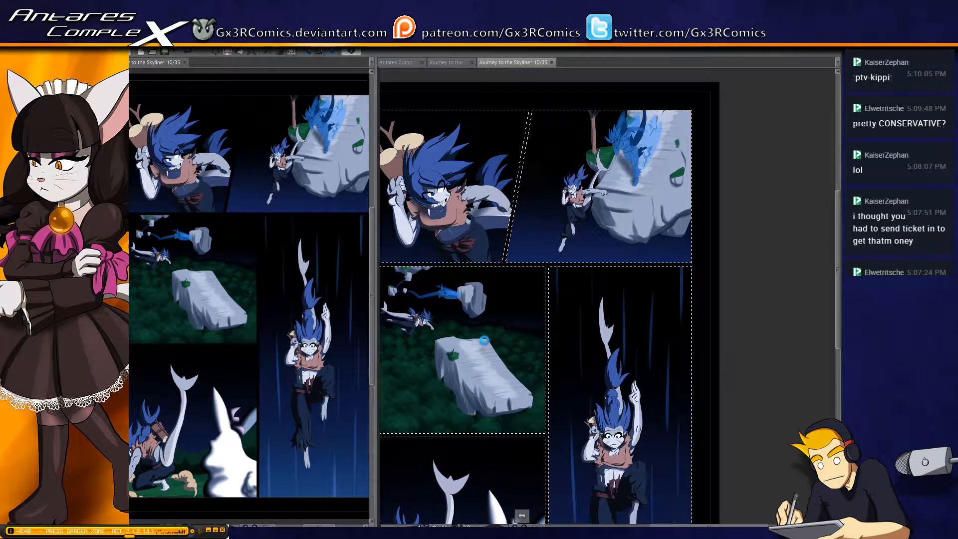
# Save page 10, close both of its views and open page 11 from the page overview
pyautogui.hotkey('ctrl', 's')
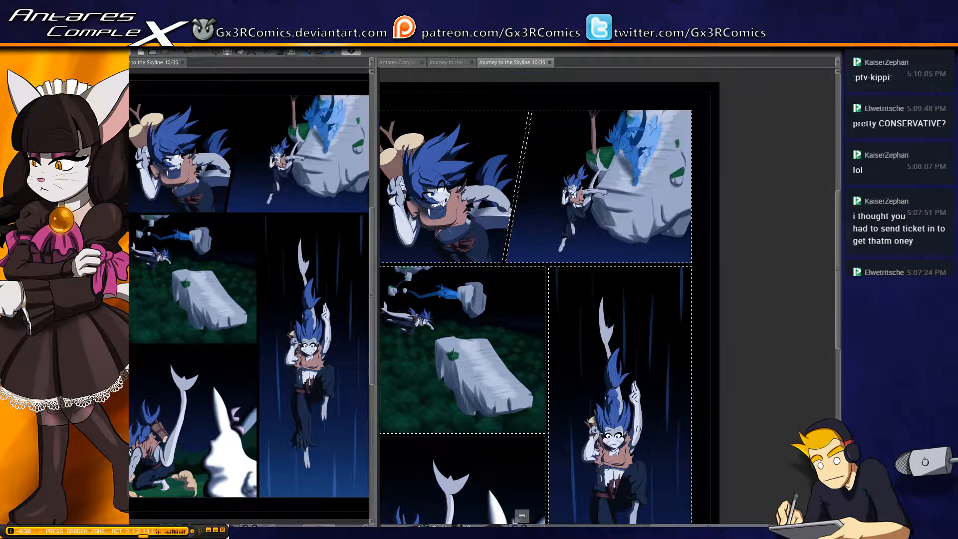
pyautogui.click(550, 62)
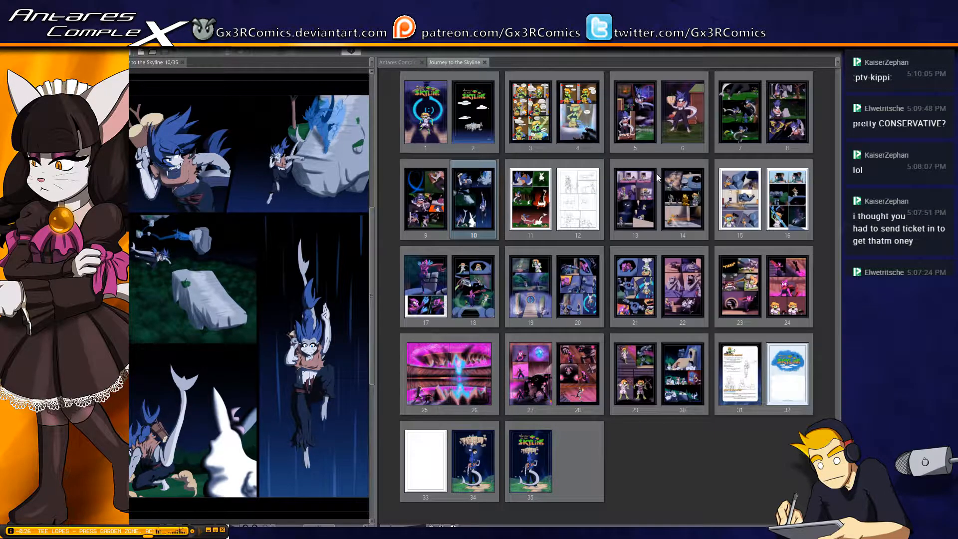
pyautogui.click(182, 62)
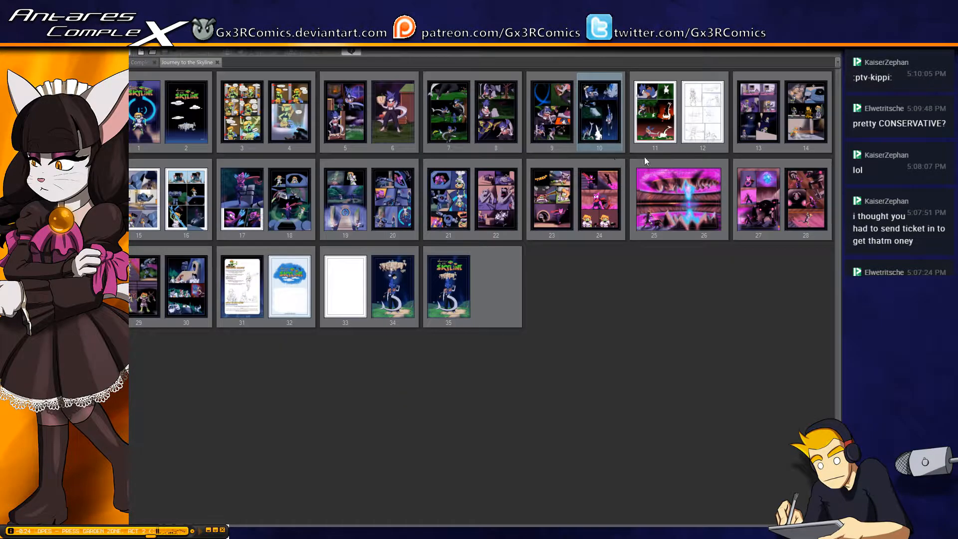
pyautogui.click(663, 131)
pyautogui.doubleClick(663, 129)
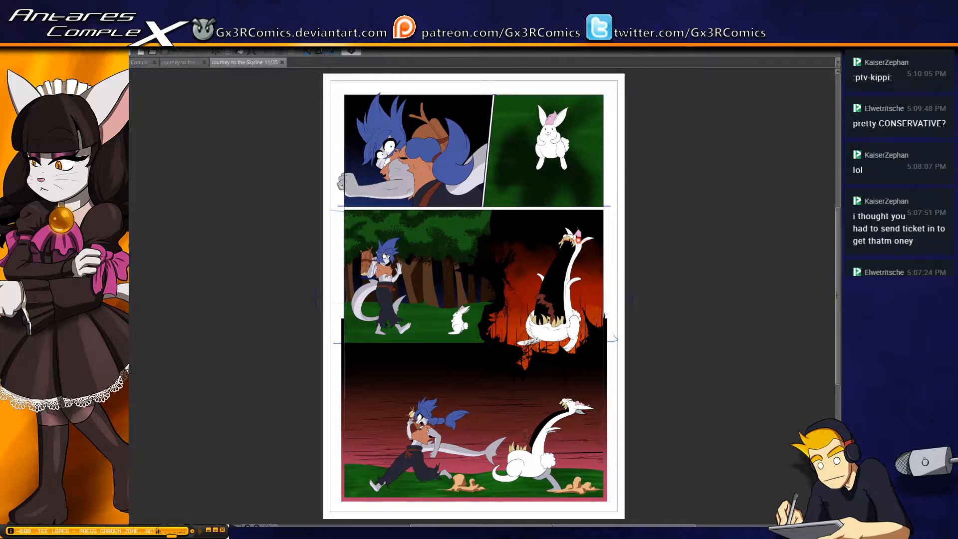
# In page 11's first panel, select the character's outstretched arm and fist and paint a small shadow between the curled fingers and palm
pyautogui.scroll(5, 447, 364)
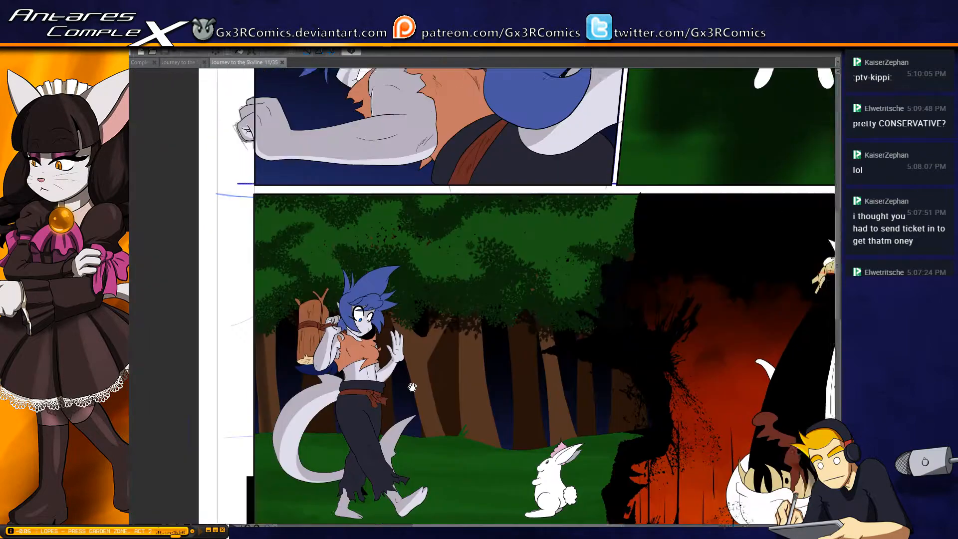
pyautogui.moveTo(412, 387); pyautogui.dragTo(400, 522)
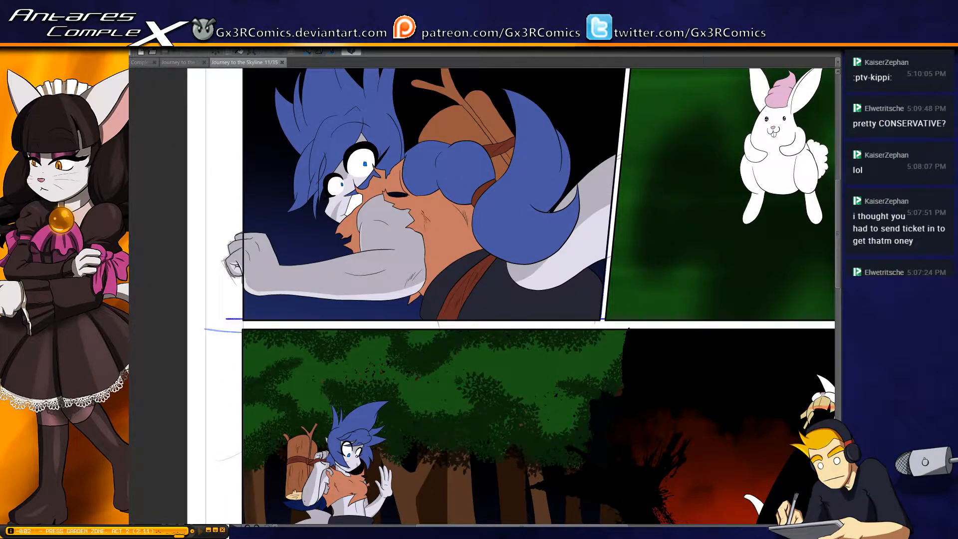
pyautogui.click(277, 289)
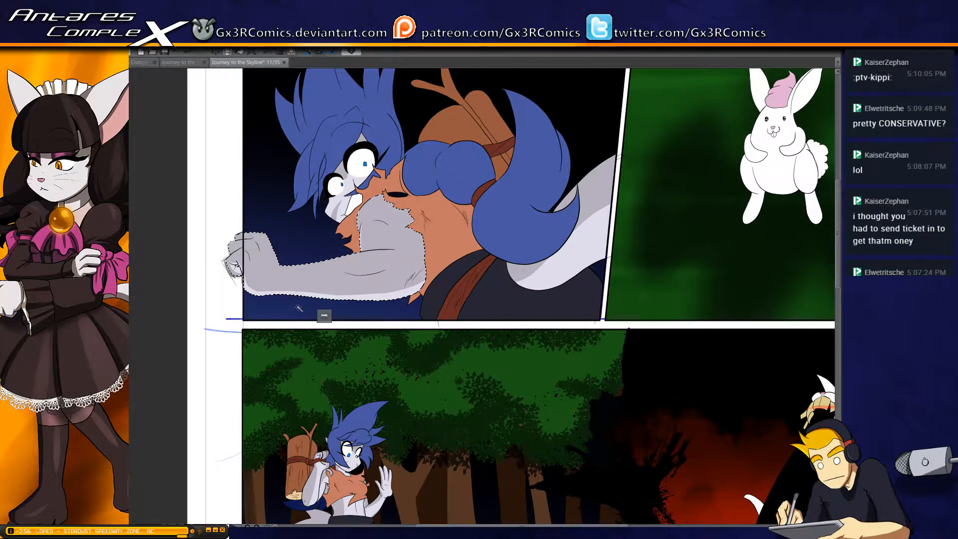
pyautogui.scroll(1, 286, 291)
pyautogui.press('b')
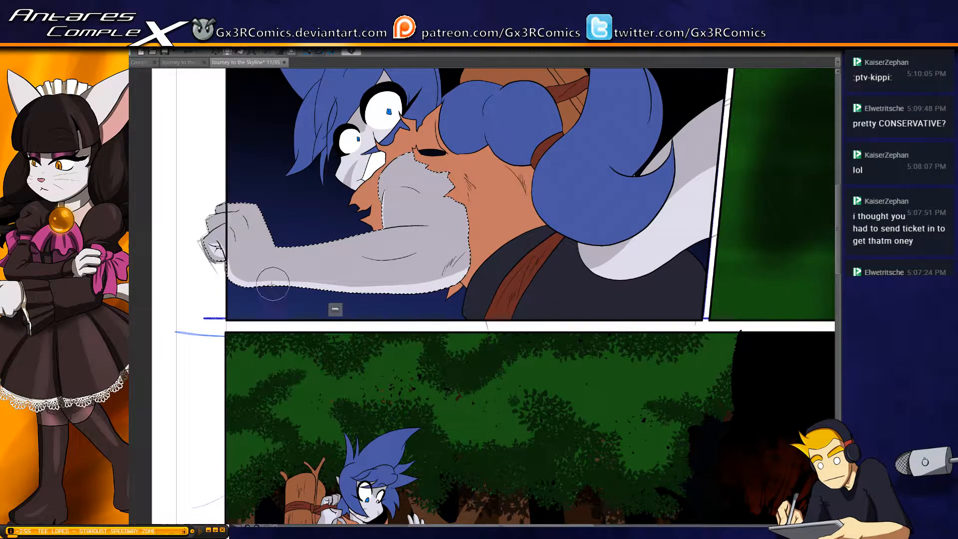
pyautogui.moveTo(172, 255)
pyautogui.mouseDown()
pyautogui.moveTo(255, 262)
pyautogui.moveTo(221, 262)
pyautogui.mouseUp()
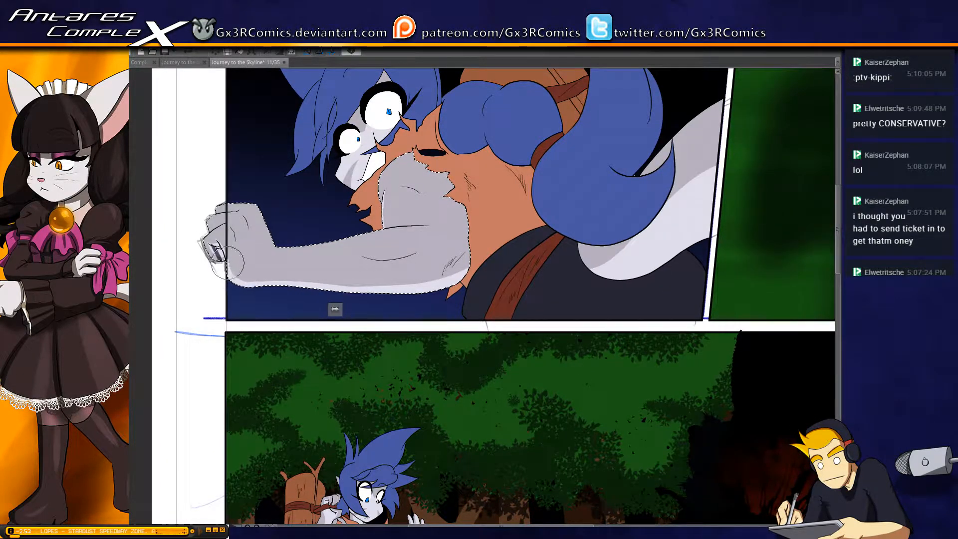
# Paint a continuous shadow band along the underside of the forearm from the wrist to the elbow, redoing strokes until it tapers smoothly
pyautogui.scroll(2, 222, 259)
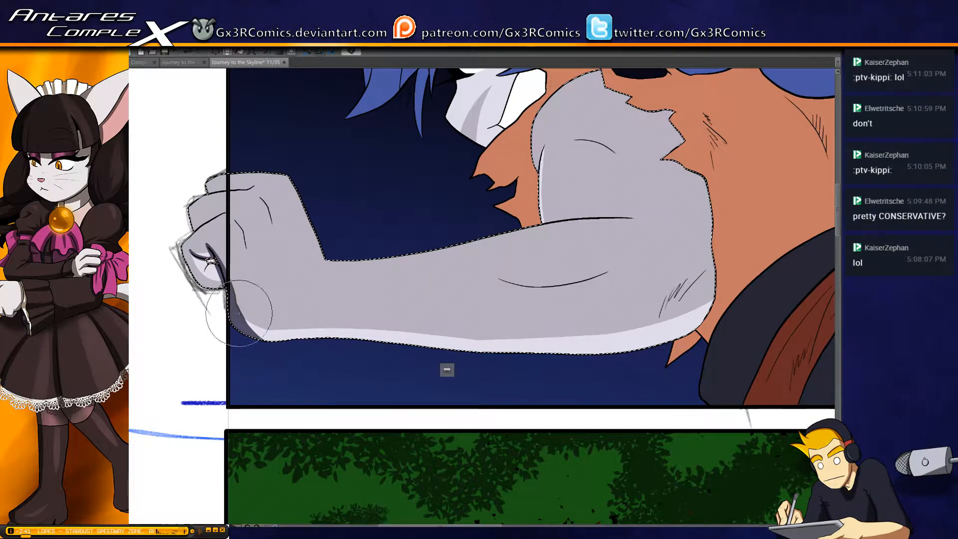
pyautogui.moveTo(254, 327); pyautogui.dragTo(353, 352)
pyautogui.moveTo(226, 287)
pyautogui.mouseDown()
pyautogui.moveTo(254, 328)
pyautogui.moveTo(344, 342)
pyautogui.mouseUp()
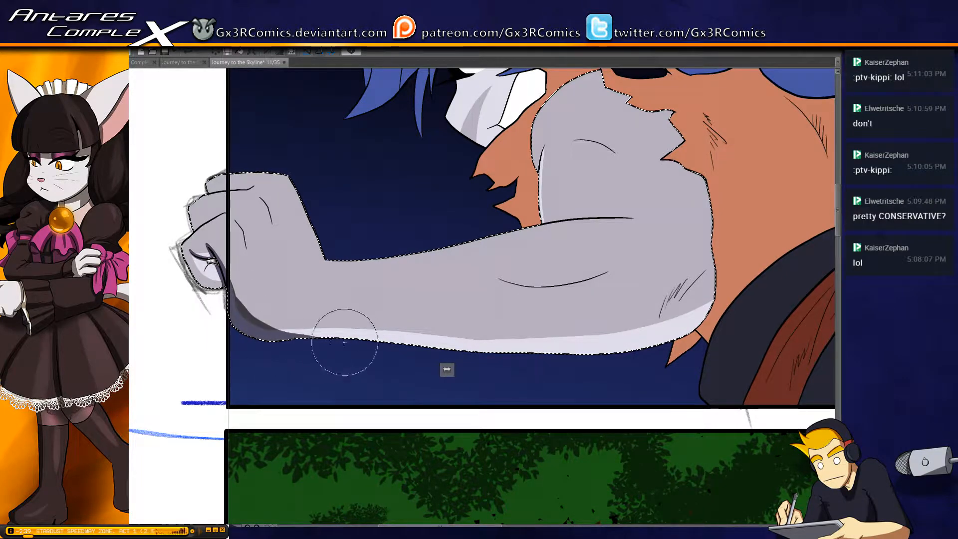
pyautogui.moveTo(221, 300)
pyautogui.mouseDown()
pyautogui.moveTo(316, 338)
pyautogui.moveTo(641, 348)
pyautogui.mouseUp()
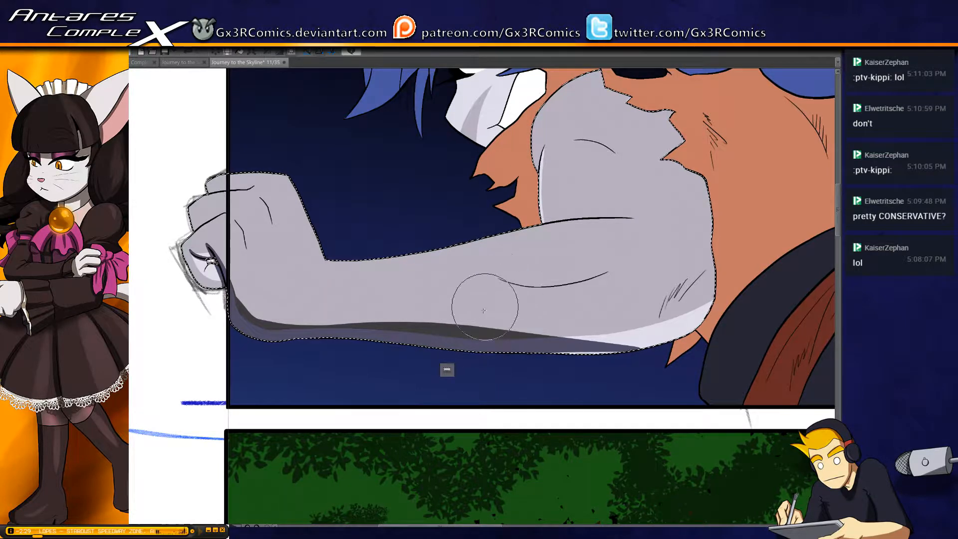
pyautogui.moveTo(386, 326)
pyautogui.mouseDown()
pyautogui.moveTo(431, 337)
pyautogui.moveTo(740, 339)
pyautogui.mouseUp()
pyautogui.moveTo(400, 321)
pyautogui.mouseDown()
pyautogui.moveTo(649, 345)
pyautogui.moveTo(731, 321)
pyautogui.mouseUp()
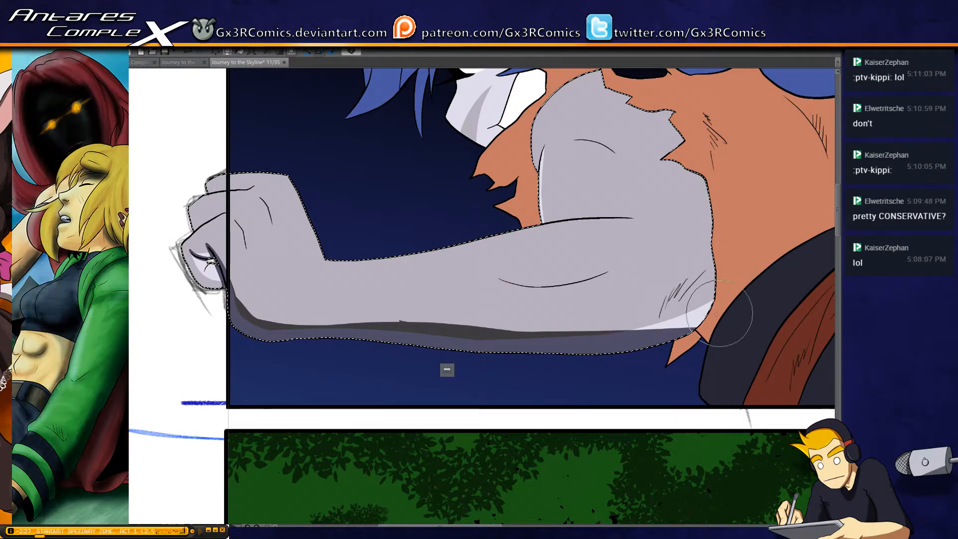
pyautogui.hotkey('ctrl', 'z')
pyautogui.moveTo(370, 327); pyautogui.dragTo(721, 325)
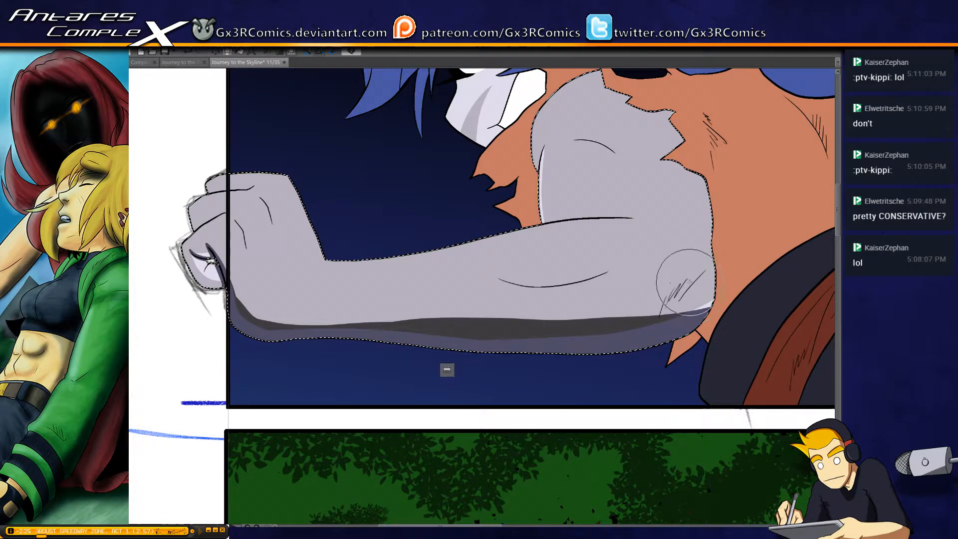
pyautogui.hotkey('ctrl', 'z')
pyautogui.moveTo(423, 328)
pyautogui.mouseDown()
pyautogui.moveTo(525, 336)
pyautogui.moveTo(801, 303)
pyautogui.mouseUp()
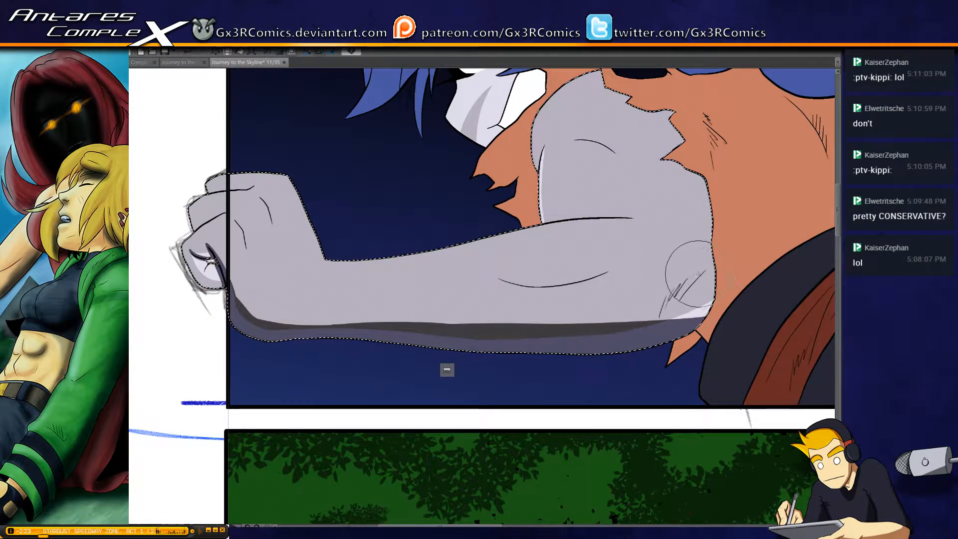
# Paint a crease shadow at the elbow and shade the outer edges of the curled fingers and the knuckle creases
pyautogui.moveTo(699, 273); pyautogui.dragTo(656, 342)
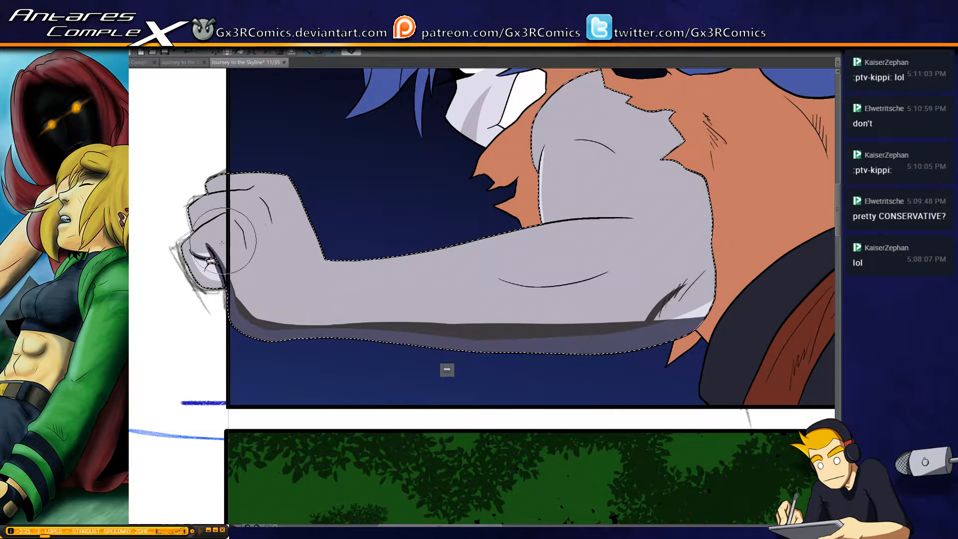
pyautogui.moveTo(180, 262); pyautogui.dragTo(215, 286)
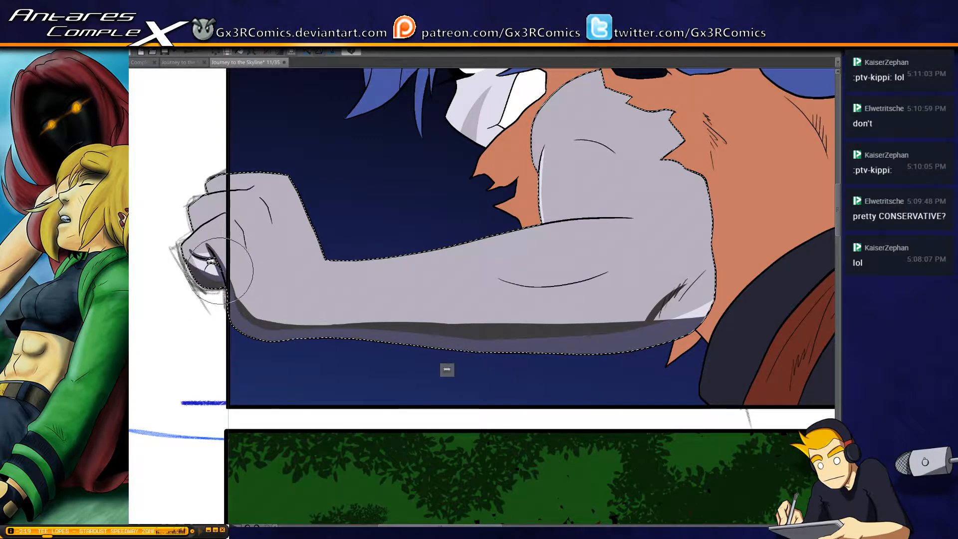
pyautogui.moveTo(187, 247); pyautogui.dragTo(209, 277)
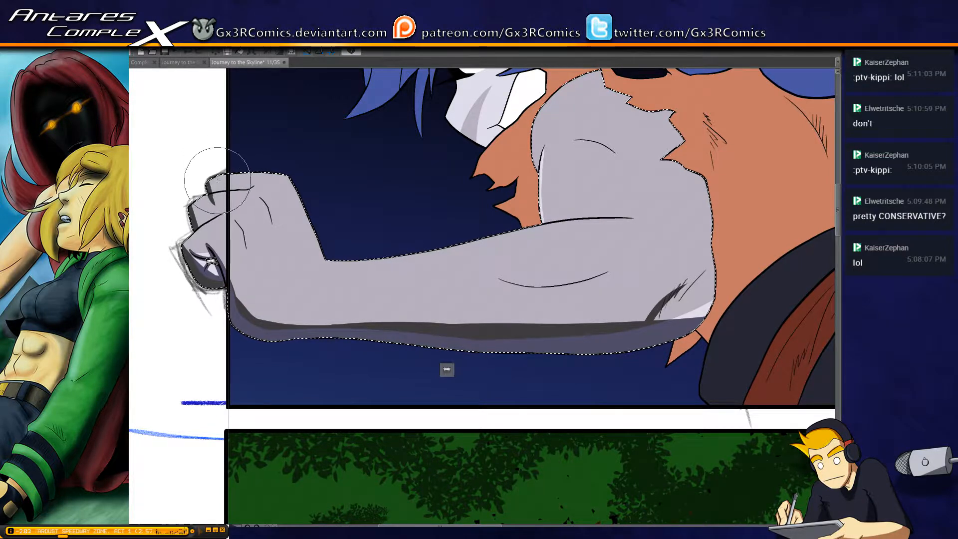
pyautogui.moveTo(211, 177); pyautogui.dragTo(207, 200)
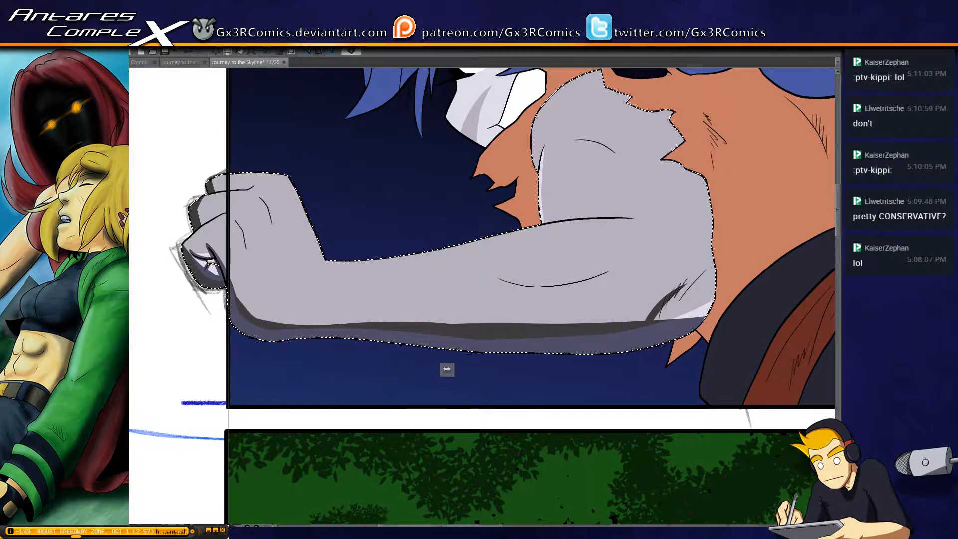
pyautogui.hotkey('ctrl', 'd')
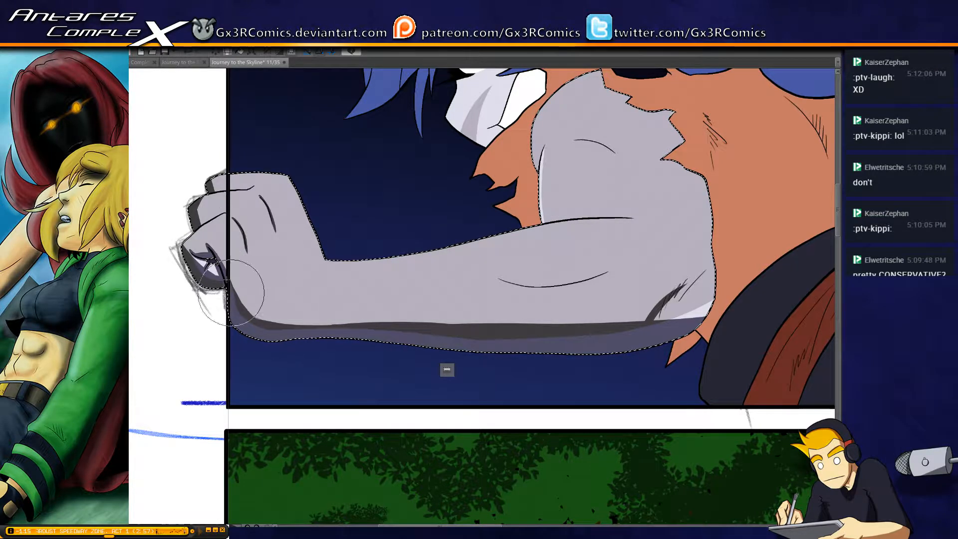
# Paint a thin tapered shadow along the curved muscle line on the forearm, redoing the stroke until it fits
pyautogui.moveTo(297, 325)
pyautogui.mouseDown()
pyautogui.moveTo(453, 325)
pyautogui.moveTo(521, 338)
pyautogui.moveTo(283, 327)
pyautogui.moveTo(575, 338)
pyautogui.mouseUp()
pyautogui.moveTo(515, 284)
pyautogui.mouseDown()
pyautogui.moveTo(441, 305)
pyautogui.moveTo(535, 294)
pyautogui.mouseUp()
pyautogui.hotkey('ctrl', 'z')
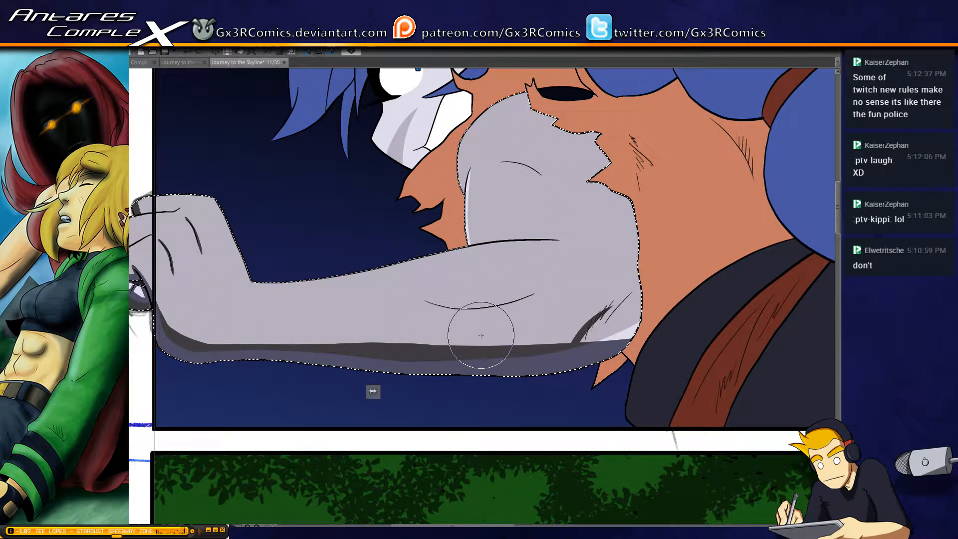
pyautogui.moveTo(418, 297)
pyautogui.mouseDown()
pyautogui.moveTo(498, 304)
pyautogui.moveTo(535, 290)
pyautogui.moveTo(454, 305)
pyautogui.moveTo(544, 292)
pyautogui.mouseUp()
pyautogui.hotkey('ctrl', 'z')
pyautogui.hotkey('ctrl', 'z')
pyautogui.moveTo(418, 298); pyautogui.dragTo(546, 290)
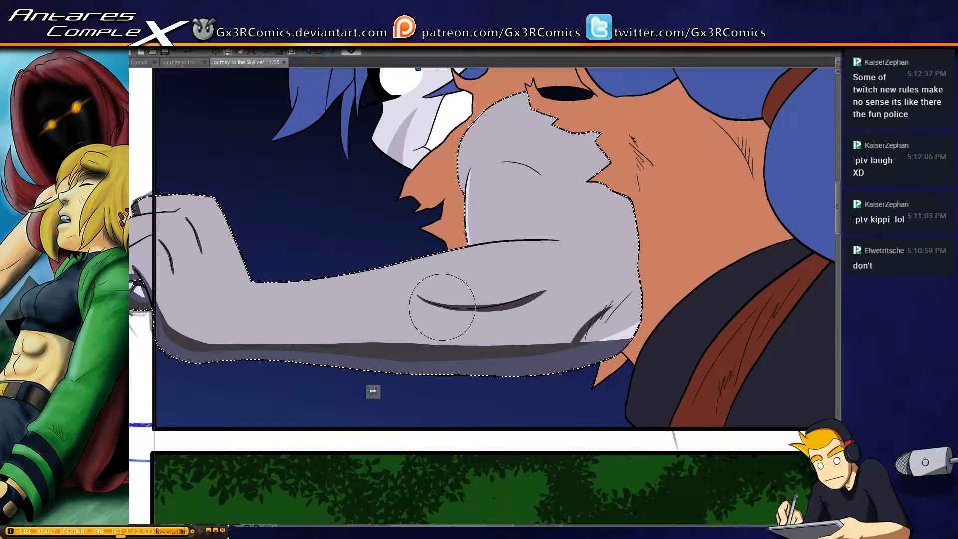
# Paint a narrow shadow along the upper arm's front edge from the shoulder down to the forearm fold
pyautogui.moveTo(484, 210); pyautogui.dragTo(450, 259)
pyautogui.moveTo(444, 202)
pyautogui.mouseDown()
pyautogui.moveTo(443, 305)
pyautogui.moveTo(433, 220)
pyautogui.mouseUp()
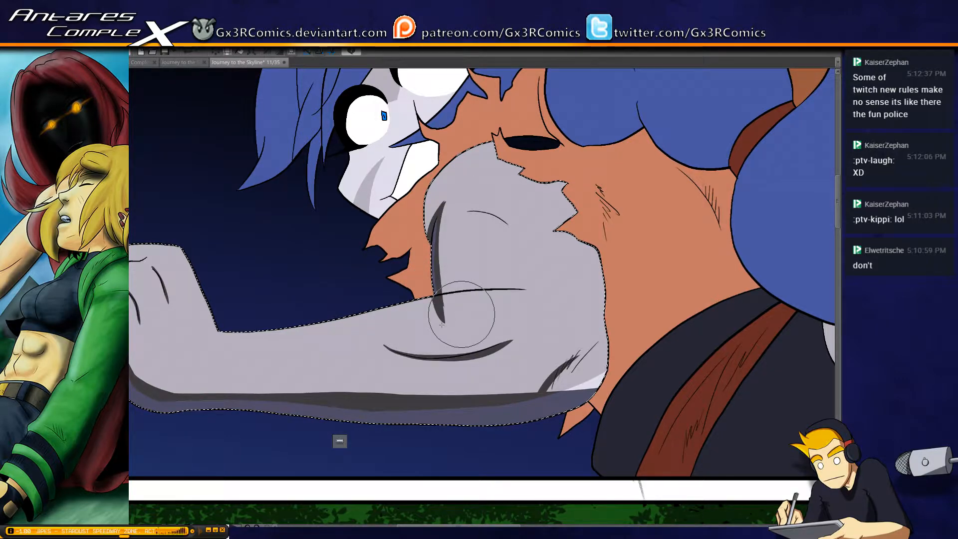
pyautogui.moveTo(441, 325)
pyautogui.mouseDown()
pyautogui.moveTo(452, 318)
pyautogui.moveTo(442, 302)
pyautogui.mouseUp()
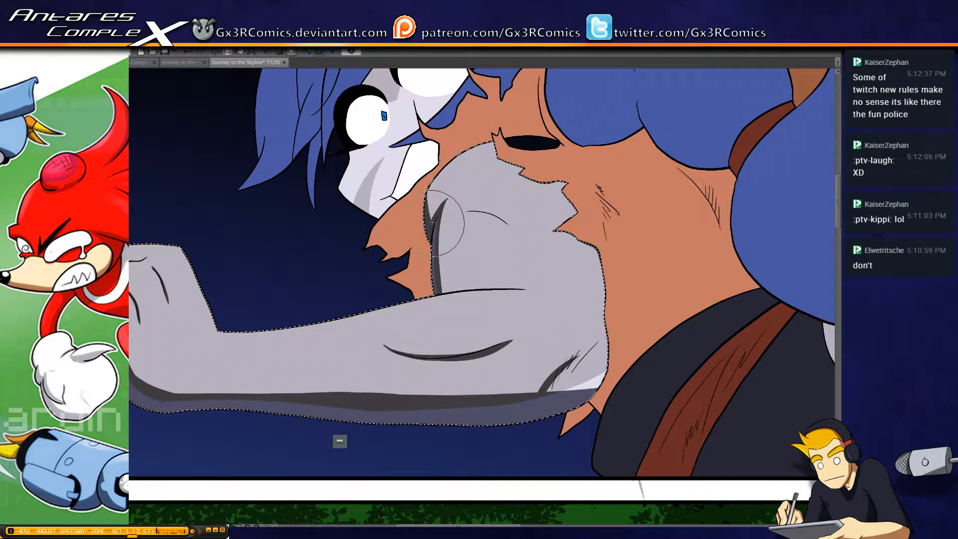
# Extend the upper arm's front-edge shadow up over the shoulder curve, redoing strokes around the inner crease line until they fit
pyautogui.moveTo(432, 222); pyautogui.dragTo(443, 167)
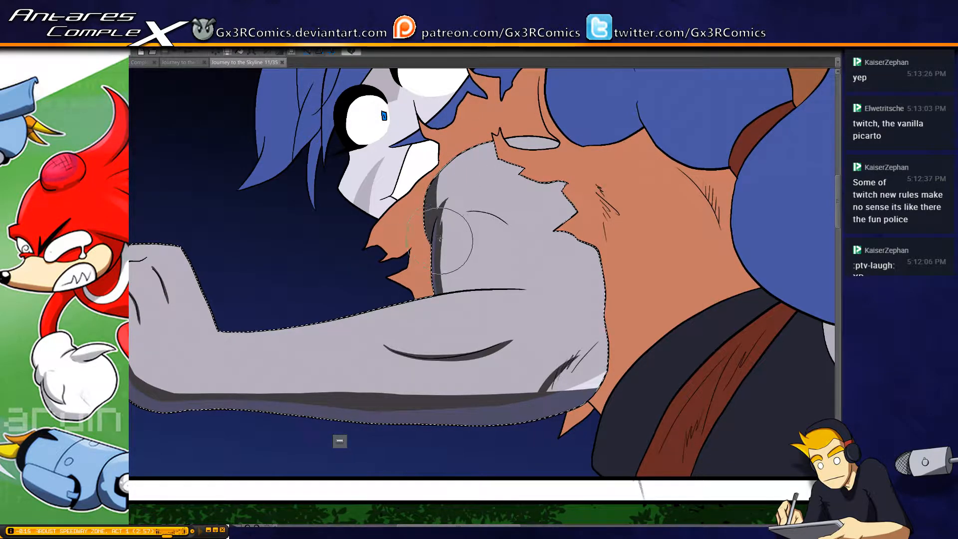
pyautogui.moveTo(438, 241); pyautogui.dragTo(444, 218)
pyautogui.hotkey('ctrl', 'z')
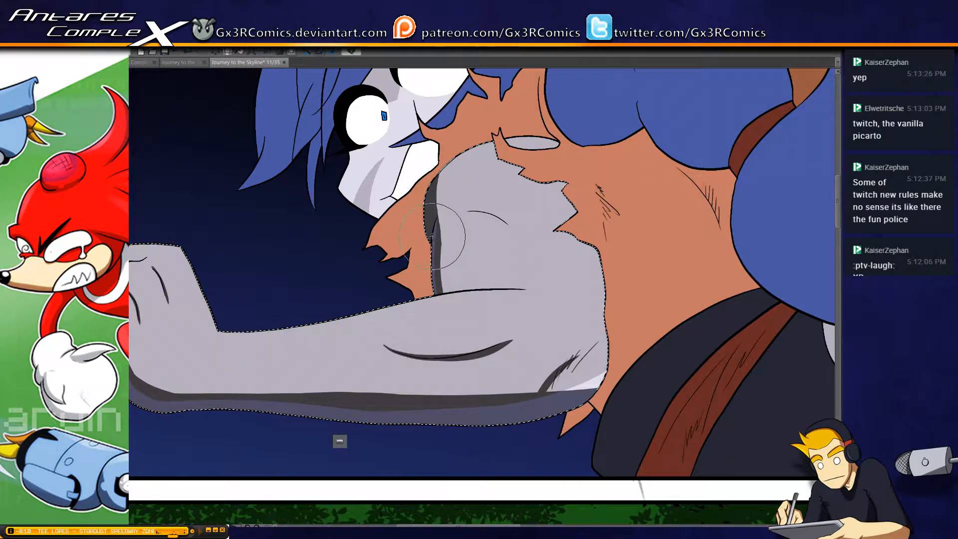
pyautogui.moveTo(441, 253); pyautogui.dragTo(445, 202)
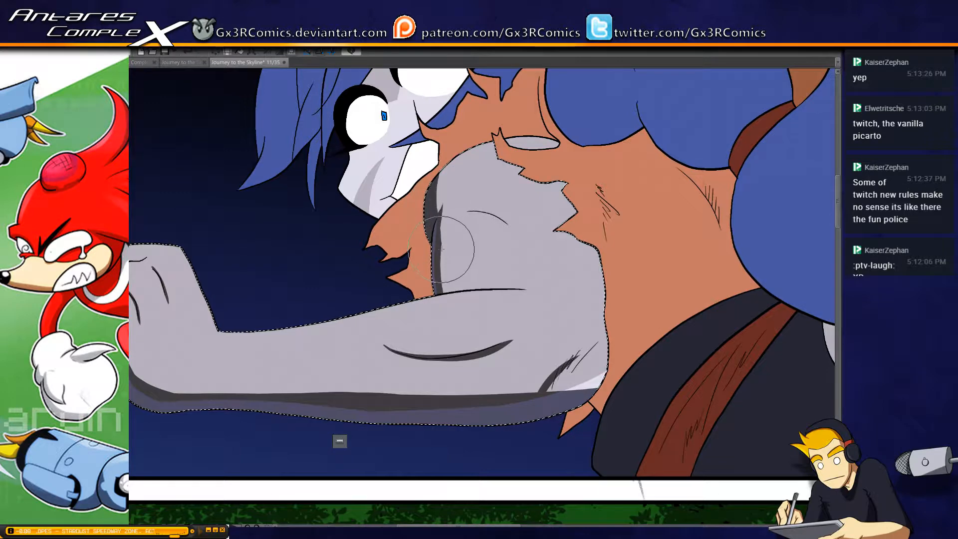
pyautogui.moveTo(441, 250); pyautogui.dragTo(447, 202)
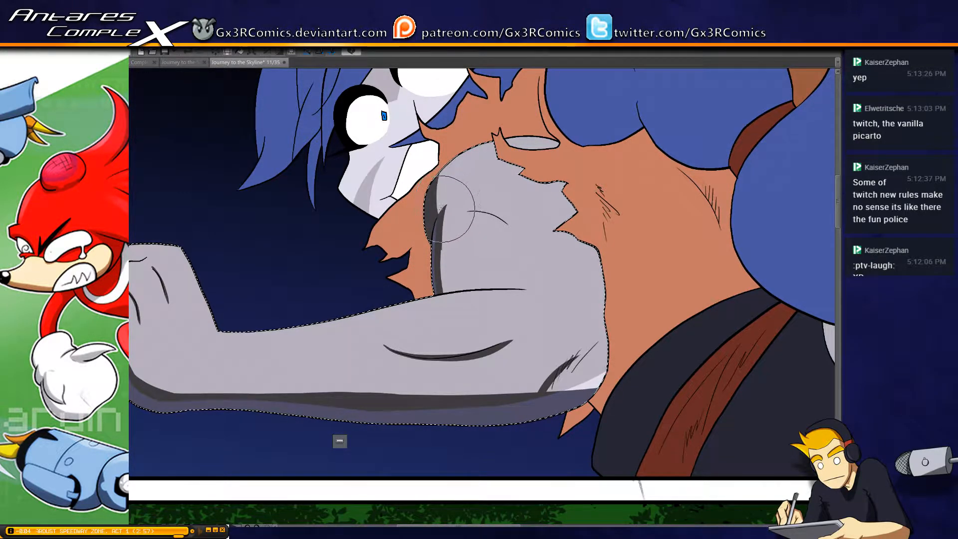
pyautogui.moveTo(439, 279)
pyautogui.mouseDown()
pyautogui.moveTo(452, 309)
pyautogui.moveTo(430, 308)
pyautogui.moveTo(461, 309)
pyautogui.moveTo(426, 309)
pyautogui.moveTo(448, 296)
pyautogui.mouseUp()
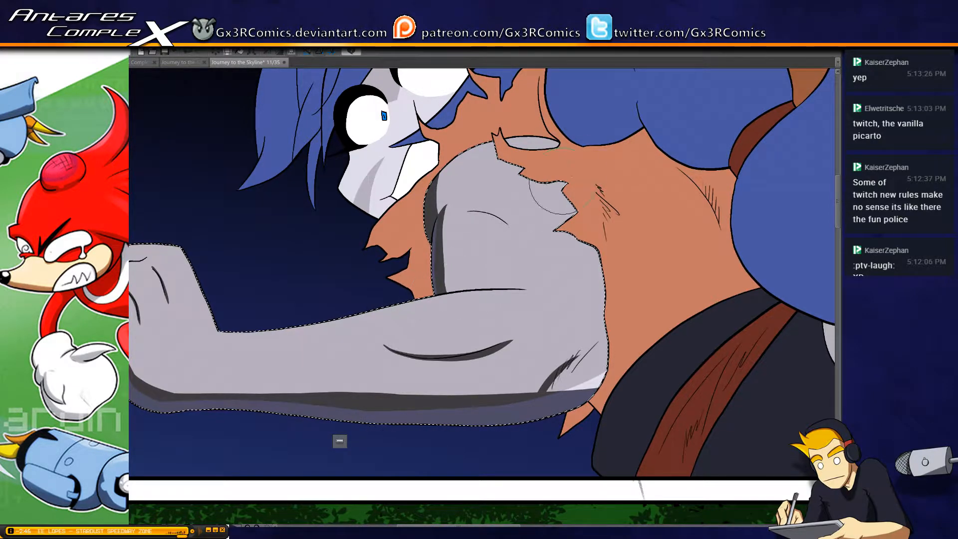
# Paint cast shadows on the upper arm beneath the jagged torn edge of the orange shirt and inside the small tear
pyautogui.press('space')
pyautogui.moveTo(593, 269); pyautogui.dragTo(536, 247)
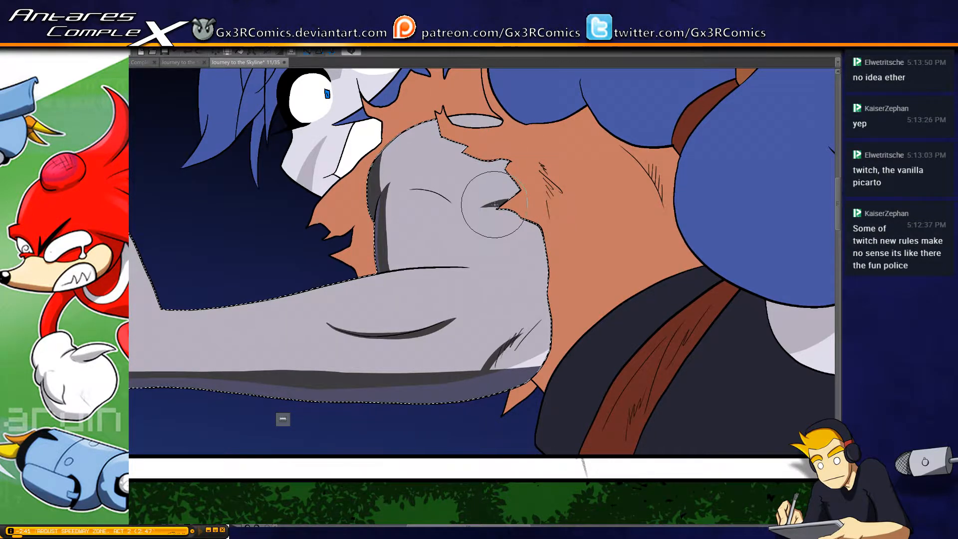
pyautogui.hotkey('ctrl', 'z')
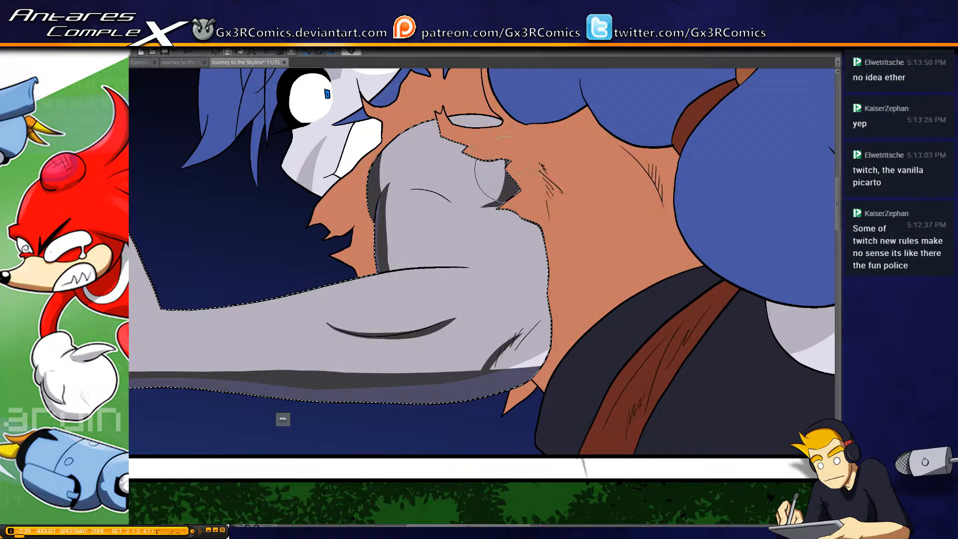
pyautogui.moveTo(484, 125)
pyautogui.mouseDown()
pyautogui.moveTo(481, 188)
pyautogui.moveTo(500, 201)
pyautogui.mouseUp()
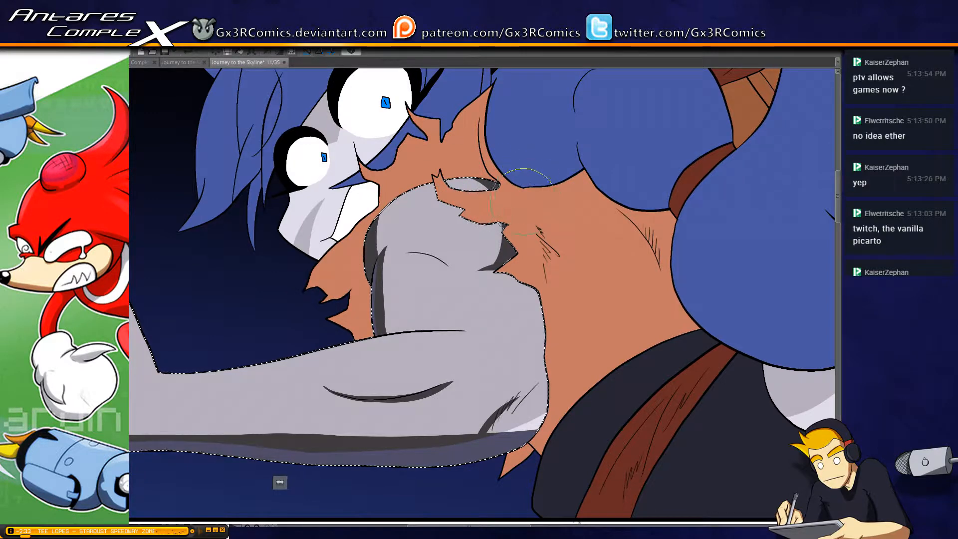
pyautogui.moveTo(516, 233)
pyautogui.mouseDown()
pyautogui.moveTo(466, 237)
pyautogui.moveTo(507, 232)
pyautogui.moveTo(457, 228)
pyautogui.moveTo(475, 211)
pyautogui.moveTo(472, 222)
pyautogui.moveTo(480, 217)
pyautogui.moveTo(435, 209)
pyautogui.mouseUp()
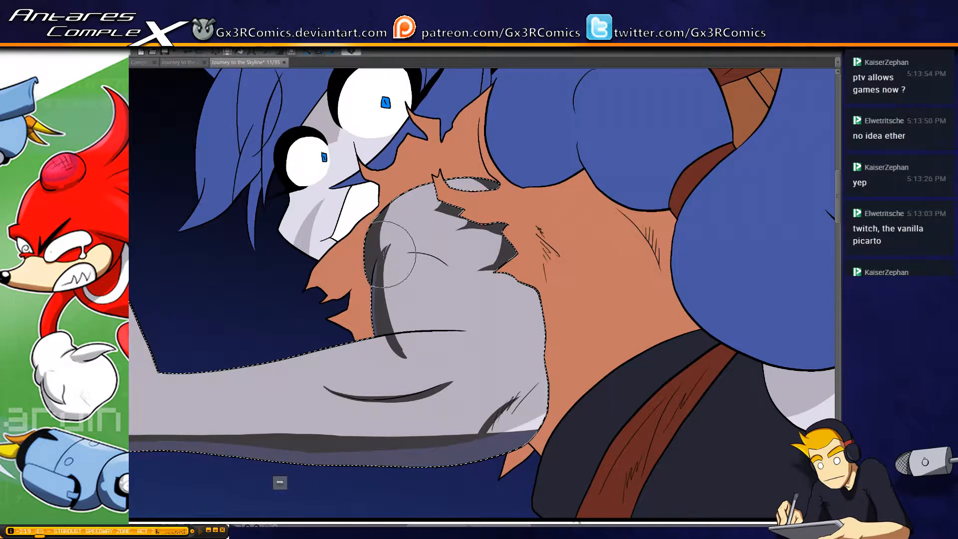
# Widen the upper arm's inner shadow down to the forearm fold and add a thin shadow along the curved muscle line
pyautogui.moveTo(390, 245)
pyautogui.mouseDown()
pyautogui.moveTo(409, 353)
pyautogui.moveTo(386, 297)
pyautogui.moveTo(419, 360)
pyautogui.moveTo(385, 265)
pyautogui.moveTo(422, 358)
pyautogui.moveTo(401, 315)
pyautogui.moveTo(372, 359)
pyautogui.mouseUp()
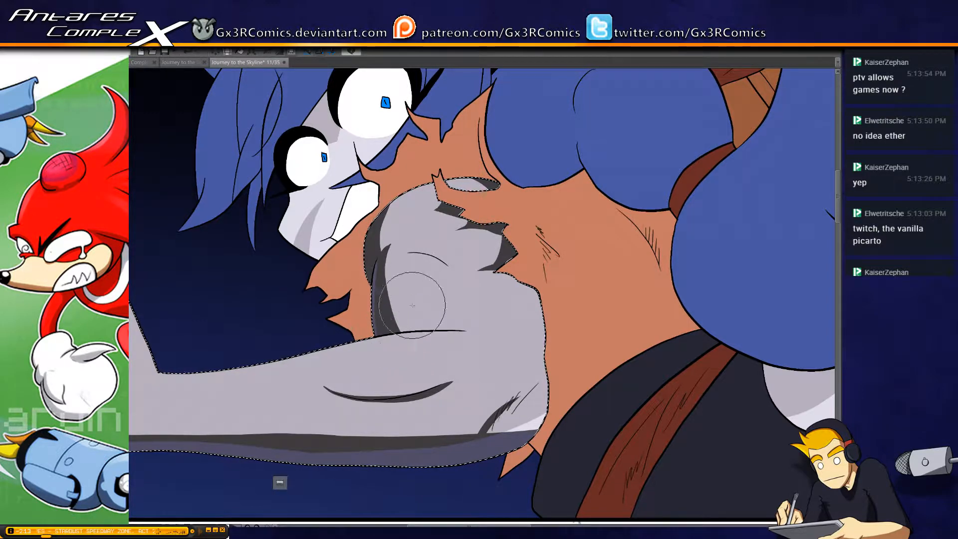
pyautogui.moveTo(438, 267); pyautogui.dragTo(413, 251)
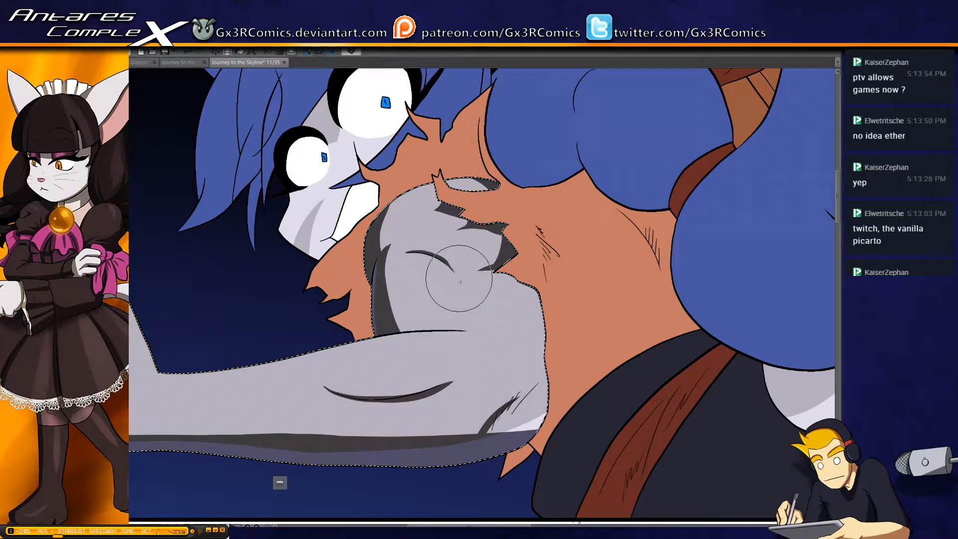
# Select the orange shirt area and paint pointed crease shadows over the wrinkle lines beside the torn sleeve
pyautogui.moveTo(547, 358)
pyautogui.mouseDown()
pyautogui.moveTo(474, 348)
pyautogui.moveTo(429, 369)
pyautogui.mouseUp()
pyautogui.keyDown('shift'); pyautogui.click(477, 259); pyautogui.keyUp('shift')
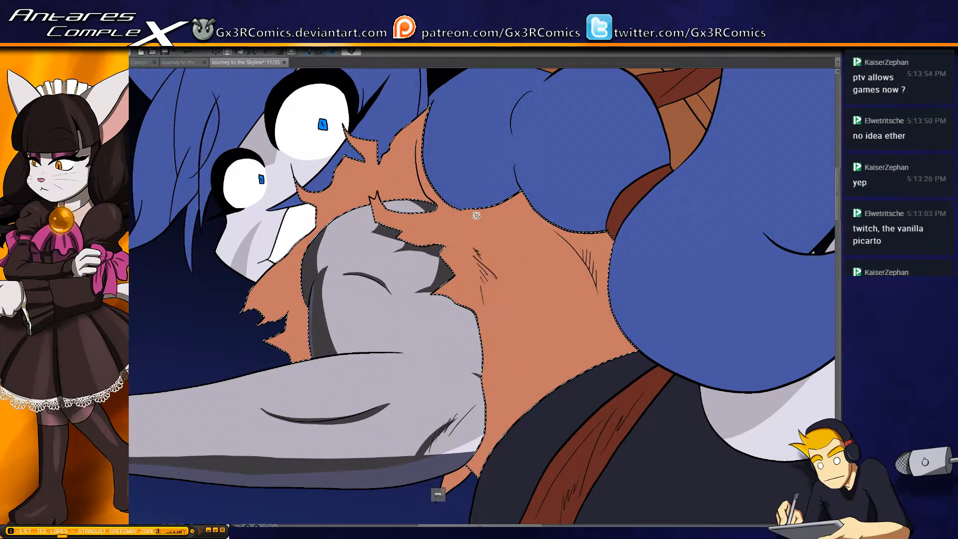
pyautogui.moveTo(472, 237); pyautogui.dragTo(482, 299)
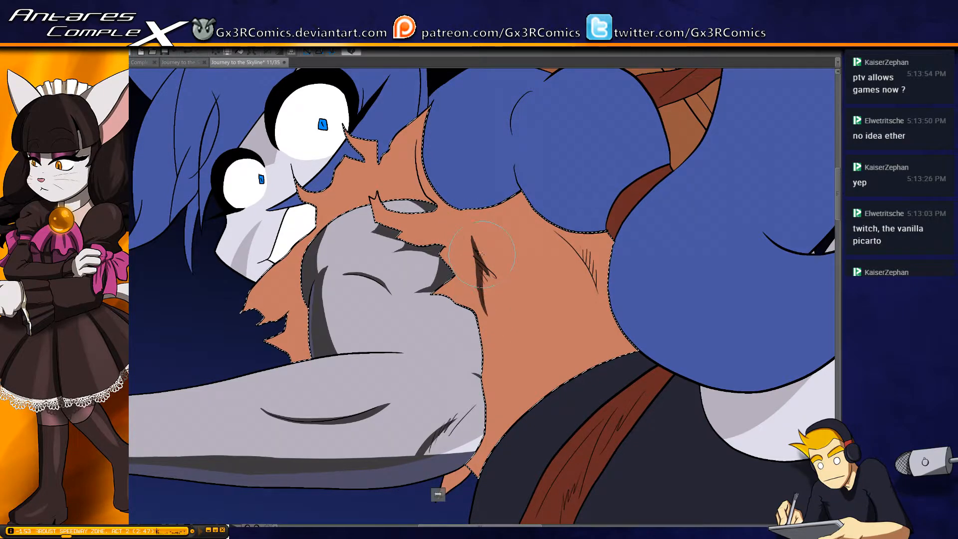
pyautogui.moveTo(475, 250)
pyautogui.mouseDown()
pyautogui.moveTo(496, 294)
pyautogui.moveTo(519, 296)
pyautogui.mouseUp()
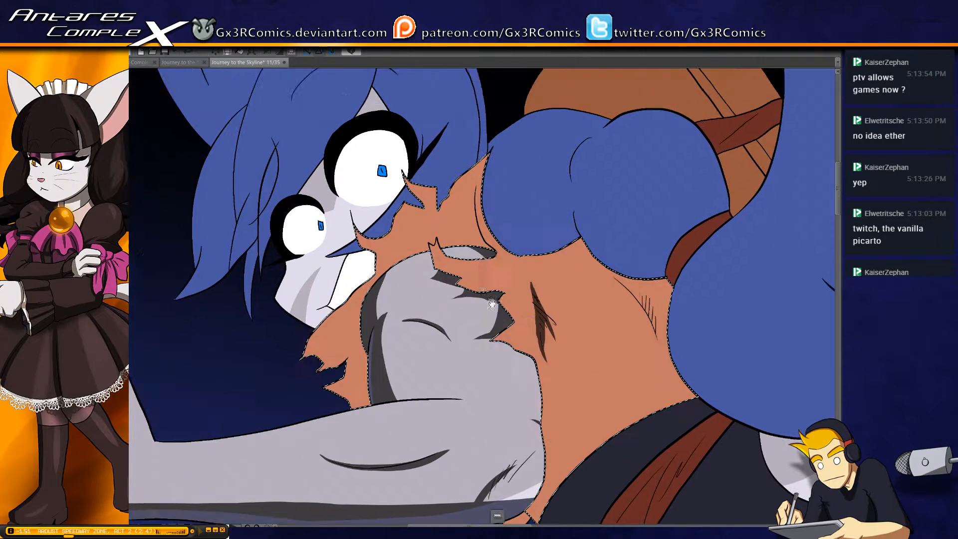
# Paint shadows along the shirt's collar fold and the torn fabric around the shoulder, redoing the band above the arm
pyautogui.moveTo(467, 170); pyautogui.dragTo(478, 233)
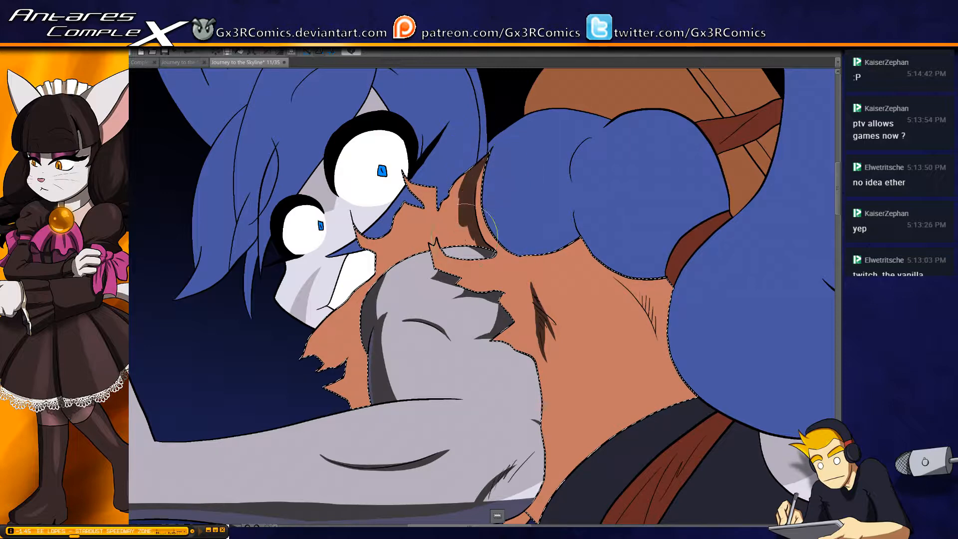
pyautogui.moveTo(475, 268); pyautogui.dragTo(491, 256)
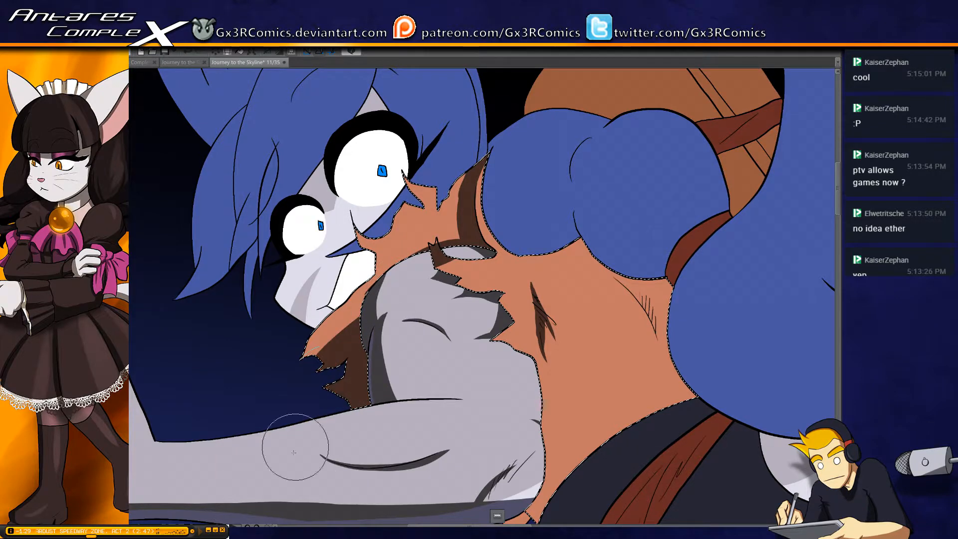
pyautogui.moveTo(296, 447); pyautogui.dragTo(383, 335)
pyautogui.hotkey('ctrl', 'z')
pyautogui.moveTo(373, 284); pyautogui.dragTo(352, 338)
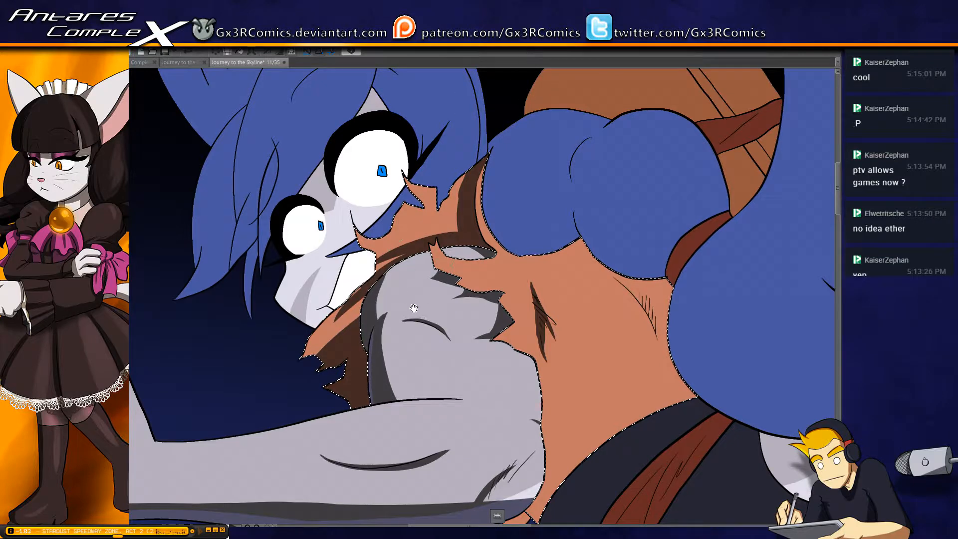
# Select the small torn scrap of orange shirt below the elbow, shade it completely and clear the selection
pyautogui.moveTo(432, 236); pyautogui.dragTo(416, 12)
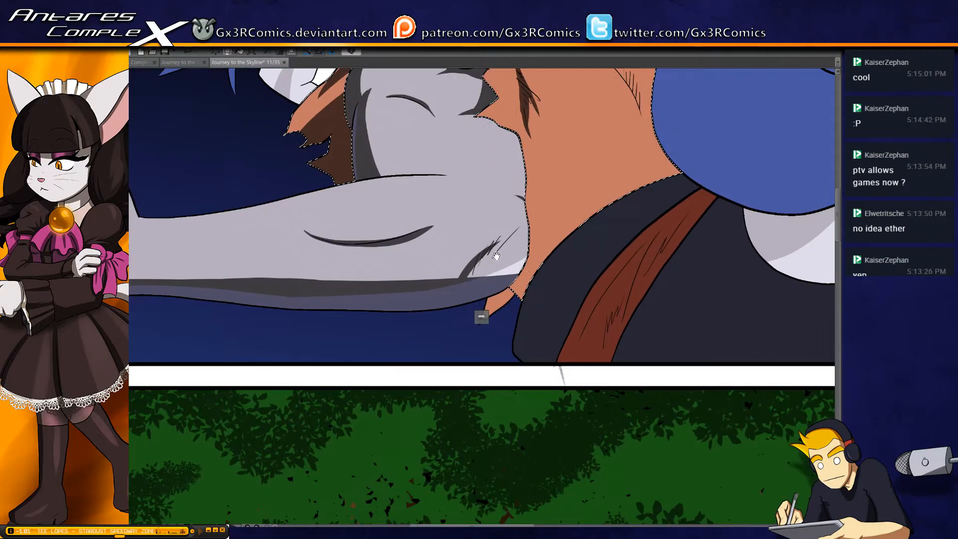
pyautogui.click(510, 291)
pyautogui.hotkey('ctrl', 'd')
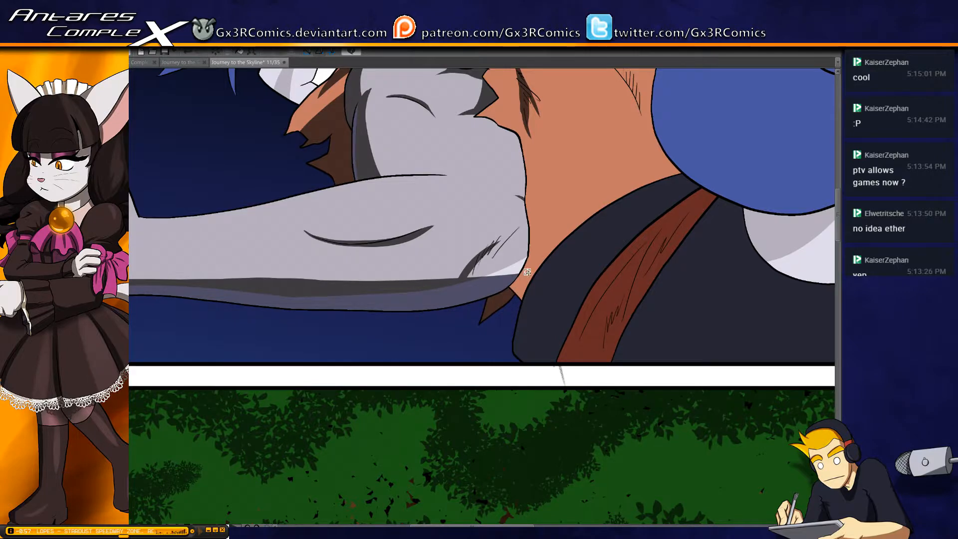
# Select the main orange shirt area and paint a broad shadow along its lower edge above the dark clothing
pyautogui.click(528, 272)
pyautogui.moveTo(582, 274); pyautogui.dragTo(467, 352)
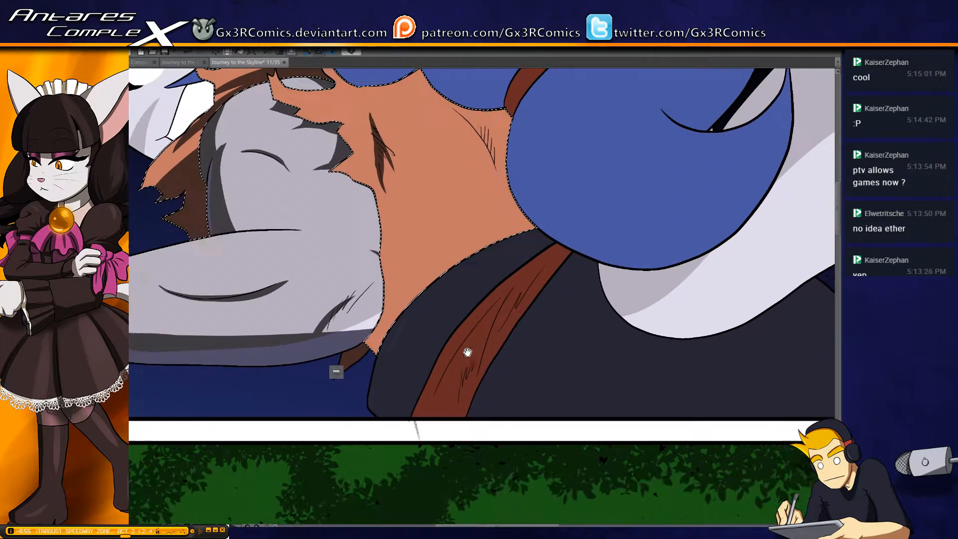
pyautogui.moveTo(382, 341)
pyautogui.mouseDown()
pyautogui.moveTo(439, 272)
pyautogui.moveTo(450, 290)
pyautogui.mouseUp()
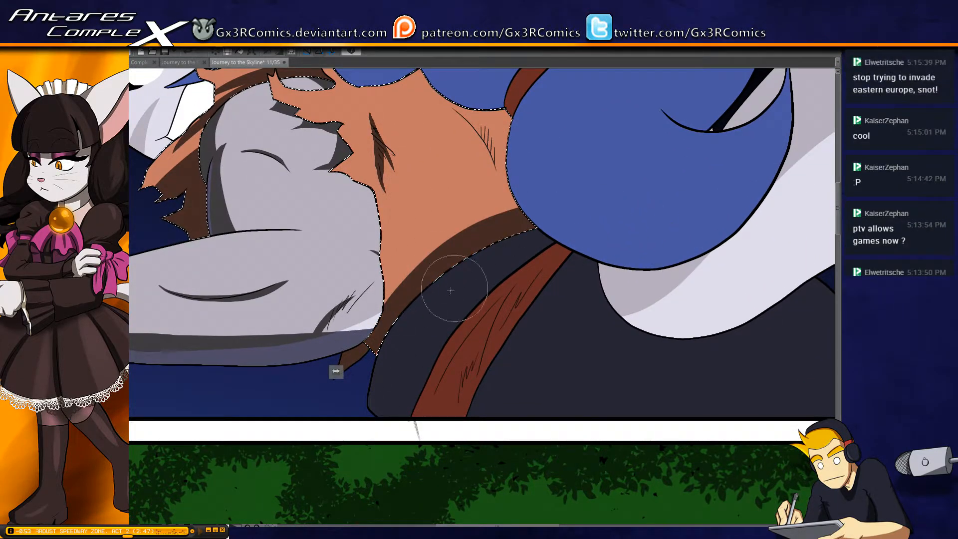
pyautogui.moveTo(355, 363)
pyautogui.mouseDown()
pyautogui.moveTo(454, 279)
pyautogui.moveTo(544, 232)
pyautogui.moveTo(605, 237)
pyautogui.mouseUp()
pyautogui.moveTo(351, 288); pyautogui.dragTo(489, 125)
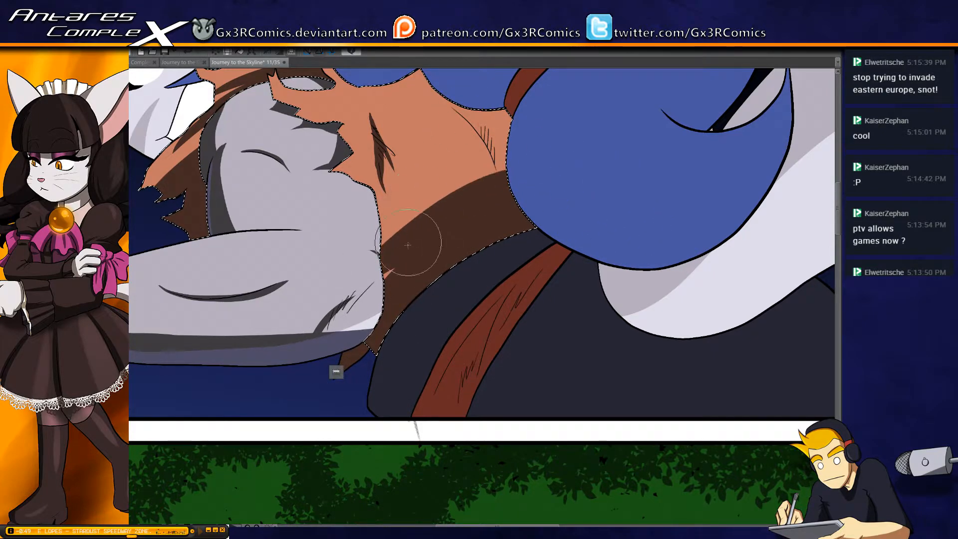
# Paint a curved shadow on the shirt beneath the rounded blue shapes, redoing strokes until it joins the lower shadow
pyautogui.moveTo(420, 75); pyautogui.dragTo(519, 224)
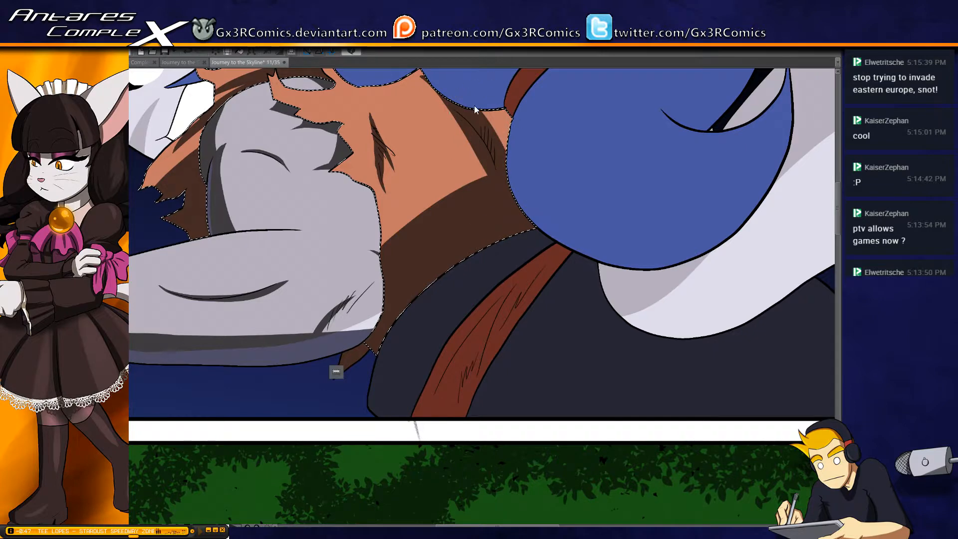
pyautogui.hotkey('ctrl', 'z')
pyautogui.moveTo(423, 78)
pyautogui.mouseDown()
pyautogui.moveTo(517, 201)
pyautogui.moveTo(458, 97)
pyautogui.moveTo(432, 88)
pyautogui.moveTo(509, 175)
pyautogui.mouseUp()
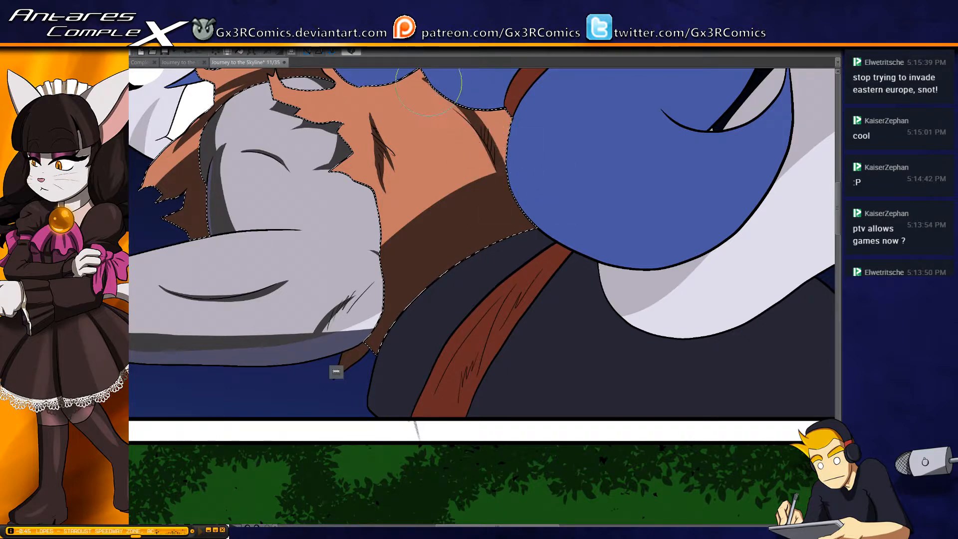
pyautogui.moveTo(449, 102); pyautogui.dragTo(499, 163)
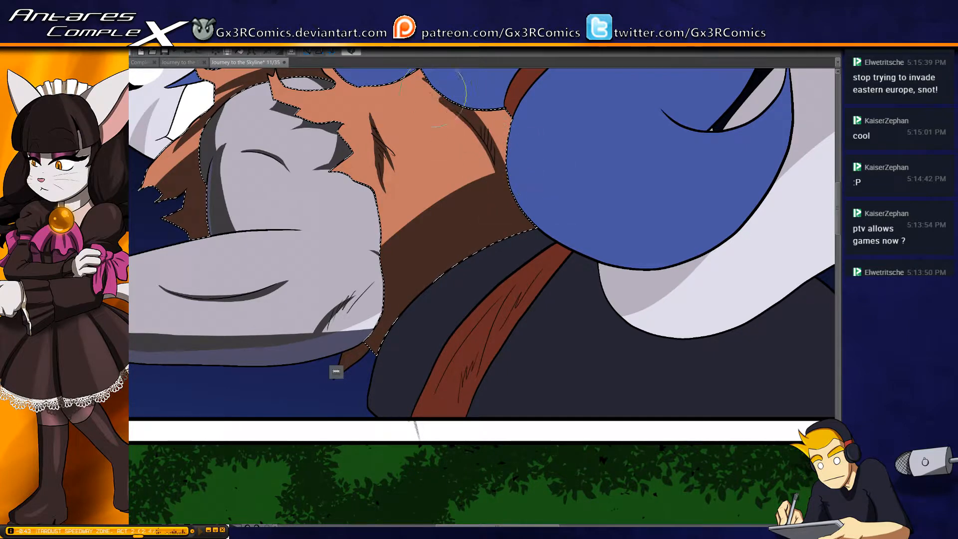
pyautogui.moveTo(422, 84); pyautogui.dragTo(482, 135)
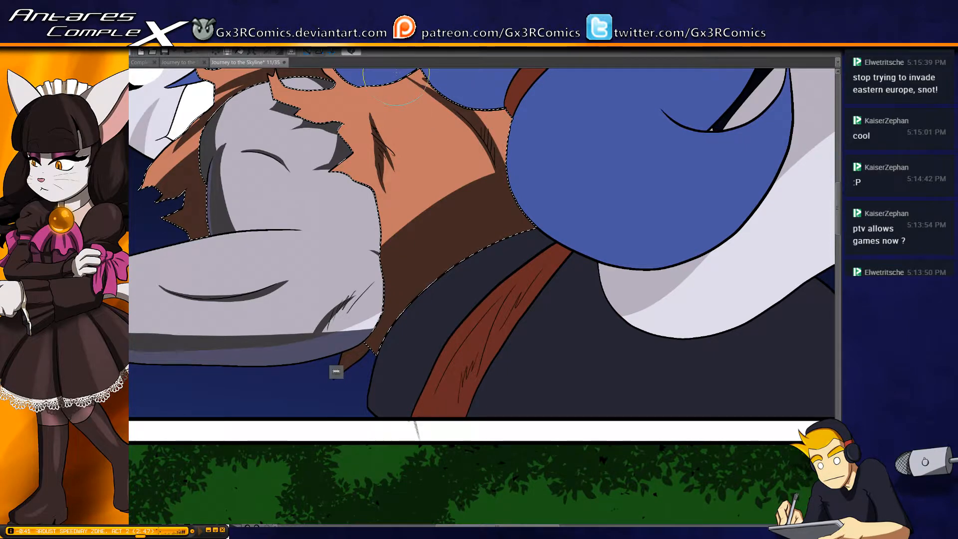
pyautogui.moveTo(477, 100)
pyautogui.mouseDown()
pyautogui.moveTo(508, 149)
pyautogui.moveTo(524, 263)
pyautogui.moveTo(449, 202)
pyautogui.moveTo(529, 257)
pyautogui.mouseUp()
pyautogui.press('space')
pyautogui.hotkey('ctrl', 'z')
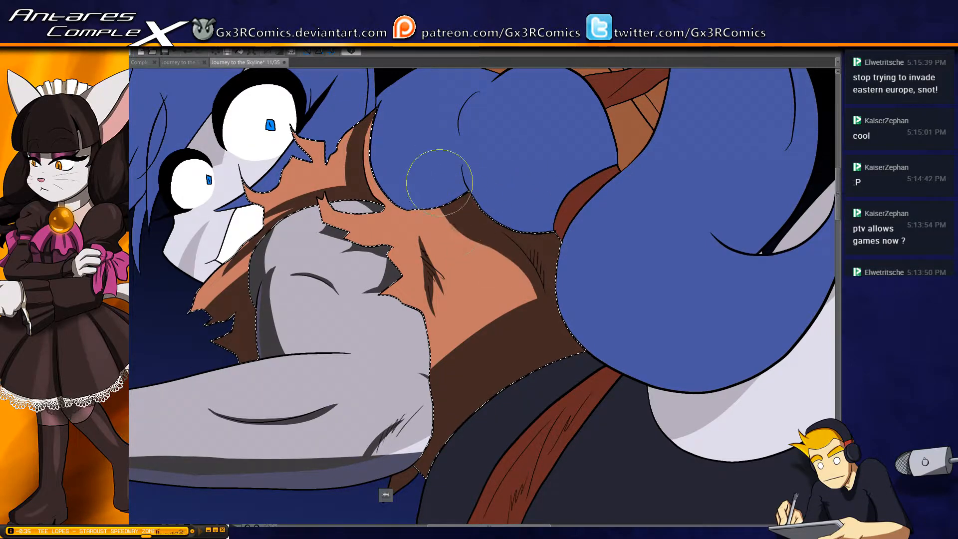
pyautogui.moveTo(444, 206); pyautogui.dragTo(529, 255)
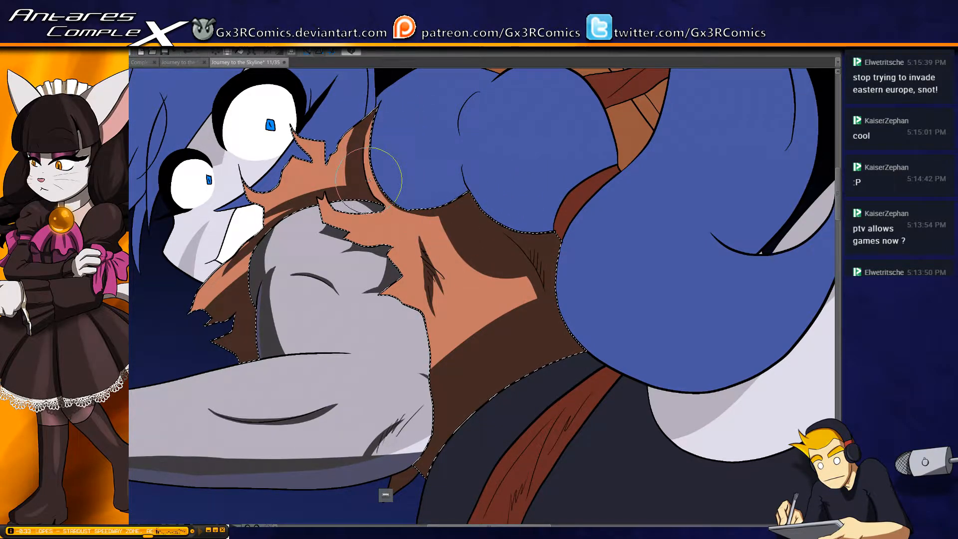
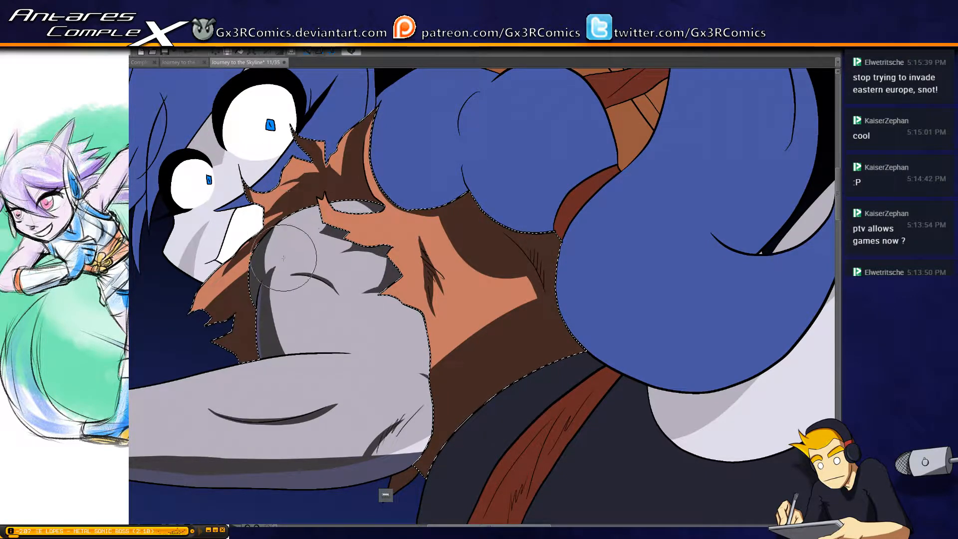
# Select the pale face area and paint dark shadow along the jaw, beside the eyes and across the forehead under the hair
pyautogui.hotkey('ctrl', 'd')
pyautogui.moveTo(237, 270); pyautogui.dragTo(296, 278)
pyautogui.keyDown('shift'); pyautogui.click(265, 256); pyautogui.keyUp('shift')
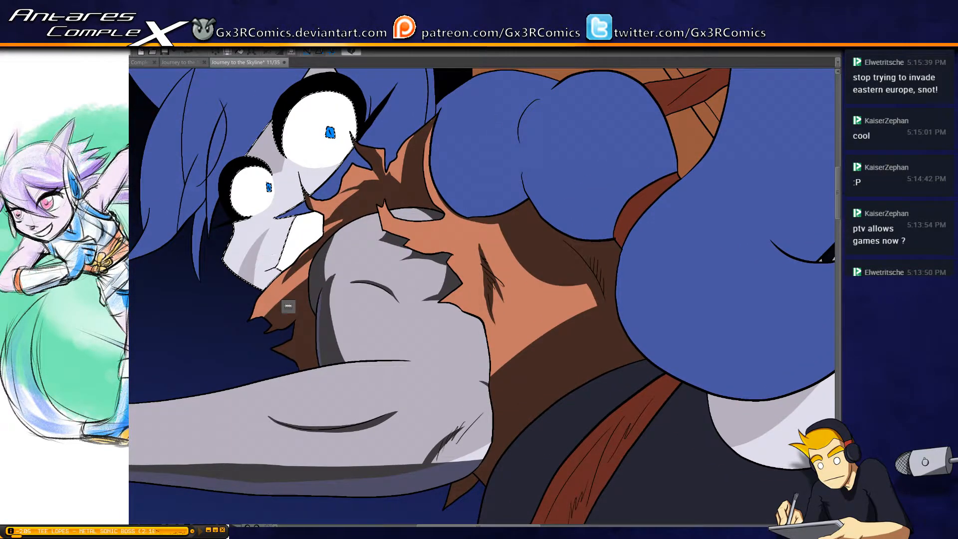
pyautogui.press('b')
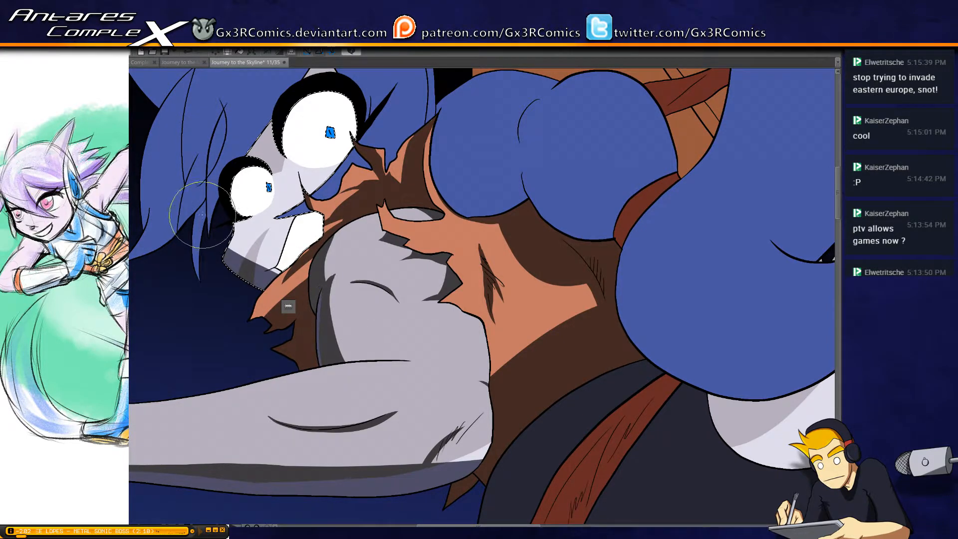
pyautogui.moveTo(202, 216); pyautogui.dragTo(314, 310)
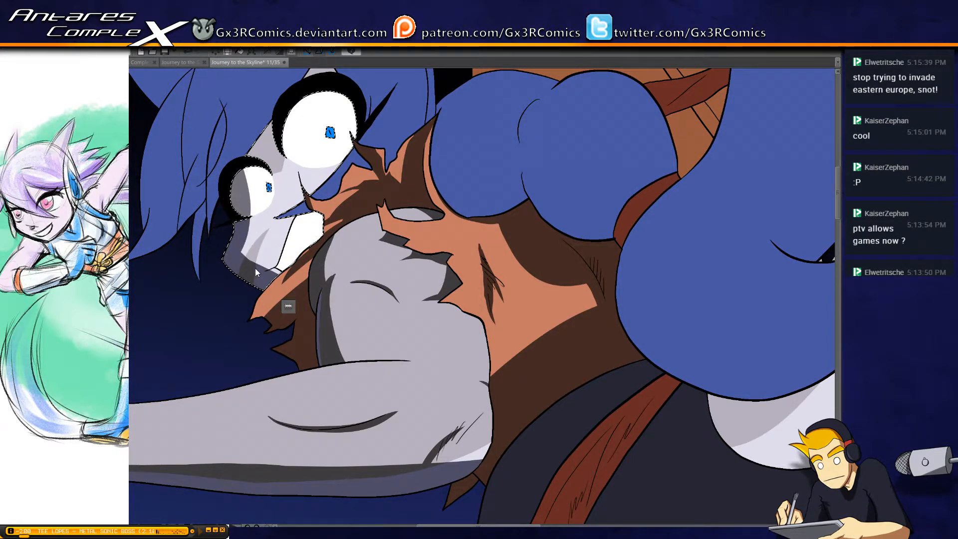
pyautogui.moveTo(233, 237); pyautogui.dragTo(264, 276)
pyautogui.moveTo(233, 220)
pyautogui.mouseDown()
pyautogui.moveTo(238, 256)
pyautogui.moveTo(306, 282)
pyautogui.moveTo(248, 248)
pyautogui.moveTo(231, 250)
pyautogui.moveTo(238, 221)
pyautogui.mouseUp()
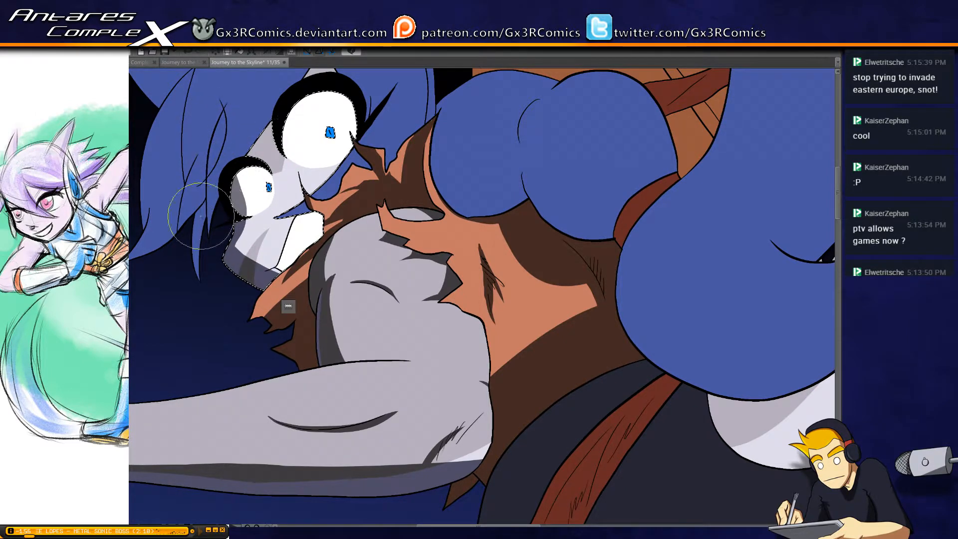
pyautogui.moveTo(298, 145); pyautogui.dragTo(255, 250)
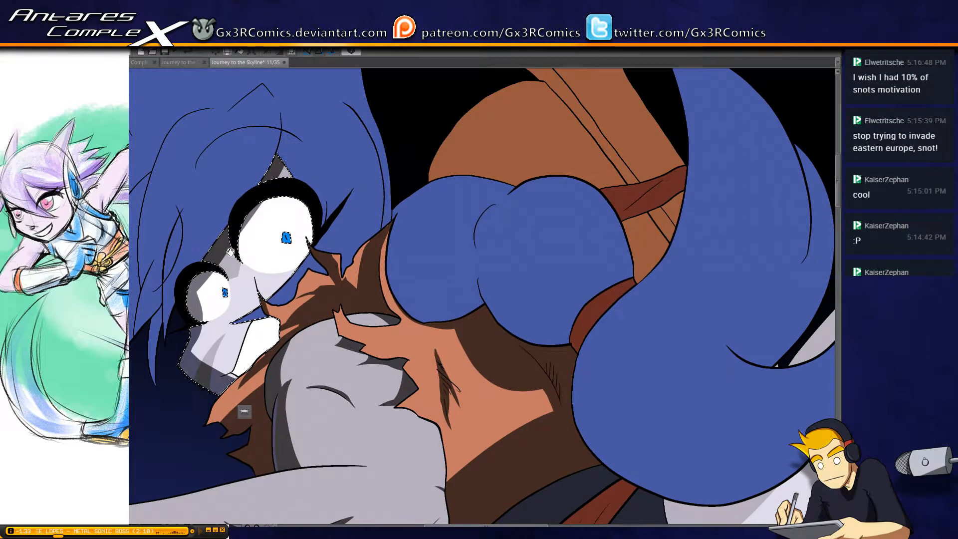
# Select the main blue hair area around the face for shading
pyautogui.moveTo(128, 365); pyautogui.dragTo(187, 342)
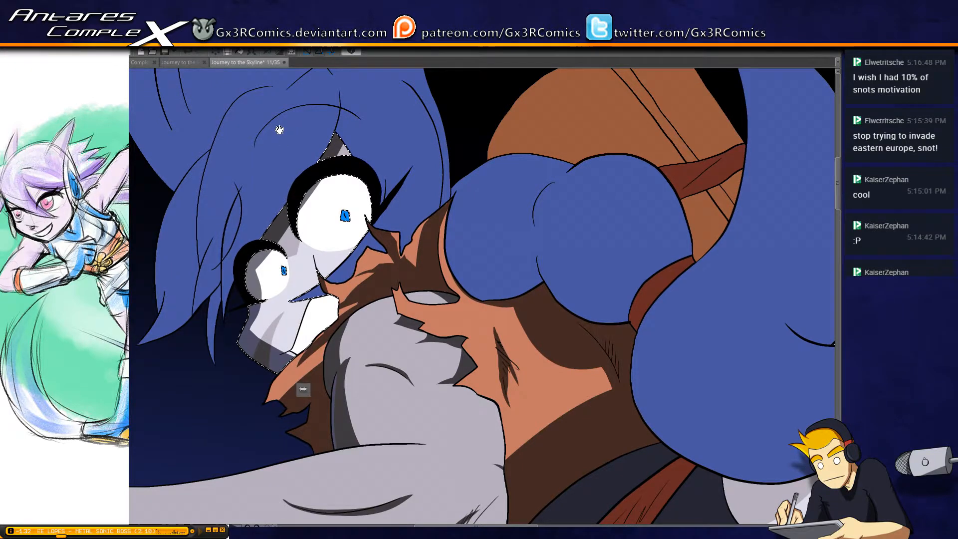
pyautogui.press('w')
pyautogui.click(232, 196)
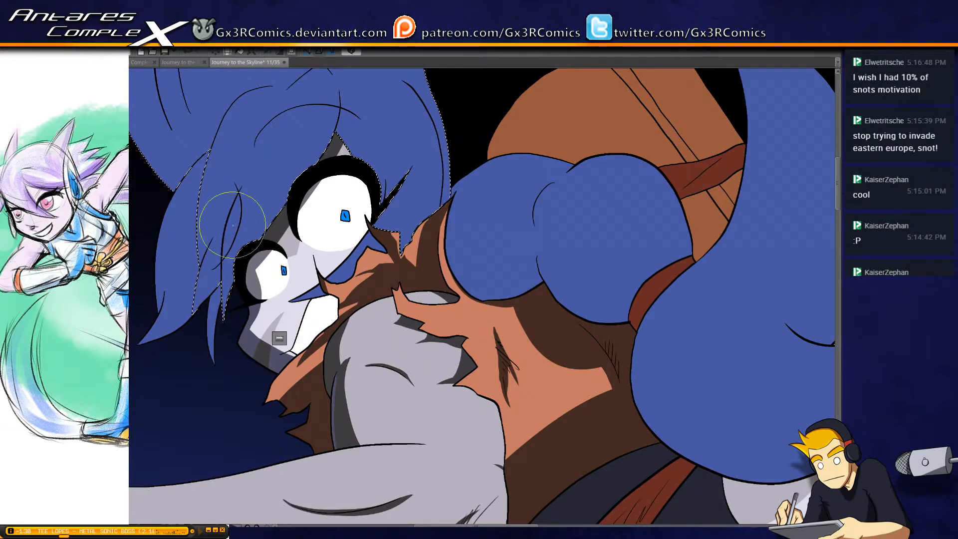
pyautogui.scroll(1, 230, 222)
pyautogui.moveTo(221, 159); pyautogui.dragTo(231, 268)
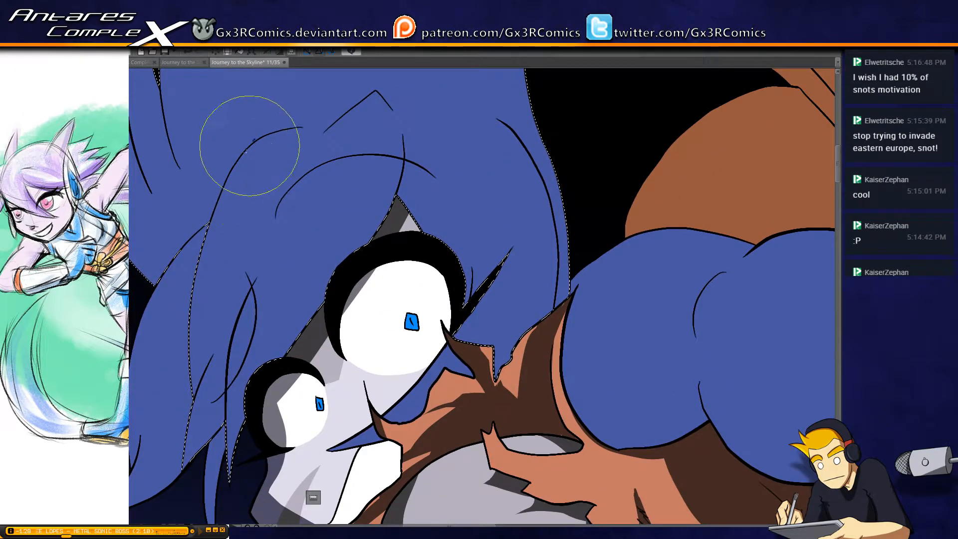
pyautogui.moveTo(260, 140)
pyautogui.mouseDown()
pyautogui.moveTo(218, 226)
pyautogui.moveTo(202, 401)
pyautogui.mouseUp()
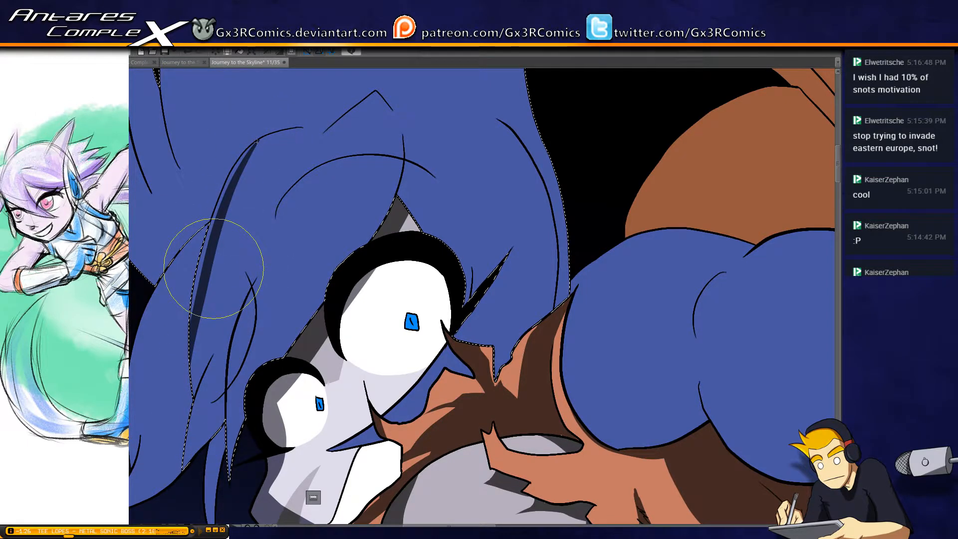
pyautogui.hotkey('ctrl', 'z')
pyautogui.moveTo(254, 141); pyautogui.dragTo(191, 403)
pyautogui.hotkey('ctrl', 'z')
# Paint a tapering shadow down the curved parting line of the bangs, with a pointed shadow branching into the lower strands
pyautogui.moveTo(252, 144); pyautogui.dragTo(200, 276)
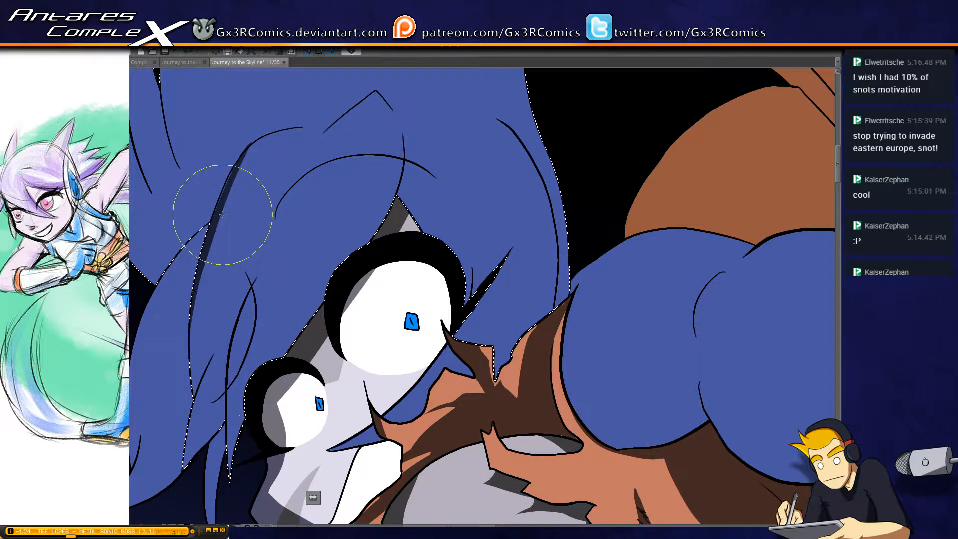
pyautogui.moveTo(223, 214)
pyautogui.mouseDown()
pyautogui.moveTo(193, 320)
pyautogui.moveTo(194, 348)
pyautogui.moveTo(204, 275)
pyautogui.moveTo(192, 418)
pyautogui.mouseUp()
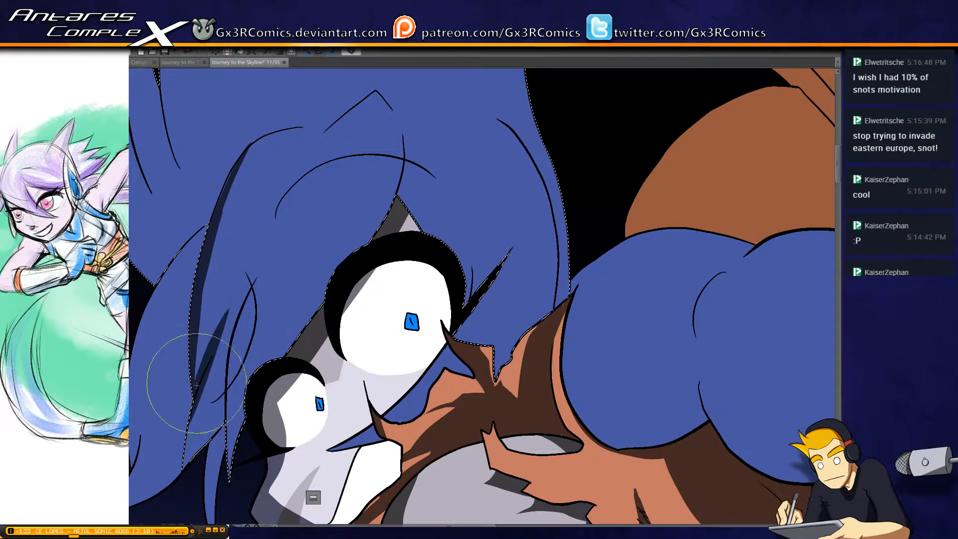
pyautogui.moveTo(243, 299); pyautogui.dragTo(183, 444)
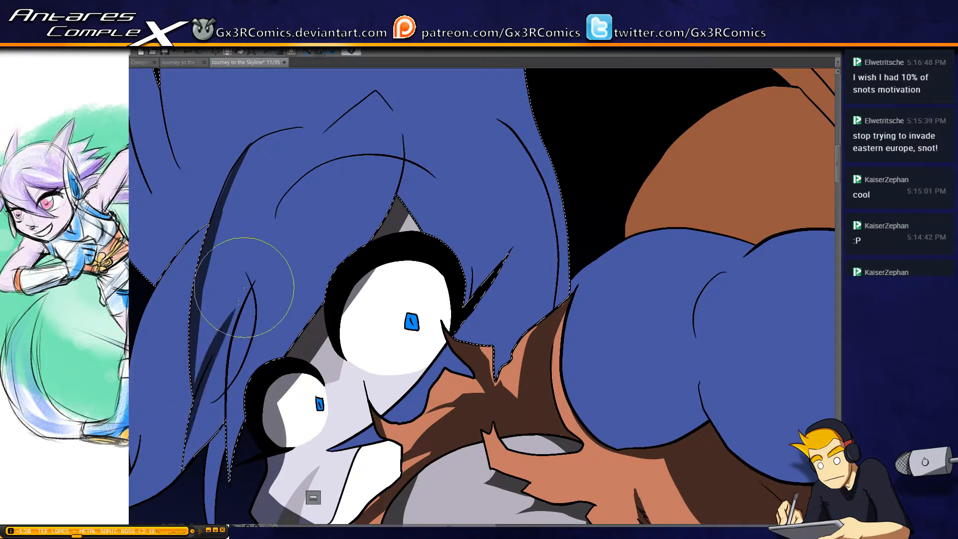
pyautogui.moveTo(209, 209); pyautogui.dragTo(197, 368)
pyautogui.moveTo(246, 160); pyautogui.dragTo(198, 343)
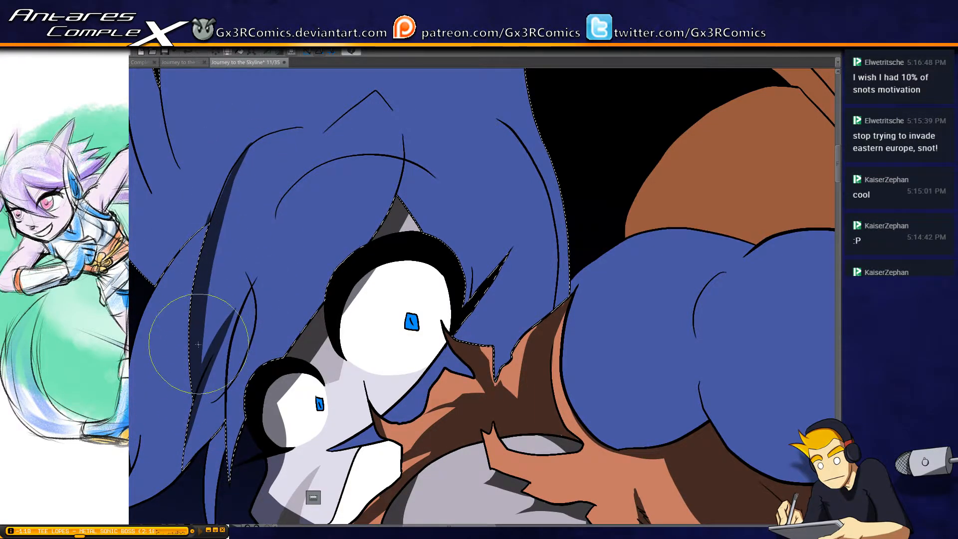
pyautogui.moveTo(252, 148); pyautogui.dragTo(210, 224)
pyautogui.moveTo(255, 143); pyautogui.dragTo(221, 207)
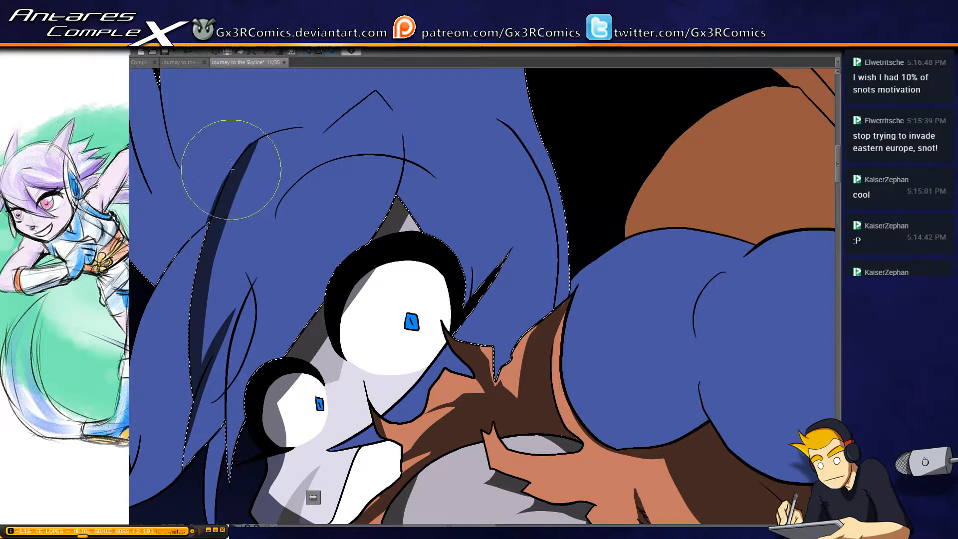
pyautogui.moveTo(233, 163)
pyautogui.mouseDown()
pyautogui.moveTo(229, 199)
pyautogui.moveTo(213, 190)
pyautogui.mouseUp()
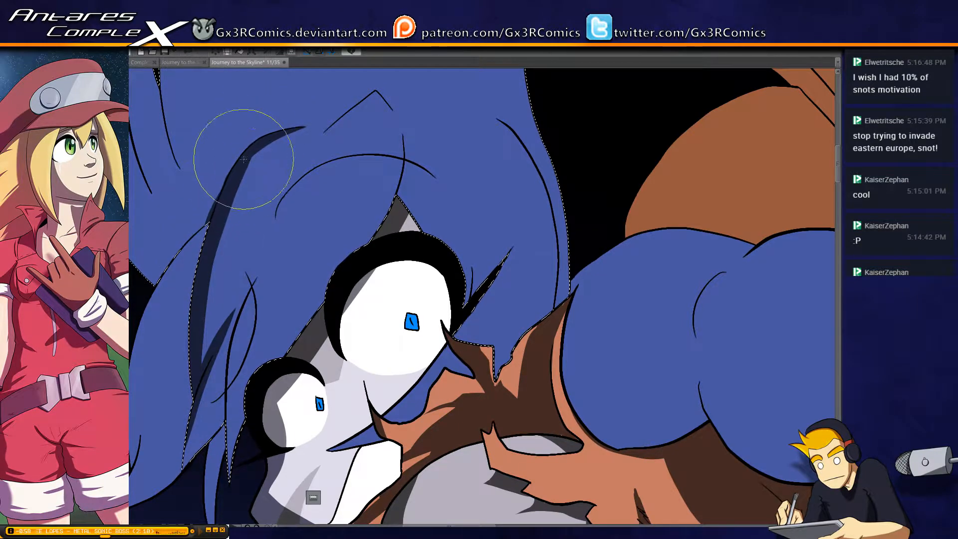
# Paint shadow along the outer edge of the large side hair spike and the thin spike beside it
pyautogui.moveTo(195, 260); pyautogui.dragTo(307, 304)
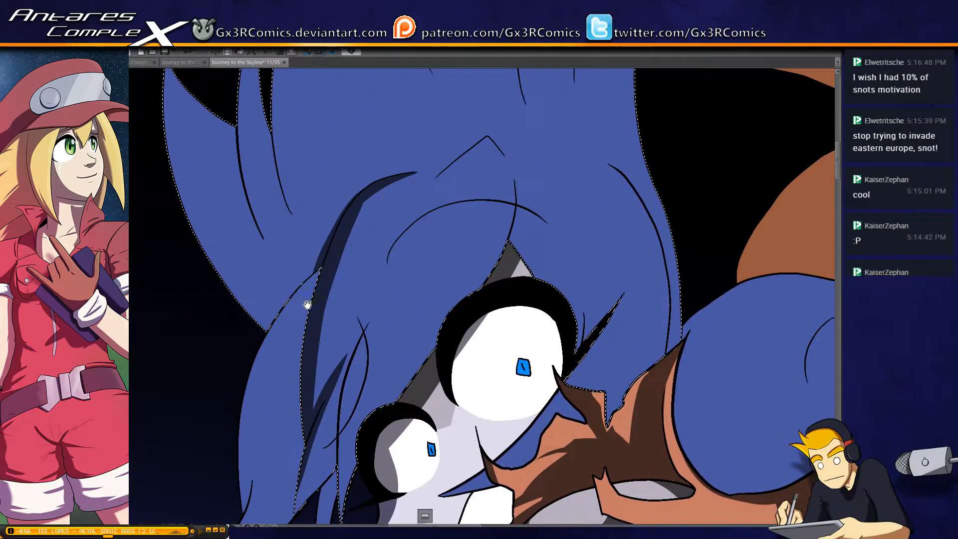
pyautogui.moveTo(173, 120)
pyautogui.mouseDown()
pyautogui.moveTo(176, 176)
pyautogui.moveTo(250, 357)
pyautogui.moveTo(298, 371)
pyautogui.mouseUp()
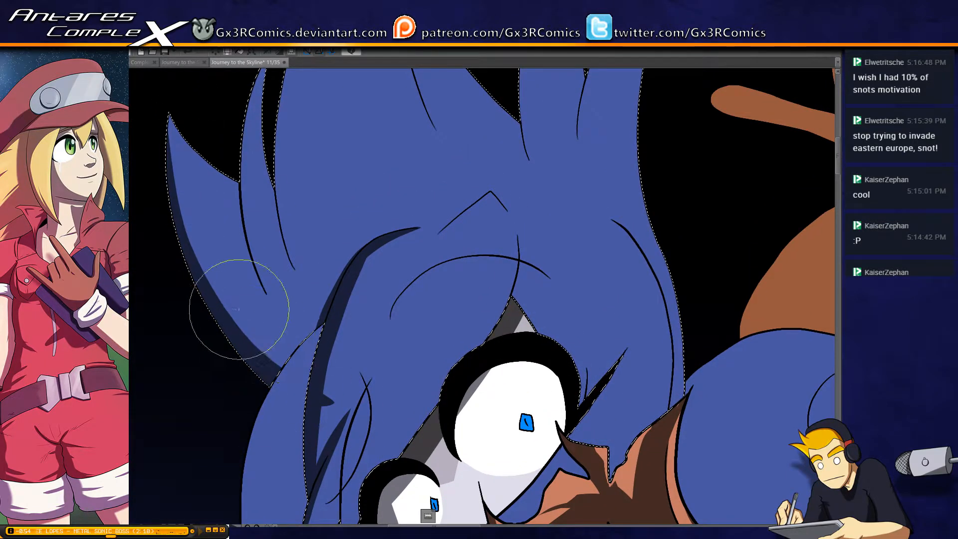
pyautogui.moveTo(240, 310); pyautogui.dragTo(320, 389)
pyautogui.hotkey('ctrl', 'z')
pyautogui.moveTo(190, 311); pyautogui.dragTo(290, 381)
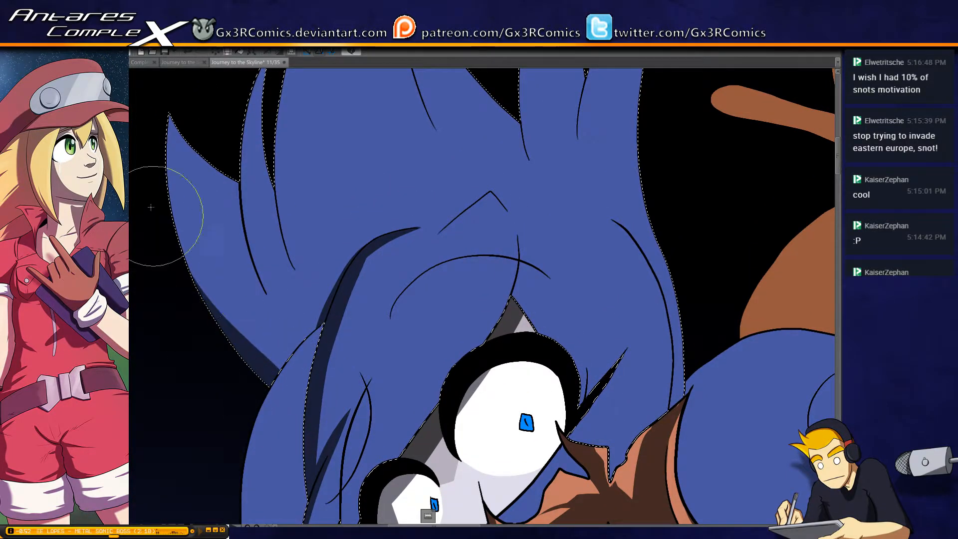
pyautogui.moveTo(192, 269); pyautogui.dragTo(293, 378)
pyautogui.moveTo(178, 245); pyautogui.dragTo(293, 369)
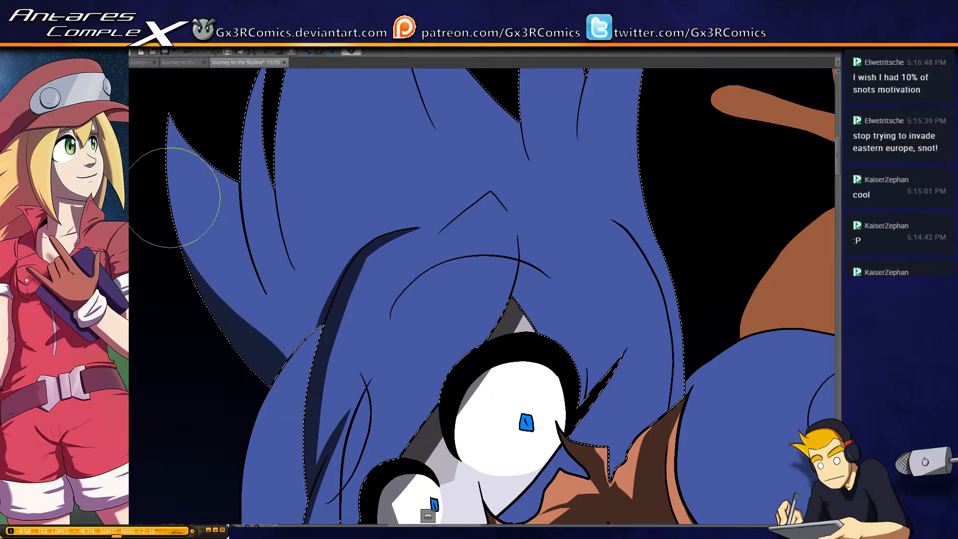
pyautogui.moveTo(172, 217); pyautogui.dragTo(298, 362)
pyautogui.moveTo(167, 217); pyautogui.dragTo(303, 363)
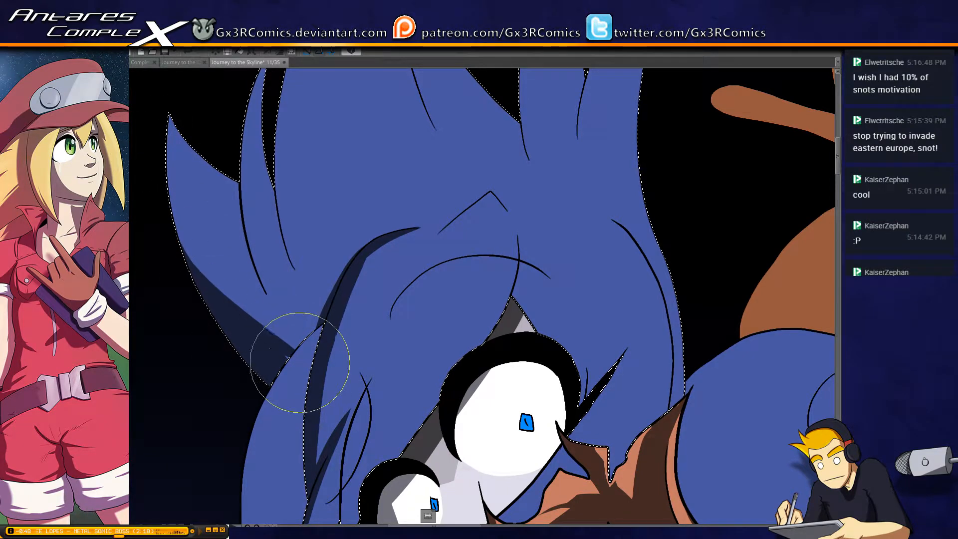
pyautogui.moveTo(218, 274); pyautogui.dragTo(250, 326)
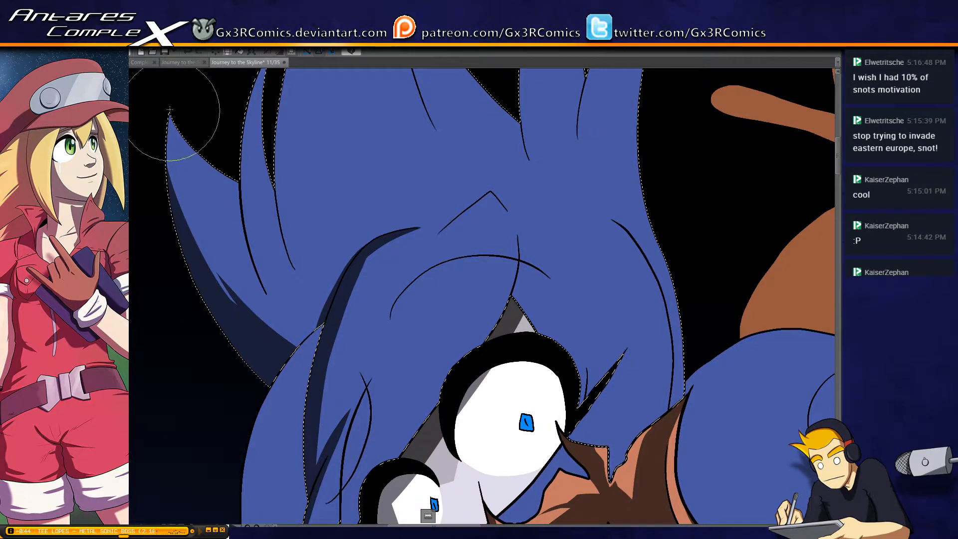
pyautogui.moveTo(242, 134); pyautogui.dragTo(235, 166)
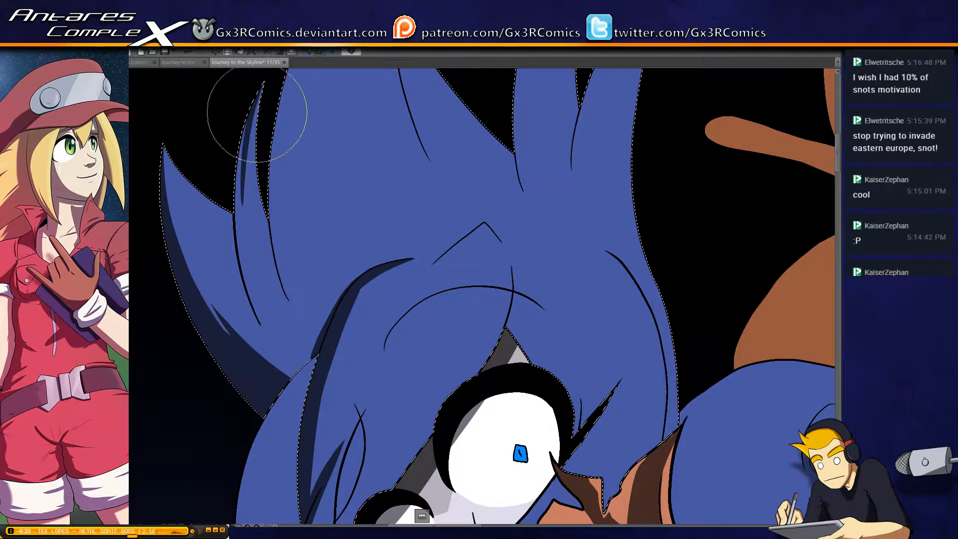
pyautogui.moveTo(256, 96); pyautogui.dragTo(245, 129)
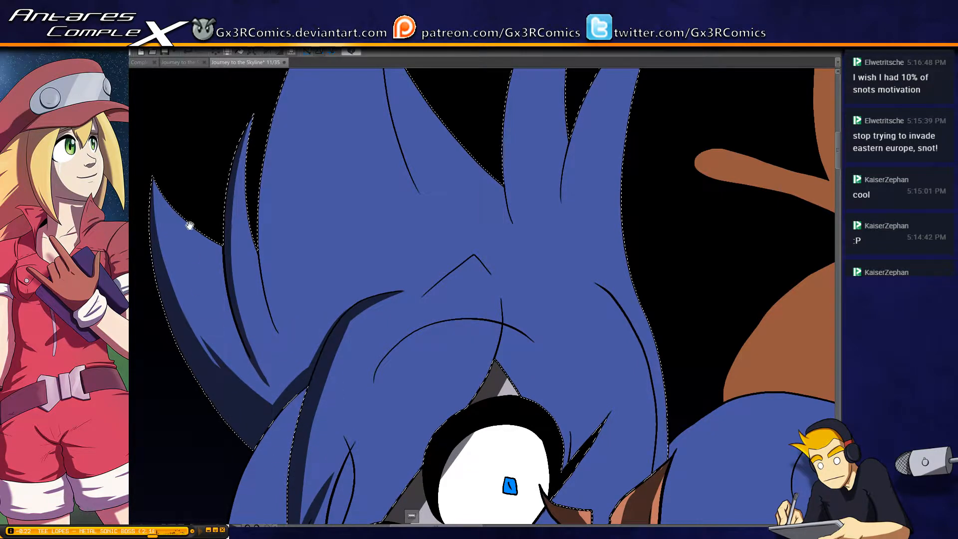
# Select the long hair lock beside the bangs and paint shadows down its edges, upper part and pointed tip
pyautogui.moveTo(311, 359)
pyautogui.mouseDown()
pyautogui.moveTo(282, 205)
pyautogui.moveTo(280, 117)
pyautogui.mouseUp()
pyautogui.press('w')
pyautogui.click(241, 344)
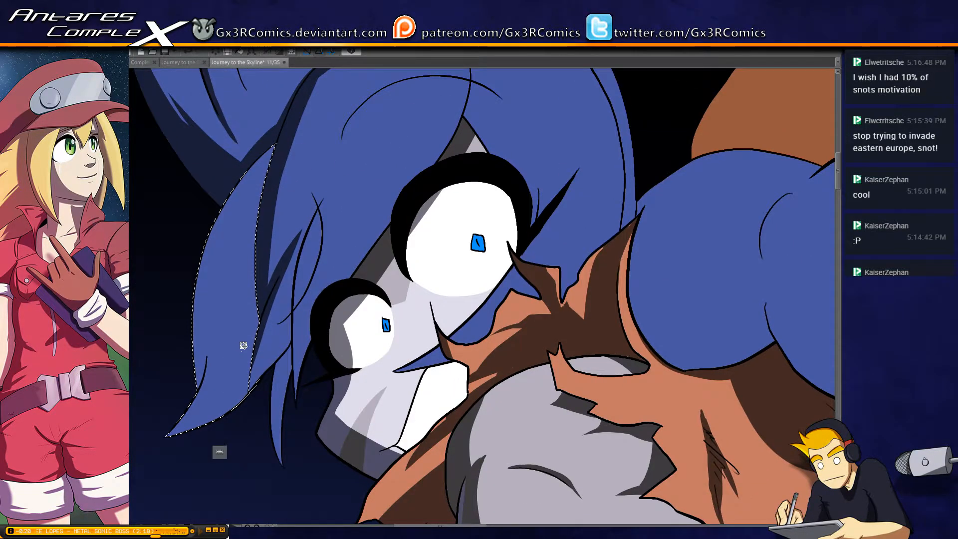
pyautogui.moveTo(243, 343); pyautogui.dragTo(353, 248)
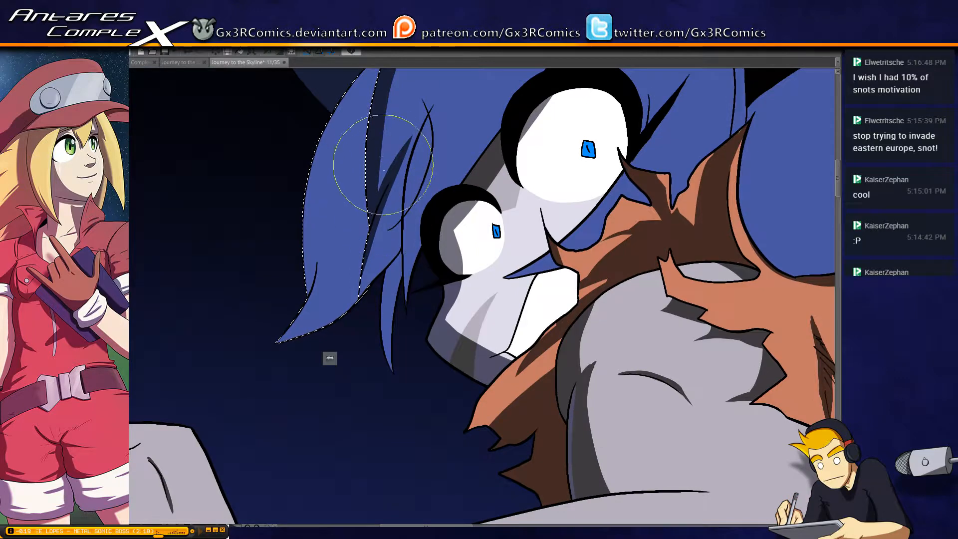
pyautogui.moveTo(384, 175)
pyautogui.mouseDown()
pyautogui.moveTo(354, 319)
pyautogui.moveTo(372, 271)
pyautogui.mouseUp()
pyautogui.moveTo(387, 122); pyautogui.dragTo(364, 364)
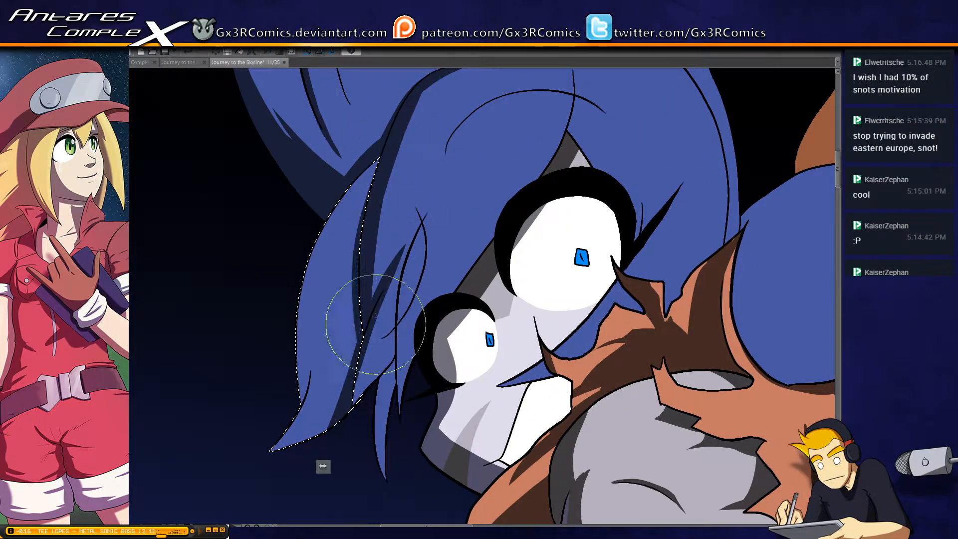
pyautogui.moveTo(368, 182); pyautogui.dragTo(386, 391)
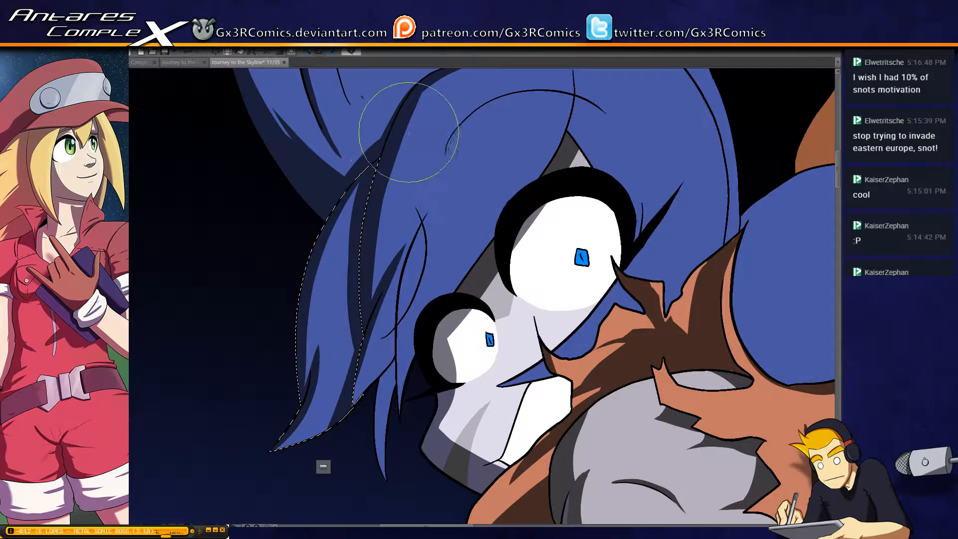
pyautogui.moveTo(387, 168); pyautogui.dragTo(305, 370)
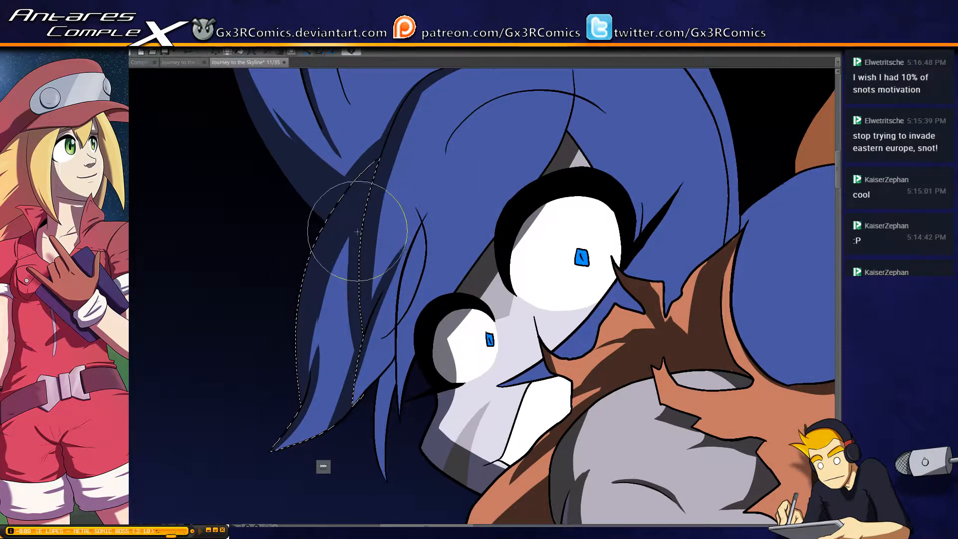
pyautogui.moveTo(365, 395); pyautogui.dragTo(361, 369)
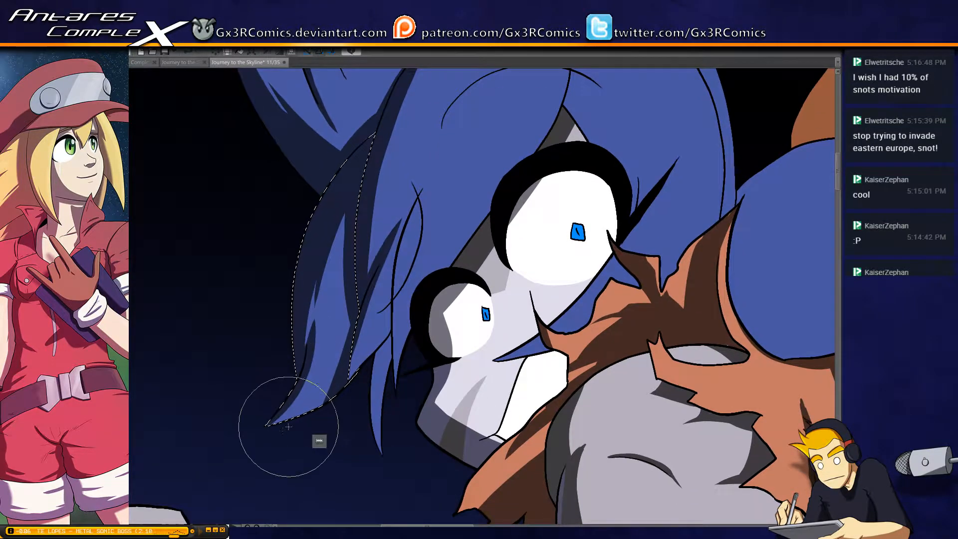
pyautogui.moveTo(299, 414); pyautogui.dragTo(350, 305)
# Select the thin hair strand hanging beside the face and shade one edge down to its tip
pyautogui.press('w')
pyautogui.click(386, 363)
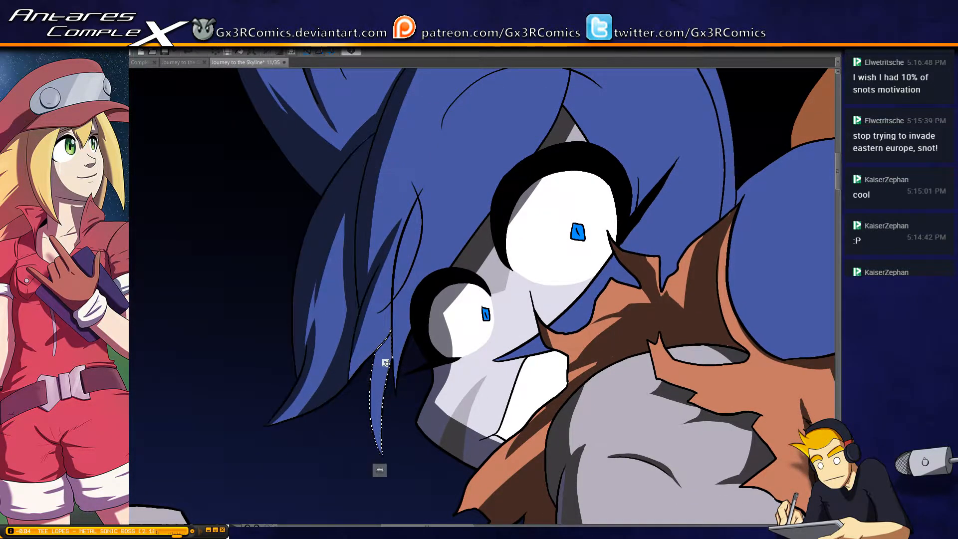
pyautogui.moveTo(381, 215); pyautogui.dragTo(367, 86)
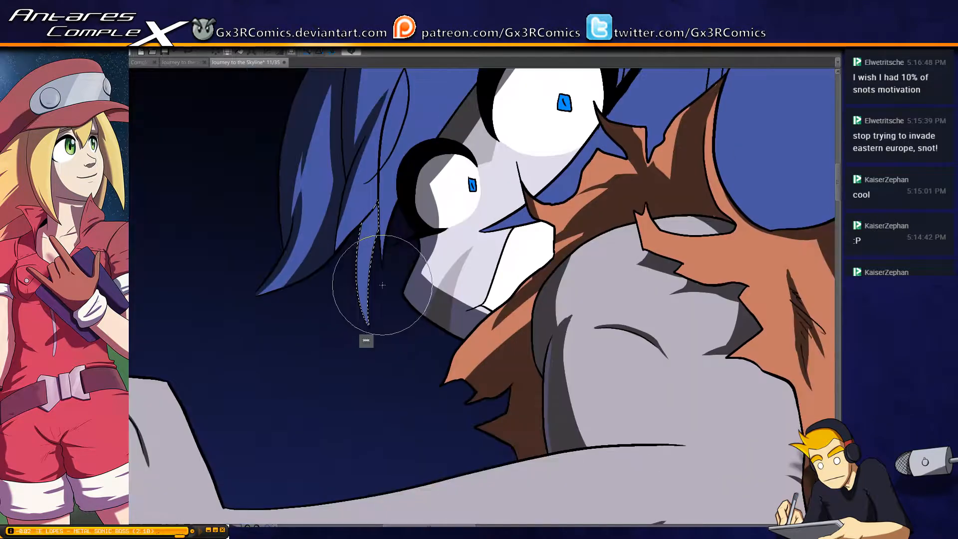
pyautogui.moveTo(365, 265); pyautogui.dragTo(368, 336)
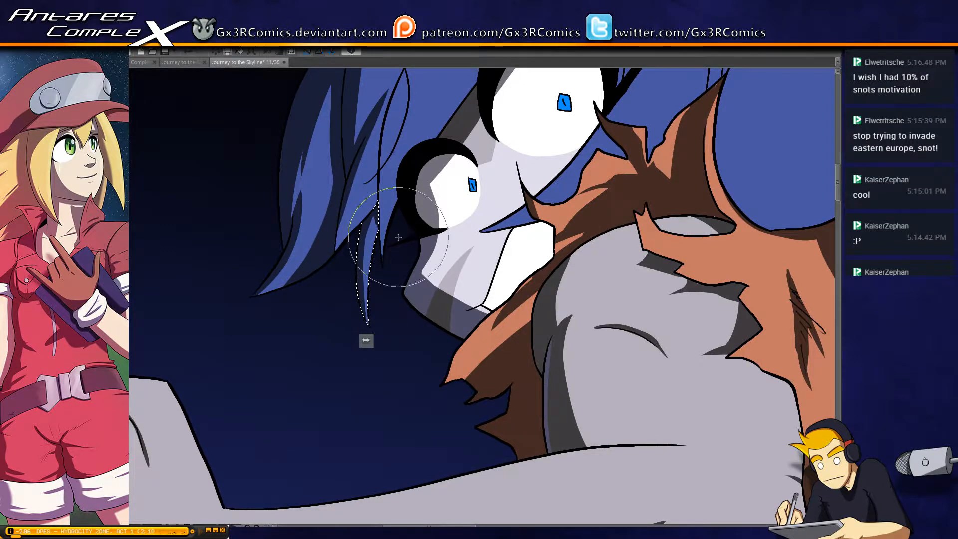
# Reselect the main blue hair area, shade the loose strand by the eye, and paint shadow along the tall spike's outer edge
pyautogui.moveTo(395, 176); pyautogui.dragTo(369, 266)
pyautogui.click(384, 229)
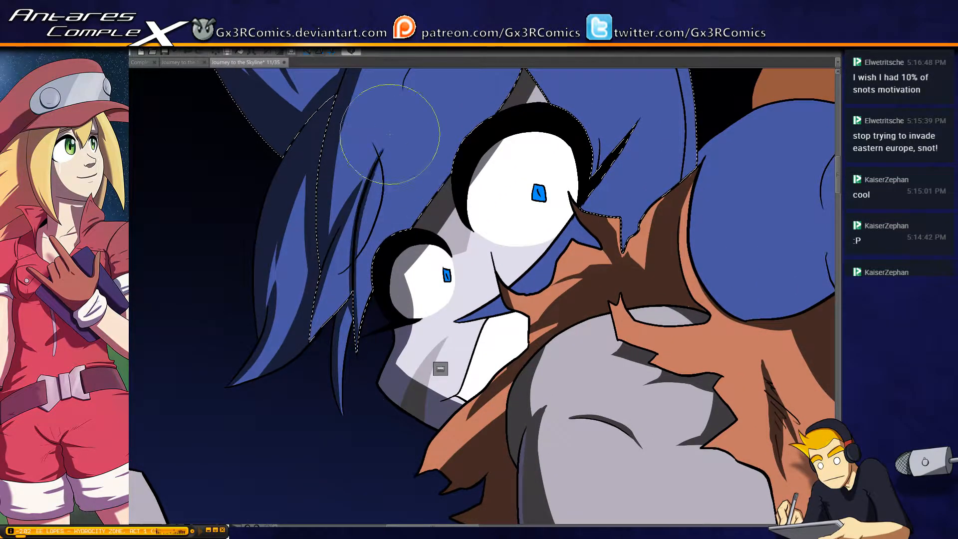
pyautogui.moveTo(411, 150); pyautogui.dragTo(390, 355)
pyautogui.moveTo(288, 178); pyautogui.dragTo(310, 275)
pyautogui.moveTo(352, 145); pyautogui.dragTo(330, 148)
pyautogui.moveTo(264, 473); pyautogui.dragTo(275, 157)
pyautogui.hotkey('ctrl', 'z')
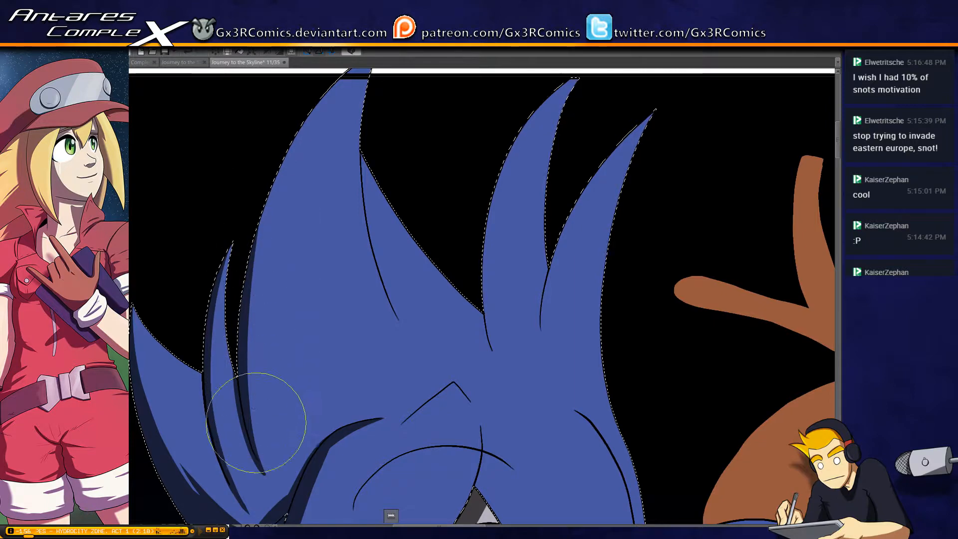
pyautogui.moveTo(272, 489)
pyautogui.mouseDown()
pyautogui.moveTo(235, 359)
pyautogui.moveTo(246, 231)
pyautogui.mouseUp()
pyautogui.moveTo(254, 440)
pyautogui.mouseDown()
pyautogui.moveTo(245, 312)
pyautogui.moveTo(273, 159)
pyautogui.mouseUp()
pyautogui.hotkey('ctrl', 'z')
pyautogui.moveTo(253, 436); pyautogui.dragTo(271, 201)
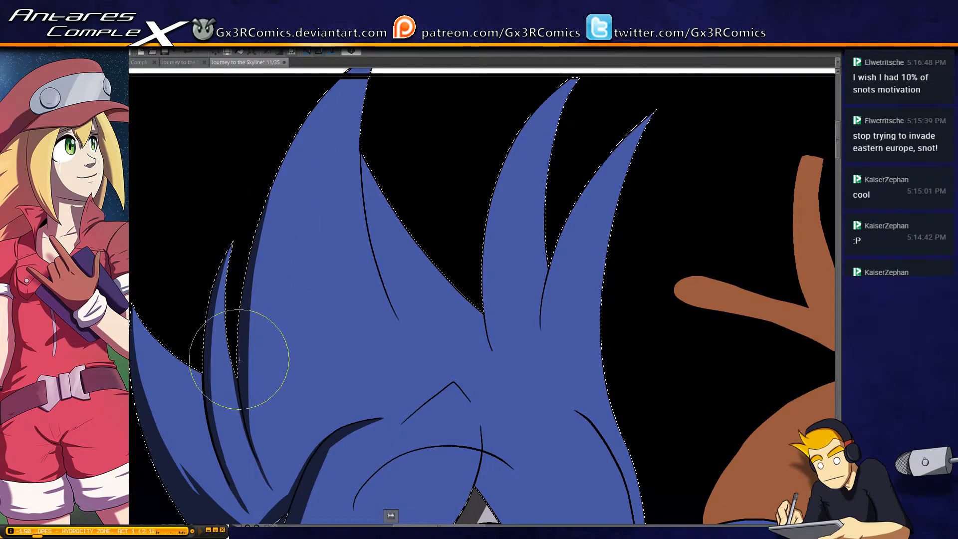
# Paint the shadow along the tall hair spike's outer edge from its base up to the pointed tip
pyautogui.moveTo(238, 360); pyautogui.dragTo(314, 101)
pyautogui.moveTo(303, 211); pyautogui.dragTo(289, 257)
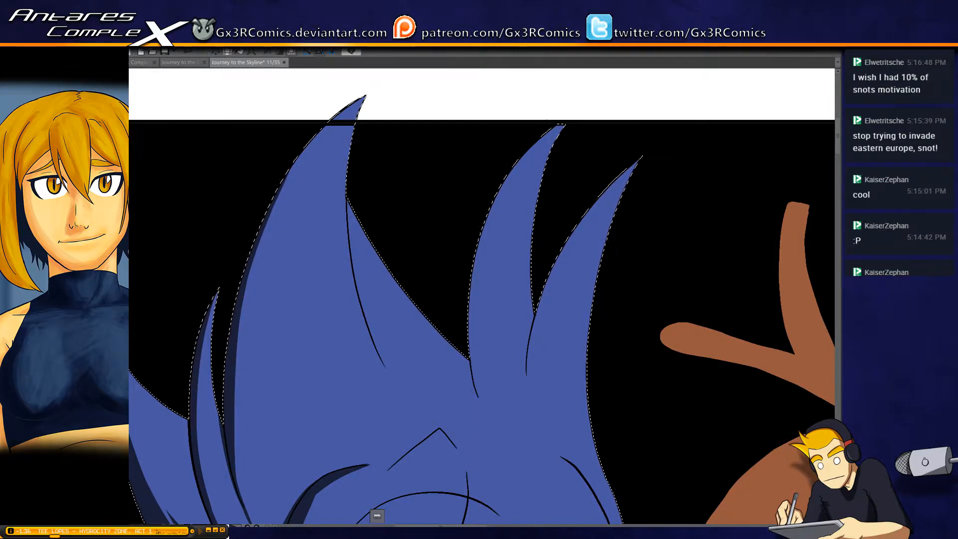
pyautogui.moveTo(342, 196); pyautogui.dragTo(350, 208)
pyautogui.moveTo(370, 99)
pyautogui.mouseDown()
pyautogui.moveTo(336, 137)
pyautogui.moveTo(293, 301)
pyautogui.mouseUp()
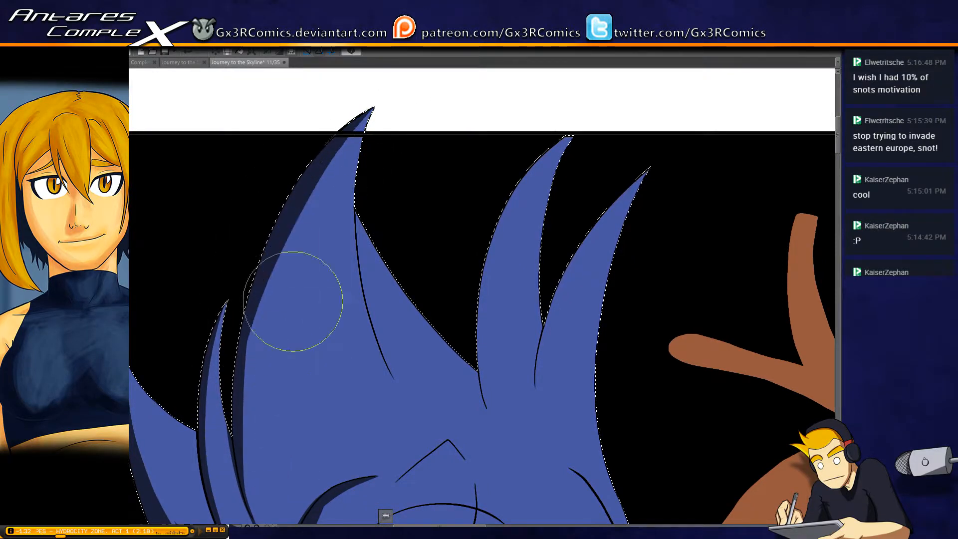
pyautogui.scroll(-3, 263, 349)
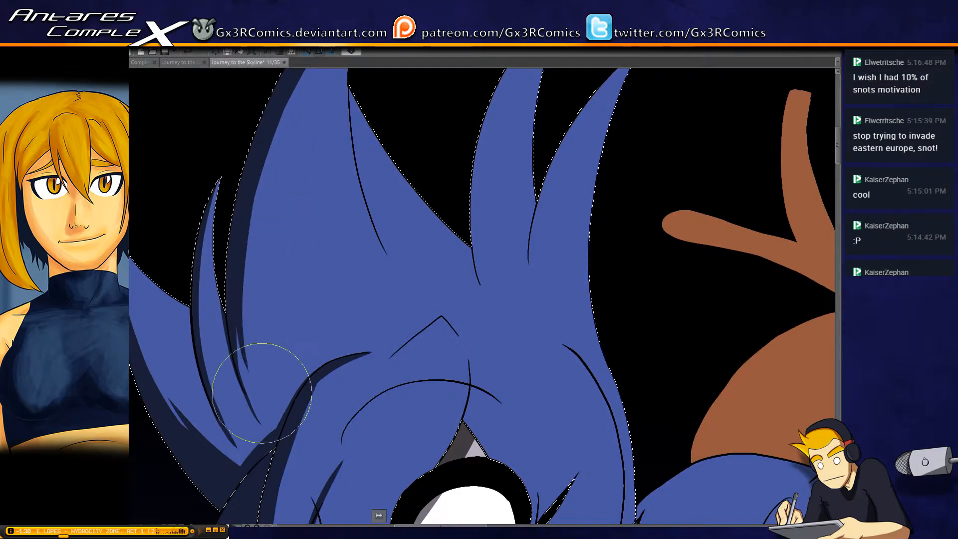
pyautogui.moveTo(270, 224); pyautogui.dragTo(297, 163)
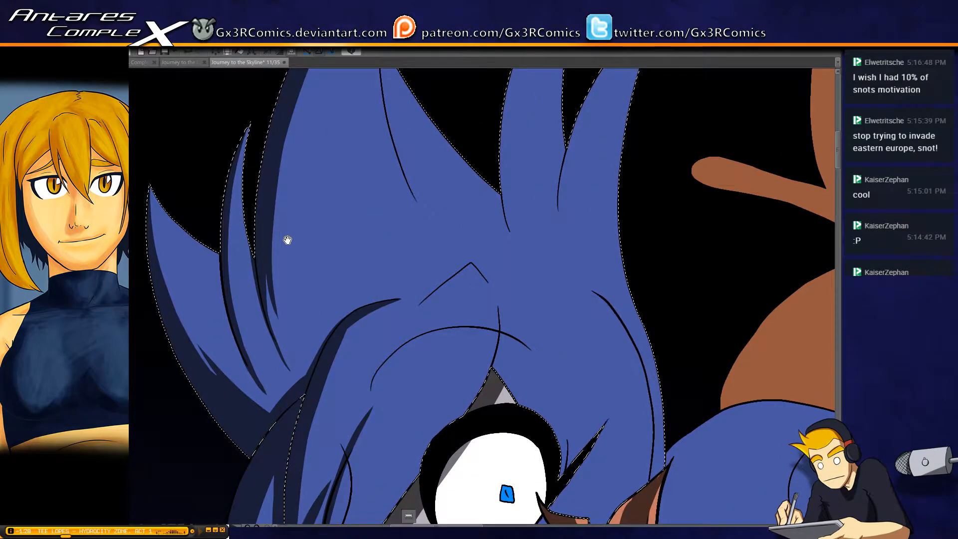
# Paint a thin tapering shadow along the inner crease line of the tall spike, extending slightly past the line's lower end
pyautogui.moveTo(405, 139); pyautogui.dragTo(362, 244)
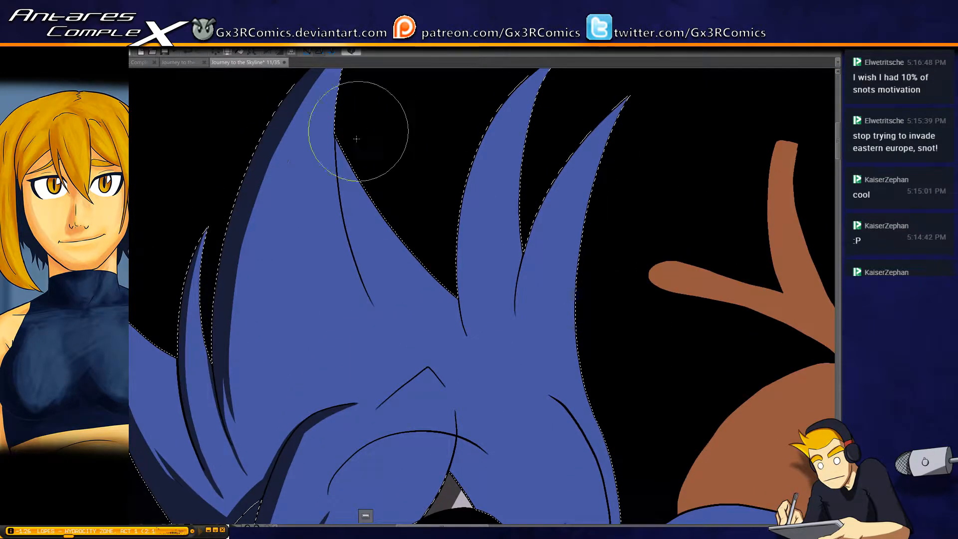
pyautogui.moveTo(339, 122)
pyautogui.mouseDown()
pyautogui.moveTo(363, 261)
pyautogui.moveTo(336, 197)
pyautogui.moveTo(370, 309)
pyautogui.mouseUp()
pyautogui.hotkey('ctrl', 'z')
pyautogui.hotkey('ctrl', 'z')
pyautogui.moveTo(339, 206); pyautogui.dragTo(381, 319)
pyautogui.moveTo(355, 258); pyautogui.dragTo(382, 322)
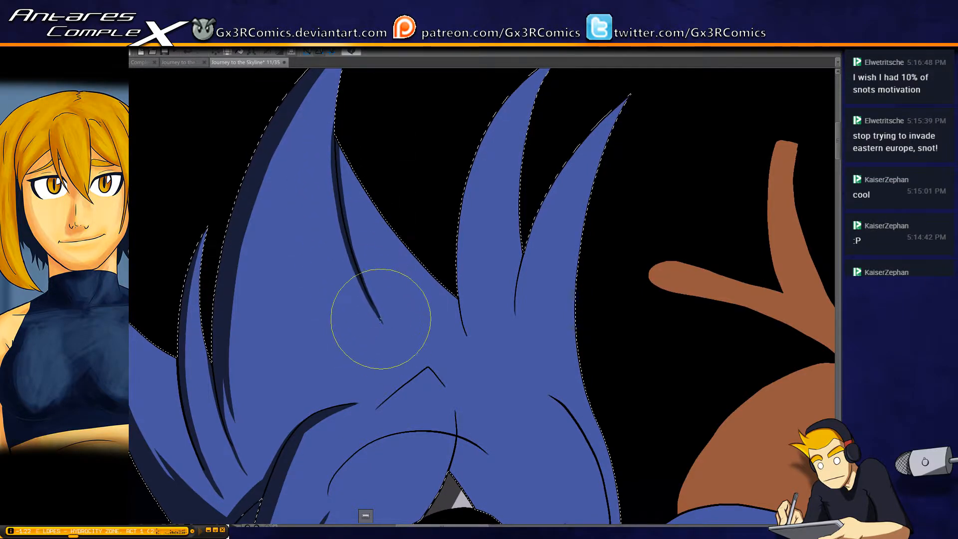
pyautogui.moveTo(365, 288); pyautogui.dragTo(390, 332)
# Replace the long streak inside the tall spike with a shorter shadow streak lower down, near the bangs
pyautogui.moveTo(284, 168); pyautogui.dragTo(291, 366)
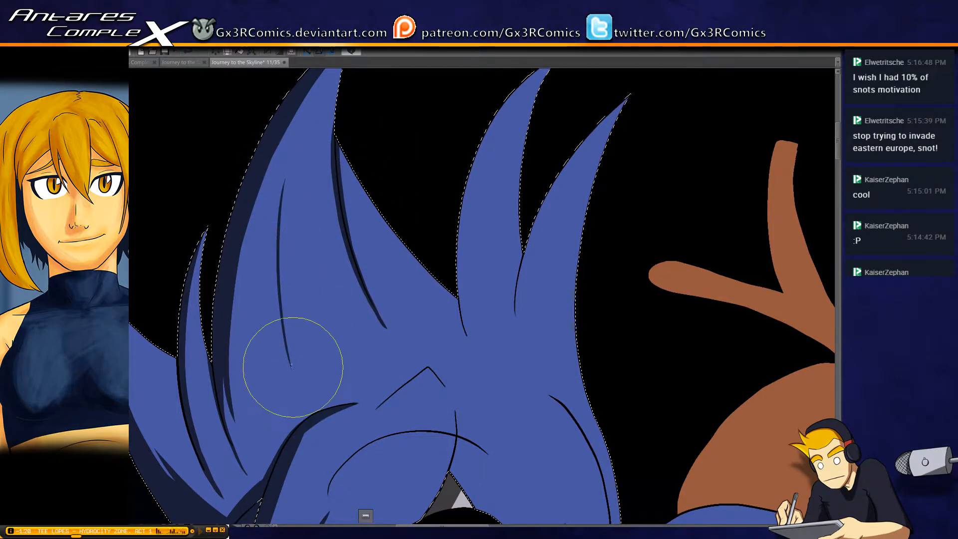
pyautogui.hotkey('ctrl', 'z')
pyautogui.moveTo(269, 297)
pyautogui.mouseDown()
pyautogui.moveTo(315, 412)
pyautogui.moveTo(294, 291)
pyautogui.moveTo(306, 210)
pyautogui.mouseUp()
pyautogui.press('space')
pyautogui.hotkey('ctrl', 'z')
pyautogui.press('space')
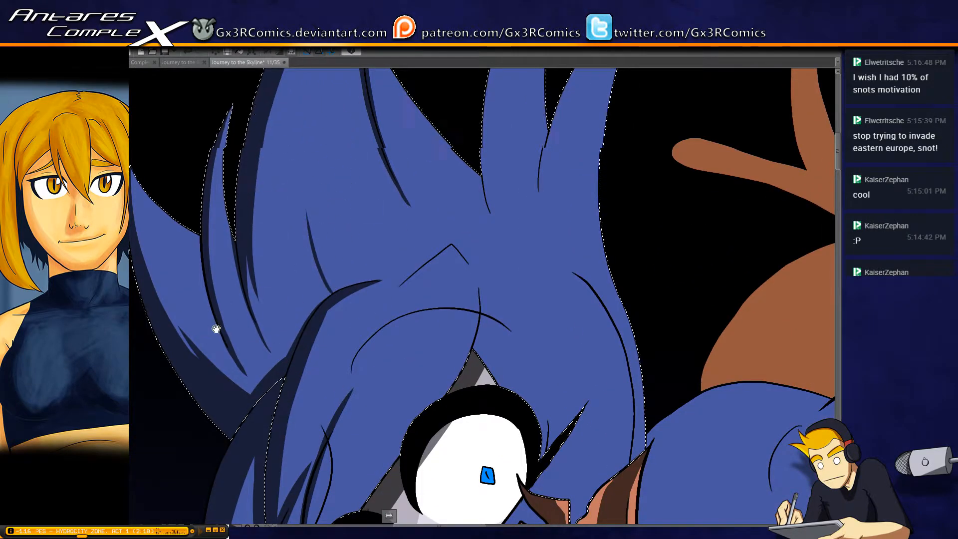
# Extend the shadow streak down to the bangs and lengthen the shadow along the bangs' upper curved edge to a tapered point
pyautogui.moveTo(216, 329)
pyautogui.mouseDown()
pyautogui.moveTo(240, 338)
pyautogui.moveTo(233, 379)
pyautogui.mouseUp()
pyautogui.press('space')
pyautogui.moveTo(333, 389); pyautogui.dragTo(323, 211)
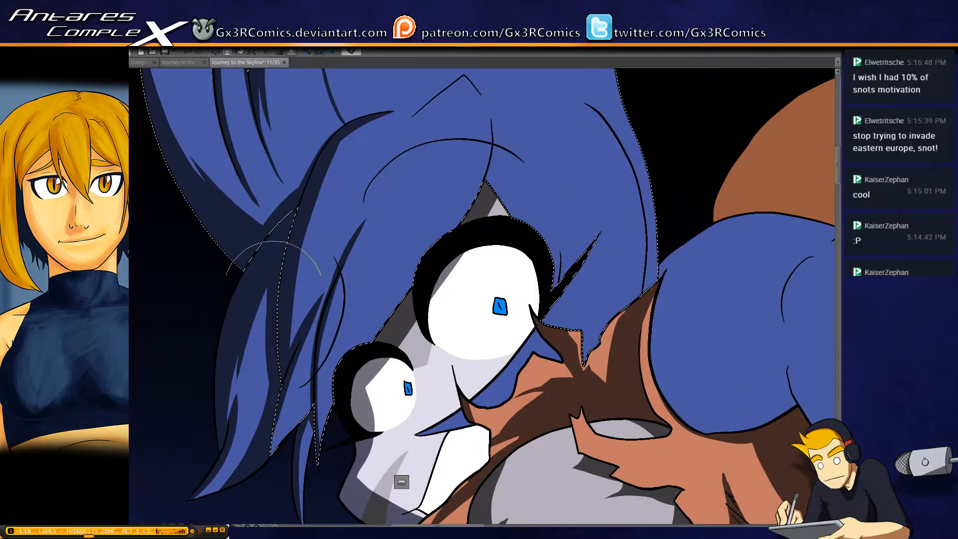
pyautogui.press('space')
pyautogui.moveTo(441, 194); pyautogui.dragTo(371, 287)
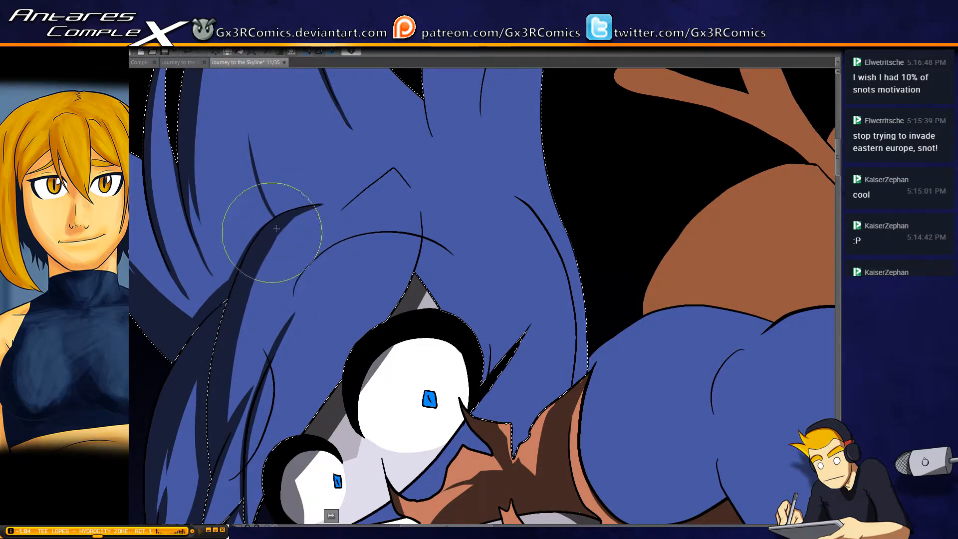
pyautogui.moveTo(265, 253); pyautogui.dragTo(335, 202)
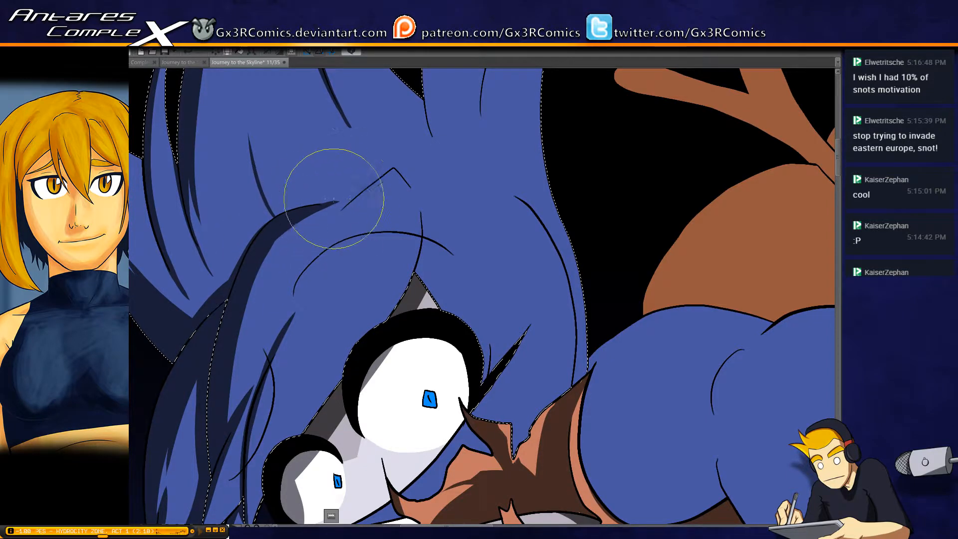
pyautogui.moveTo(398, 230); pyautogui.dragTo(366, 212)
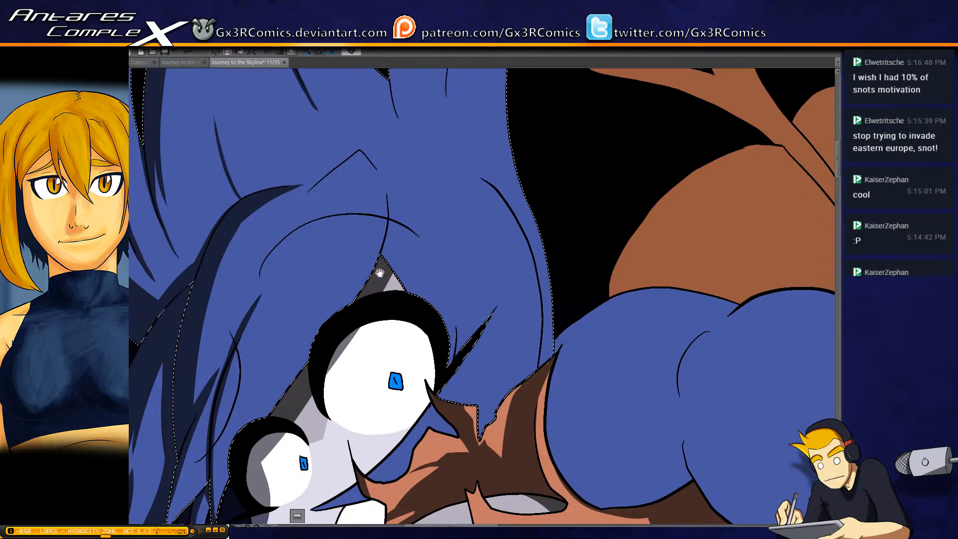
# Paint shadow down the bang's edge from the parting line above the large eye to the smaller eye
pyautogui.moveTo(379, 249); pyautogui.dragTo(380, 187)
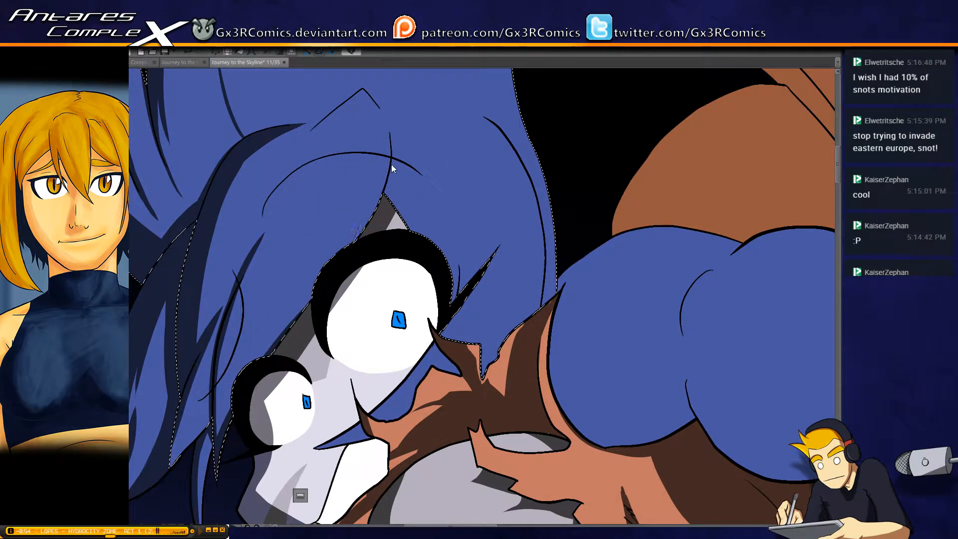
pyautogui.moveTo(389, 133)
pyautogui.mouseDown()
pyautogui.moveTo(380, 180)
pyautogui.moveTo(283, 343)
pyautogui.mouseUp()
pyautogui.moveTo(345, 248); pyautogui.dragTo(260, 370)
pyautogui.moveTo(296, 313); pyautogui.dragTo(280, 351)
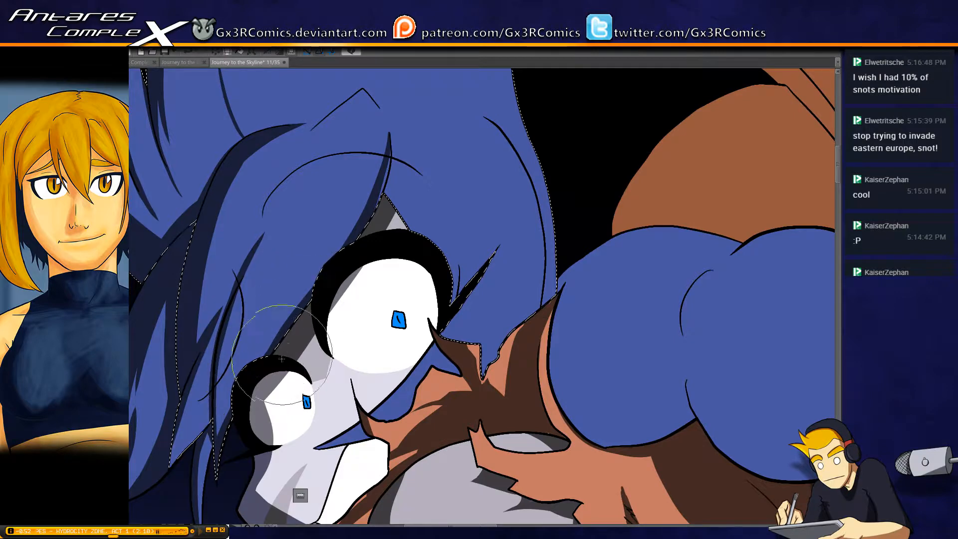
pyautogui.moveTo(304, 402)
pyautogui.mouseDown()
pyautogui.moveTo(362, 251)
pyautogui.moveTo(303, 337)
pyautogui.mouseUp()
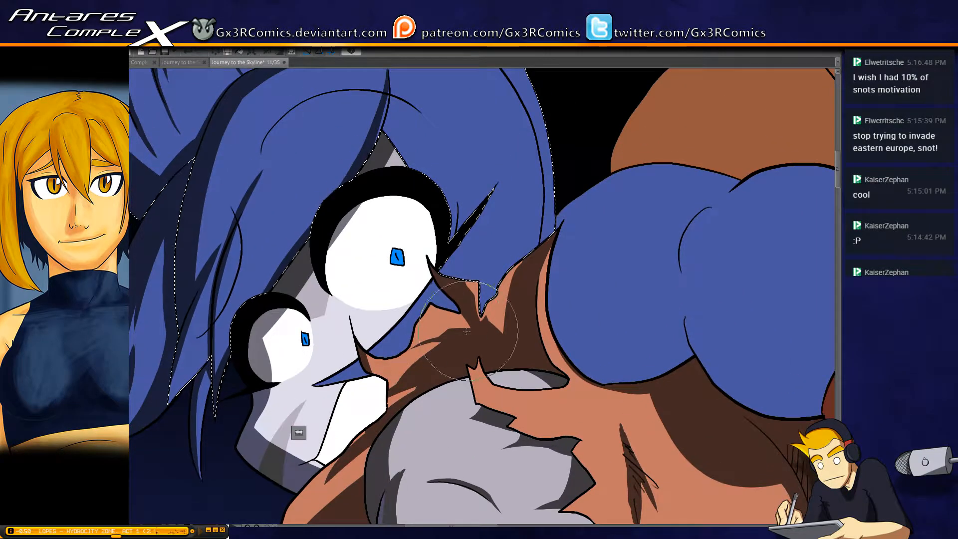
# Select and shade both blue irises, and reselect the main hair to shade the lock on the parting's other side above the large eye
pyautogui.press('w')
pyautogui.click(399, 259)
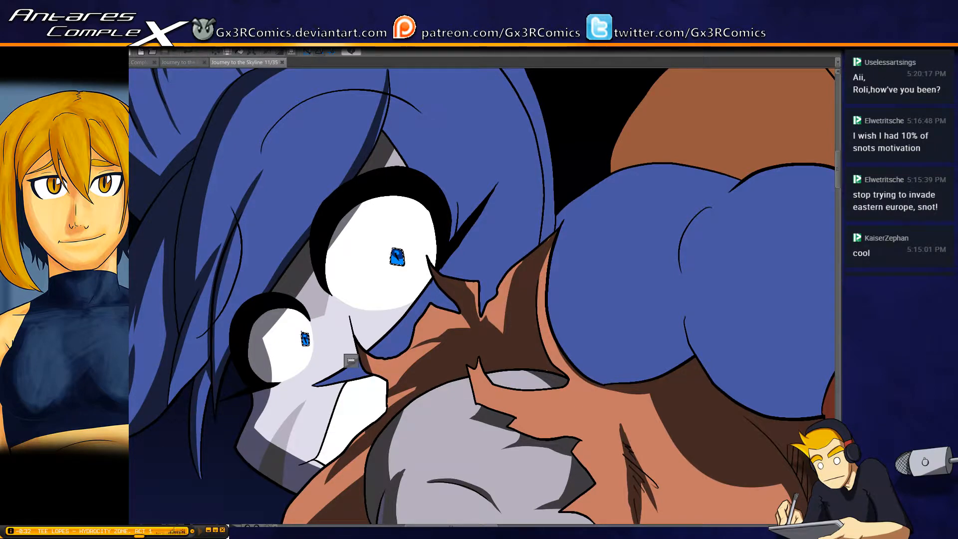
pyautogui.click(384, 121)
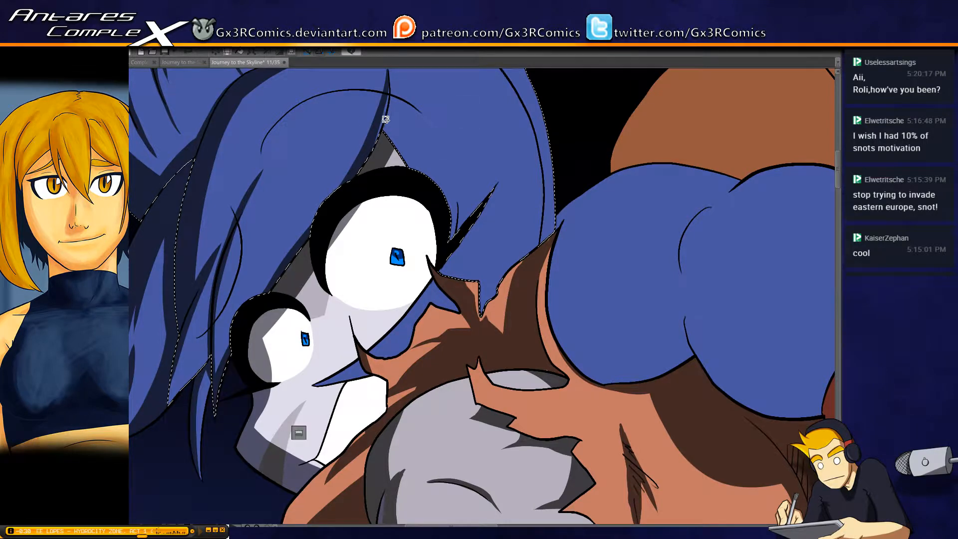
pyautogui.press('b')
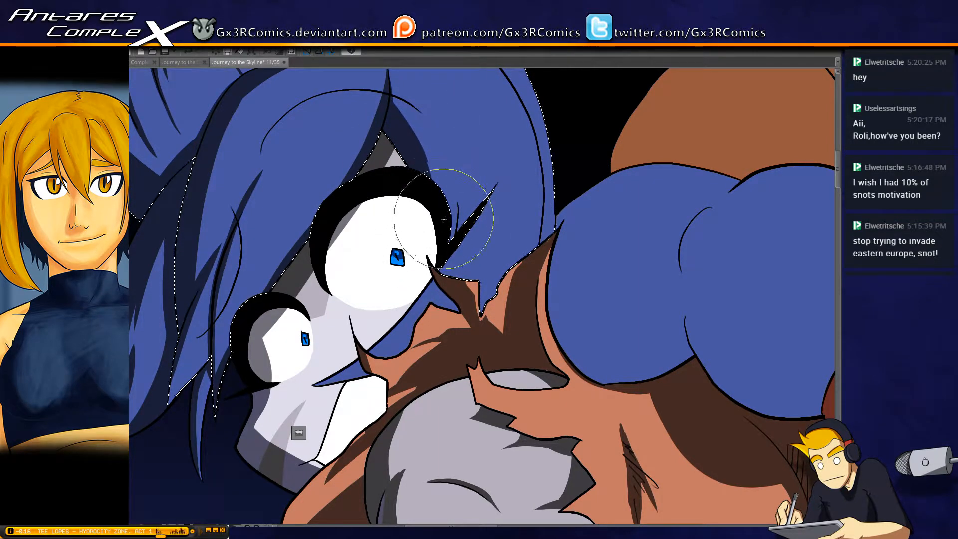
# Select the small blue hair pieces showing below the large eye and paint shadows on them
pyautogui.moveTo(445, 291); pyautogui.dragTo(477, 202)
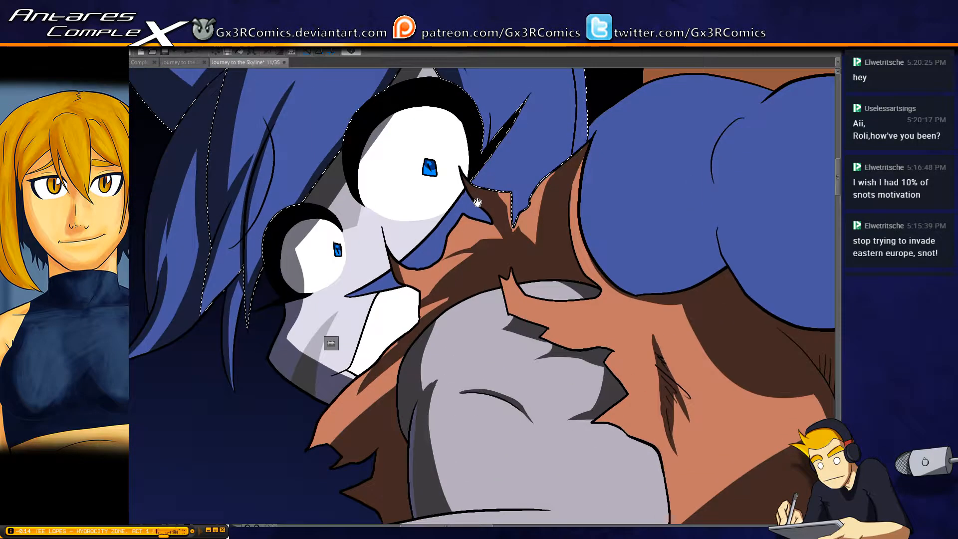
pyautogui.click(436, 235)
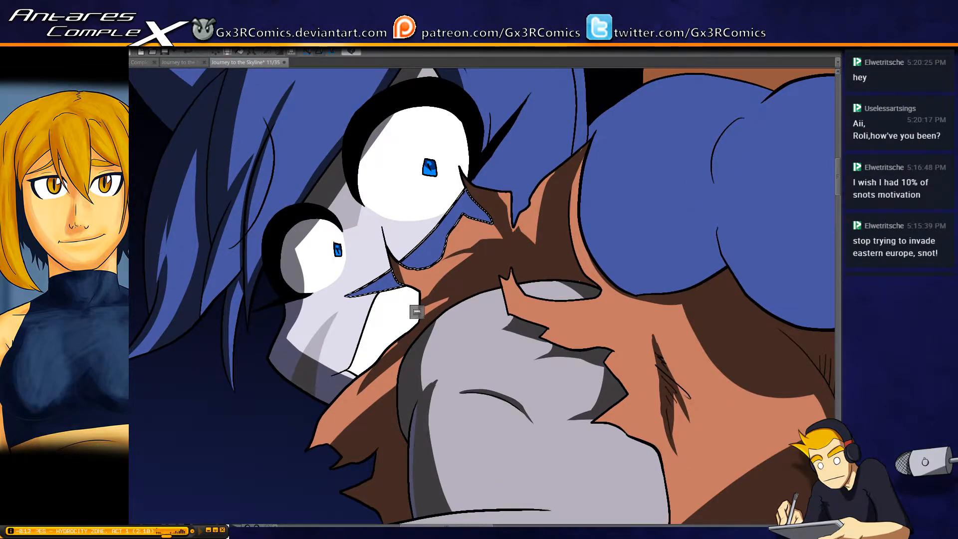
pyautogui.moveTo(372, 291); pyautogui.dragTo(398, 280)
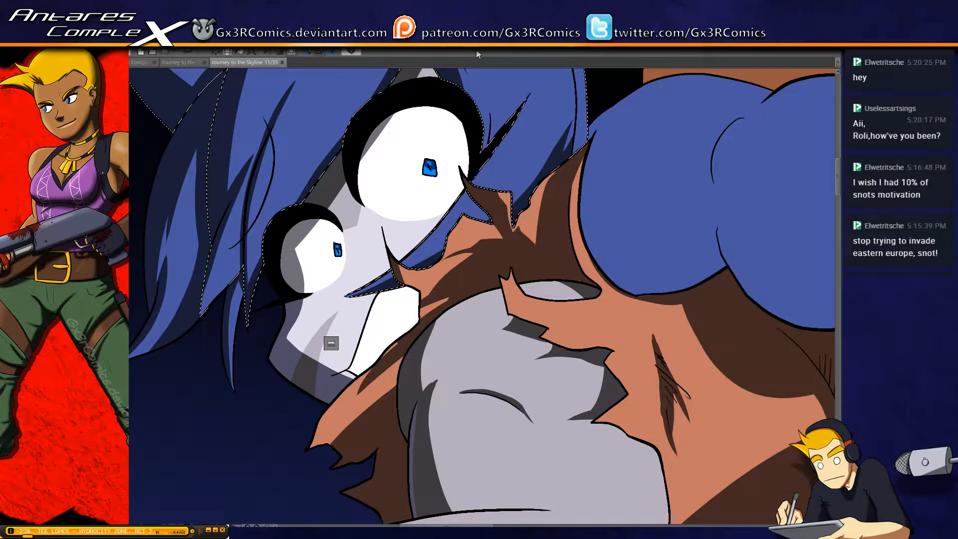
# Paint a tapering shadow along the angled crease line above the bangs, redoing the first stroke
pyautogui.moveTo(382, 177); pyautogui.dragTo(424, 316)
pyautogui.moveTo(439, 203); pyautogui.dragTo(437, 356)
pyautogui.moveTo(382, 270); pyautogui.dragTo(381, 272)
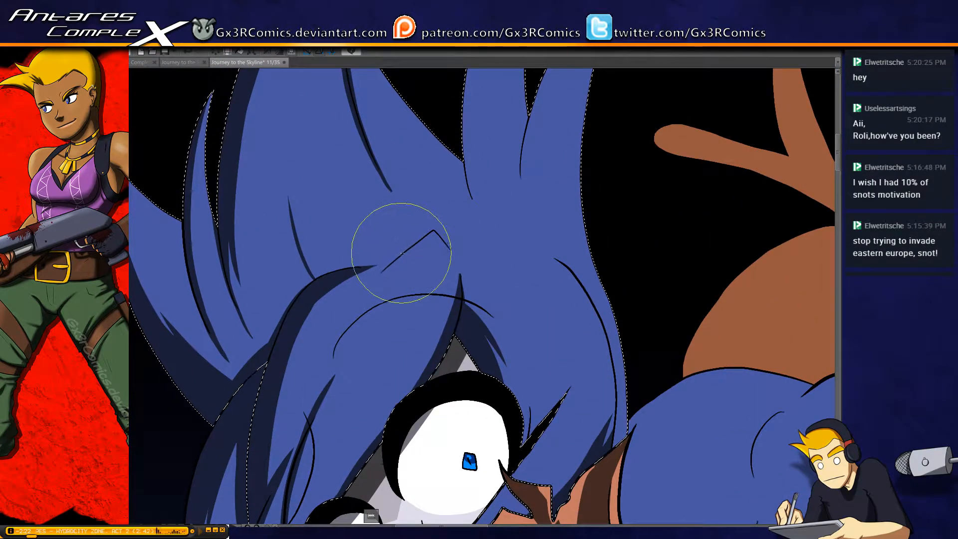
pyautogui.moveTo(429, 234)
pyautogui.mouseDown()
pyautogui.moveTo(337, 331)
pyautogui.moveTo(406, 254)
pyautogui.moveTo(399, 256)
pyautogui.moveTo(338, 324)
pyautogui.mouseUp()
pyautogui.hotkey('ctrl', 'z')
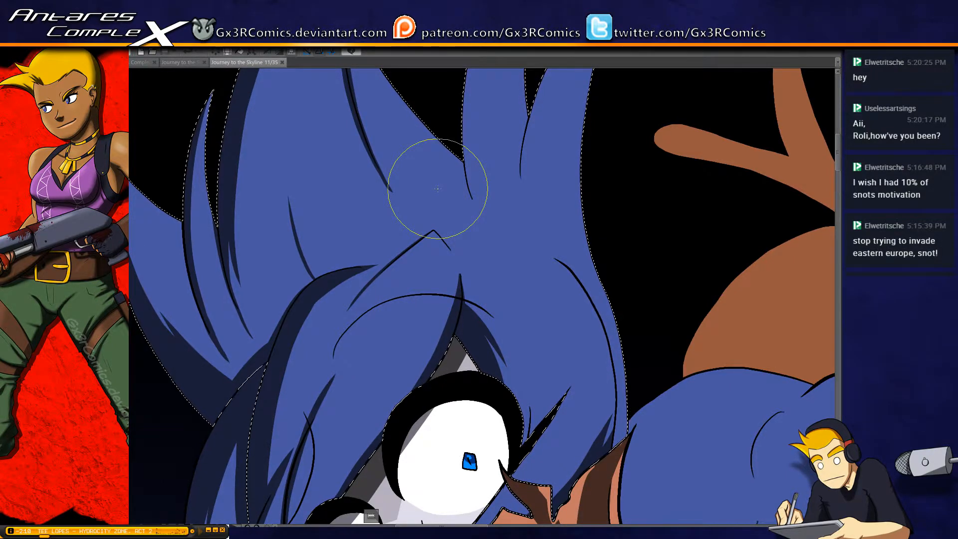
# Paint shadow along the middle hair spike's outer edge from the tip down past its base line, ending in a point
pyautogui.moveTo(451, 166); pyautogui.dragTo(397, 359)
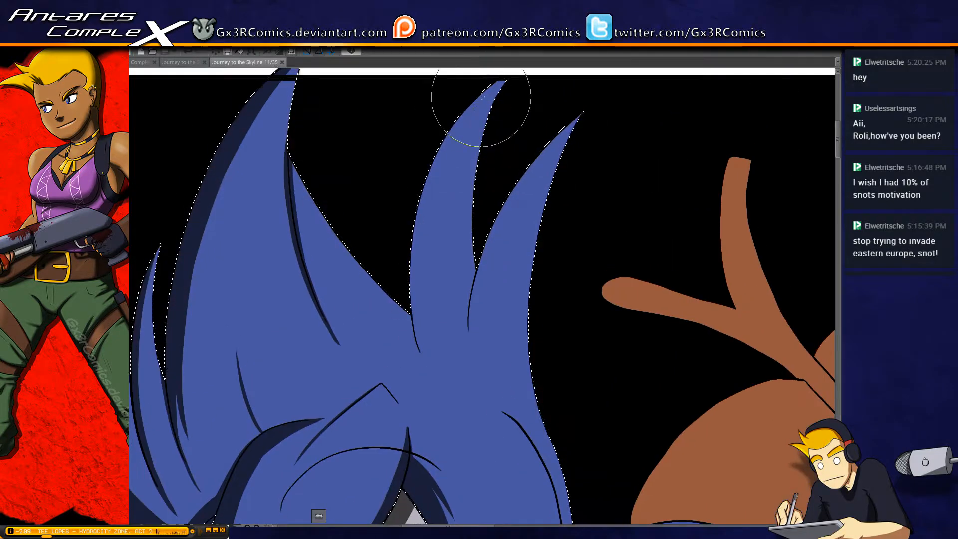
pyautogui.moveTo(500, 88)
pyautogui.mouseDown()
pyautogui.moveTo(406, 293)
pyautogui.moveTo(408, 316)
pyautogui.mouseUp()
pyautogui.hotkey('ctrl', 'z')
pyautogui.moveTo(462, 140); pyautogui.dragTo(432, 199)
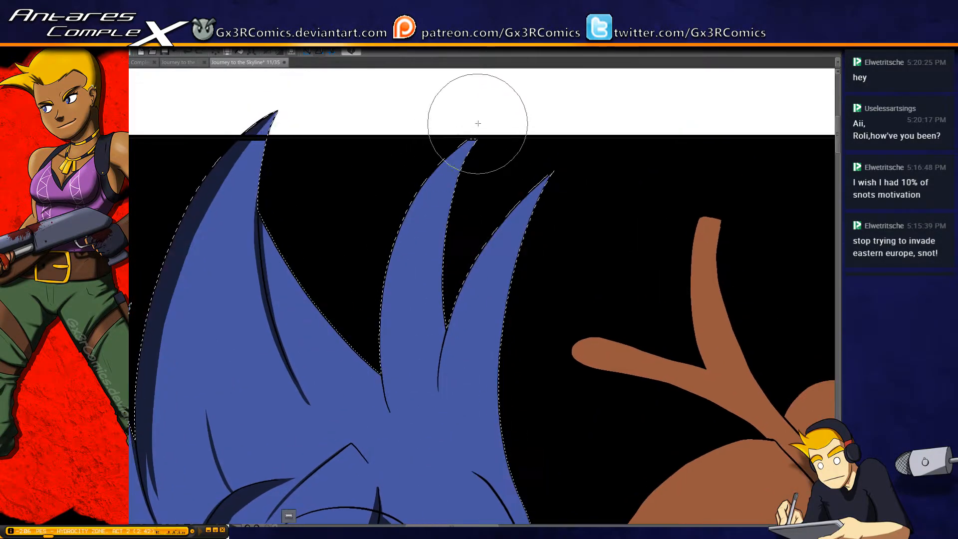
pyautogui.moveTo(478, 123)
pyautogui.mouseDown()
pyautogui.moveTo(392, 359)
pyautogui.moveTo(406, 374)
pyautogui.mouseUp()
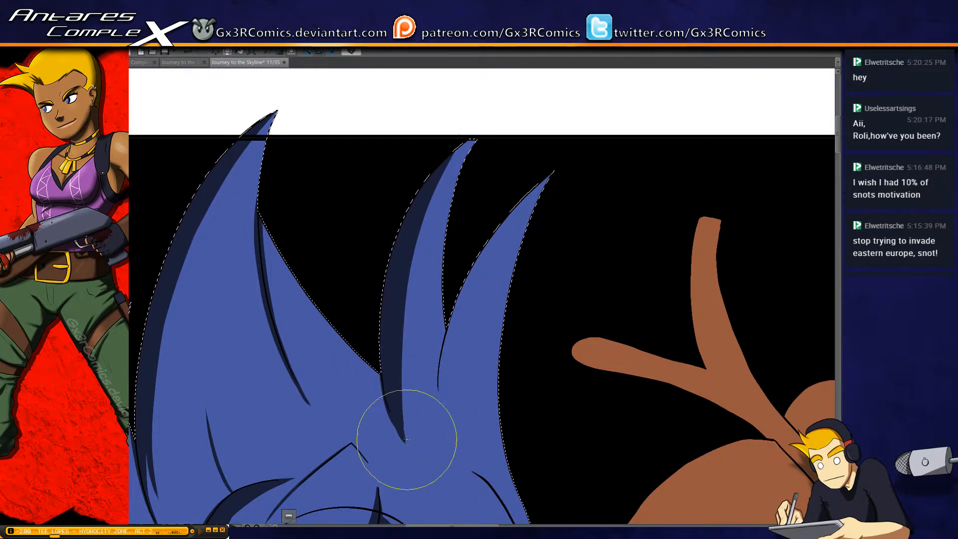
pyautogui.moveTo(402, 418); pyautogui.dragTo(411, 453)
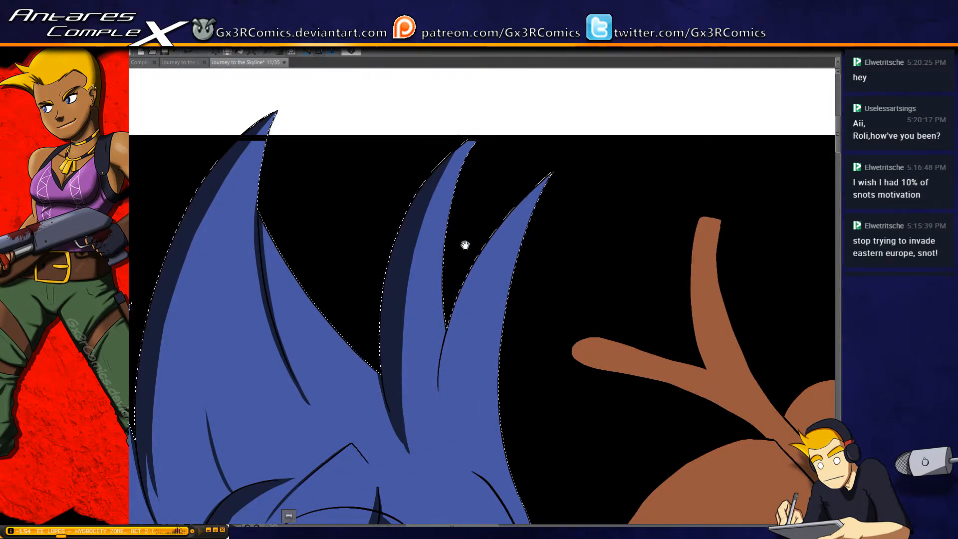
# Shade the outer edge of the third hair spike down its crease and lengthen the tapered end of the middle spike's shadow
pyautogui.moveTo(465, 244); pyautogui.dragTo(436, 271)
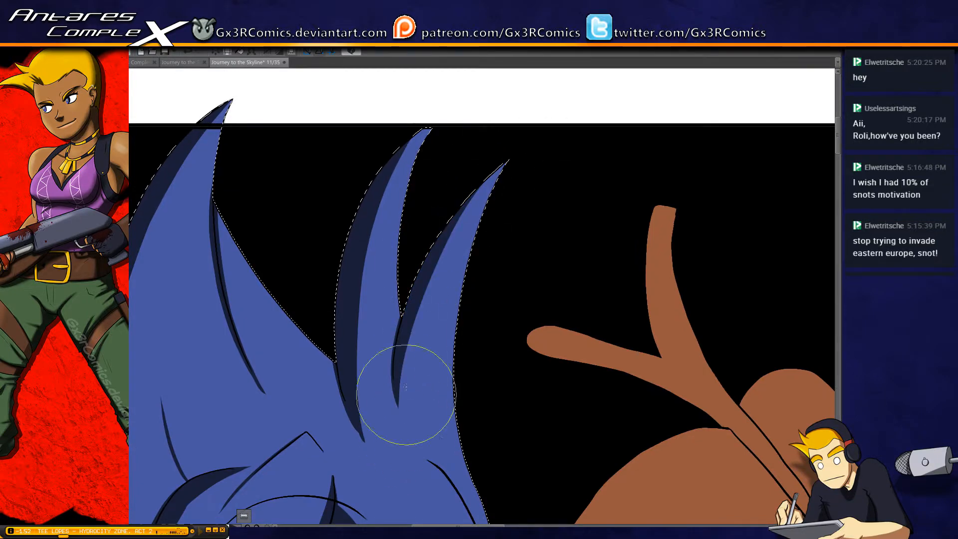
pyautogui.moveTo(492, 170); pyautogui.dragTo(401, 319)
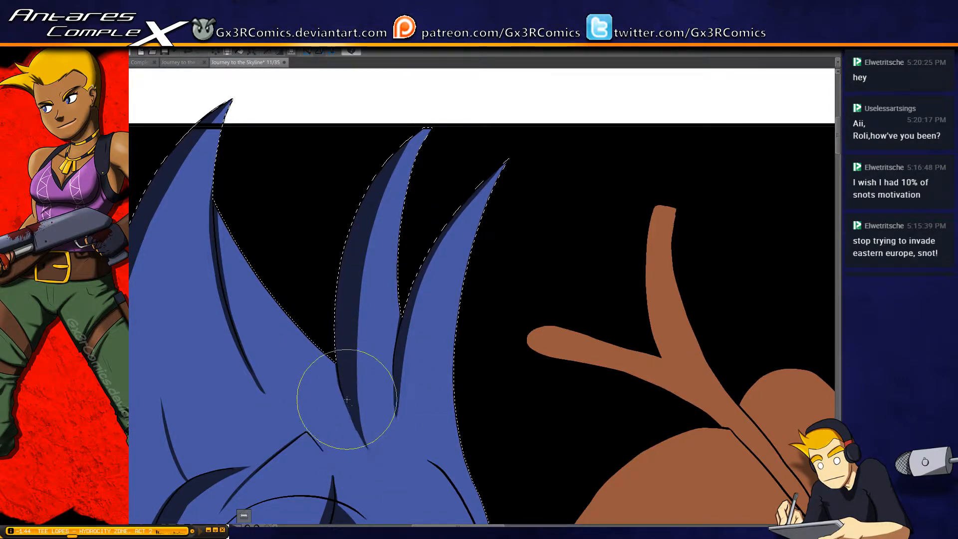
pyautogui.moveTo(347, 399); pyautogui.dragTo(371, 452)
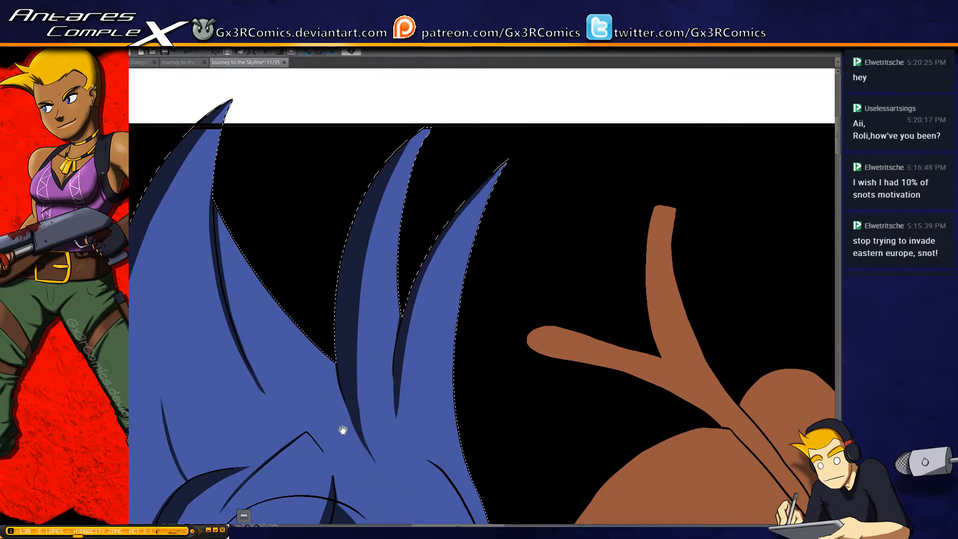
# Deselect the hair, then select the white area beside the mouth and paint a shadow across it
pyautogui.moveTo(342, 427); pyautogui.dragTo(391, 212)
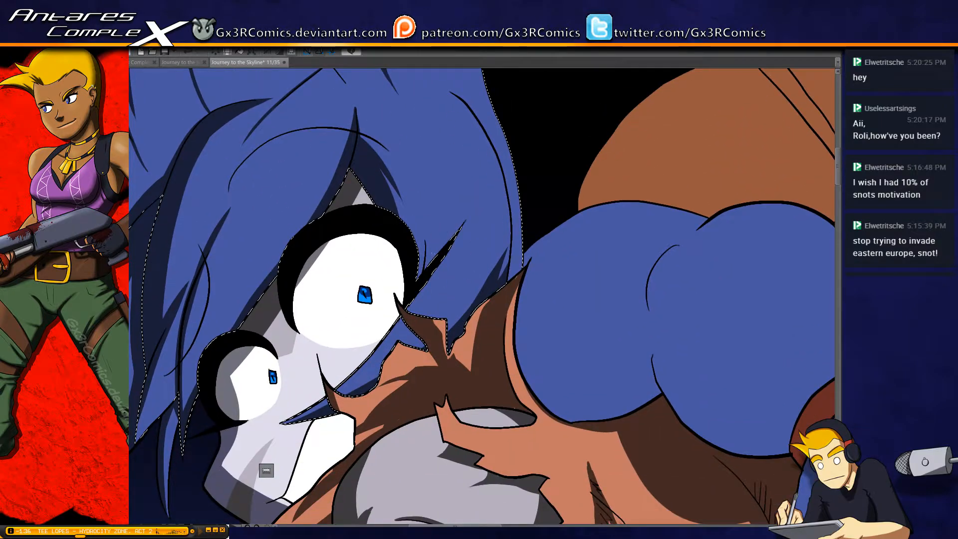
pyautogui.moveTo(499, 303); pyautogui.dragTo(461, 295)
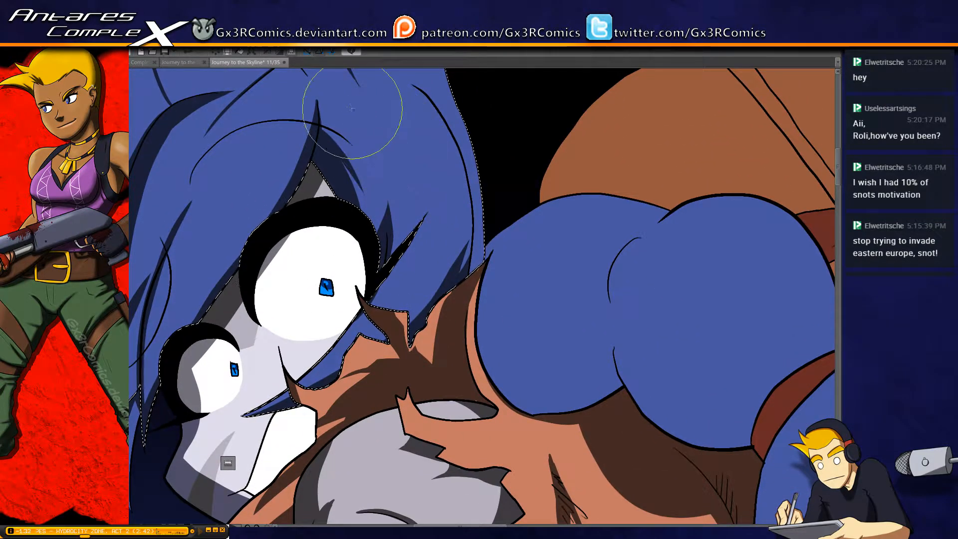
pyautogui.moveTo(267, 437); pyautogui.dragTo(378, 272)
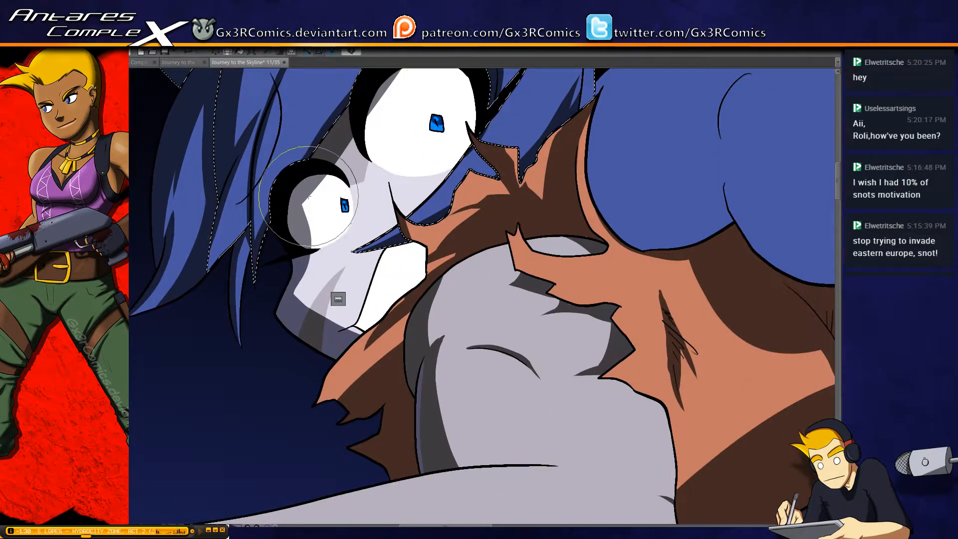
pyautogui.hotkey('ctrl', 'd')
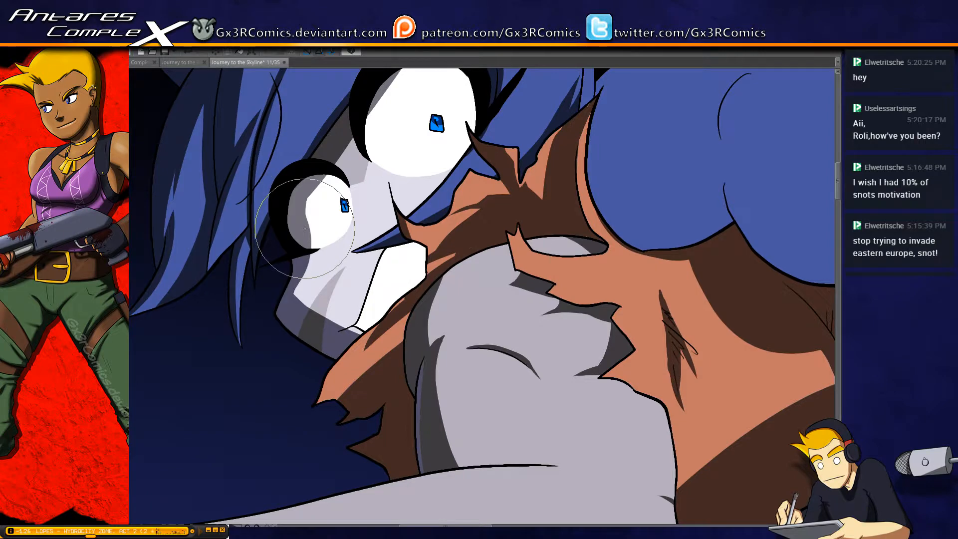
pyautogui.press('w')
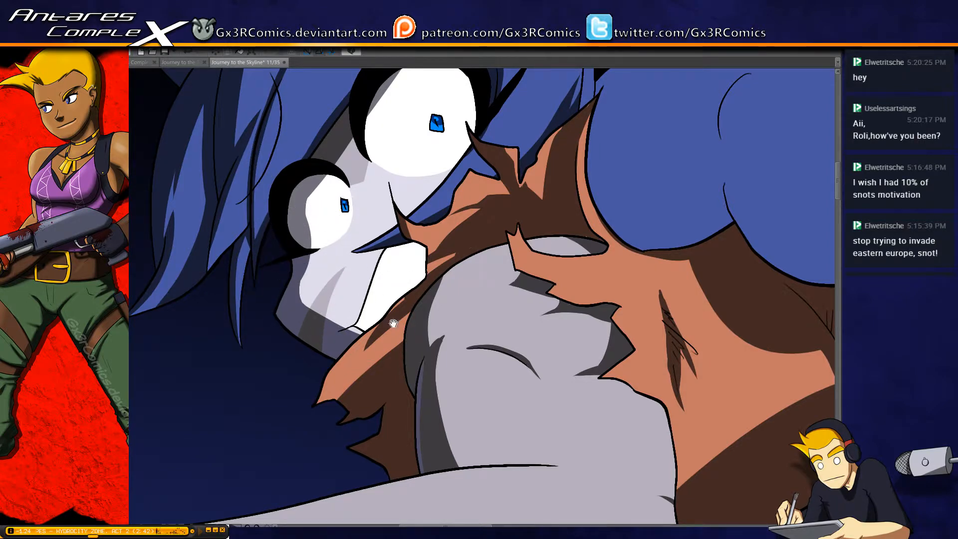
pyautogui.click(382, 294)
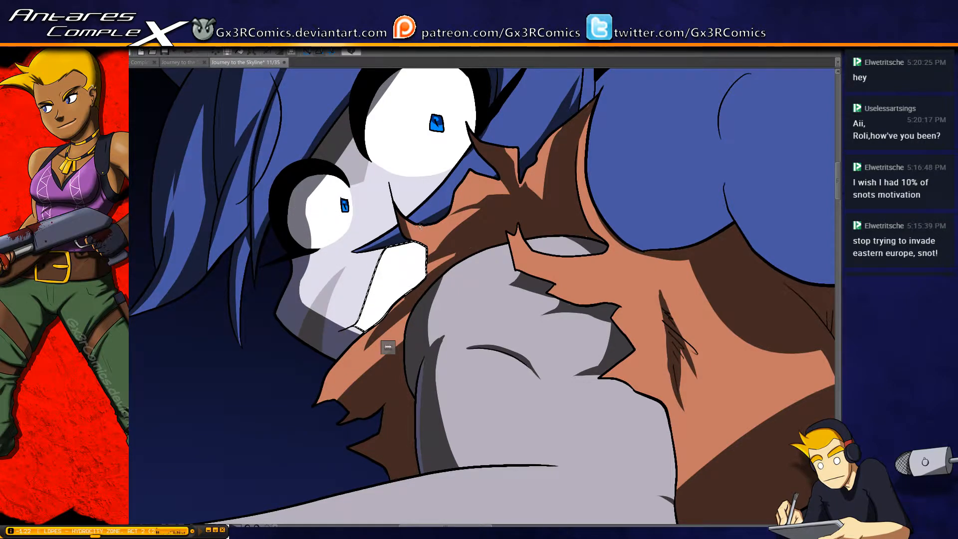
pyautogui.moveTo(443, 211); pyautogui.dragTo(327, 290)
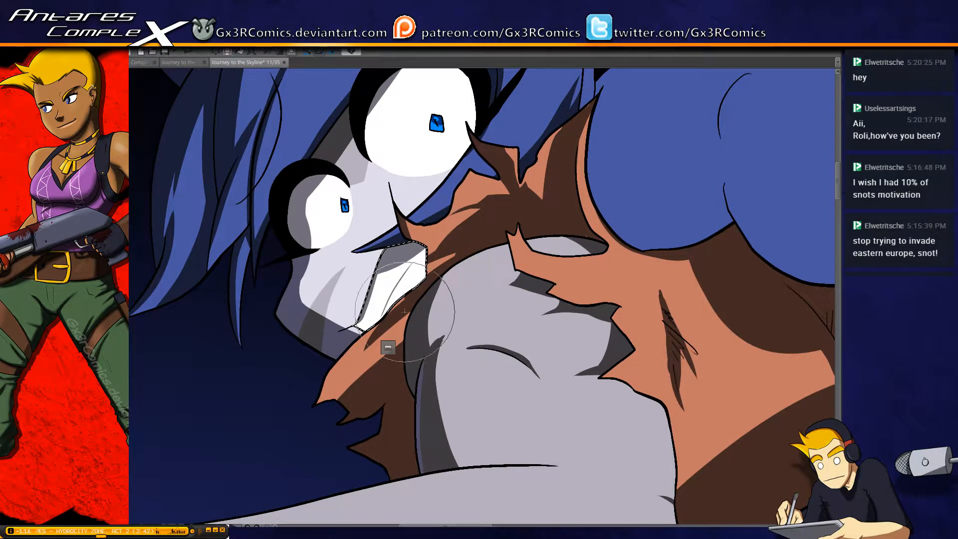
pyautogui.hotkey('ctrl', 'd')
# Select the rounded blue shape beside the face and shade its lower edges and lower central crease, redoing the crease stroke
pyautogui.moveTo(446, 303)
pyautogui.mouseDown()
pyautogui.moveTo(342, 346)
pyautogui.moveTo(383, 333)
pyautogui.mouseUp()
pyautogui.moveTo(536, 301)
pyautogui.mouseDown()
pyautogui.moveTo(479, 308)
pyautogui.moveTo(457, 296)
pyautogui.mouseUp()
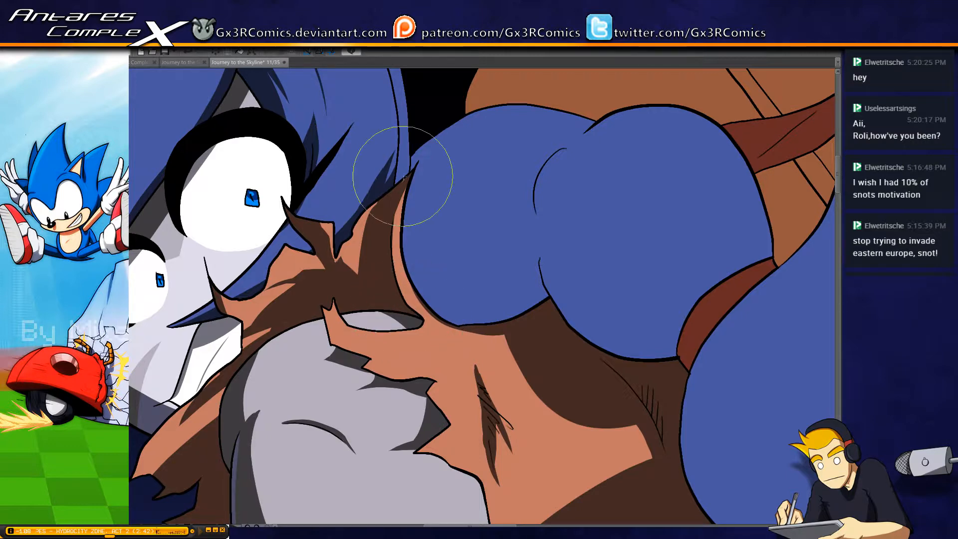
pyautogui.moveTo(481, 243)
pyautogui.mouseDown()
pyautogui.moveTo(455, 254)
pyautogui.moveTo(414, 247)
pyautogui.mouseUp()
pyautogui.press('w')
pyautogui.click(435, 283)
pyautogui.press('b')
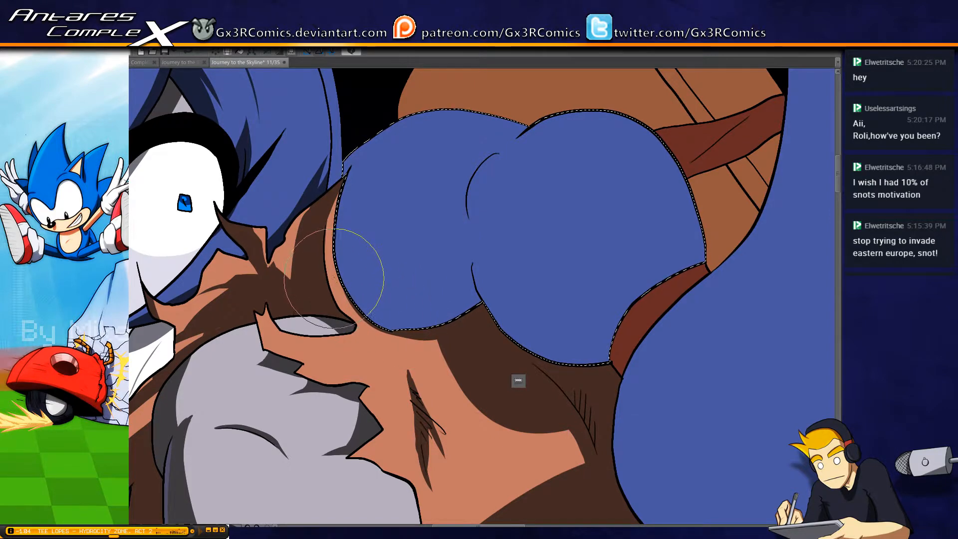
pyautogui.moveTo(327, 298)
pyautogui.mouseDown()
pyautogui.moveTo(453, 315)
pyautogui.moveTo(467, 291)
pyautogui.moveTo(490, 286)
pyautogui.mouseUp()
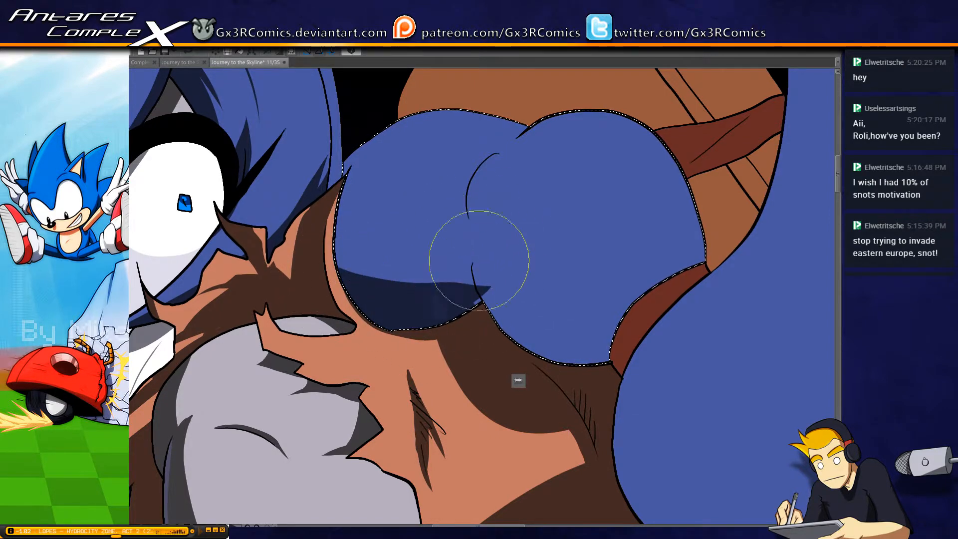
pyautogui.moveTo(642, 349)
pyautogui.mouseDown()
pyautogui.moveTo(576, 362)
pyautogui.moveTo(466, 246)
pyautogui.moveTo(486, 229)
pyautogui.moveTo(480, 289)
pyautogui.moveTo(466, 306)
pyautogui.mouseUp()
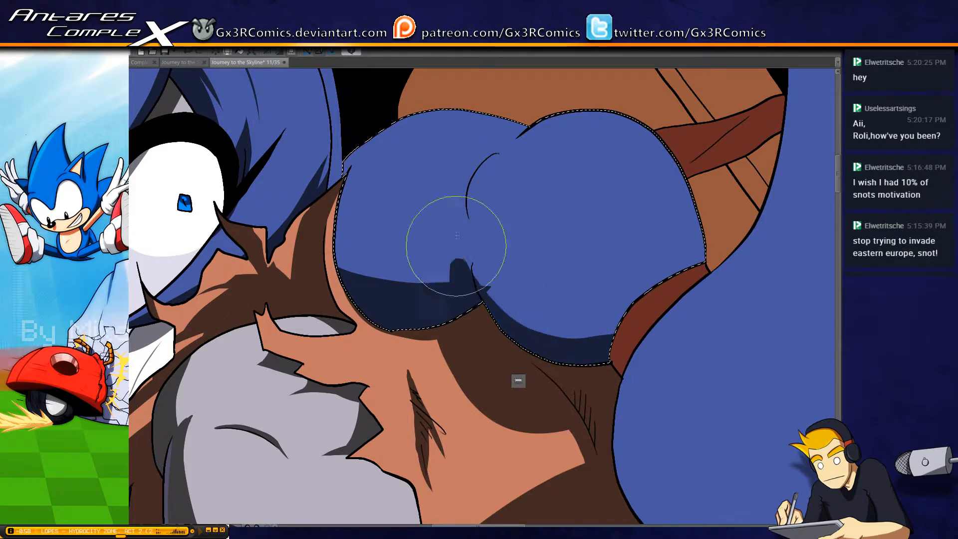
pyautogui.moveTo(631, 339)
pyautogui.mouseDown()
pyautogui.moveTo(504, 326)
pyautogui.moveTo(478, 214)
pyautogui.mouseUp()
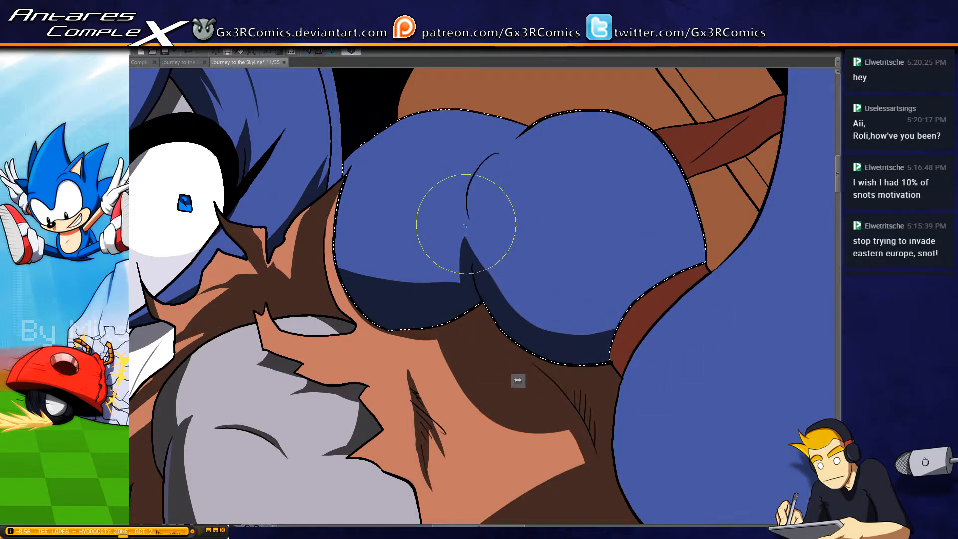
pyautogui.moveTo(638, 339)
pyautogui.mouseDown()
pyautogui.moveTo(541, 350)
pyautogui.moveTo(479, 215)
pyautogui.moveTo(492, 260)
pyautogui.moveTo(481, 314)
pyautogui.mouseUp()
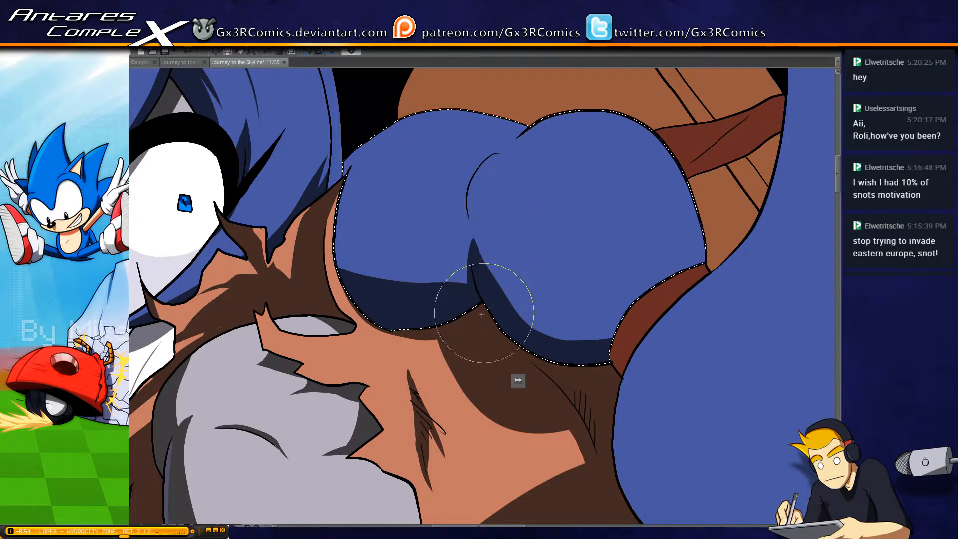
# Paint thin tapering shadows along the rounded blue shape's upper creases and contours, and extend the shadow up its outer edge near the face
pyautogui.moveTo(456, 214)
pyautogui.mouseDown()
pyautogui.moveTo(476, 174)
pyautogui.moveTo(510, 156)
pyautogui.mouseUp()
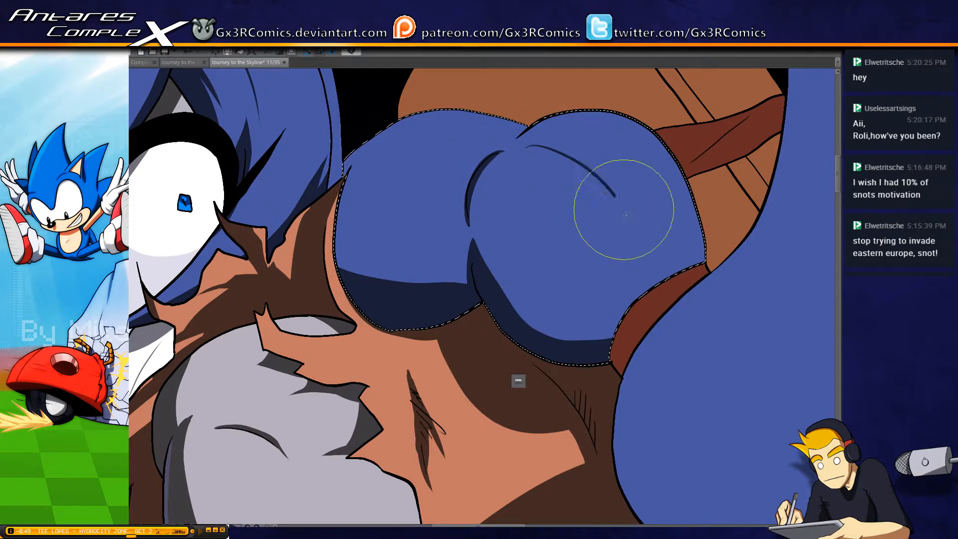
pyautogui.moveTo(344, 161); pyautogui.dragTo(421, 141)
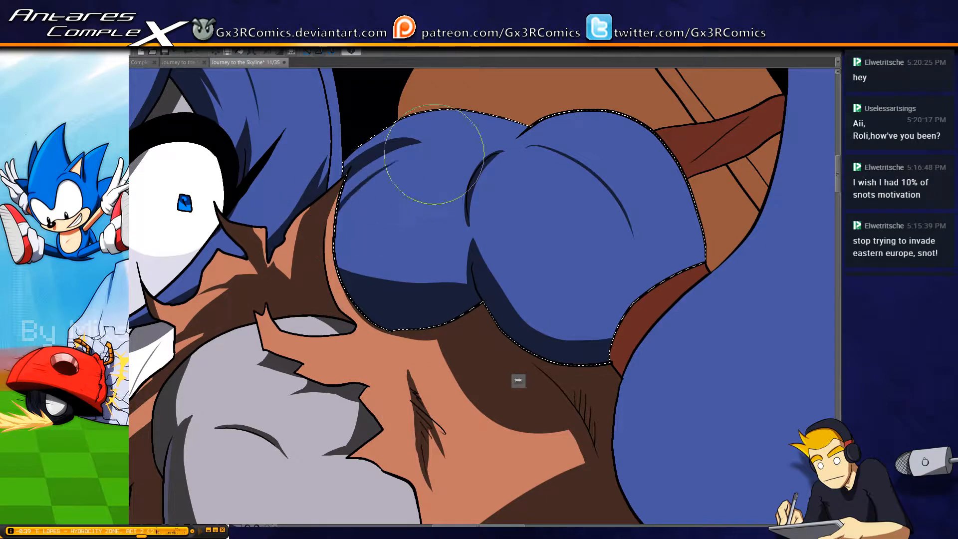
pyautogui.moveTo(479, 220); pyautogui.dragTo(415, 293)
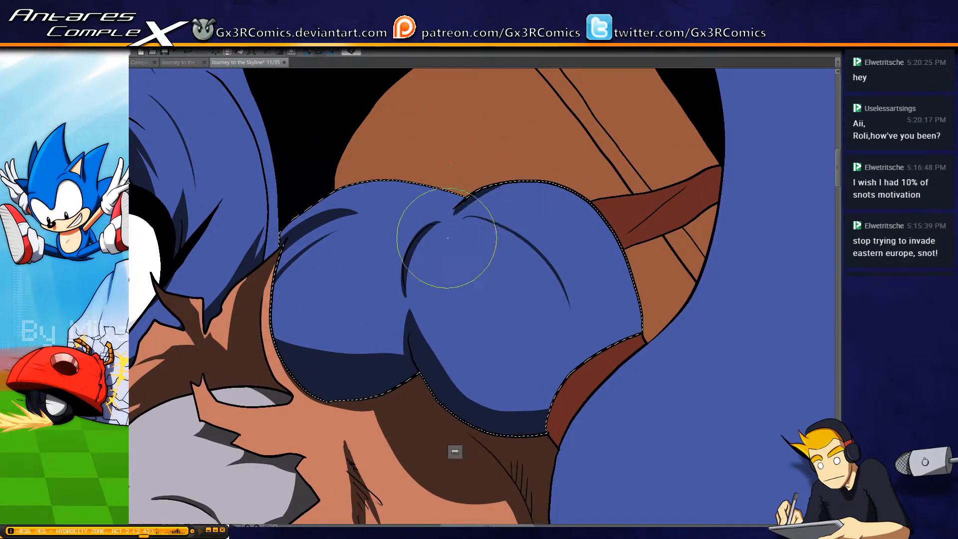
pyautogui.moveTo(499, 180); pyautogui.dragTo(452, 212)
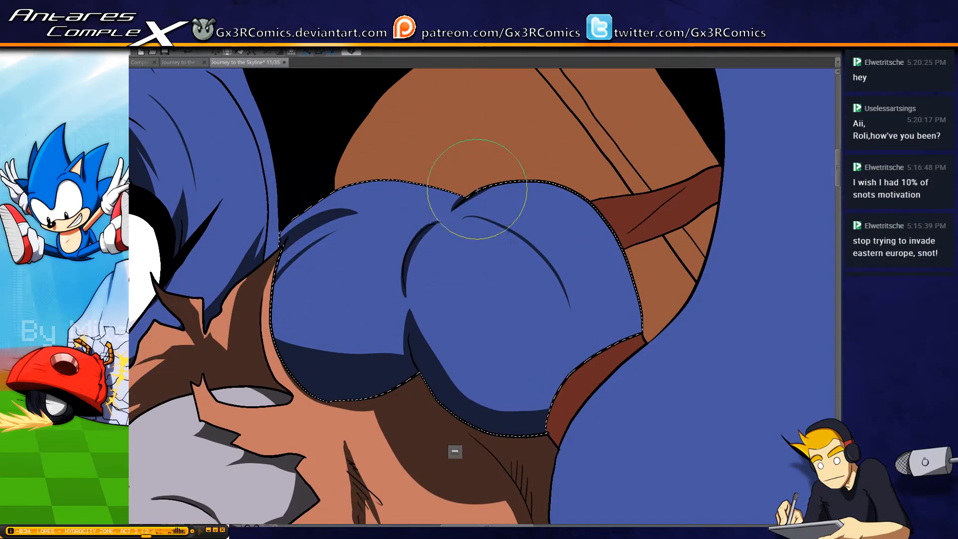
pyautogui.moveTo(378, 325); pyautogui.dragTo(404, 238)
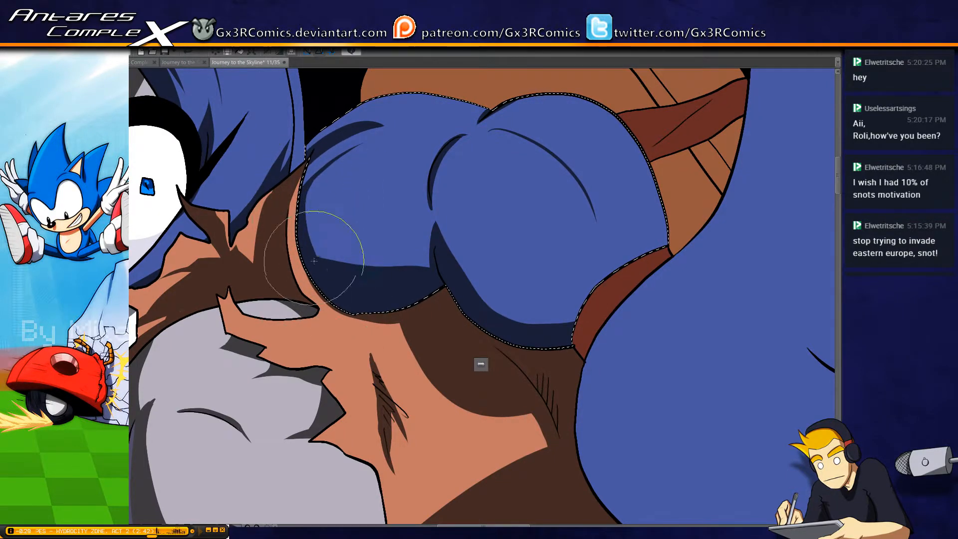
pyautogui.moveTo(314, 261); pyautogui.dragTo(364, 265)
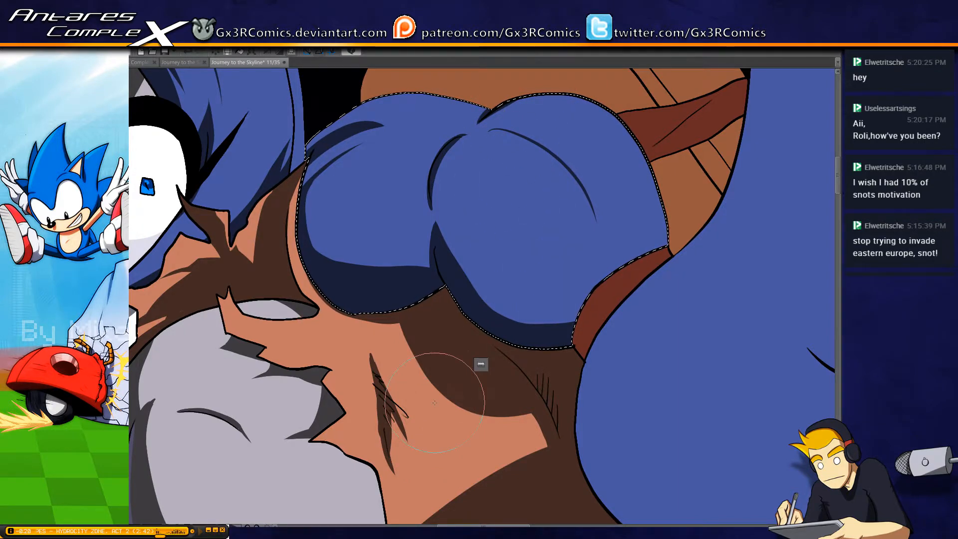
# Select the dark clothing band beside the red-brown strap and shade its lower corner and the edge along the strap
pyautogui.scroll(-10, 434, 402)
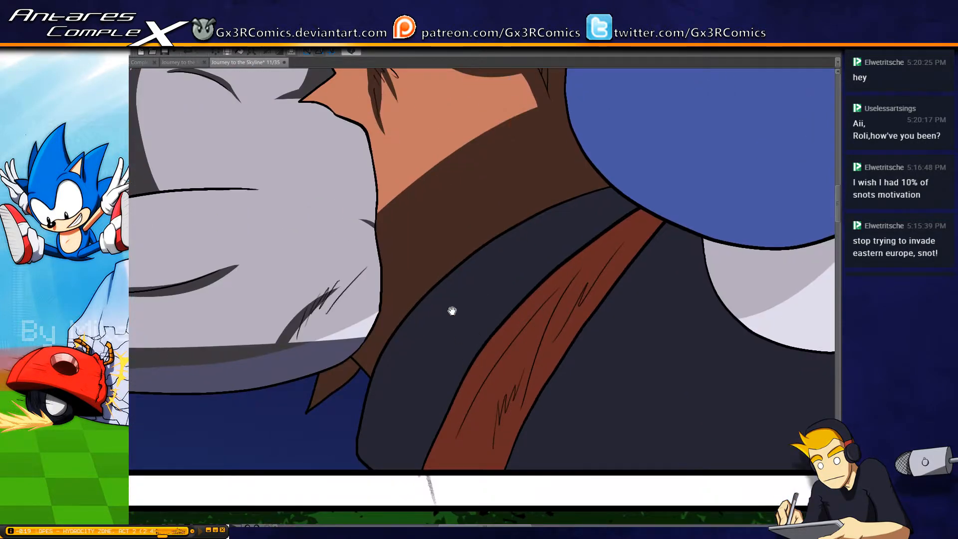
pyautogui.scroll(-3, 502, 271)
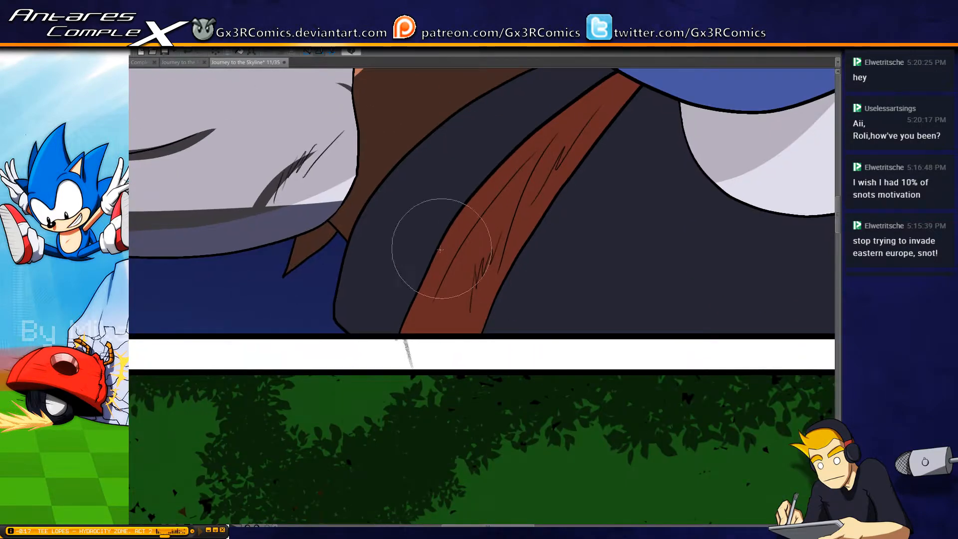
pyautogui.press('w')
pyautogui.click(398, 247)
pyautogui.press('b')
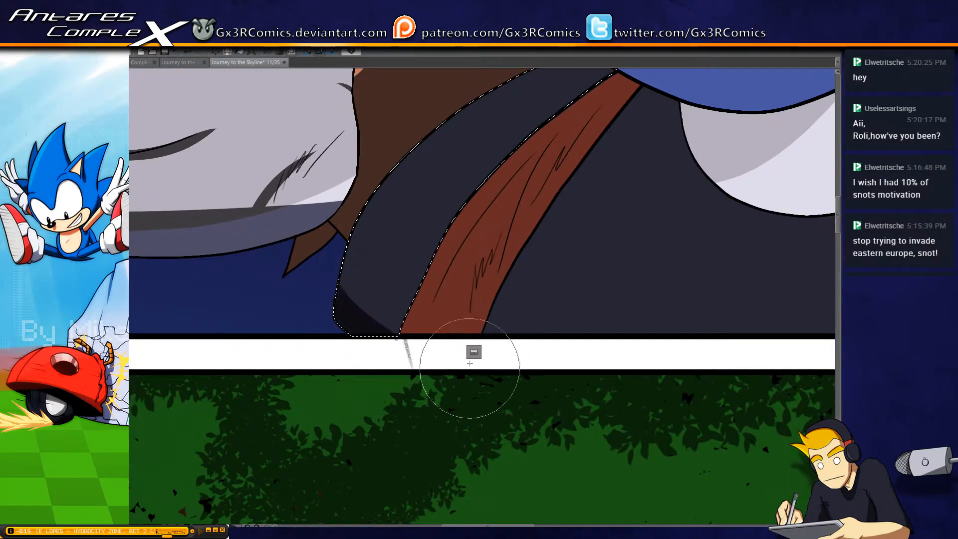
pyautogui.moveTo(342, 288); pyautogui.dragTo(394, 351)
pyautogui.moveTo(519, 154); pyautogui.dragTo(394, 342)
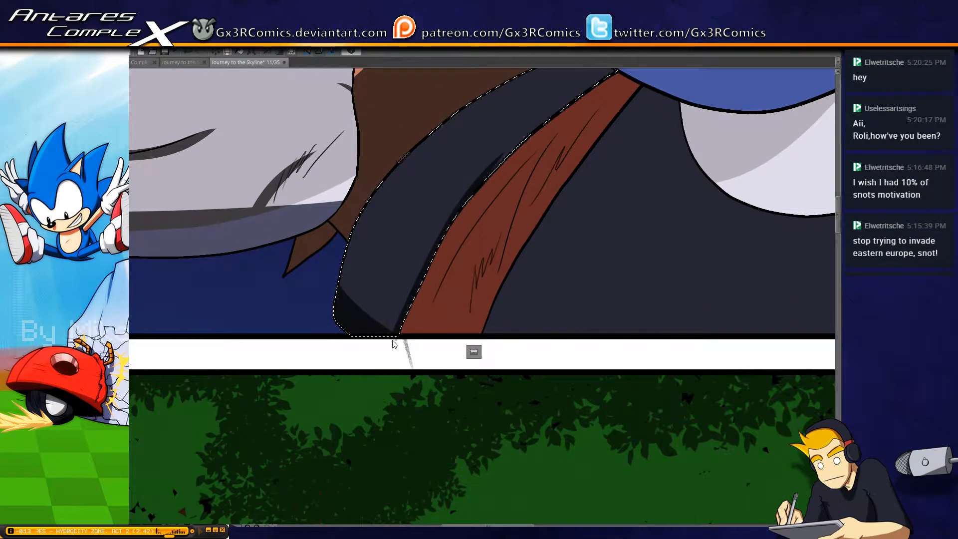
pyautogui.moveTo(552, 126); pyautogui.dragTo(413, 313)
pyautogui.moveTo(535, 160)
pyautogui.mouseDown()
pyautogui.moveTo(480, 205)
pyautogui.moveTo(380, 349)
pyautogui.mouseUp()
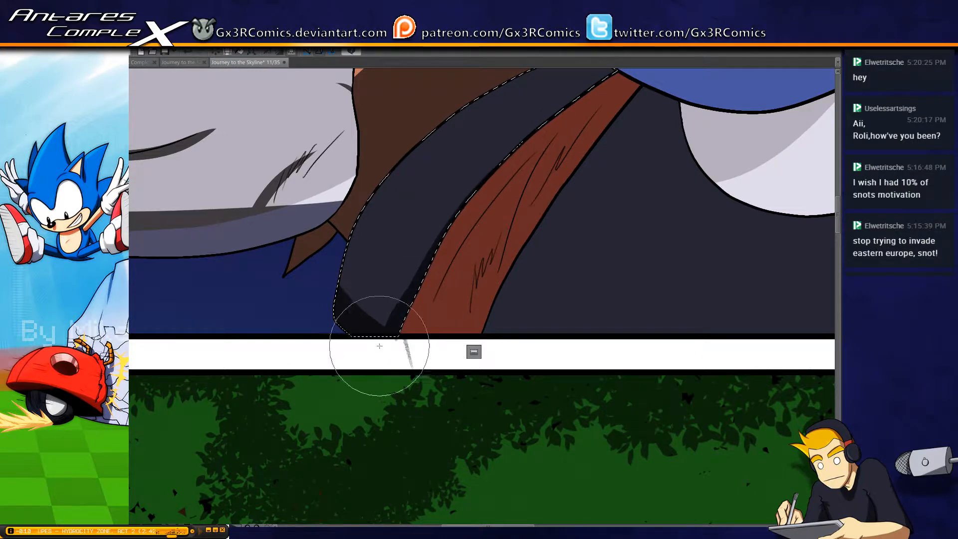
# Select the red-brown strap and paint shadows on its lower end and along its lower fold lines, redoing one stroke
pyautogui.press('w')
pyautogui.click(486, 244)
pyautogui.press('b')
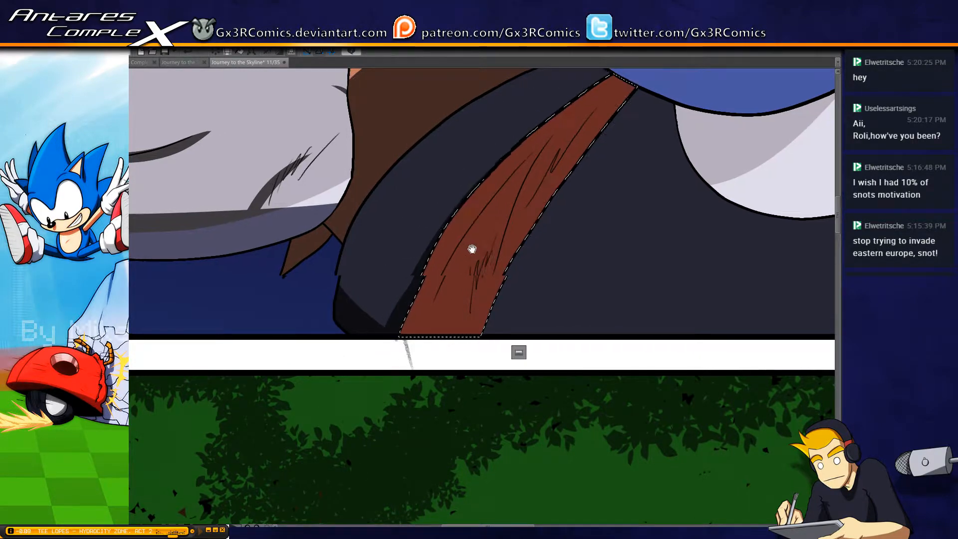
pyautogui.moveTo(471, 248); pyautogui.dragTo(417, 293)
pyautogui.moveTo(325, 356); pyautogui.dragTo(443, 411)
pyautogui.moveTo(373, 344)
pyautogui.mouseDown()
pyautogui.moveTo(464, 206)
pyautogui.moveTo(387, 343)
pyautogui.moveTo(458, 265)
pyautogui.mouseUp()
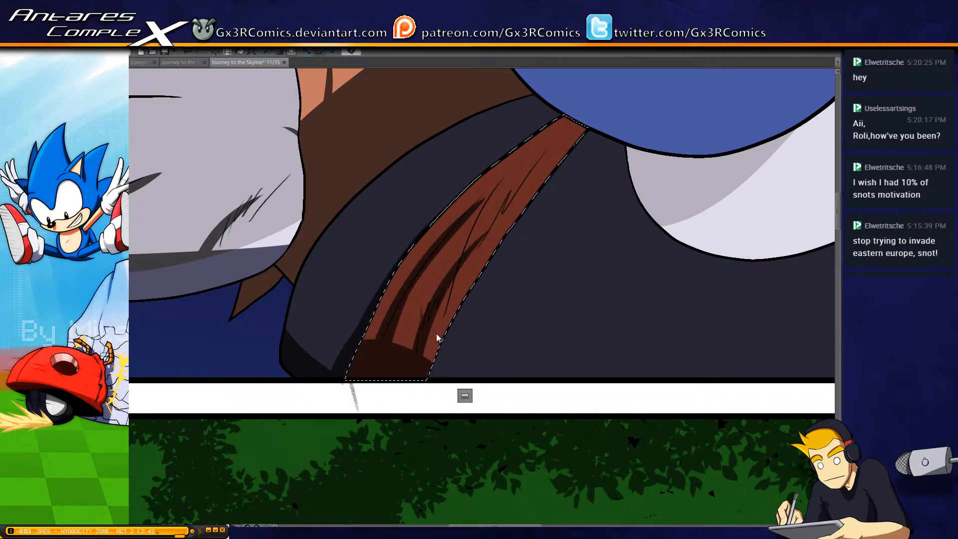
pyautogui.hotkey('ctrl', 'z')
pyautogui.moveTo(418, 356); pyautogui.dragTo(458, 263)
# Shade the strap's upper folds, redoing the first stroke, and darken its upper end below the blue shape
pyautogui.moveTo(507, 170)
pyautogui.mouseDown()
pyautogui.moveTo(472, 228)
pyautogui.moveTo(449, 322)
pyautogui.moveTo(498, 180)
pyautogui.moveTo(445, 329)
pyautogui.mouseUp()
pyautogui.hotkey('ctrl', 'z')
pyautogui.moveTo(516, 188); pyautogui.dragTo(471, 275)
pyautogui.moveTo(500, 215)
pyautogui.mouseDown()
pyautogui.moveTo(585, 123)
pyautogui.moveTo(600, 143)
pyautogui.moveTo(534, 91)
pyautogui.mouseUp()
pyautogui.press('e')
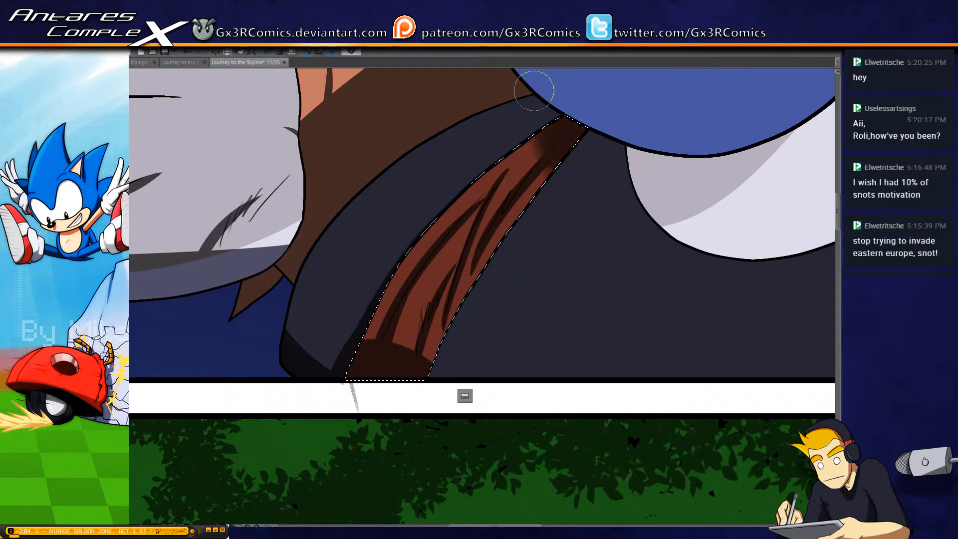
# Reselect the dark clothing band, widen the shadow along the strap, and softly darken its upper end under the blue shape
pyautogui.press('p')
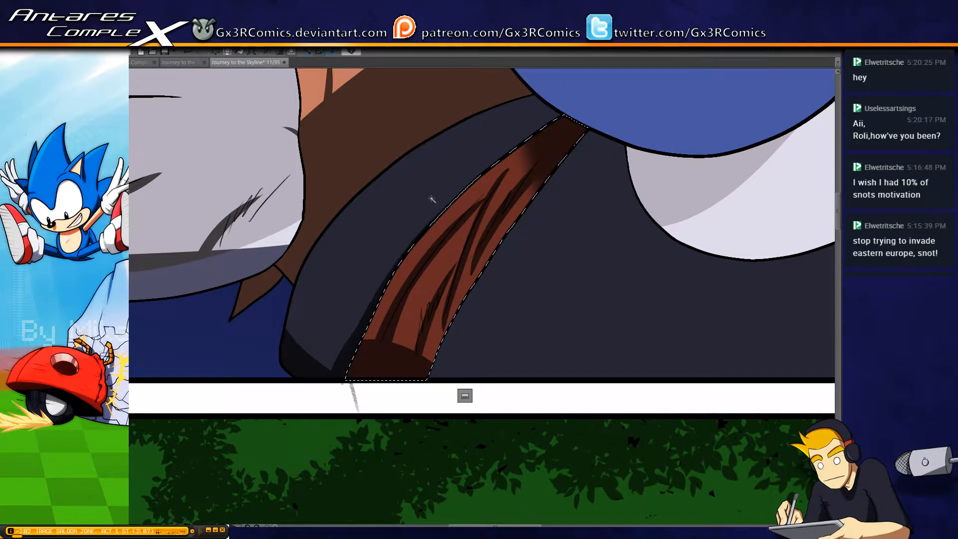
pyautogui.click(442, 181)
pyautogui.moveTo(346, 345); pyautogui.dragTo(366, 310)
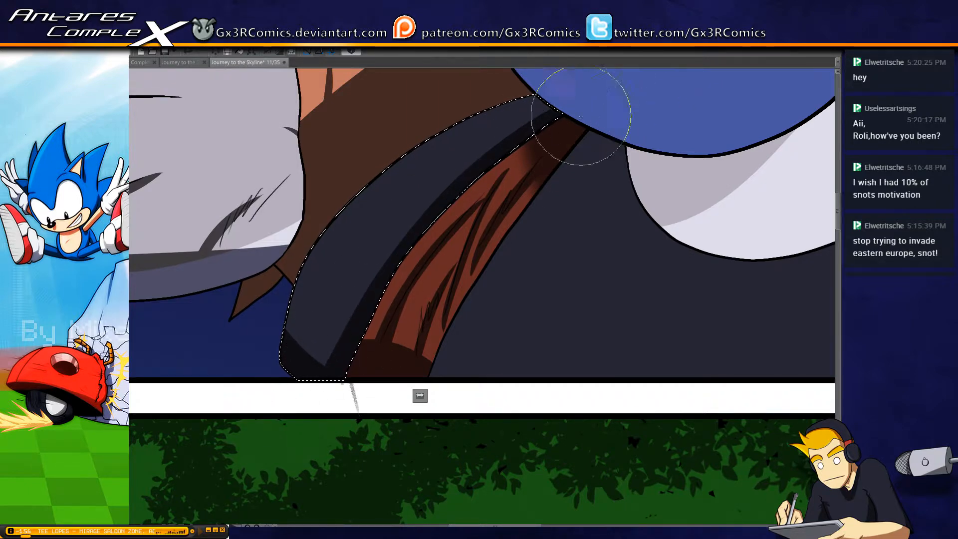
pyautogui.moveTo(469, 208); pyautogui.dragTo(416, 321)
pyautogui.press(']')
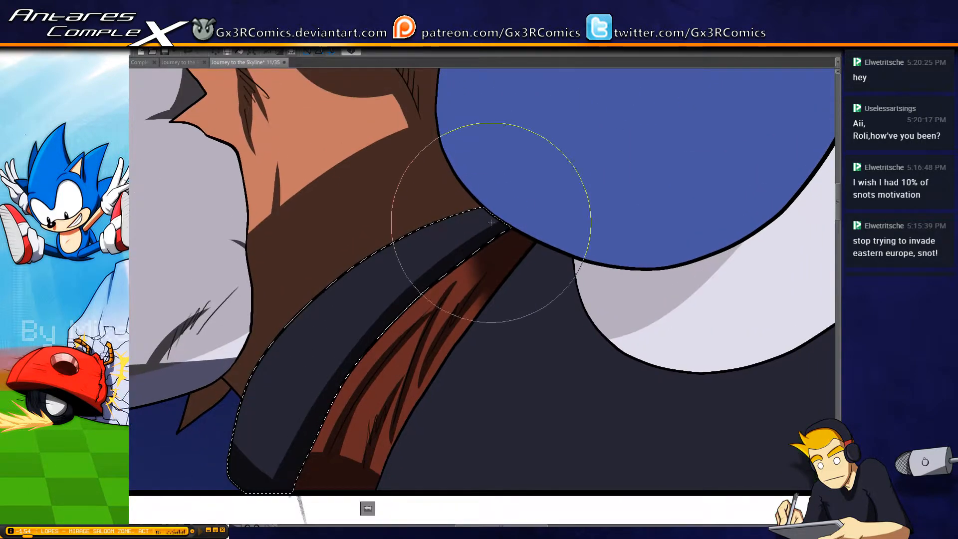
pyautogui.press('[')
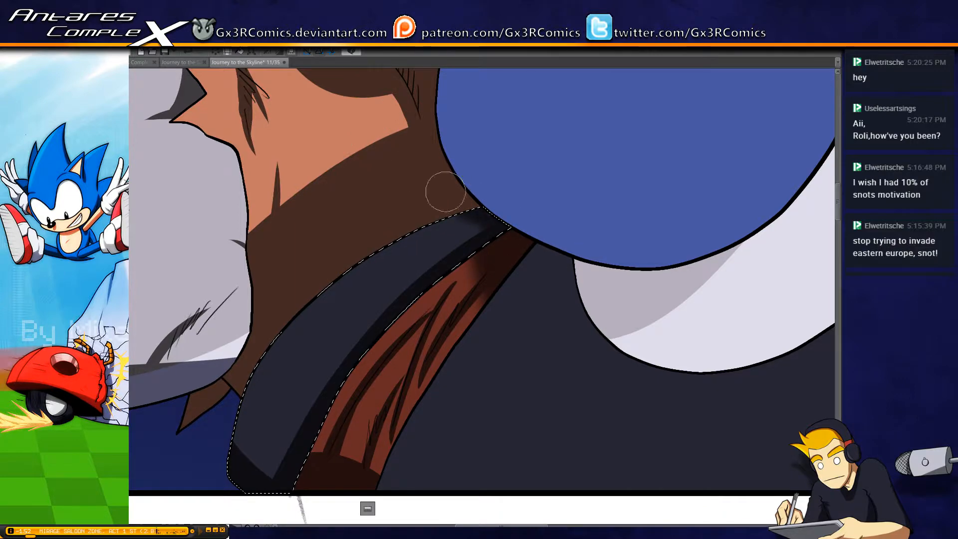
# Select the large dark clothing area on the strap's other side and paint a curved fold shadow that spreads along the panel's lower border
pyautogui.hotkey('ctrl', 'd')
pyautogui.moveTo(538, 392); pyautogui.dragTo(490, 291)
pyautogui.press('w')
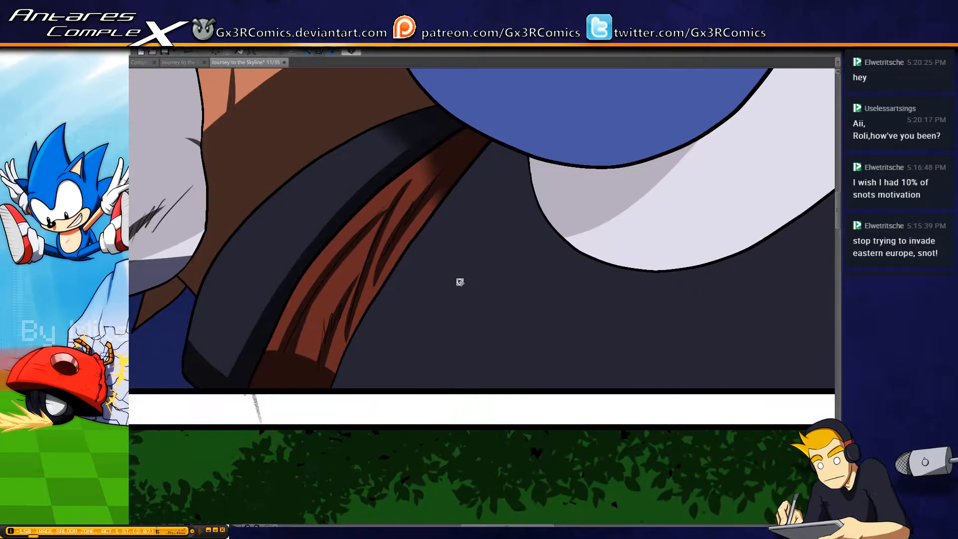
pyautogui.click(459, 283)
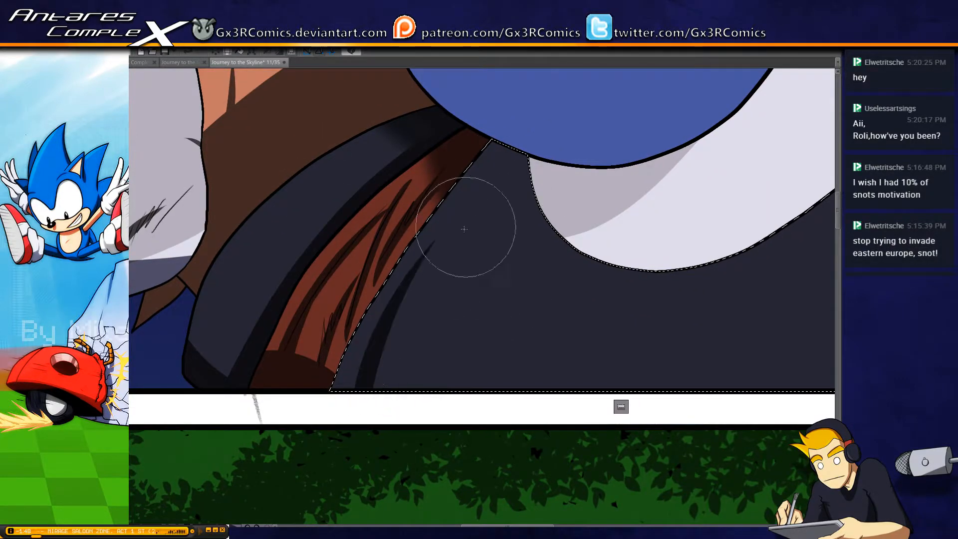
pyautogui.moveTo(434, 240); pyautogui.dragTo(357, 386)
pyautogui.moveTo(417, 406); pyautogui.dragTo(336, 369)
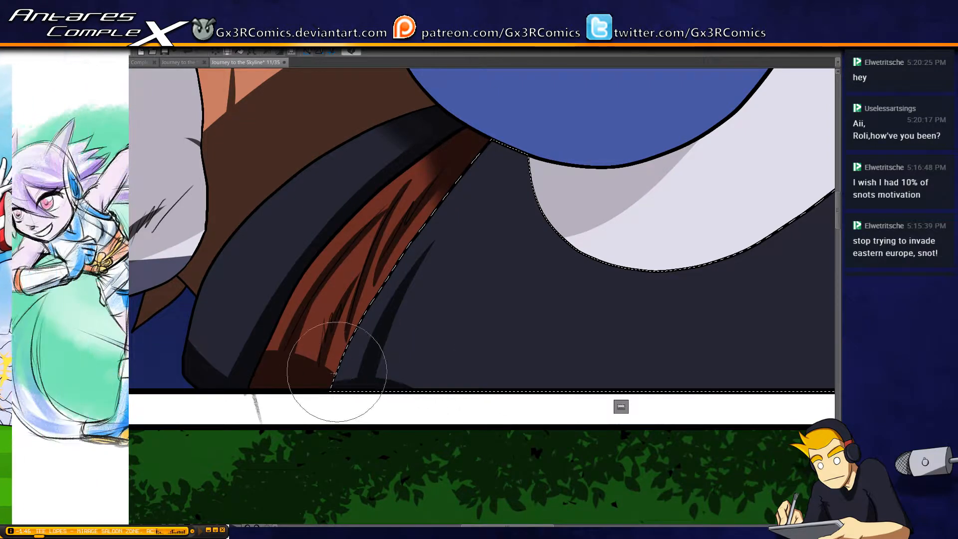
pyautogui.moveTo(464, 399)
pyautogui.mouseDown()
pyautogui.moveTo(376, 359)
pyautogui.moveTo(408, 402)
pyautogui.mouseUp()
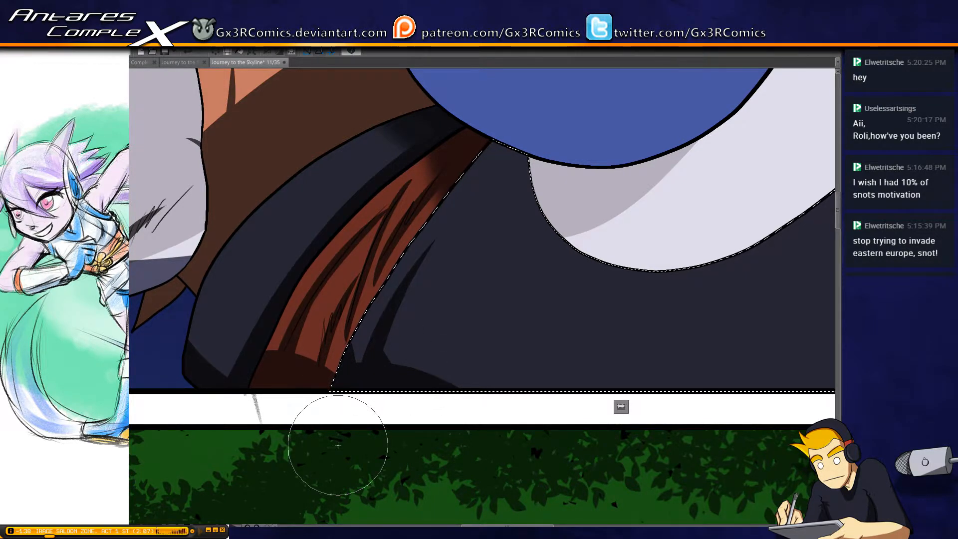
# Look over the rabbit panels and the lower forest panel, ending on the walking character's tail and trousers
pyautogui.scroll(-4, 345, 394)
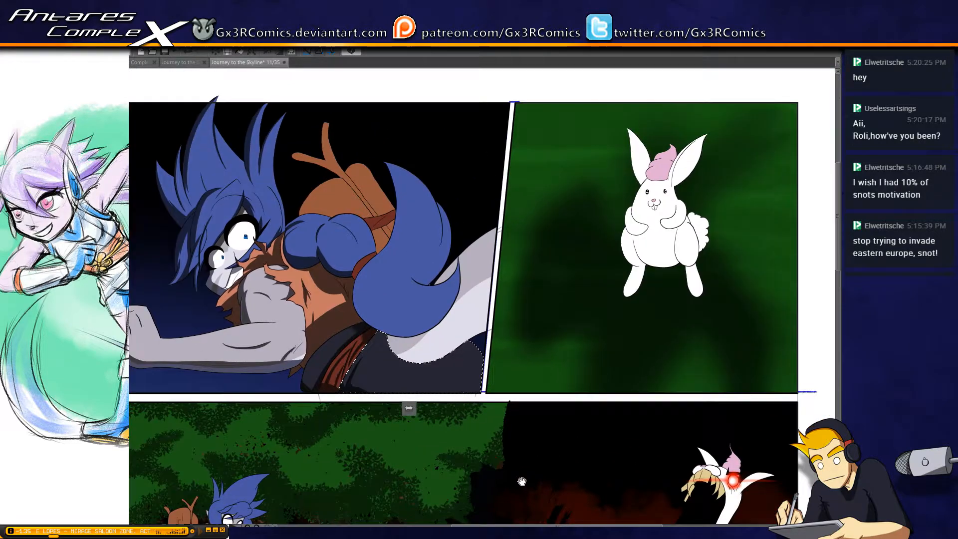
pyautogui.moveTo(654, 377); pyautogui.dragTo(550, 404)
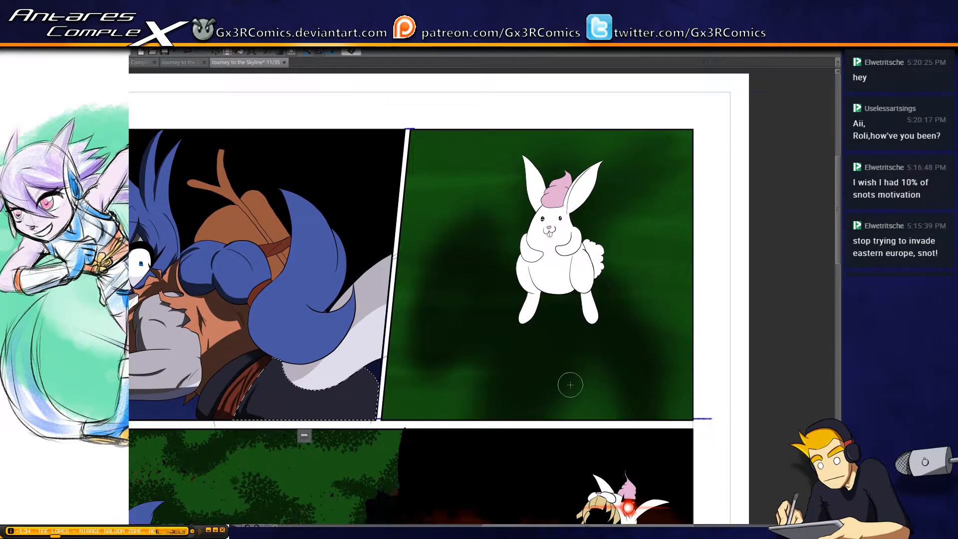
pyautogui.scroll(1, 614, 378)
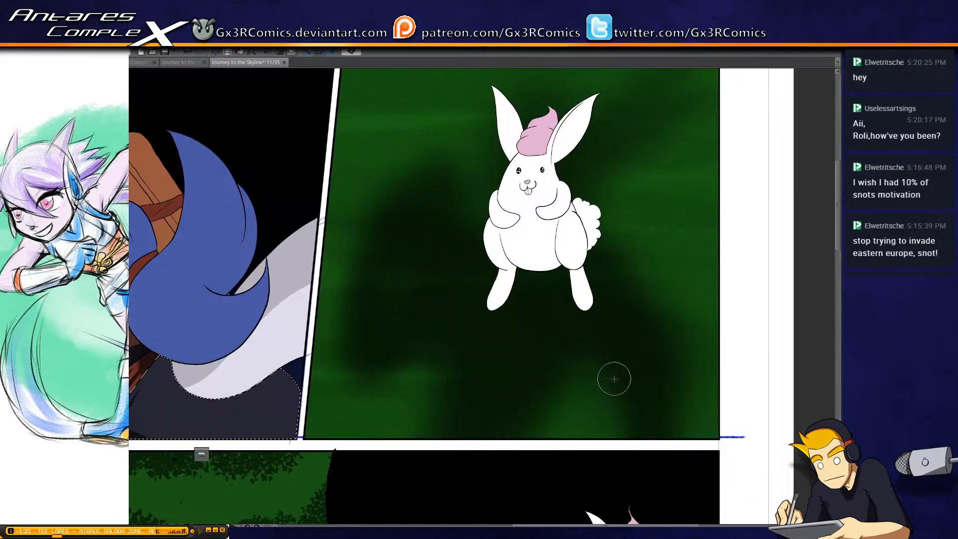
pyautogui.moveTo(613, 434); pyautogui.dragTo(592, 190)
pyautogui.moveTo(627, 417); pyautogui.dragTo(605, 242)
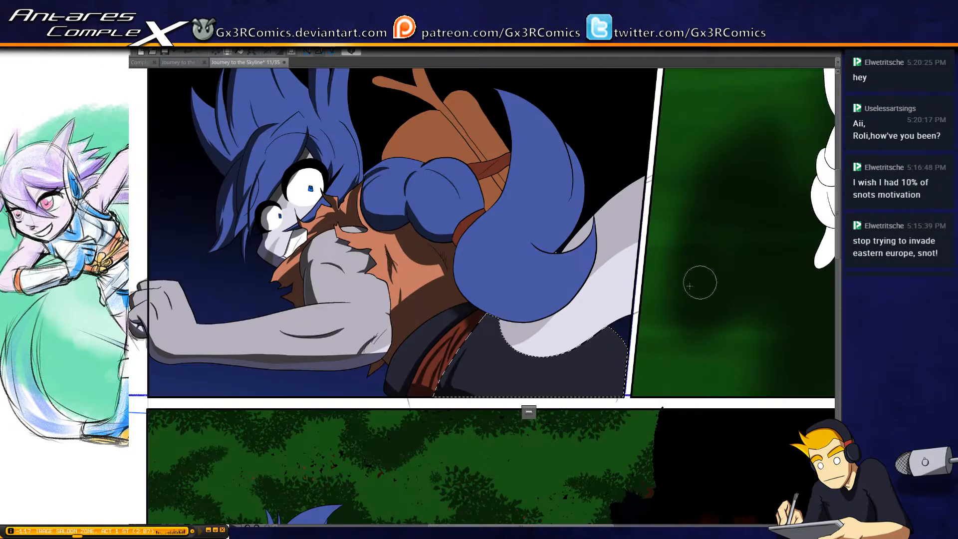
pyautogui.moveTo(346, 330); pyautogui.dragTo(477, 177)
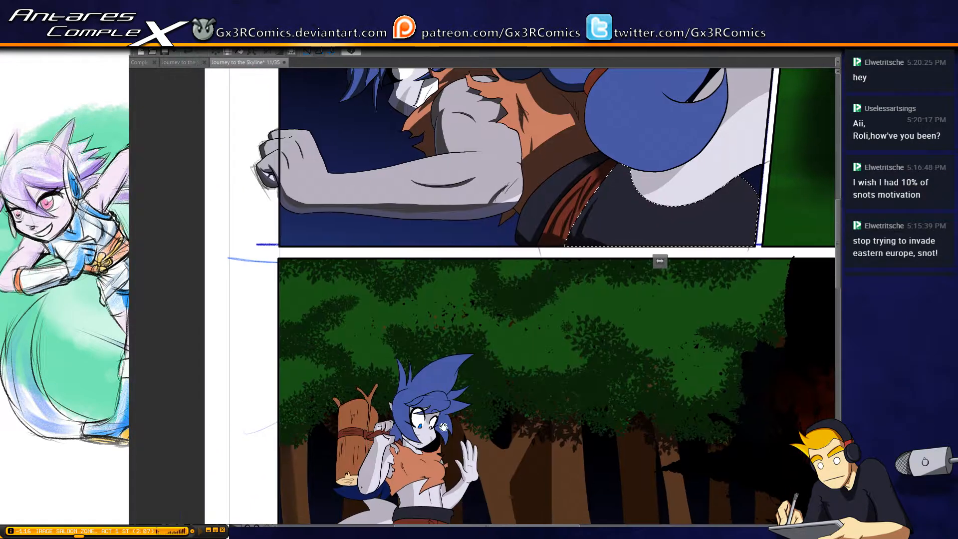
pyautogui.moveTo(443, 427); pyautogui.dragTo(435, 220)
pyautogui.moveTo(397, 348); pyautogui.dragTo(403, 285)
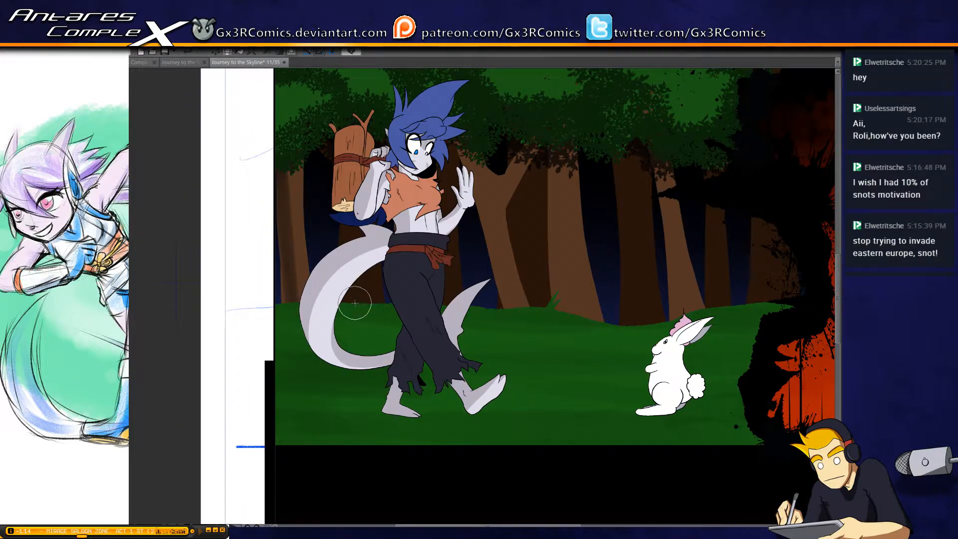
pyautogui.scroll(2, 364, 318)
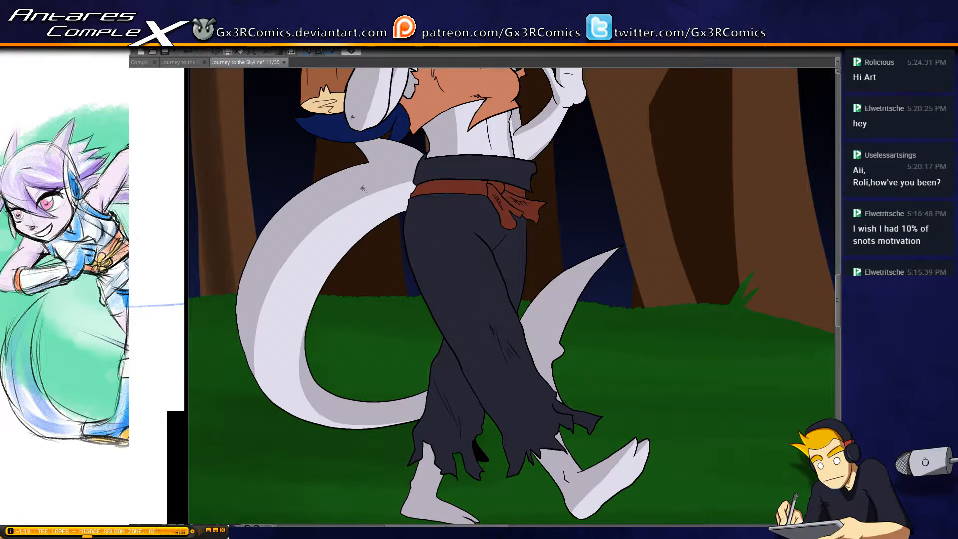
# Select the walking character's curved tail, softly darken its base behind the waist, and paint a shadow band along its inner curve
pyautogui.click(367, 197)
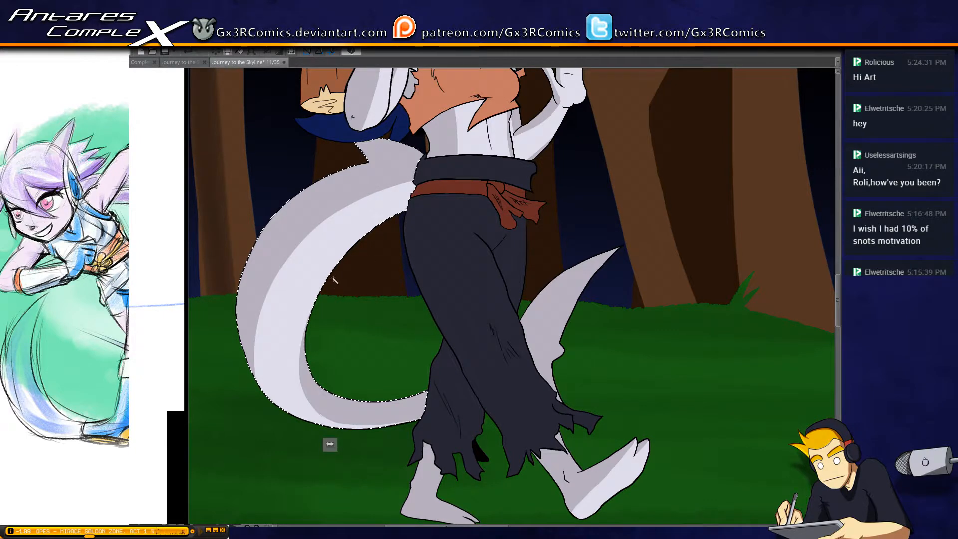
pyautogui.moveTo(325, 283)
pyautogui.mouseDown()
pyautogui.moveTo(455, 197)
pyautogui.moveTo(458, 182)
pyautogui.moveTo(436, 176)
pyautogui.moveTo(299, 336)
pyautogui.moveTo(424, 166)
pyautogui.mouseUp()
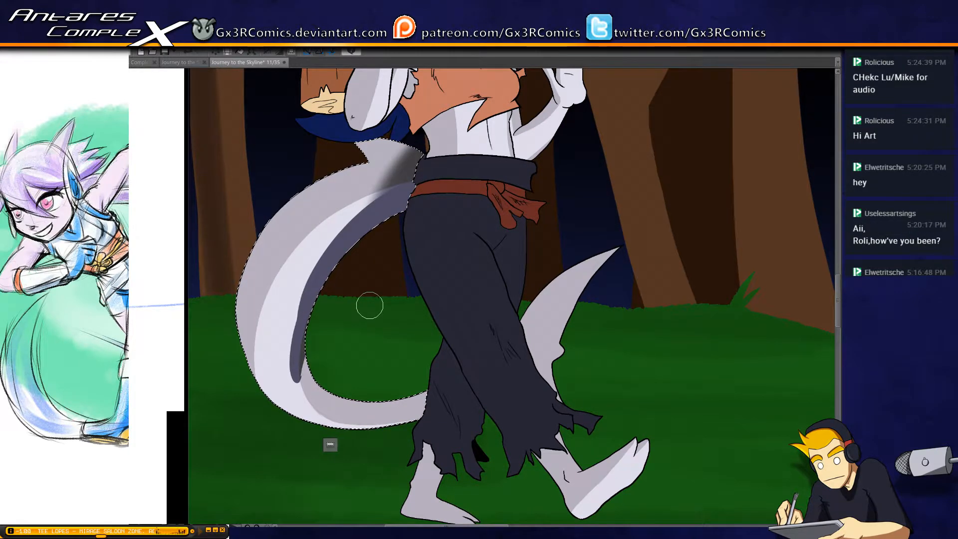
pyautogui.press('e')
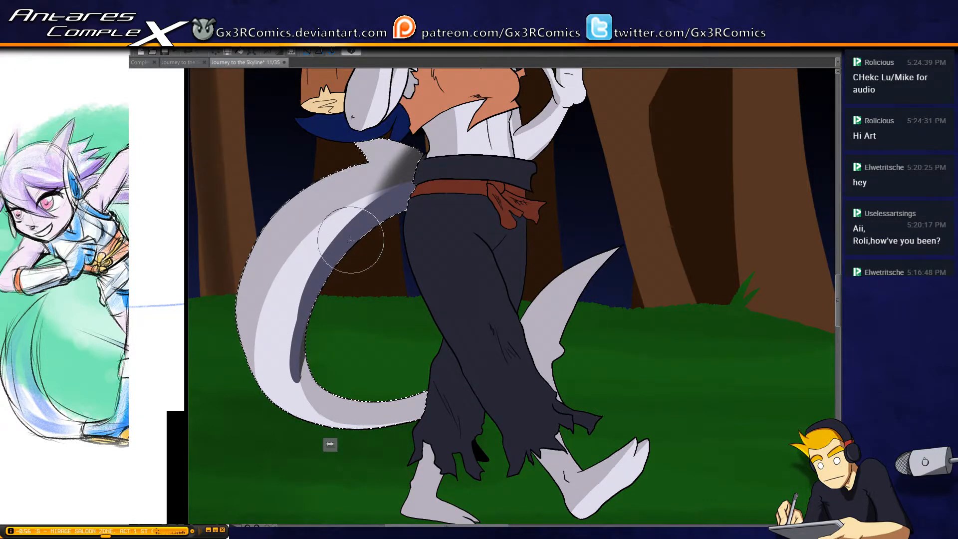
pyautogui.moveTo(410, 190)
pyautogui.mouseDown()
pyautogui.moveTo(270, 352)
pyautogui.moveTo(277, 389)
pyautogui.mouseUp()
pyautogui.moveTo(342, 250); pyautogui.dragTo(274, 394)
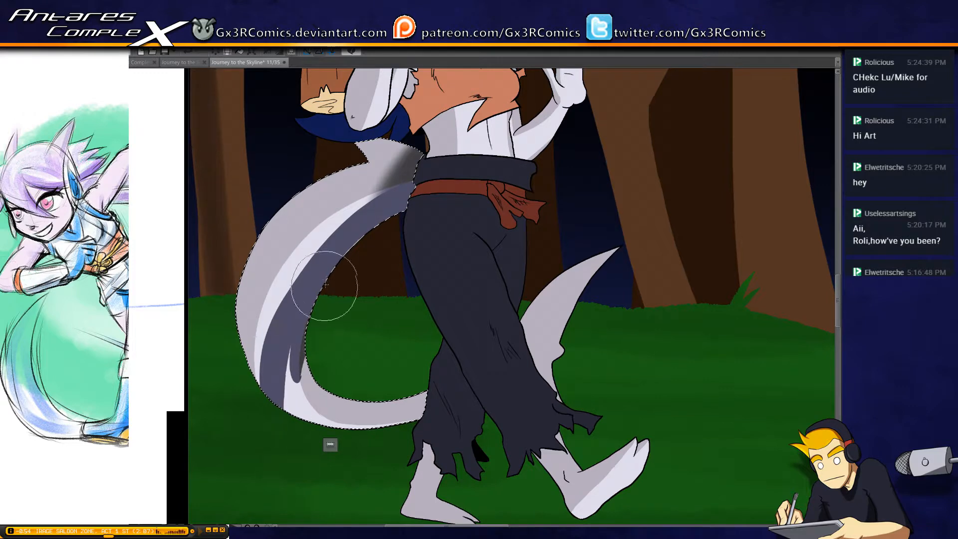
# Carry the tail shadow down to the outer edge of its lower bend, leaving a light rim along the inner edge
pyautogui.moveTo(324, 285); pyautogui.dragTo(276, 374)
pyautogui.moveTo(333, 314)
pyautogui.mouseDown()
pyautogui.moveTo(298, 389)
pyautogui.moveTo(334, 310)
pyautogui.moveTo(286, 383)
pyautogui.moveTo(314, 360)
pyautogui.moveTo(340, 285)
pyautogui.moveTo(319, 303)
pyautogui.moveTo(300, 456)
pyautogui.moveTo(280, 315)
pyautogui.mouseUp()
pyautogui.moveTo(216, 300); pyautogui.dragTo(270, 397)
pyautogui.moveTo(218, 289); pyautogui.dragTo(442, 445)
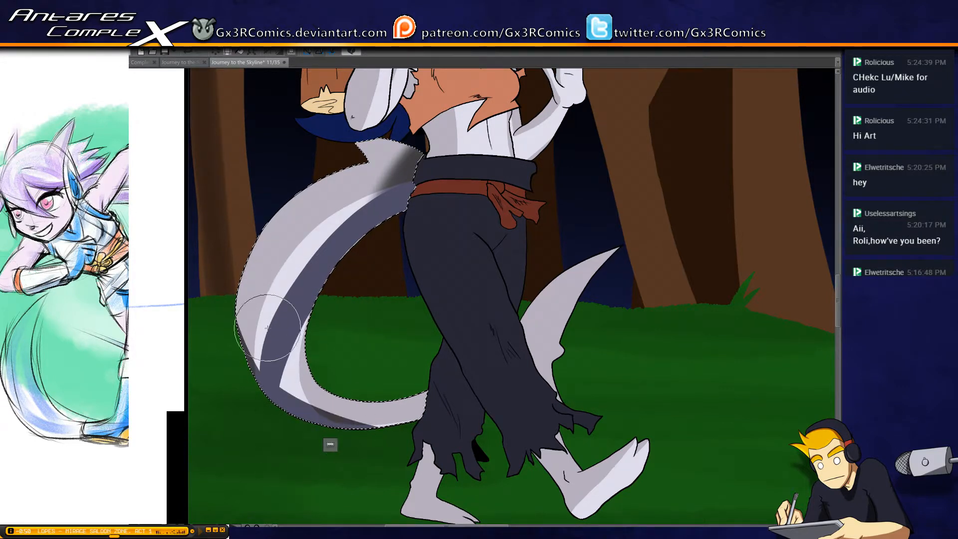
pyautogui.moveTo(279, 366)
pyautogui.mouseDown()
pyautogui.moveTo(307, 370)
pyautogui.moveTo(284, 359)
pyautogui.moveTo(288, 334)
pyautogui.moveTo(309, 428)
pyautogui.moveTo(286, 340)
pyautogui.moveTo(304, 416)
pyautogui.moveTo(289, 344)
pyautogui.moveTo(285, 352)
pyautogui.moveTo(297, 374)
pyautogui.moveTo(300, 318)
pyautogui.moveTo(291, 406)
pyautogui.moveTo(322, 294)
pyautogui.moveTo(302, 333)
pyautogui.moveTo(300, 364)
pyautogui.moveTo(299, 340)
pyautogui.moveTo(337, 273)
pyautogui.moveTo(290, 368)
pyautogui.mouseUp()
pyautogui.moveTo(311, 326)
pyautogui.mouseDown()
pyautogui.moveTo(290, 366)
pyautogui.moveTo(309, 308)
pyautogui.moveTo(385, 228)
pyautogui.moveTo(292, 364)
pyautogui.moveTo(299, 327)
pyautogui.moveTo(386, 217)
pyautogui.moveTo(289, 333)
pyautogui.moveTo(339, 427)
pyautogui.moveTo(272, 341)
pyautogui.moveTo(409, 431)
pyautogui.moveTo(391, 406)
pyautogui.moveTo(278, 389)
pyautogui.moveTo(461, 417)
pyautogui.moveTo(273, 313)
pyautogui.moveTo(312, 398)
pyautogui.moveTo(472, 394)
pyautogui.moveTo(354, 358)
pyautogui.moveTo(322, 410)
pyautogui.moveTo(285, 395)
pyautogui.moveTo(425, 412)
pyautogui.mouseUp()
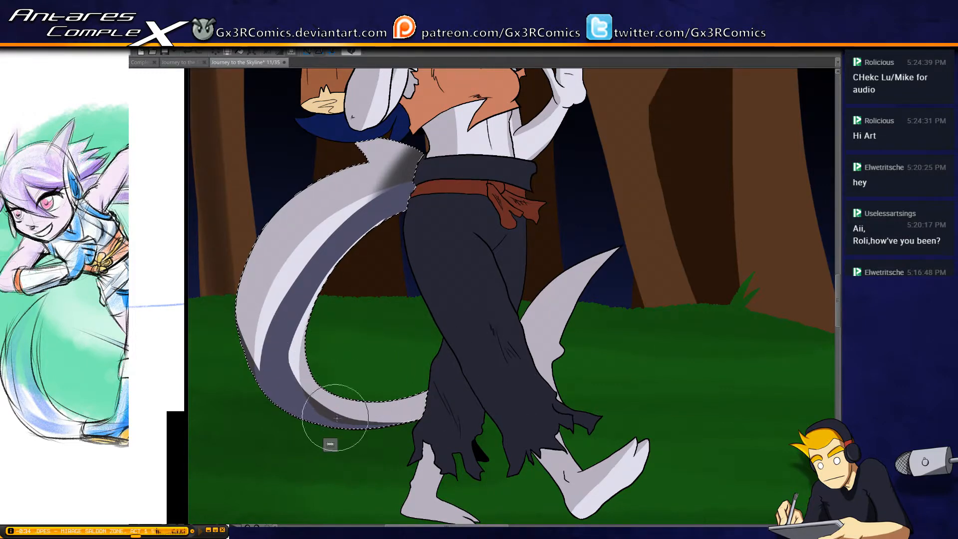
# Refine the shadow under the tail's lower bend and broaden it up the outer side, redoing one stroke
pyautogui.moveTo(336, 418); pyautogui.dragTo(462, 377)
pyautogui.moveTo(295, 403); pyautogui.dragTo(480, 374)
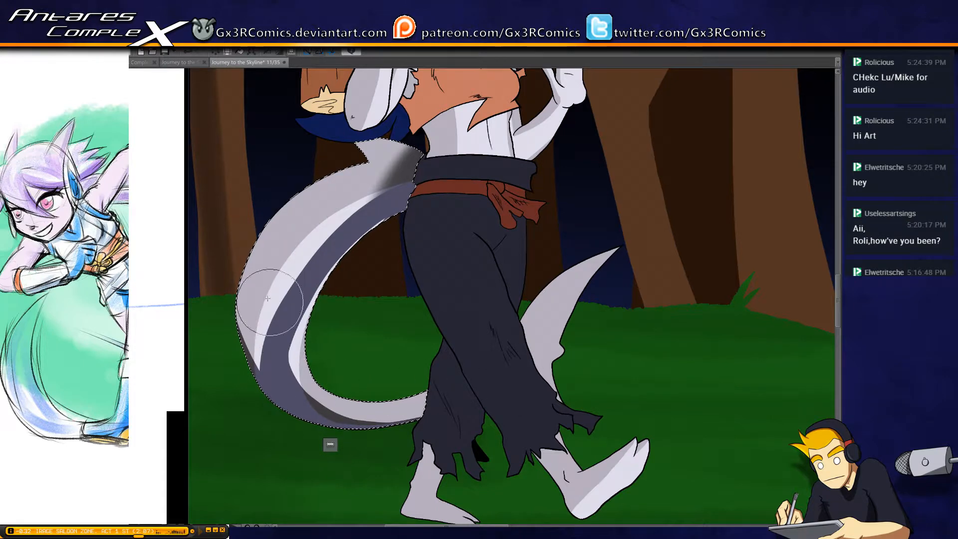
pyautogui.moveTo(235, 272); pyautogui.dragTo(270, 349)
pyautogui.hotkey('ctrl', 'z')
pyautogui.moveTo(239, 281)
pyautogui.mouseDown()
pyautogui.moveTo(267, 366)
pyautogui.moveTo(319, 372)
pyautogui.moveTo(251, 339)
pyautogui.moveTo(298, 284)
pyautogui.moveTo(239, 381)
pyautogui.mouseUp()
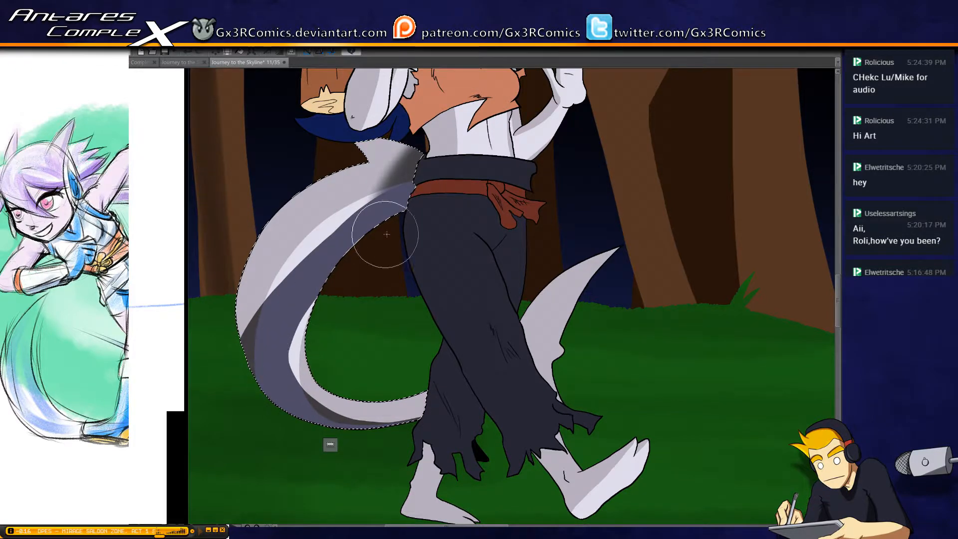
pyautogui.moveTo(427, 189)
pyautogui.mouseDown()
pyautogui.moveTo(246, 391)
pyautogui.moveTo(413, 199)
pyautogui.moveTo(394, 197)
pyautogui.moveTo(274, 356)
pyautogui.moveTo(247, 355)
pyautogui.mouseUp()
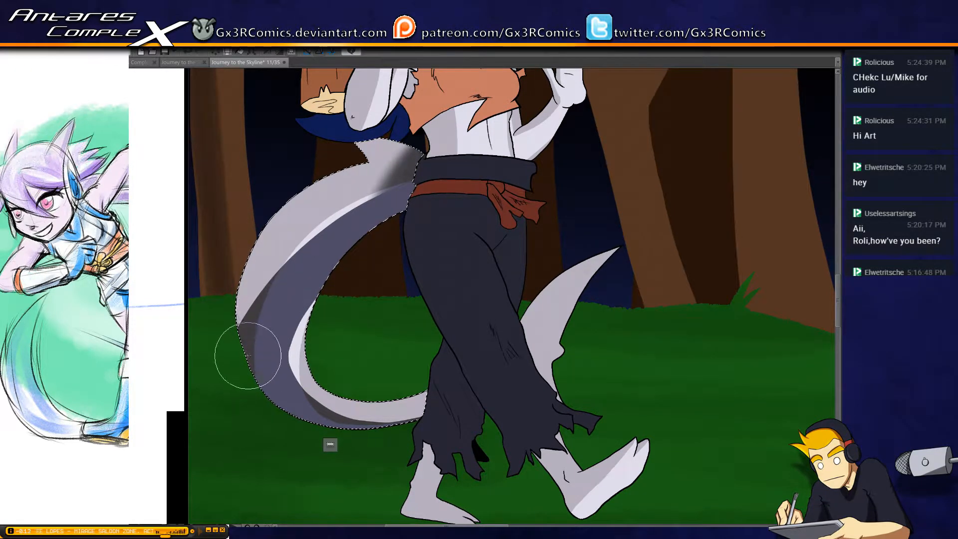
pyautogui.moveTo(236, 322)
pyautogui.mouseDown()
pyautogui.moveTo(266, 309)
pyautogui.moveTo(239, 252)
pyautogui.moveTo(241, 322)
pyautogui.moveTo(258, 271)
pyautogui.moveTo(240, 251)
pyautogui.moveTo(301, 312)
pyautogui.moveTo(280, 305)
pyautogui.moveTo(348, 397)
pyautogui.mouseUp()
# Select the tail tip in front of the trousers, softly shade it along the trouser leg, and clear the selection
pyautogui.moveTo(463, 421); pyautogui.dragTo(409, 368)
pyautogui.press('w')
pyautogui.click(492, 282)
pyautogui.press('b')
pyautogui.press('b')
pyautogui.moveTo(460, 256); pyautogui.dragTo(491, 346)
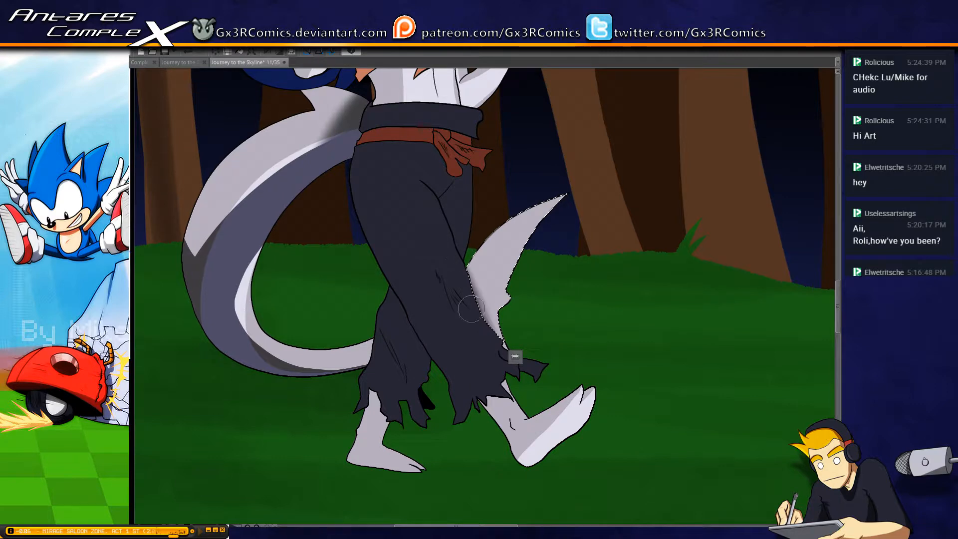
pyautogui.moveTo(471, 303); pyautogui.dragTo(519, 374)
pyautogui.hotkey('ctrl', 'd')
# Select the rear foot and paint a shadow down the back of the ankle, around the heel and along the sole
pyautogui.moveTo(396, 409); pyautogui.dragTo(419, 323)
pyautogui.press('w')
pyautogui.click(401, 332)
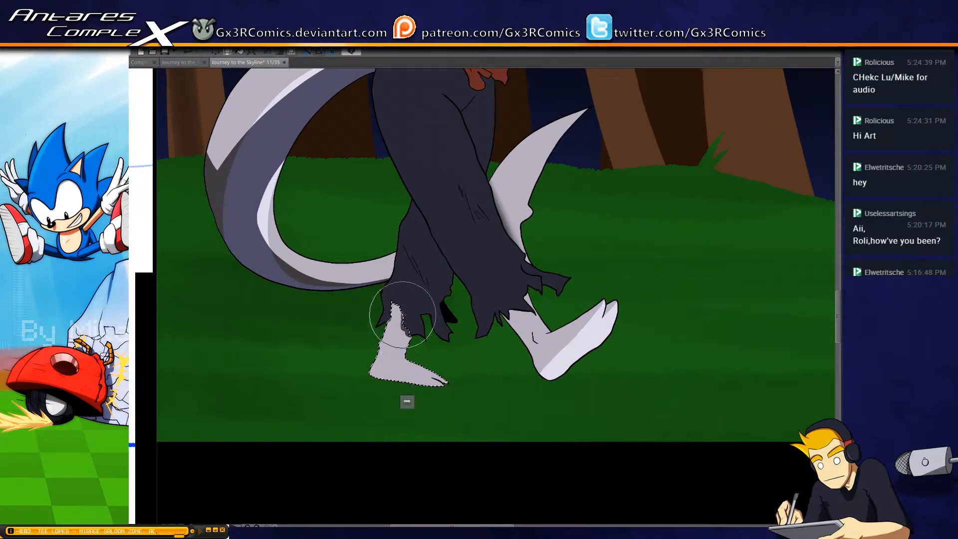
pyautogui.moveTo(403, 314)
pyautogui.mouseDown()
pyautogui.moveTo(381, 331)
pyautogui.moveTo(394, 315)
pyautogui.moveTo(395, 335)
pyautogui.moveTo(393, 304)
pyautogui.moveTo(363, 393)
pyautogui.moveTo(387, 363)
pyautogui.moveTo(367, 358)
pyautogui.moveTo(424, 389)
pyautogui.moveTo(364, 369)
pyautogui.moveTo(474, 386)
pyautogui.moveTo(445, 383)
pyautogui.mouseUp()
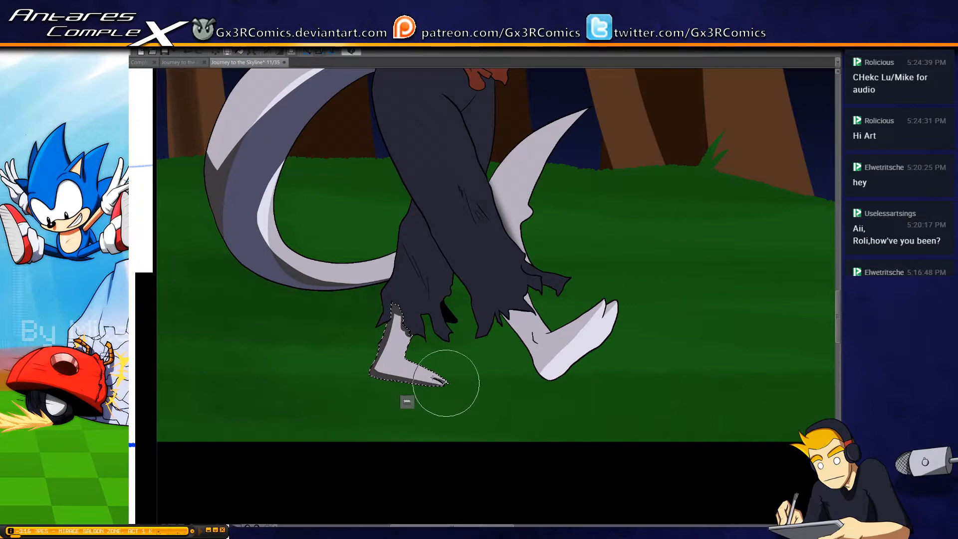
# Select the raised front foot and shade its ankle below the torn trouser hem and along its back edge, redoing the first strokes
pyautogui.moveTo(577, 379); pyautogui.dragTo(496, 359)
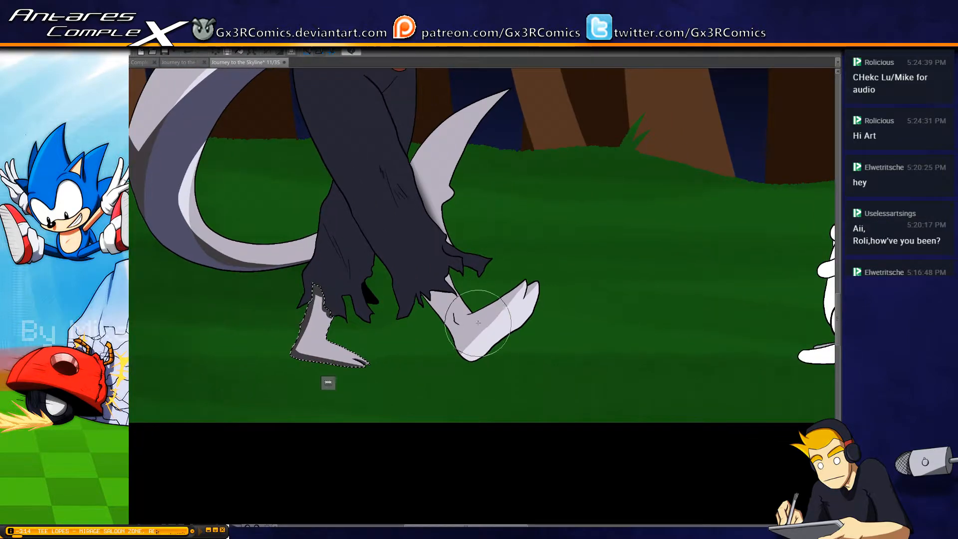
pyautogui.click(455, 289)
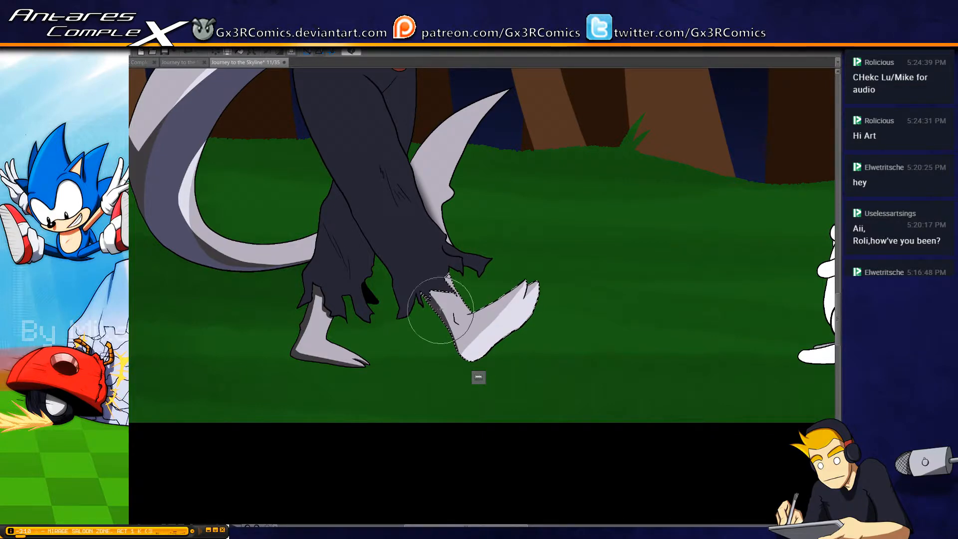
pyautogui.keyDown('ctrl'); pyautogui.click(460, 269); pyautogui.keyUp('ctrl')
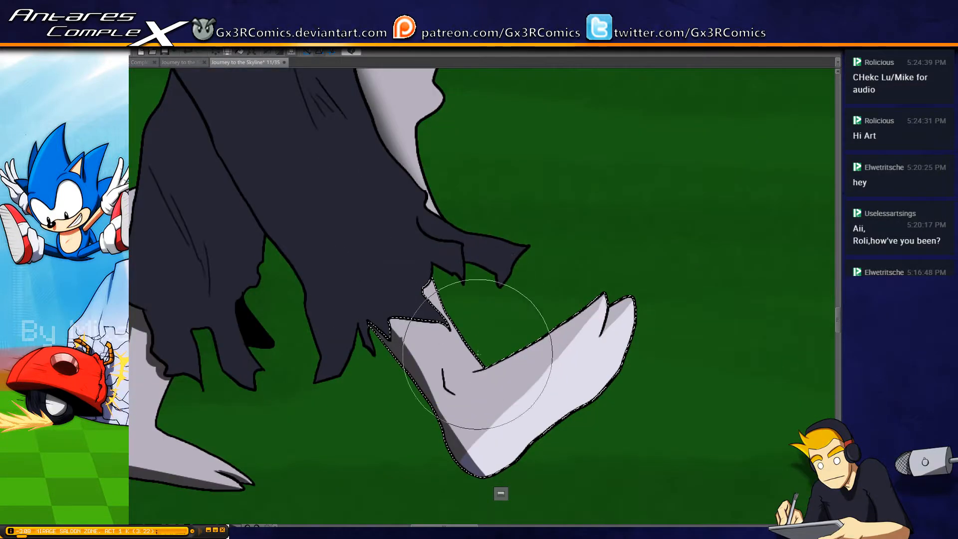
pyautogui.moveTo(476, 350); pyautogui.dragTo(463, 281)
pyautogui.moveTo(412, 219); pyautogui.dragTo(465, 289)
pyautogui.hotkey('ctrl', 'z')
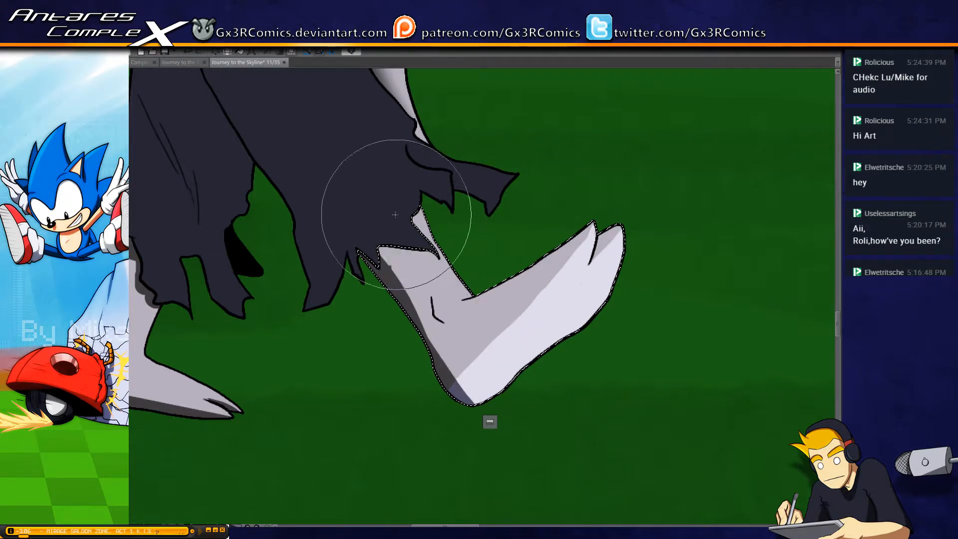
pyautogui.moveTo(396, 212); pyautogui.dragTo(455, 218)
pyautogui.moveTo(392, 216)
pyautogui.mouseDown()
pyautogui.moveTo(391, 308)
pyautogui.moveTo(382, 221)
pyautogui.moveTo(418, 338)
pyautogui.moveTo(398, 220)
pyautogui.moveTo(420, 328)
pyautogui.moveTo(386, 216)
pyautogui.moveTo(432, 333)
pyautogui.moveTo(401, 226)
pyautogui.moveTo(411, 311)
pyautogui.moveTo(428, 337)
pyautogui.mouseUp()
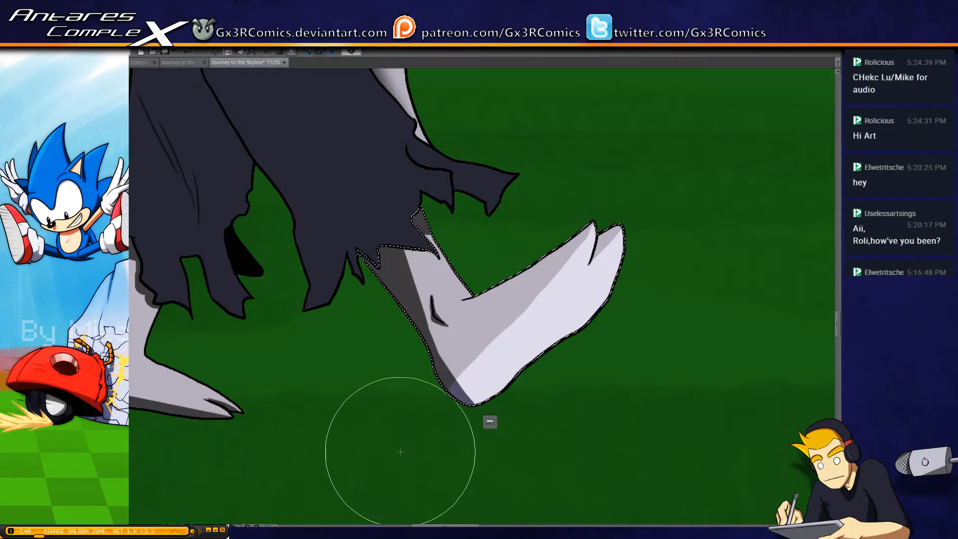
# Paint shadows under the raised foot's heel and across the ball of its sole, redoing strokes until the shapes are clean
pyautogui.moveTo(429, 256); pyautogui.dragTo(379, 217)
pyautogui.moveTo(384, 334)
pyautogui.mouseDown()
pyautogui.moveTo(417, 355)
pyautogui.moveTo(474, 355)
pyautogui.mouseUp()
pyautogui.moveTo(392, 343)
pyautogui.mouseDown()
pyautogui.moveTo(532, 319)
pyautogui.moveTo(383, 341)
pyautogui.moveTo(431, 362)
pyautogui.moveTo(510, 328)
pyautogui.moveTo(384, 360)
pyautogui.moveTo(601, 313)
pyautogui.mouseUp()
pyautogui.moveTo(532, 288)
pyautogui.mouseDown()
pyautogui.moveTo(491, 294)
pyautogui.moveTo(444, 319)
pyautogui.moveTo(444, 309)
pyautogui.mouseUp()
pyautogui.hotkey('ctrl', 'z')
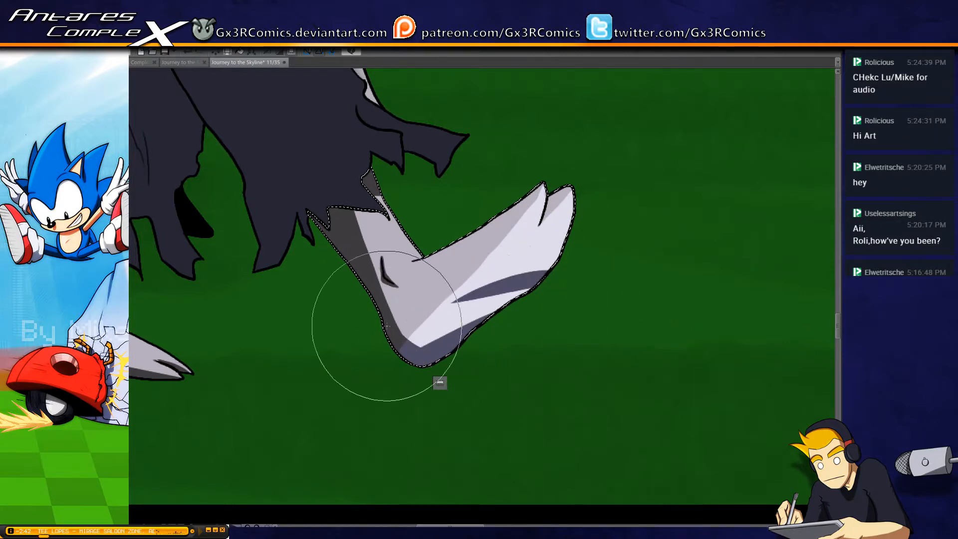
pyautogui.hotkey('ctrl', 'z')
pyautogui.moveTo(545, 287); pyautogui.dragTo(461, 293)
pyautogui.moveTo(391, 323)
pyautogui.mouseDown()
pyautogui.moveTo(433, 342)
pyautogui.moveTo(469, 308)
pyautogui.mouseUp()
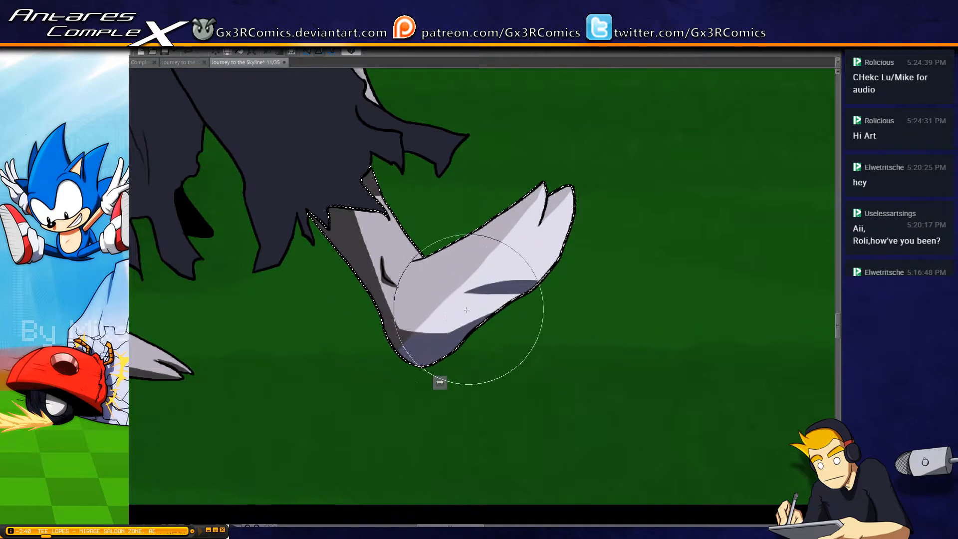
pyautogui.hotkey('ctrl', 'z')
pyautogui.moveTo(404, 344); pyautogui.dragTo(535, 304)
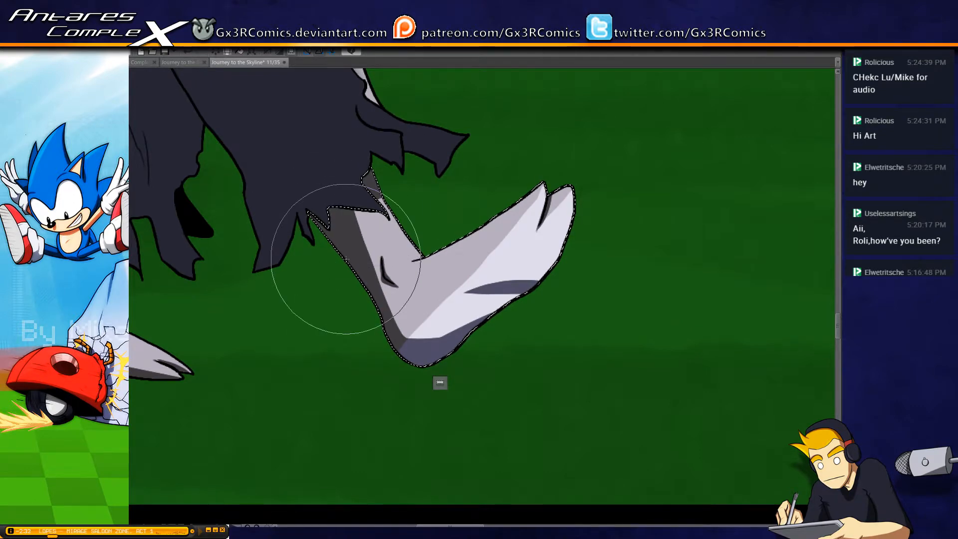
# Select the front trouser leg and thicken the shadow along the crease running from the hip down to the tail
pyautogui.moveTo(345, 170); pyautogui.dragTo(381, 383)
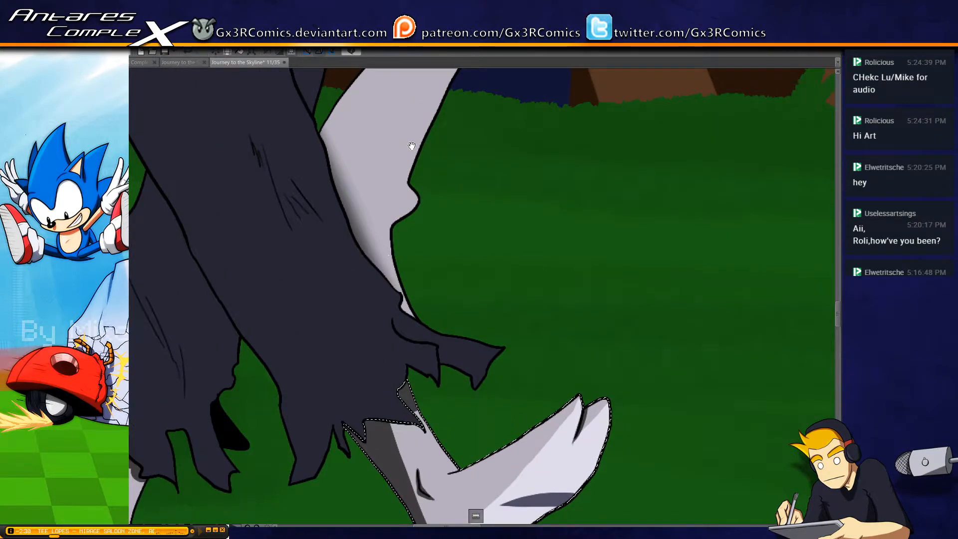
pyautogui.moveTo(412, 146); pyautogui.dragTo(323, 359)
pyautogui.moveTo(240, 230); pyautogui.dragTo(310, 274)
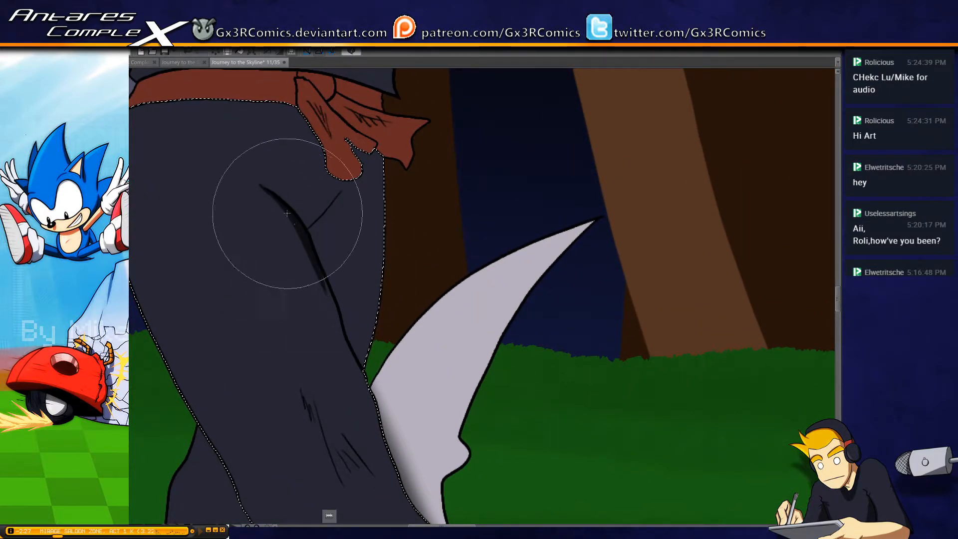
pyautogui.moveTo(252, 177)
pyautogui.mouseDown()
pyautogui.moveTo(321, 254)
pyautogui.moveTo(333, 275)
pyautogui.mouseUp()
pyautogui.moveTo(307, 223); pyautogui.dragTo(349, 328)
pyautogui.moveTo(317, 249); pyautogui.dragTo(366, 385)
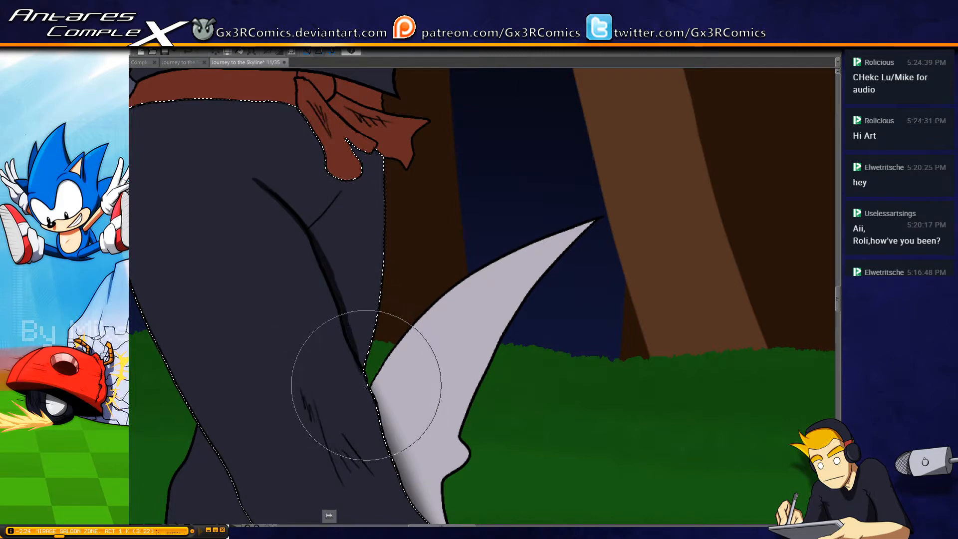
pyautogui.moveTo(339, 314); pyautogui.dragTo(377, 389)
pyautogui.moveTo(350, 346); pyautogui.dragTo(382, 408)
# Paint dark fold shadows along the knee wrinkles of the front trouser leg
pyautogui.moveTo(324, 357)
pyautogui.mouseDown()
pyautogui.moveTo(318, 263)
pyautogui.moveTo(314, 344)
pyautogui.moveTo(336, 372)
pyautogui.mouseUp()
pyautogui.moveTo(314, 322); pyautogui.dragTo(345, 400)
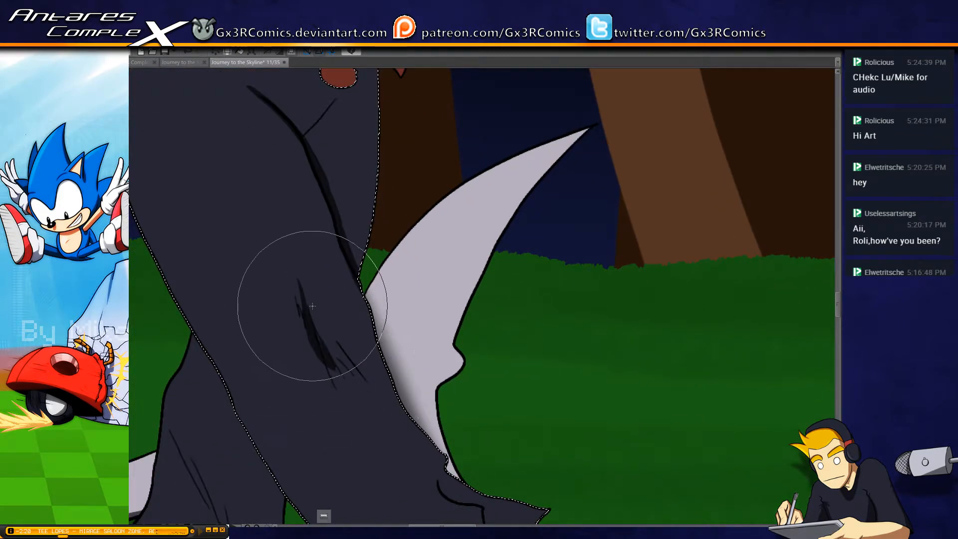
pyautogui.moveTo(312, 314); pyautogui.dragTo(342, 368)
# Paint a wide shadow along the front trouser leg's rear edge from the waist to the torn hem, adding a small pointed fold
pyautogui.moveTo(224, 266); pyautogui.dragTo(291, 248)
pyautogui.moveTo(239, 199); pyautogui.dragTo(261, 297)
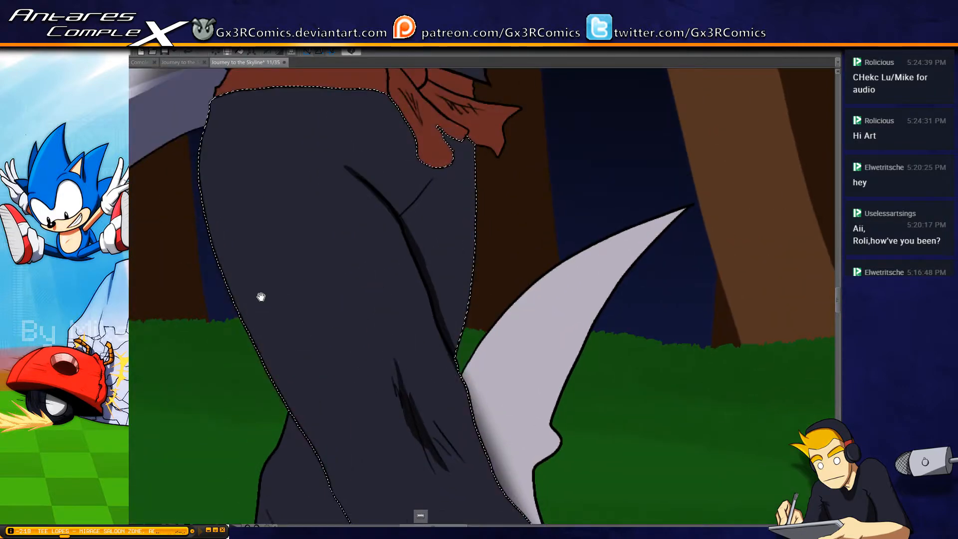
pyautogui.hotkey('ctrl', '-')
pyautogui.moveTo(246, 171)
pyautogui.mouseDown()
pyautogui.moveTo(238, 271)
pyautogui.moveTo(278, 396)
pyautogui.mouseUp()
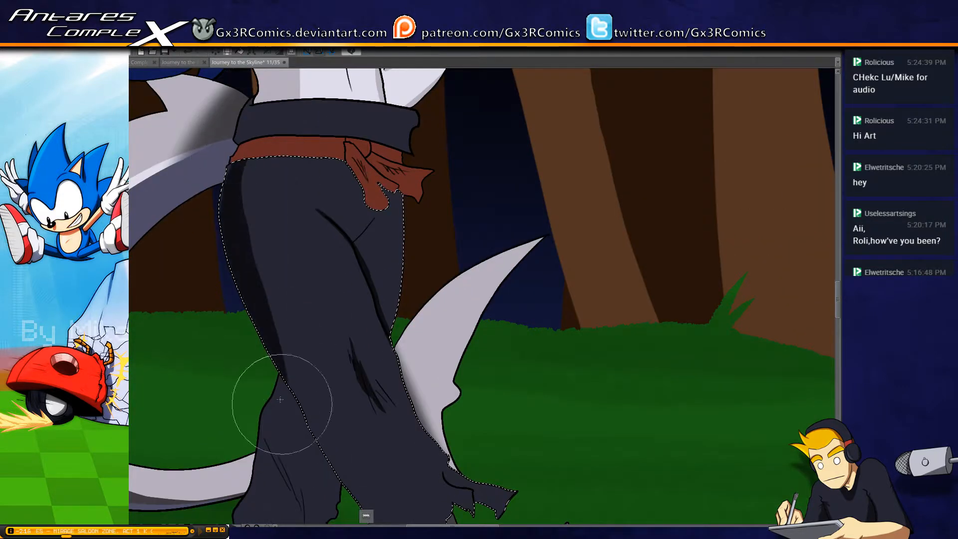
pyautogui.moveTo(240, 111); pyautogui.dragTo(247, 387)
pyautogui.moveTo(241, 155)
pyautogui.mouseDown()
pyautogui.moveTo(293, 418)
pyautogui.moveTo(310, 451)
pyautogui.mouseUp()
pyautogui.moveTo(277, 324)
pyautogui.mouseDown()
pyautogui.moveTo(223, 218)
pyautogui.moveTo(301, 439)
pyautogui.mouseUp()
pyautogui.moveTo(185, 142); pyautogui.dragTo(289, 364)
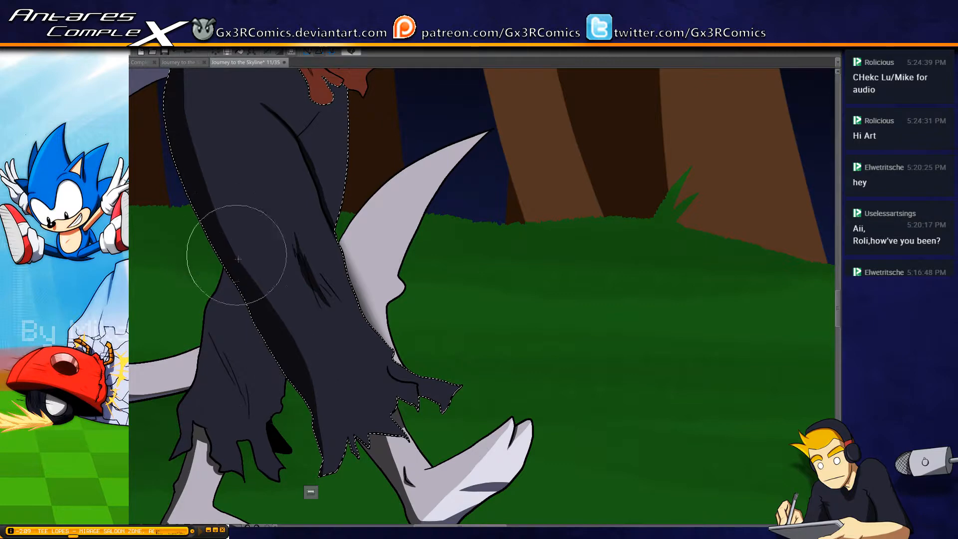
pyautogui.moveTo(231, 232); pyautogui.dragTo(246, 302)
pyautogui.moveTo(210, 167); pyautogui.dragTo(221, 197)
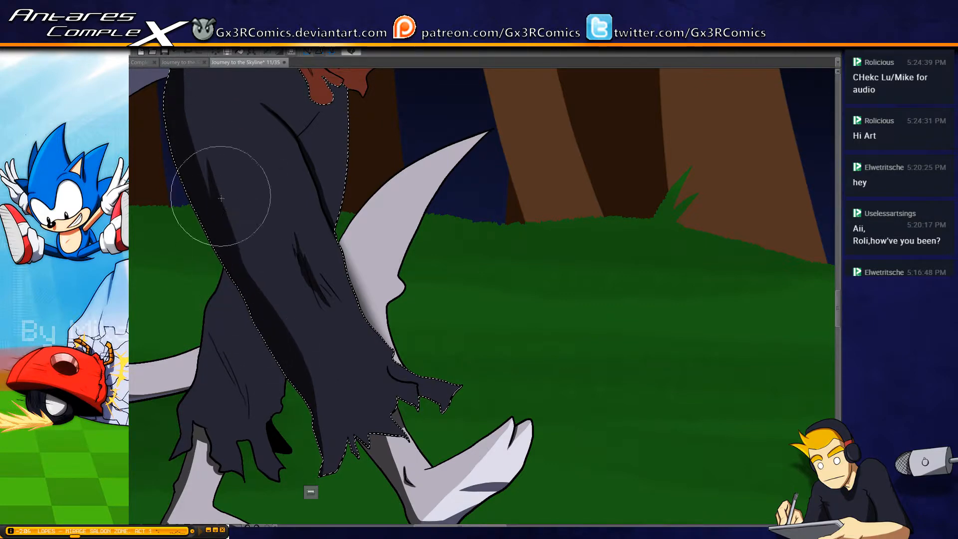
# Refine the shadow along the front trouser leg's rear edge, carrying it down to the torn hem's lowest tip
pyautogui.moveTo(183, 160)
pyautogui.mouseDown()
pyautogui.moveTo(197, 226)
pyautogui.moveTo(315, 406)
pyautogui.mouseUp()
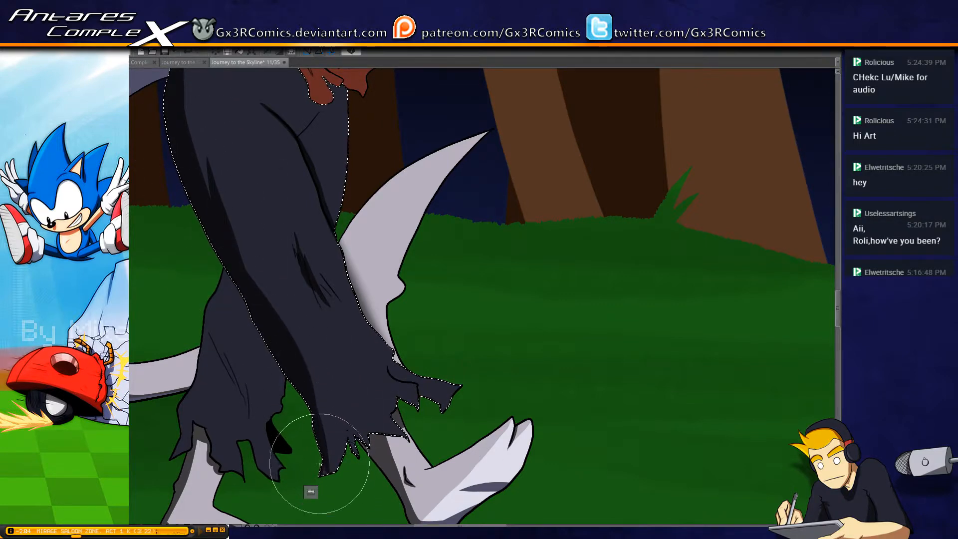
pyautogui.moveTo(310, 342)
pyautogui.mouseDown()
pyautogui.moveTo(320, 378)
pyautogui.moveTo(297, 347)
pyautogui.moveTo(326, 452)
pyautogui.moveTo(299, 294)
pyautogui.moveTo(332, 451)
pyautogui.mouseUp()
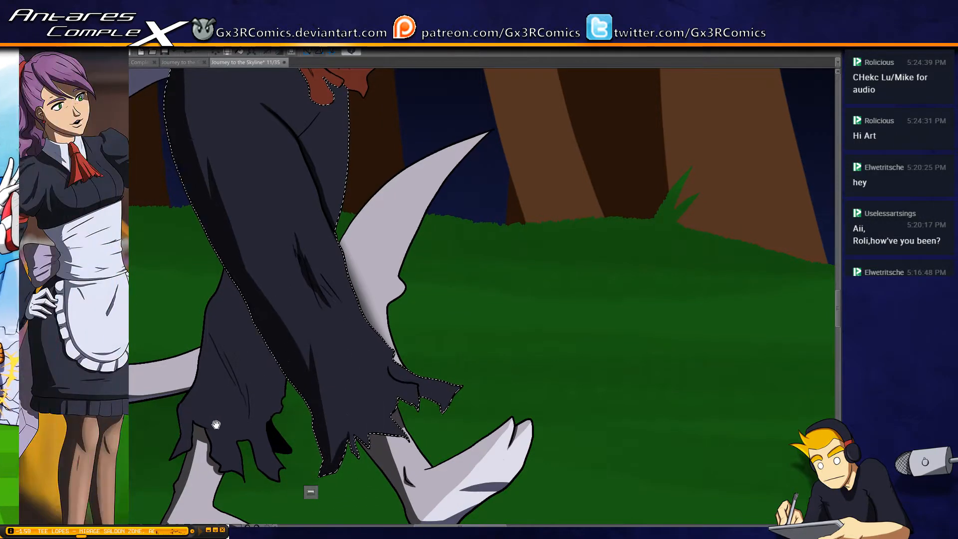
# Select the rear trouser leg and paint a dark shadow from its top down beside the front leg with a smaller brush
pyautogui.moveTo(214, 424); pyautogui.dragTo(291, 403)
pyautogui.press('w')
pyautogui.click(309, 369)
pyautogui.press('b')
pyautogui.press('[')
pyautogui.moveTo(272, 226); pyautogui.dragTo(352, 367)
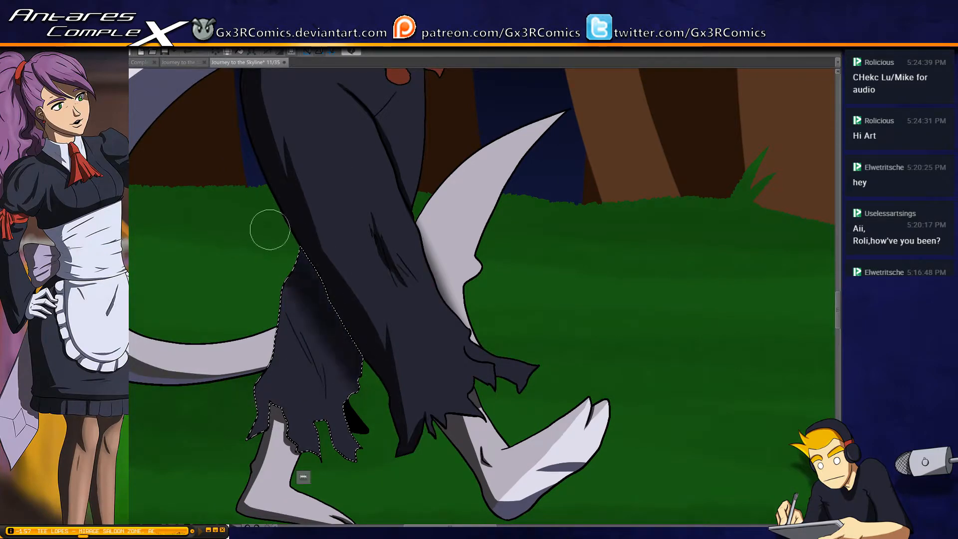
pyautogui.moveTo(295, 277); pyautogui.dragTo(323, 353)
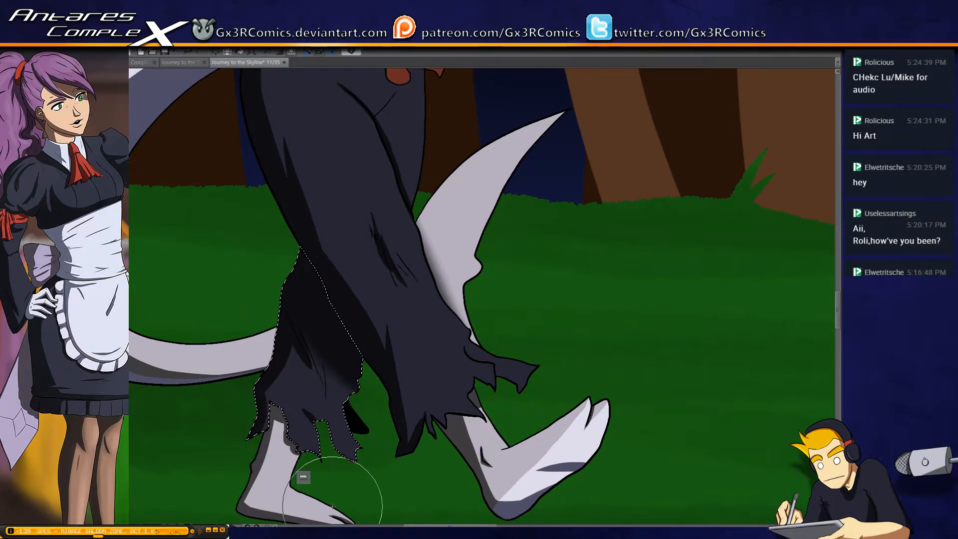
# Select the red sash band around the waist and paint dark shadow strokes along it
pyautogui.moveTo(267, 135); pyautogui.dragTo(293, 304)
pyautogui.press('w')
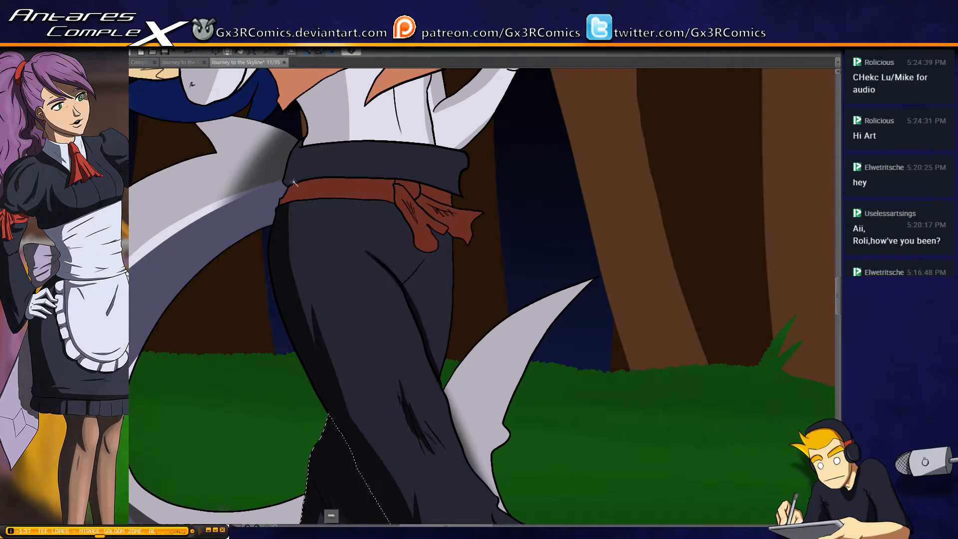
pyautogui.click(297, 193)
pyautogui.press('b')
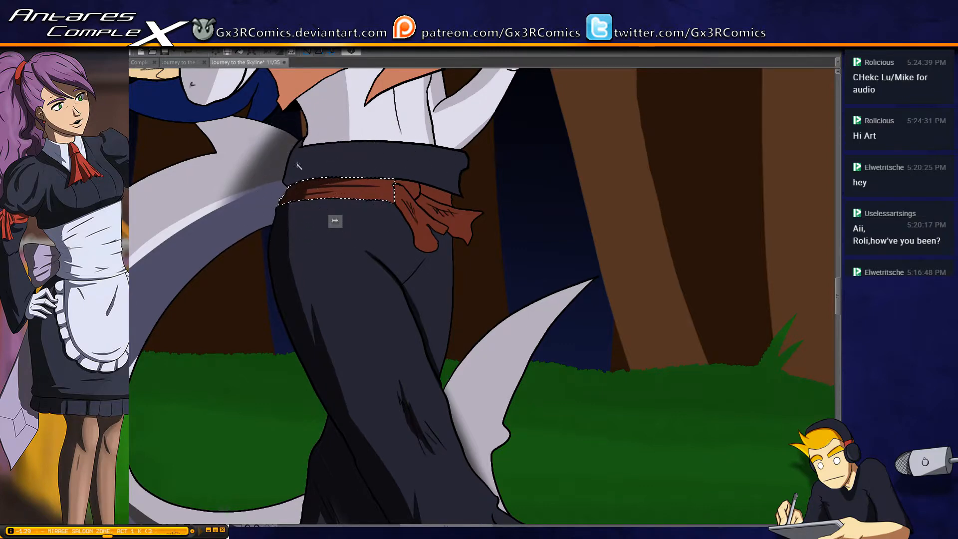
# Paint a shadow along the lower edge and rear end of the dark waistband above the sash
pyautogui.moveTo(292, 174); pyautogui.dragTo(366, 167)
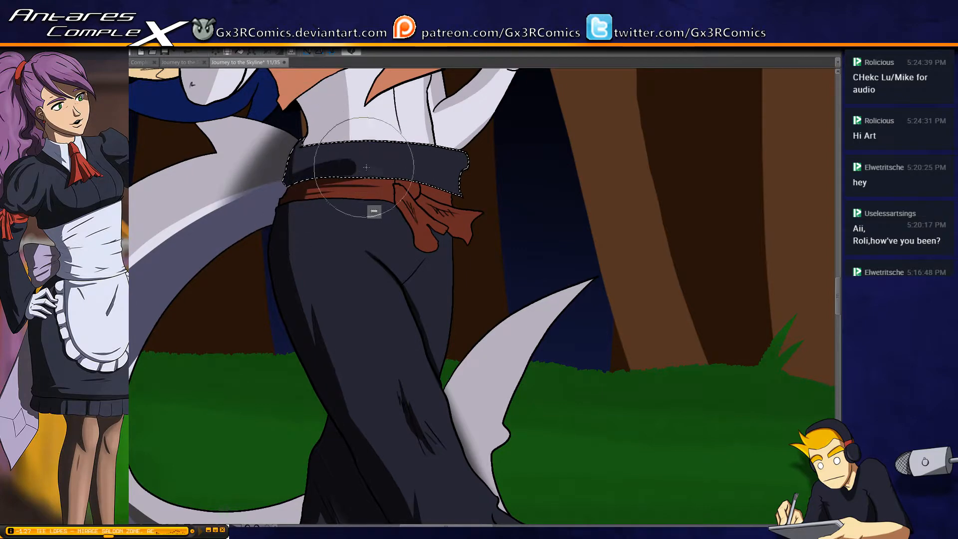
pyautogui.moveTo(273, 182); pyautogui.dragTo(448, 198)
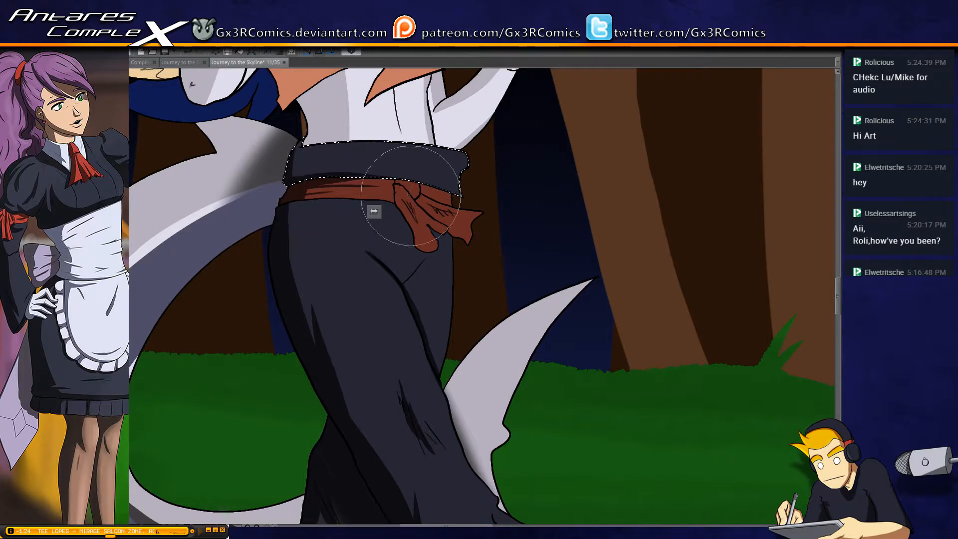
pyautogui.moveTo(309, 193); pyautogui.dragTo(467, 195)
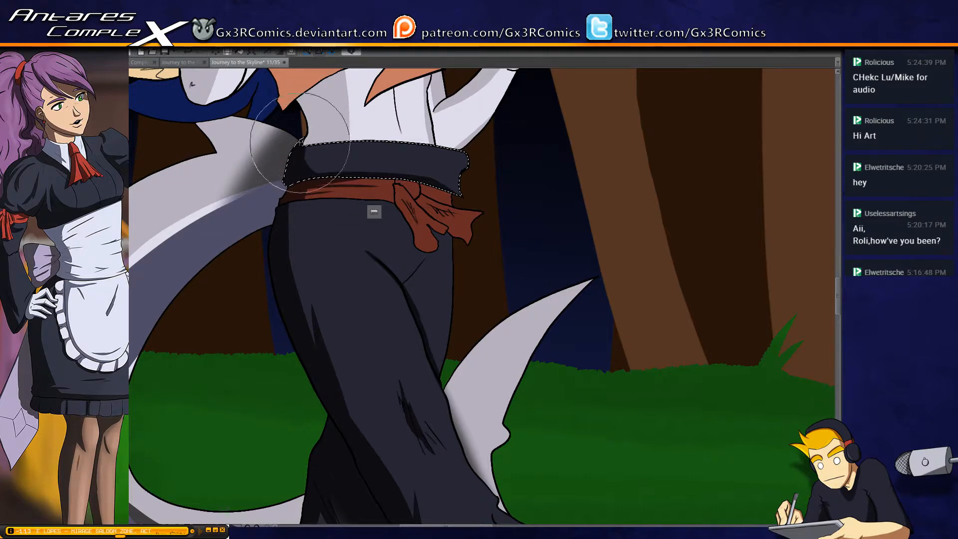
pyautogui.moveTo(301, 140); pyautogui.dragTo(330, 184)
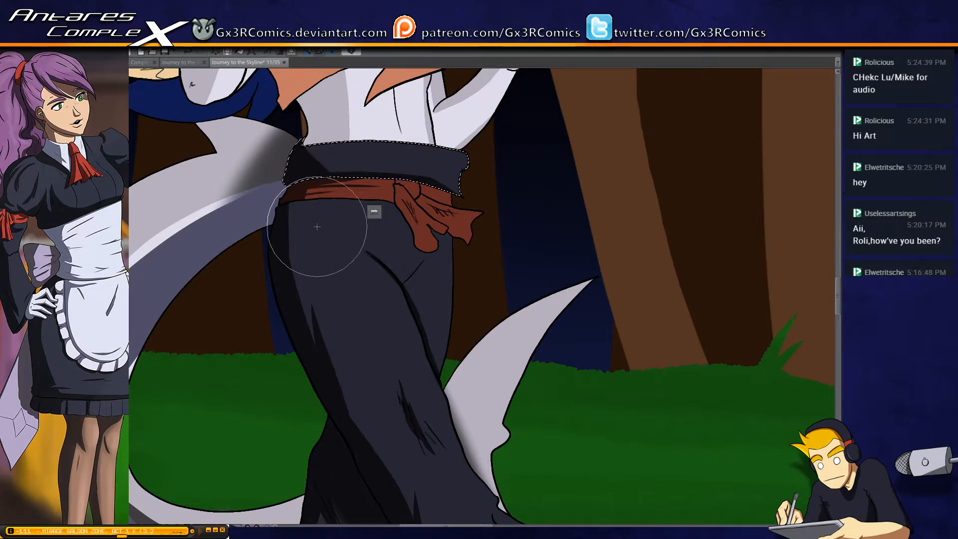
# Select the front of the trousers and paint a small shadow at the hip just under the red sash
pyautogui.press('w')
pyautogui.click(302, 226)
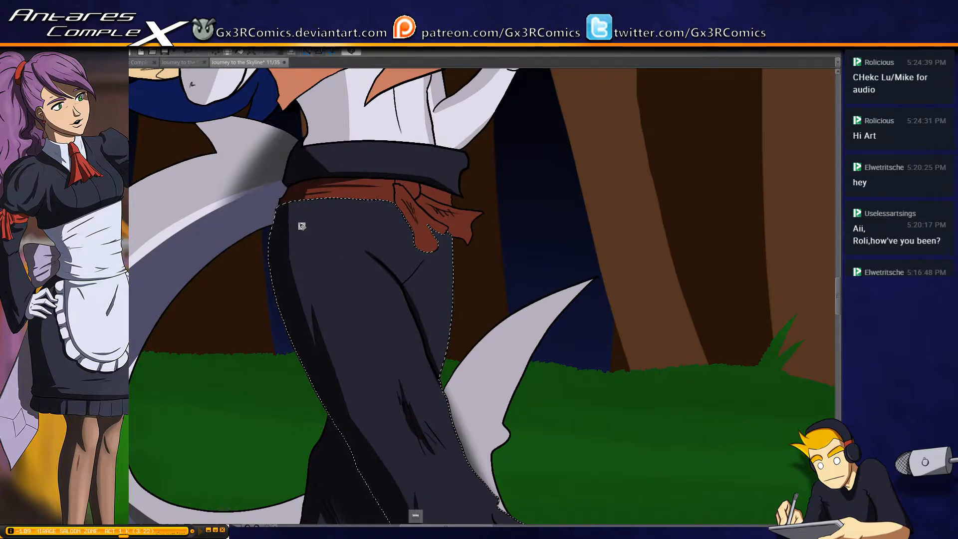
pyautogui.press('b')
pyautogui.moveTo(281, 213); pyautogui.dragTo(309, 209)
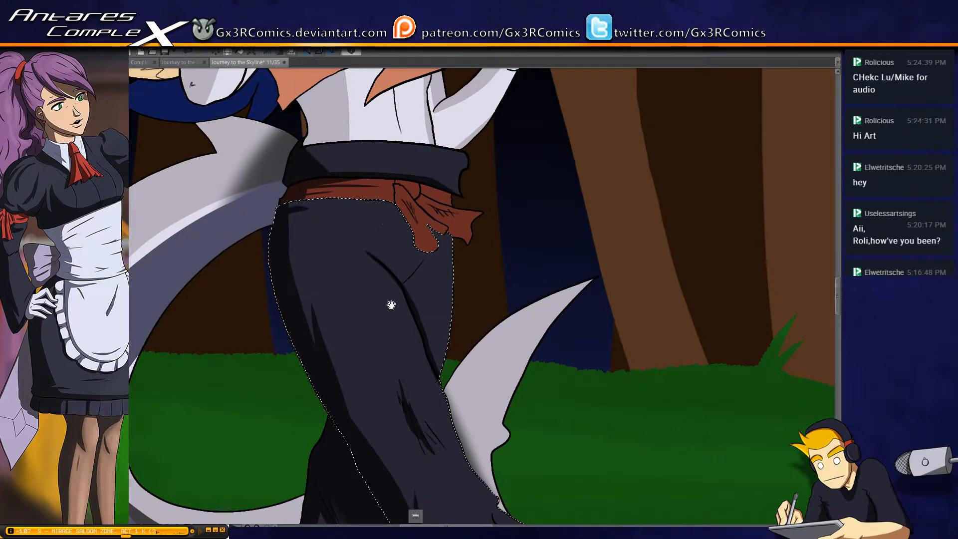
# Reselect the rear trouser leg and try another shadow stroke on it, undoing the stroke
pyautogui.moveTo(483, 351); pyautogui.dragTo(407, 251)
pyautogui.scroll(-5, 407, 251)
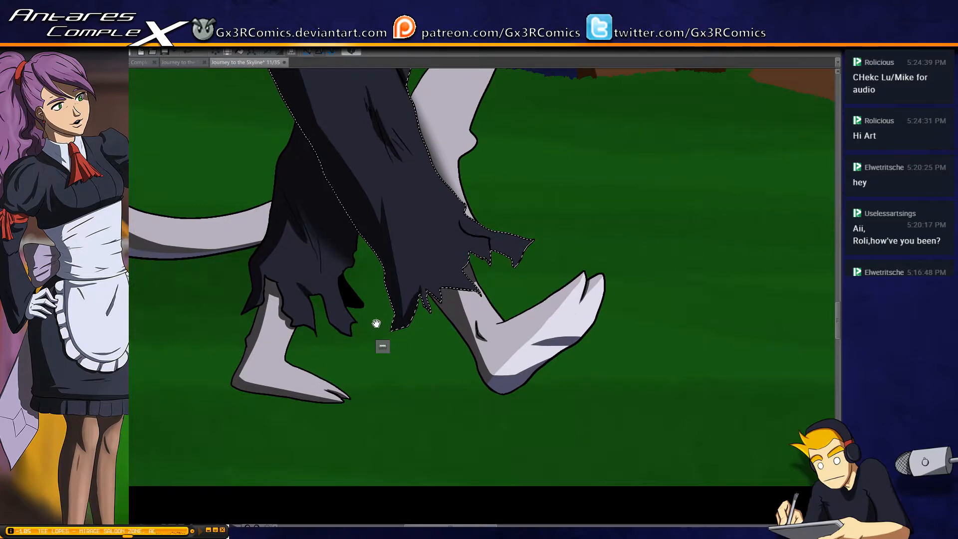
pyautogui.press('w')
pyautogui.click(328, 303)
pyautogui.press('b')
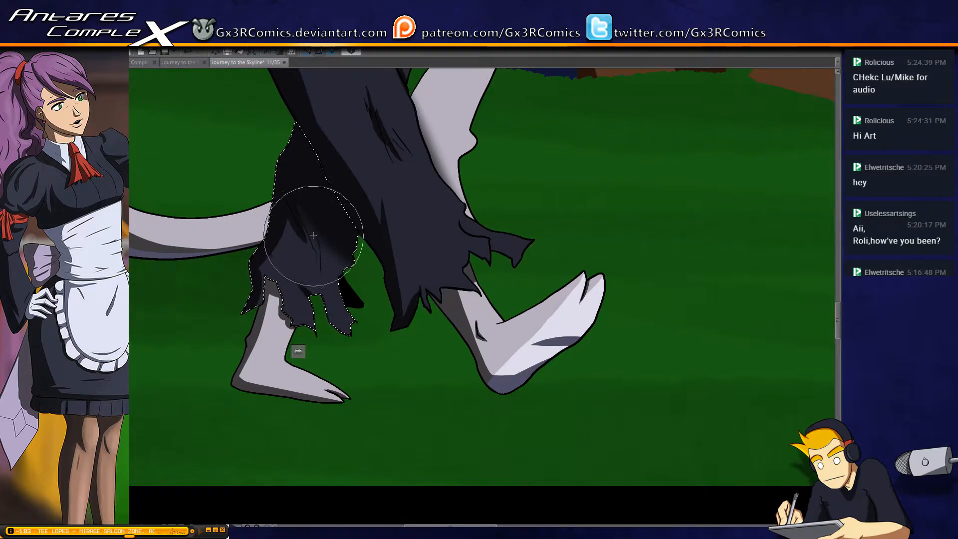
pyautogui.hotkey('ctrl', 'z')
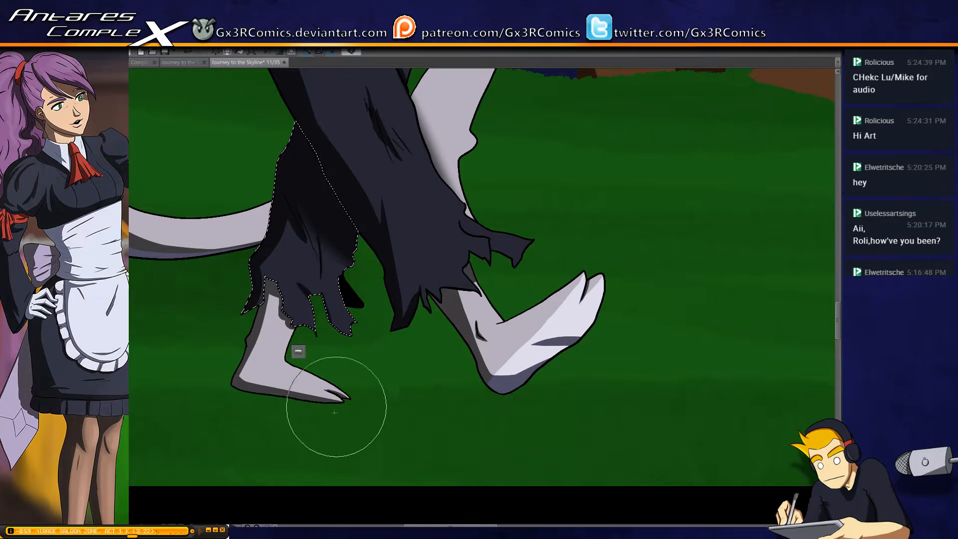
# Select the front trouser leg and paint a dark shadow on the torn flap at the front of its hem
pyautogui.moveTo(381, 286); pyautogui.dragTo(327, 354)
pyautogui.press('w')
pyautogui.click(420, 297)
pyautogui.press('b')
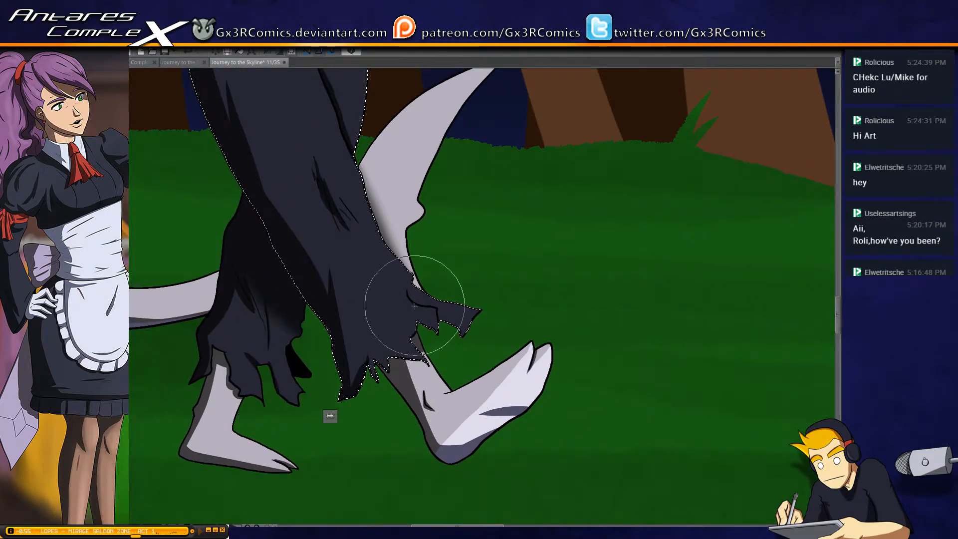
pyautogui.moveTo(411, 288)
pyautogui.mouseDown()
pyautogui.moveTo(442, 304)
pyautogui.moveTo(407, 300)
pyautogui.moveTo(445, 331)
pyautogui.moveTo(470, 313)
pyautogui.moveTo(436, 320)
pyautogui.moveTo(436, 333)
pyautogui.moveTo(430, 305)
pyautogui.mouseUp()
# Select the parts of the red sash's knot and hanging tails and paint fold shadows on them
pyautogui.moveTo(408, 185); pyautogui.dragTo(394, 321)
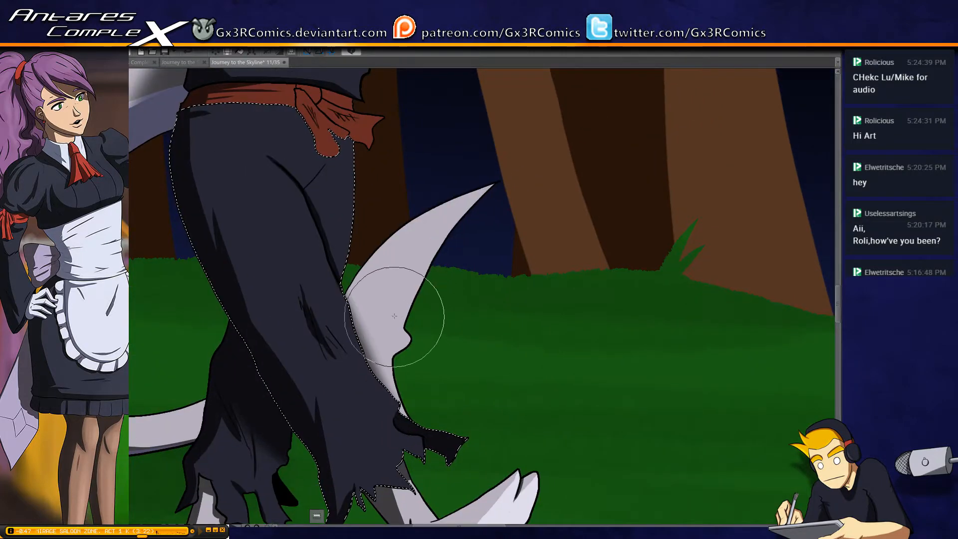
pyautogui.hotkey('ctrl', 'd')
pyautogui.press('w')
pyautogui.moveTo(298, 139); pyautogui.dragTo(334, 248)
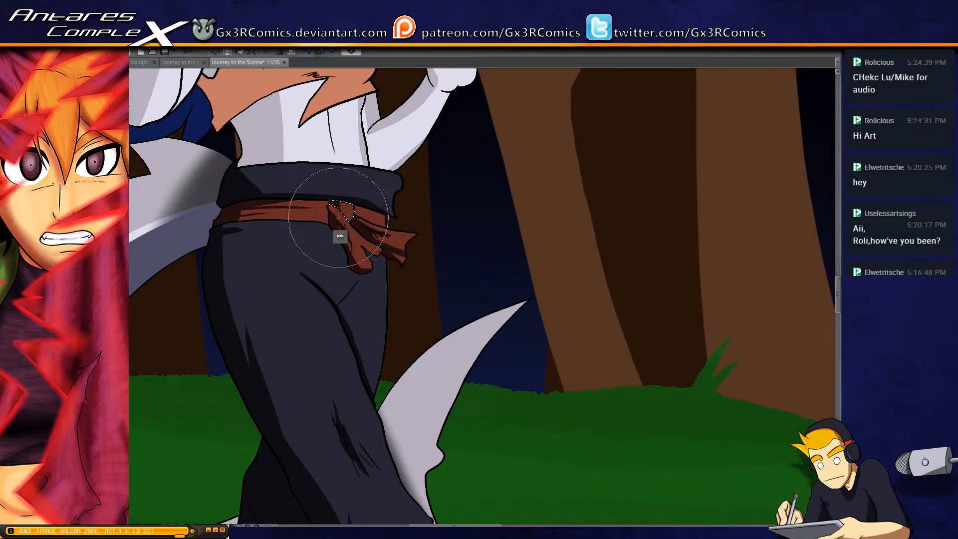
# Paint a wide dark shadow down the rear side of the bare midriff and under the torn shirt hem
pyautogui.moveTo(246, 169); pyautogui.dragTo(283, 271)
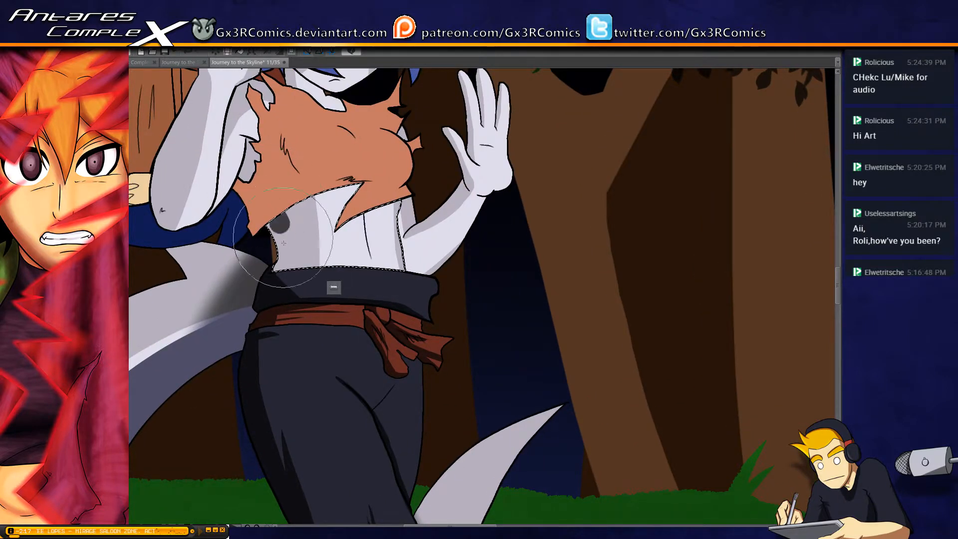
pyautogui.moveTo(254, 186); pyautogui.dragTo(268, 284)
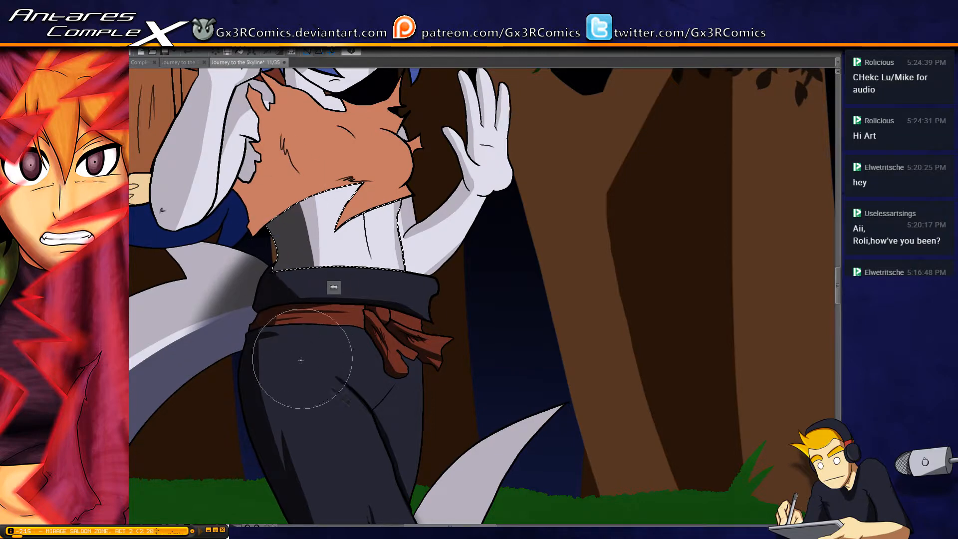
pyautogui.moveTo(306, 190); pyautogui.dragTo(360, 192)
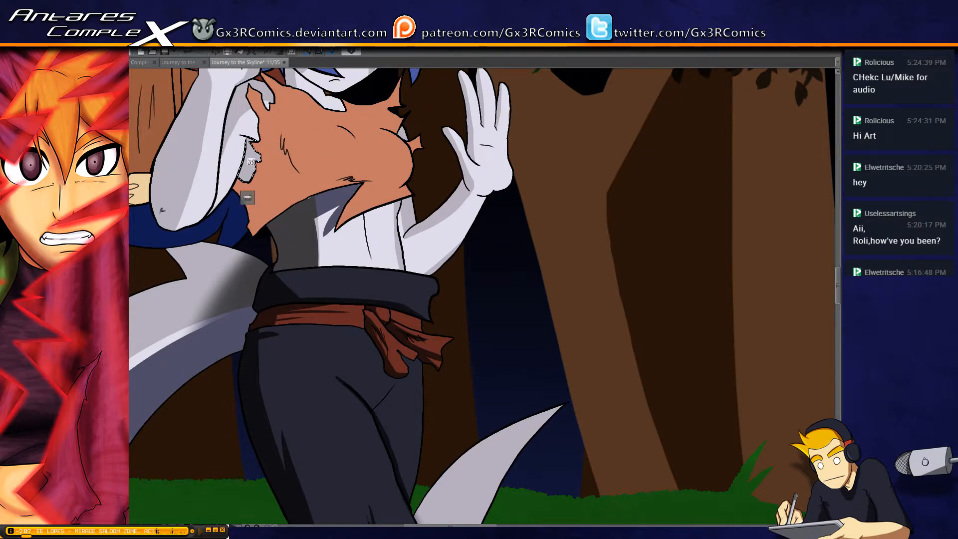
# Shade the tuft beneath the raised arm and paint a dark shadow along the forearm's outer edge around the elbow
pyautogui.moveTo(253, 156); pyautogui.dragTo(316, 175)
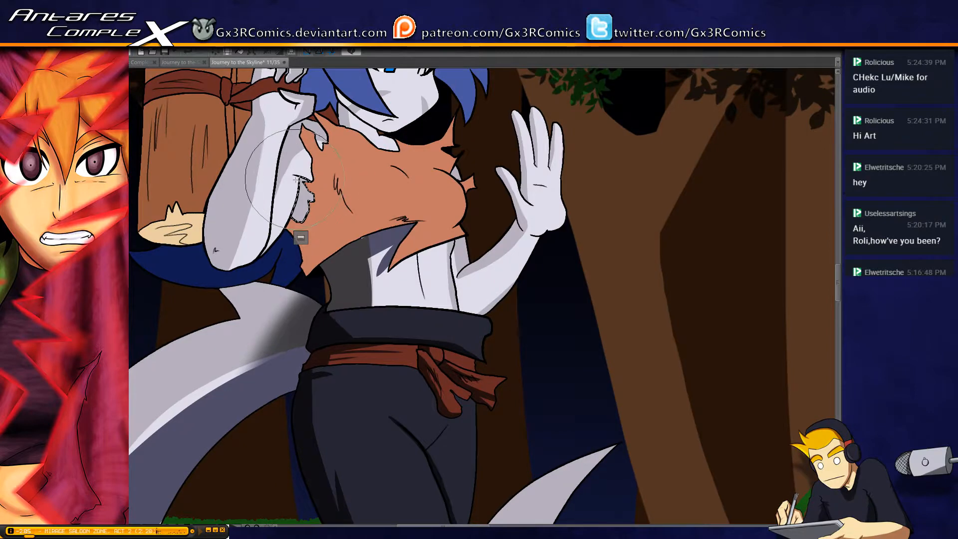
pyautogui.click(230, 184)
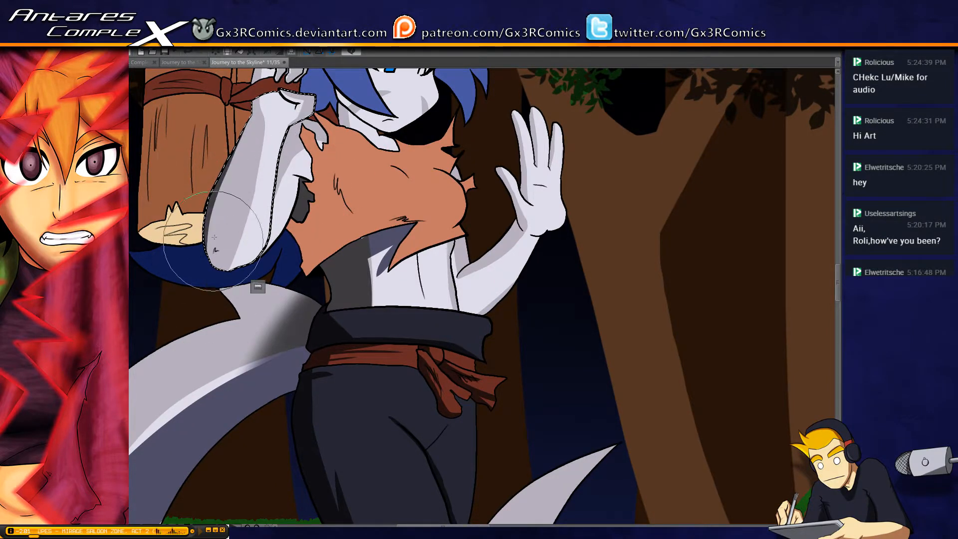
pyautogui.moveTo(238, 122)
pyautogui.mouseDown()
pyautogui.moveTo(224, 329)
pyautogui.moveTo(217, 201)
pyautogui.moveTo(214, 259)
pyautogui.moveTo(220, 235)
pyautogui.moveTo(225, 254)
pyautogui.moveTo(207, 256)
pyautogui.moveTo(232, 262)
pyautogui.mouseUp()
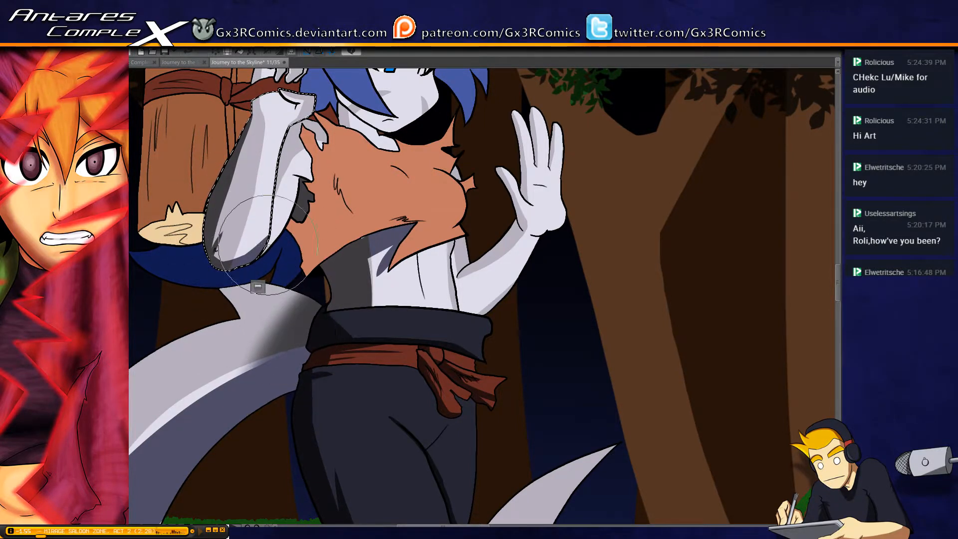
# Select the dark blue shape behind the raised elbow and paint a shadow across it, redoing strokes around the arm
pyautogui.click(223, 265)
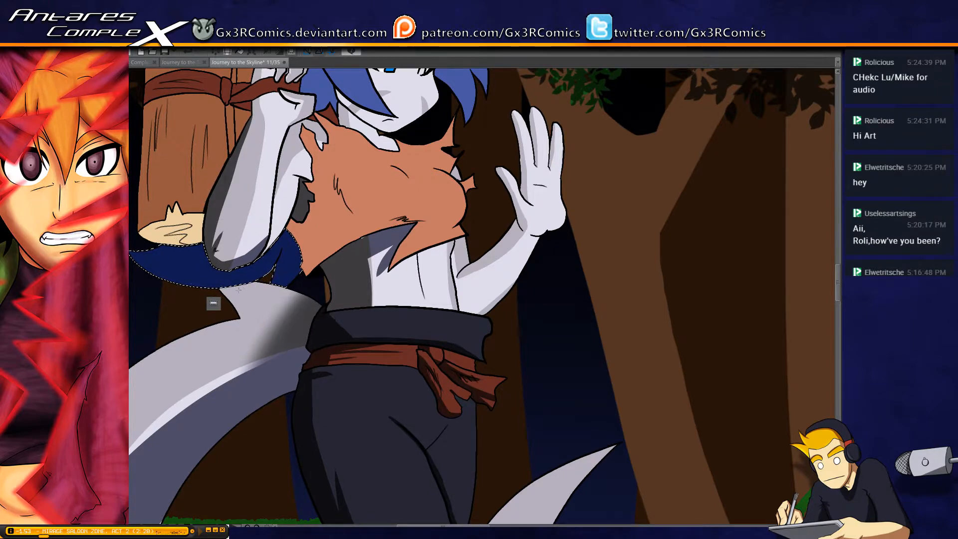
pyautogui.hotkey('ctrl', 'z')
pyautogui.moveTo(184, 305); pyautogui.dragTo(265, 317)
pyautogui.moveTo(215, 289); pyautogui.dragTo(367, 259)
pyautogui.moveTo(383, 224); pyautogui.dragTo(298, 305)
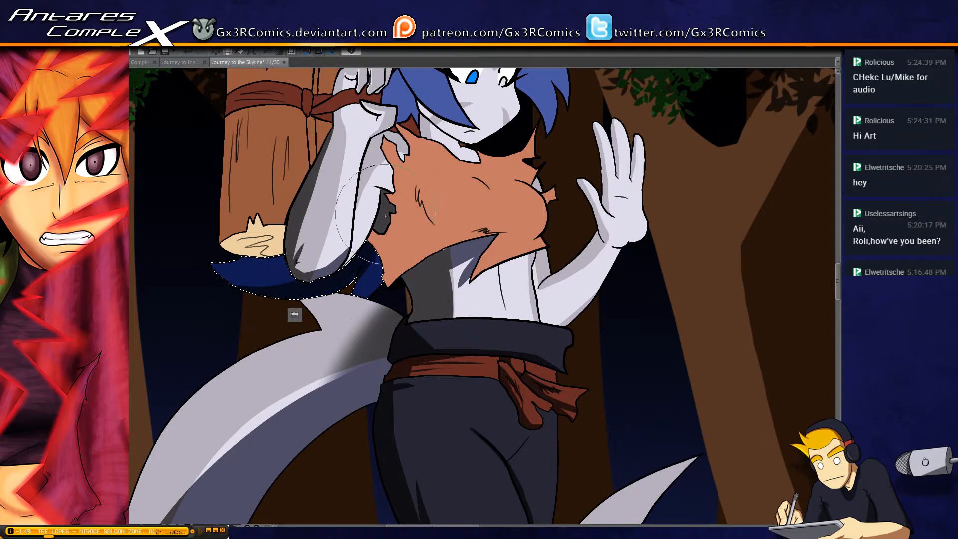
pyautogui.moveTo(380, 214)
pyautogui.mouseDown()
pyautogui.moveTo(354, 326)
pyautogui.moveTo(344, 302)
pyautogui.moveTo(382, 224)
pyautogui.moveTo(295, 380)
pyautogui.mouseUp()
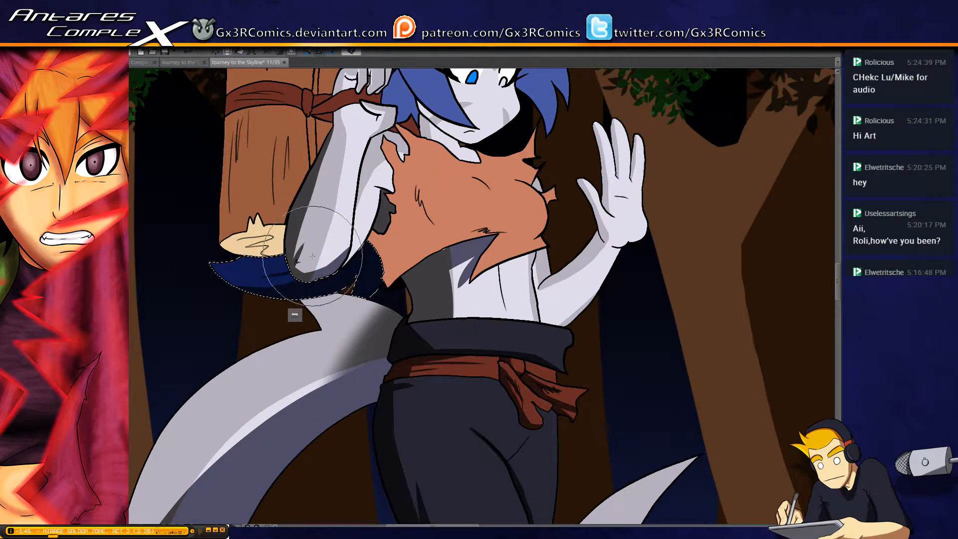
pyautogui.moveTo(309, 265); pyautogui.dragTo(246, 294)
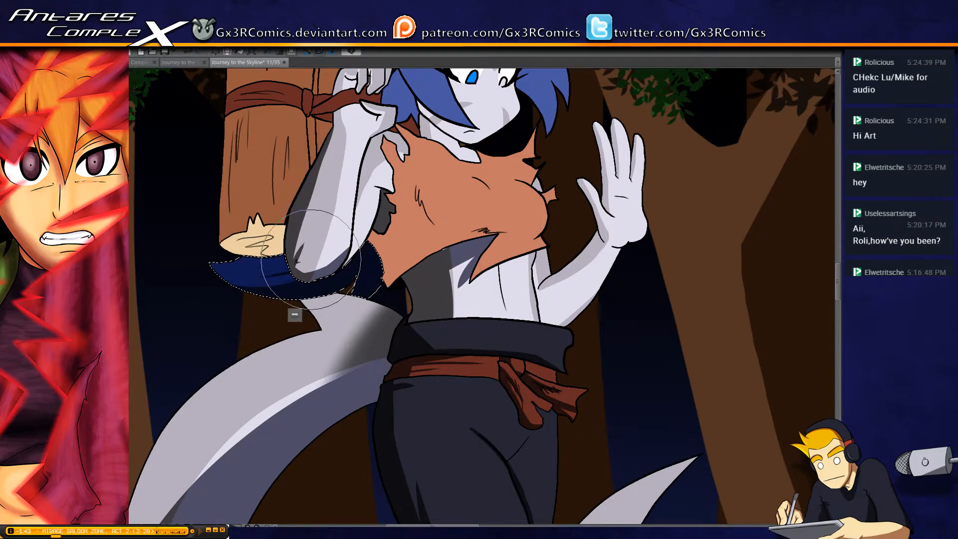
pyautogui.moveTo(312, 248); pyautogui.dragTo(354, 283)
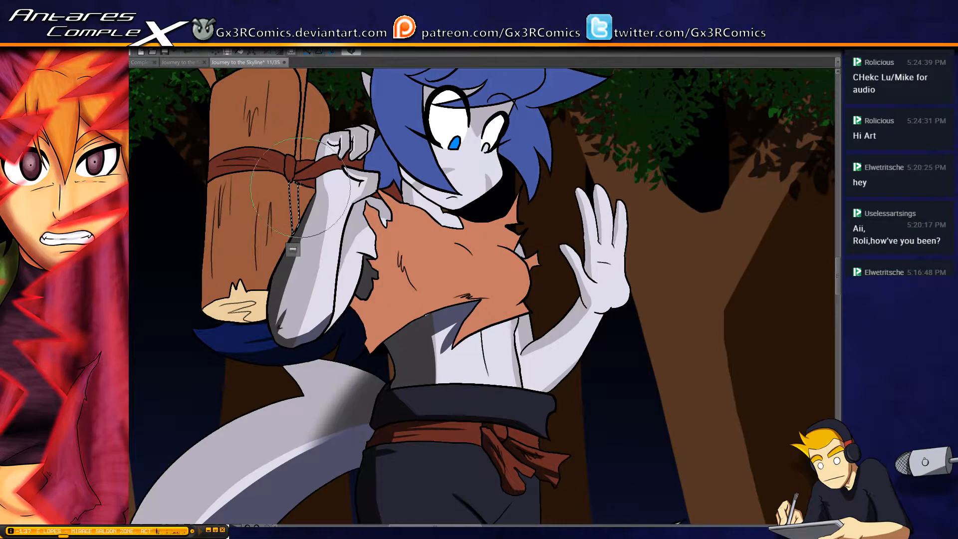
# Select the front log of the carried bundle and paint a wide dark shadow down its outer side, across the strap
pyautogui.hotkey('ctrl', 'd')
pyautogui.press('w')
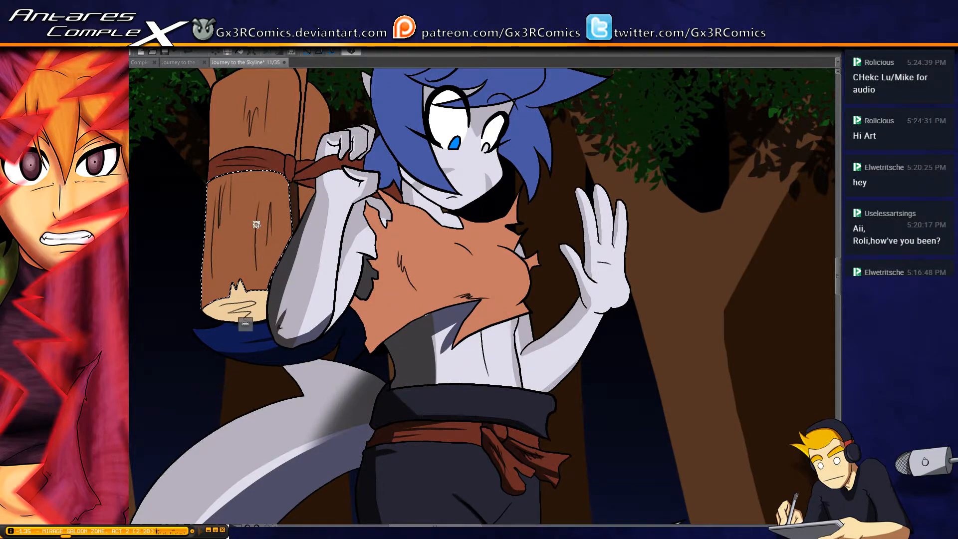
pyautogui.keyDown('shift'); pyautogui.click(235, 150); pyautogui.keyUp('shift')
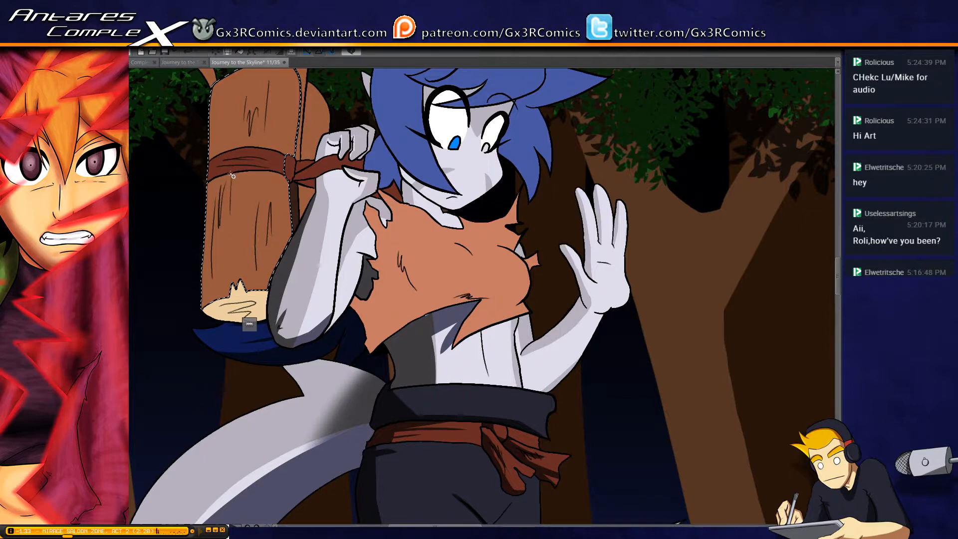
pyautogui.press('b')
pyautogui.moveTo(238, 160); pyautogui.dragTo(251, 220)
pyautogui.moveTo(219, 117)
pyautogui.mouseDown()
pyautogui.moveTo(227, 265)
pyautogui.moveTo(211, 358)
pyautogui.mouseUp()
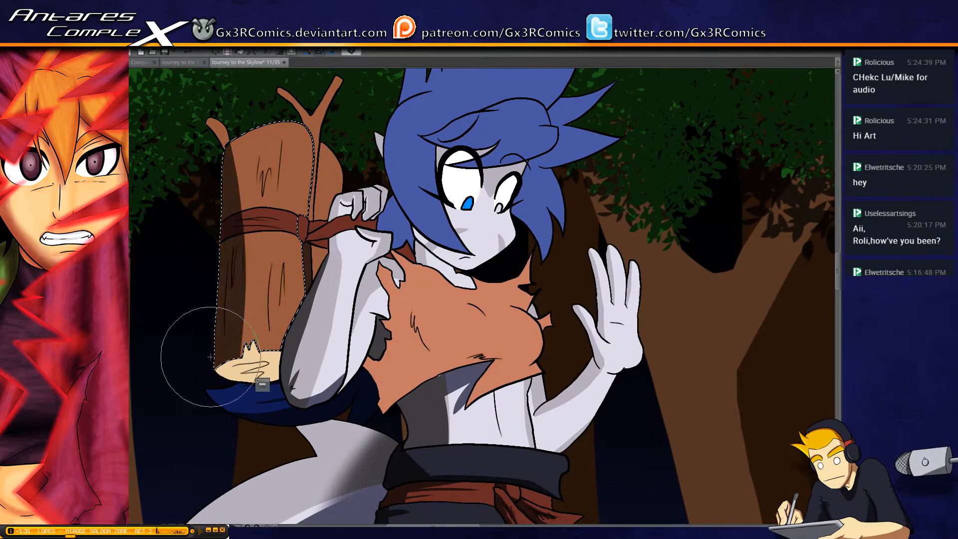
pyautogui.moveTo(209, 111)
pyautogui.mouseDown()
pyautogui.moveTo(229, 439)
pyautogui.moveTo(230, 394)
pyautogui.mouseUp()
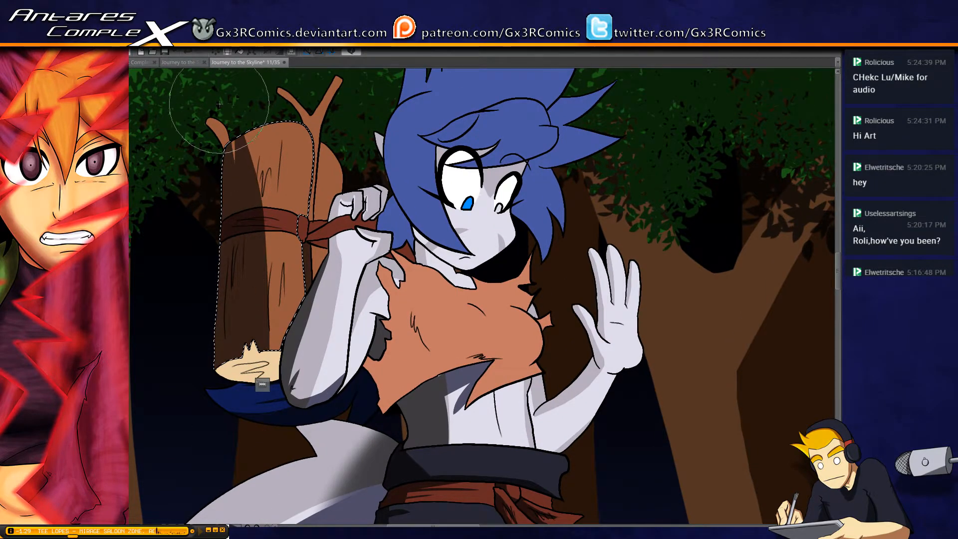
pyautogui.moveTo(209, 107); pyautogui.dragTo(245, 414)
pyautogui.moveTo(235, 135); pyautogui.dragTo(237, 166)
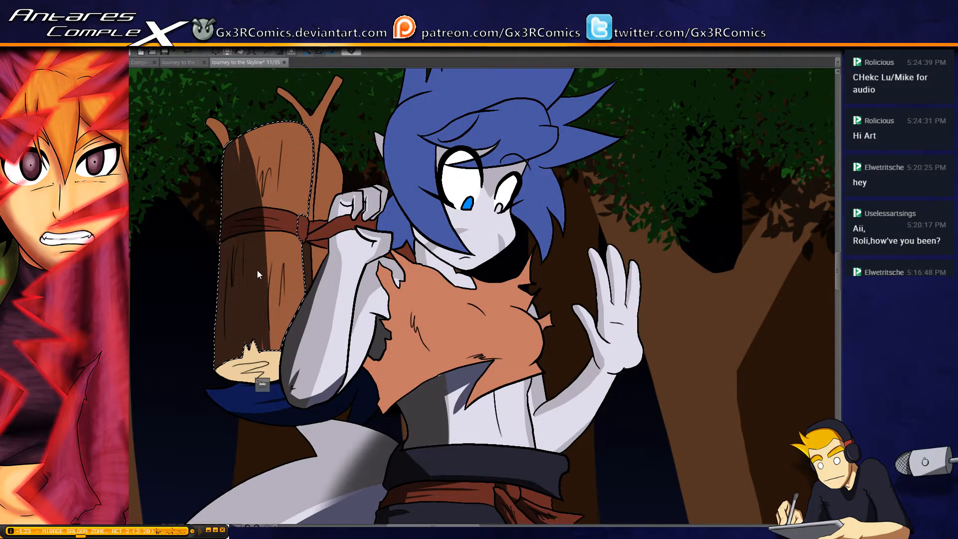
pyautogui.scroll(2, 257, 264)
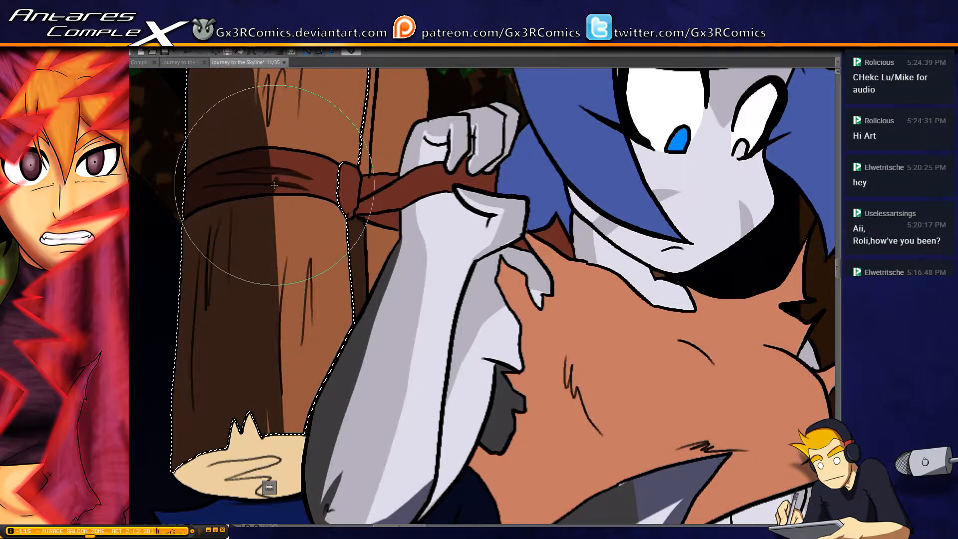
# Finish the front log's shadow, then select the strap's knot and paint a shadow down its outer side
pyautogui.moveTo(311, 260); pyautogui.dragTo(301, 347)
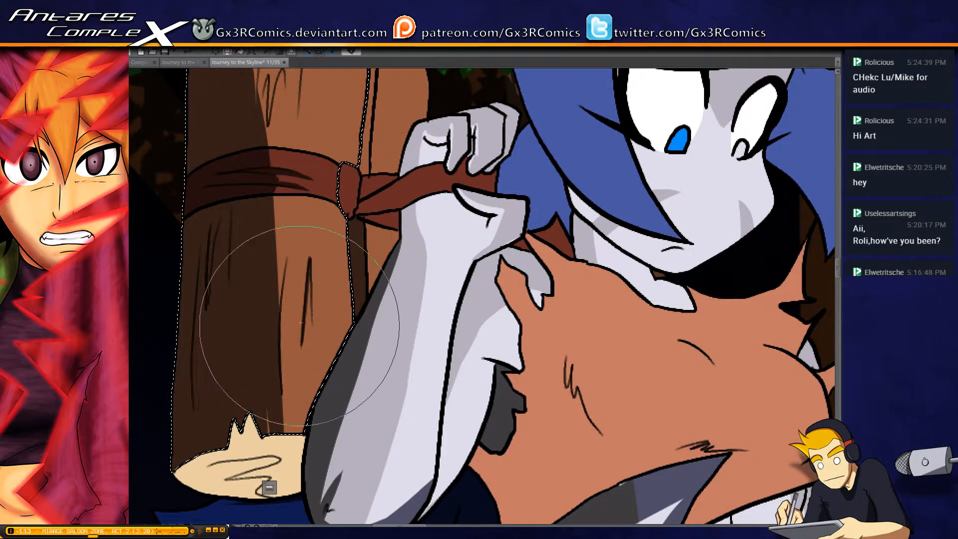
pyautogui.scroll(2, 344, 272)
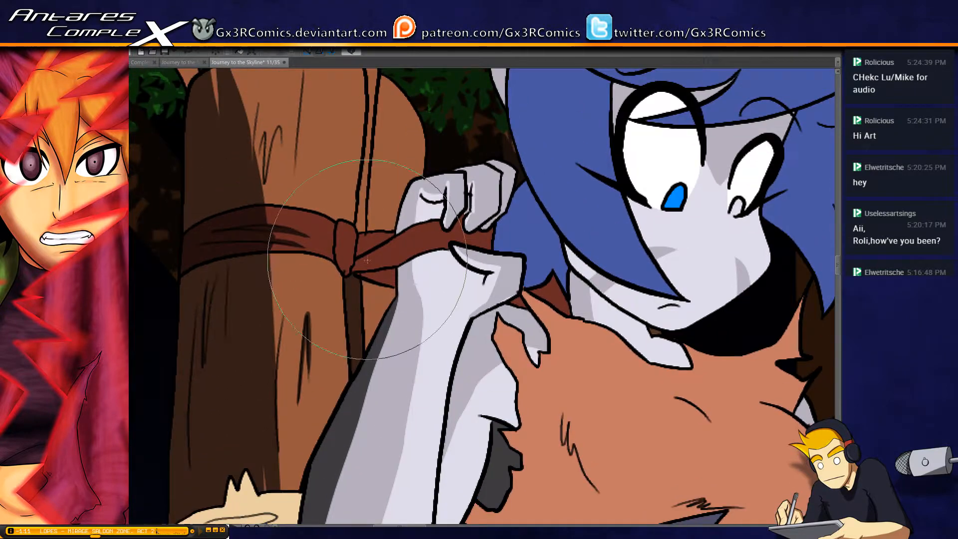
pyautogui.press('w')
pyautogui.click(348, 269)
pyautogui.press('b')
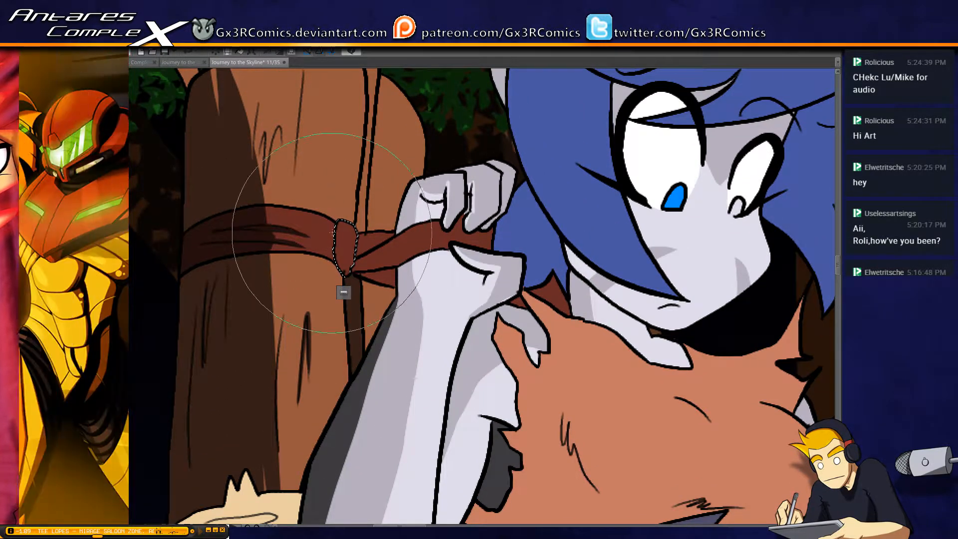
pyautogui.moveTo(333, 233); pyautogui.dragTo(342, 277)
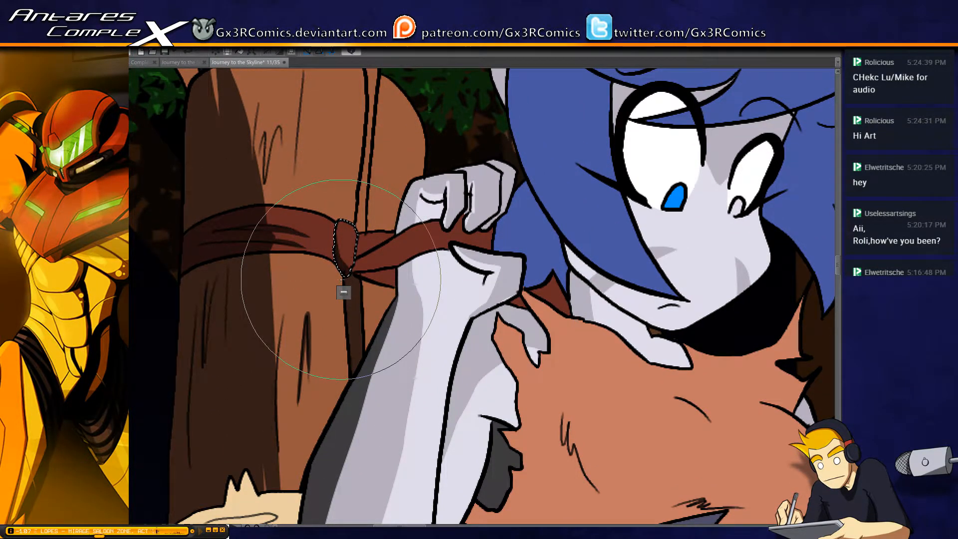
# Select the short strap pieces between the knot and the hand and shade the parts tucked behind the front band
pyautogui.press('w')
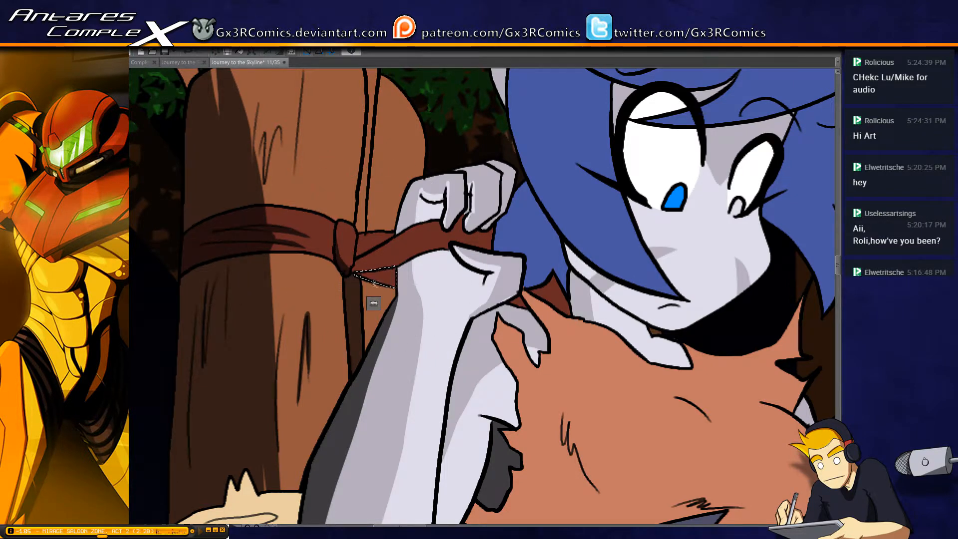
pyautogui.click(365, 246)
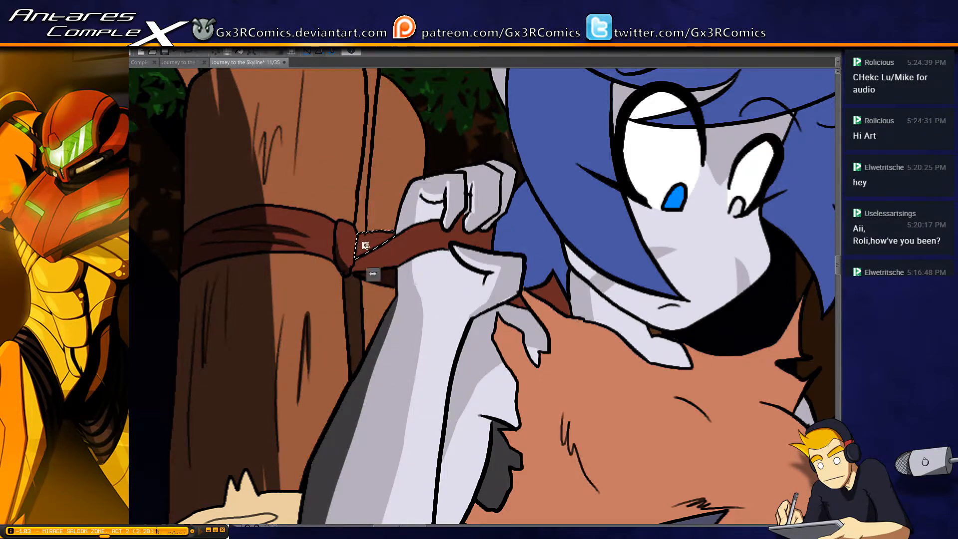
pyautogui.press('b')
pyautogui.moveTo(373, 247); pyautogui.dragTo(391, 251)
pyautogui.click(373, 274)
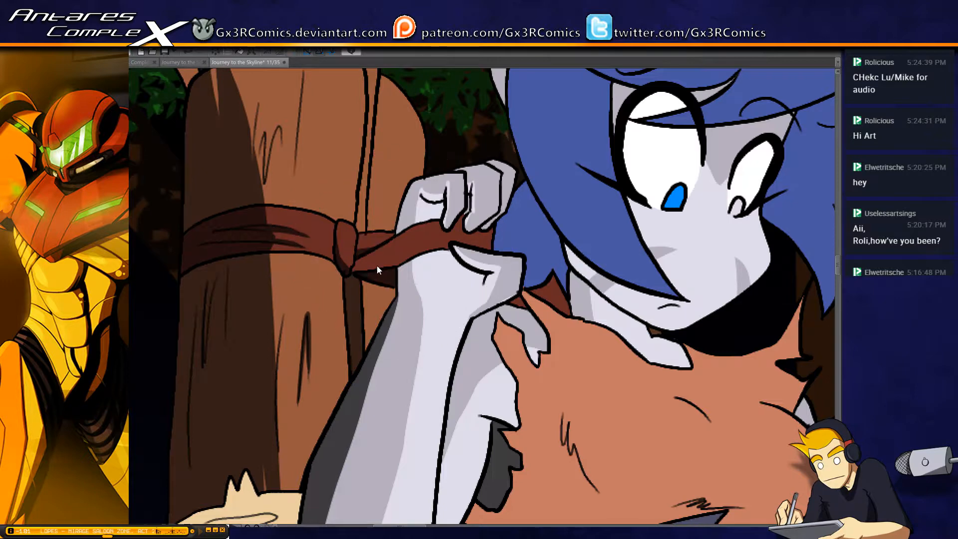
# Select the forked twig between the logs and paint a shadow along its stem and the underside of its fork
pyautogui.press('w')
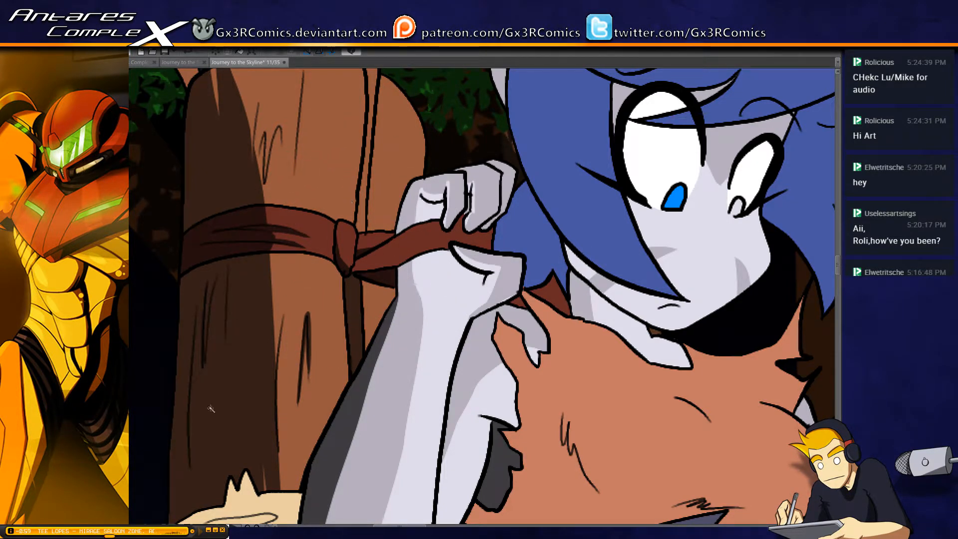
pyautogui.click(360, 222)
pyautogui.press('b')
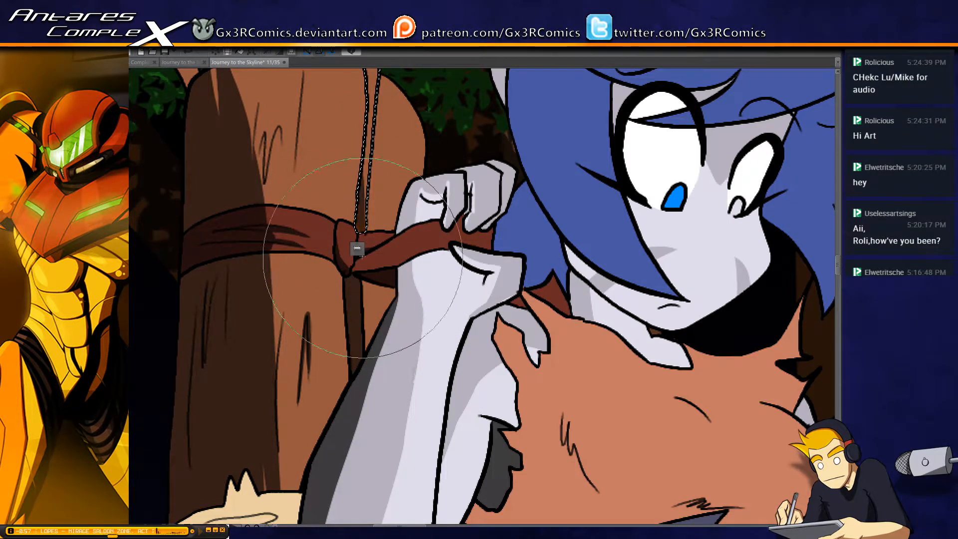
pyautogui.moveTo(353, 210); pyautogui.dragTo(364, 271)
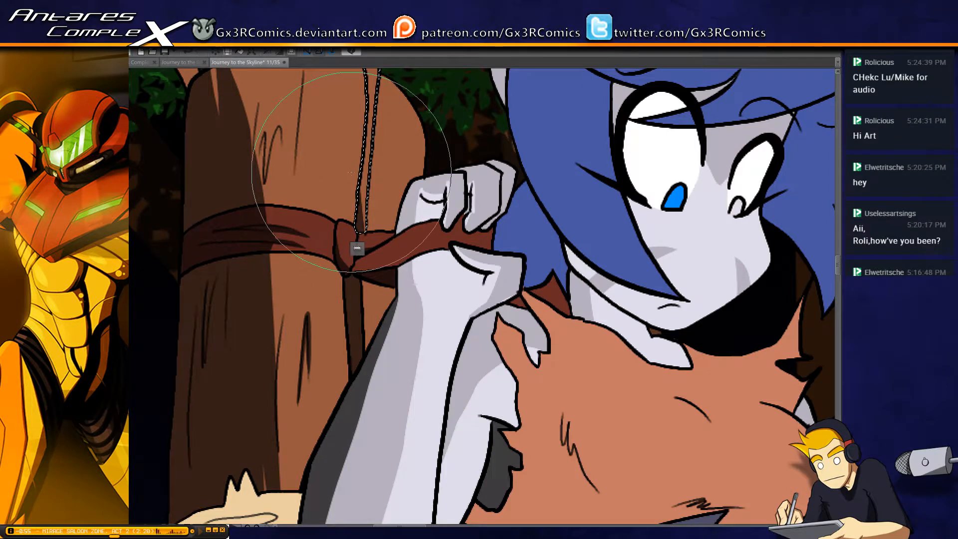
pyautogui.moveTo(353, 119); pyautogui.dragTo(329, 294)
pyautogui.moveTo(275, 138); pyautogui.dragTo(329, 225)
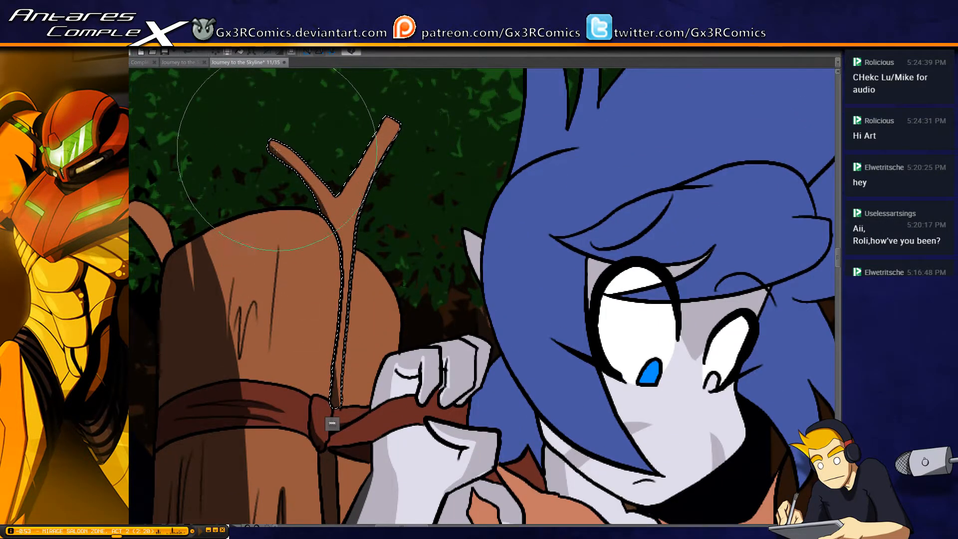
pyautogui.moveTo(264, 122); pyautogui.dragTo(340, 258)
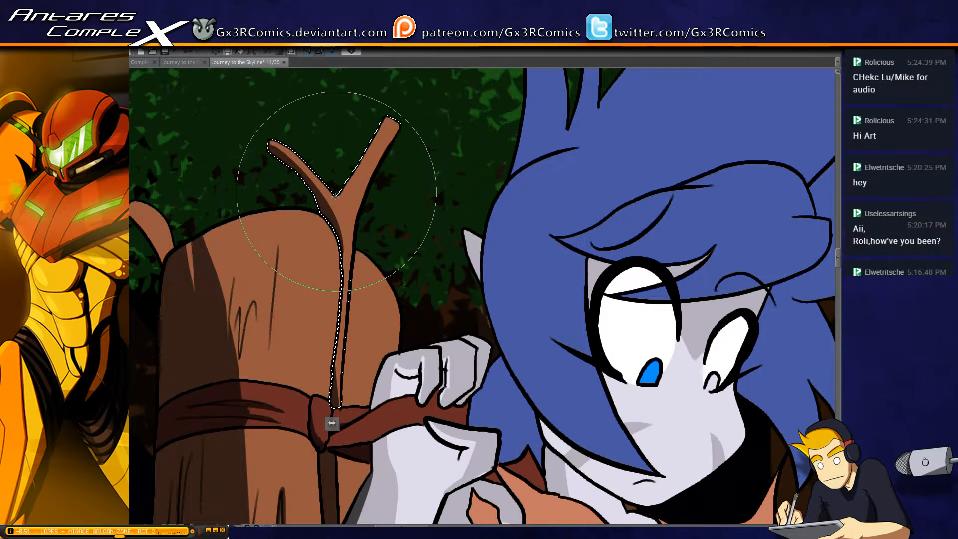
# Select the small curved branch behind the front log, shade its lower side and save the page
pyautogui.moveTo(195, 257); pyautogui.dragTo(271, 254)
pyautogui.press('w')
pyautogui.click(228, 235)
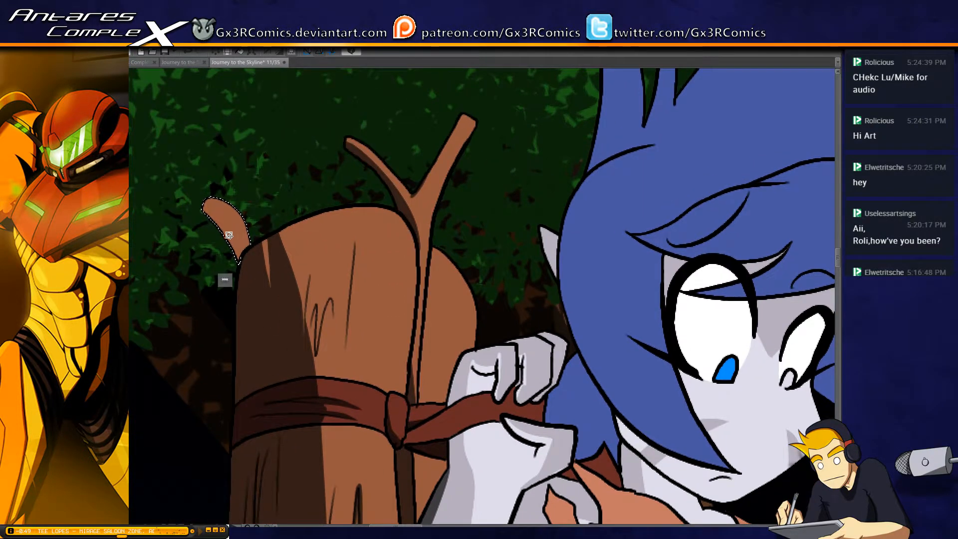
pyautogui.press('b')
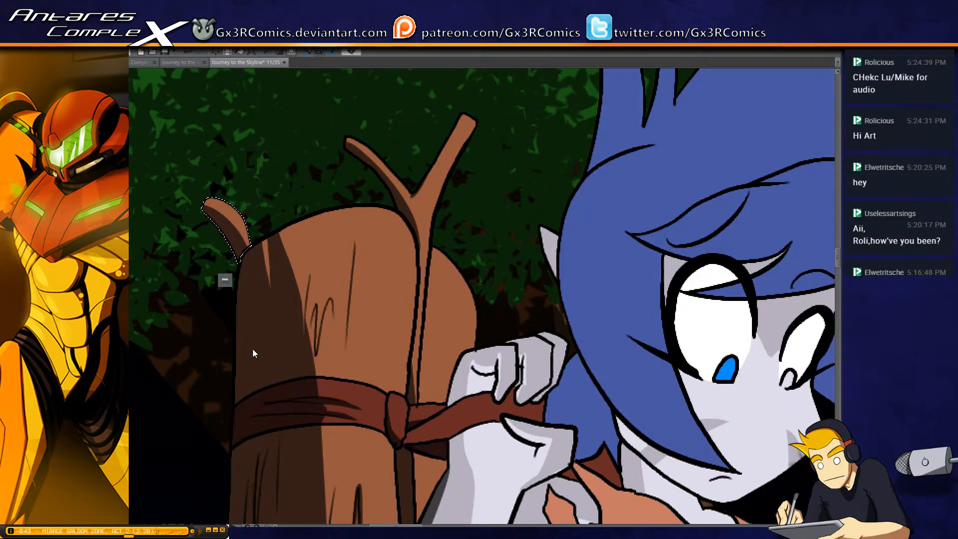
pyautogui.hotkey('ctrl', 's')
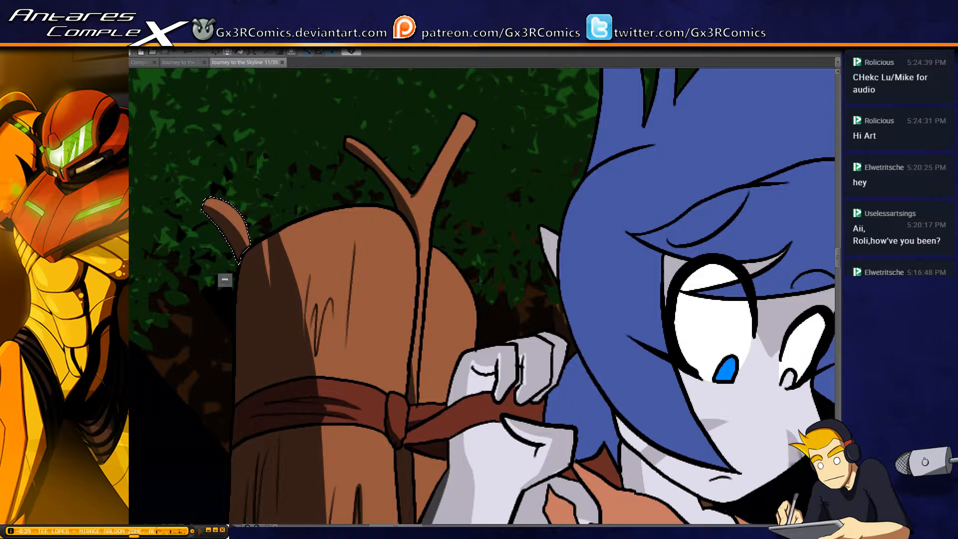
# Reselect the forked twig, then the rear log above the strap, and paint a narrow shadow on the log beside the twig
pyautogui.moveTo(422, 312)
pyautogui.mouseDown()
pyautogui.moveTo(404, 151)
pyautogui.moveTo(380, 211)
pyautogui.mouseUp()
pyautogui.press('w')
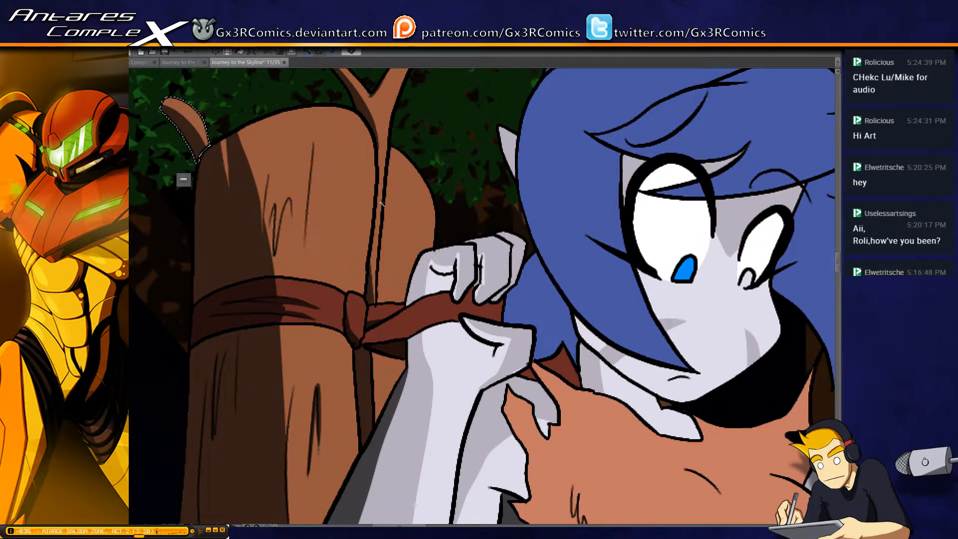
pyautogui.click(382, 178)
pyautogui.press('b')
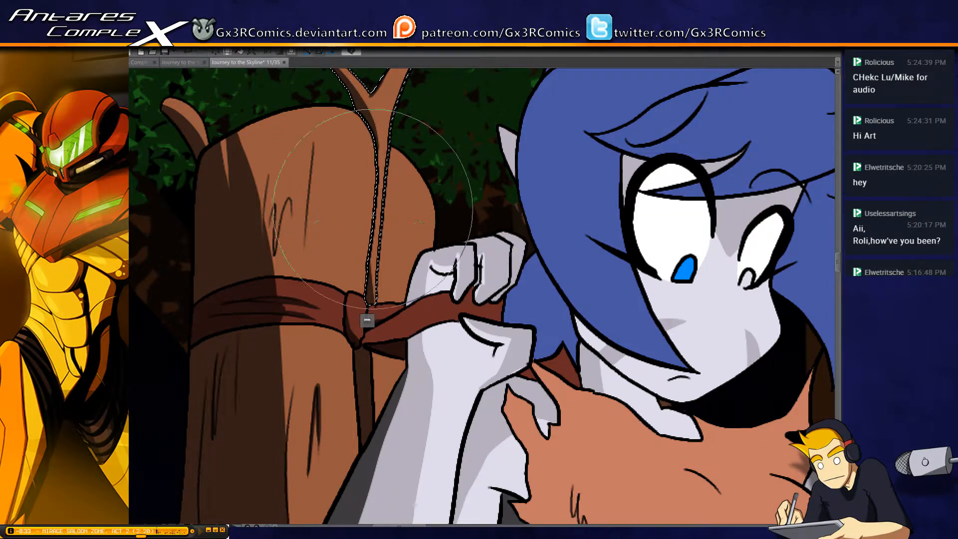
pyautogui.moveTo(388, 228); pyautogui.dragTo(349, 197)
pyautogui.press('w')
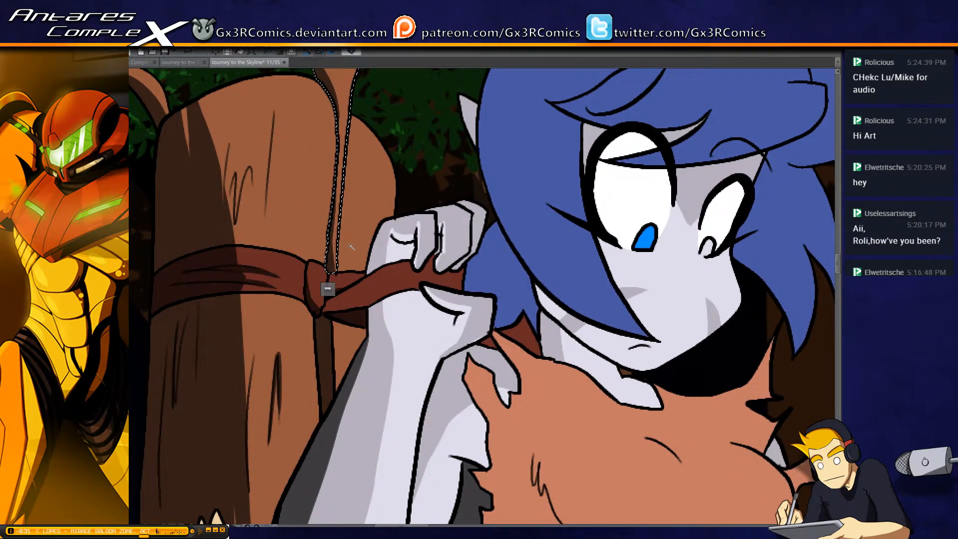
pyautogui.click(356, 138)
pyautogui.press('b')
pyautogui.moveTo(343, 211); pyautogui.dragTo(337, 269)
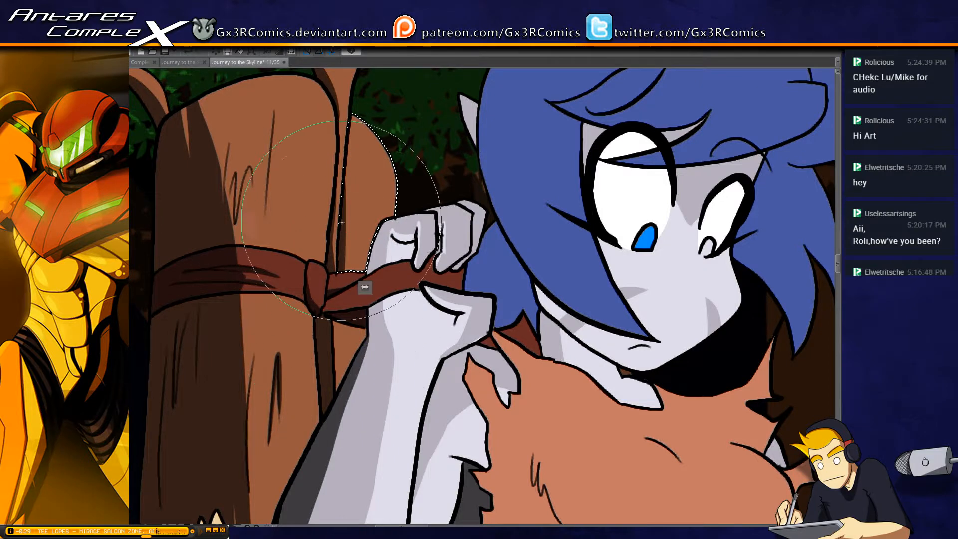
# Shade the rear log's small section below the strap and add another shadow stroke to its section above
pyautogui.press('w')
pyautogui.click(348, 336)
pyautogui.press('b')
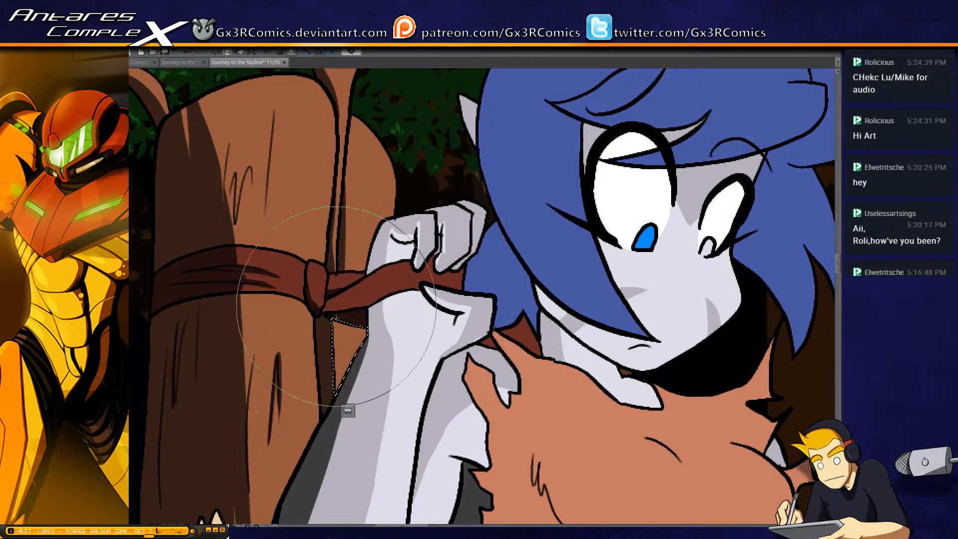
pyautogui.moveTo(374, 384); pyautogui.dragTo(362, 370)
pyautogui.hotkey('ctrl', 'd')
pyautogui.press('w')
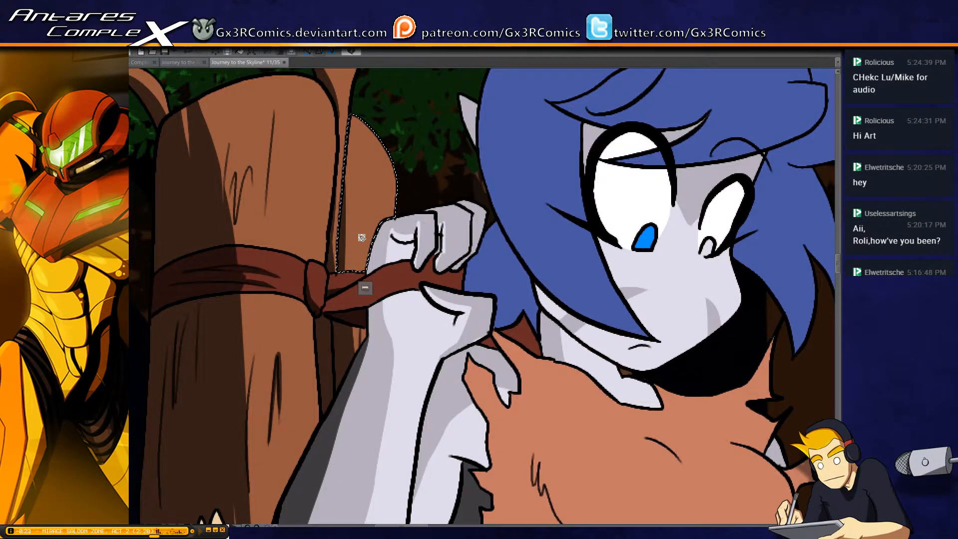
pyautogui.click(359, 252)
pyautogui.press('b')
pyautogui.moveTo(354, 182); pyautogui.dragTo(352, 221)
pyautogui.hotkey('ctrl', 'd')
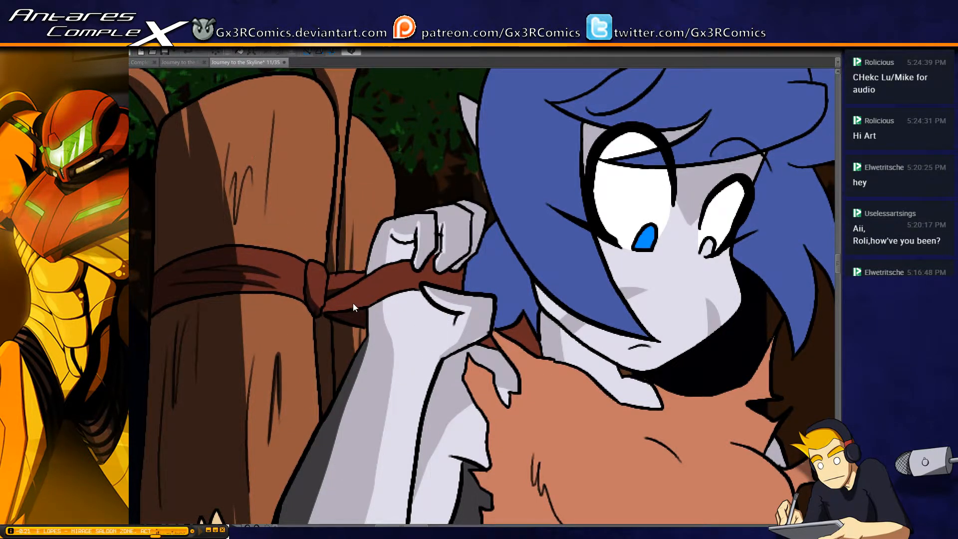
# Select the pale cut end of the front log and cover it completely with shadow
pyautogui.moveTo(358, 391); pyautogui.dragTo(392, 195)
pyautogui.press('w')
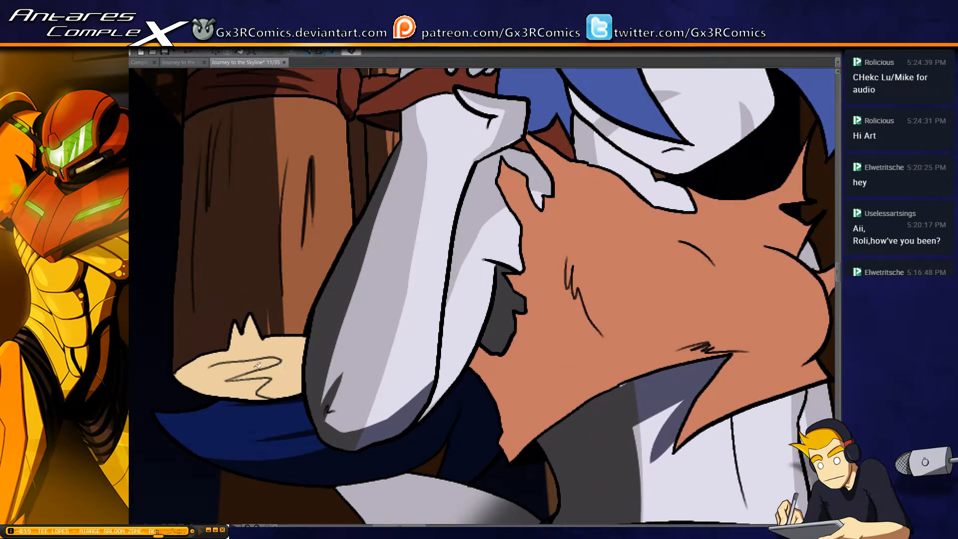
pyautogui.click(263, 369)
pyautogui.hotkey('ctrl', 'd')
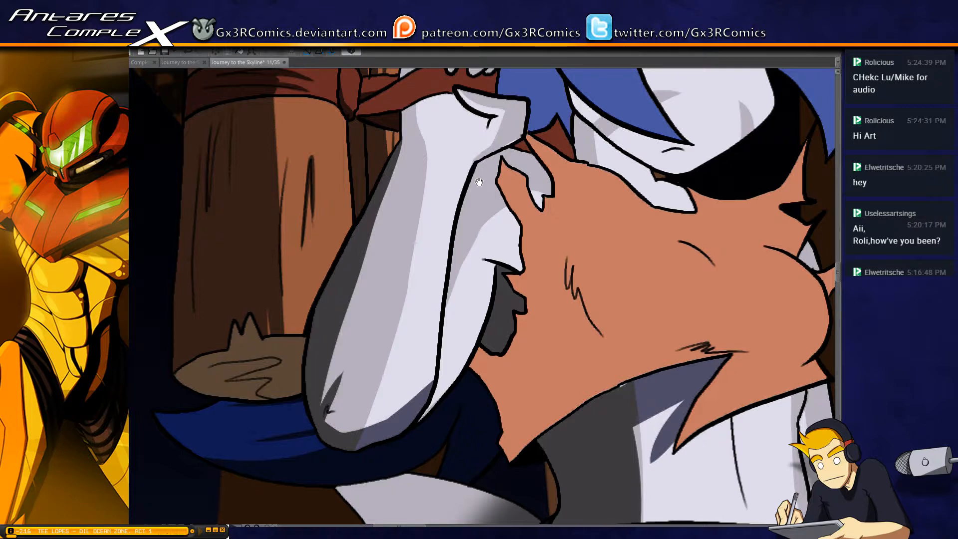
# Select the raised forearm and hand and paint dark shadows at the wrist, under the thumb line and down the palm
pyautogui.moveTo(439, 167); pyautogui.dragTo(400, 223)
pyautogui.click(383, 186)
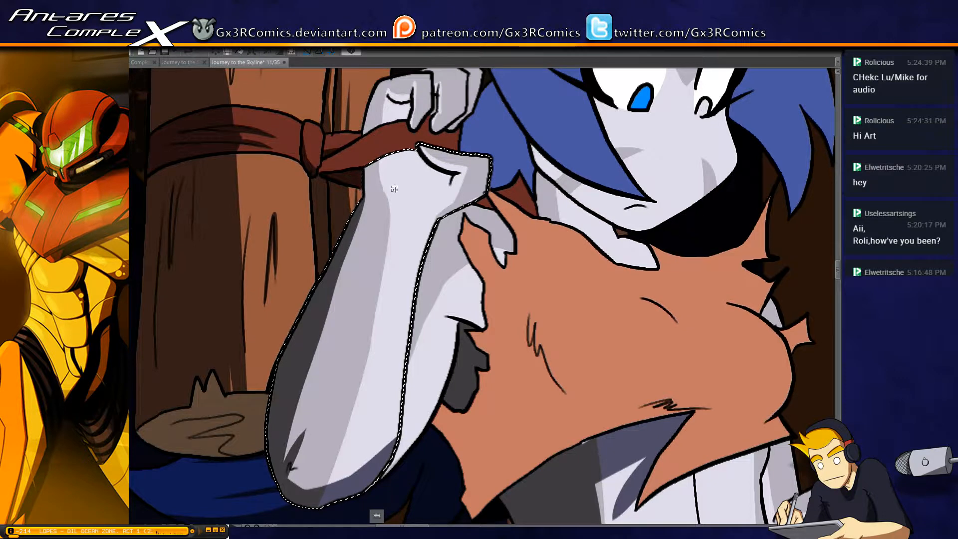
pyautogui.press('p')
pyautogui.moveTo(372, 161); pyautogui.dragTo(368, 212)
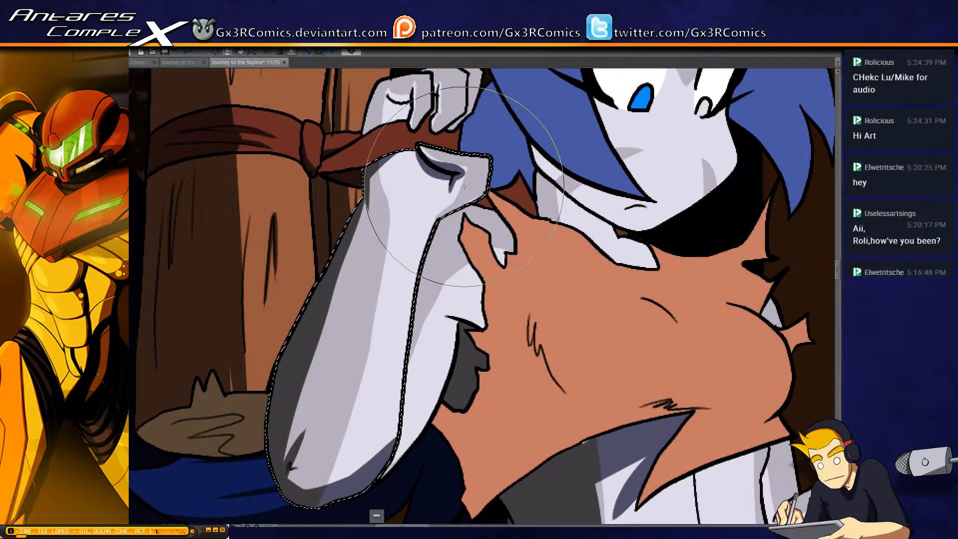
pyautogui.moveTo(422, 163); pyautogui.dragTo(428, 208)
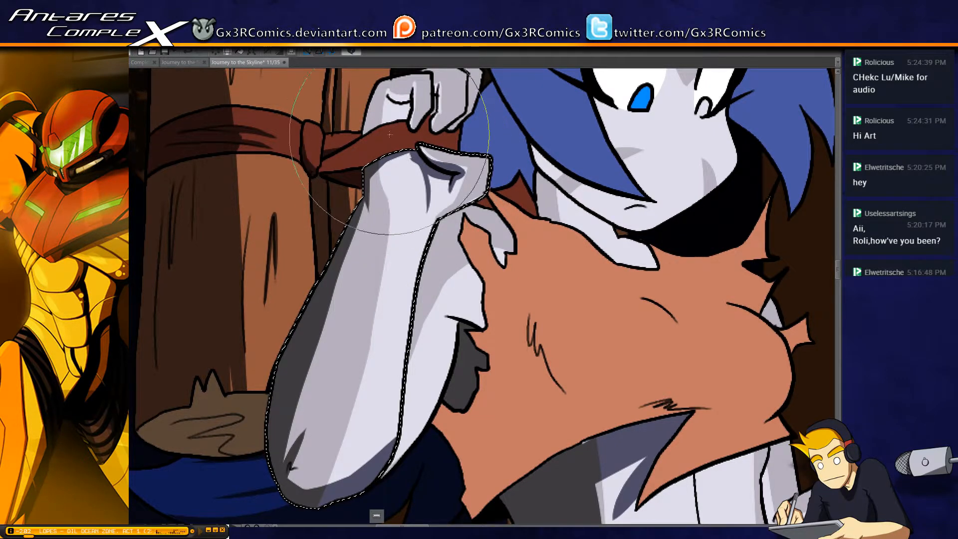
# Select the fingers gripping the strap and paint dark shadows along their creases, outer edge and undersides
pyautogui.hotkey('ctrl', 'd')
pyautogui.moveTo(390, 134); pyautogui.dragTo(369, 206)
pyautogui.click(377, 155)
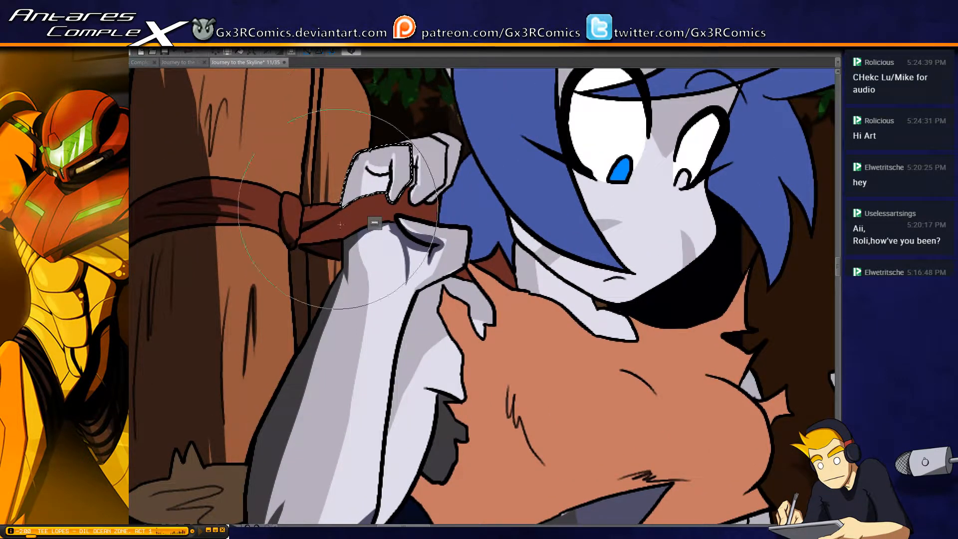
pyautogui.moveTo(365, 164); pyautogui.dragTo(378, 171)
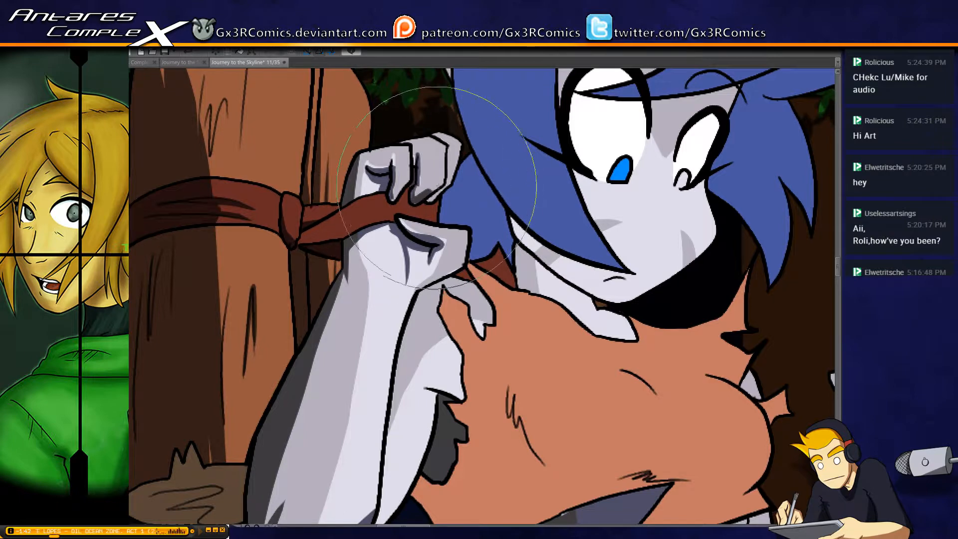
pyautogui.moveTo(436, 187); pyautogui.dragTo(429, 201)
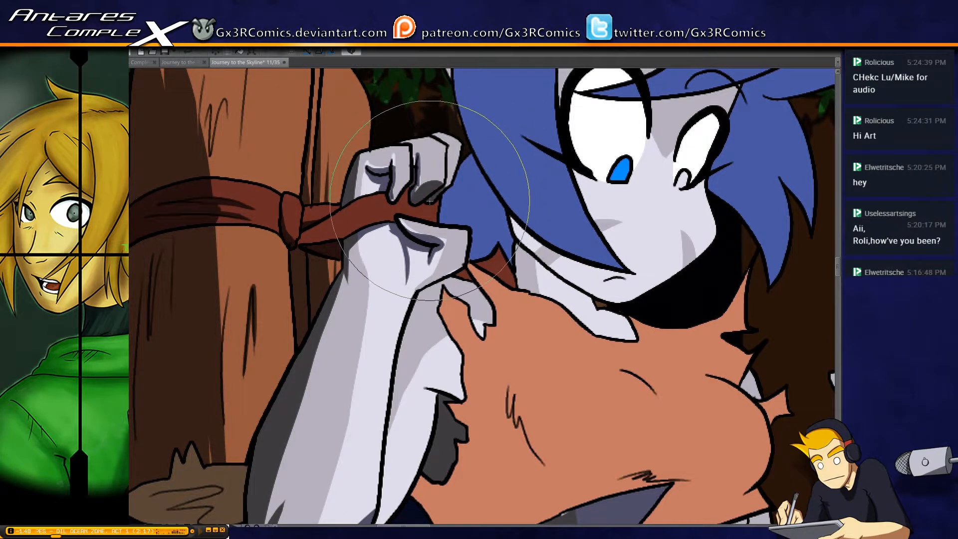
# Select the strap band held in the hand and paint shadows beneath the fingers, undoing an unwanted stroke
pyautogui.press('w')
pyautogui.click(364, 213)
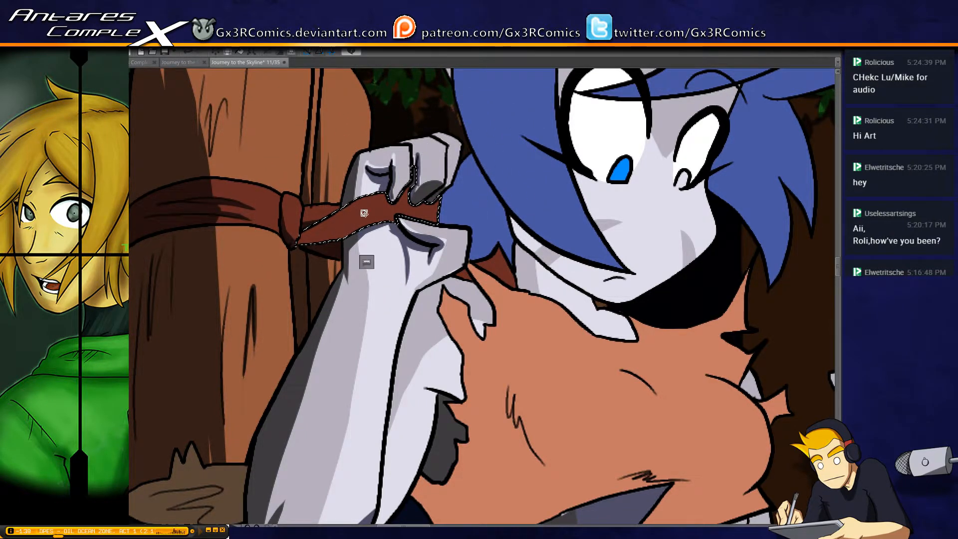
pyautogui.press('b')
pyautogui.moveTo(279, 251)
pyautogui.mouseDown()
pyautogui.moveTo(404, 215)
pyautogui.moveTo(295, 247)
pyautogui.moveTo(376, 228)
pyautogui.moveTo(291, 244)
pyautogui.moveTo(407, 207)
pyautogui.mouseUp()
pyautogui.hotkey('ctrl', 'z')
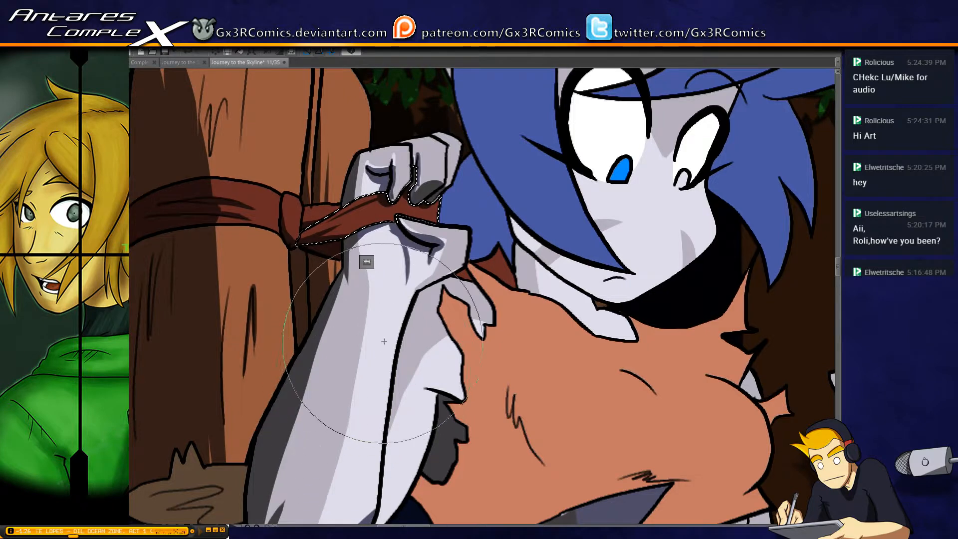
# Reselect the raised forearm and hand and paint a dark shadow along the hand's lower edge above the wrist
pyautogui.hotkey('ctrl', 'd')
pyautogui.press('w')
pyautogui.click(435, 274)
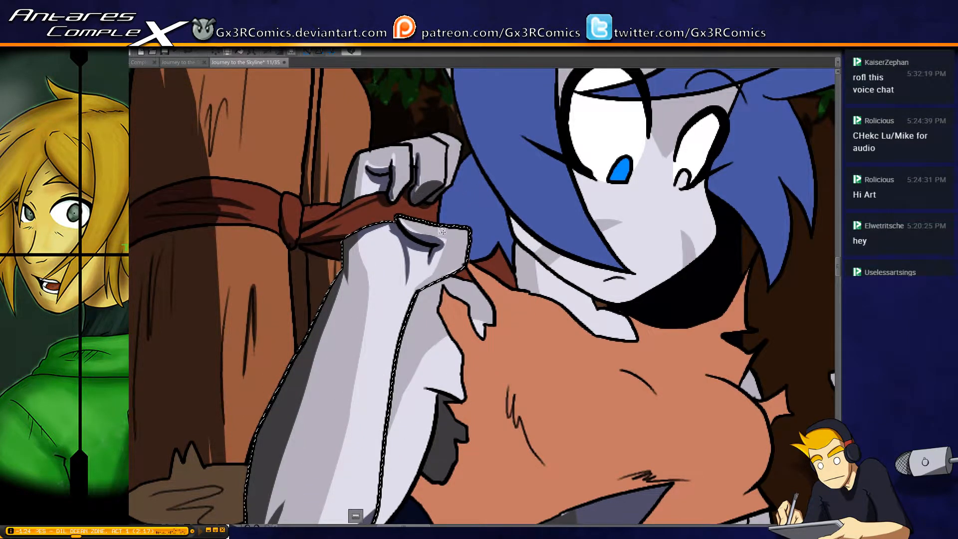
pyautogui.press('b')
pyautogui.moveTo(417, 287); pyautogui.dragTo(389, 251)
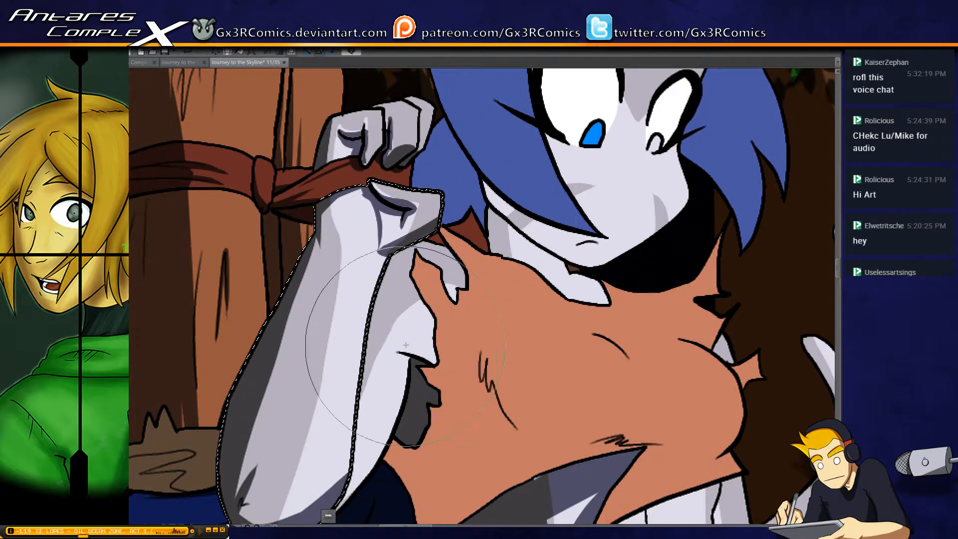
pyautogui.moveTo(405, 344); pyautogui.dragTo(383, 291)
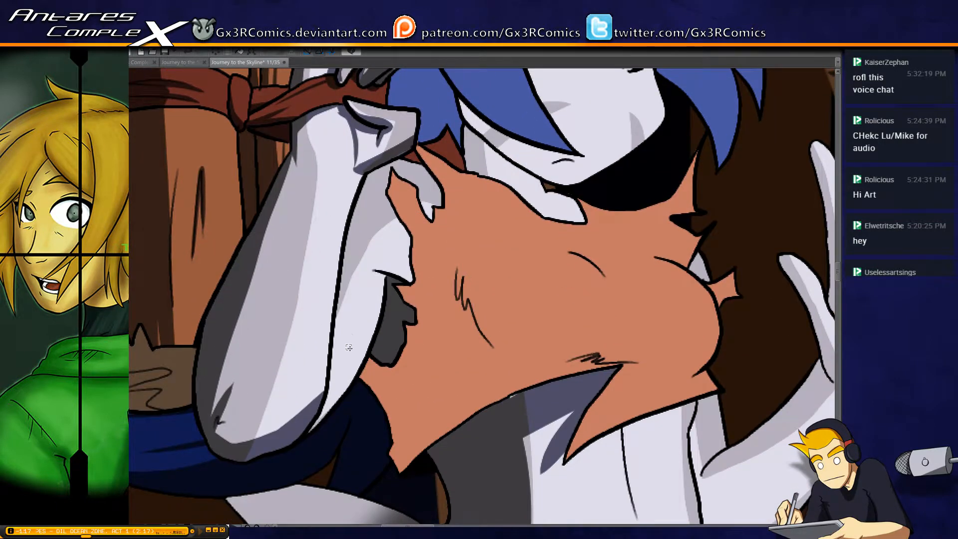
# Paint dark shadows along the lower side of the upper arm behind the raised forearm and beneath its fur tuft, undoing a stray stroke
pyautogui.moveTo(285, 439)
pyautogui.mouseDown()
pyautogui.moveTo(353, 363)
pyautogui.moveTo(384, 278)
pyautogui.mouseUp()
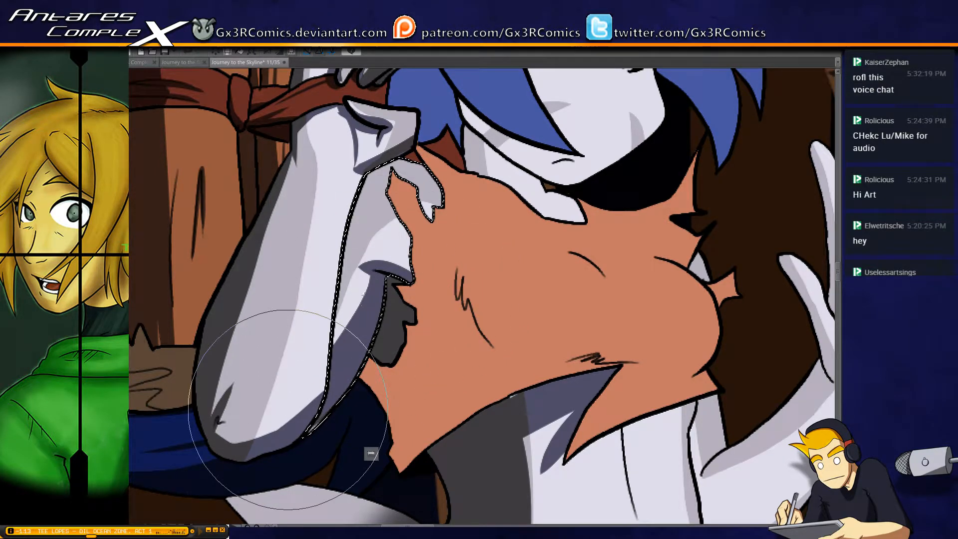
pyautogui.moveTo(288, 411)
pyautogui.mouseDown()
pyautogui.moveTo(373, 276)
pyautogui.moveTo(290, 380)
pyautogui.moveTo(376, 269)
pyautogui.mouseUp()
pyautogui.moveTo(275, 367); pyautogui.dragTo(408, 267)
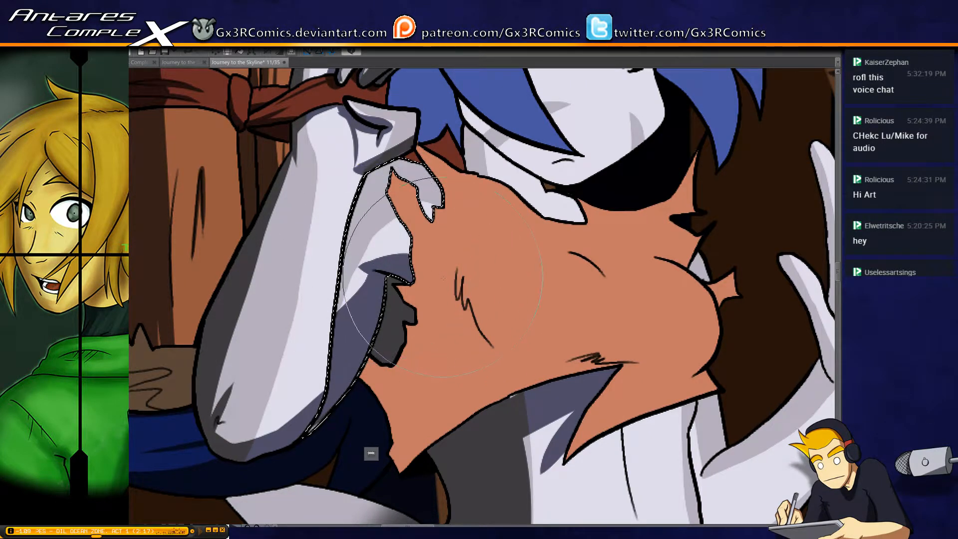
pyautogui.moveTo(424, 251)
pyautogui.mouseDown()
pyautogui.moveTo(378, 208)
pyautogui.moveTo(409, 253)
pyautogui.mouseUp()
pyautogui.hotkey('ctrl', 'z')
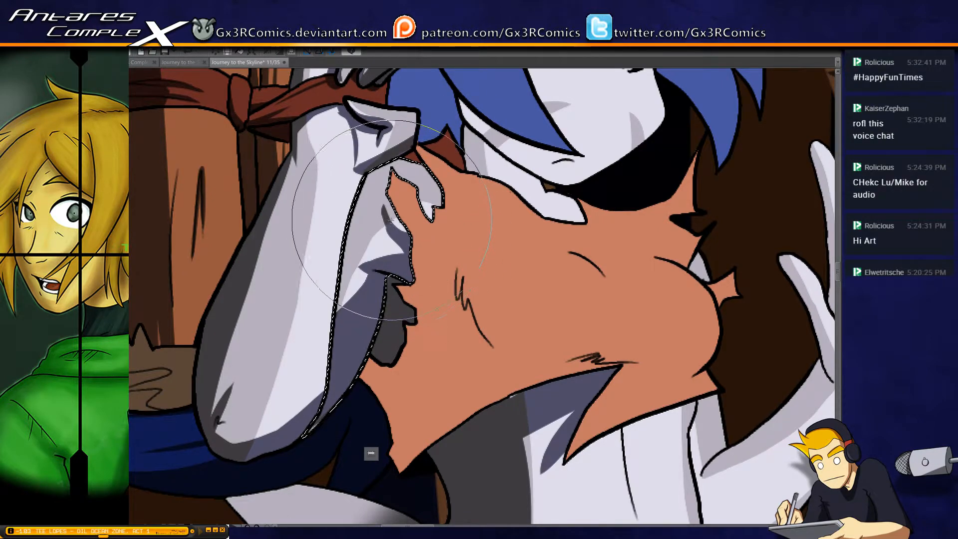
# Paint small shadows at the upper arm's fur edge and the shoulder's pointed tip beside the torn top, and save the page
pyautogui.moveTo(393, 221); pyautogui.dragTo(415, 224)
pyautogui.moveTo(444, 191); pyautogui.dragTo(416, 212)
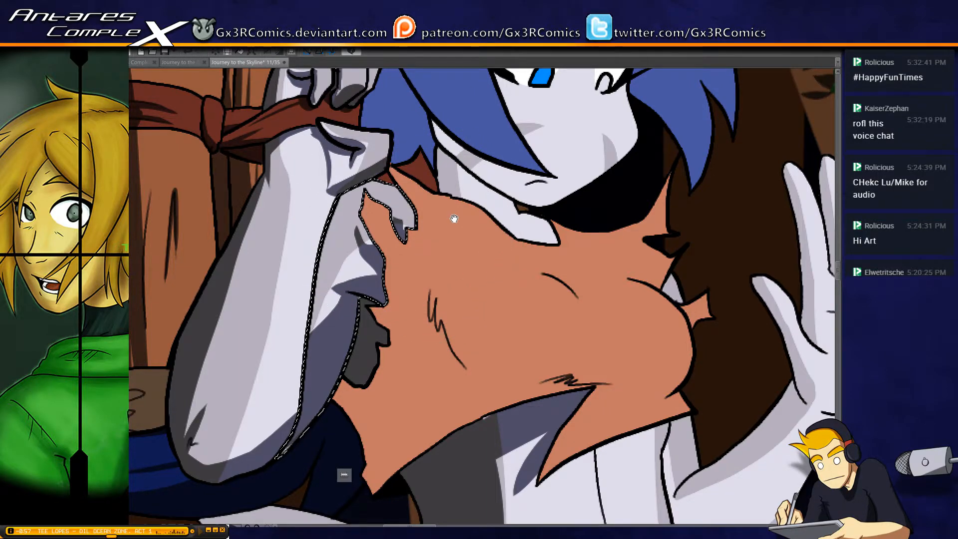
pyautogui.moveTo(454, 219); pyautogui.dragTo(414, 235)
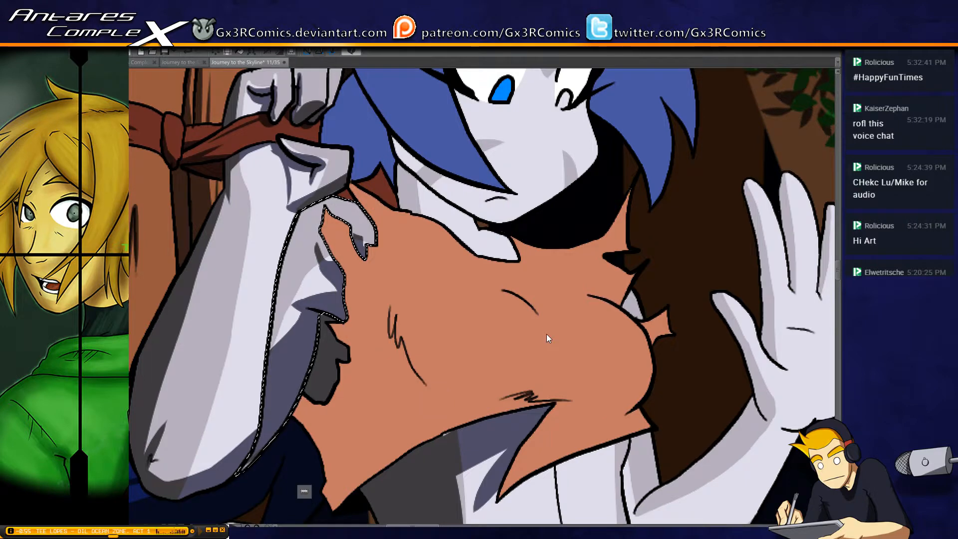
pyautogui.hotkey('ctrl', 's')
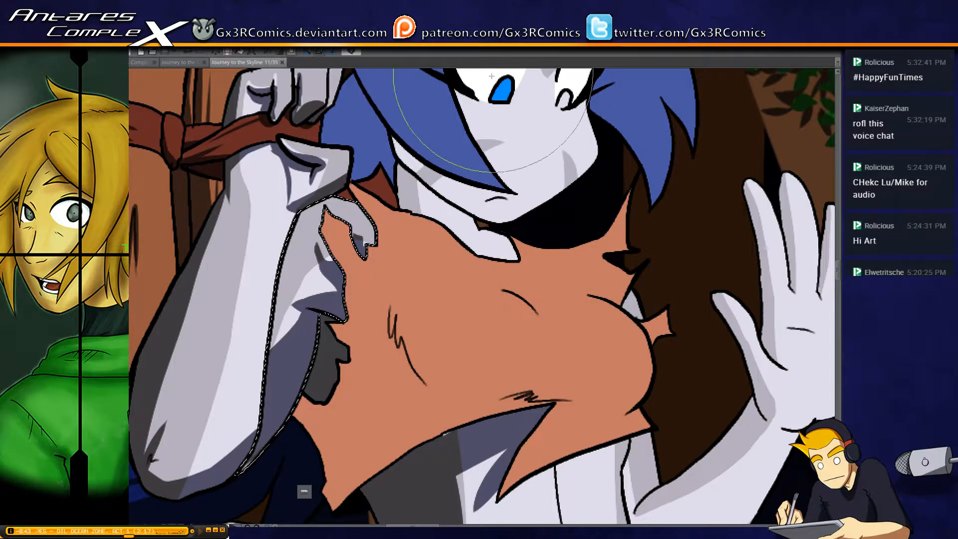
pyautogui.moveTo(419, 231); pyautogui.dragTo(386, 142)
pyautogui.hotkey('ctrl', 'd')
pyautogui.press('w')
pyautogui.click(421, 350)
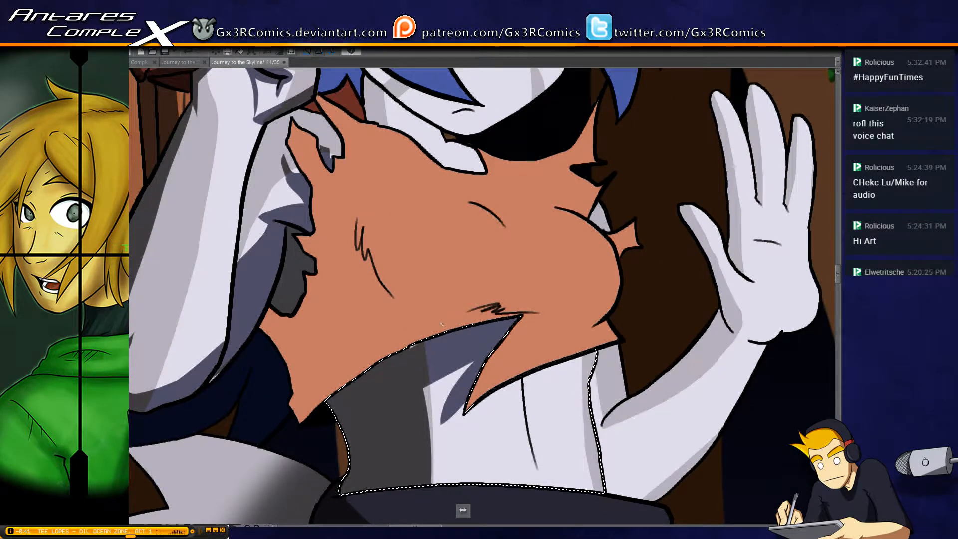
pyautogui.press('b')
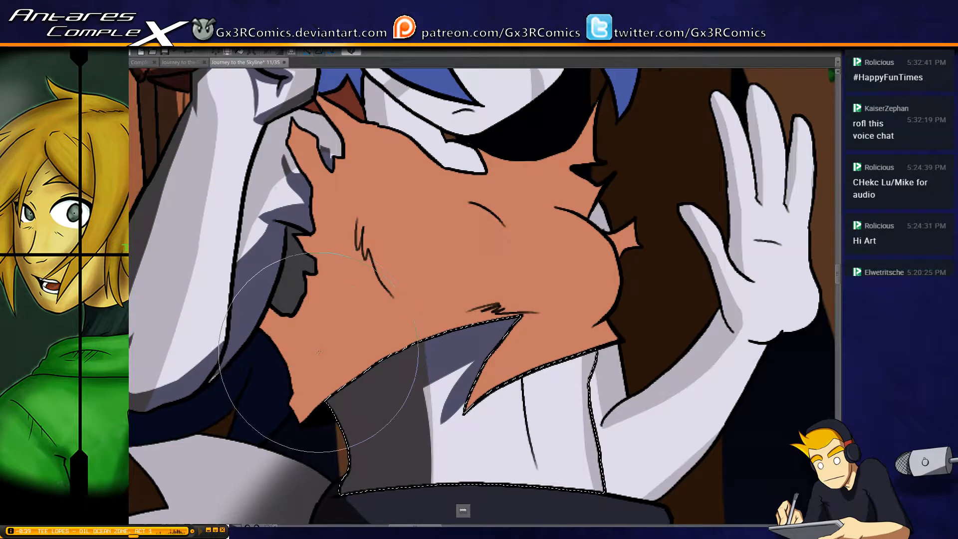
pyautogui.hotkey('ctrl', 'd')
pyautogui.press('w')
pyautogui.click(226, 367)
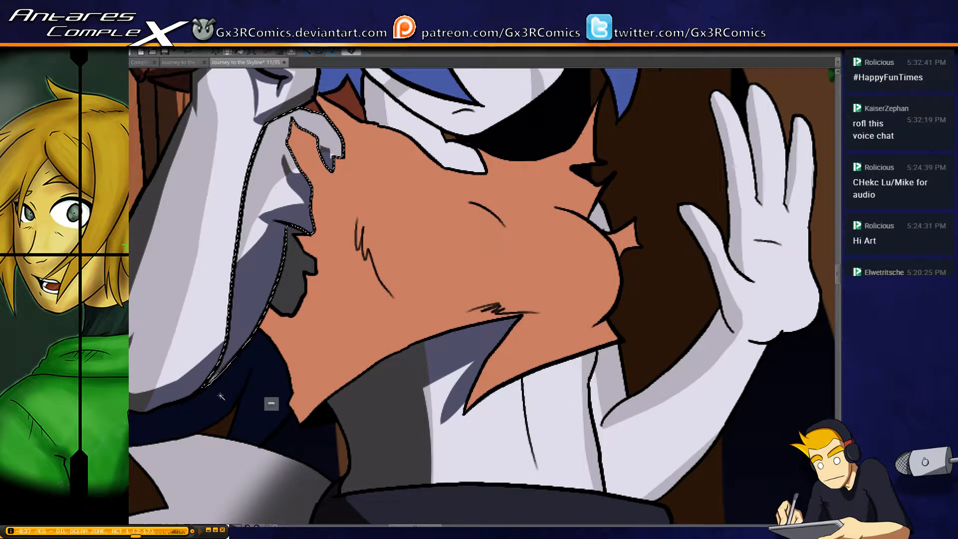
pyautogui.press('b')
pyautogui.press(']')
# Select the torn orange top and paint dark shadows over its lower corner, along its hem and in the fold near the arm, undoing an unwanted stroke
pyautogui.press('w')
pyautogui.click(278, 359)
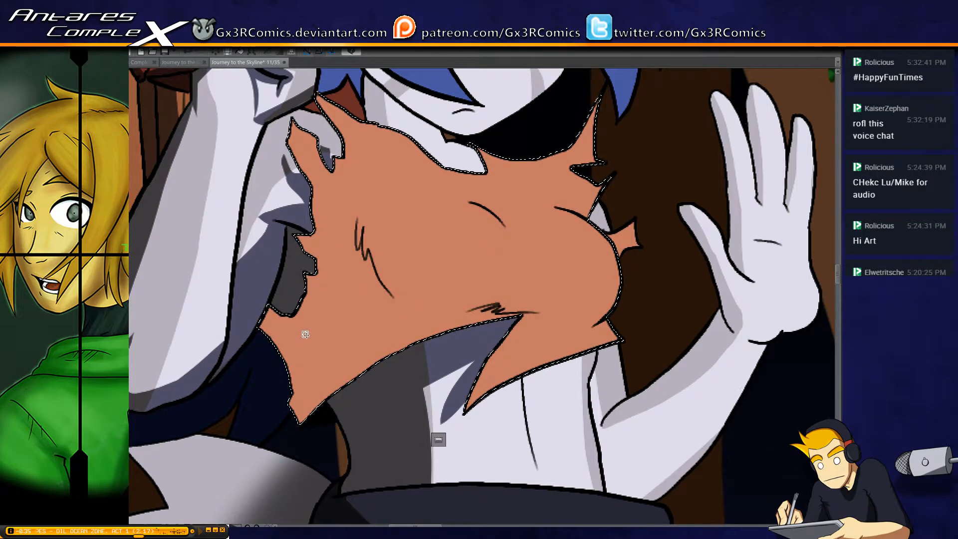
pyautogui.press('b')
pyautogui.moveTo(235, 309); pyautogui.dragTo(296, 479)
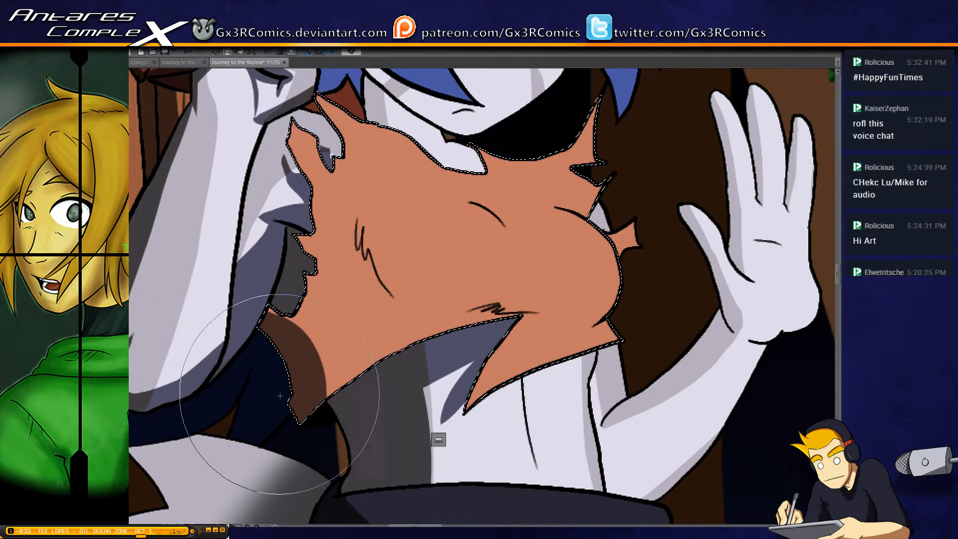
pyautogui.moveTo(283, 391)
pyautogui.mouseDown()
pyautogui.moveTo(382, 366)
pyautogui.moveTo(465, 328)
pyautogui.mouseUp()
pyautogui.moveTo(264, 302)
pyautogui.mouseDown()
pyautogui.moveTo(308, 345)
pyautogui.moveTo(325, 296)
pyautogui.mouseUp()
pyautogui.moveTo(354, 194); pyautogui.dragTo(401, 296)
pyautogui.hotkey('ctrl', 'z')
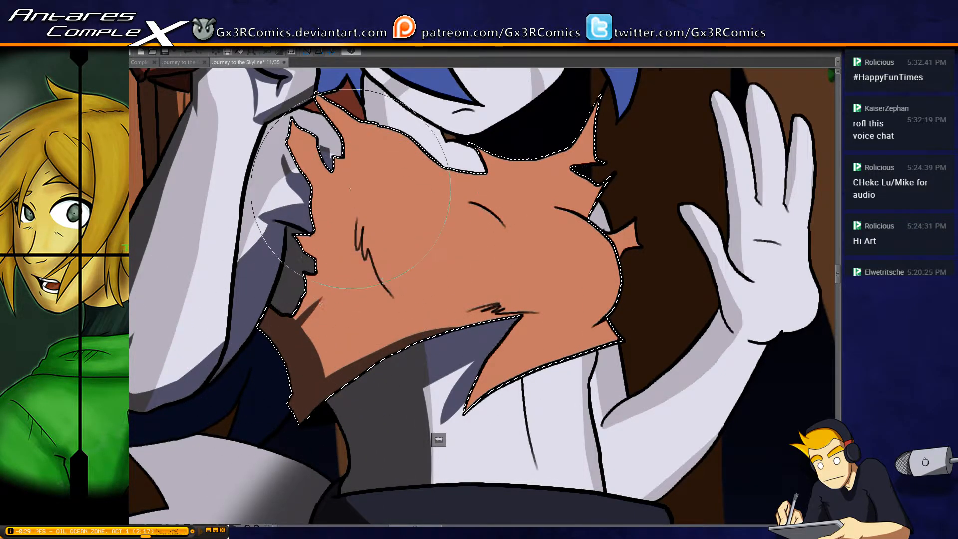
# Paint tapered fold shadows on the orange top along the long side crease and at the torn sleeve edge, undoing an unwanted stroke
pyautogui.moveTo(350, 184); pyautogui.dragTo(405, 302)
pyautogui.moveTo(301, 245); pyautogui.dragTo(341, 270)
pyautogui.moveTo(409, 234); pyautogui.dragTo(360, 309)
pyautogui.moveTo(412, 274); pyautogui.dragTo(461, 303)
pyautogui.hotkey('ctrl', 'z')
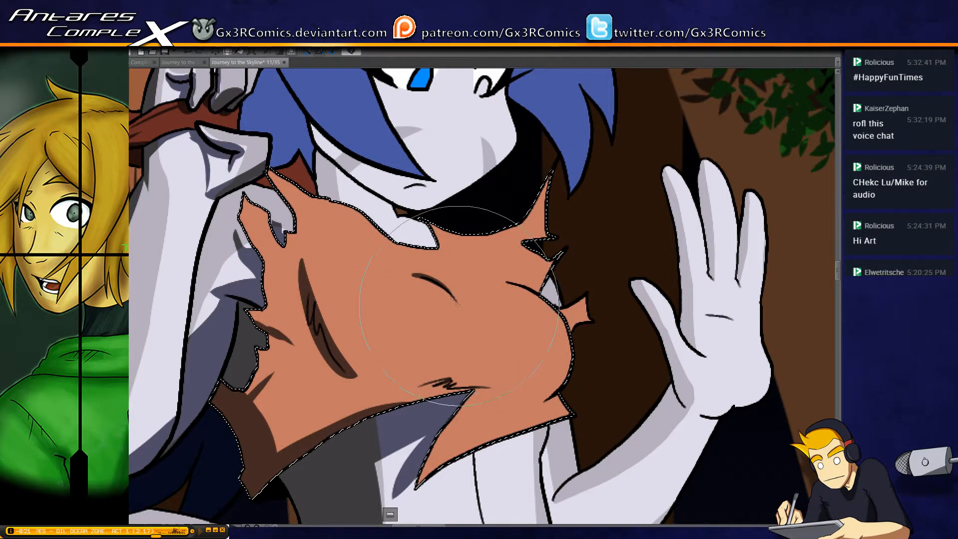
# Paint a broad curved shadow beneath the bust from the side crease to the top's far edge, undoing unwanted strokes
pyautogui.moveTo(334, 344)
pyautogui.mouseDown()
pyautogui.moveTo(505, 352)
pyautogui.moveTo(331, 363)
pyautogui.moveTo(432, 382)
pyautogui.mouseUp()
pyautogui.hotkey('ctrl', 'z')
pyautogui.hotkey('ctrl', 'z')
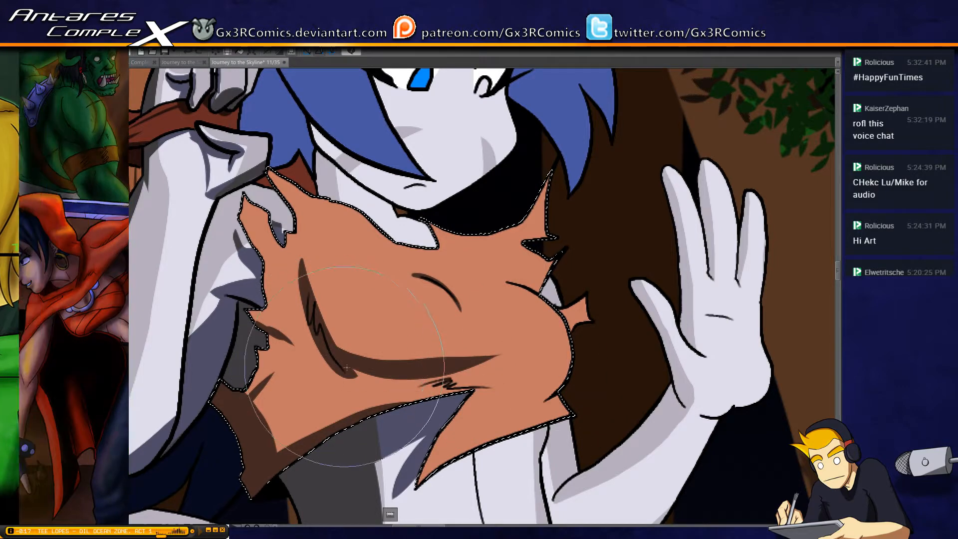
pyautogui.moveTo(351, 371)
pyautogui.mouseDown()
pyautogui.moveTo(456, 371)
pyautogui.moveTo(581, 398)
pyautogui.mouseUp()
pyautogui.moveTo(498, 357)
pyautogui.mouseDown()
pyautogui.moveTo(450, 366)
pyautogui.moveTo(586, 386)
pyautogui.mouseUp()
pyautogui.hotkey('ctrl', 'z')
pyautogui.moveTo(337, 360)
pyautogui.mouseDown()
pyautogui.moveTo(385, 387)
pyautogui.moveTo(485, 367)
pyautogui.moveTo(329, 395)
pyautogui.mouseUp()
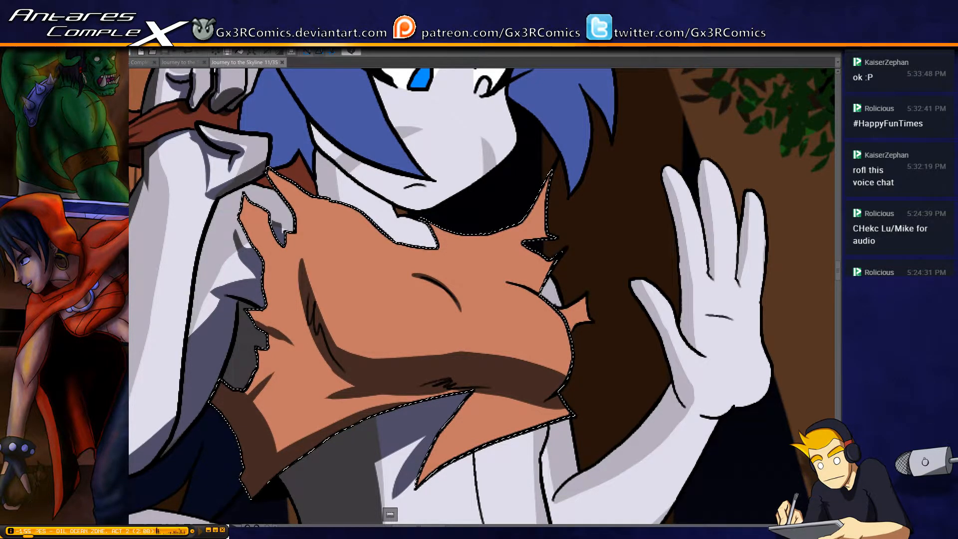
# Select the hair section behind the gripping hand and paint a dark shadow over its lower part
pyautogui.moveTo(309, 166); pyautogui.dragTo(319, 287)
pyautogui.press('w')
pyautogui.click(304, 237)
pyautogui.press('b')
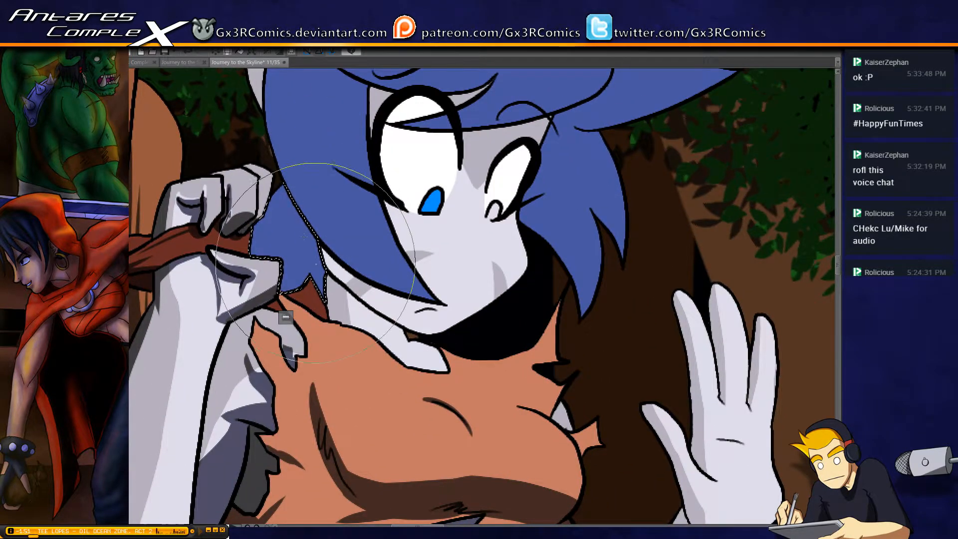
pyautogui.moveTo(250, 304)
pyautogui.mouseDown()
pyautogui.moveTo(409, 299)
pyautogui.moveTo(251, 307)
pyautogui.moveTo(301, 261)
pyautogui.moveTo(411, 244)
pyautogui.mouseUp()
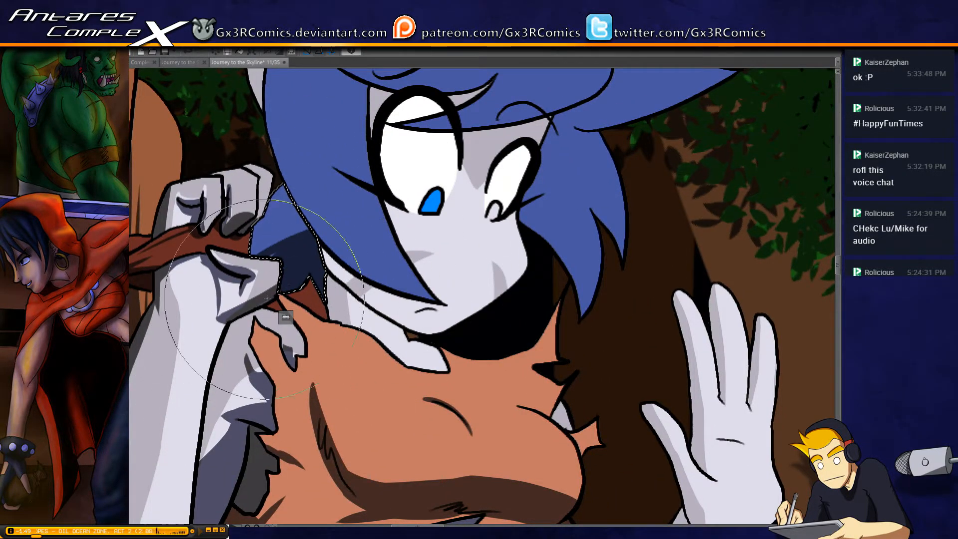
# Paint a dark shadow down the outer edge of the long side hair lock, from the crown to its tip, with a small jagged notch
pyautogui.moveTo(305, 117); pyautogui.dragTo(292, 200)
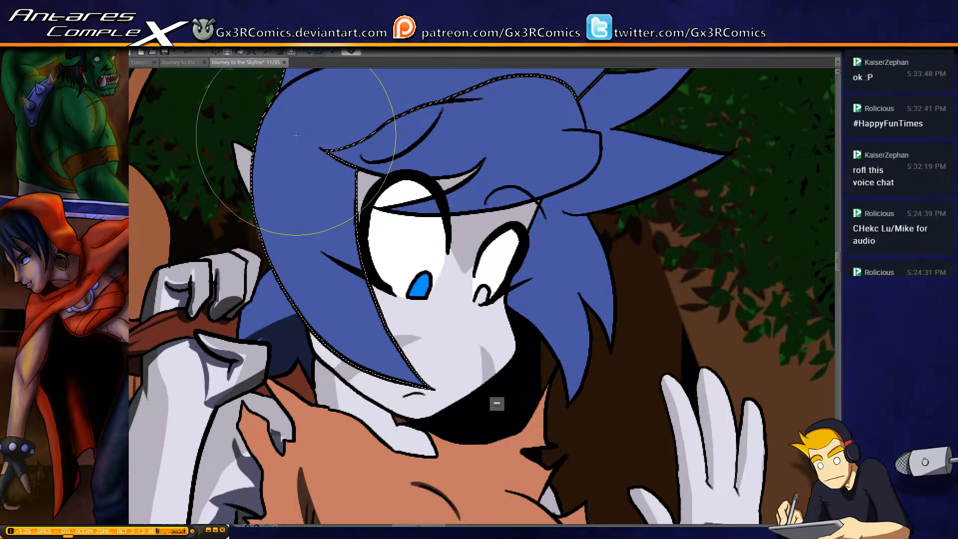
pyautogui.moveTo(279, 95)
pyautogui.mouseDown()
pyautogui.moveTo(256, 167)
pyautogui.moveTo(340, 377)
pyautogui.mouseUp()
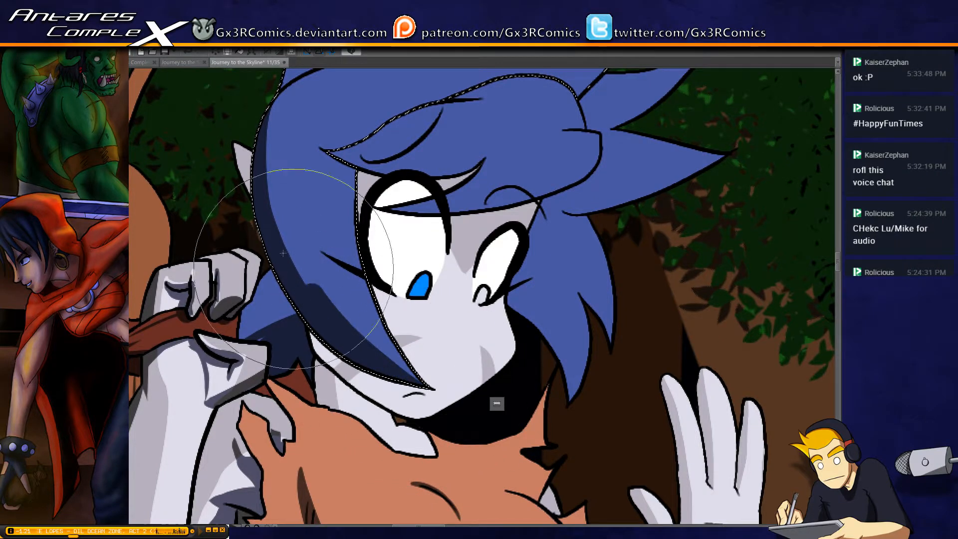
pyautogui.moveTo(295, 177); pyautogui.dragTo(287, 249)
pyautogui.moveTo(343, 131)
pyautogui.mouseDown()
pyautogui.moveTo(252, 204)
pyautogui.moveTo(310, 170)
pyautogui.moveTo(345, 135)
pyautogui.moveTo(252, 198)
pyautogui.moveTo(345, 133)
pyautogui.moveTo(247, 215)
pyautogui.moveTo(295, 173)
pyautogui.moveTo(278, 162)
pyautogui.moveTo(279, 176)
pyautogui.moveTo(264, 178)
pyautogui.moveTo(279, 215)
pyautogui.moveTo(298, 151)
pyautogui.moveTo(277, 323)
pyautogui.moveTo(289, 156)
pyautogui.moveTo(351, 419)
pyautogui.moveTo(290, 291)
pyautogui.moveTo(294, 165)
pyautogui.moveTo(347, 134)
pyautogui.moveTo(292, 164)
pyautogui.moveTo(298, 362)
pyautogui.moveTo(306, 169)
pyautogui.moveTo(345, 134)
pyautogui.moveTo(325, 140)
pyautogui.moveTo(357, 130)
pyautogui.moveTo(318, 142)
pyautogui.moveTo(304, 343)
pyautogui.moveTo(293, 179)
pyautogui.moveTo(296, 324)
pyautogui.moveTo(330, 375)
pyautogui.mouseUp()
pyautogui.hotkey('ctrl', 'z')
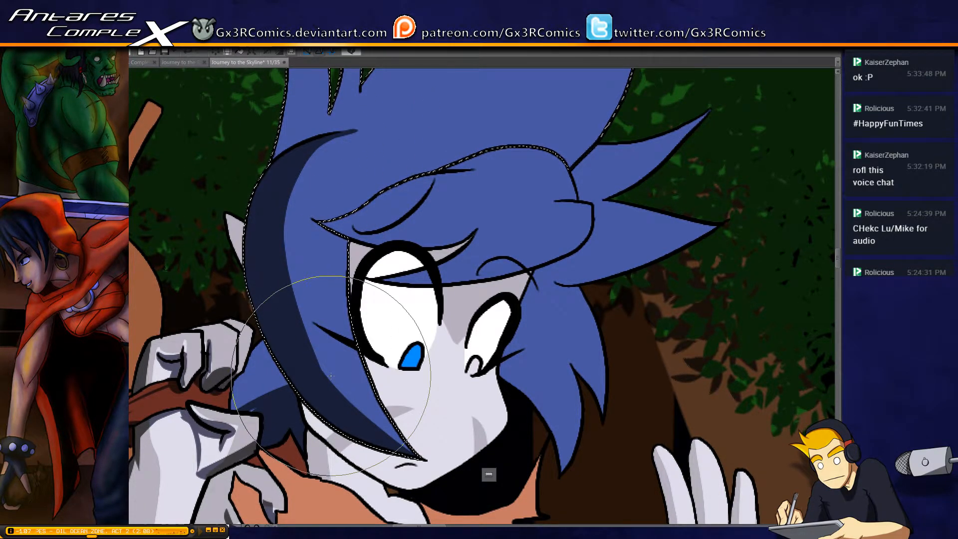
pyautogui.moveTo(289, 192); pyautogui.dragTo(301, 303)
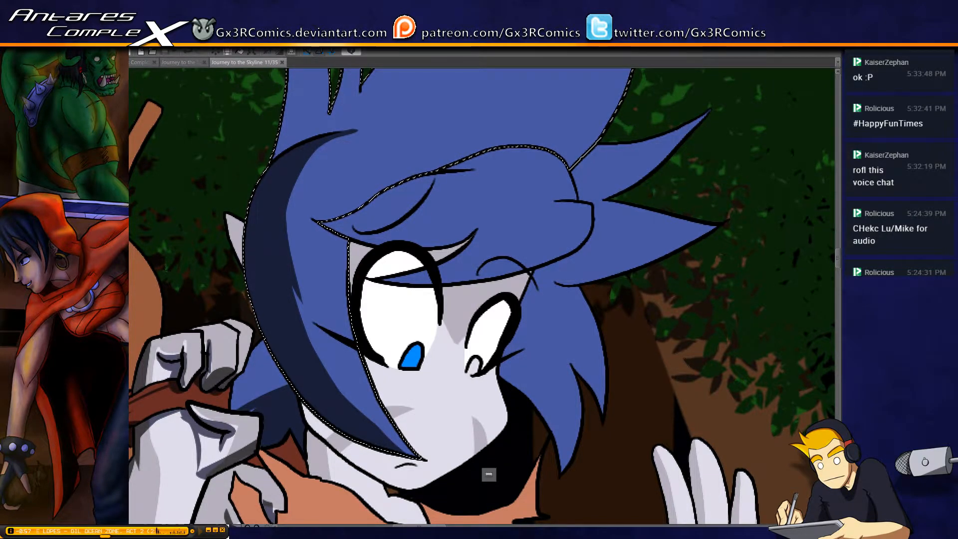
# Paint dark shadows along the outer edges of the two thin hair spikes and the upper edge of the large spike
pyautogui.moveTo(294, 98); pyautogui.dragTo(312, 259)
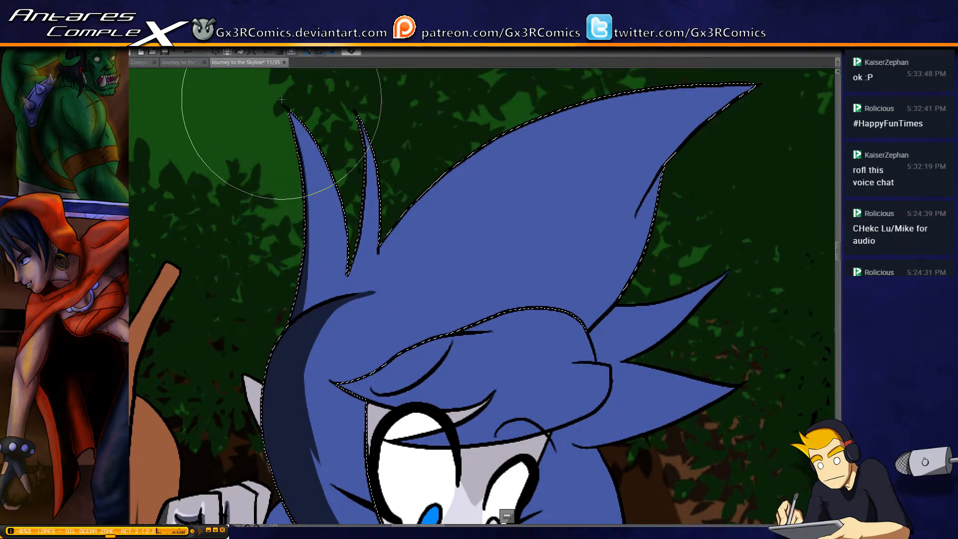
pyautogui.moveTo(282, 100); pyautogui.dragTo(288, 349)
pyautogui.moveTo(357, 113)
pyautogui.mouseDown()
pyautogui.moveTo(355, 260)
pyautogui.moveTo(335, 328)
pyautogui.mouseUp()
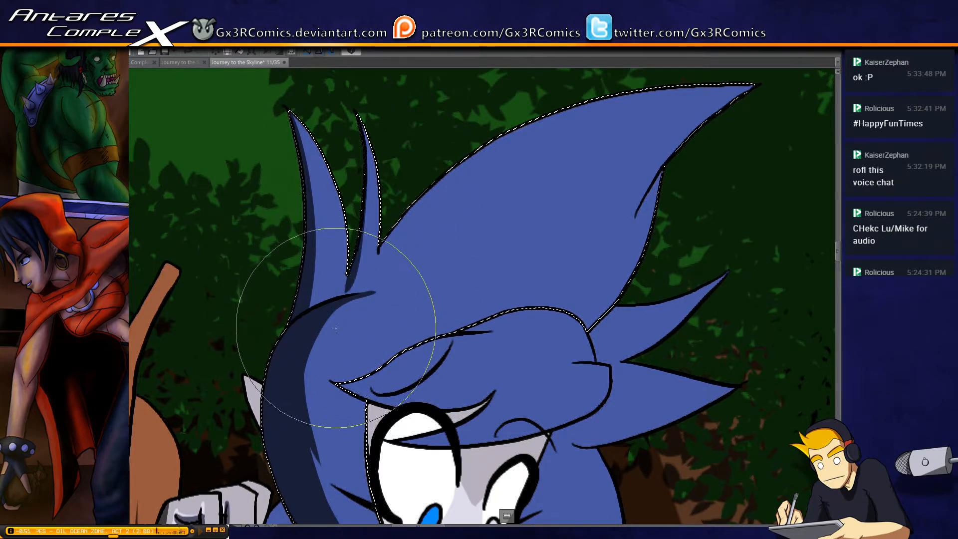
pyautogui.moveTo(383, 255); pyautogui.dragTo(301, 283)
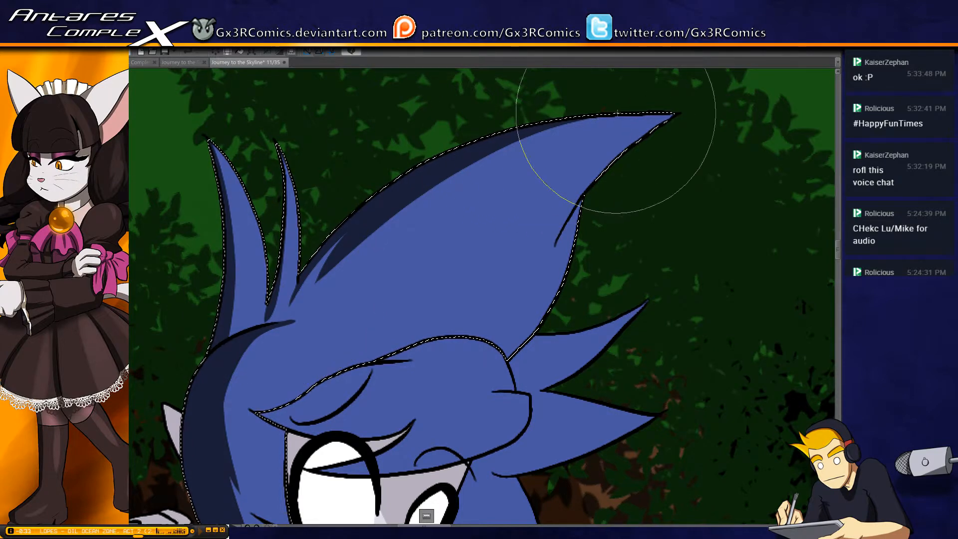
pyautogui.moveTo(483, 141); pyautogui.dragTo(659, 116)
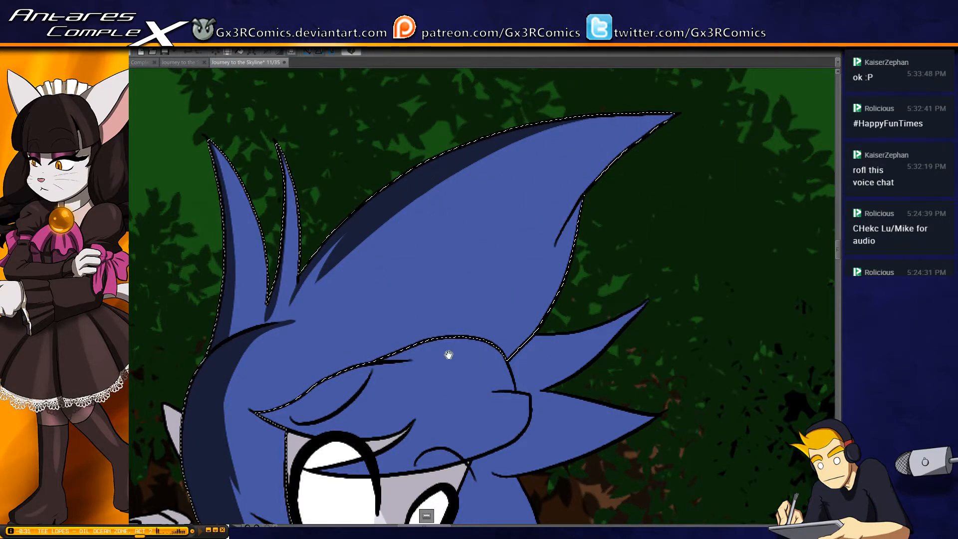
# Add a streak to the large hair spike's shadow and paint a small shadow below the fringe's pointed tip, undoing an unwanted stroke
pyautogui.moveTo(448, 355); pyautogui.dragTo(406, 271)
pyautogui.moveTo(384, 168); pyautogui.dragTo(345, 226)
pyautogui.moveTo(402, 128); pyautogui.dragTo(307, 208)
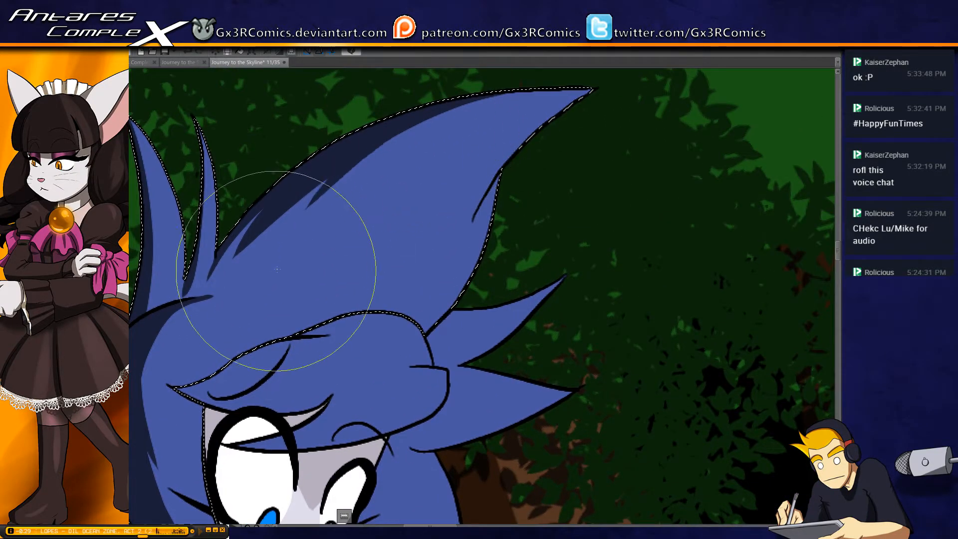
pyautogui.moveTo(222, 325); pyautogui.dragTo(332, 234)
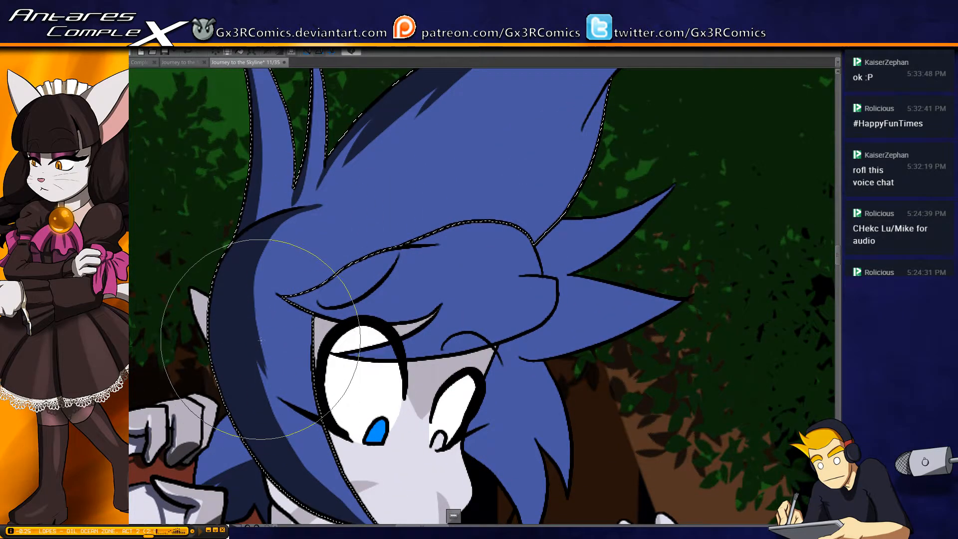
pyautogui.hotkey('ctrl', 'z')
pyautogui.moveTo(293, 321); pyautogui.dragTo(347, 299)
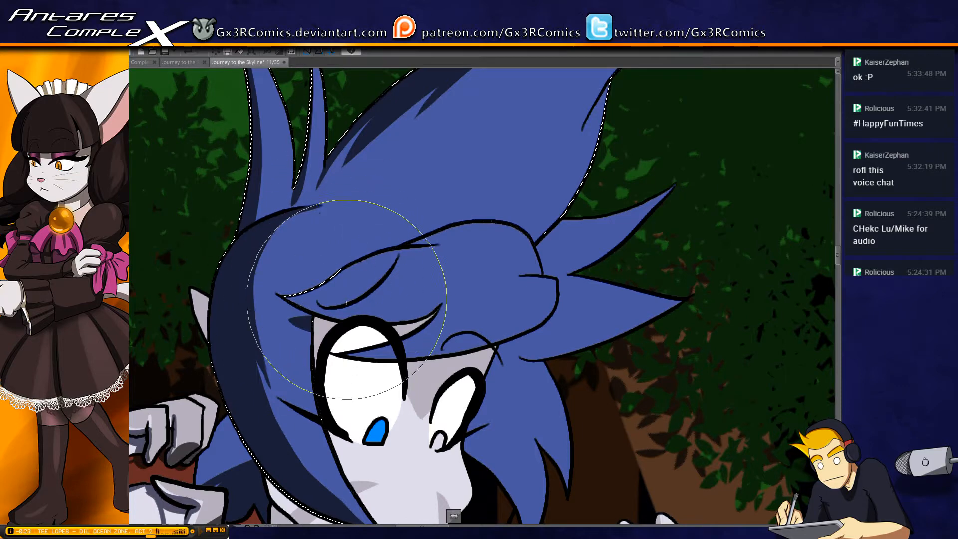
pyautogui.moveTo(203, 259)
pyautogui.mouseDown()
pyautogui.moveTo(226, 205)
pyautogui.moveTo(260, 321)
pyautogui.mouseUp()
pyautogui.press('w')
pyautogui.click(227, 252)
pyautogui.press('b')
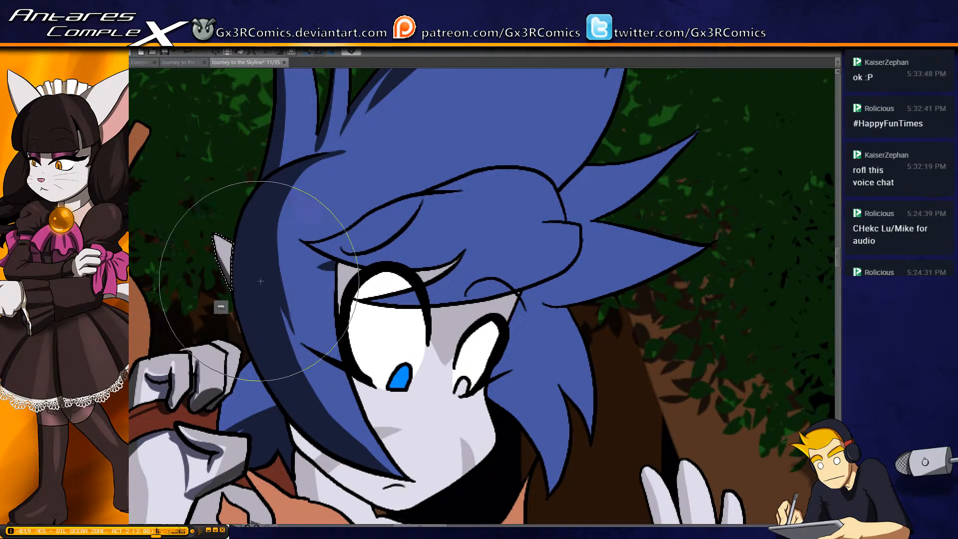
pyautogui.hotkey('ctrl', 'd')
# Select the fringe over the forehead and paint dark shadows along its lower edges and the crease at its rounded end
pyautogui.moveTo(437, 270); pyautogui.dragTo(377, 258)
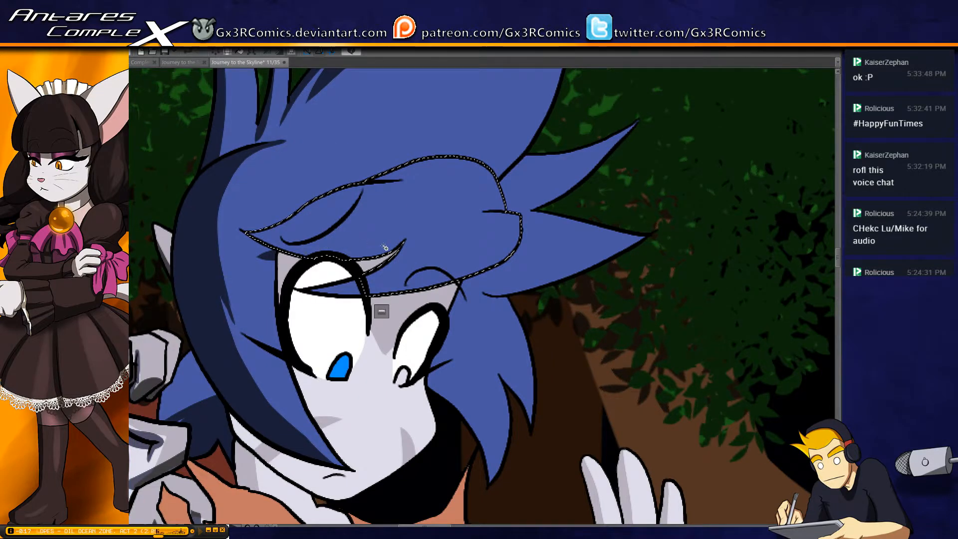
pyautogui.press('b')
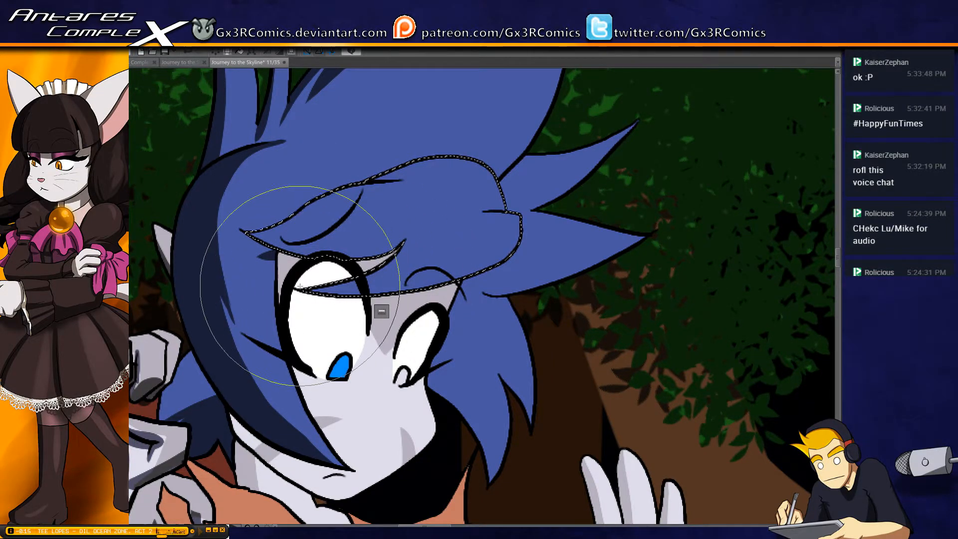
pyautogui.moveTo(299, 286)
pyautogui.mouseDown()
pyautogui.moveTo(417, 289)
pyautogui.moveTo(504, 249)
pyautogui.mouseUp()
pyautogui.moveTo(511, 211); pyautogui.dragTo(449, 213)
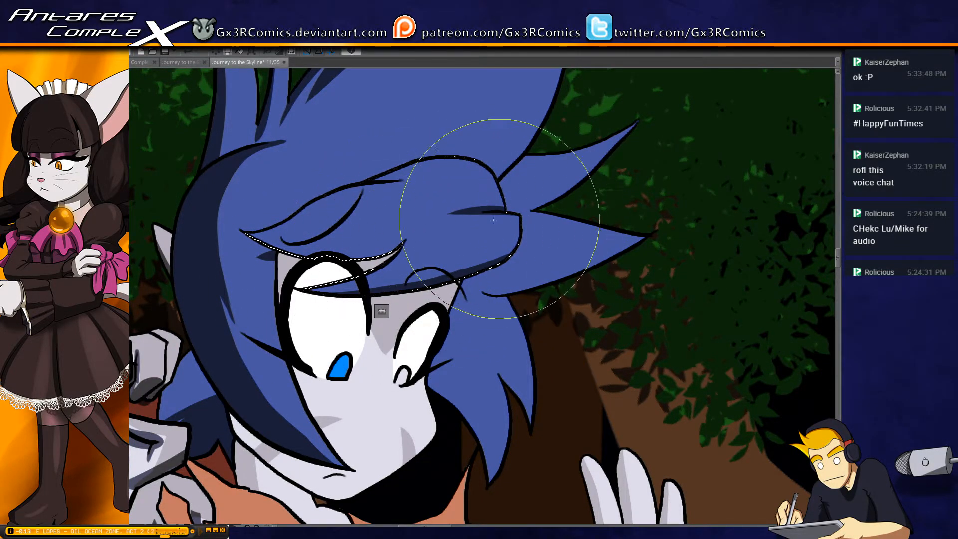
pyautogui.moveTo(249, 232)
pyautogui.mouseDown()
pyautogui.moveTo(399, 250)
pyautogui.moveTo(420, 229)
pyautogui.mouseUp()
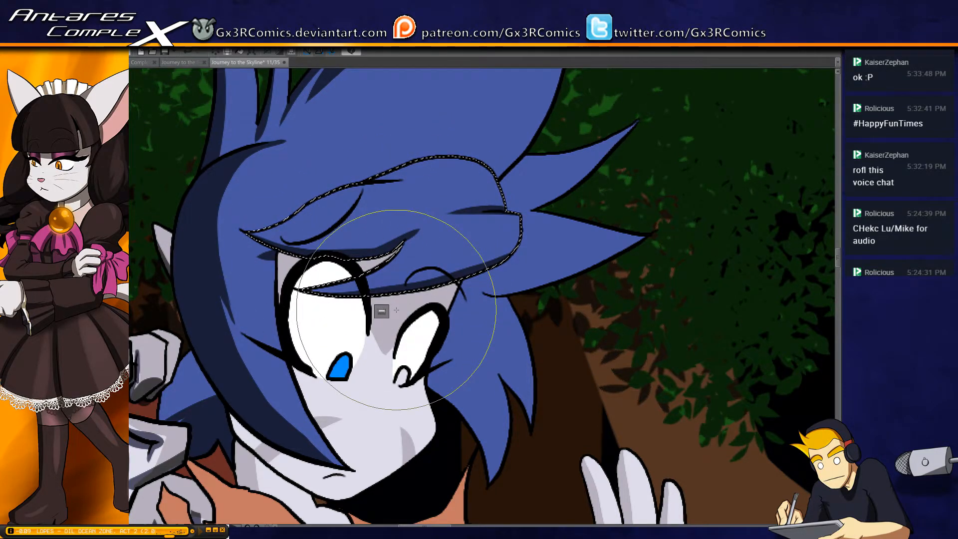
# Select the face and paint a dark shadow along the jaw and cheek beneath the long side hair lock
pyautogui.press('w')
pyautogui.click(326, 418)
pyautogui.moveTo(329, 413); pyautogui.dragTo(300, 309)
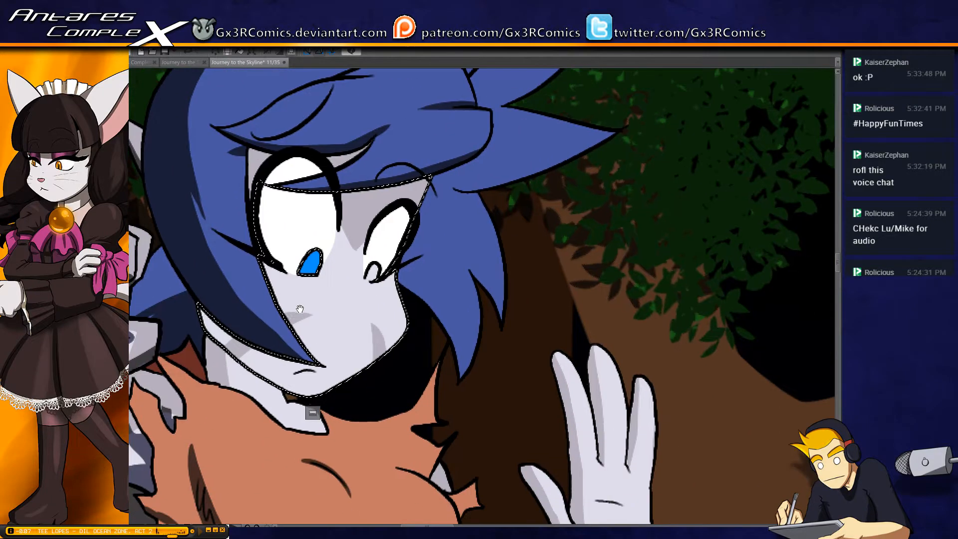
pyautogui.press('p')
pyautogui.moveTo(209, 302); pyautogui.dragTo(239, 367)
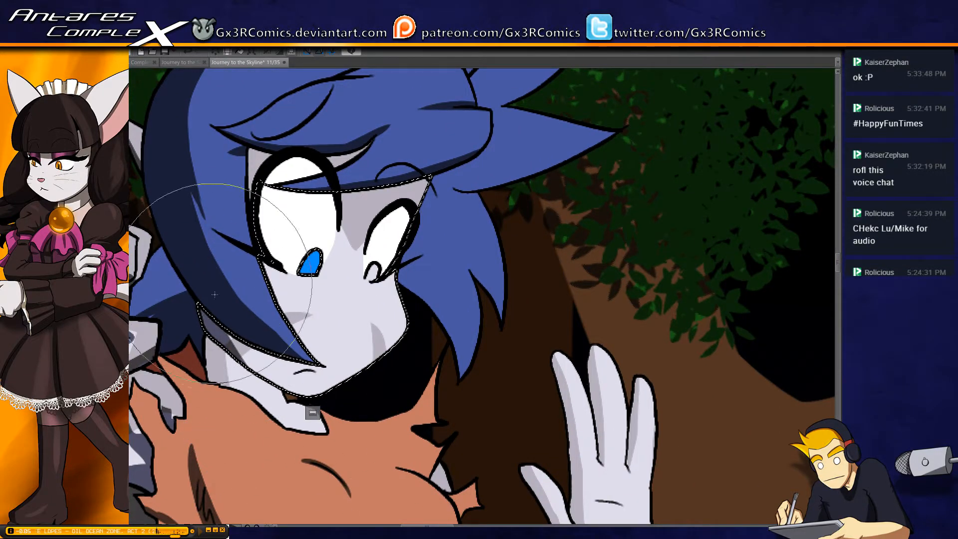
pyautogui.moveTo(215, 279); pyautogui.dragTo(287, 367)
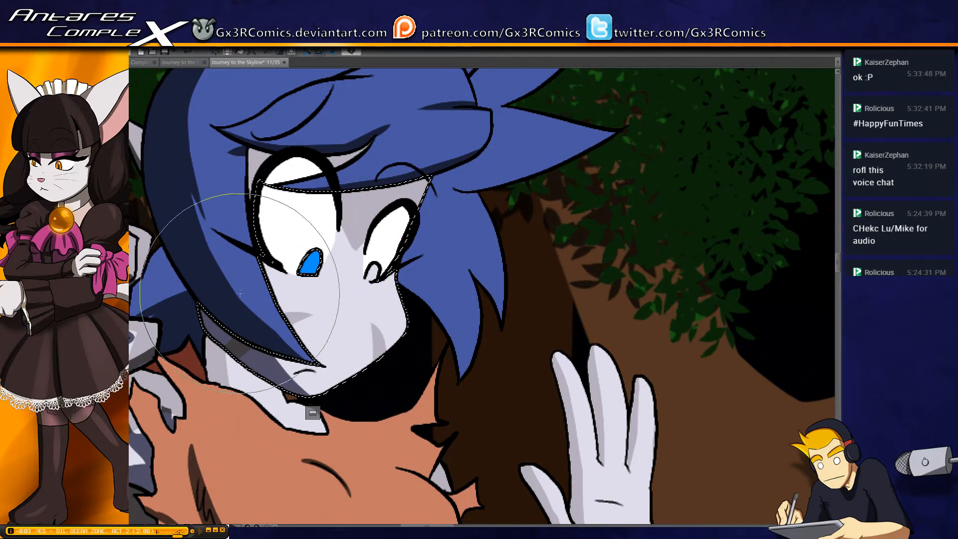
# Add the skin above the larger eye to the selection and paint a shadow across the forehead beneath the fringe, redoing the first stroke
pyautogui.press('w')
pyautogui.keyDown('shift'); pyautogui.click(325, 162); pyautogui.keyUp('shift')
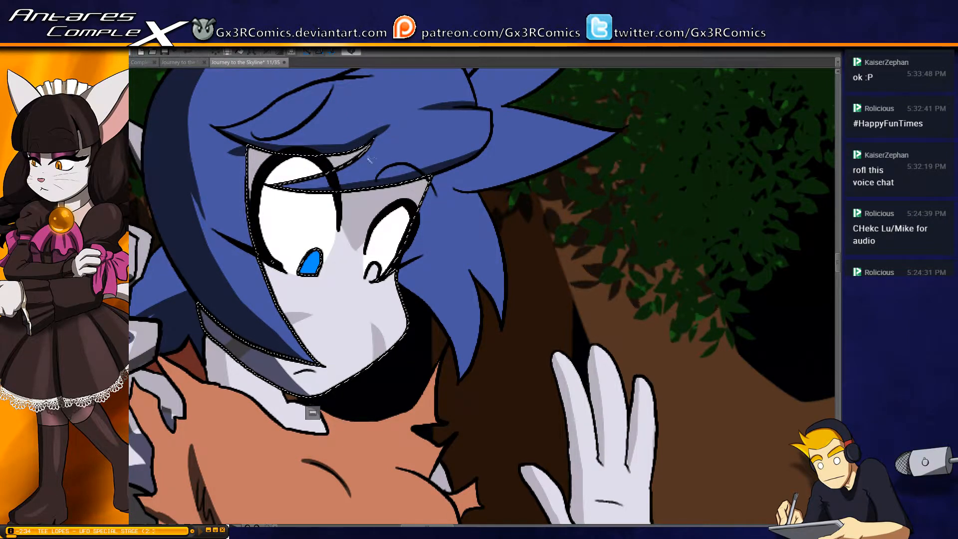
pyautogui.press('p')
pyautogui.moveTo(432, 178); pyautogui.dragTo(281, 215)
pyautogui.hotkey('ctrl', 'z')
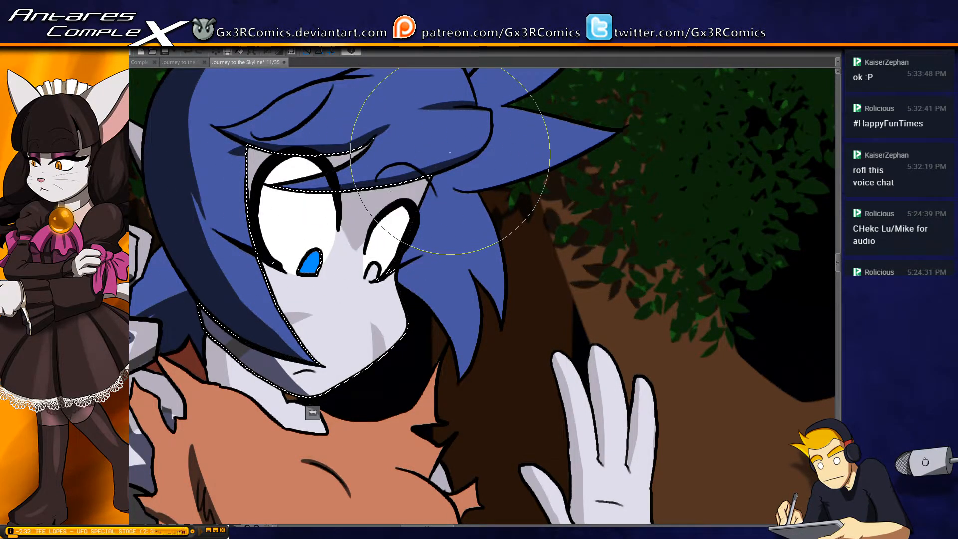
pyautogui.moveTo(432, 178); pyautogui.dragTo(280, 212)
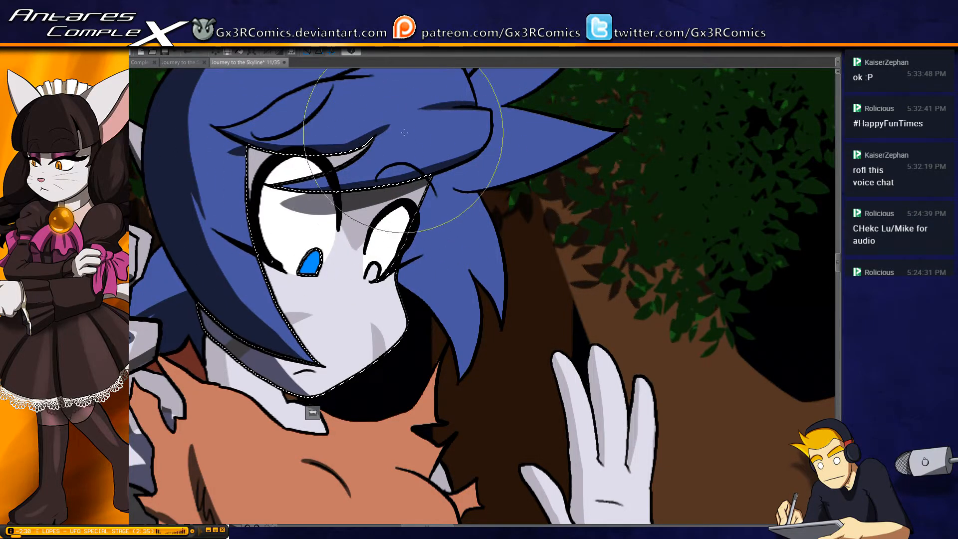
# Colour the white iris of the smaller eye blue to match the other eye
pyautogui.moveTo(355, 218); pyautogui.dragTo(347, 174)
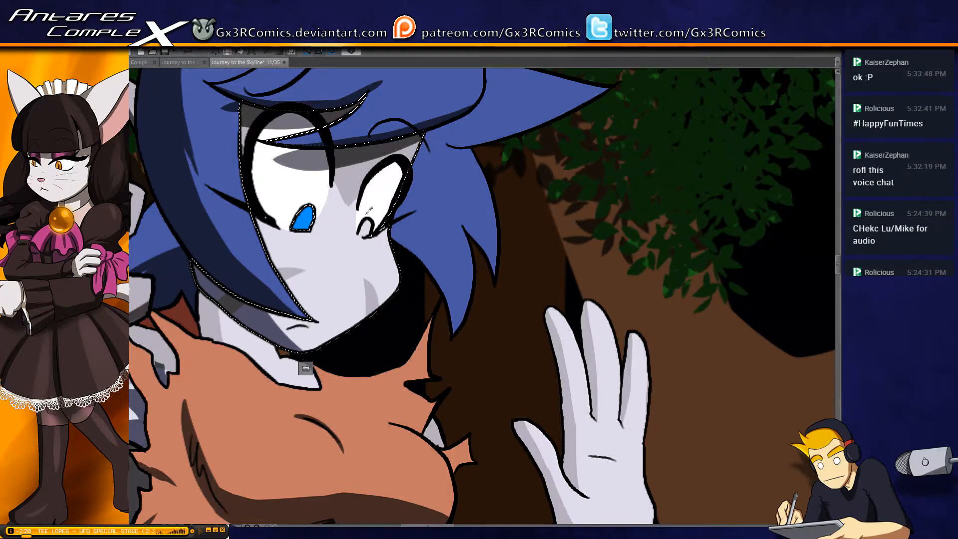
pyautogui.moveTo(367, 222); pyautogui.dragTo(360, 232)
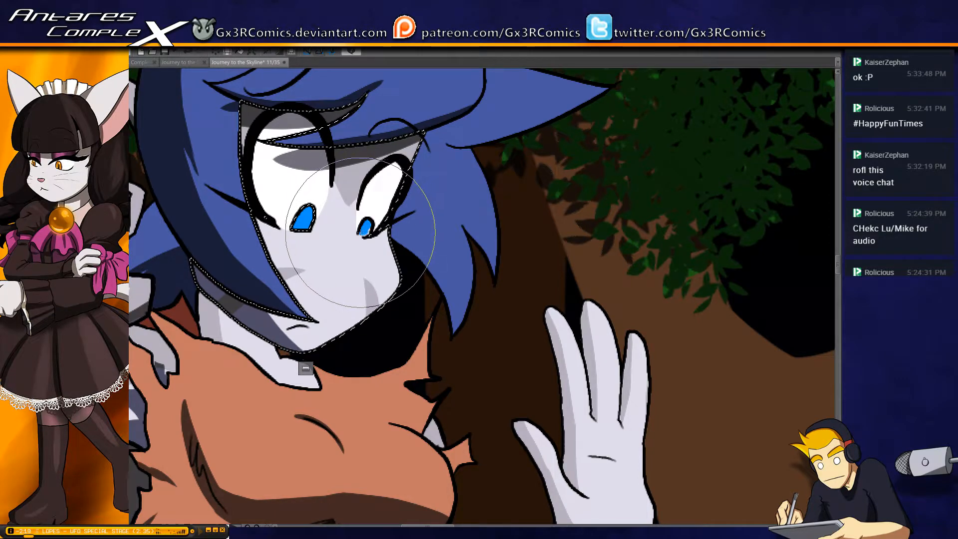
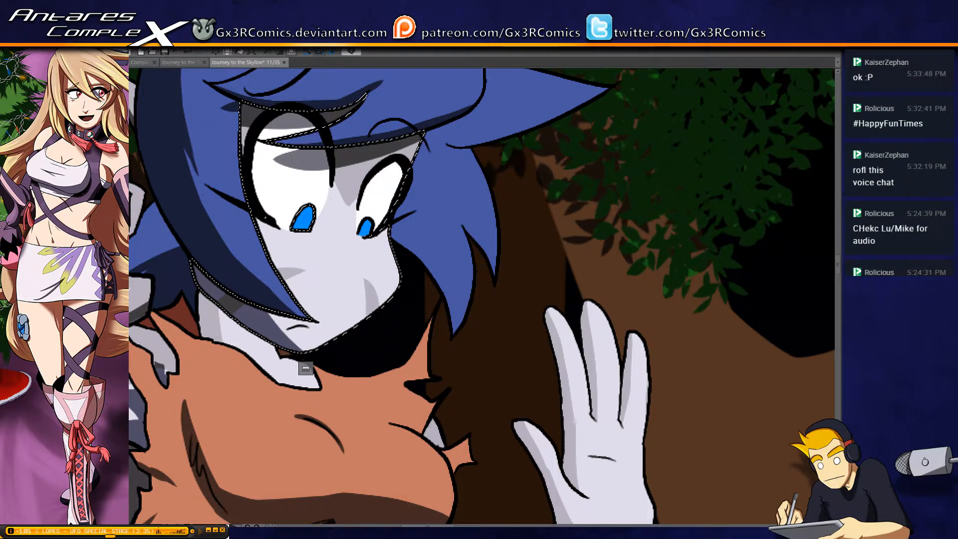
# Select the large upper hair mass and paint a dark shadow in the crease near the big spike's tip
pyautogui.moveTo(386, 145); pyautogui.dragTo(463, 270)
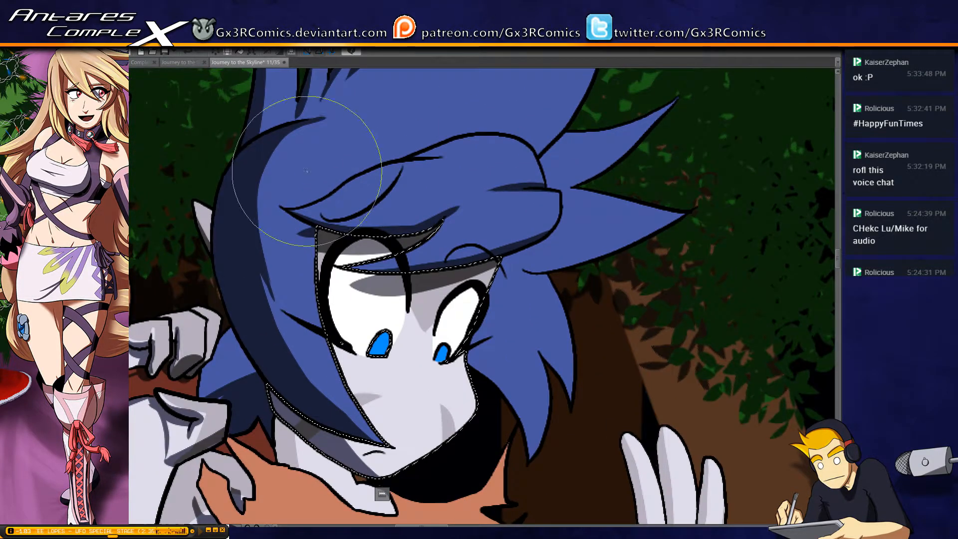
pyautogui.moveTo(370, 88); pyautogui.dragTo(297, 231)
pyautogui.moveTo(334, 167); pyautogui.dragTo(300, 196)
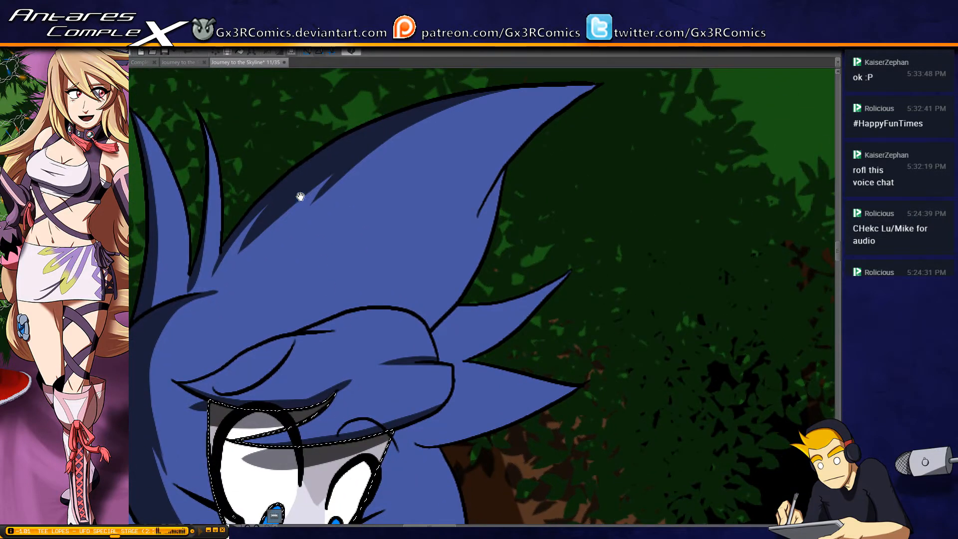
pyautogui.moveTo(379, 318); pyautogui.dragTo(347, 314)
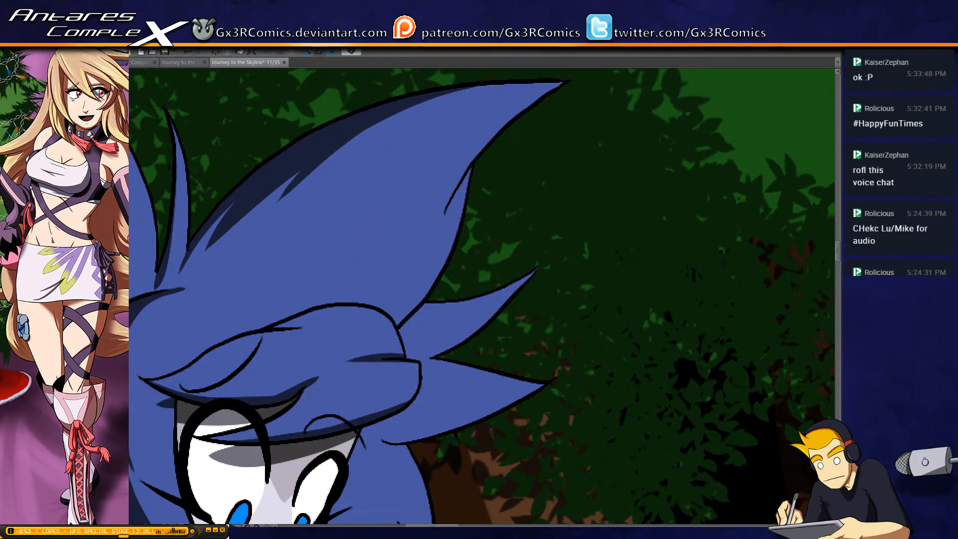
pyautogui.press('w')
pyautogui.click(439, 226)
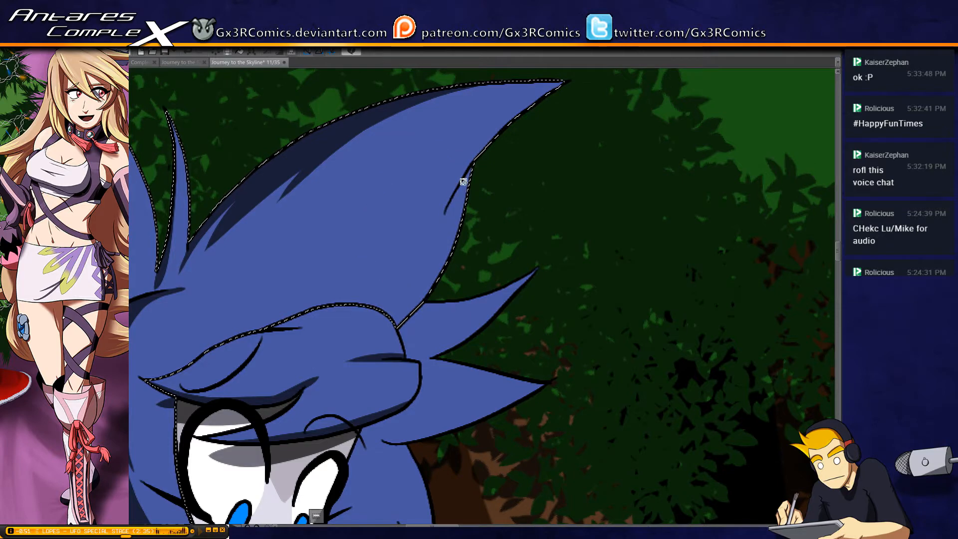
pyautogui.press('b')
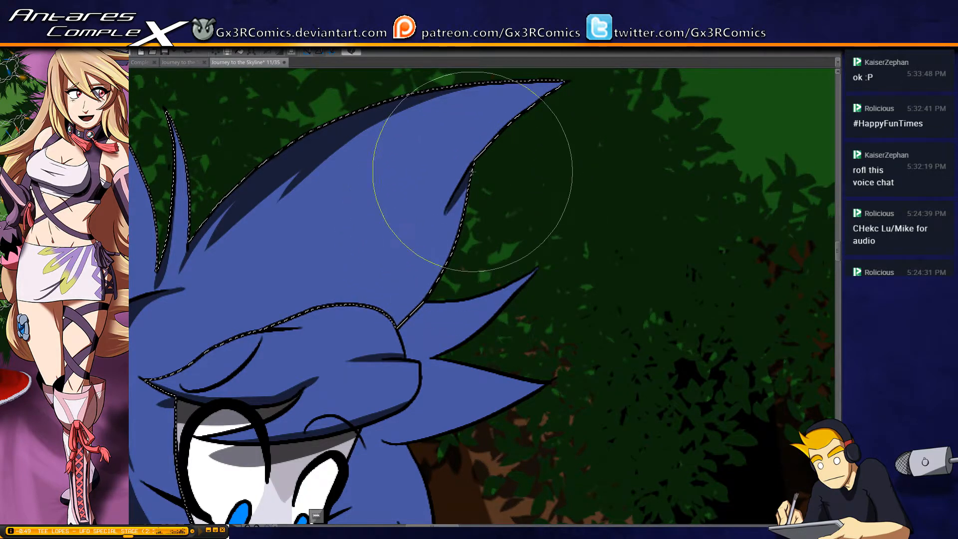
pyautogui.moveTo(459, 223); pyautogui.dragTo(457, 195)
pyautogui.moveTo(443, 271); pyautogui.dragTo(451, 226)
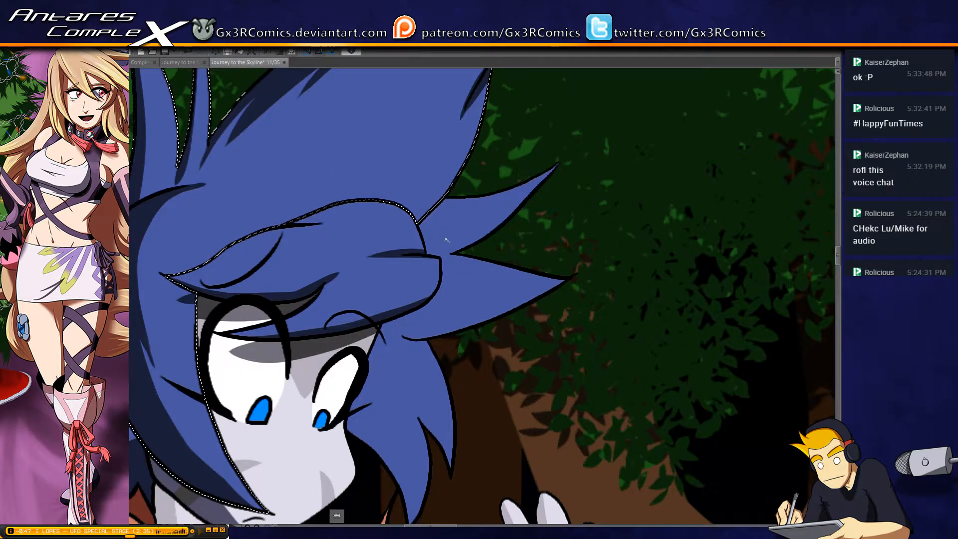
# Select the hair behind the fringe and paint shadows along the lower edges of its two outward spikes
pyautogui.moveTo(377, 233); pyautogui.dragTo(541, 213)
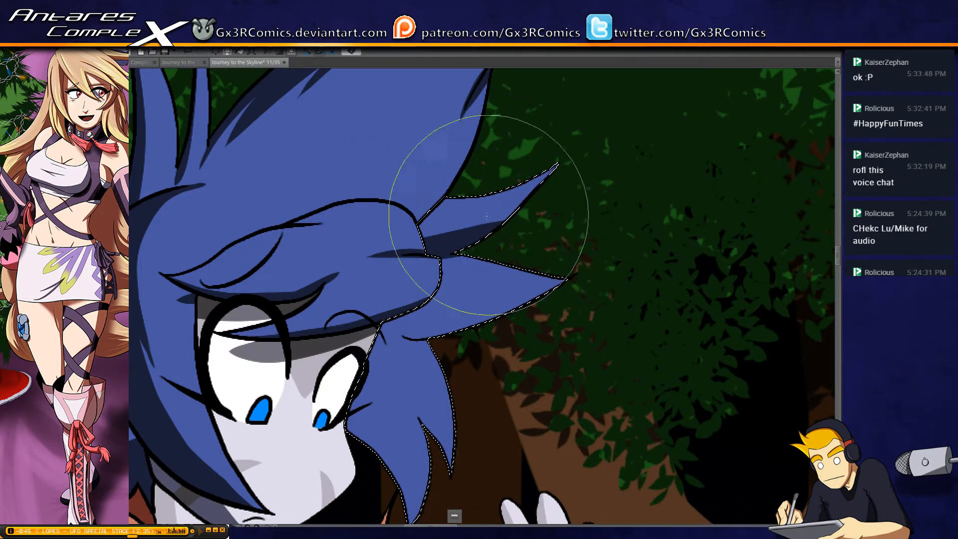
pyautogui.moveTo(421, 223)
pyautogui.mouseDown()
pyautogui.moveTo(453, 159)
pyautogui.moveTo(504, 205)
pyautogui.mouseUp()
pyautogui.moveTo(353, 313)
pyautogui.mouseDown()
pyautogui.moveTo(412, 333)
pyautogui.moveTo(595, 272)
pyautogui.moveTo(423, 320)
pyautogui.moveTo(357, 304)
pyautogui.moveTo(531, 313)
pyautogui.mouseUp()
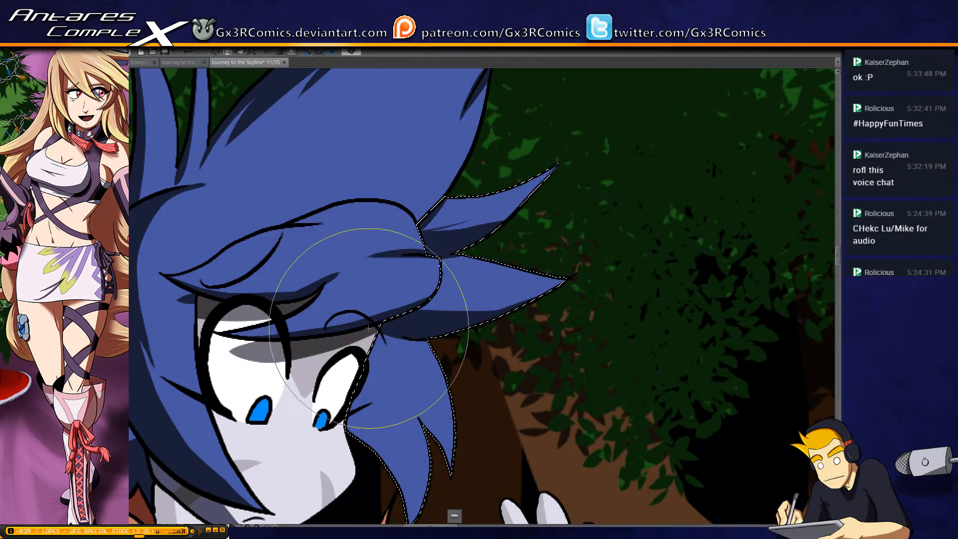
# Paint dark shadows down the face-side edges of the hanging hair lock beside the smaller eye
pyautogui.moveTo(401, 316); pyautogui.dragTo(397, 183)
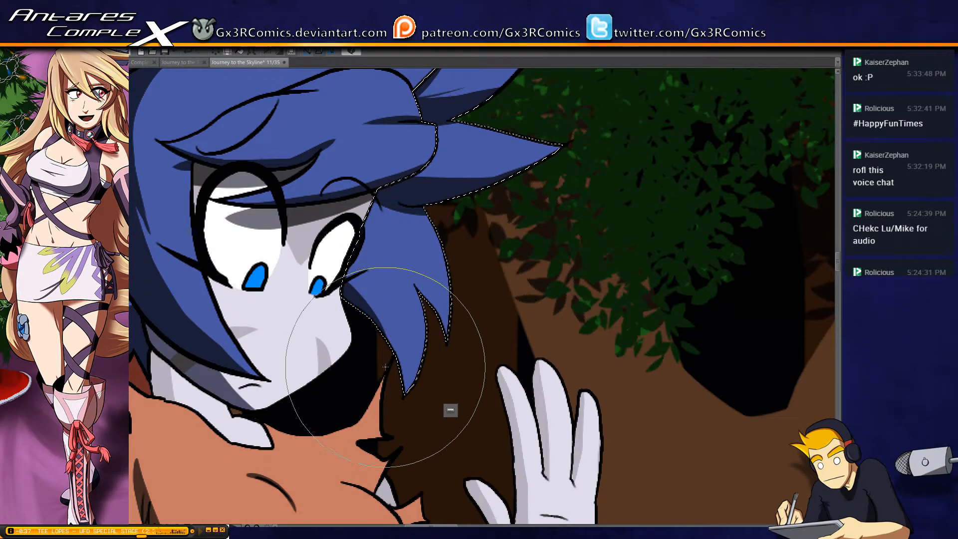
pyautogui.moveTo(367, 292); pyautogui.dragTo(389, 357)
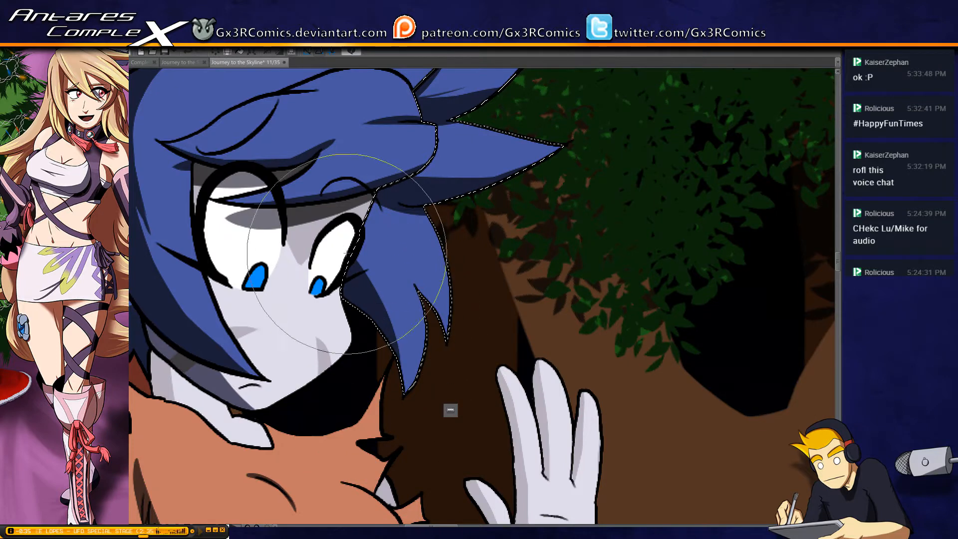
pyautogui.moveTo(351, 252); pyautogui.dragTo(387, 404)
pyautogui.moveTo(360, 233); pyautogui.dragTo(392, 407)
pyautogui.moveTo(349, 206)
pyautogui.mouseDown()
pyautogui.moveTo(394, 323)
pyautogui.moveTo(345, 204)
pyautogui.moveTo(405, 315)
pyautogui.mouseUp()
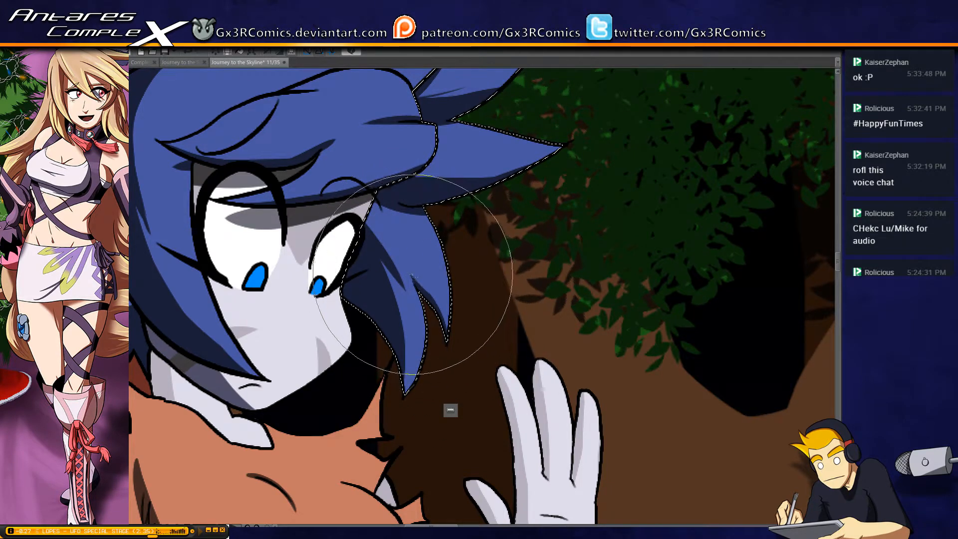
# Select the neck skin and paint a shadow across it beneath the jaw and hair
pyautogui.moveTo(354, 408); pyautogui.dragTo(485, 262)
pyautogui.press('w')
pyautogui.click(319, 236)
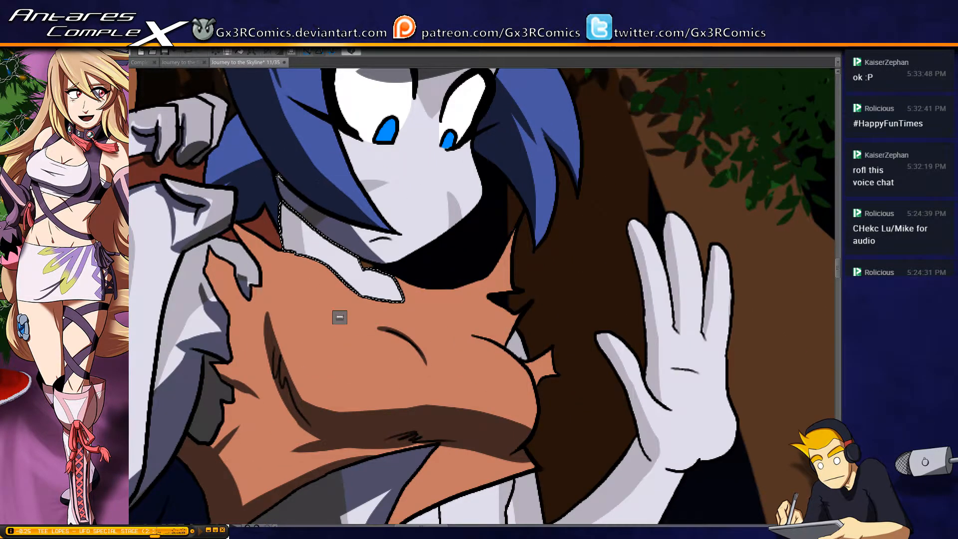
pyautogui.press('b')
pyautogui.moveTo(265, 179); pyautogui.dragTo(393, 179)
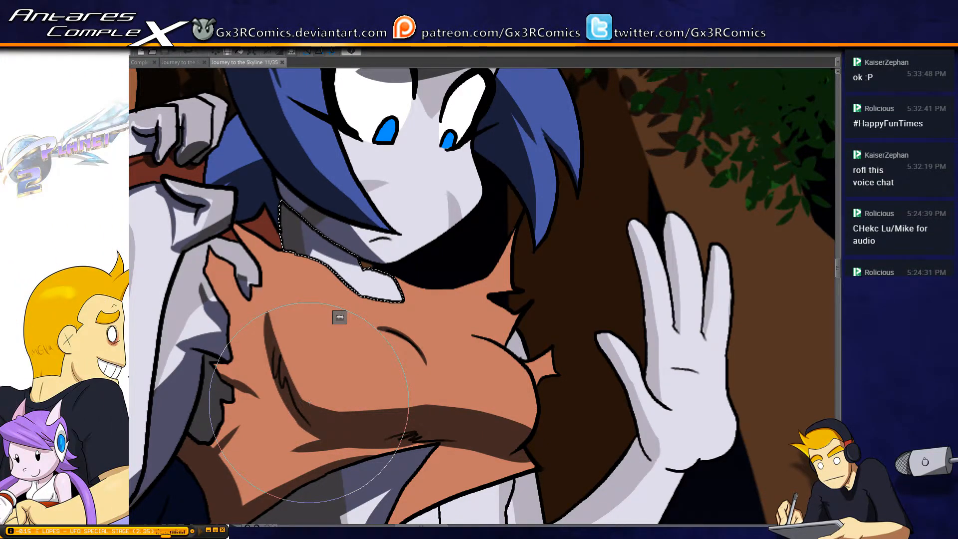
pyautogui.moveTo(234, 249); pyautogui.dragTo(346, 300)
pyautogui.press('w')
pyautogui.click(336, 173)
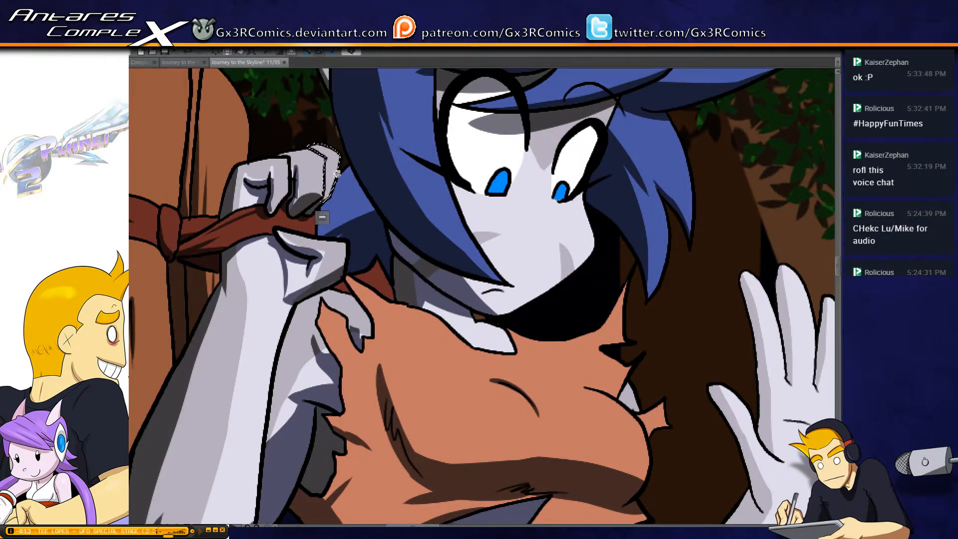
# Select the raised arm and hand and paint a dark shadow along the underside of the forearm
pyautogui.moveTo(387, 375); pyautogui.dragTo(371, 189)
pyautogui.moveTo(340, 439); pyautogui.dragTo(349, 247)
pyautogui.moveTo(274, 355); pyautogui.dragTo(450, 278)
pyautogui.moveTo(669, 250); pyautogui.dragTo(448, 281)
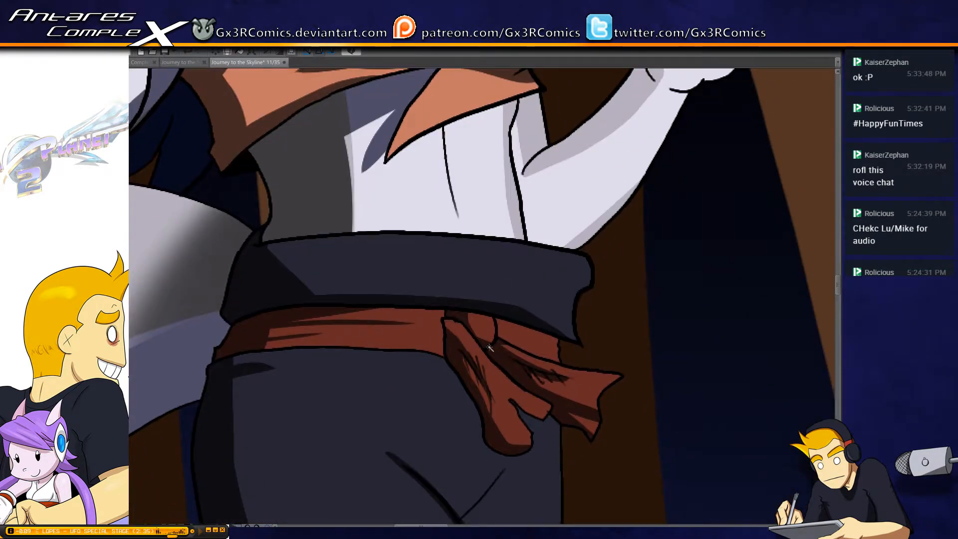
pyautogui.scroll(-3, 501, 319)
pyautogui.scroll(3, 528, 252)
pyautogui.click(527, 252)
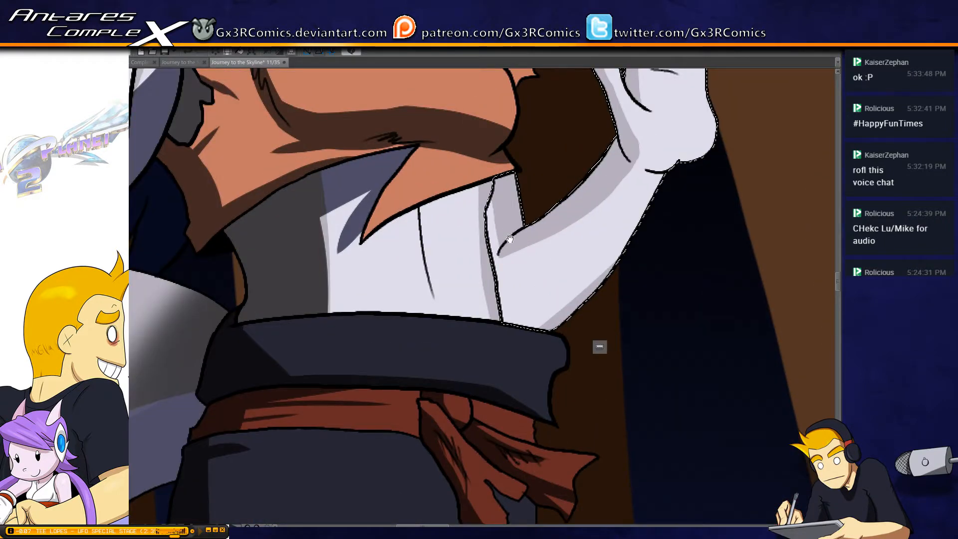
pyautogui.moveTo(499, 226); pyautogui.dragTo(367, 215)
pyautogui.press('b')
pyautogui.moveTo(328, 323)
pyautogui.mouseDown()
pyautogui.moveTo(429, 309)
pyautogui.moveTo(544, 208)
pyautogui.moveTo(339, 289)
pyautogui.moveTo(413, 286)
pyautogui.moveTo(588, 134)
pyautogui.moveTo(325, 316)
pyautogui.moveTo(483, 223)
pyautogui.moveTo(535, 165)
pyautogui.mouseUp()
# Paint a dark shadow along the heel of the raised hand at the wrist, redoing the first stroke
pyautogui.moveTo(472, 243); pyautogui.dragTo(363, 359)
pyautogui.moveTo(379, 253); pyautogui.dragTo(408, 270)
pyautogui.hotkey('ctrl', 'z')
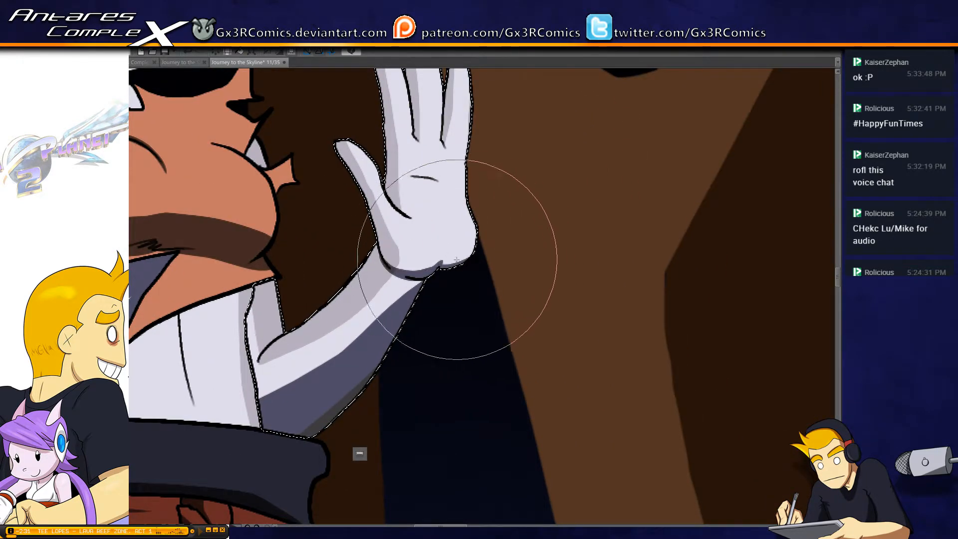
pyautogui.moveTo(382, 257)
pyautogui.mouseDown()
pyautogui.moveTo(434, 266)
pyautogui.moveTo(444, 250)
pyautogui.mouseUp()
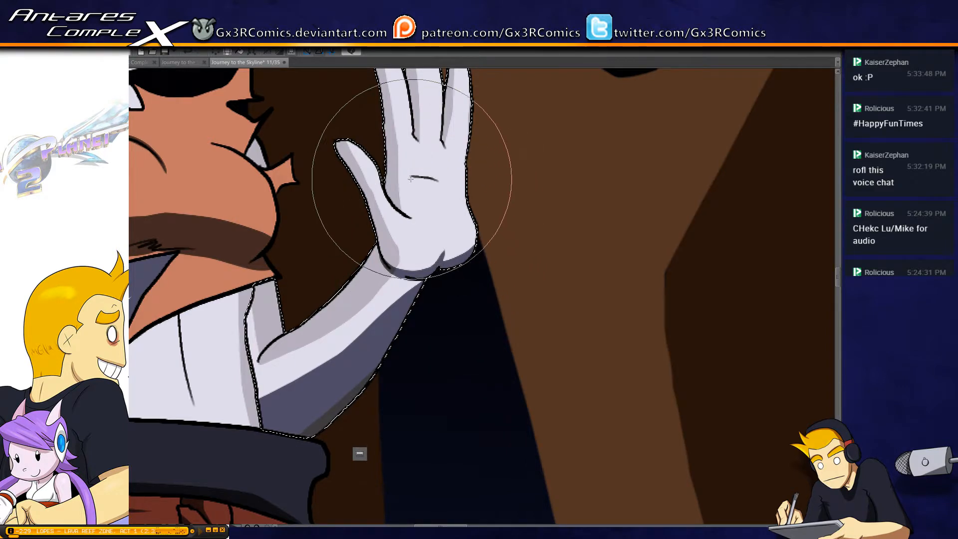
# Paint dark shadows on the raised hand's palm crease, the base of the thumb and the edges of the fingers
pyautogui.moveTo(403, 174); pyautogui.dragTo(455, 185)
pyautogui.moveTo(401, 201); pyautogui.dragTo(416, 247)
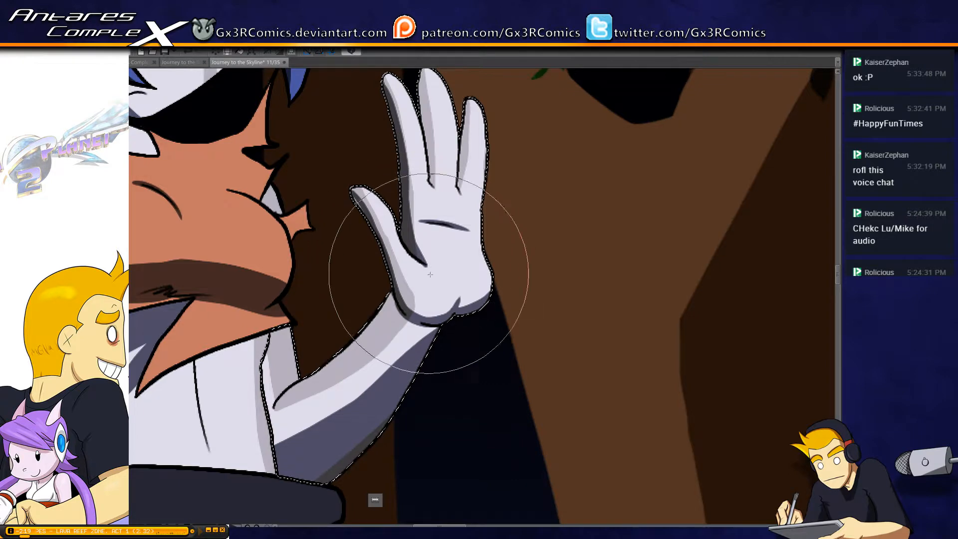
pyautogui.moveTo(422, 78); pyautogui.dragTo(441, 208)
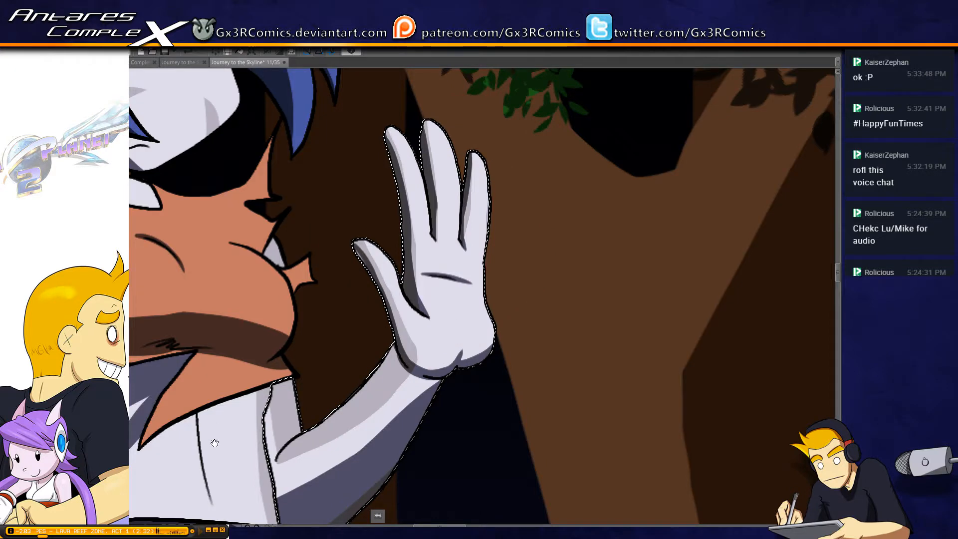
# Extend the raised arm's dark shadow up around the elbow beside the waist
pyautogui.moveTo(445, 253); pyautogui.dragTo(426, 216)
pyautogui.moveTo(359, 438); pyautogui.dragTo(459, 216)
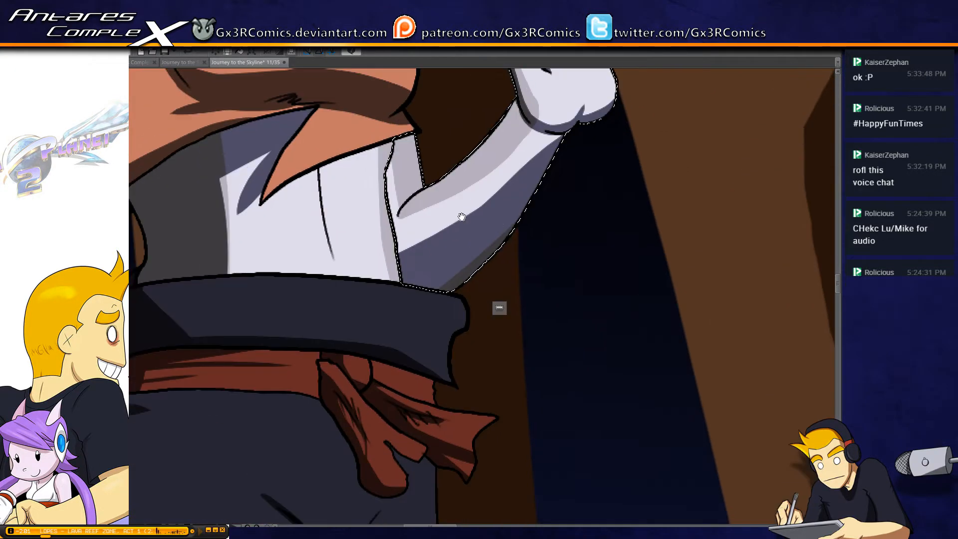
pyautogui.moveTo(388, 176); pyautogui.dragTo(403, 233)
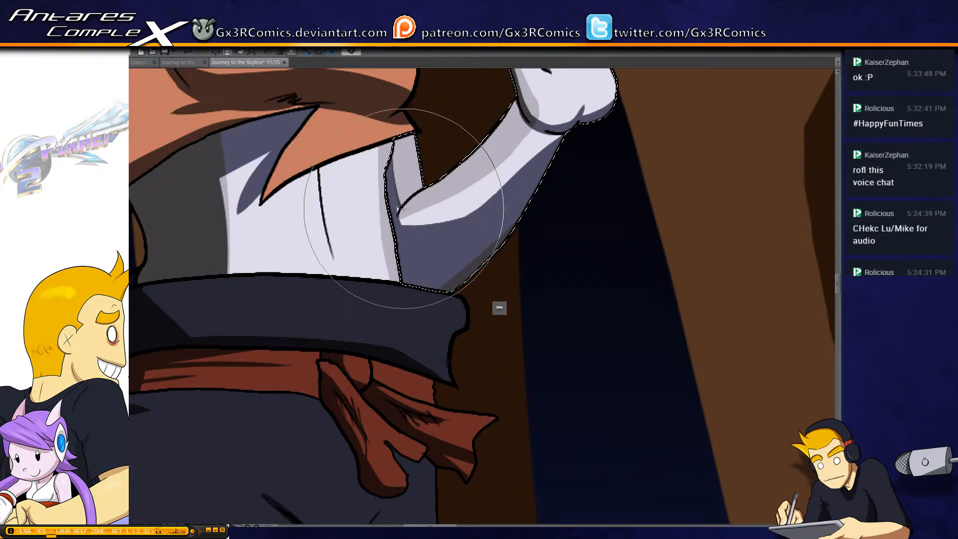
pyautogui.moveTo(287, 229); pyautogui.dragTo(392, 283)
pyautogui.press('w')
pyautogui.click(446, 220)
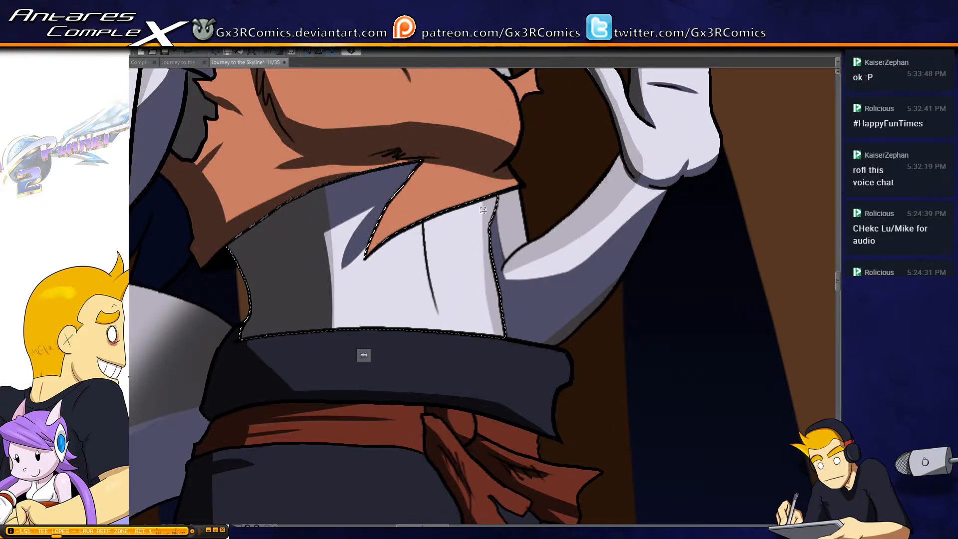
pyautogui.press('b')
pyautogui.hotkey('ctrl', 'd')
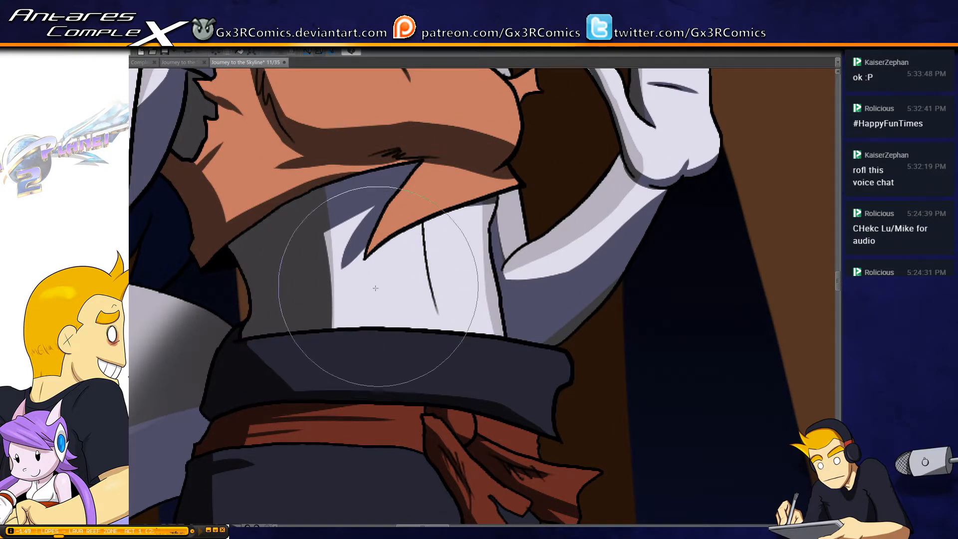
# Examine the shading on the figure's waist, trousers, feet and tail, and check the overall panel
pyautogui.moveTo(312, 347); pyautogui.dragTo(408, 409)
pyautogui.moveTo(350, 389); pyautogui.dragTo(403, 224)
pyautogui.moveTo(428, 357); pyautogui.dragTo(379, 212)
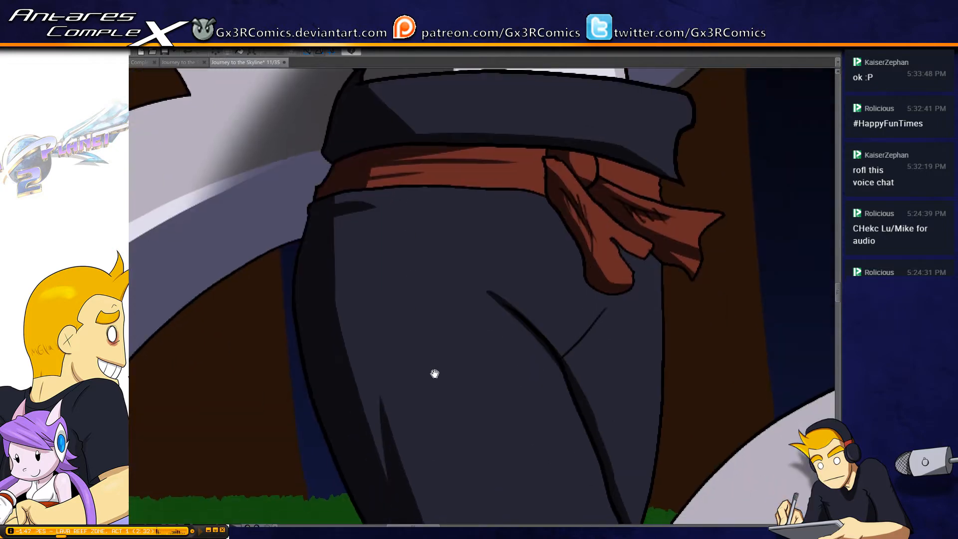
pyautogui.moveTo(434, 375); pyautogui.dragTo(403, 170)
pyautogui.moveTo(469, 419); pyautogui.dragTo(455, 194)
pyautogui.moveTo(441, 371)
pyautogui.mouseDown()
pyautogui.moveTo(447, 237)
pyautogui.moveTo(556, 97)
pyautogui.mouseUp()
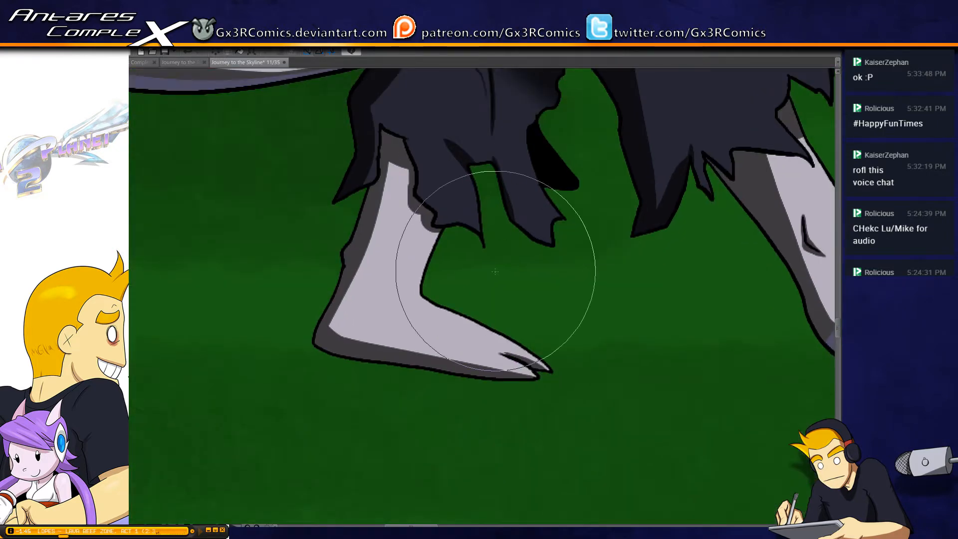
pyautogui.scroll(-1, 463, 221)
pyautogui.scroll(-3, 488, 303)
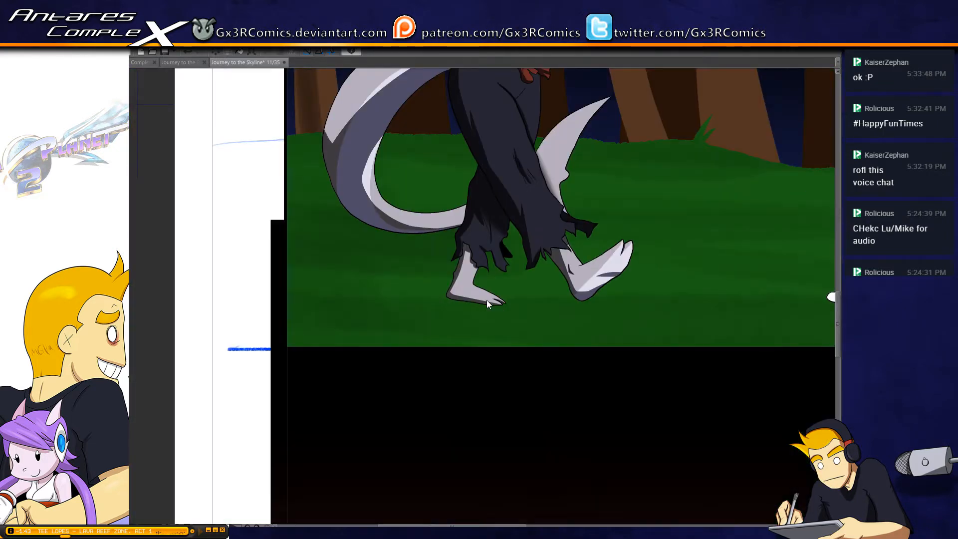
pyautogui.moveTo(687, 198); pyautogui.dragTo(324, 300)
pyautogui.moveTo(393, 303); pyautogui.dragTo(507, 397)
pyautogui.moveTo(406, 360); pyautogui.dragTo(537, 383)
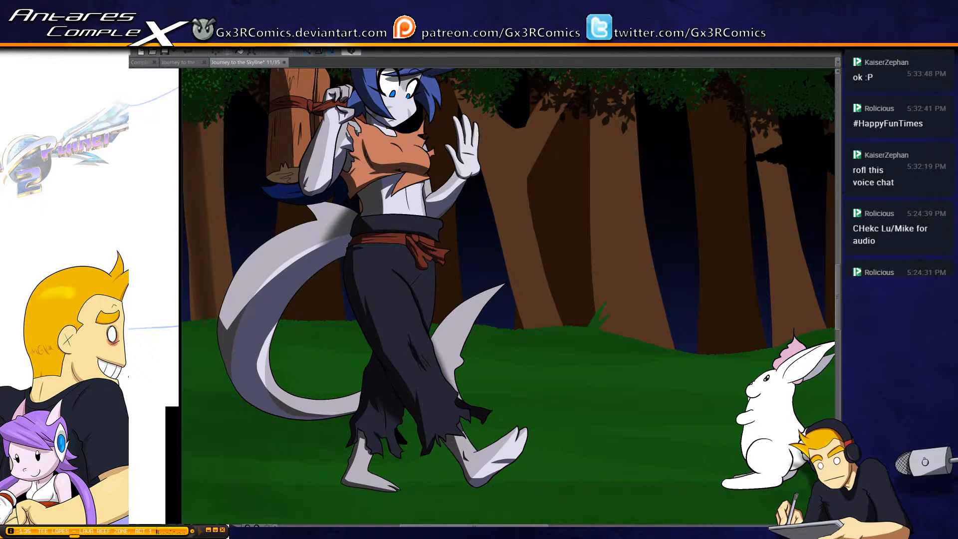
pyautogui.moveTo(395, 226); pyautogui.dragTo(418, 335)
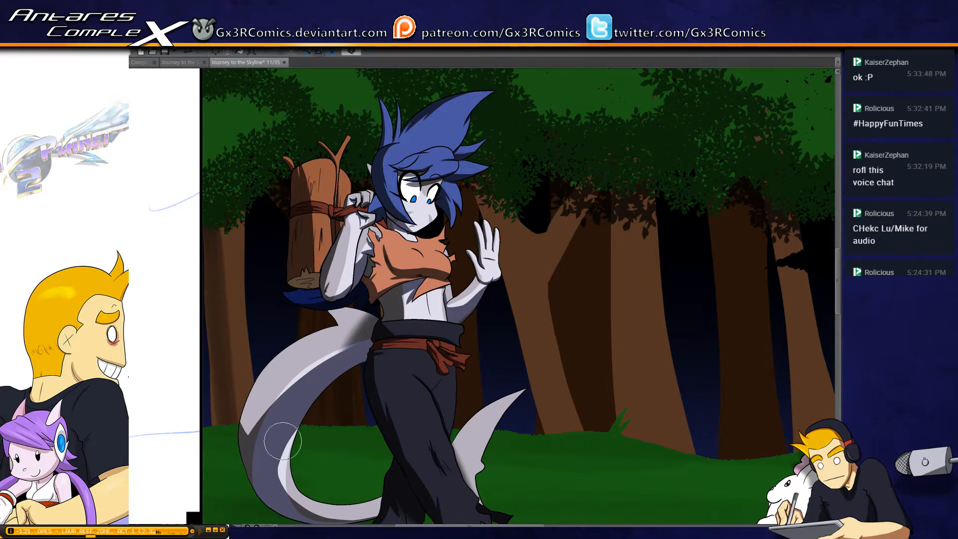
# Paint bark streaks down the forked tree trunk beside the raised hand and around its fork
pyautogui.moveTo(494, 251); pyautogui.dragTo(424, 250)
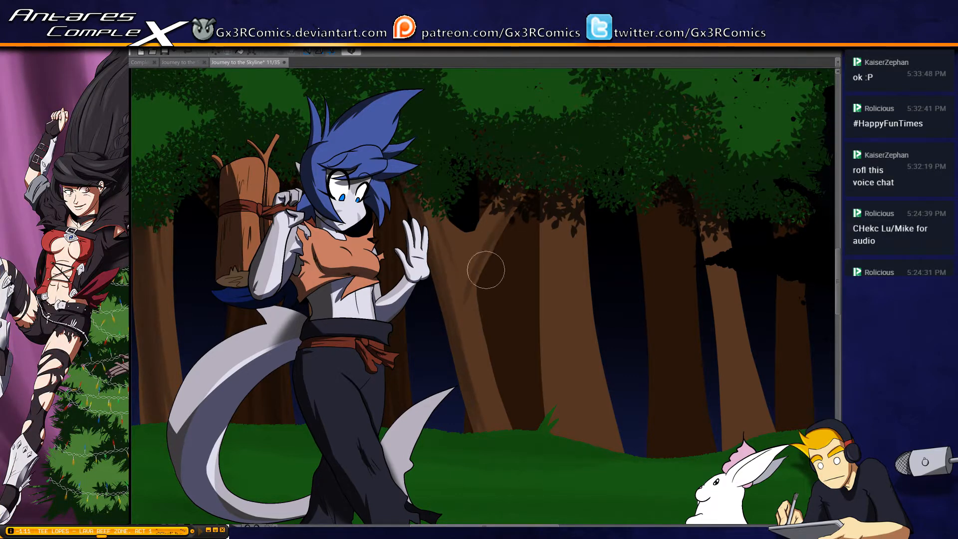
pyautogui.moveTo(481, 254)
pyautogui.mouseDown()
pyautogui.moveTo(474, 278)
pyautogui.moveTo(501, 438)
pyautogui.mouseUp()
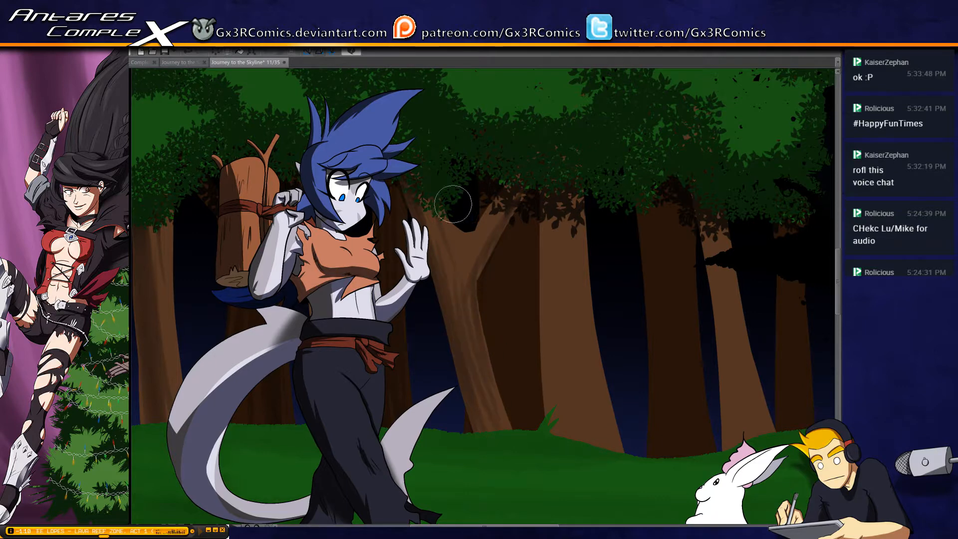
pyautogui.moveTo(430, 180); pyautogui.dragTo(458, 293)
pyautogui.moveTo(524, 154); pyautogui.dragTo(465, 278)
pyautogui.moveTo(455, 244); pyautogui.dragTo(469, 275)
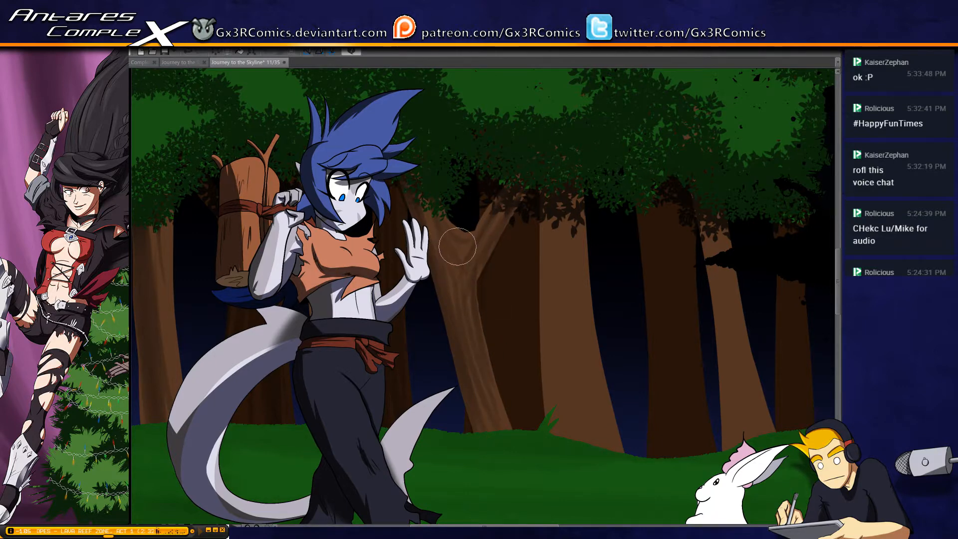
pyautogui.moveTo(437, 188); pyautogui.dragTo(446, 245)
# Paint bark streaks down the near edge and centre of the wide light trunk beside the forked tree
pyautogui.moveTo(548, 407); pyautogui.dragTo(488, 424)
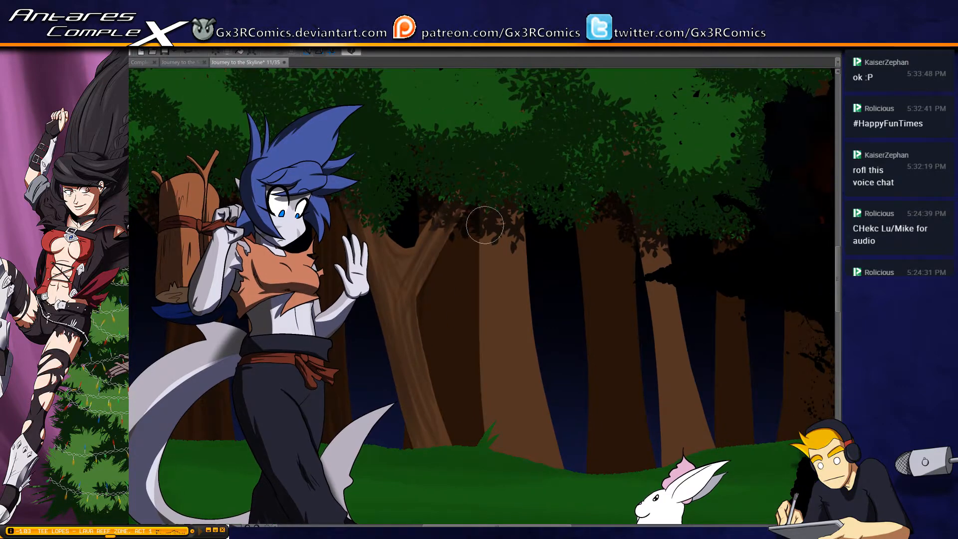
pyautogui.moveTo(479, 177); pyautogui.dragTo(501, 457)
pyautogui.moveTo(489, 196); pyautogui.dragTo(506, 443)
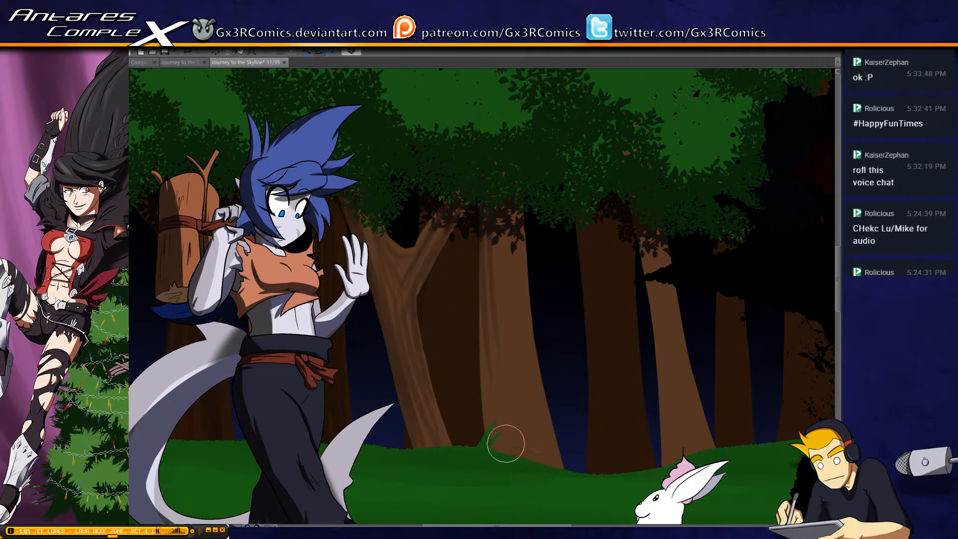
pyautogui.moveTo(481, 287); pyautogui.dragTo(502, 495)
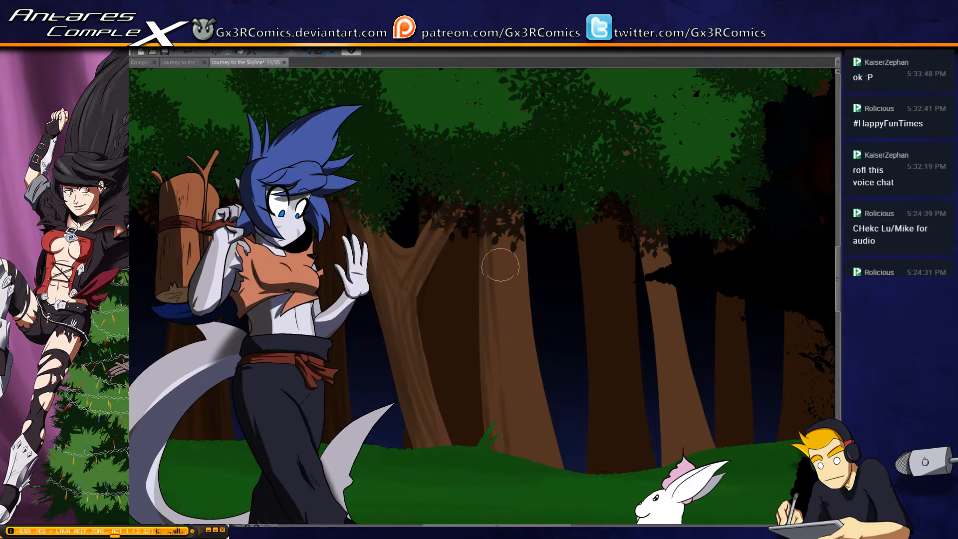
pyautogui.moveTo(499, 265); pyautogui.dragTo(531, 474)
pyautogui.moveTo(508, 308); pyautogui.dragTo(532, 446)
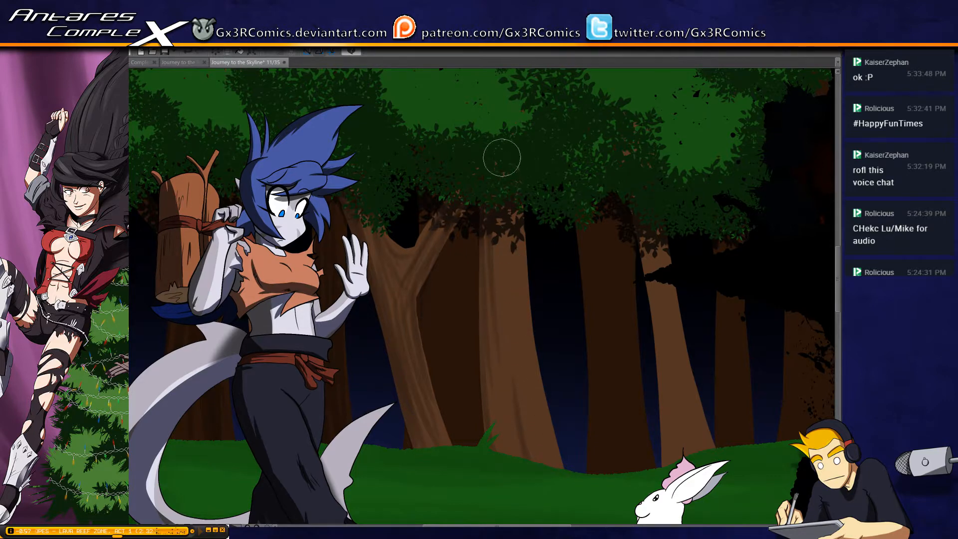
pyautogui.moveTo(502, 157); pyautogui.dragTo(521, 364)
pyautogui.moveTo(509, 156); pyautogui.dragTo(540, 374)
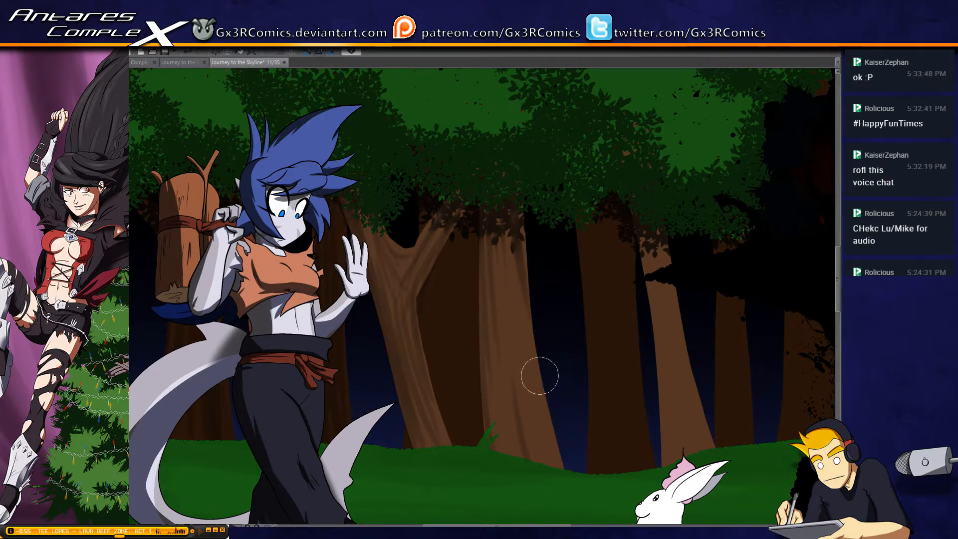
# Extend the wide light trunk's bark streaks through its middle and base, undoing the last two strokes at the base
pyautogui.moveTo(514, 174); pyautogui.dragTo(528, 336)
pyautogui.moveTo(519, 185)
pyautogui.mouseDown()
pyautogui.moveTo(532, 301)
pyautogui.moveTo(512, 304)
pyautogui.moveTo(527, 413)
pyautogui.mouseUp()
pyautogui.moveTo(507, 236); pyautogui.dragTo(555, 488)
pyautogui.moveTo(511, 337); pyautogui.dragTo(545, 485)
pyautogui.moveTo(506, 370); pyautogui.dragTo(543, 479)
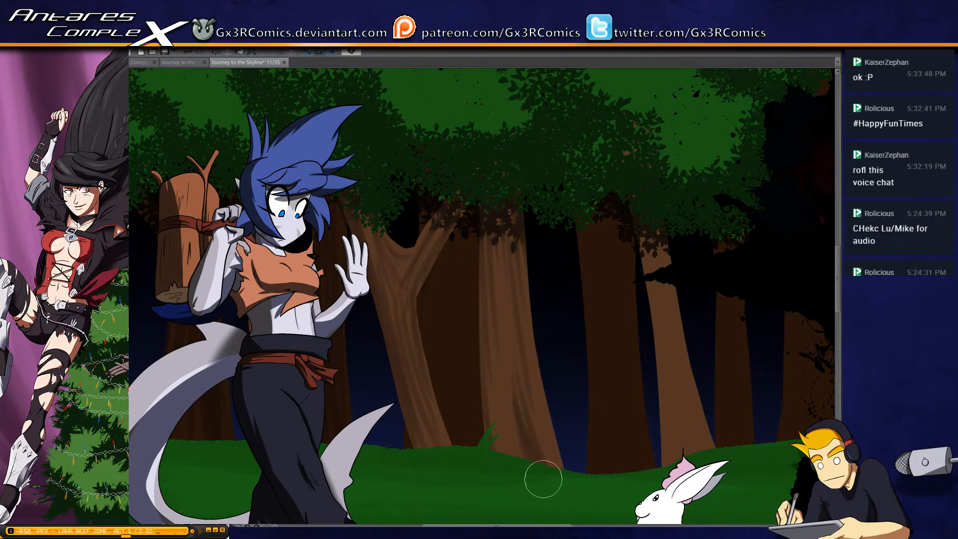
pyautogui.moveTo(503, 409); pyautogui.dragTo(544, 499)
pyautogui.moveTo(491, 343); pyautogui.dragTo(545, 482)
pyautogui.hotkey('ctrl', 'z')
pyautogui.hotkey('ctrl', 'z')
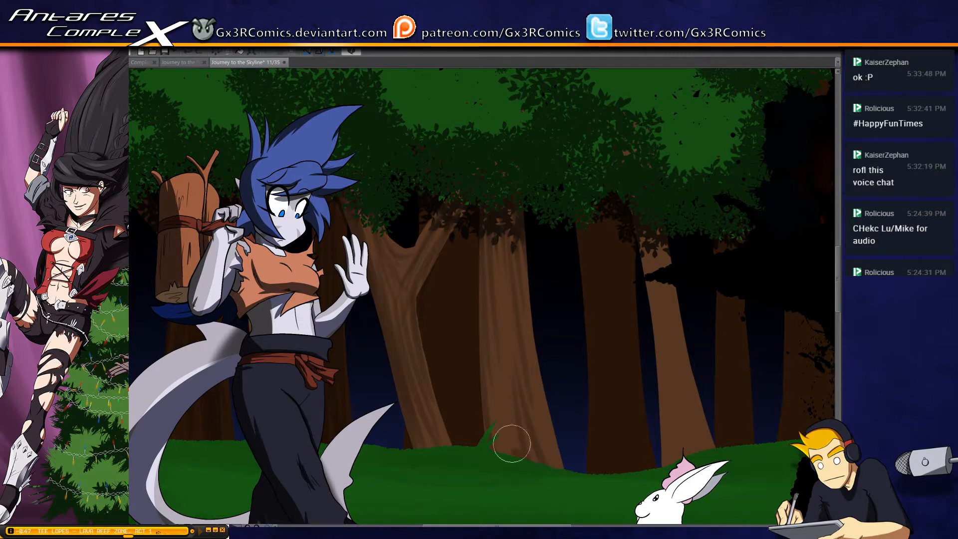
# Paint bark streaks on the wide light trunk's base and along its far edge up to the leaves
pyautogui.moveTo(498, 415); pyautogui.dragTo(499, 476)
pyautogui.moveTo(494, 366); pyautogui.dragTo(502, 458)
pyautogui.moveTo(527, 390); pyautogui.dragTo(570, 494)
pyautogui.moveTo(530, 336); pyautogui.dragTo(570, 495)
pyautogui.moveTo(533, 299); pyautogui.dragTo(556, 466)
pyautogui.moveTo(528, 231); pyautogui.dragTo(539, 367)
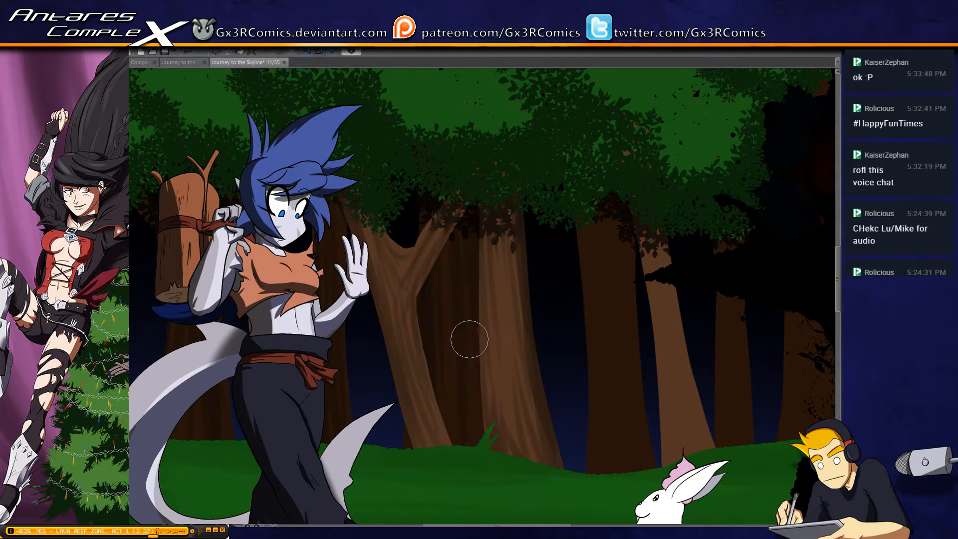
# Paint bark streaks down the dark trunk between the wide light trunk and the narrow leaning one
pyautogui.moveTo(549, 425); pyautogui.dragTo(457, 396)
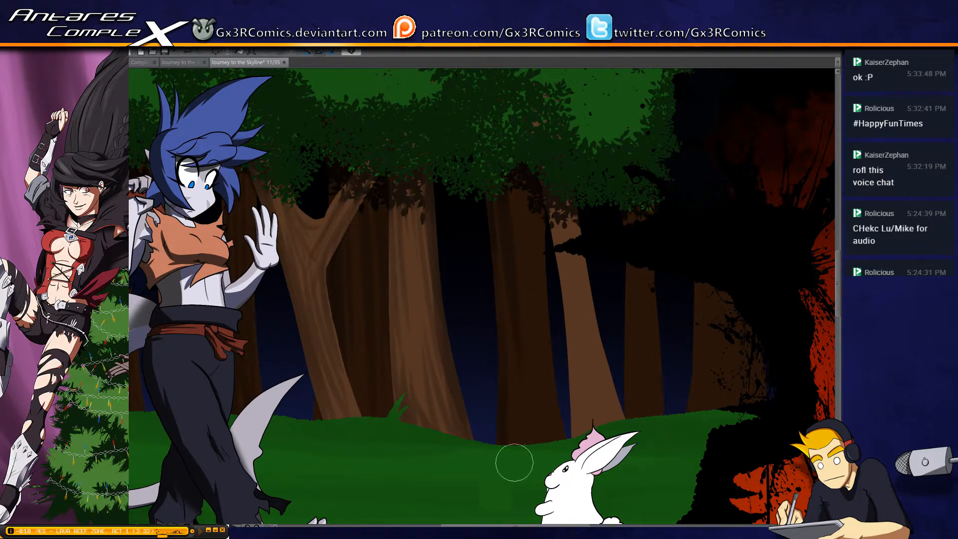
pyautogui.moveTo(530, 396)
pyautogui.mouseDown()
pyautogui.moveTo(528, 214)
pyautogui.moveTo(524, 274)
pyautogui.mouseUp()
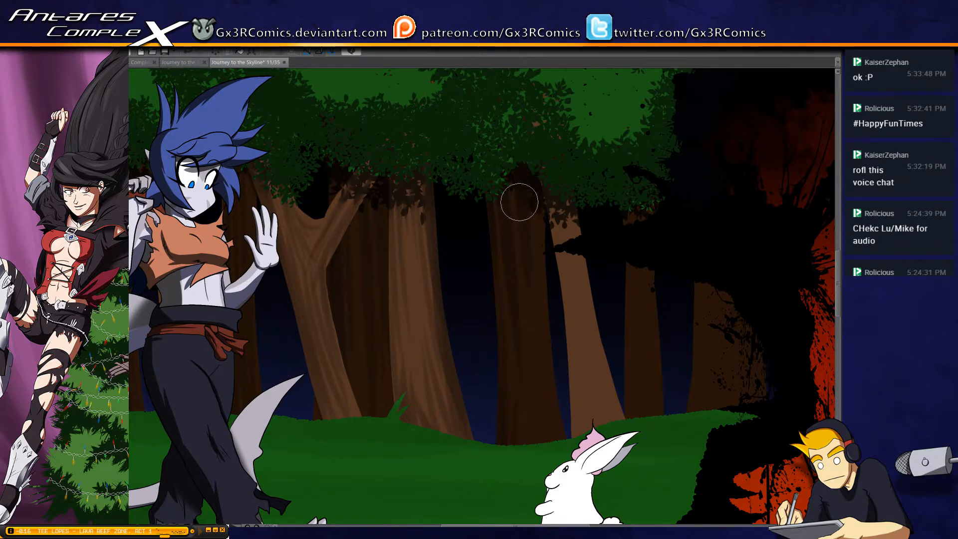
pyautogui.moveTo(520, 202); pyautogui.dragTo(544, 313)
pyautogui.moveTo(539, 265); pyautogui.dragTo(555, 423)
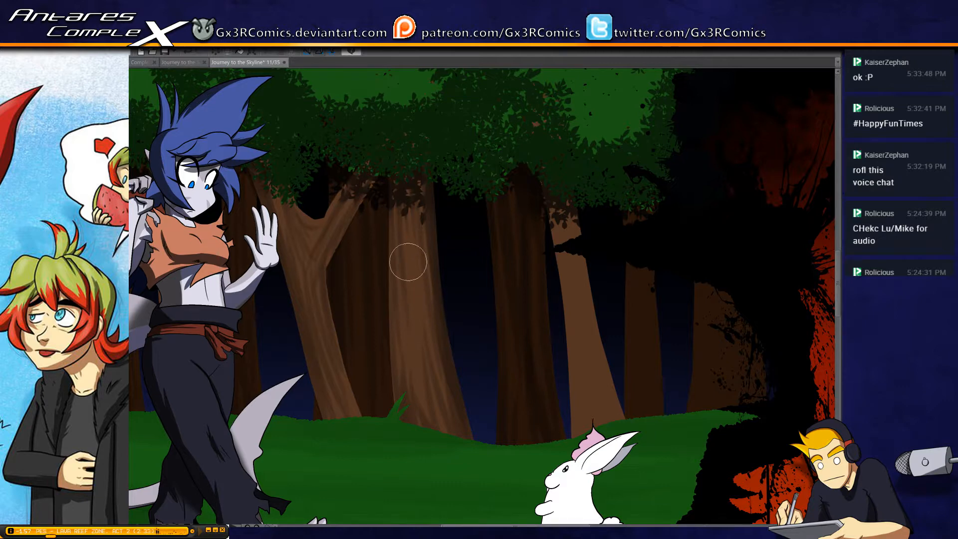
# Paint bark streaks down the narrow leaning trunk behind the white rabbit and the dark trunk just beyond it
pyautogui.moveTo(468, 411); pyautogui.dragTo(357, 360)
pyautogui.moveTo(448, 204); pyautogui.dragTo(455, 349)
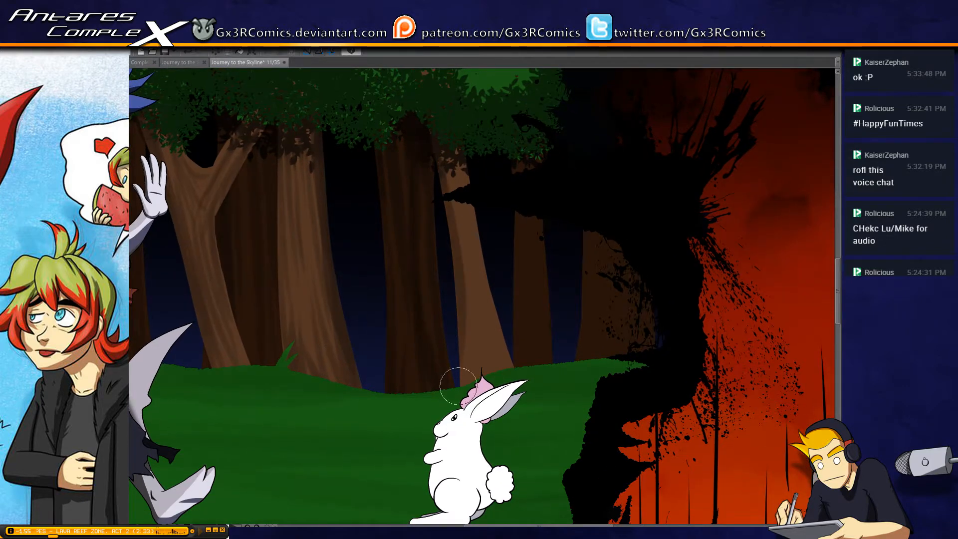
pyautogui.moveTo(456, 202); pyautogui.dragTo(479, 328)
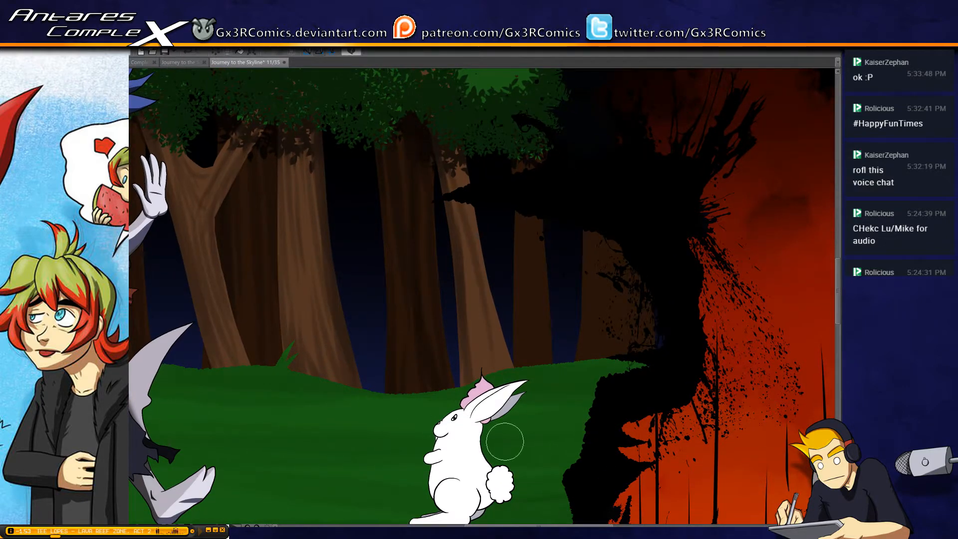
pyautogui.moveTo(458, 214); pyautogui.dragTo(477, 328)
pyautogui.moveTo(440, 141)
pyautogui.mouseDown()
pyautogui.moveTo(479, 284)
pyautogui.moveTo(458, 244)
pyautogui.moveTo(496, 398)
pyautogui.mouseUp()
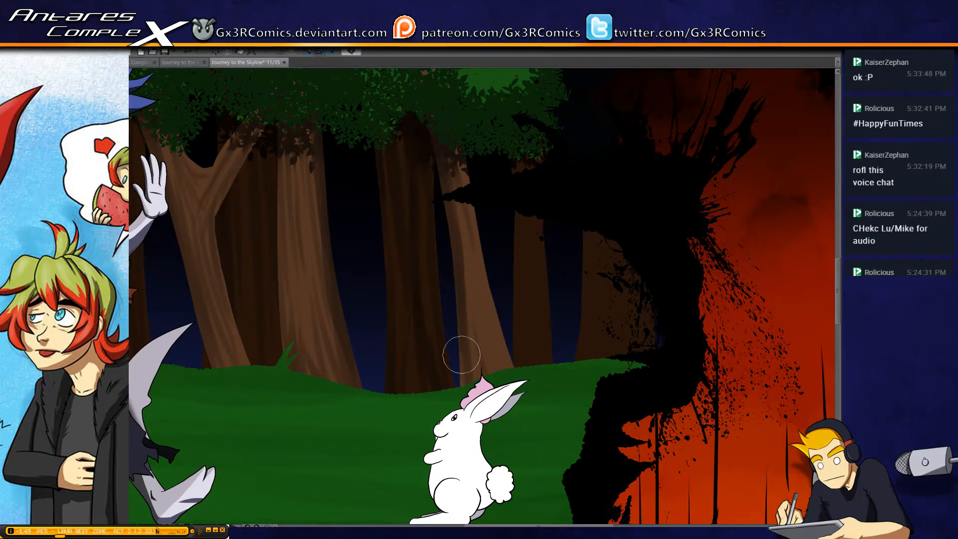
pyautogui.moveTo(469, 220); pyautogui.dragTo(525, 401)
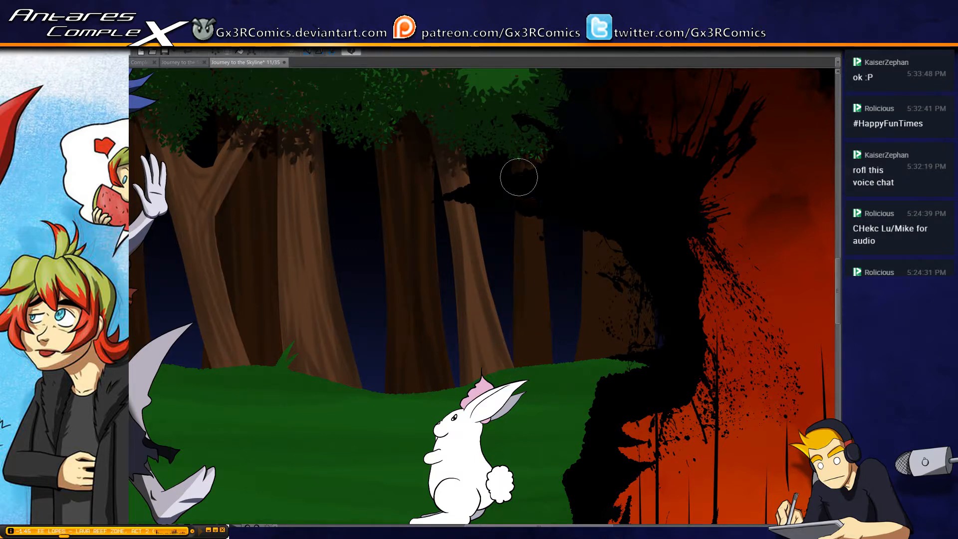
pyautogui.moveTo(519, 177); pyautogui.dragTo(532, 369)
pyautogui.moveTo(525, 157); pyautogui.dragTo(539, 377)
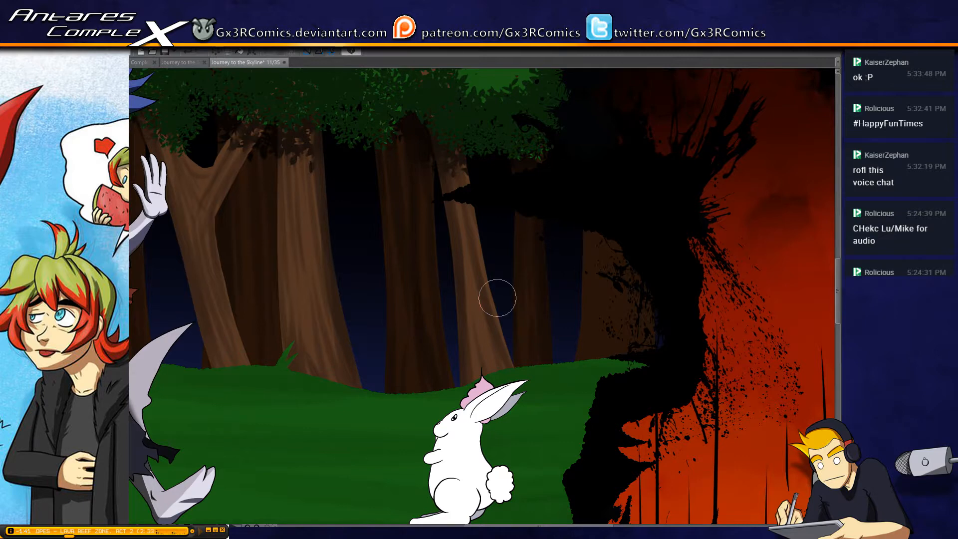
# Examine the figure from hair to feet, the textured trees and the grass around the rabbit
pyautogui.moveTo(237, 300); pyautogui.dragTo(469, 311)
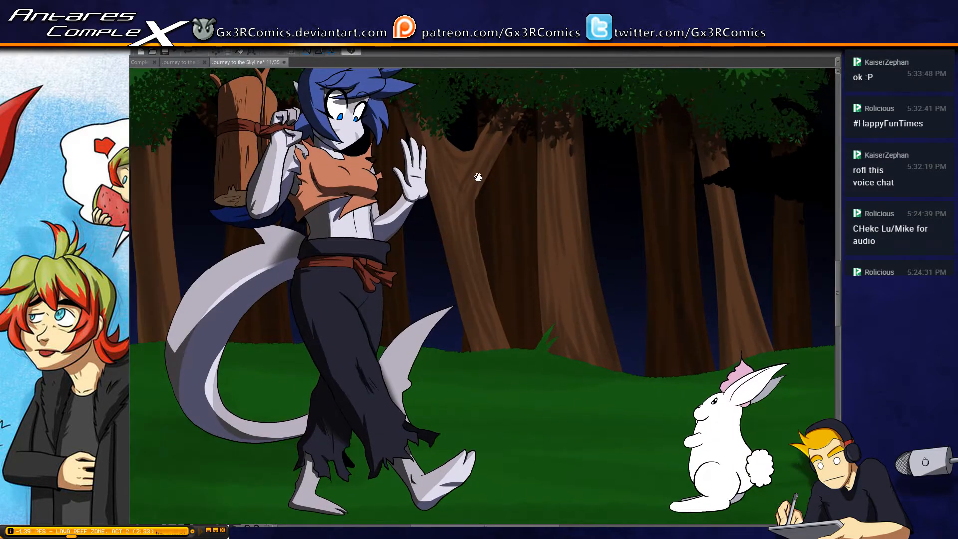
pyautogui.moveTo(319, 244)
pyautogui.mouseDown()
pyautogui.moveTo(332, 237)
pyautogui.moveTo(416, 262)
pyautogui.mouseUp()
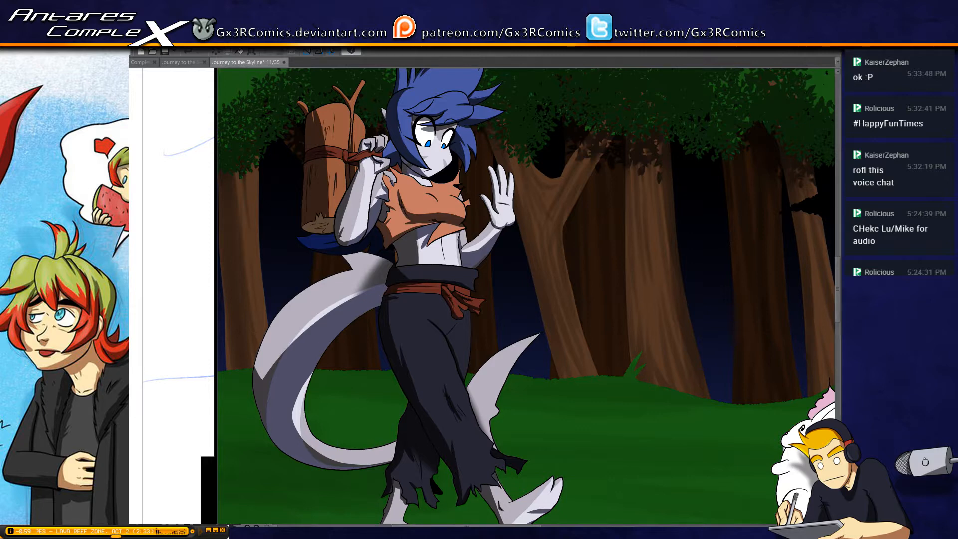
pyautogui.moveTo(468, 229); pyautogui.dragTo(431, 342)
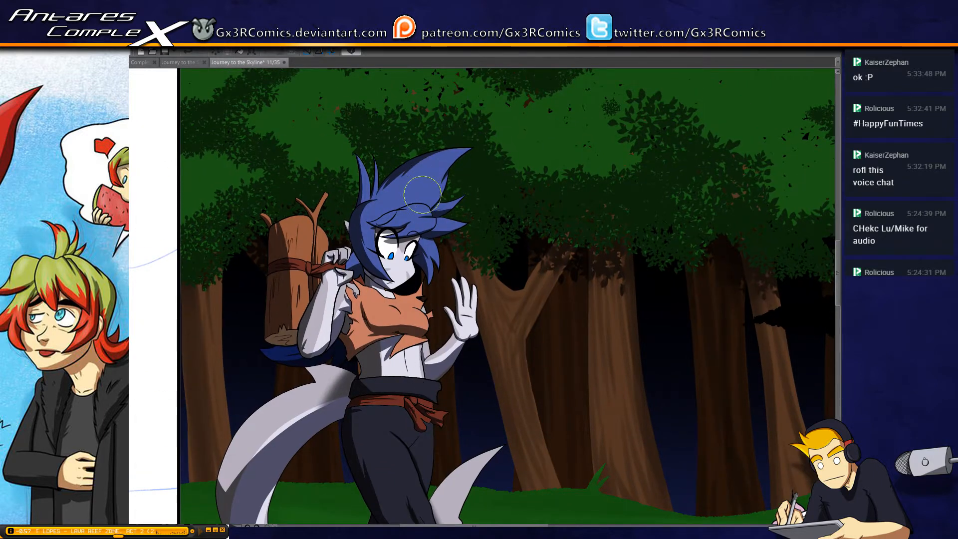
pyautogui.moveTo(424, 197); pyautogui.dragTo(418, 145)
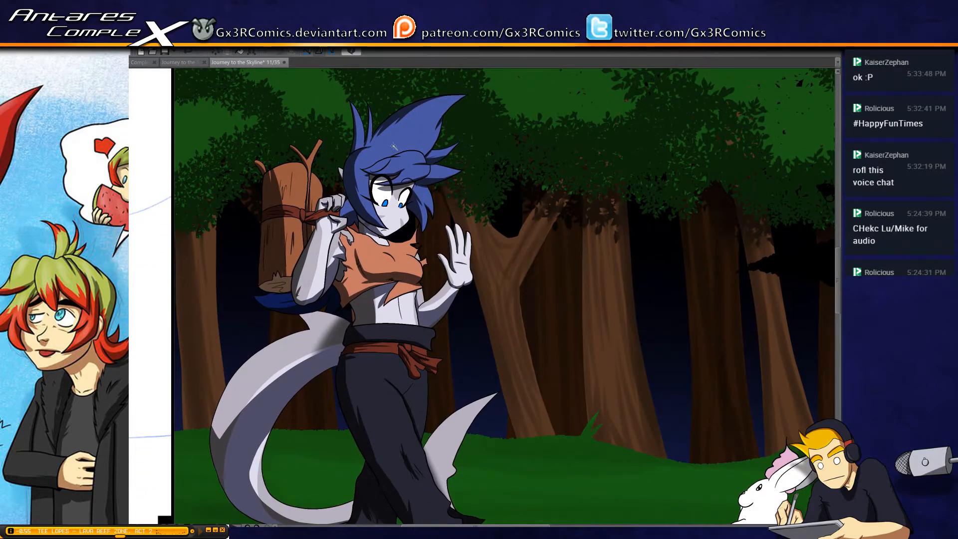
pyautogui.click(391, 150)
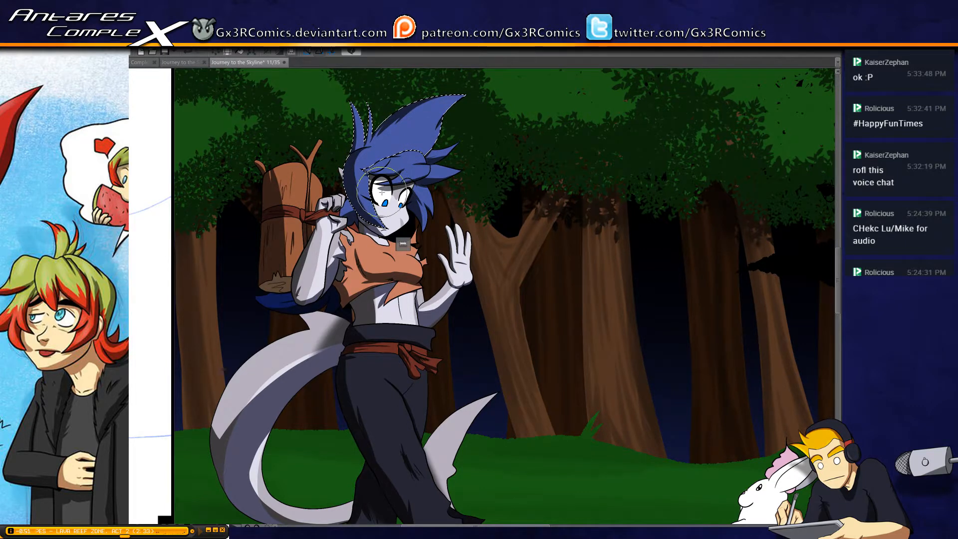
pyautogui.moveTo(568, 387); pyautogui.dragTo(515, 232)
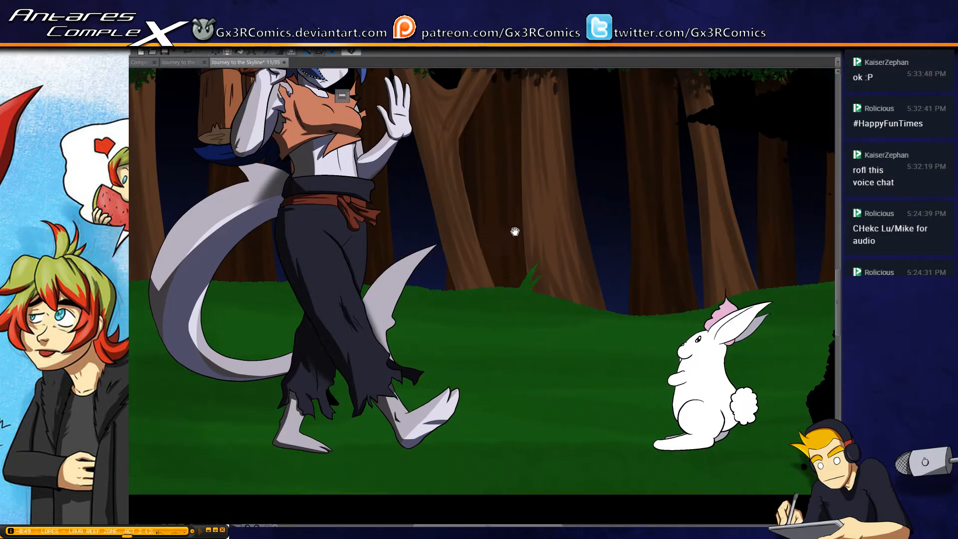
pyautogui.moveTo(534, 374); pyautogui.dragTo(447, 340)
pyautogui.moveTo(450, 424)
pyautogui.mouseDown()
pyautogui.moveTo(386, 404)
pyautogui.moveTo(551, 374)
pyautogui.mouseUp()
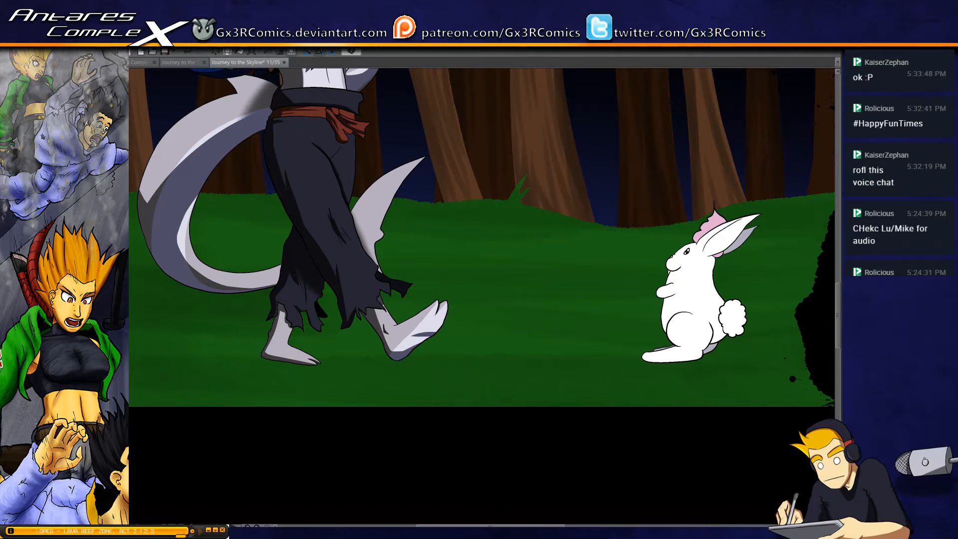
pyautogui.moveTo(206, 326); pyautogui.dragTo(330, 305)
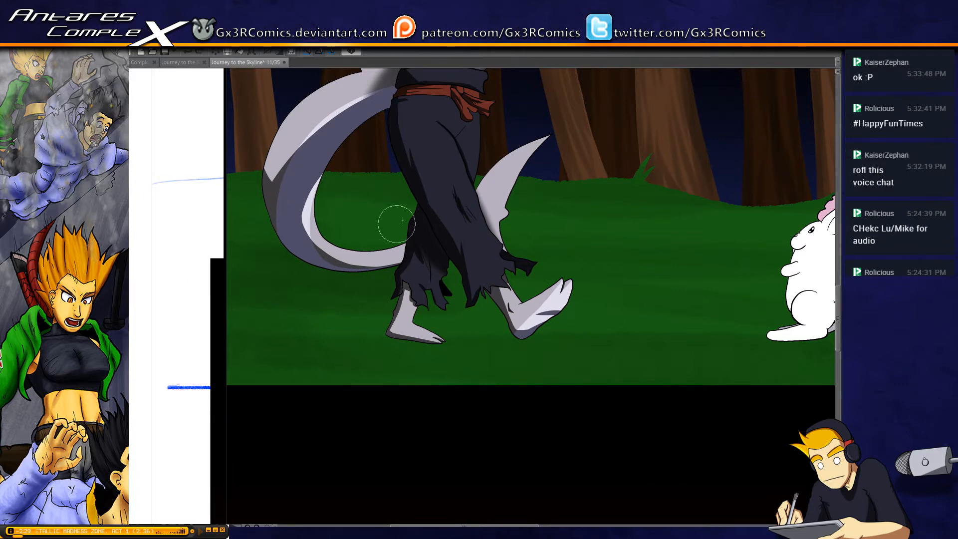
pyautogui.press('e')
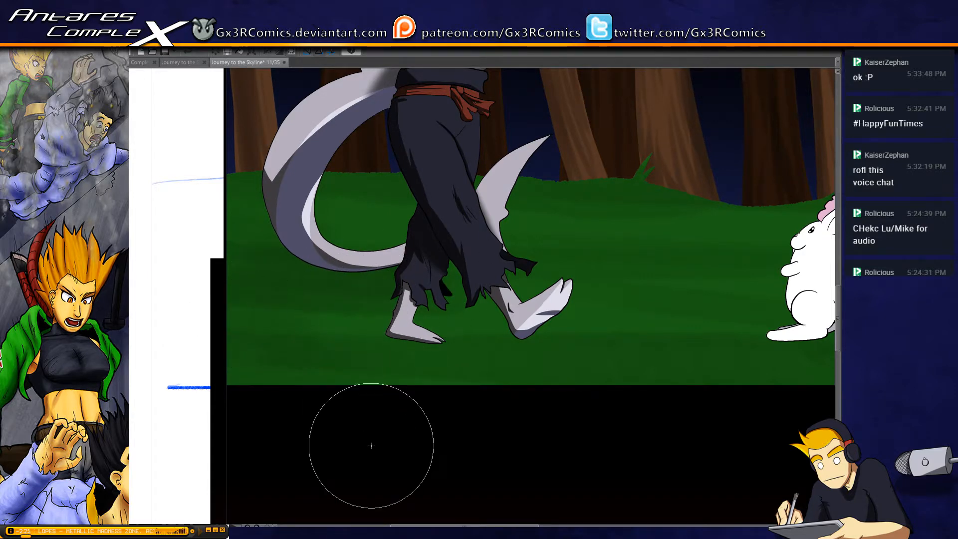
pyautogui.moveTo(290, 316); pyautogui.dragTo(471, 320)
pyautogui.hotkey('ctrl', 'z')
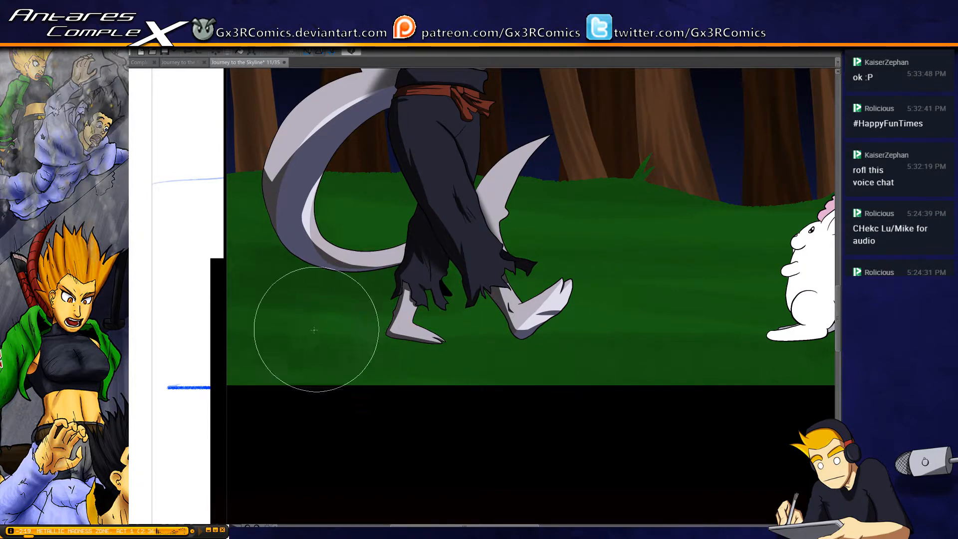
pyautogui.moveTo(309, 329)
pyautogui.mouseDown()
pyautogui.moveTo(417, 320)
pyautogui.moveTo(384, 331)
pyautogui.mouseUp()
pyautogui.hotkey('ctrl', 'z')
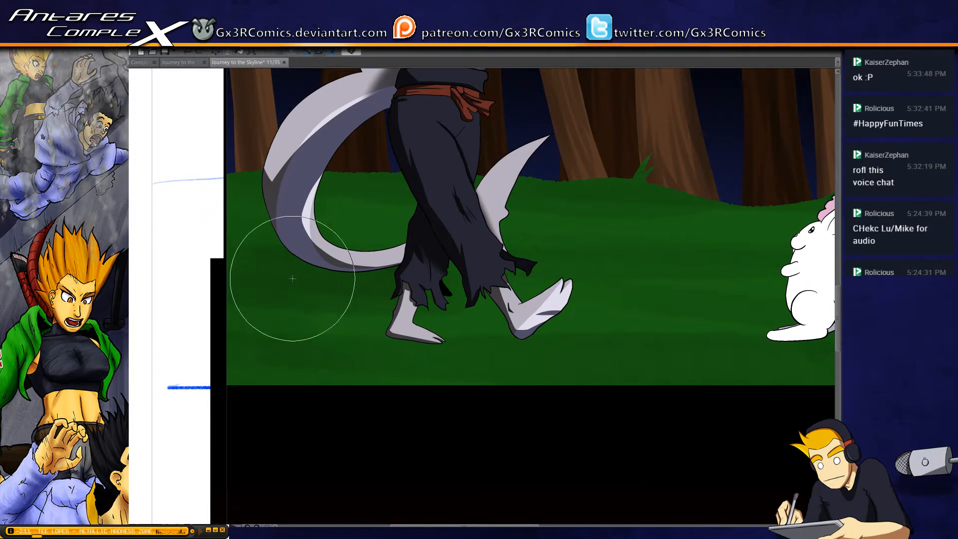
# Enlarge the brush and paint light green streaks on the grass behind the rear foot and inside the tail's curve
pyautogui.press(']')
pyautogui.press(']')
pyautogui.moveTo(278, 322)
pyautogui.mouseDown()
pyautogui.moveTo(364, 329)
pyautogui.moveTo(431, 317)
pyautogui.mouseUp()
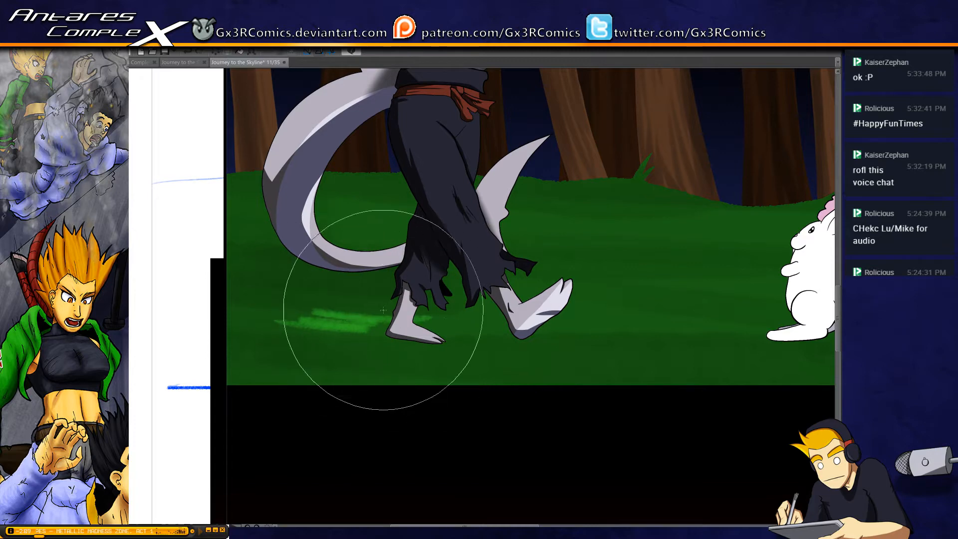
pyautogui.moveTo(279, 197); pyautogui.dragTo(274, 217)
pyautogui.moveTo(322, 242); pyautogui.dragTo(416, 238)
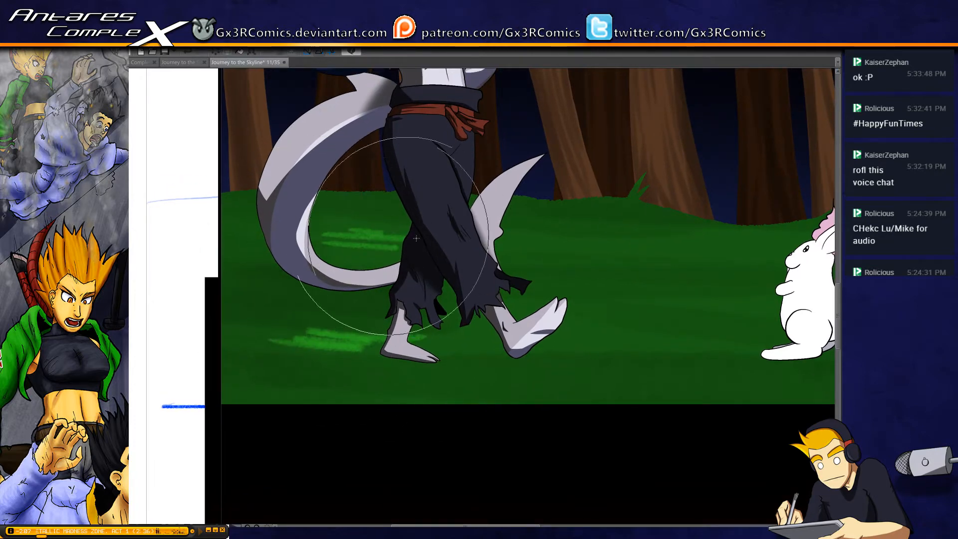
# Paint light green grass streaks between and past the figure's feet and across the ground toward the rabbit
pyautogui.moveTo(684, 192); pyautogui.dragTo(604, 185)
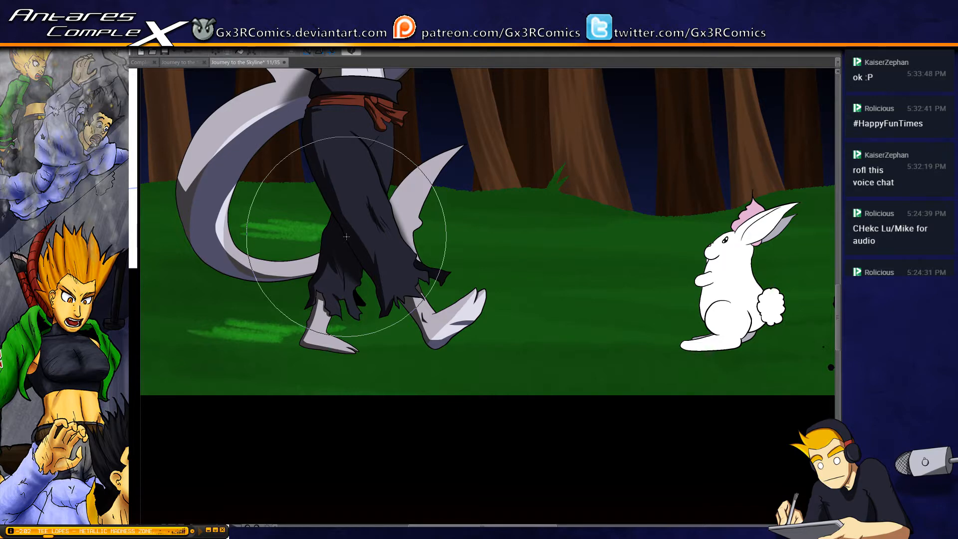
pyautogui.moveTo(280, 329); pyautogui.dragTo(538, 327)
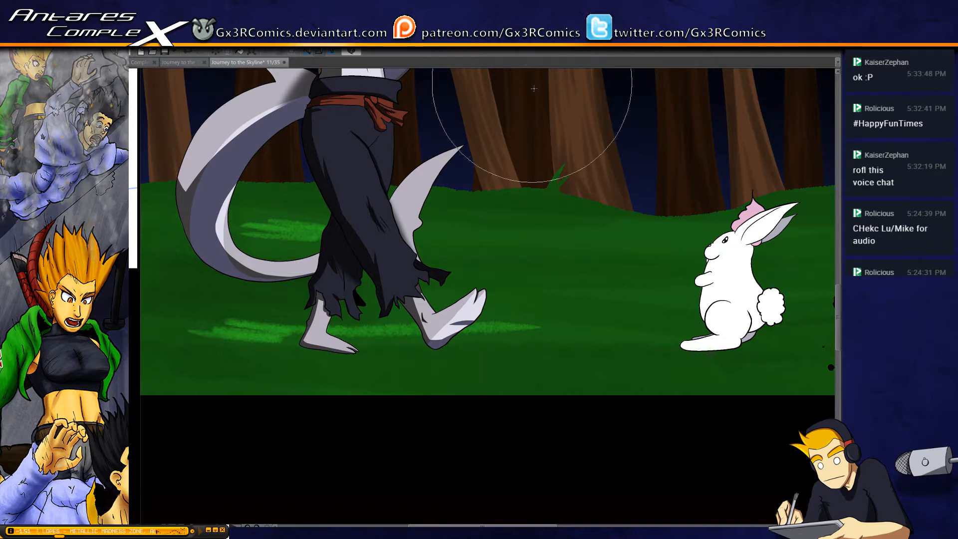
pyautogui.moveTo(450, 229)
pyautogui.mouseDown()
pyautogui.moveTo(707, 245)
pyautogui.moveTo(573, 247)
pyautogui.moveTo(701, 251)
pyautogui.moveTo(647, 254)
pyautogui.mouseUp()
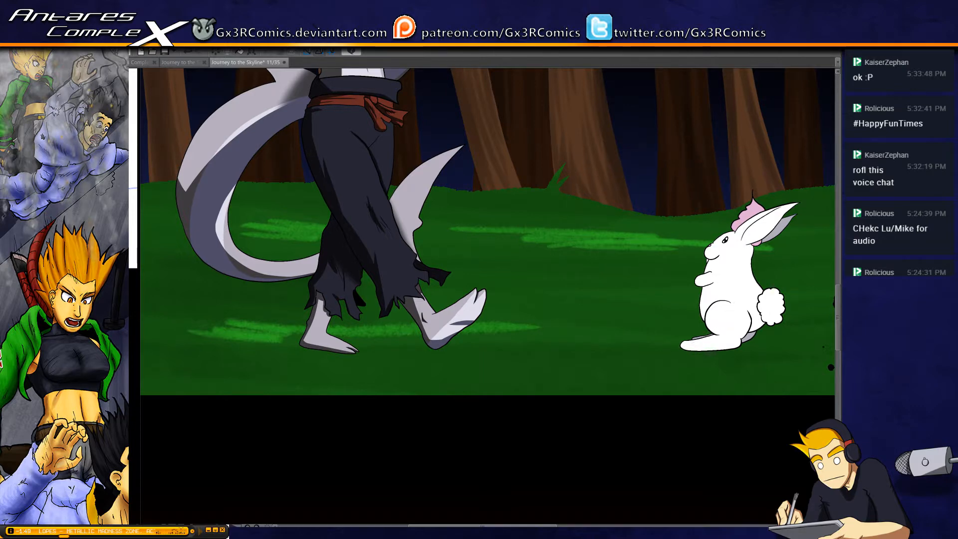
pyautogui.press('Delete')
pyautogui.moveTo(732, 337); pyautogui.dragTo(586, 328)
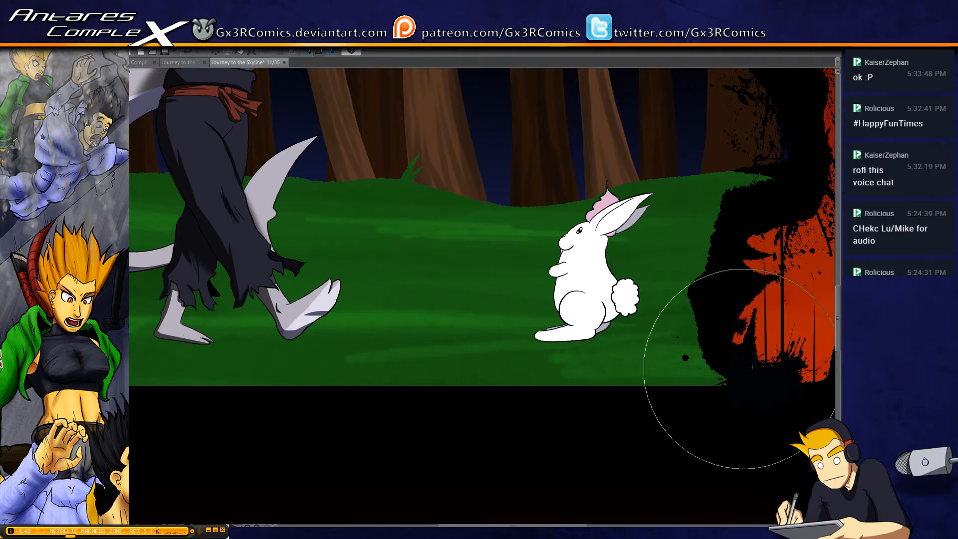
# Examine the panel with the glowing-eyed rabbit monster and the panel with the front-facing rabbit above it
pyautogui.moveTo(766, 237); pyautogui.dragTo(329, 249)
pyautogui.moveTo(529, 247); pyautogui.dragTo(349, 378)
pyautogui.moveTo(422, 150); pyautogui.dragTo(440, 349)
pyautogui.moveTo(423, 114); pyautogui.dragTo(443, 286)
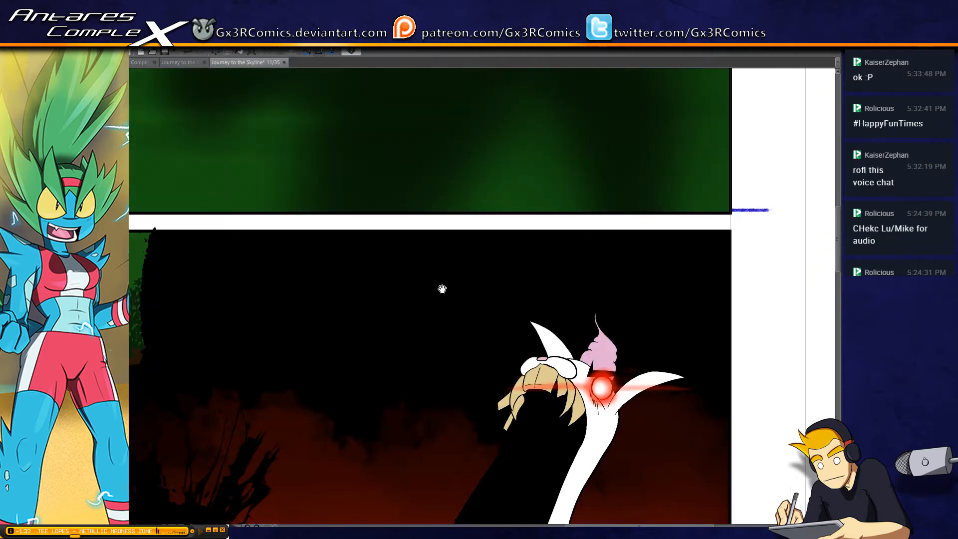
pyautogui.moveTo(331, 179)
pyautogui.mouseDown()
pyautogui.moveTo(398, 364)
pyautogui.moveTo(387, 395)
pyautogui.mouseUp()
pyautogui.scroll(-2, 474, 342)
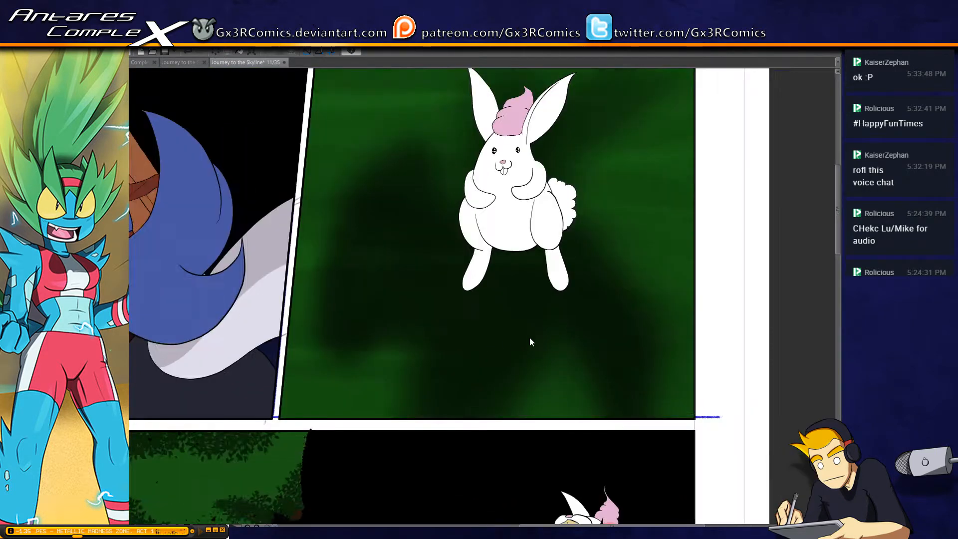
# Paint soft lighter green streaks across the blurred background around the front-facing rabbit
pyautogui.moveTo(393, 354)
pyautogui.mouseDown()
pyautogui.moveTo(436, 347)
pyautogui.moveTo(396, 366)
pyautogui.moveTo(394, 378)
pyautogui.mouseUp()
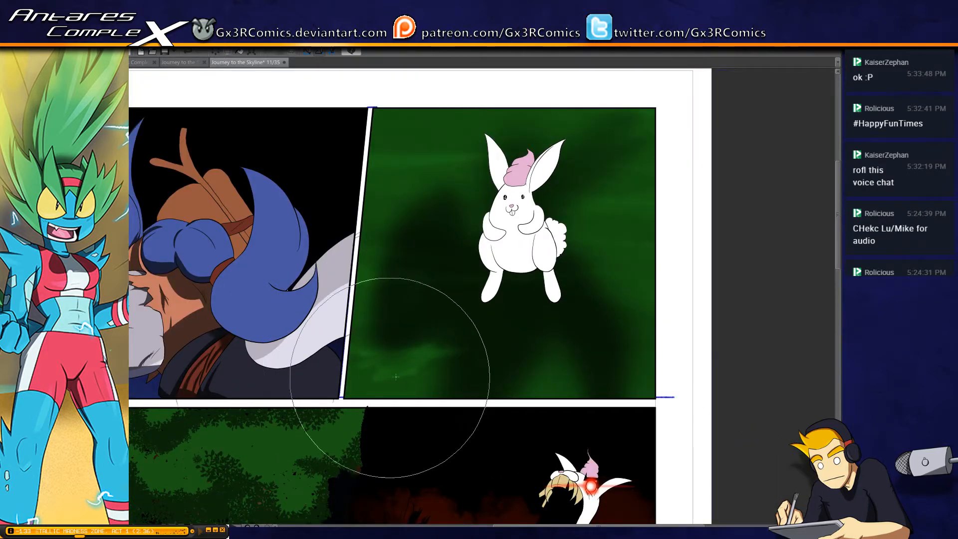
pyautogui.moveTo(612, 346)
pyautogui.mouseDown()
pyautogui.moveTo(585, 358)
pyautogui.moveTo(605, 374)
pyautogui.mouseUp()
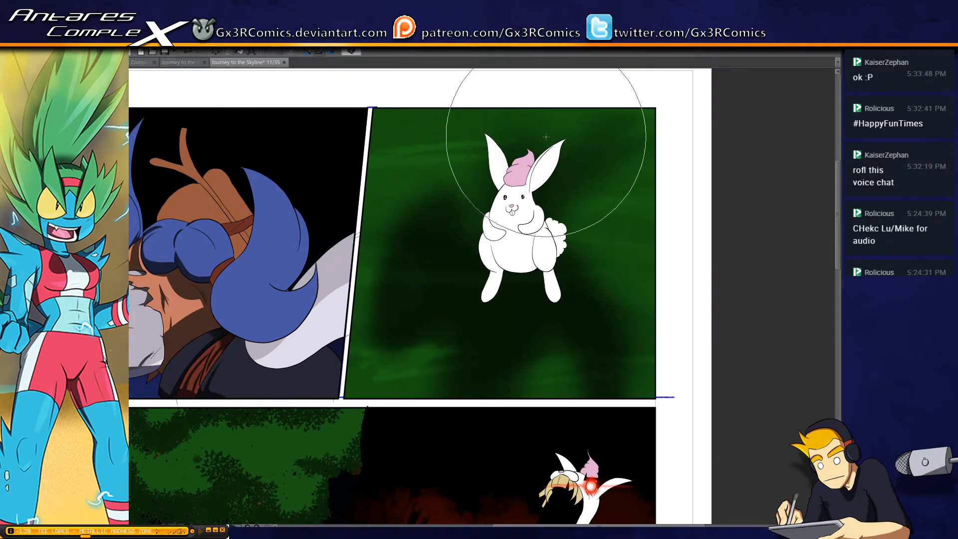
# Examine the forest panel and the chase panel with its grass and streaked sky, and reduce the brush size
pyautogui.moveTo(362, 278); pyautogui.dragTo(486, 49)
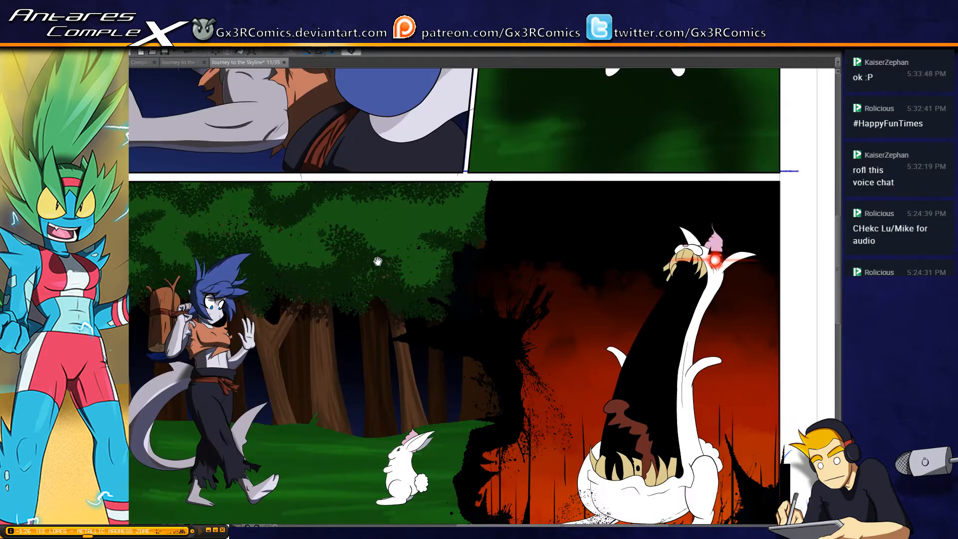
pyautogui.moveTo(379, 261); pyautogui.dragTo(452, 119)
pyautogui.scroll(-8, 413, 324)
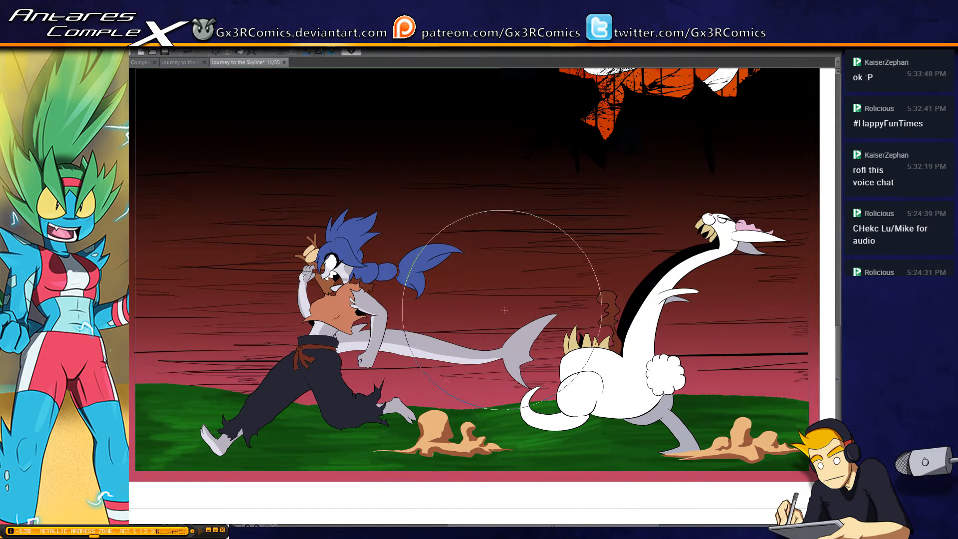
pyautogui.press('[')
pyautogui.press('[')
pyautogui.press('[')
pyautogui.press('[')
pyautogui.press('[')
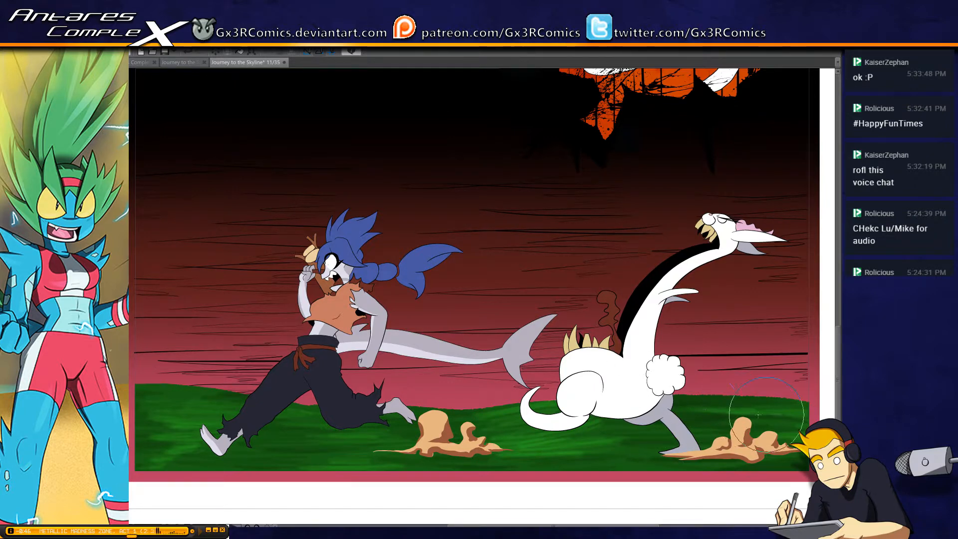
pyautogui.moveTo(583, 200); pyautogui.dragTo(506, 317)
pyautogui.moveTo(416, 304); pyautogui.dragTo(478, 473)
pyautogui.moveTo(512, 356); pyautogui.dragTo(374, 376)
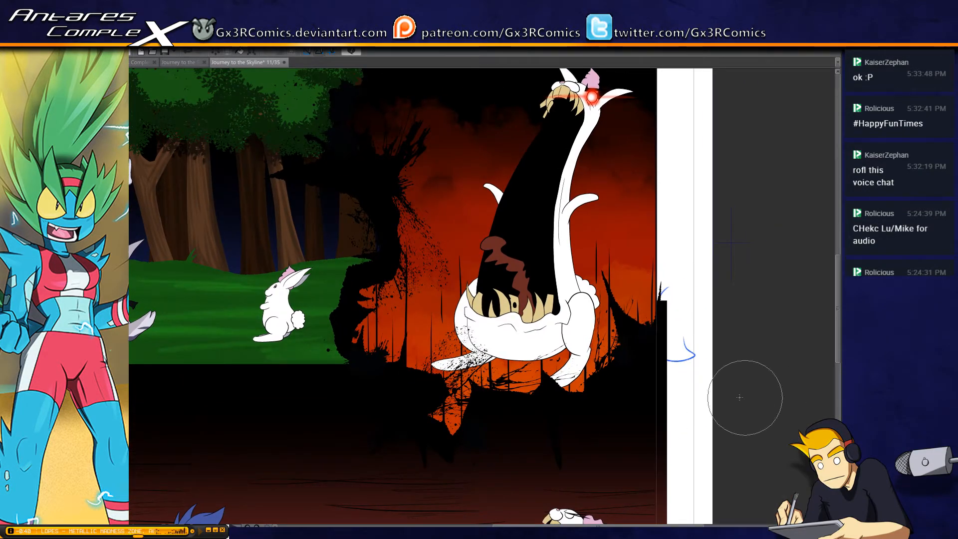
# Paint a gray shadow along the upper edge of the monster's ear beside the glowing eye, down to its base
pyautogui.moveTo(307, 230); pyautogui.dragTo(227, 285)
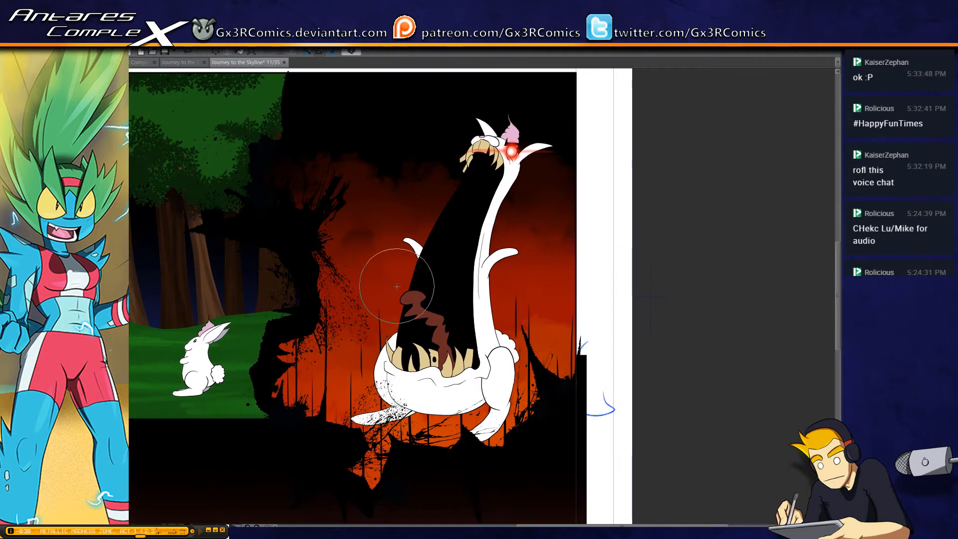
pyautogui.scroll(3, 509, 173)
pyautogui.moveTo(493, 169); pyautogui.dragTo(442, 247)
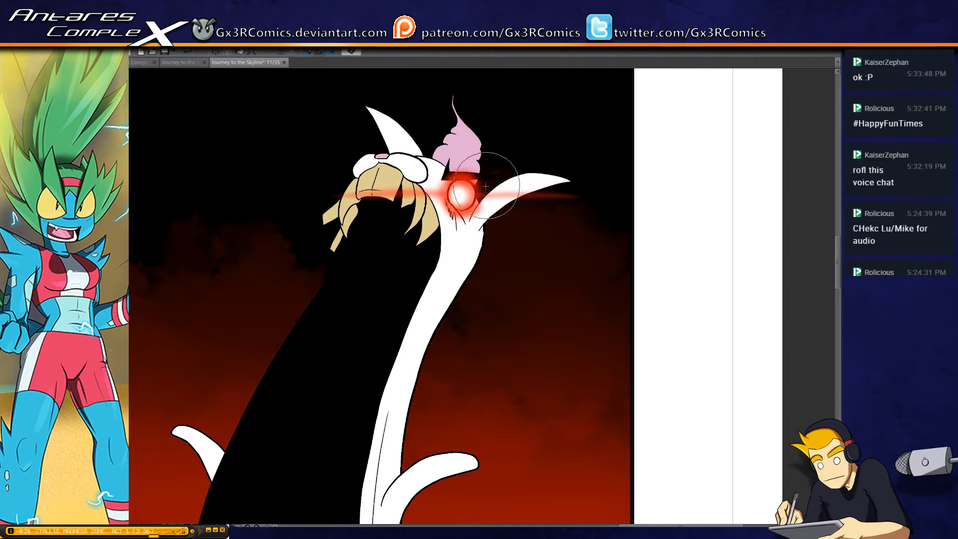
pyautogui.moveTo(470, 222); pyautogui.dragTo(528, 167)
pyautogui.hotkey('ctrl', 'z')
pyautogui.keyDown('ctrl'); pyautogui.click(487, 221); pyautogui.keyUp('ctrl')
pyautogui.keyDown('ctrl'); pyautogui.click(494, 217); pyautogui.keyUp('ctrl')
pyautogui.moveTo(692, 131)
pyautogui.mouseDown()
pyautogui.moveTo(642, 170)
pyautogui.moveTo(409, 243)
pyautogui.mouseUp()
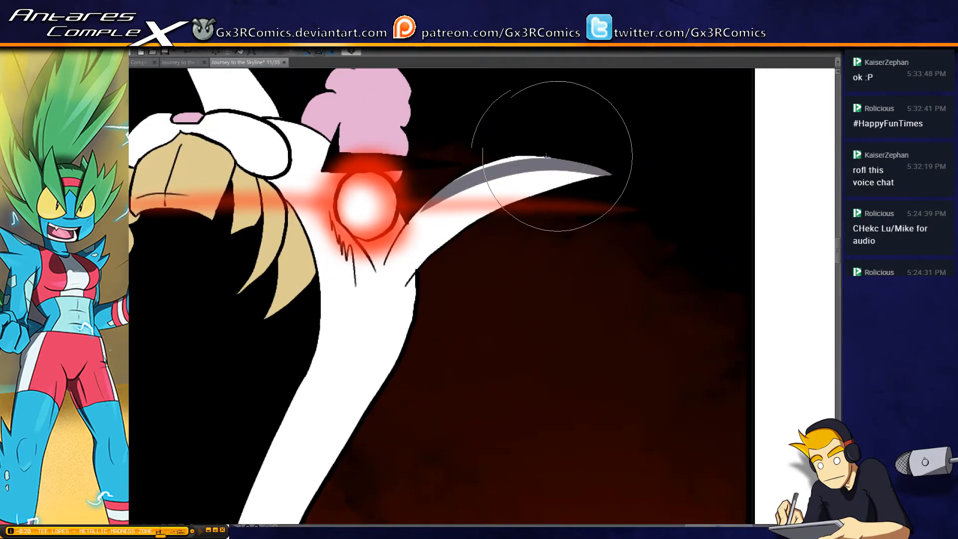
pyautogui.moveTo(541, 154)
pyautogui.mouseDown()
pyautogui.moveTo(510, 163)
pyautogui.moveTo(402, 244)
pyautogui.mouseUp()
pyautogui.moveTo(512, 168); pyautogui.dragTo(384, 280)
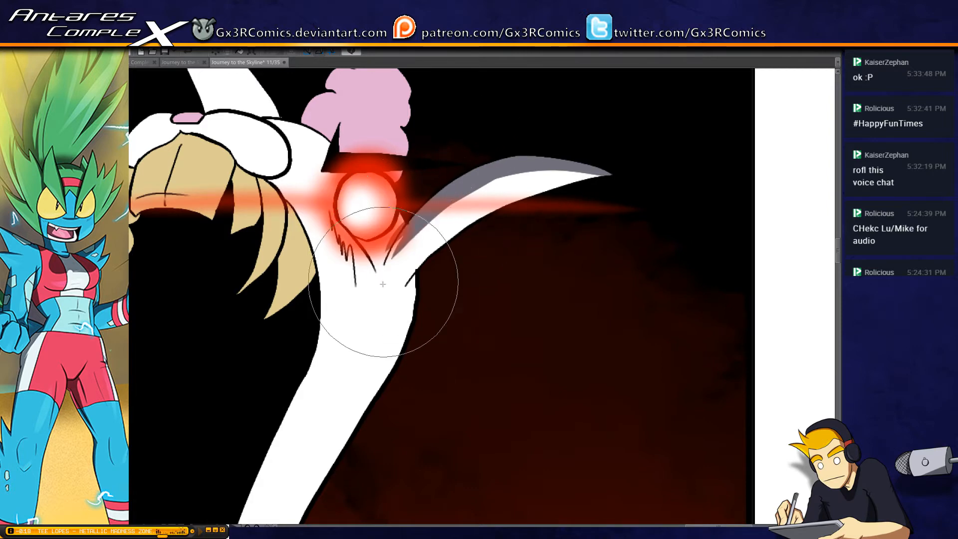
pyautogui.moveTo(462, 196)
pyautogui.mouseDown()
pyautogui.moveTo(427, 210)
pyautogui.moveTo(407, 254)
pyautogui.moveTo(463, 189)
pyautogui.moveTo(379, 299)
pyautogui.moveTo(443, 199)
pyautogui.moveTo(372, 299)
pyautogui.mouseUp()
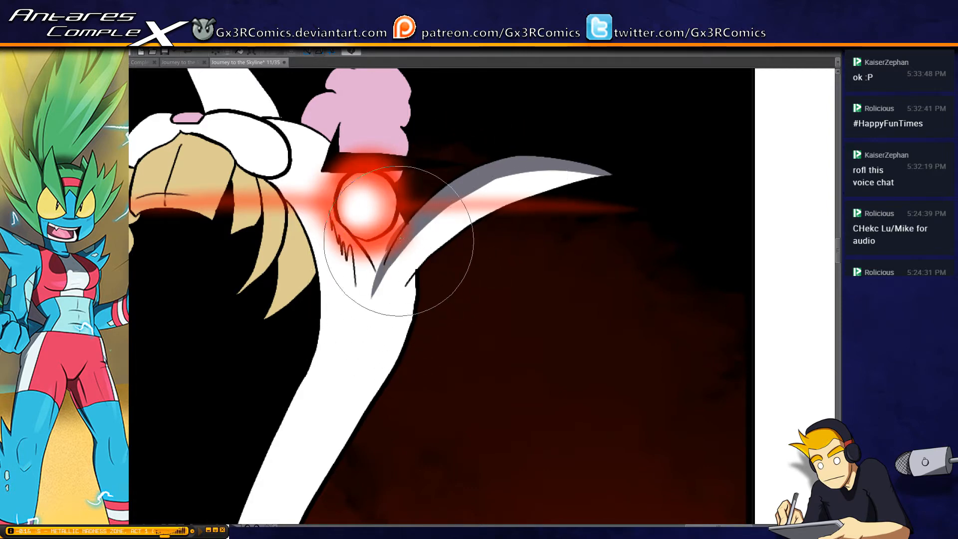
pyautogui.moveTo(385, 260); pyautogui.dragTo(404, 218)
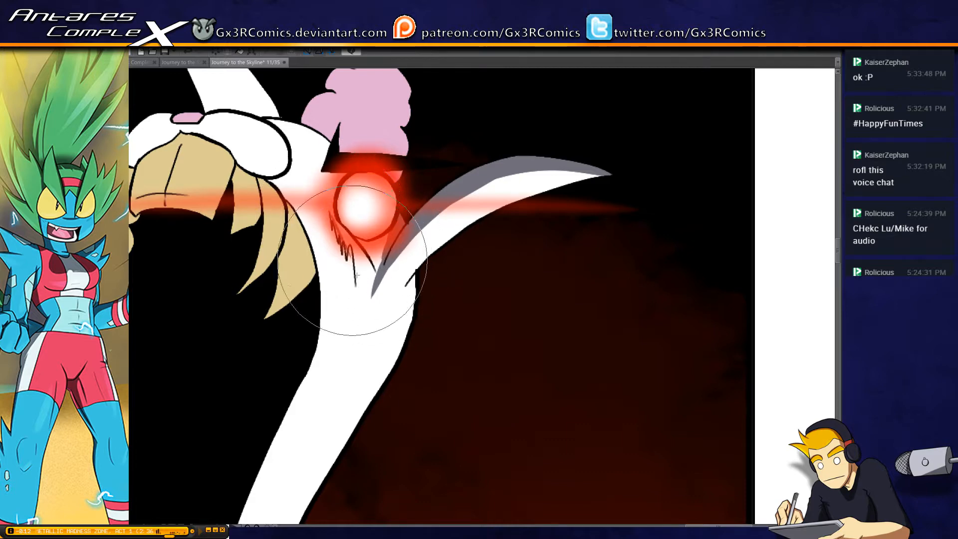
# Paint gray shadow across the upper part of the monster's muzzle, over the nose, and onto the curved side tooth
pyautogui.moveTo(343, 253); pyautogui.dragTo(404, 334)
pyautogui.moveTo(187, 236); pyautogui.dragTo(240, 202)
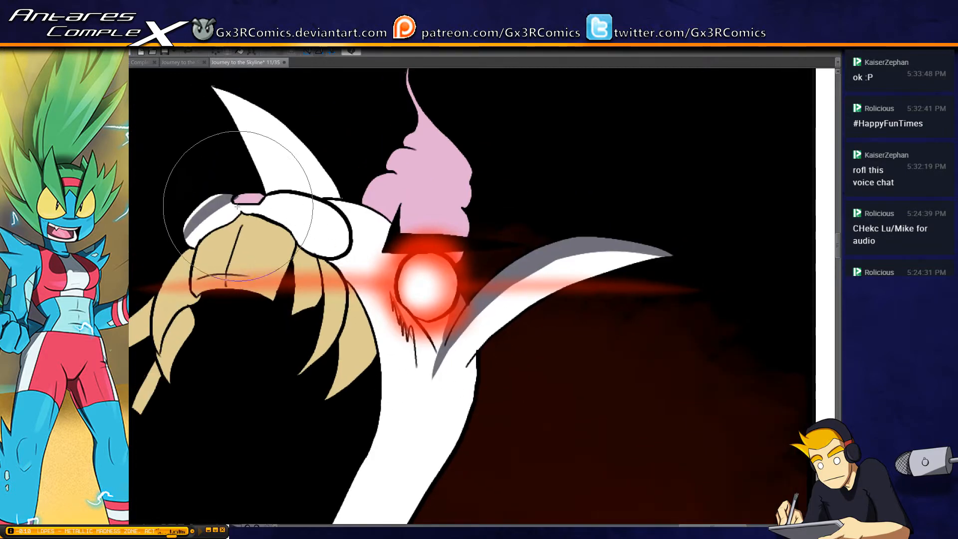
pyautogui.hotkey('ctrl', 'z')
pyautogui.moveTo(187, 235)
pyautogui.mouseDown()
pyautogui.moveTo(285, 198)
pyautogui.moveTo(240, 205)
pyautogui.moveTo(227, 197)
pyautogui.moveTo(317, 208)
pyautogui.mouseUp()
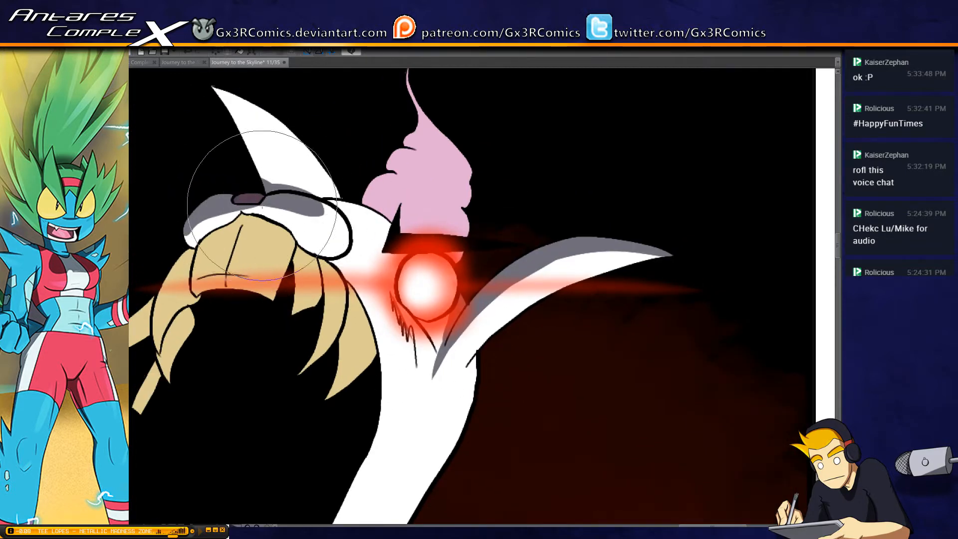
pyautogui.moveTo(258, 211)
pyautogui.mouseDown()
pyautogui.moveTo(315, 212)
pyautogui.moveTo(223, 216)
pyautogui.moveTo(188, 245)
pyautogui.moveTo(254, 213)
pyautogui.moveTo(202, 227)
pyautogui.moveTo(203, 240)
pyautogui.mouseUp()
pyautogui.hotkey('ctrl', 'z')
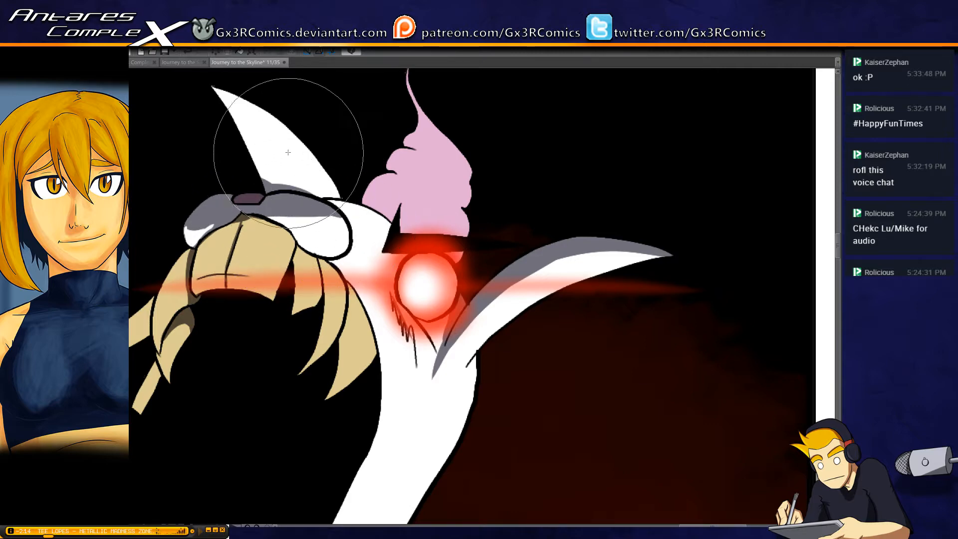
# Lighten part of the shadow on the monster's nose to leave a pink highlight
pyautogui.moveTo(332, 154); pyautogui.dragTo(363, 204)
pyautogui.moveTo(290, 233)
pyautogui.mouseDown()
pyautogui.moveTo(310, 234)
pyautogui.moveTo(297, 240)
pyautogui.mouseUp()
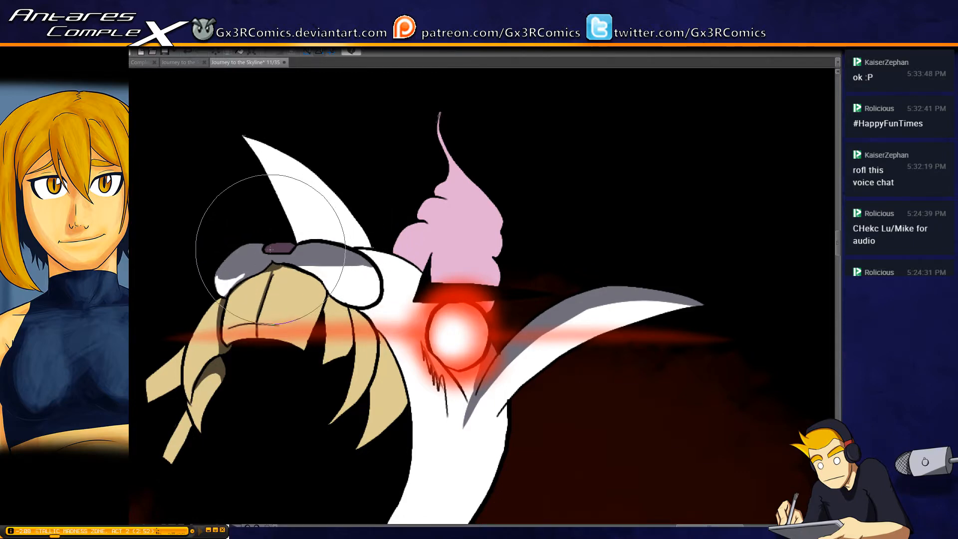
pyautogui.moveTo(270, 250); pyautogui.dragTo(279, 248)
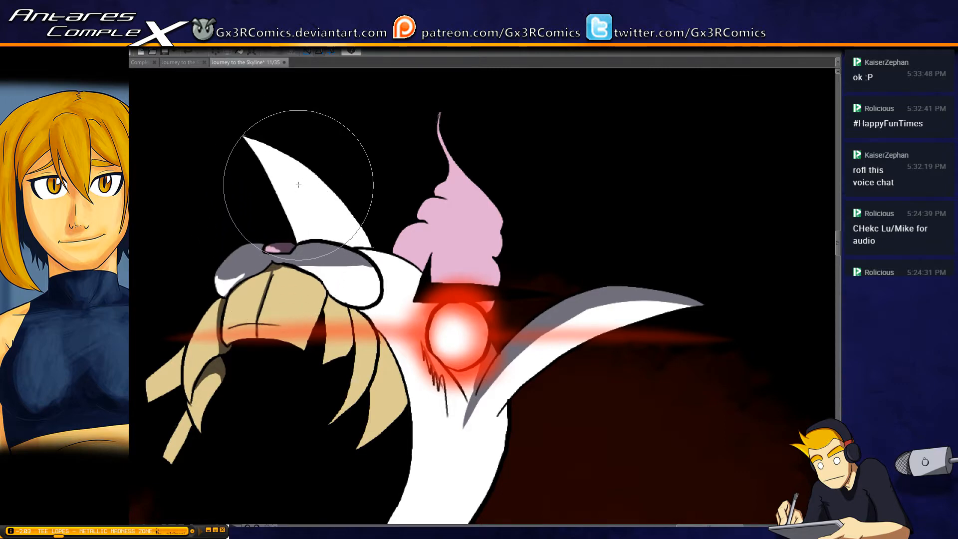
# Select the monster's far ear behind the muzzle and paint gray shadow along its outer edge
pyautogui.press('w')
pyautogui.click(332, 207)
pyautogui.press('b')
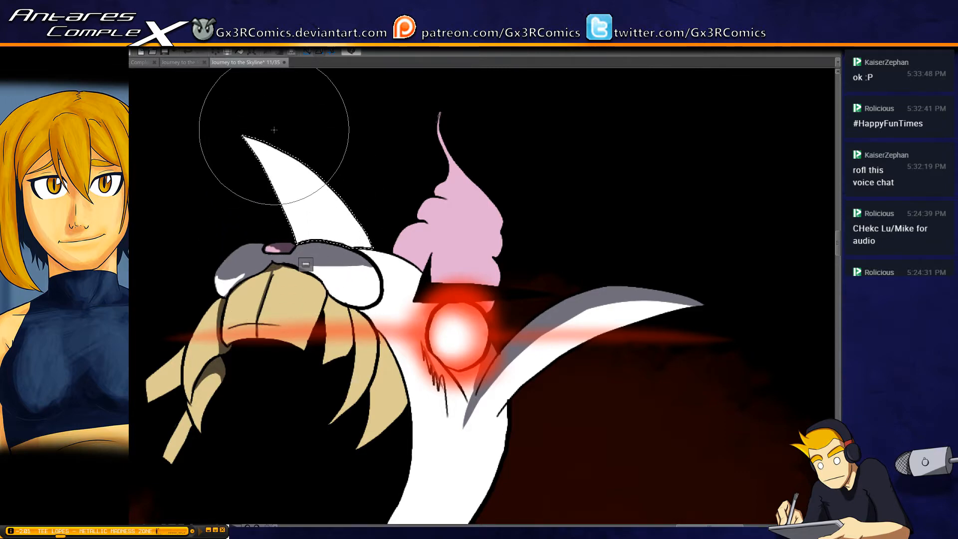
pyautogui.moveTo(253, 137)
pyautogui.mouseDown()
pyautogui.moveTo(375, 275)
pyautogui.moveTo(266, 139)
pyautogui.moveTo(288, 156)
pyautogui.moveTo(352, 274)
pyautogui.mouseUp()
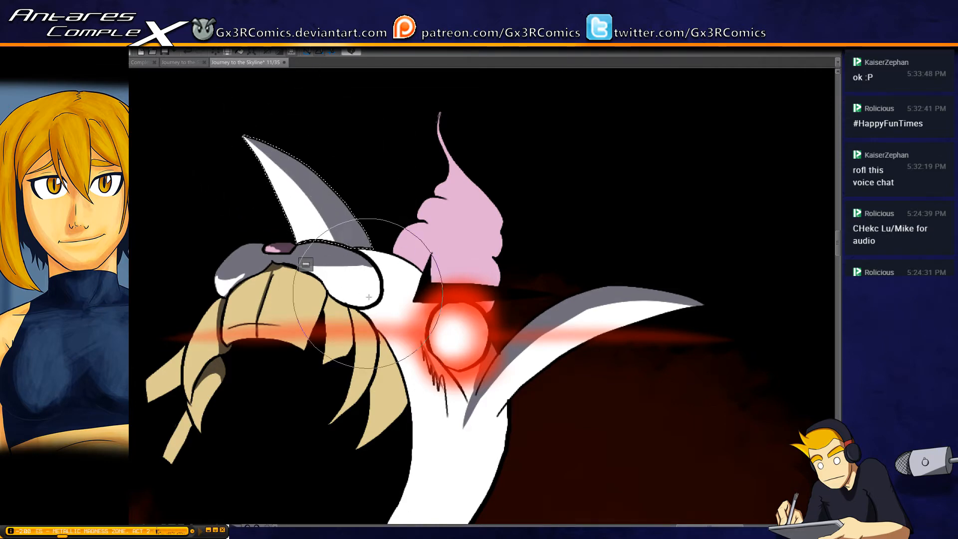
# Select the monster's pink hair tuft together with the small pink piece above the glowing eye
pyautogui.press('w')
pyautogui.click(485, 270)
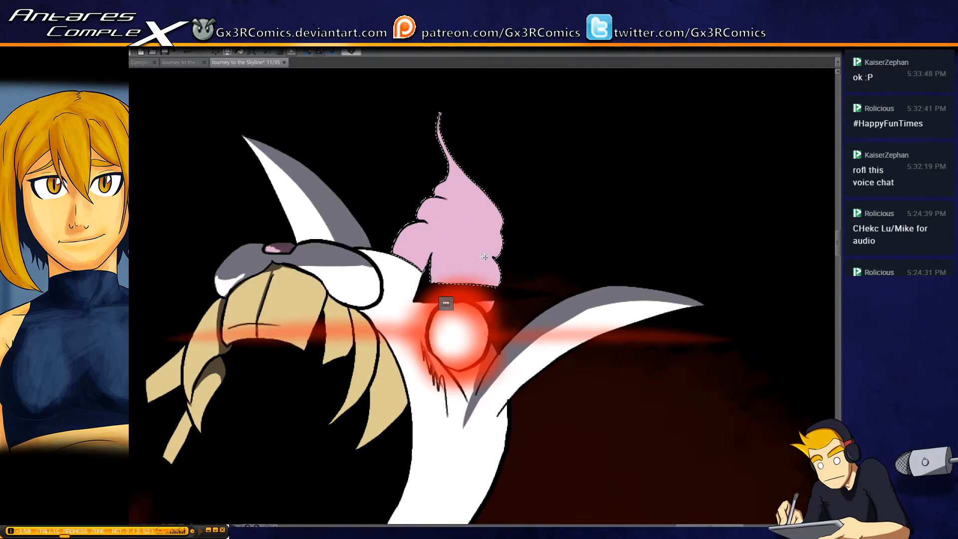
pyautogui.press('b')
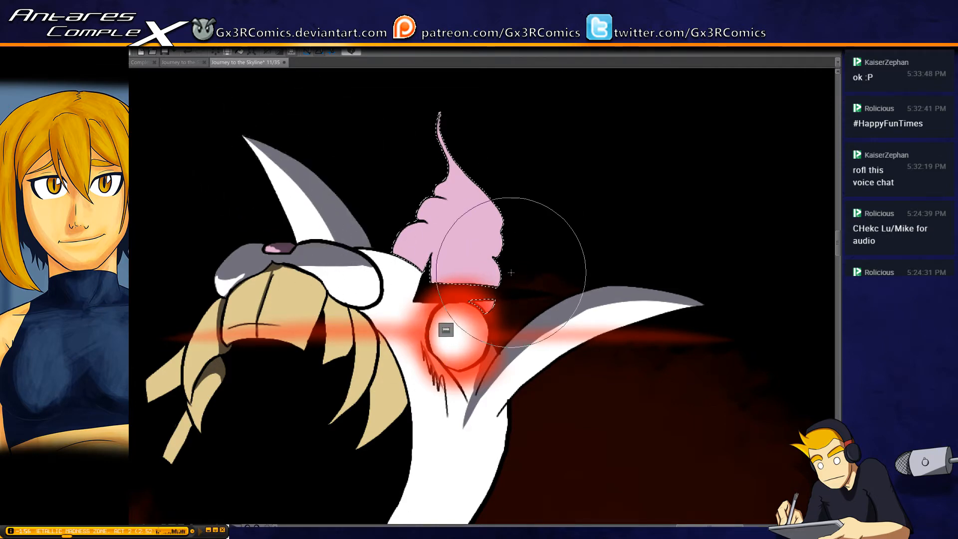
pyautogui.moveTo(493, 319)
pyautogui.mouseDown()
pyautogui.moveTo(492, 256)
pyautogui.moveTo(449, 235)
pyautogui.mouseUp()
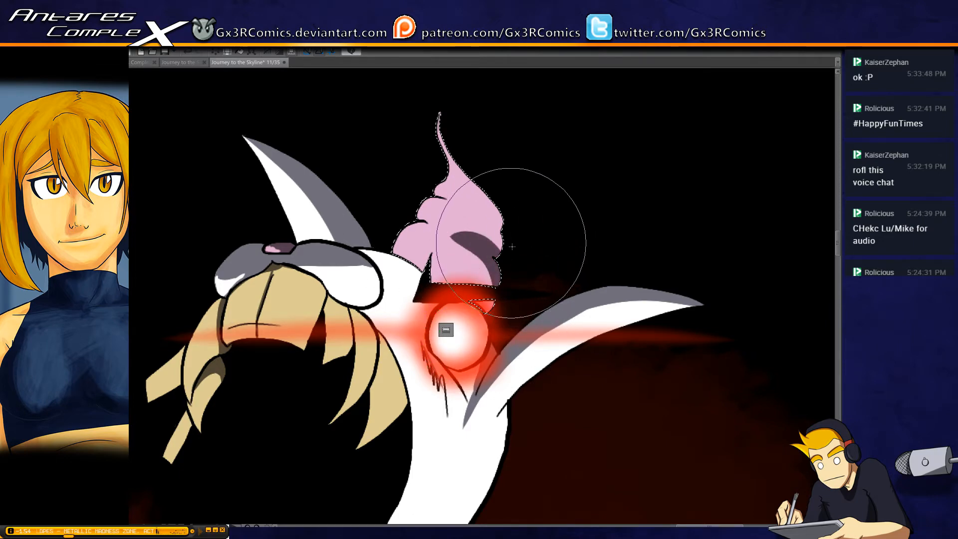
pyautogui.moveTo(510, 245); pyautogui.dragTo(454, 215)
pyautogui.hotkey('ctrl', 'z')
pyautogui.moveTo(496, 252); pyautogui.dragTo(472, 220)
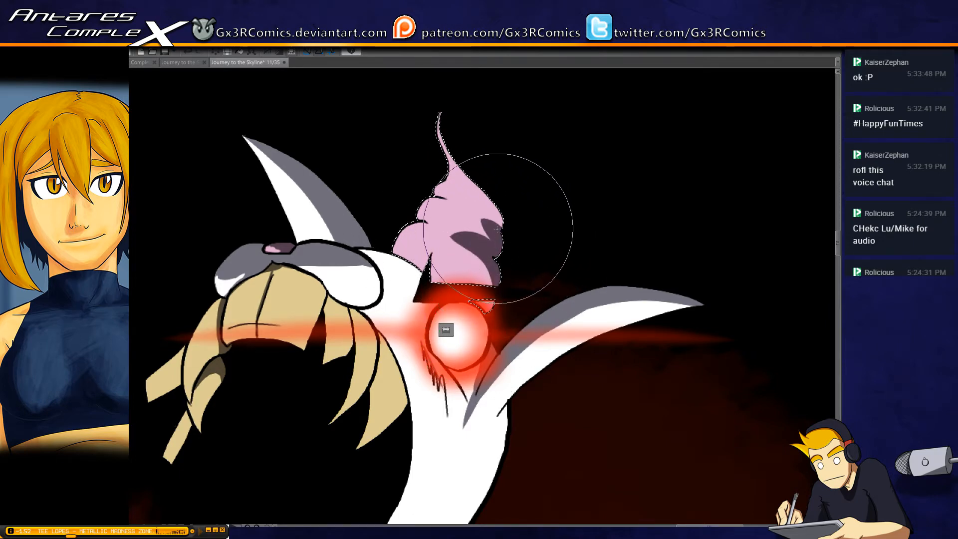
pyautogui.hotkey('ctrl', 'z')
pyautogui.hotkey('ctrl', 'z')
# Paint dark shadows on the pink tuft's curls along the muzzle-facing side and up to its thin tip
pyautogui.moveTo(392, 251)
pyautogui.mouseDown()
pyautogui.moveTo(440, 241)
pyautogui.moveTo(410, 239)
pyautogui.moveTo(407, 227)
pyautogui.moveTo(421, 225)
pyautogui.moveTo(439, 193)
pyautogui.moveTo(425, 201)
pyautogui.moveTo(423, 225)
pyautogui.moveTo(450, 202)
pyautogui.moveTo(422, 210)
pyautogui.moveTo(427, 223)
pyautogui.moveTo(455, 202)
pyautogui.moveTo(433, 204)
pyautogui.moveTo(446, 198)
pyautogui.moveTo(454, 213)
pyautogui.moveTo(431, 198)
pyautogui.moveTo(451, 186)
pyautogui.moveTo(440, 200)
pyautogui.moveTo(451, 179)
pyautogui.moveTo(444, 189)
pyautogui.moveTo(438, 91)
pyautogui.mouseUp()
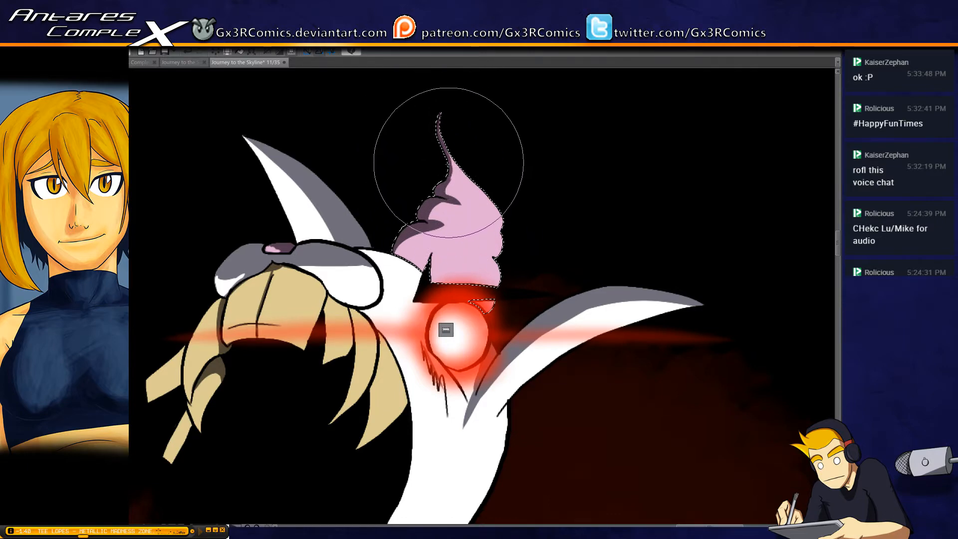
pyautogui.moveTo(402, 258); pyautogui.dragTo(459, 231)
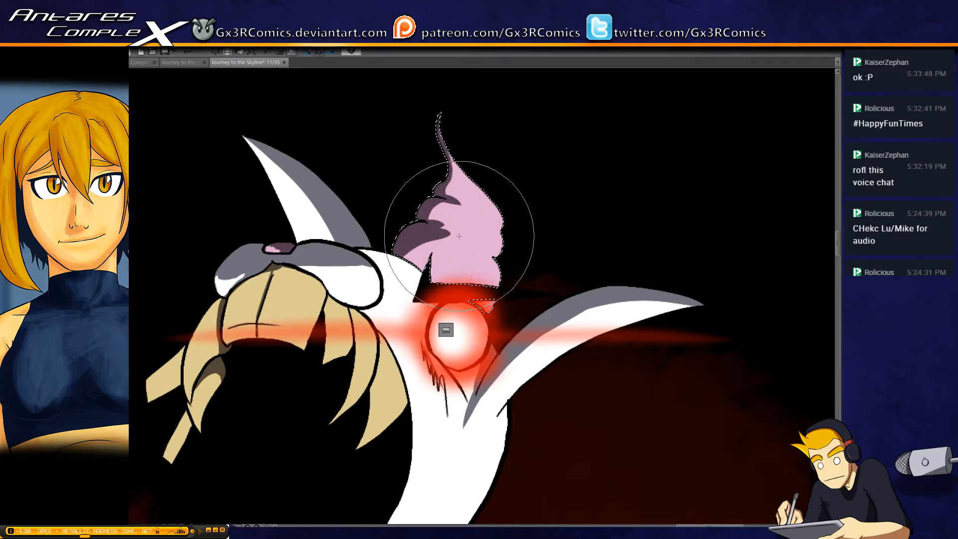
pyautogui.hotkey('ctrl', 'z')
pyautogui.moveTo(402, 258)
pyautogui.mouseDown()
pyautogui.moveTo(422, 235)
pyautogui.moveTo(461, 246)
pyautogui.moveTo(400, 279)
pyautogui.moveTo(438, 233)
pyautogui.moveTo(430, 253)
pyautogui.moveTo(395, 247)
pyautogui.moveTo(450, 249)
pyautogui.moveTo(412, 232)
pyautogui.moveTo(459, 235)
pyautogui.mouseUp()
pyautogui.hotkey('ctrl', 'z')
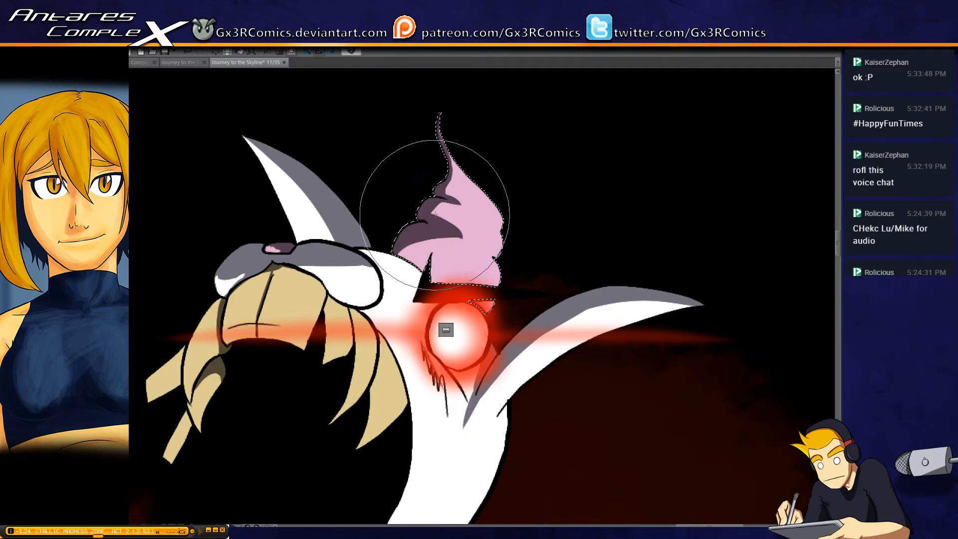
pyautogui.moveTo(426, 119); pyautogui.dragTo(383, 101)
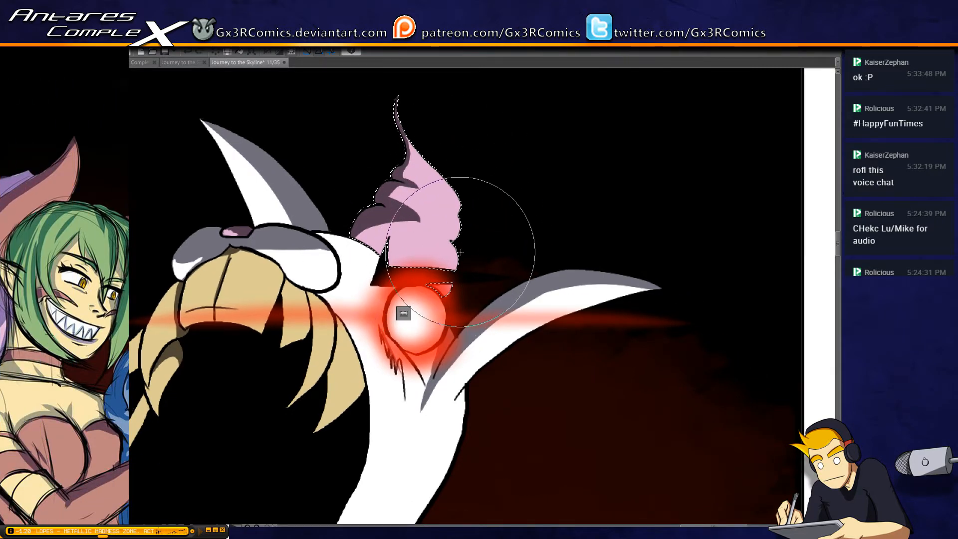
# Select the two teeth between the front teeth and the outermost fang one at a time and shade their inner edges
pyautogui.moveTo(336, 345)
pyautogui.mouseDown()
pyautogui.moveTo(396, 339)
pyautogui.moveTo(421, 250)
pyautogui.mouseUp()
pyautogui.press('w')
pyautogui.click(385, 218)
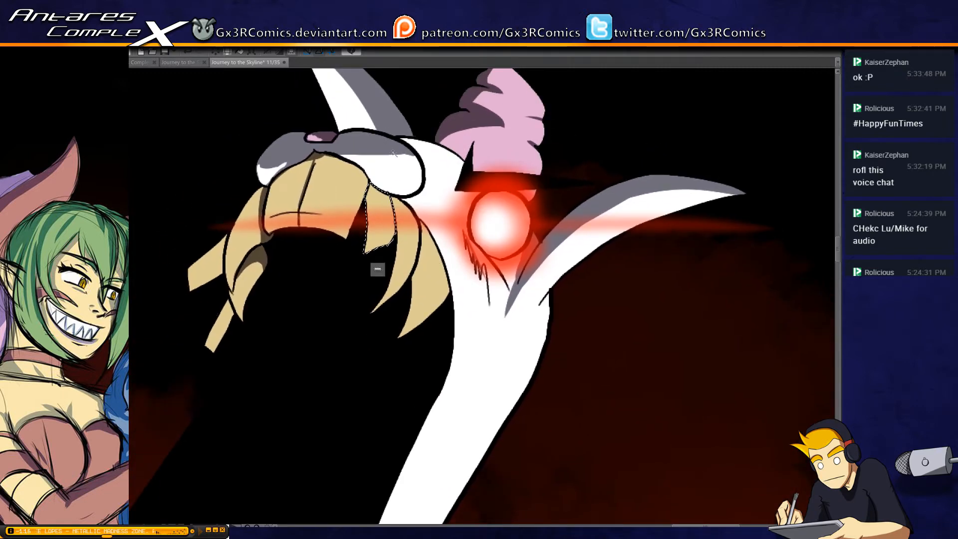
pyautogui.press('b')
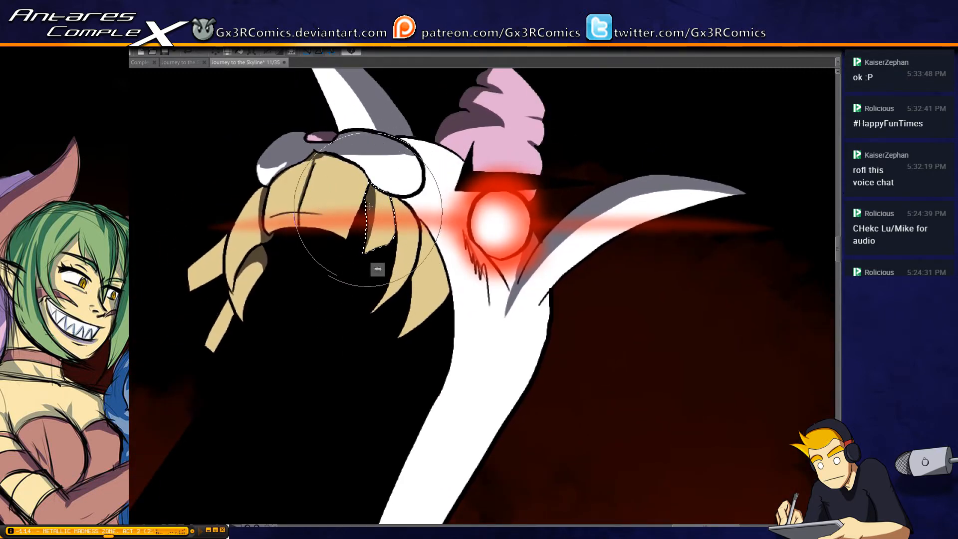
pyautogui.press('w')
pyautogui.click(410, 221)
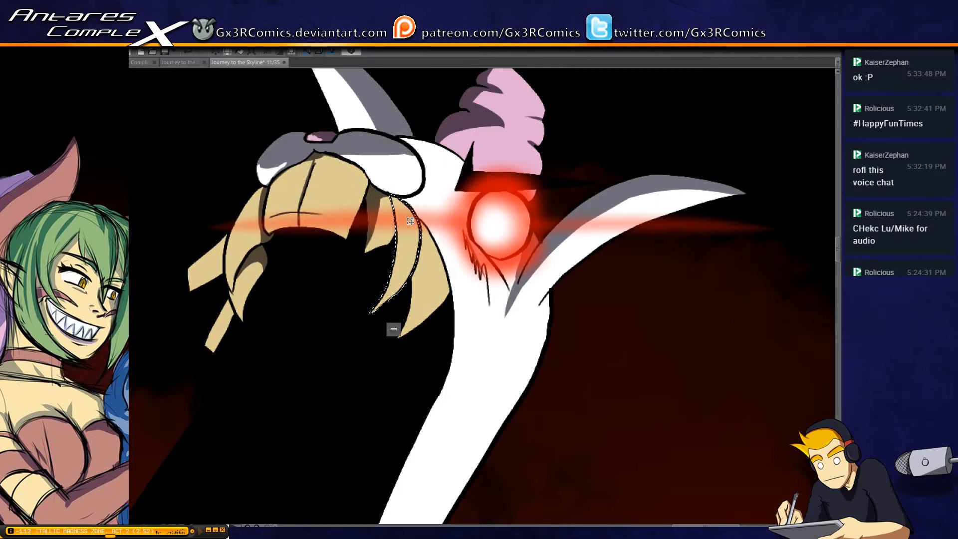
pyautogui.press('b')
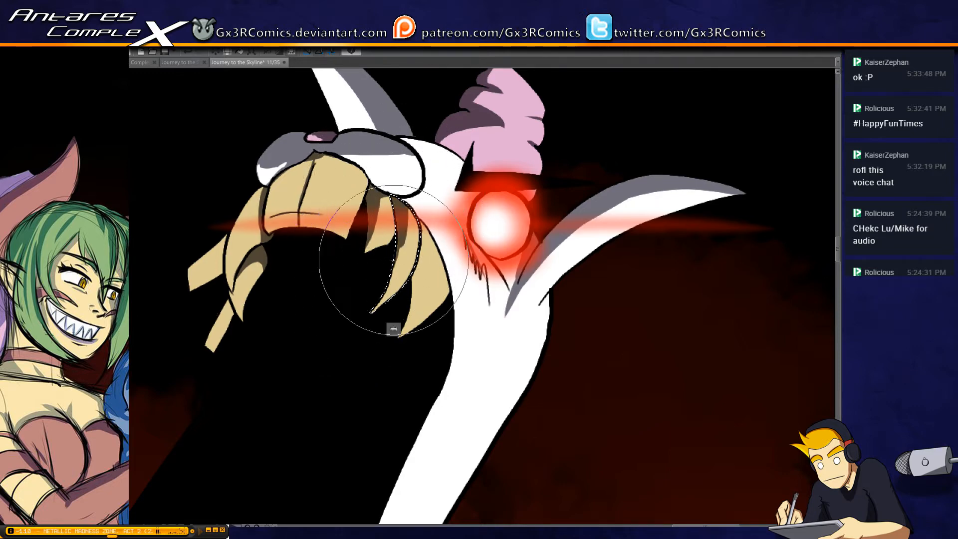
# Select the curved tooth on the far side of the front teeth and shade its upper part
pyautogui.press('w')
pyautogui.click(263, 207)
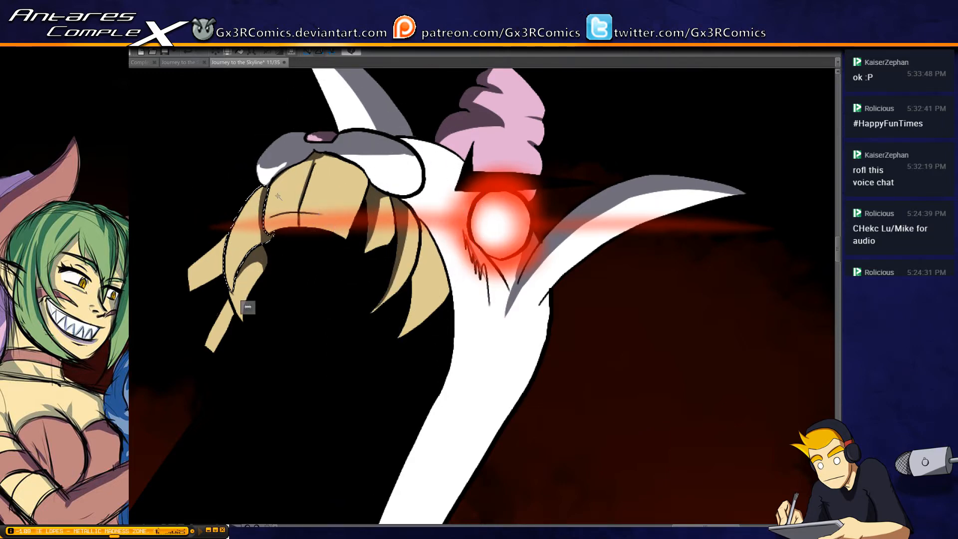
pyautogui.press('b')
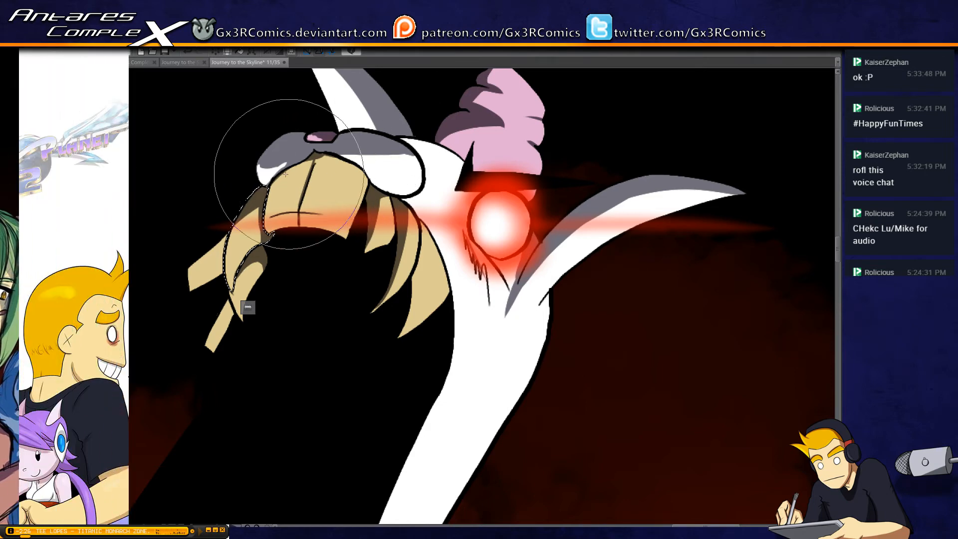
# Select the monster's front teeth and paint a shadow across them beneath the muzzle
pyautogui.press('w')
pyautogui.click(303, 172)
pyautogui.press('b')
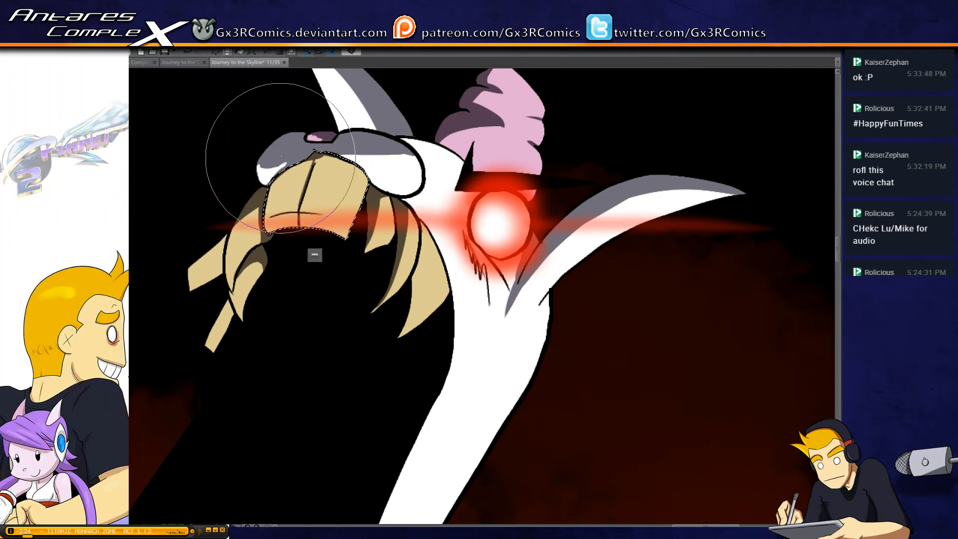
pyautogui.moveTo(273, 179); pyautogui.dragTo(329, 163)
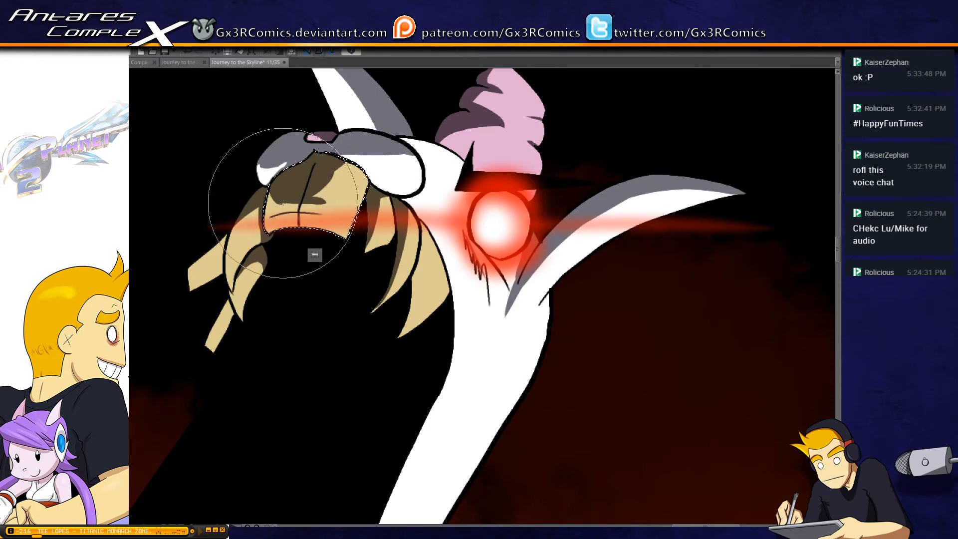
# Fill in the front teeth's shadow evenly down to a clean curved edge below the muzzle and clear the selection
pyautogui.moveTo(330, 204)
pyautogui.mouseDown()
pyautogui.moveTo(371, 156)
pyautogui.moveTo(328, 199)
pyautogui.moveTo(359, 162)
pyautogui.moveTo(328, 178)
pyautogui.mouseUp()
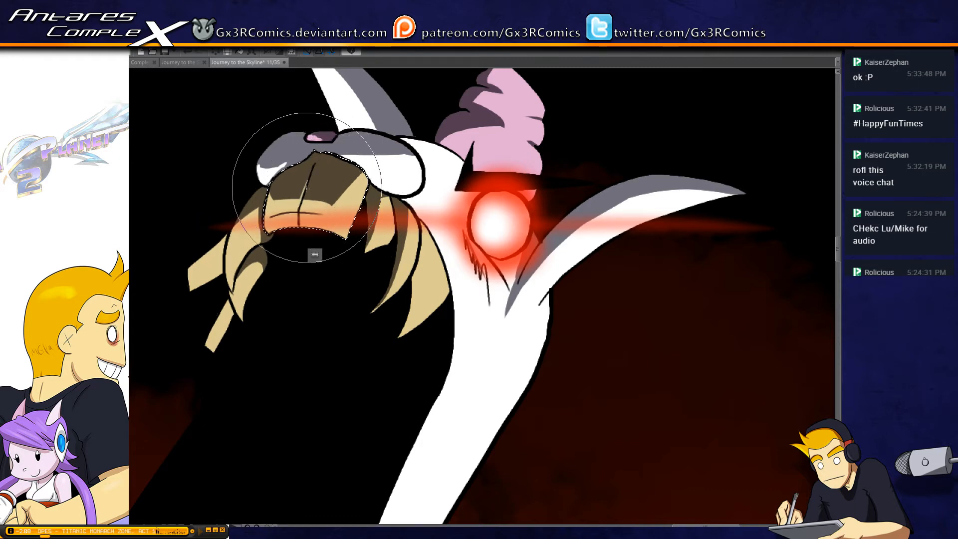
pyautogui.moveTo(314, 252); pyautogui.dragTo(305, 229)
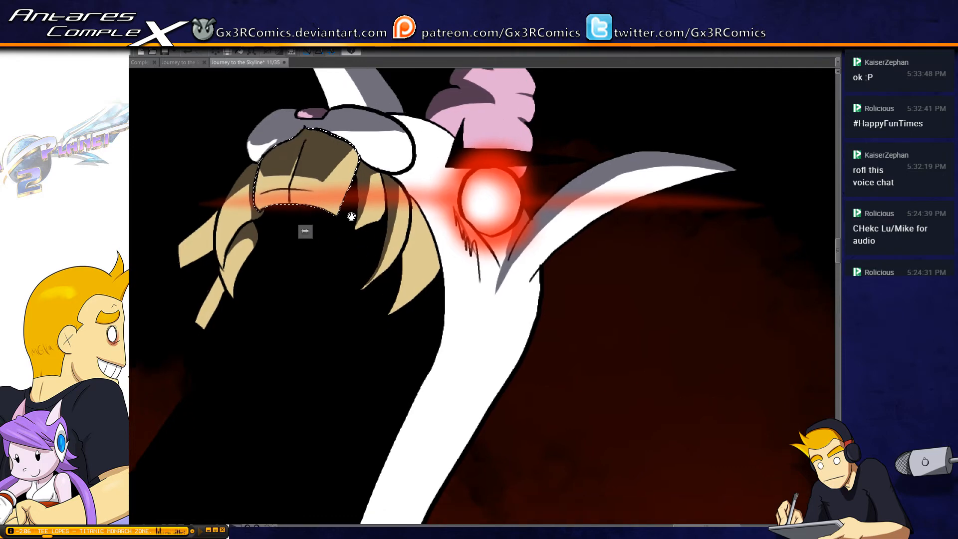
pyautogui.hotkey('ctrl', 'd')
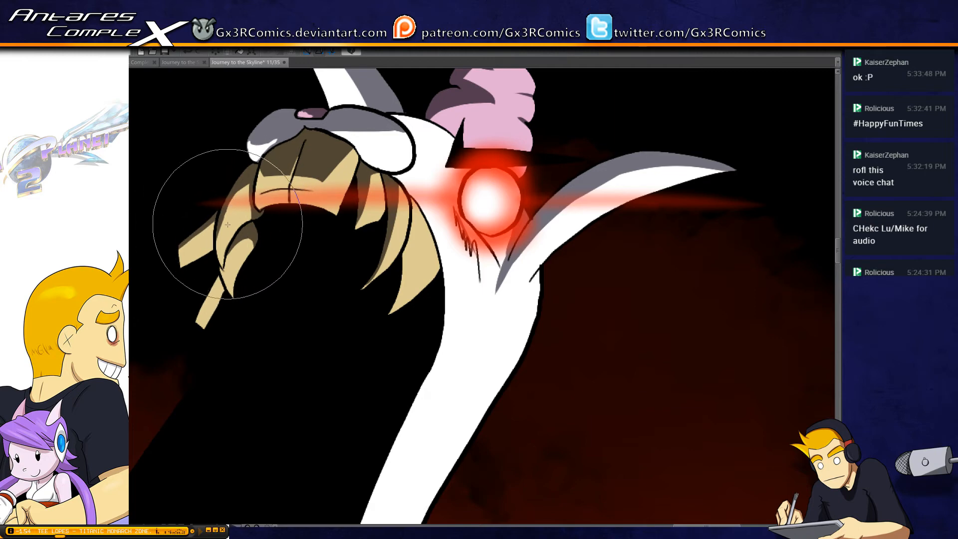
# Select the outermost fang beside the cheek, shade its upper part and inner edge, and clear the selection
pyautogui.moveTo(354, 253); pyautogui.dragTo(357, 171)
pyautogui.moveTo(223, 199); pyautogui.dragTo(192, 254)
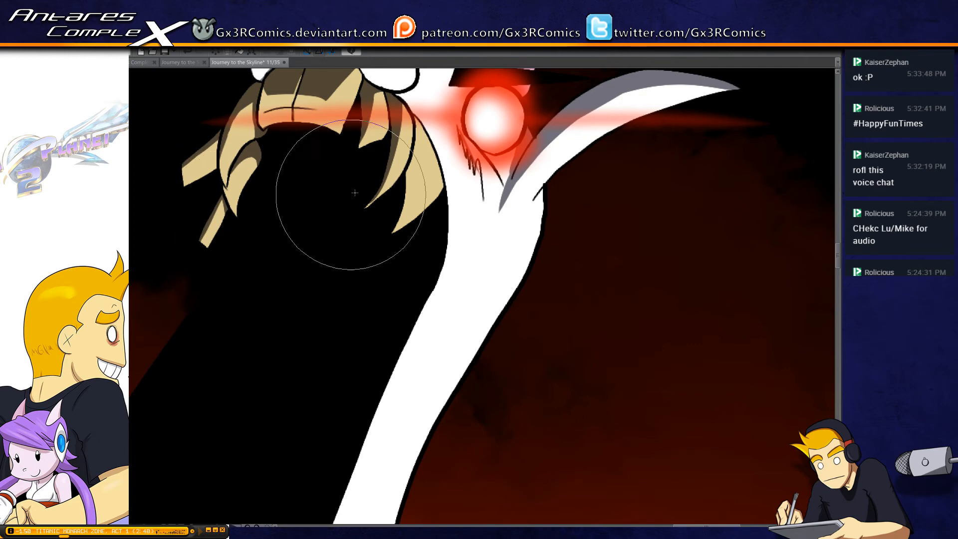
pyautogui.moveTo(404, 170); pyautogui.dragTo(364, 230)
pyautogui.click(388, 211)
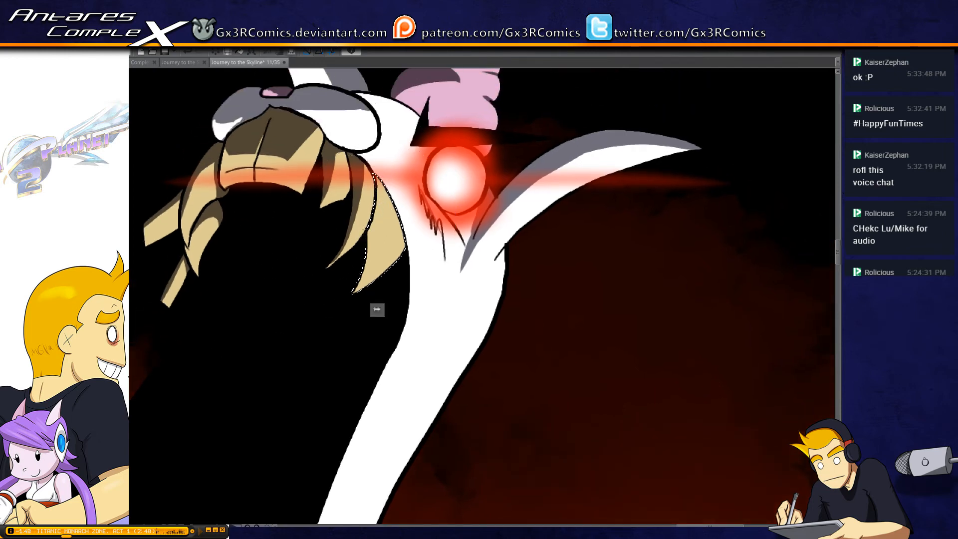
pyautogui.press('p')
pyautogui.moveTo(376, 170); pyautogui.dragTo(327, 306)
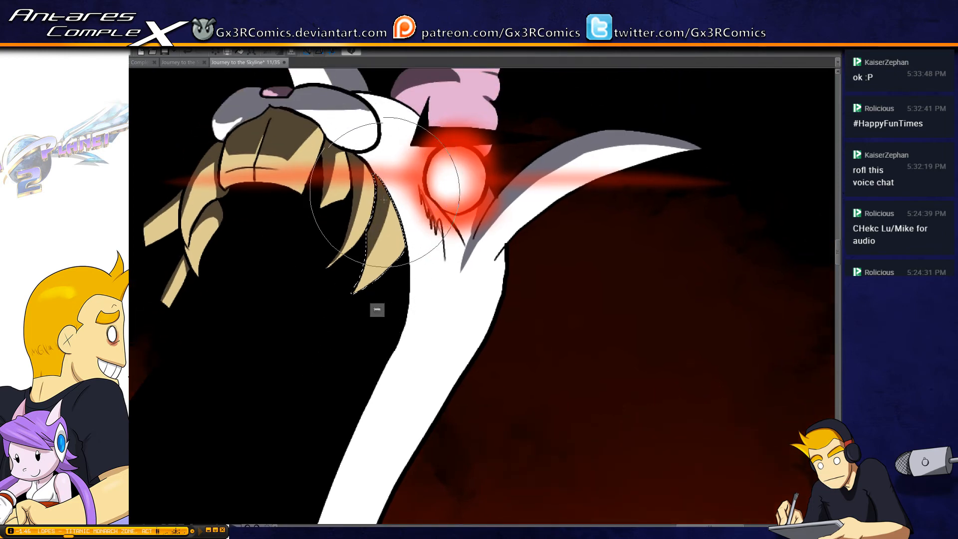
pyautogui.moveTo(384, 199); pyautogui.dragTo(322, 295)
pyautogui.moveTo(375, 180); pyautogui.dragTo(386, 283)
pyautogui.moveTo(401, 214); pyautogui.dragTo(380, 217)
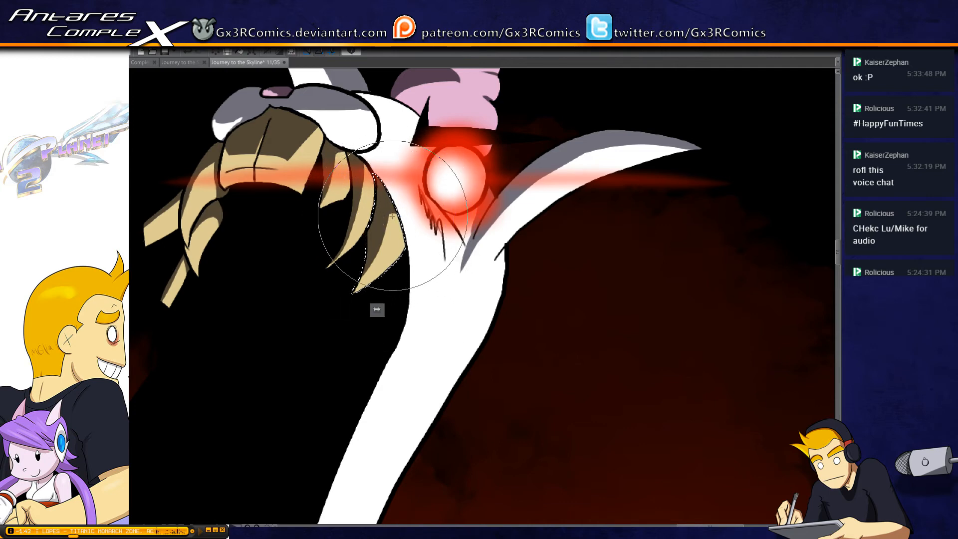
pyautogui.hotkey('ctrl', 'd')
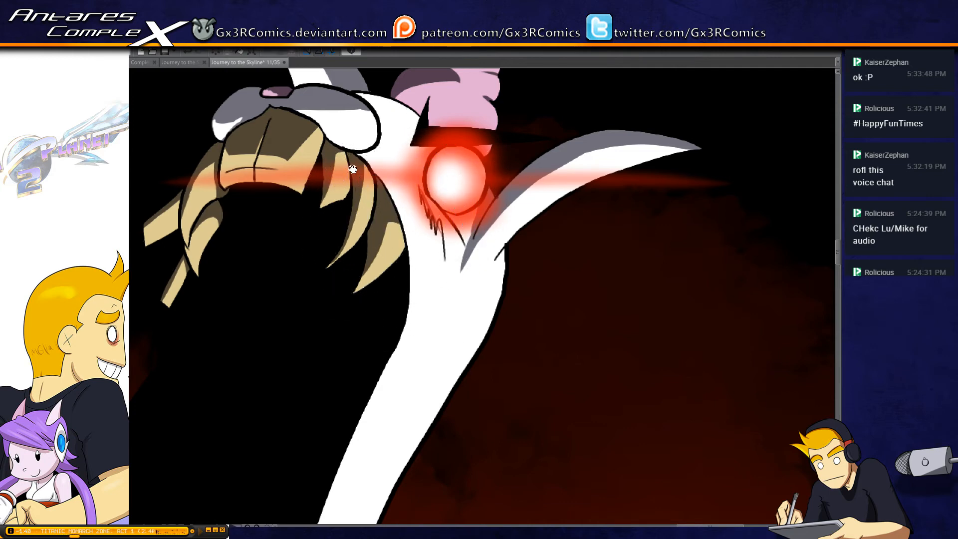
# Select the white head area, shade the bridge between the muzzle and the pink tuft, and clear the selection
pyautogui.moveTo(352, 169); pyautogui.dragTo(392, 239)
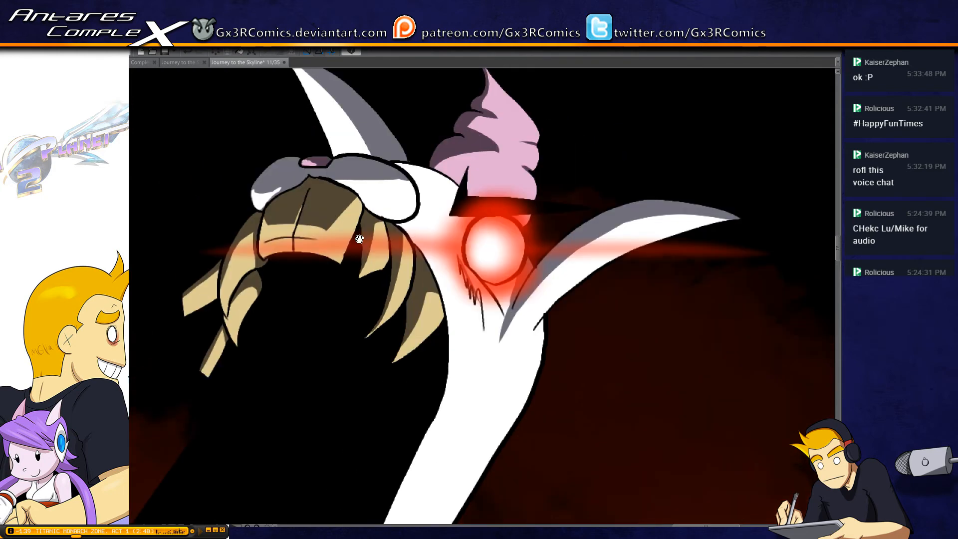
pyautogui.click(427, 180)
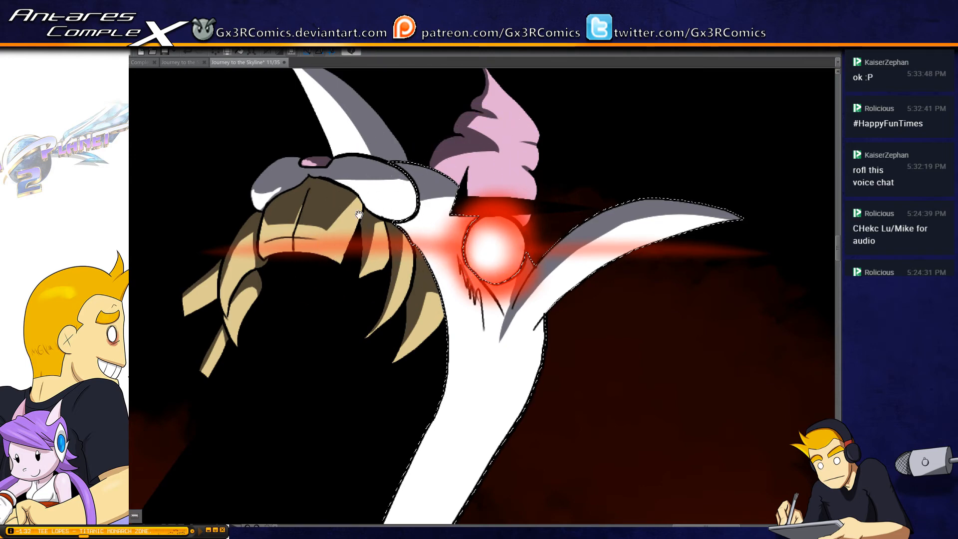
pyautogui.hotkey('ctrl', 'd')
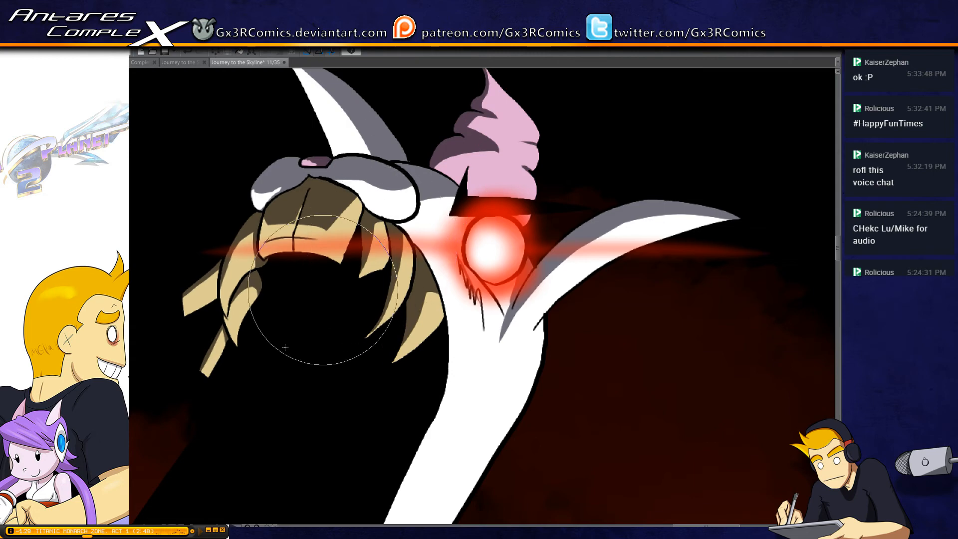
# Paint a thin tapering grey shadow down the monster's white body, following the inner contour line to its lower end
pyautogui.moveTo(263, 328); pyautogui.dragTo(330, 209)
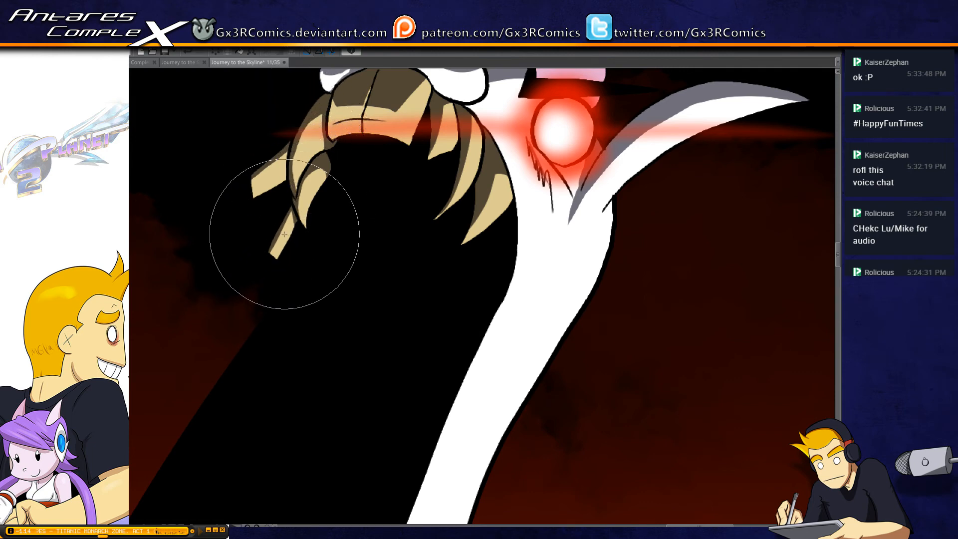
pyautogui.scroll(-4, 449, 192)
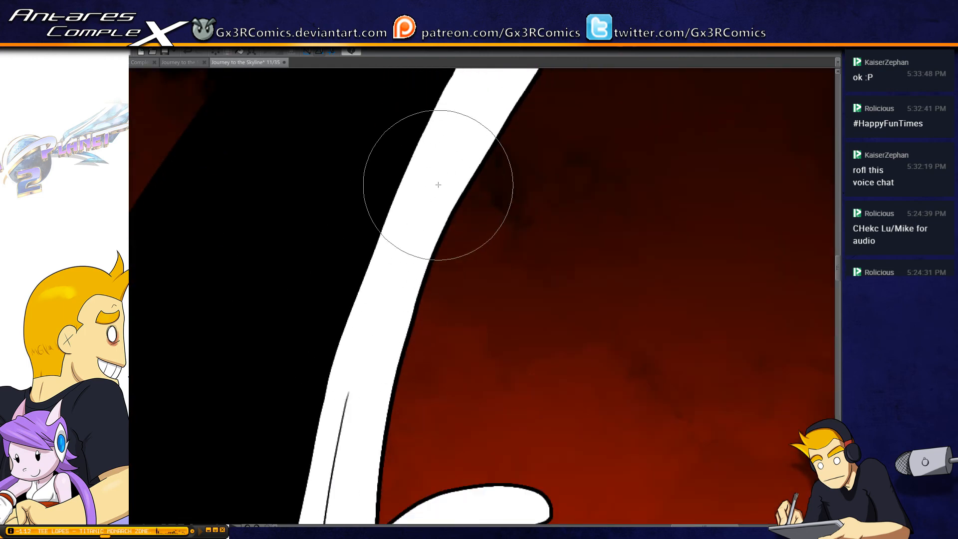
pyautogui.moveTo(438, 185); pyautogui.dragTo(347, 408)
pyautogui.scroll(-2, 347, 408)
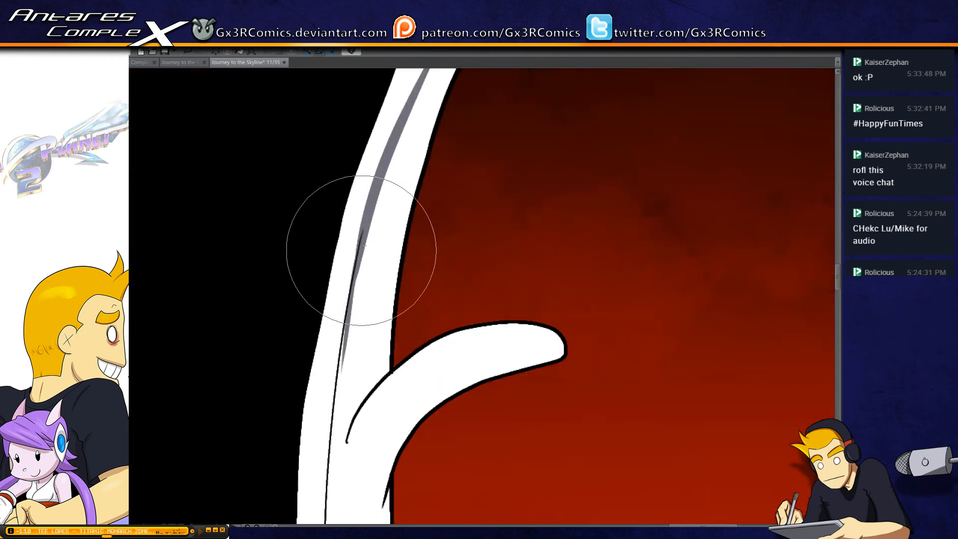
pyautogui.moveTo(361, 250); pyautogui.dragTo(349, 334)
pyautogui.scroll(-1, 353, 342)
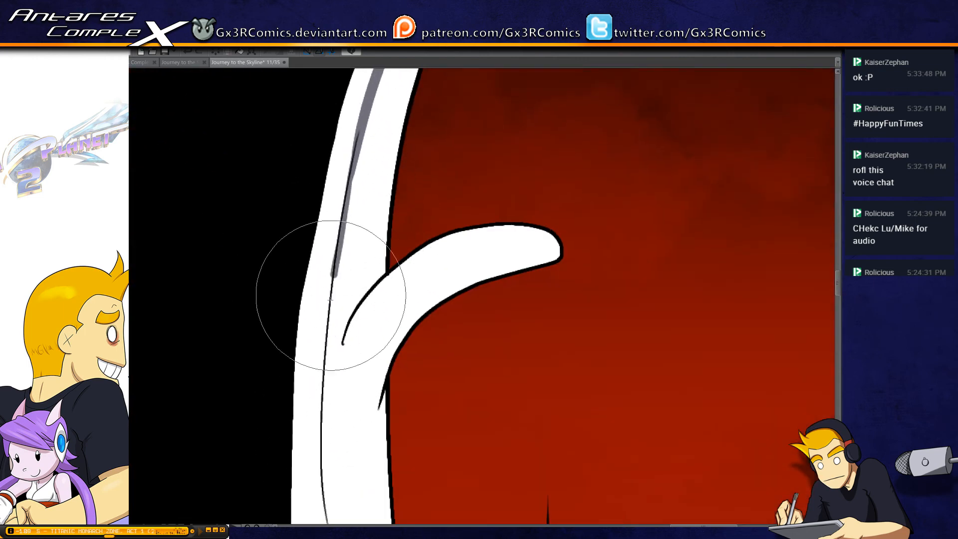
pyautogui.moveTo(331, 246); pyautogui.dragTo(322, 450)
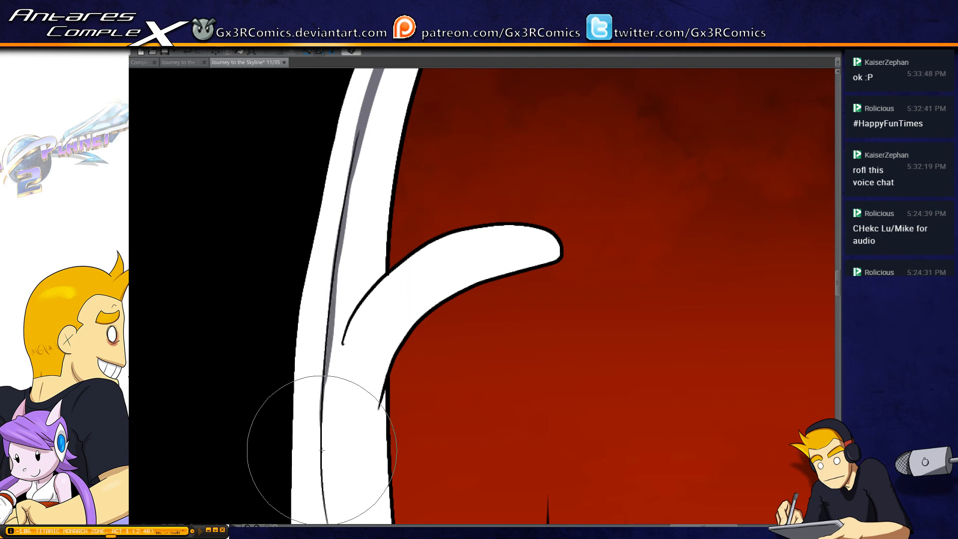
pyautogui.scroll(-2, 327, 440)
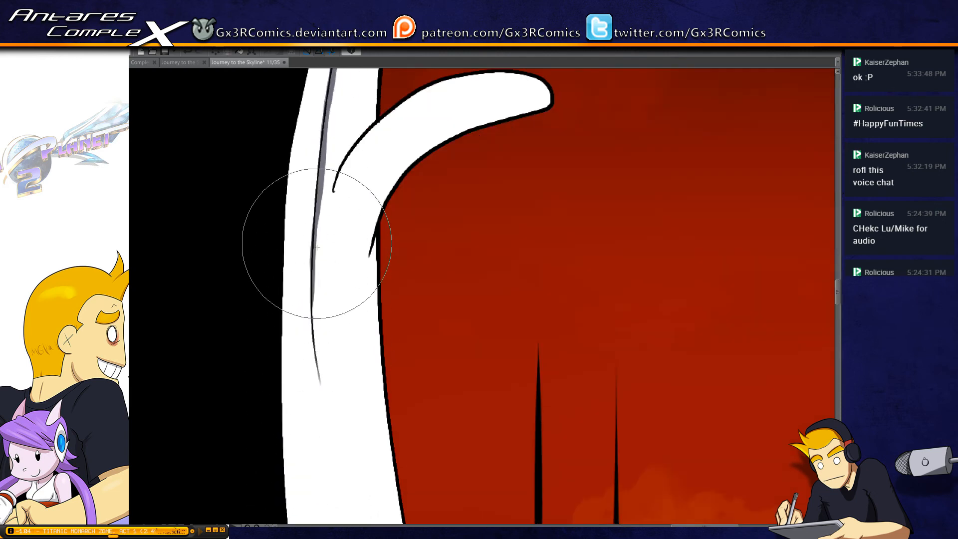
pyautogui.moveTo(316, 248); pyautogui.dragTo(319, 366)
pyautogui.hotkey('ctrl', 'z')
pyautogui.moveTo(312, 269); pyautogui.dragTo(321, 395)
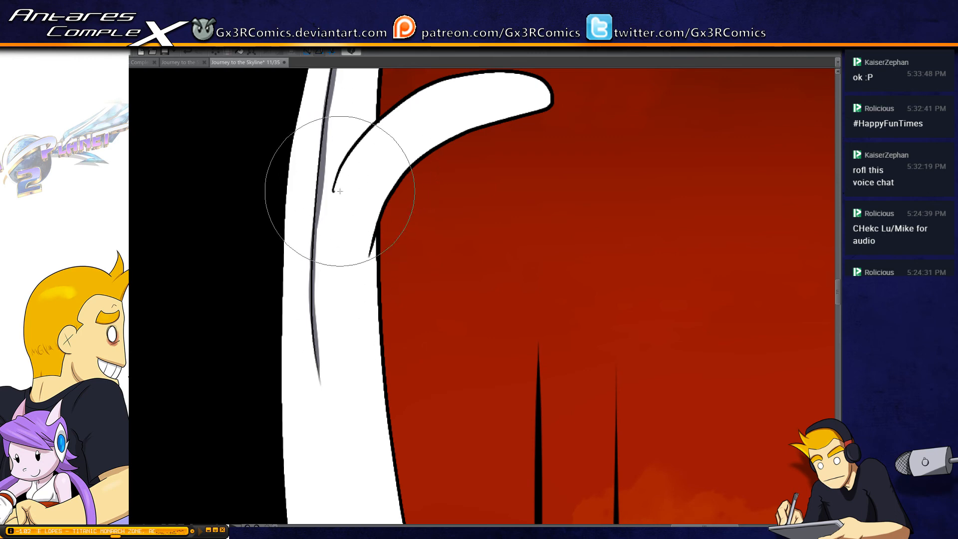
# Shade the upper edge of the curved limb on the white body and add a cast shadow on the body above its base
pyautogui.moveTo(331, 211)
pyautogui.mouseDown()
pyautogui.moveTo(342, 178)
pyautogui.moveTo(416, 100)
pyautogui.moveTo(525, 74)
pyautogui.mouseUp()
pyautogui.moveTo(400, 151); pyautogui.dragTo(367, 229)
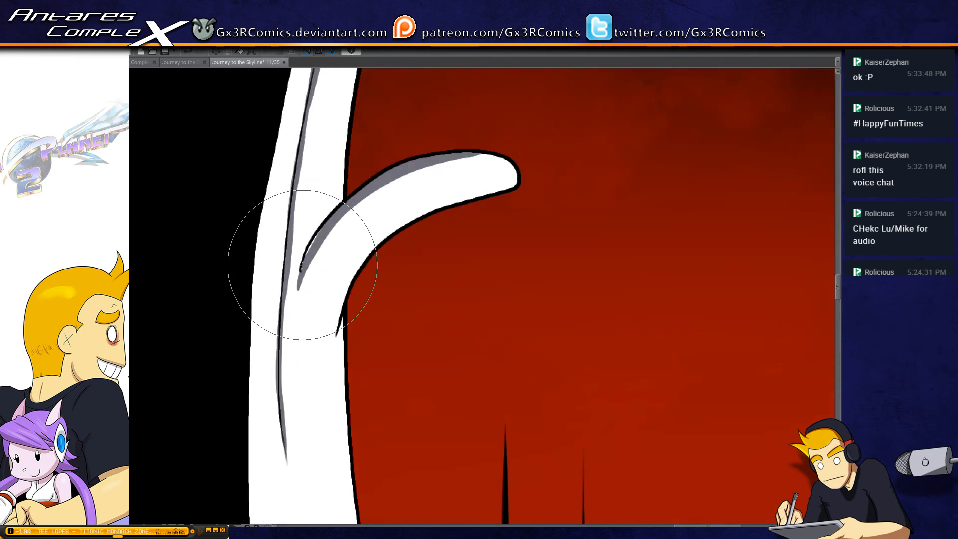
pyautogui.moveTo(302, 265)
pyautogui.mouseDown()
pyautogui.moveTo(355, 195)
pyautogui.moveTo(523, 156)
pyautogui.mouseUp()
pyautogui.hotkey('ctrl', 'z')
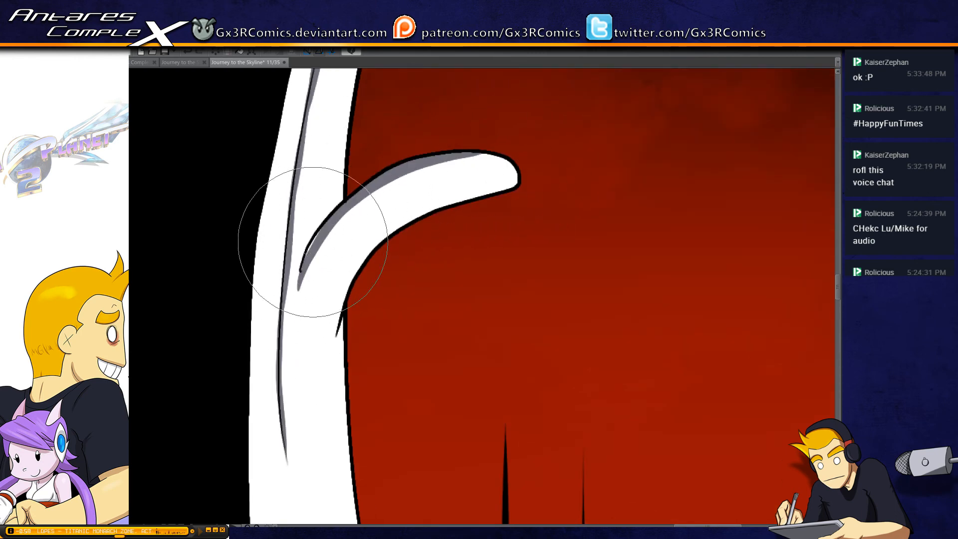
pyautogui.moveTo(312, 242); pyautogui.dragTo(521, 159)
pyautogui.hotkey('ctrl', 'z')
pyautogui.moveTo(302, 268); pyautogui.dragTo(519, 159)
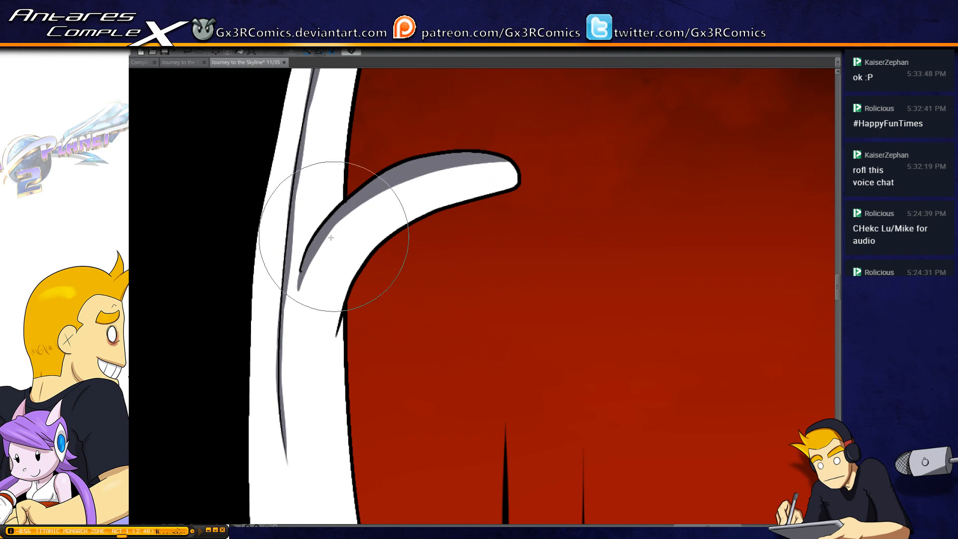
pyautogui.moveTo(296, 278); pyautogui.dragTo(332, 202)
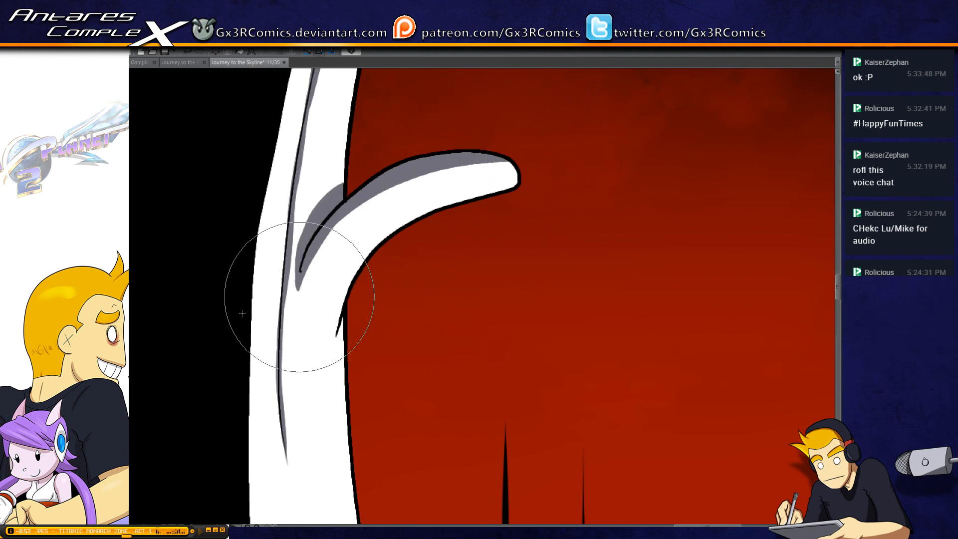
# Select the reddish-brown tongue, paint a dark curved shadow along the upper edge of its rounded tip, and save the file
pyautogui.moveTo(246, 299); pyautogui.dragTo(598, 270)
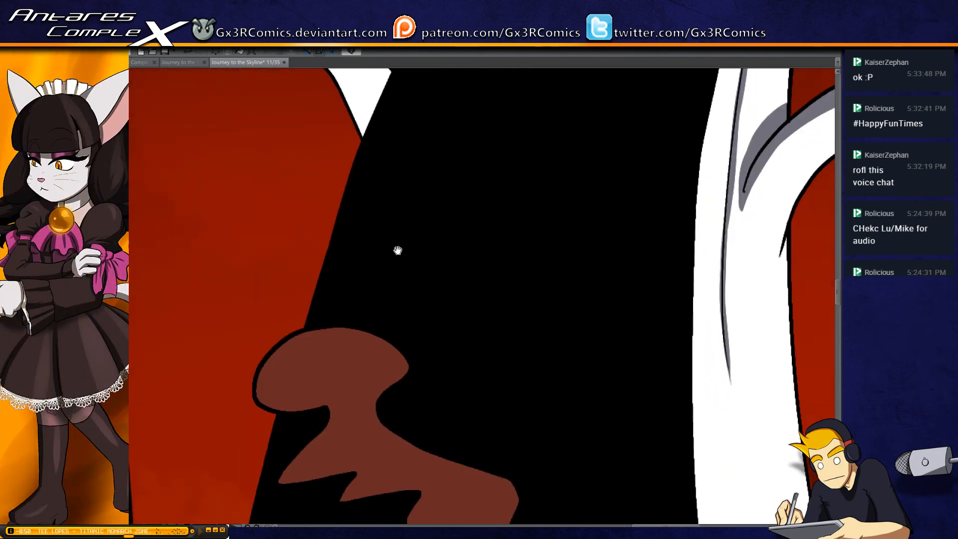
pyautogui.moveTo(399, 410); pyautogui.dragTo(381, 220)
pyautogui.press('w')
pyautogui.click(382, 274)
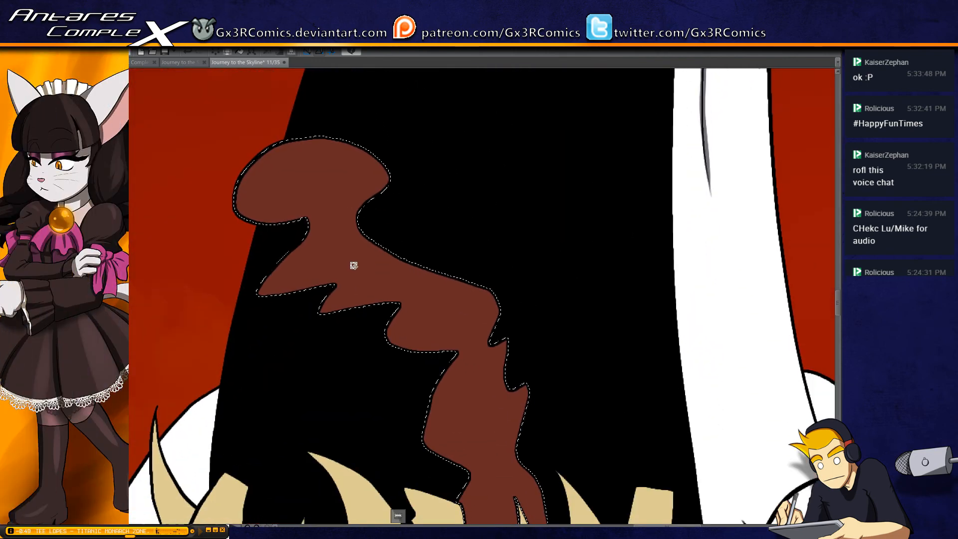
pyautogui.press('p')
pyautogui.moveTo(226, 192)
pyautogui.mouseDown()
pyautogui.moveTo(340, 136)
pyautogui.moveTo(412, 195)
pyautogui.mouseUp()
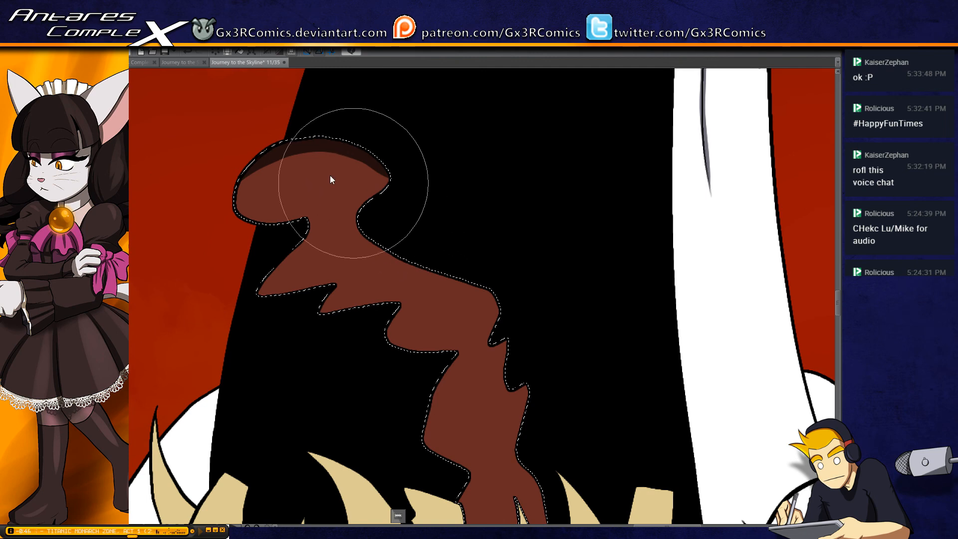
pyautogui.hotkey('ctrl', 'z')
pyautogui.moveTo(222, 176); pyautogui.dragTo(413, 218)
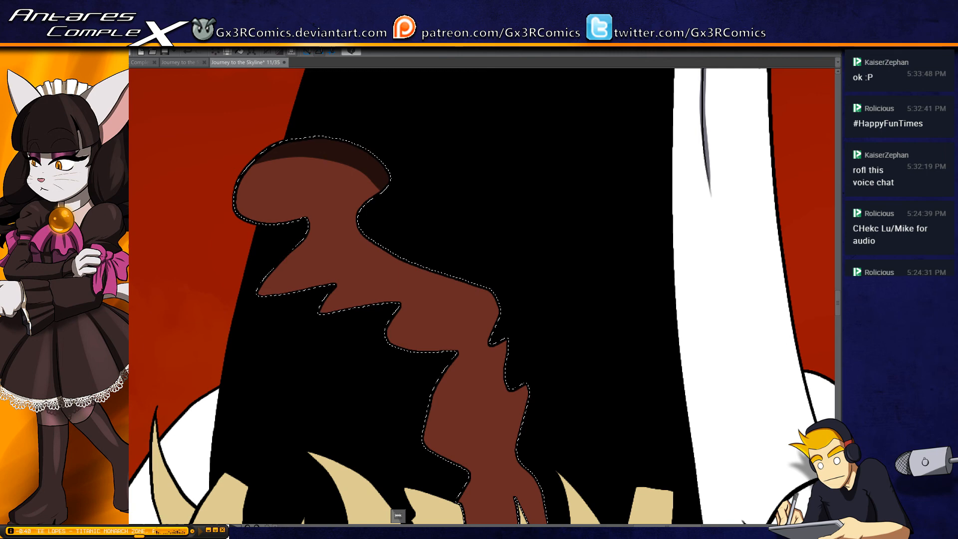
pyautogui.hotkey('ctrl', 's')
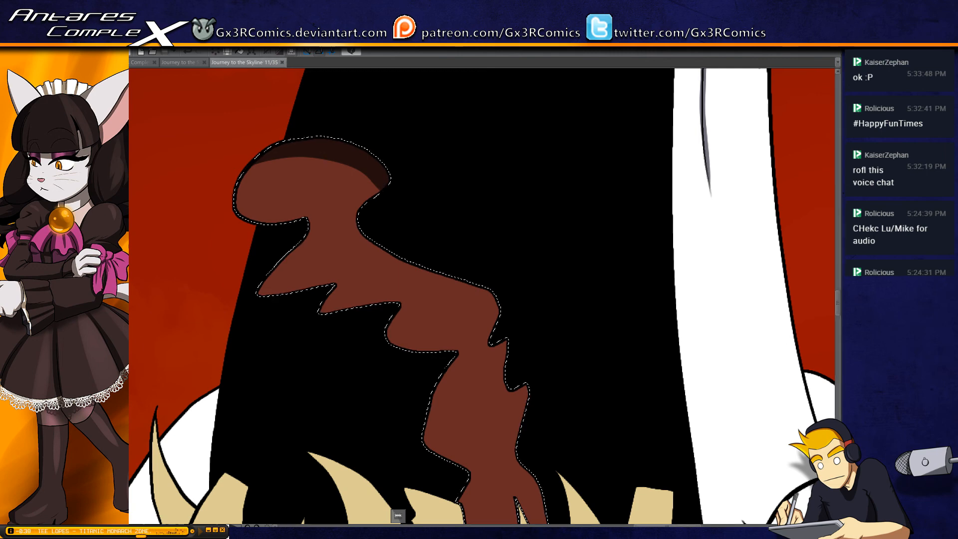